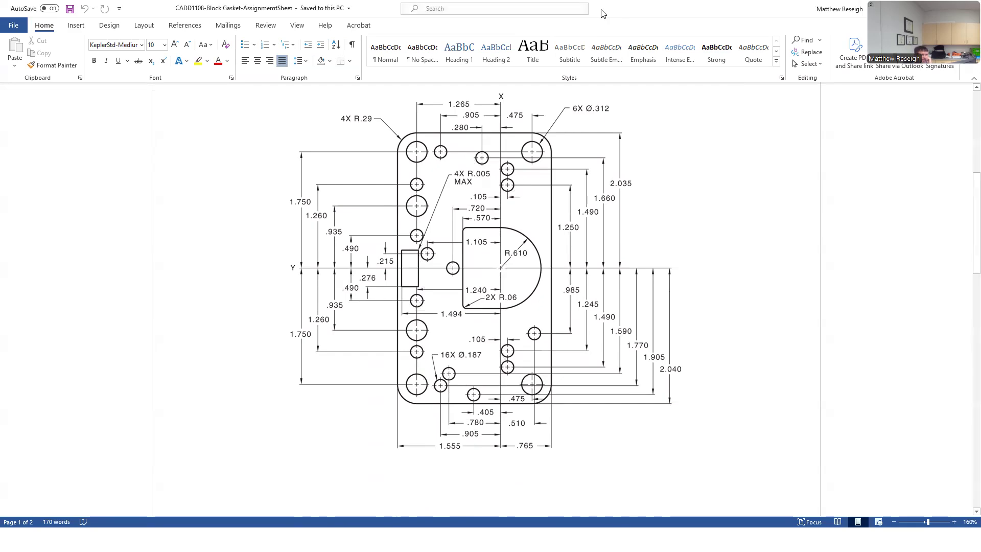
In AutoCAD, draw a .187 diameter circle centred at 1.254,.105 on the block gasket.
key(alt+Tab)
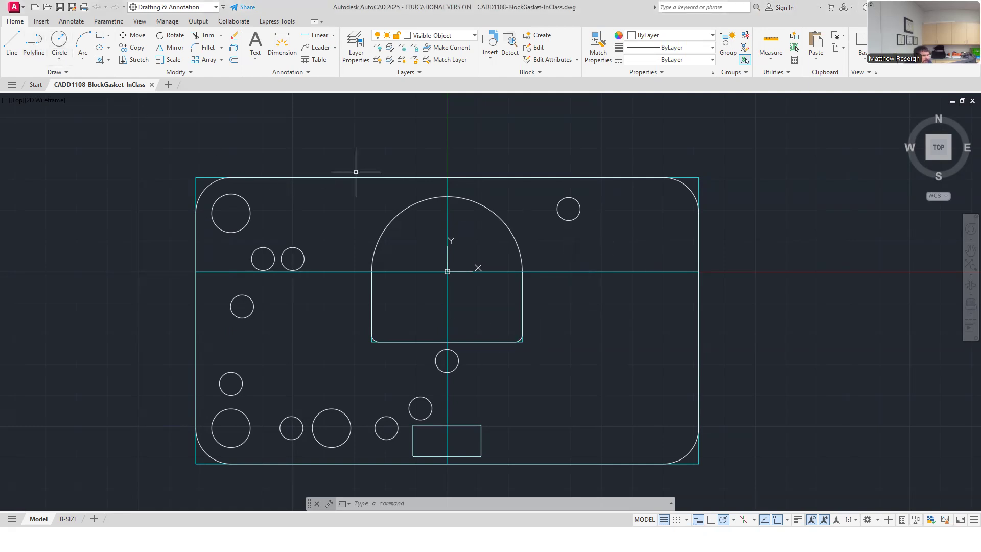
click(60, 41)
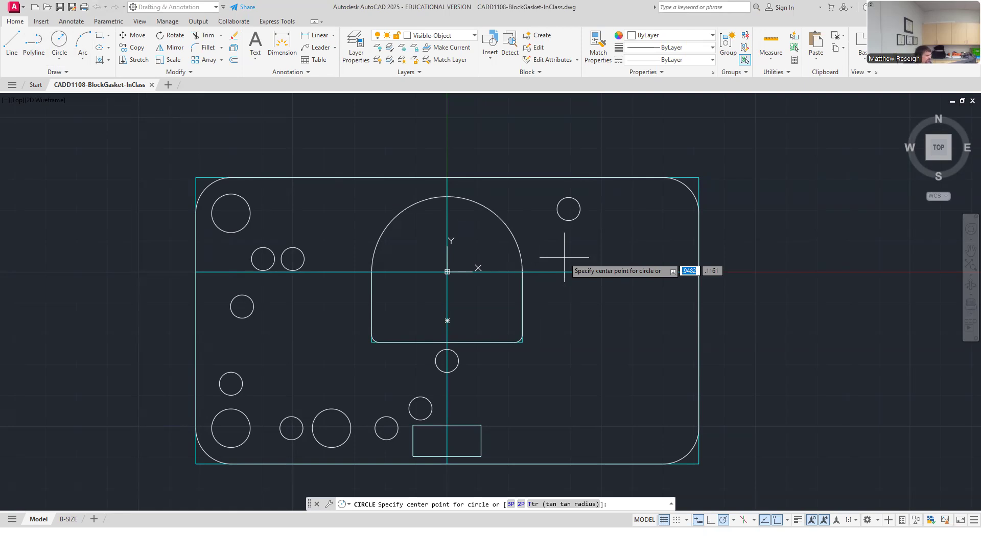
text(1.254)
key(Tab)
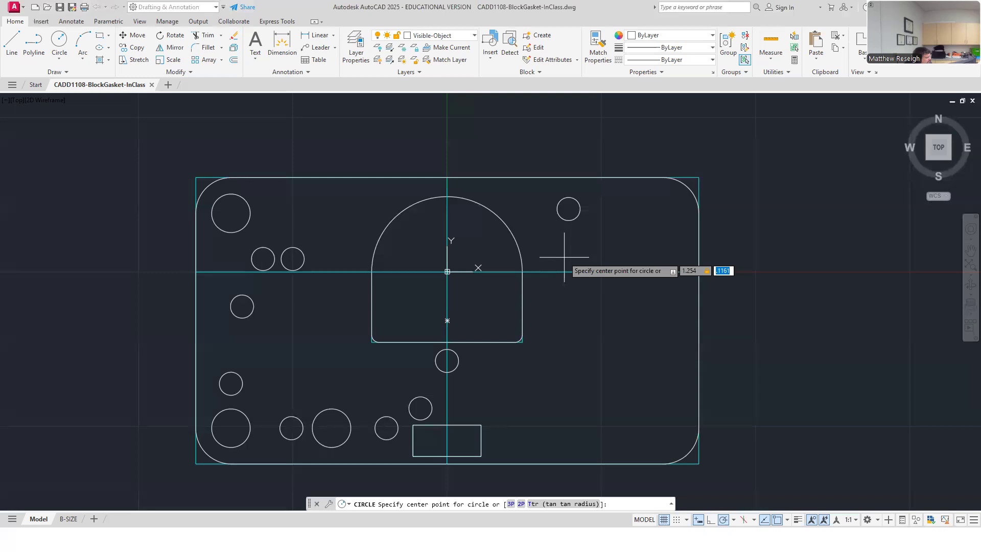
text(.105)
key(Return)
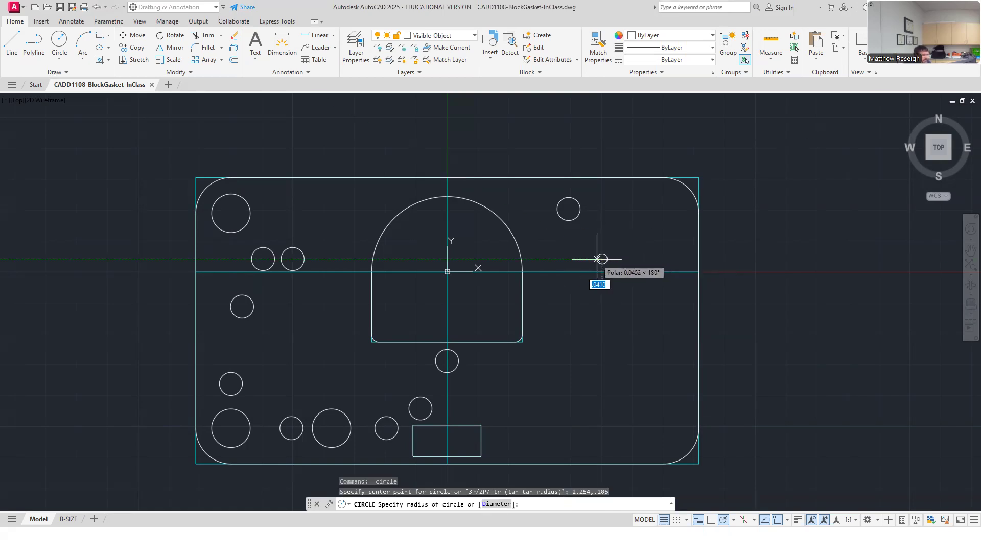
text(d)
key(Return)
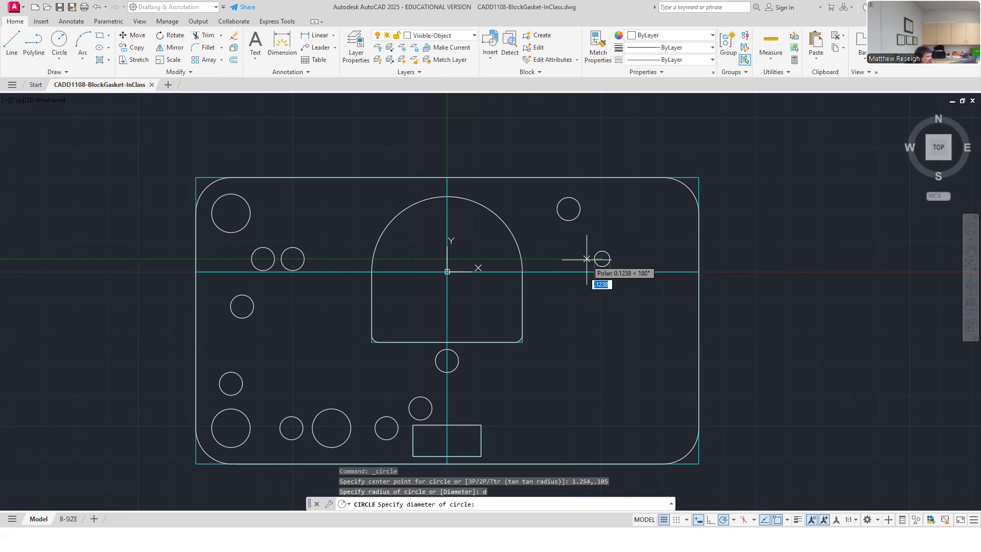
text(.)
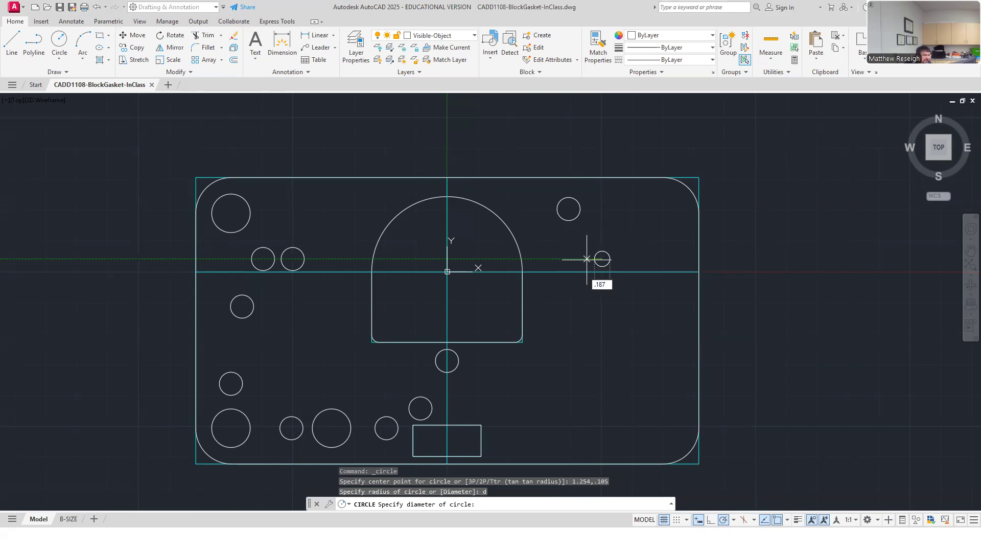
key(Return)
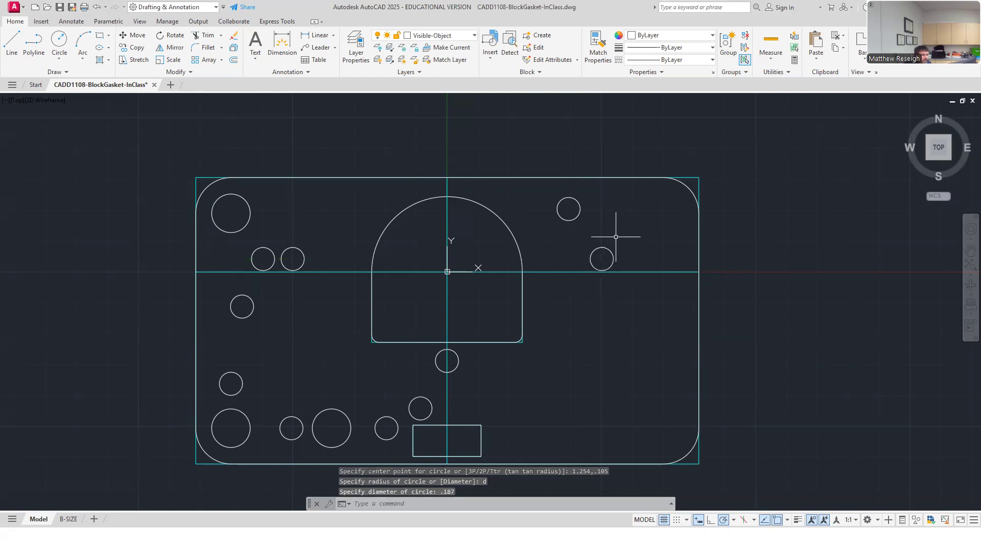
Draw a second .187 diameter circle centred at 1.49,.105 beside the previous hole.
key(Return)
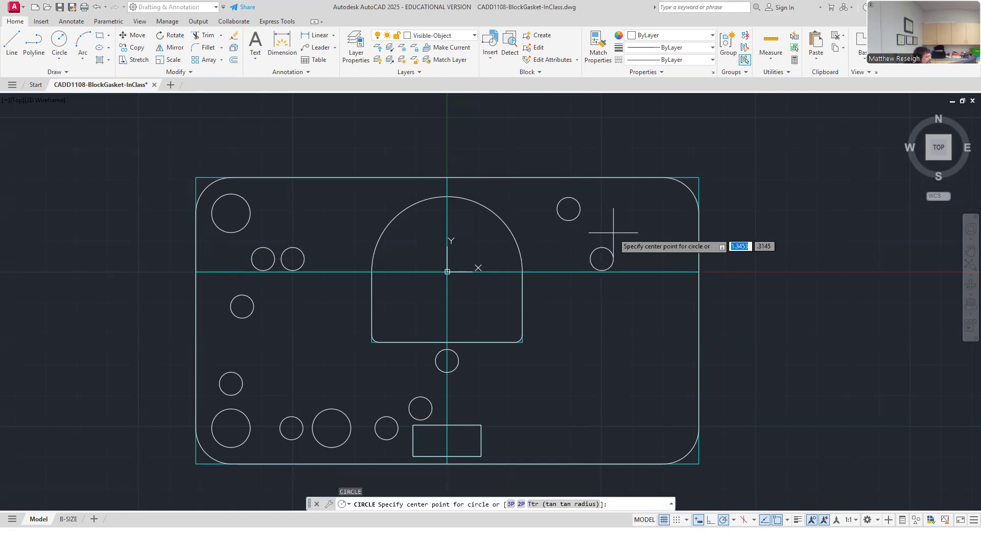
text(1.49)
key(Tab)
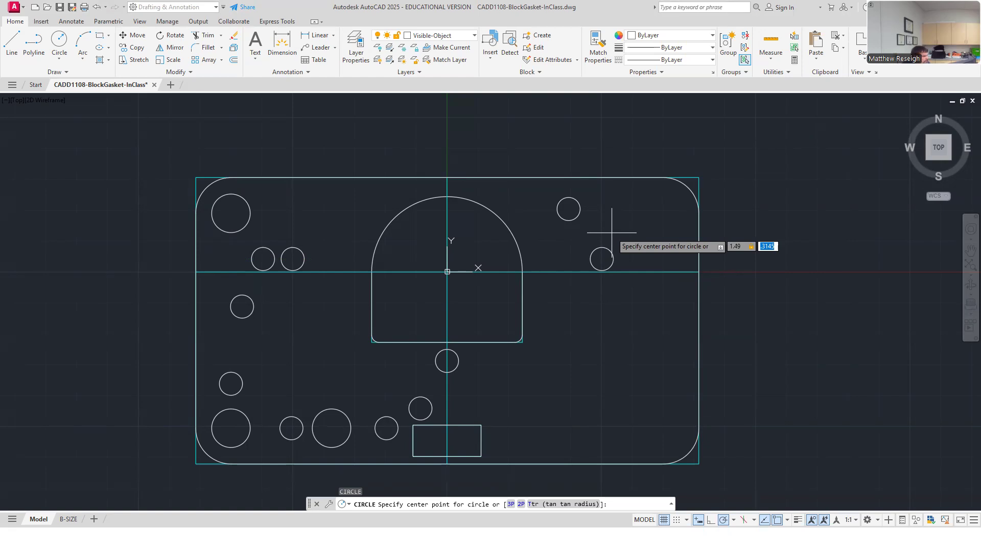
text(.105)
key(Return)
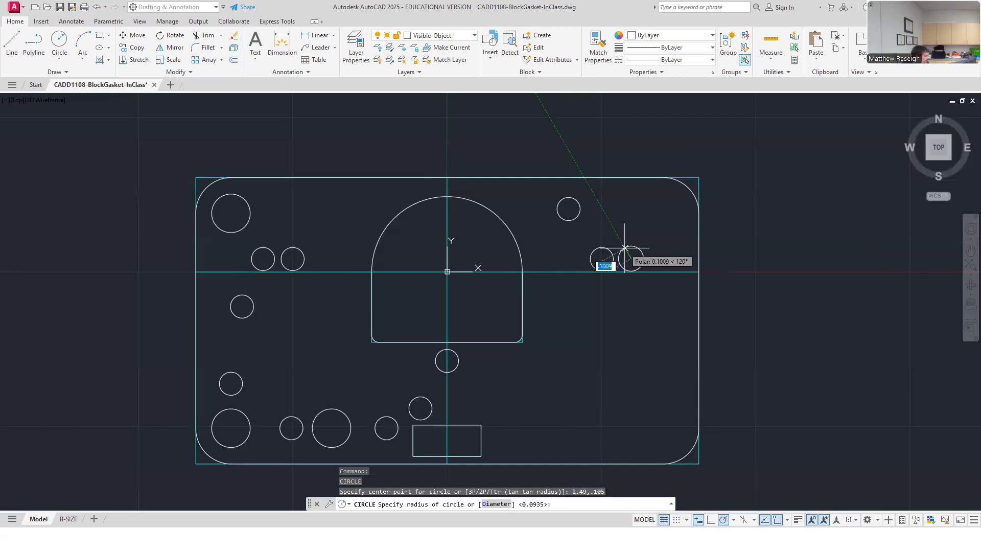
text(d)
key(Return)
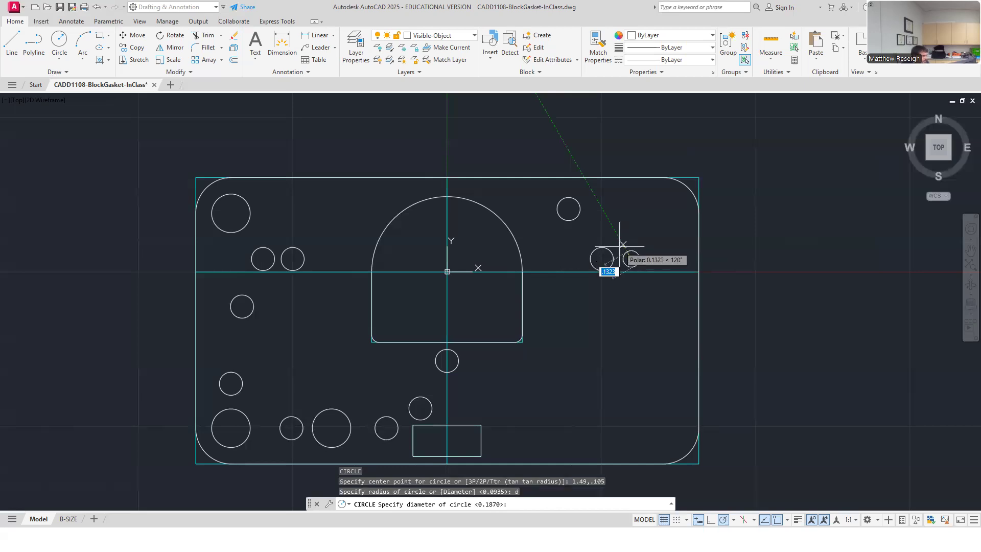
text(.187)
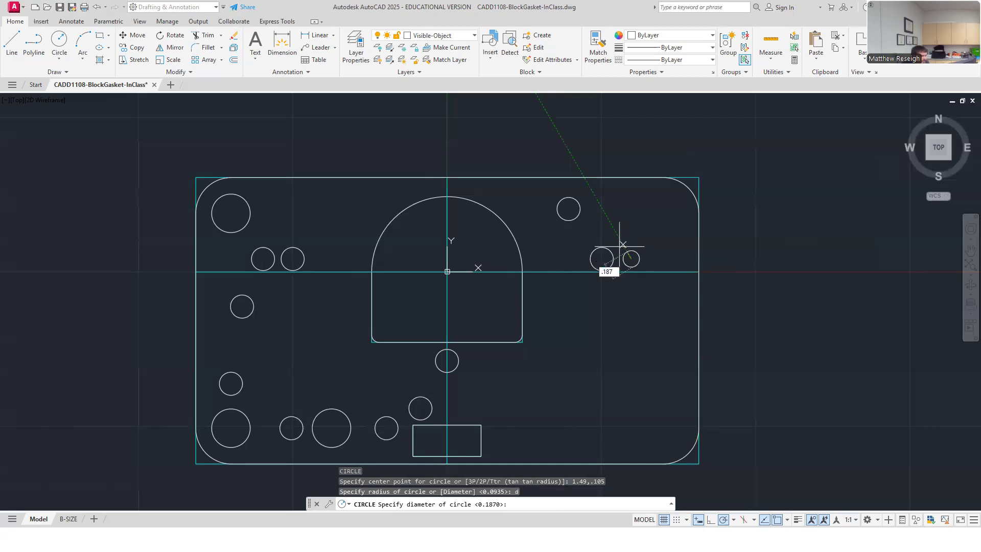
key(Return)
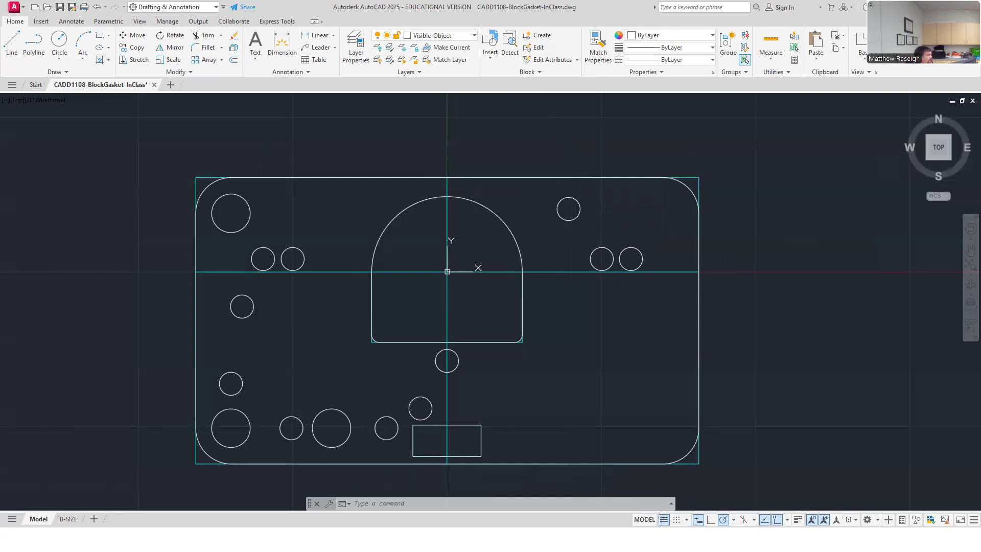
Switch to the Block Gasket assignment sheet in Word and examine the hole positions and diameters on the dimensioned drawing.
key(alt+Tab)
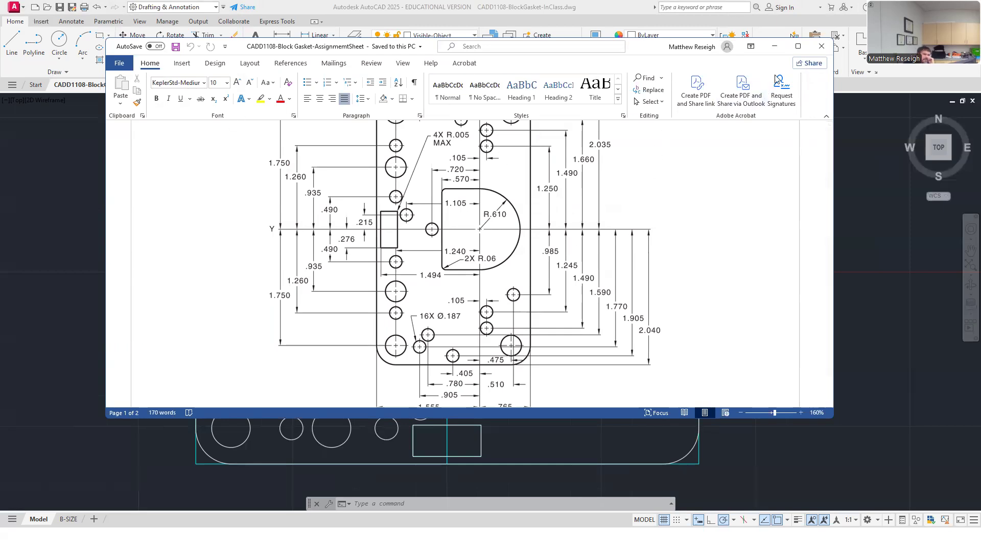
click(798, 46)
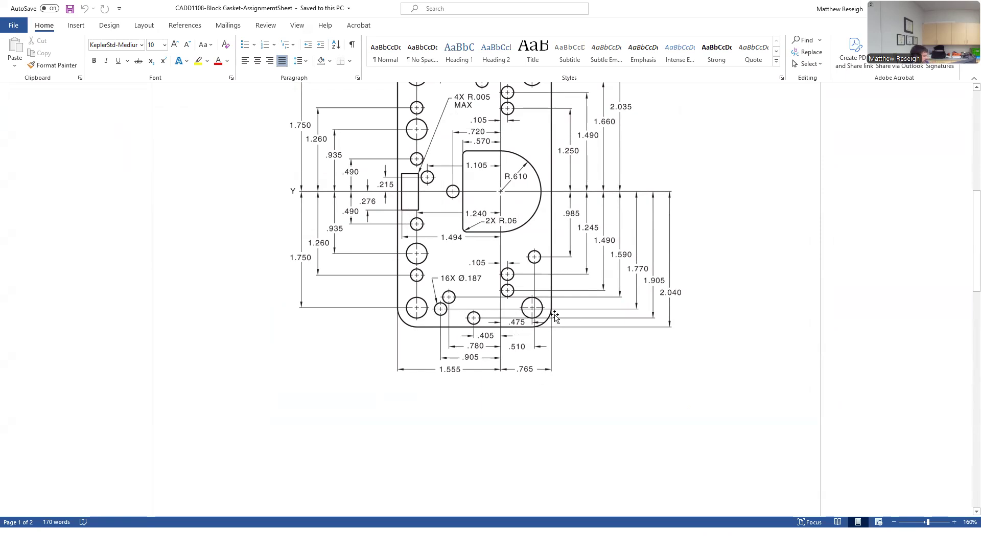
ctrl+scroll(531, 319, up, 9)
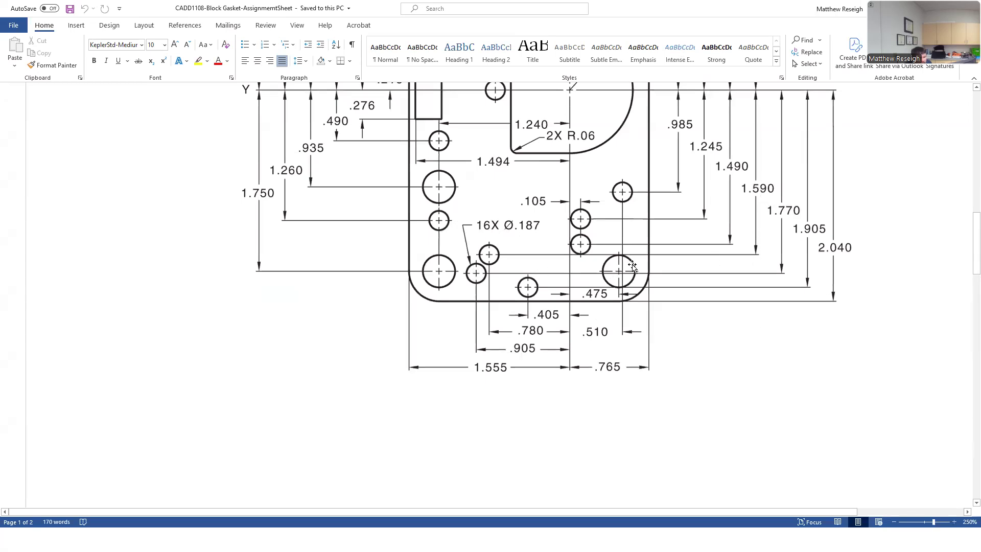
scroll(579, 338, up, 8)
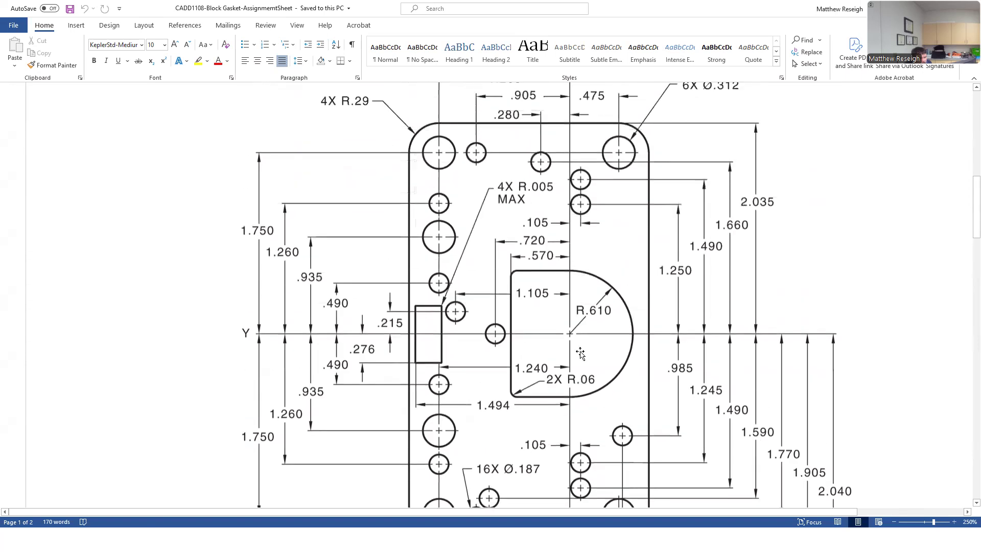
scroll(580, 322, down, 3)
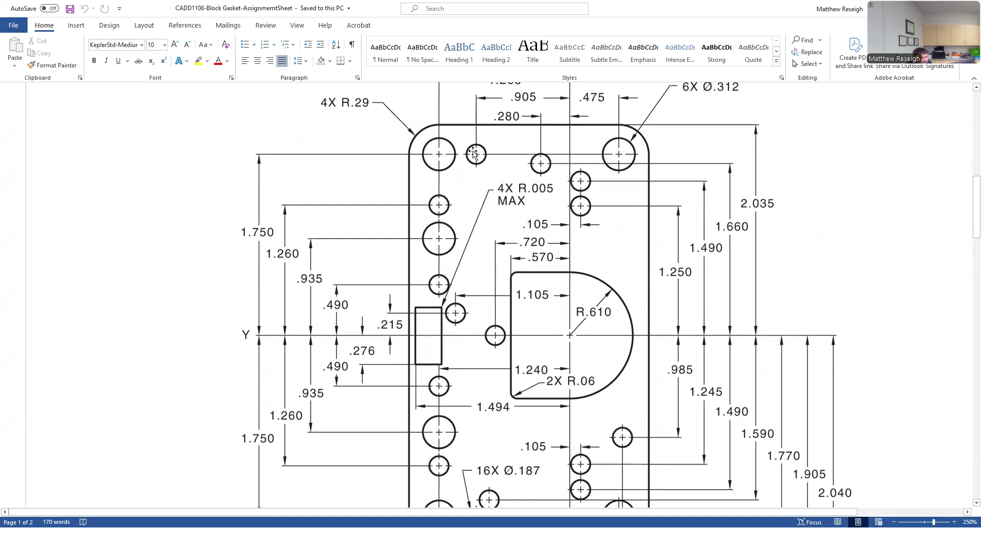
scroll(473, 153, down, 5)
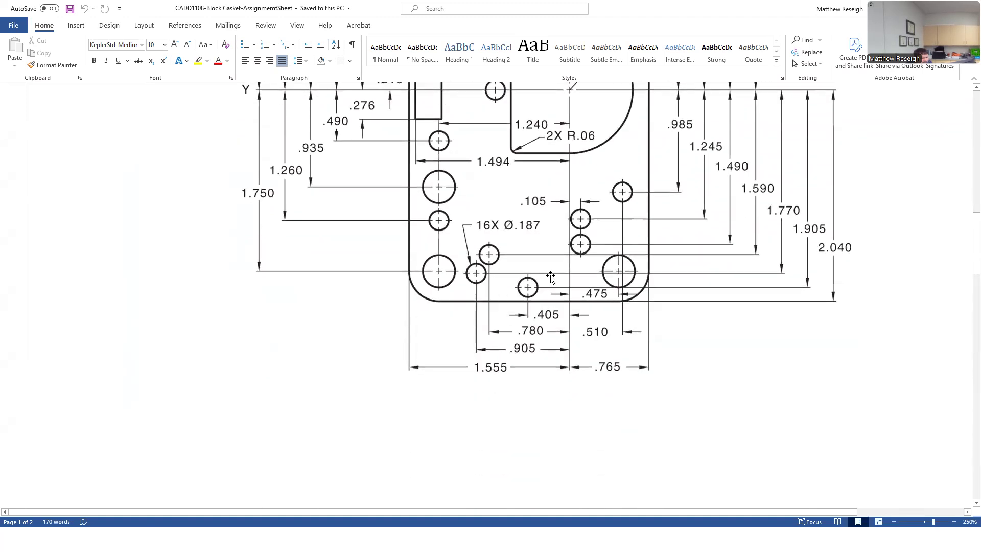
scroll(469, 298, up, 5)
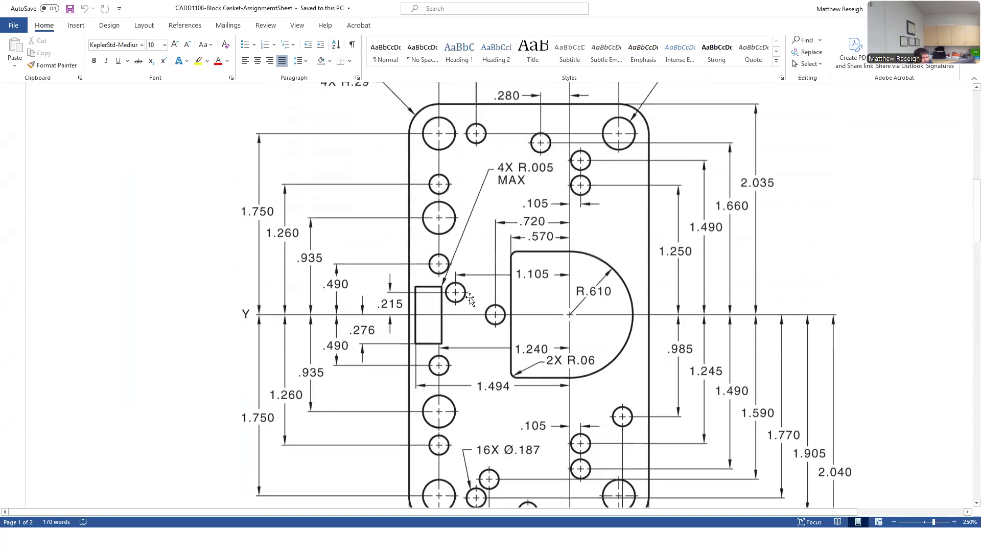
scroll(470, 299, up, 4)
scroll(471, 286, down, 1)
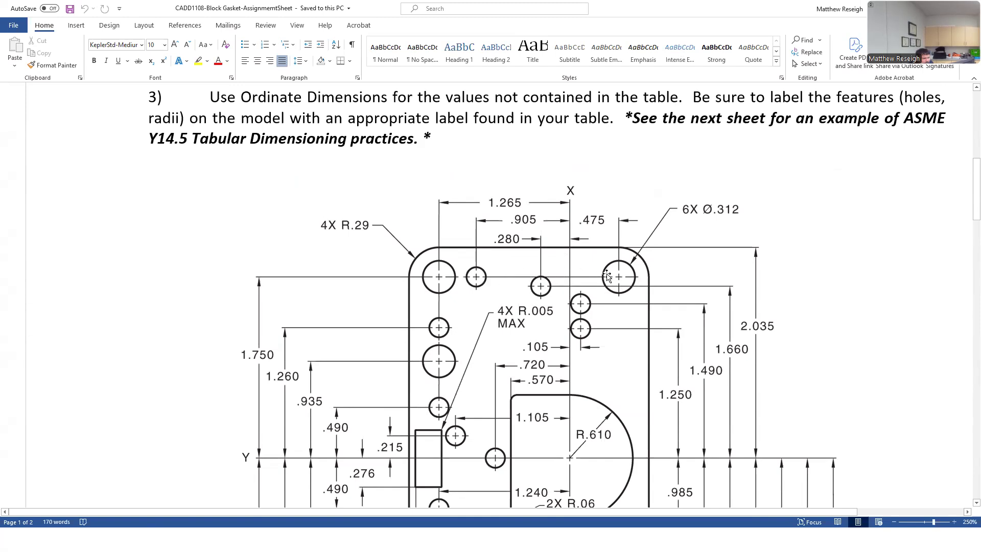
scroll(220, 282, down, 1)
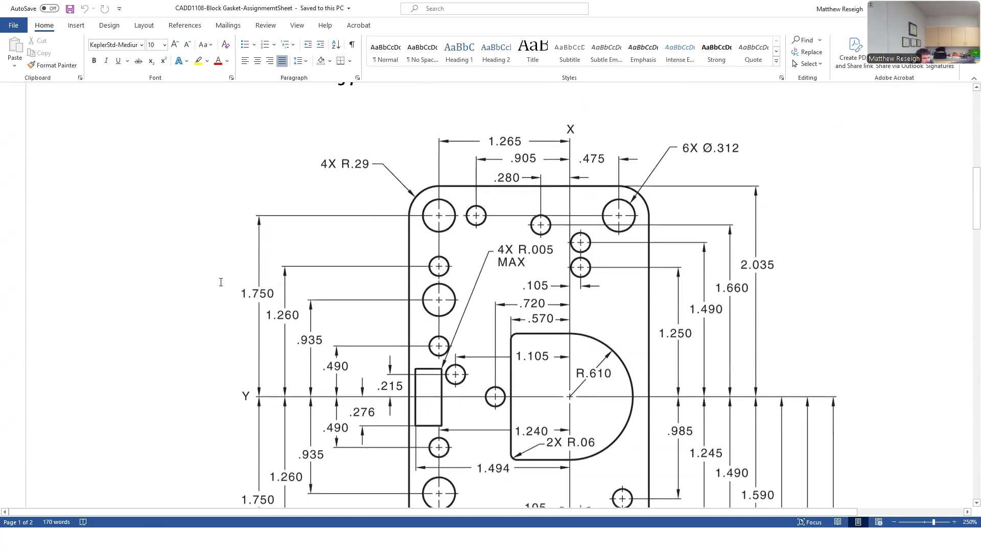
scroll(253, 295, down, 4)
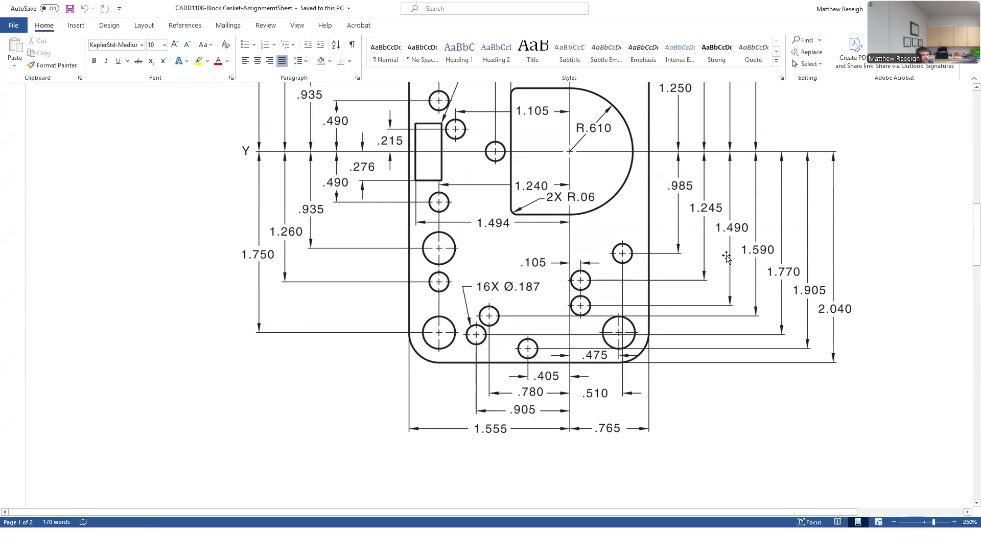
click(251, 385)
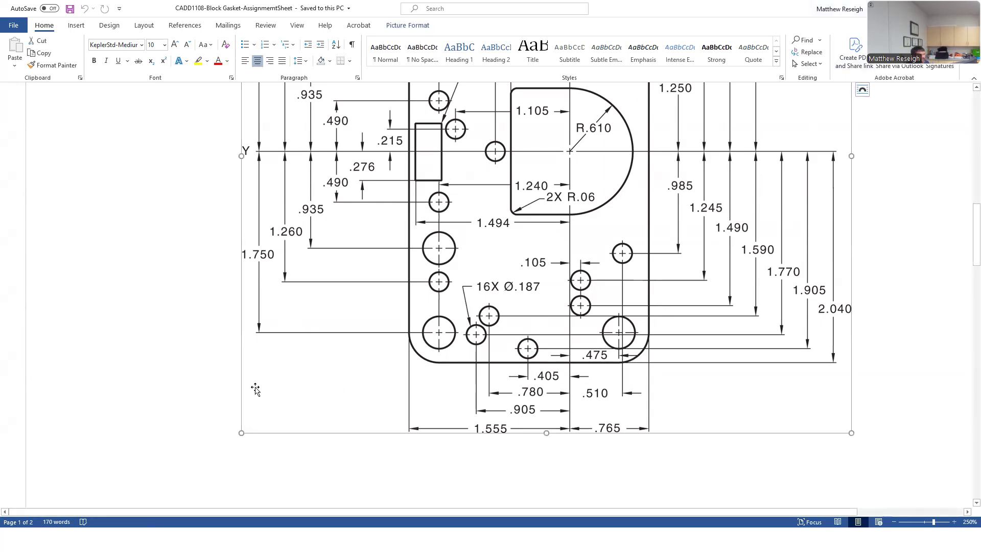
Return to AutoCAD and draw a .312 diameter corner hole centred at 1.75,.475.
key(alt+Tab)
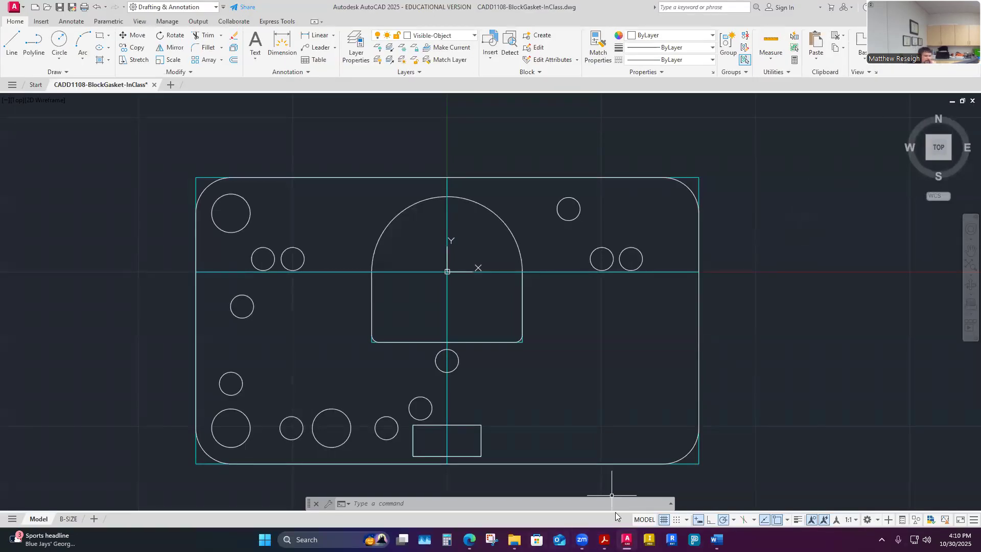
scroll(422, 223, up, 2)
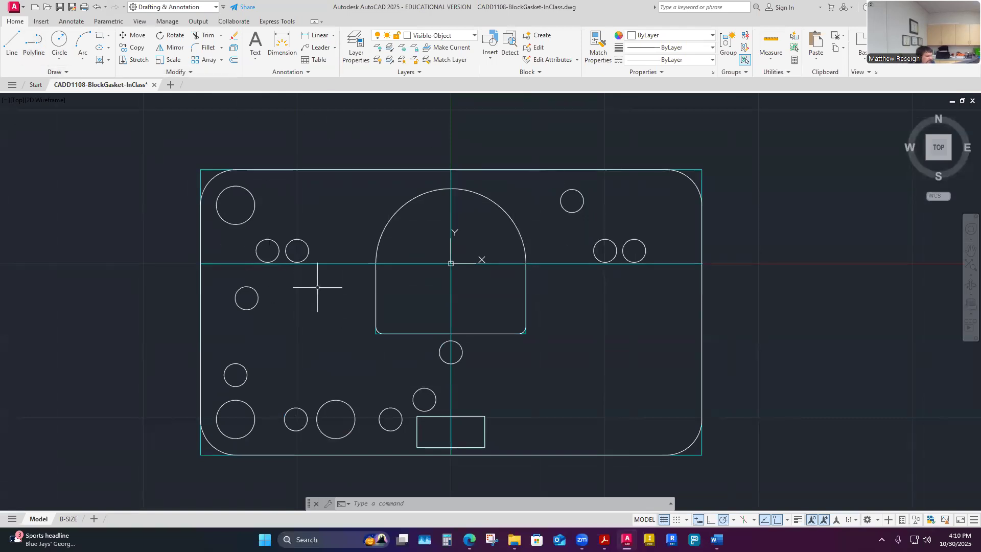
text(c)
key(Return)
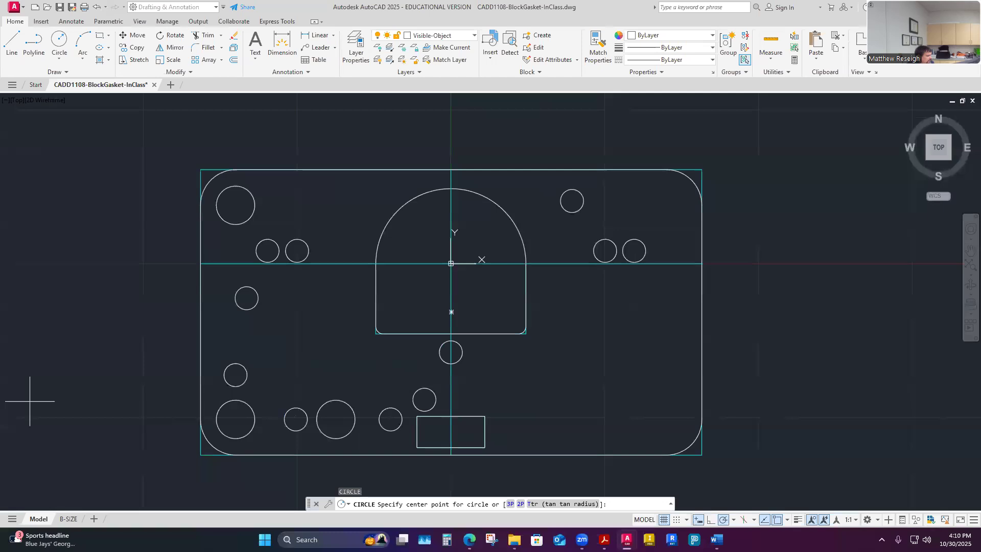
key(alt+Tab)
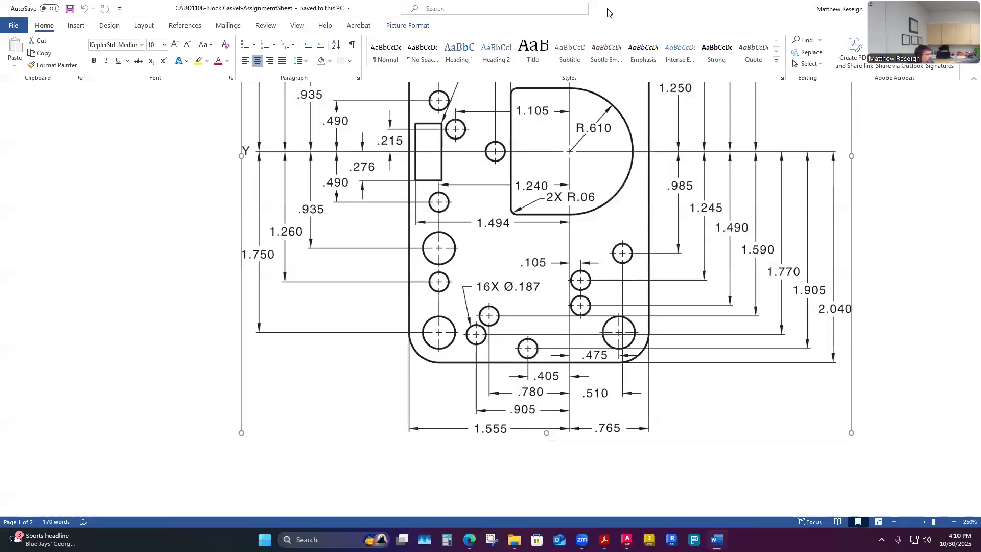
key(alt+Tab)
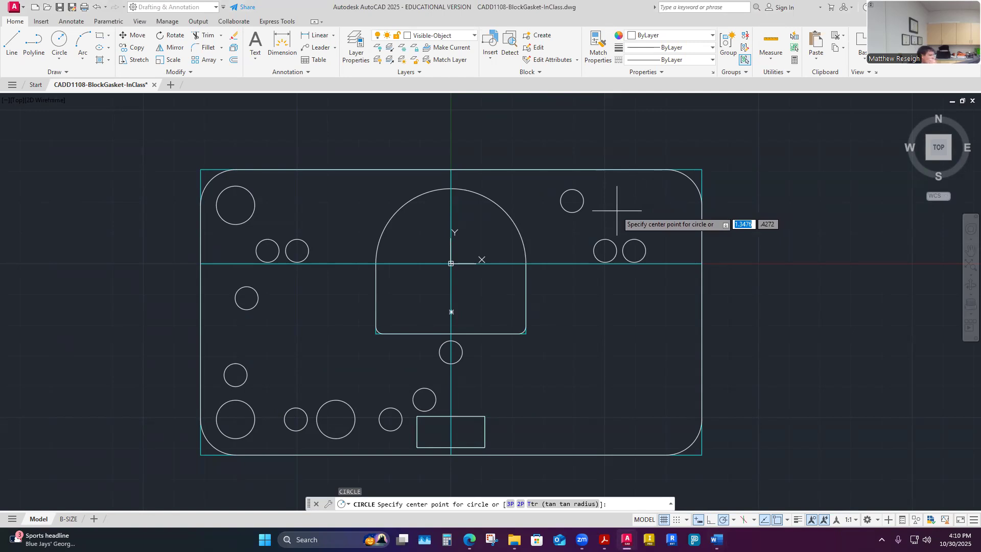
text(1.75)
key(Tab)
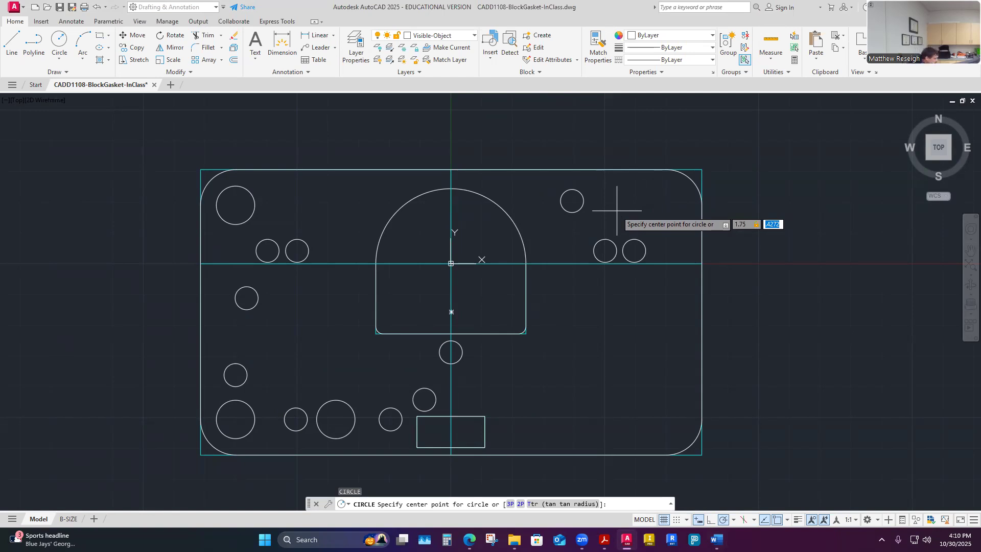
text(.475)
key(Return)
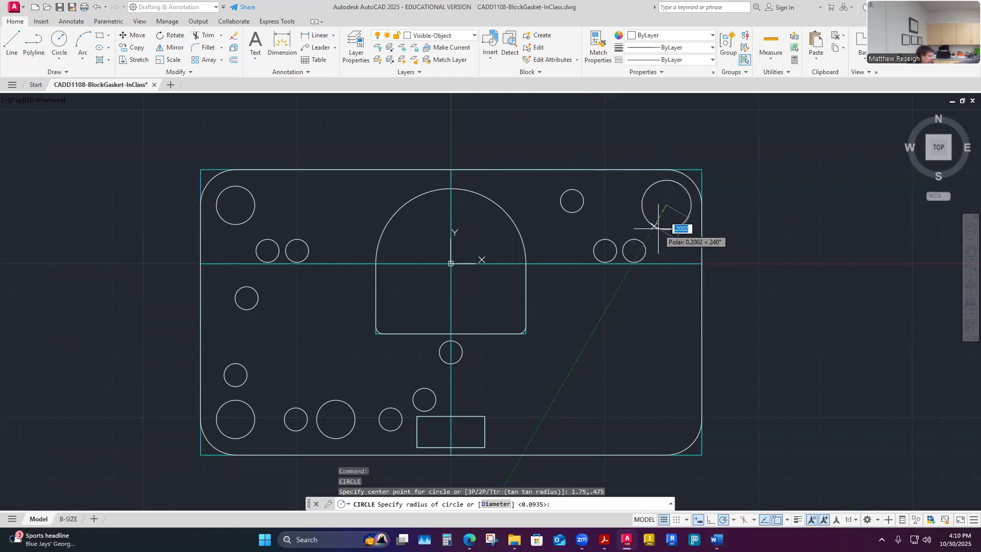
text(d)
key(Return)
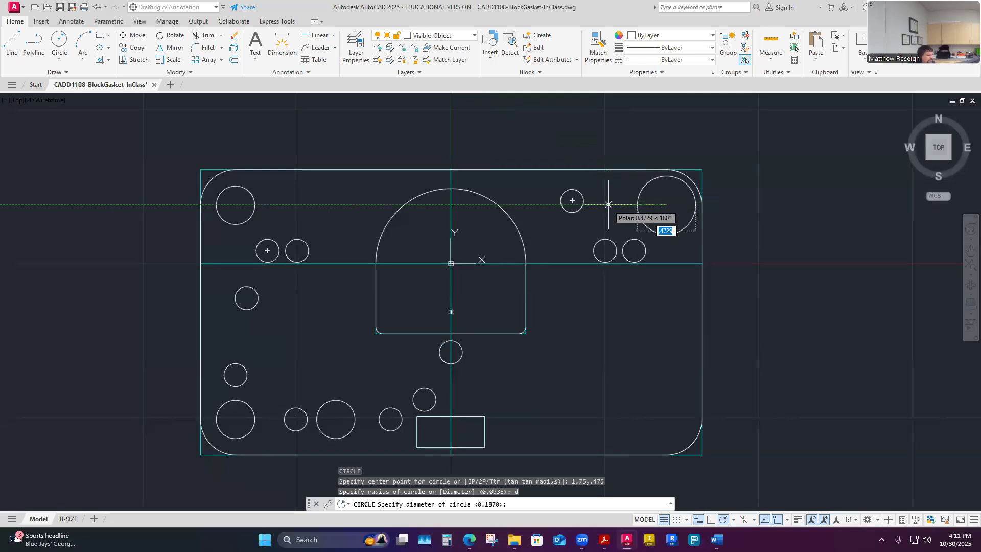
text(.312)
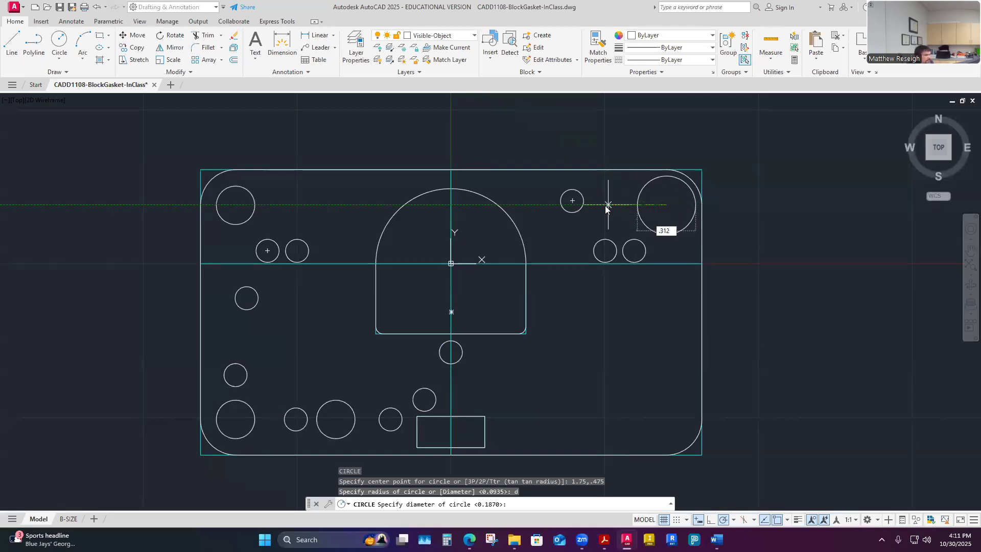
key(Return)
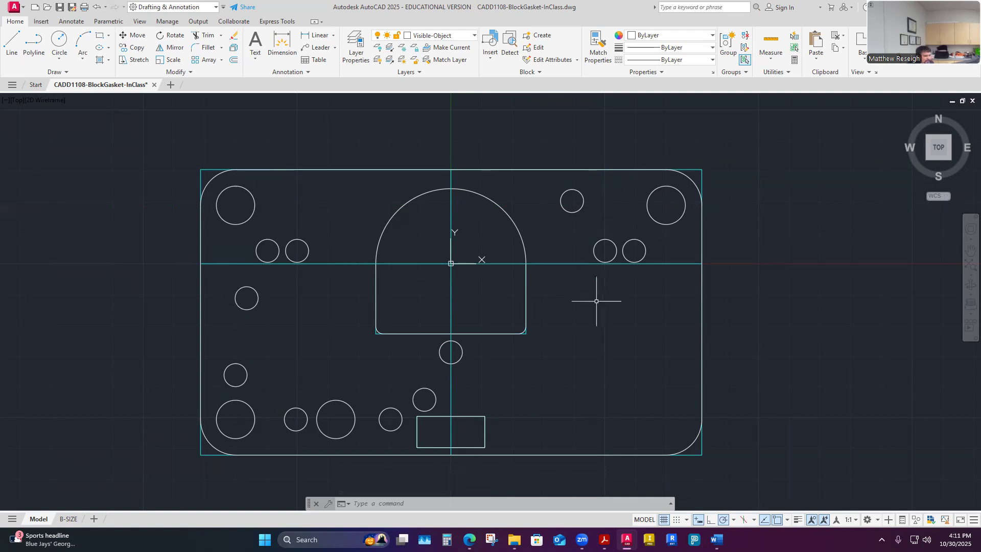
Draw a .187 diameter circle centred at 1.905,-.405 near the gasket's right edge.
text(c)
key(Return)
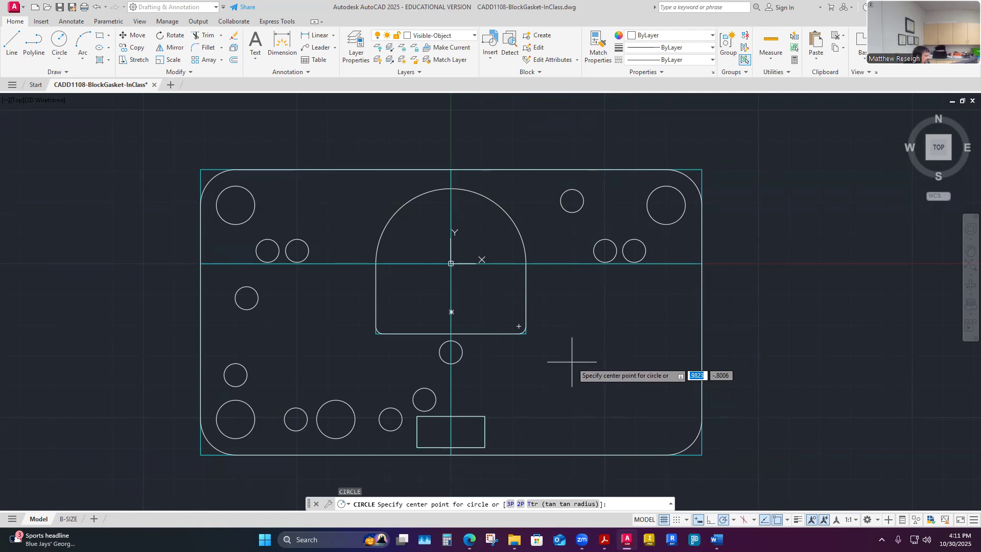
text(1.905)
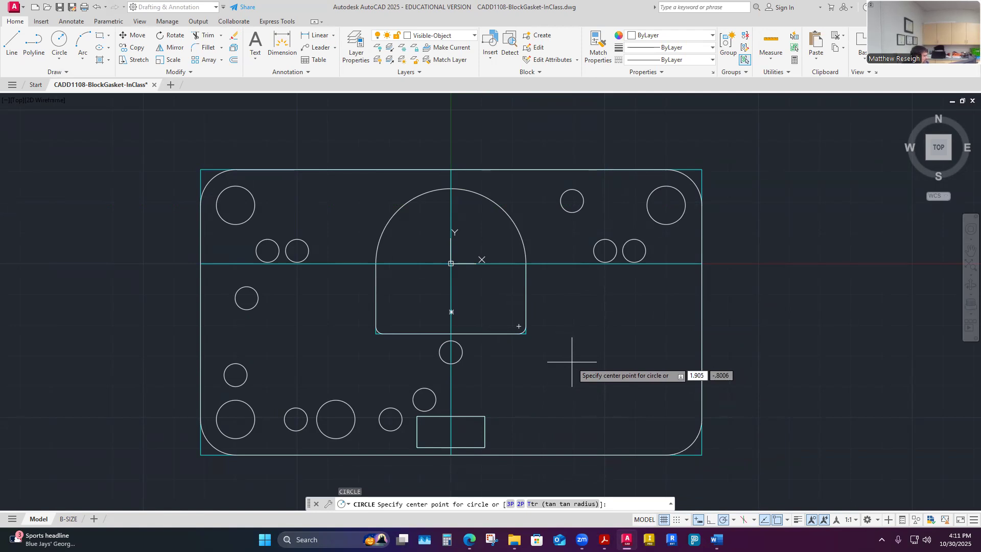
key(Tab)
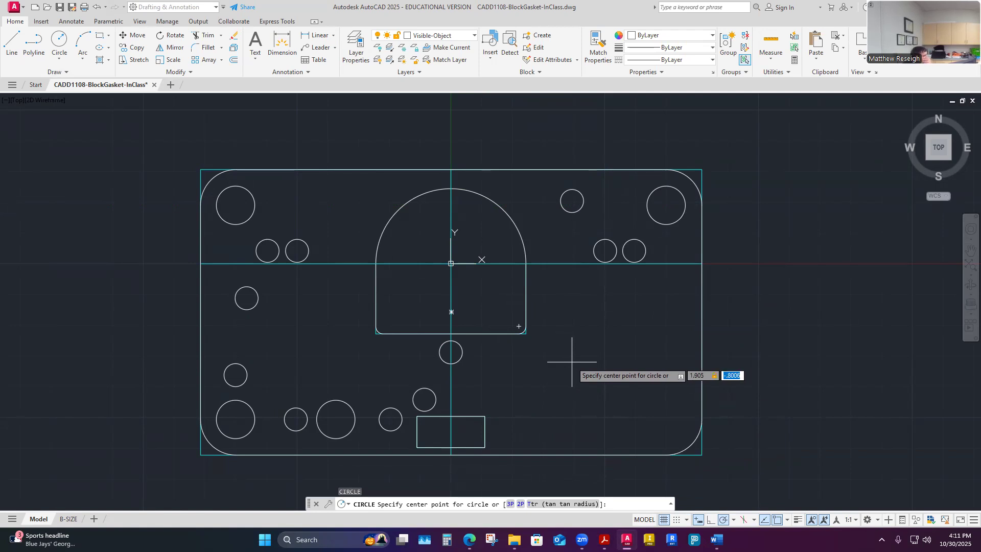
text(.4)
text(05)
text(-)
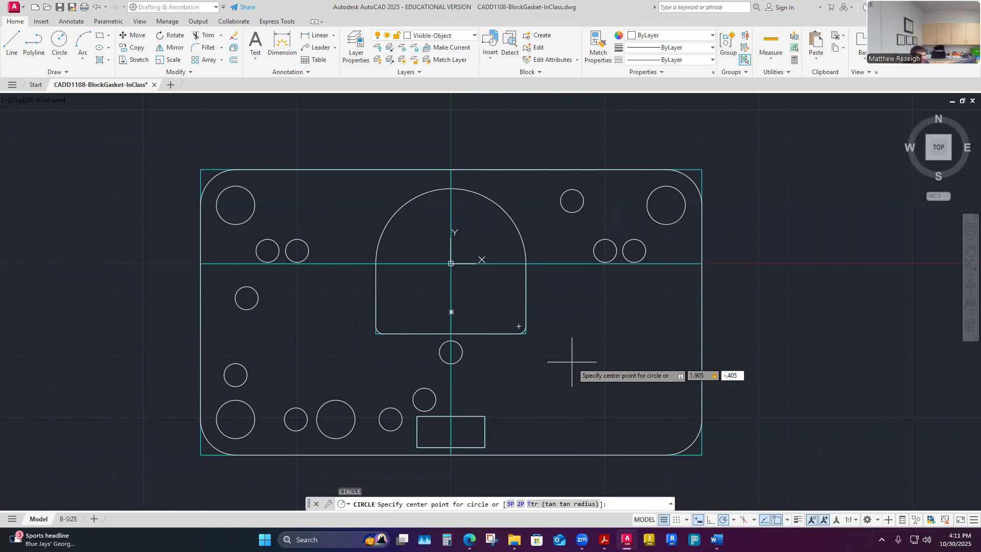
key(Return)
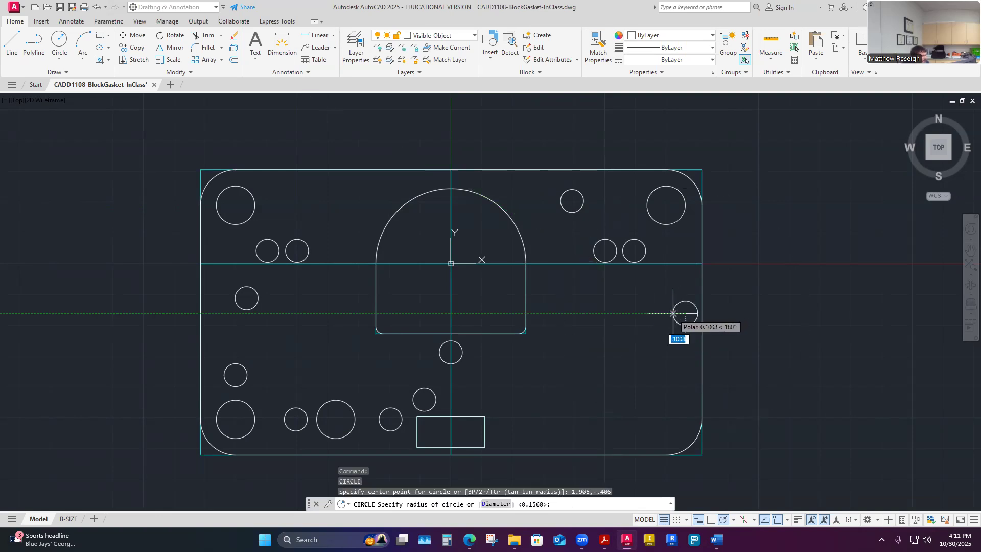
text(d)
key(Return)
text(.187)
key(Return)
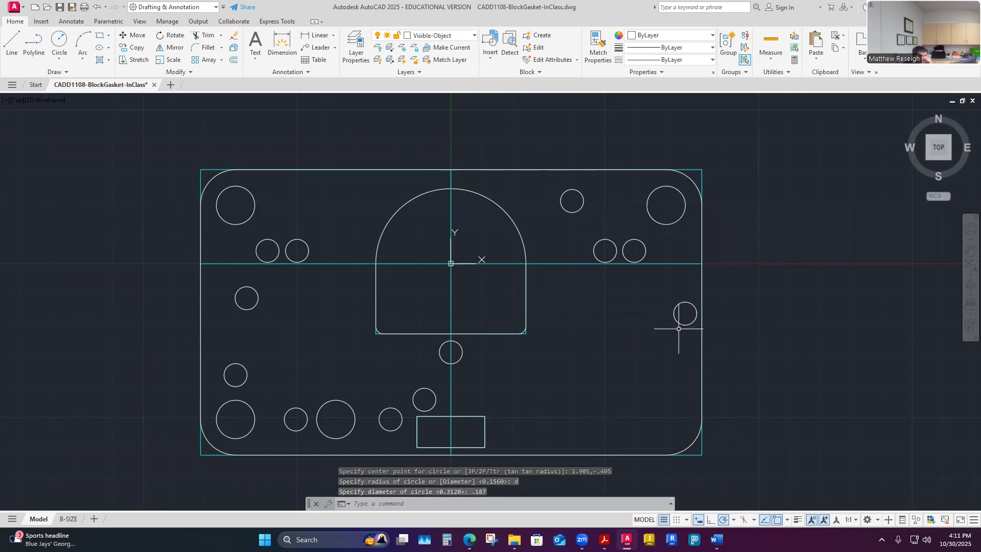
Draw a .187 diameter circle centred at 1.59,-.78, below and left of the previous hole.
key(Return)
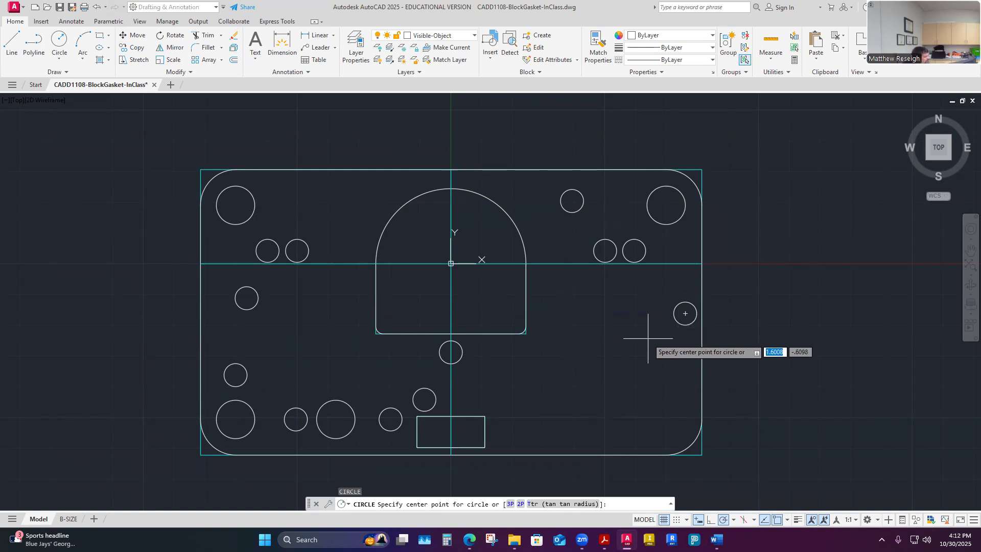
text(1.59)
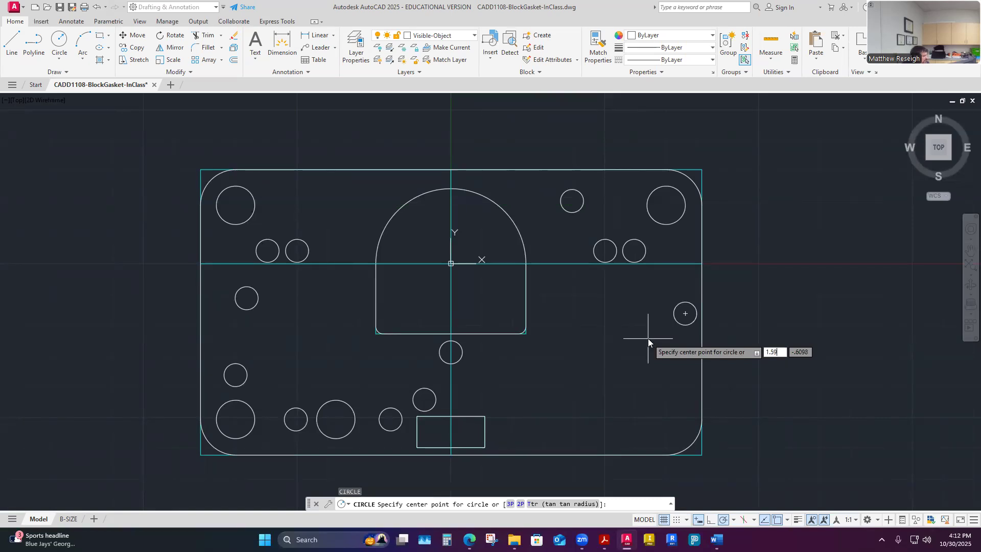
key(Tab)
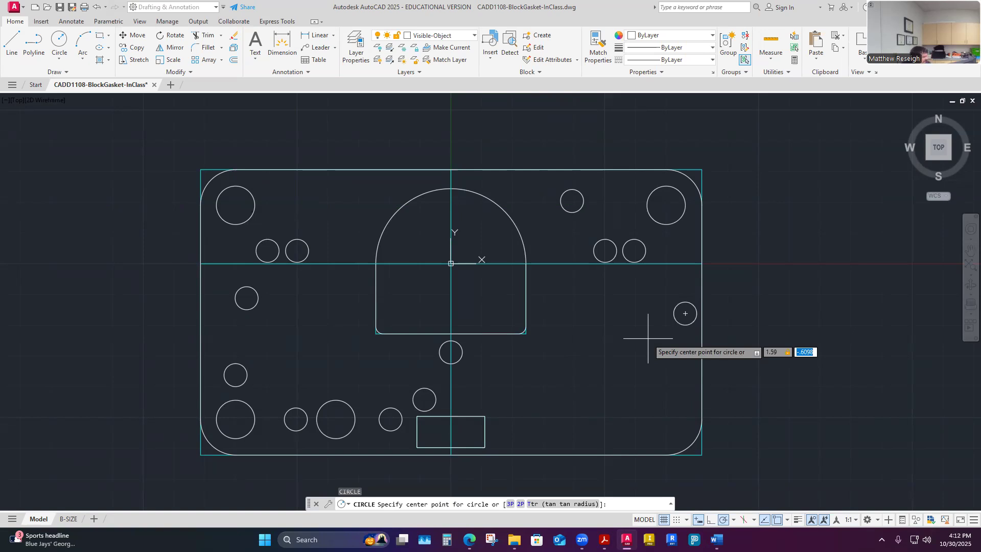
text(-.78)
key(Return)
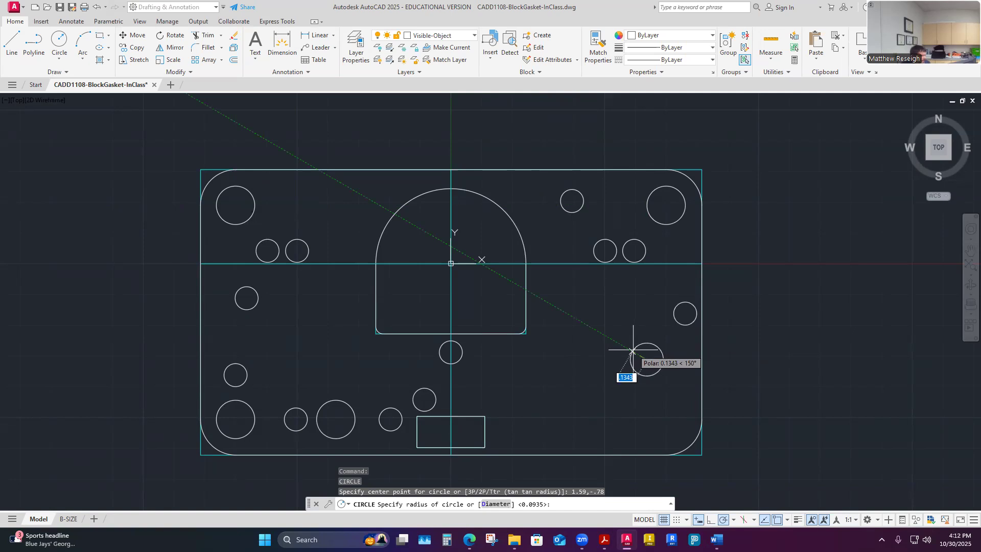
text(d)
key(Return)
text(.)
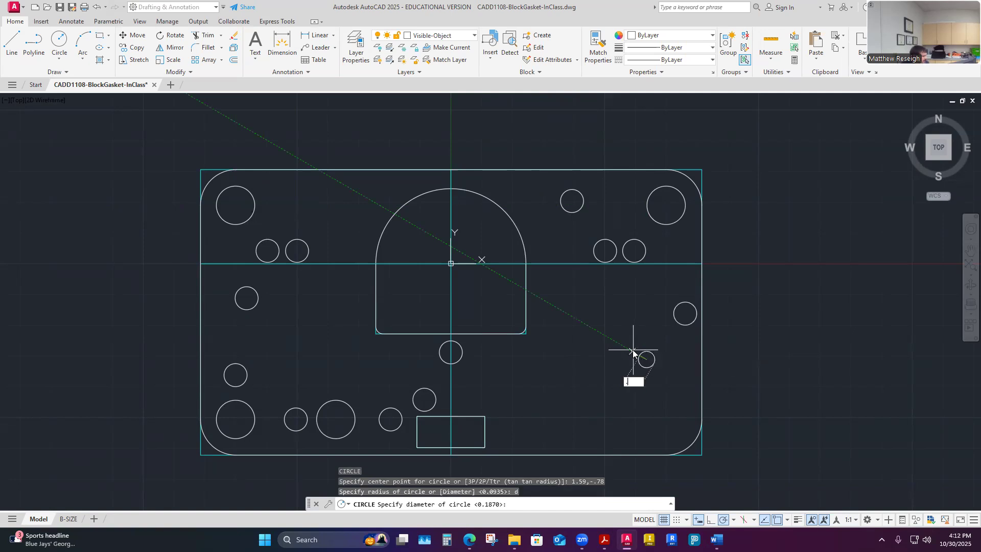
text(187)
key(Return)
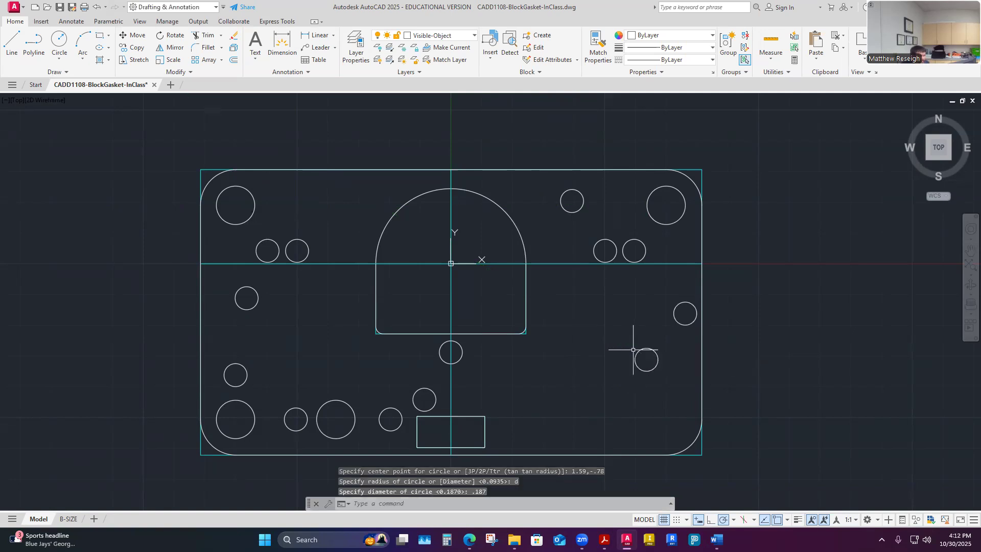
Draw another .187 diameter circle centred at 1.77,-.905 beside the previous hole.
key(Return)
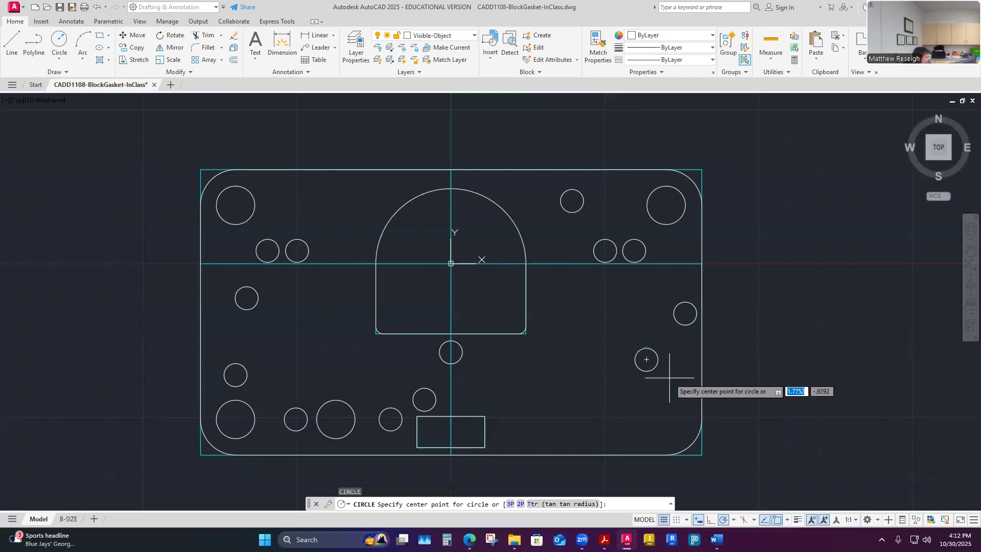
text(1.77)
key(Tab)
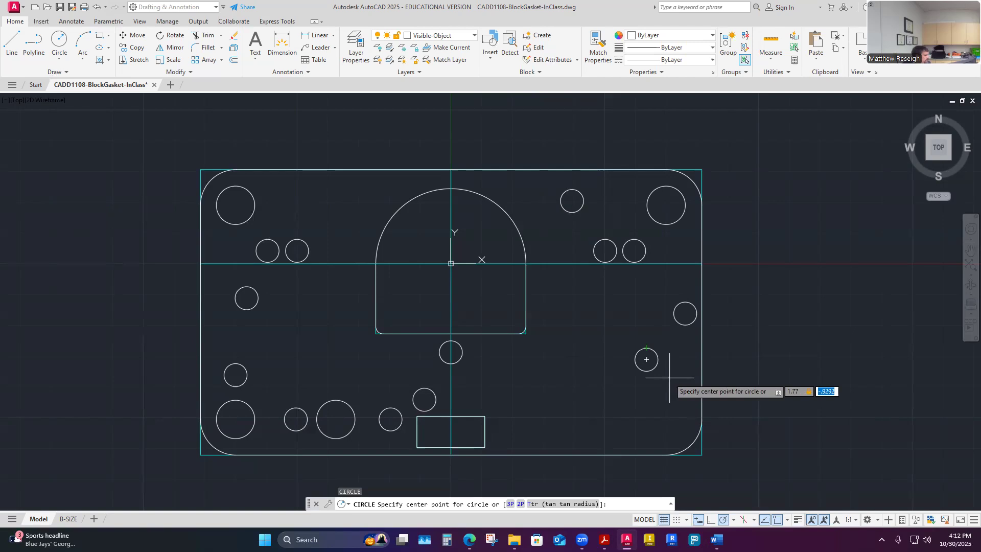
text(-.905)
key(Return)
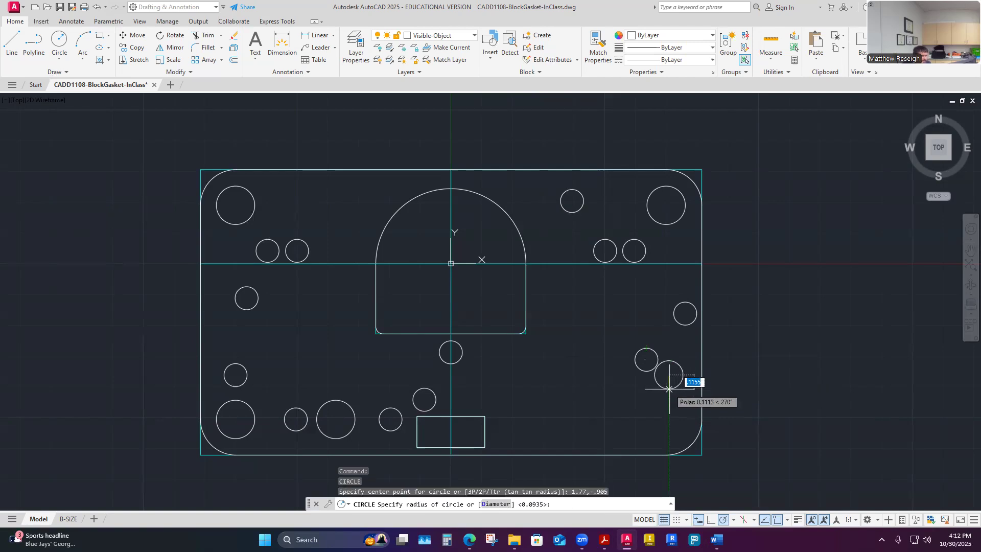
text(d)
key(Return)
text(.187)
key(Return)
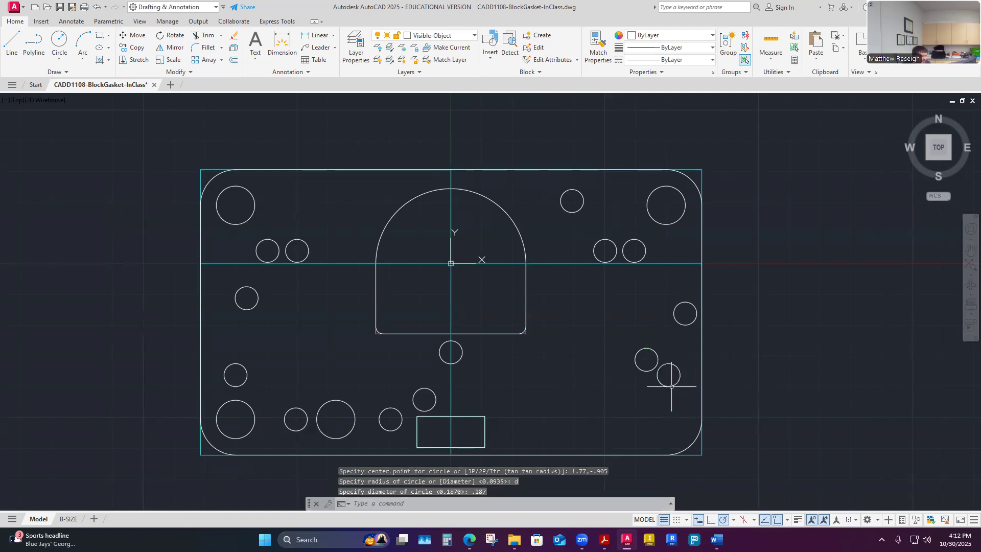
Start a circle for the lower-right corner hole with its centre's X coordinate fixed at 1.75.
key(Return)
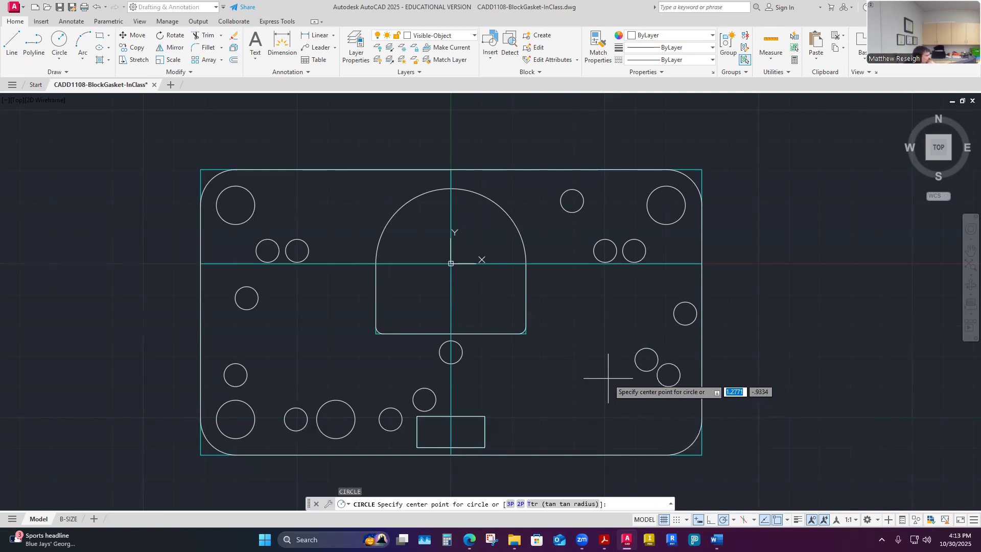
text(1.75)
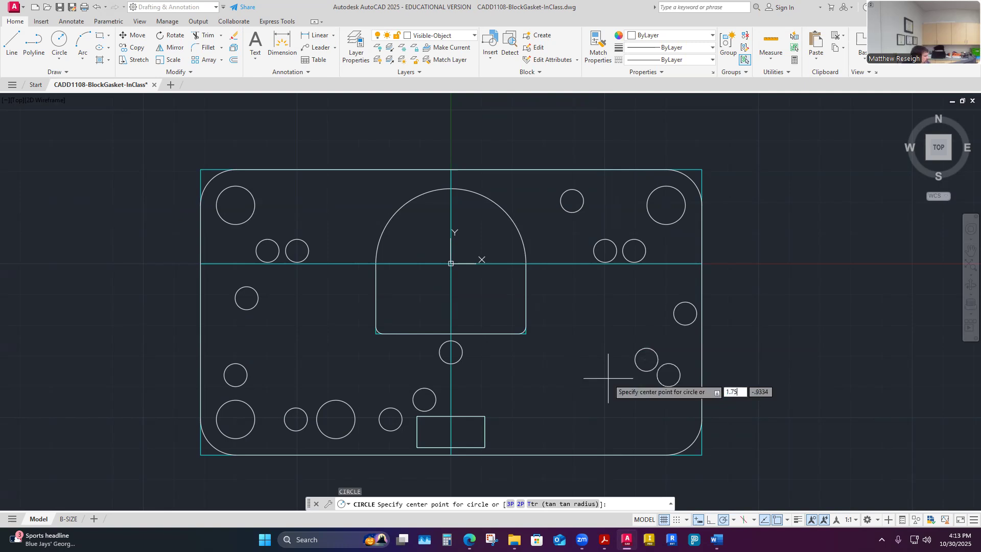
key(Tab)
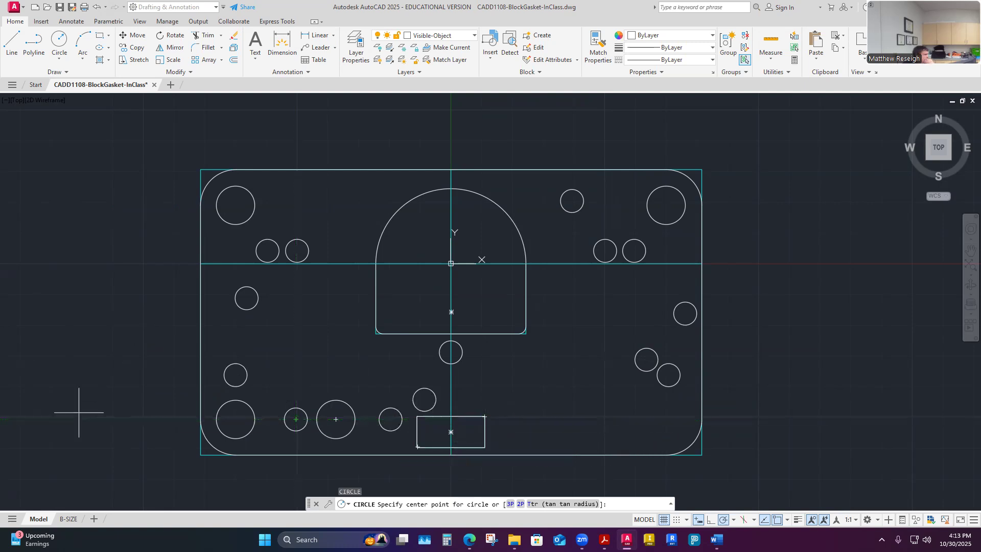
Switch to the Block Gasket assignment sheet in Word and examine the corner and lower-edge hole positions and diameters.
key(alt+Tab)
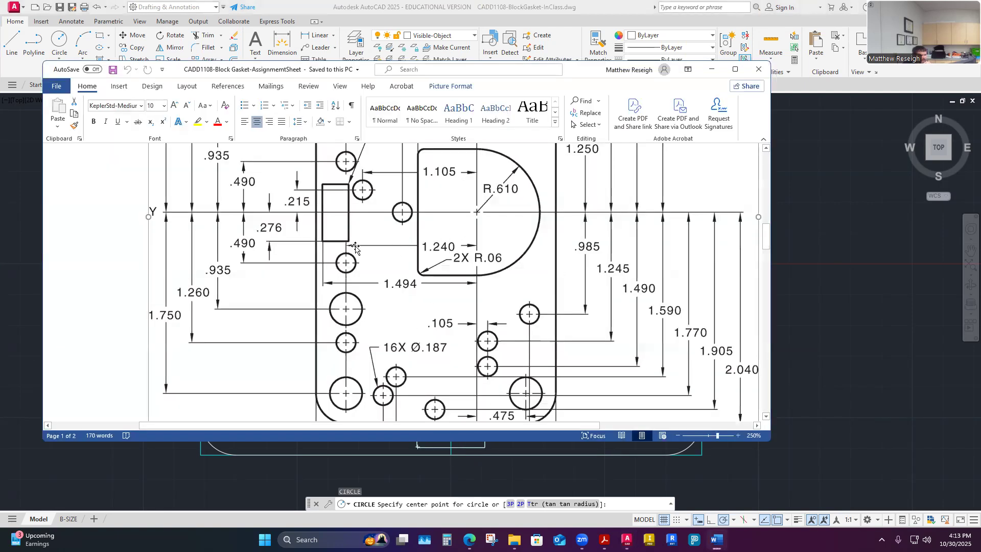
scroll(358, 248, up, 3)
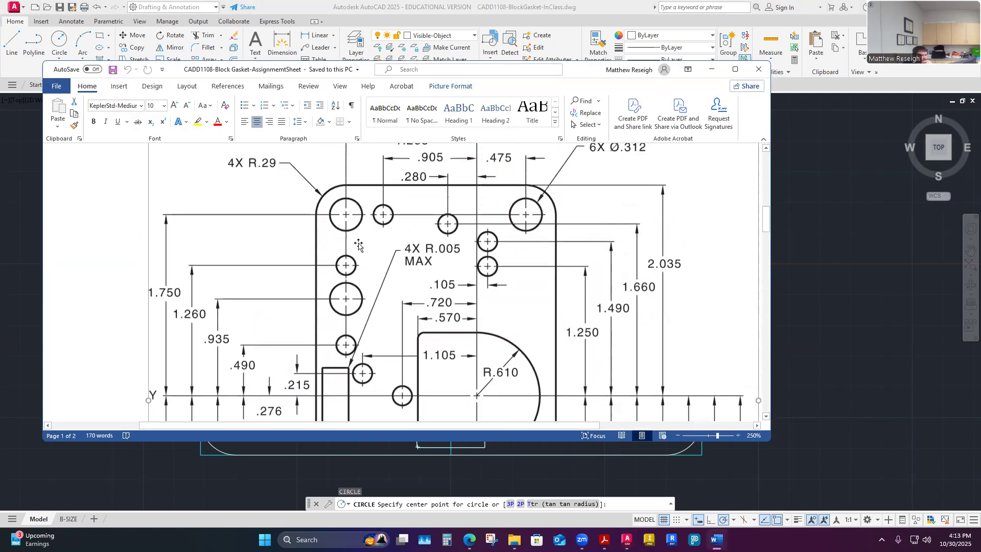
scroll(360, 247, up, 2)
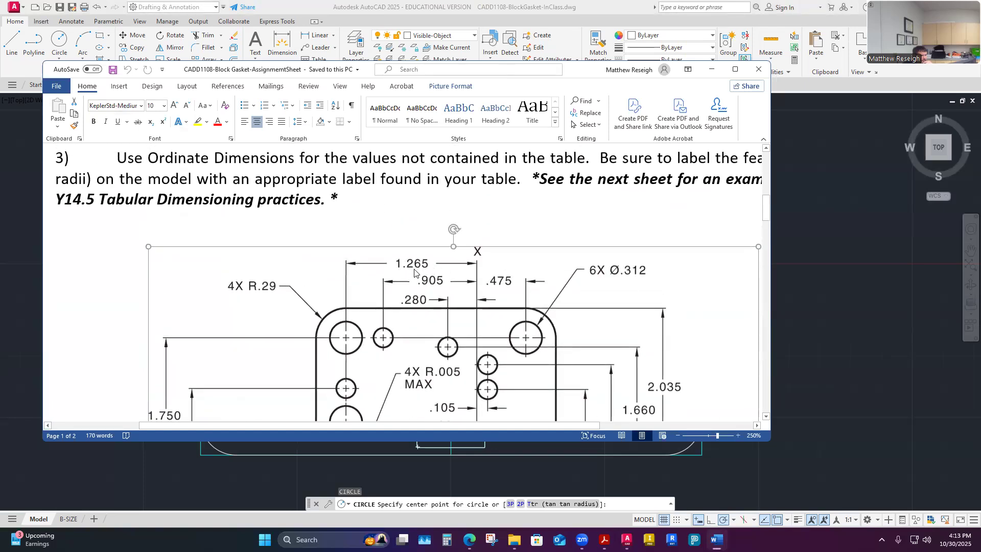
scroll(366, 276, down, 2)
scroll(343, 234, down, 1)
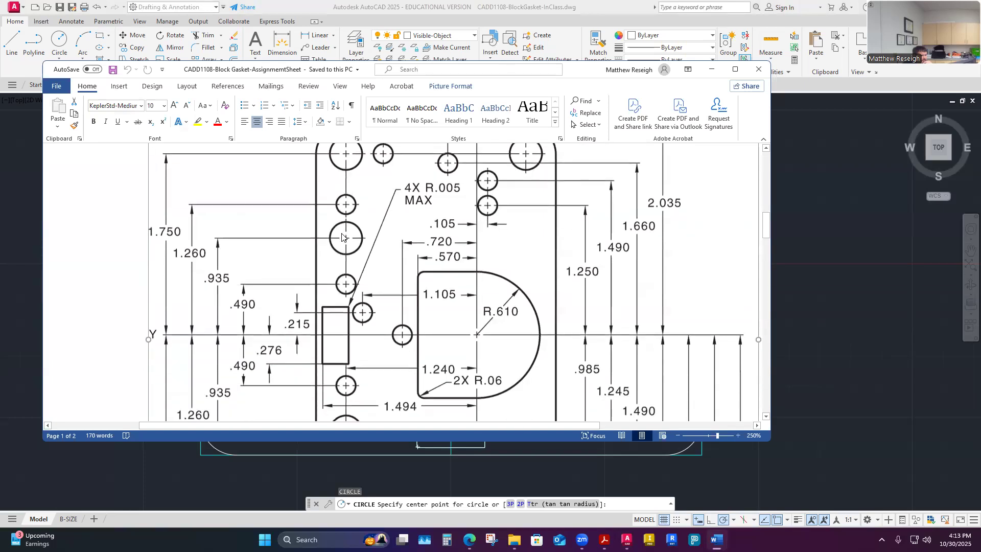
scroll(349, 271, down, 1)
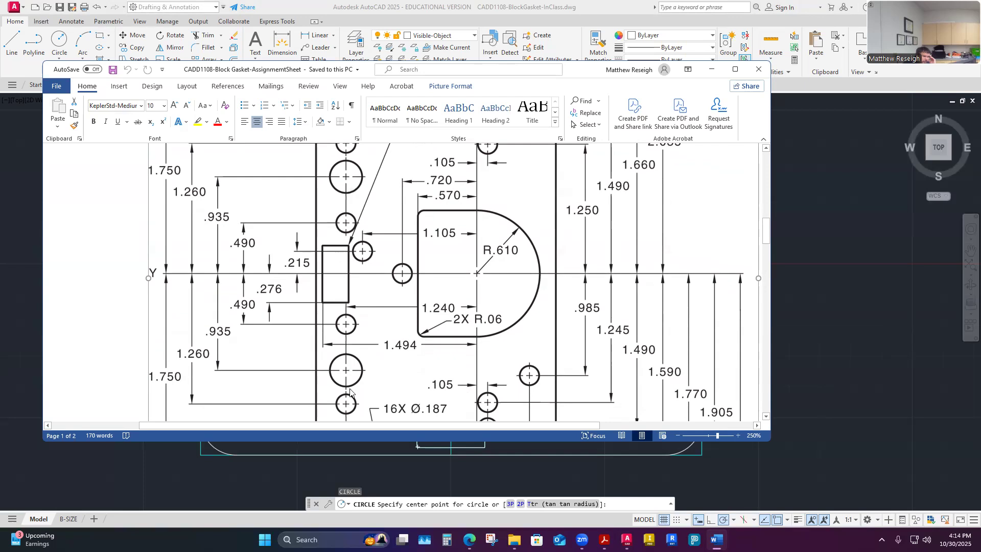
scroll(341, 354, up, 1)
scroll(337, 306, up, 4)
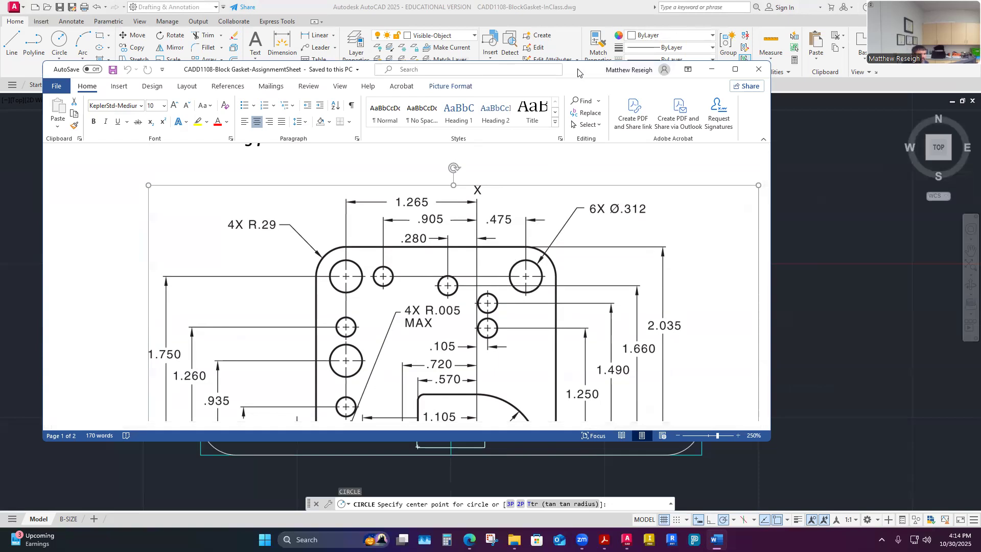
Return to AutoCAD and complete the lower-right corner hole at 1.75,-1.265 with a diameter of .312.
click(711, 69)
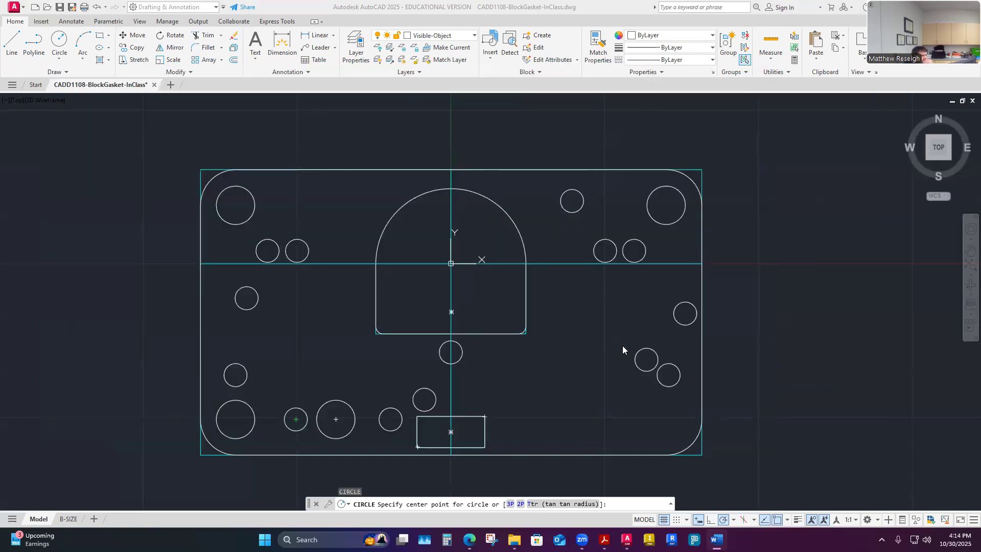
click(567, 349)
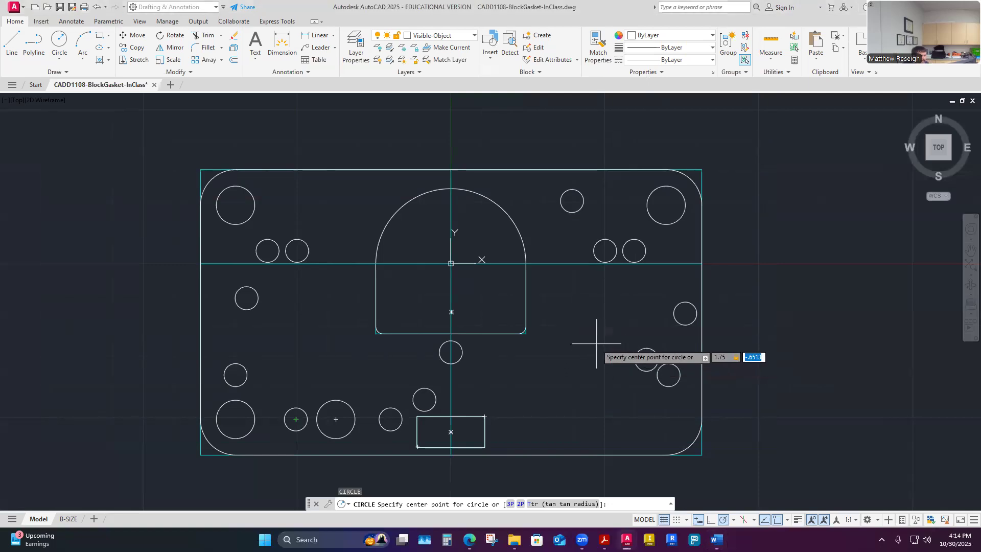
text(-1.)
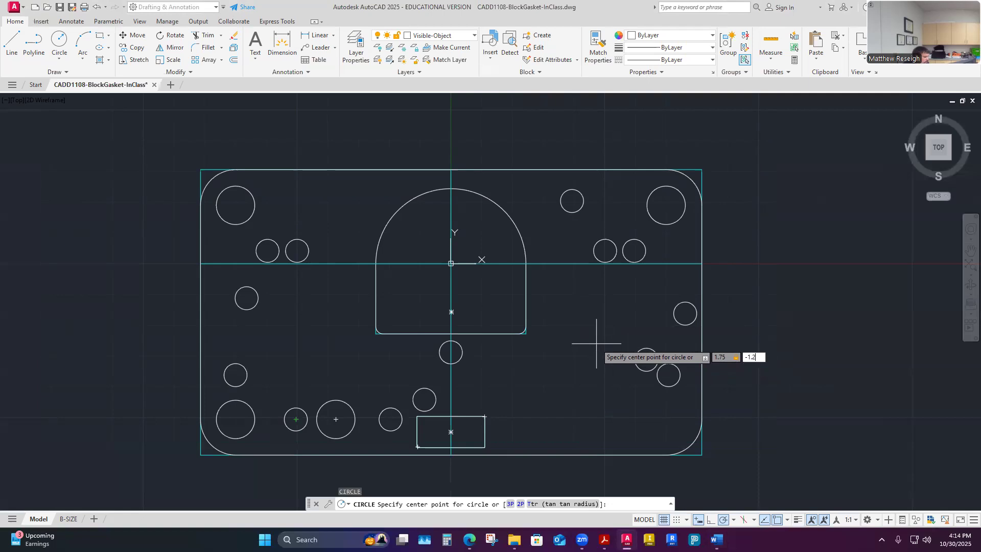
text(265)
key(Return)
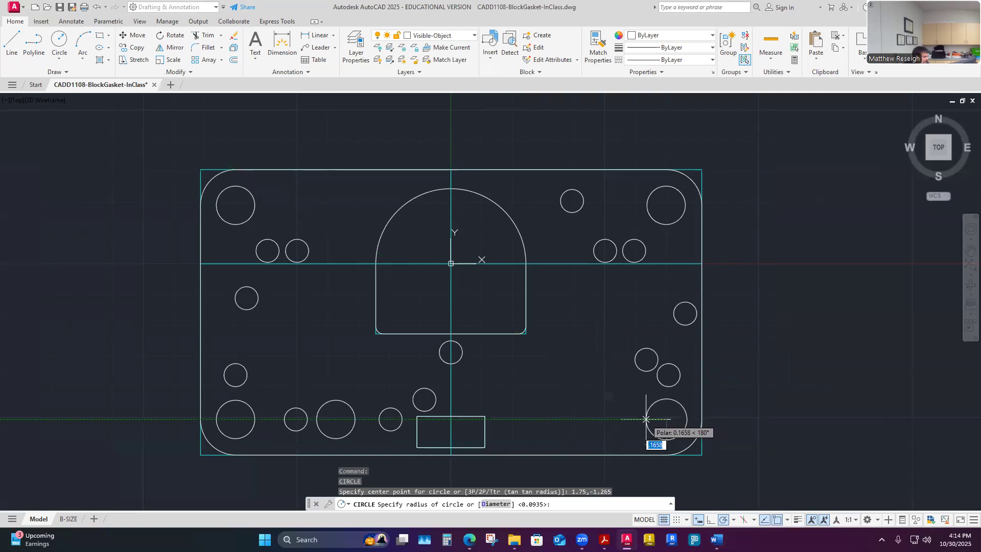
text(d)
key(Return)
text(.3)
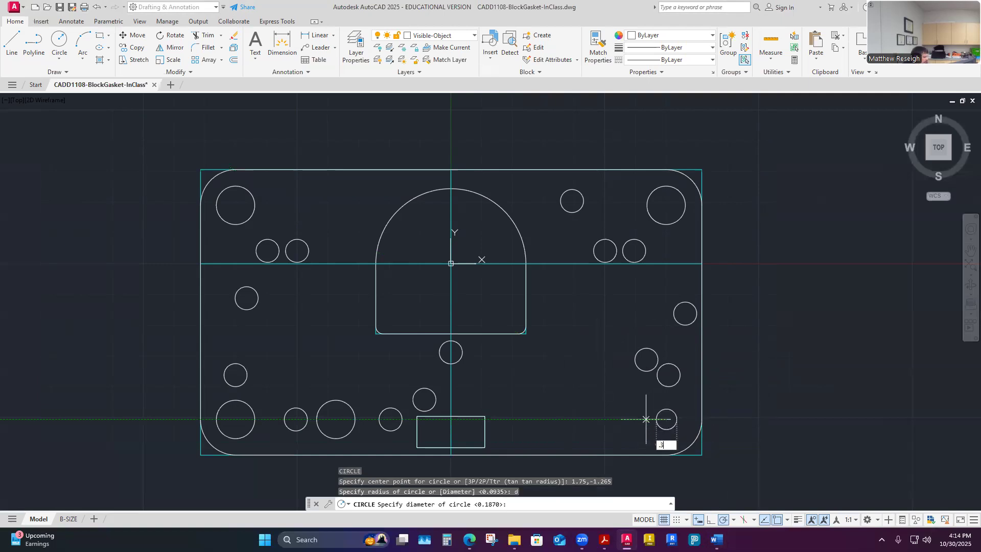
key(Return)
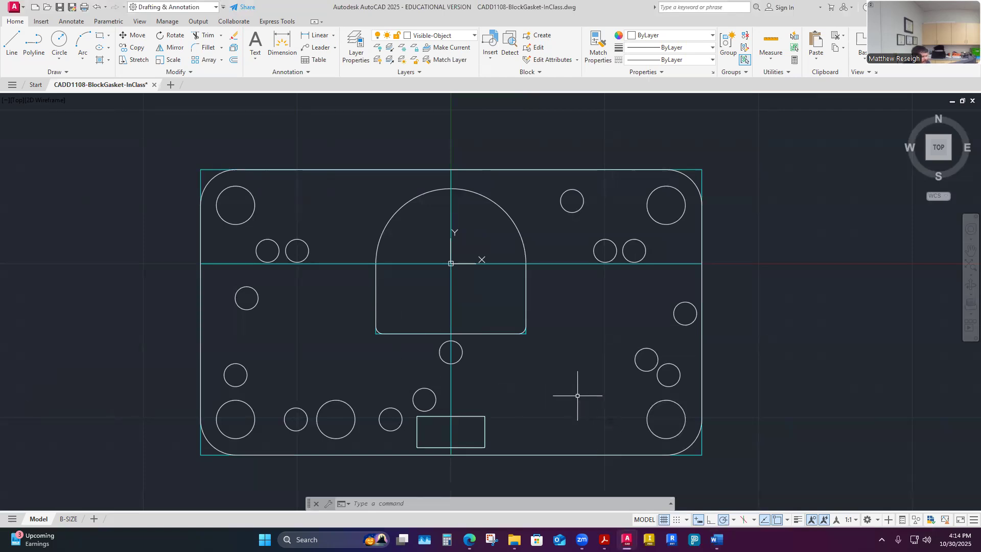
Draw a .187 diameter circle centred at 1.26,-1.265, inward of the lower-right corner hole.
text(c)
key(Return)
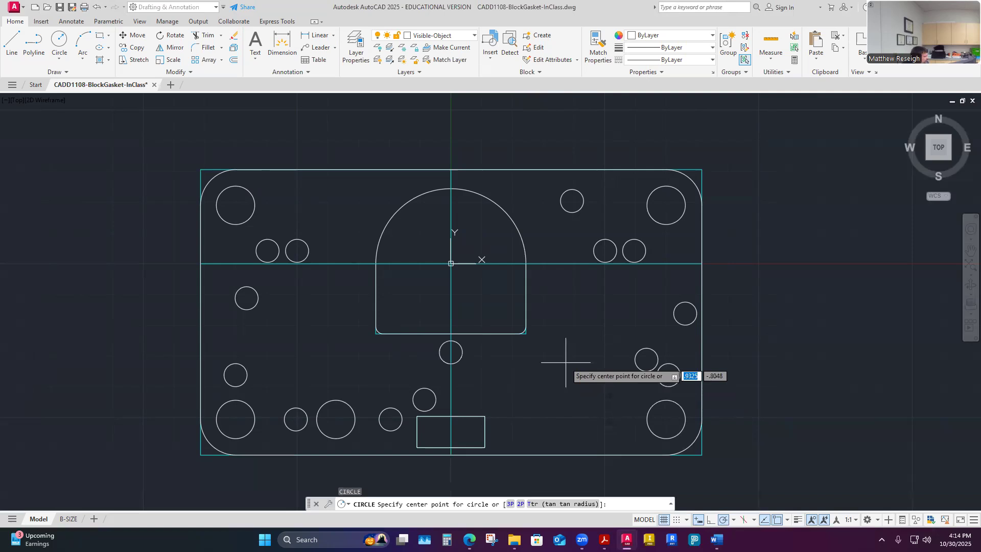
text(1.26)
key(Tab)
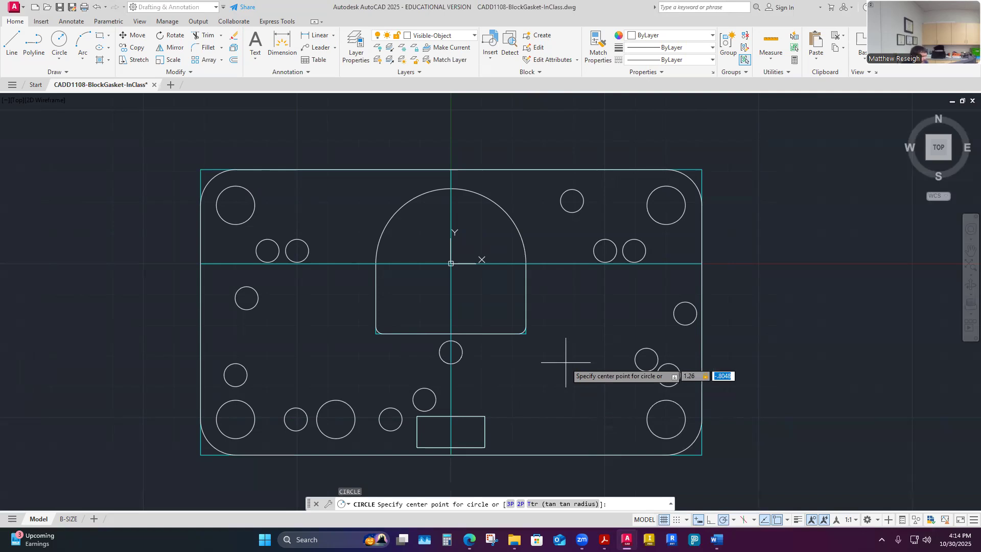
text(-)
scroll(2, 346, up, 2)
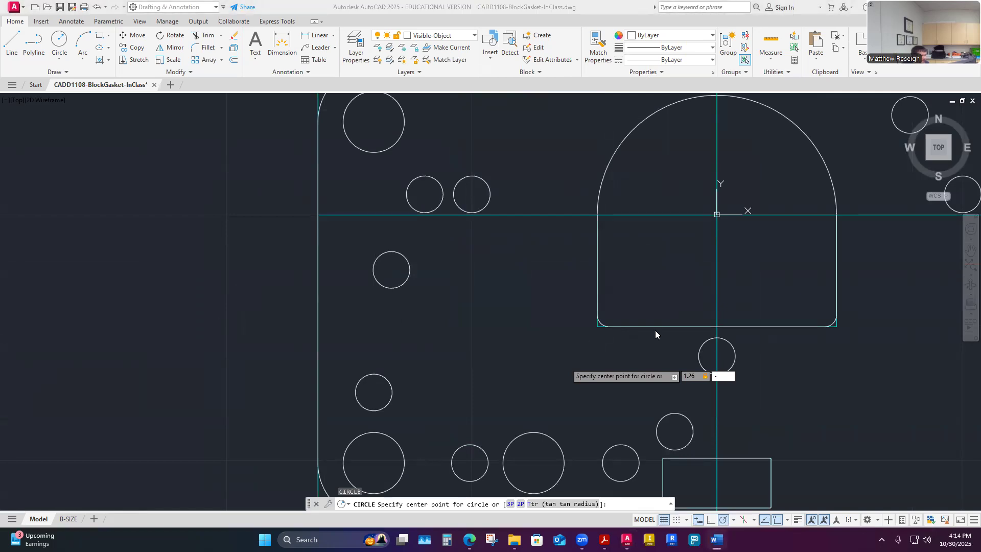
scroll(653, 328, down, 6)
scroll(738, 357, up, 4)
click(736, 358)
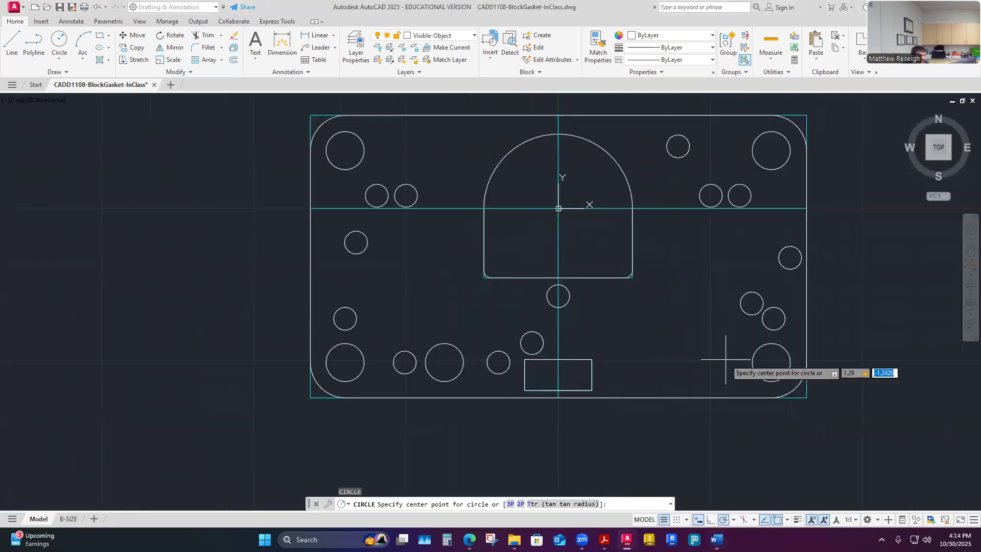
text(-)
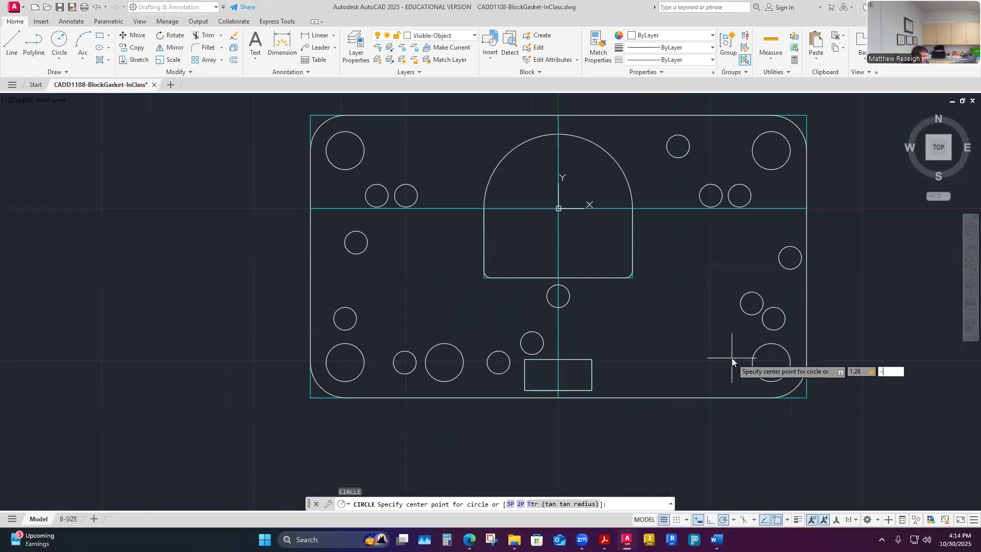
text(1.265)
key(Return)
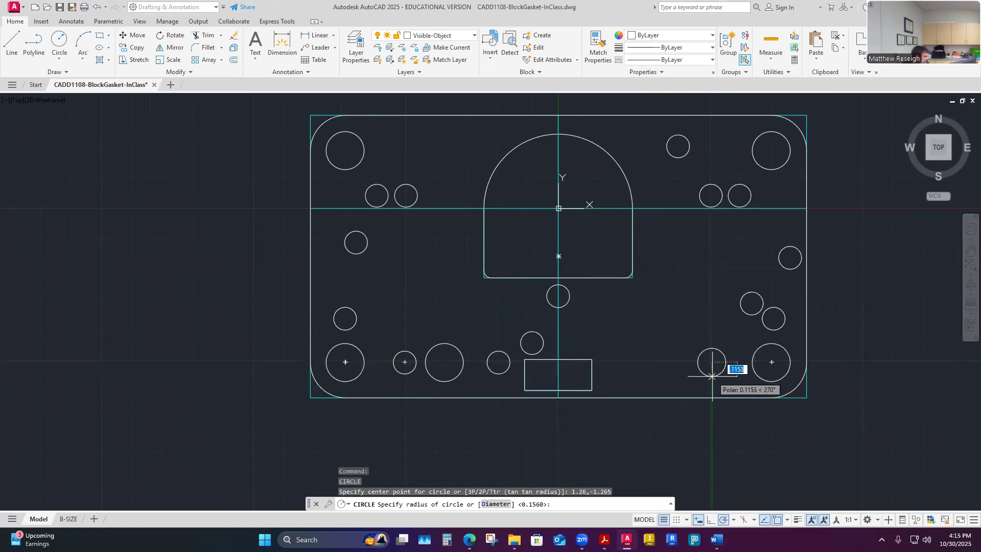
text(d)
key(Return)
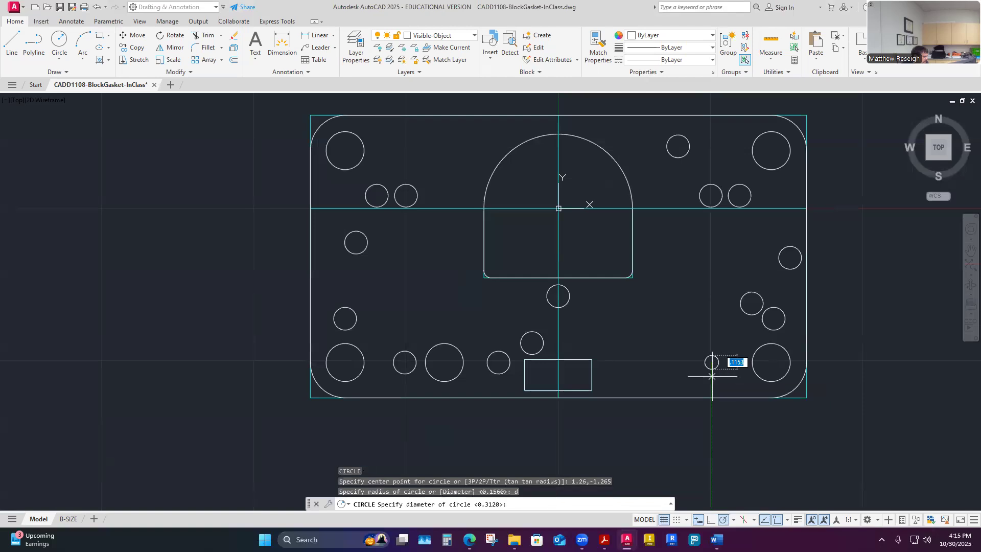
text(.187)
key(Return)
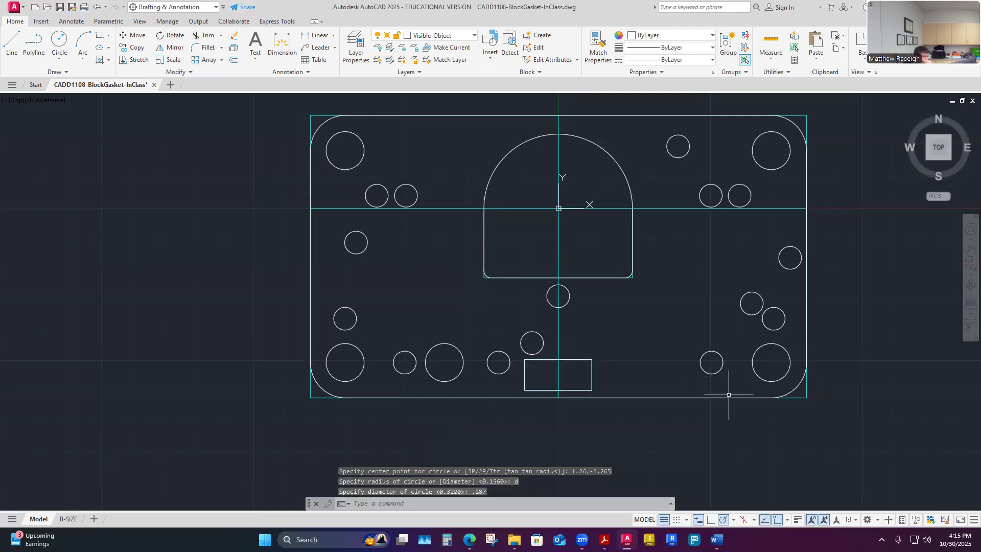
Draw a .312 diameter circle centred at .935,-1.265 along the gasket's lower edge.
key(Return)
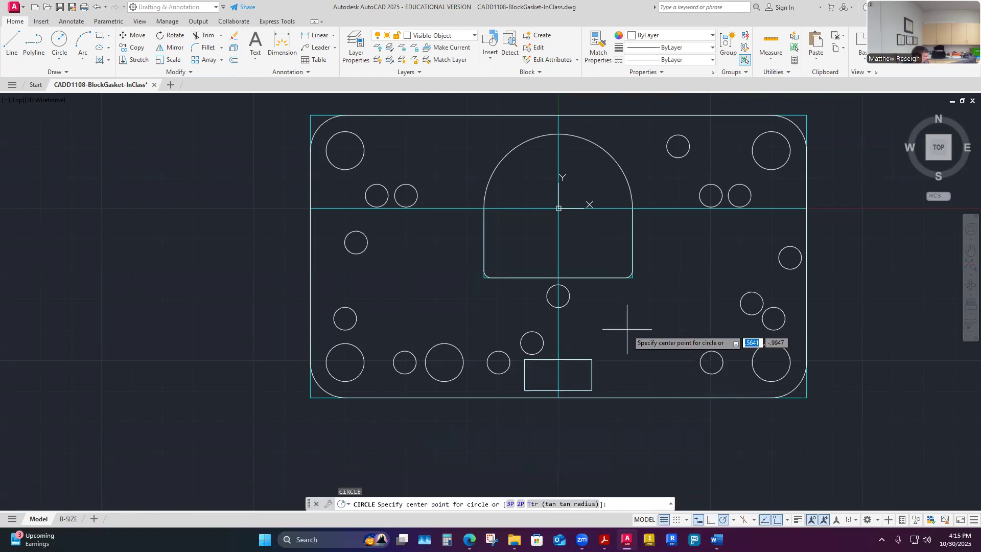
text(.935)
key(Tab)
text(-)
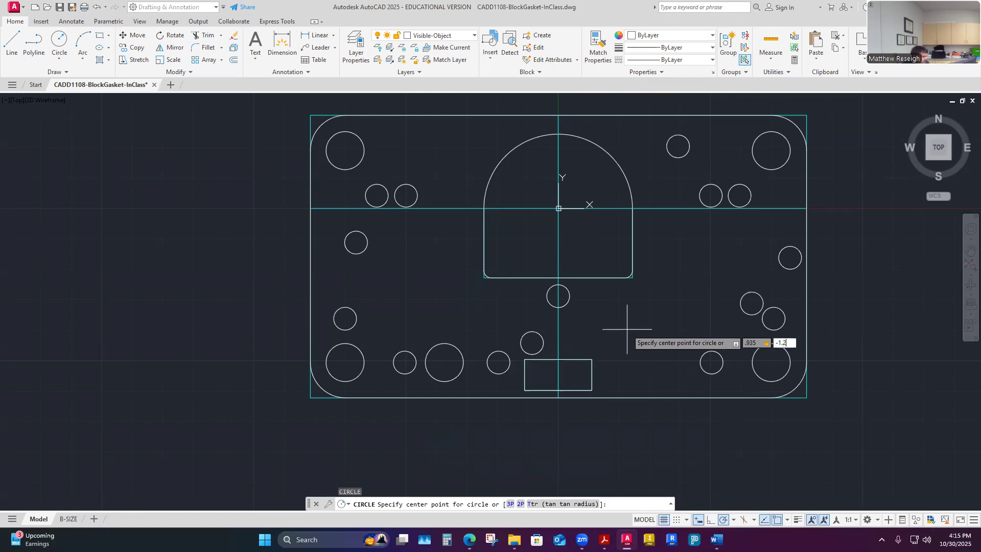
key(Return)
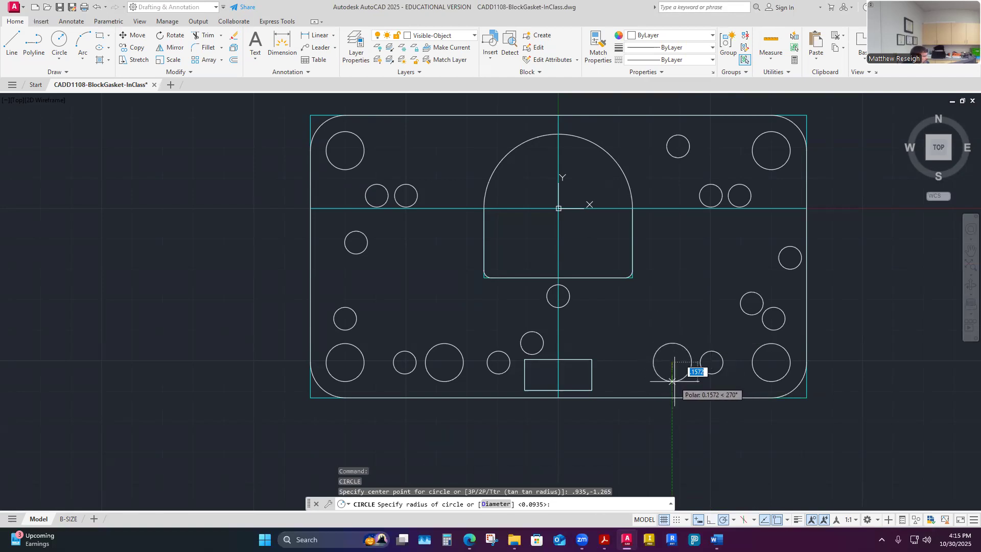
text(d)
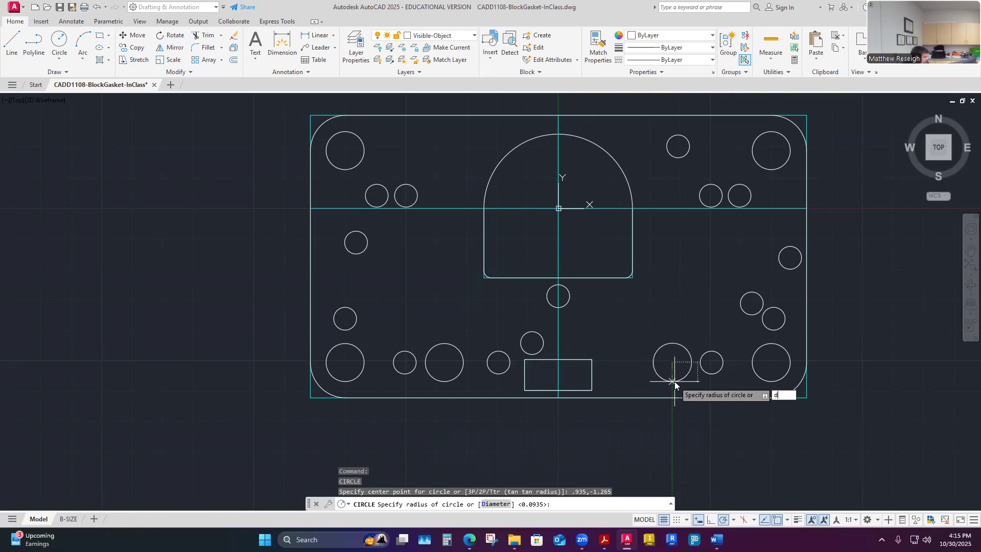
key(Return)
text(.312)
key(Return)
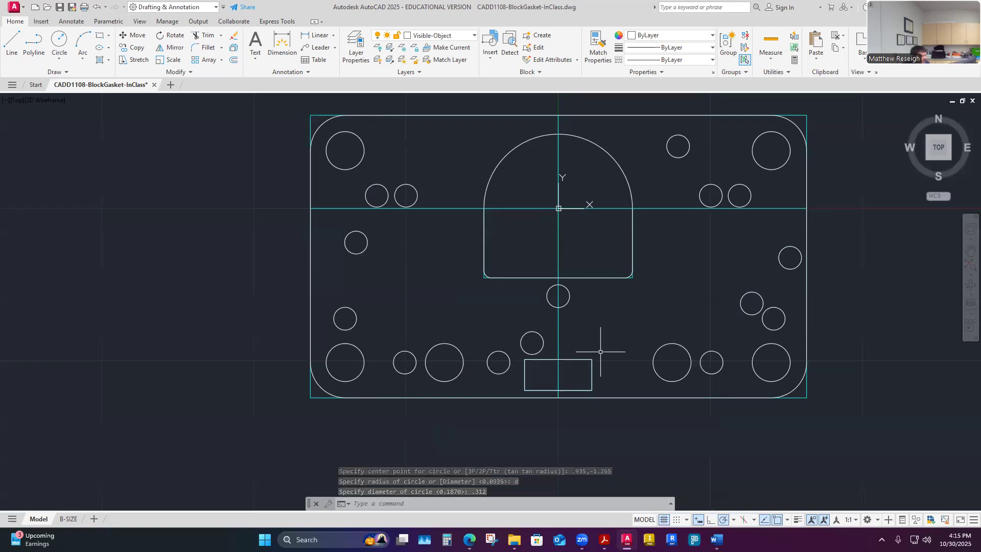
Draw a .187 diameter circle centred at .49,-1.265, between the small rectangle and the .312 diameter hole.
key(Return)
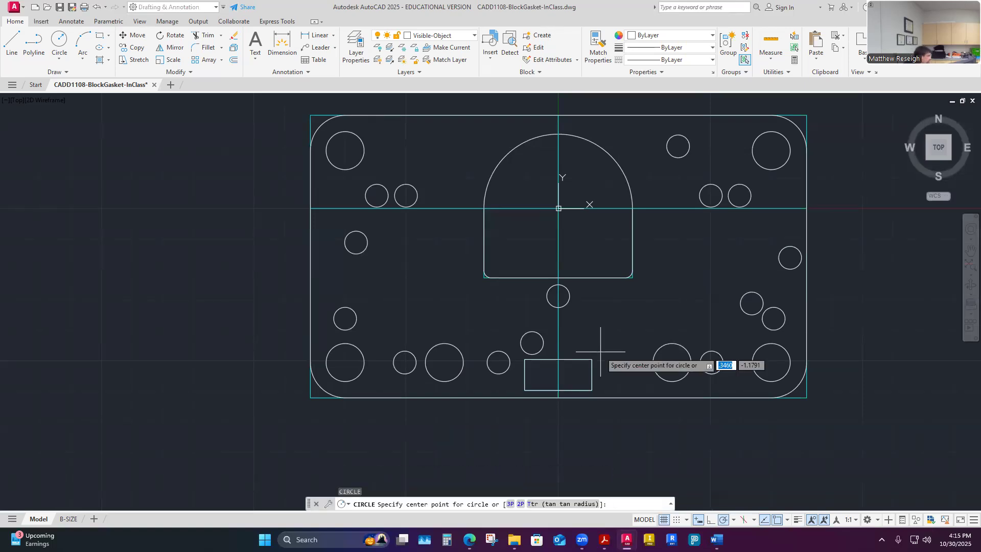
text(.49)
key(Tab)
text(-1265)
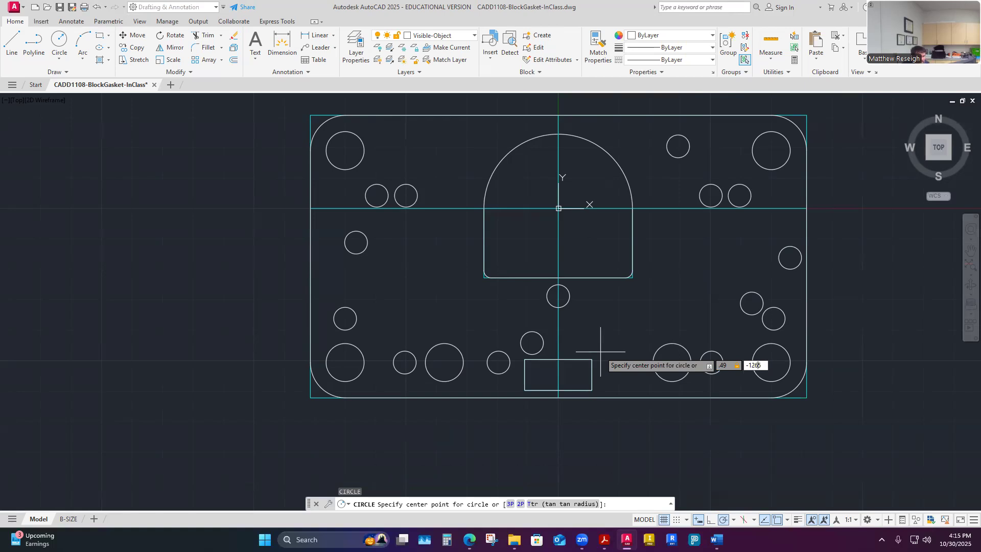
key(Left)
key(Left)
key(Left)
text(.)
key(Return)
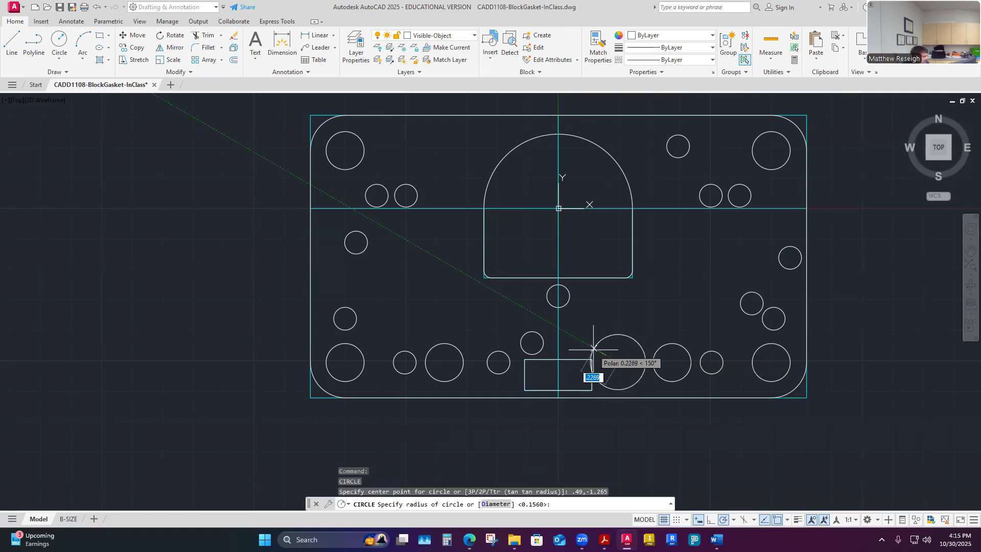
text(d)
key(Return)
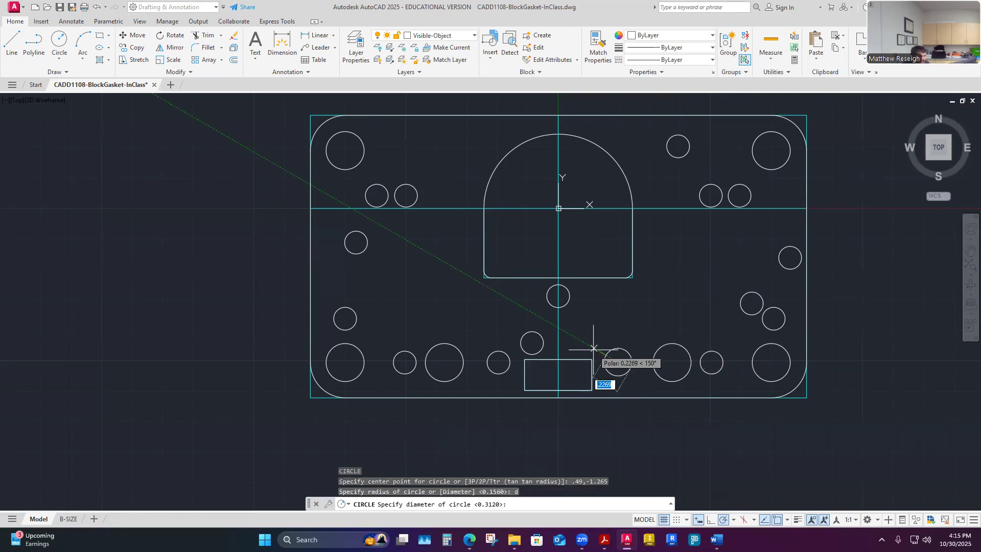
text(.157)
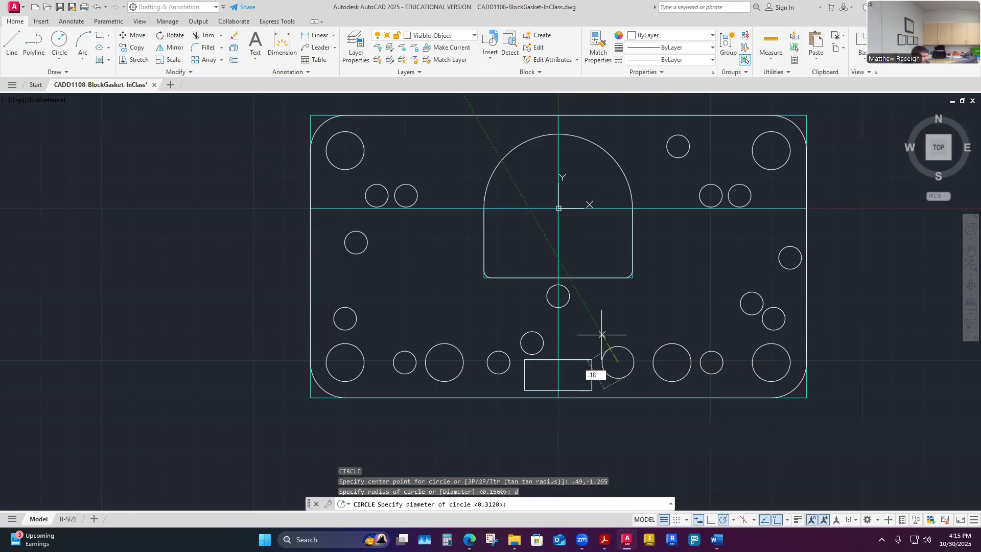
key(Return)
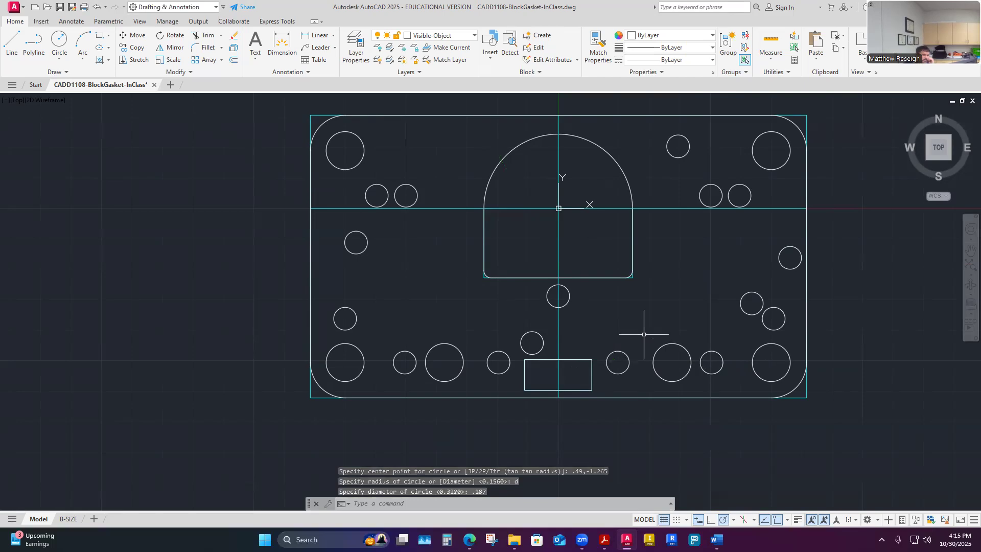
Show the object properties palette and make Center the current layer.
scroll(648, 327, down, 4)
scroll(651, 317, up, 1)
scroll(651, 317, up, 2)
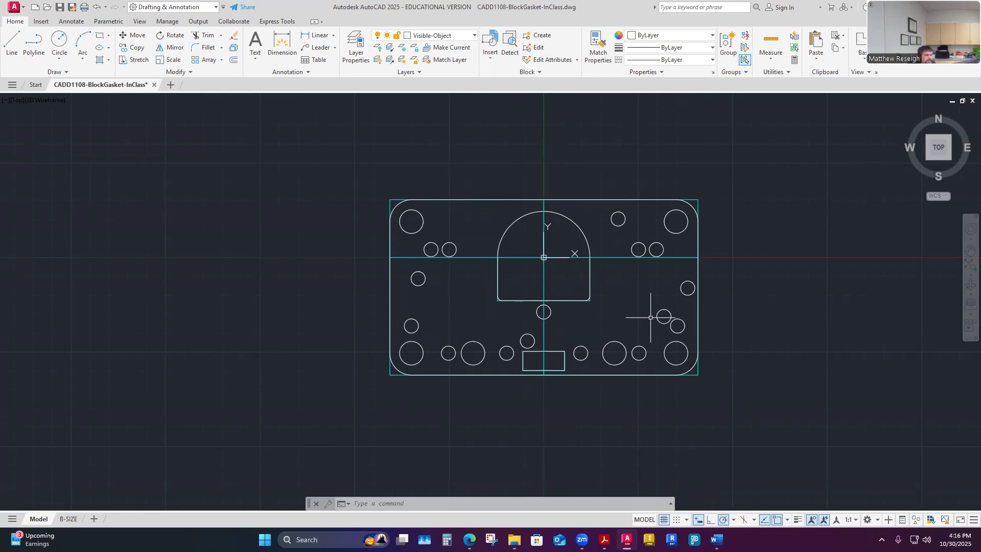
click(134, 23)
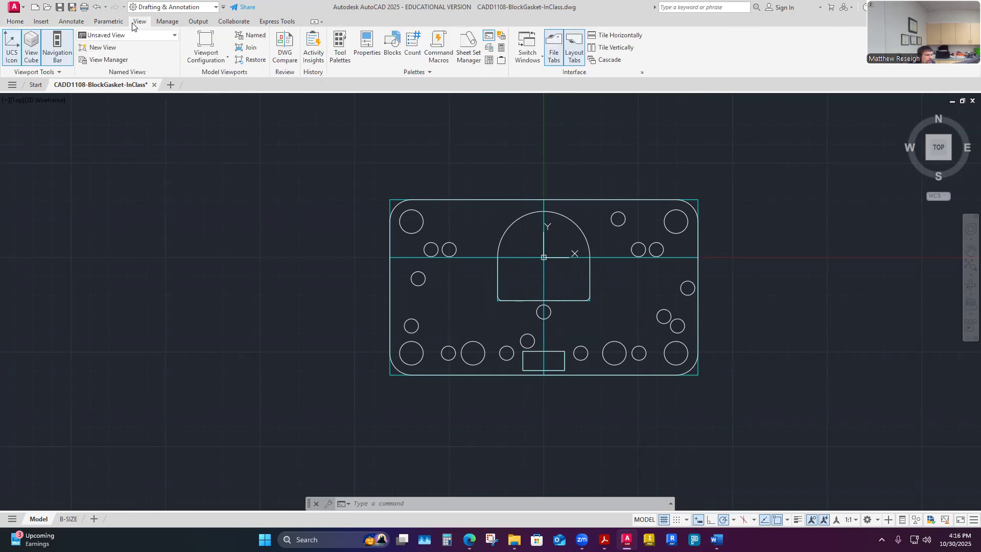
click(368, 48)
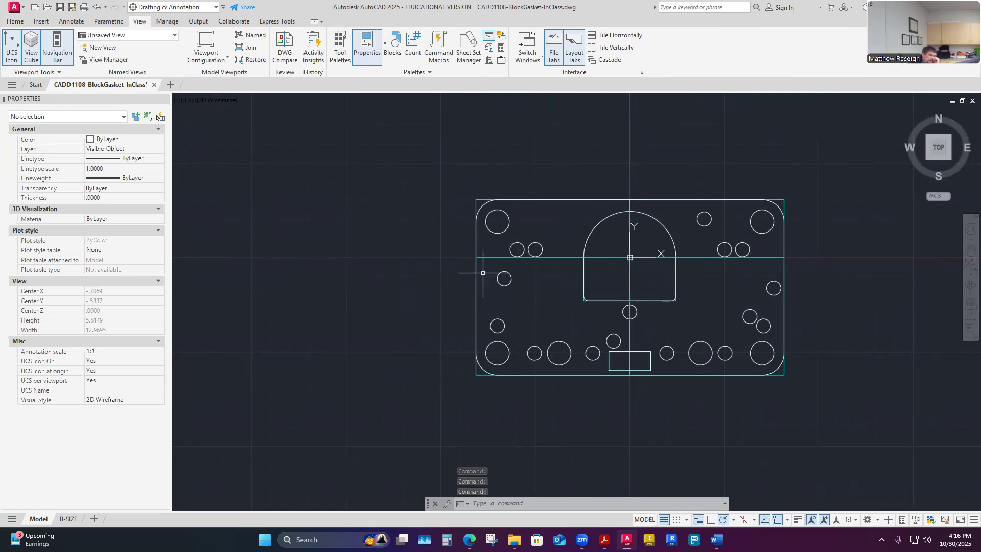
click(15, 21)
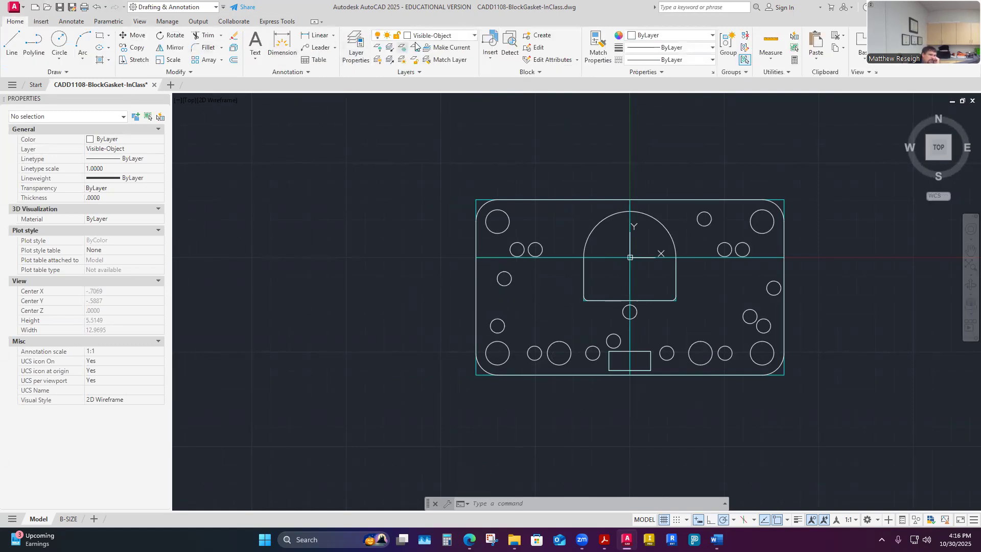
click(439, 35)
click(419, 100)
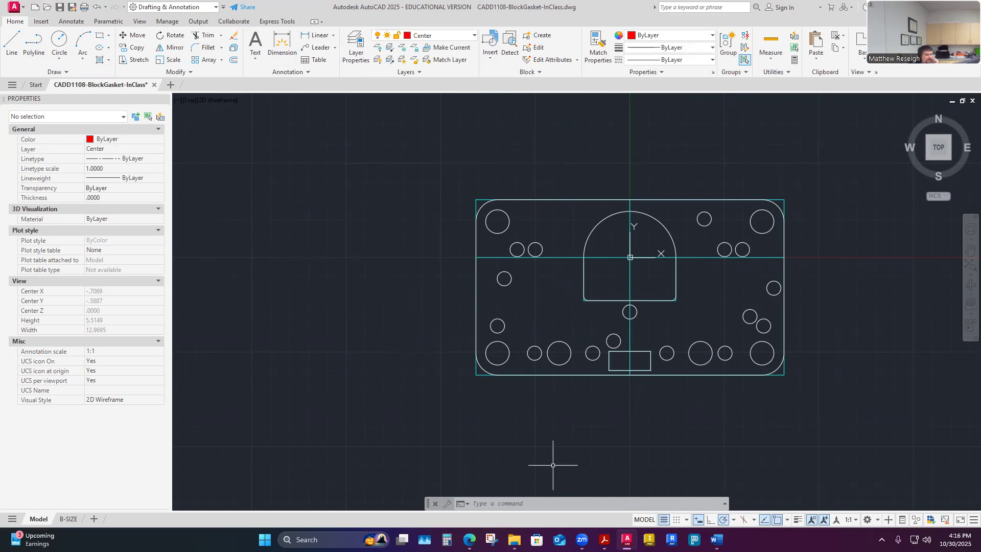
Draw a horizontal centre line through the origin from the gasket's left edge to its right edge.
click(604, 539)
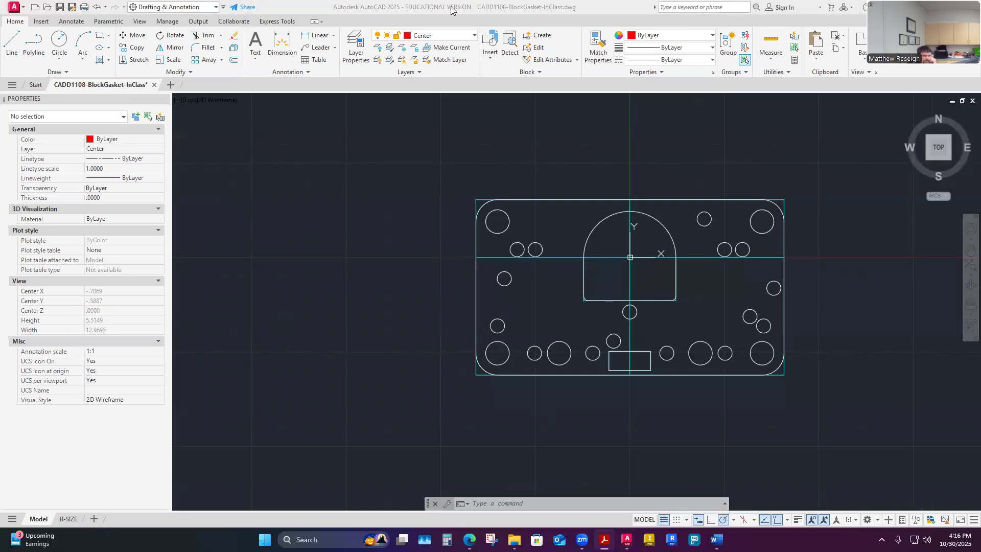
click(8, 47)
scroll(692, 263, up, 4)
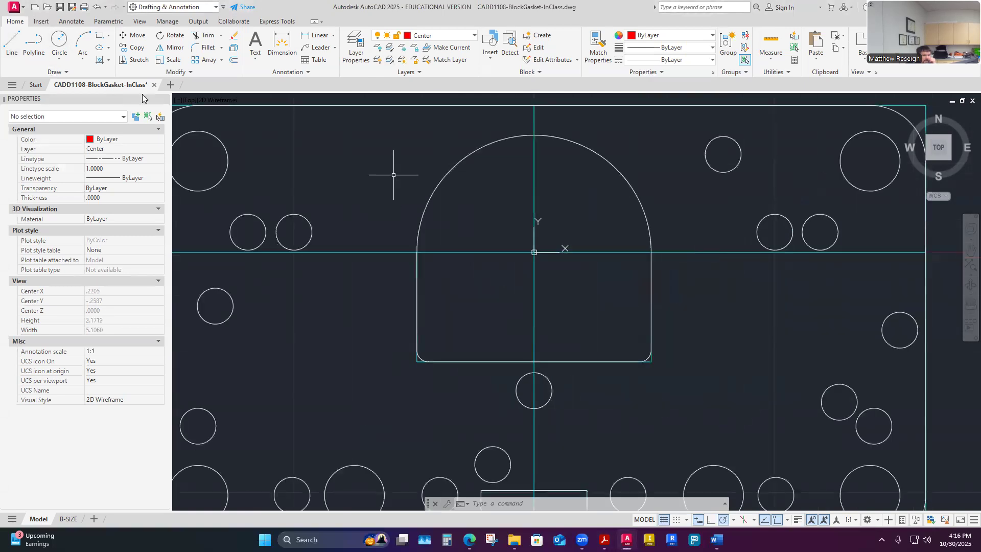
scroll(319, 263, down, 4)
scroll(327, 269, up, 2)
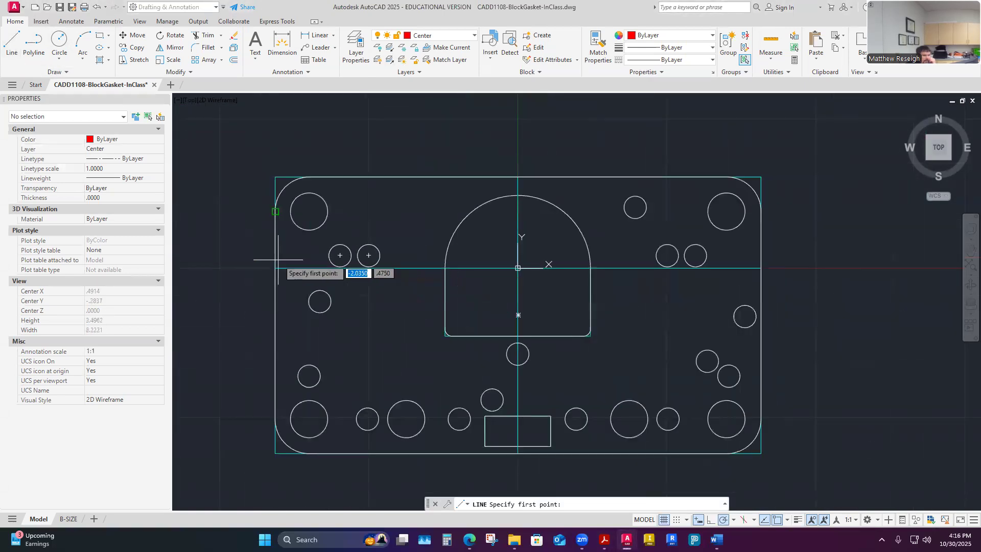
click(276, 268)
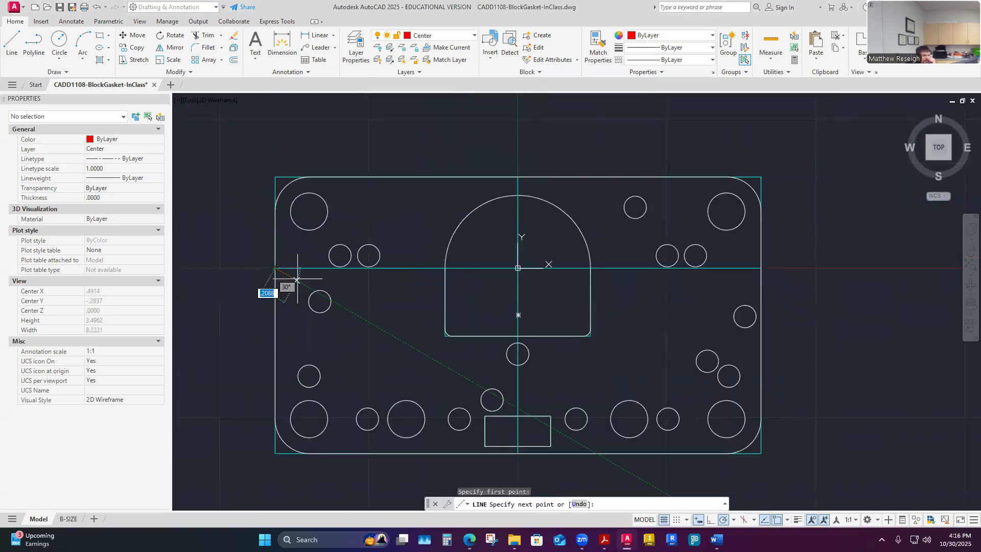
click(761, 269)
right_click(775, 291)
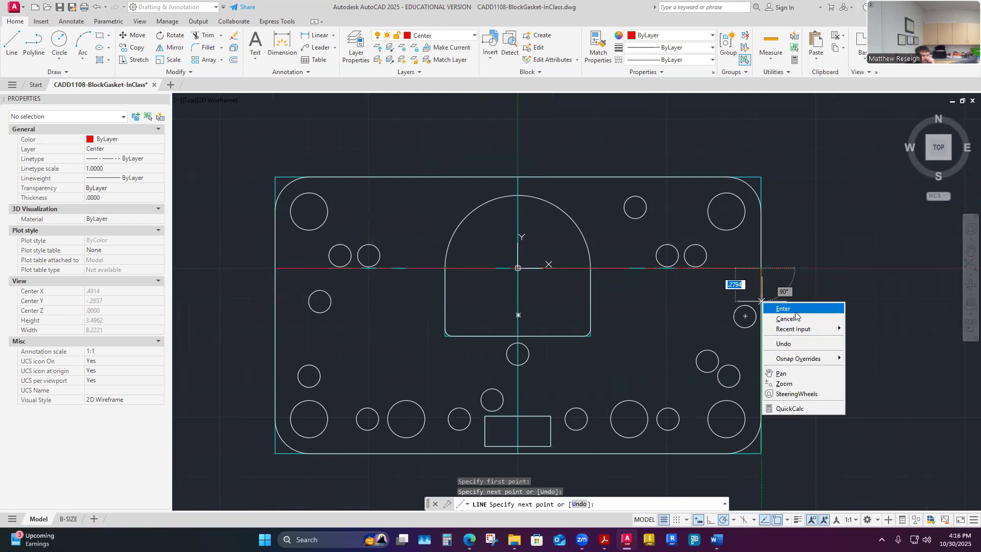
click(799, 307)
Draw a vertical centre line through the origin from the gasket's upper edge to its lower edge.
right_click(565, 136)
click(582, 122)
click(518, 177)
click(518, 453)
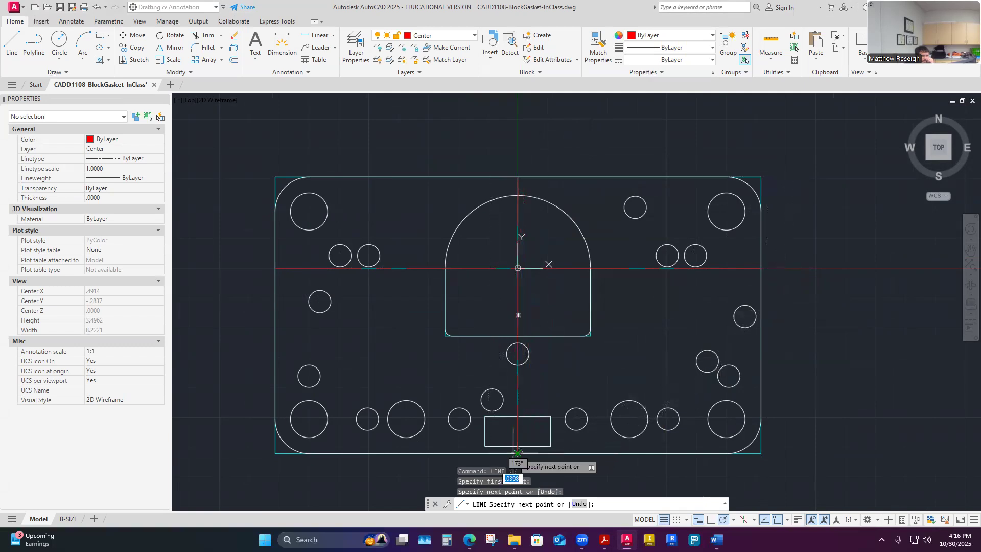
right_click(537, 463)
click(557, 355)
scroll(521, 449, up, 8)
scroll(521, 450, down, 8)
scroll(517, 193, up, 8)
scroll(516, 193, down, 8)
scroll(517, 194, up, 8)
scroll(503, 131, up, 5)
click(531, 136)
click(533, 132)
click(525, 131)
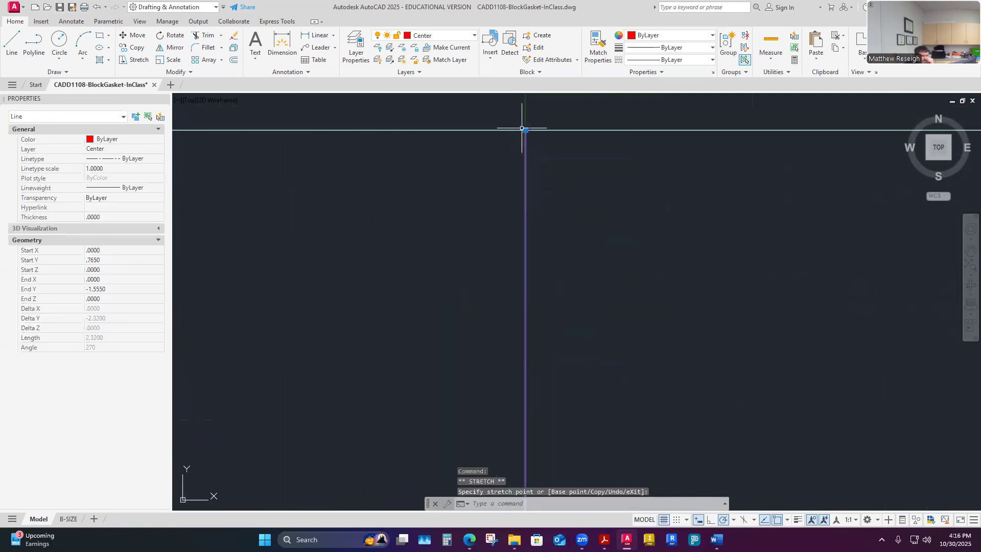
key(Escape)
Stretch the upper end of the vertical centre line .25 beyond the gasket's upper edge.
scroll(543, 175, down, 10)
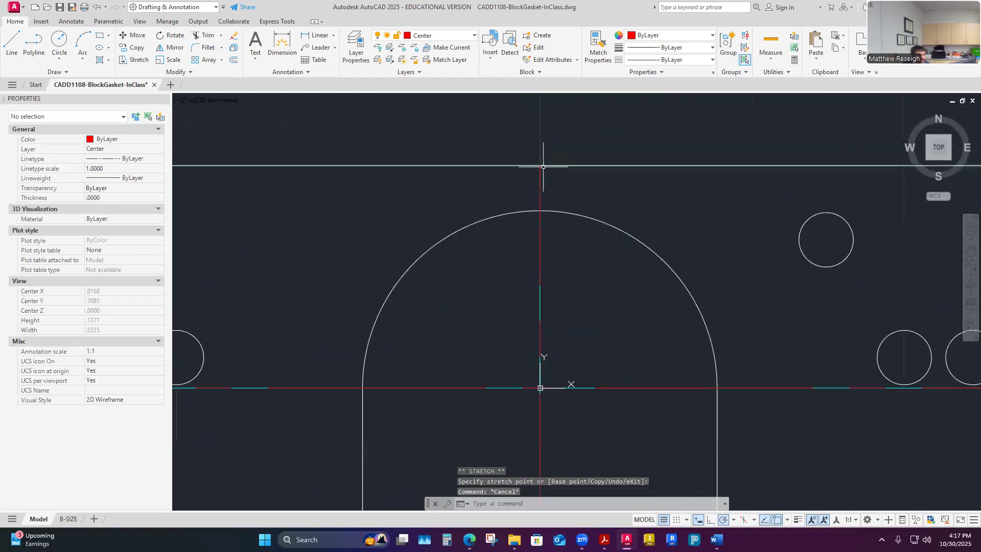
scroll(534, 330, up, 8)
scroll(508, 307, up, 3)
scroll(508, 255, down, 10)
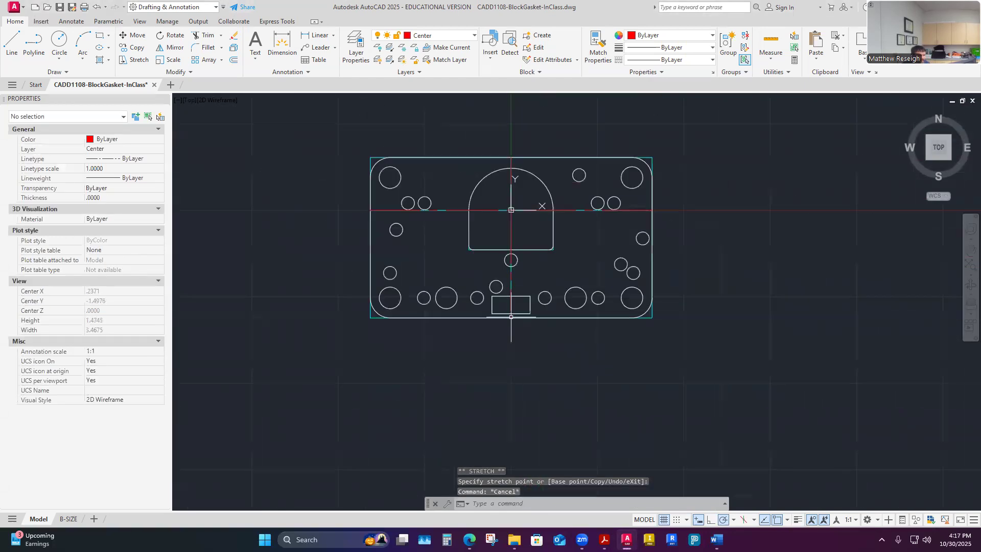
scroll(657, 208, up, 7)
scroll(565, 219, down, 12)
scroll(586, 224, up, 6)
scroll(526, 229, down, 5)
scroll(543, 204, up, 8)
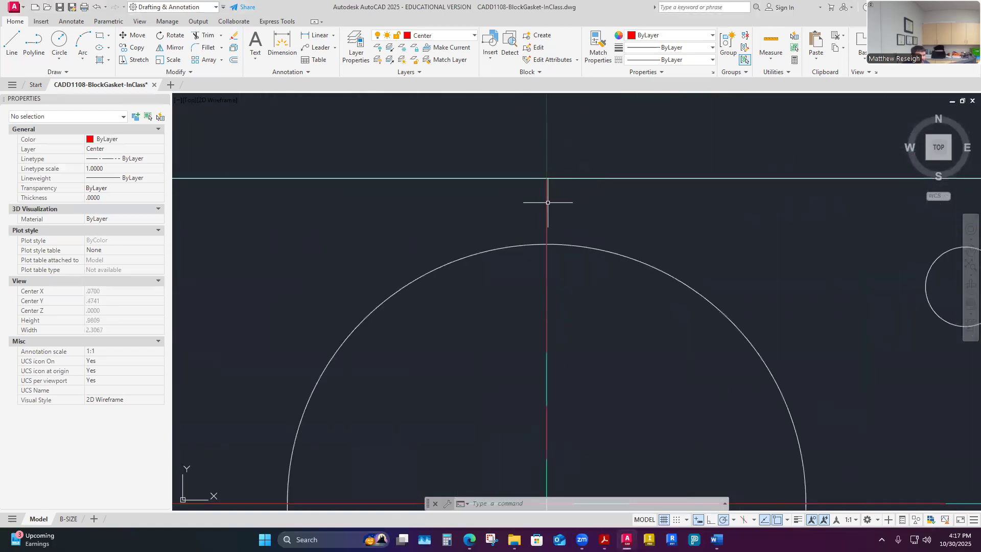
click(546, 180)
click(547, 178)
text(.25)
key(Return)
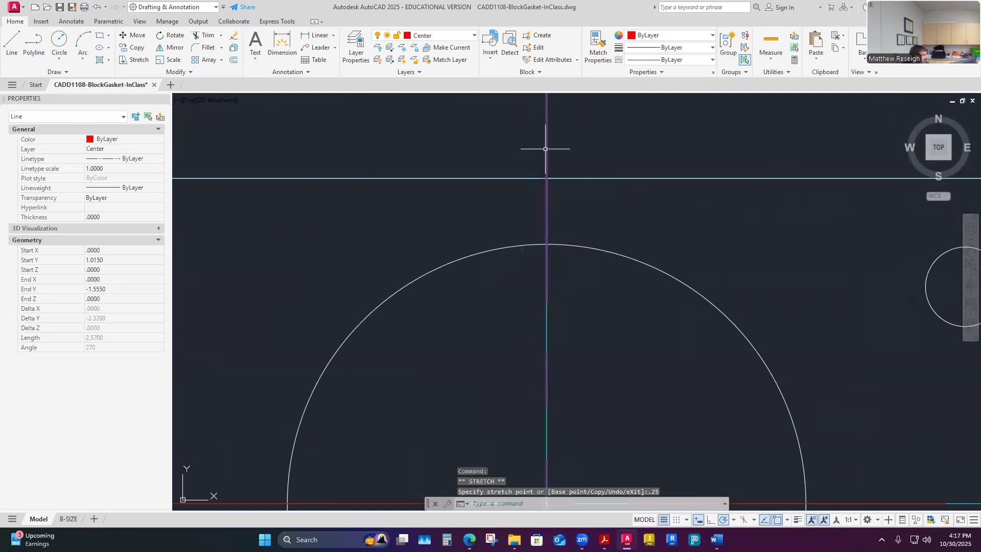
Stretch the lower end of the vertical centre line .25 beyond the gasket's lower edge.
key(Escape)
scroll(462, 221, down, 4)
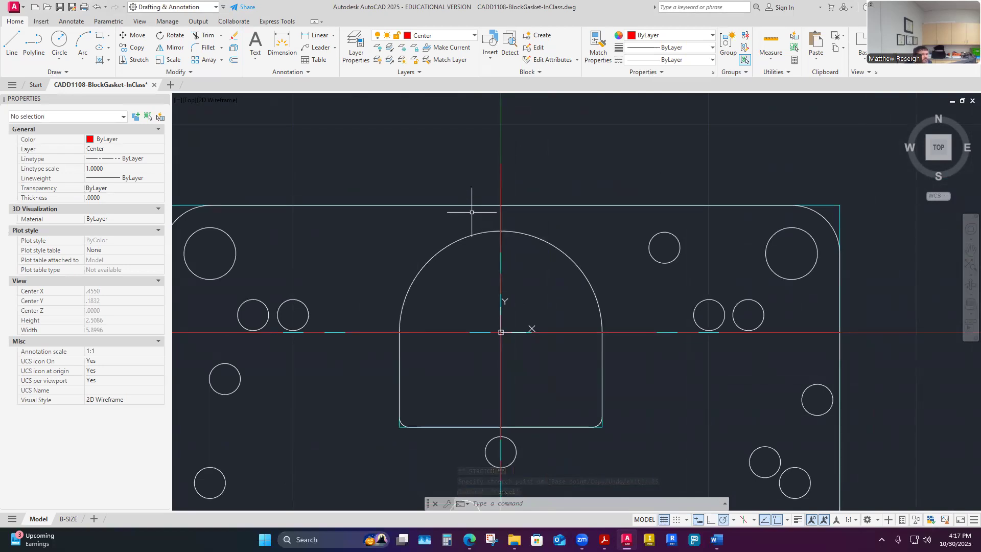
scroll(477, 285, down, 6)
scroll(475, 303, up, 6)
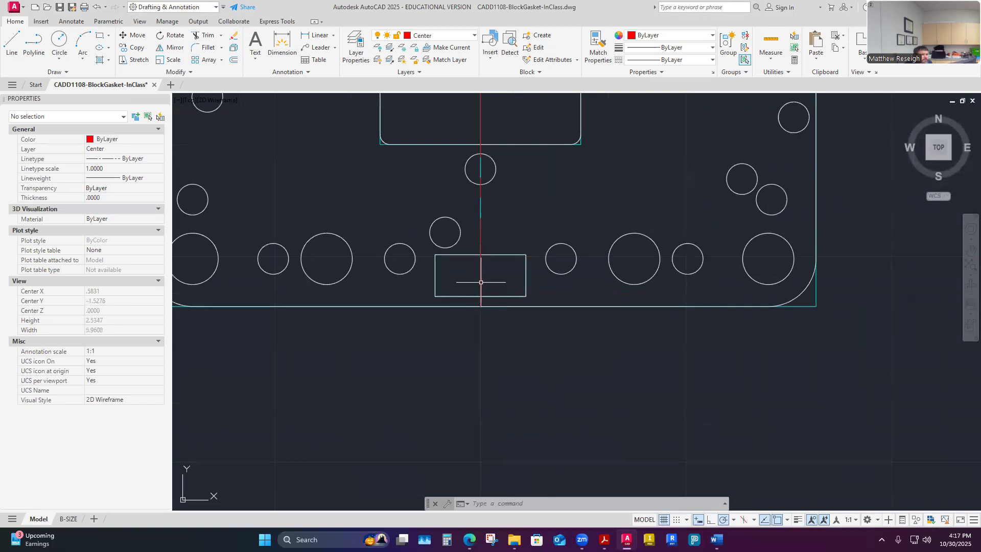
click(480, 283)
click(480, 306)
text(.25)
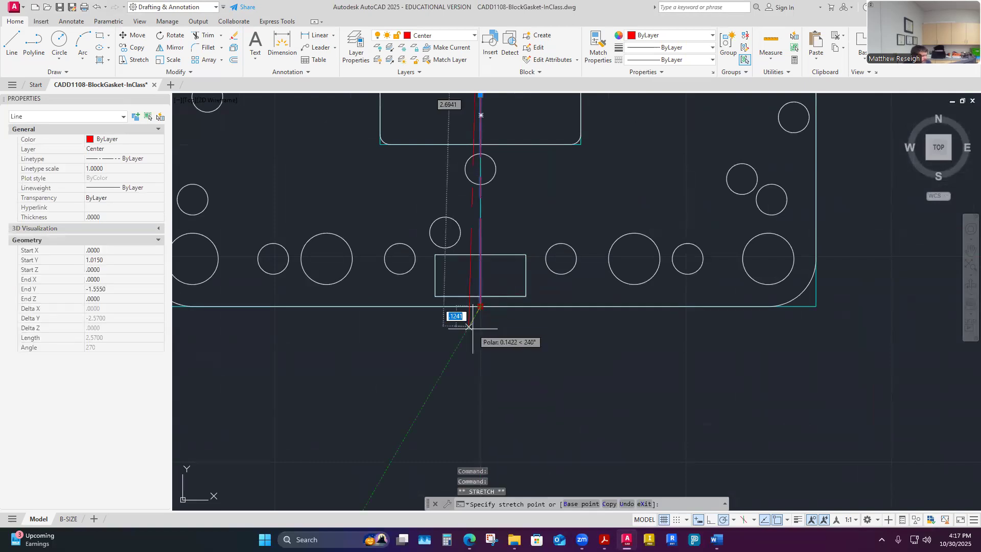
key(Return)
key(Escape)
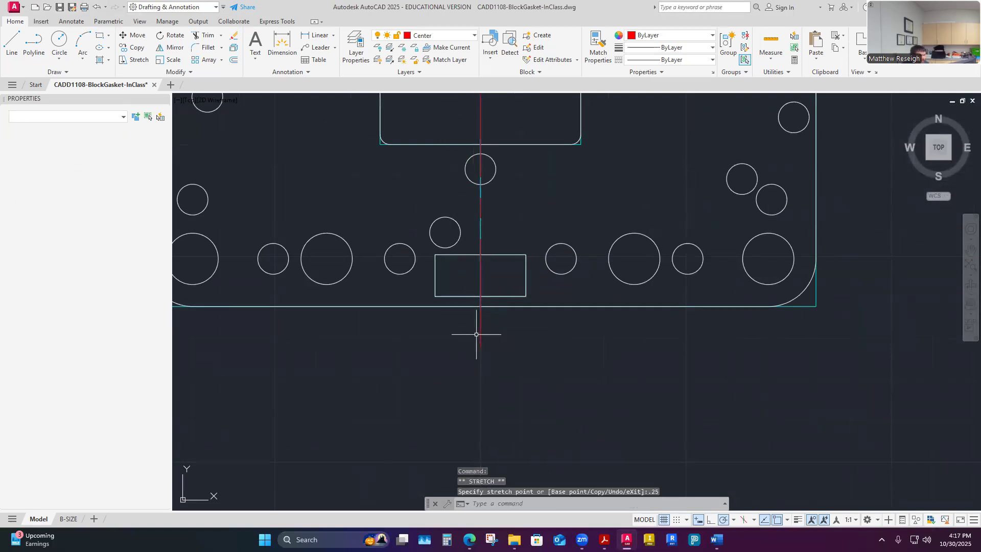
Stretch the right end of the horizontal centre line .25 beyond the gasket's right edge.
scroll(477, 334, down, 6)
scroll(570, 265, up, 4)
scroll(445, 406, up, 2)
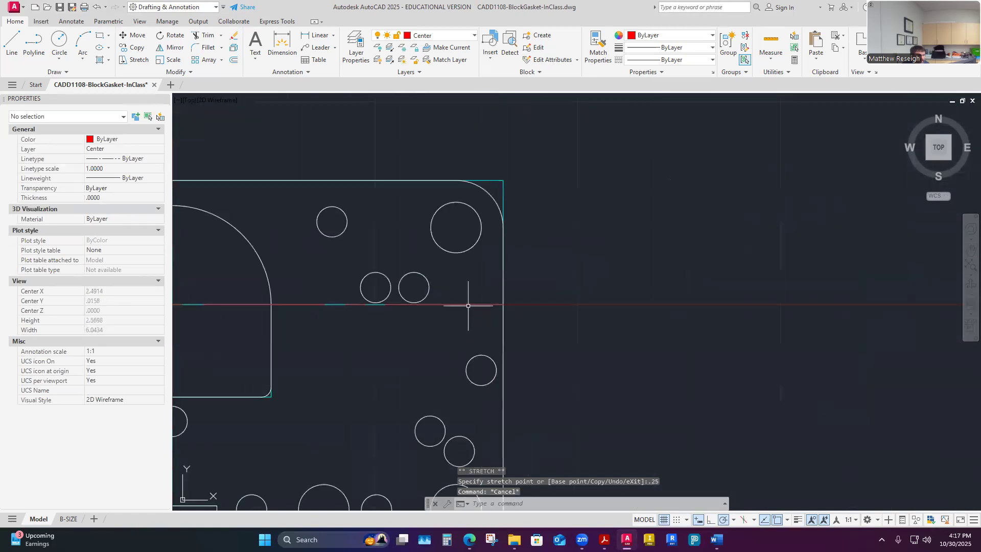
click(491, 304)
click(503, 304)
text(.25)
key(Return)
key(Escape)
Stretch the left end of the horizontal centre line .25 beyond the gasket's left edge.
scroll(525, 311, down, 4)
scroll(350, 306, up, 5)
click(472, 277)
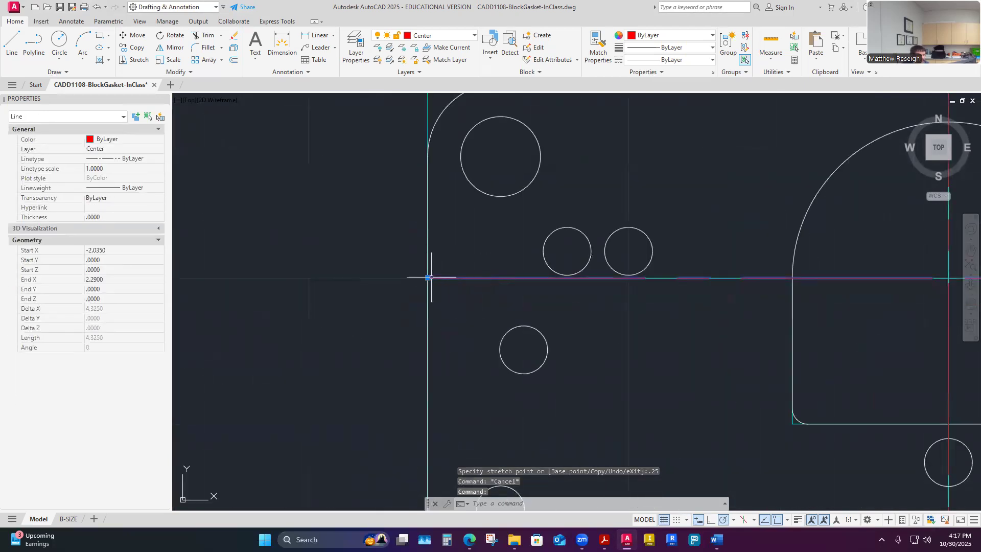
click(429, 277)
text(.25)
key(Return)
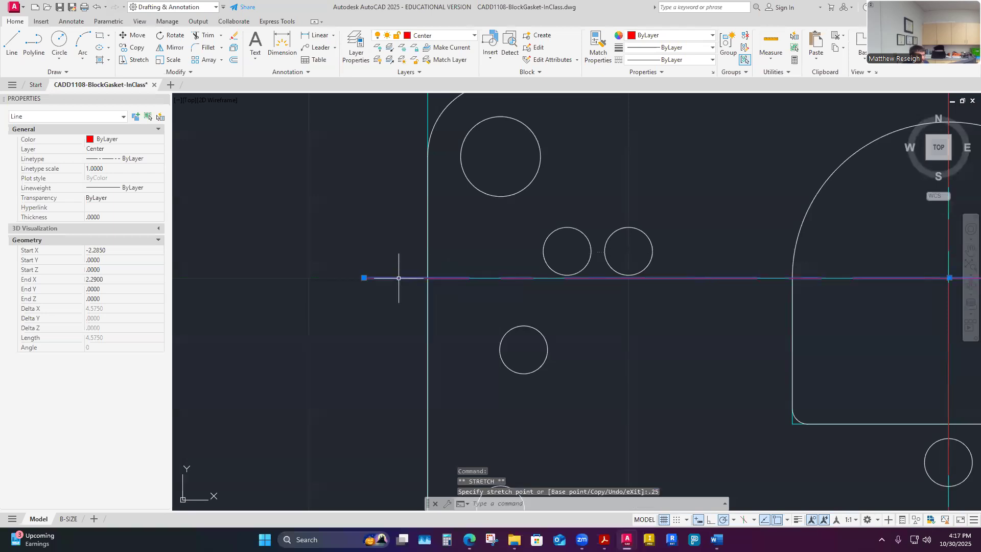
key(Escape)
Add a centre mark to the large hole in the gasket's upper-left corner.
scroll(400, 280, down, 4)
scroll(493, 280, down, 5)
scroll(495, 273, up, 5)
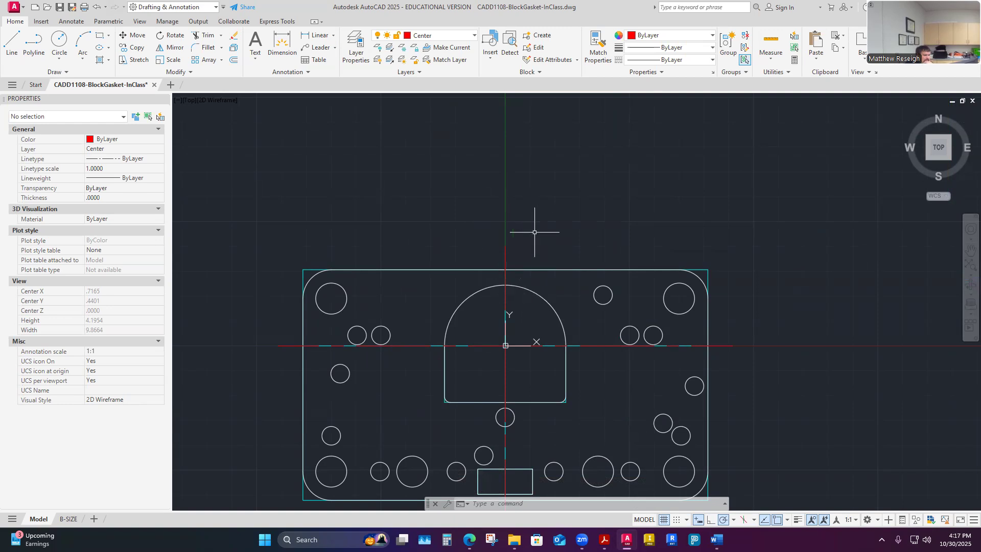
scroll(526, 235, down, 5)
scroll(536, 258, up, 5)
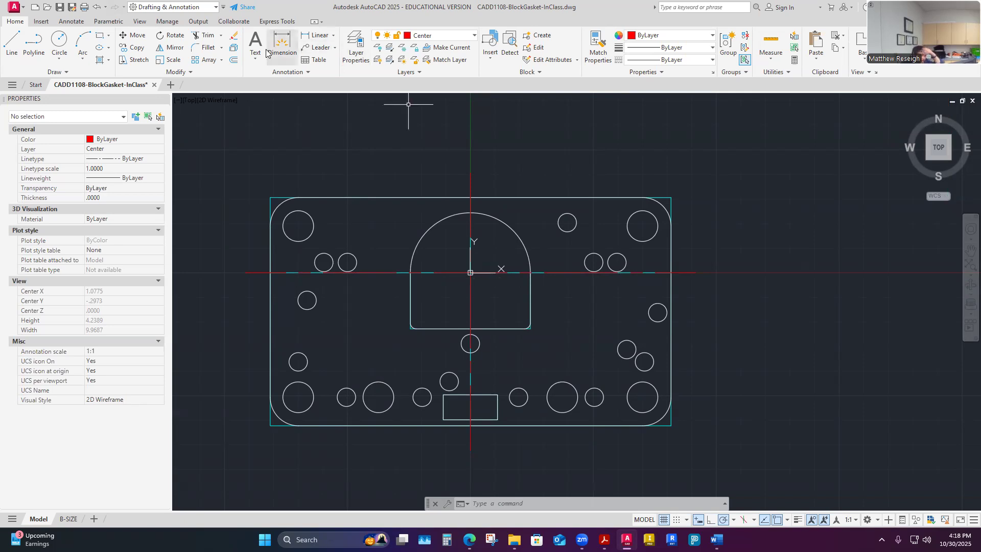
click(64, 22)
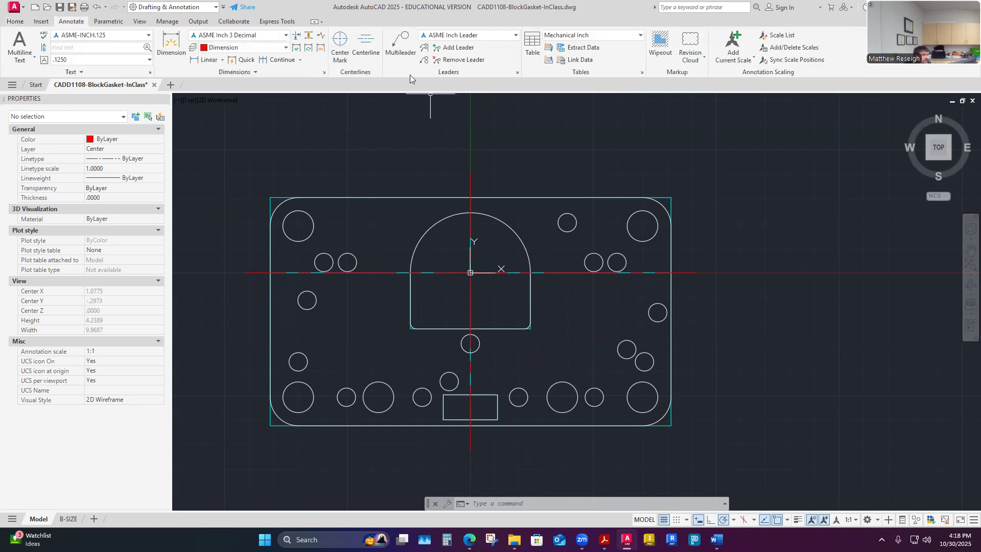
click(340, 42)
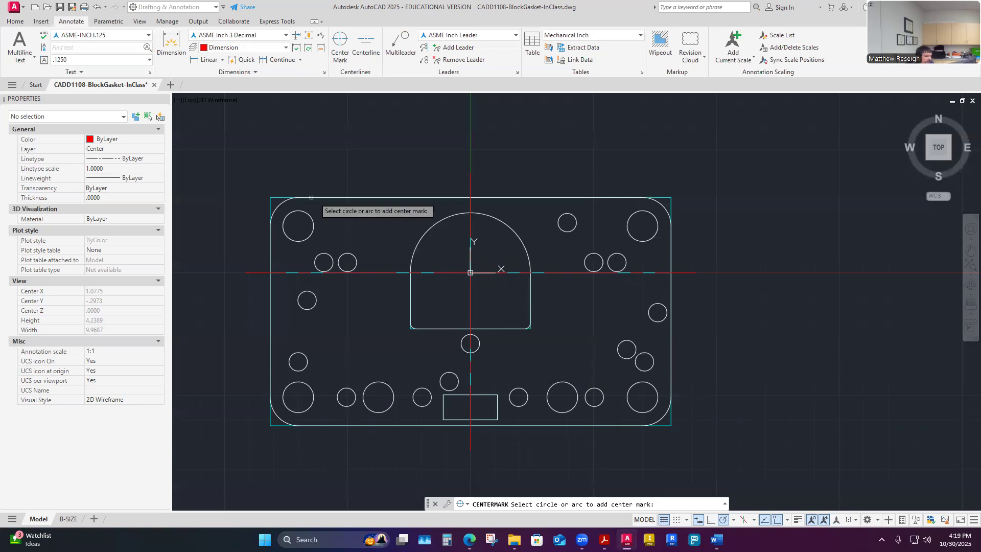
scroll(286, 214, up, 2)
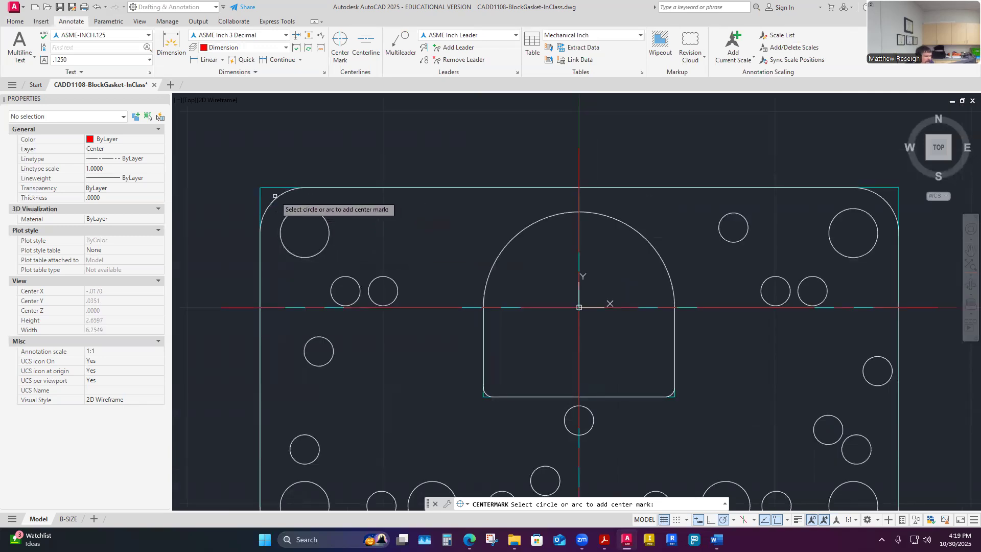
click(291, 214)
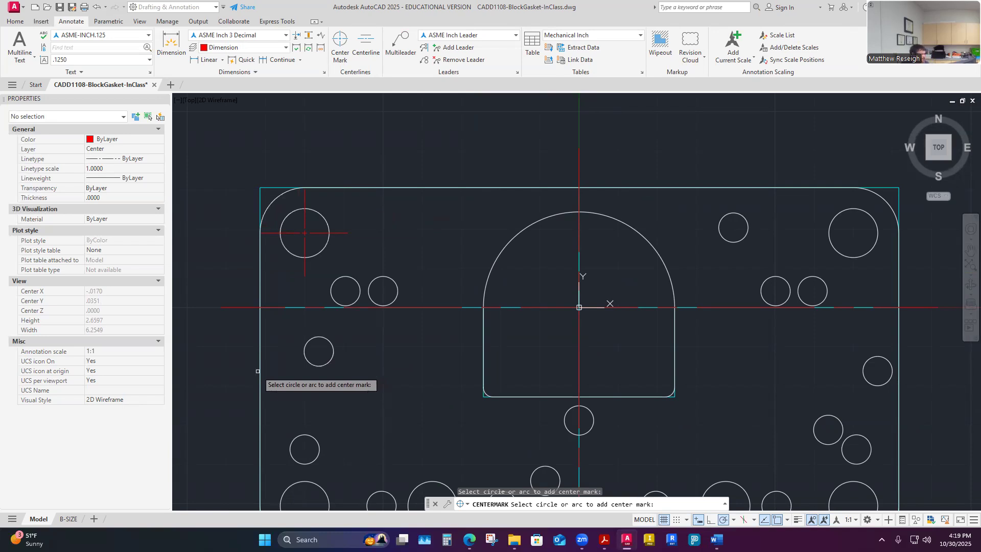
key(Escape)
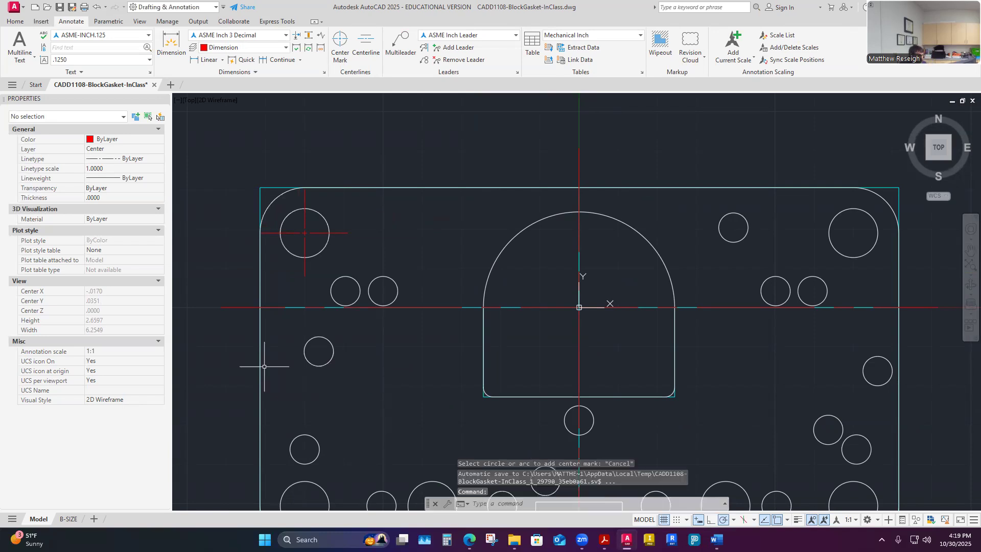
Set the left, right, top and bottom extensions of the upper-left hole's centre mark to .25.
click(305, 202)
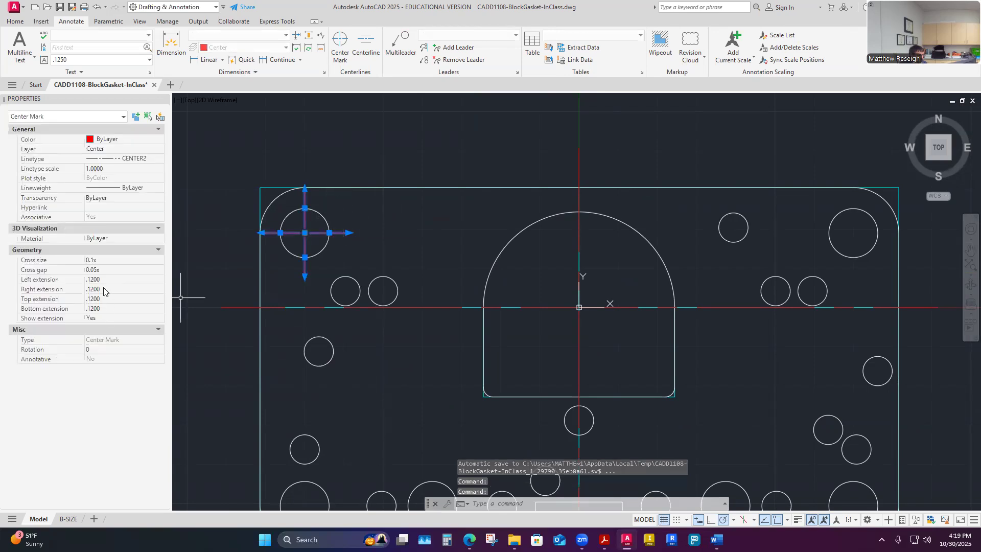
click(119, 280)
text(.25)
key(Tab)
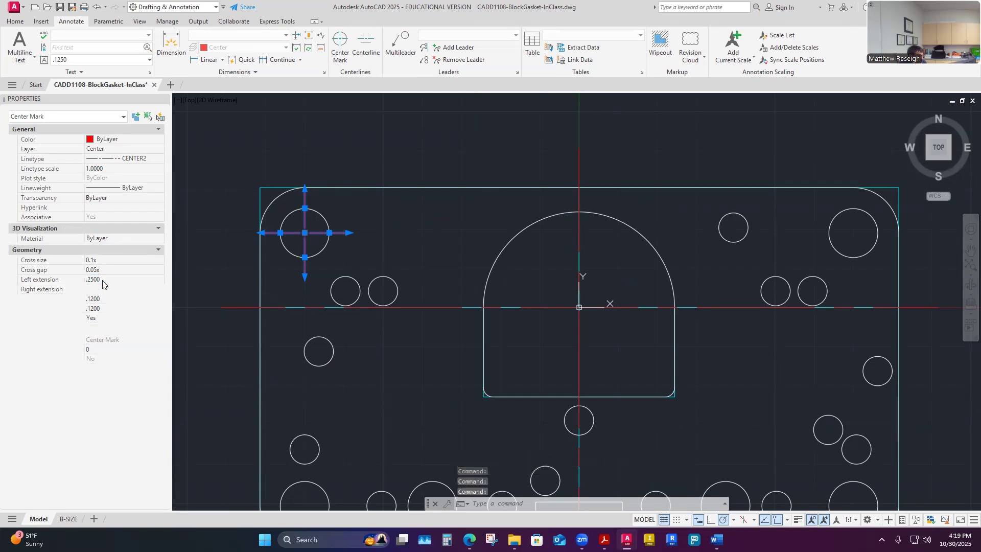
text(.25)
key(Tab)
text(.25)
key(Tab)
text(.25)
key(Tab)
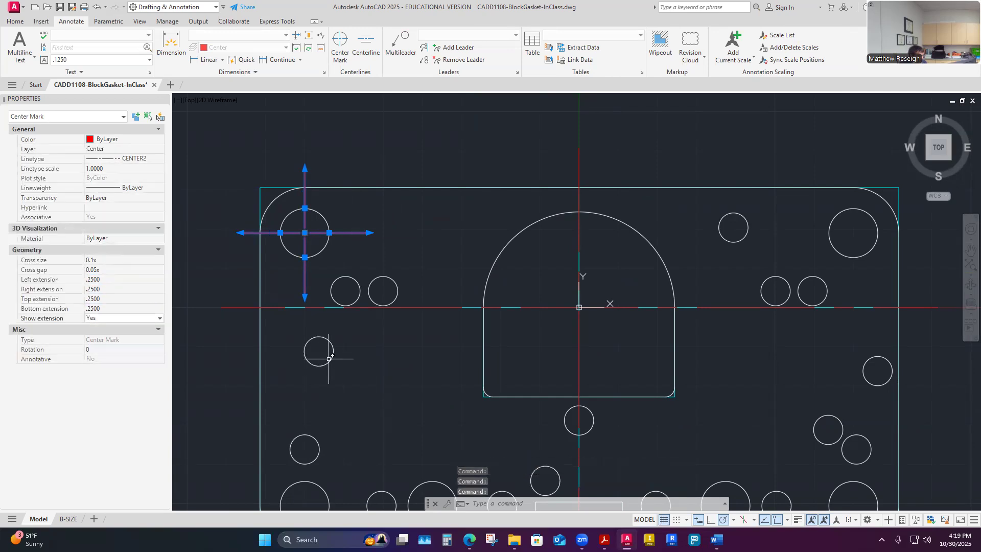
click(406, 149)
key(Escape)
key(Escape)
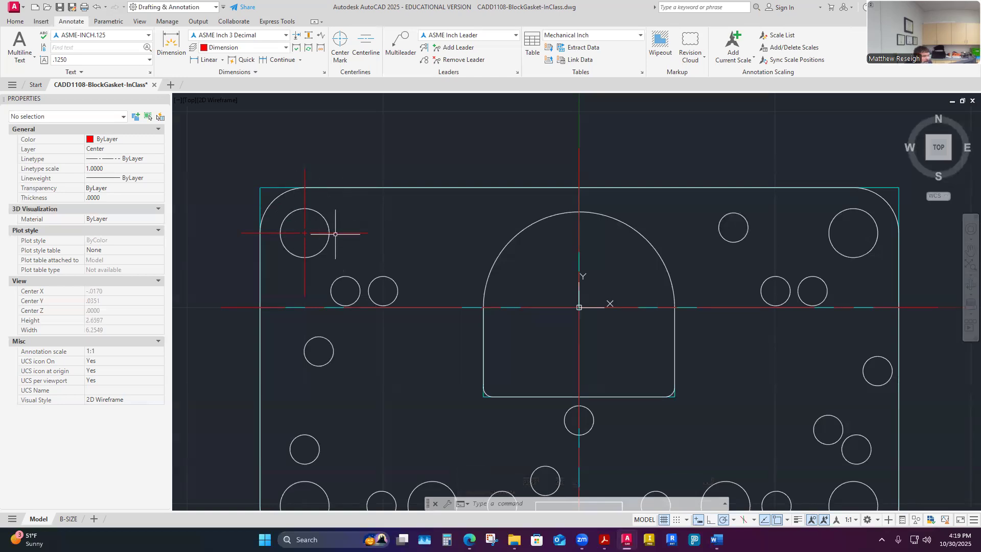
Add a centre mark to the left hole of the small pair just below the upper-left corner hole.
scroll(335, 235, down, 5)
scroll(335, 238, up, 5)
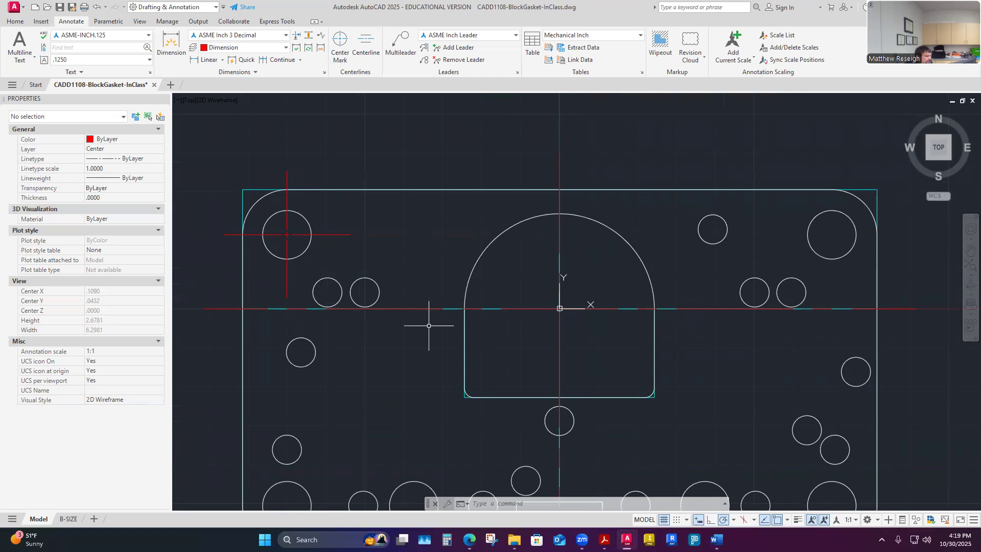
click(340, 45)
click(321, 279)
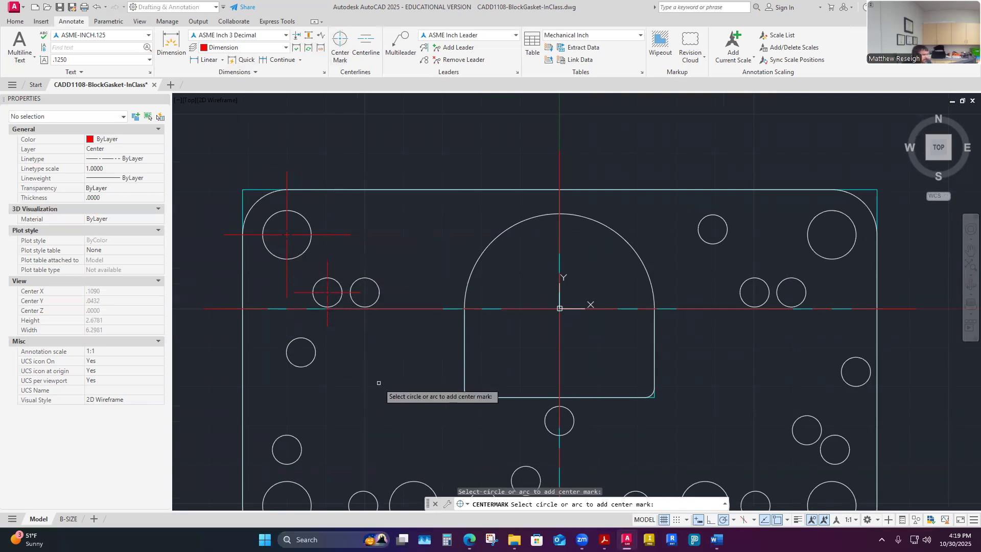
key(Escape)
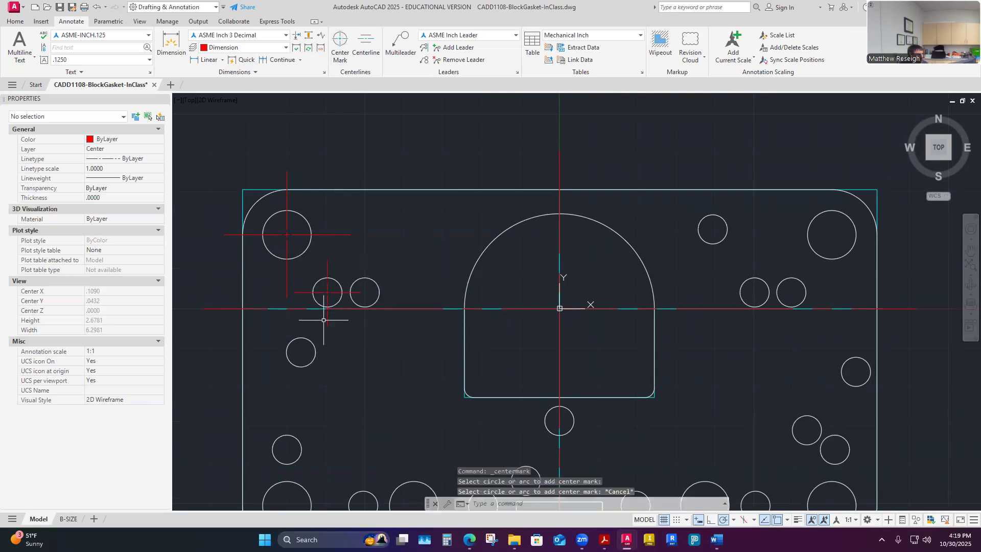
Set all four extensions of the small hole's centre mark to .25.
click(328, 284)
click(108, 279)
text(.25)
key(Tab)
text(.25)
key(Tab)
text(.25)
key(Tab)
text(.25)
key(Tab)
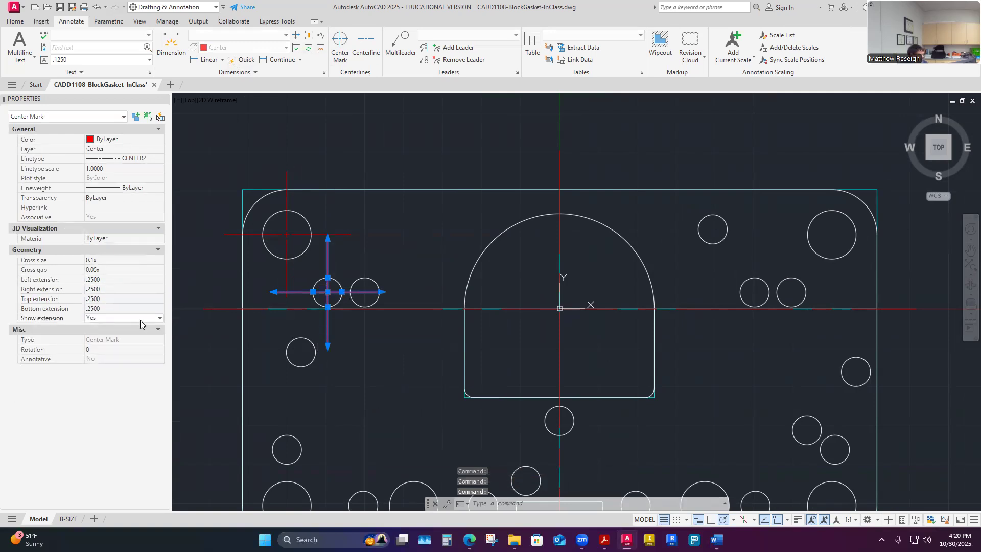
key(Escape)
key(Escape)
Examine the centre marks on the two upper-left holes against the neighbouring holes and the whole gasket.
scroll(339, 350, down, 4)
scroll(357, 325, up, 4)
scroll(357, 325, up, 2)
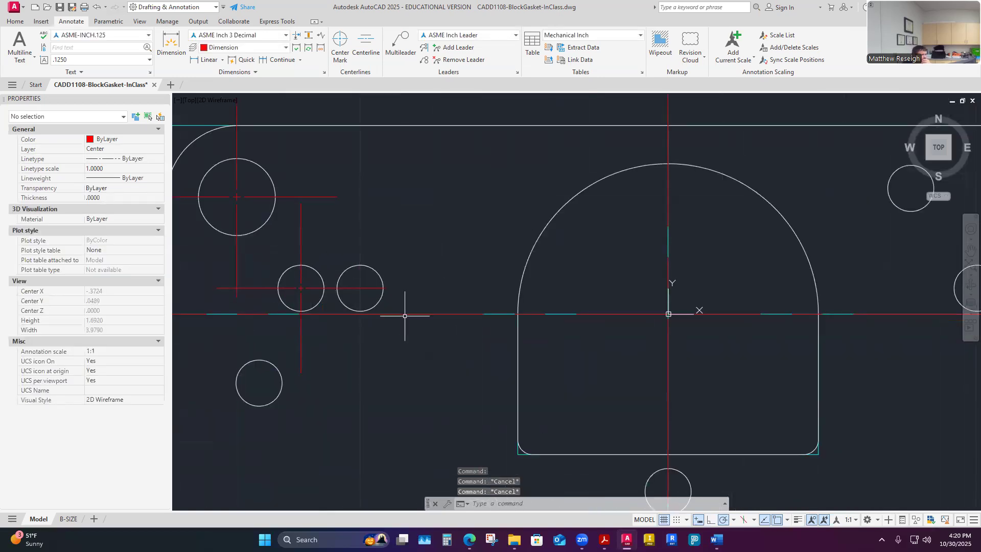
scroll(402, 317, down, 4)
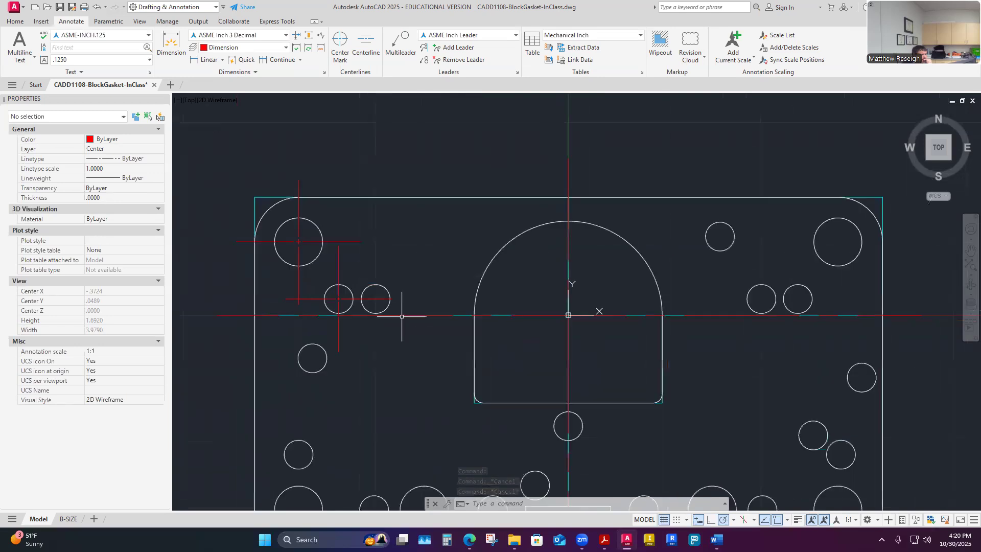
scroll(400, 321, up, 2)
scroll(388, 320, down, 2)
scroll(383, 318, up, 4)
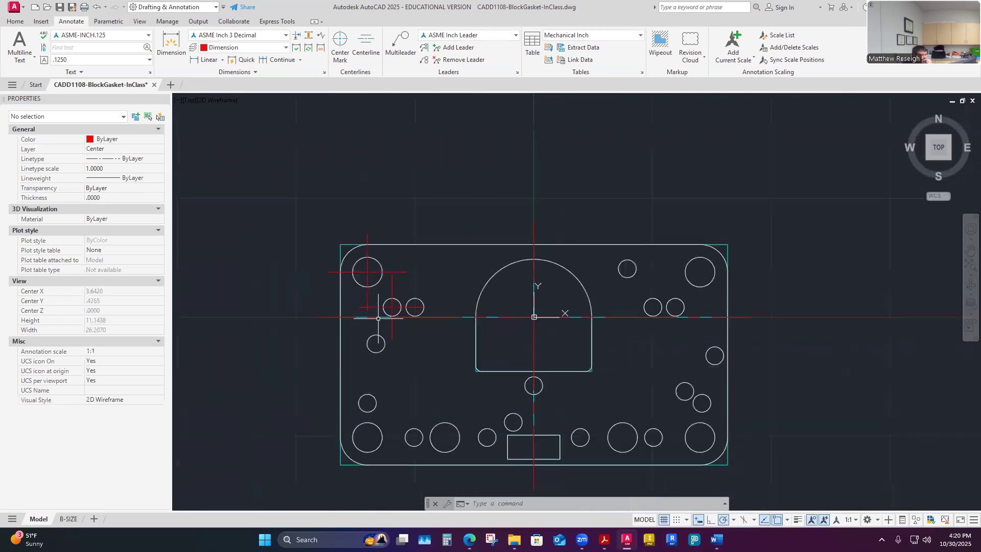
scroll(384, 318, down, 2)
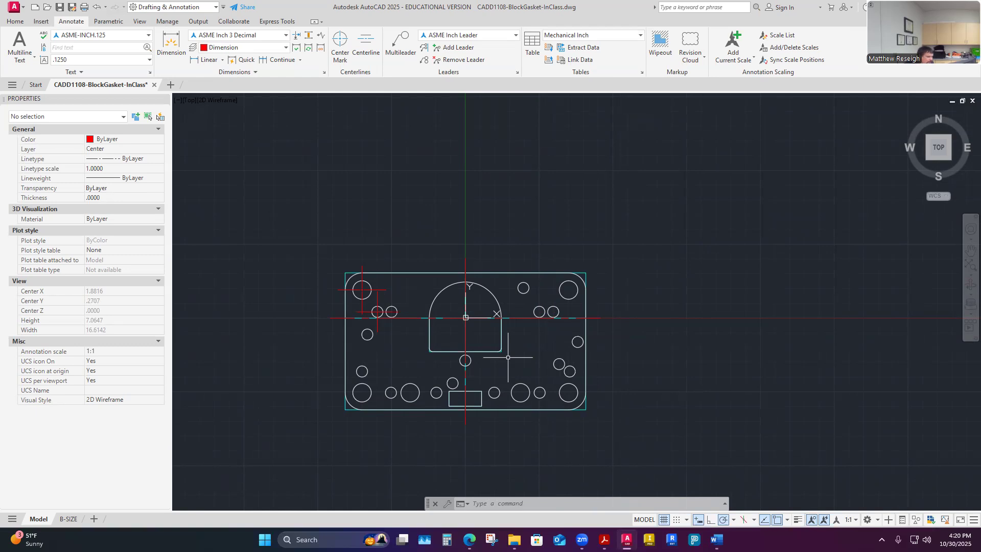
Switch to the B-SIZE layout and unlock its viewport.
click(66, 520)
double_click(557, 276)
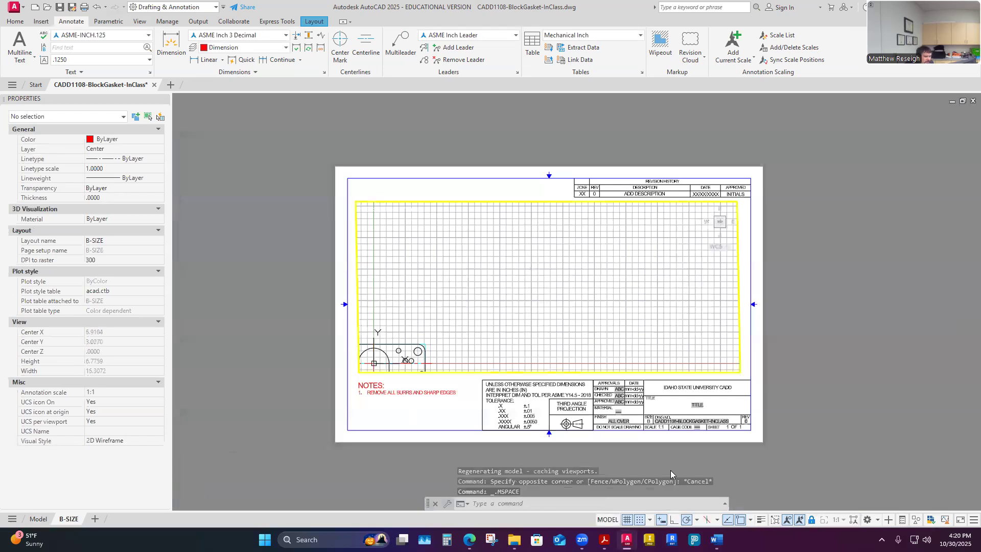
click(798, 521)
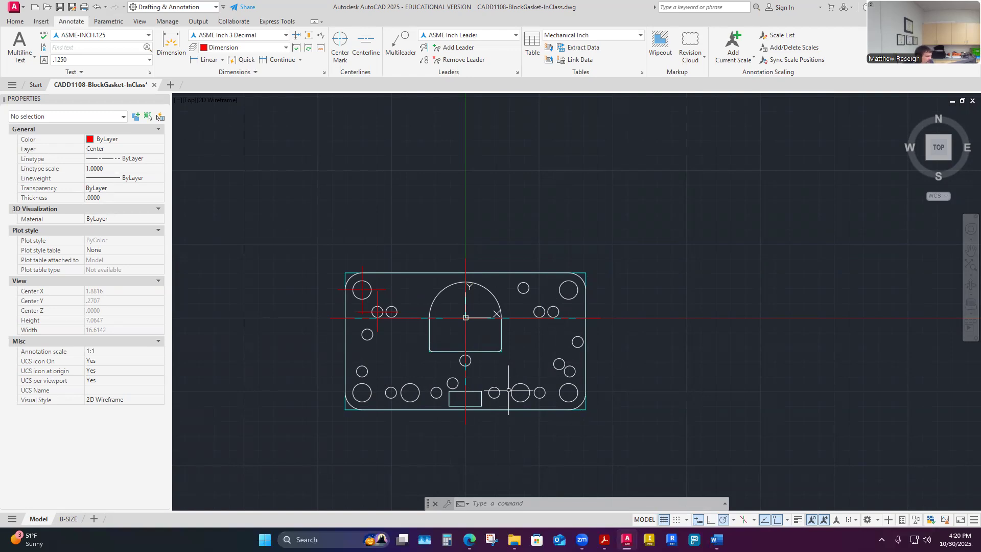
click(68, 518)
click(506, 346)
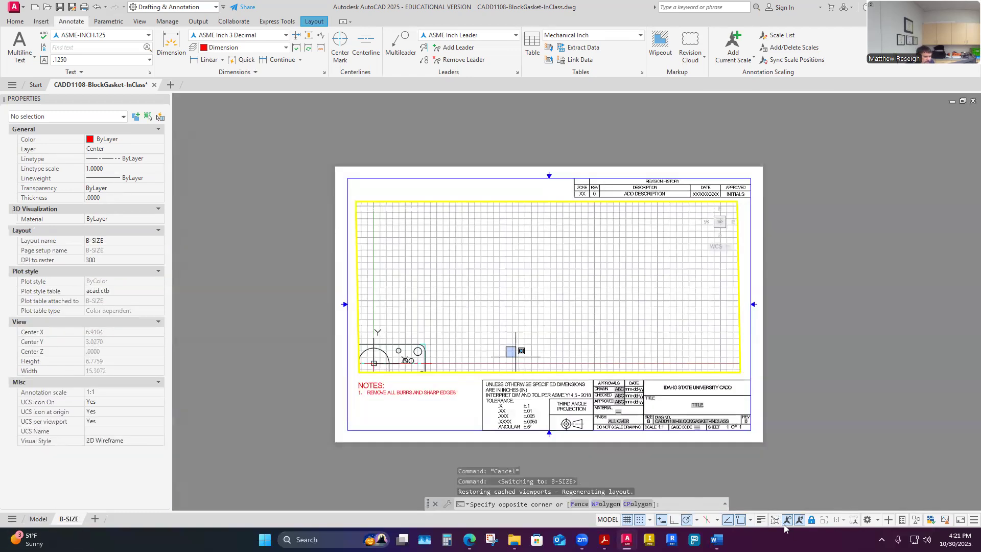
key(Escape)
key(Escape)
key(Escape)
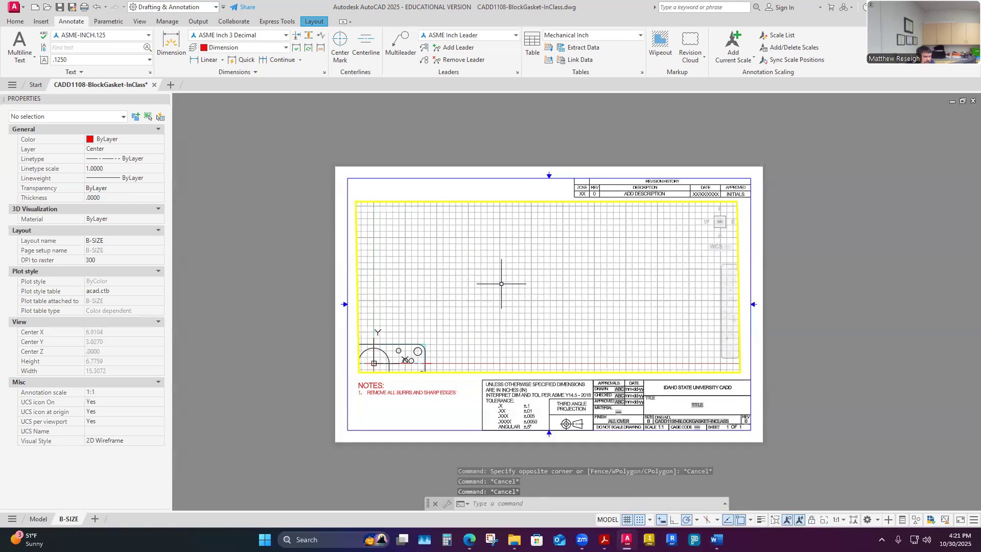
Bring the whole gasket into the middle of the layout viewport and set the viewport scale to 1:1.
scroll(526, 292, down, 2)
middle_drag(395, 341, 466, 307)
scroll(466, 307, up, 4)
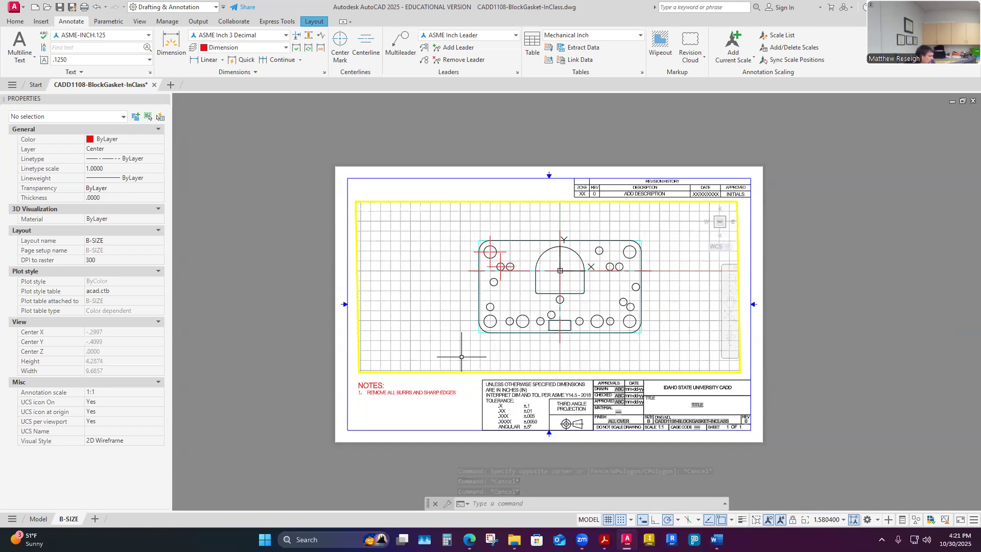
click(842, 521)
click(813, 217)
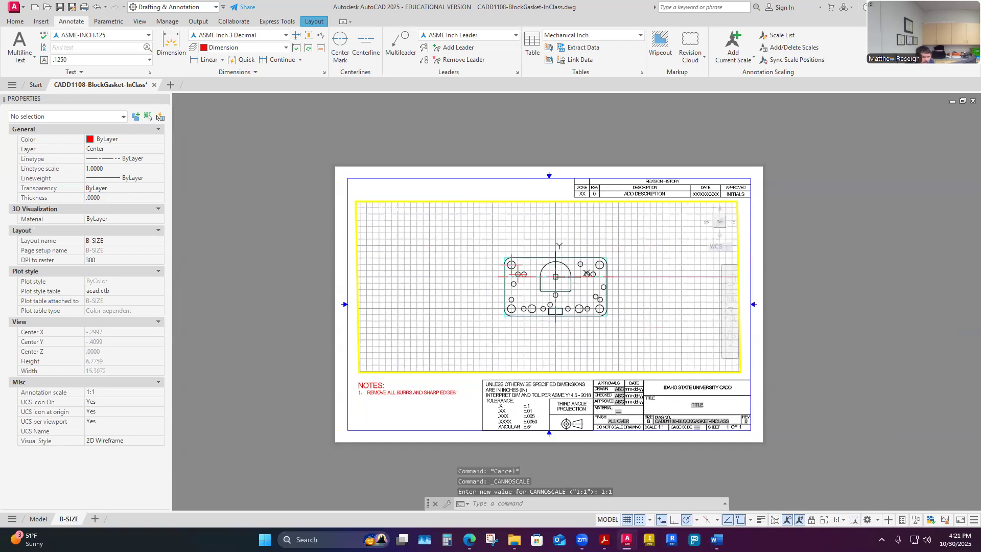
Set the viewport scale to 2:1 and shift the gasket toward the right side of the viewport.
click(843, 521)
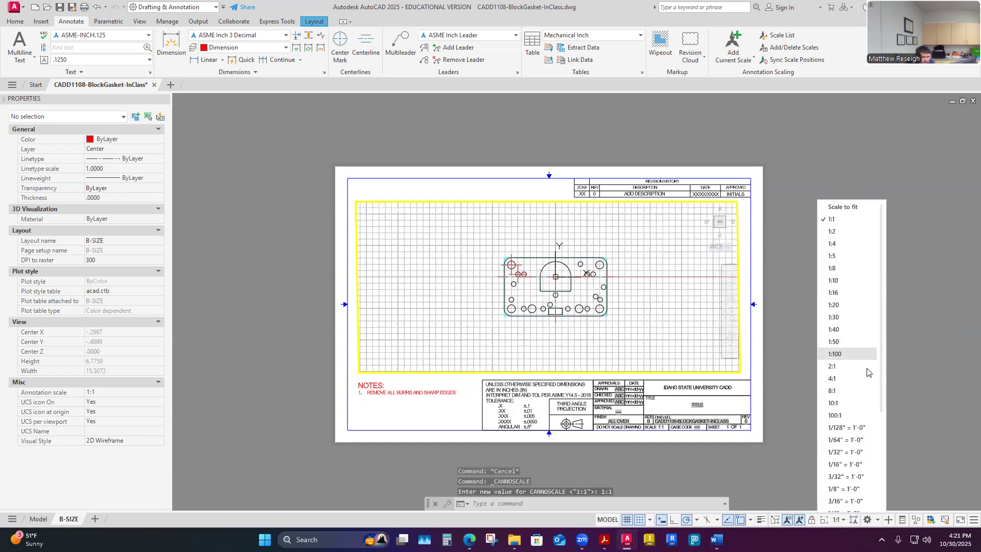
click(839, 365)
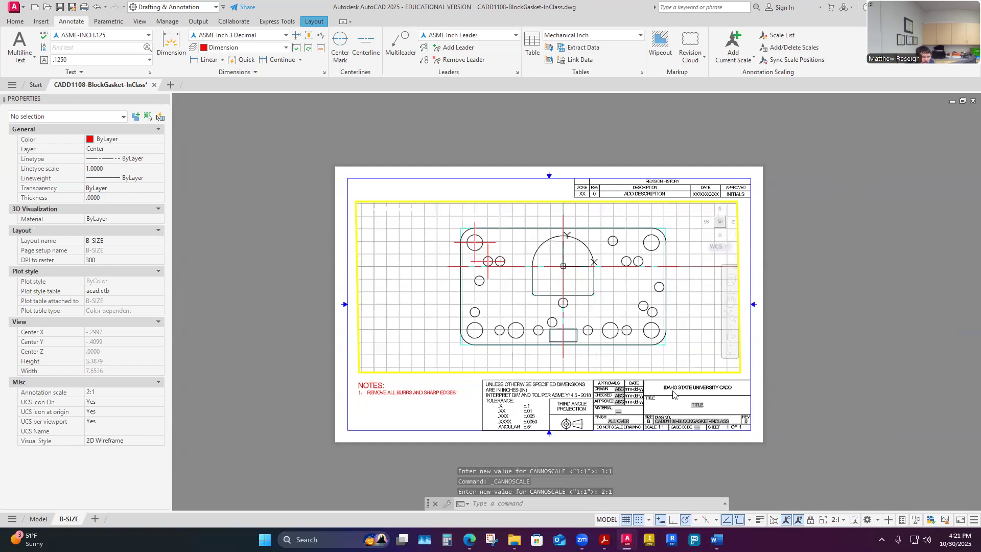
middle_drag(679, 354, 720, 360)
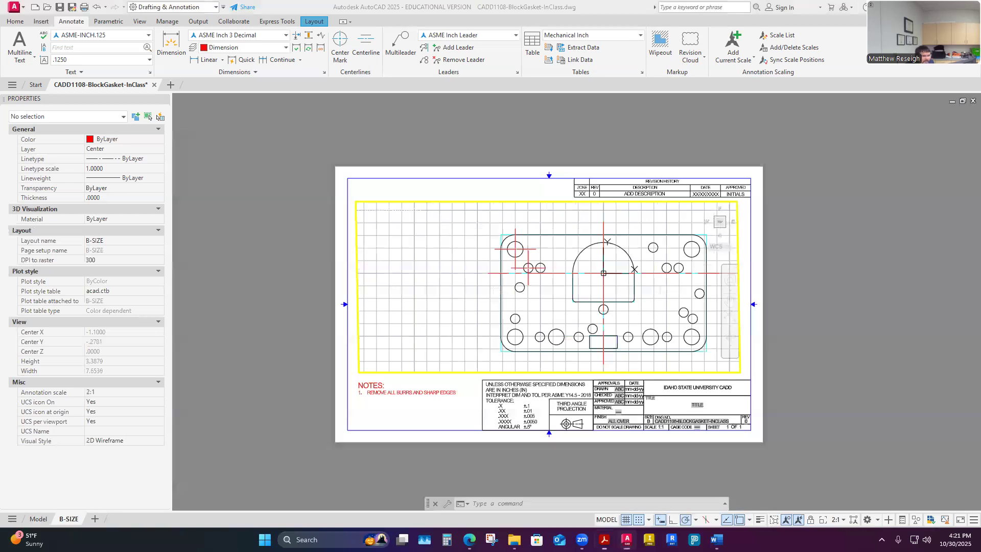
Switch to the block gasket reference PDF in Acrobat and examine the full sheet with its hole table and dimensioned view.
drag(980, 84, 875, 84)
click(749, 131)
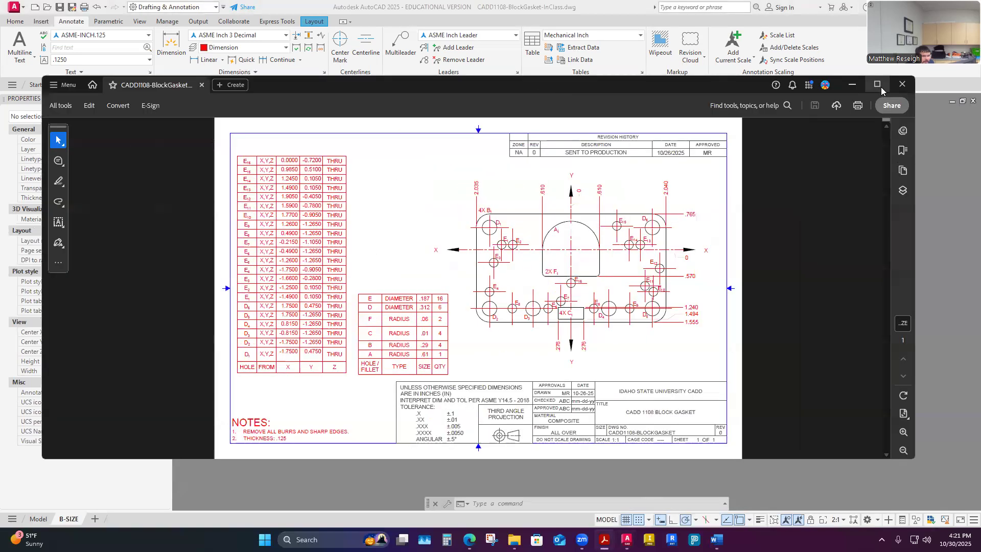
click(877, 84)
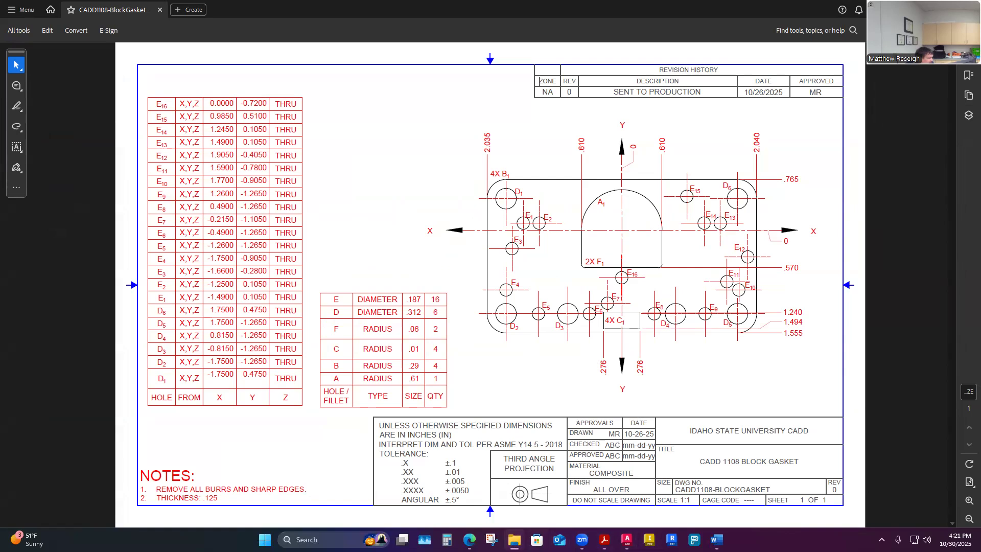
Switch to AutoCAD's completed CADD1108-BlockGasket drawing and compare its layout viewport scale with the title block scale.
key(alt+Tab)
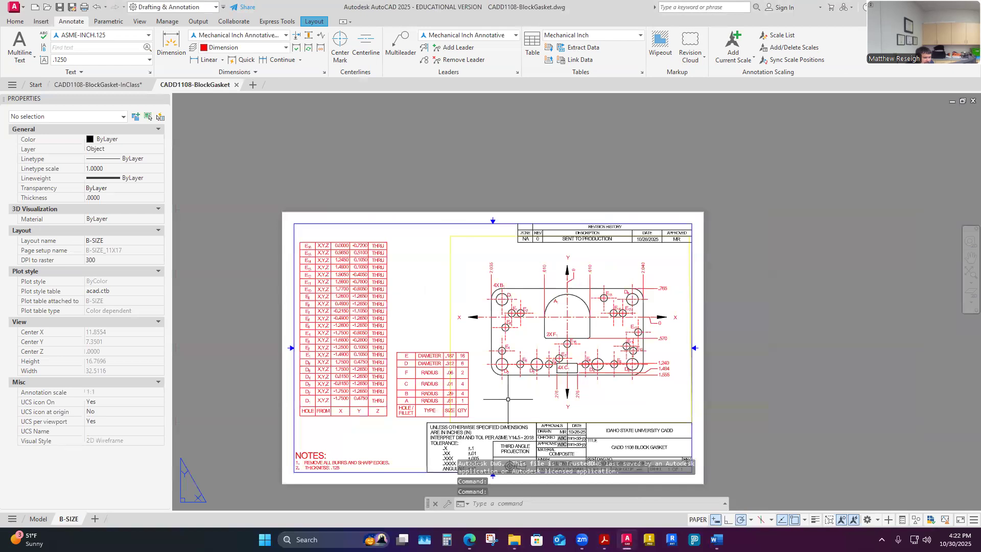
double_click(524, 392)
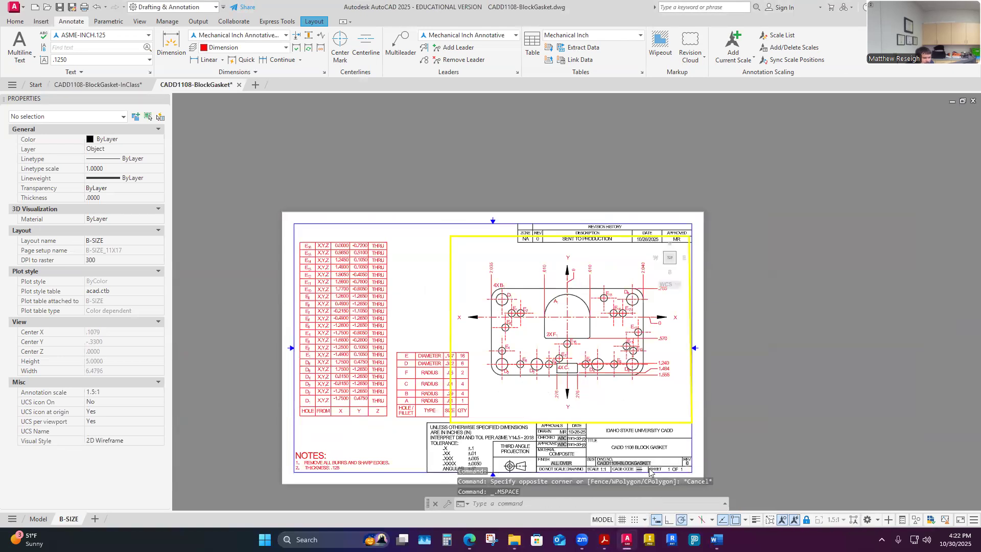
scroll(649, 469, up, 2)
double_click(831, 382)
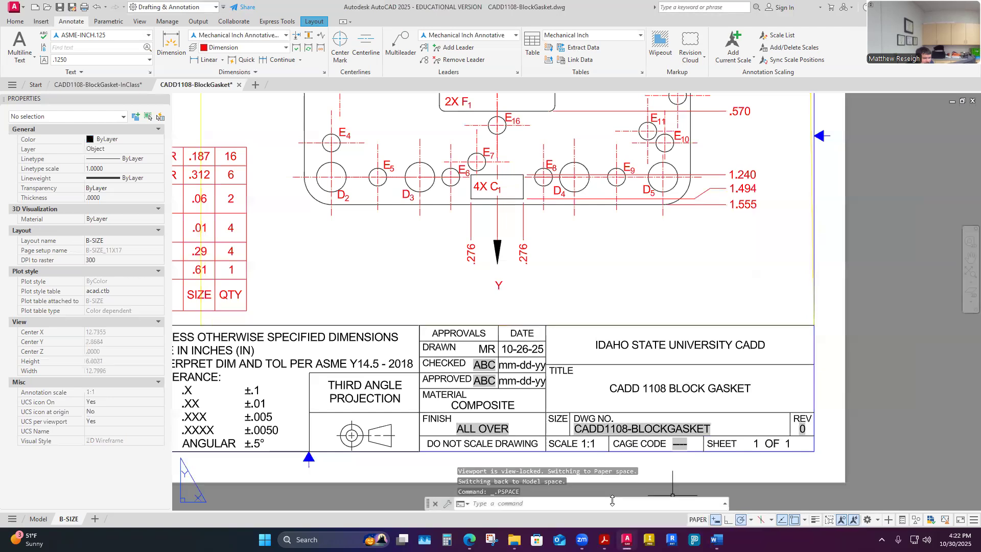
Set the SCALE attribute in the completed drawing's title block to 1.5:1.
key(Escape)
key(Escape)
key(Escape)
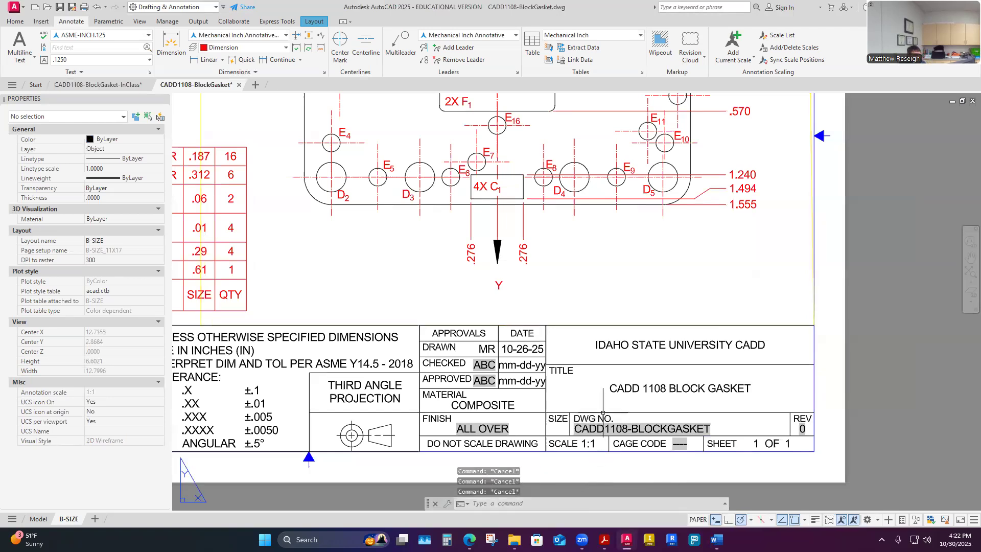
double_click(594, 445)
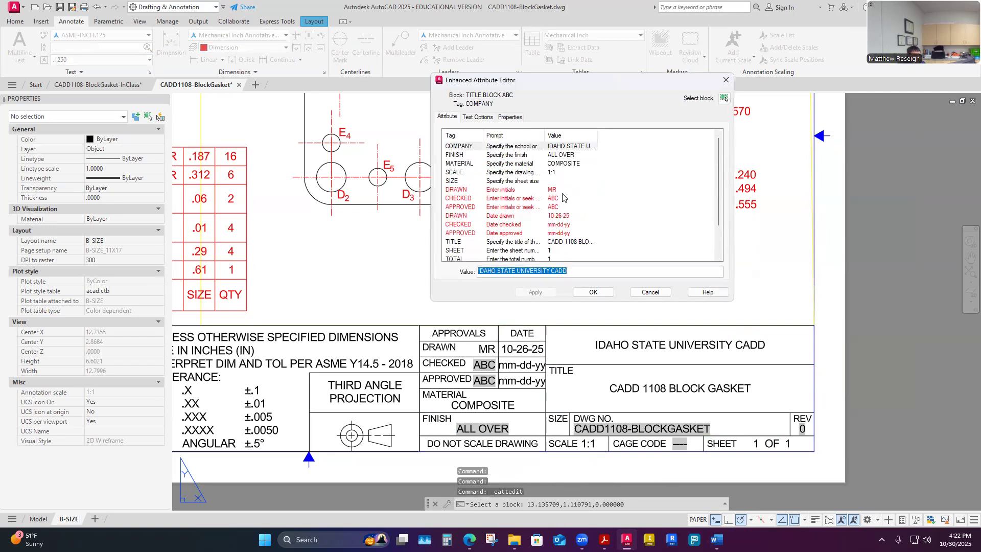
click(559, 175)
click(481, 272)
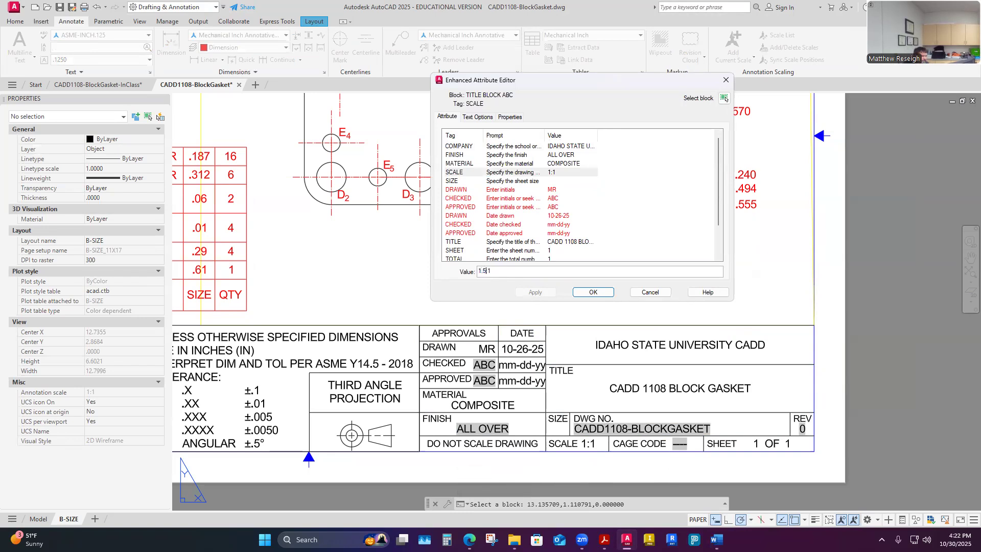
text(.5)
click(593, 292)
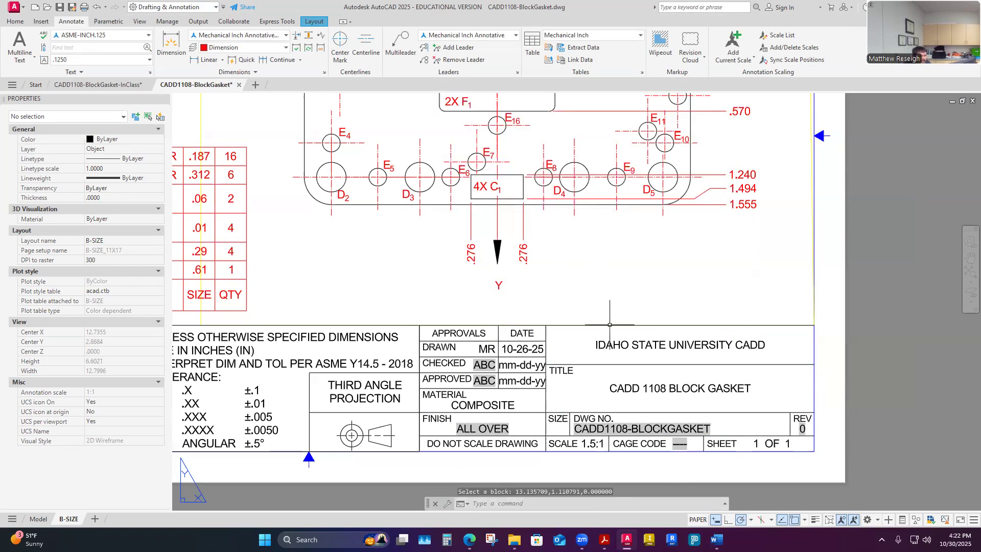
scroll(555, 419, down, 4)
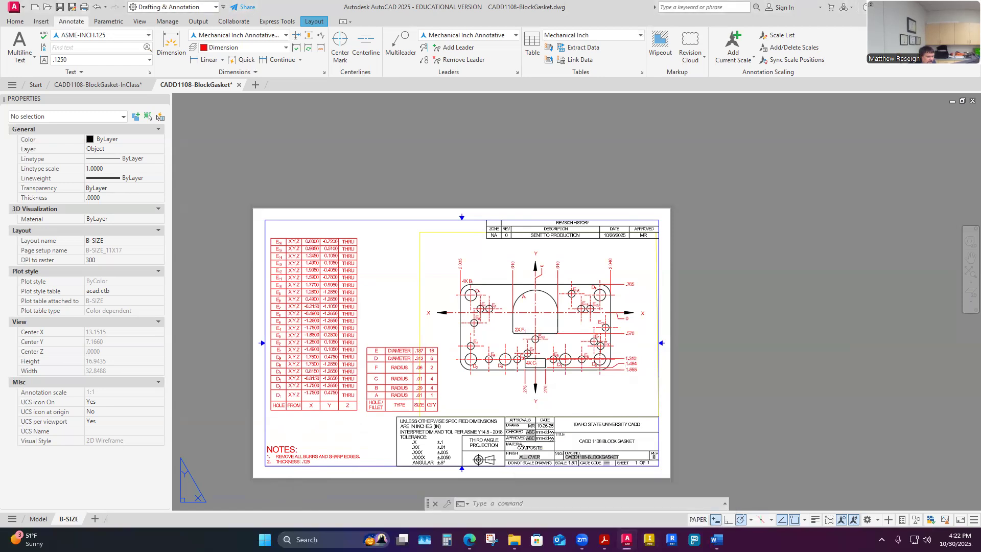
Return to the CADD1108-BlockGasket-InClass drawing and add a custom scale named 1.5:1, with 1.5 paper units equal to 1 drawing unit.
drag(188, 88, 210, 85)
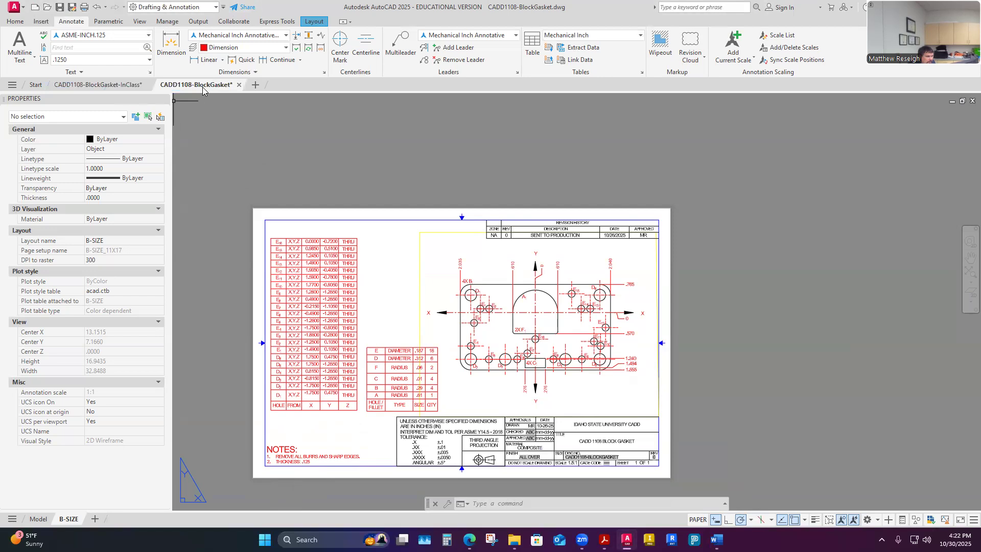
click(121, 89)
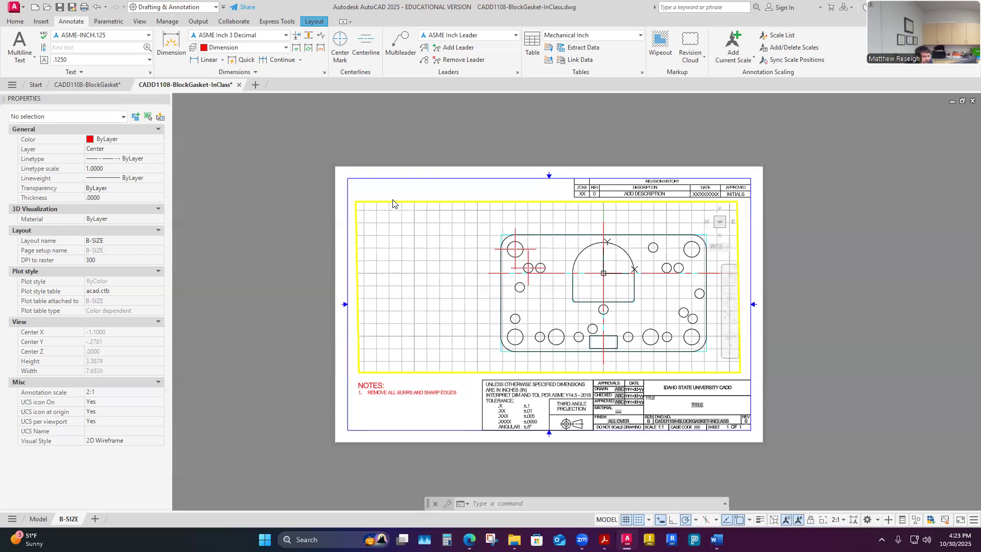
click(843, 520)
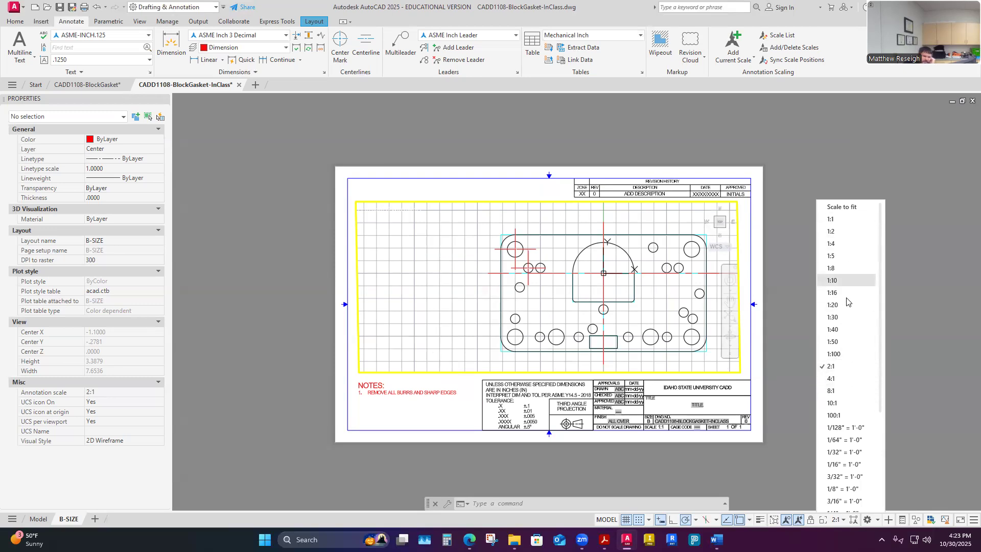
scroll(843, 449, down, 3)
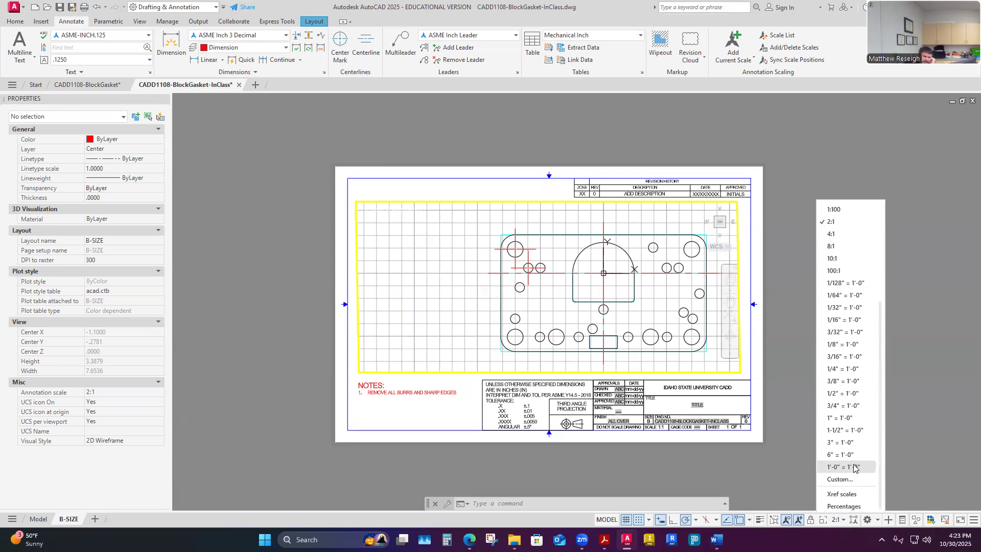
click(847, 462)
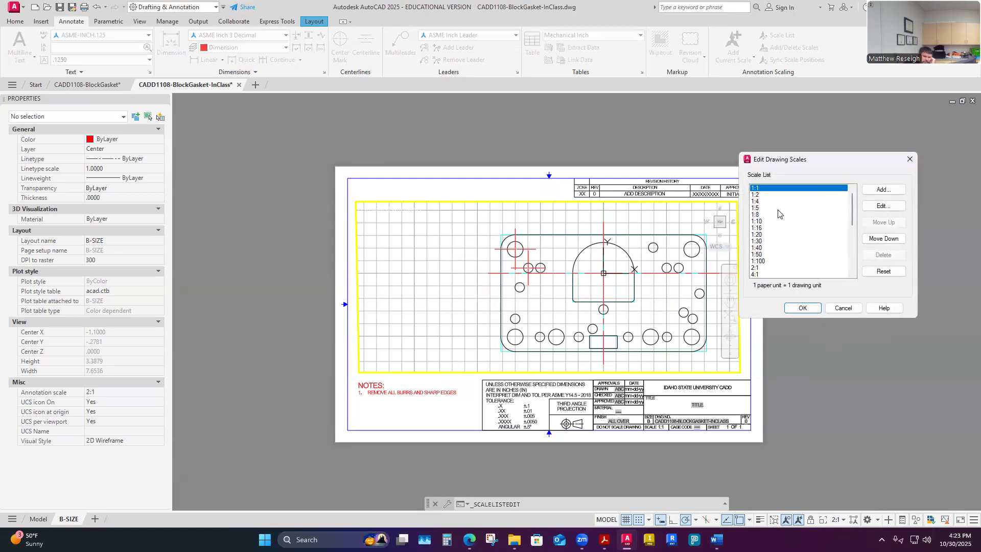
click(883, 189)
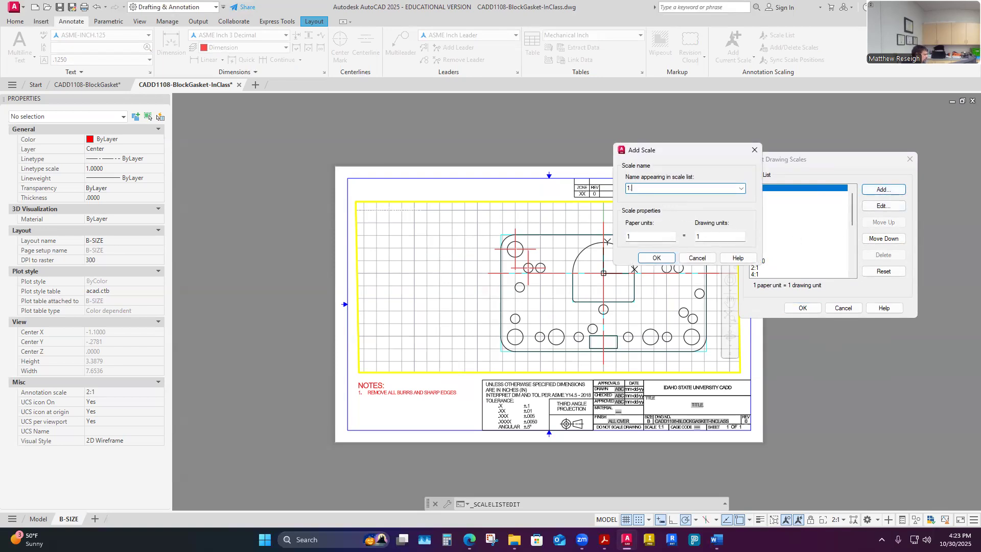
text(1.5:1)
key(Tab)
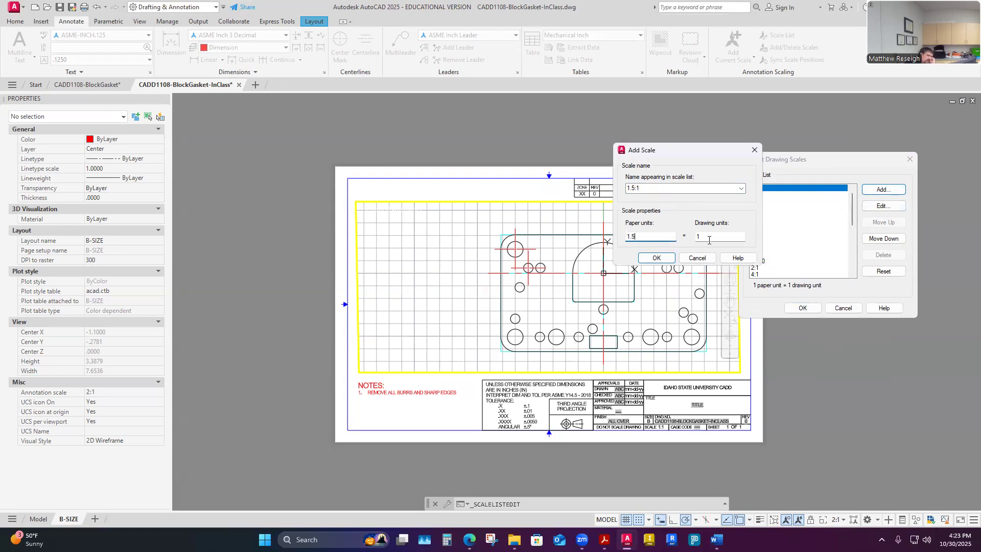
click(657, 259)
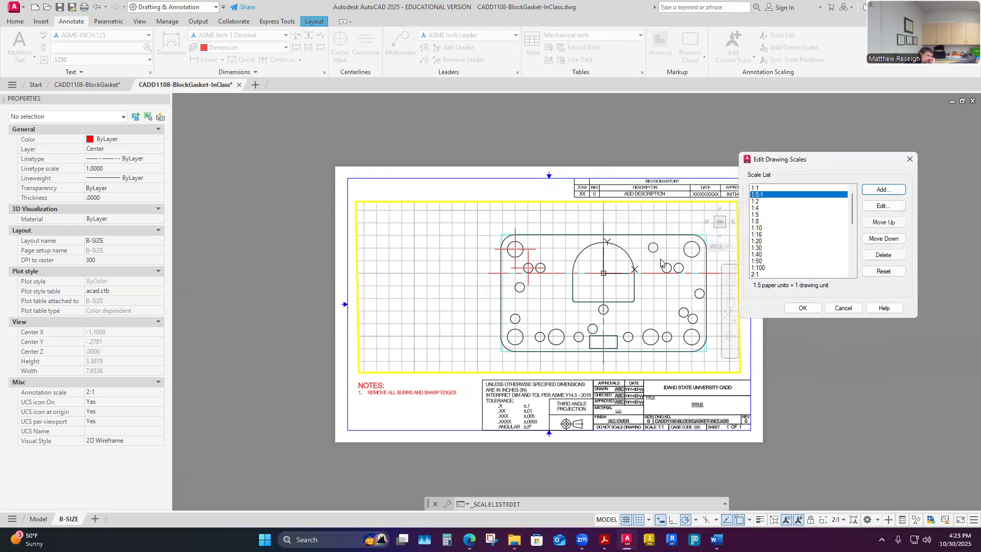
click(800, 308)
Set the current viewport's scale to 1.5:1 and shift the gasket toward the viewport's lower-right area.
click(645, 381)
click(843, 520)
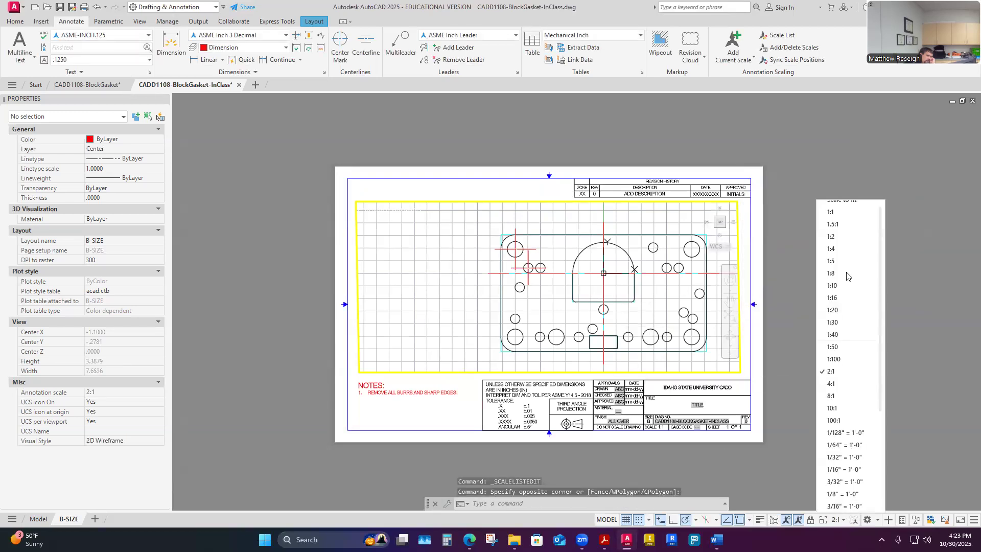
click(829, 225)
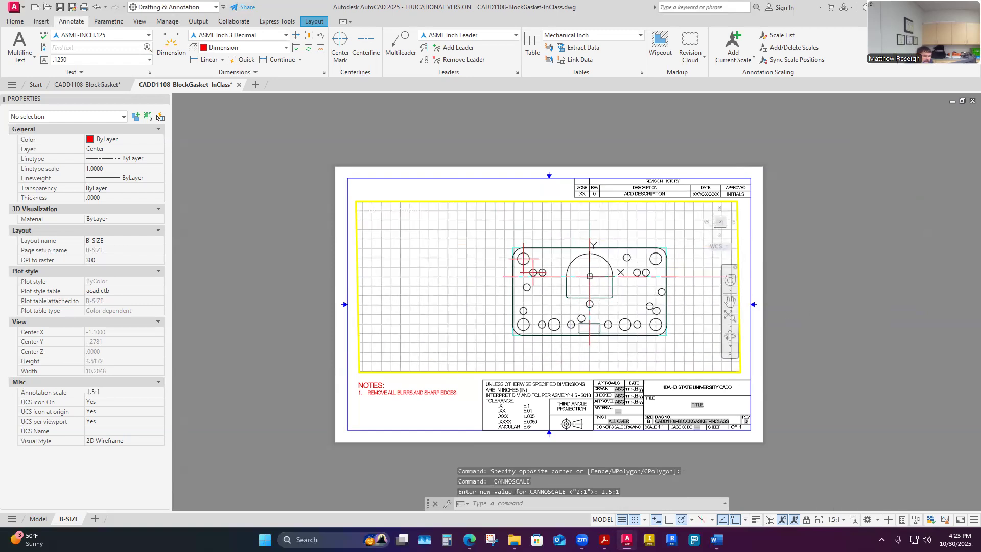
middle_drag(637, 357, 667, 368)
middle_drag(670, 368, 667, 368)
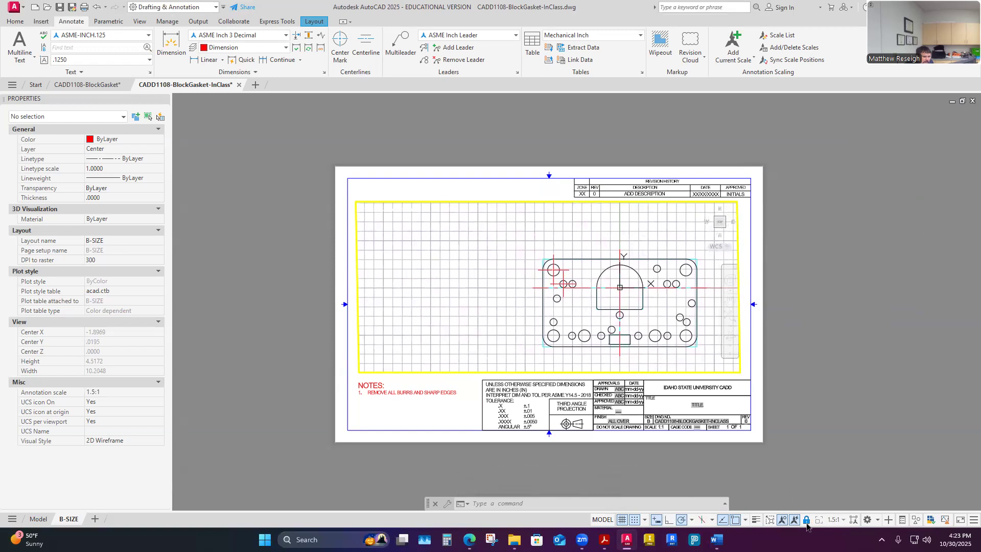
Return to paper space and delete the wide skewed viewport from the B-SIZE layout.
double_click(428, 179)
click(397, 203)
click(376, 201)
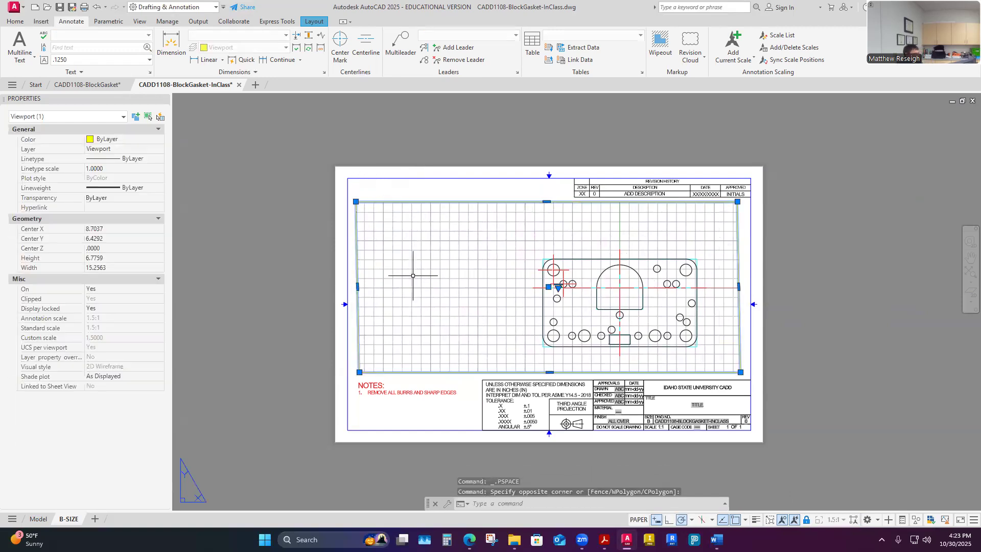
key(Delete)
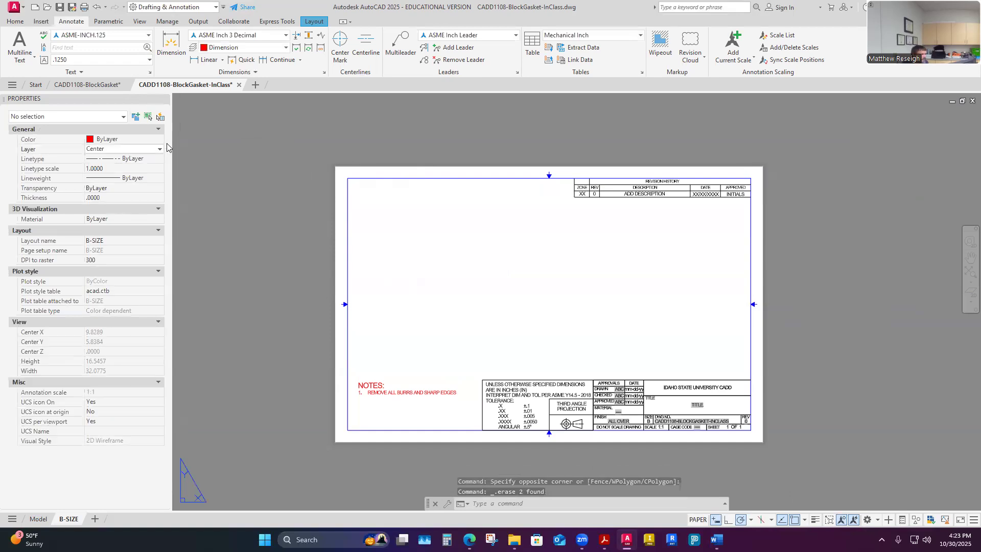
Make Viewport the current layer and draw a rectangular viewport about 9.73 by 6.36 above the title block.
click(125, 149)
click(102, 223)
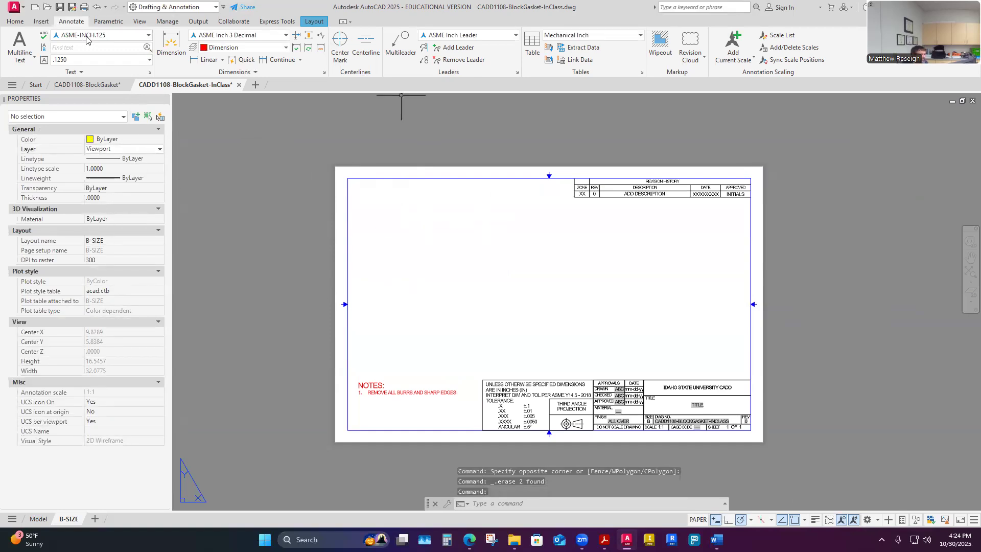
click(312, 22)
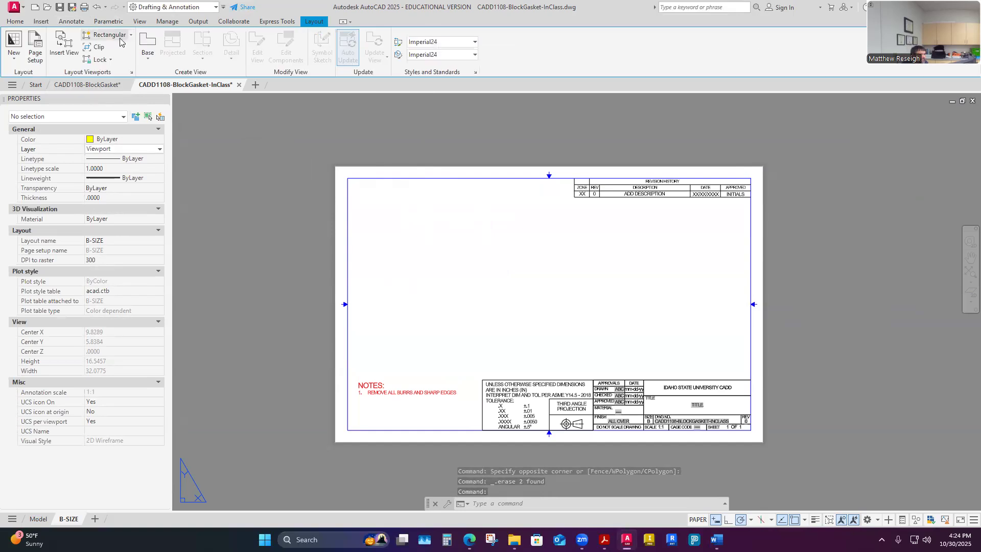
click(105, 34)
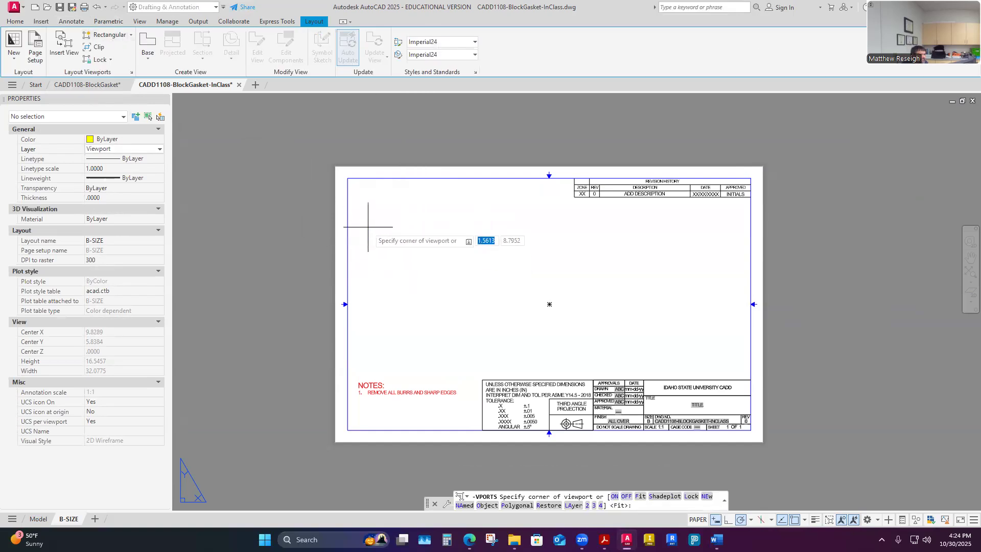
click(497, 214)
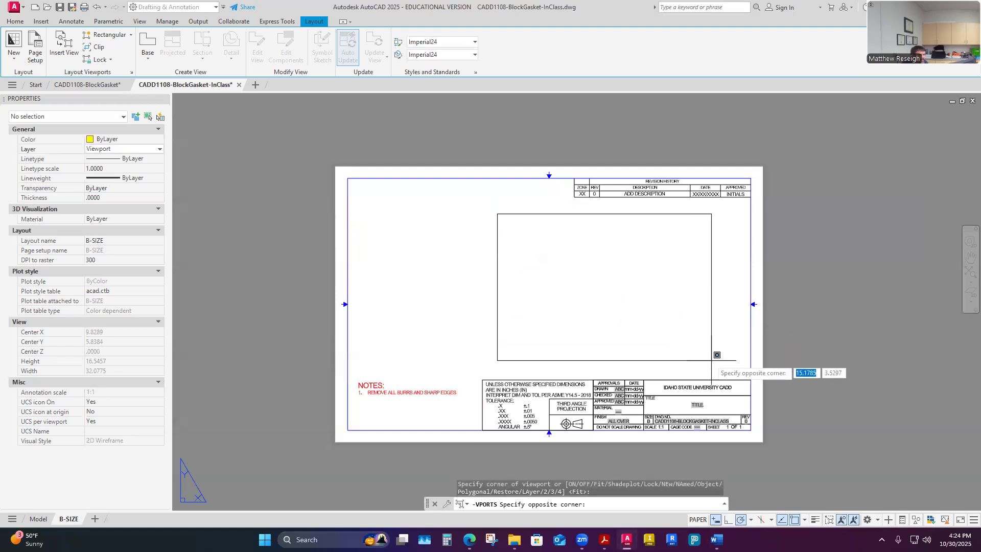
click(743, 374)
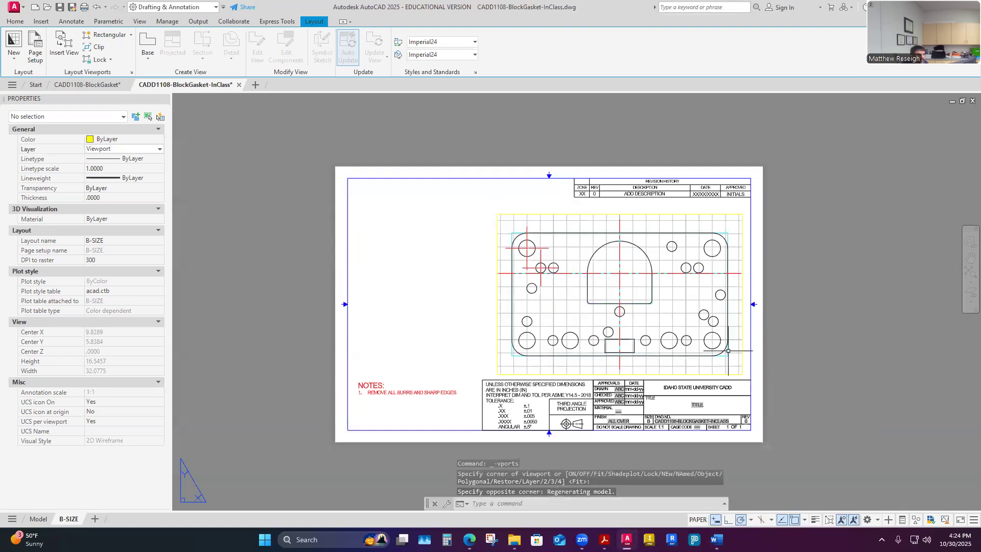
Stretch the new viewport's upper-left corner outward, enlarging it to about 10.65 by 6.89.
click(522, 190)
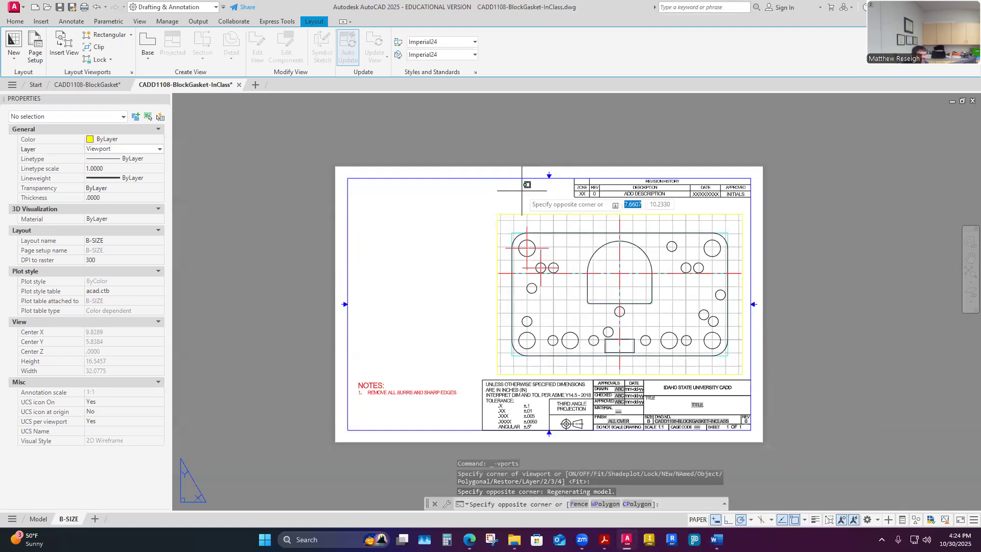
key(Escape)
click(527, 214)
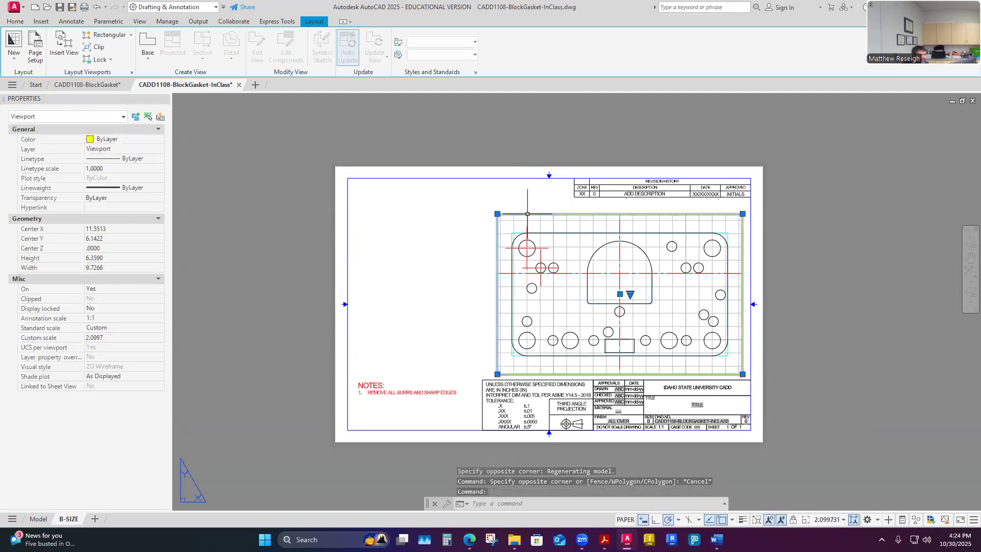
click(497, 214)
click(473, 200)
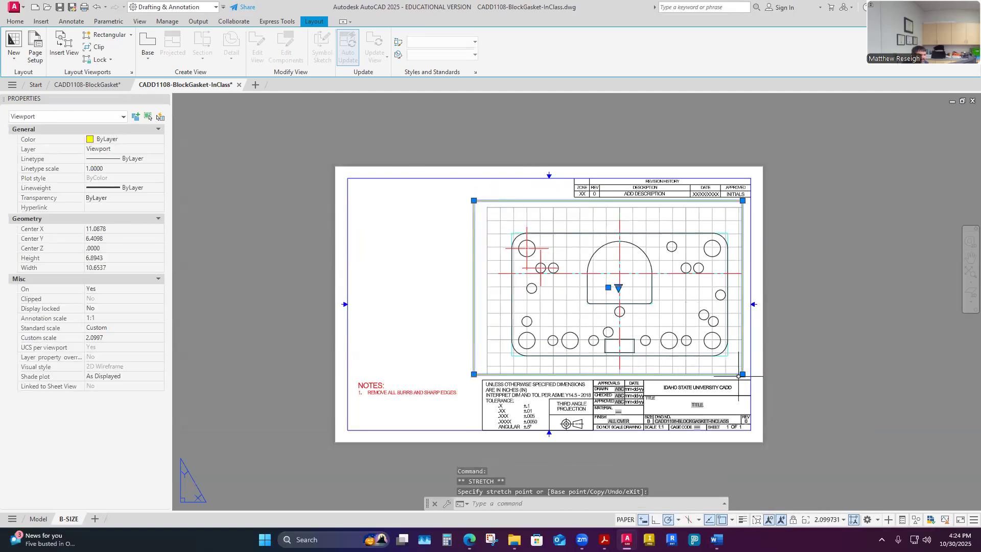
click(867, 205)
key(Escape)
key(Escape)
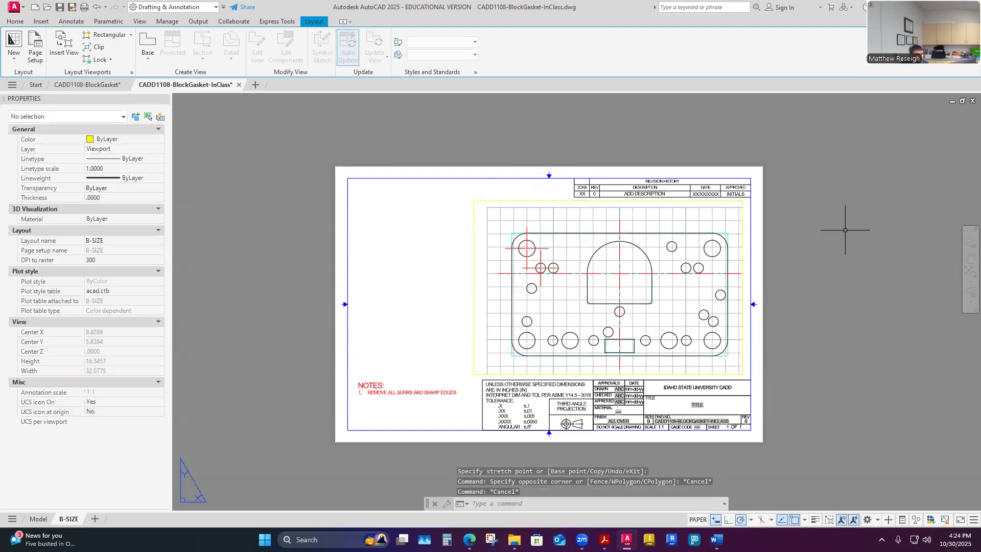
Activate the new viewport and set its scale to 1.5:1.
scroll(606, 326, up, 4)
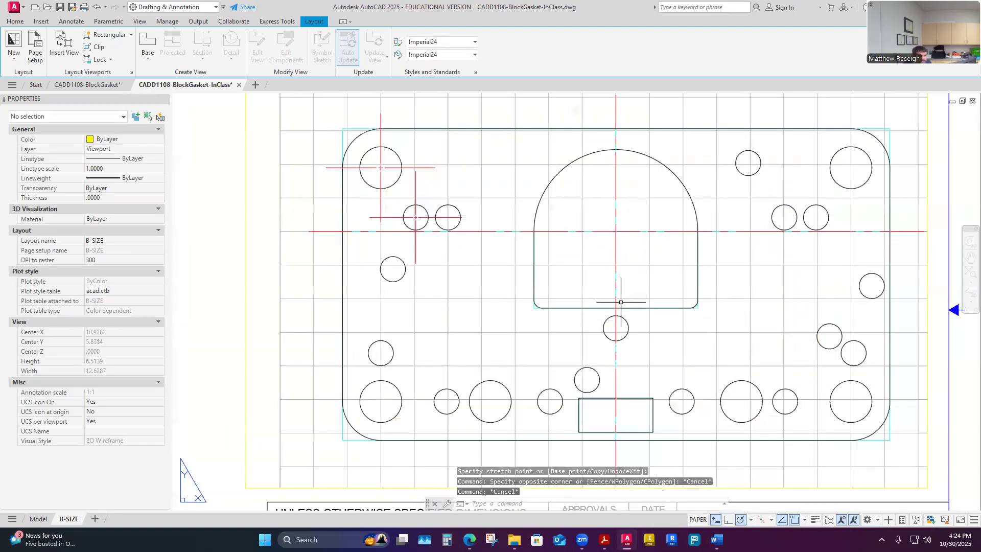
scroll(601, 323, down, 2)
click(601, 324)
click(600, 323)
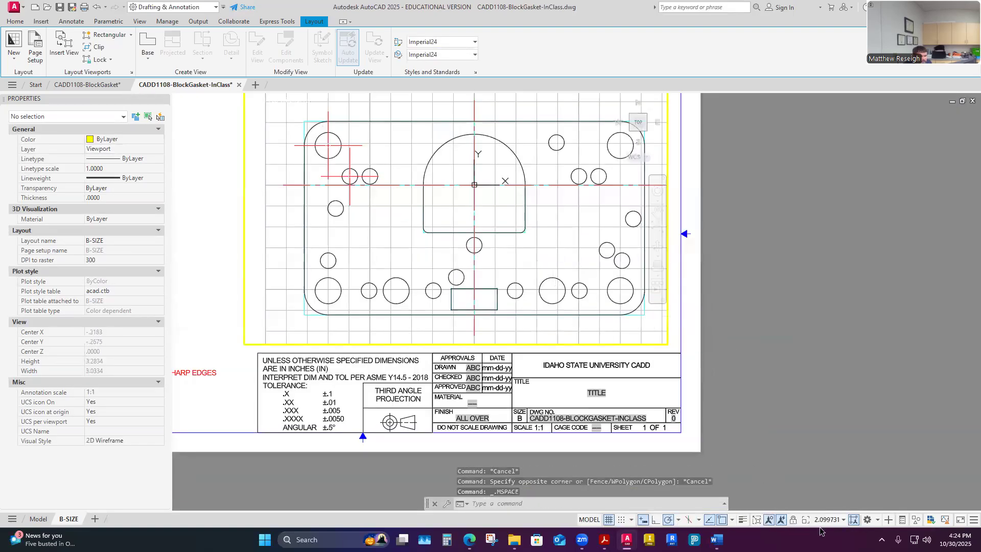
click(844, 519)
click(823, 223)
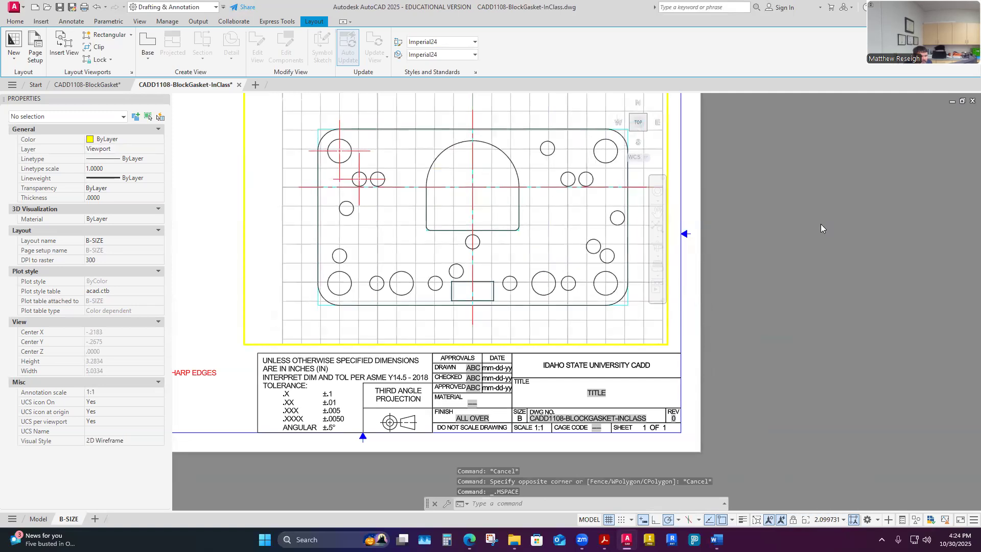
Lock the active viewport on the B-SIZE layout so its 1.5:1 scale is kept while zooming.
click(807, 520)
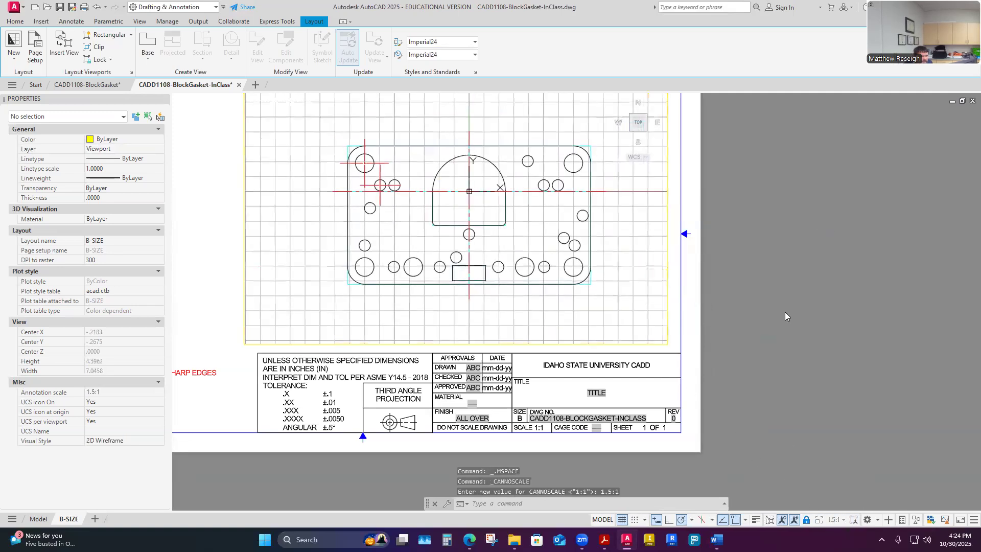
scroll(783, 320, down, 3)
scroll(620, 301, up, 2)
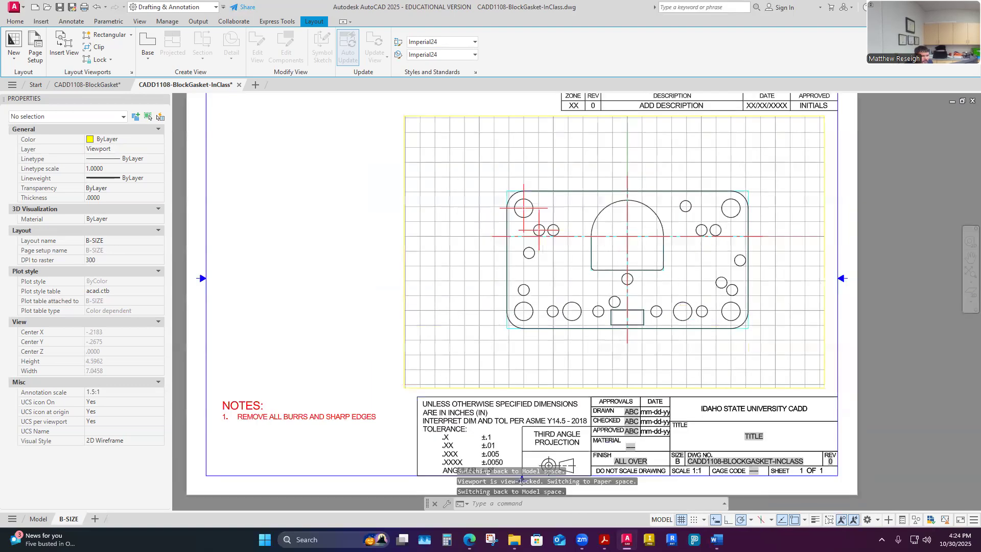
click(663, 365)
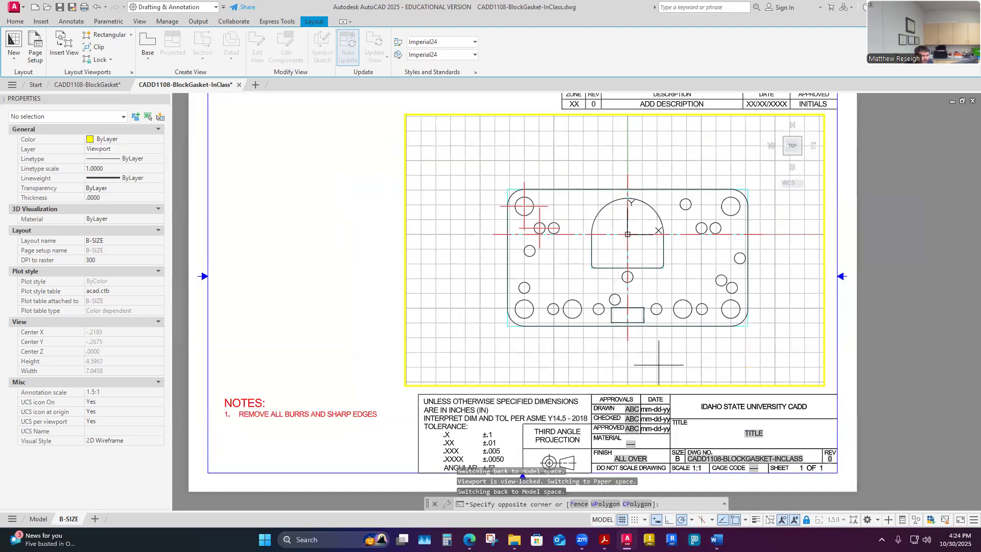
key(Escape)
Maximize the viewport and set the linetype scale of the upper-left corner hole's center mark to 0.5.
click(769, 520)
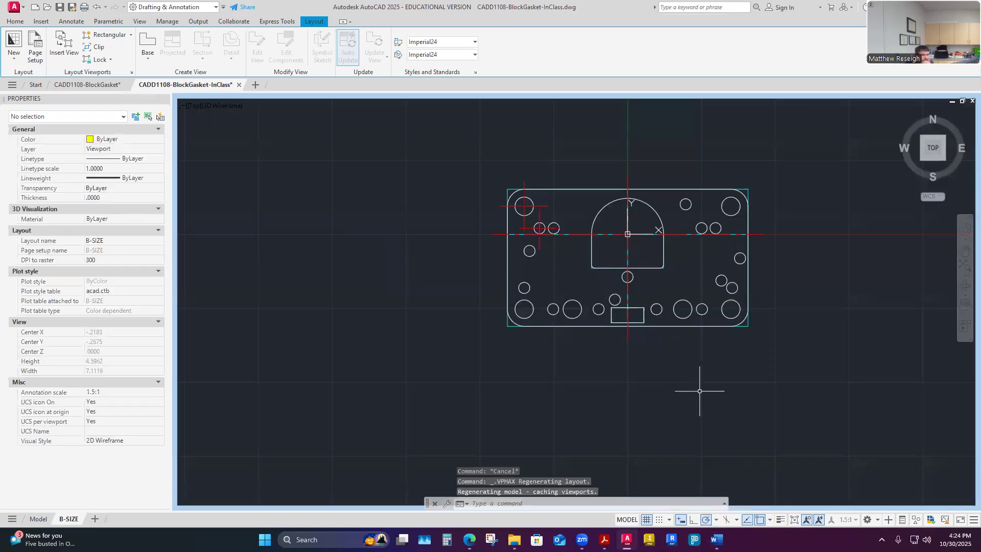
scroll(655, 209, up, 2)
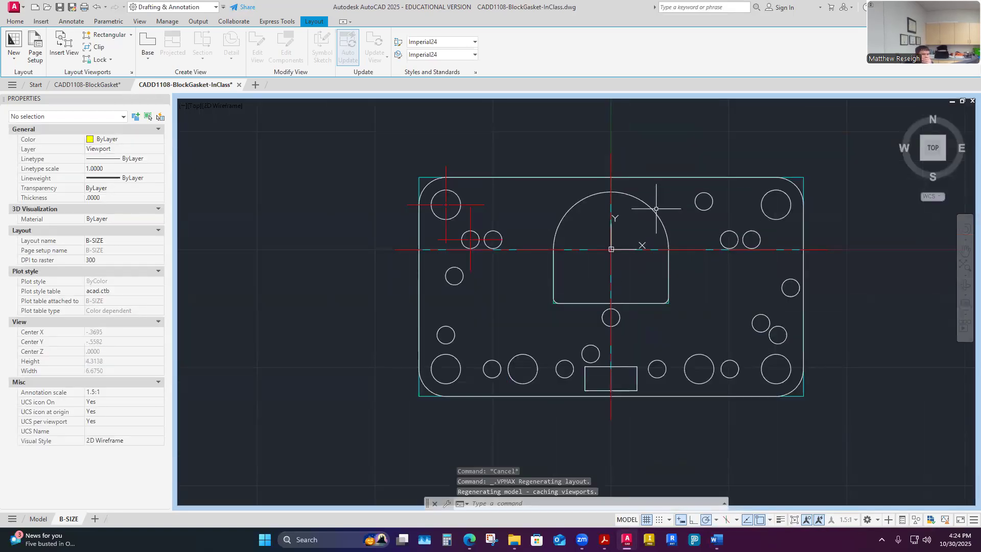
scroll(427, 185, up, 1)
scroll(430, 182, down, 1)
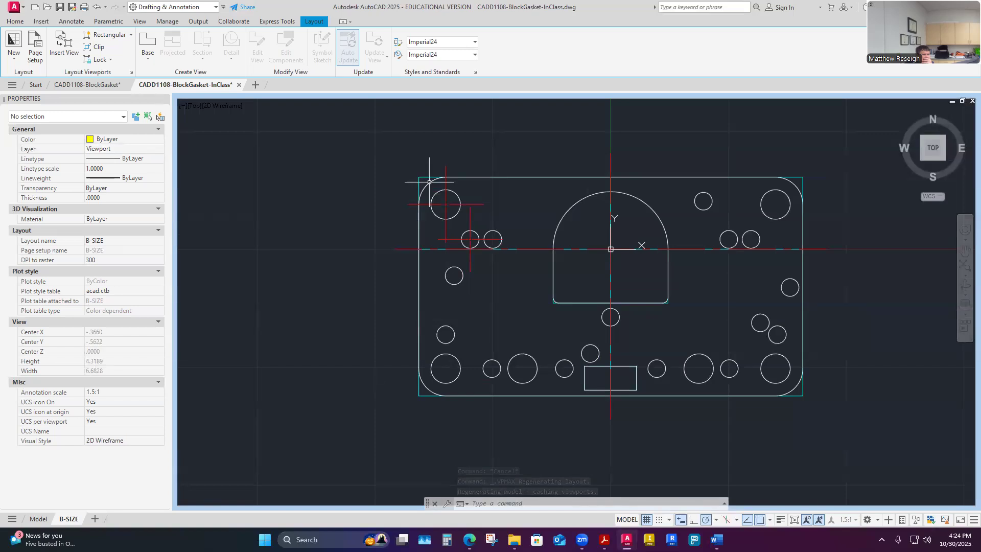
scroll(430, 177, up, 2)
click(454, 188)
click(109, 158)
click(107, 168)
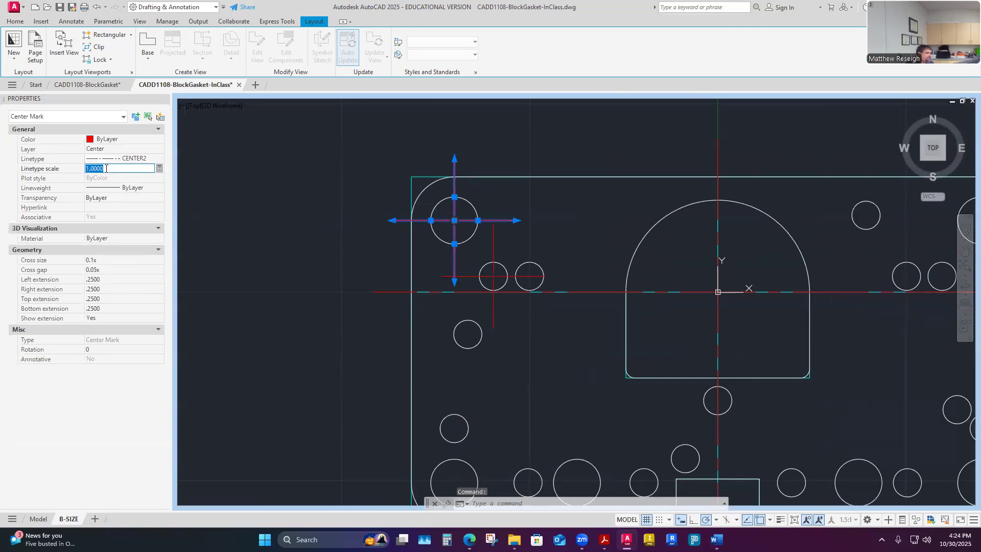
key(Return)
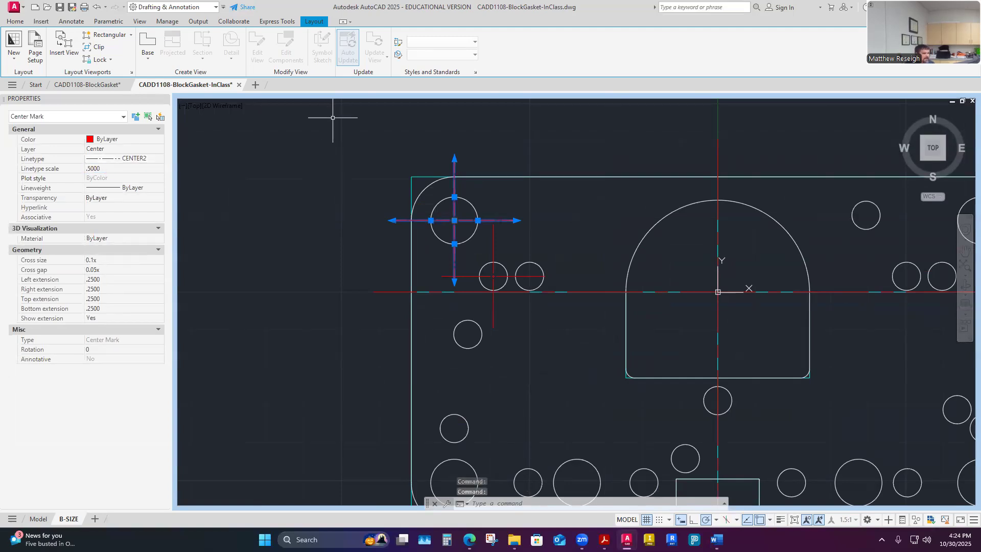
key(Escape)
key(Escape)
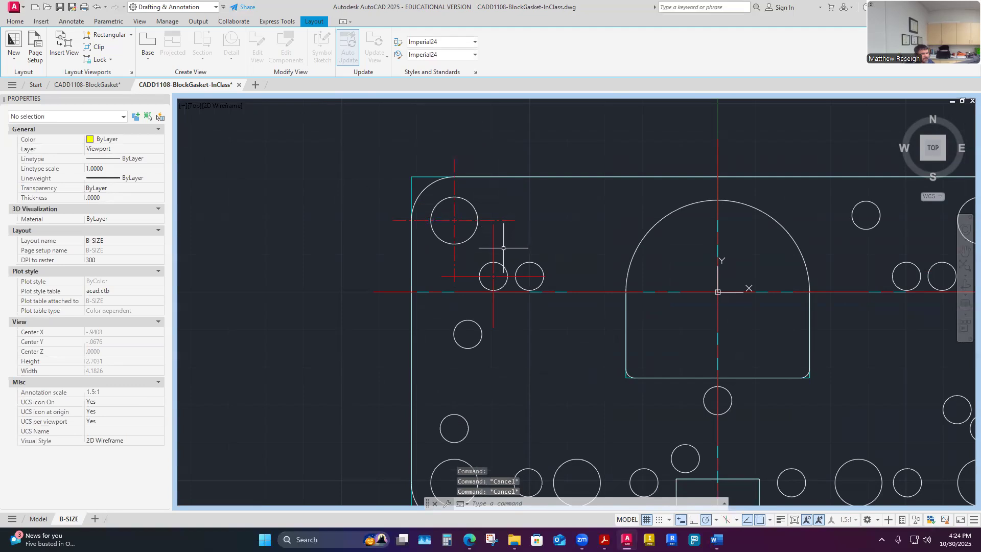
Set the linetype scale of the neighbouring small hole's center mark to 0.5 and restore the viewport to the layout.
click(492, 256)
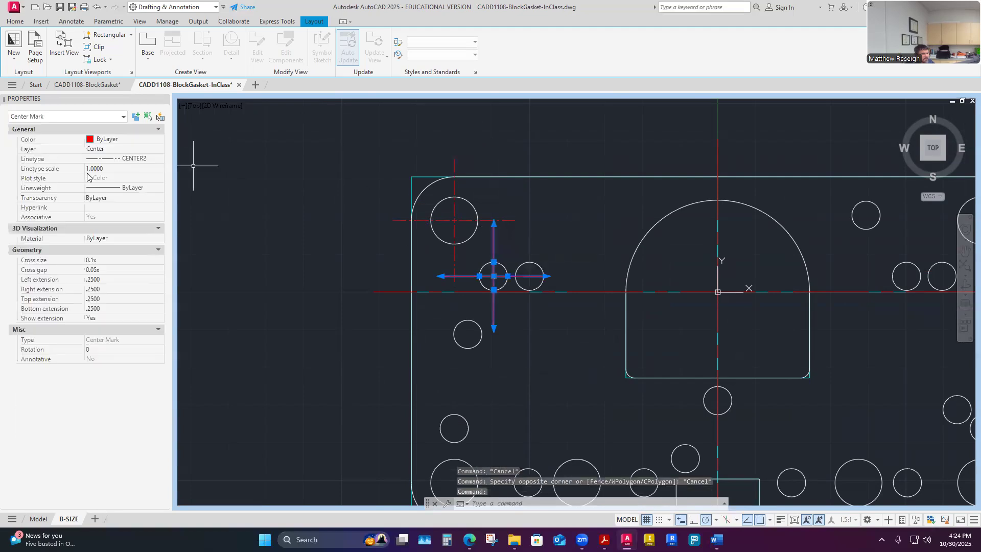
click(98, 167)
key(Return)
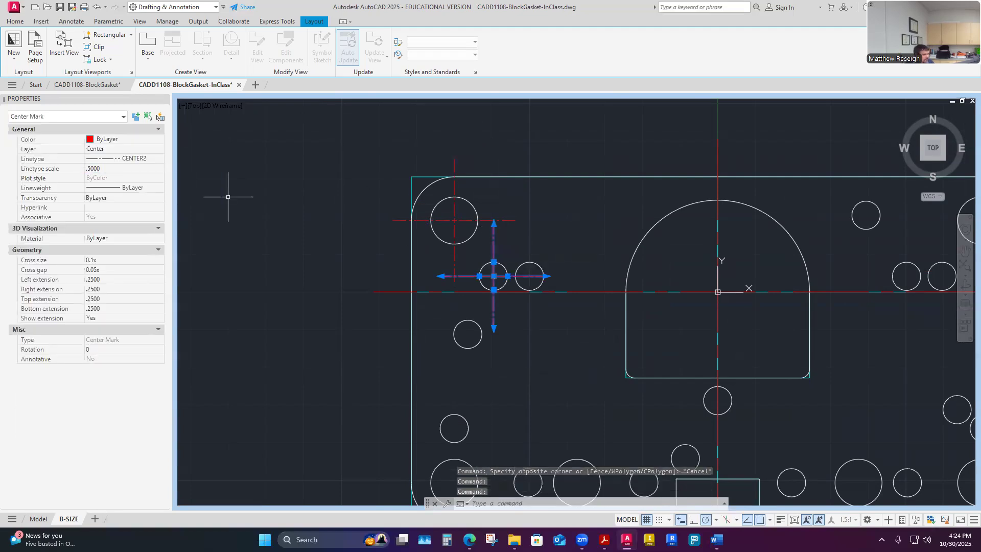
key(Escape)
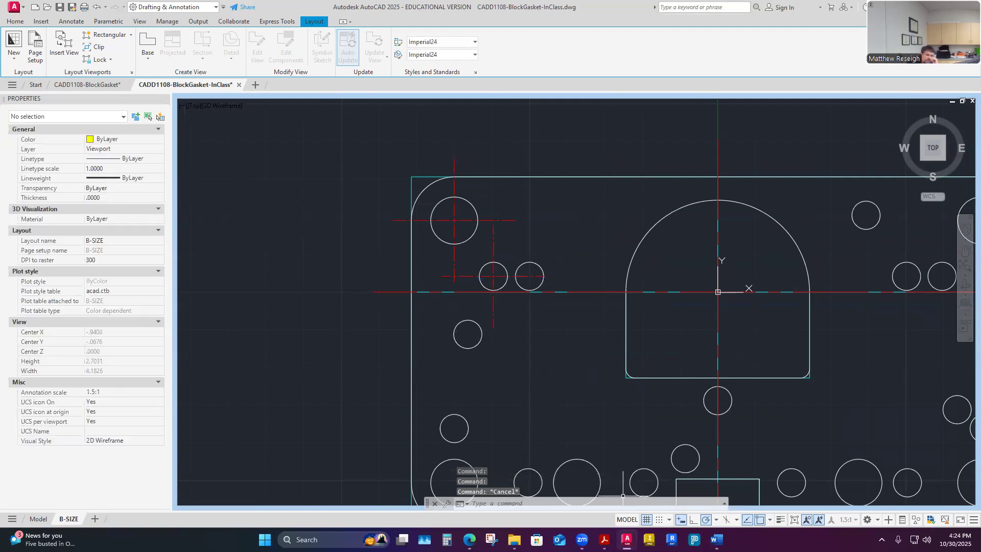
click(794, 520)
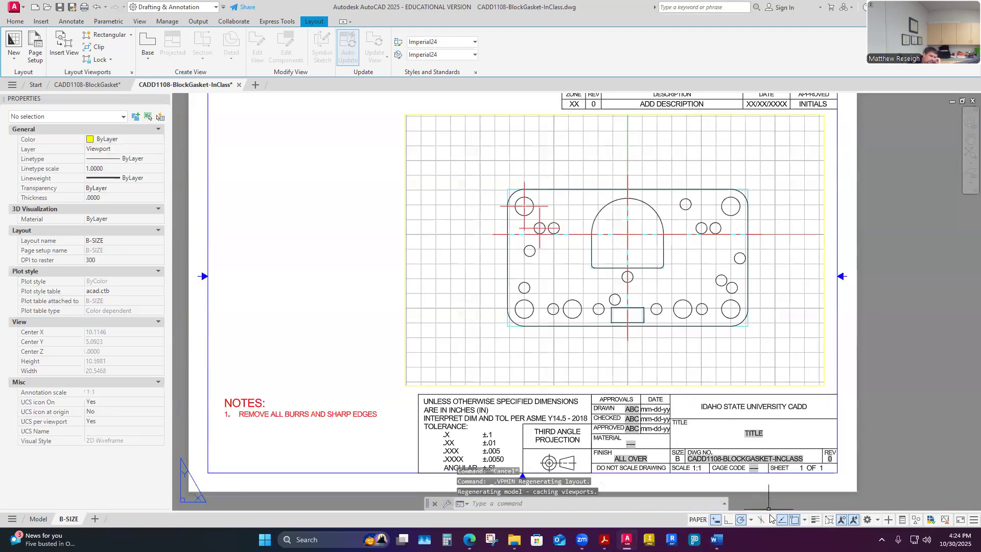
Activate and unlock the viewport, switch its scale to 1:1, and return it to 1.5:1.
double_click(729, 355)
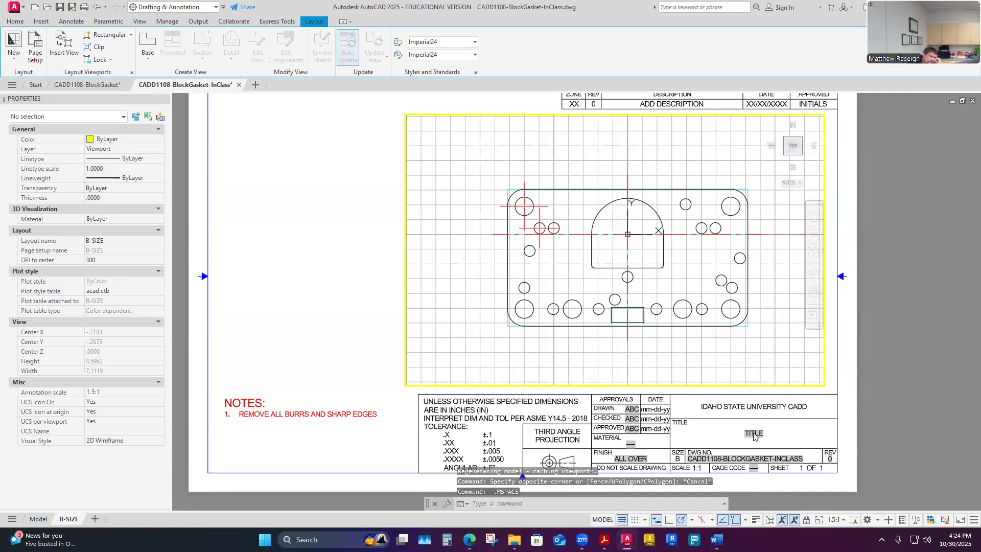
click(836, 520)
click(835, 213)
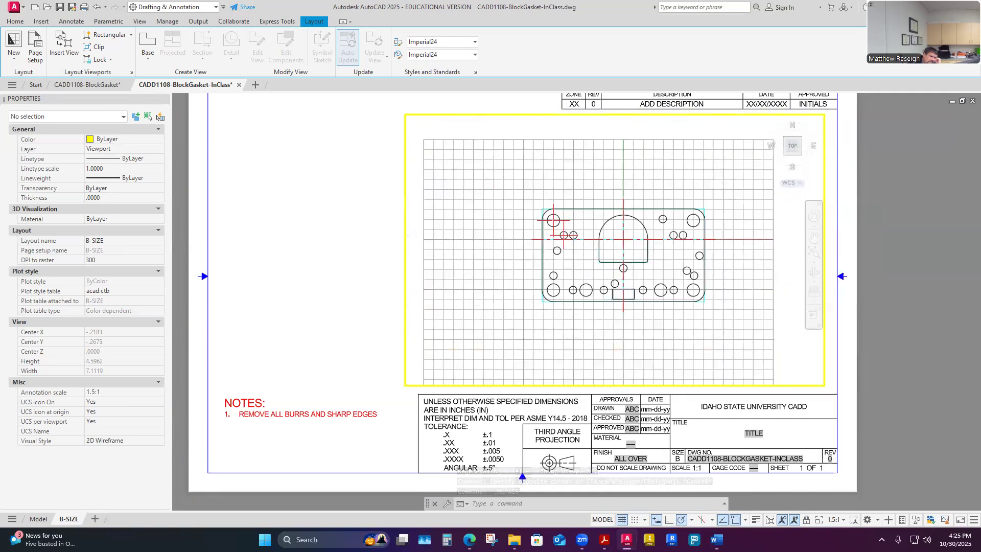
click(844, 522)
click(838, 219)
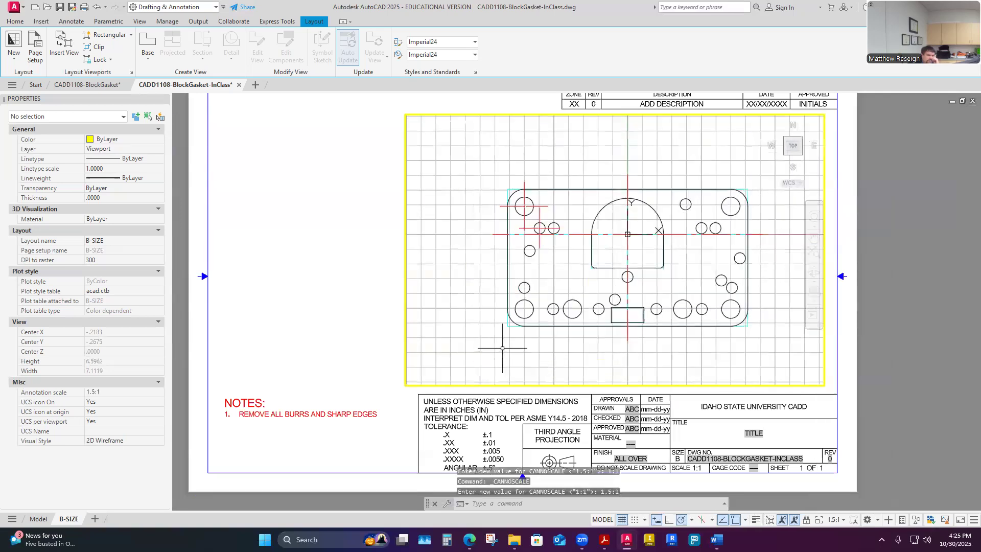
Within the active viewport, set the linetype scale of the upper-left corner hole's center mark to 0.25.
click(498, 188)
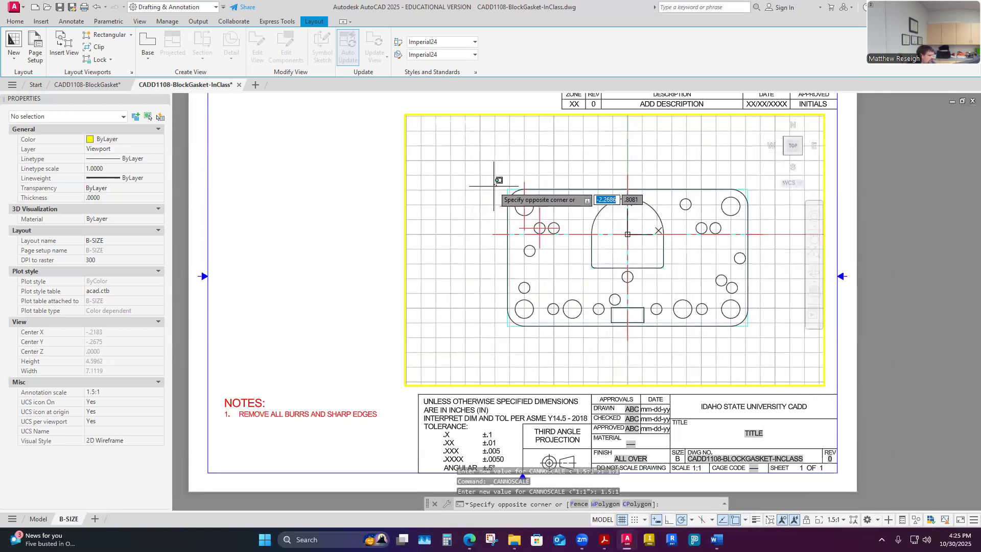
key(Escape)
scroll(509, 205, up, 2)
click(534, 187)
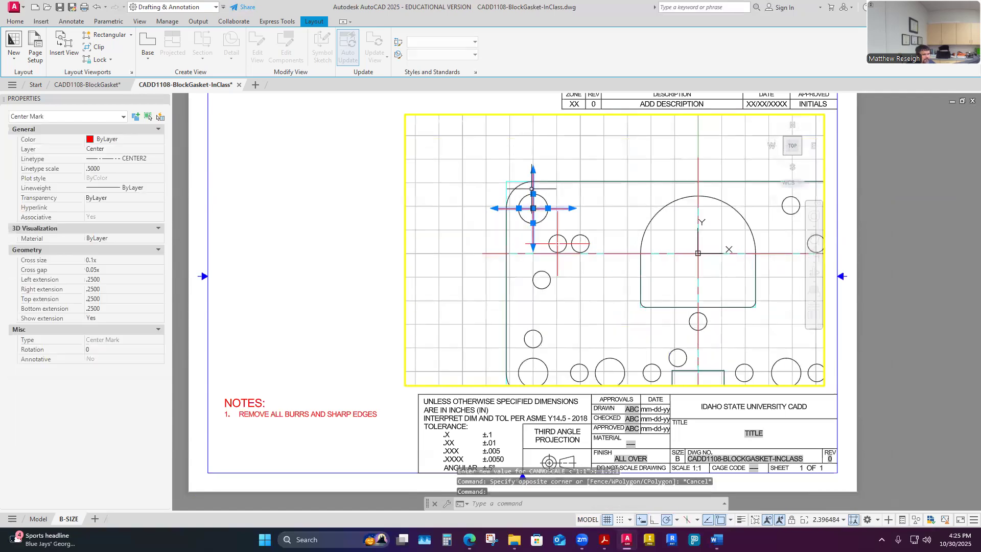
click(107, 169)
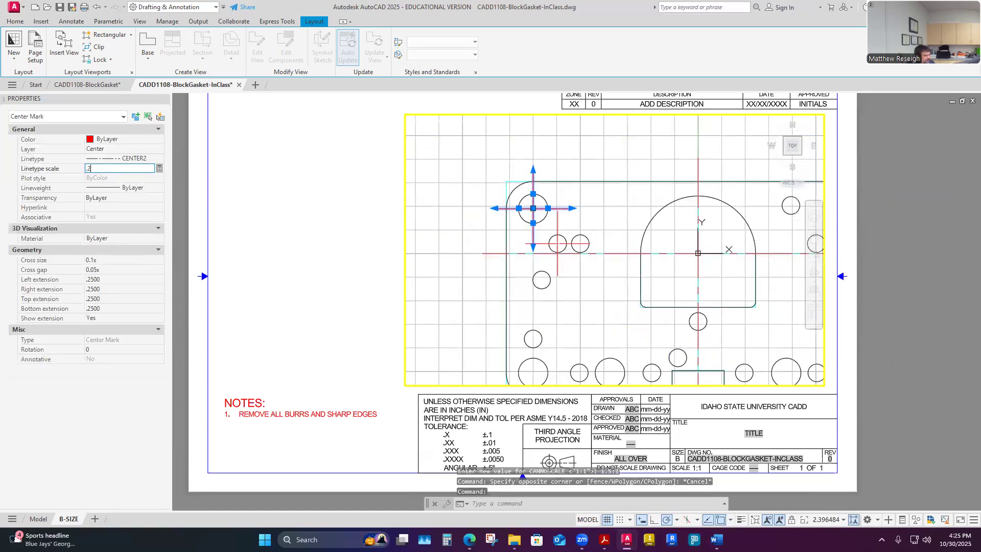
key(Return)
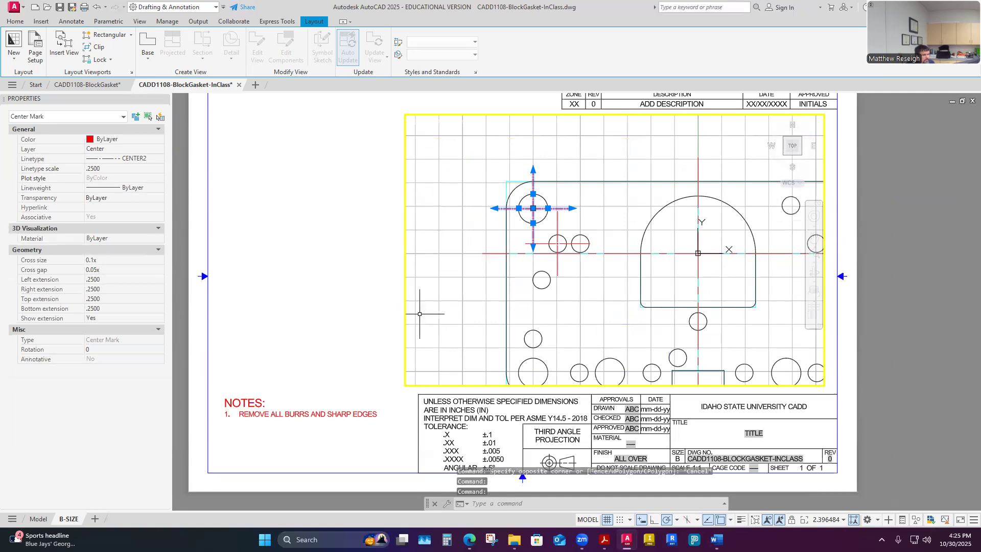
click(454, 326)
key(Escape)
key(Escape)
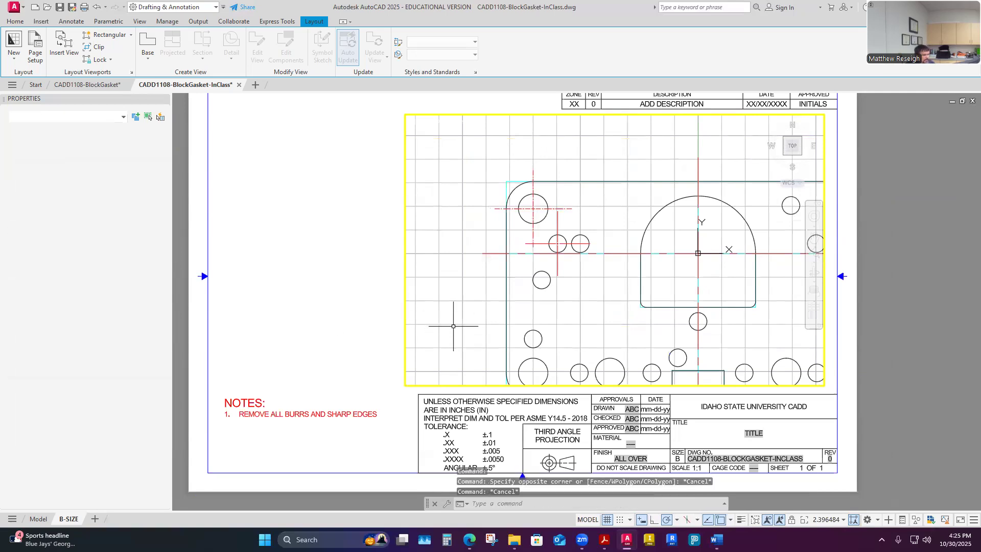
Change the upper-left corner hole's center mark back to a linetype scale of 0.5.
click(533, 193)
click(119, 168)
text(.5)
key(Return)
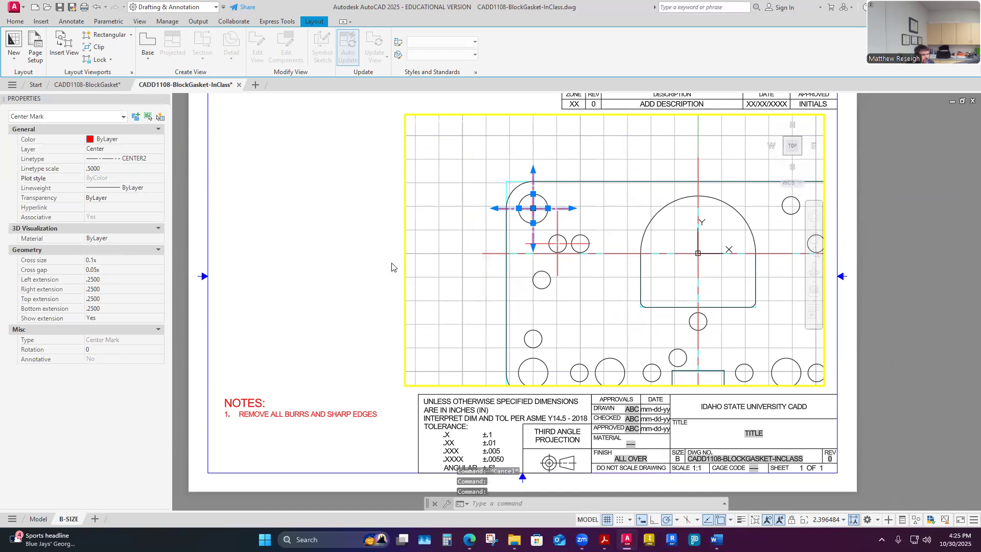
click(458, 264)
key(Escape)
key(Escape)
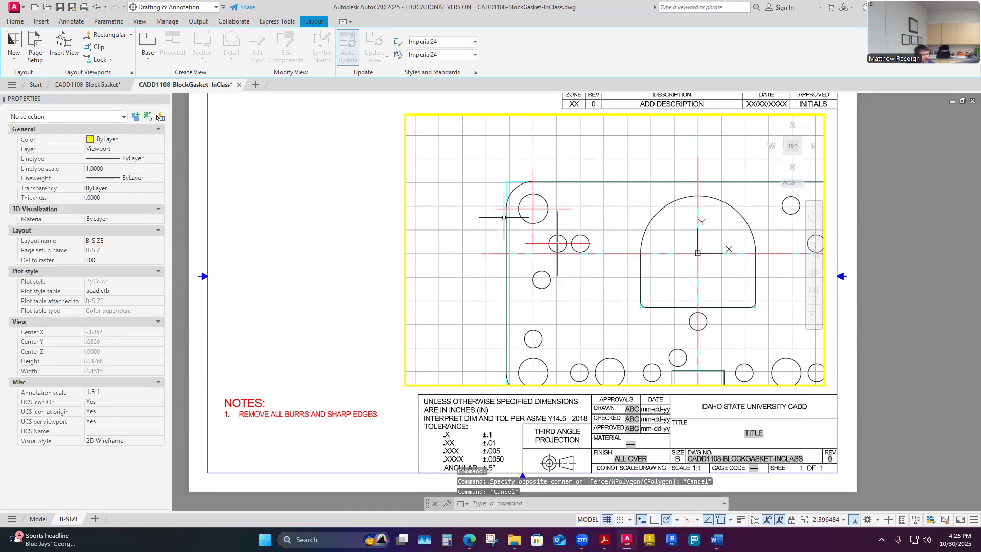
Reduce the linetype scale of the upper-left corner hole's center mark again for shorter dashes.
click(533, 187)
click(115, 169)
click(423, 270)
key(Escape)
key(Escape)
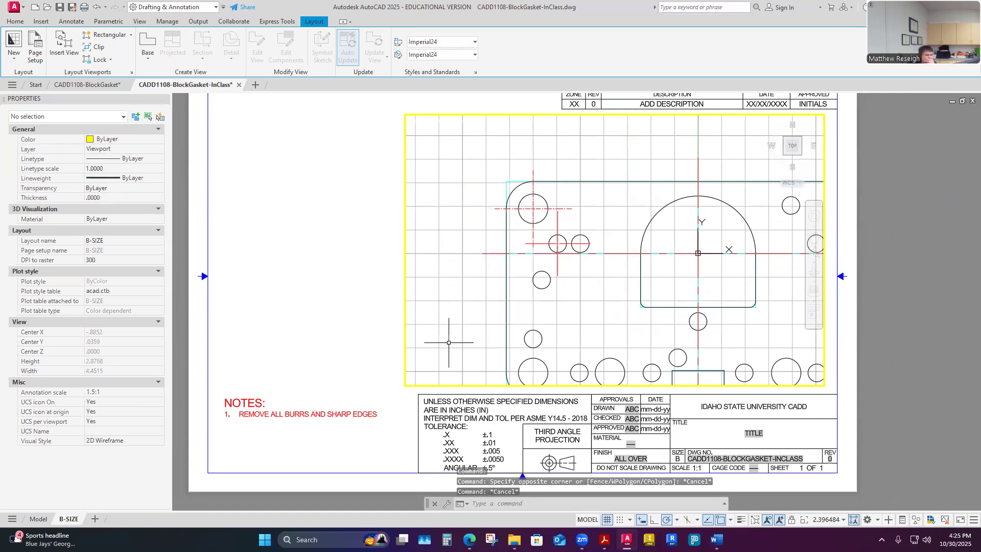
Set the viewport scale back to 1.5:1, reposition the gasket near the viewport's centre, and lock the viewport.
scroll(445, 332, down, 2)
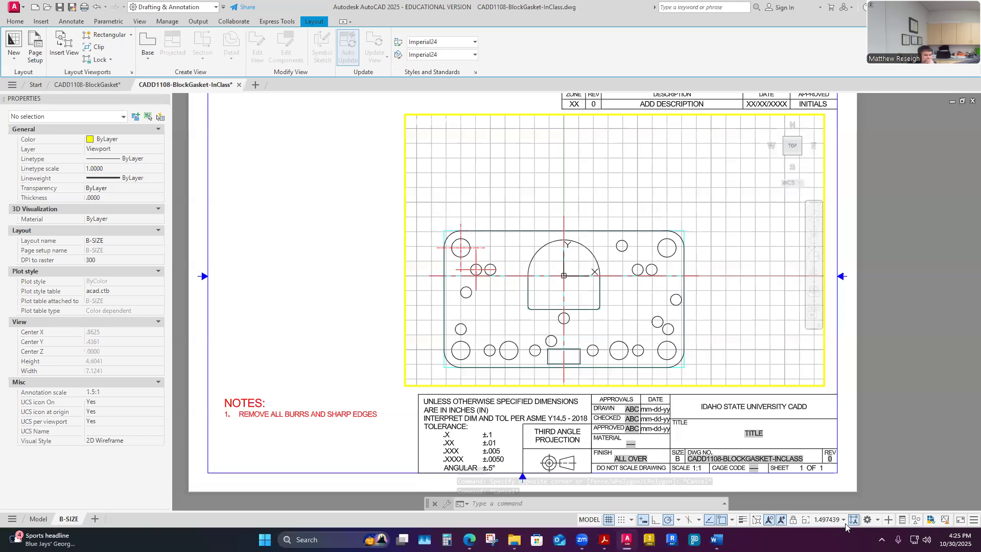
click(841, 522)
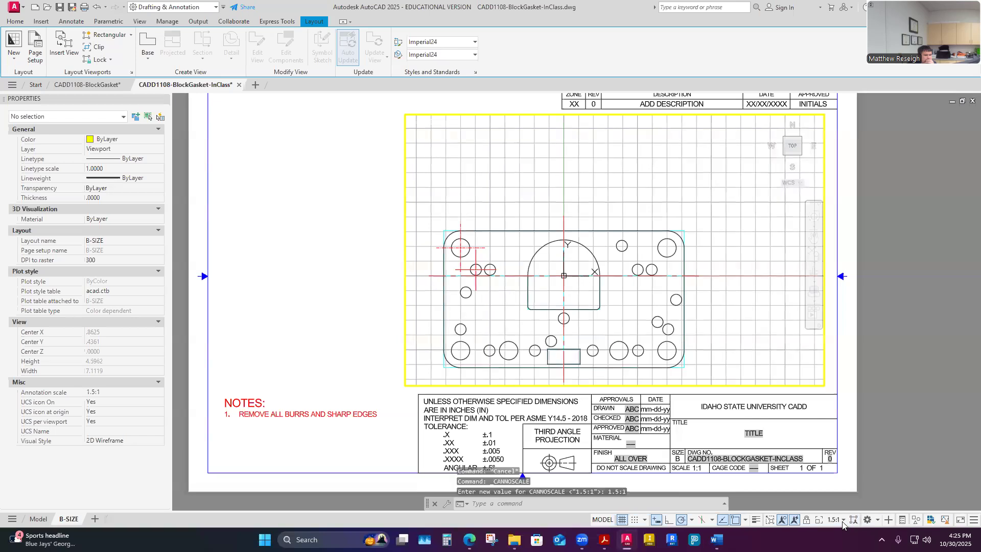
click(843, 521)
click(828, 224)
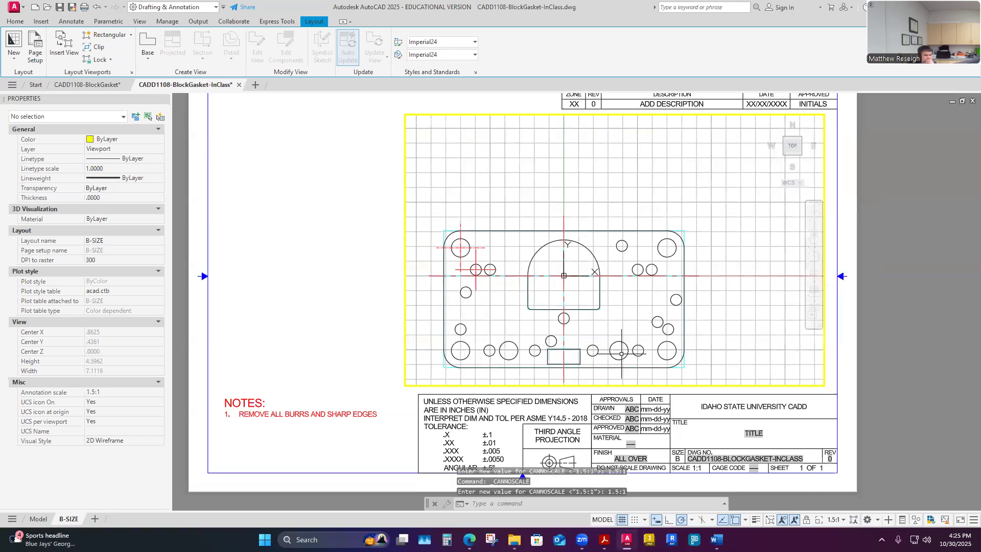
mouse_move(710, 328)
middle_down()
mouse_move(744, 279)
mouse_move(766, 281)
middle_up()
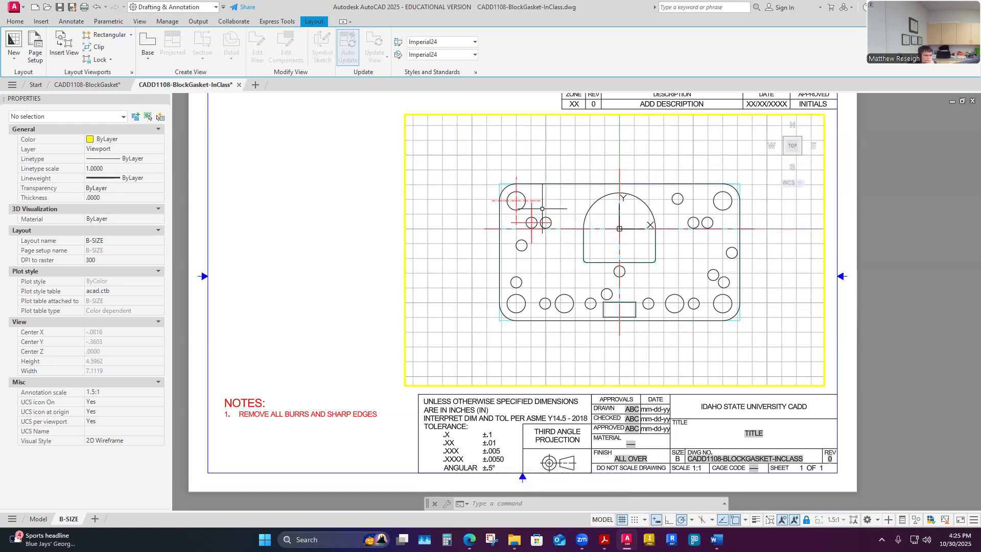
Turn off the grid display in the block gasket viewport.
scroll(541, 209, up, 2)
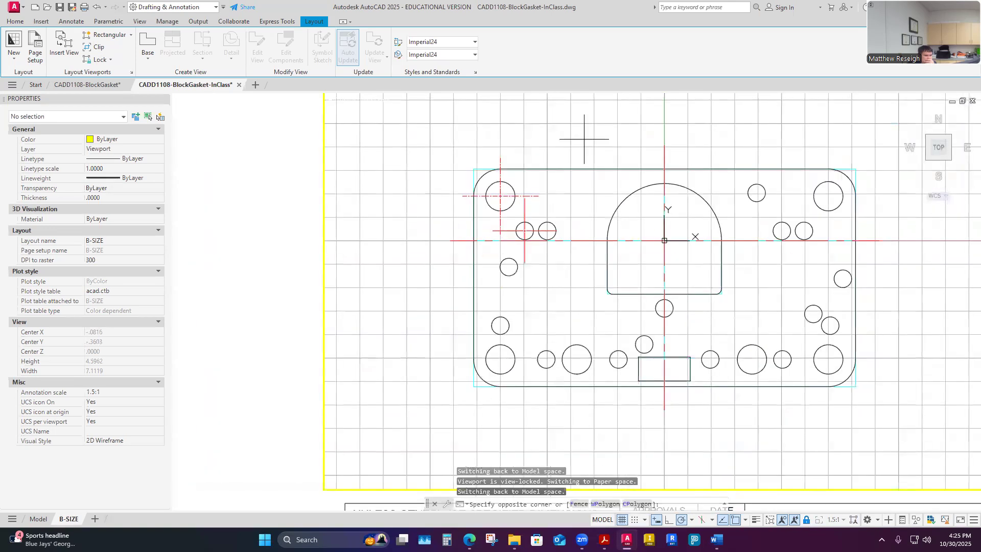
click(575, 137)
key(Escape)
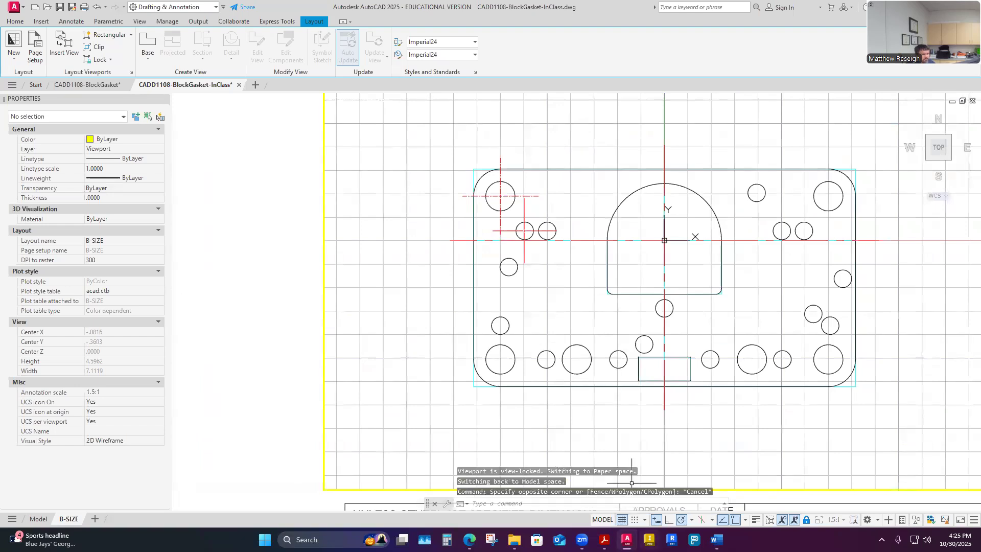
click(623, 520)
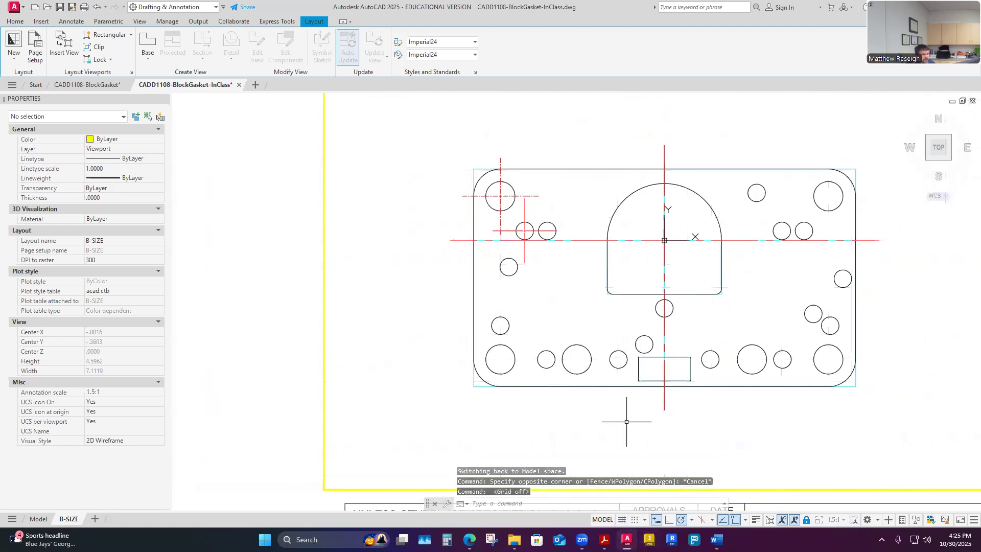
Set the linetype scale of the center mark on the small hole near the upper-left corner to 0.25.
click(525, 215)
click(112, 168)
text(.25)
key(Return)
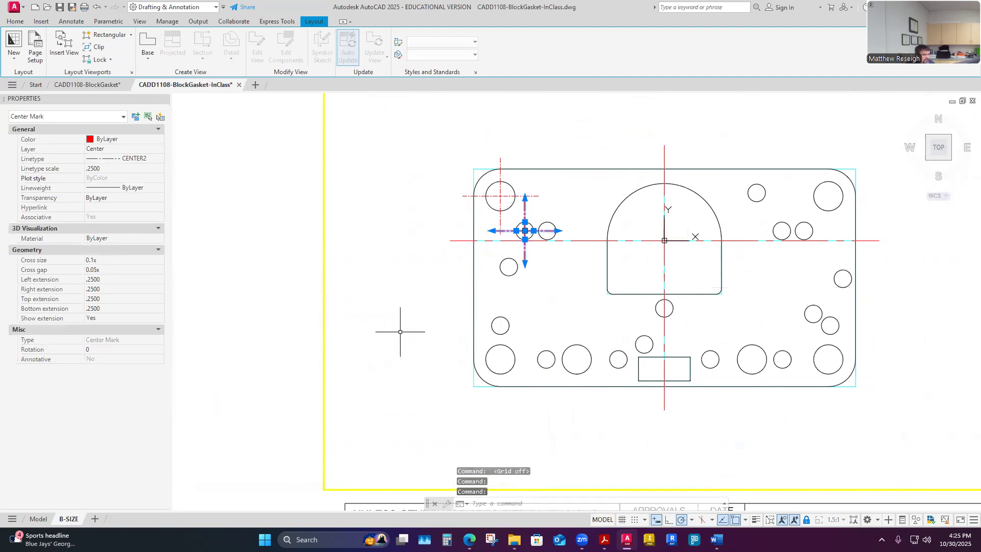
key(Escape)
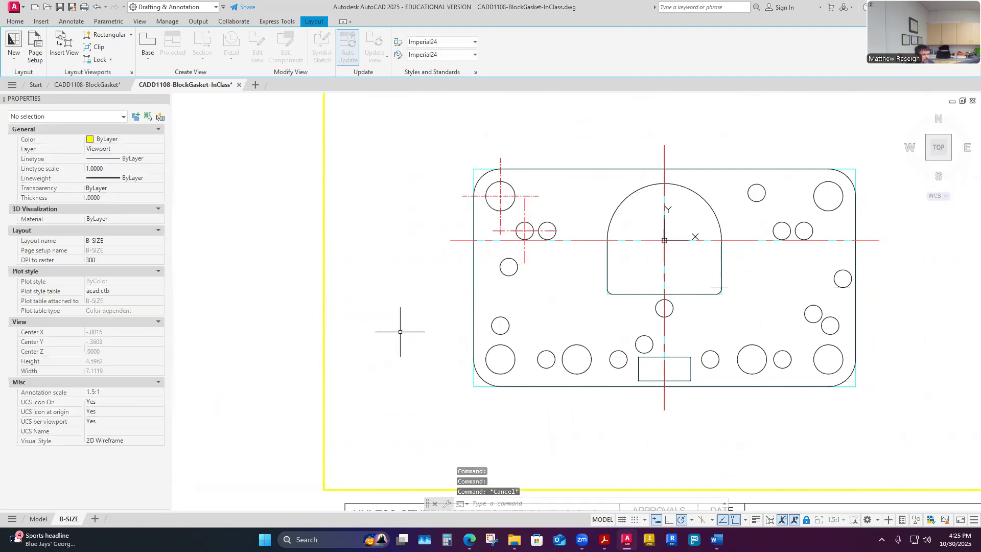
Set the linetype scale of the gasket's horizontal centre line to 0.25.
click(579, 241)
click(116, 169)
text(.)
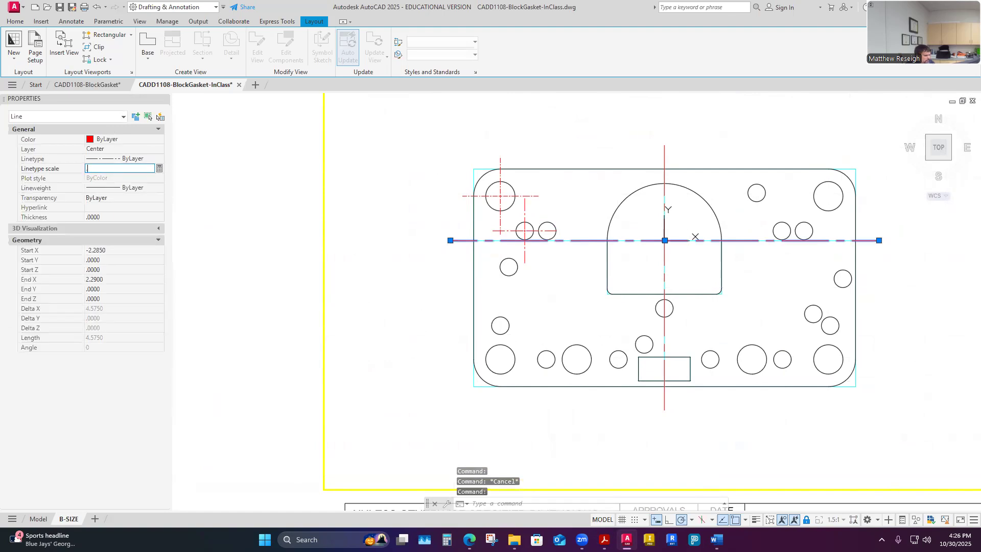
text(25)
key(Return)
key(Escape)
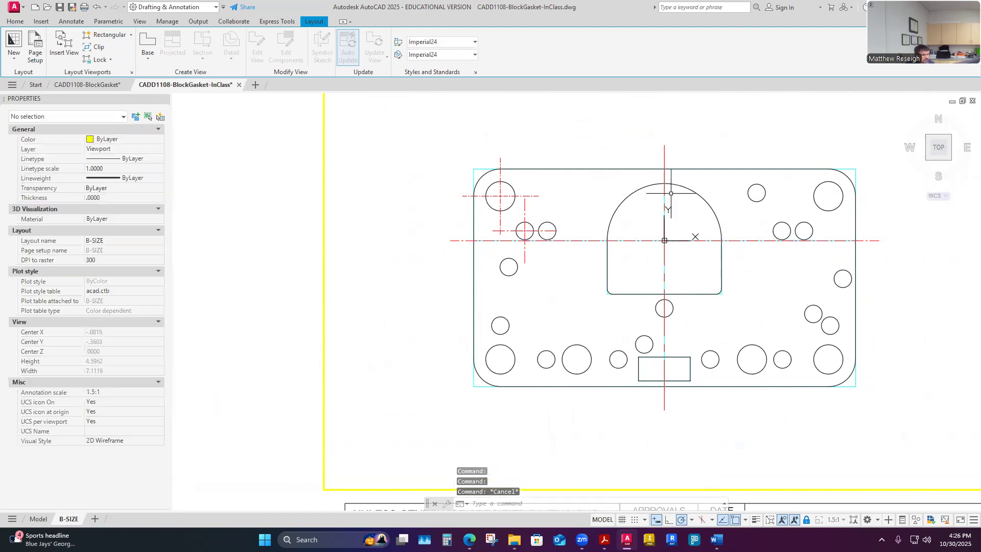
Set the linetype scale of the gasket's vertical centre line to 0.25.
click(664, 177)
click(133, 168)
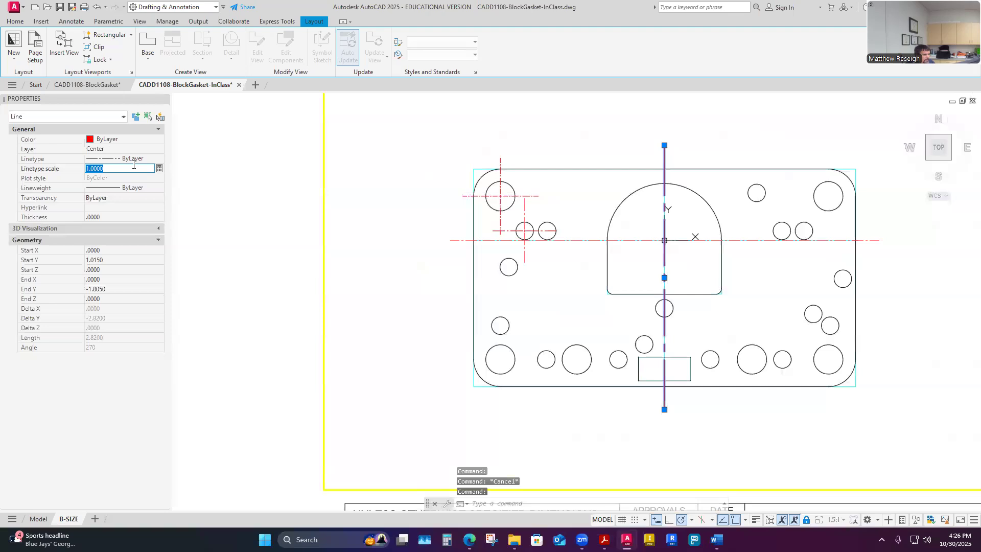
click(442, 332)
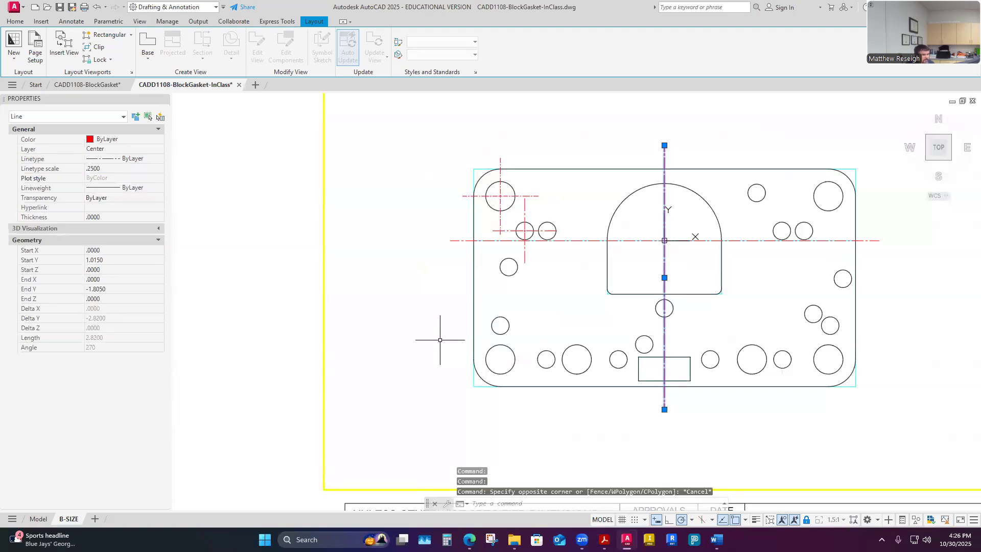
key(Escape)
key(Escape)
key(Escape)
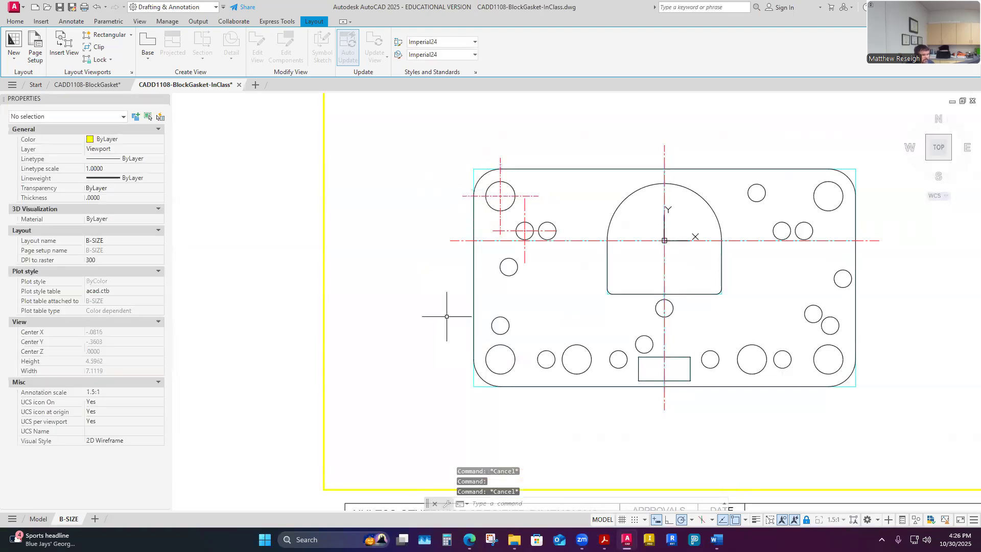
click(513, 230)
key(Escape)
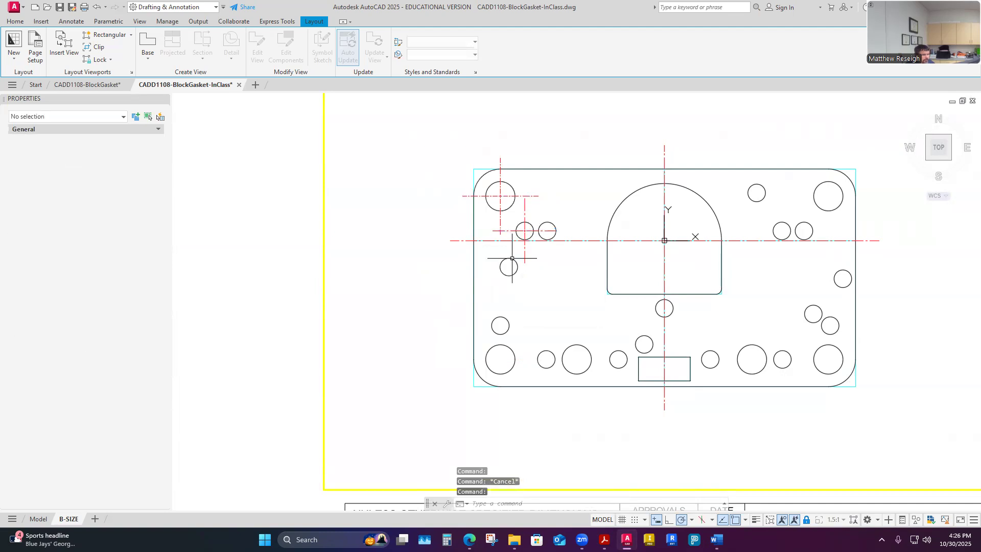
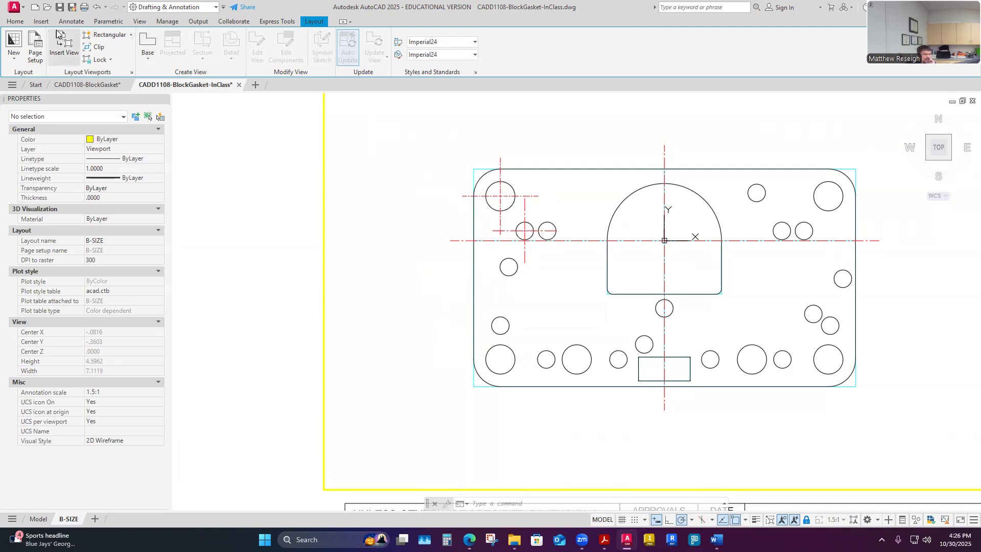
Copy the upper-left large hole's center mark, based at its centre, onto the lower-left corner hole's centre.
click(15, 22)
click(131, 48)
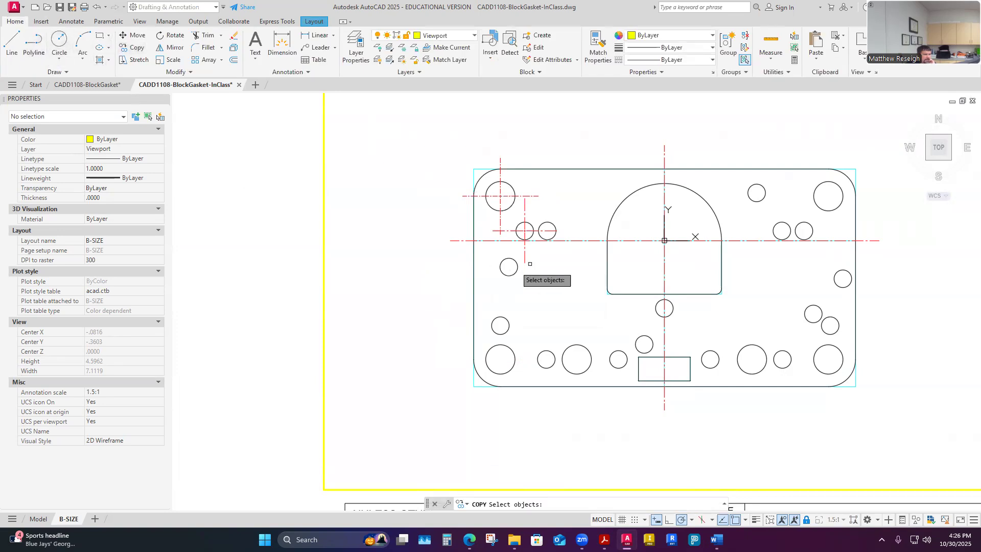
click(501, 176)
key(Return)
scroll(521, 179, up, 4)
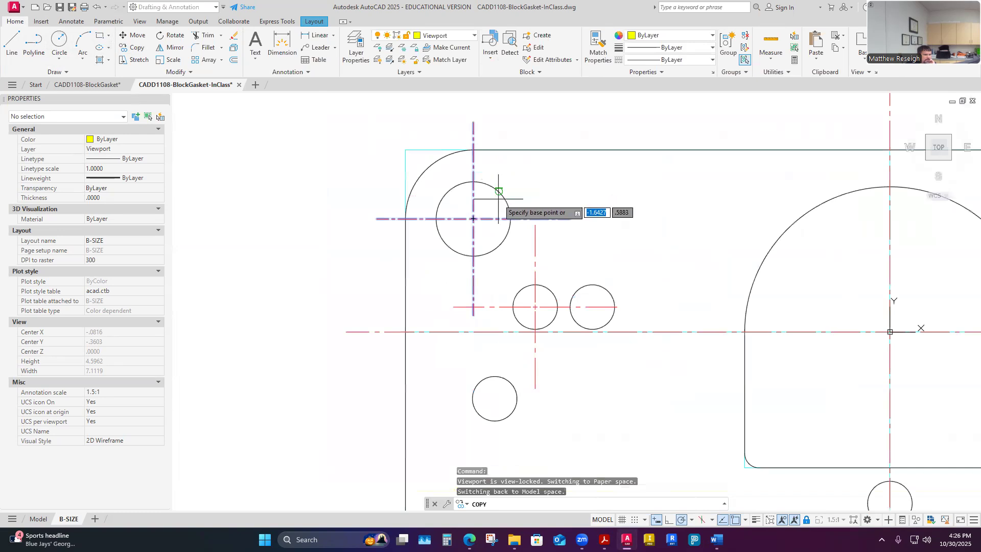
scroll(474, 219, up, 4)
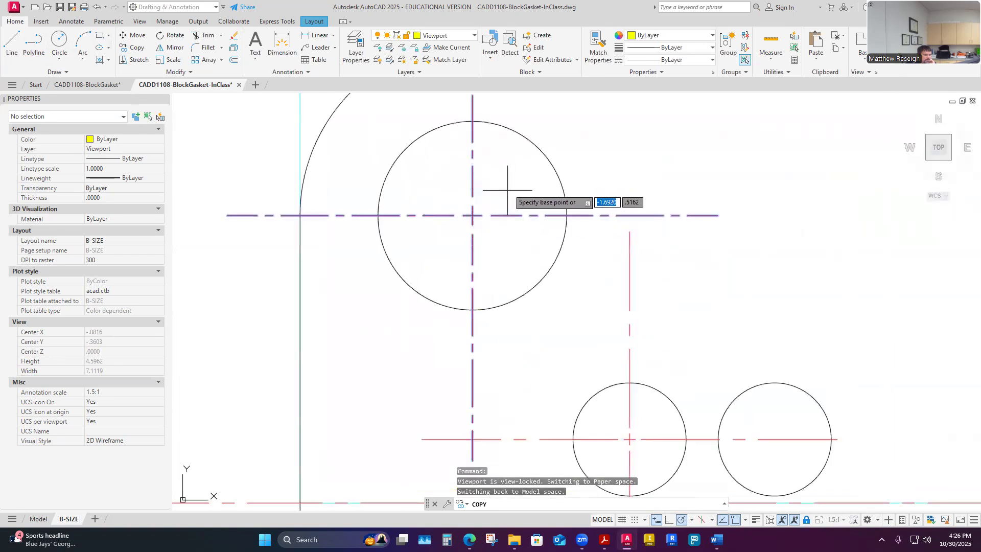
click(473, 215)
scroll(474, 214, down, 6)
scroll(480, 209, down, 2)
scroll(511, 378, up, 2)
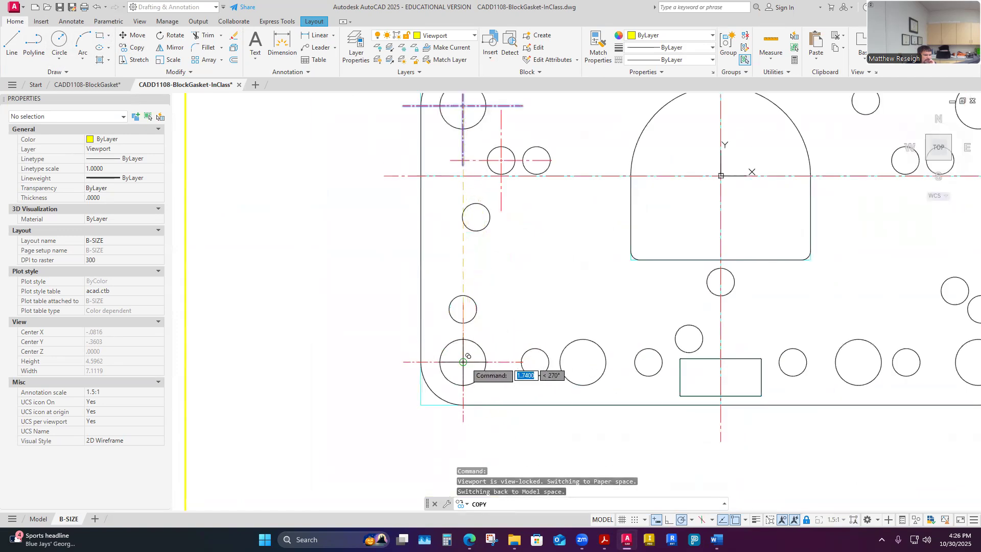
click(463, 362)
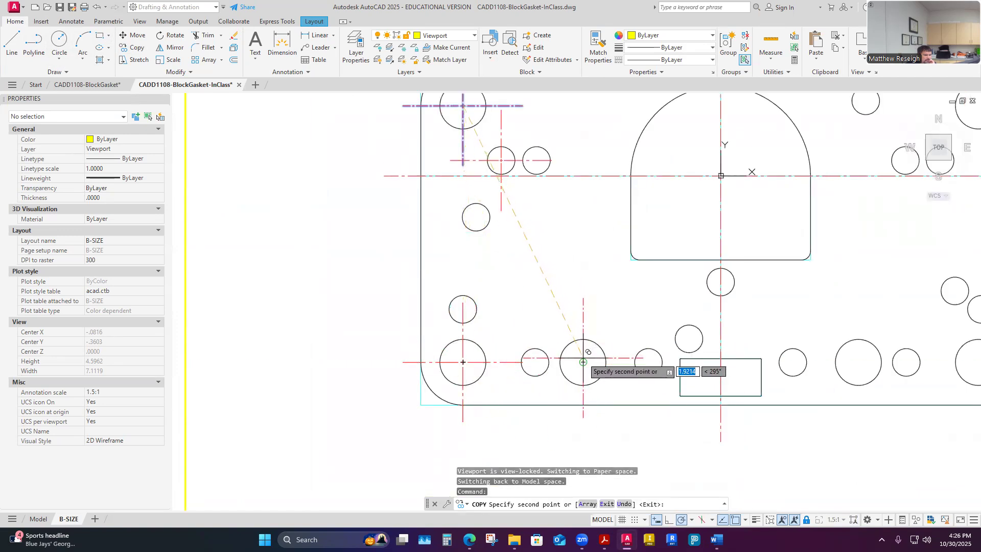
Place further copies of the large center mark on the two inner large bottom holes and both right corner holes, then end the copy.
scroll(556, 296, down, 5)
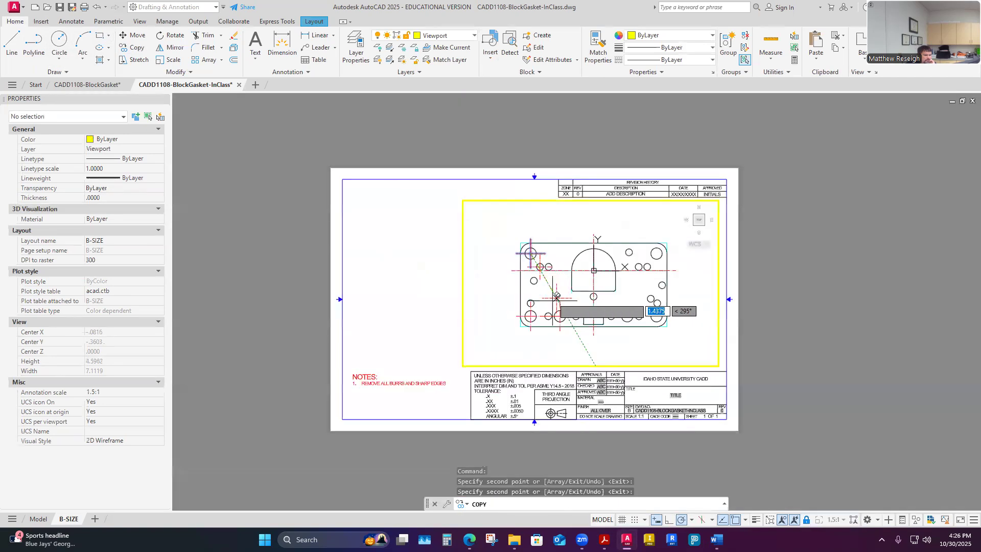
scroll(624, 317, up, 4)
click(641, 329)
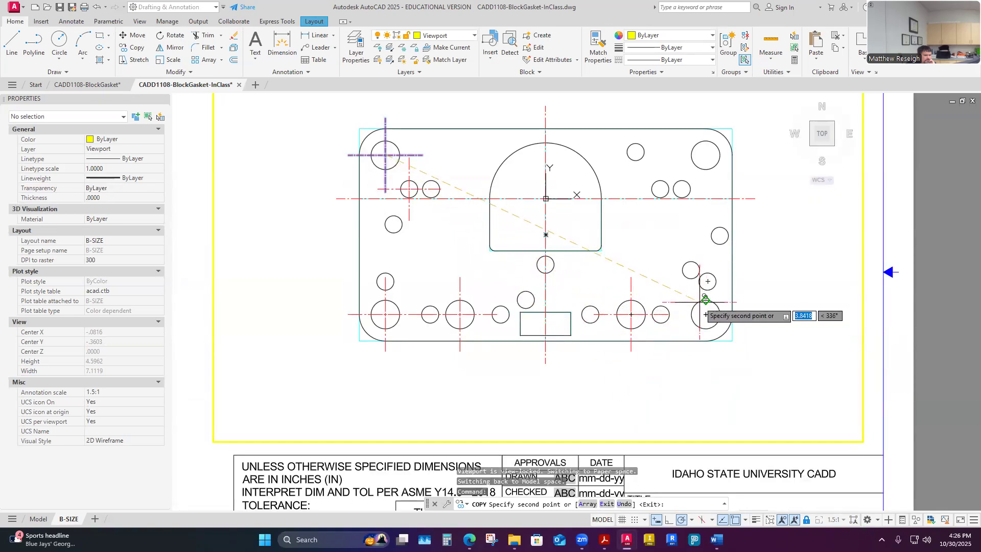
click(705, 314)
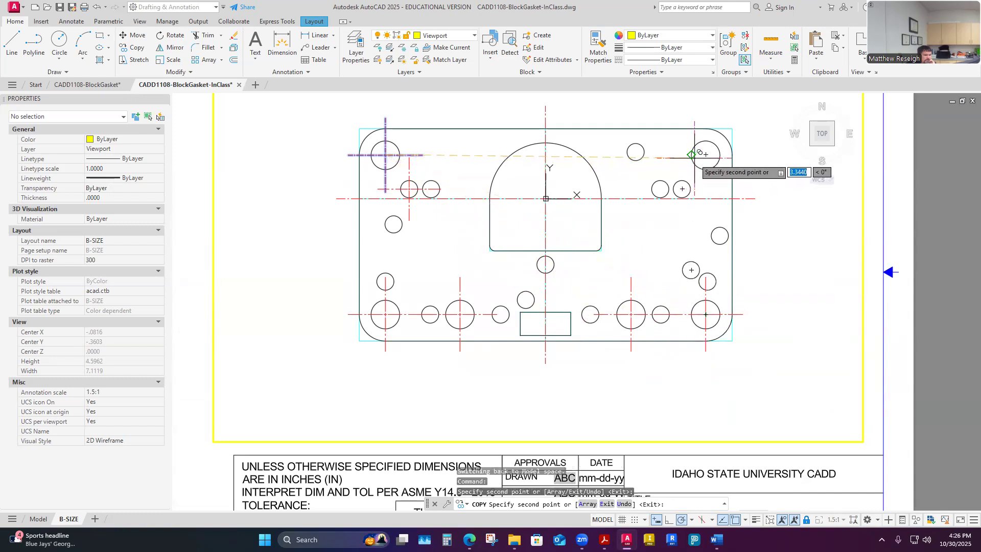
click(706, 154)
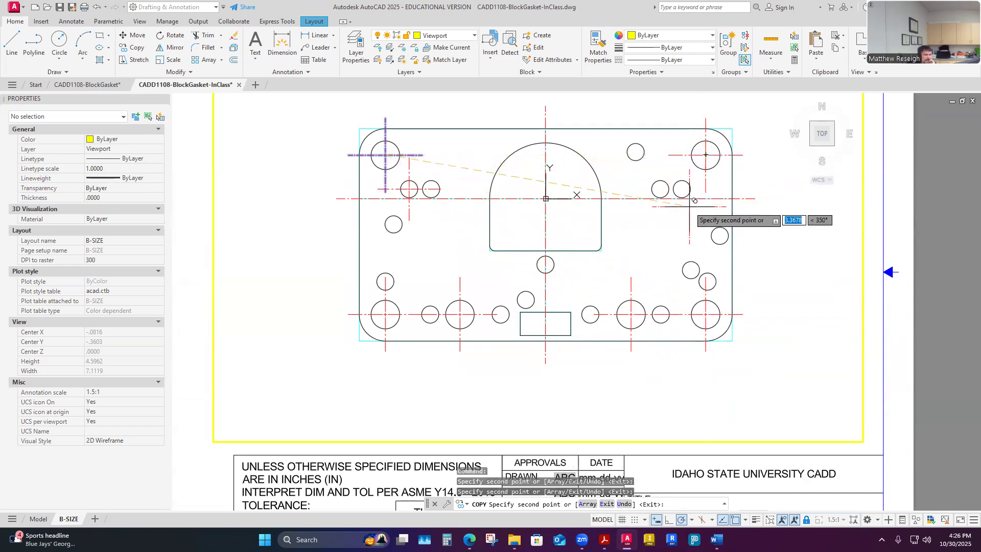
key(Escape)
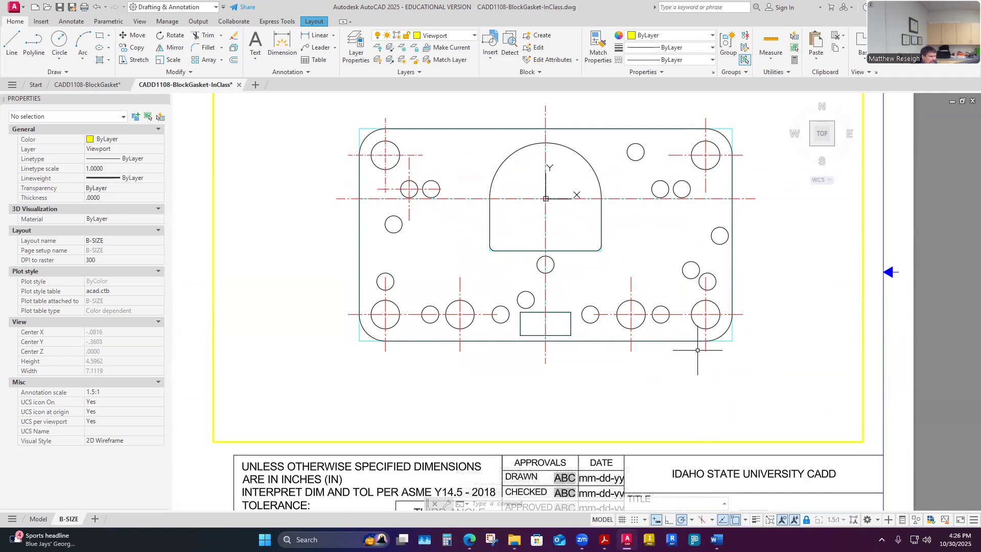
Copy the small hole's center mark near the upper-left corner, based at its centre, onto the adjacent small hole and the one below.
click(130, 48)
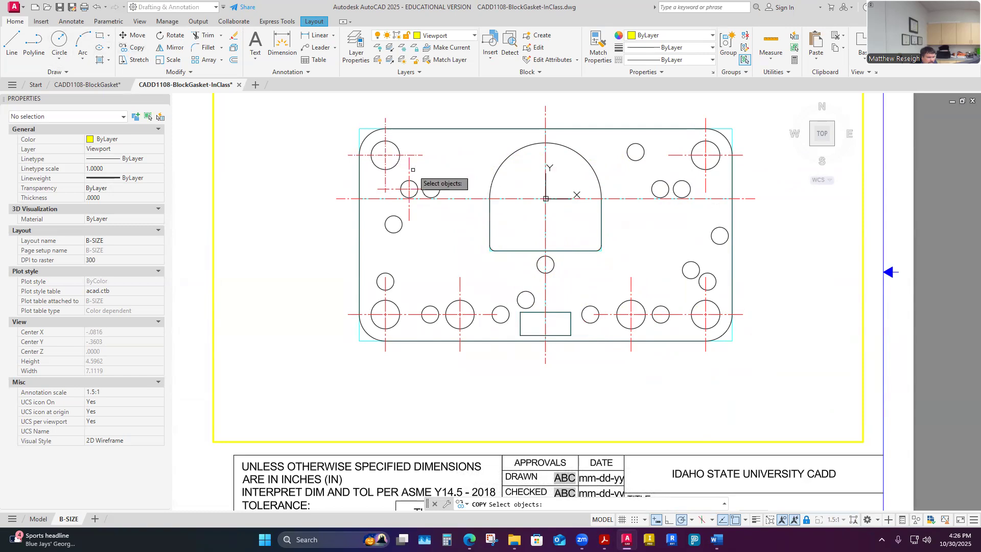
click(409, 184)
key(Return)
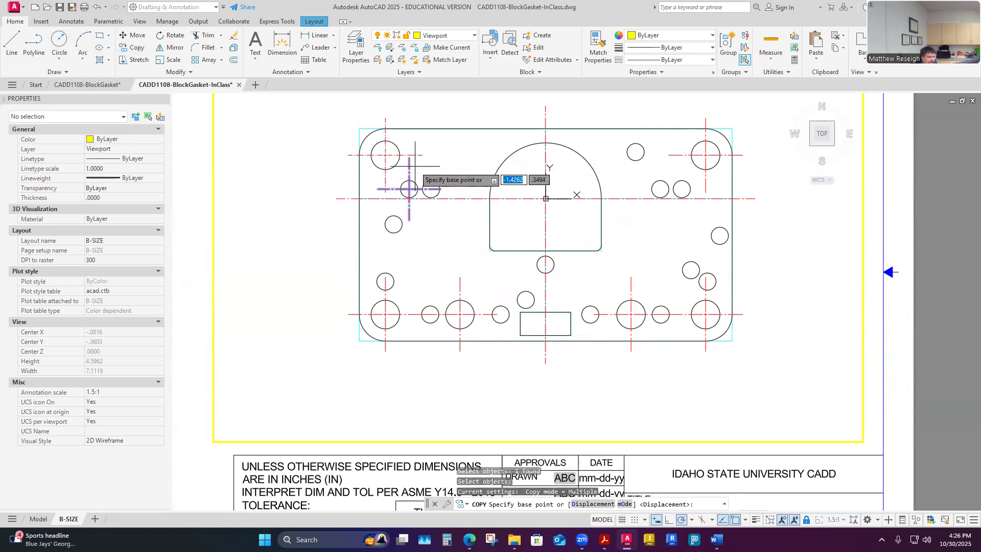
scroll(411, 176, up, 5)
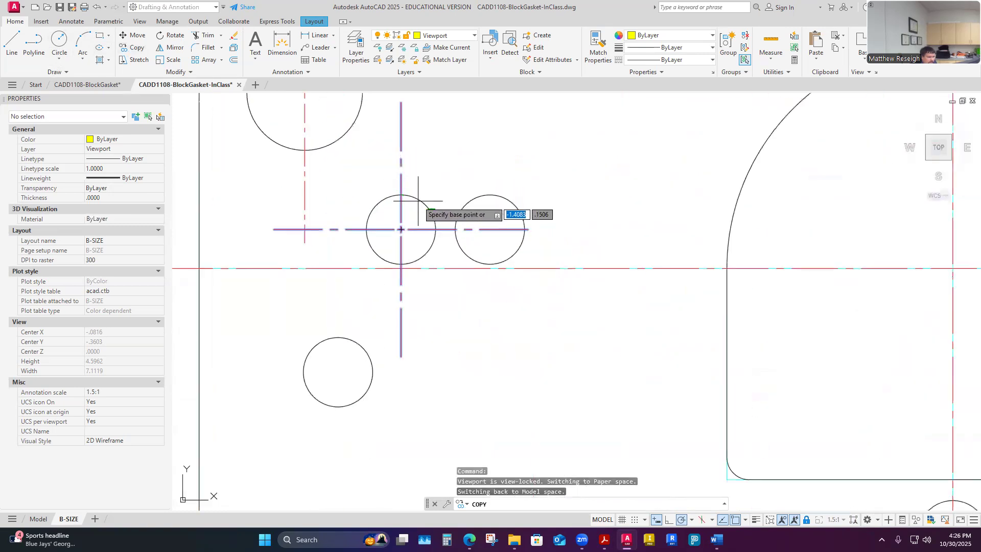
click(401, 229)
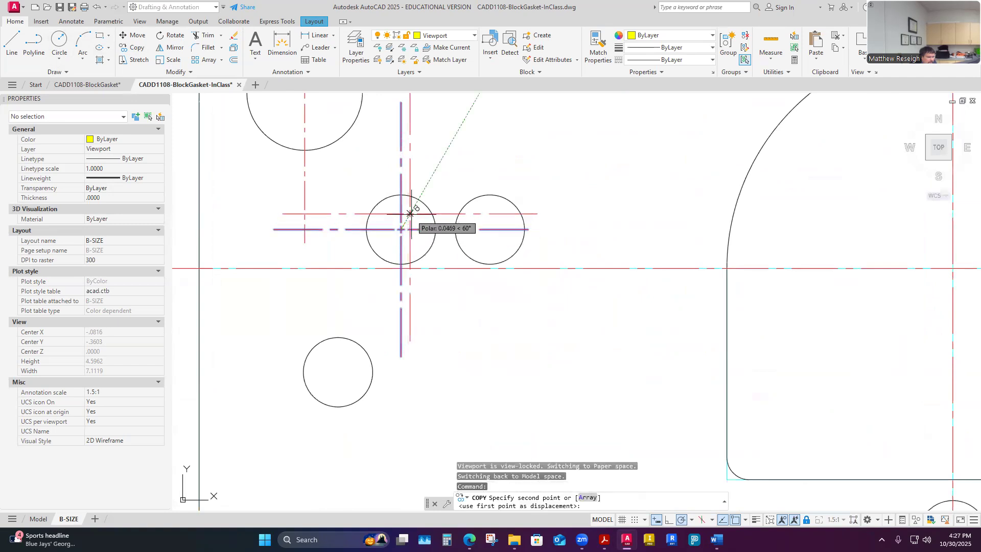
scroll(405, 220, down, 4)
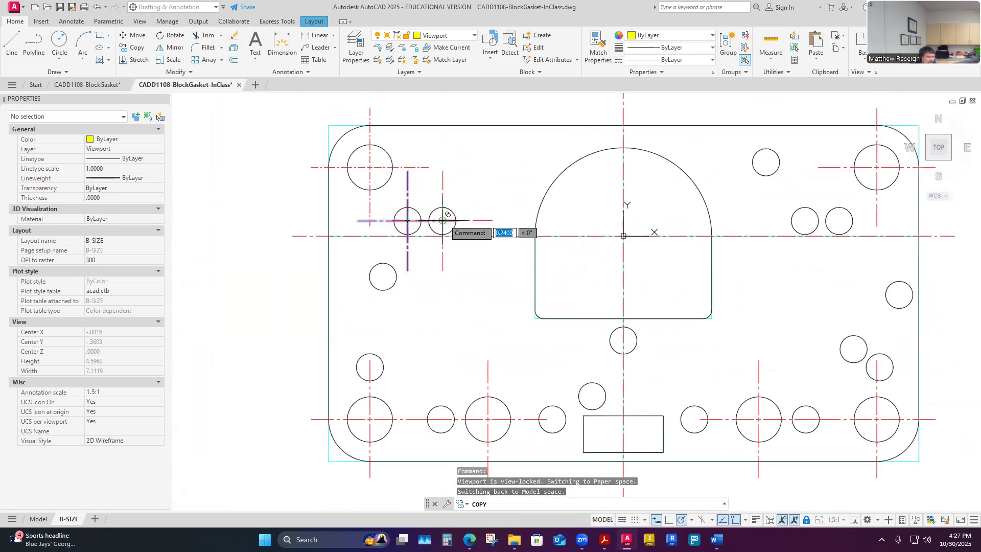
click(442, 221)
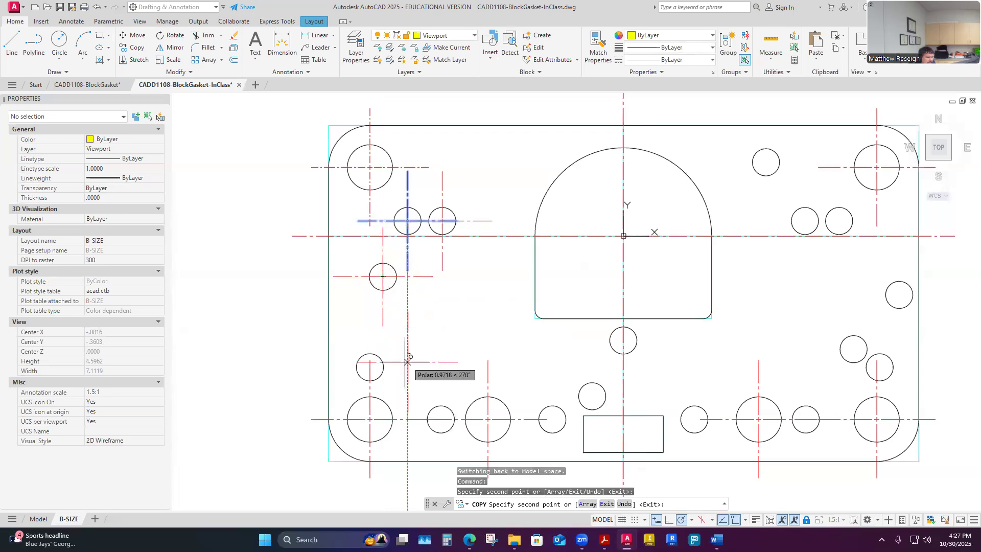
Copy the small center mark onto the lower-left small hole, the two bottom-row small holes left of the rectangle, and the two holes above it.
scroll(414, 245, up, 10)
scroll(453, 219, down, 8)
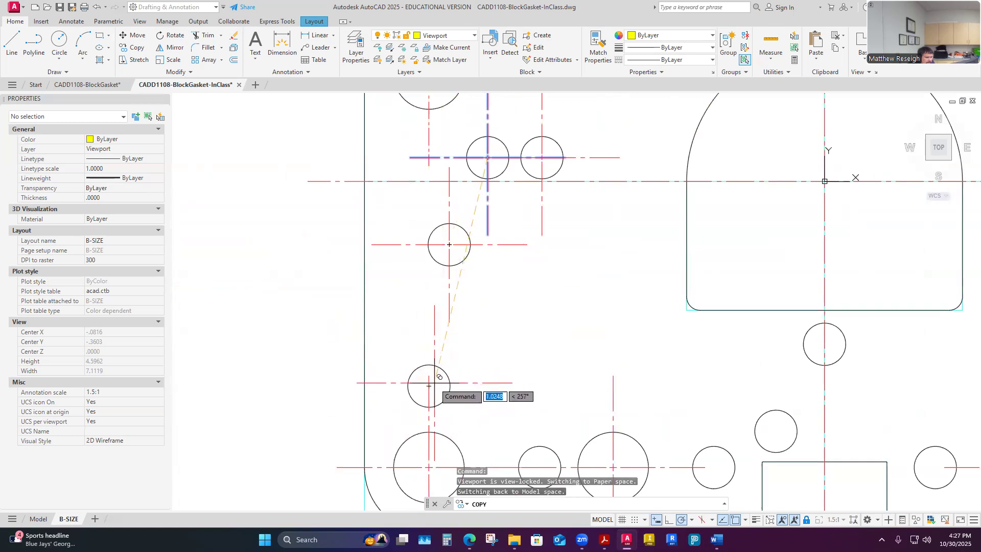
scroll(452, 363, down, 3)
scroll(494, 421, up, 3)
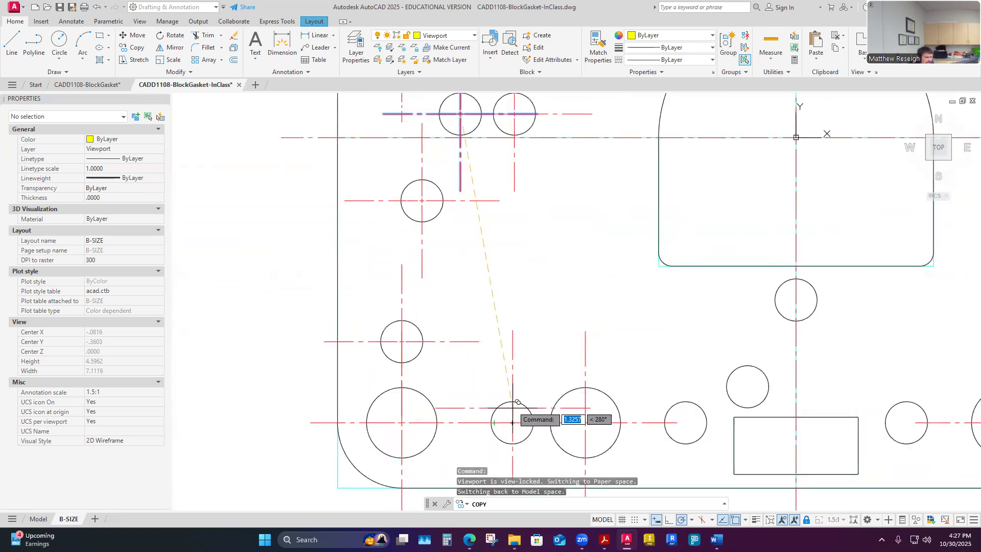
click(512, 422)
click(686, 422)
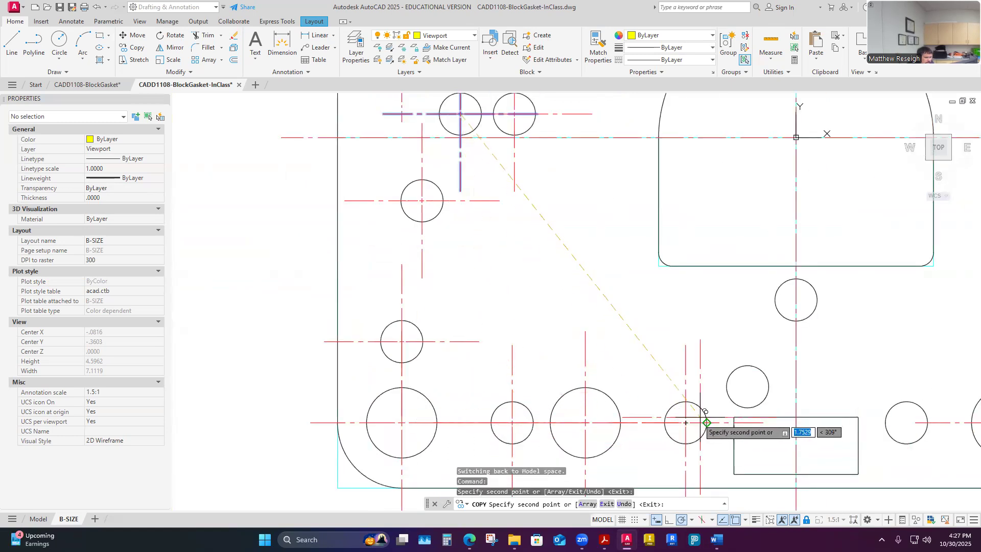
click(747, 387)
click(797, 300)
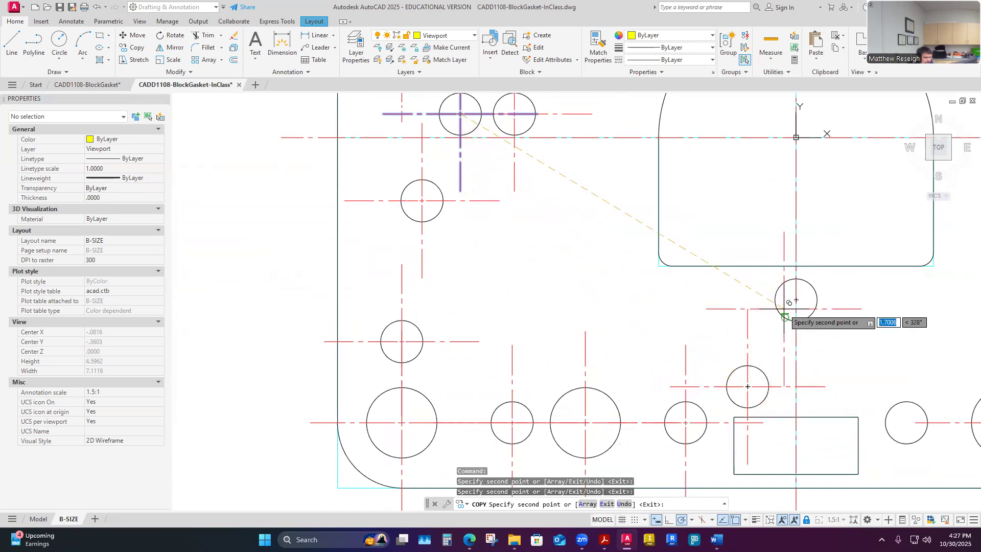
Copy the small center mark onto the upper-right single hole, the upper-right pair of small holes, and the small hole near the right edge.
scroll(664, 327, down, 4)
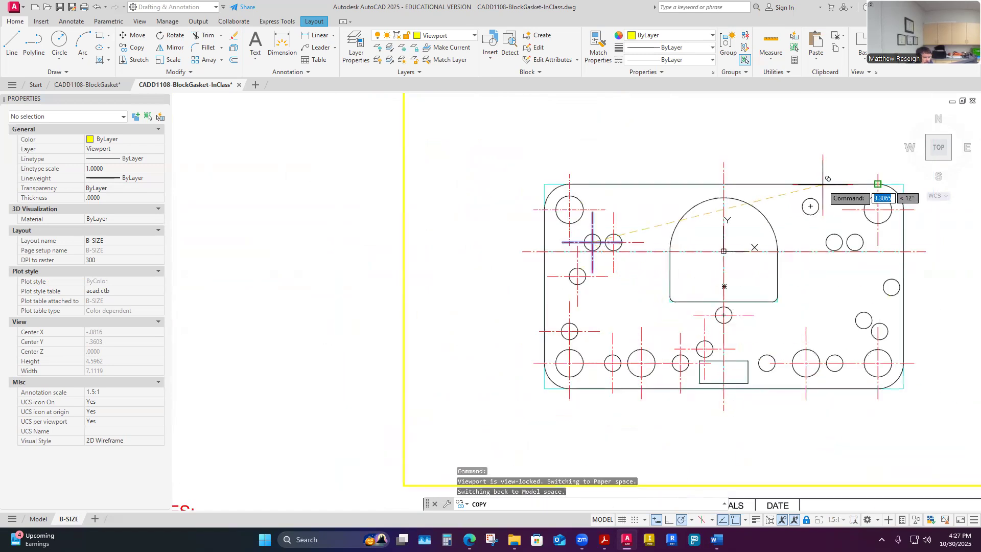
scroll(827, 184, up, 2)
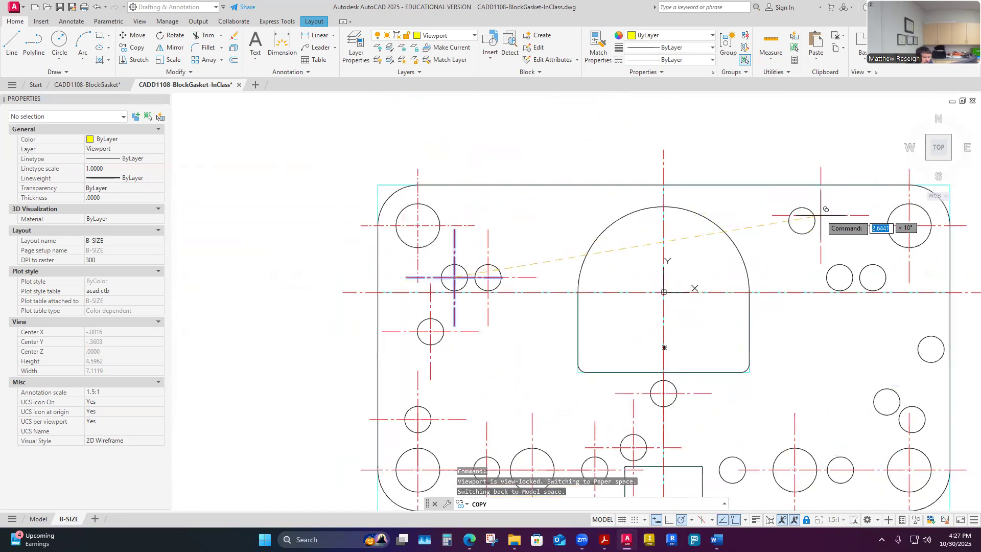
click(839, 277)
click(872, 277)
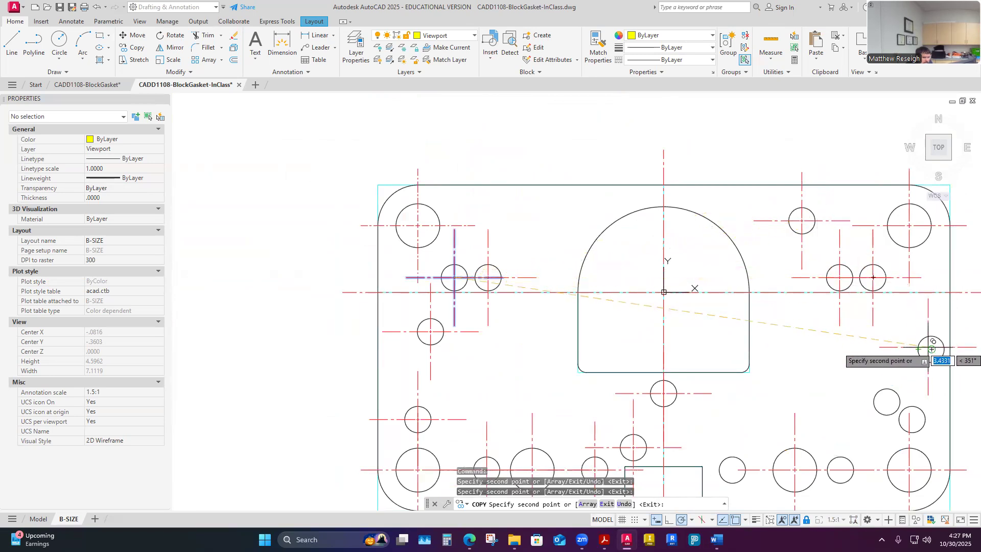
click(931, 347)
Copy the small center mark onto the lower-right pair and the two bottom-row small holes right of the rectangle, then end the copy.
scroll(884, 362, down, 3)
scroll(884, 363, up, 3)
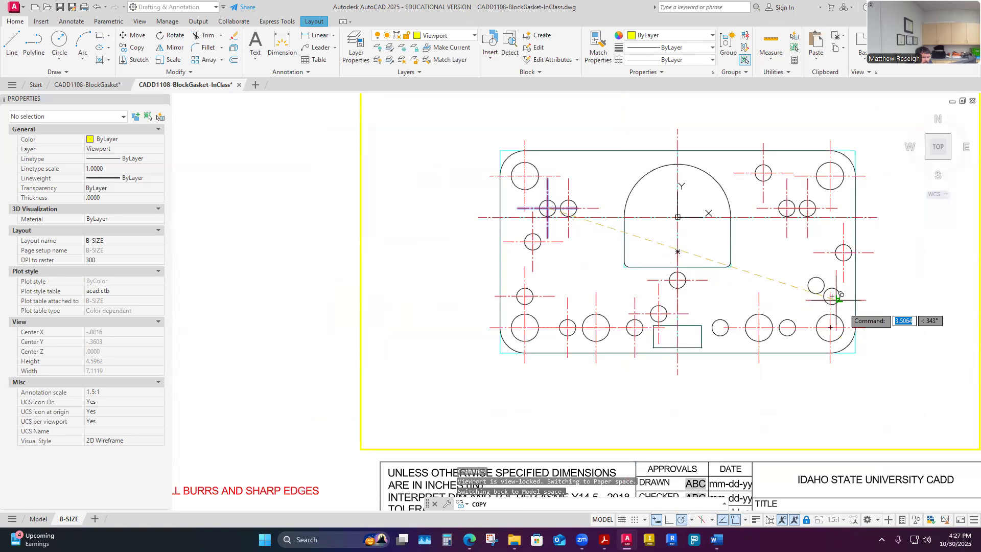
scroll(833, 299, up, 3)
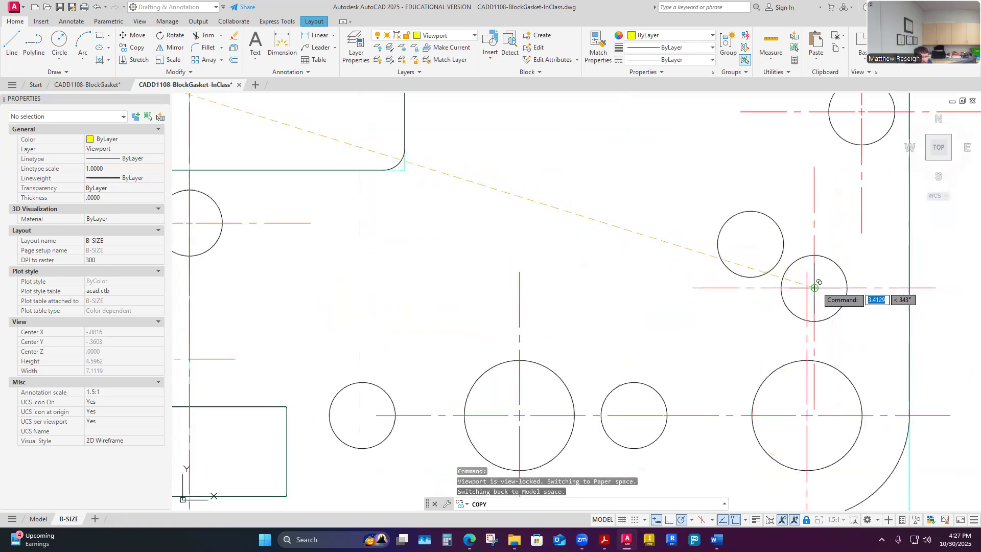
click(814, 287)
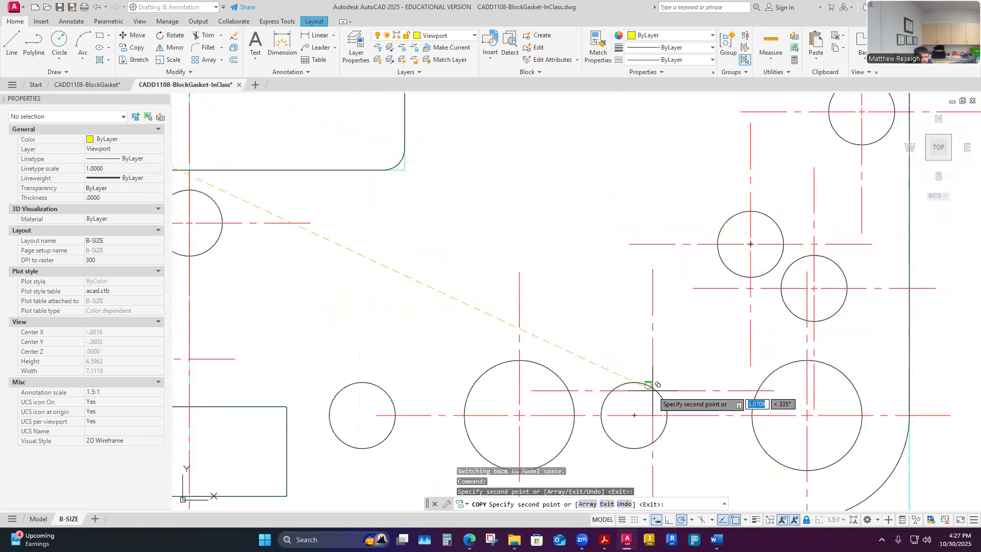
click(634, 415)
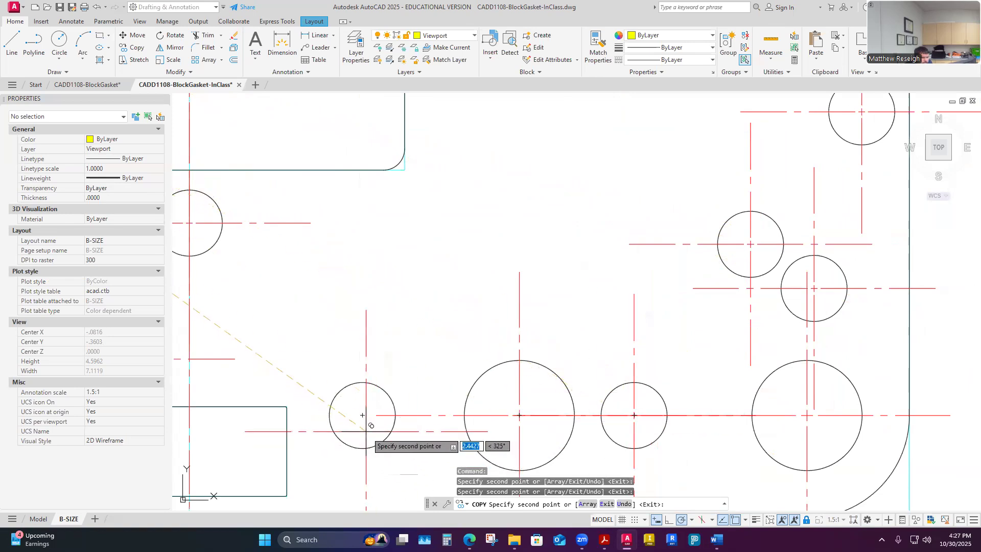
scroll(435, 335, down, 5)
click(417, 355)
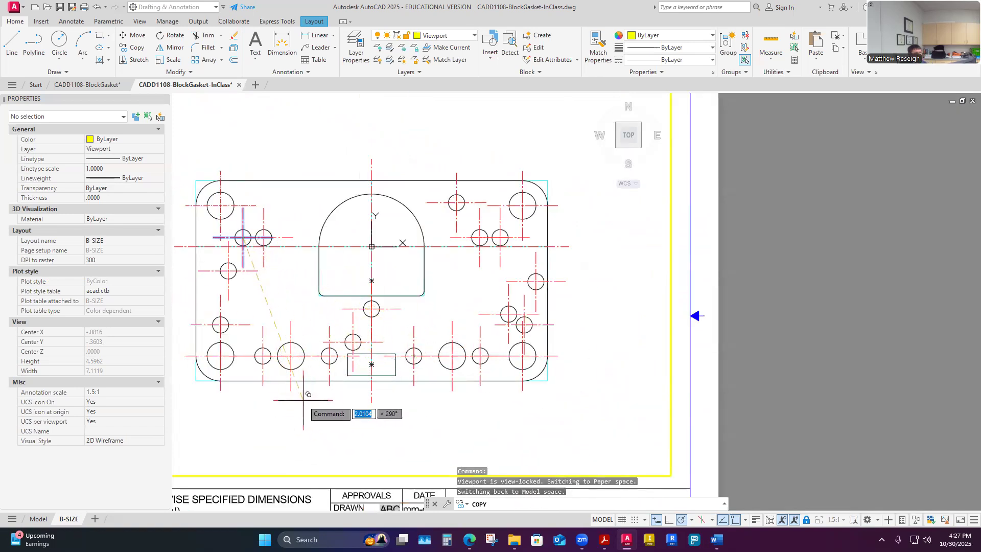
key(Escape)
scroll(389, 276, down, 4)
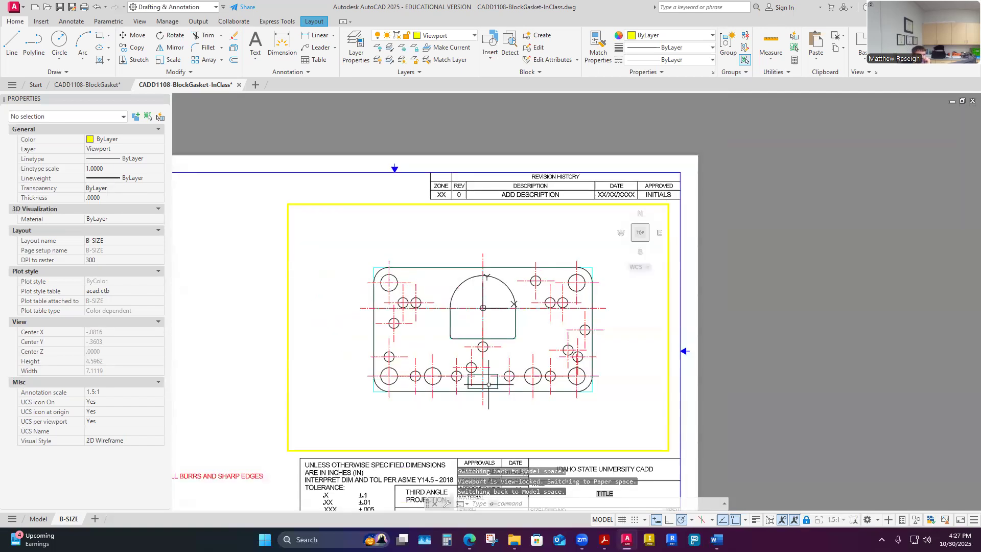
scroll(488, 384, up, 2)
scroll(366, 380, up, 2)
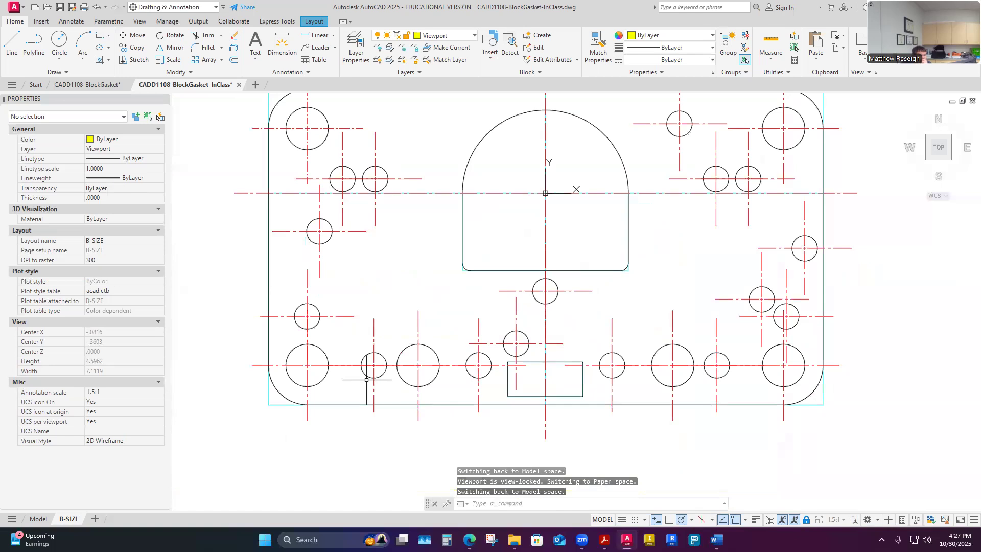
Stretch the facing ends of the center marks on the two small holes beside the rectangle to the gasket's vertical center line.
scroll(571, 389, up, 2)
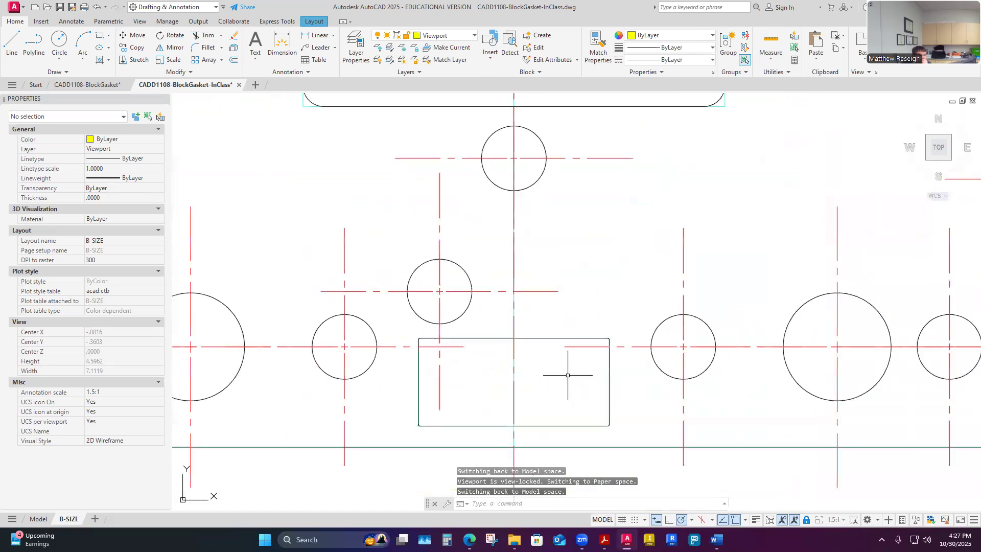
click(466, 349)
click(465, 347)
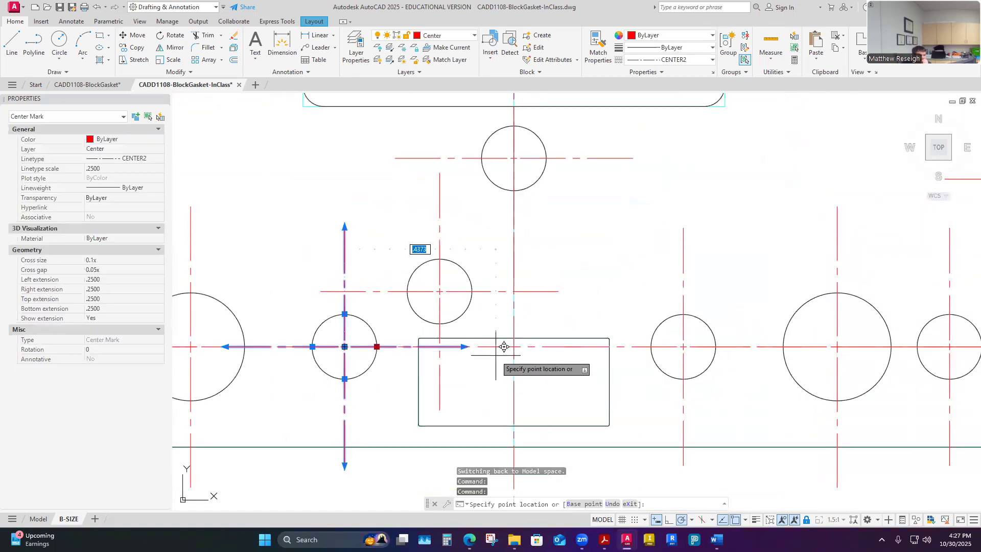
click(635, 348)
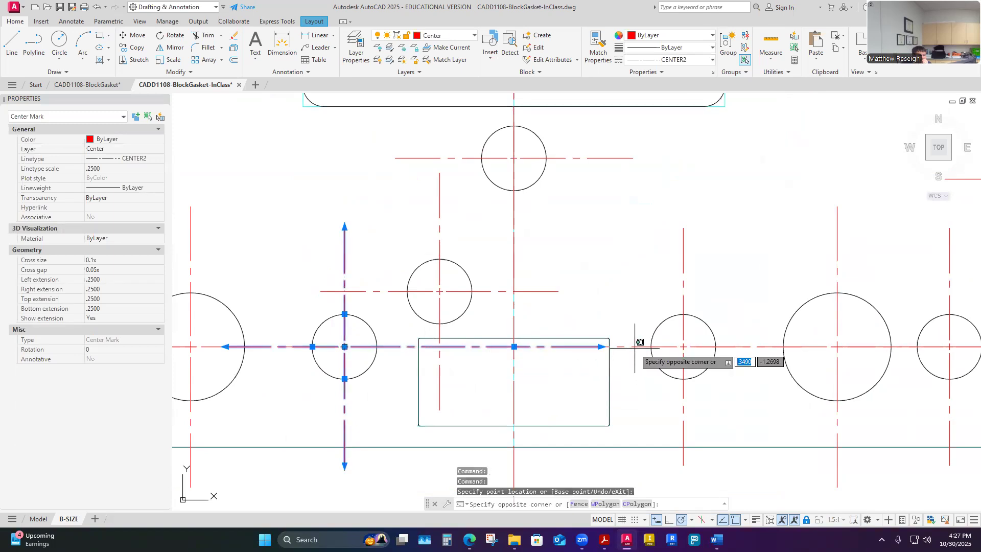
click(631, 347)
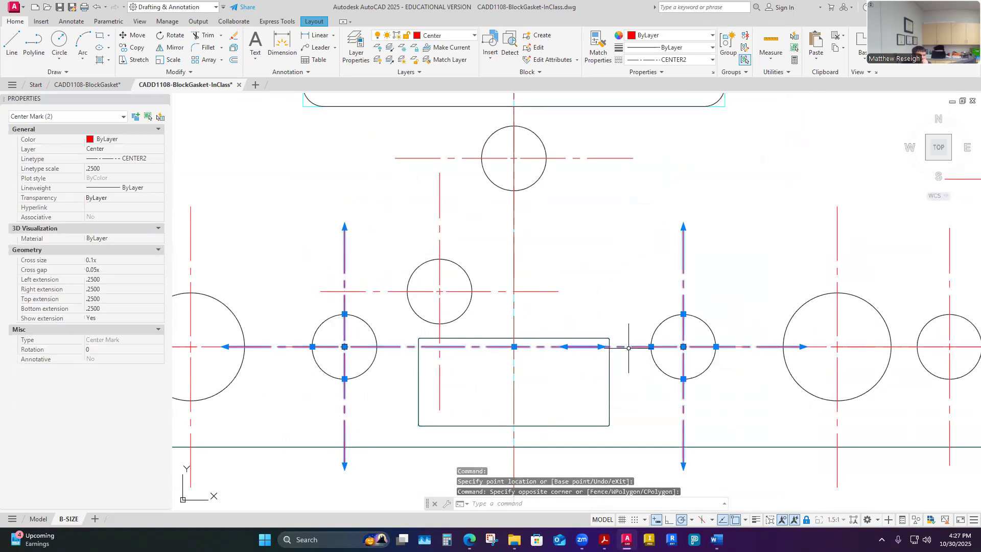
click(650, 347)
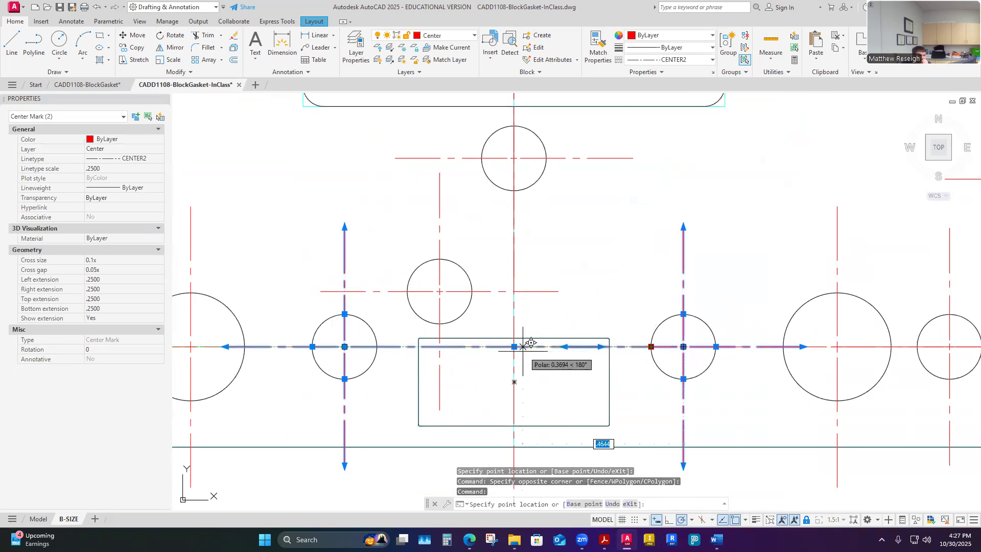
key(Escape)
key(Escape)
scroll(571, 288, down, 3)
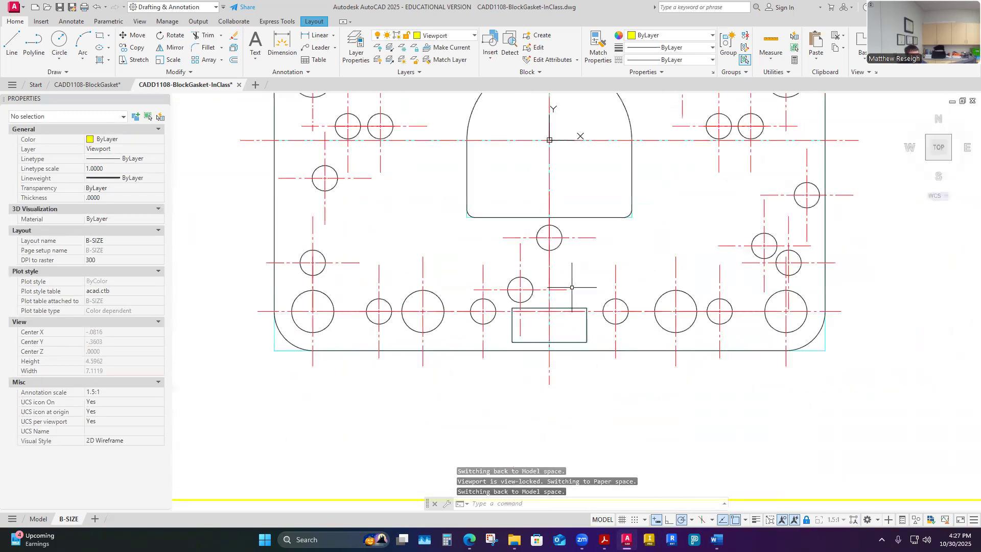
Stretch the lower-left small hole's center mark upward and the upper-left large hole's mark downward so their vertical lines meet.
scroll(803, 287, down, 4)
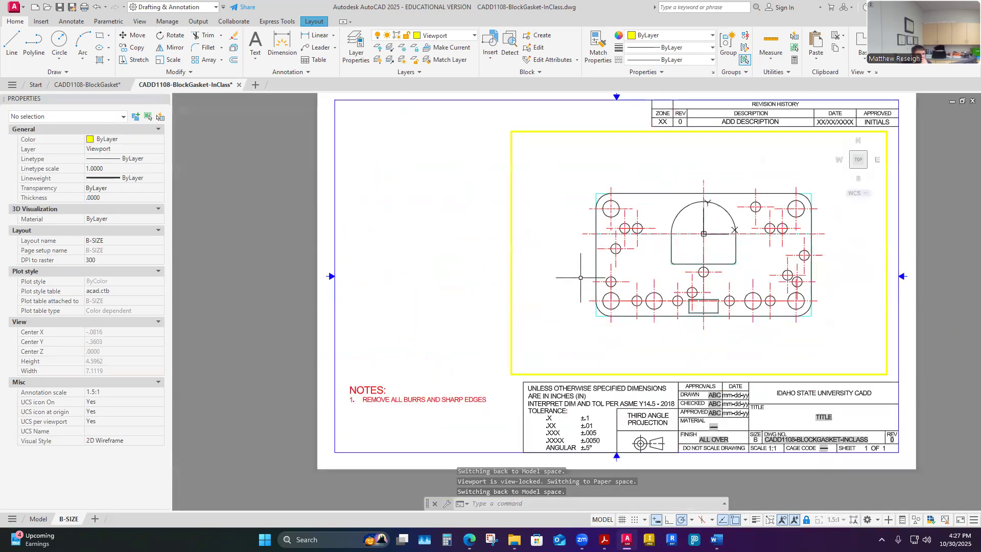
scroll(587, 276, up, 4)
click(627, 292)
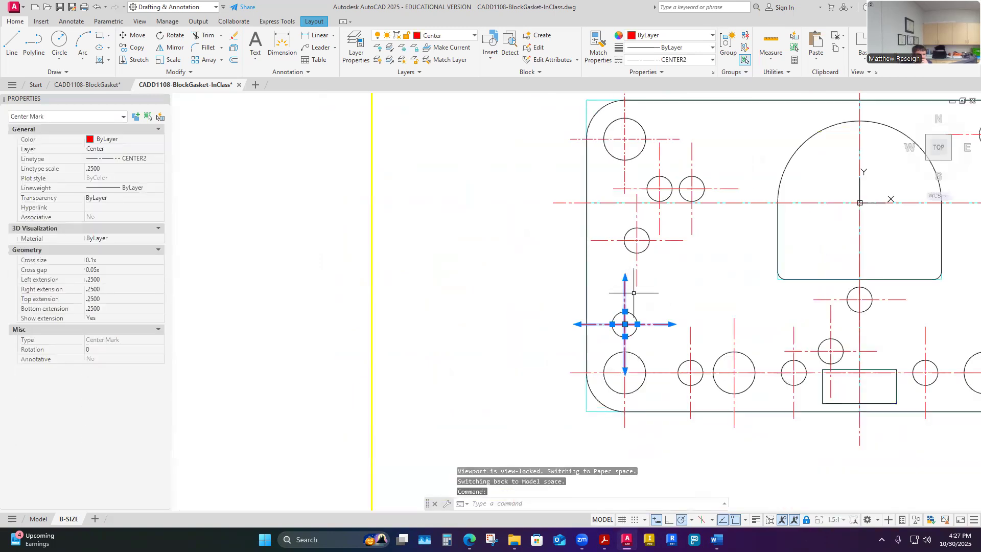
click(626, 311)
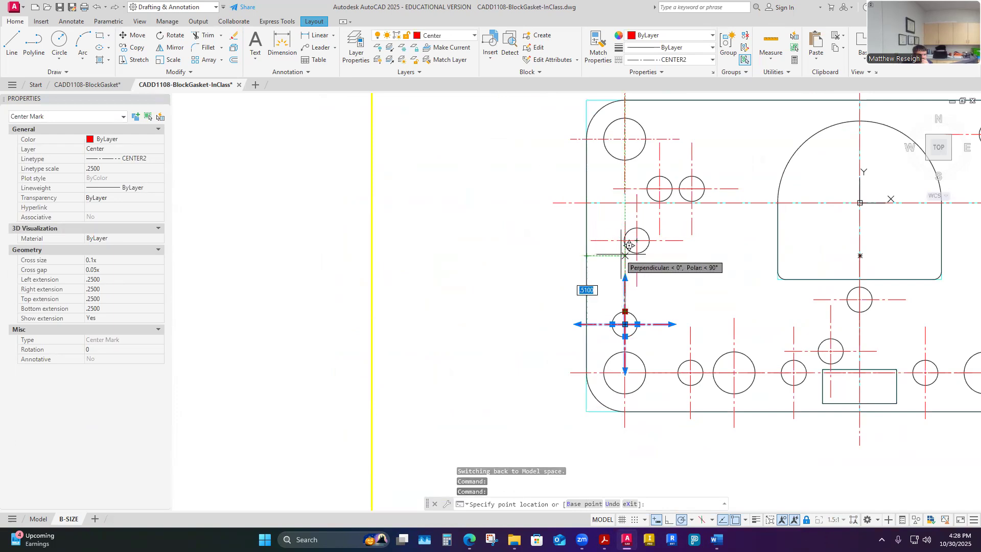
click(633, 248)
click(627, 176)
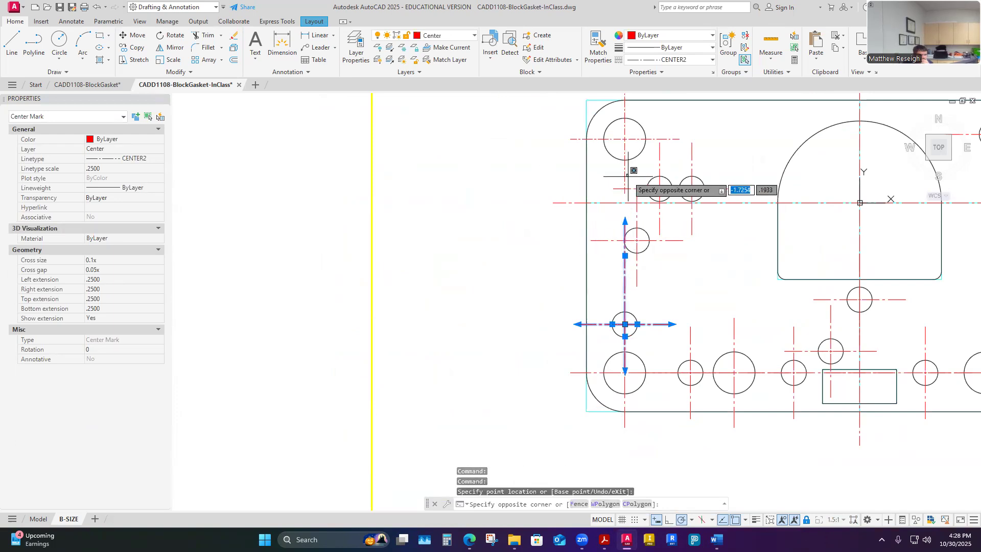
click(629, 184)
click(624, 193)
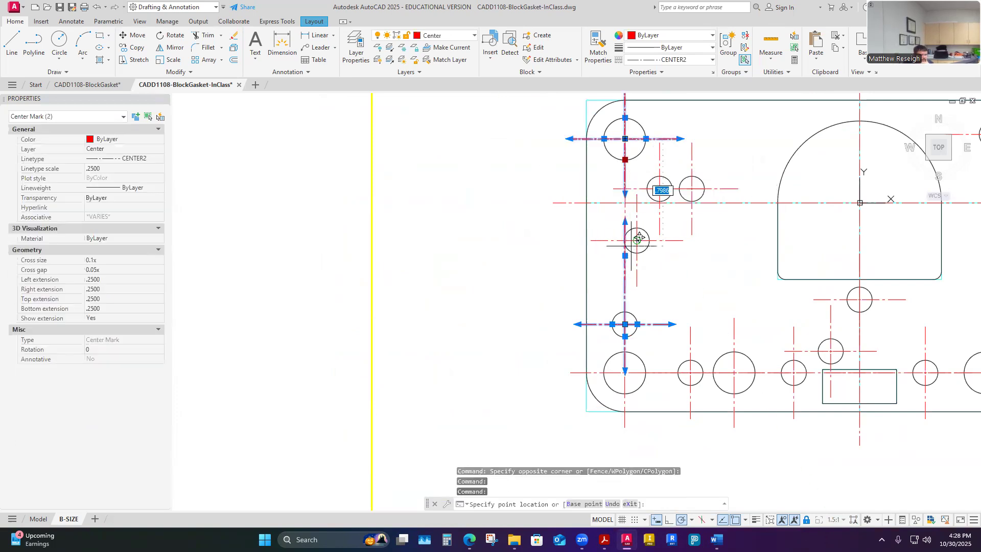
key(Escape)
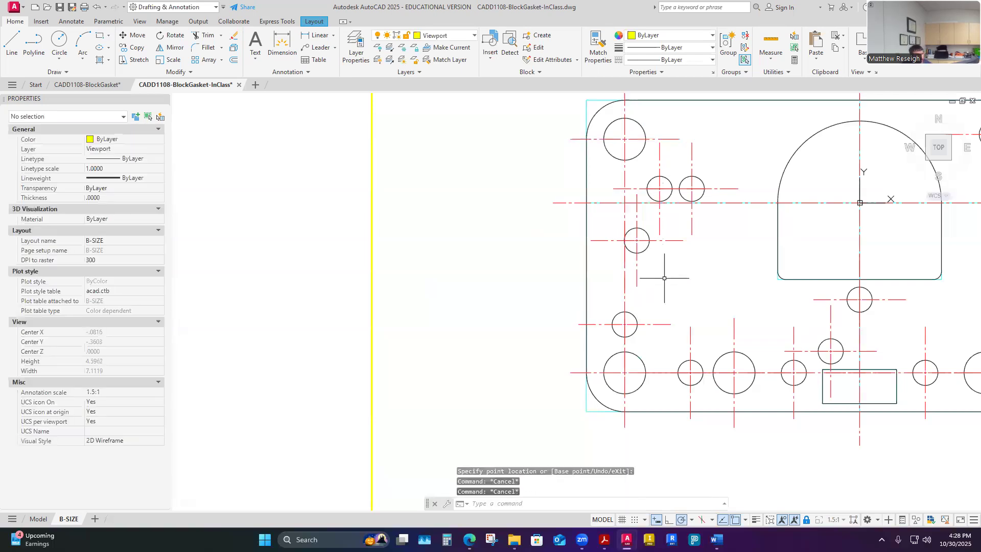
Stretch the upper-right large hole's center mark downward to about the height of the small hole near the right edge.
scroll(578, 251, down, 5)
scroll(584, 265, up, 4)
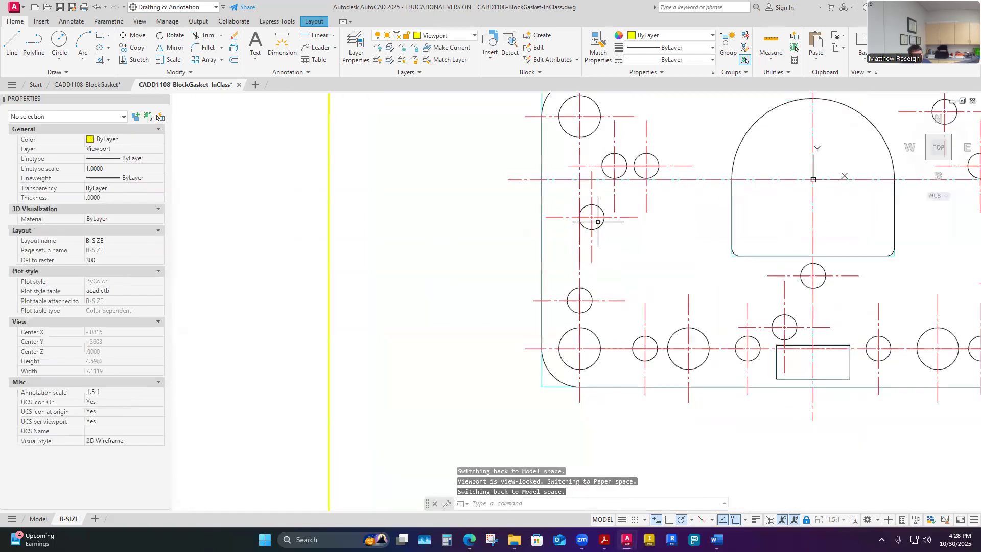
scroll(593, 280, down, 5)
scroll(759, 281, up, 3)
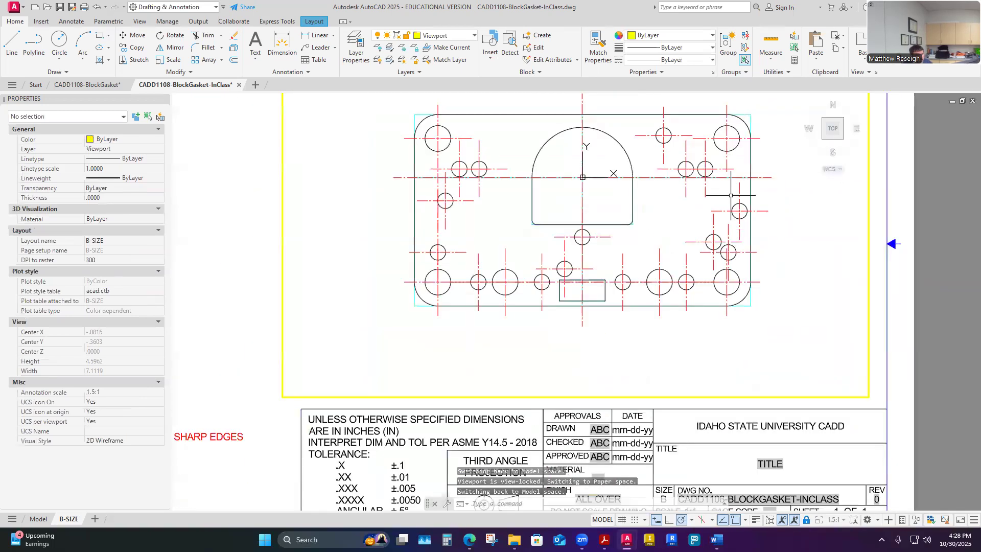
click(726, 154)
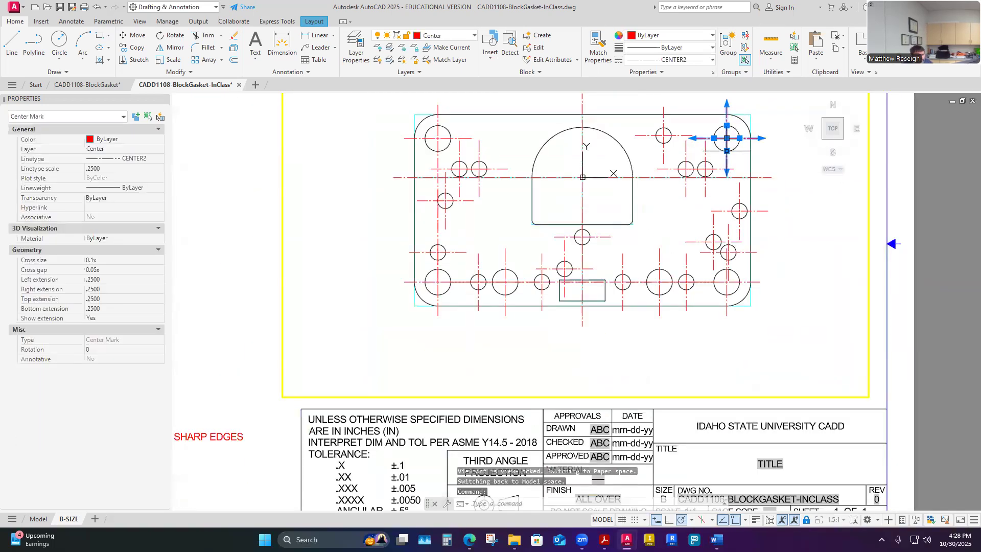
click(726, 150)
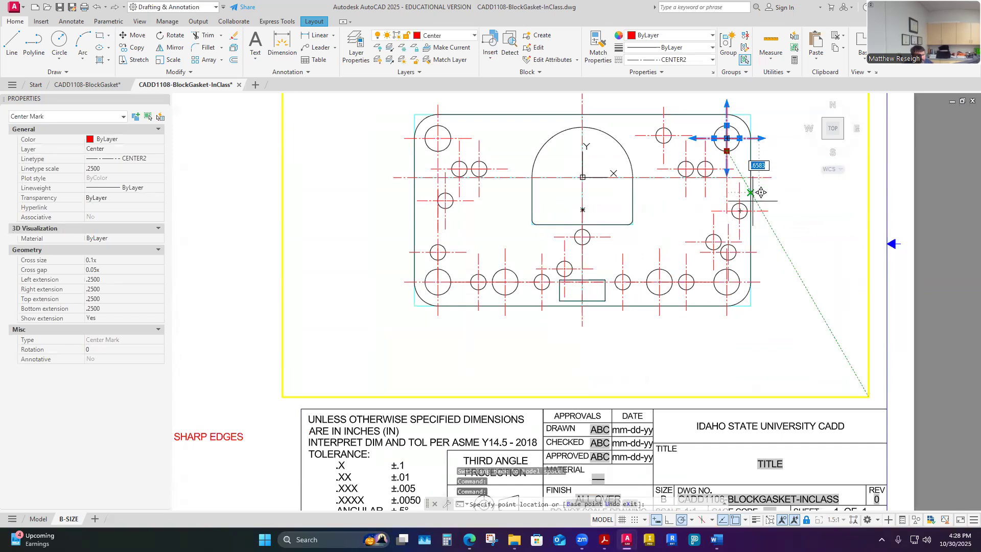
scroll(777, 190, up, 4)
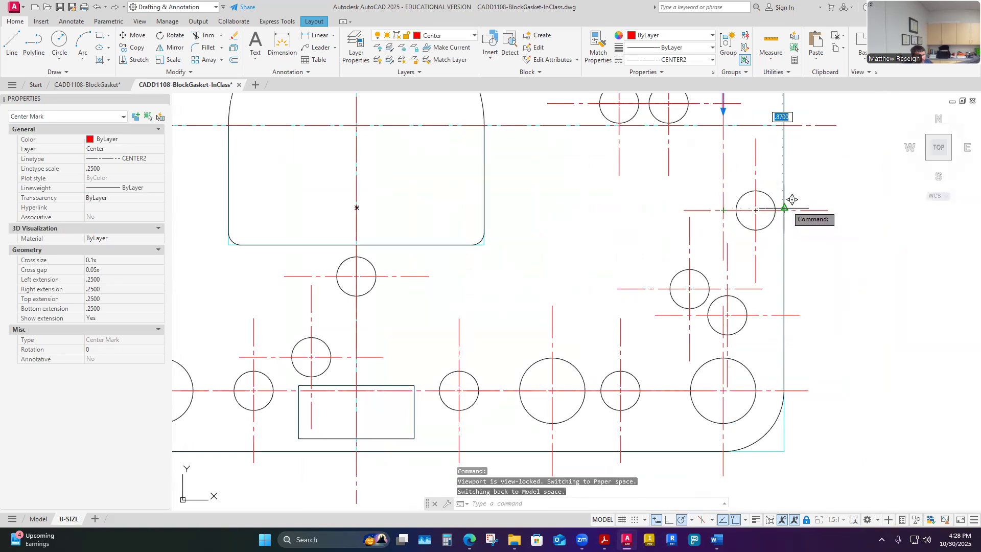
scroll(791, 200, up, 4)
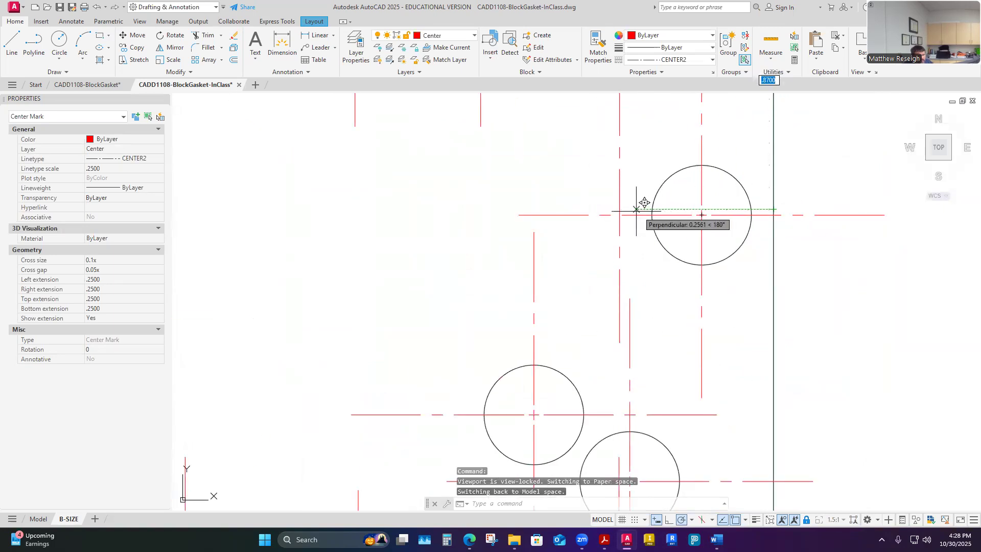
scroll(621, 205, down, 3)
key(Escape)
scroll(615, 347, down, 2)
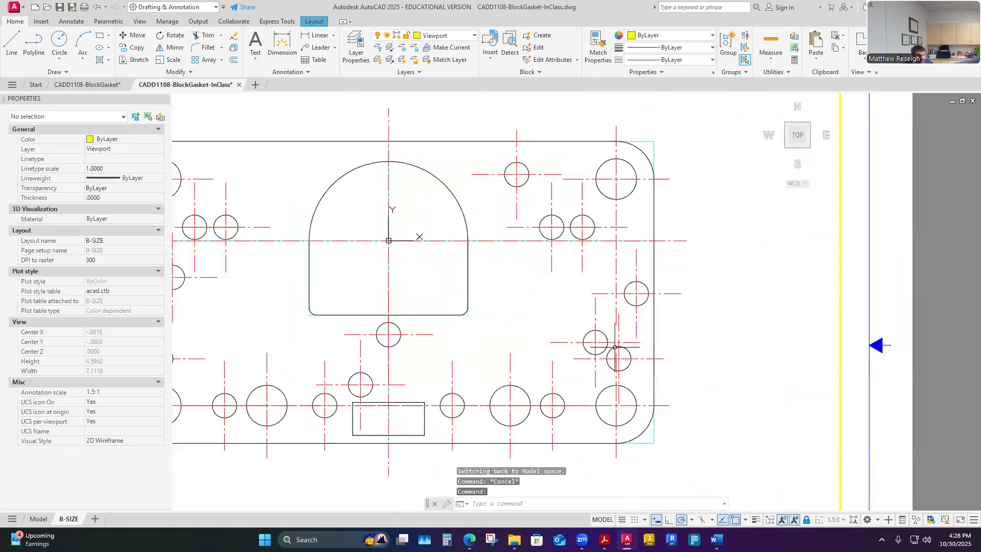
Stretch the lower-right large hole's center mark upward to meet the vertical line from the upper-right large hole.
scroll(615, 347, up, 2)
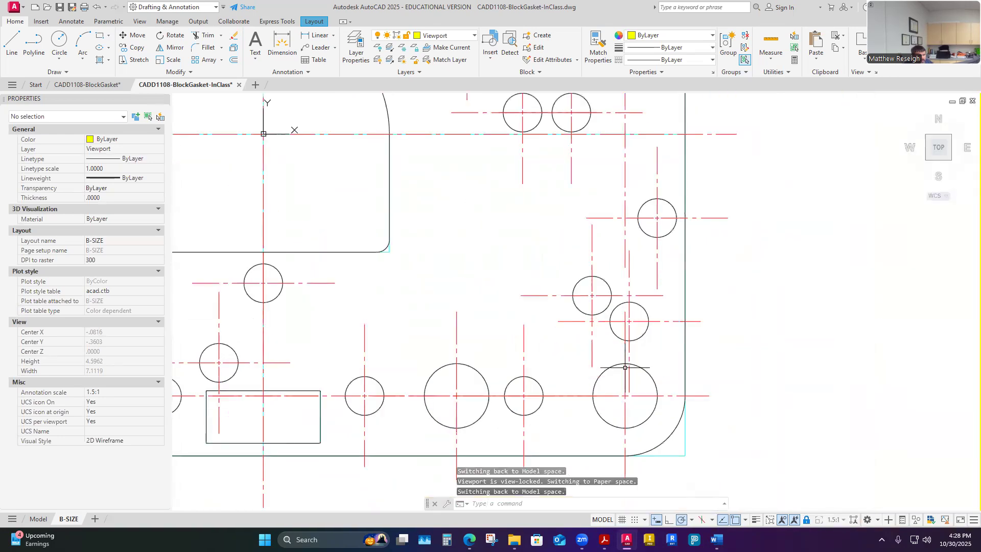
click(625, 367)
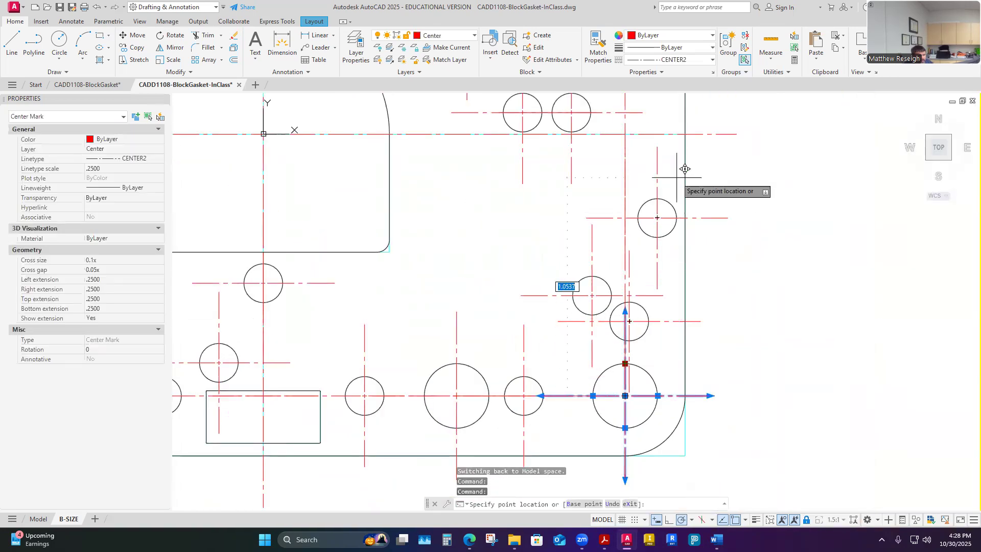
scroll(684, 204, up, 4)
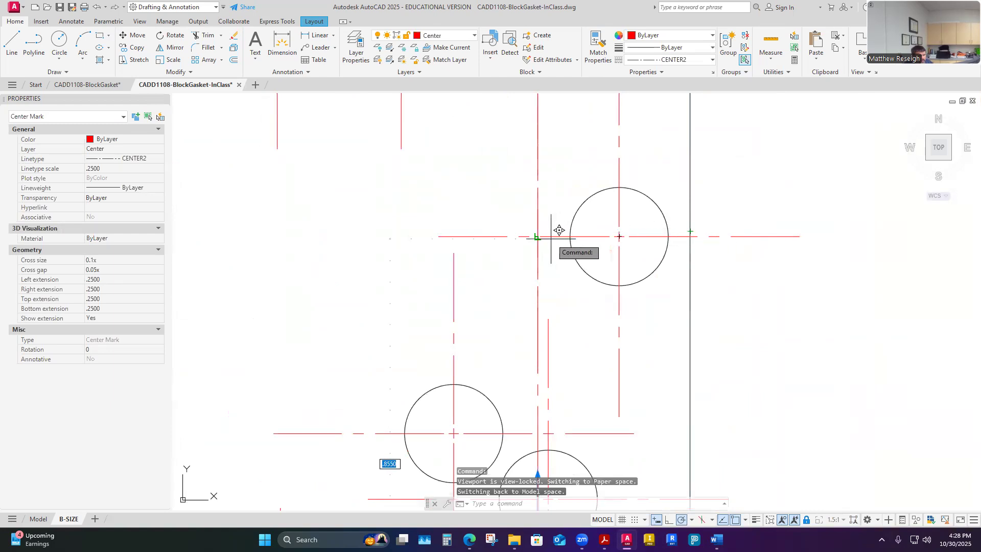
key(Escape)
scroll(592, 228, down, 5)
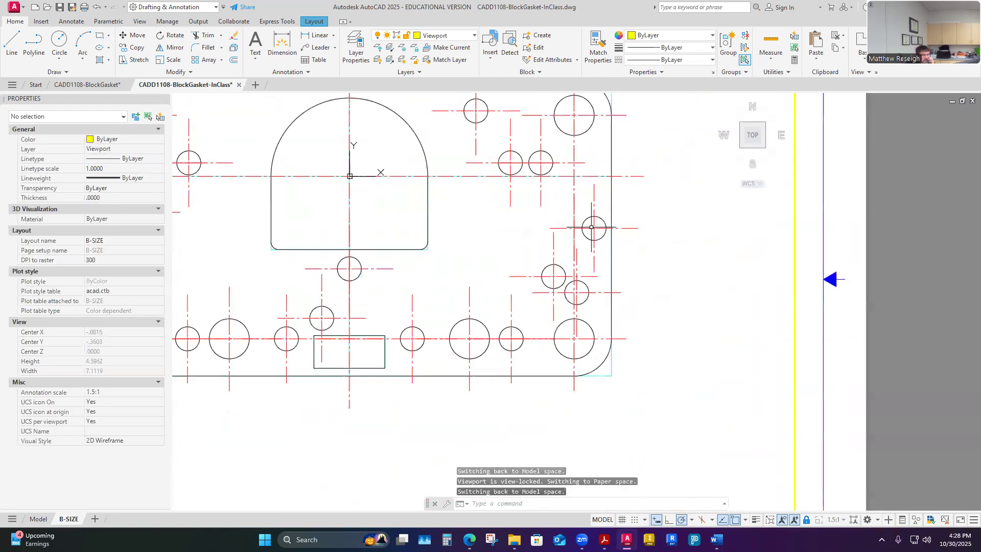
Examine the center marks across the gasket, especially near the right edge and around the small rectangle.
scroll(580, 287, up, 2)
scroll(577, 284, down, 2)
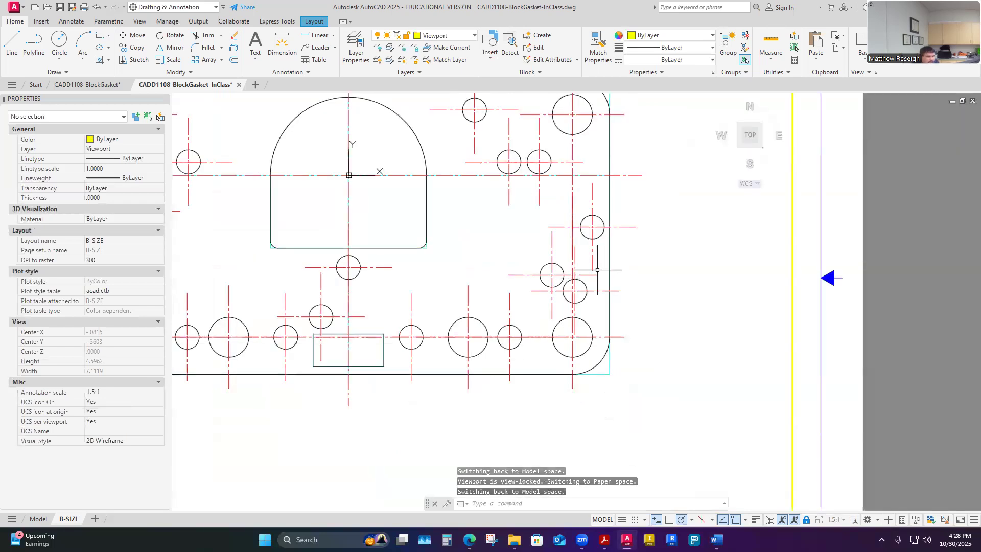
scroll(573, 314, down, 2)
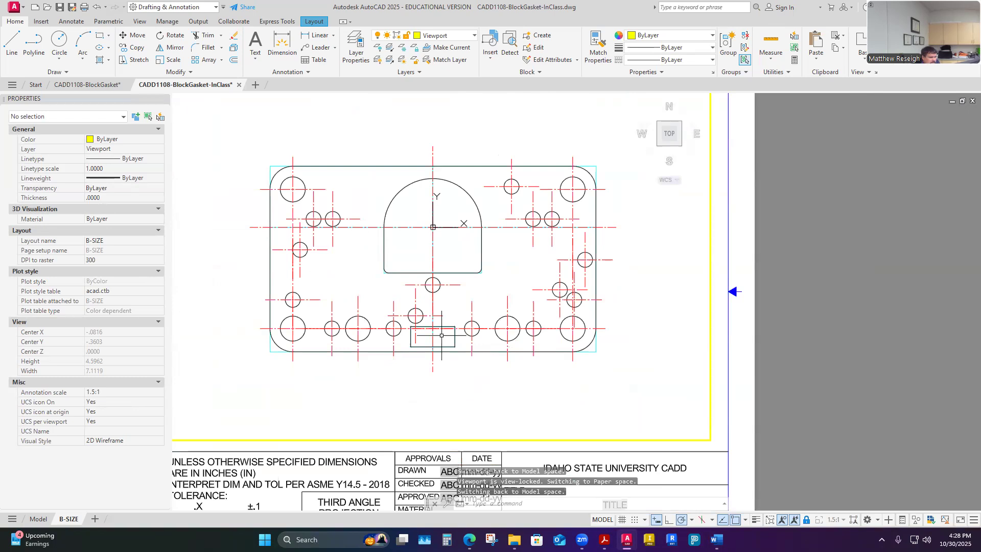
scroll(442, 336, down, 3)
scroll(455, 348, up, 3)
scroll(422, 340, down, 1)
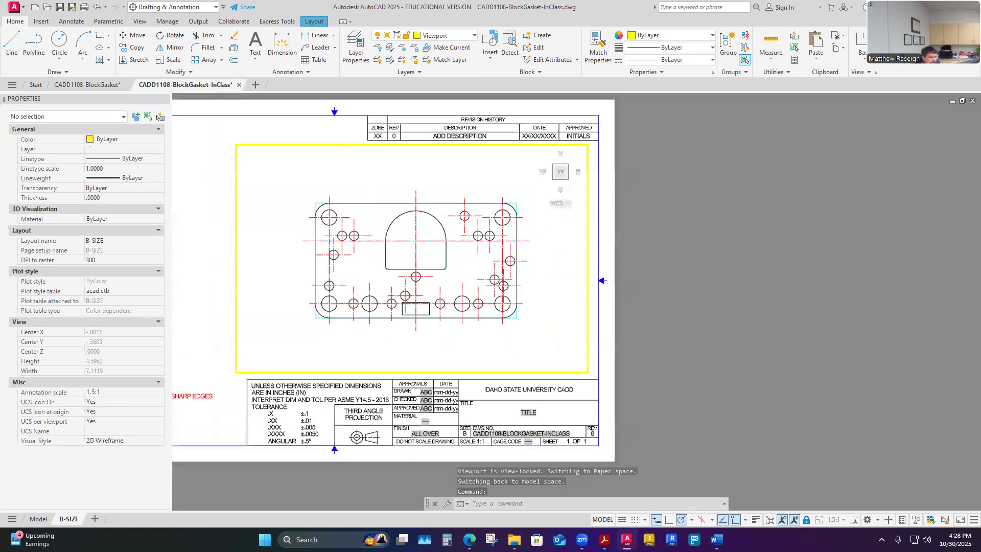
scroll(226, 286, up, 2)
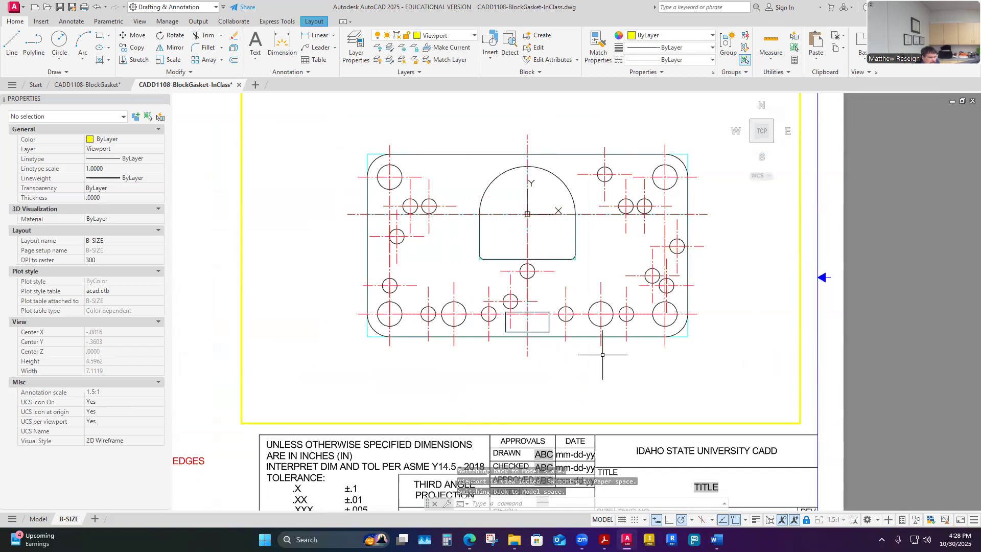
scroll(507, 332, up, 8)
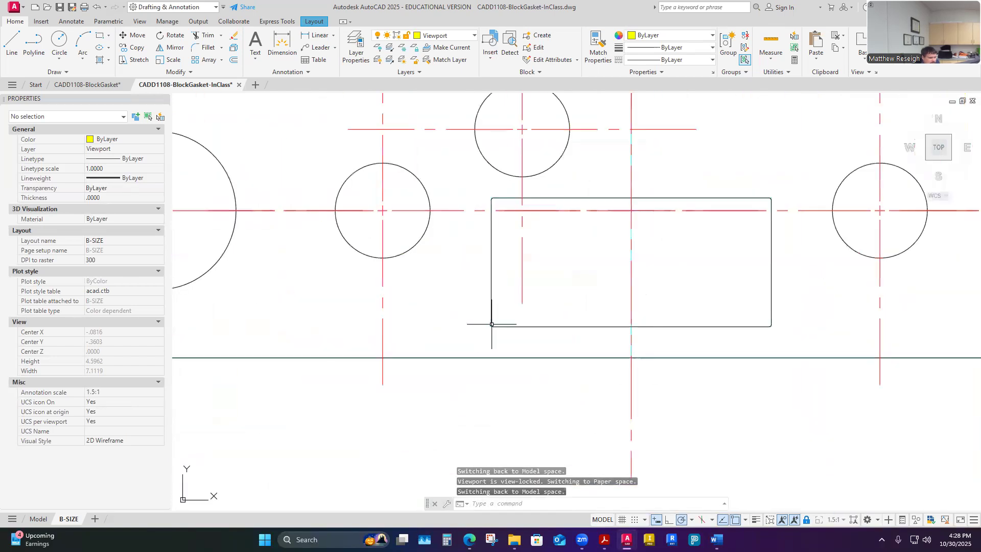
scroll(515, 302, down, 4)
scroll(489, 243, down, 4)
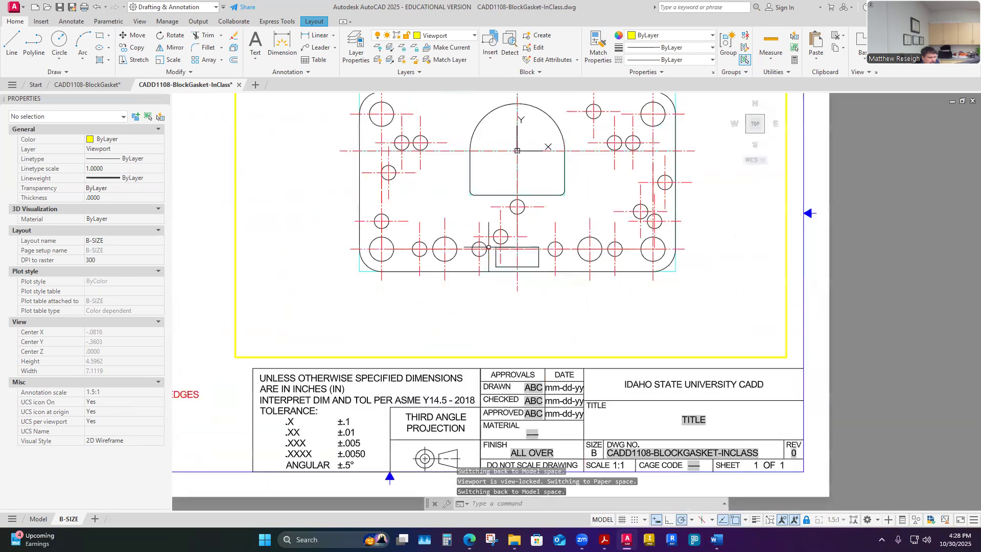
scroll(565, 320, down, 4)
scroll(556, 309, up, 4)
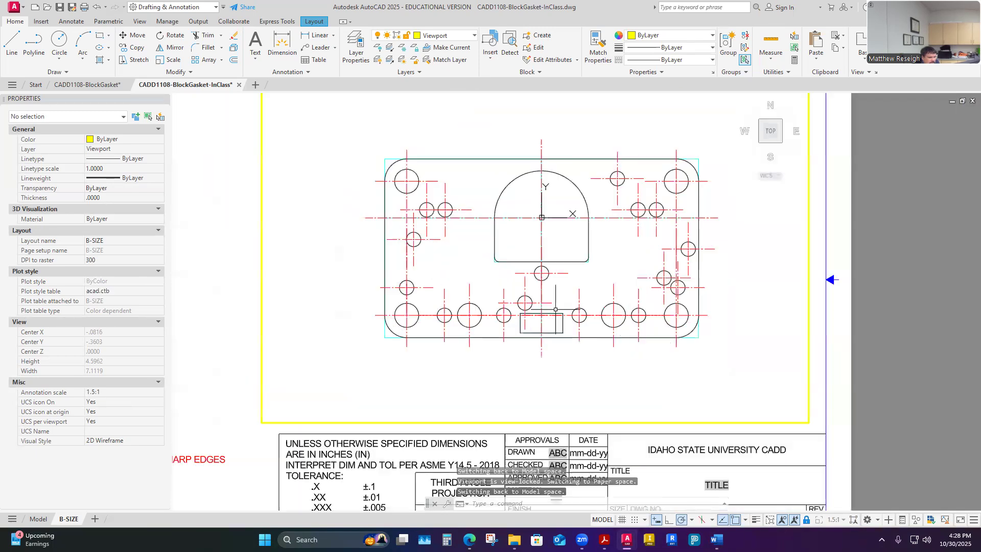
Maximize the layout viewport and check the center marks of the two adjacent small holes near the gasket's upper-left corner.
click(770, 520)
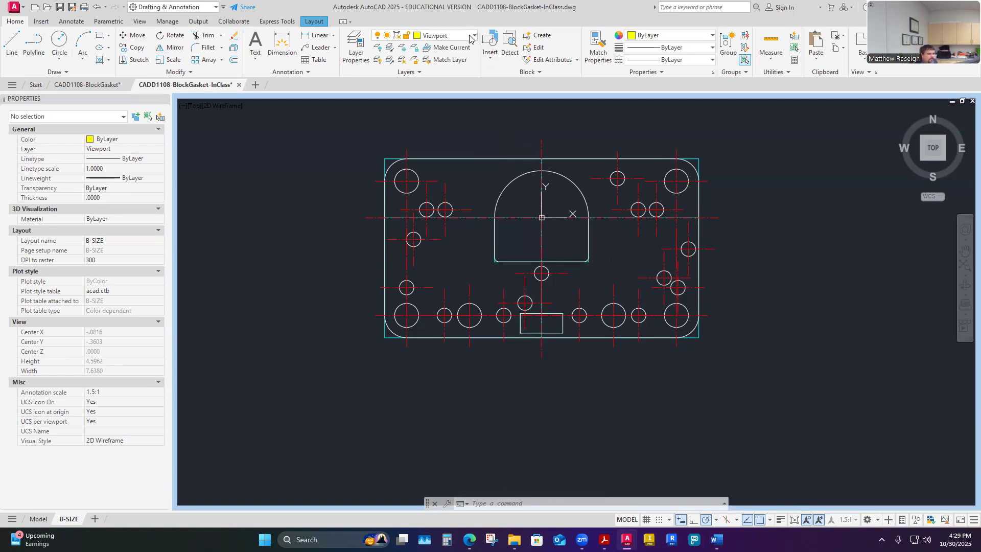
click(425, 197)
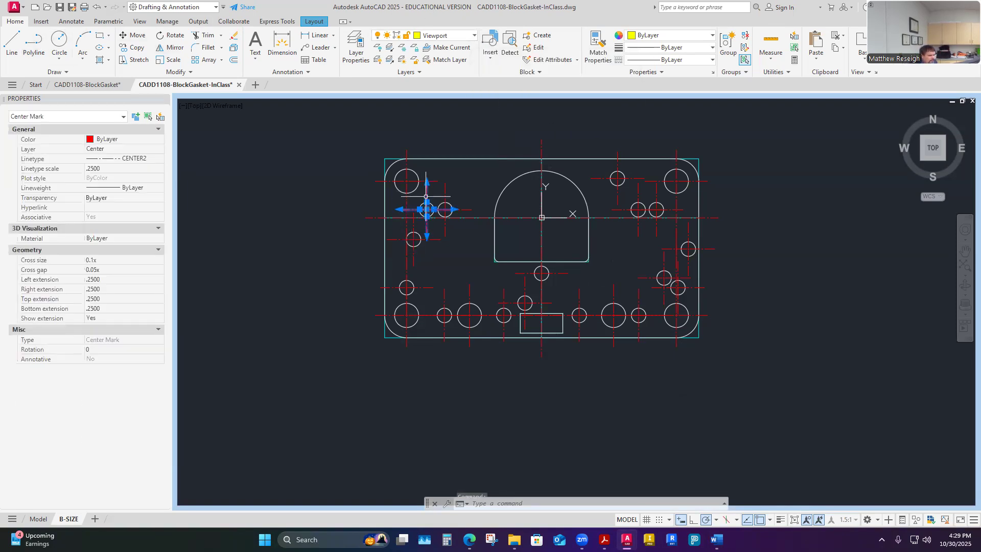
key(Escape)
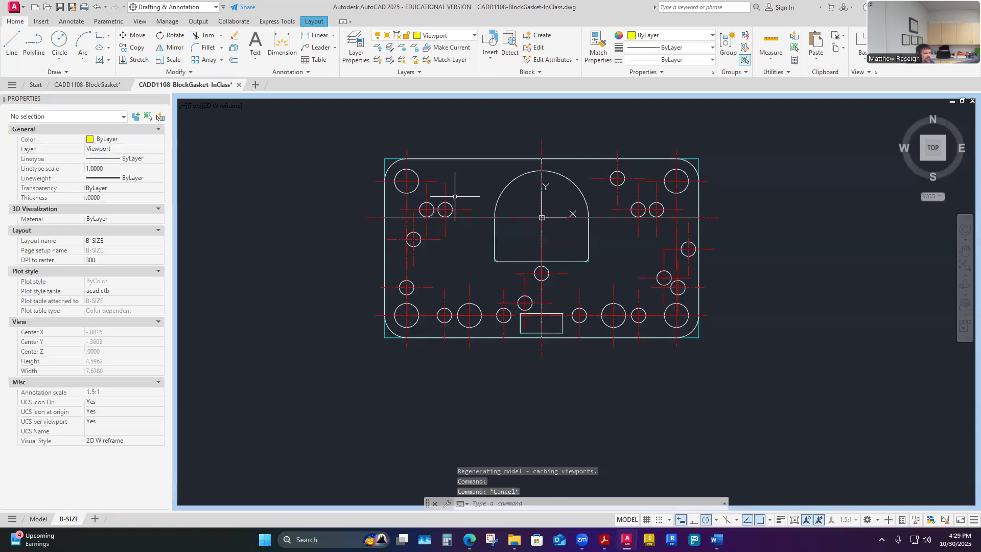
click(448, 199)
key(Escape)
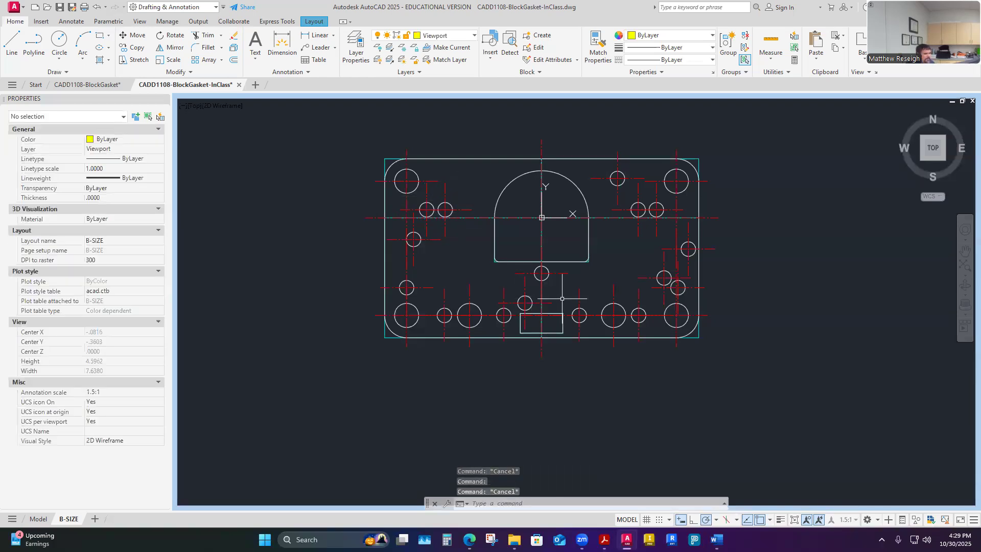
Make Text the current layer.
click(473, 35)
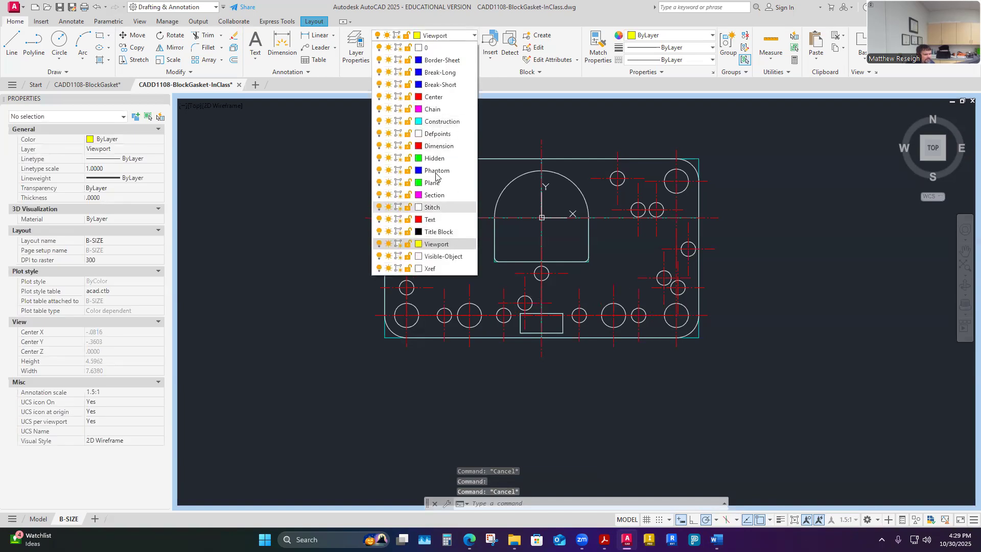
click(436, 220)
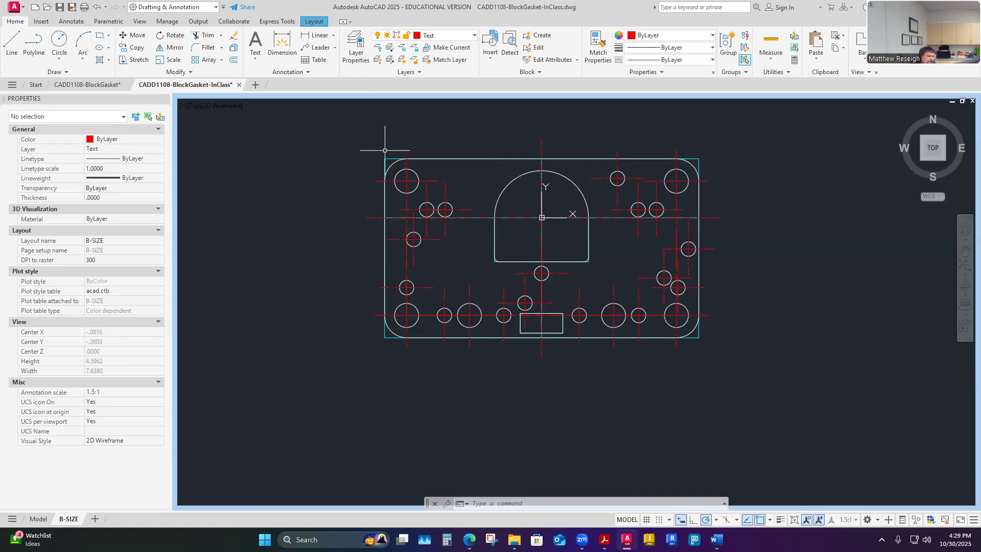
scroll(405, 159, up, 2)
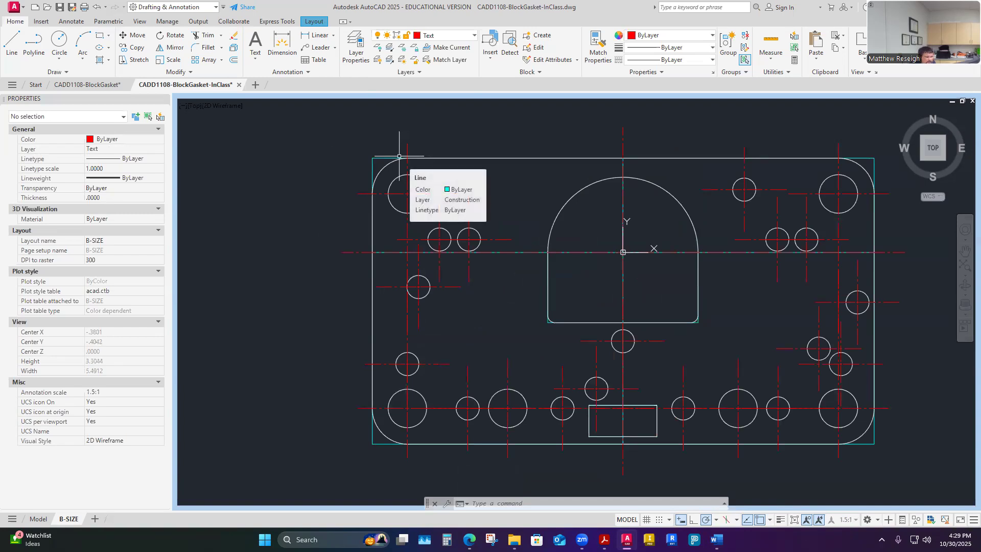
scroll(429, 168, down, 6)
scroll(461, 160, up, 2)
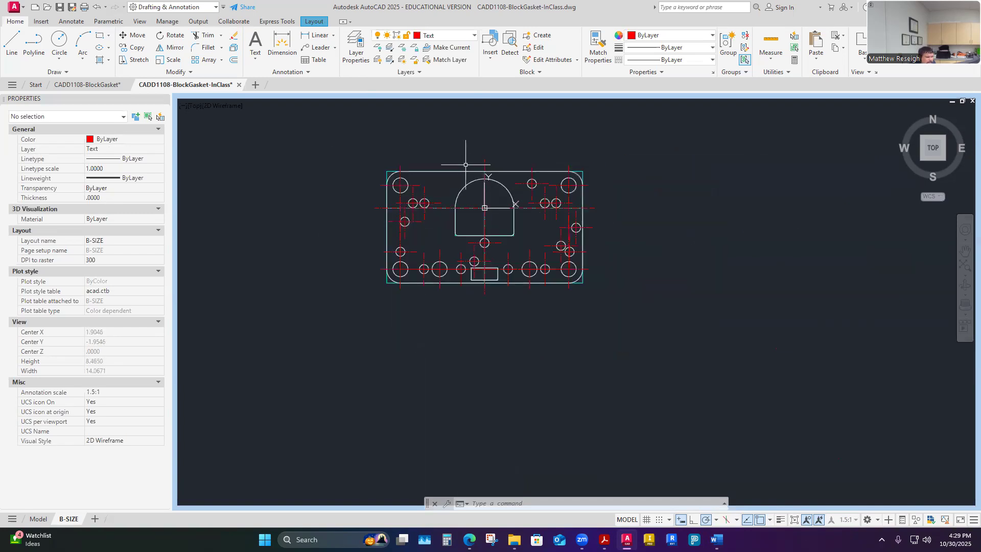
scroll(480, 169, up, 2)
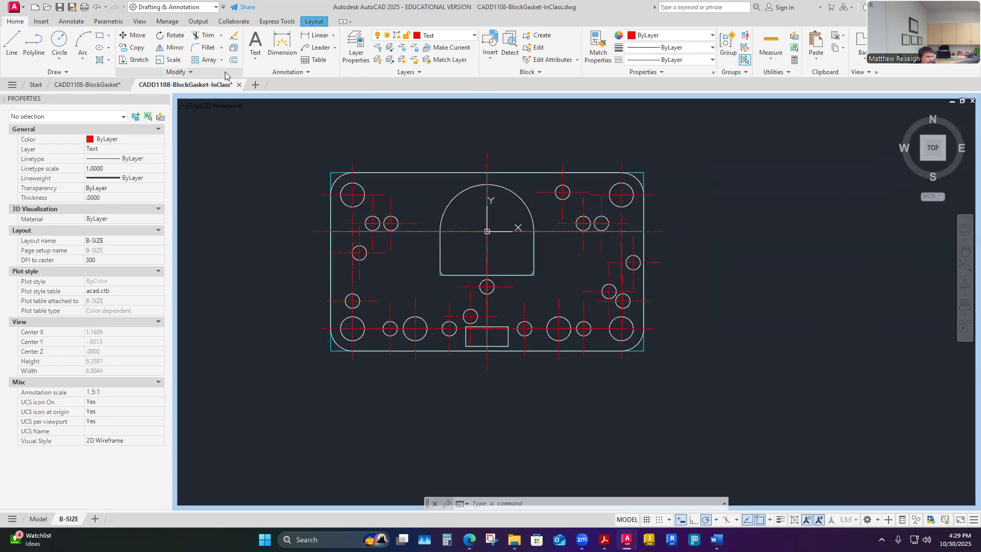
Try to place an ordinate dimension where the vertical centerline crosses the gasket's upper edge.
click(80, 23)
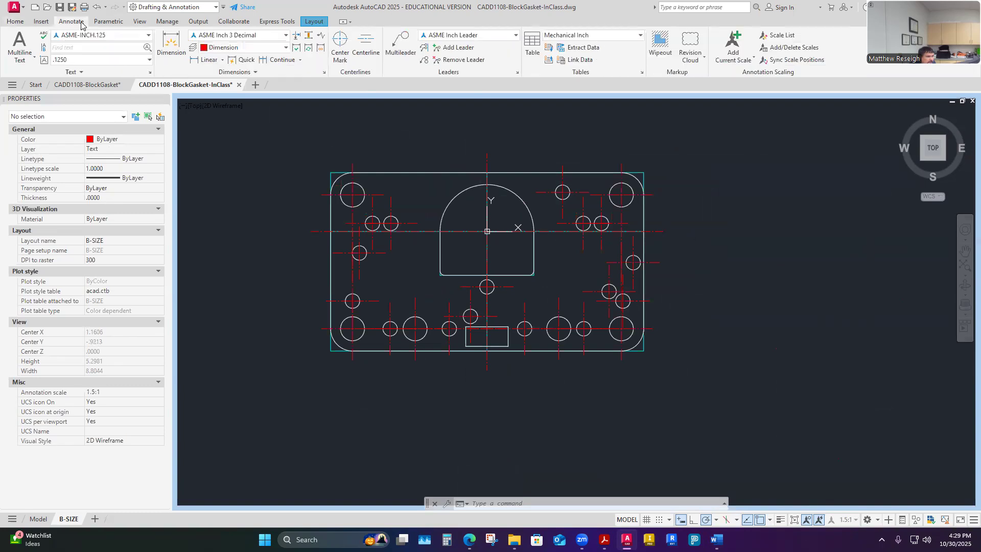
click(222, 59)
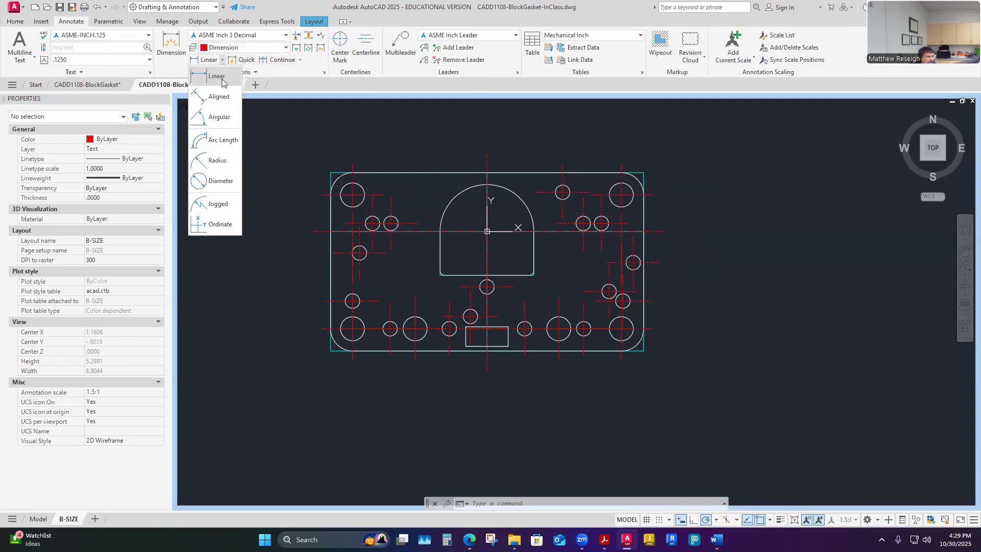
click(218, 225)
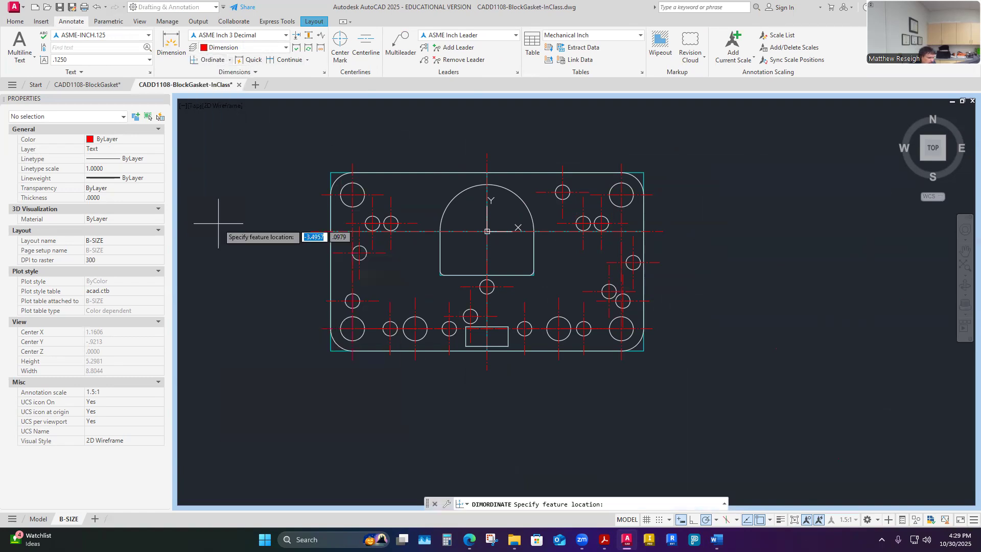
scroll(493, 150, up, 2)
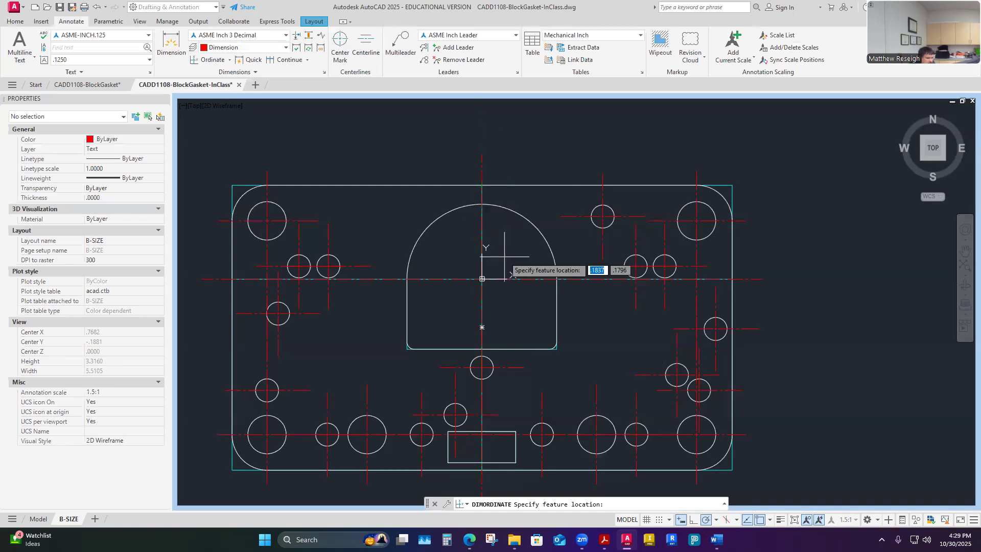
click(481, 185)
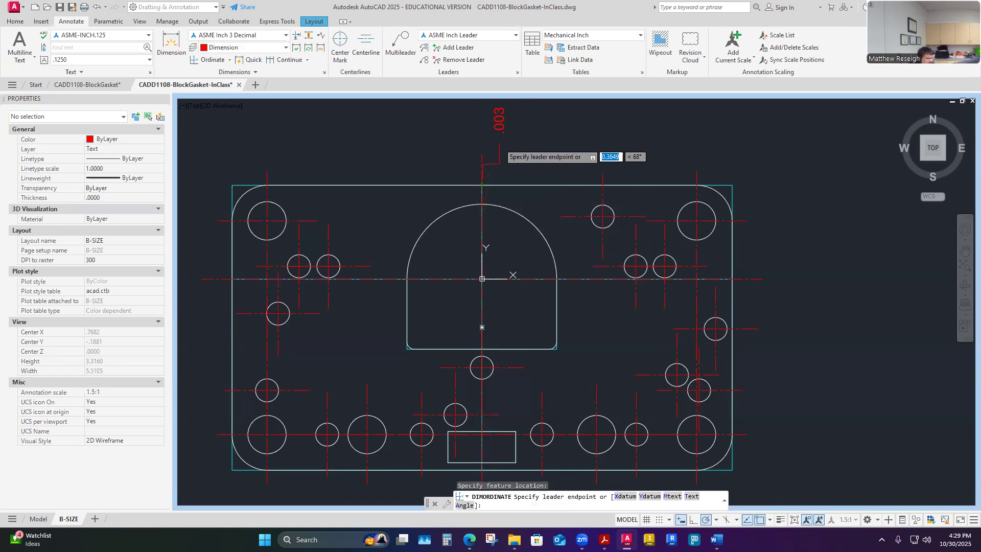
click(519, 151)
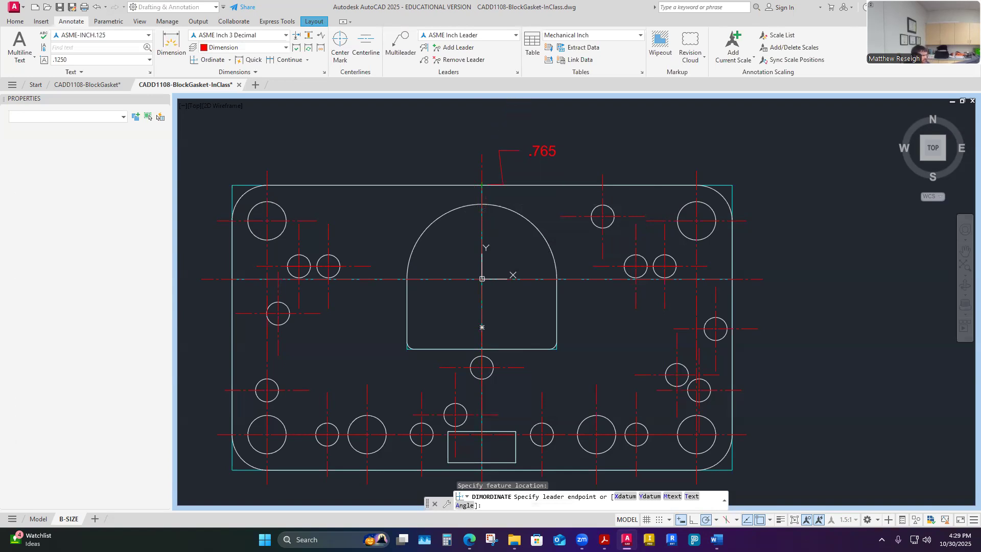
scroll(367, 157, up, 2)
key(Escape)
scroll(486, 193, up, 5)
scroll(517, 289, up, 4)
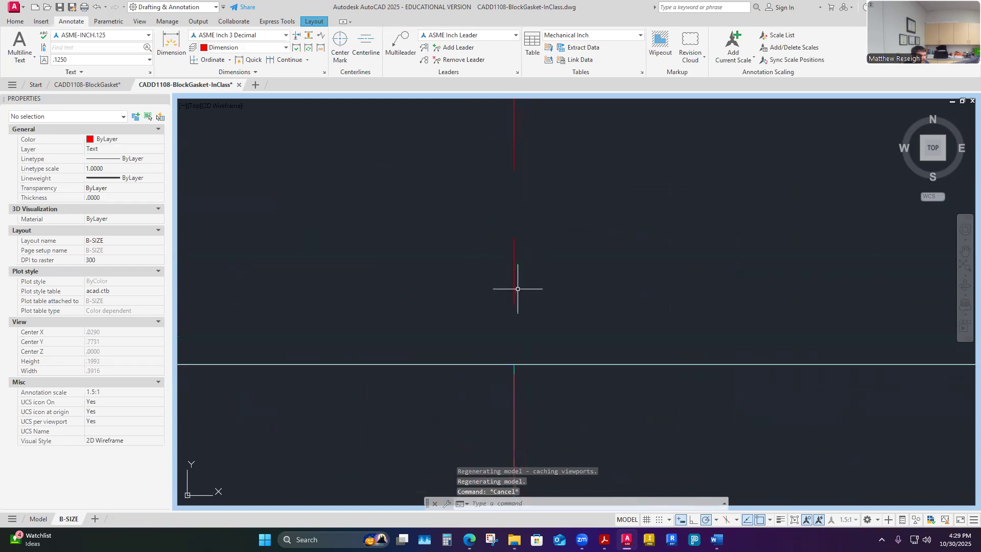
scroll(523, 323, down, 10)
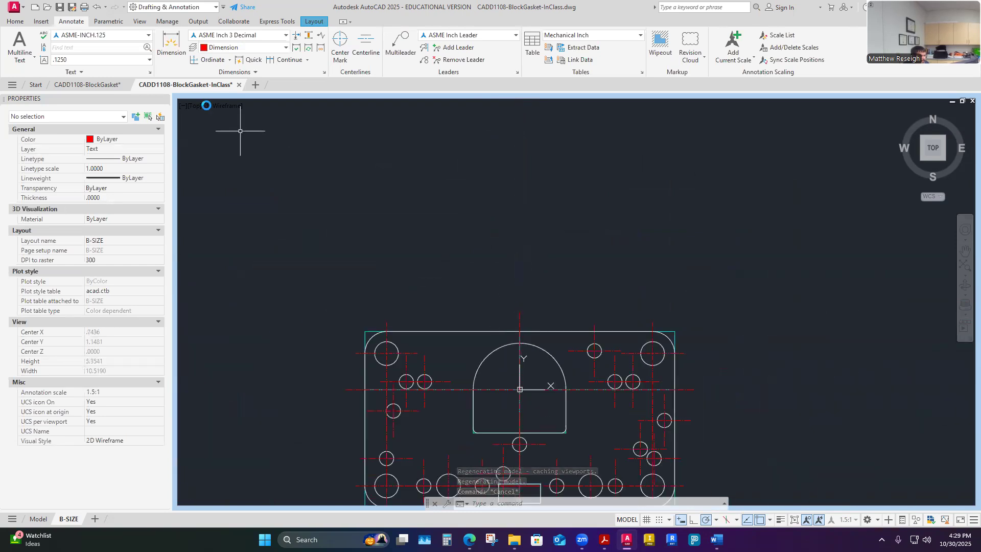
click(172, 43)
scroll(505, 366, up, 4)
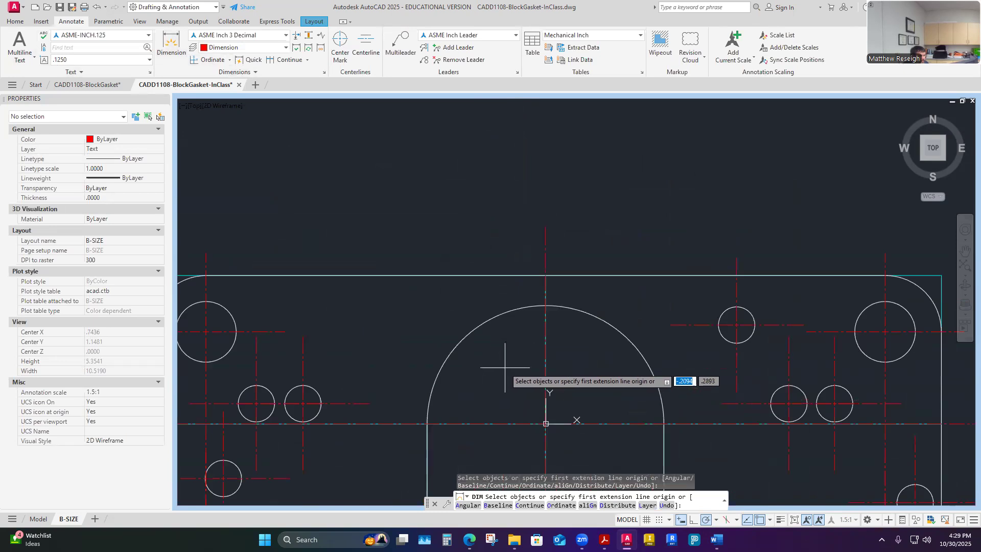
click(546, 423)
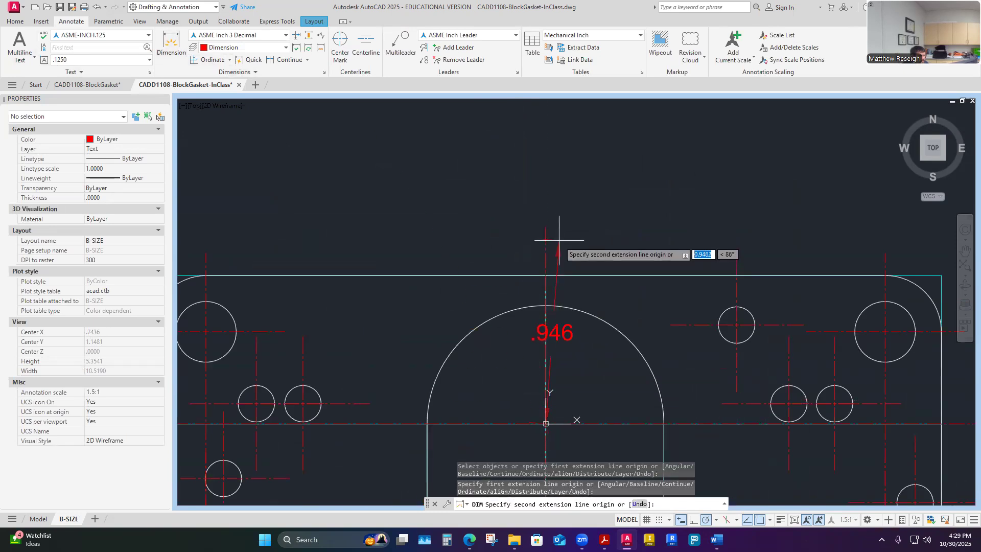
key(Escape)
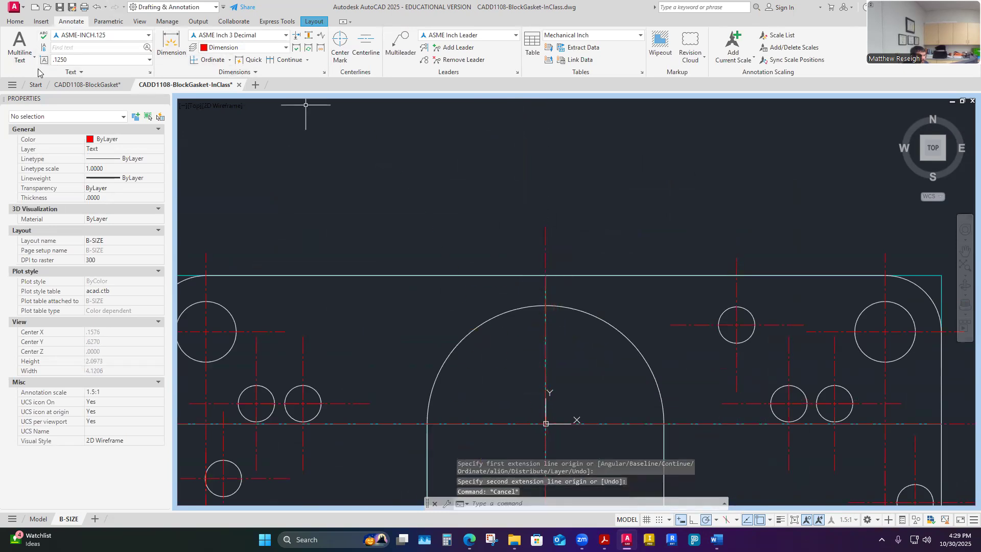
Add an X ordinate dimension where the vertical centerline meets the gasket's upper edge, with its leader jogged to the right above the part.
click(207, 60)
scroll(543, 268, up, 6)
scroll(531, 255, up, 6)
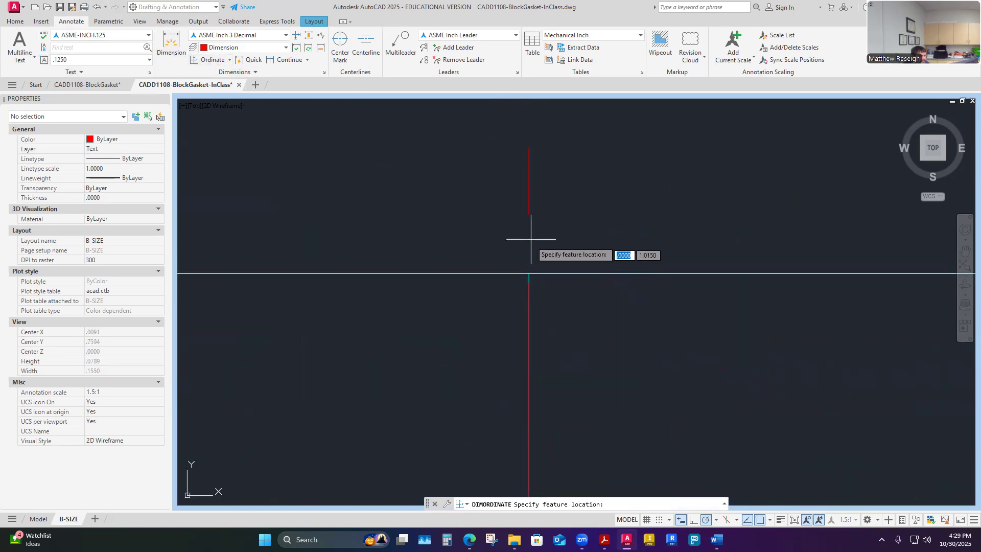
click(530, 274)
scroll(534, 276, down, 4)
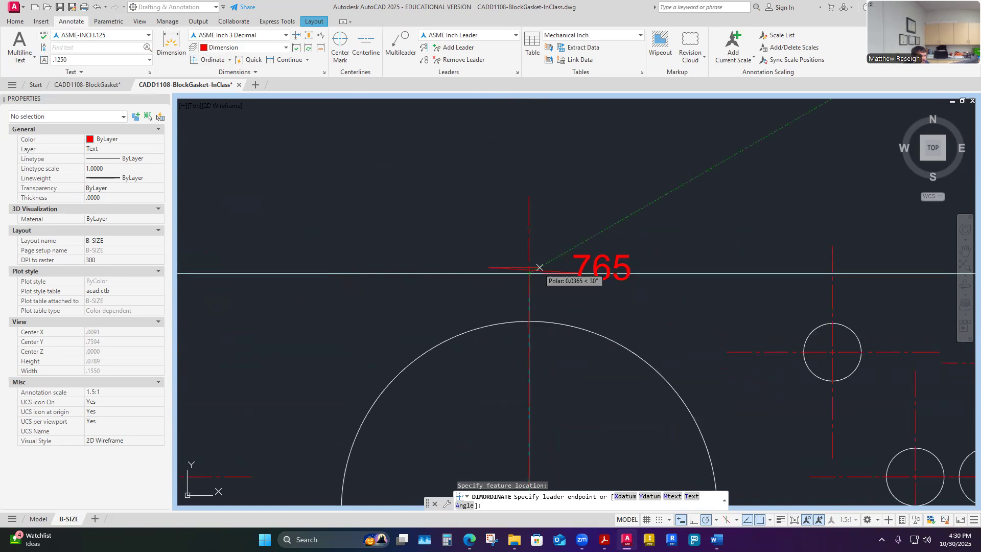
scroll(565, 217, down, 4)
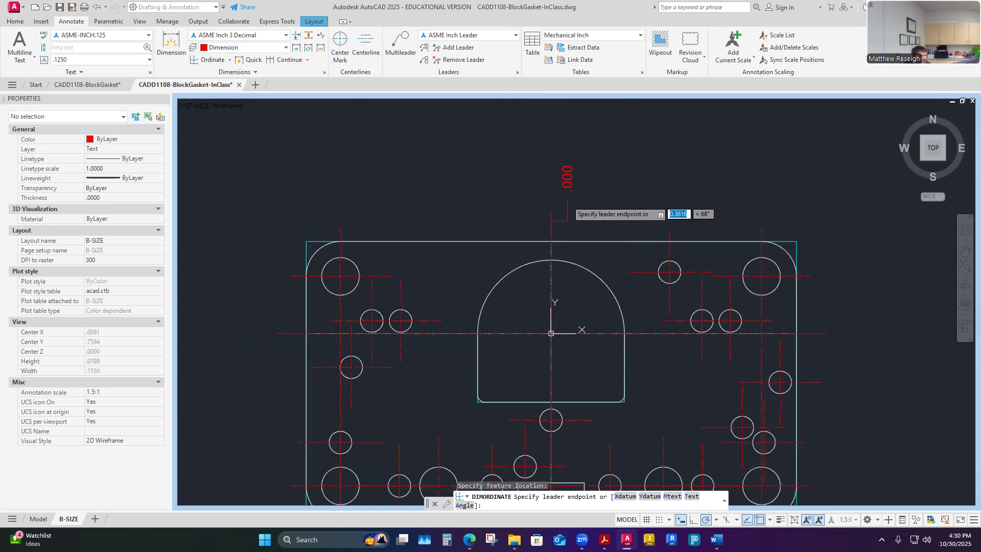
scroll(567, 204, up, 9)
scroll(560, 239, down, 5)
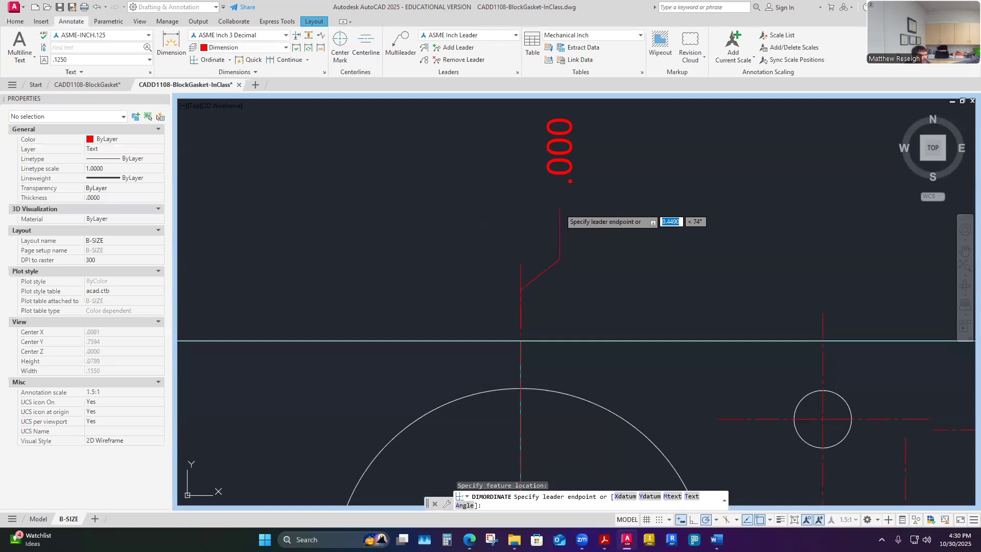
click(560, 209)
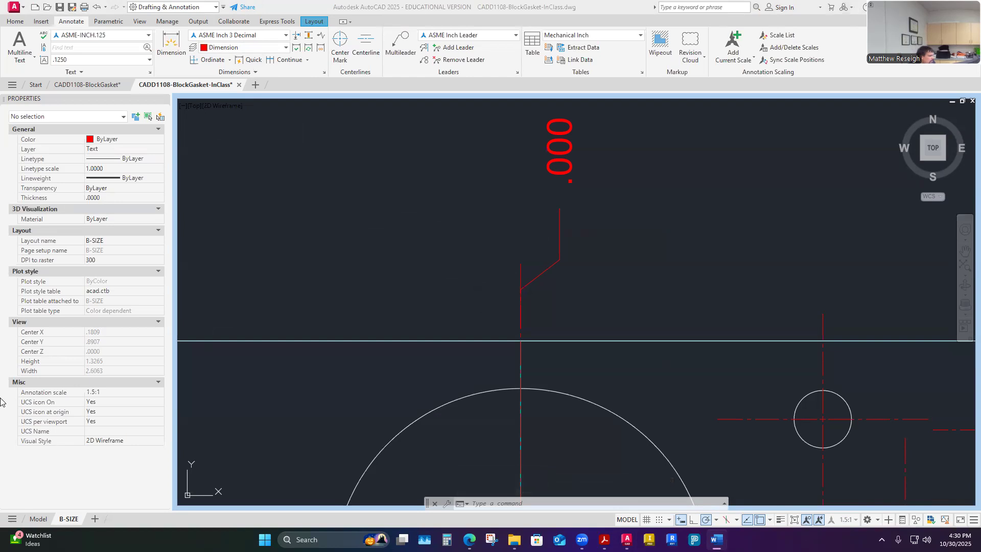
scroll(566, 257, down, 2)
scroll(577, 285, up, 2)
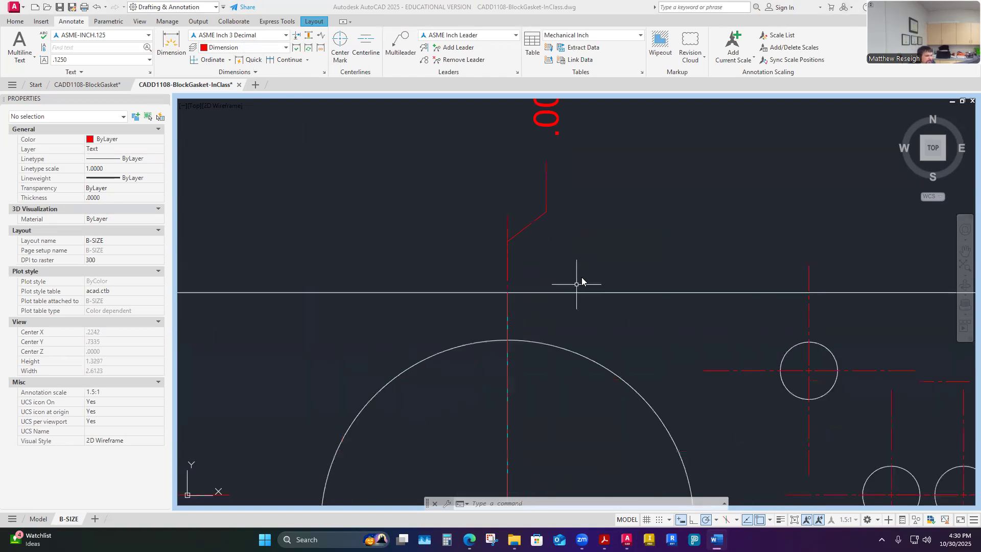
scroll(694, 232, down, 2)
scroll(696, 235, up, 2)
scroll(696, 235, down, 2)
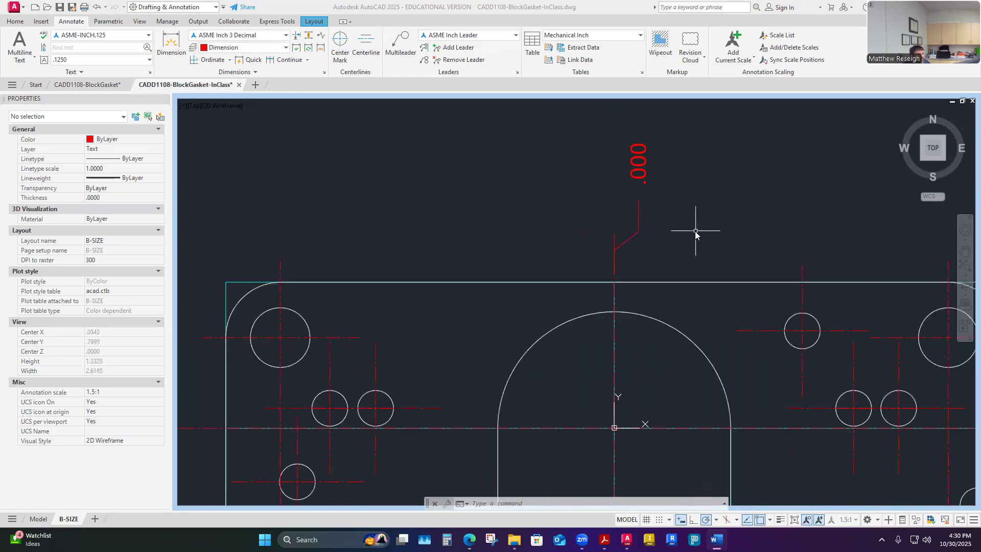
scroll(695, 232, up, 2)
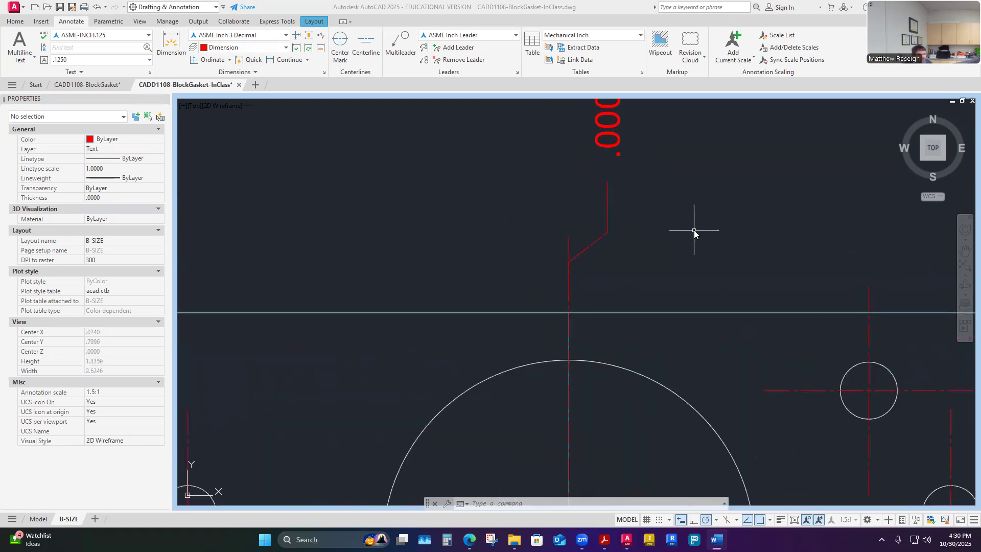
scroll(736, 240, up, 2)
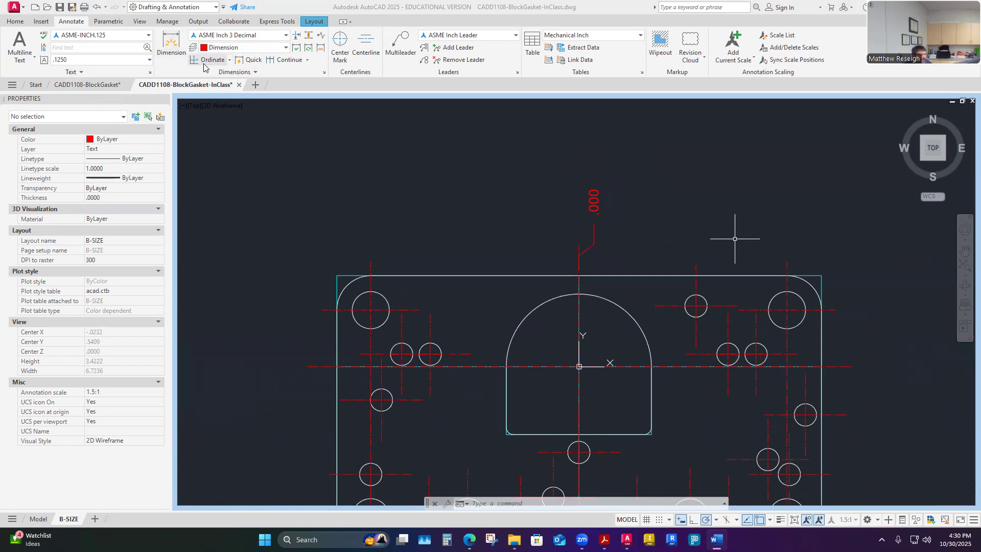
Add a Y ordinate dimension where the horizontal centerline meets the gasket's right edge, with its leader jogged downward outside the part.
scroll(820, 421, up, 6)
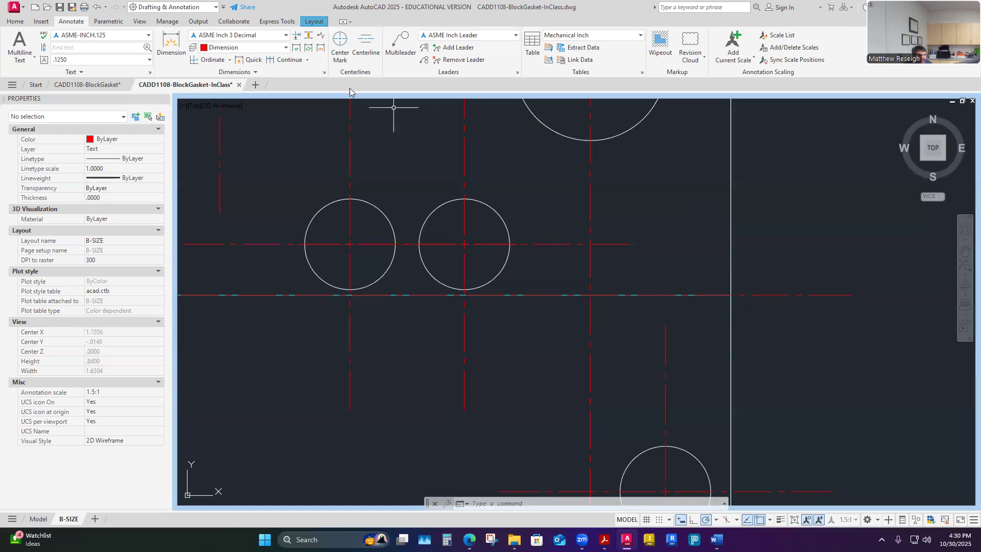
click(205, 59)
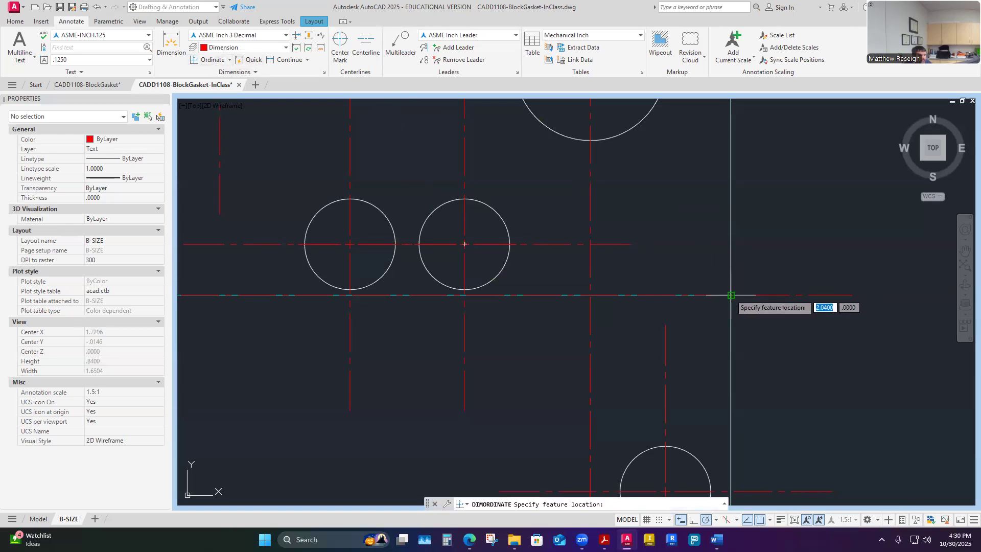
click(731, 295)
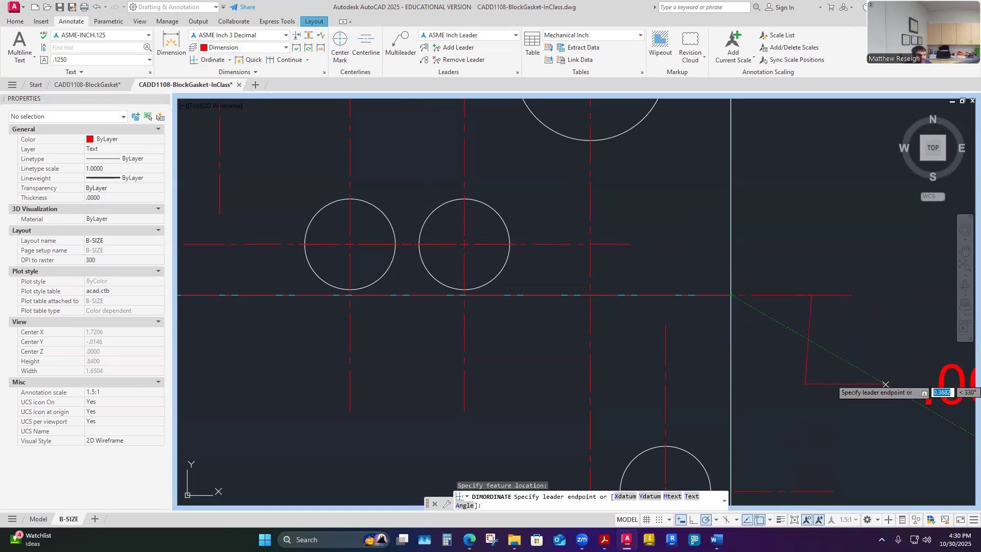
scroll(883, 390, down, 4)
scroll(899, 379, up, 2)
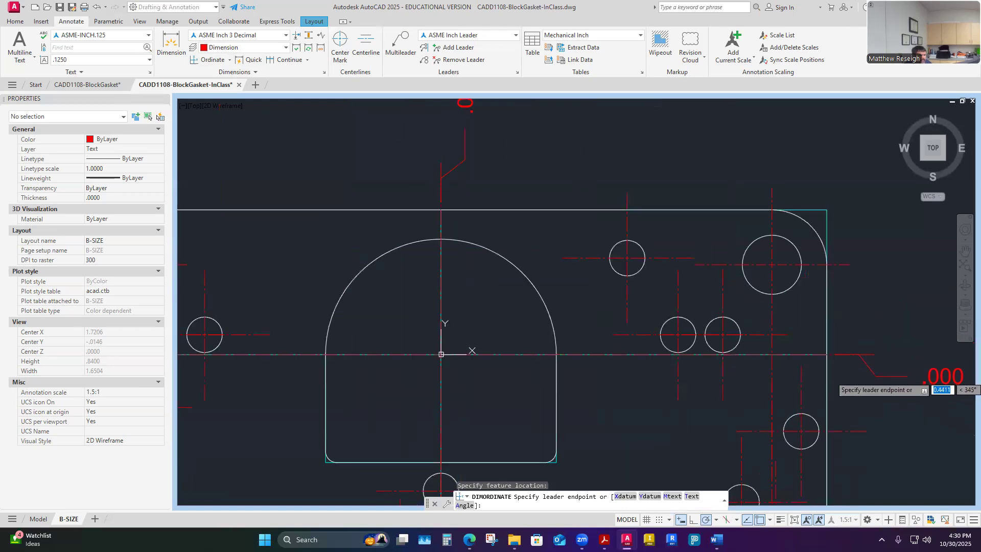
click(868, 376)
key(Escape)
Inspect the properties of the ordinate dimension beside the gasket's right edge, and leave it deselected.
scroll(846, 364, down, 5)
scroll(848, 365, up, 6)
click(814, 345)
click(819, 348)
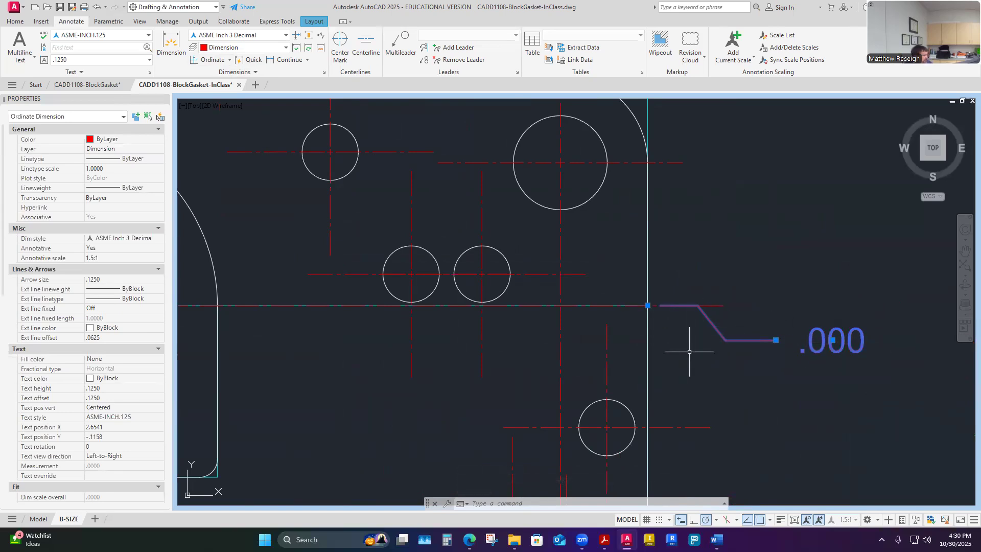
key(Escape)
key(Escape)
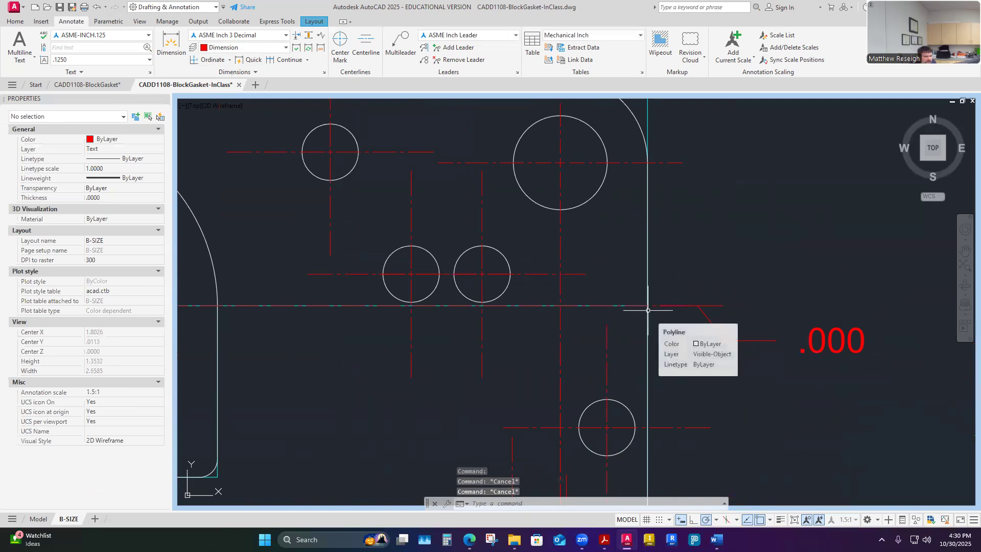
scroll(689, 372, down, 7)
scroll(686, 374, up, 1)
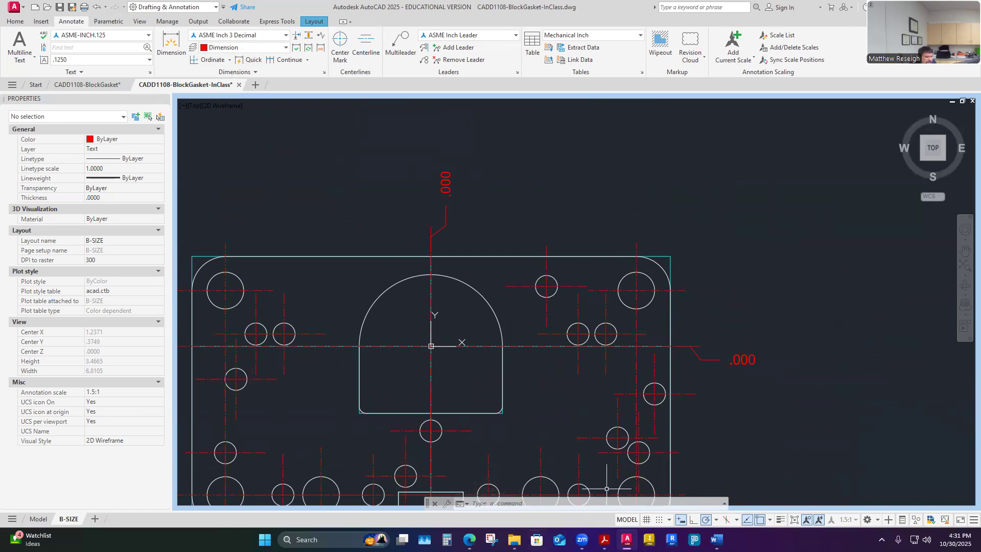
Consult the ordinate dimensions in the block gasket reference PDF and return to the CADD1108-BlockGasket-InClass drawing in AutoCAD.
key(alt+Tab)
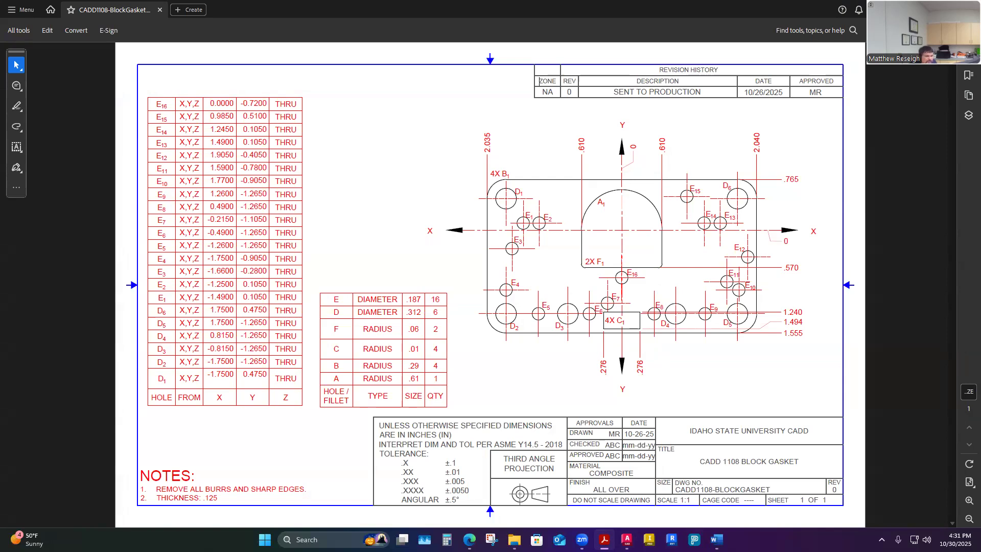
mouse_move(627, 540)
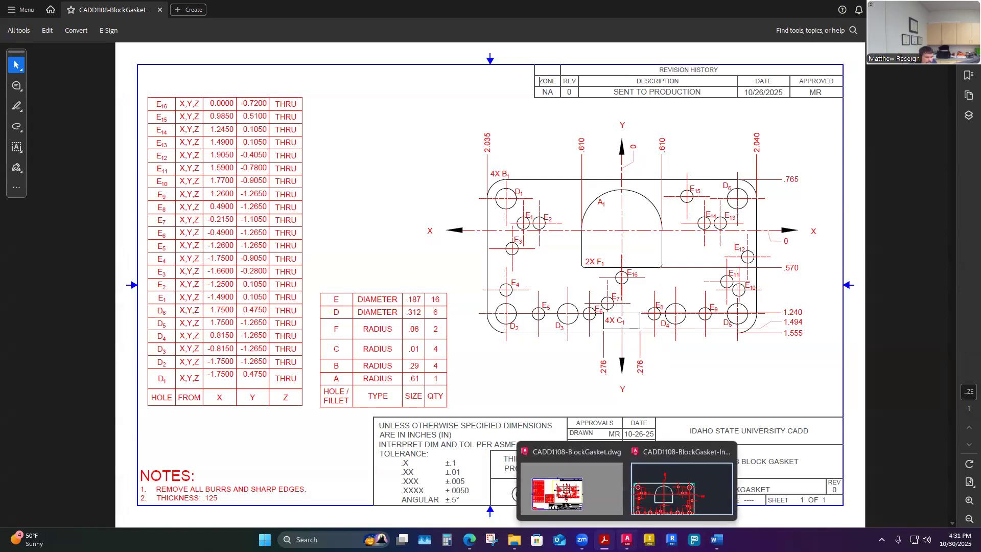
click(682, 488)
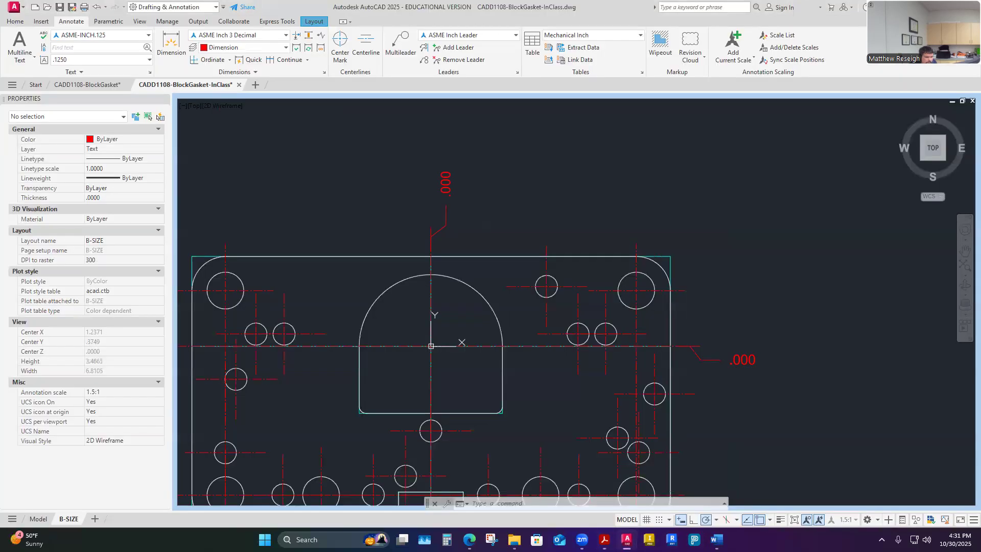
Set the precision of the ordinate dimension beside the gasket's right edge to 0 decimal places.
click(739, 360)
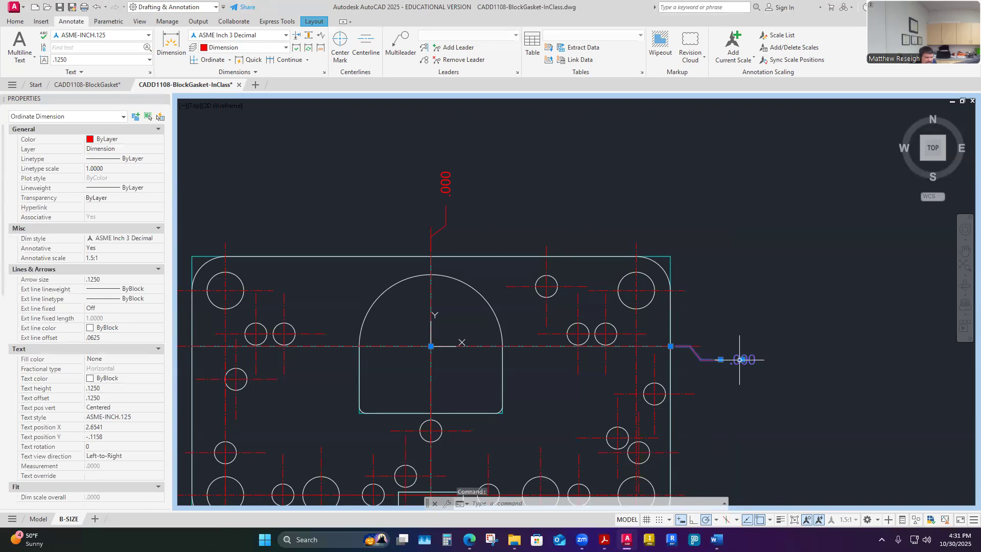
right_click(739, 359)
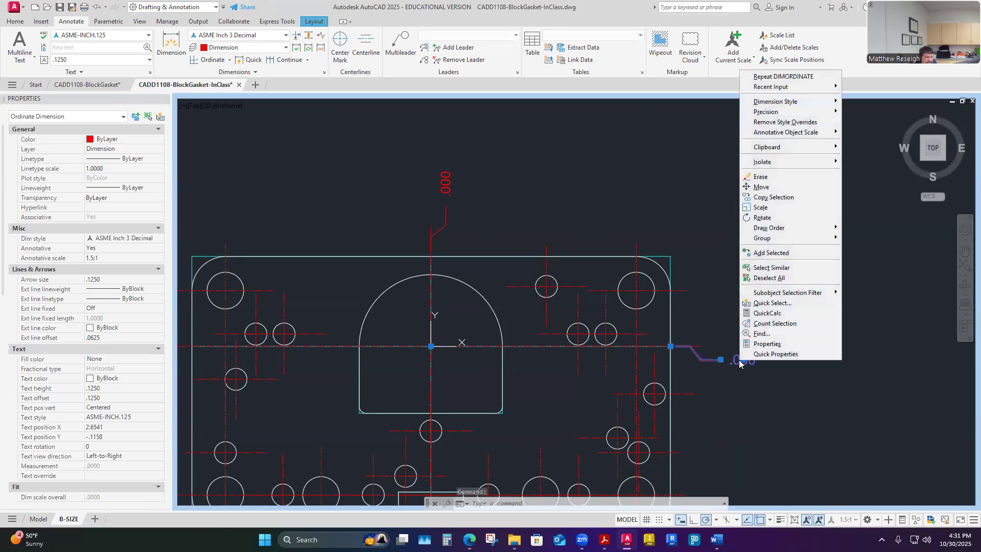
mouse_move(772, 118)
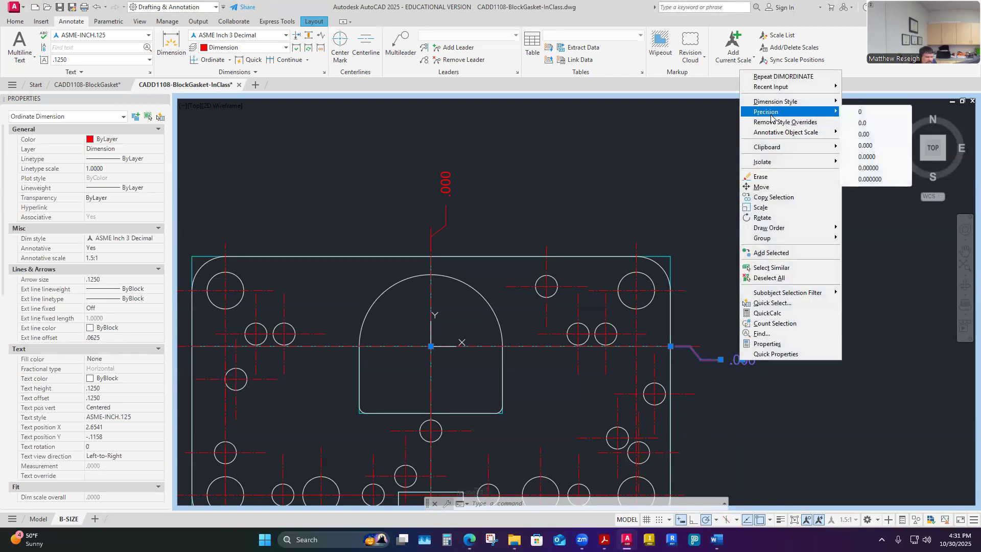
click(861, 113)
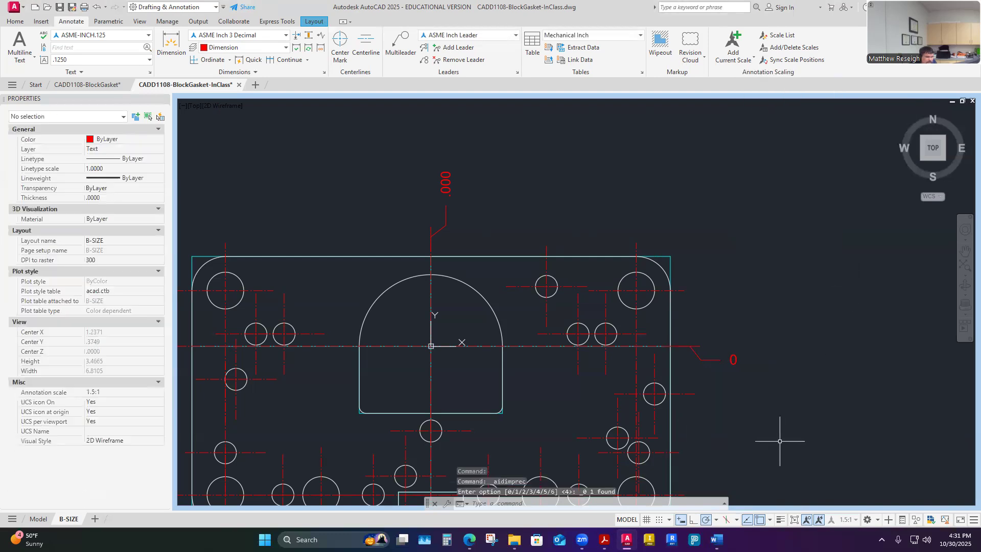
click(447, 182)
right_click(491, 172)
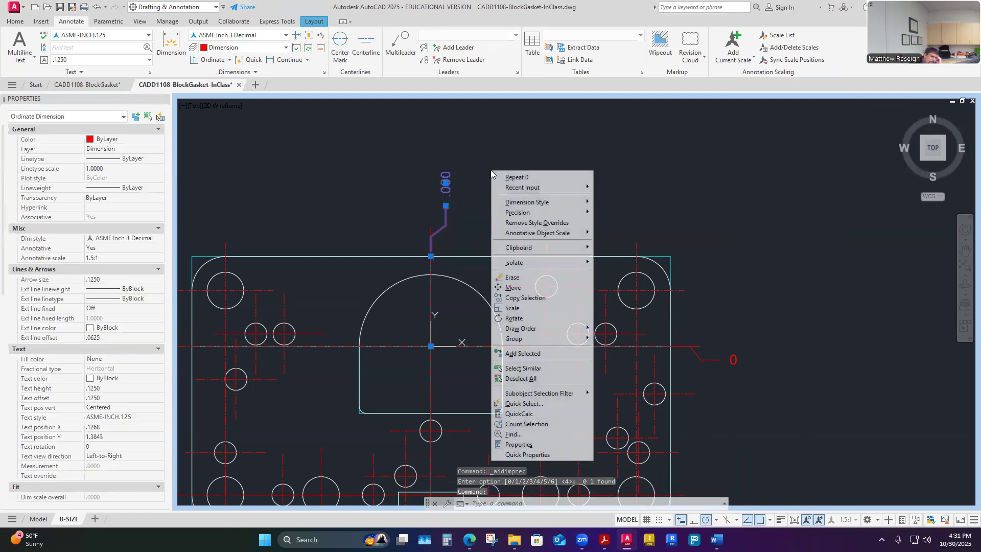
mouse_move(532, 212)
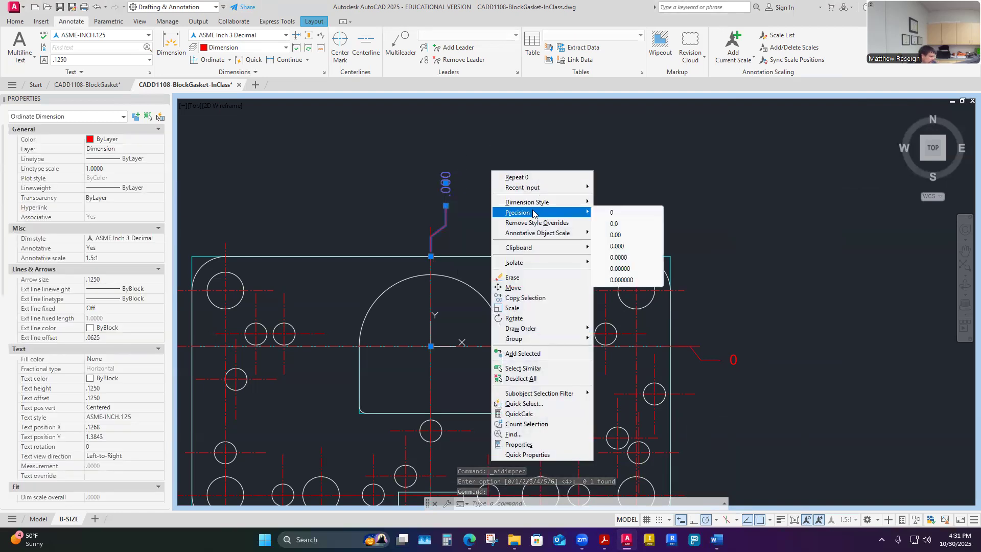
key(Escape)
key(Escape)
click(448, 180)
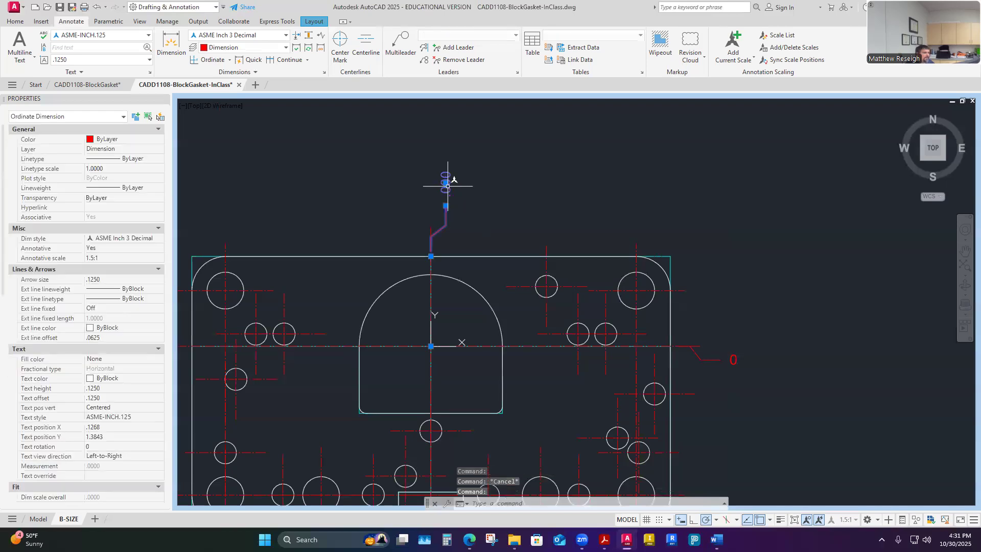
right_click(448, 186)
key(Escape)
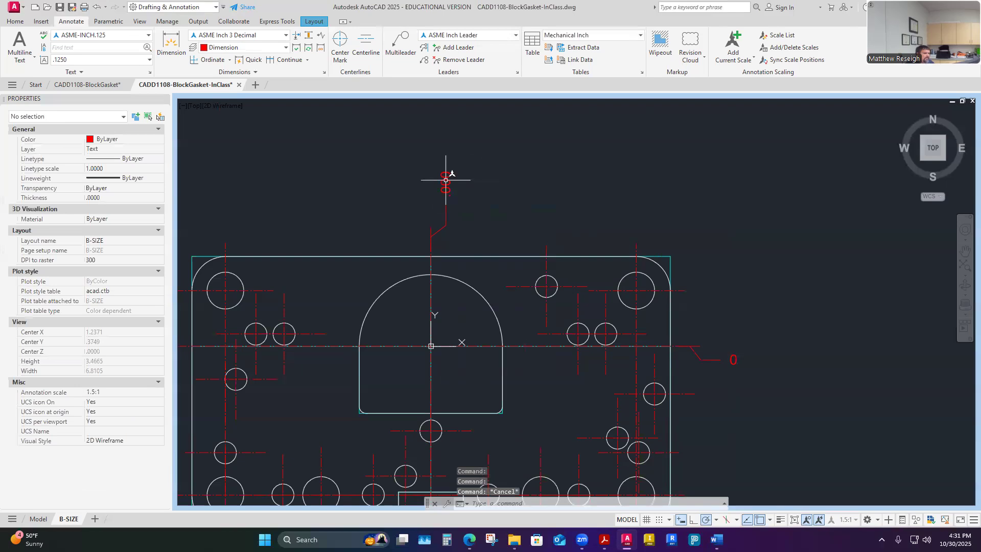
double_click(447, 182)
right_click(491, 197)
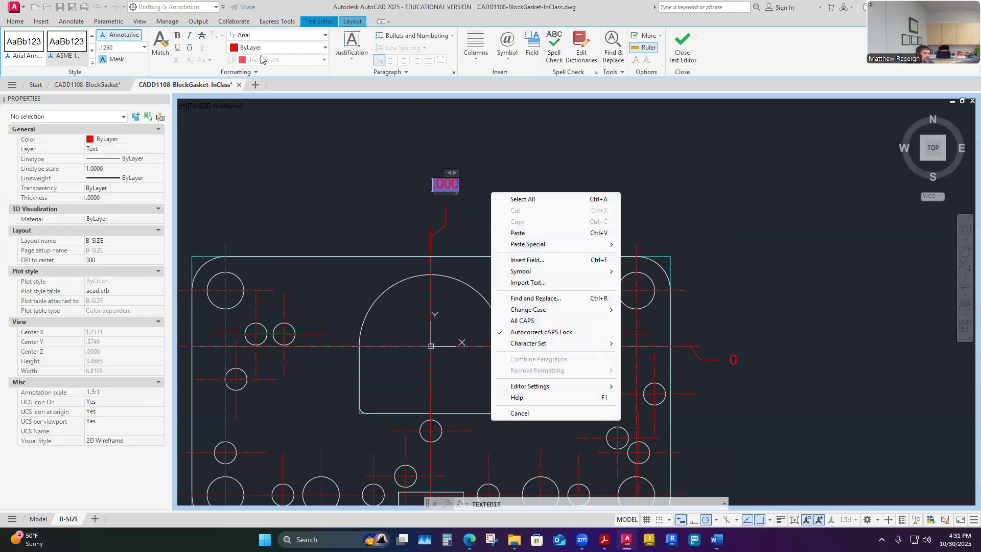
click(631, 121)
click(627, 123)
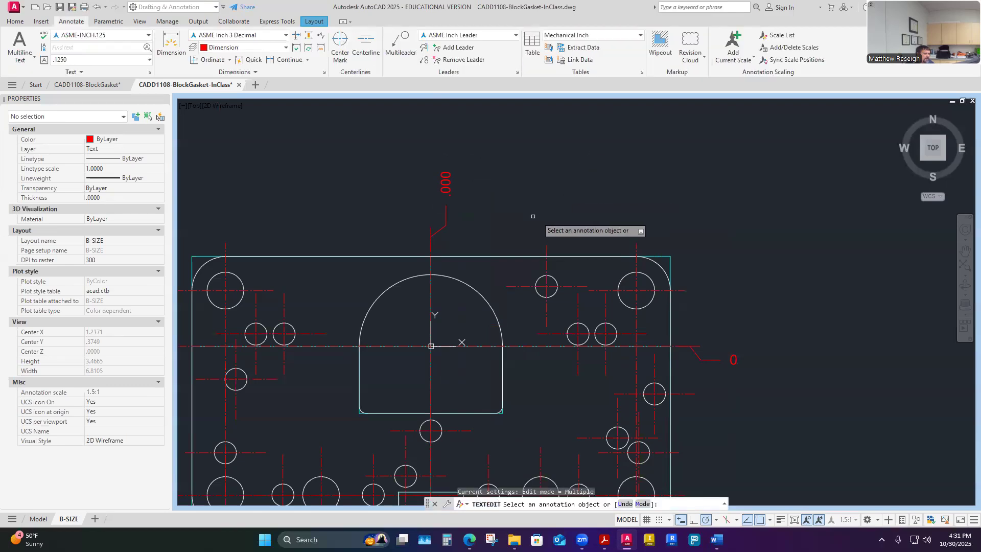
key(Escape)
Set the precision of the ordinate dimension above the gasket's vertical centerline to 0 decimal places, and leave it deselected.
click(446, 182)
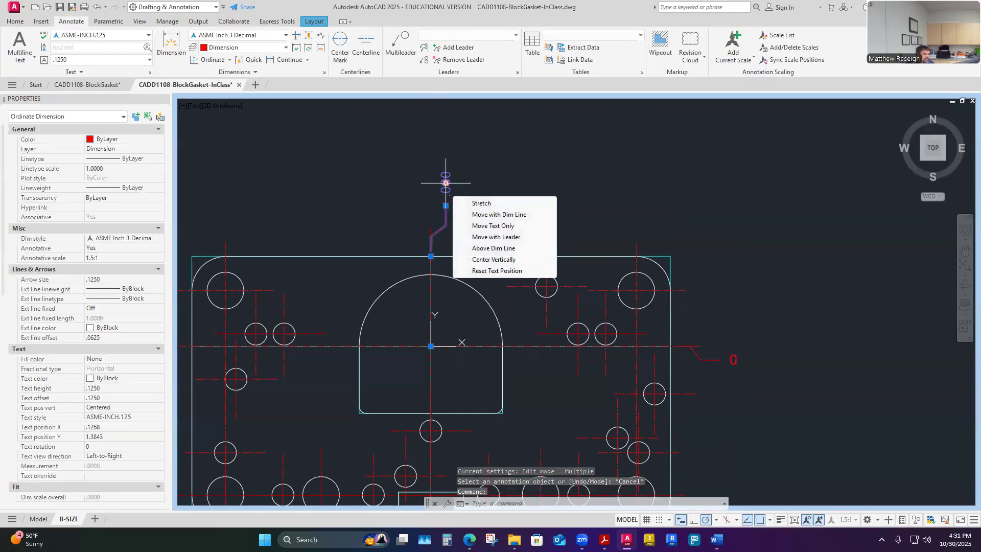
right_click(468, 183)
mouse_move(507, 224)
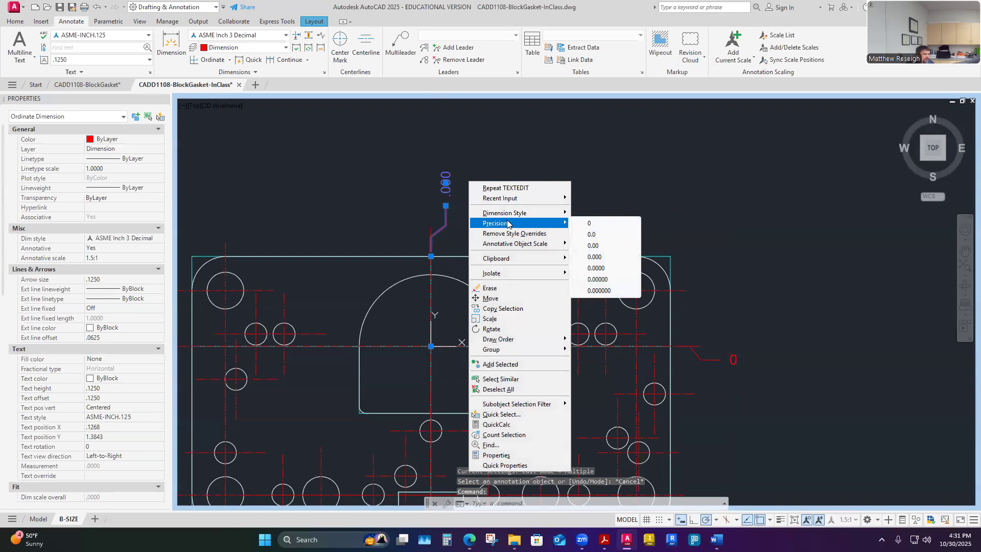
click(608, 224)
key(Escape)
scroll(588, 225, down, 5)
scroll(582, 220, up, 5)
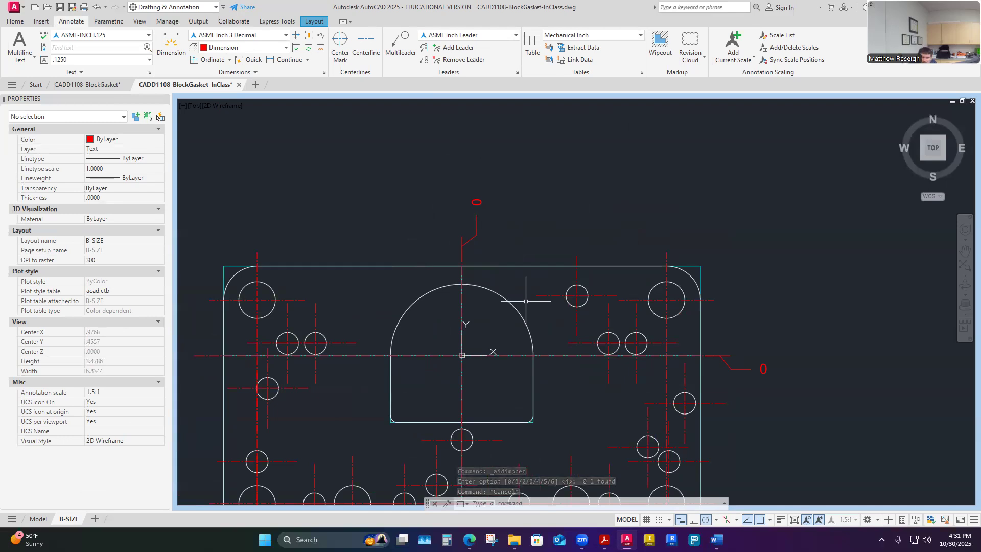
scroll(638, 302, down, 2)
scroll(624, 301, up, 4)
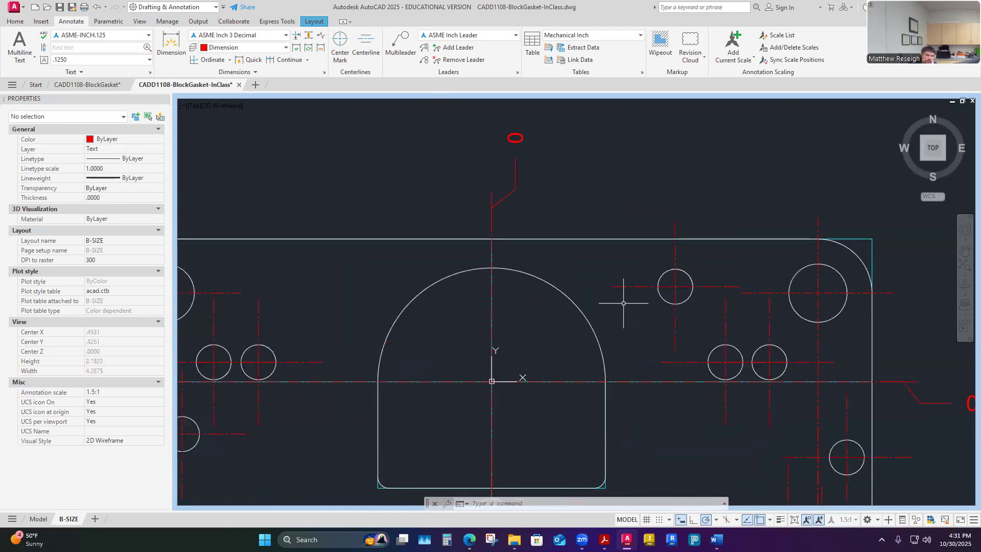
scroll(623, 303, down, 4)
scroll(623, 303, up, 2)
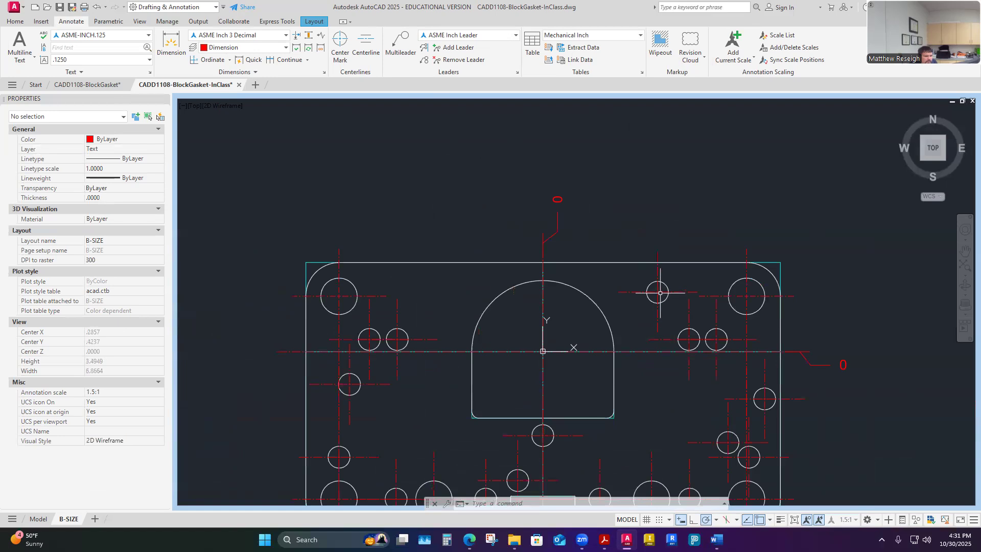
scroll(671, 361, down, 2)
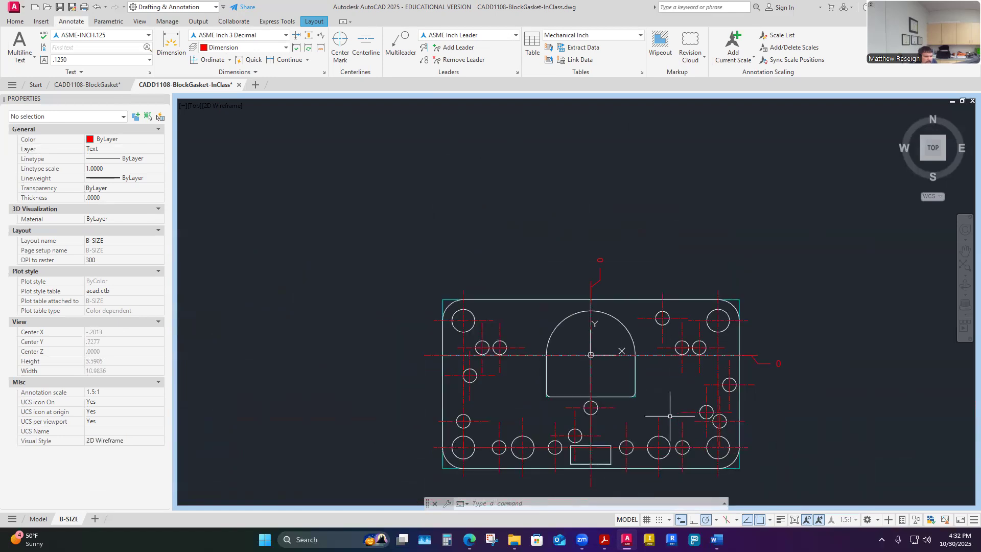
Add an X ordinate dimension at the gasket's right edge, from the lower end of the upper-right corner arc, with a straight leader above the part.
scroll(559, 425, up, 2)
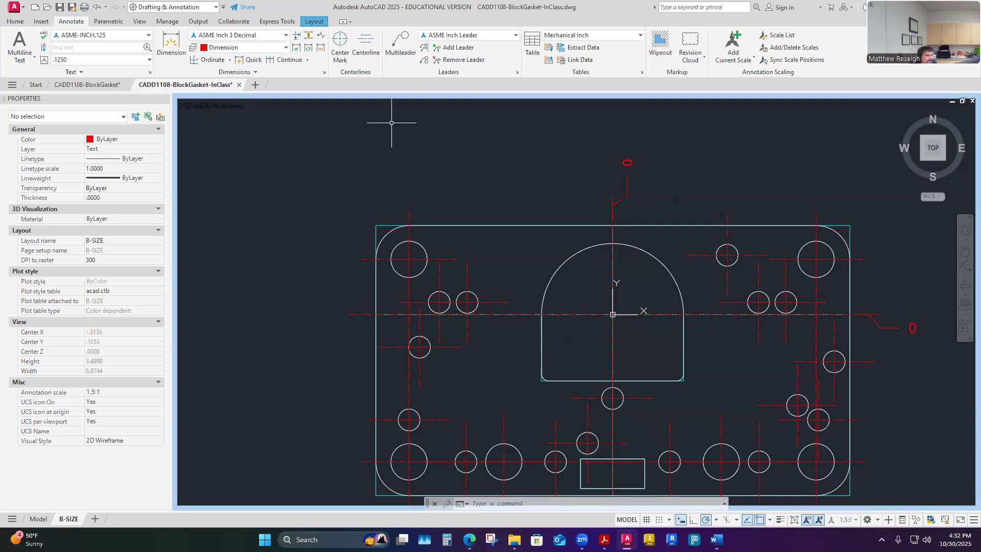
click(210, 59)
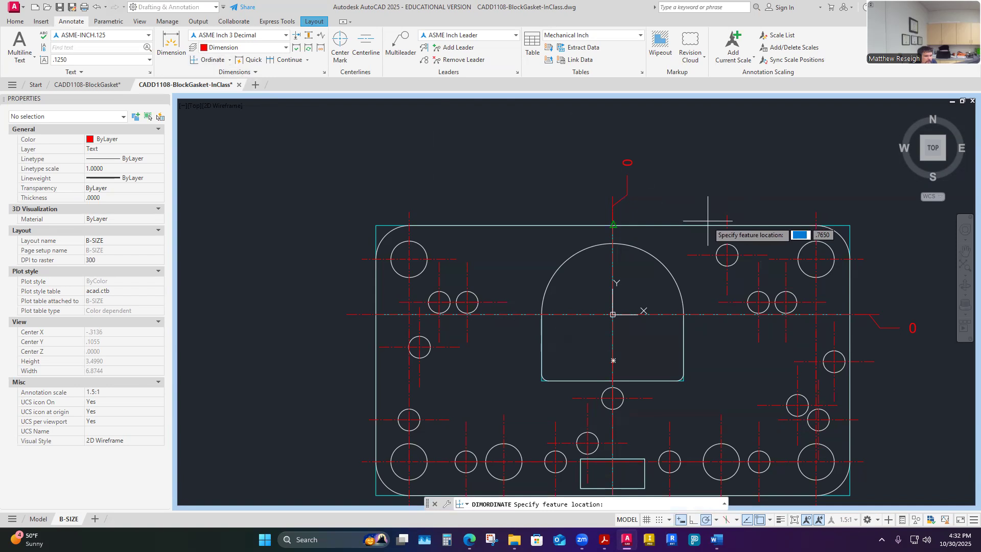
scroll(854, 251, up, 5)
scroll(854, 241, up, 4)
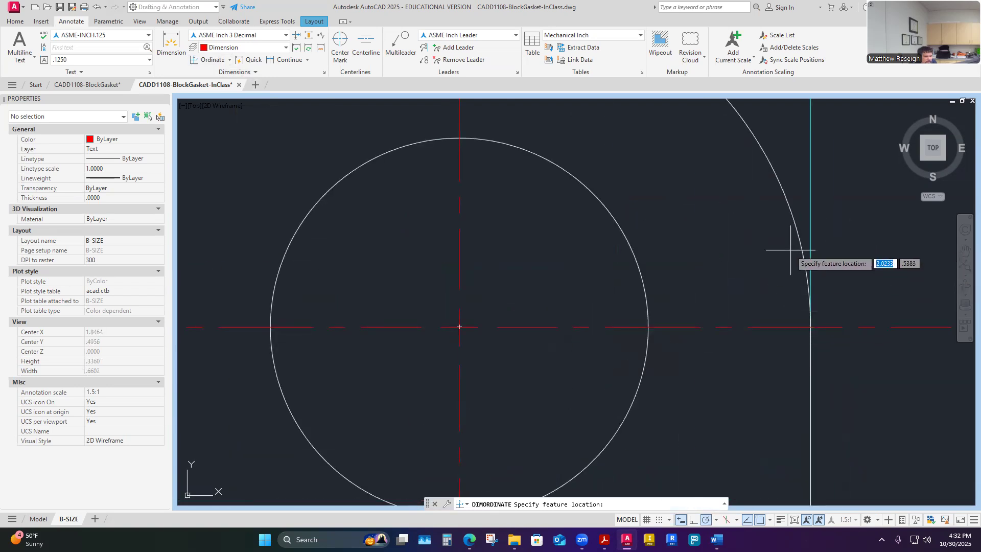
click(811, 325)
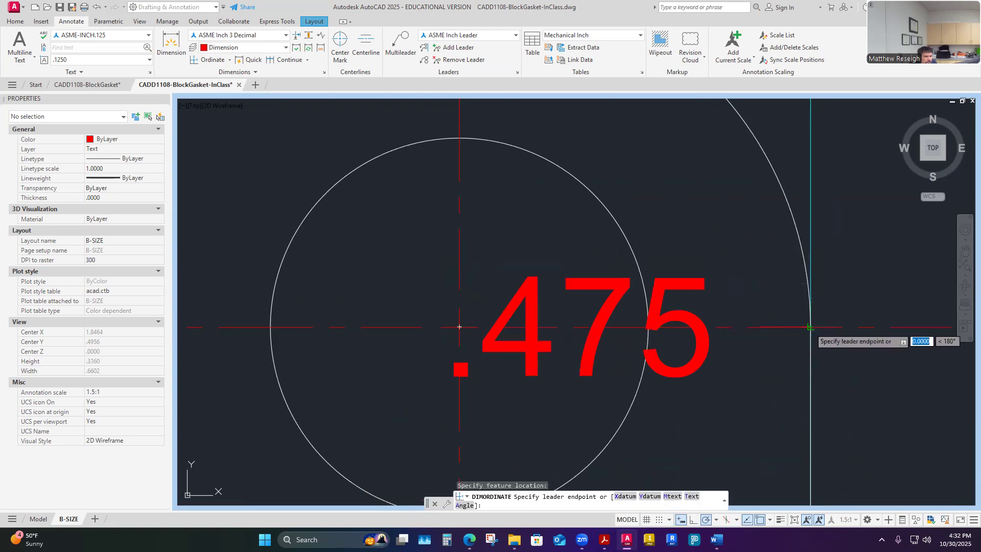
scroll(811, 327, down, 6)
middle_click(812, 179)
middle_click(812, 179)
scroll(812, 169, up, 2)
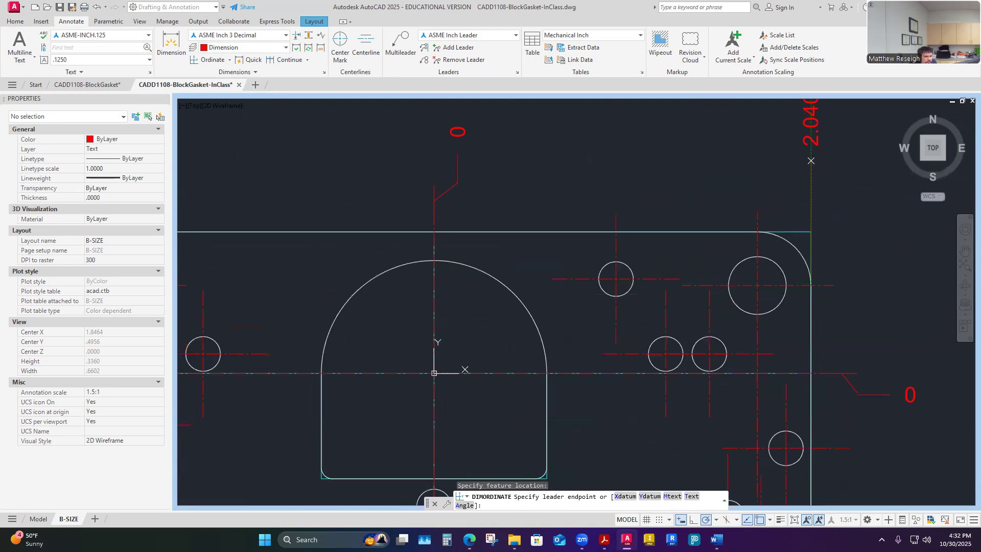
click(811, 162)
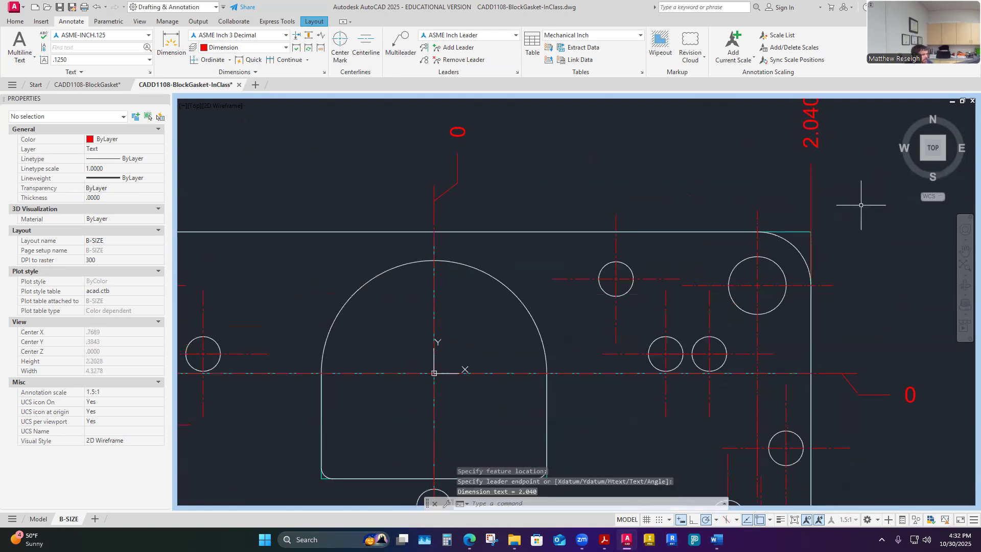
Add an X ordinate dimension at the gasket's left edge, from the lower end of the upper-left corner arc, with a straight leader above the part.
scroll(861, 205, down, 2)
scroll(838, 212, up, 2)
scroll(820, 191, down, 2)
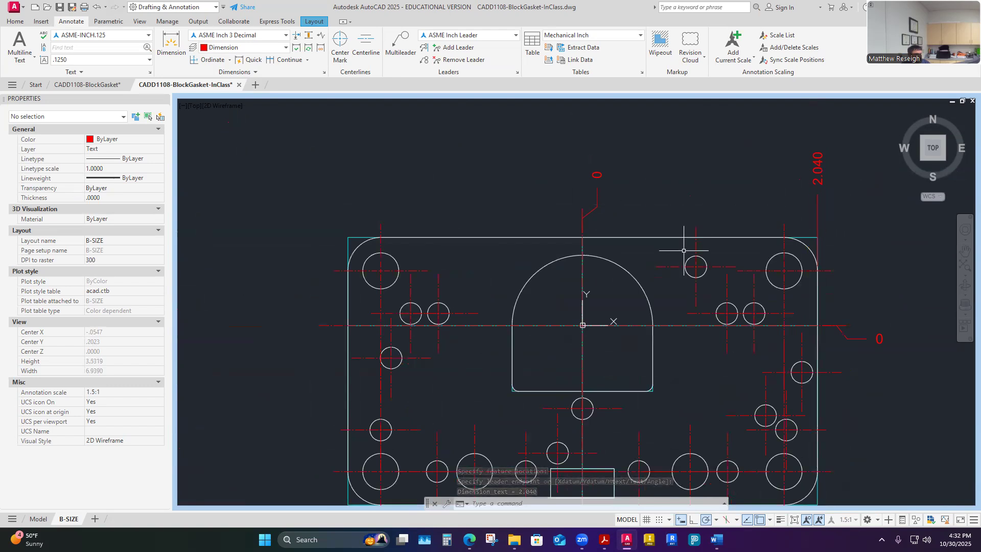
right_click(465, 204)
click(487, 208)
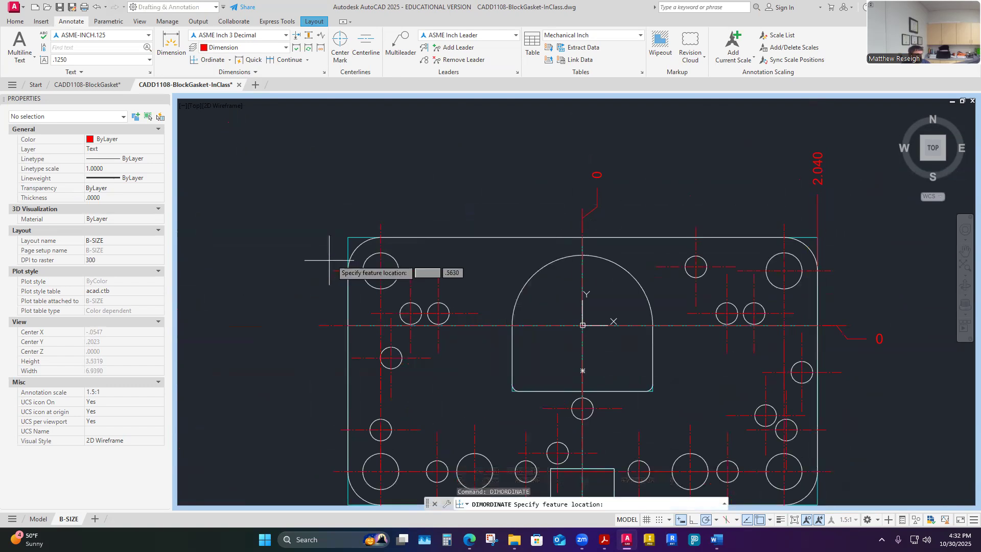
scroll(368, 256, up, 4)
scroll(392, 275, up, 6)
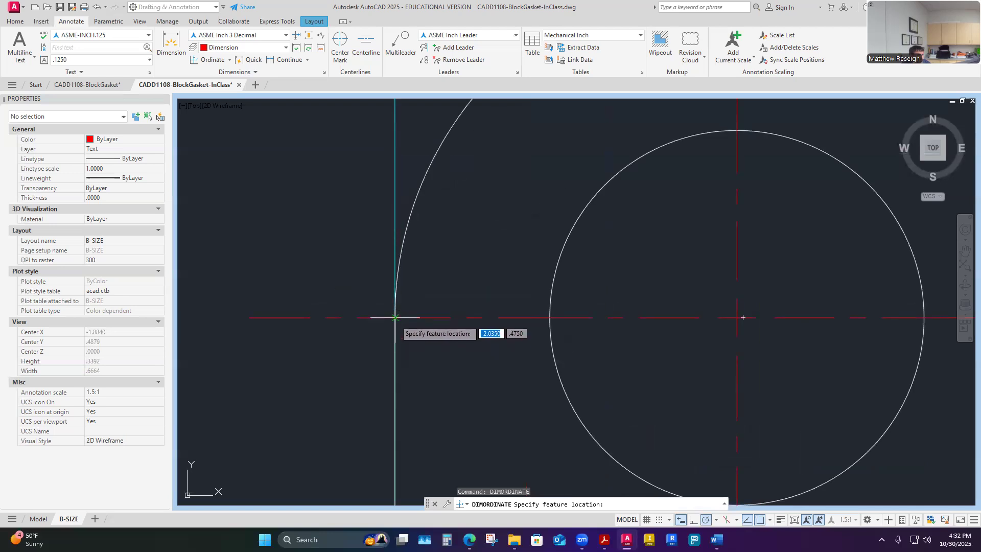
click(395, 318)
scroll(396, 321, down, 6)
scroll(396, 321, down, 4)
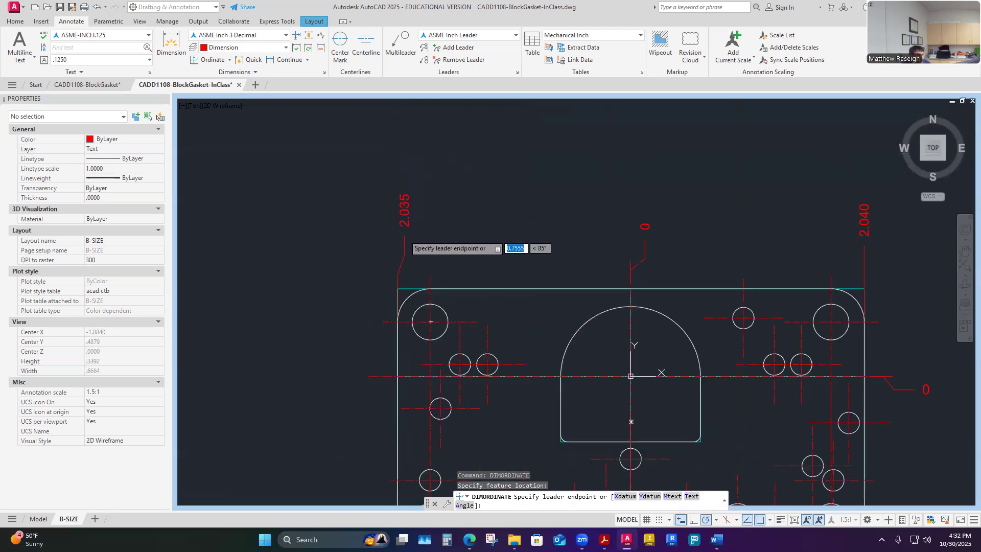
click(397, 248)
key(Escape)
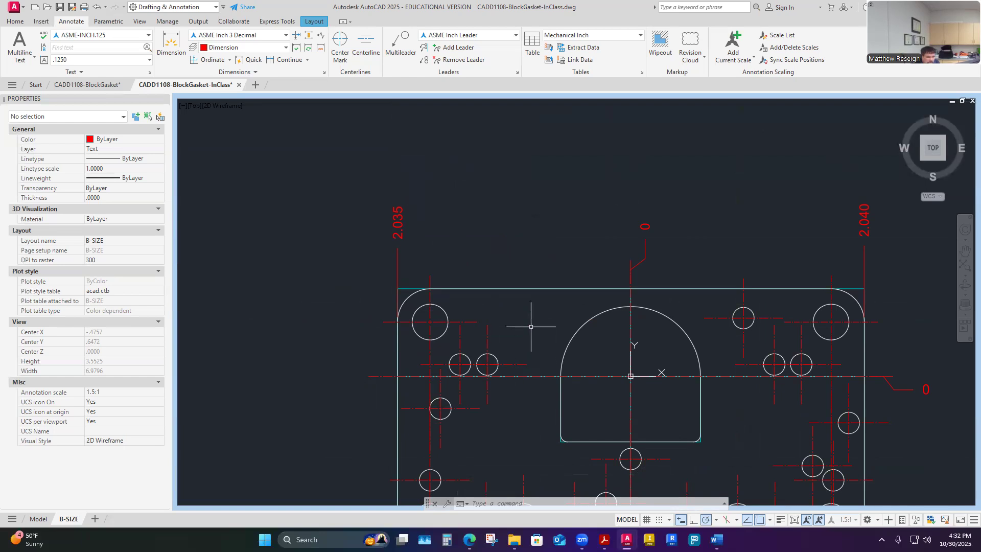
scroll(542, 327, down, 3)
scroll(616, 320, up, 3)
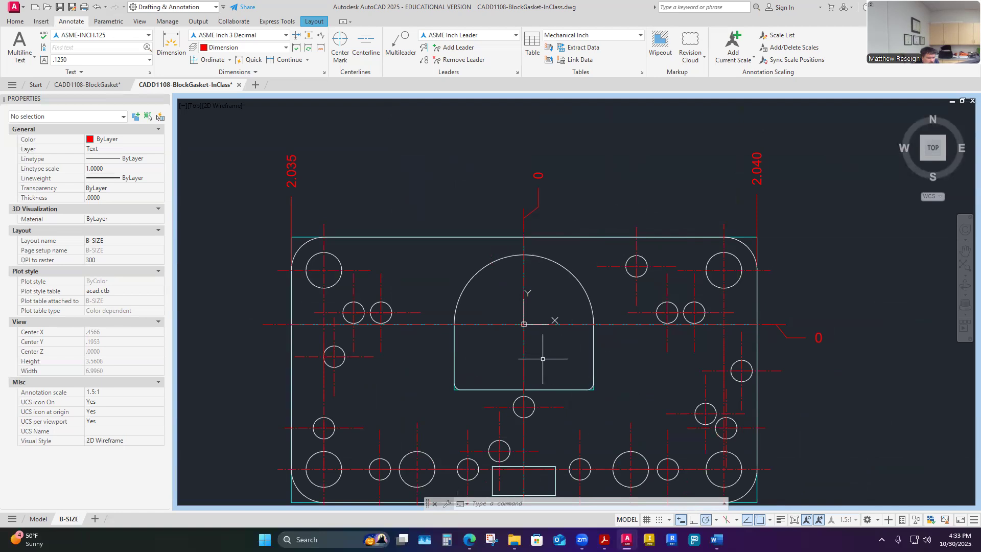
scroll(542, 358, down, 4)
scroll(542, 411, up, 6)
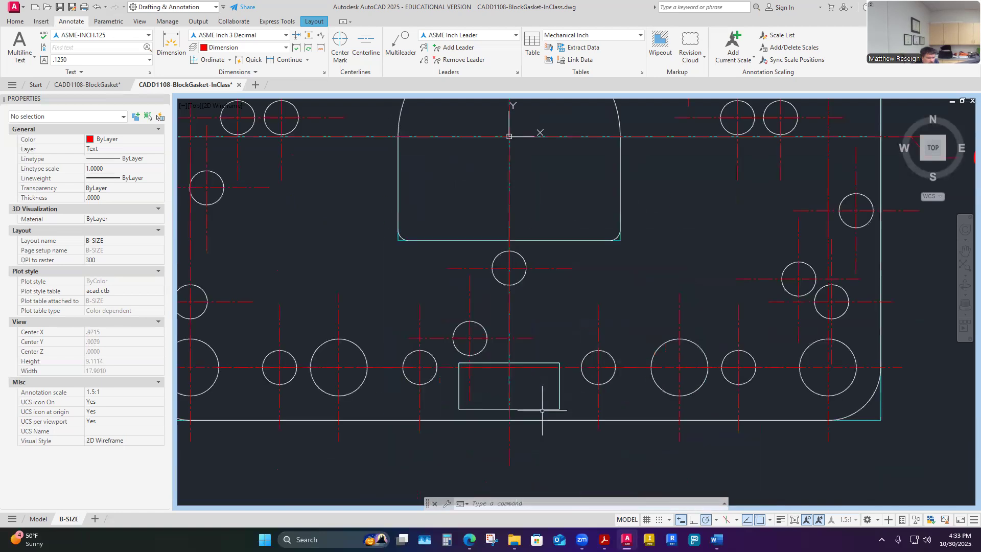
Add an X ordinate dimension to the left end of the arched cutout's arc, with a straight leader ending above the plate.
scroll(528, 401, down, 3)
scroll(524, 403, up, 3)
scroll(512, 331, down, 2)
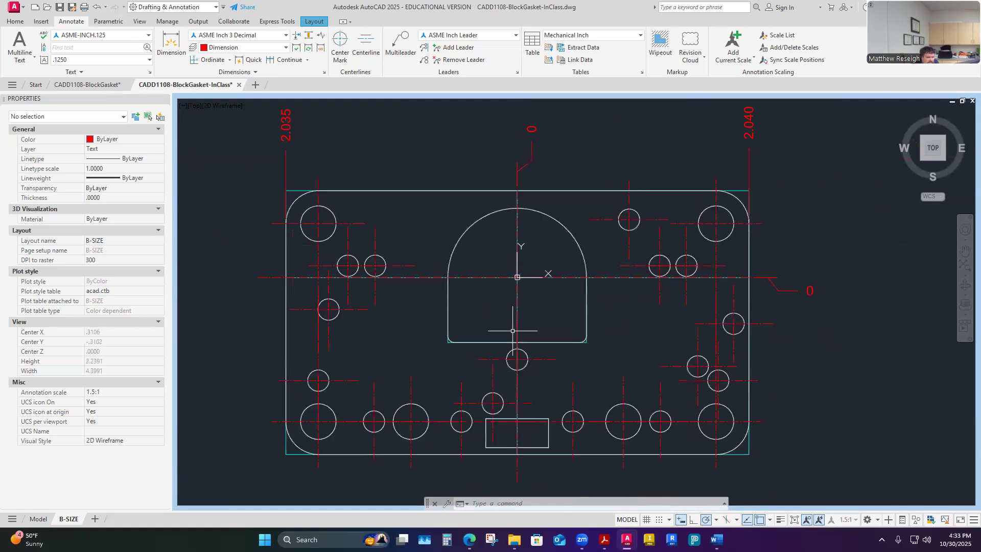
click(206, 60)
scroll(439, 276, up, 2)
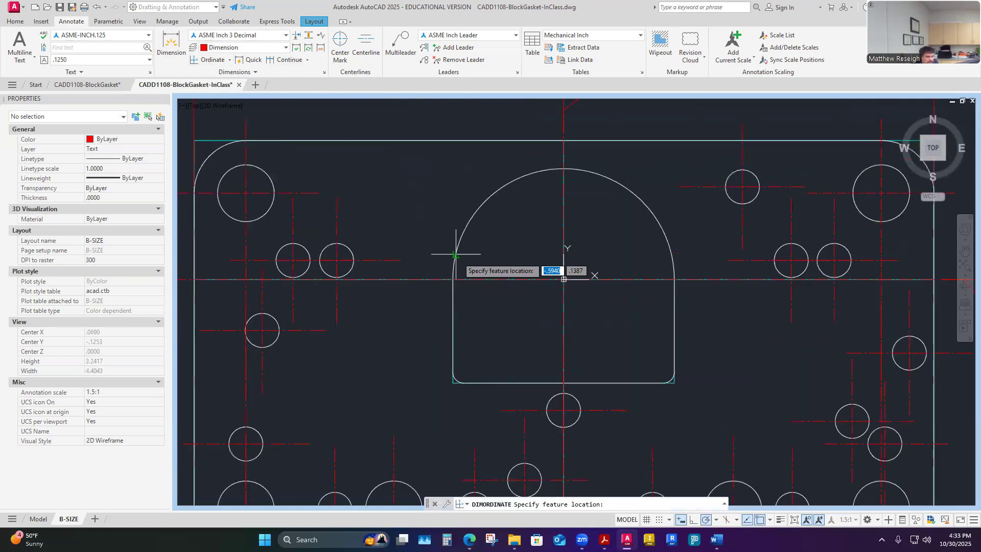
scroll(455, 269, up, 2)
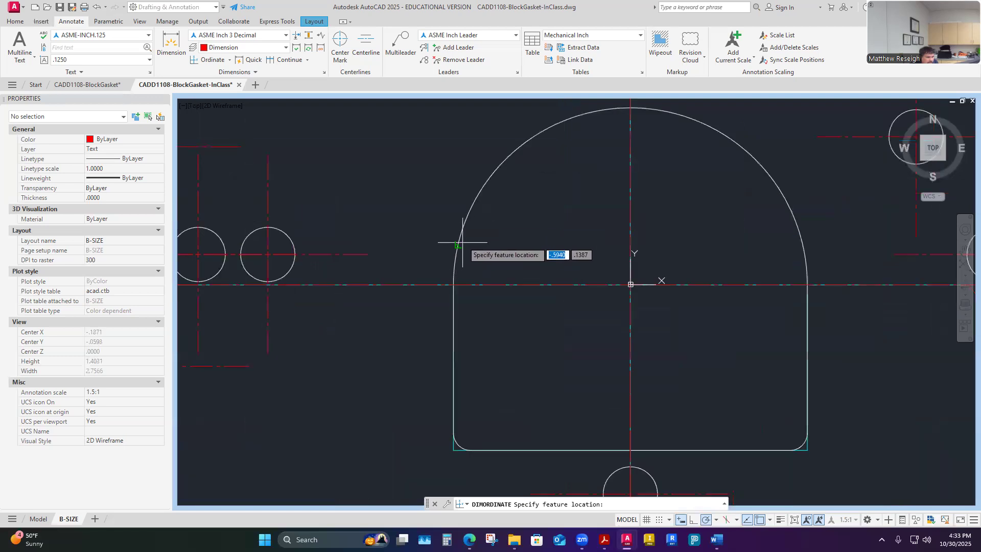
click(453, 284)
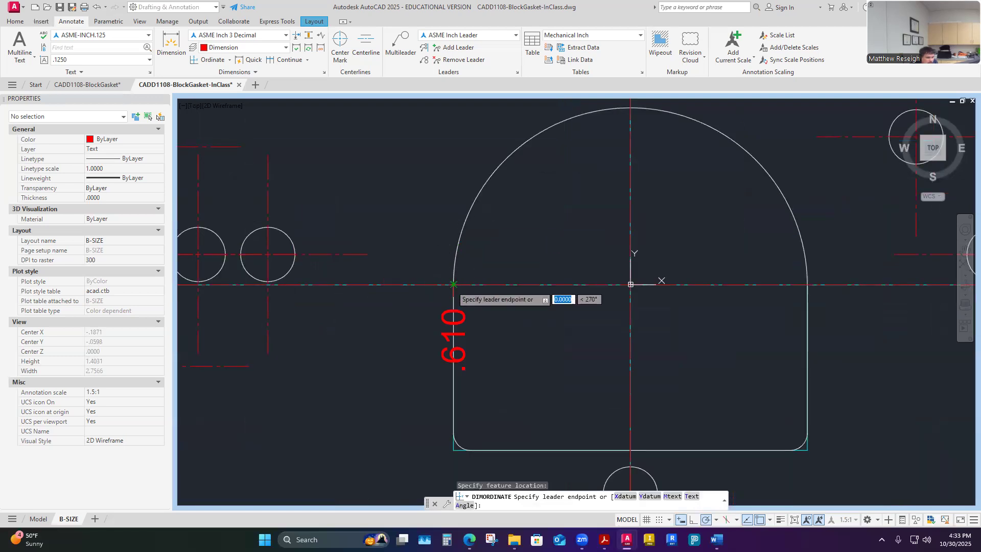
scroll(453, 285, down, 4)
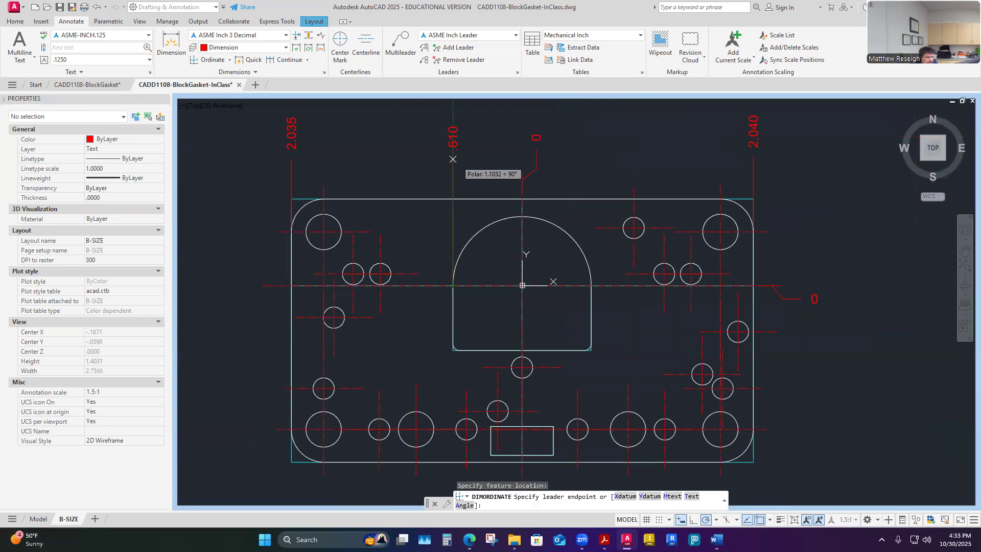
click(456, 154)
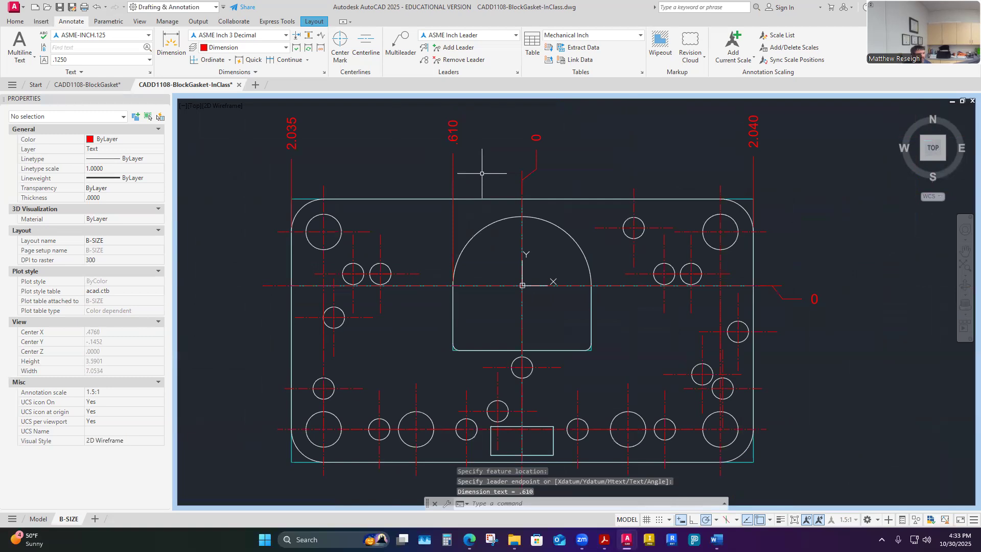
key(Escape)
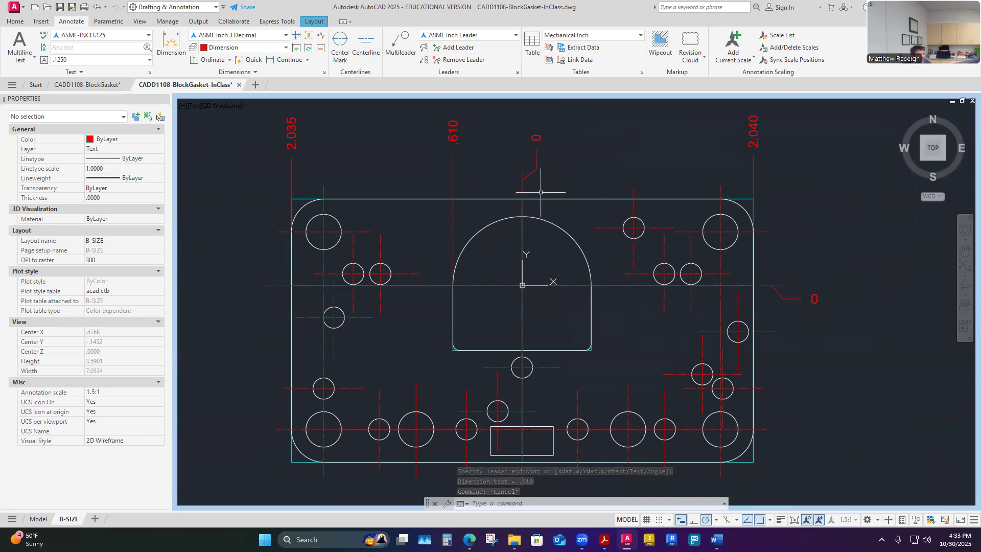
Add an X ordinate dimension to the right end of the arched cutout's arc, with a straight leader ending above the plate.
right_click(556, 183)
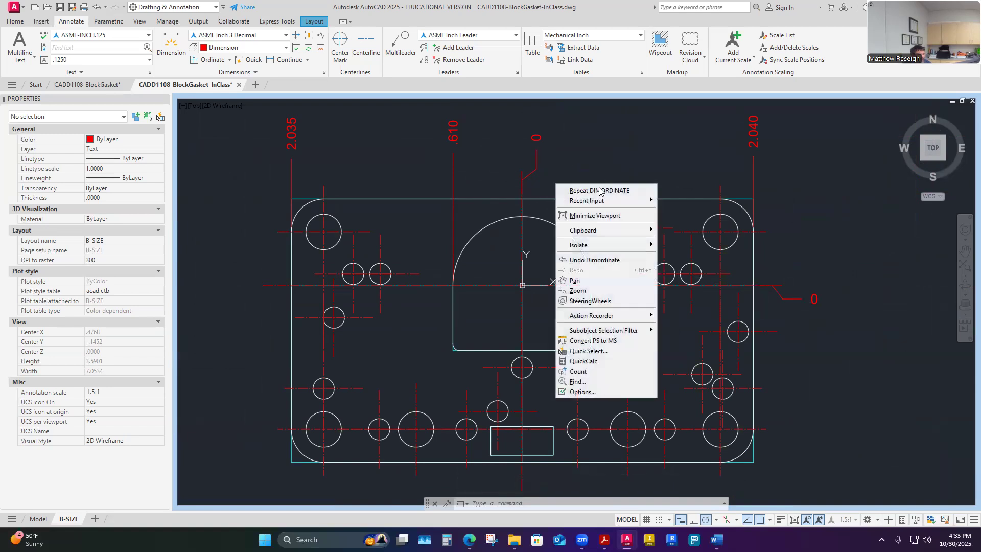
click(587, 188)
scroll(595, 270, up, 4)
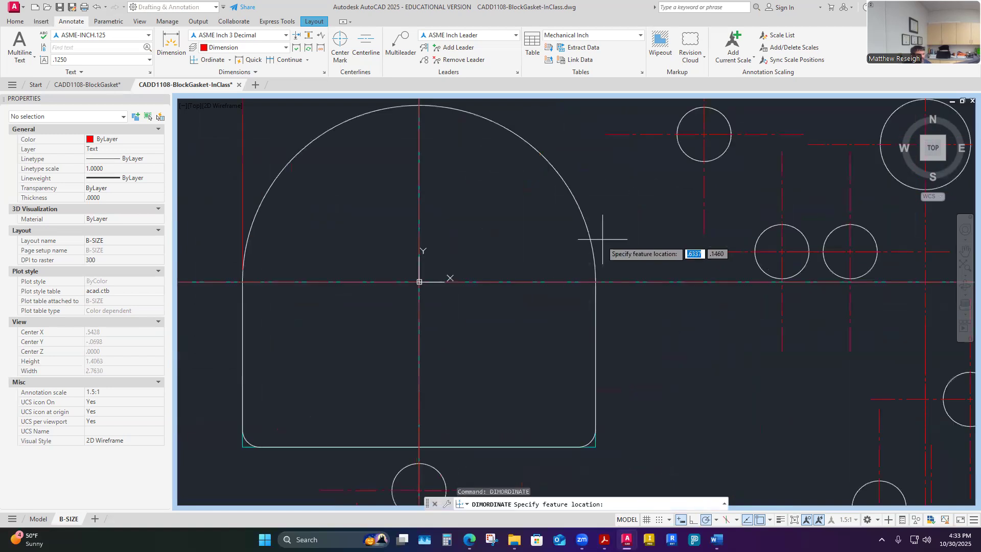
click(595, 281)
scroll(595, 282, down, 2)
scroll(596, 158, down, 1)
scroll(594, 174, up, 1)
scroll(592, 187, down, 4)
scroll(591, 187, up, 4)
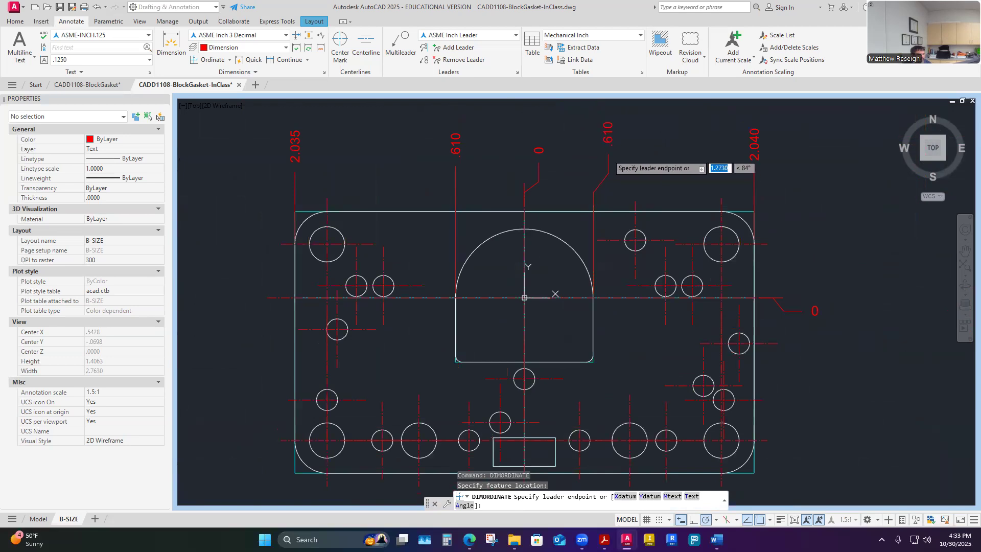
click(603, 164)
key(Escape)
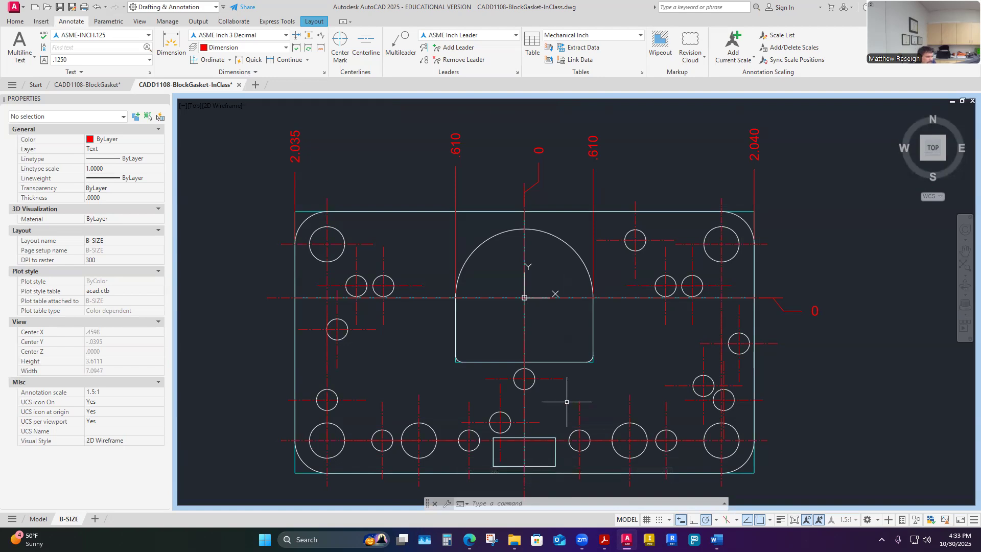
Add an X ordinate dimension to the lower-left corner of the small rectangle, with a straight leader ending below the plate.
middle_drag(566, 402, 574, 339)
scroll(562, 442, up, 2)
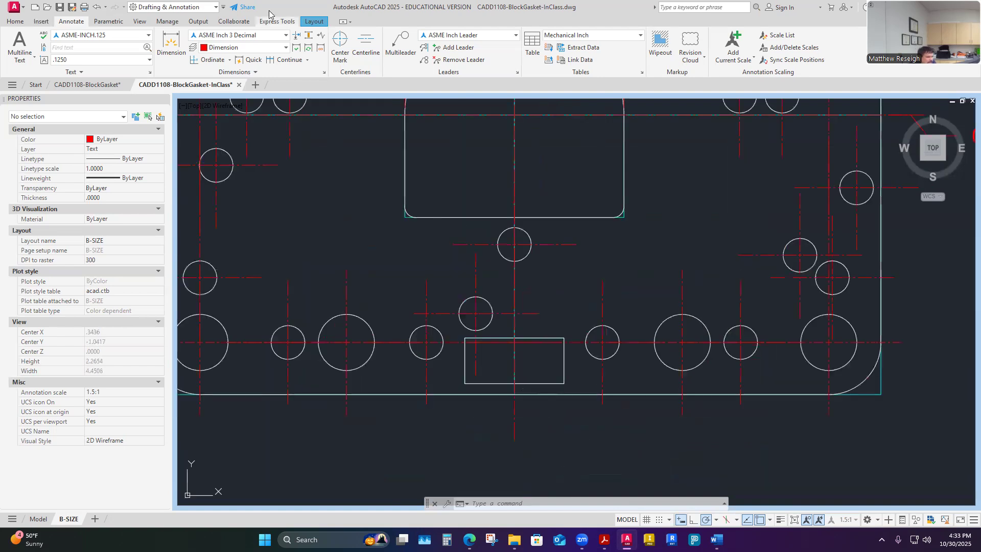
click(208, 60)
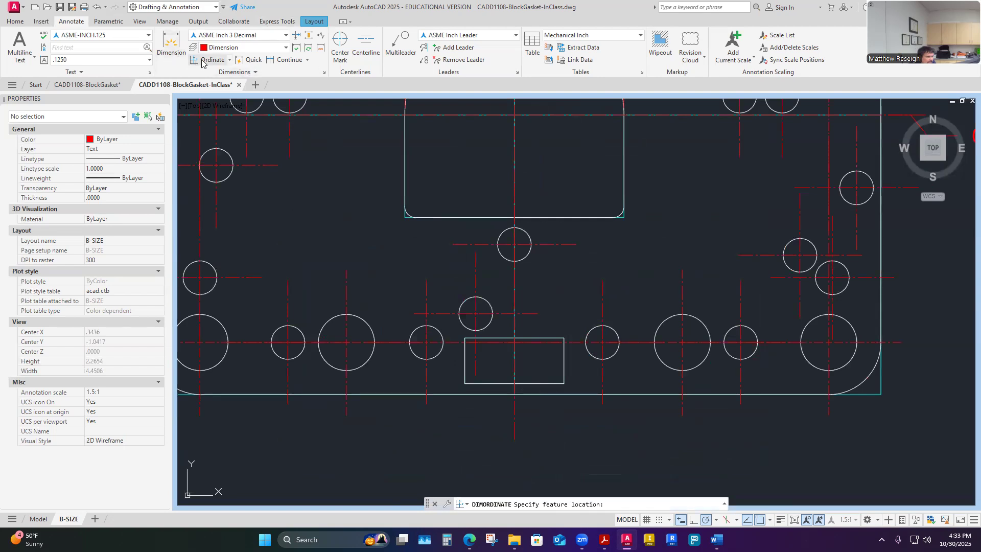
click(464, 383)
scroll(448, 357, down, 3)
scroll(468, 409, up, 1)
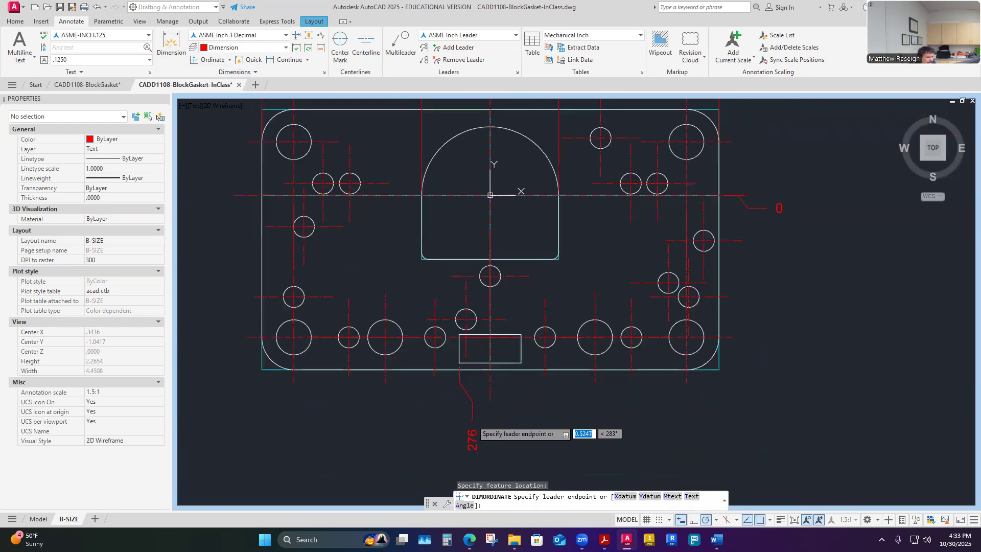
click(467, 404)
Add an X ordinate dimension to the small rectangle's lower-right corner, placing it below the plate level with its neighbour.
right_click(469, 402)
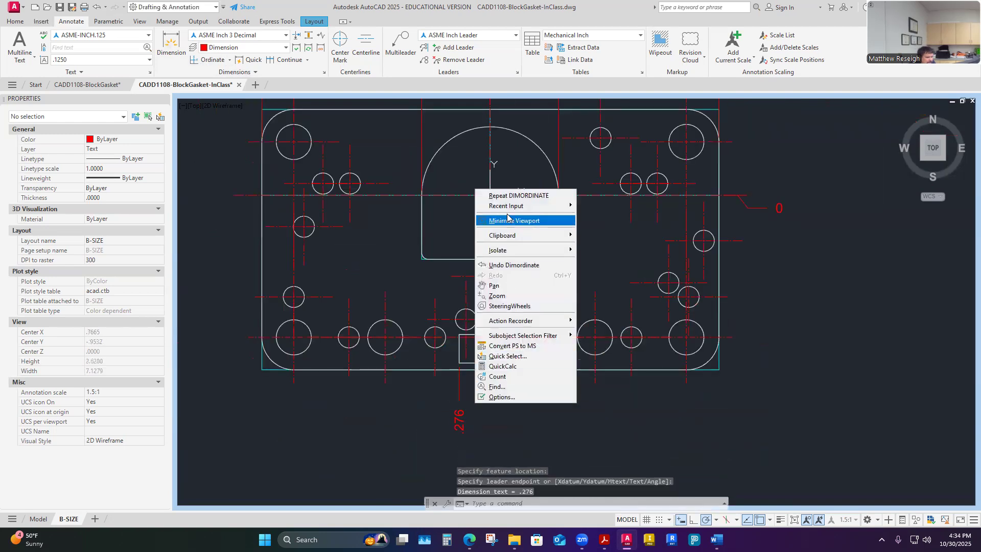
click(503, 199)
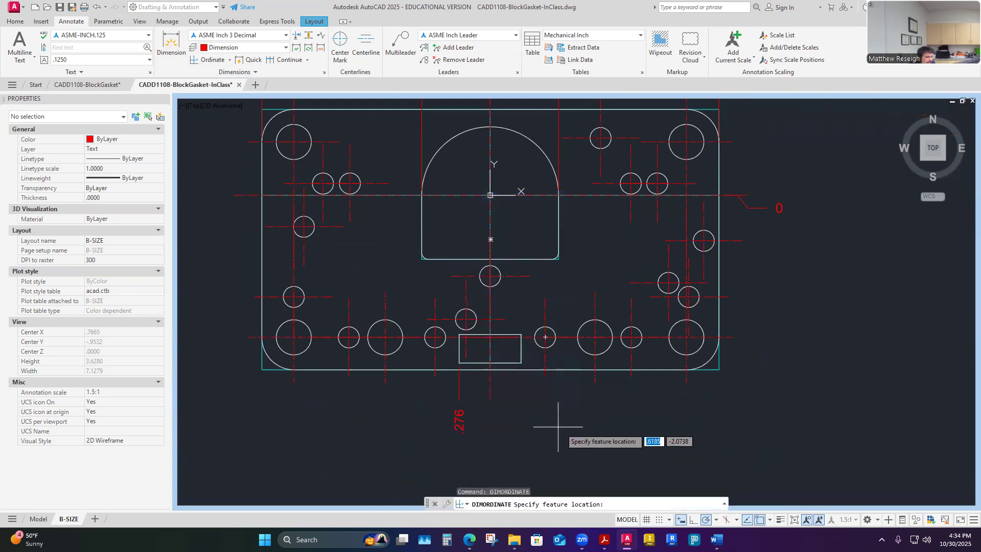
click(521, 362)
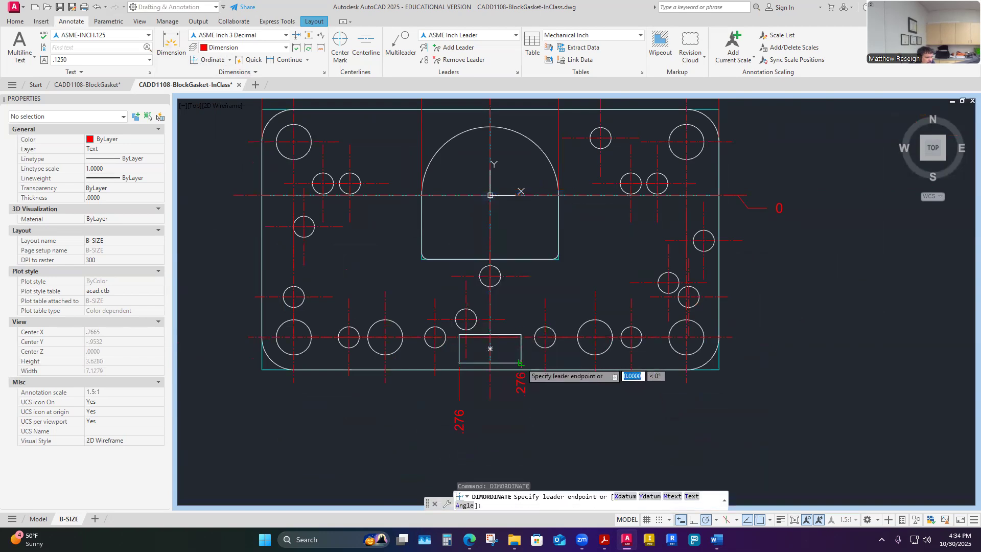
click(522, 403)
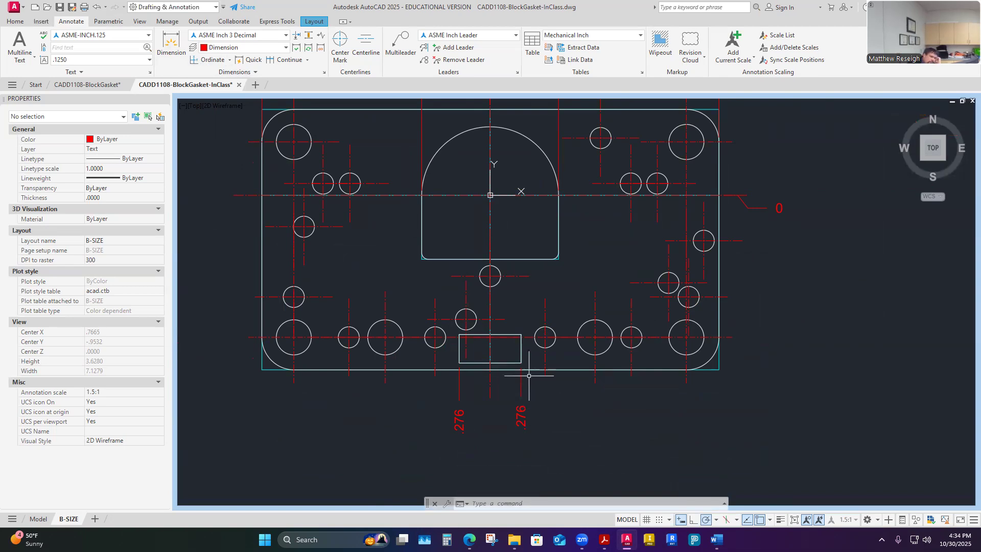
scroll(529, 377, down, 2)
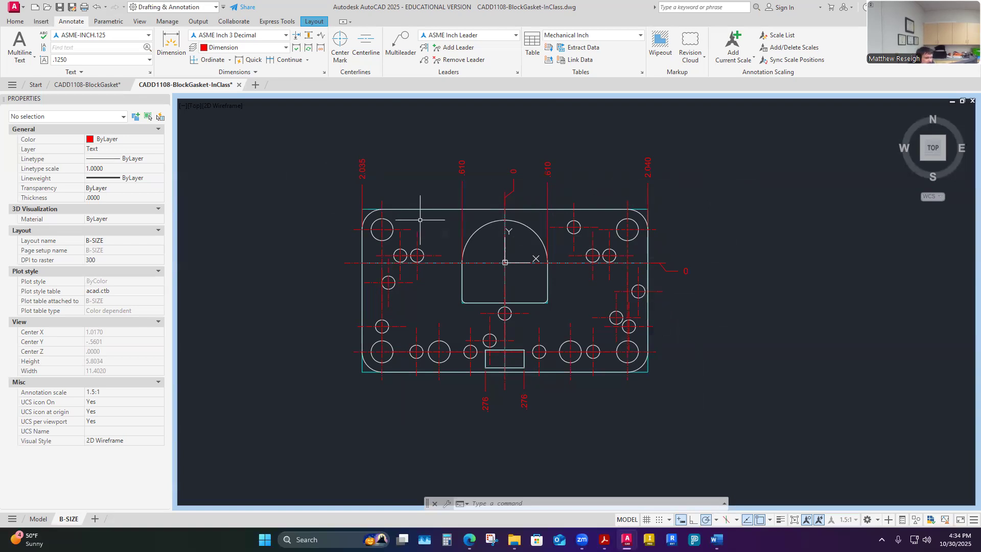
scroll(335, 200, up, 2)
click(389, 214)
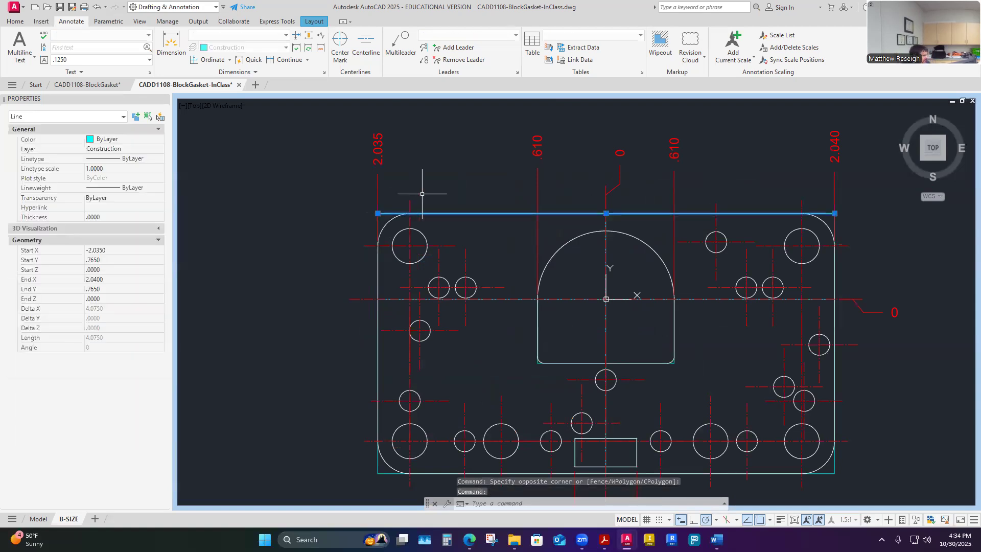
key(Escape)
key(Escape)
click(391, 213)
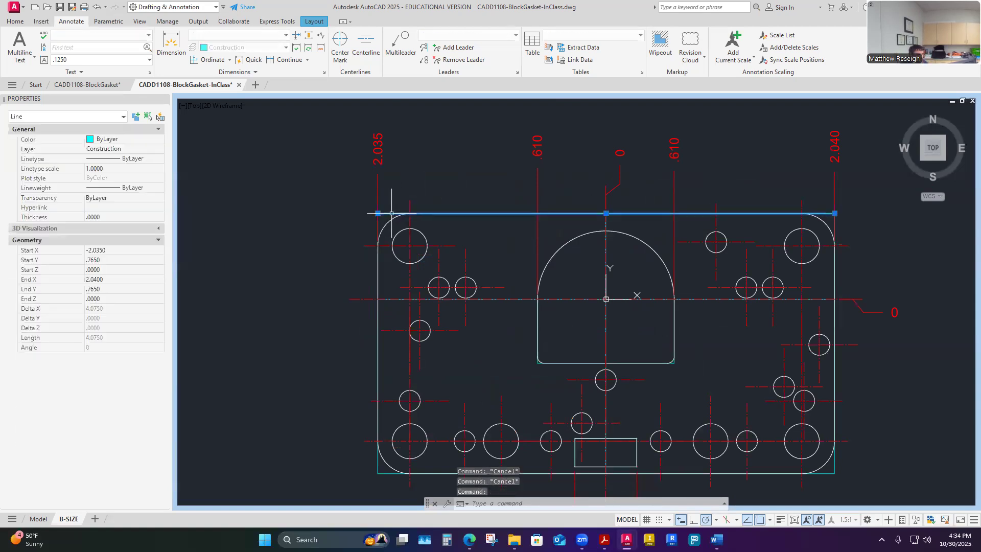
key(Escape)
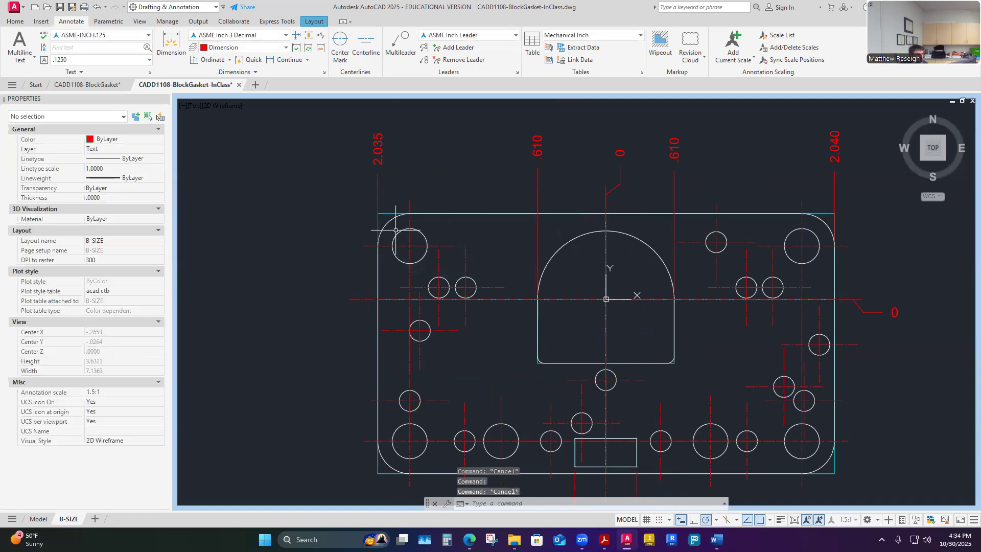
scroll(368, 223, up, 2)
click(409, 204)
key(Escape)
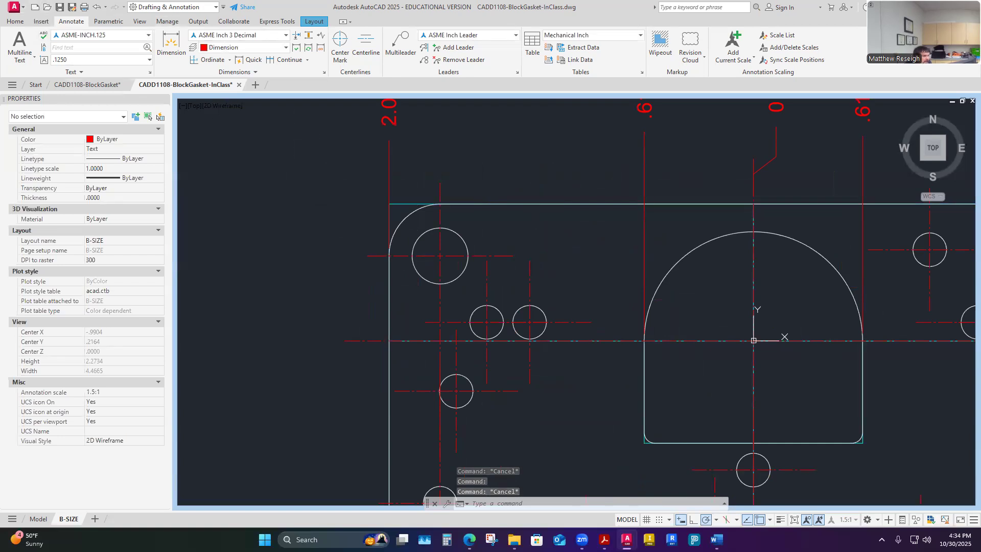
Offset the construction line along the plate's upper edge by .375 to the outside, above the plate.
click(14, 22)
click(234, 60)
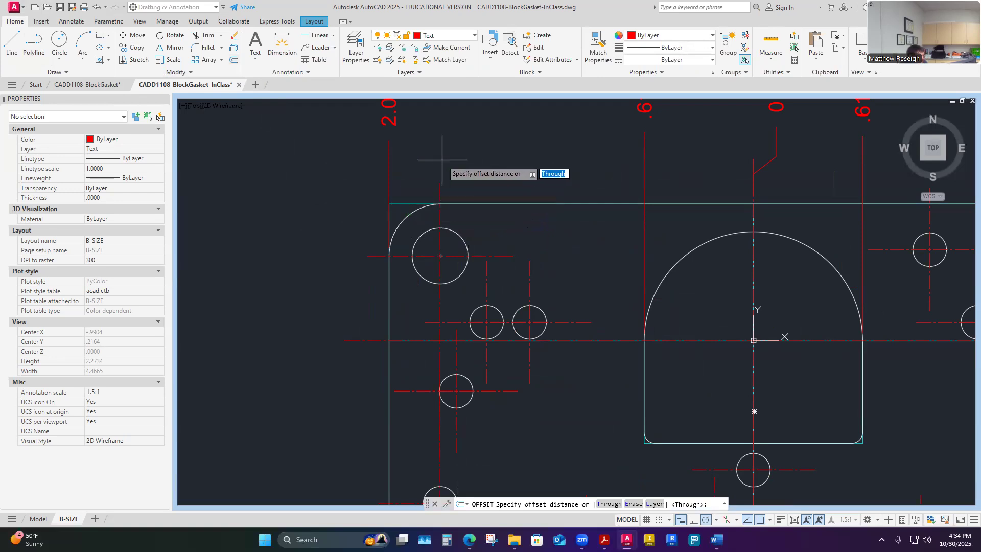
text(.375)
key(Return)
click(407, 205)
click(420, 167)
scroll(460, 245, down, 4)
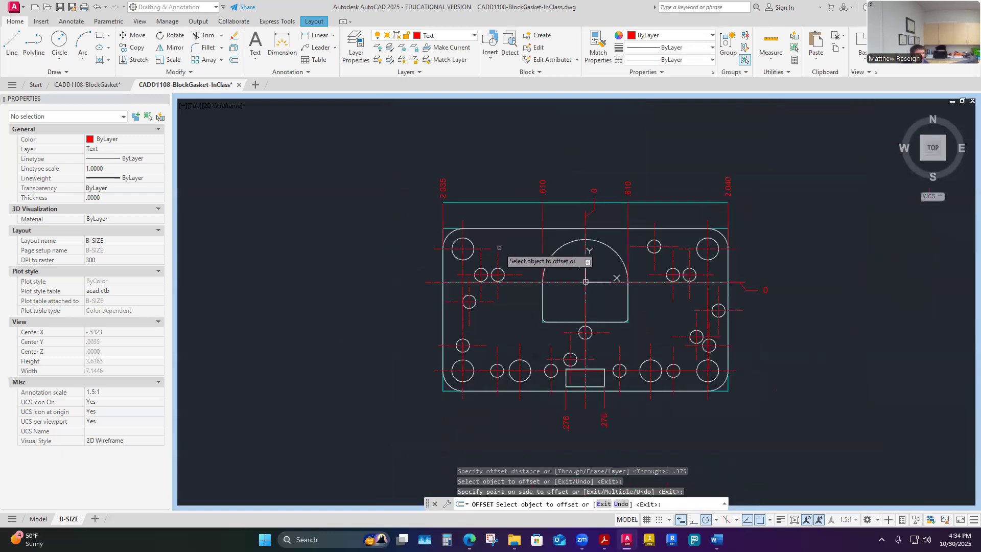
scroll(499, 248, up, 2)
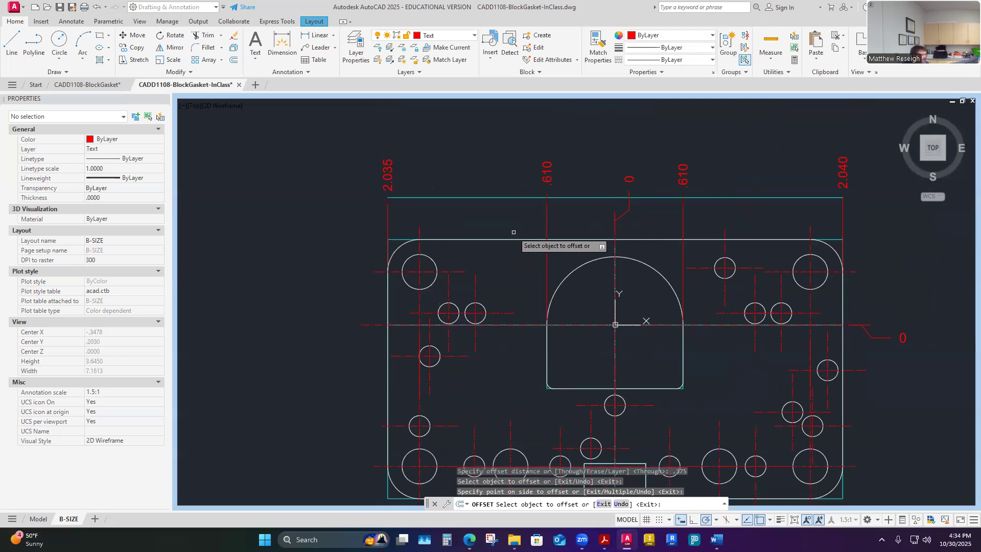
key(Escape)
Stretch the leader endpoint of the plate's left-edge ordinate dimension onto the offset construction line above the plate.
scroll(378, 199, up, 2)
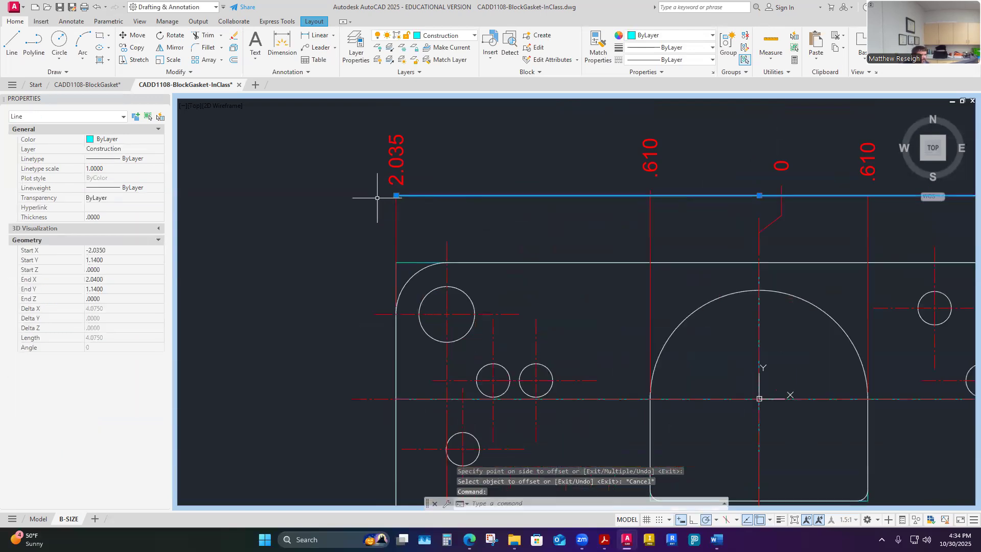
key(Escape)
click(400, 181)
scroll(391, 197, up, 4)
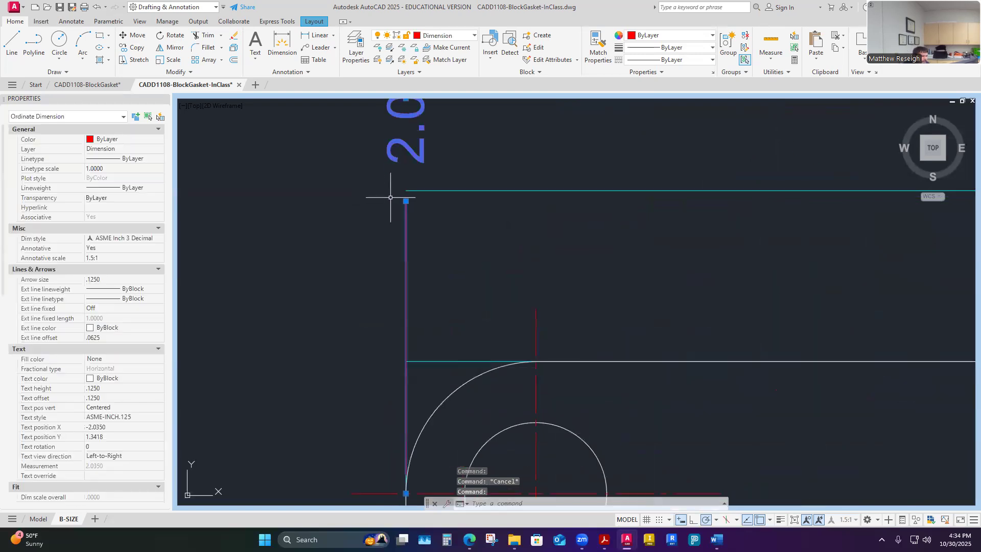
click(406, 201)
key(Escape)
Stretch the leader endpoint of the ordinate dimension for the cutout's left side onto the offset construction line.
scroll(408, 246, down, 3)
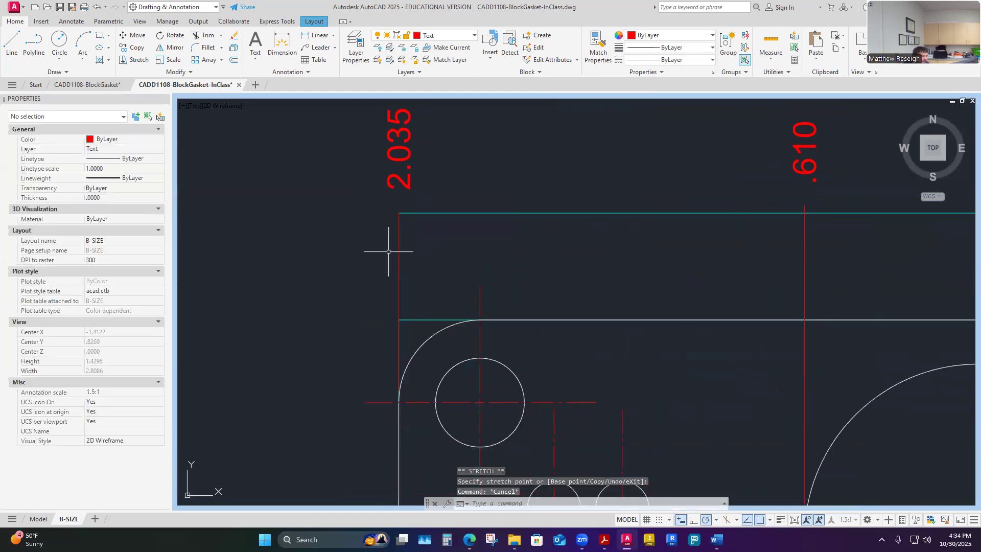
scroll(720, 234, up, 4)
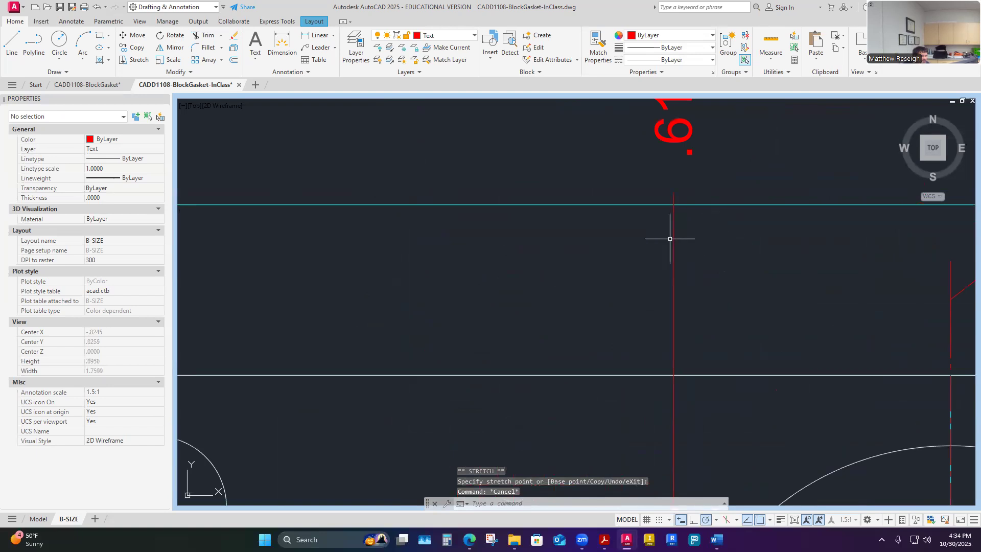
click(672, 238)
click(673, 192)
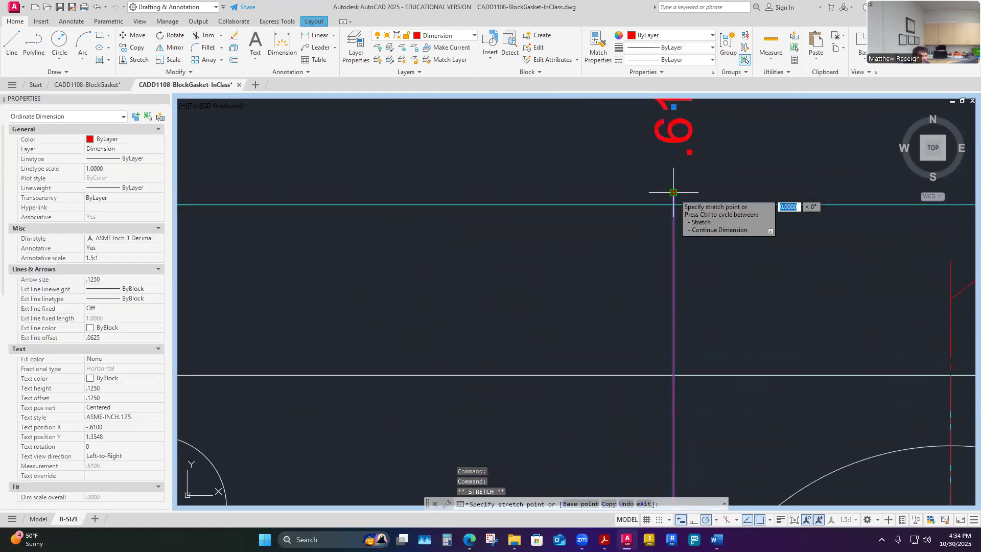
key(Escape)
Stretch the leader endpoint of the ordinate dimension for the cutout's right side onto the offset construction line.
scroll(596, 260, down, 5)
scroll(812, 259, up, 7)
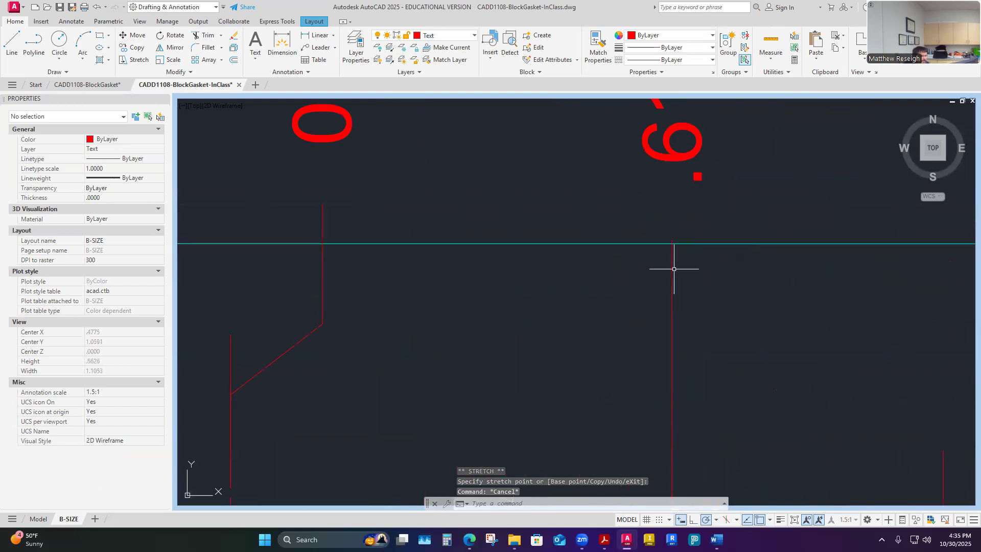
click(673, 268)
scroll(671, 268, up, 2)
click(668, 227)
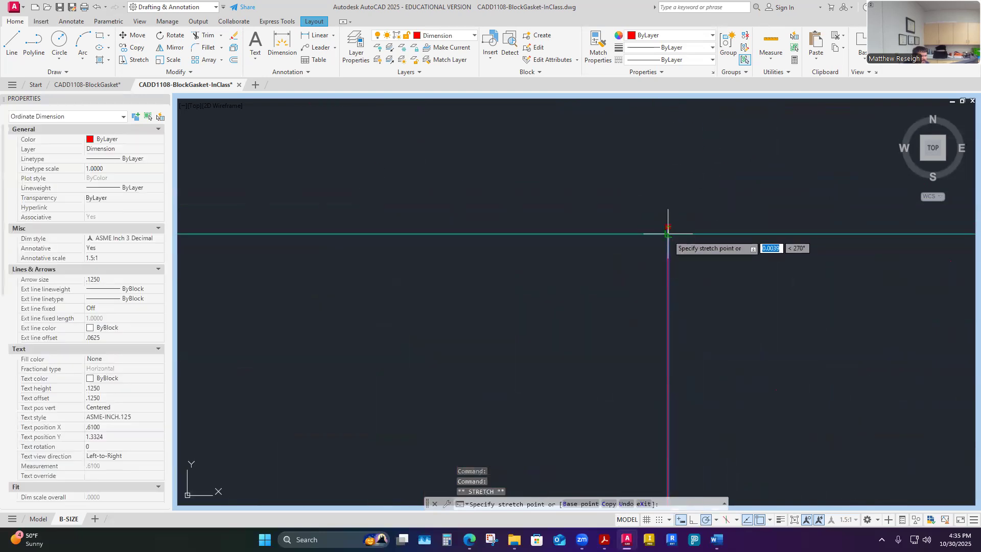
key(Escape)
Stretch the leader endpoint of the plate's right-edge ordinate dimension onto the end of the offset construction line.
scroll(596, 263, down, 6)
scroll(682, 263, up, 5)
scroll(682, 263, up, 2)
click(659, 277)
scroll(661, 275, up, 2)
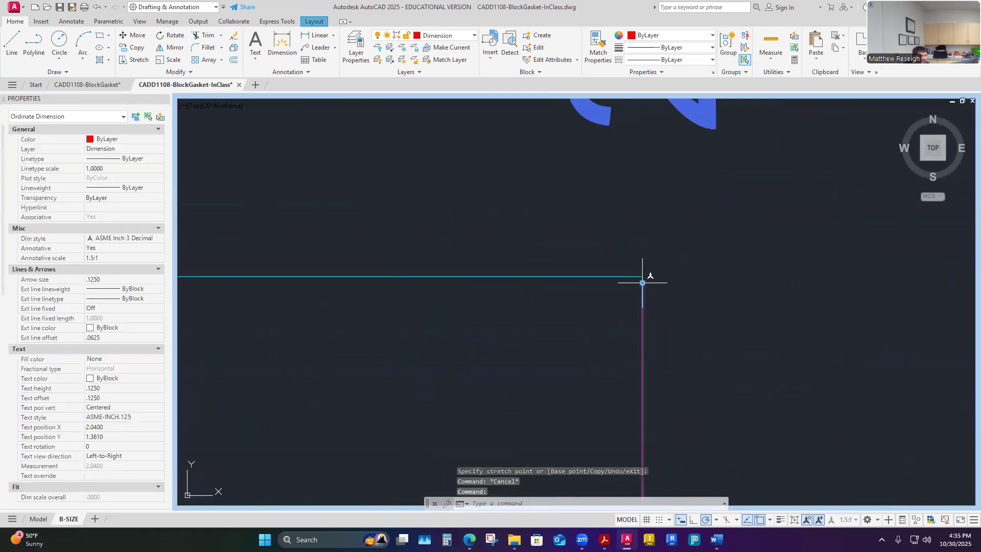
click(642, 283)
key(Escape)
scroll(642, 283, down, 4)
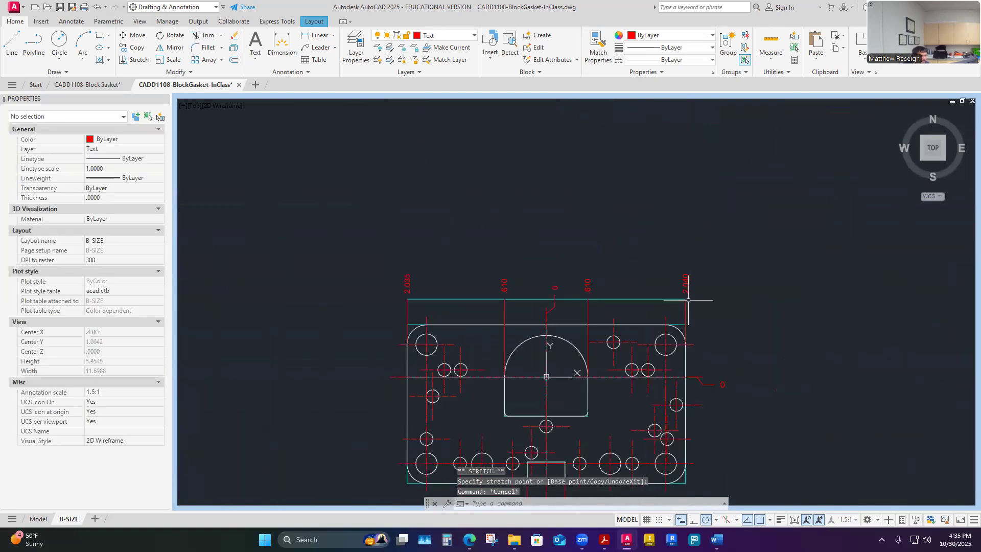
Stretch the leader endpoint of the jogged zero ordinate dimension above the plate onto the offset construction line.
scroll(688, 301, down, 2)
scroll(666, 312, up, 4)
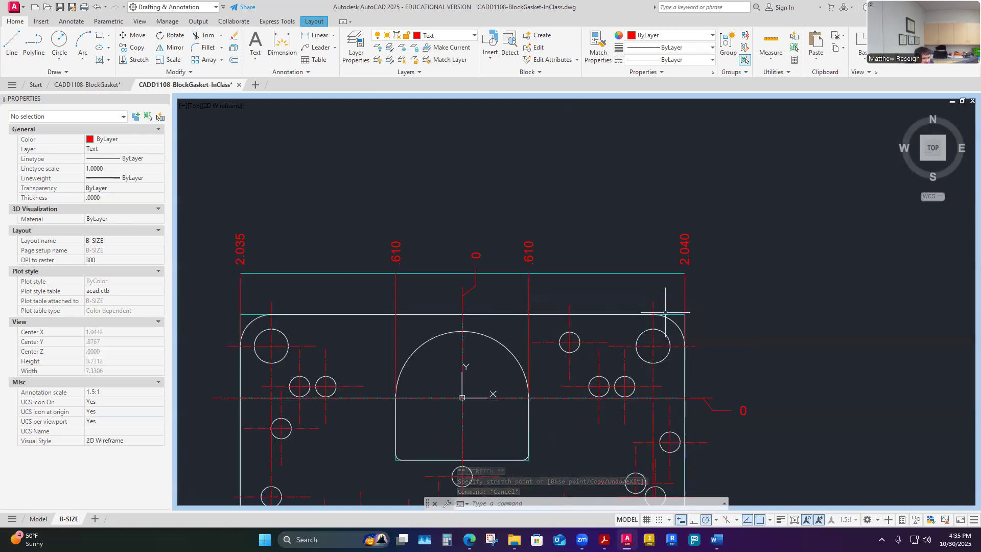
scroll(472, 290, up, 6)
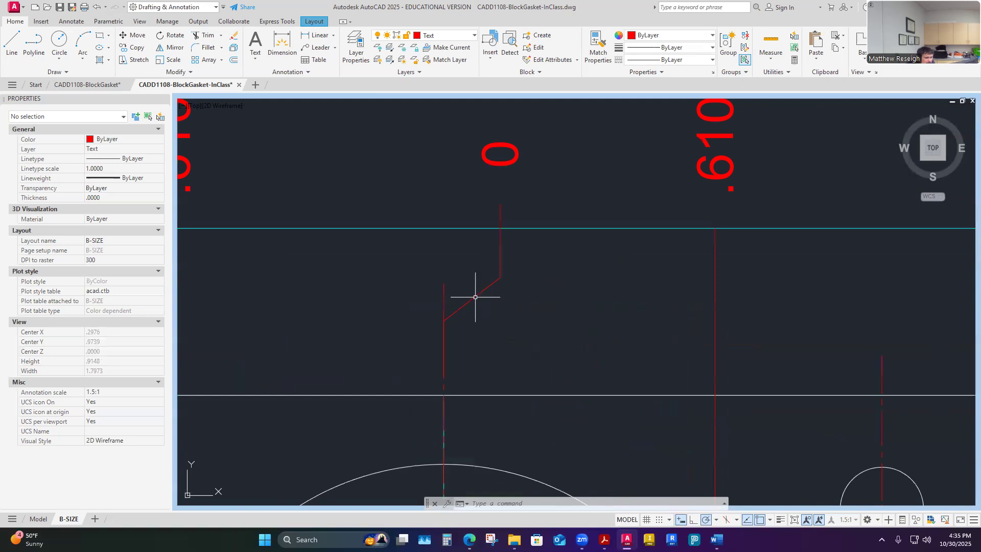
click(475, 297)
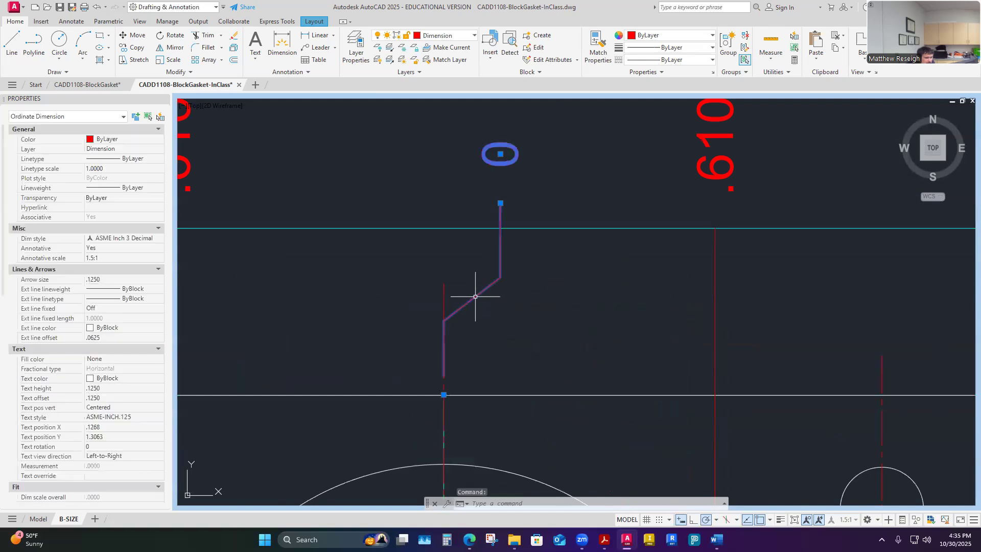
click(500, 202)
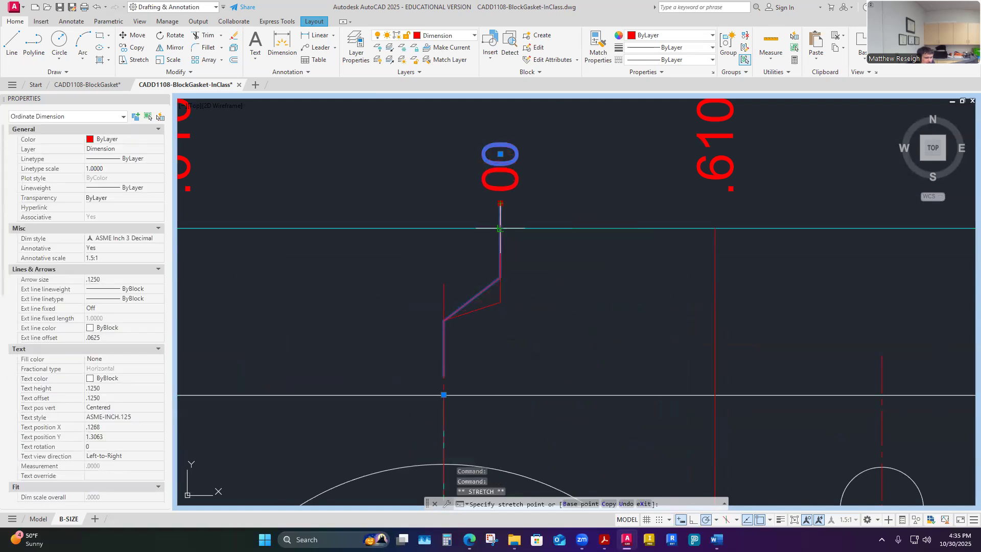
click(500, 229)
key(Escape)
key(Escape)
scroll(532, 275, down, 2)
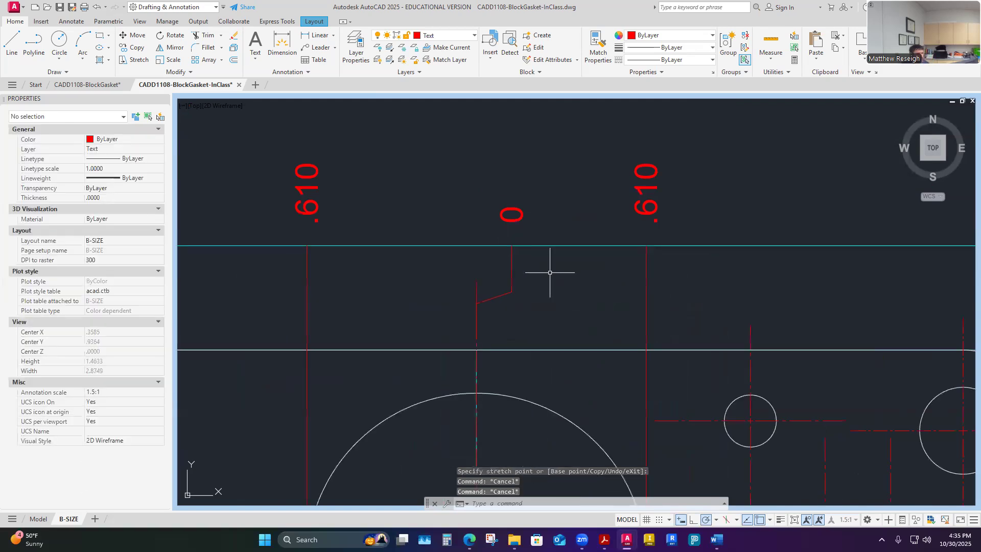
Switch to the reference PDF in Acrobat and compare its zero ordinate dimension with the jogged one above the plate in AutoCAD.
scroll(554, 277, down, 5)
scroll(524, 269, up, 4)
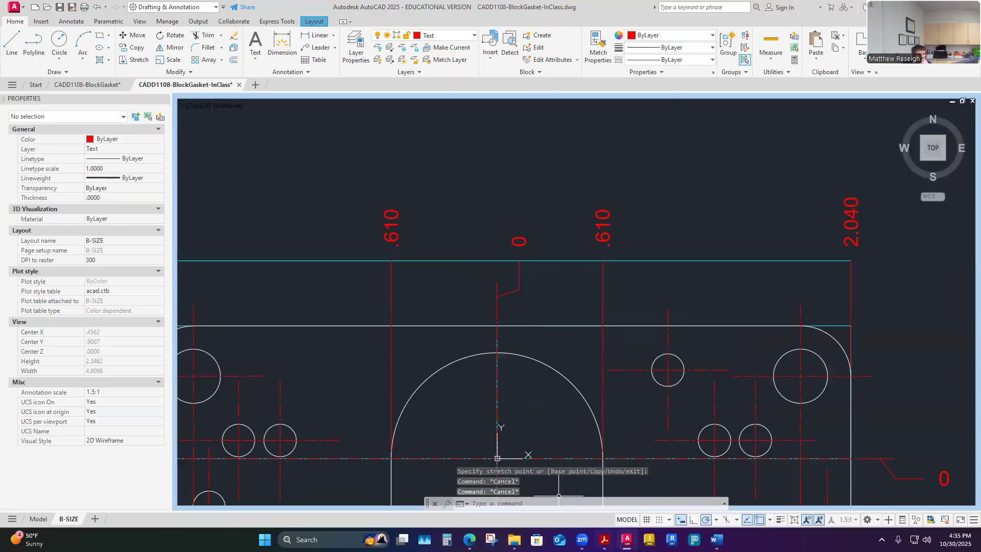
key(alt+Tab)
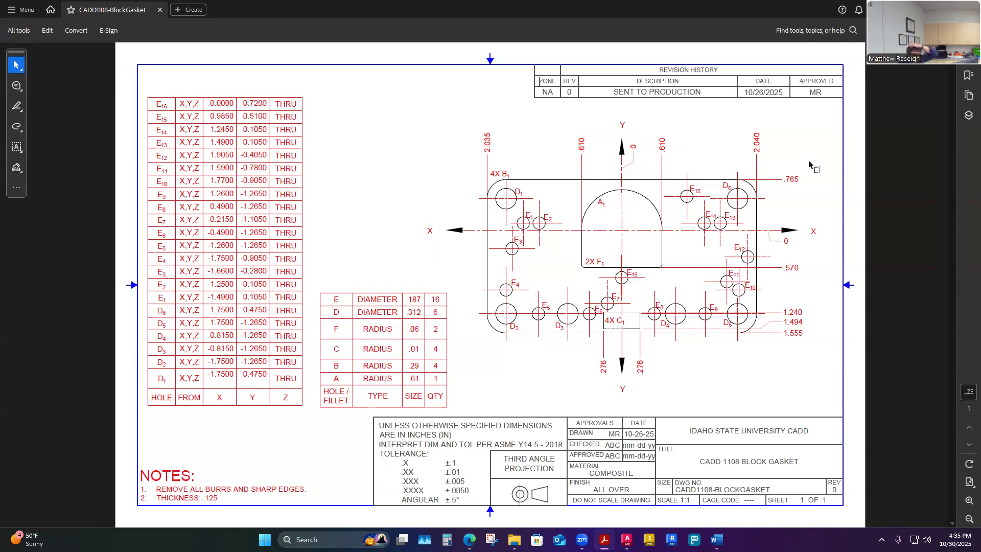
key(alt+Tab)
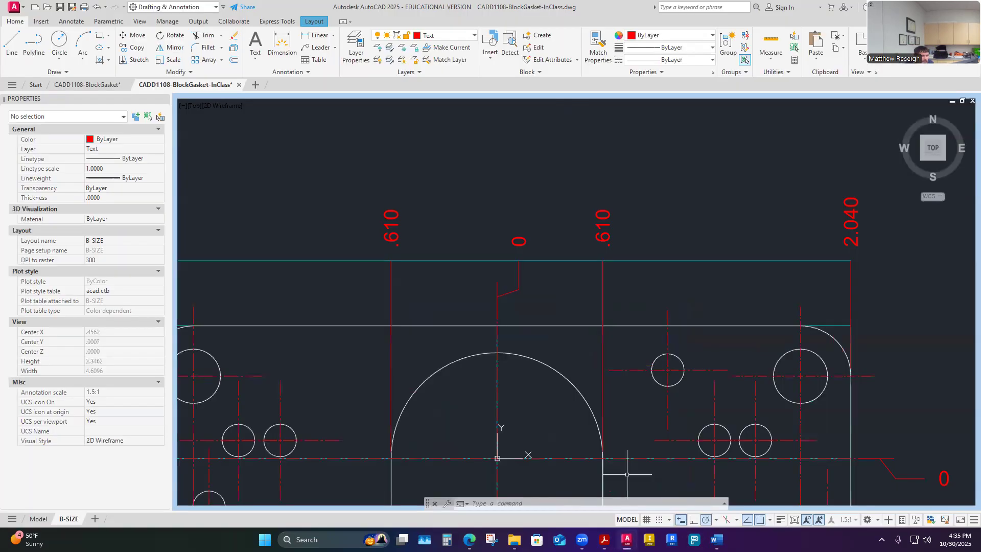
click(505, 294)
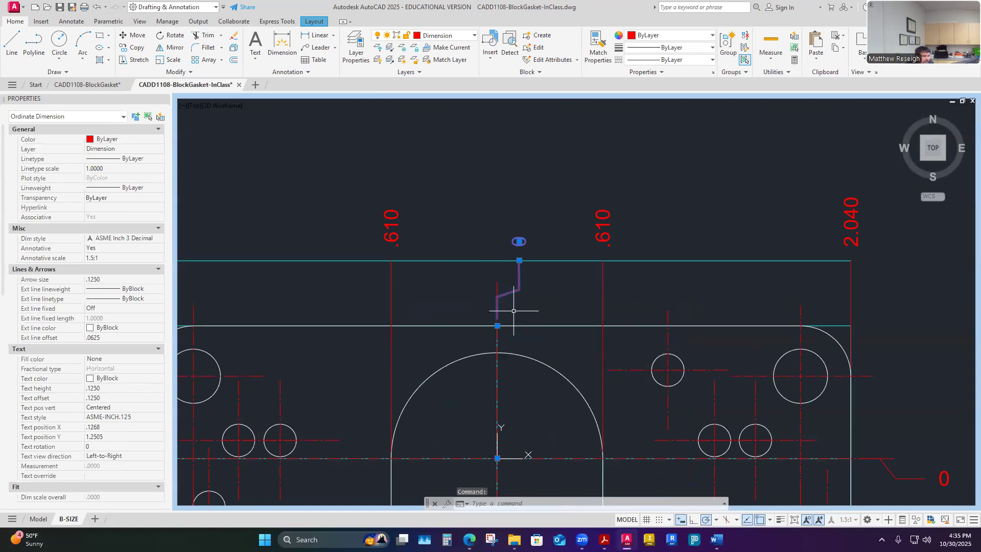
key(Escape)
key(Escape)
scroll(515, 181, down, 5)
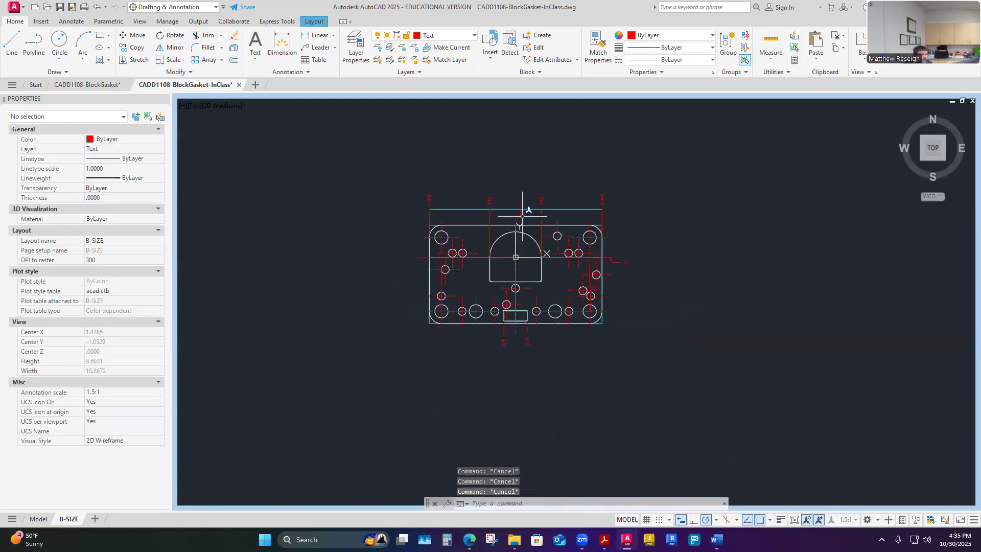
Add an ordinate dimension for the plate's top edge from the upper-right corner arc's endpoint, with a straight leader to the right of the plate.
scroll(526, 214, up, 2)
scroll(526, 226, down, 2)
scroll(645, 305, up, 2)
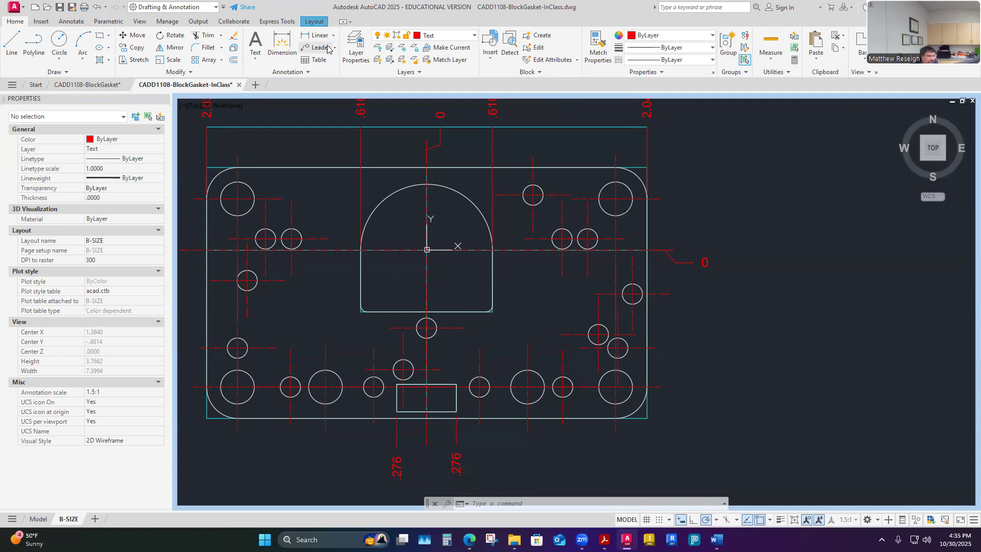
click(108, 22)
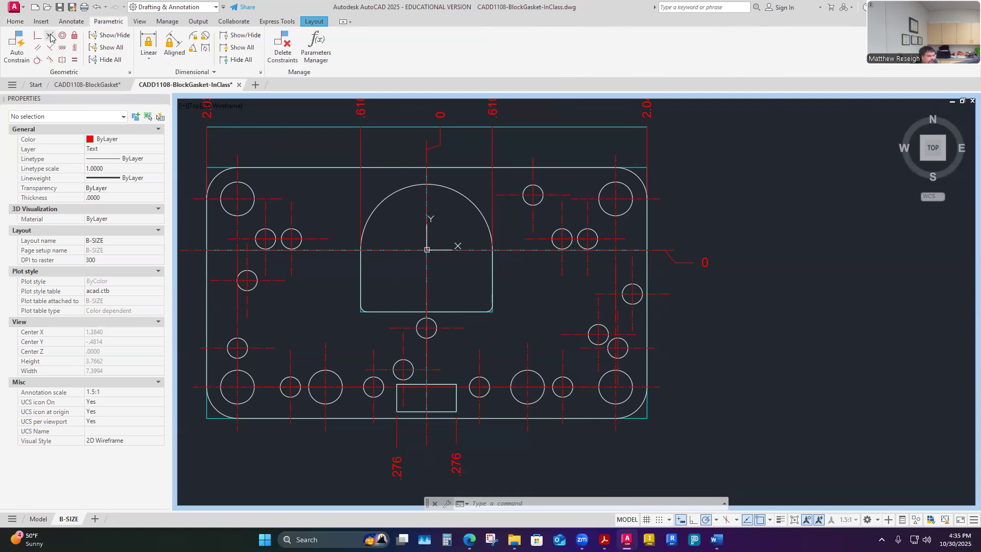
click(72, 22)
click(209, 59)
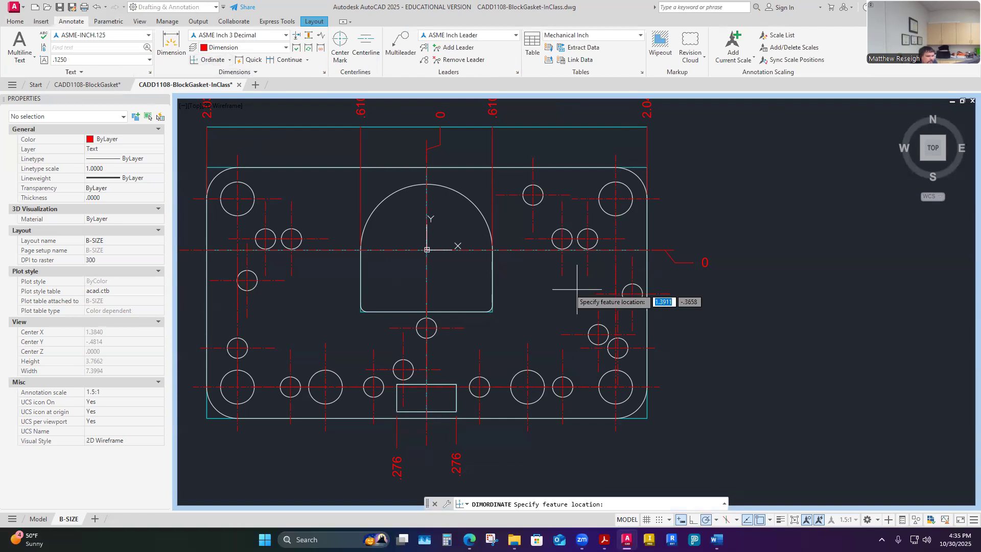
scroll(625, 156, up, 2)
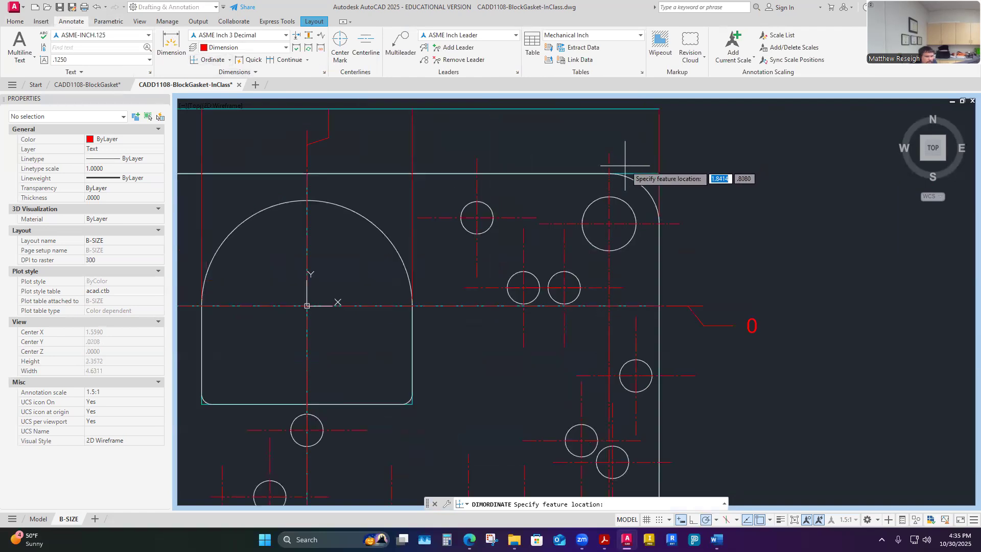
click(609, 174)
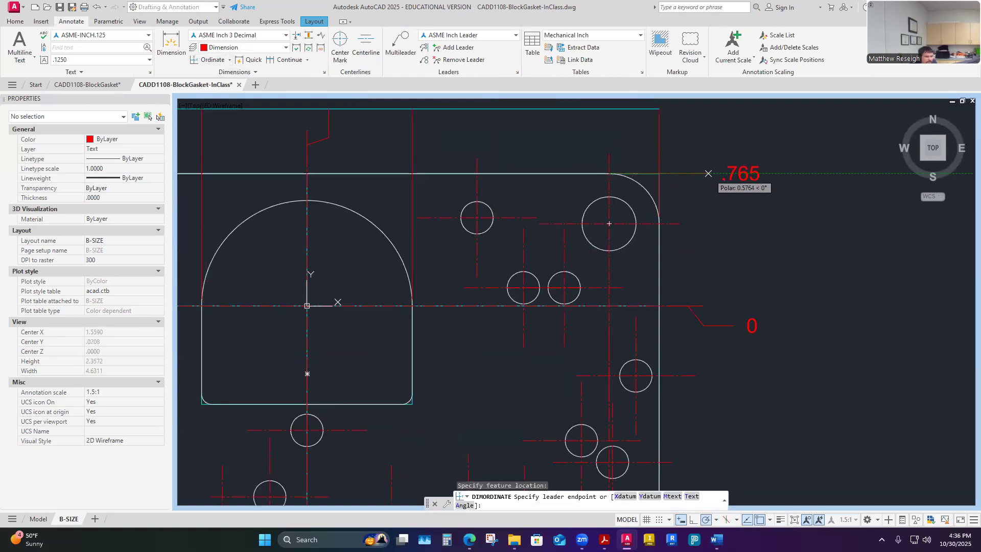
click(708, 174)
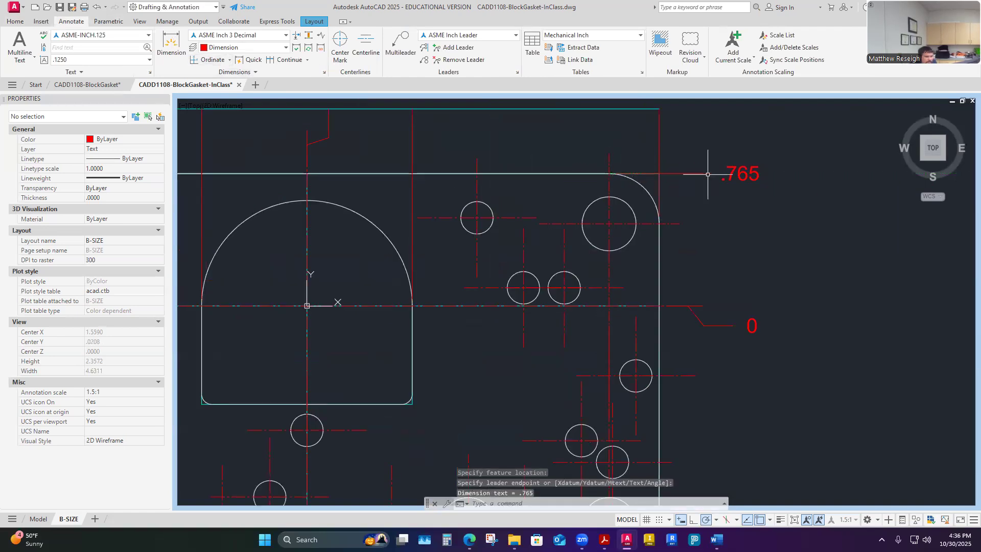
Add an ordinate dimension for the plate's bottom edge from the lower-right corner arc's endpoint, with a straight leader to the right of the plate.
right_click(728, 234)
click(746, 241)
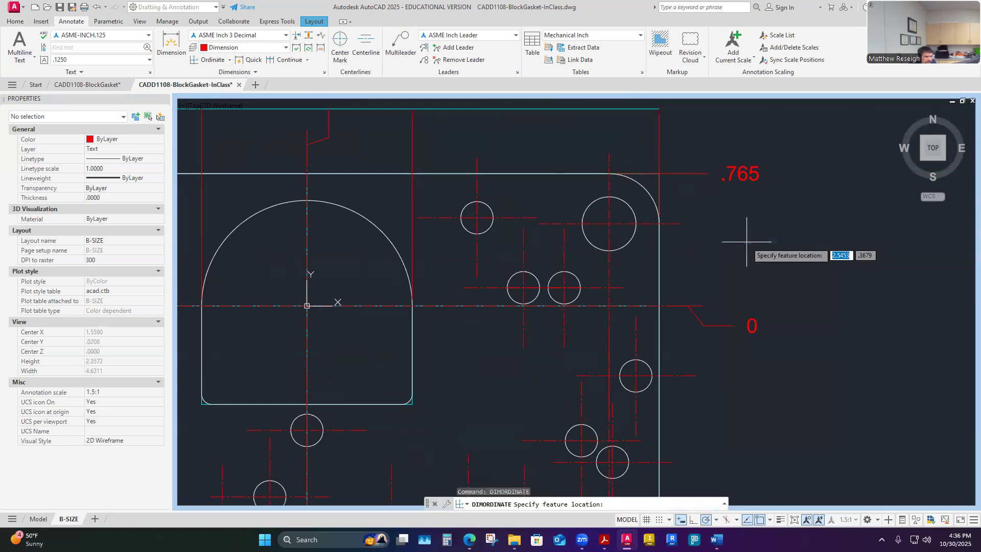
scroll(746, 242, down, 4)
scroll(716, 289, up, 7)
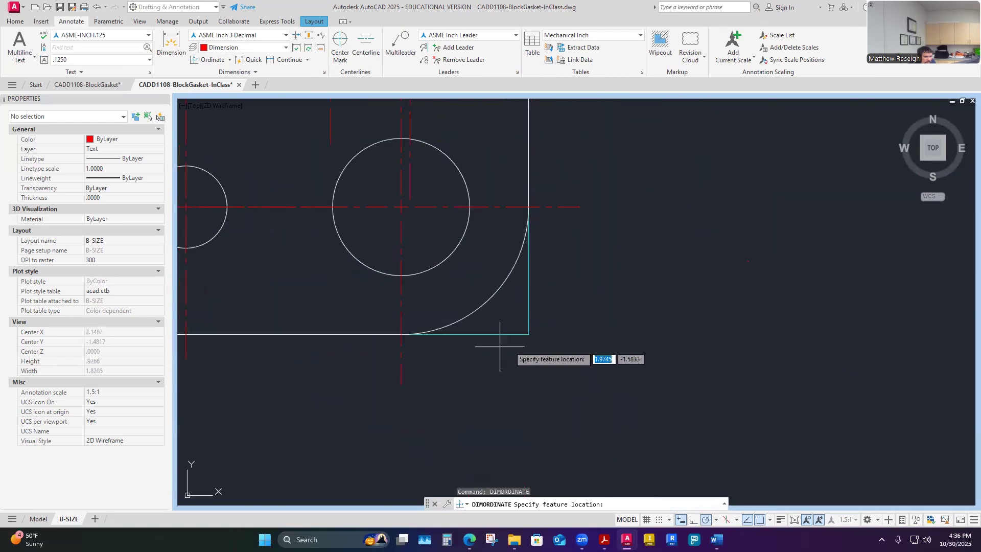
click(402, 335)
scroll(402, 335, down, 5)
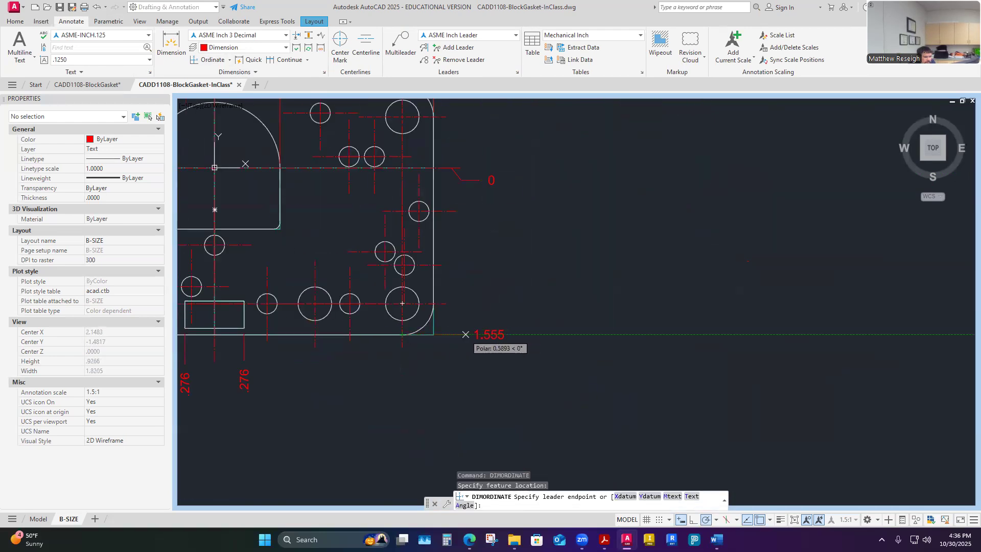
click(466, 335)
Add an ordinate dimension for the small rectangular cutout's top edge from its upper-right fillet endpoint, placing the text right of the plate.
right_click(480, 342)
click(511, 133)
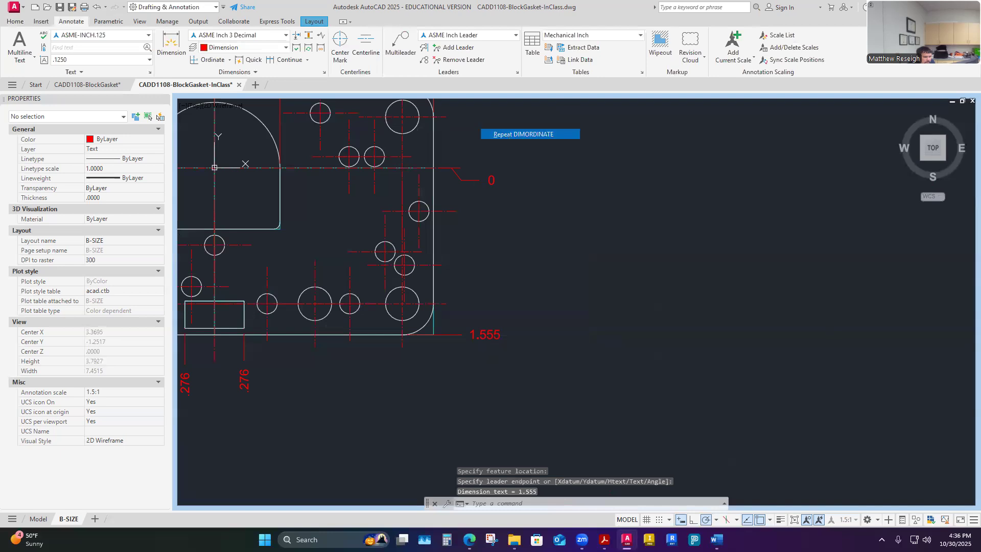
middle_drag(541, 304, 600, 307)
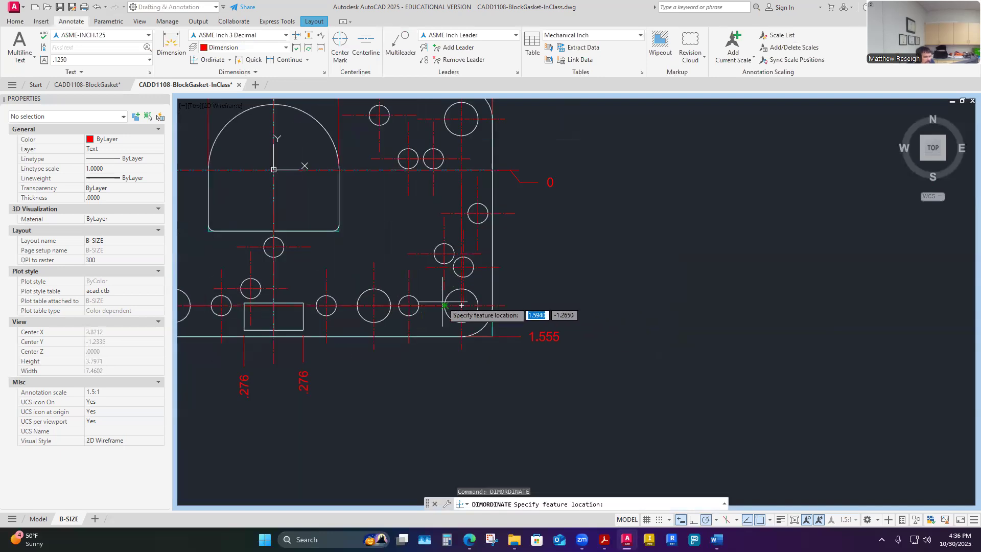
middle_drag(336, 305, 374, 307)
scroll(374, 307, down, 1)
scroll(347, 296, up, 9)
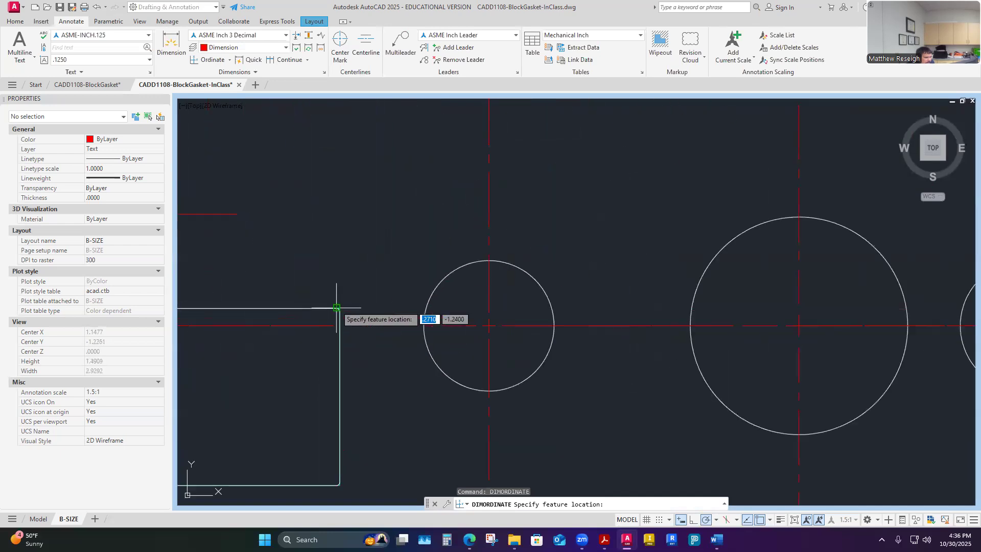
scroll(338, 309, up, 10)
scroll(334, 311, up, 2)
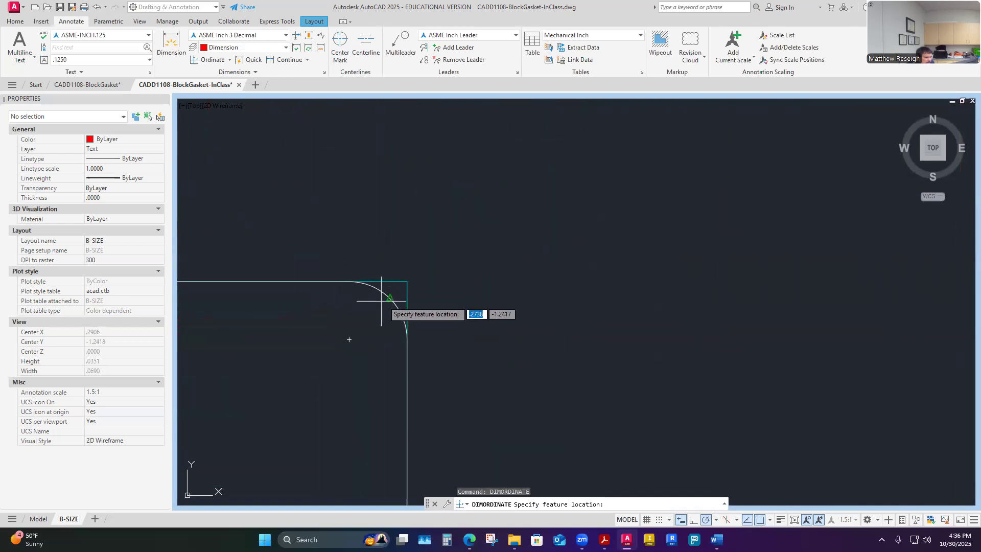
click(349, 281)
scroll(349, 283, down, 6)
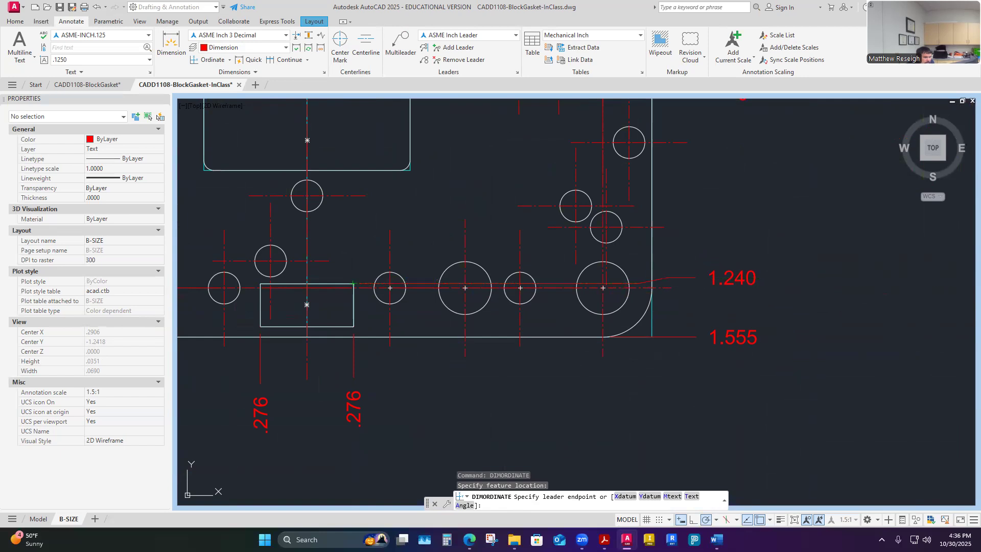
click(696, 277)
Add a jogged ordinate dimension from the small rectangular cutout's lower-right corner, placing its text between the two neighbouring dimensions right of the plate.
right_click(698, 262)
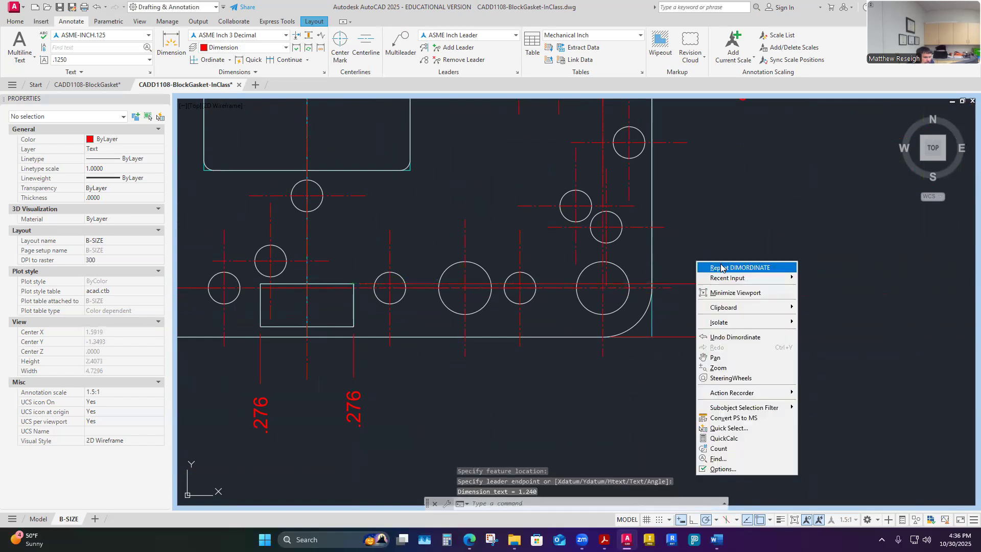
click(722, 267)
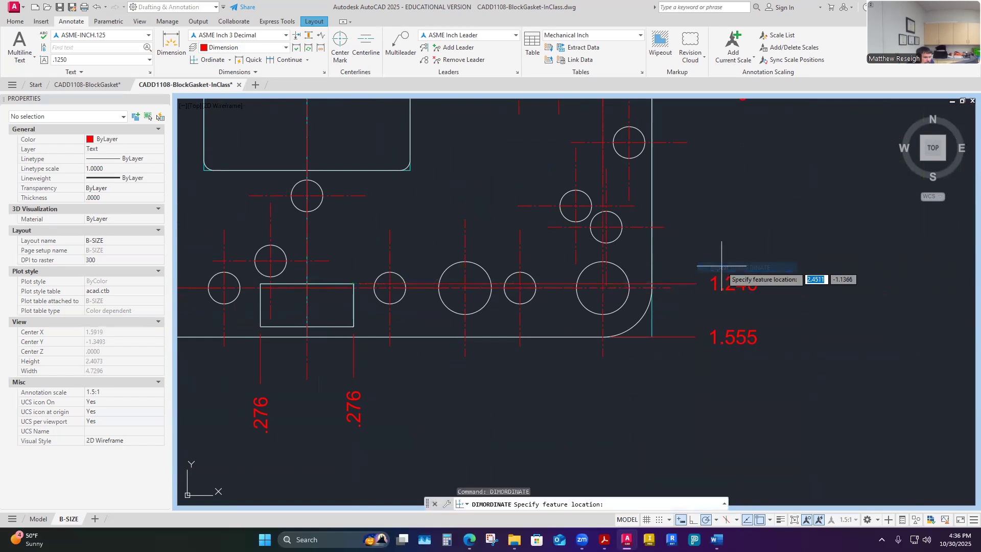
click(353, 326)
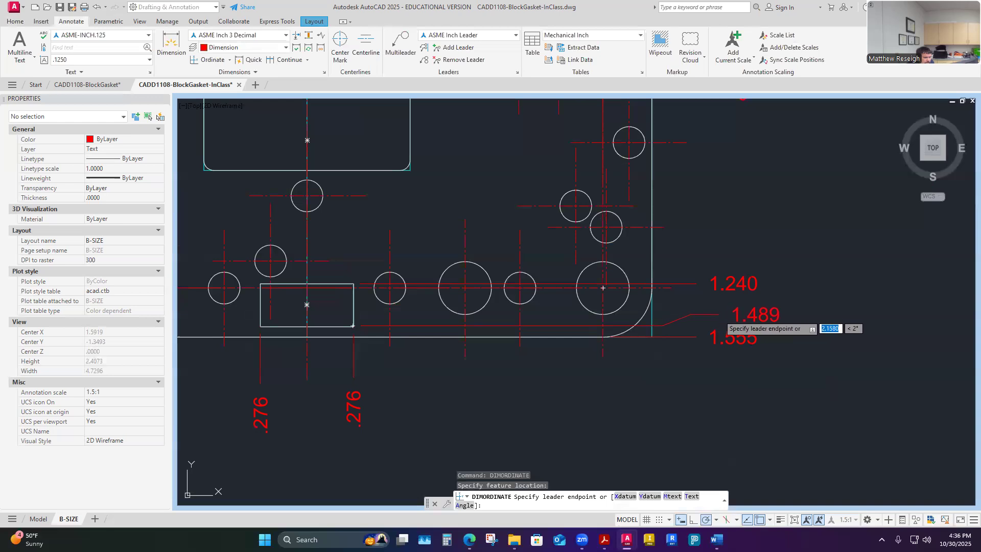
click(718, 313)
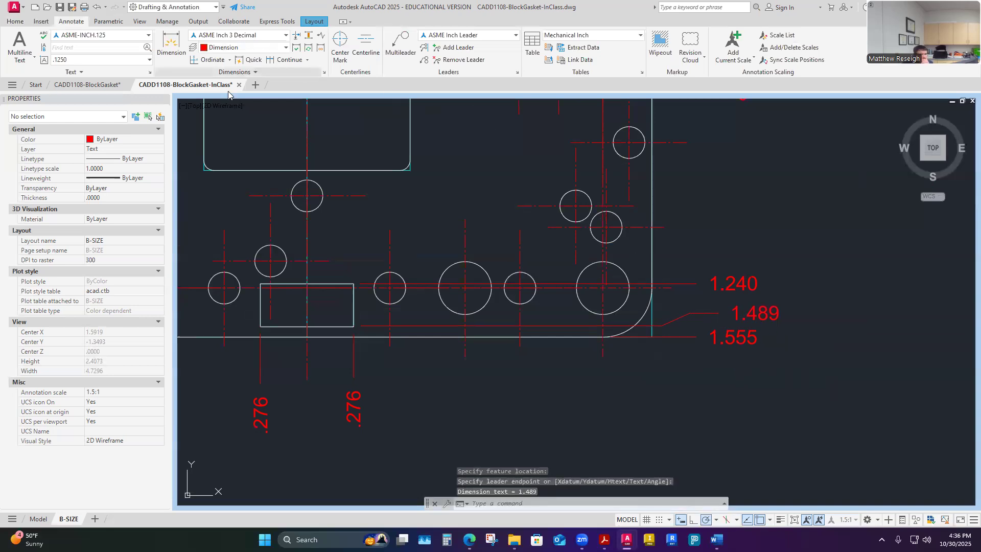
Offset the plate's right-edge construction line outward to the right by 0.3750.
click(15, 21)
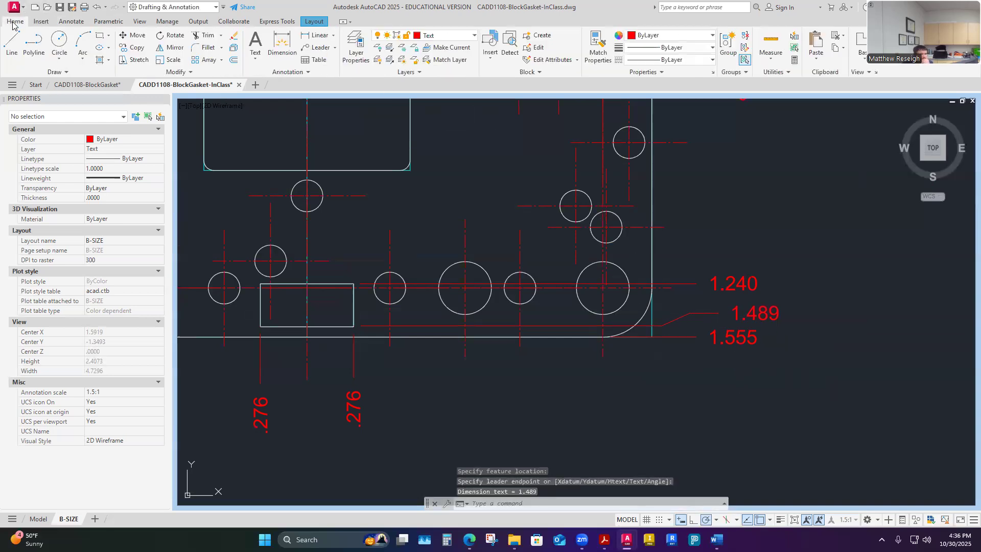
click(233, 60)
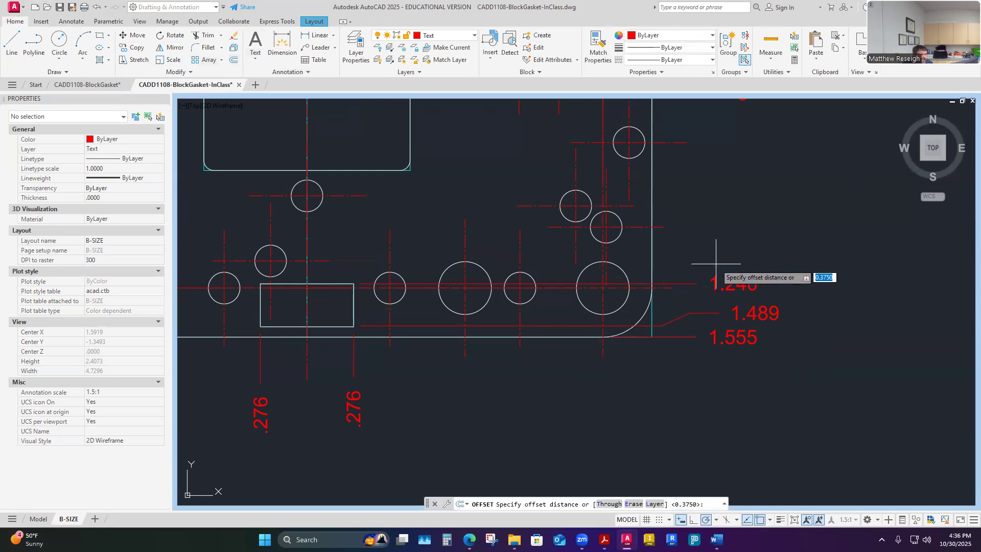
key(Return)
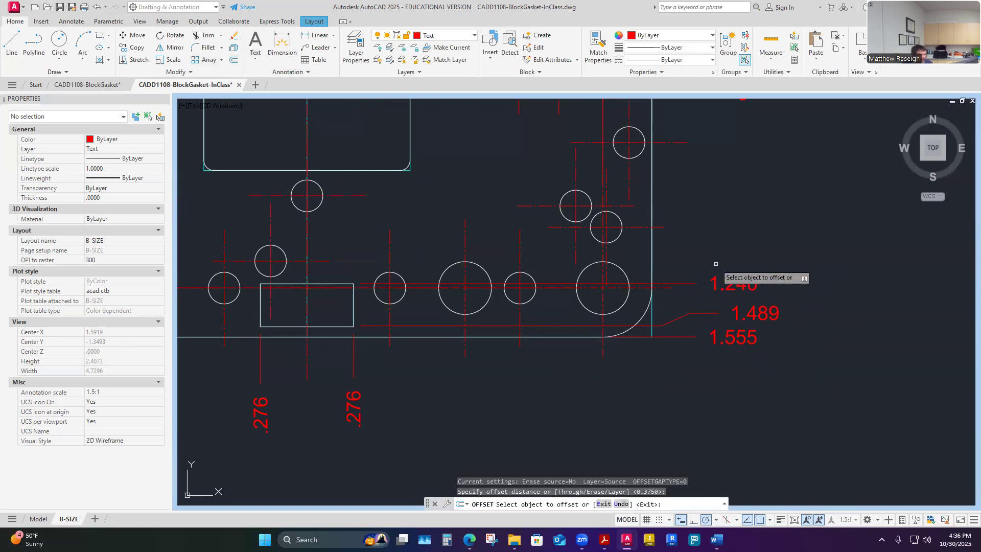
click(652, 319)
click(687, 312)
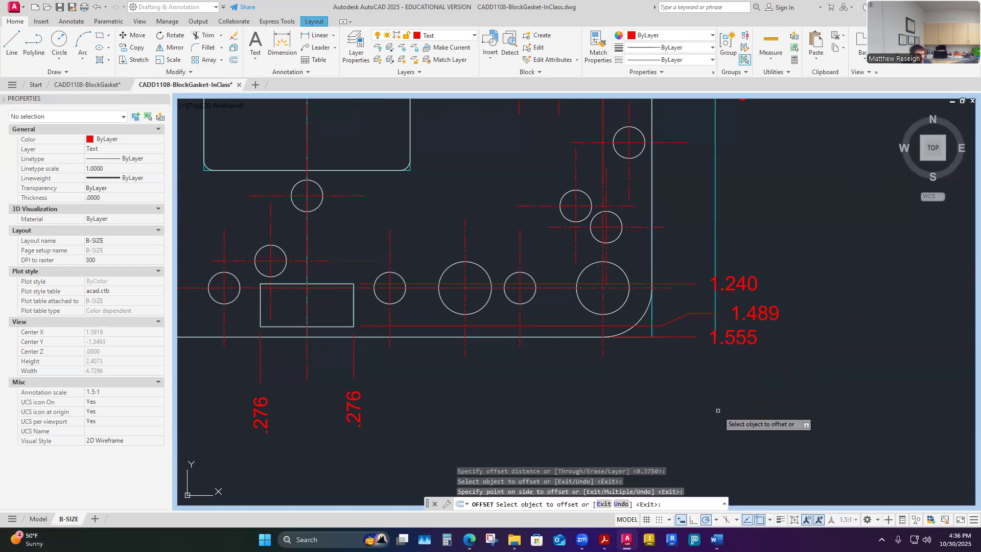
key(Escape)
Add an ordinate dimension for the D-shaped cutout's bottom edge from its lower-right fillet endpoint, placing the text right of the plate.
scroll(690, 404, down, 4)
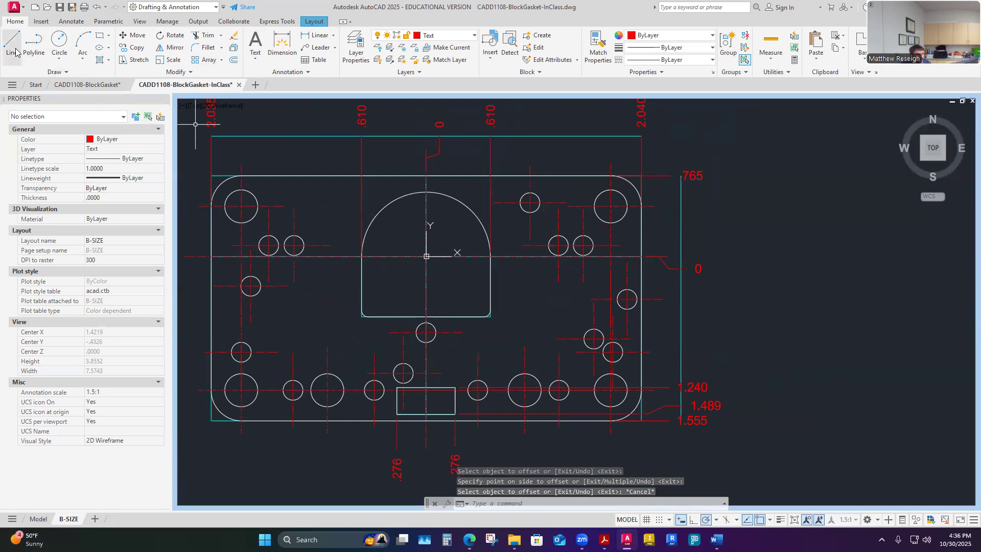
click(71, 22)
click(209, 60)
scroll(511, 331, up, 4)
scroll(483, 324, up, 5)
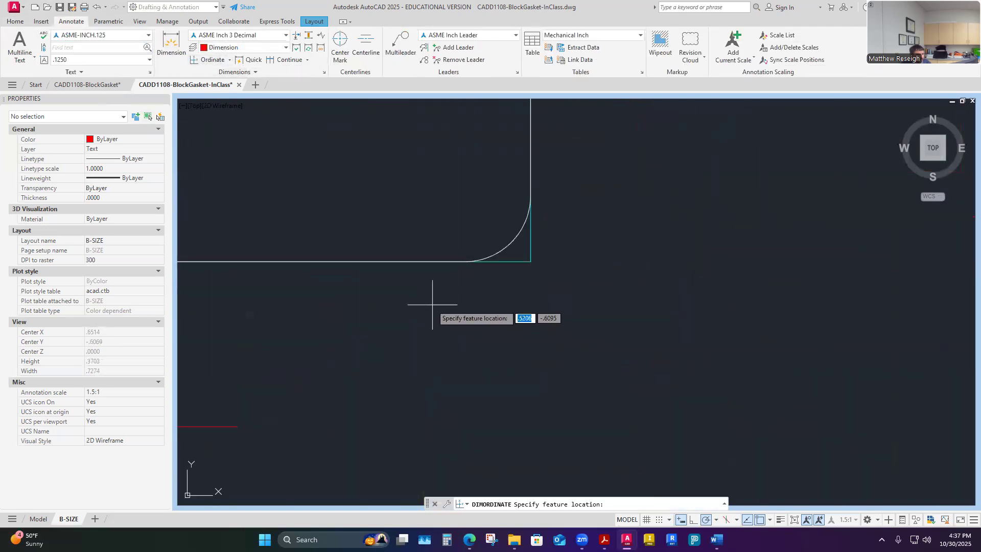
click(465, 261)
scroll(464, 261, down, 6)
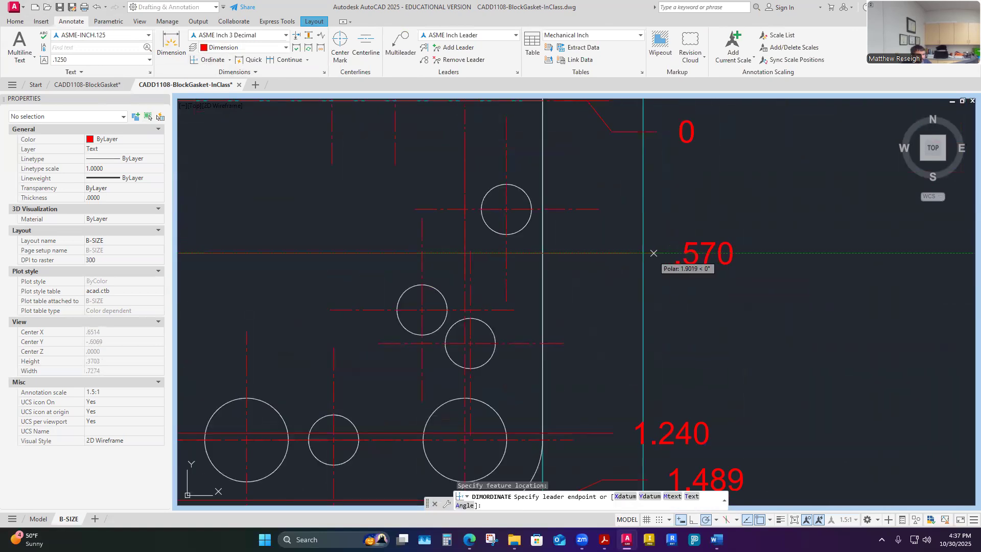
click(678, 258)
key(Escape)
Stretch the leader end of the D-shaped cutout's bottom-edge ordinate dimension to remove the jog and make the leader straight.
scroll(717, 270, down, 2)
scroll(717, 270, down, 3)
scroll(704, 274, up, 6)
click(680, 276)
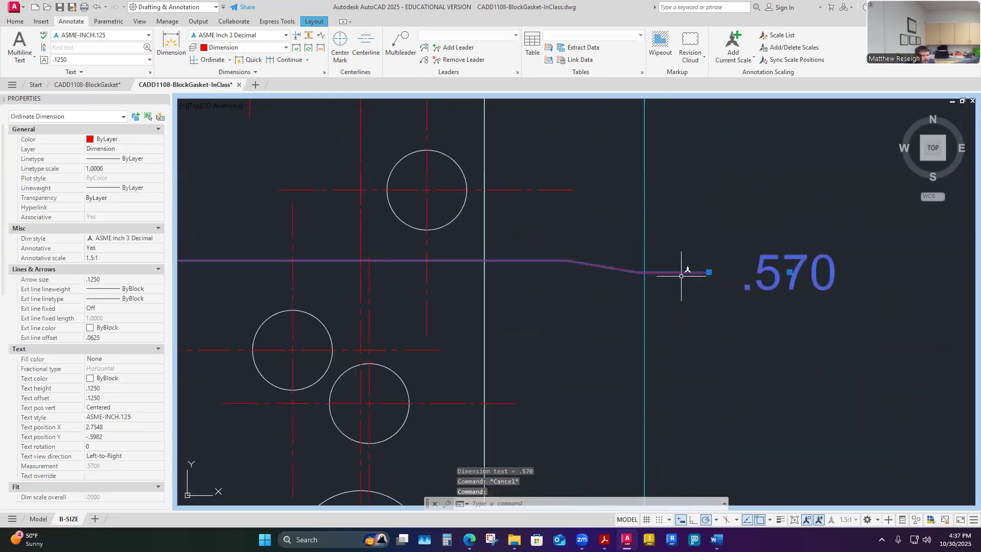
click(708, 272)
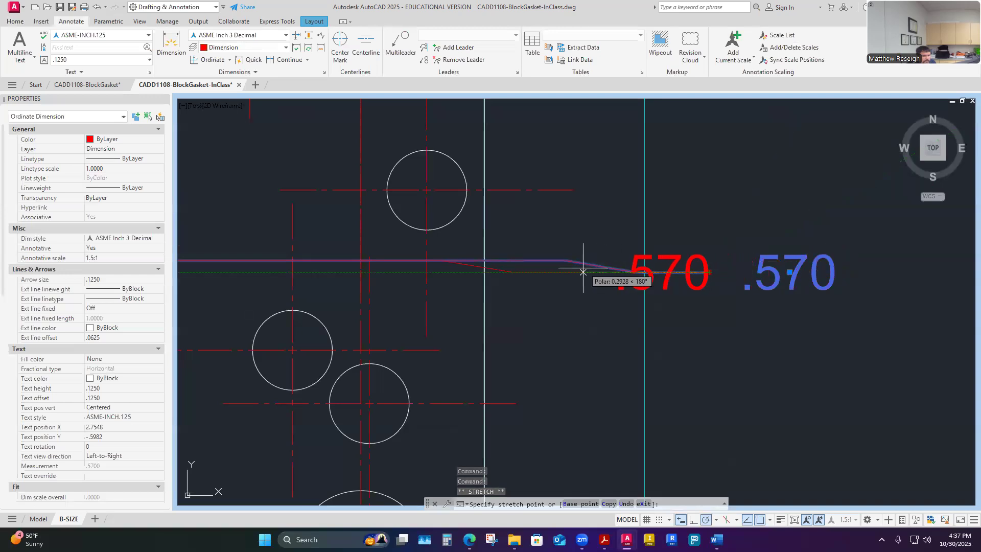
click(718, 261)
key(Escape)
key(Escape)
Stretch the leader end of the plate's top-edge ordinate dimension onto the vertical construction line right of the plate.
scroll(705, 275, down, 5)
scroll(591, 256, up, 3)
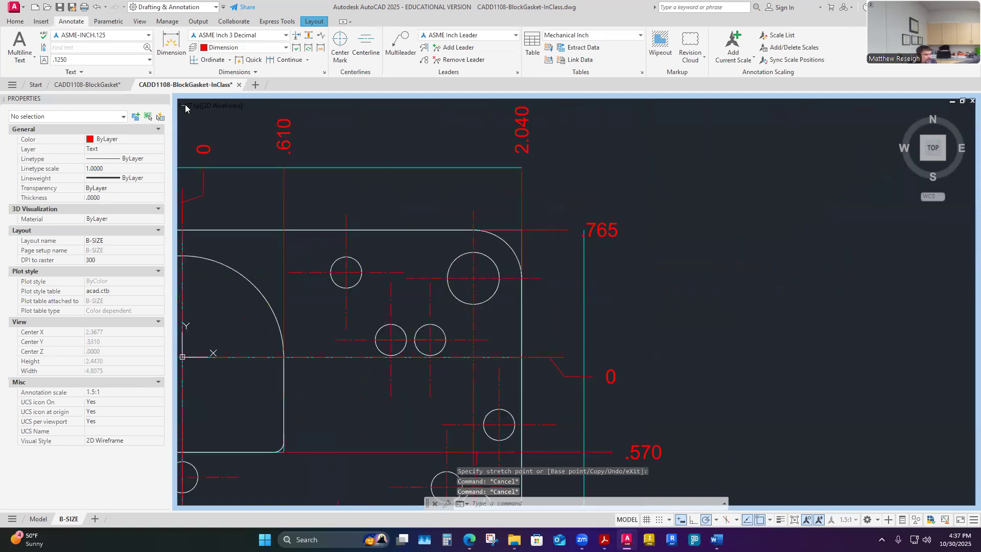
scroll(573, 259, up, 4)
click(563, 216)
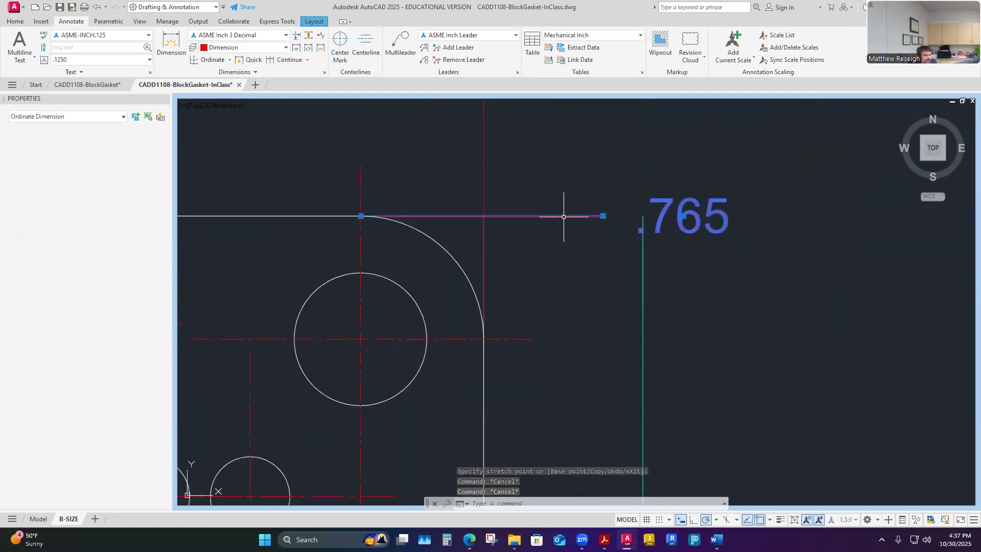
click(603, 215)
click(642, 217)
scroll(592, 242, down, 3)
scroll(606, 383, up, 3)
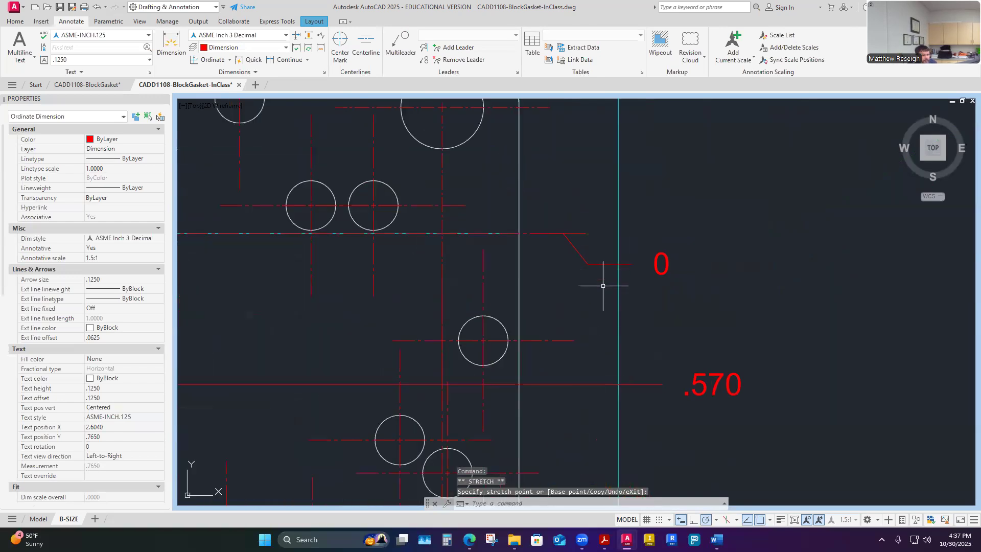
key(Escape)
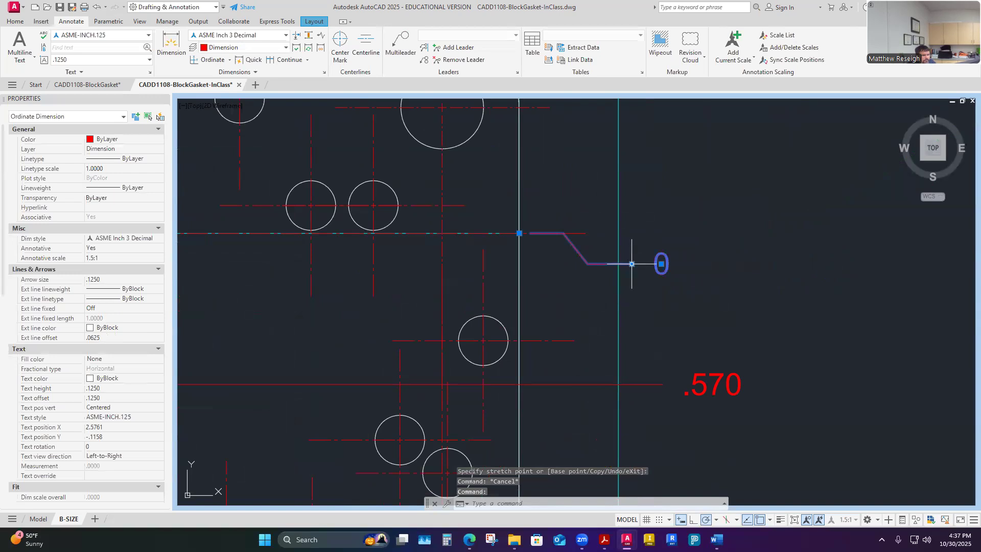
Stretch the jogged leader end of the horizontal centerline's zero dimension onto the vertical construction line right of the plate.
click(632, 264)
click(618, 266)
key(Escape)
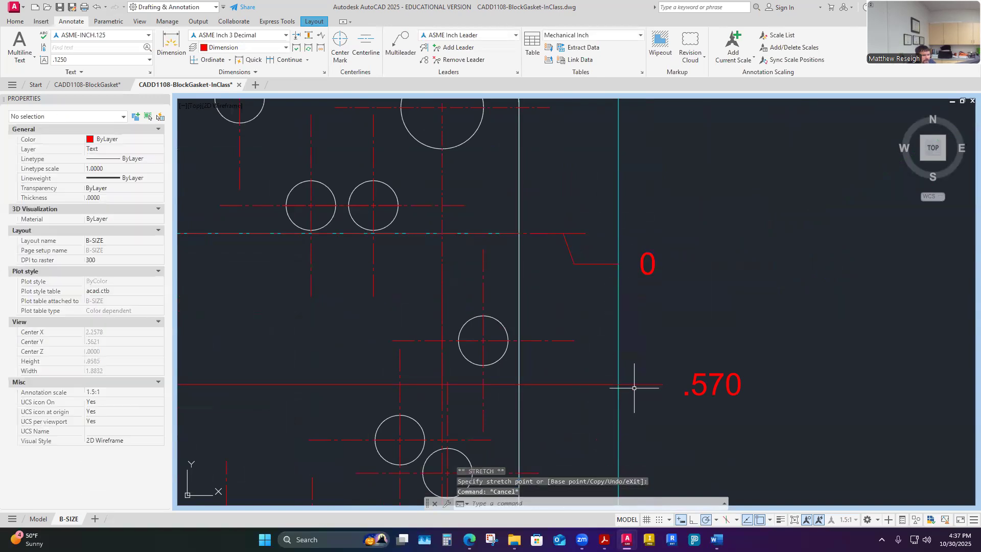
Stretch the leader end of the D-shaped cutout's bottom-edge dimension onto the vertical construction line, keeping the leader straight.
click(656, 384)
click(663, 383)
click(619, 383)
key(Escape)
Stretch the leader end of the small rectangular cutout's top-edge dimension onto the vertical construction line right of the plate.
scroll(633, 398, down, 3)
scroll(633, 398, up, 1)
scroll(625, 417, up, 6)
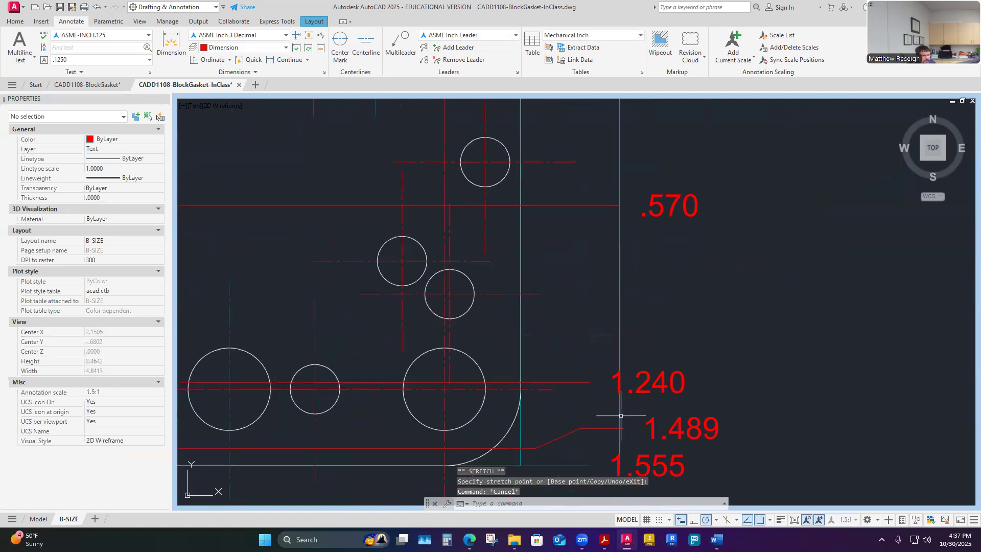
click(567, 365)
click(572, 363)
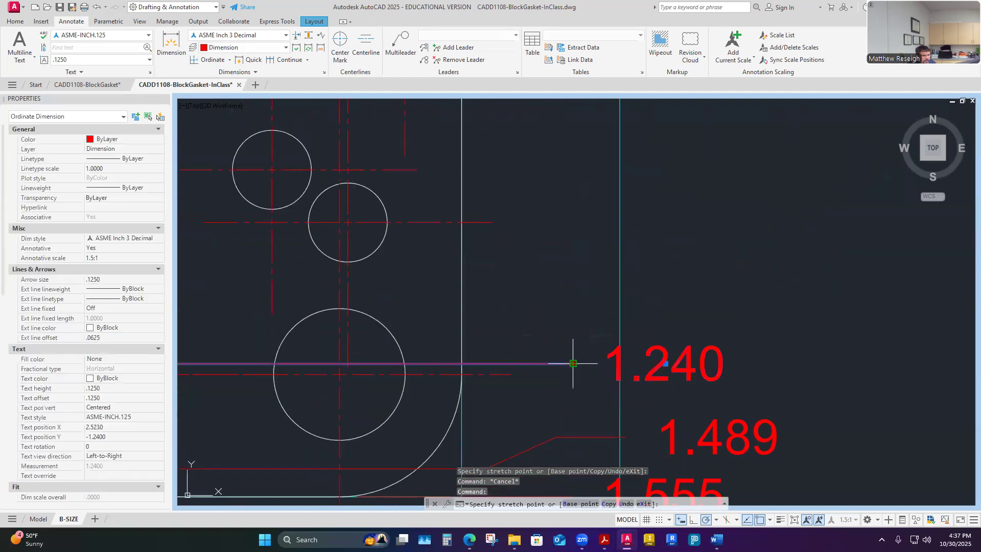
click(613, 353)
key(Escape)
Stretch the jogged leader end of the small rectangular cutout's bottom-edge dimension onto the vertical construction line.
scroll(613, 351, down, 3)
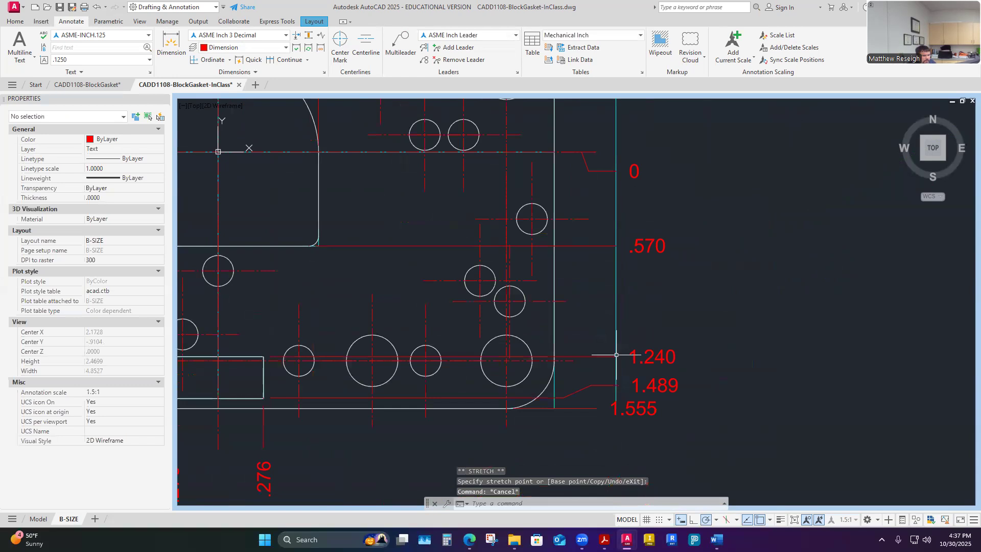
scroll(584, 372, up, 3)
click(584, 372)
key(Escape)
click(584, 373)
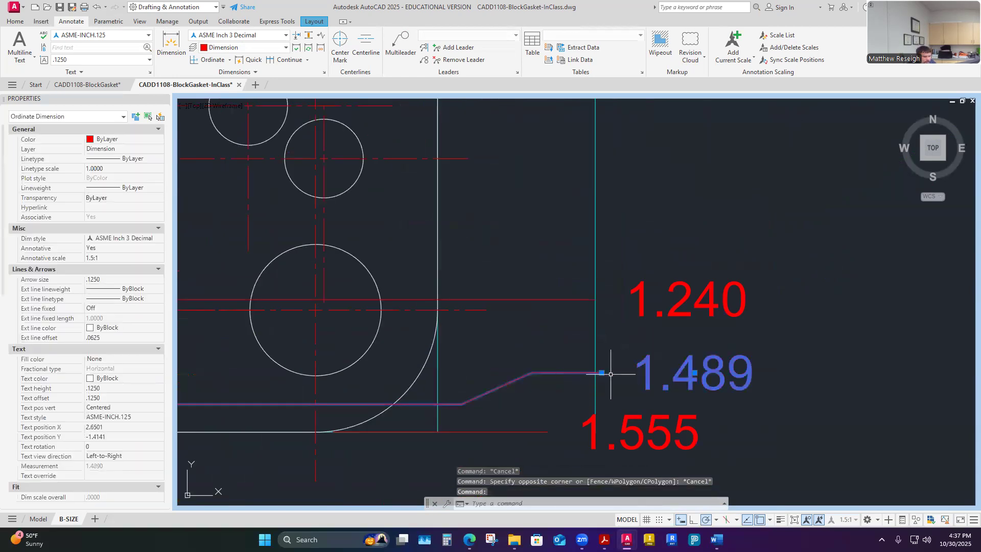
click(605, 373)
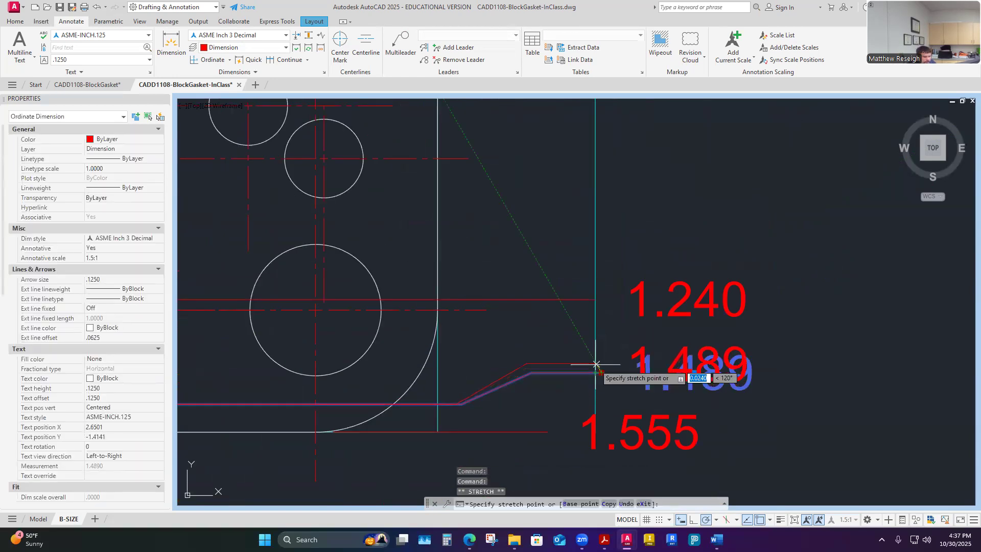
key(Escape)
key(Escape)
Stretch the leader end of the plate's bottom-edge ordinate dimension to the vertical construction line right of the plate.
scroll(636, 386, down, 3)
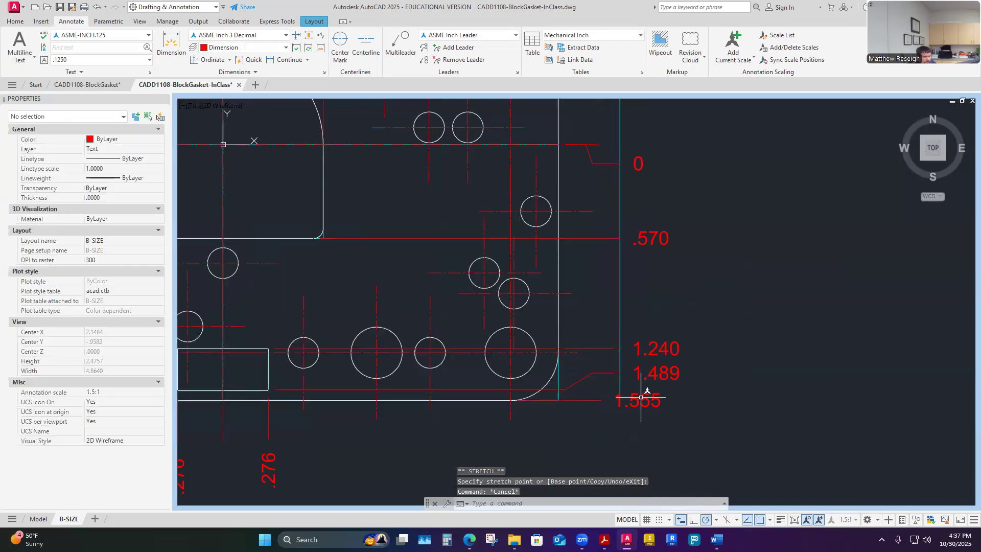
scroll(639, 400, up, 3)
click(588, 406)
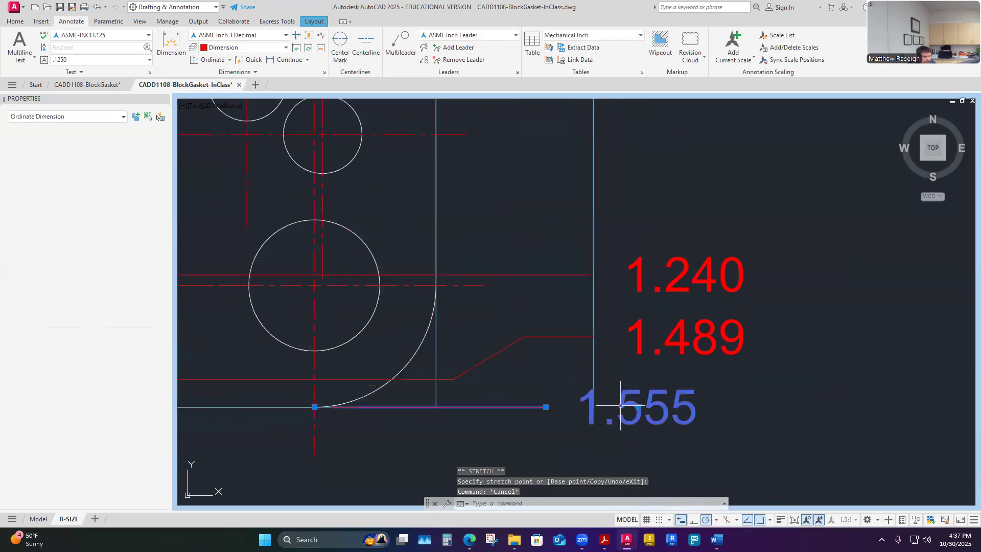
click(546, 407)
click(600, 406)
key(Escape)
Offset the plate's bottom-edge construction line downward, outside the plate, by 0.3750.
scroll(642, 389, down, 5)
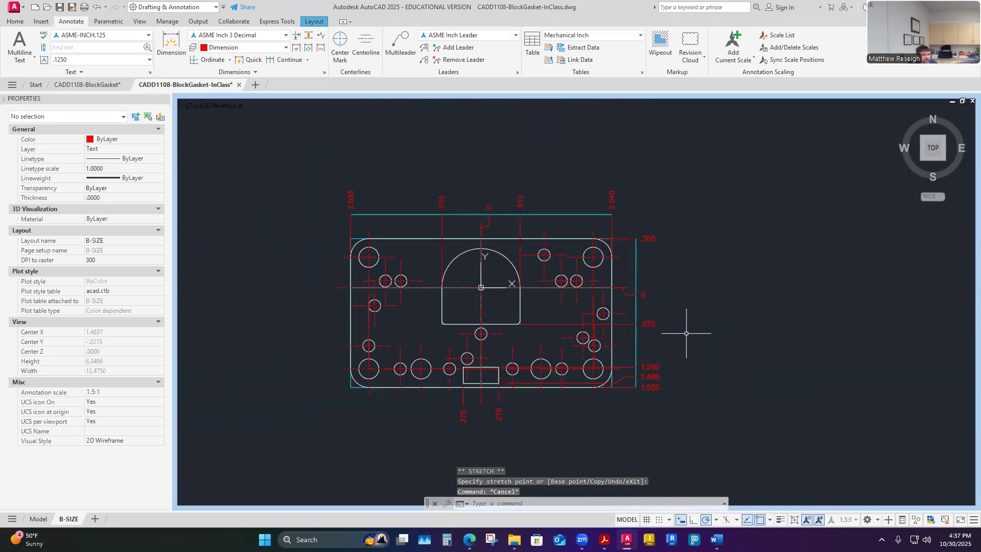
scroll(464, 427, up, 2)
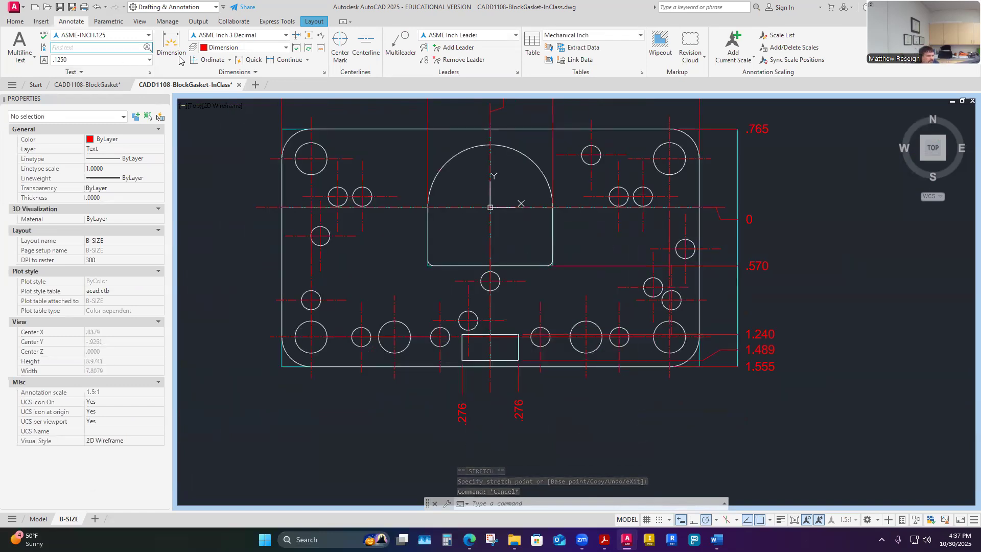
click(15, 21)
click(234, 60)
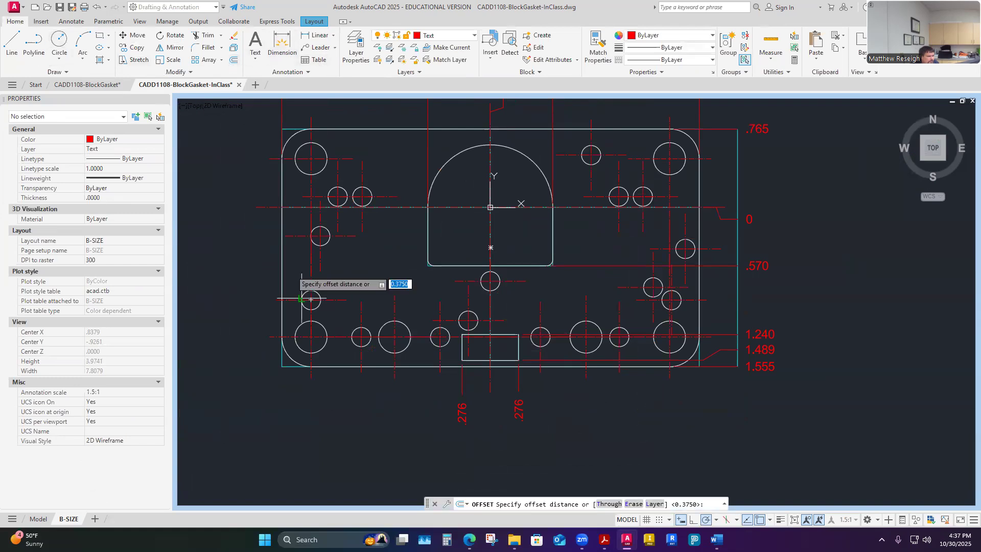
key(Return)
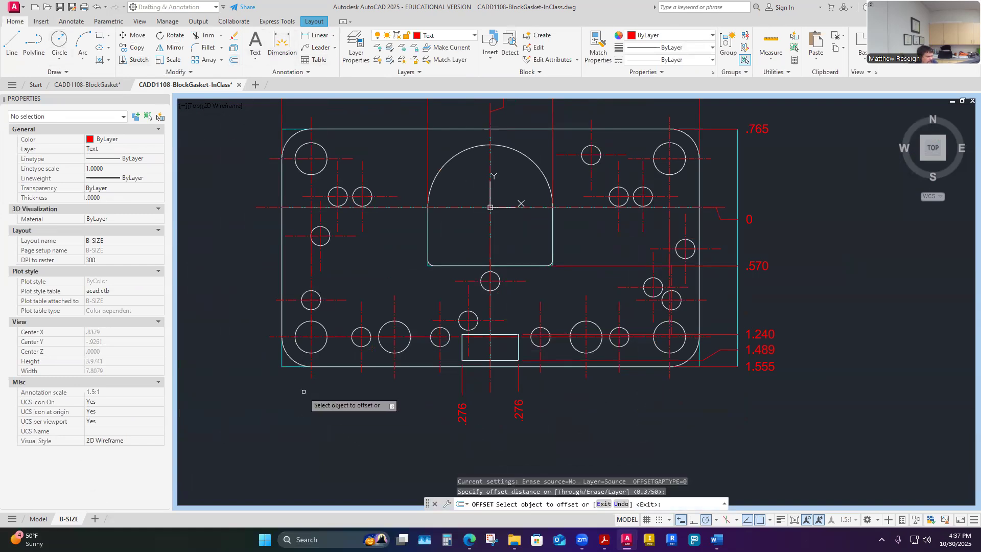
click(291, 366)
click(294, 391)
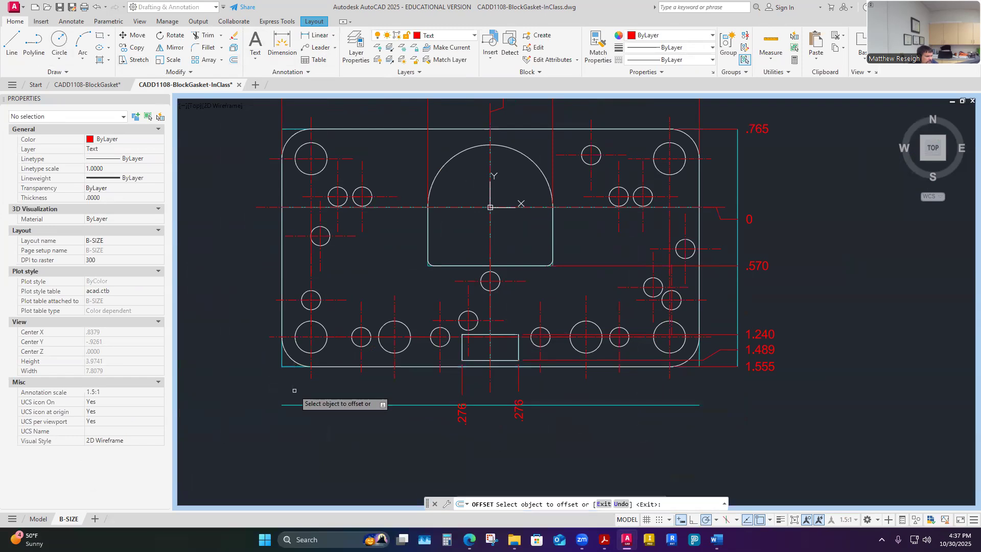
key(Escape)
Stretch the leader ends of both .276 dimensions below the small rectangular cutout down onto the horizontal construction line.
scroll(460, 399, up, 4)
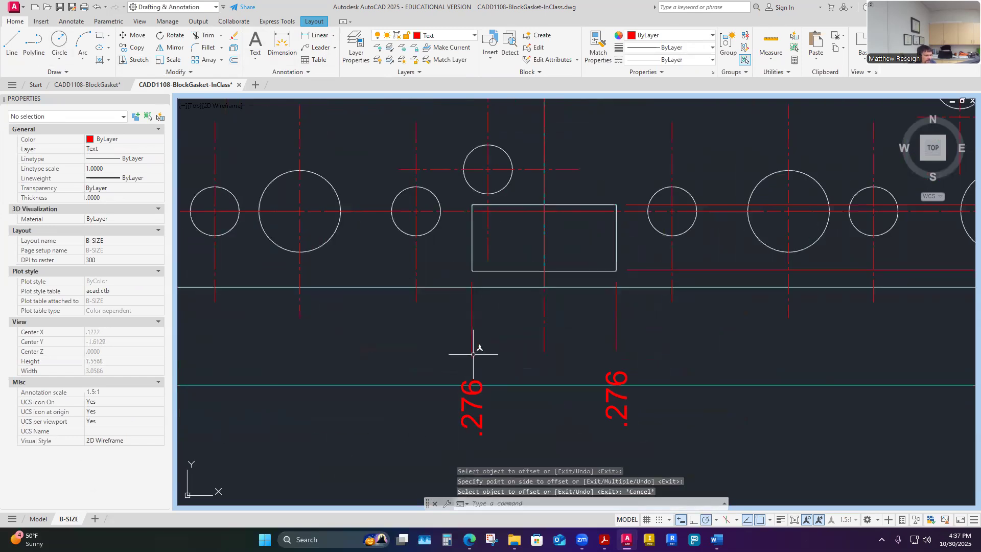
click(473, 353)
click(472, 358)
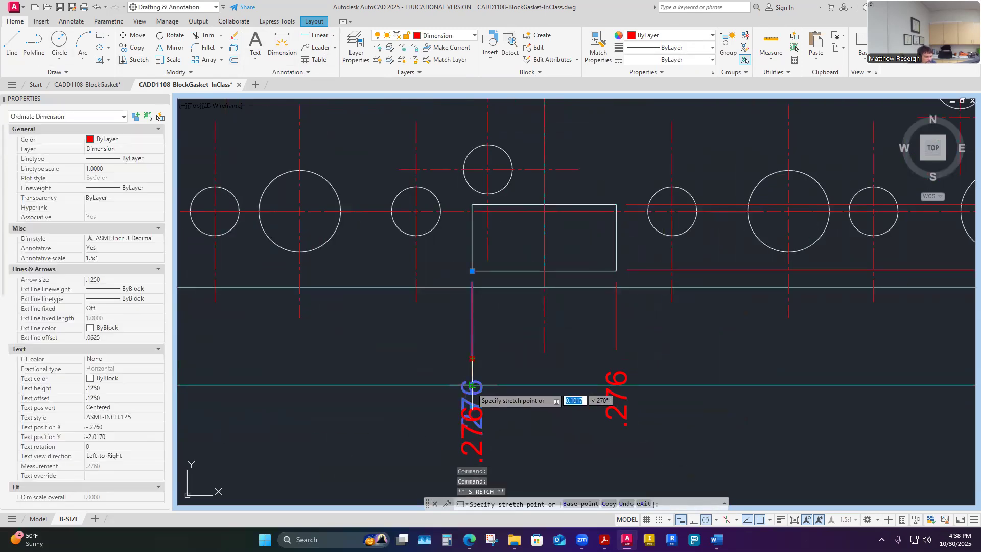
click(472, 384)
click(613, 388)
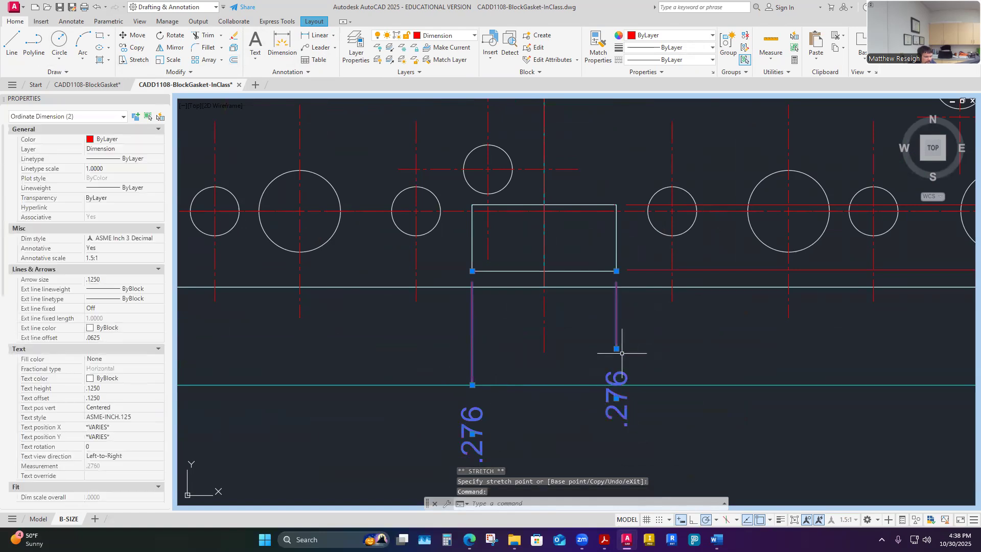
click(616, 349)
click(616, 385)
key(Escape)
scroll(518, 374, down, 3)
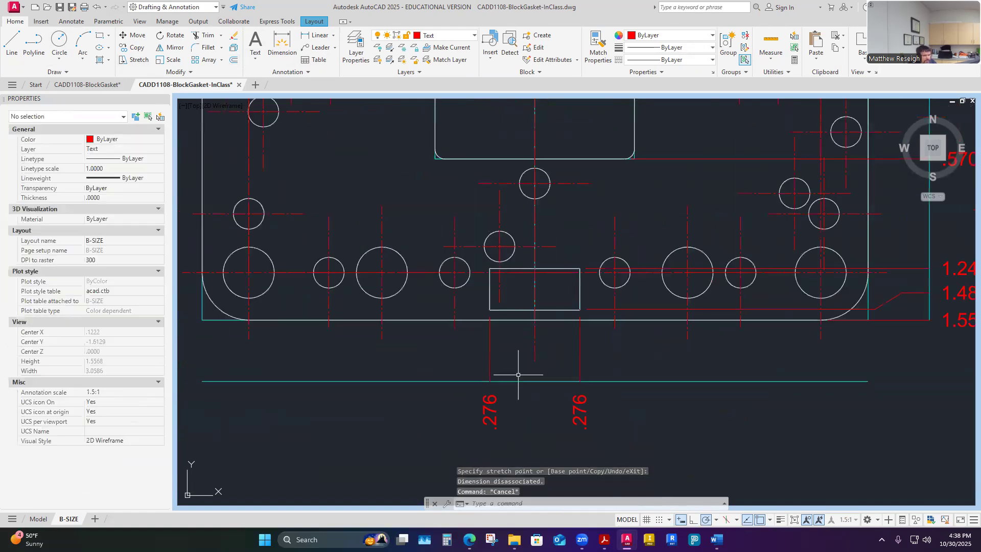
scroll(518, 374, down, 3)
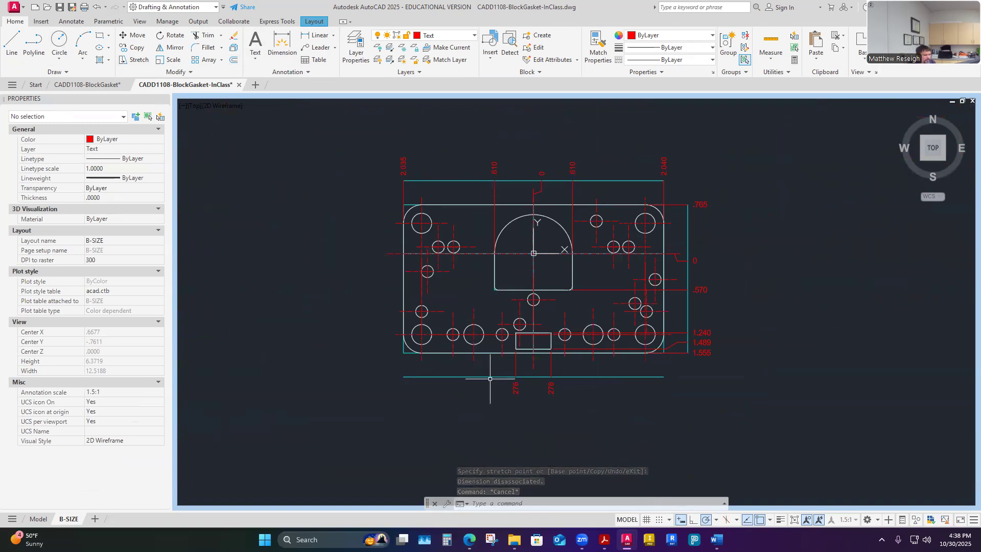
scroll(553, 383, up, 2)
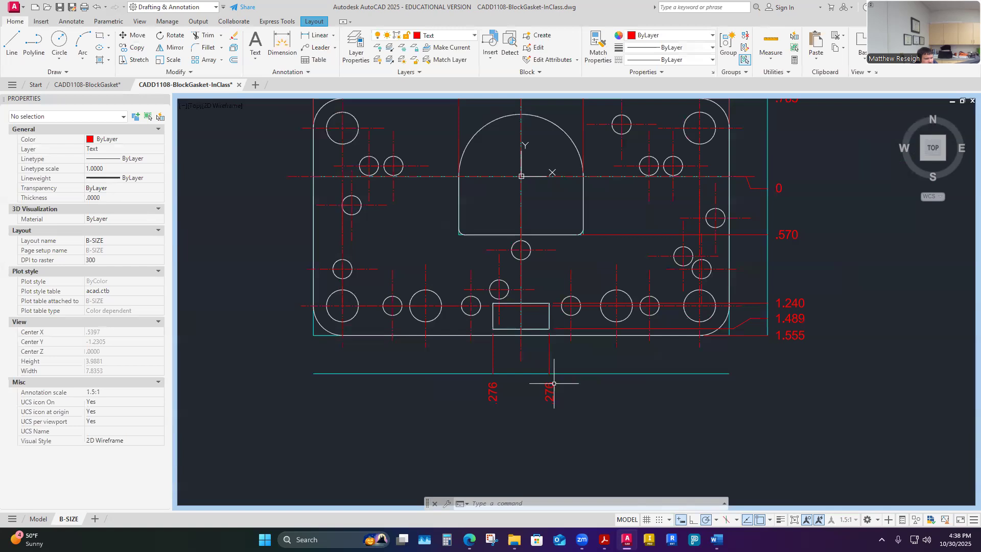
scroll(689, 345, down, 4)
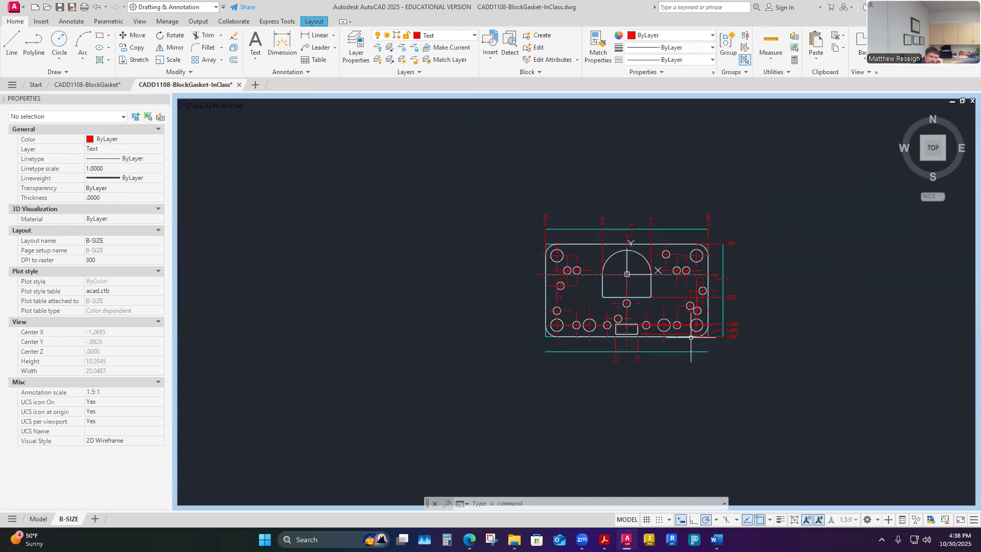
Extend the upper end of the main vertical centerline straight up by .5, past the zero dimension's text.
scroll(727, 287, up, 2)
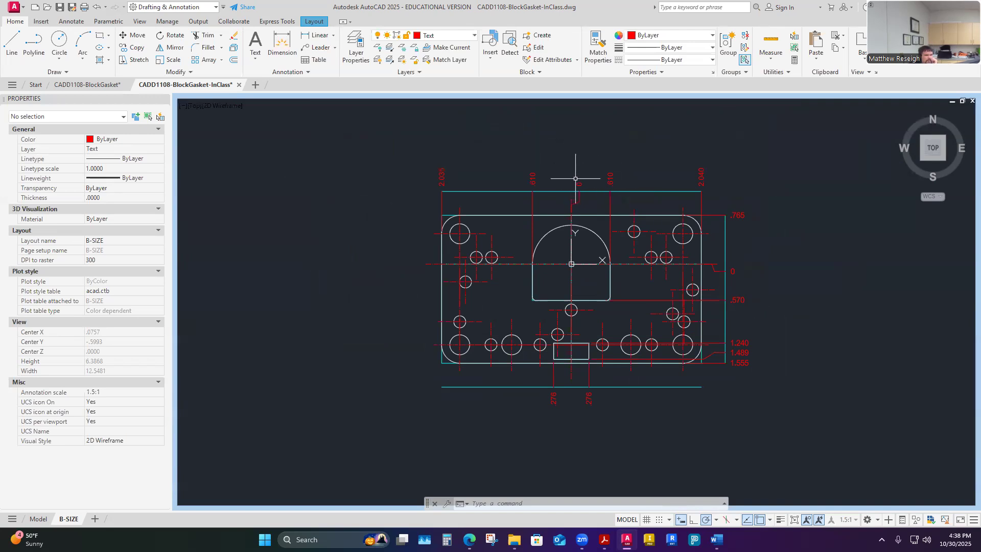
scroll(574, 176, up, 5)
click(557, 268)
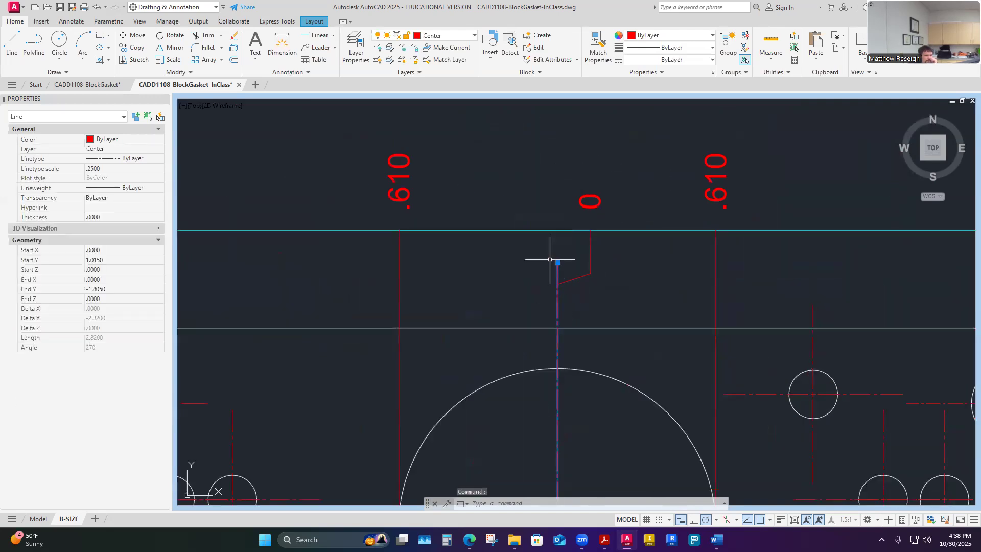
click(557, 262)
scroll(557, 263, down, 2)
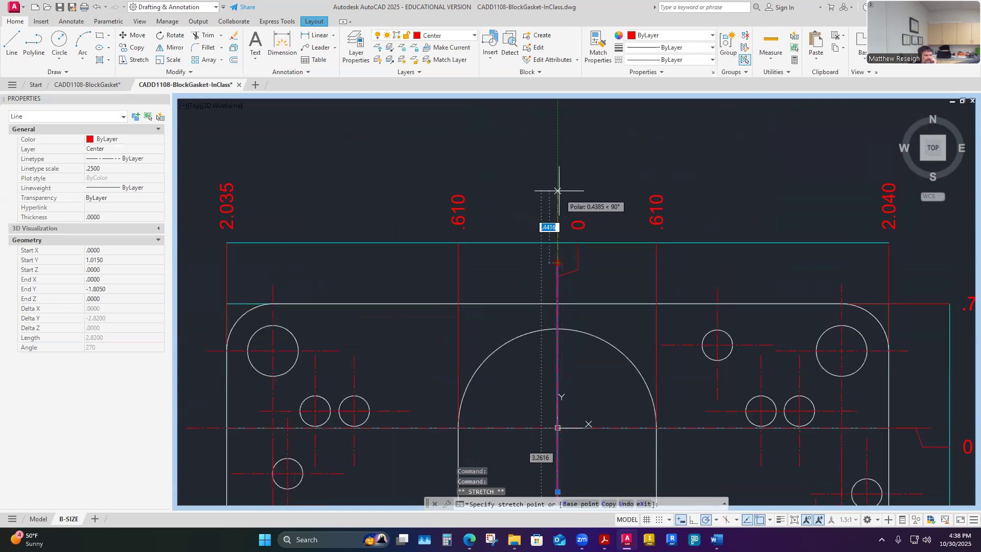
text(.5)
key(Return)
key(Escape)
key(Escape)
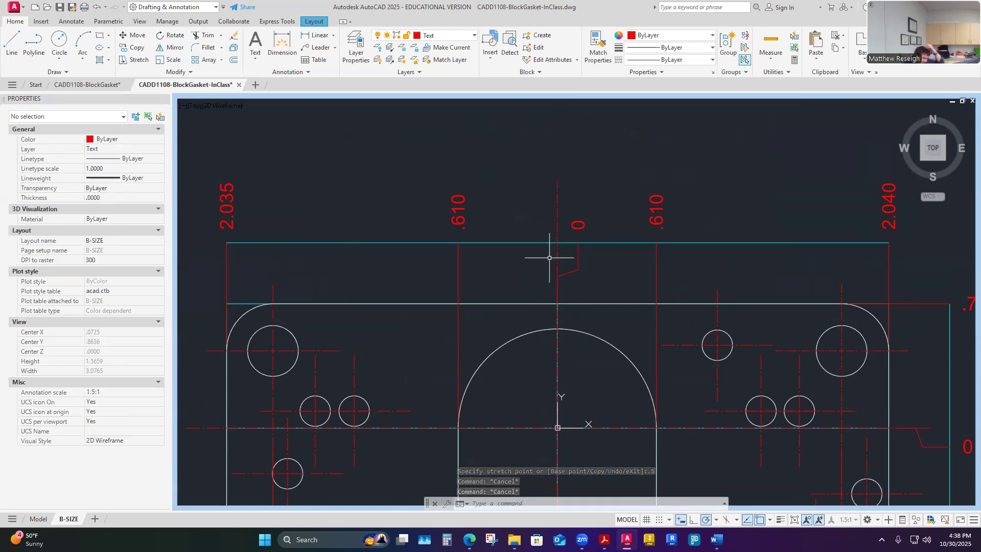
scroll(566, 239, down, 4)
scroll(571, 215, up, 2)
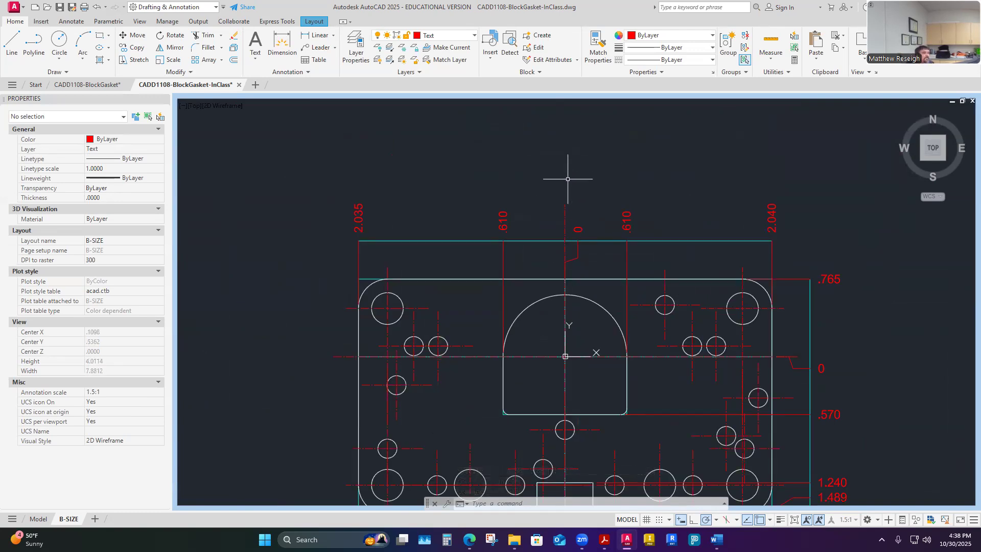
scroll(552, 232, down, 2)
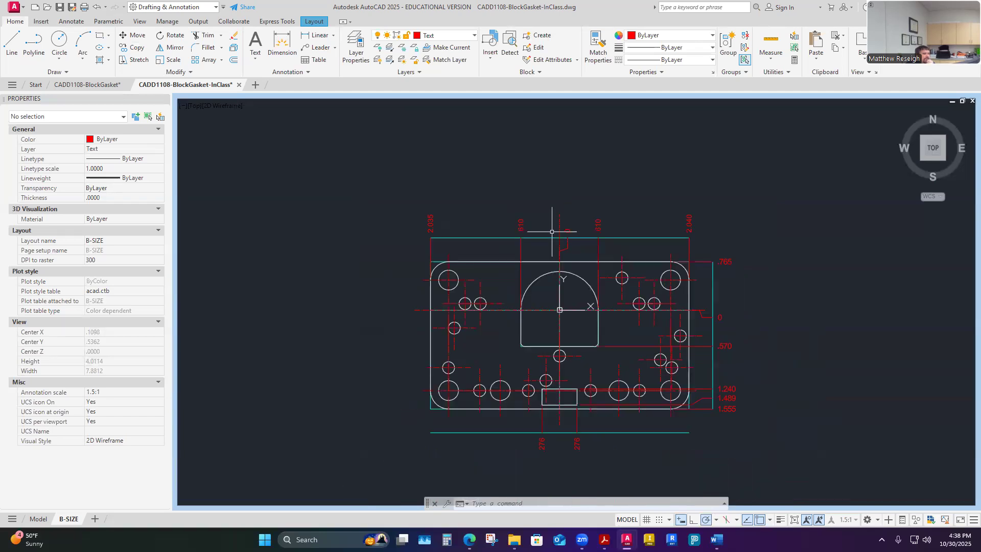
Extend the lower end of the main vertical centerline straight down by .5, past the .276 dimensions.
scroll(559, 439, up, 4)
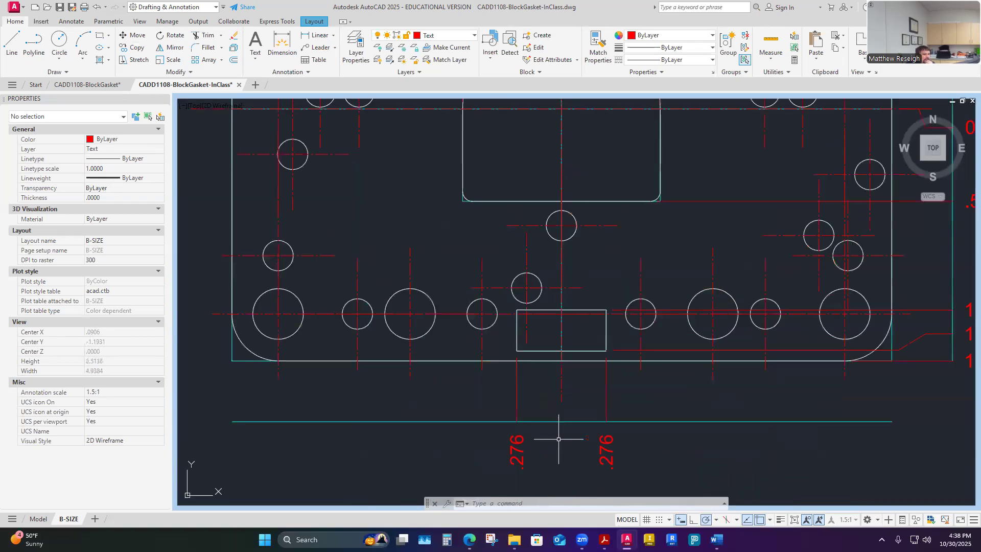
click(566, 398)
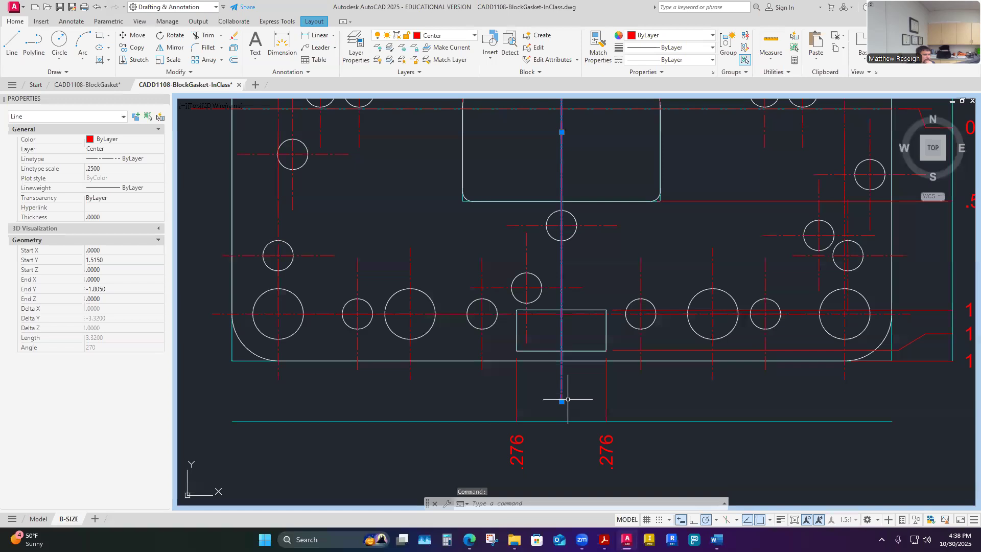
click(562, 401)
text(.)
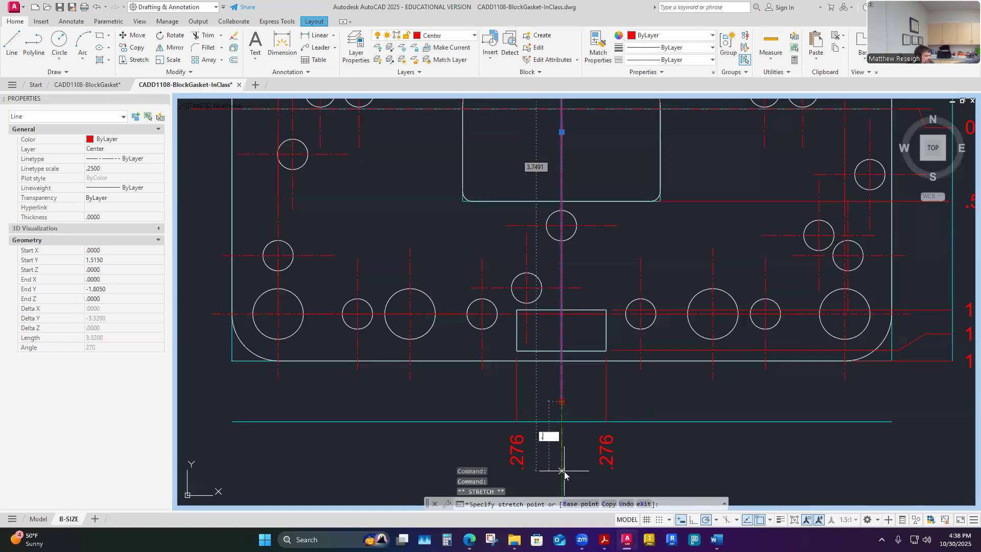
text(5)
key(Return)
key(Escape)
key(Escape)
Extend the left end of the main horizontal centerline straight out by .5 beyond the plate.
scroll(571, 368, down, 2)
scroll(571, 367, down, 2)
scroll(382, 247, up, 4)
click(495, 300)
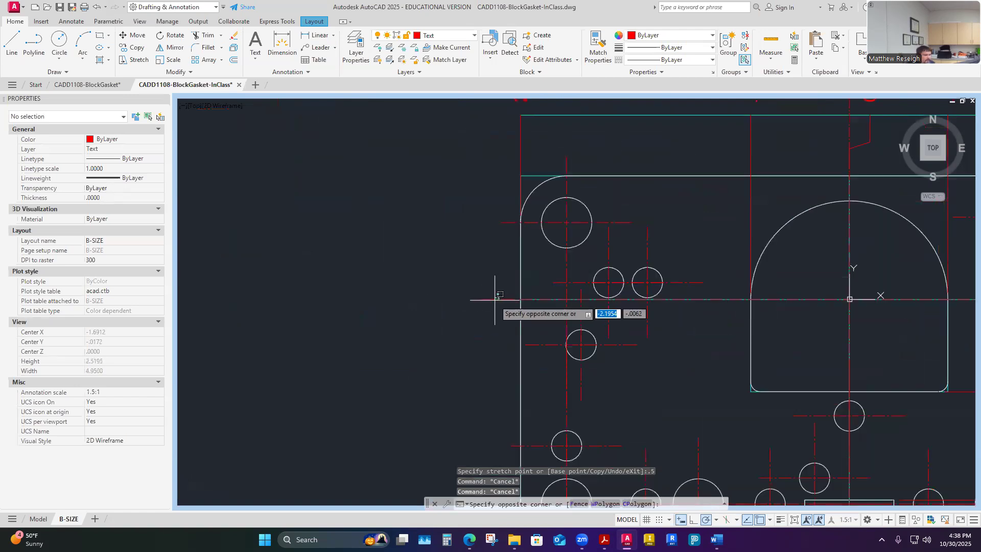
click(477, 296)
click(480, 299)
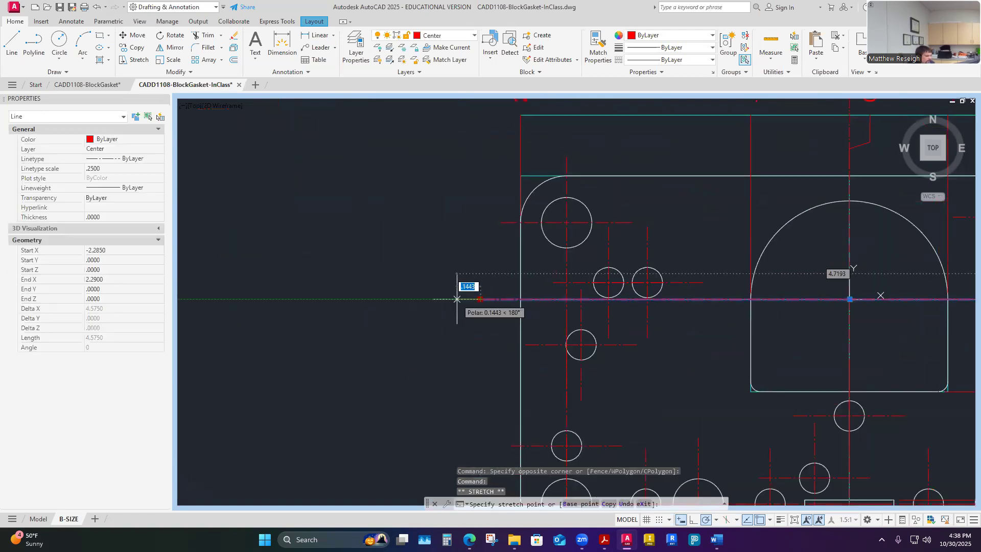
text(.5)
key(Return)
key(Escape)
Extend the right end of the main horizontal centerline by .5, past the vertical construction line.
scroll(432, 308, down, 2)
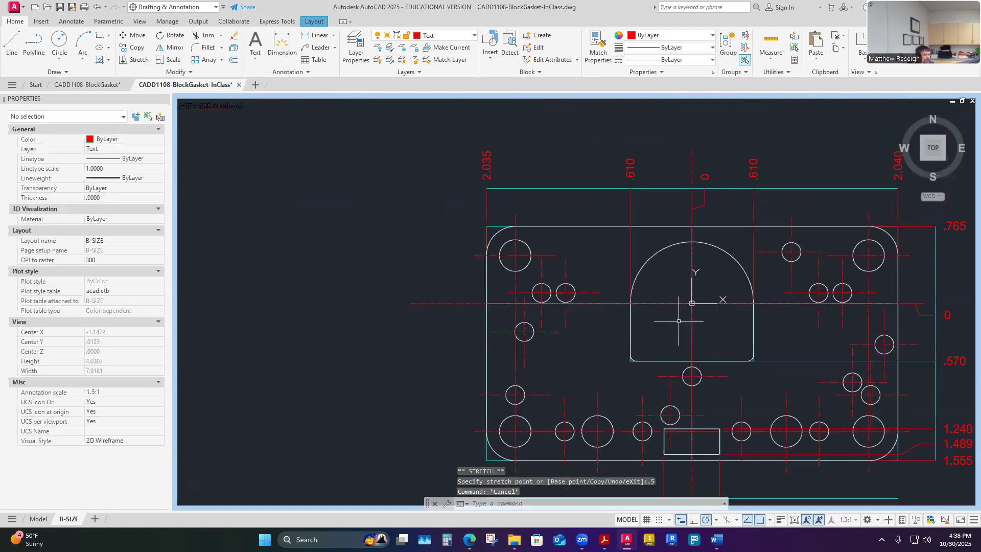
scroll(893, 324, down, 2)
scroll(904, 324, up, 4)
scroll(907, 325, up, 2)
click(783, 294)
click(787, 295)
text(.5)
key(Return)
key(Escape)
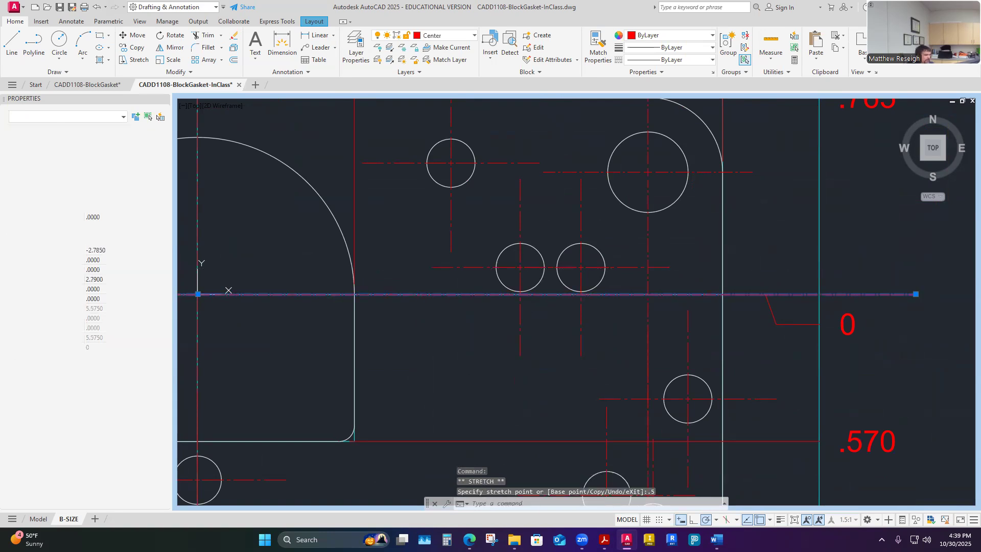
Open DesignCenter and collapse the contents of the ASME-Inch-ISU.dwt template in the folder tree.
scroll(817, 301, down, 5)
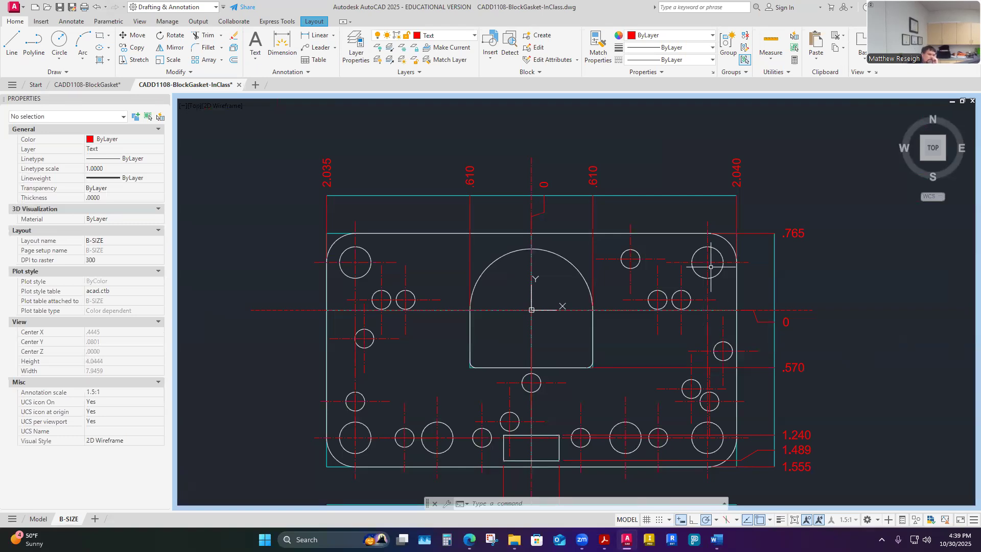
scroll(561, 169, down, 2)
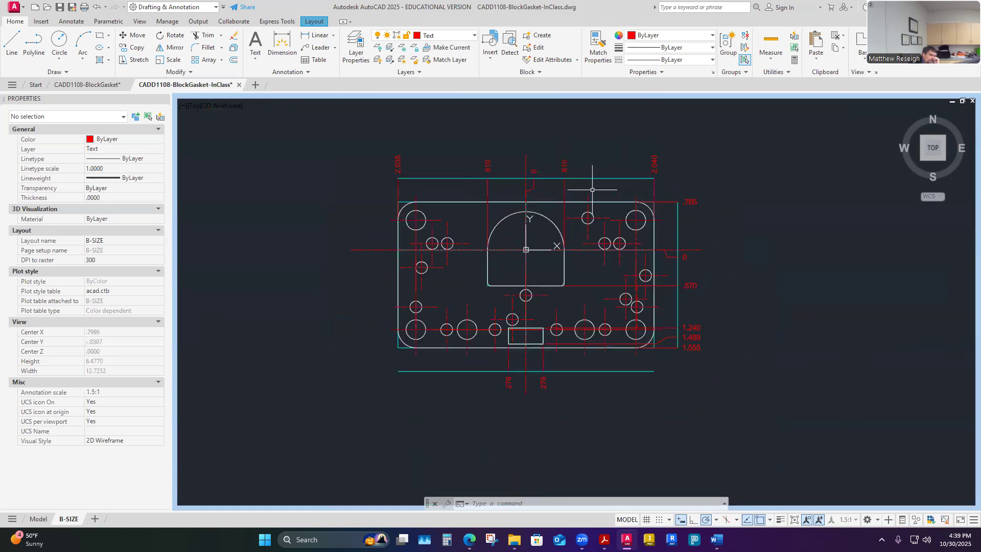
click(139, 22)
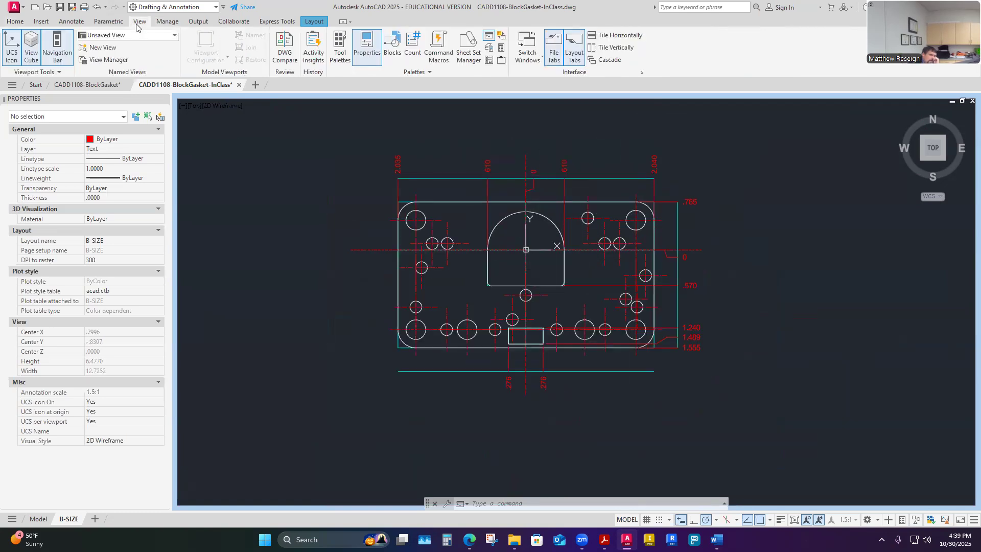
click(488, 61)
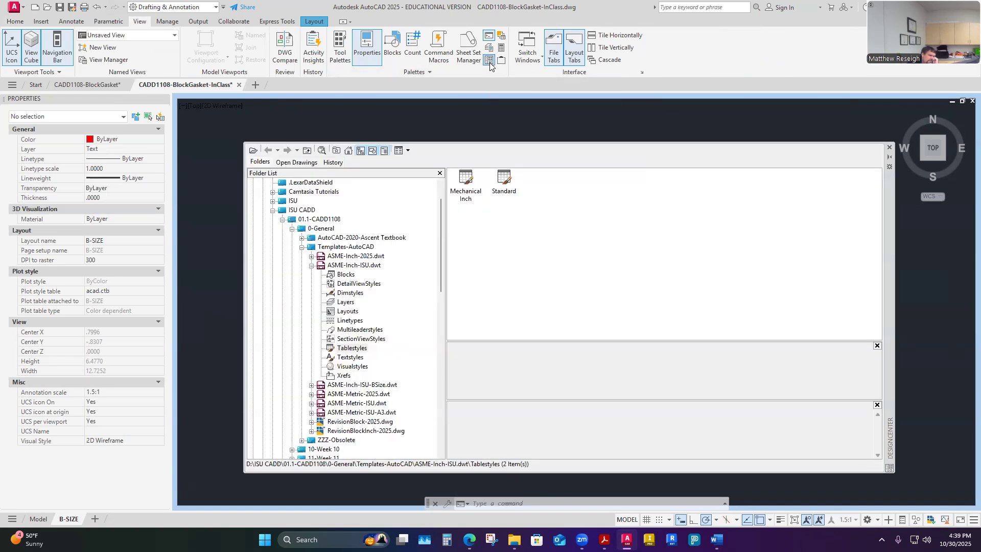
click(311, 265)
scroll(266, 198, up, 1)
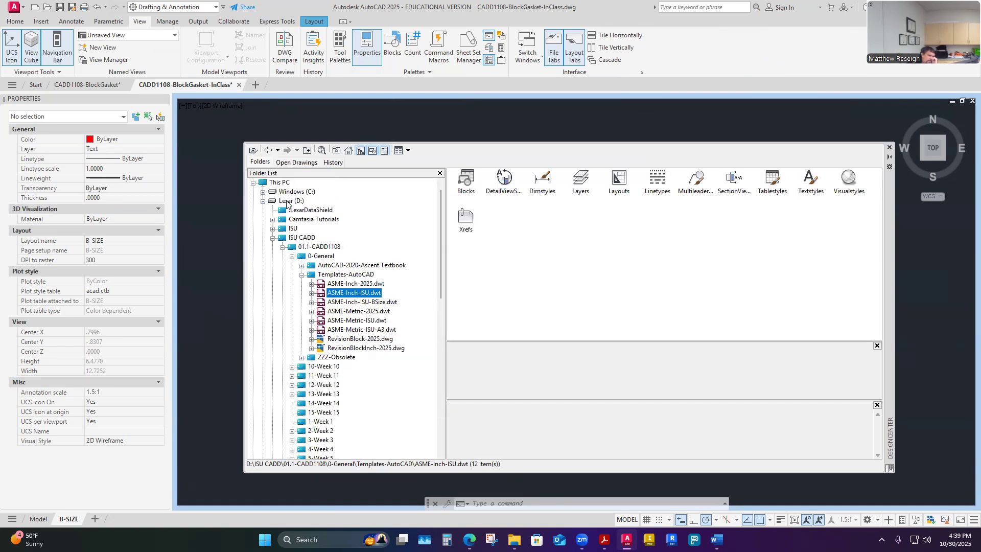
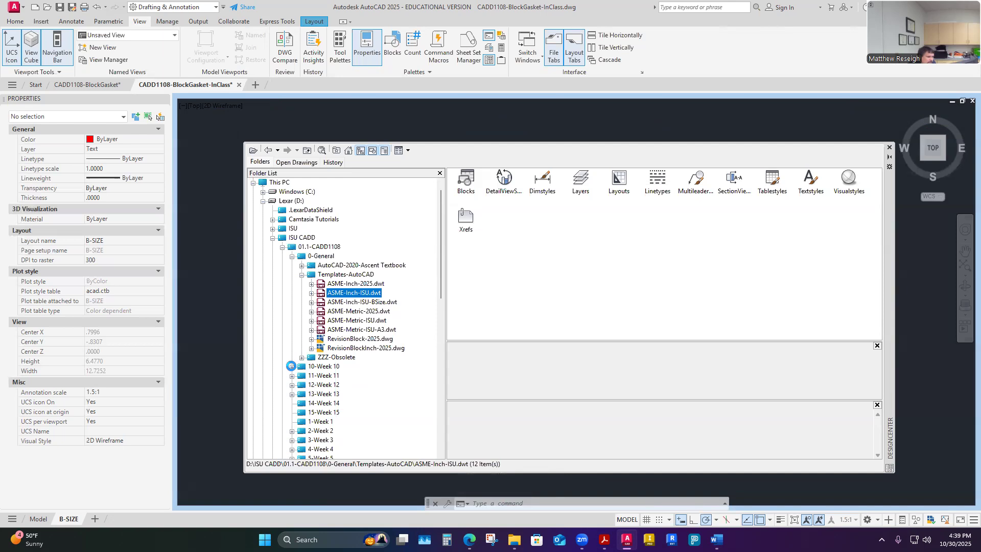
Browse to the CADD 1108 Connecting Rod folder under 8-Week 8 and select CADD1108-ConnectingRod-Ortho.dwg.
scroll(291, 367, down, 1)
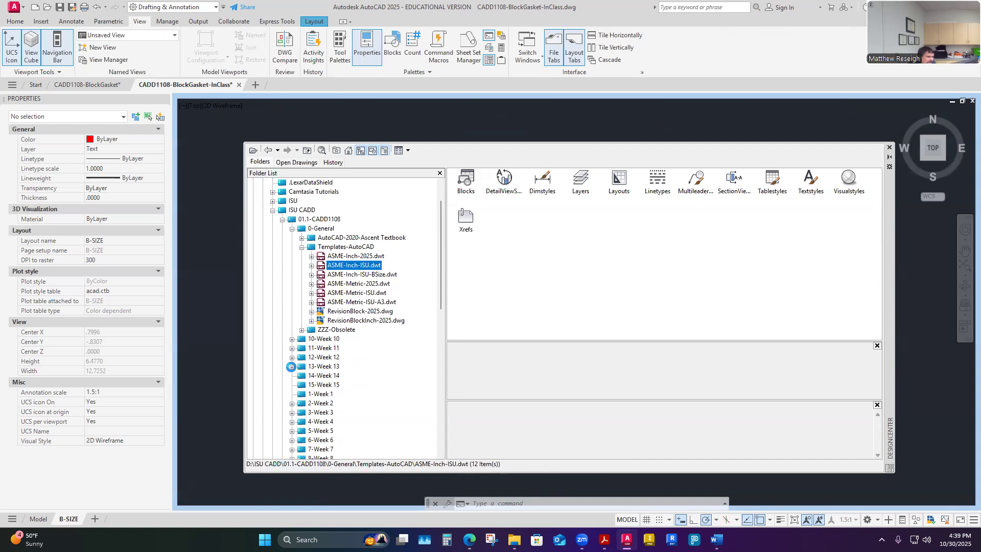
scroll(309, 388, down, 2)
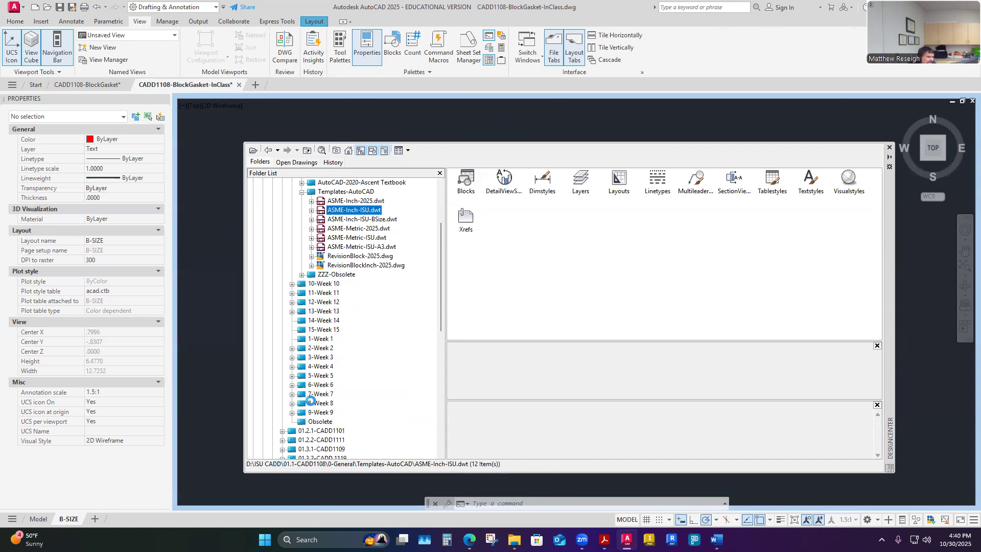
click(308, 394)
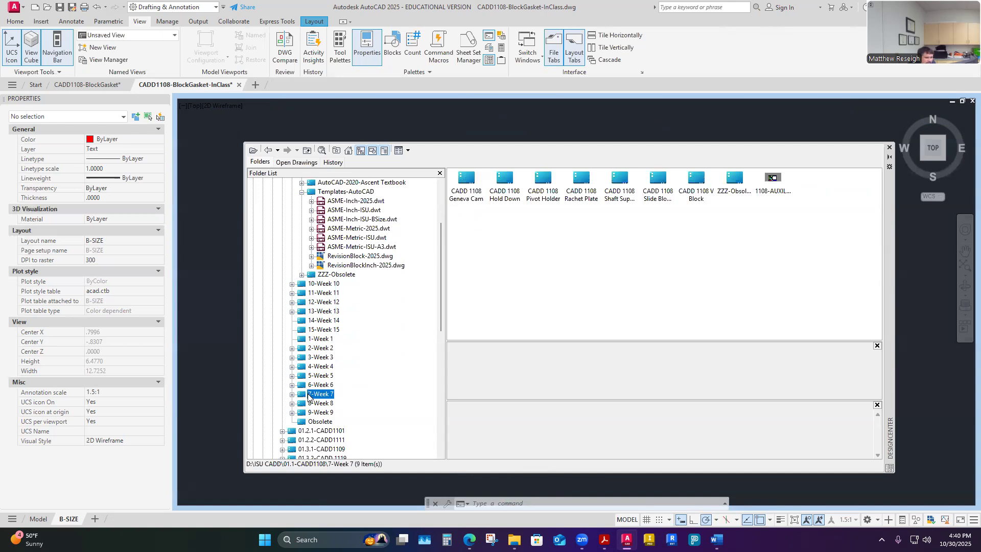
click(323, 404)
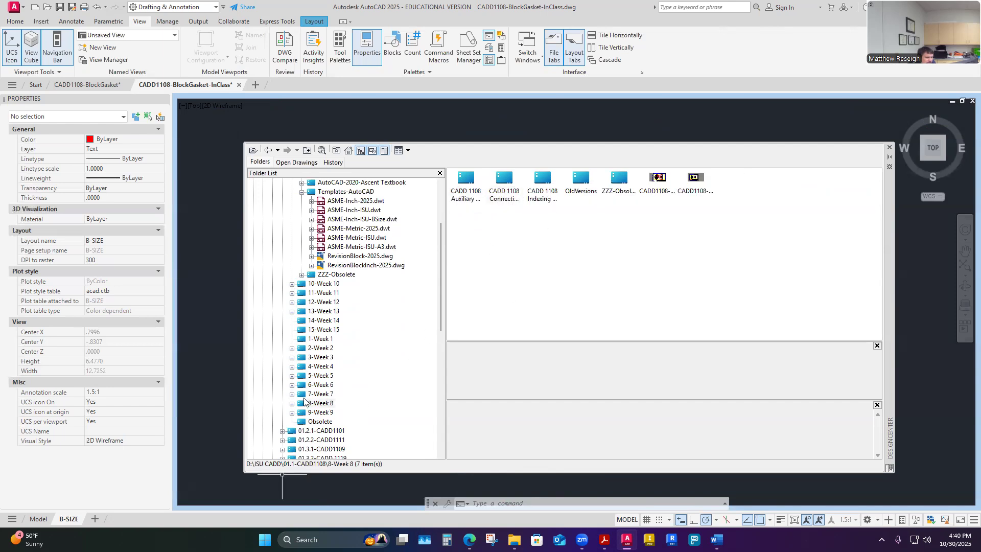
click(292, 404)
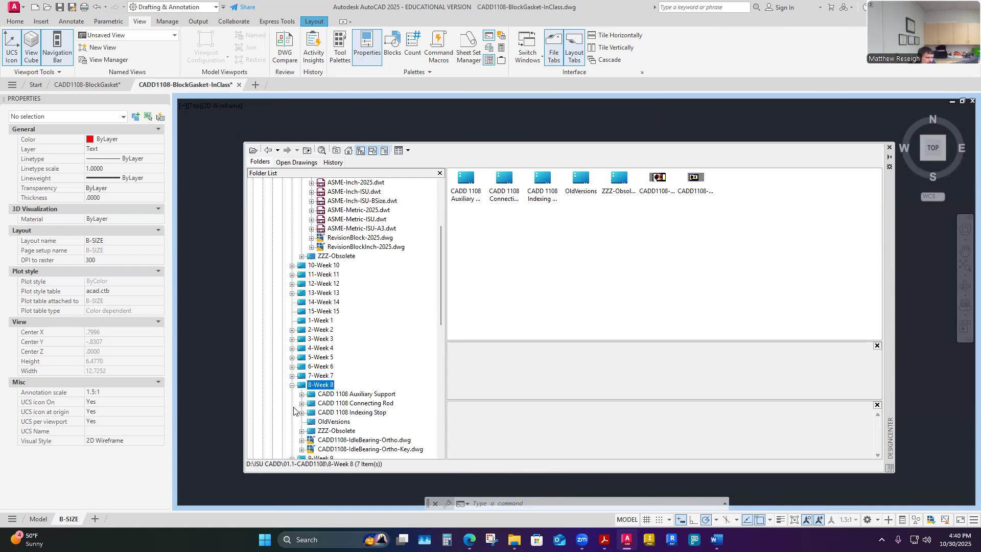
click(301, 403)
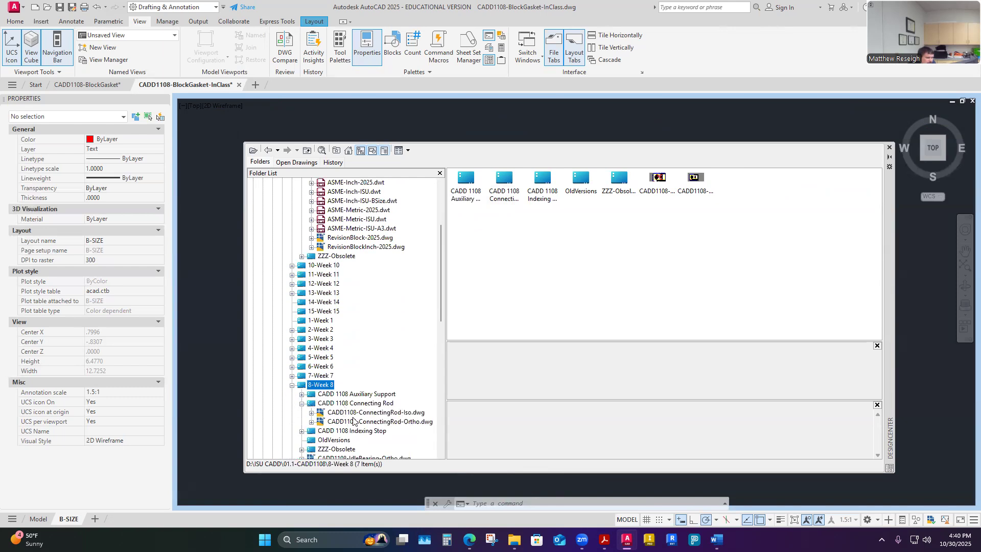
click(379, 422)
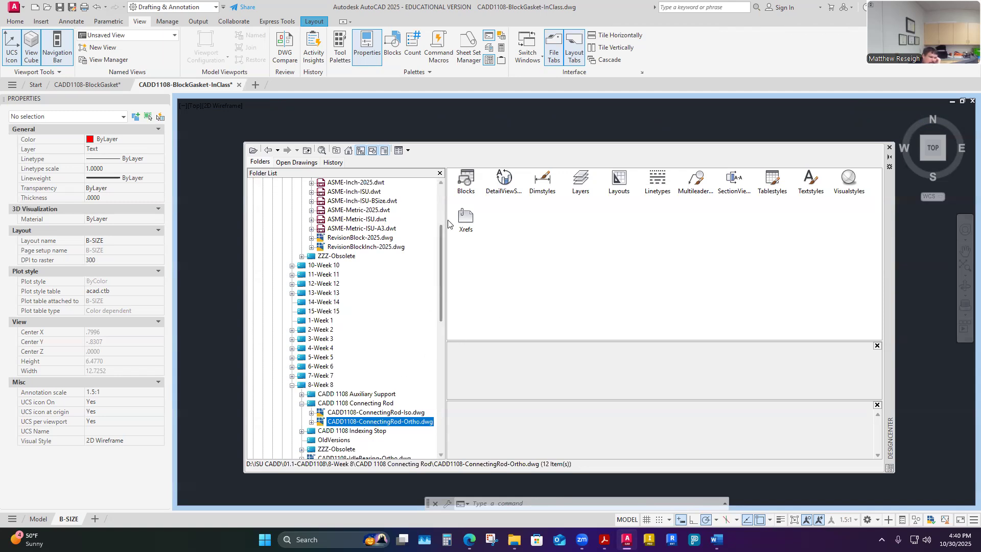
Insert the Cutting Plane Arrow Inch block from that drawing's blocks above the gasket view, and close DesignCenter.
scroll(327, 422, down, 3)
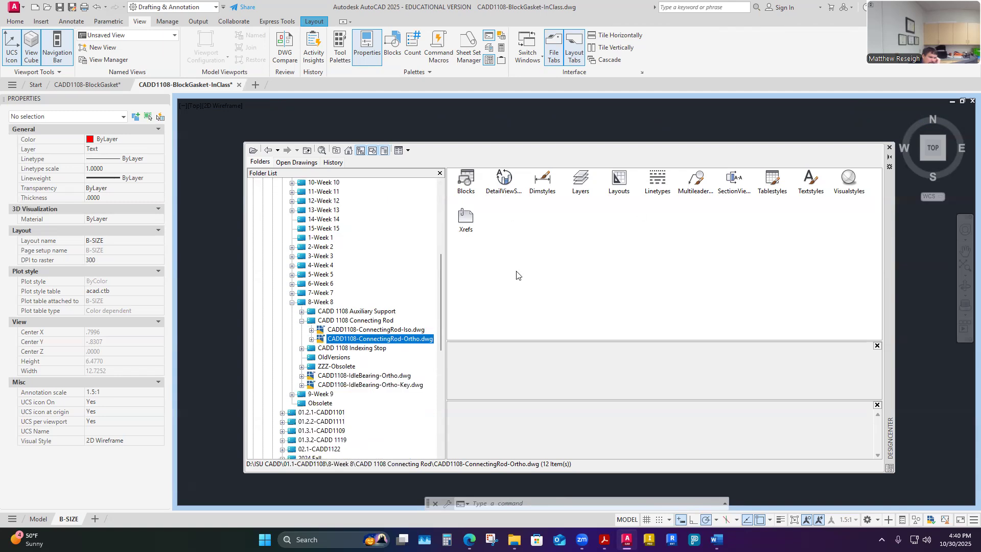
click(311, 339)
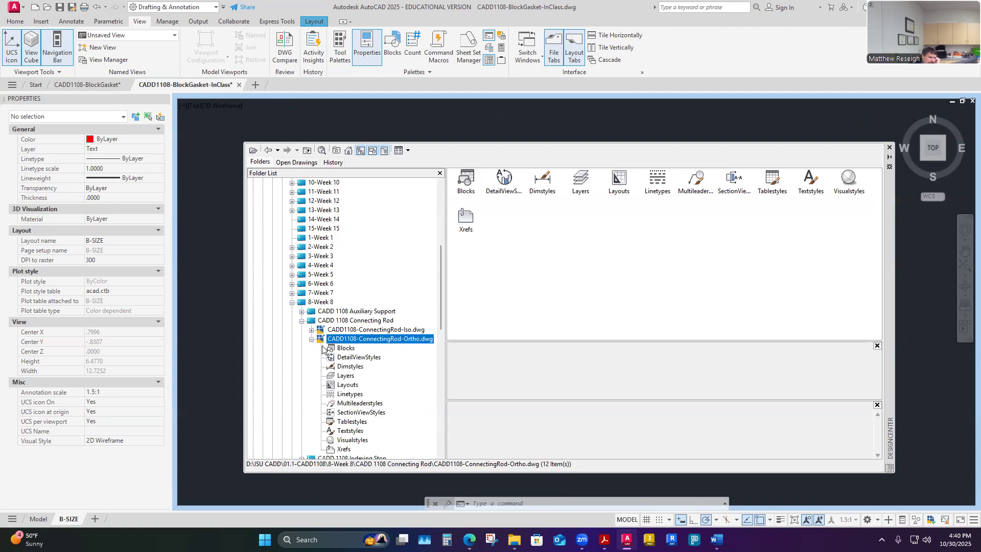
click(342, 348)
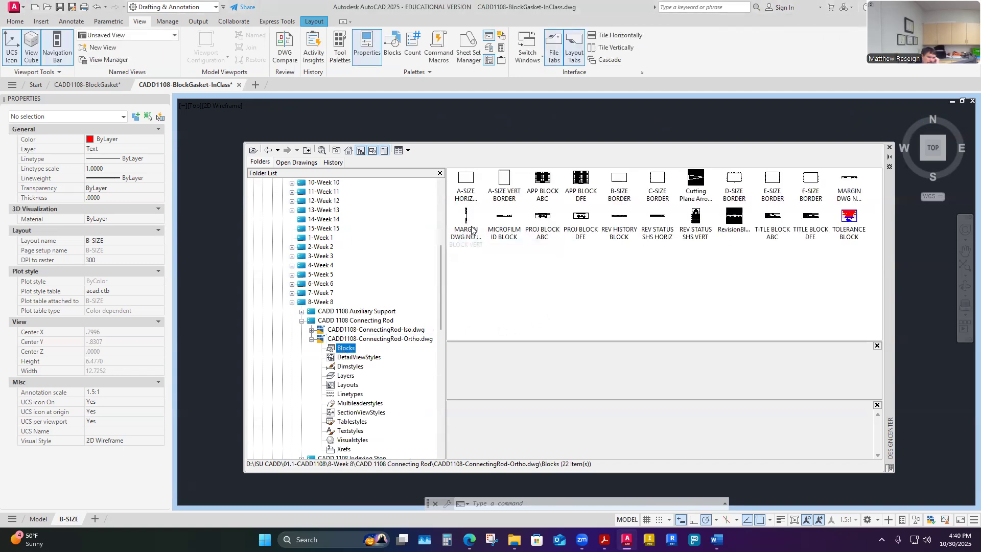
click(696, 181)
drag(635, 113, 635, 111)
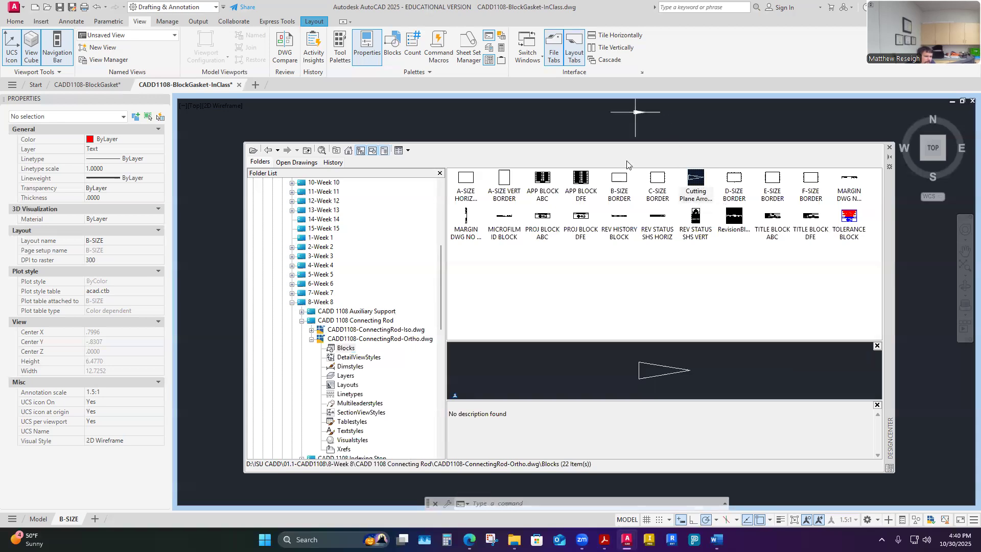
click(889, 148)
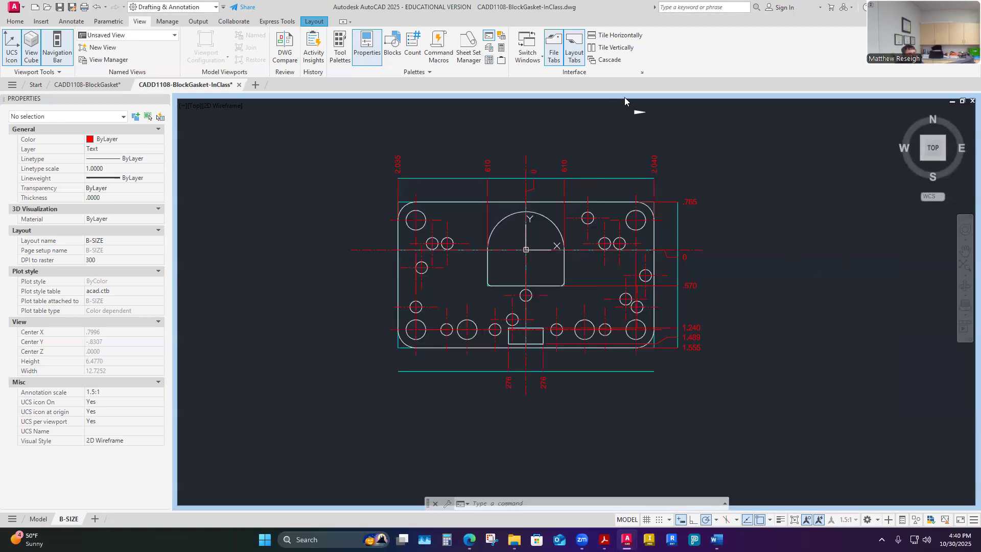
Examine the inserted cutting plane arrow's block properties, including its annotative scale.
scroll(634, 106, up, 5)
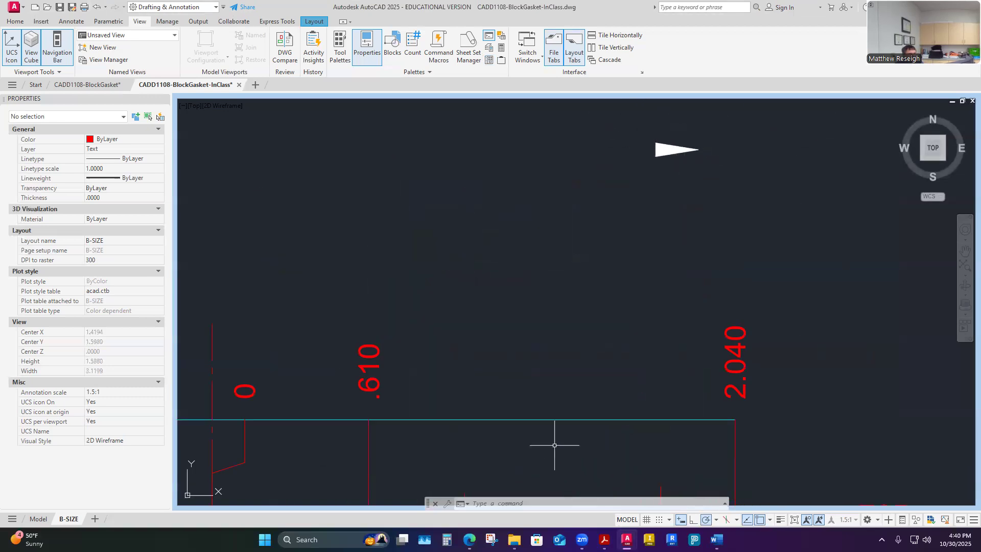
click(663, 151)
key(Escape)
click(664, 149)
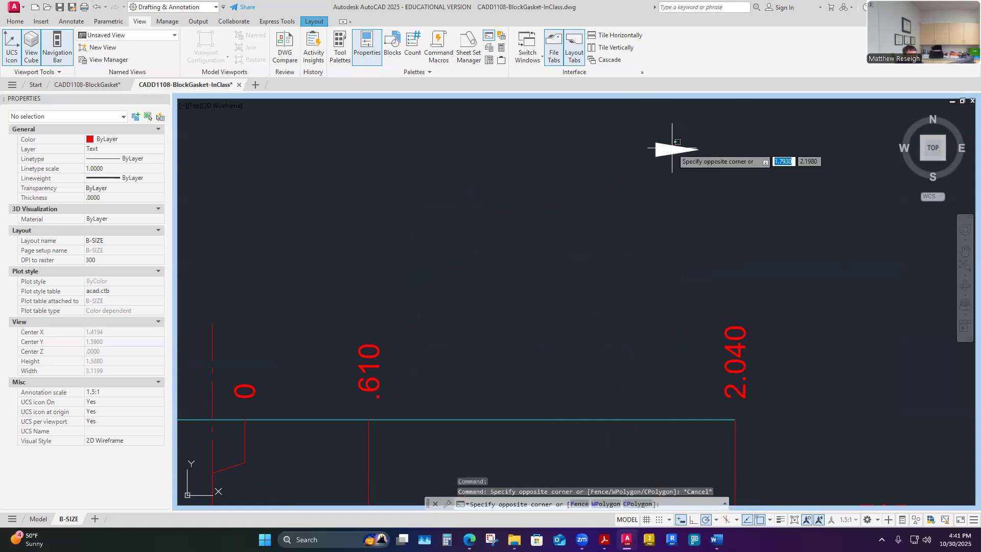
key(Escape)
click(679, 209)
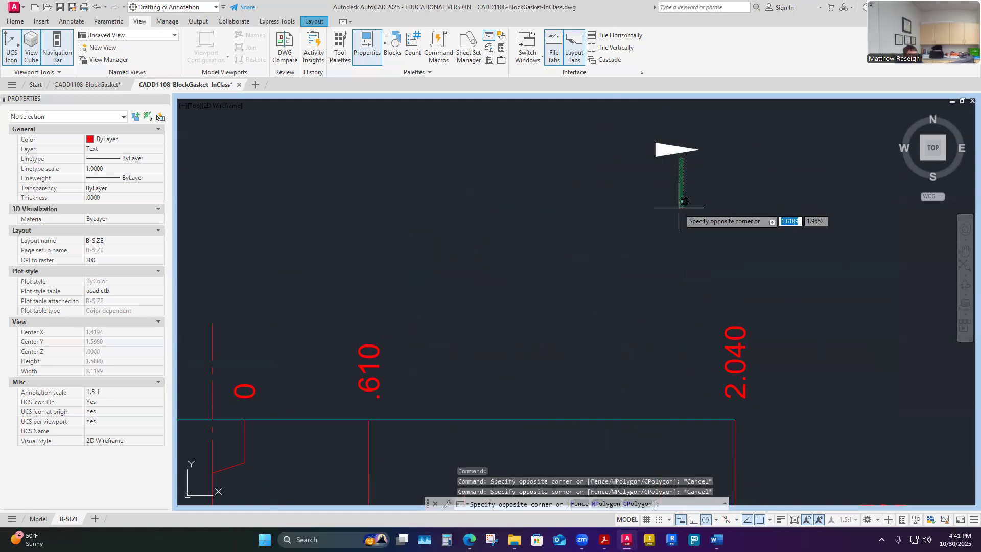
click(669, 147)
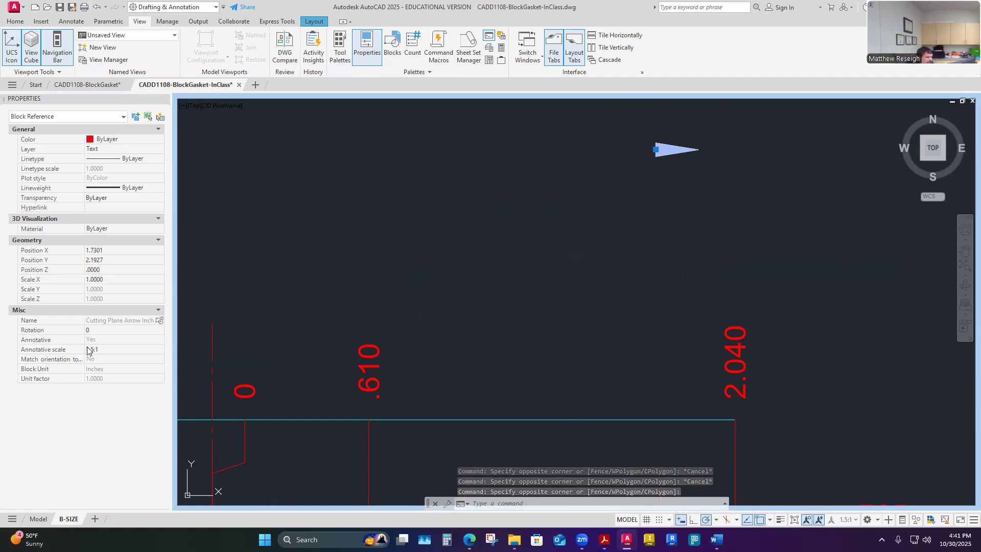
key(Escape)
key(Escape)
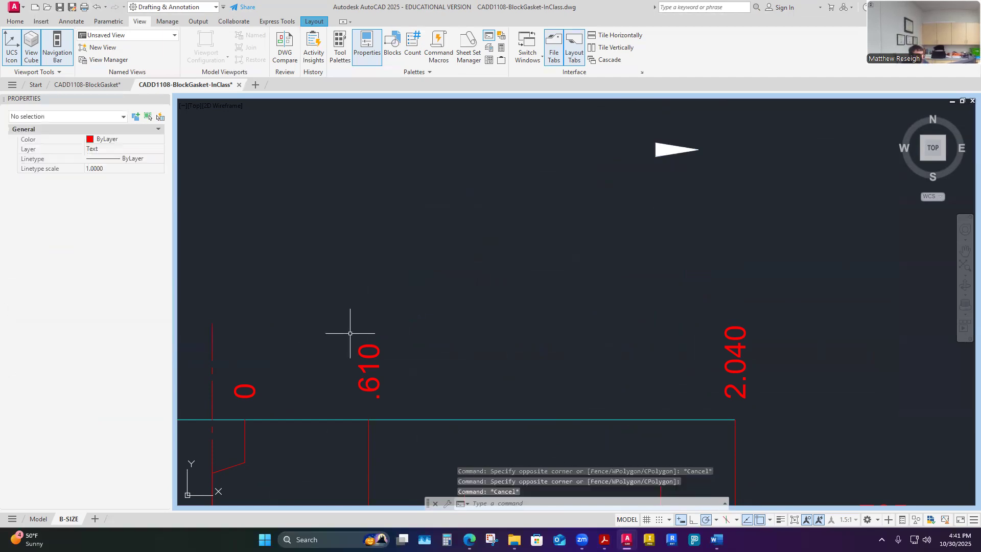
Open the recent blocks palette and check the name and source details of the Cutting Plane Arrow Inch block.
click(16, 22)
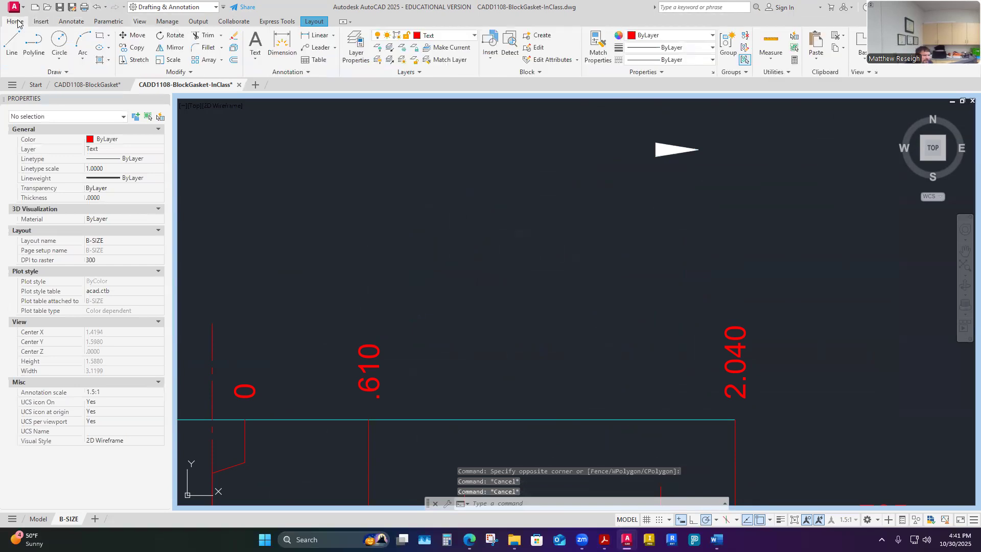
click(494, 60)
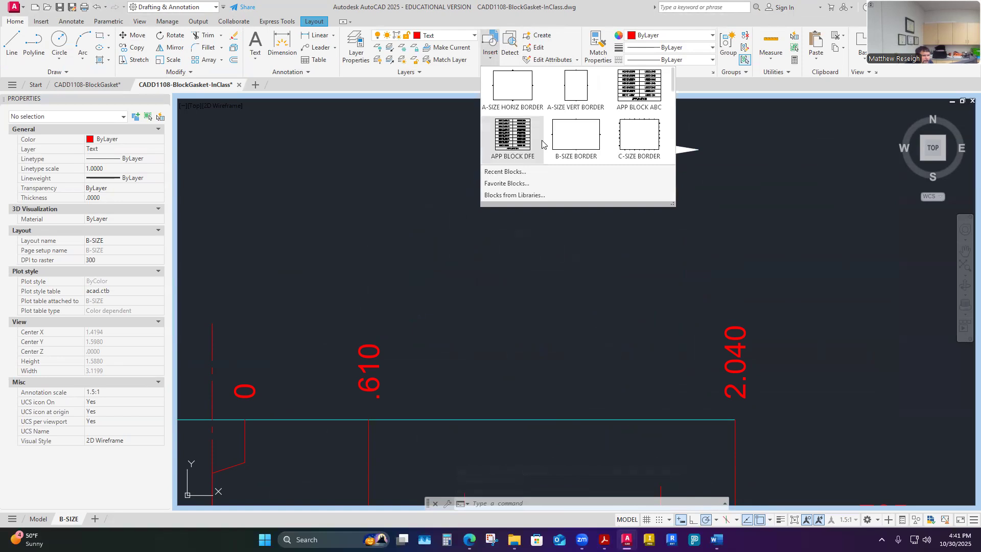
click(500, 173)
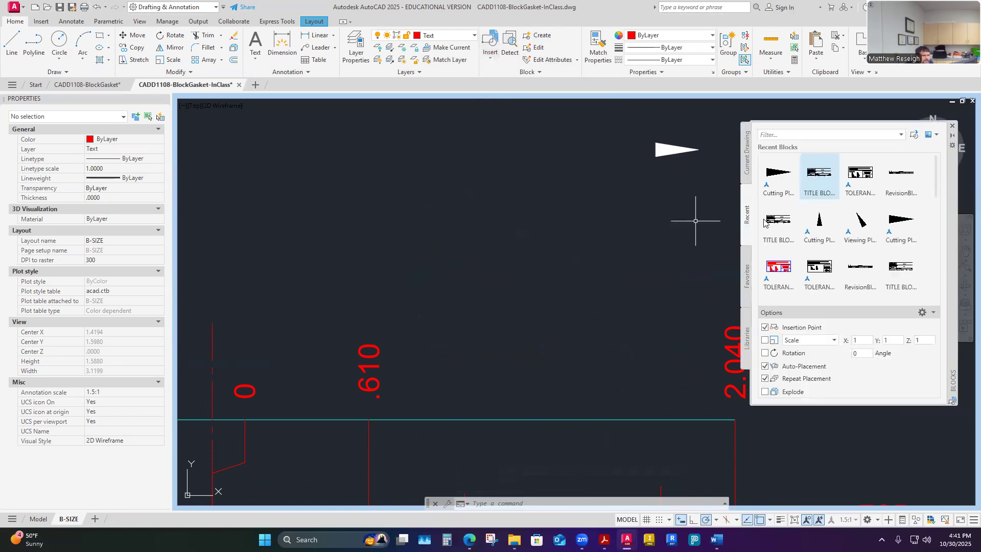
mouse_move(777, 179)
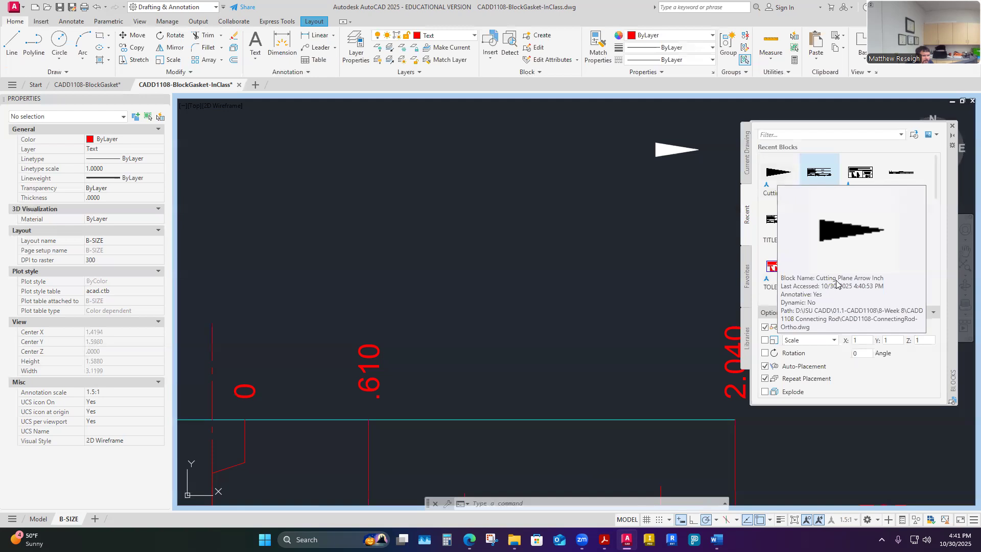
key(Escape)
key(Escape)
key(Escape)
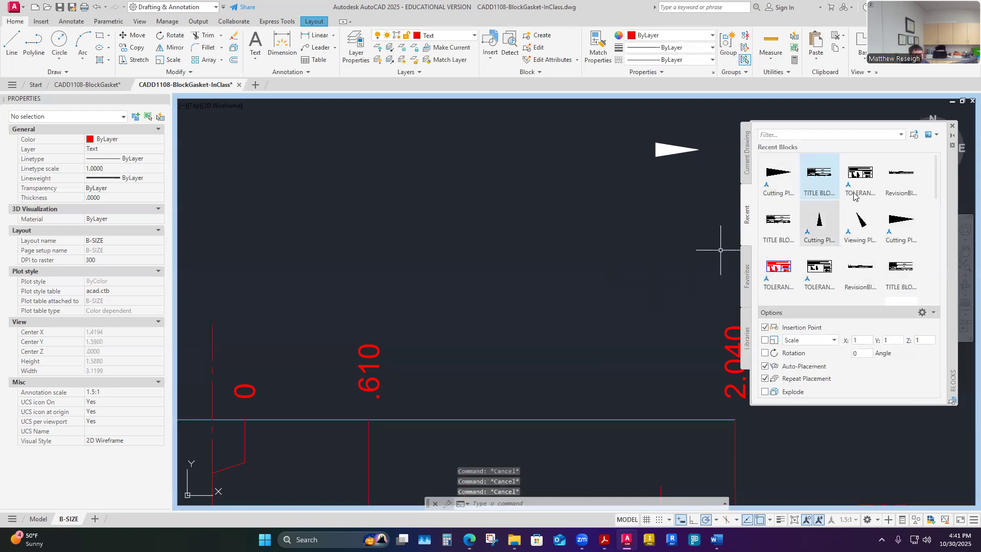
Close the blocks palette, calculate .25 ÷ 3 in Calculator, and return to the drawing.
click(953, 127)
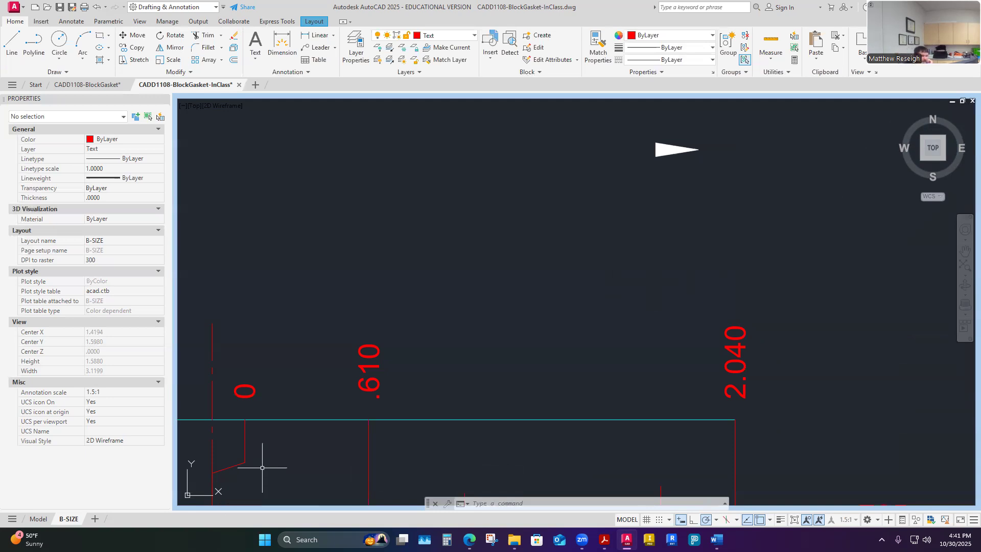
scroll(394, 350, down, 4)
scroll(333, 345, up, 2)
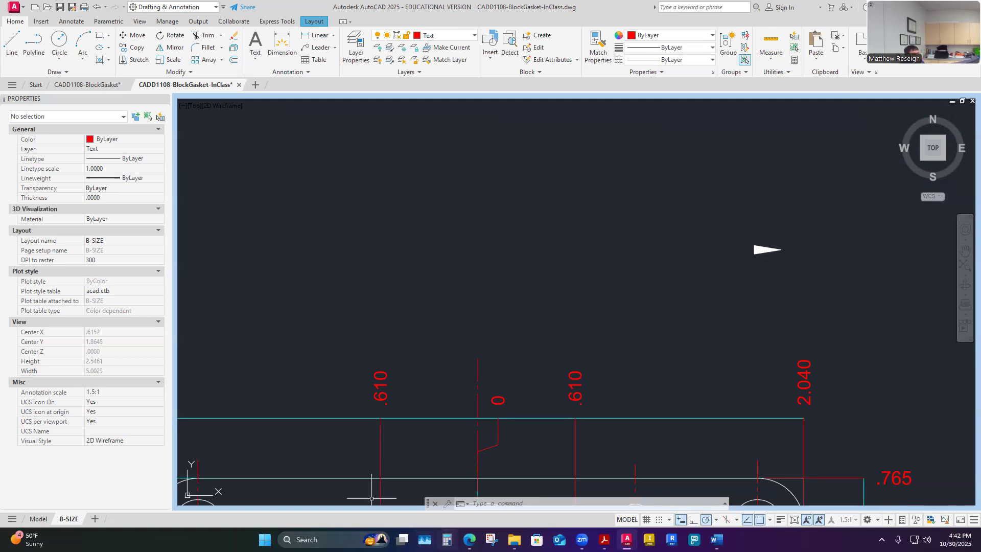
click(446, 539)
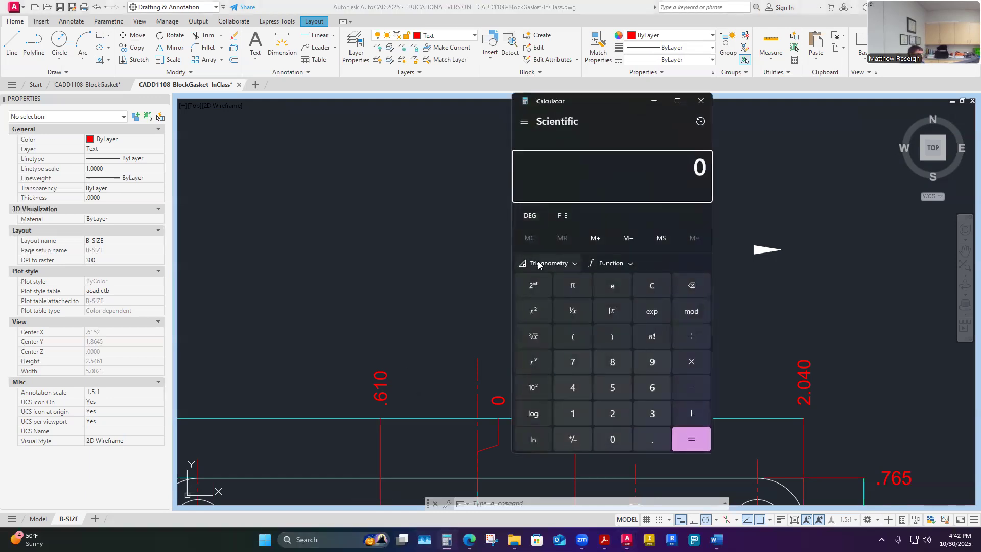
text(.25 ÷ 3)
key(Return)
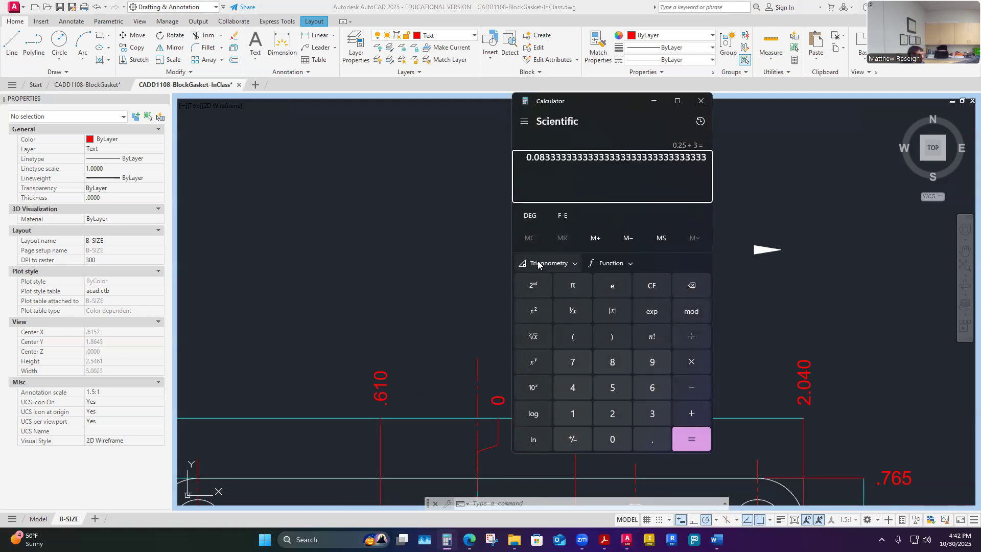
key(Escape)
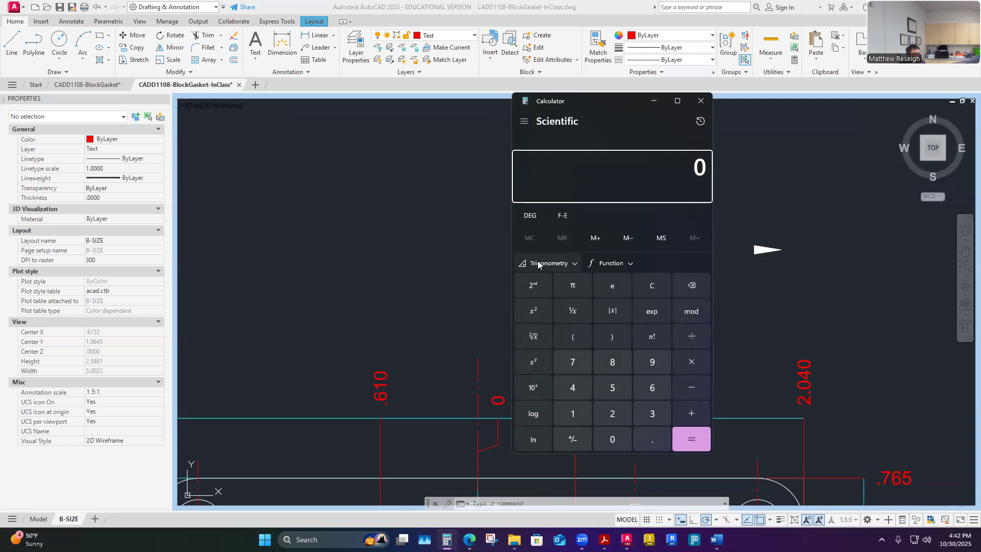
click(700, 100)
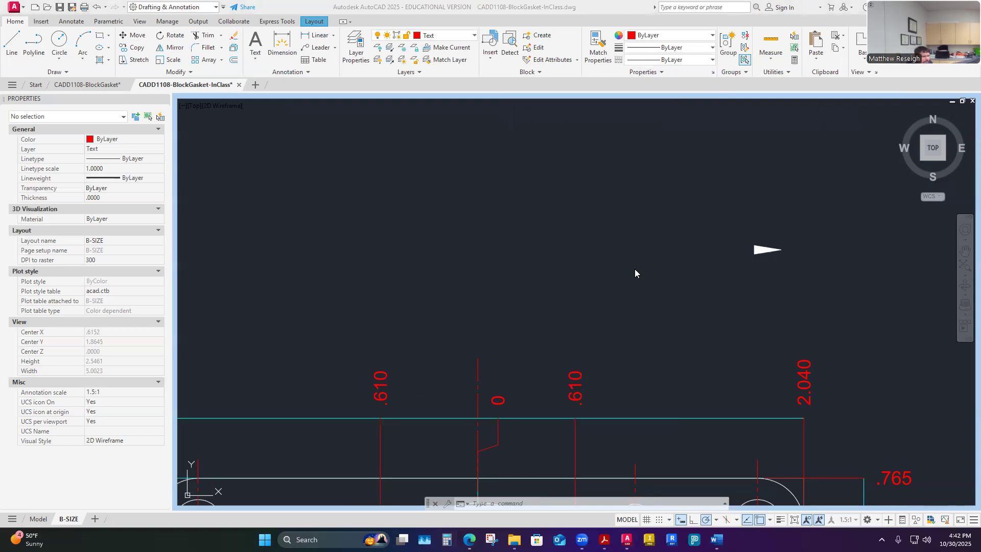
click(137, 37)
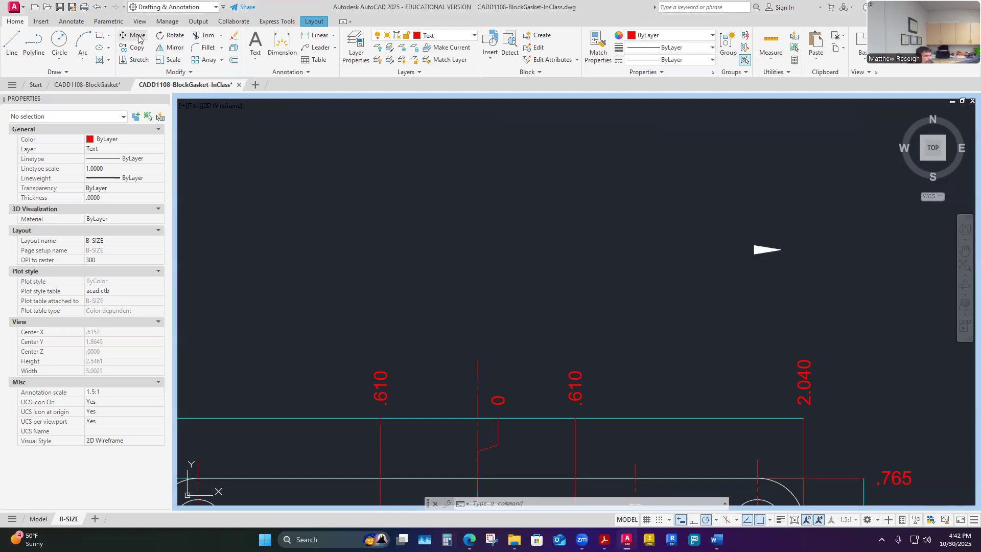
mouse_move(795, 274)
mouse_down()
mouse_move(723, 262)
mouse_move(758, 274)
mouse_up()
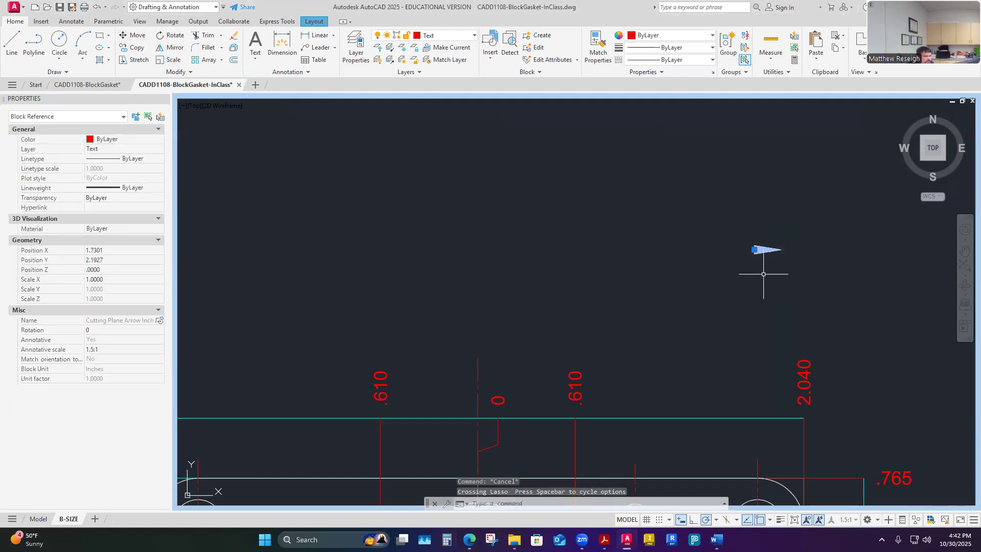
right_click(768, 268)
right_click(745, 270)
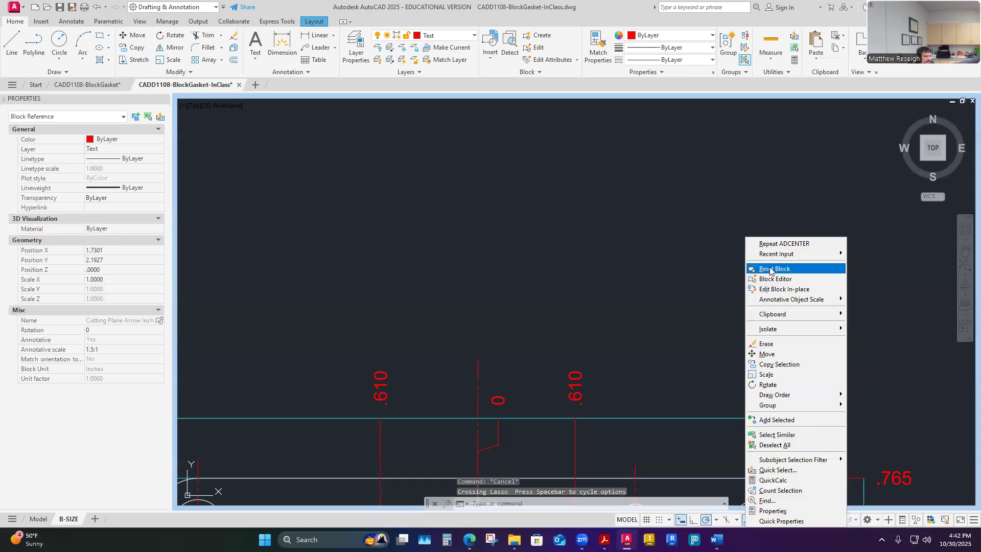
click(730, 251)
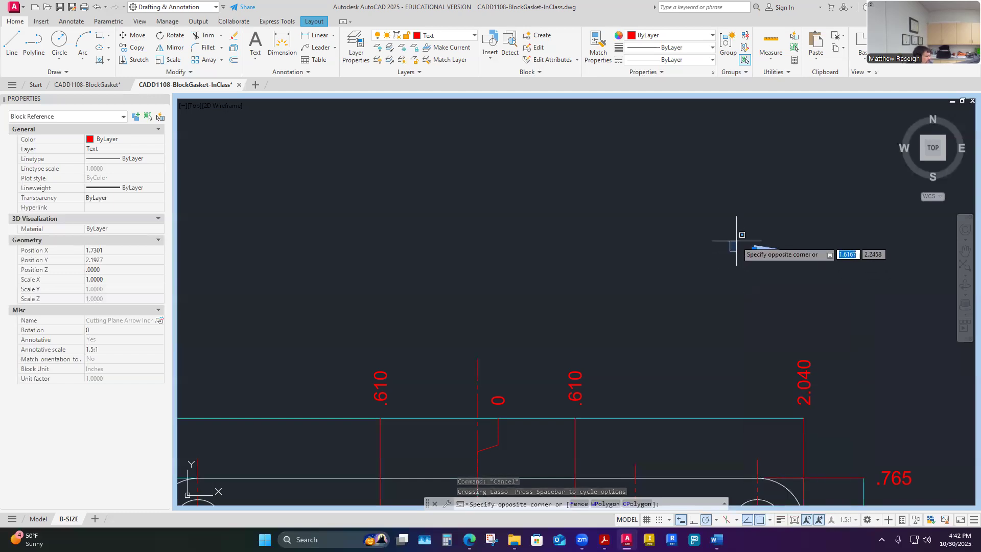
key(Escape)
key(Escape)
Move the cutting plane arrow by the midpoint of its base onto the upper end of the gasket's vertical centerline.
click(134, 37)
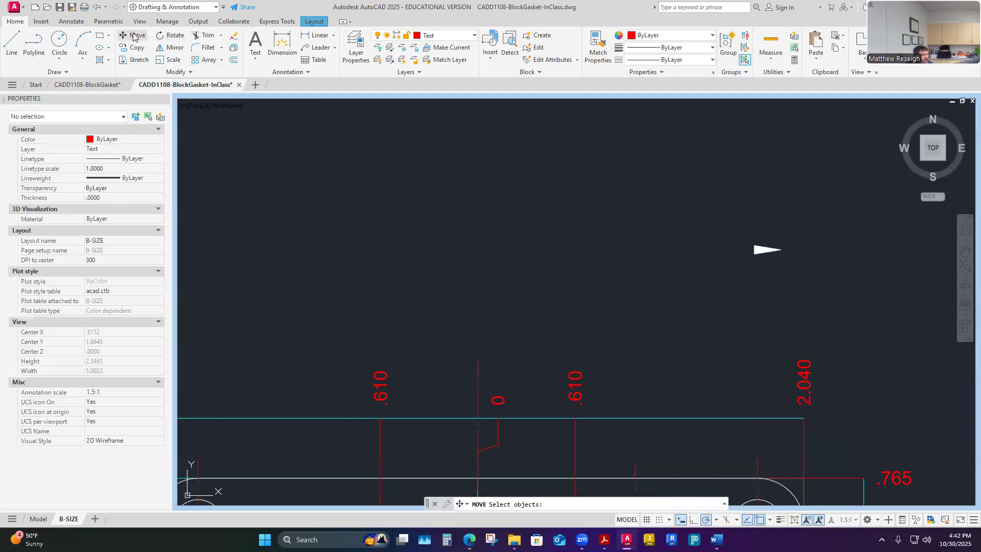
click(736, 230)
click(790, 268)
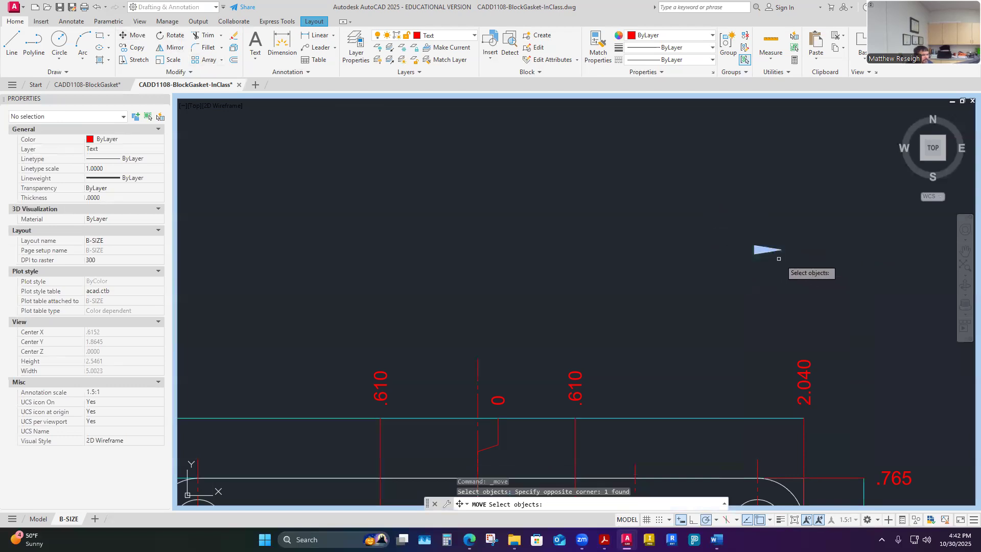
key(Return)
scroll(730, 267, up, 6)
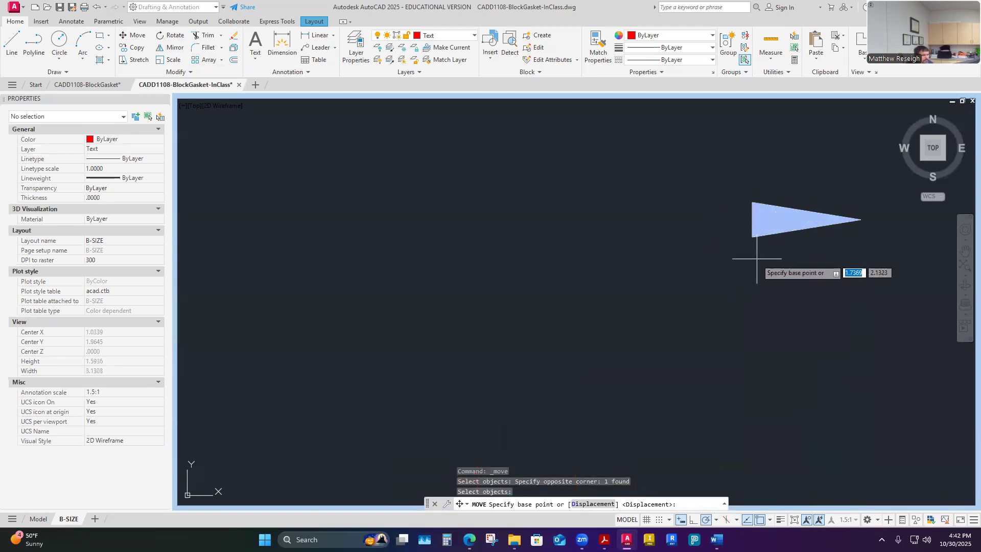
click(752, 220)
scroll(754, 217, down, 4)
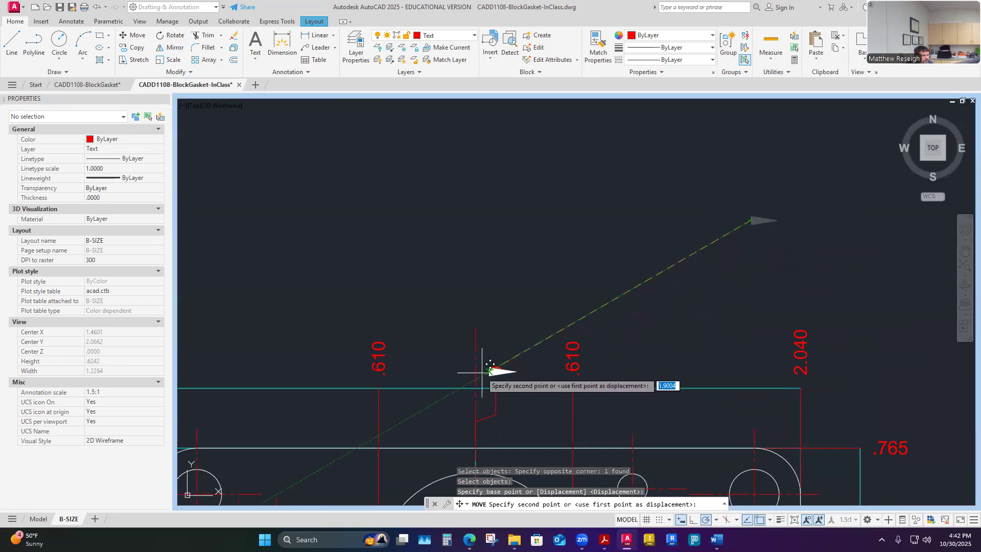
scroll(482, 373, up, 3)
click(465, 265)
key(Escape)
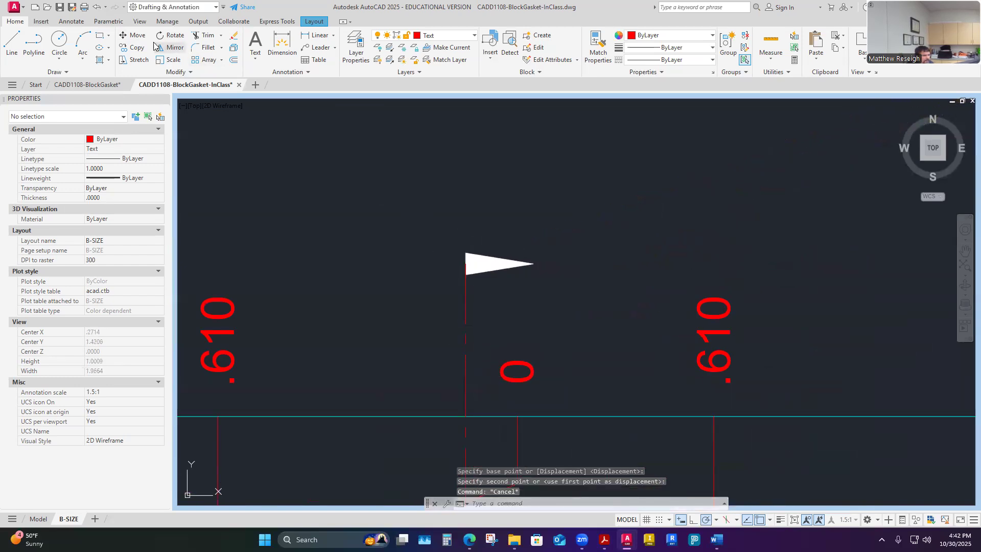
Rotate the cutting plane arrow 90° about the midpoint of its base so it points upward.
click(171, 36)
drag(567, 261, 490, 262)
key(Return)
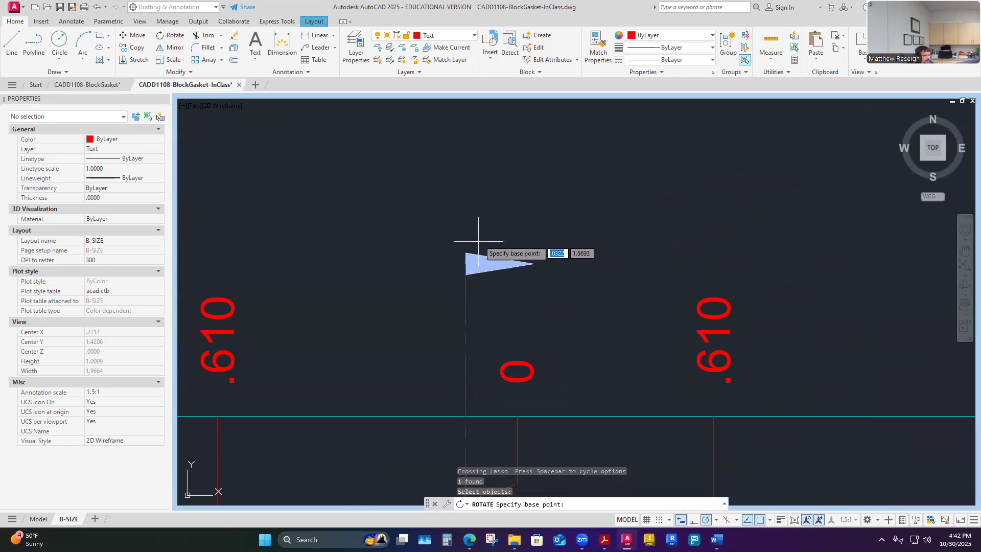
click(465, 263)
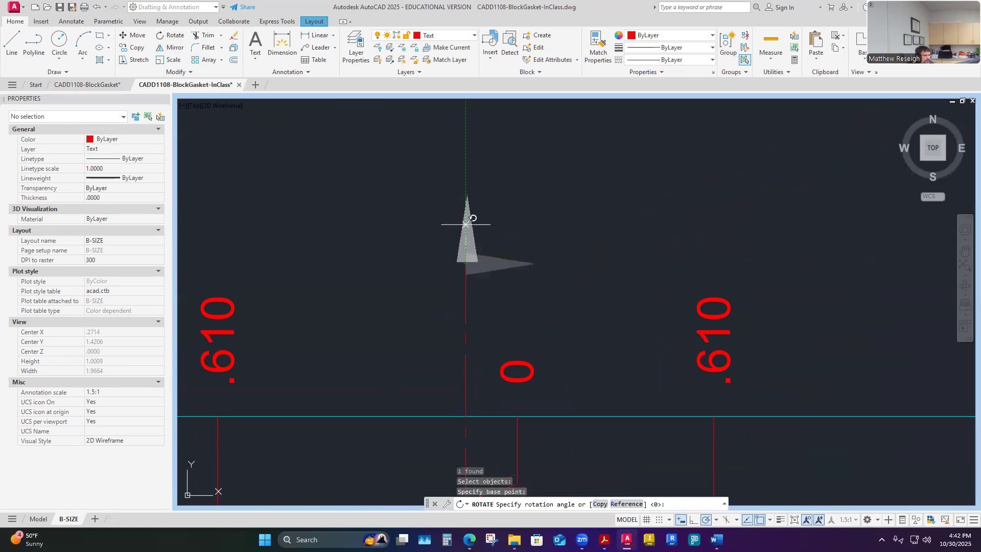
key(Escape)
Copy the upward arrow from its base midpoint to the left end of the horizontal centerline.
scroll(544, 253, down, 6)
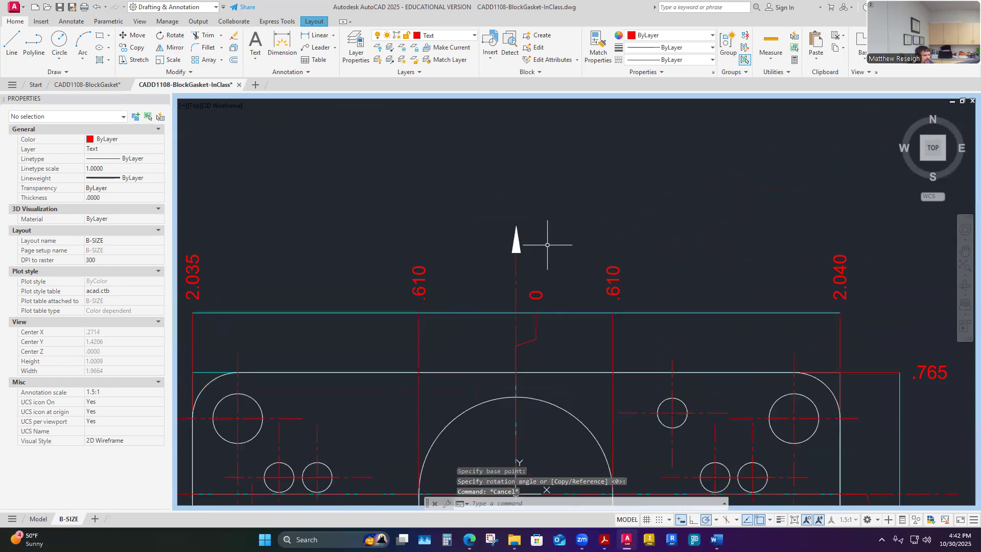
scroll(577, 241, up, 1)
scroll(585, 257, down, 4)
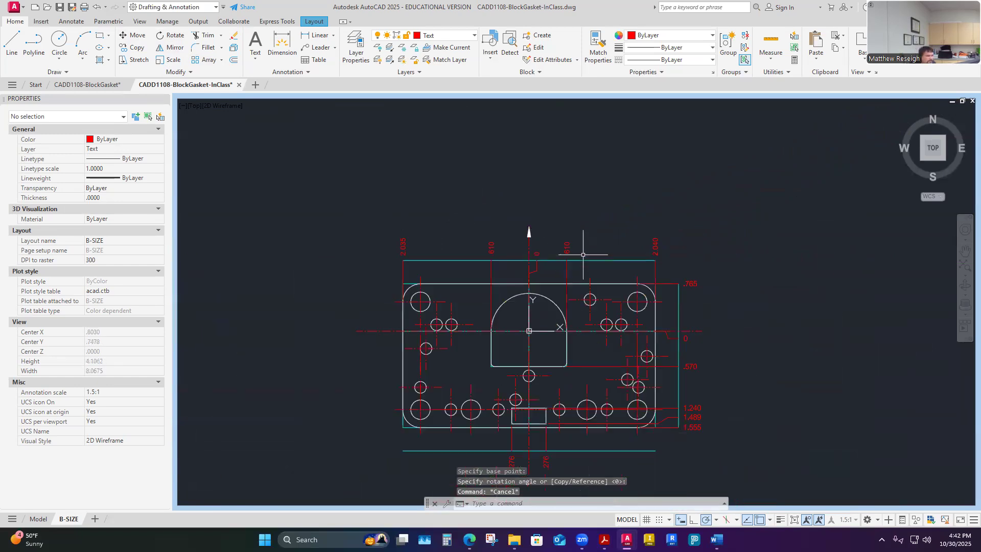
scroll(582, 309, up, 2)
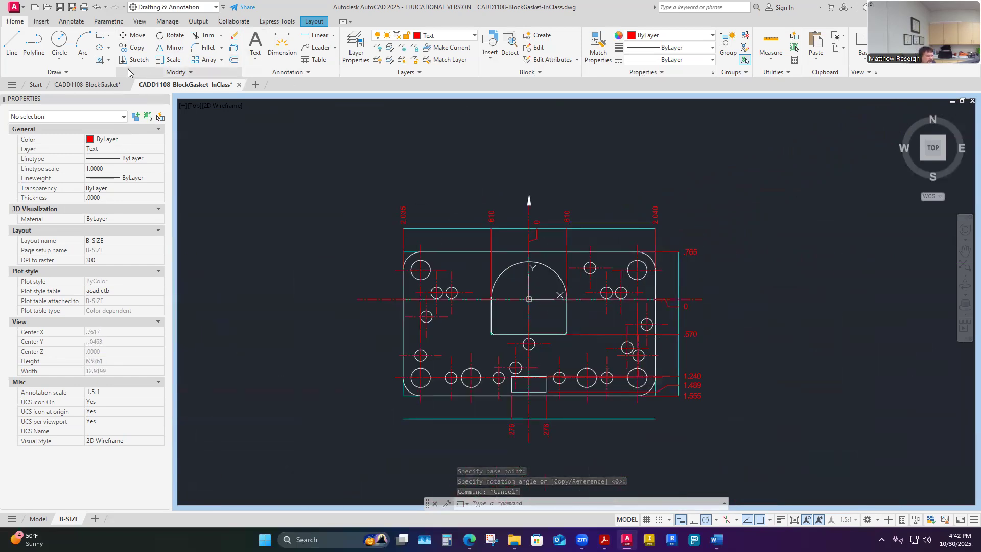
click(132, 47)
scroll(585, 215, up, 6)
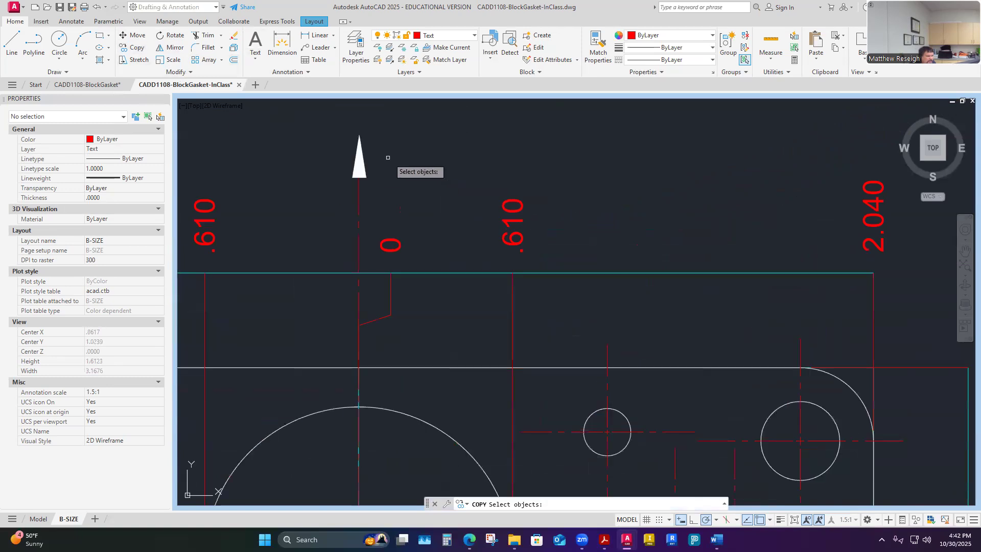
click(359, 149)
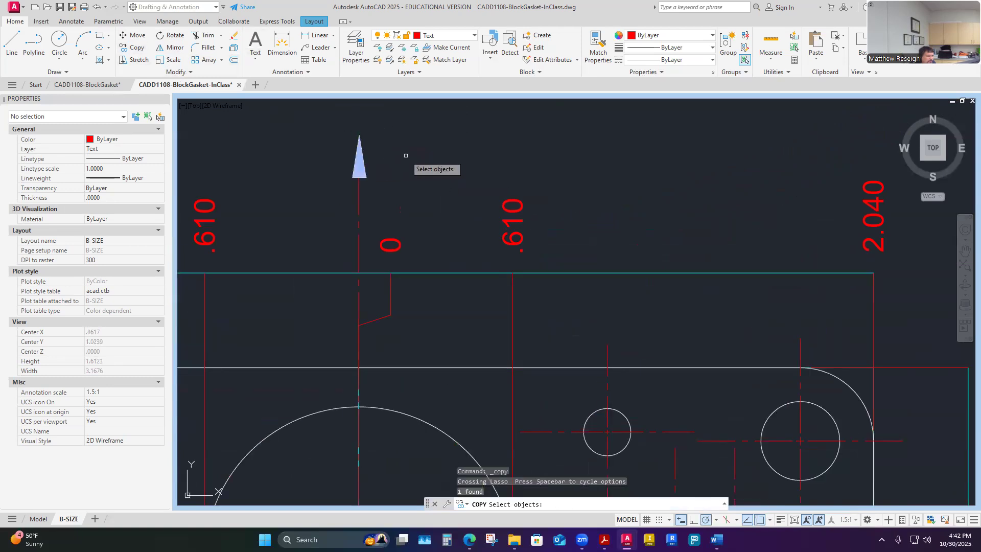
key(Return)
click(359, 177)
scroll(388, 200, down, 5)
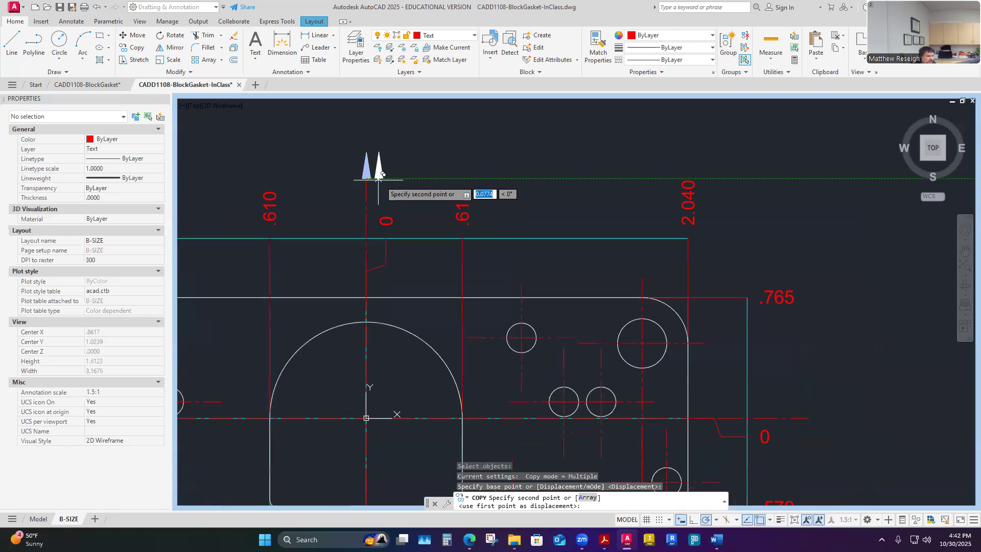
scroll(192, 279, up, 4)
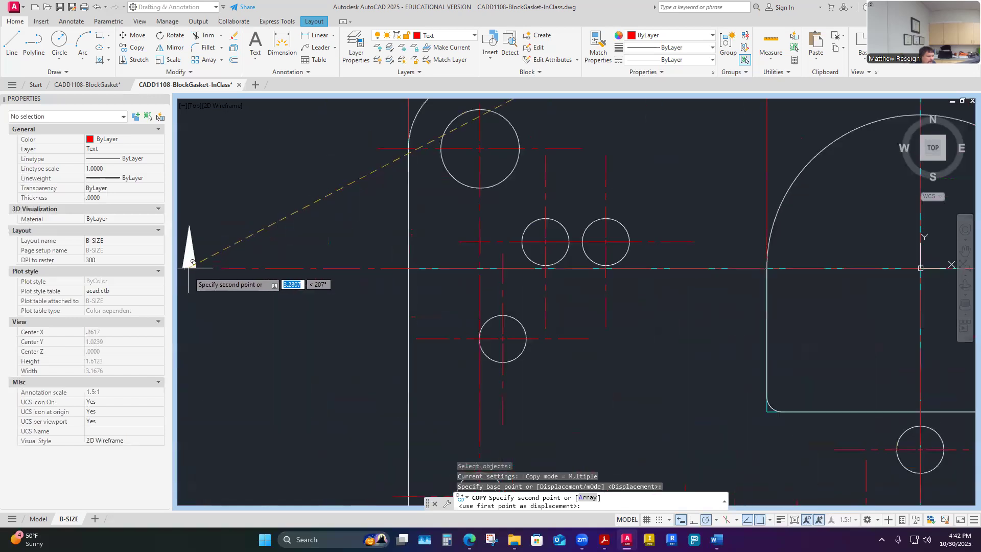
scroll(252, 243, down, 6)
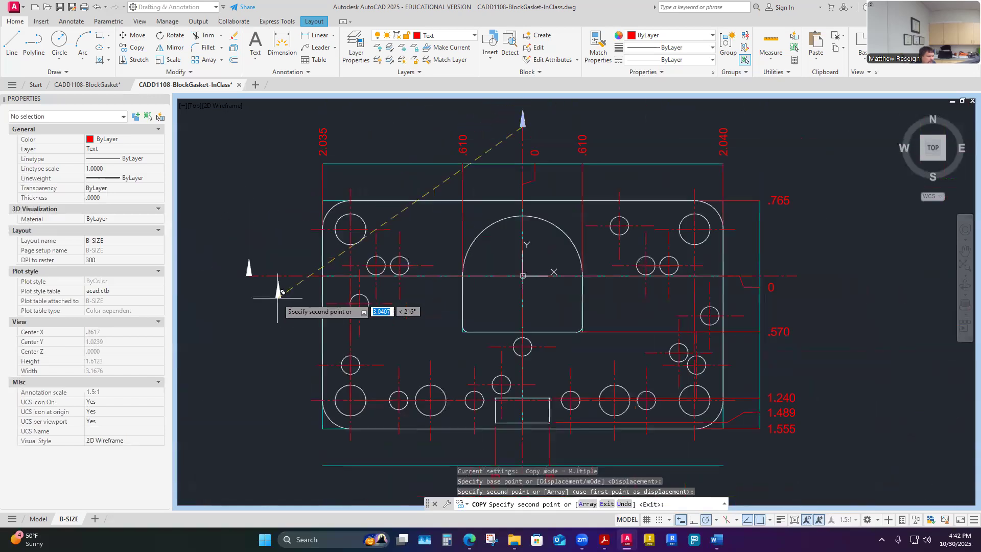
Place further arrow copies at the lower end of the vertical centerline and the right end of the horizontal centerline.
scroll(337, 358, up, 5)
click(345, 281)
scroll(345, 280, up, 1)
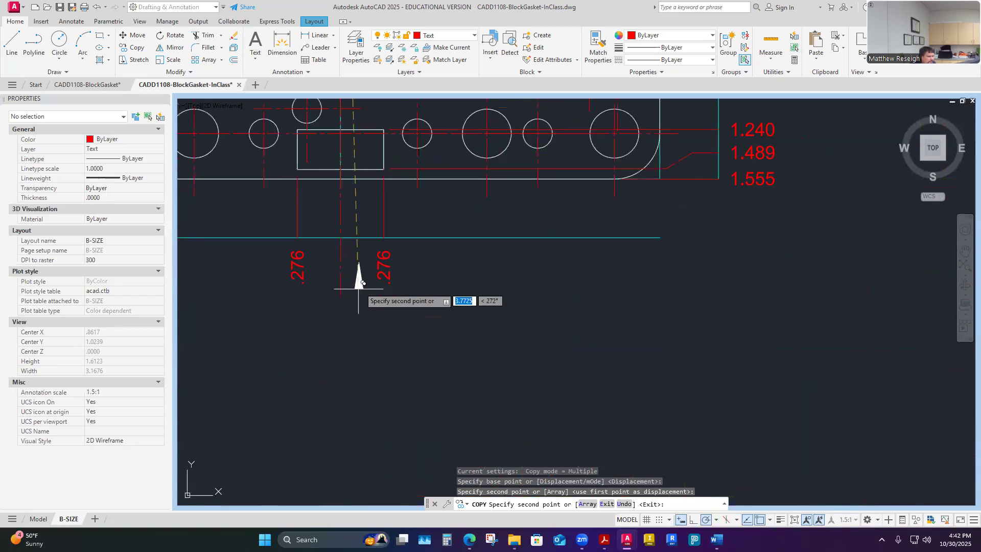
click(339, 281)
scroll(339, 281, down, 5)
scroll(450, 229, up, 4)
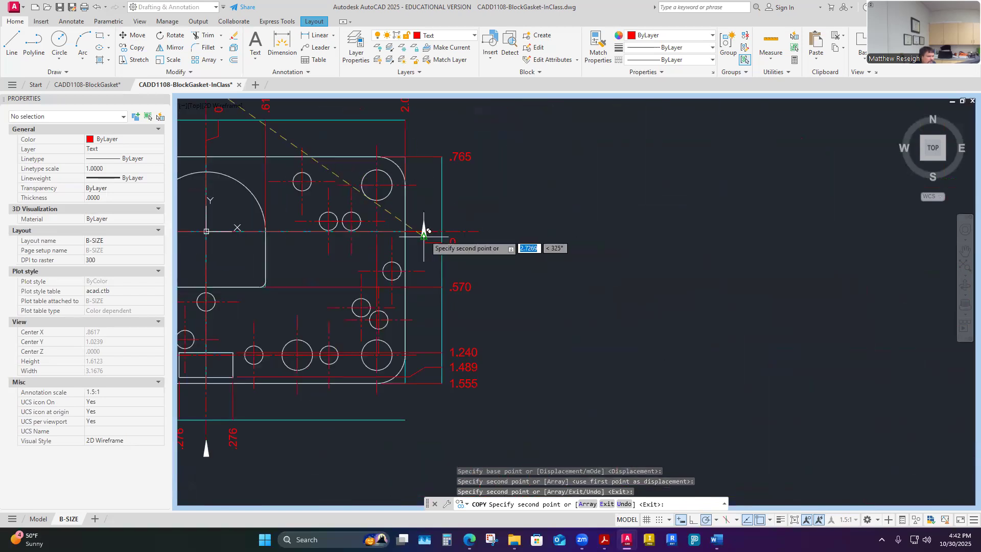
click(479, 231)
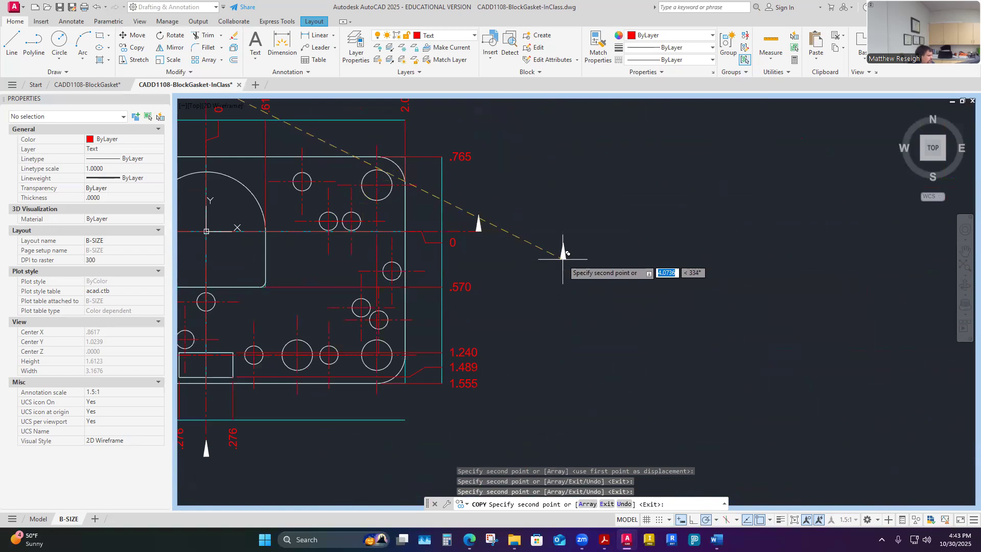
key(Return)
Rotate the arrow at the horizontal centerline's right end about its base to 270° so it points away from the gasket.
scroll(461, 225, up, 2)
click(171, 35)
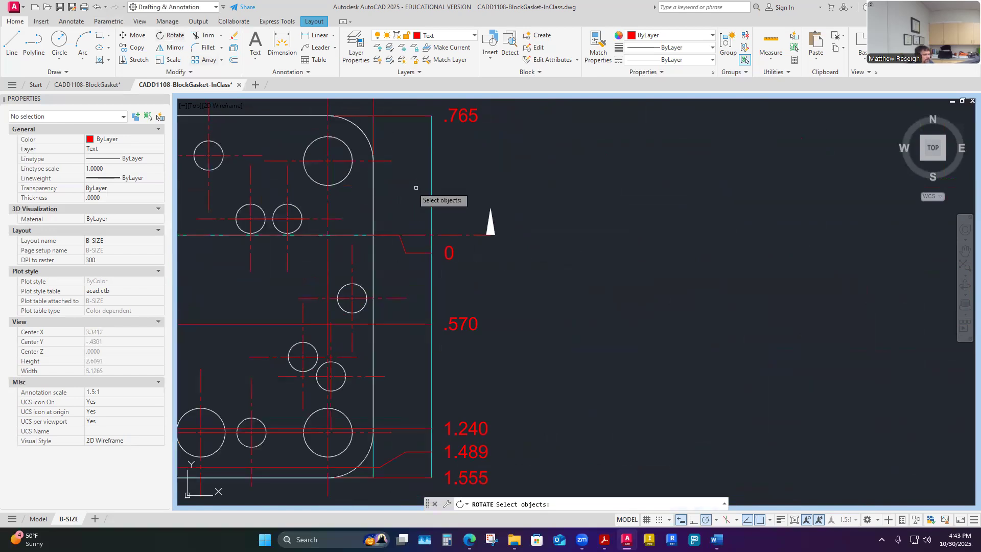
scroll(471, 199, up, 3)
mouse_move(537, 248)
mouse_down()
mouse_move(504, 241)
mouse_move(585, 269)
mouse_up()
key(Return)
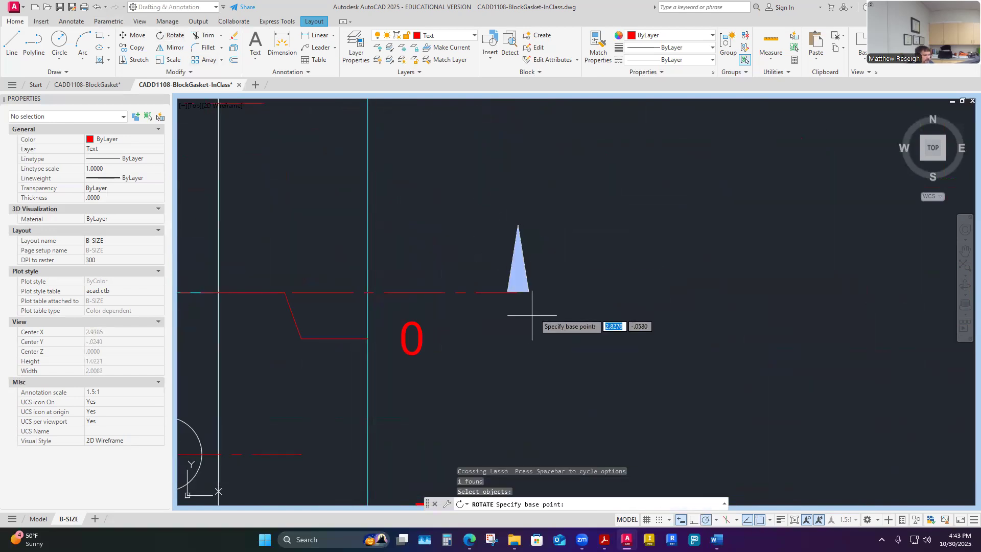
click(518, 292)
scroll(519, 293, up, 4)
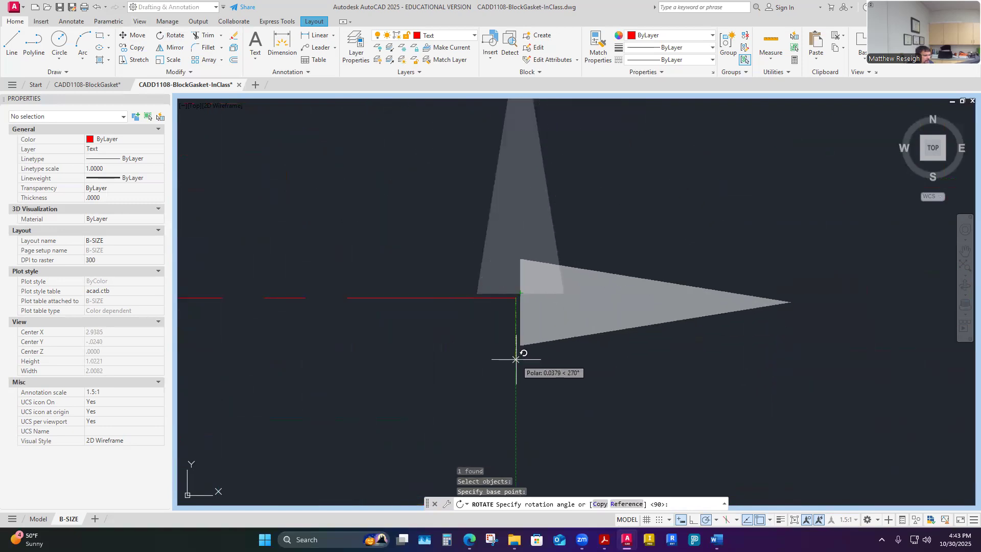
key(Escape)
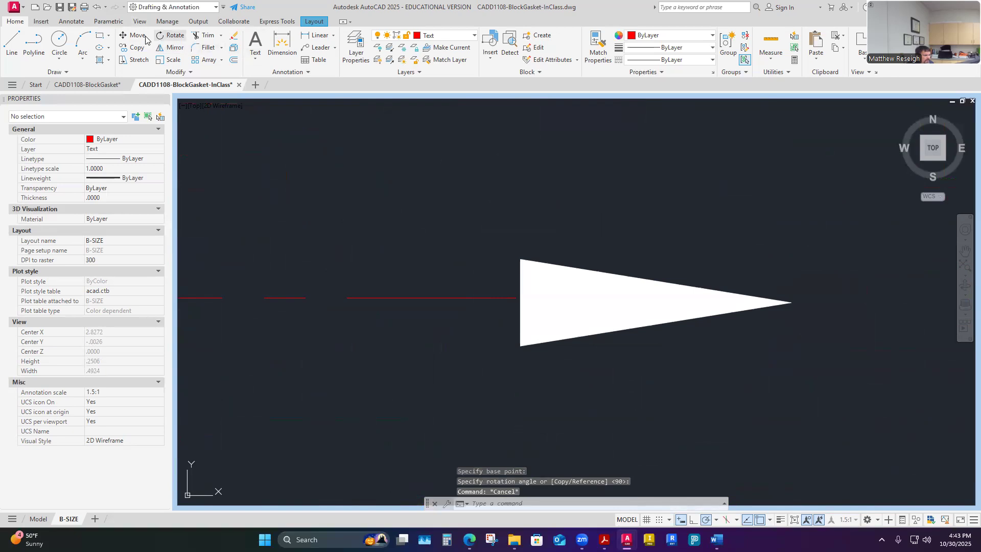
Move the right-hand arrow's base midpoint exactly onto the endpoint of the horizontal centerline.
click(136, 35)
mouse_move(776, 263)
mouse_down()
mouse_move(668, 309)
mouse_move(597, 230)
mouse_up()
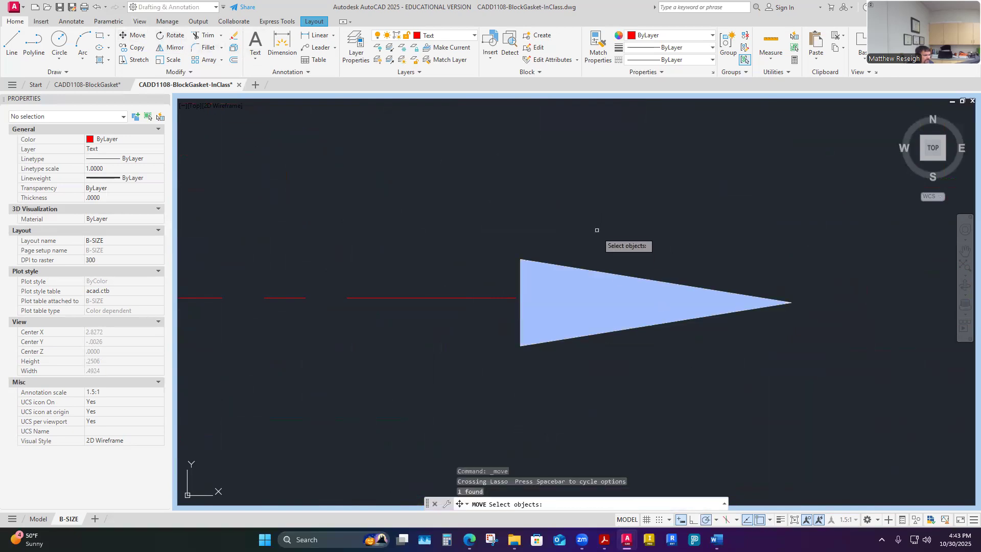
key(Return)
scroll(511, 301, up, 6)
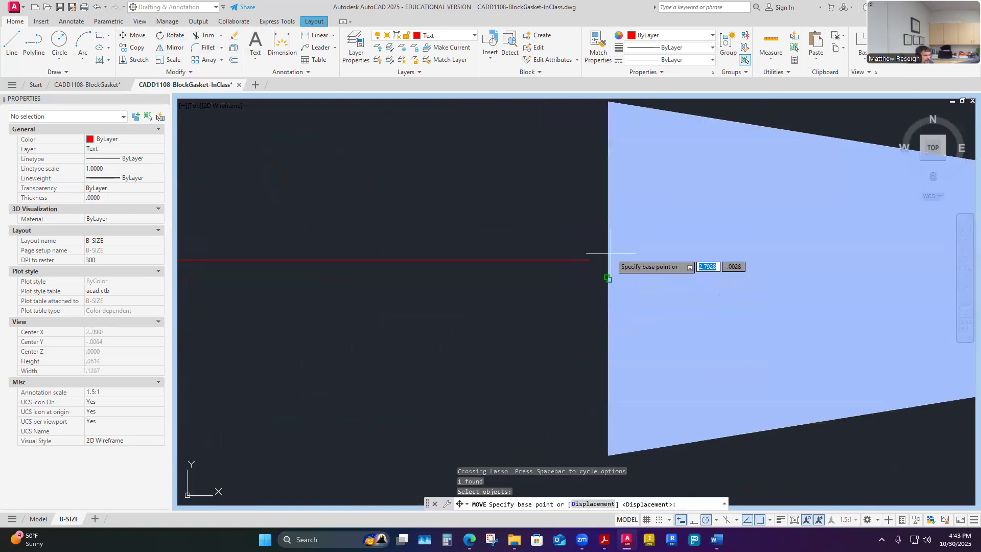
click(607, 279)
click(588, 261)
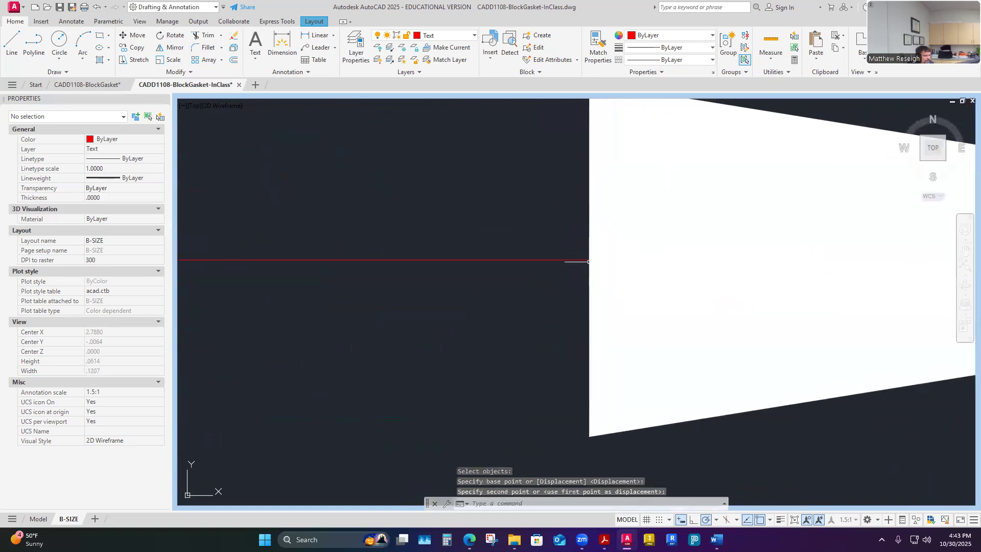
Move the upper arrow by its base midpoint exactly onto the top endpoint of the vertical centerline.
key(Escape)
scroll(588, 261, down, 15)
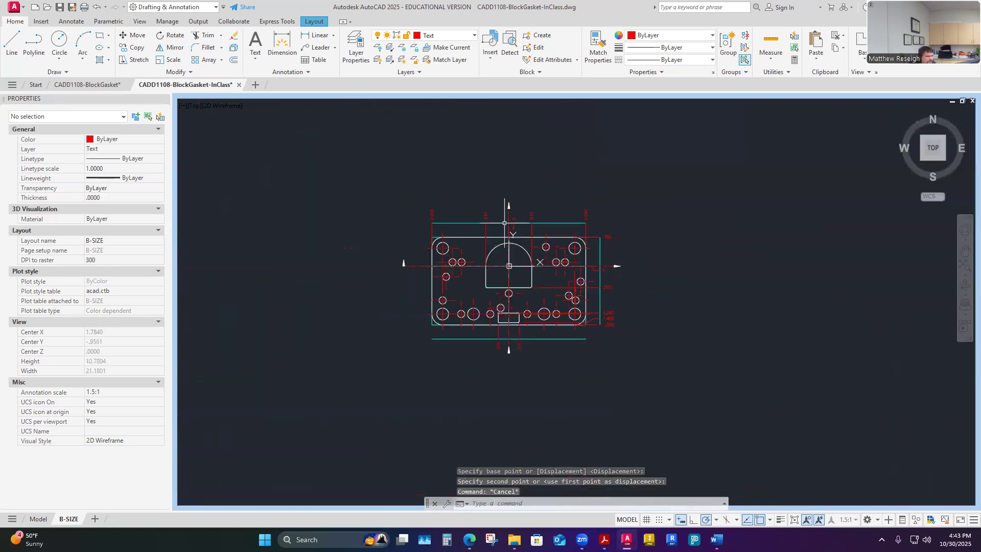
scroll(506, 215, up, 10)
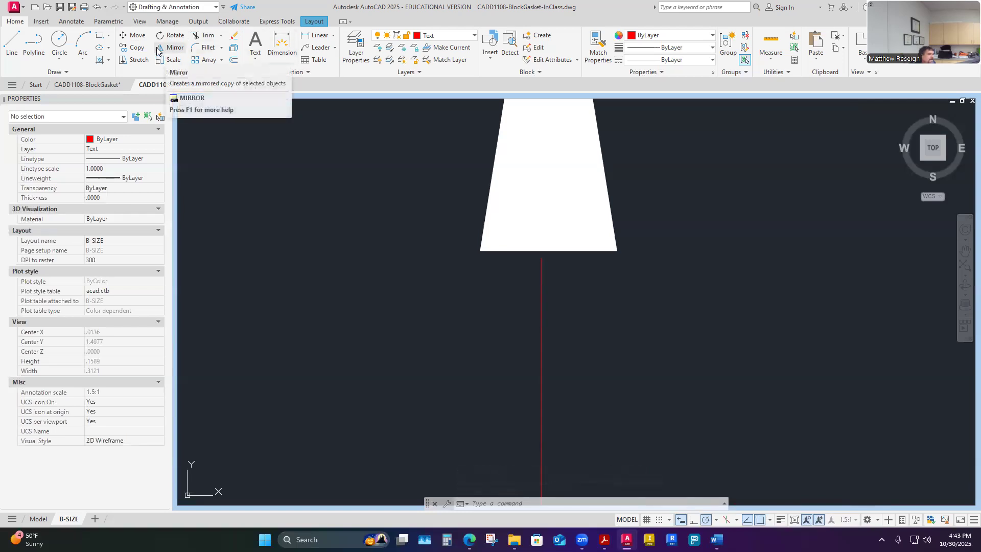
click(137, 38)
mouse_move(652, 160)
mouse_down()
mouse_move(580, 127)
mouse_move(631, 198)
mouse_up()
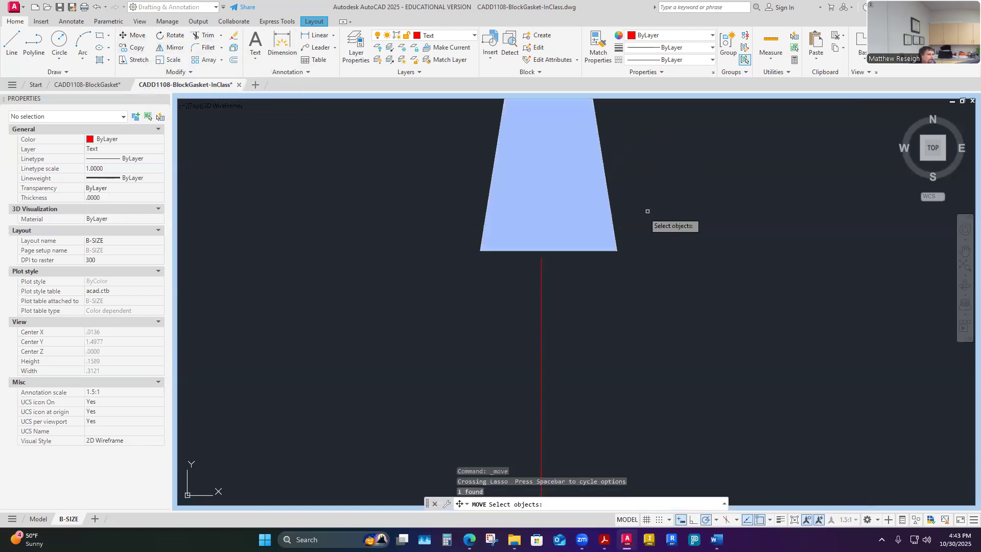
click(548, 250)
key(Escape)
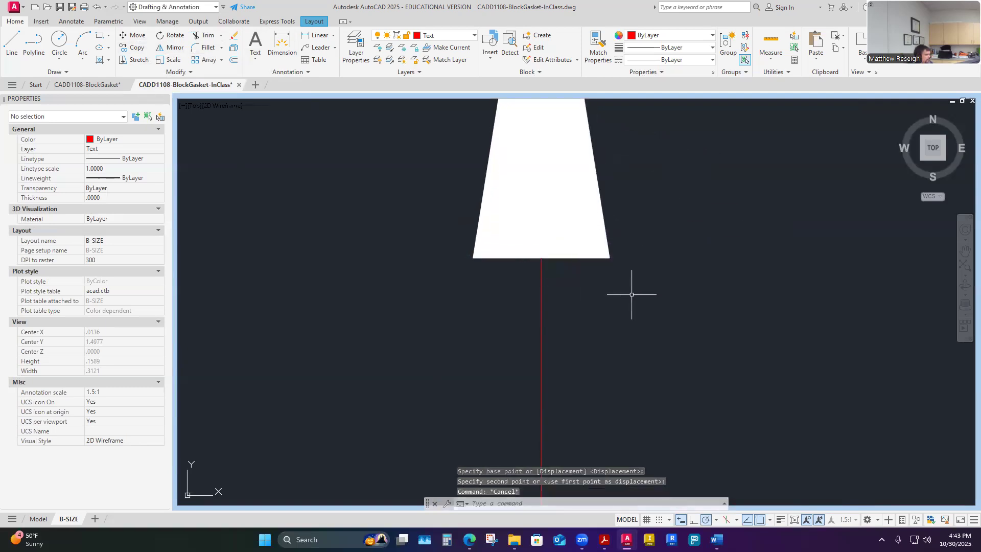
Rotate the arrow at the horizontal centerline's left end by 90° about its base midpoint so it points away from the gasket.
scroll(634, 289, down, 6)
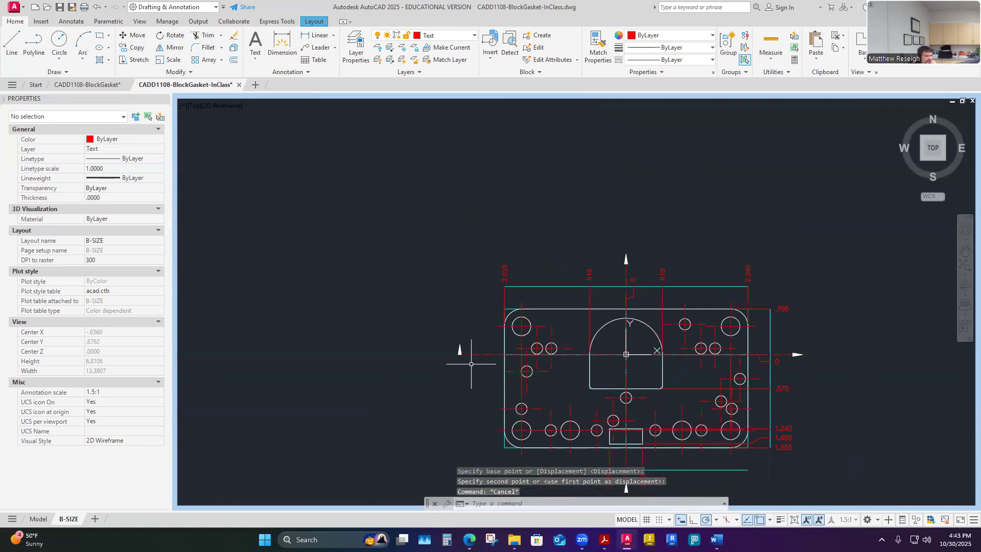
scroll(464, 355, up, 8)
scroll(446, 395, up, 6)
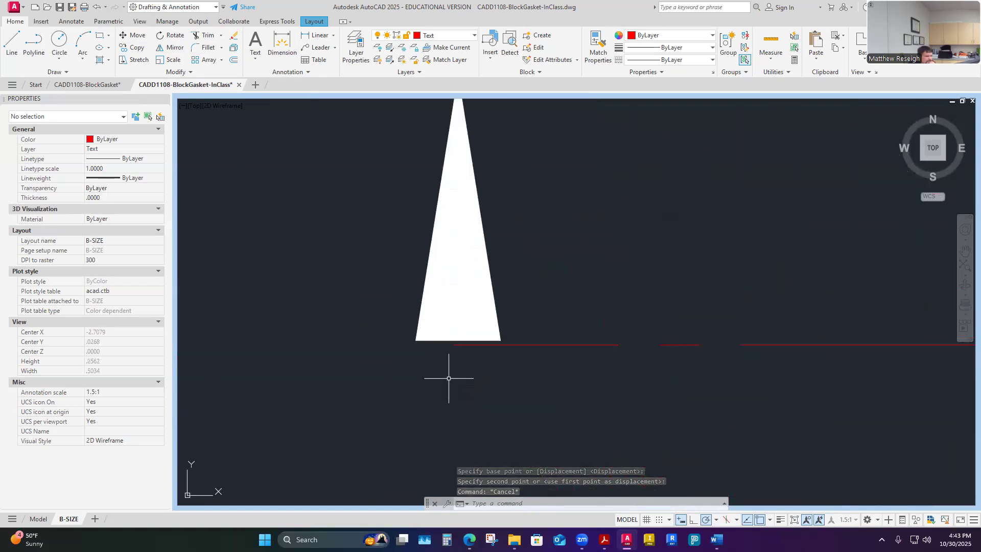
click(171, 35)
mouse_move(483, 225)
mouse_down()
mouse_move(483, 207)
mouse_move(496, 278)
mouse_up()
key(Return)
scroll(452, 404, up, 4)
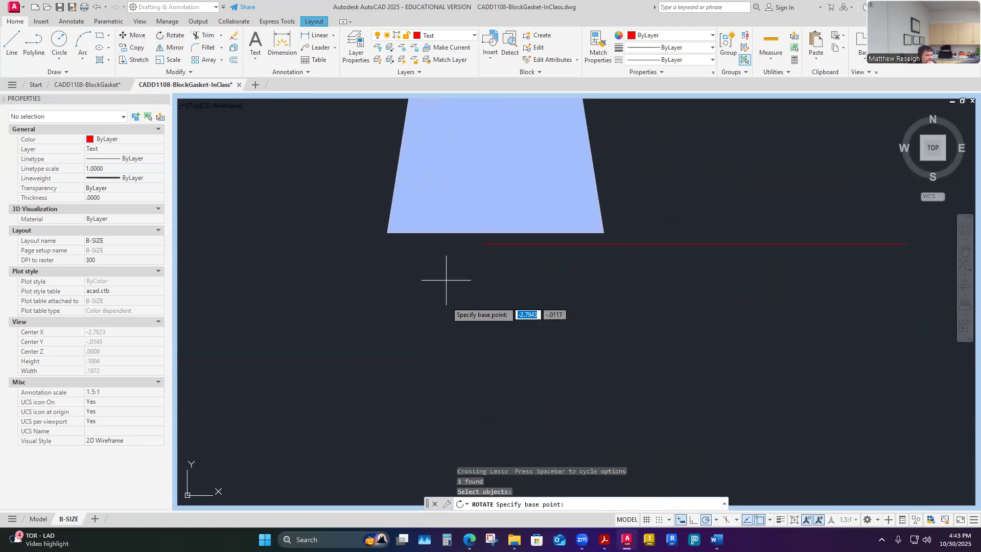
click(494, 232)
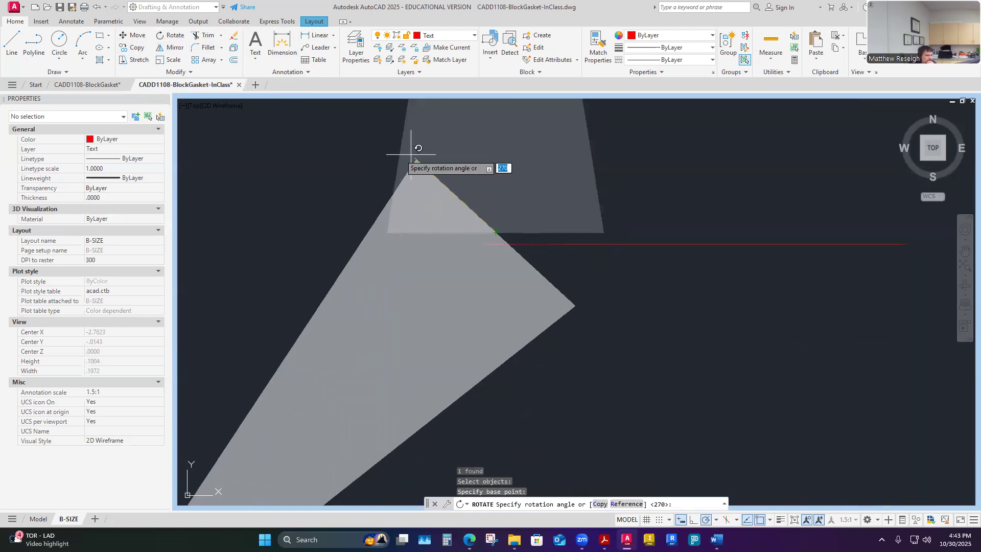
key(Escape)
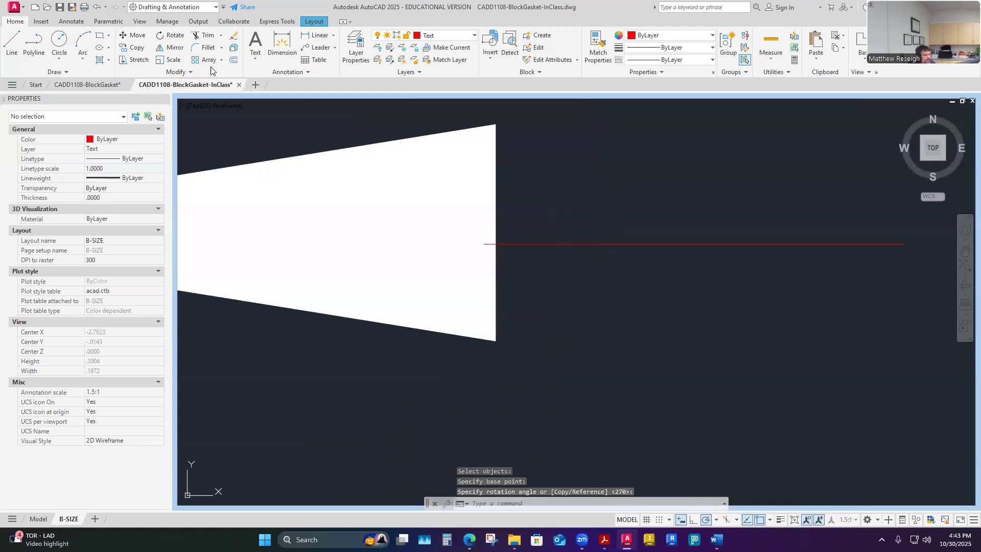
Move the left-hand arrow by its base midpoint exactly onto the left endpoint of the horizontal centerline.
click(134, 34)
drag(540, 138, 499, 215)
key(Return)
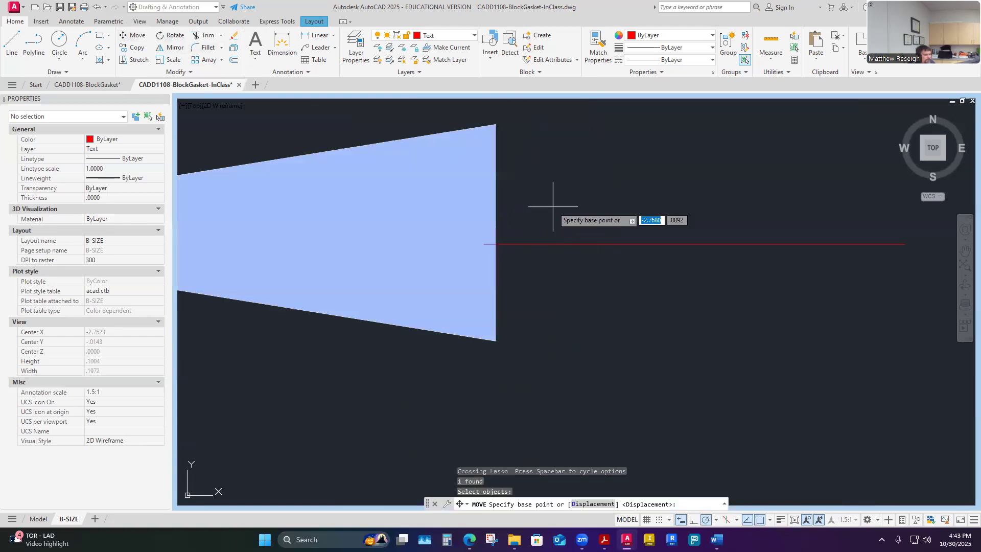
click(495, 231)
key(Escape)
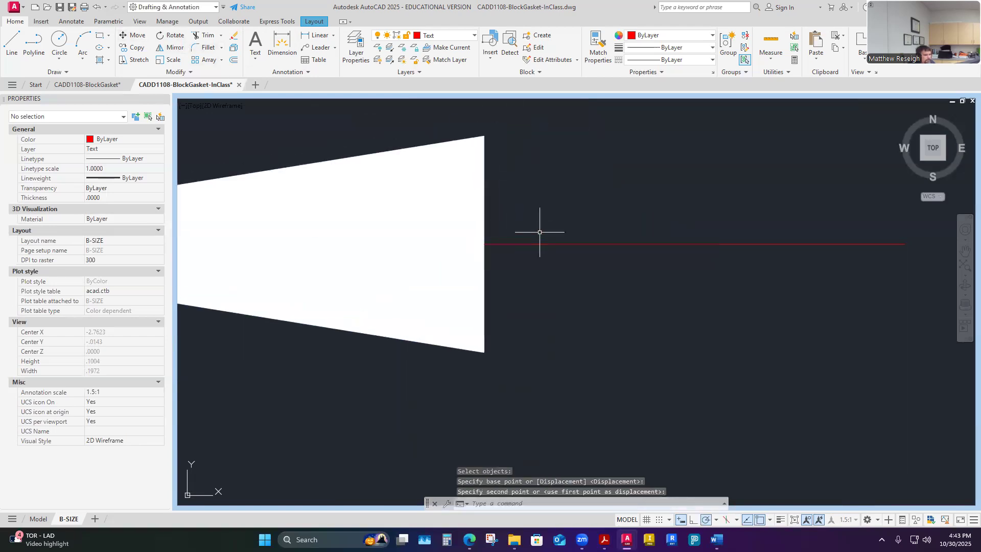
Rotate the arrow at the vertical centerline's lower end about its base midpoint so it points straight down.
scroll(536, 232, down, 10)
scroll(797, 460, up, 6)
scroll(660, 432, up, 2)
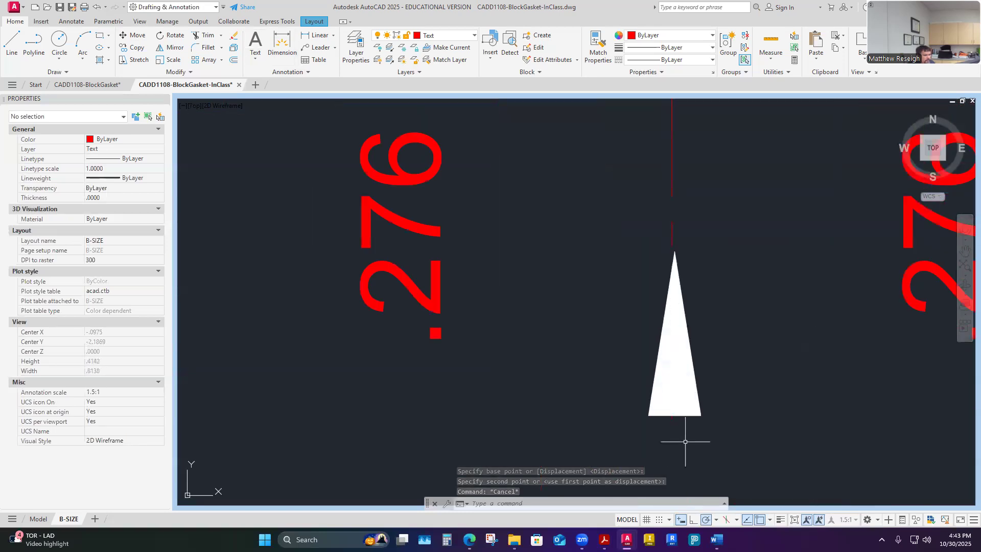
click(175, 35)
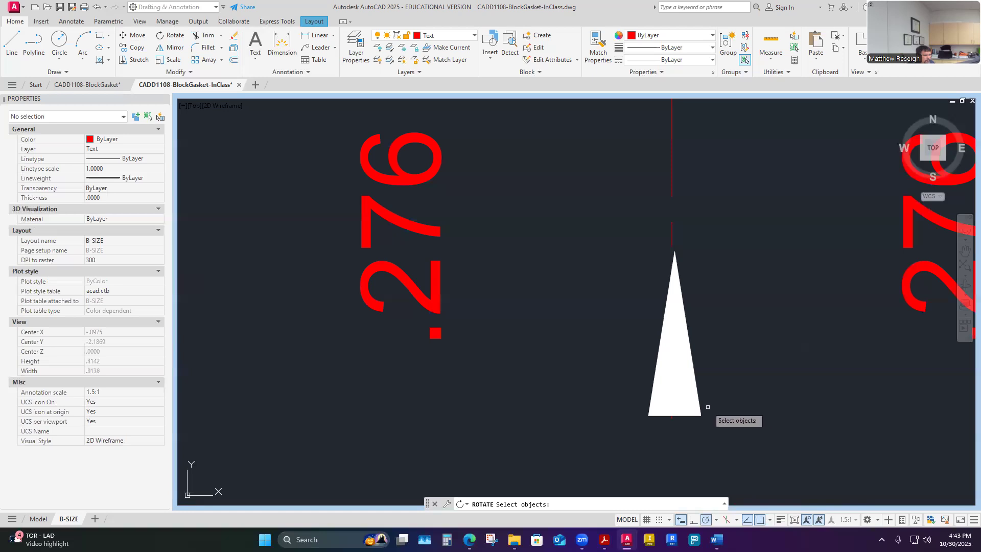
drag(702, 388, 704, 442)
key(Return)
scroll(701, 433, up, 3)
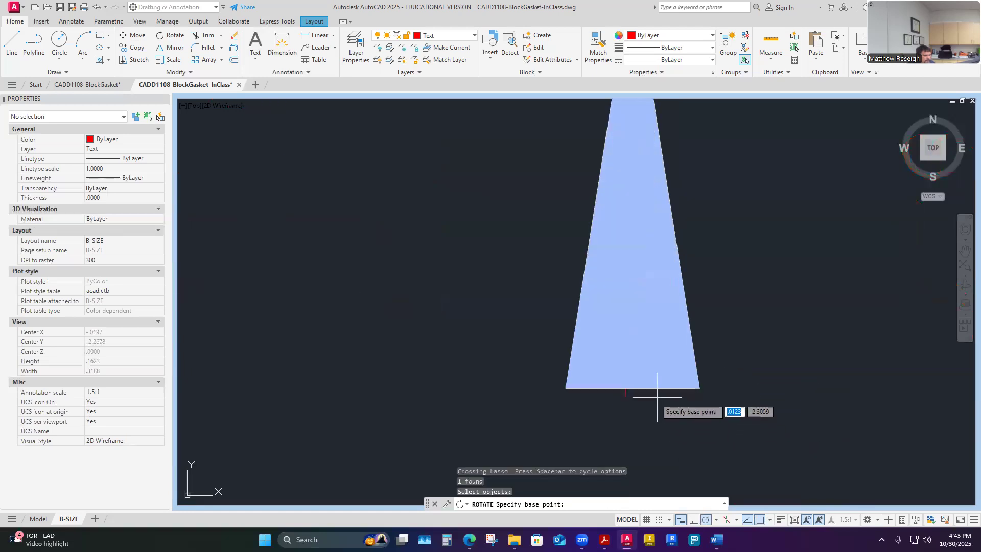
click(632, 389)
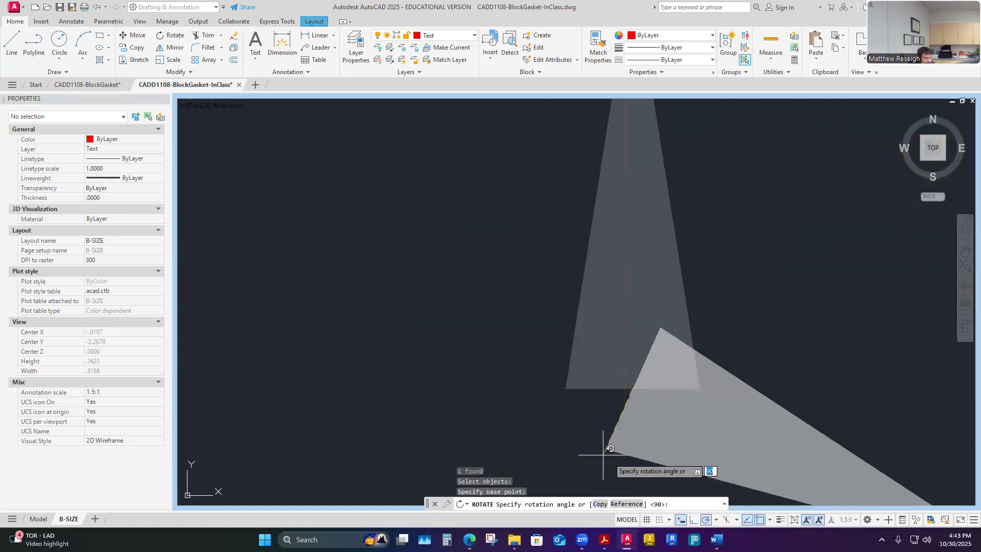
click(556, 390)
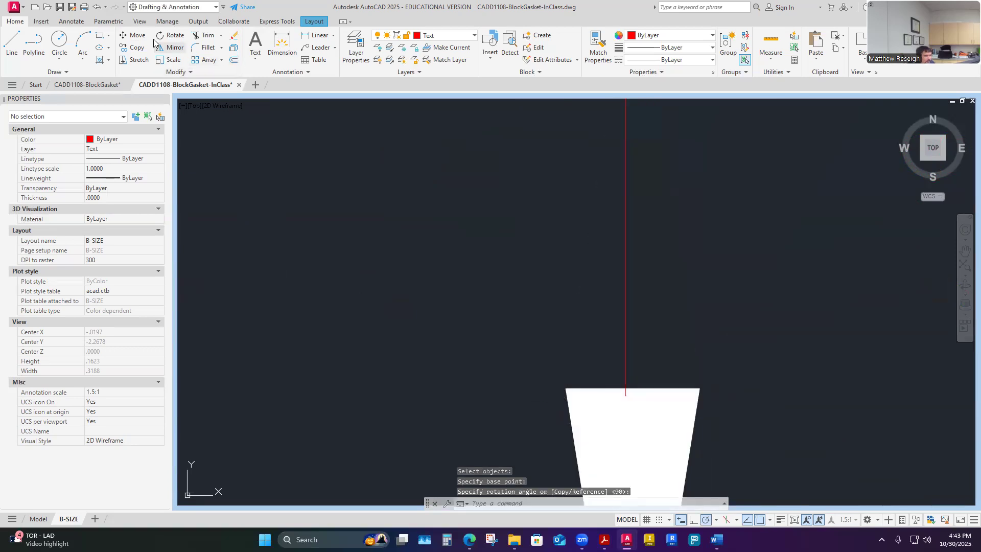
Move the downward arrow by its base midpoint exactly onto the lower endpoint of the vertical centerline.
click(692, 378)
click(771, 457)
mouse_move(720, 408)
mouse_down()
mouse_move(691, 407)
mouse_move(679, 491)
mouse_move(715, 409)
mouse_up()
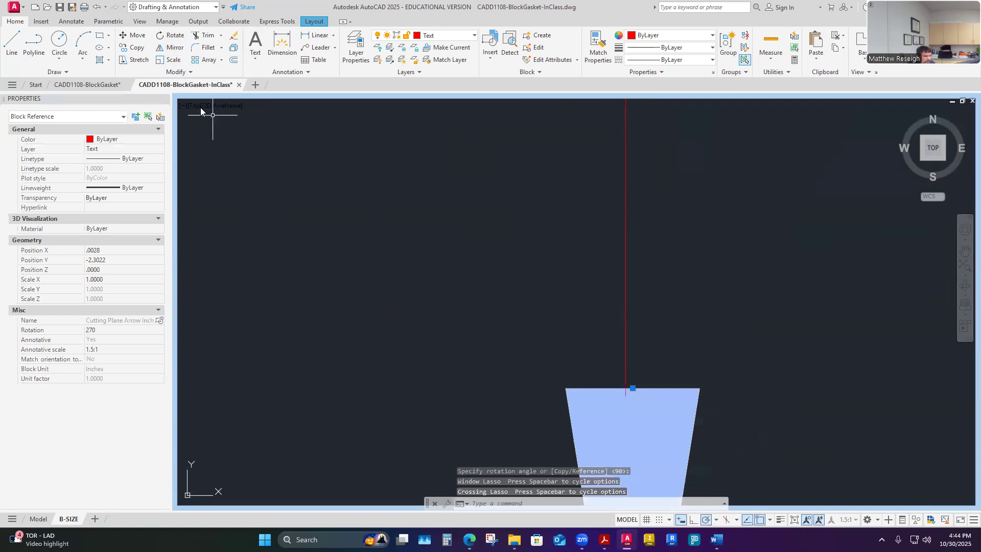
click(134, 35)
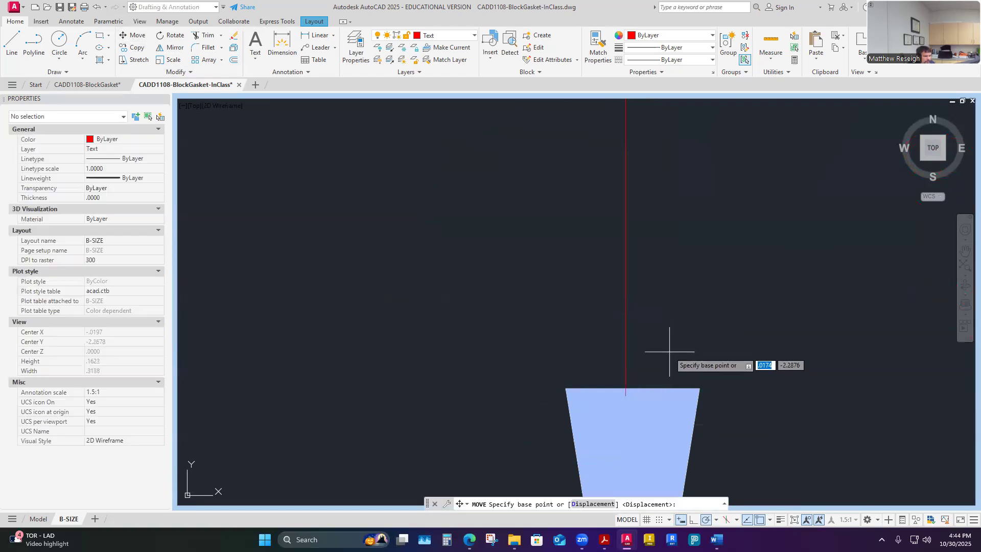
scroll(629, 353, up, 5)
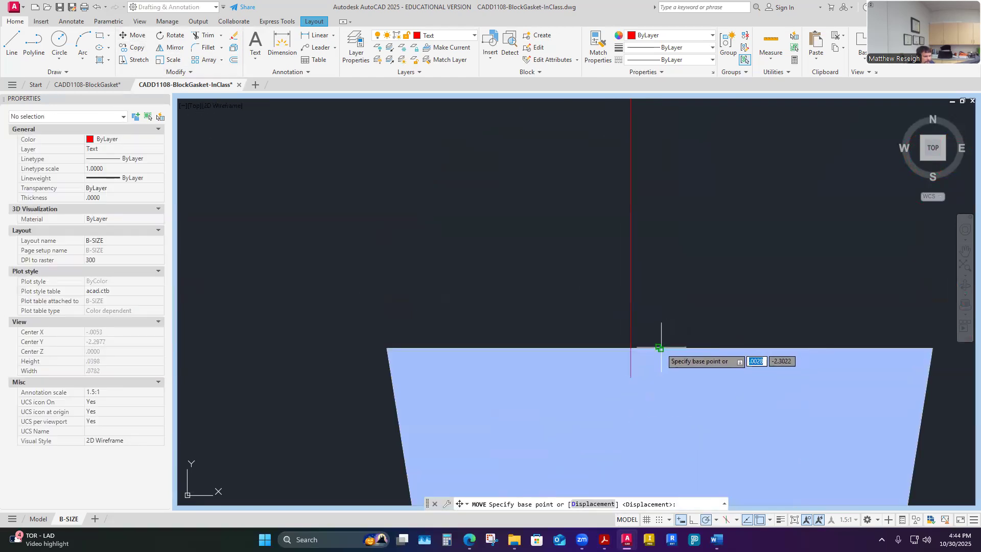
click(660, 348)
key(Escape)
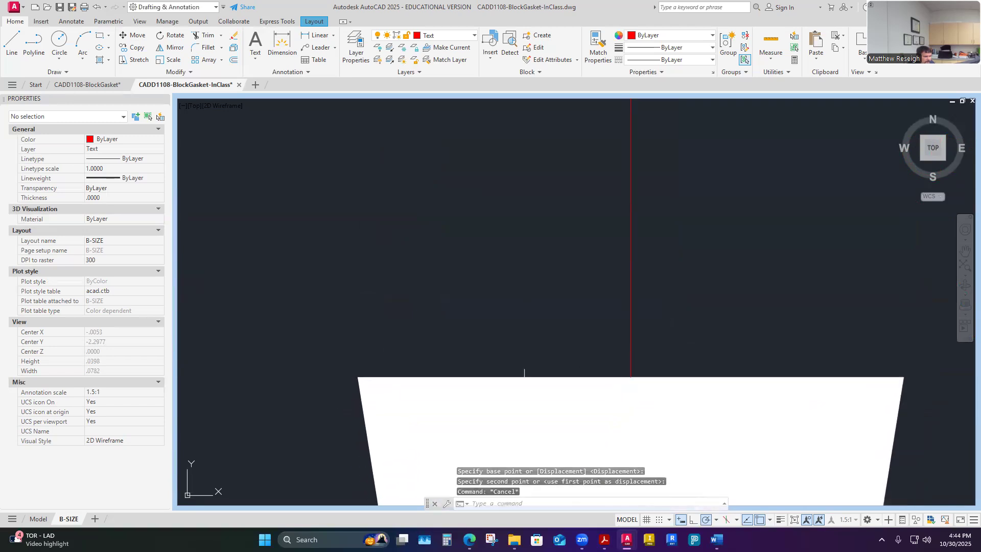
Compare the dimensioned gasket view and its four cutting plane arrows with the reference PDF in Acrobat, returning to AutoCAD.
scroll(534, 335, down, 15)
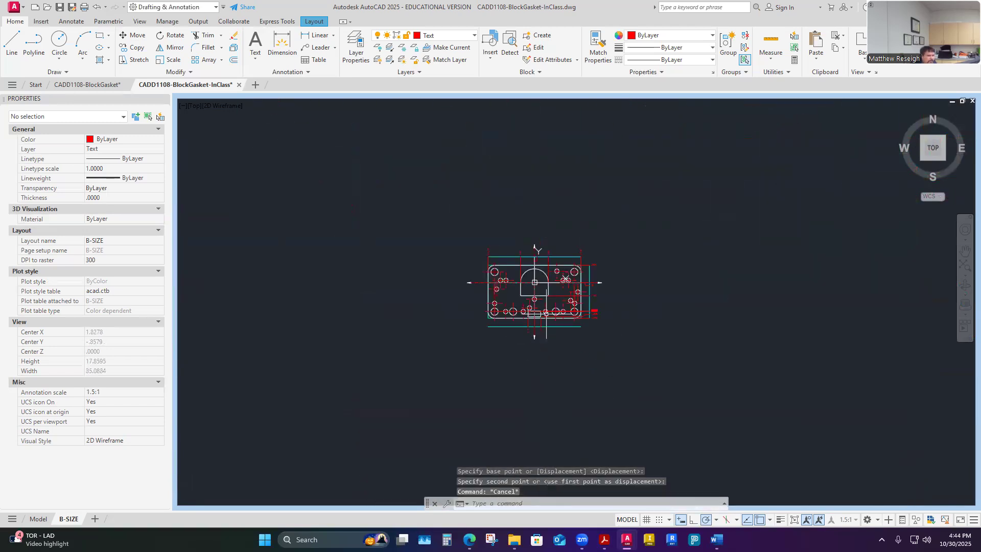
scroll(541, 289, up, 6)
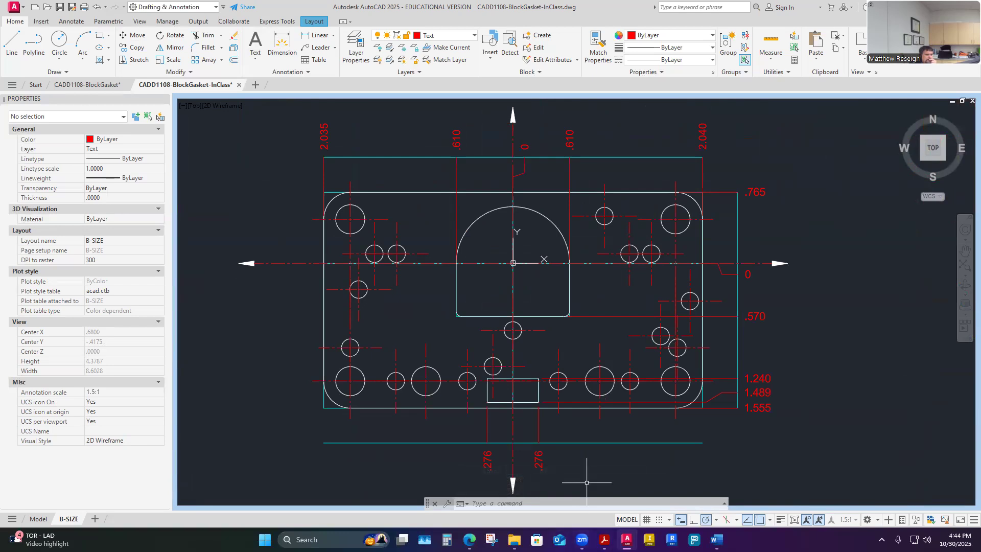
click(604, 540)
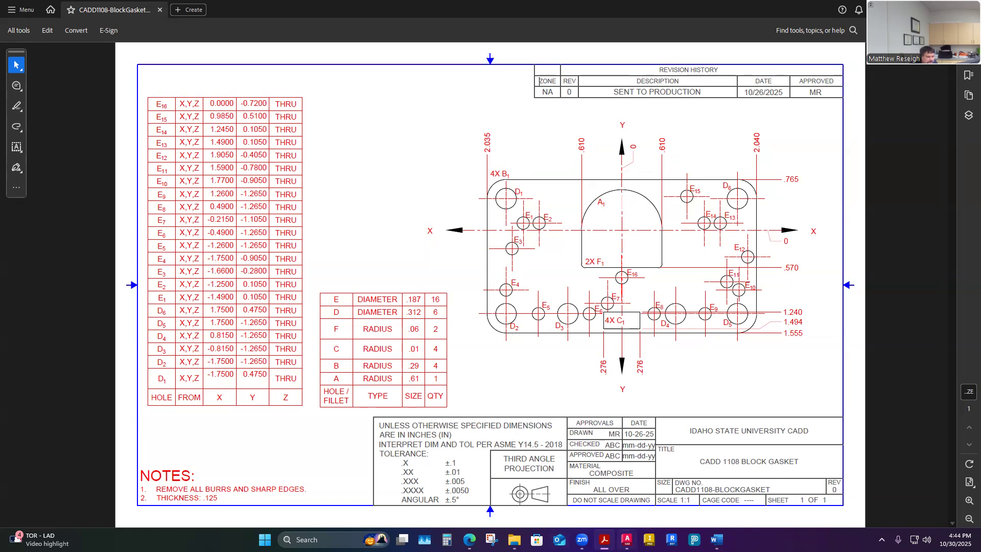
key(alt+Tab)
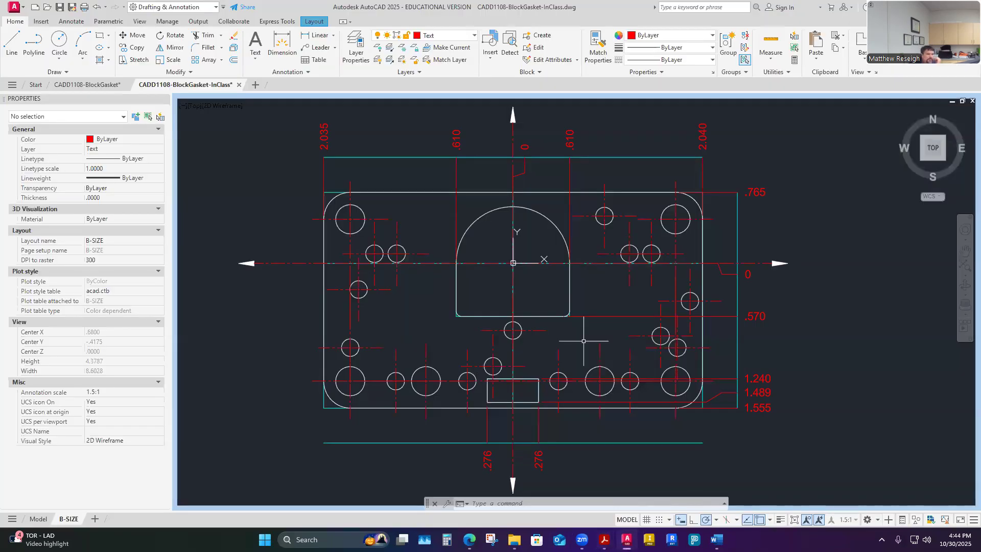
scroll(321, 220, up, 2)
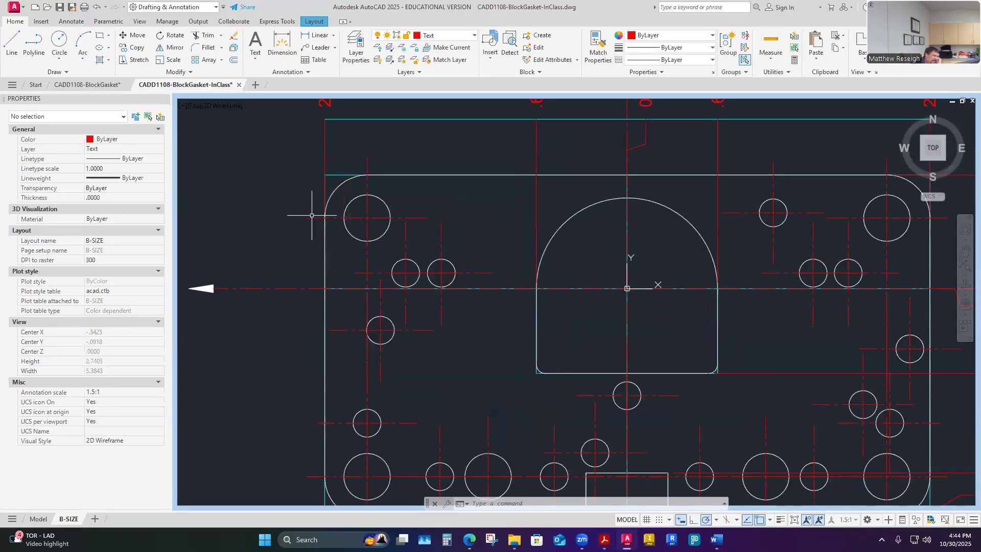
scroll(343, 225, down, 2)
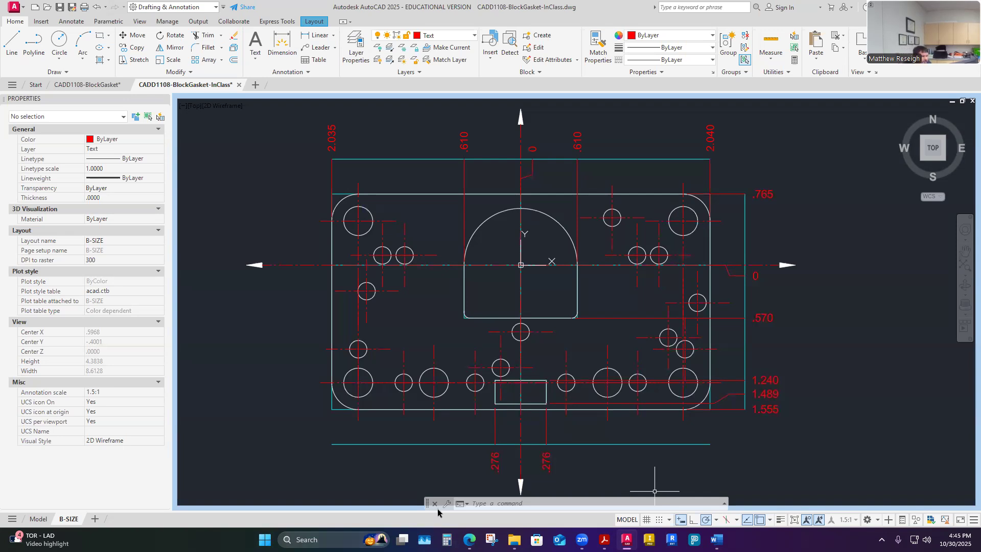
Examine the gasket's holes and centerlines, and check the properties of the outline polyline at its upper-left rounded corner.
scroll(358, 205, up, 4)
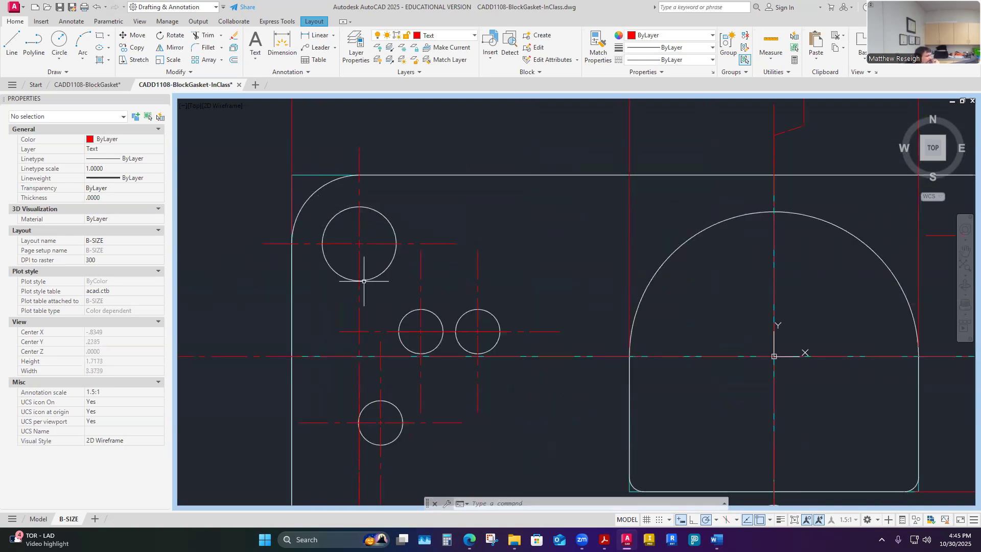
scroll(441, 327, down, 7)
scroll(457, 346, up, 2)
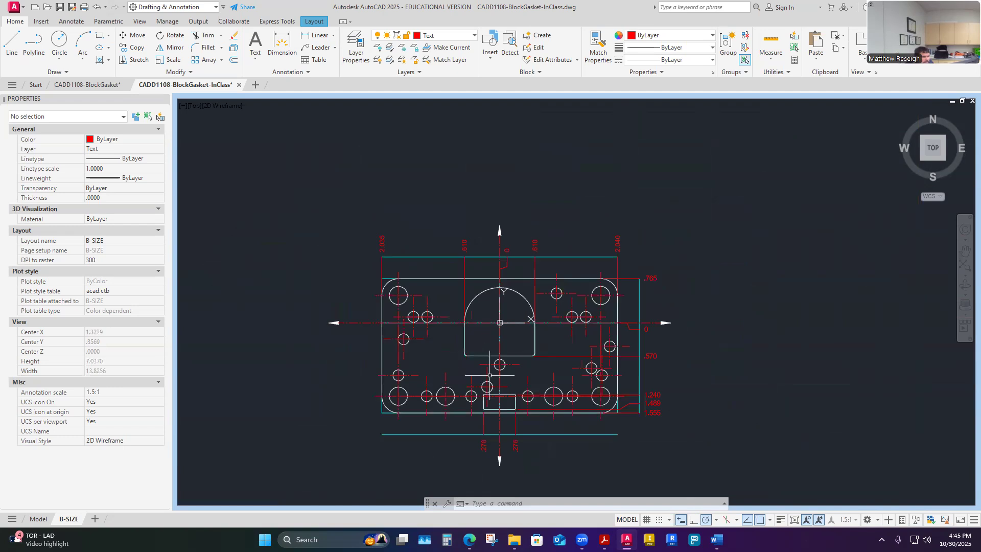
scroll(489, 376, up, 4)
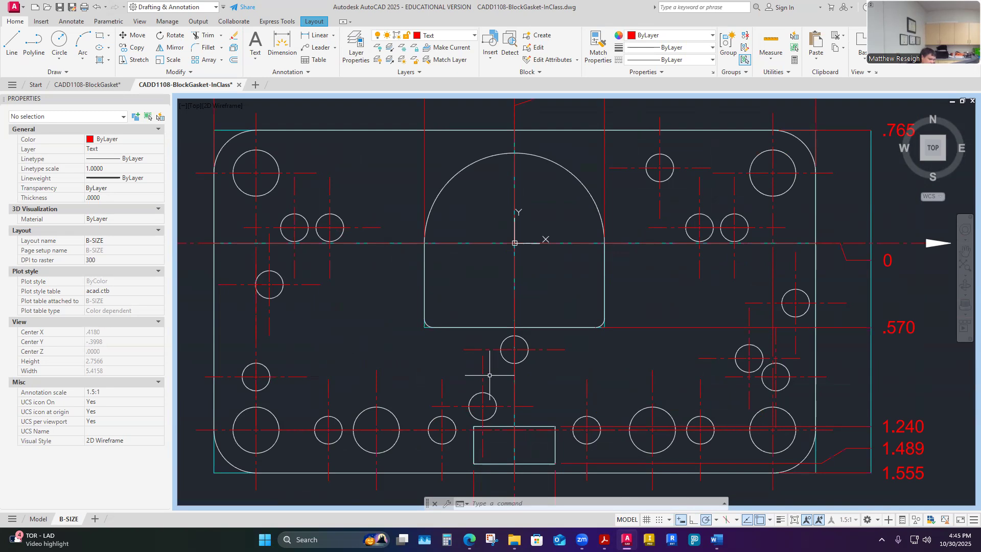
scroll(407, 286, down, 2)
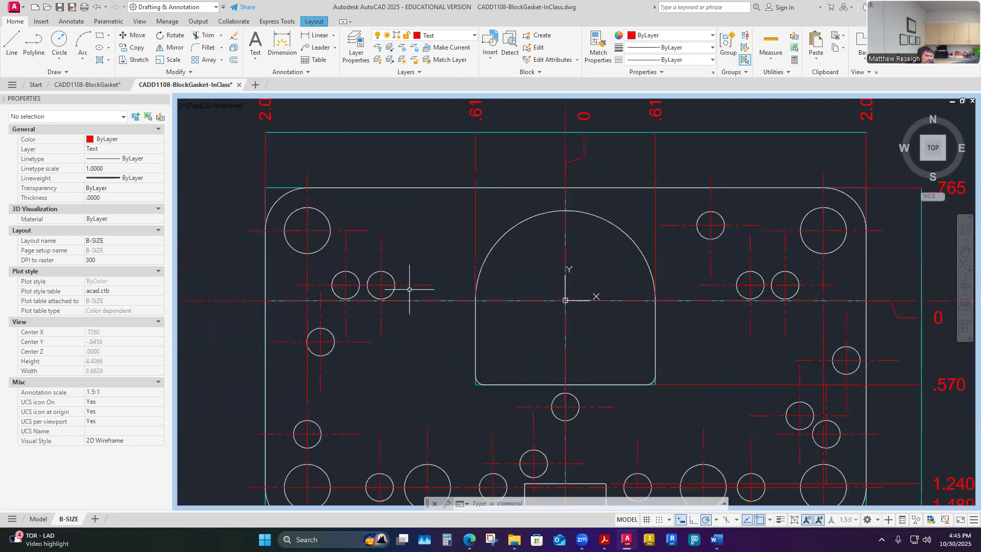
scroll(302, 252, up, 4)
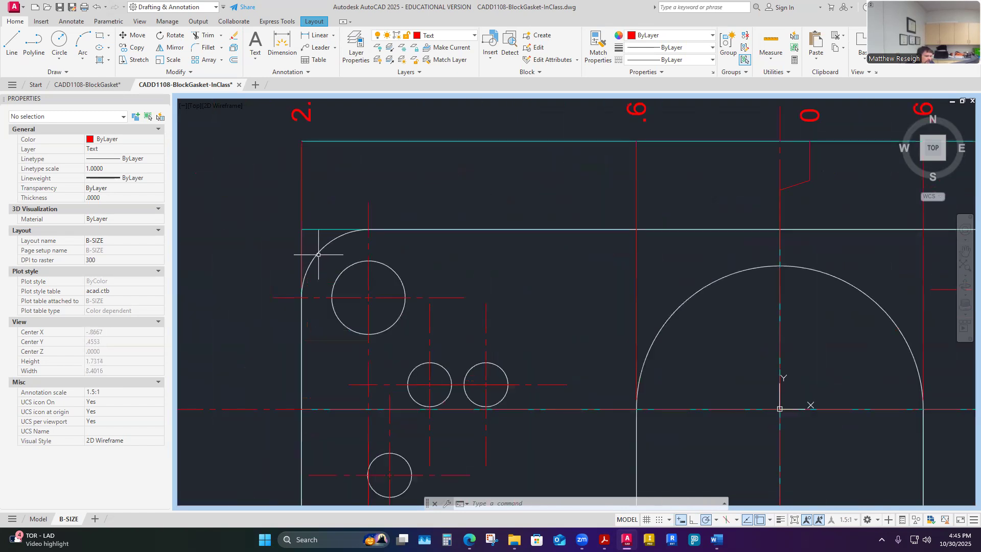
click(319, 254)
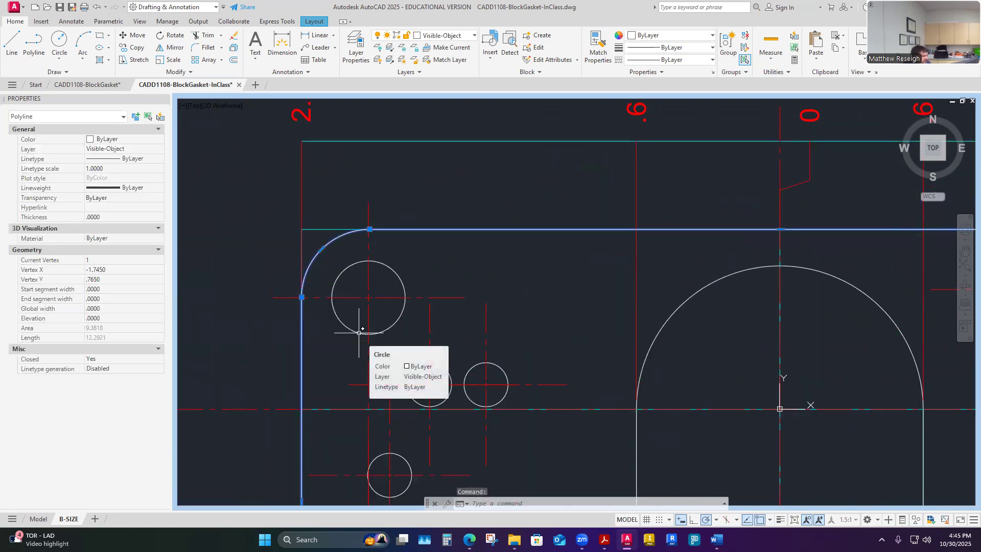
key(Escape)
key(Escape)
scroll(359, 333, down, 3)
scroll(344, 274, up, 4)
click(351, 272)
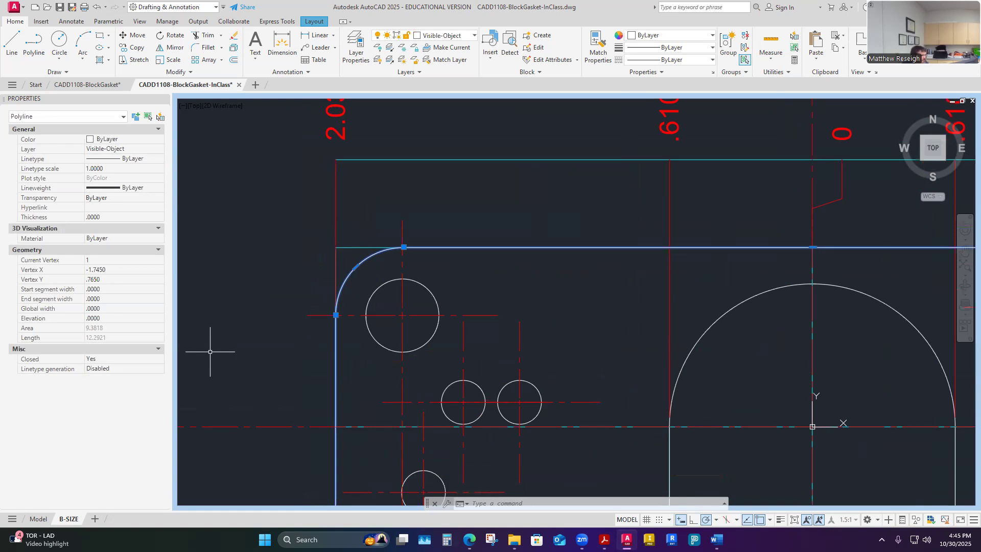
key(Escape)
scroll(679, 248, down, 7)
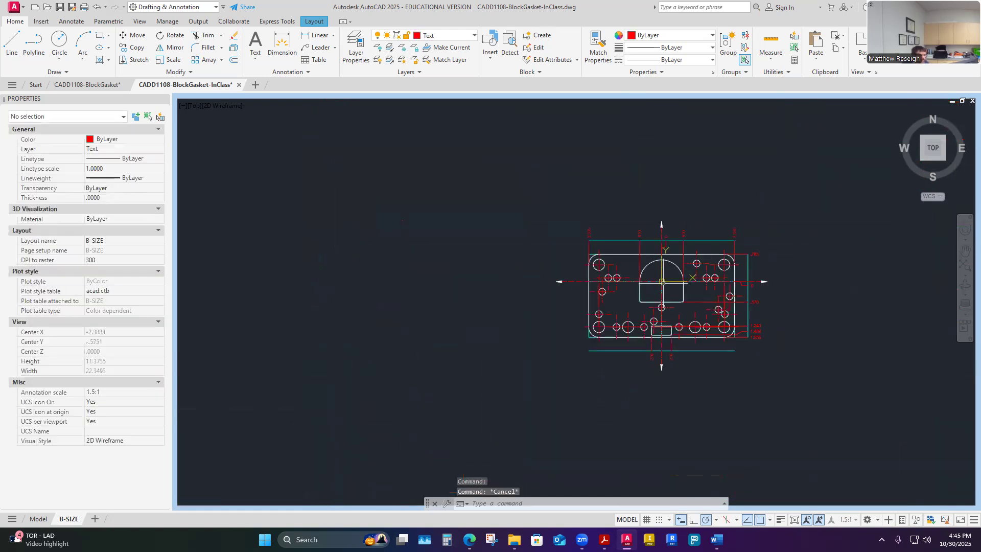
scroll(664, 291, up, 8)
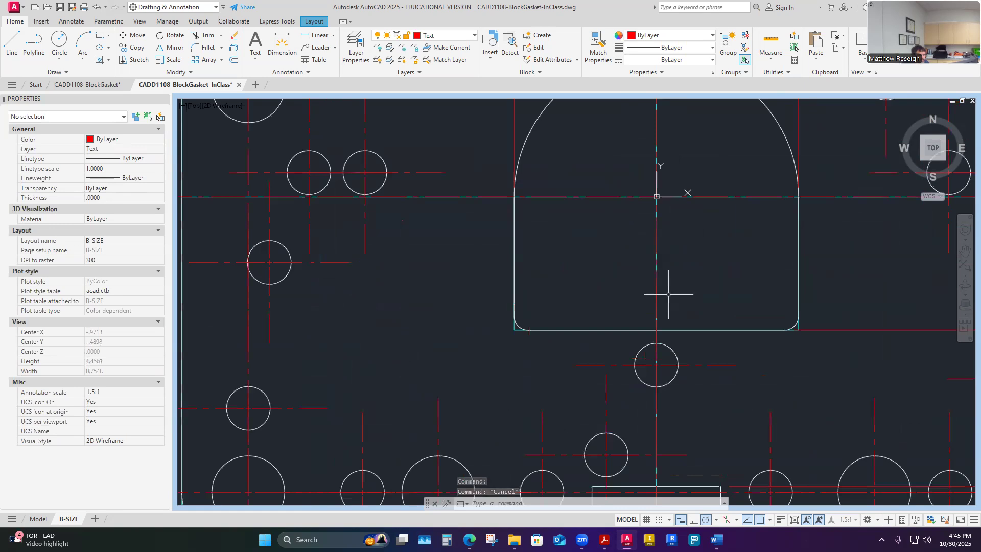
Check the properties of the arched opening's lower-left corner arc, the small rectangle's upper-left corner arc and the opening's large top arc.
scroll(516, 330, up, 4)
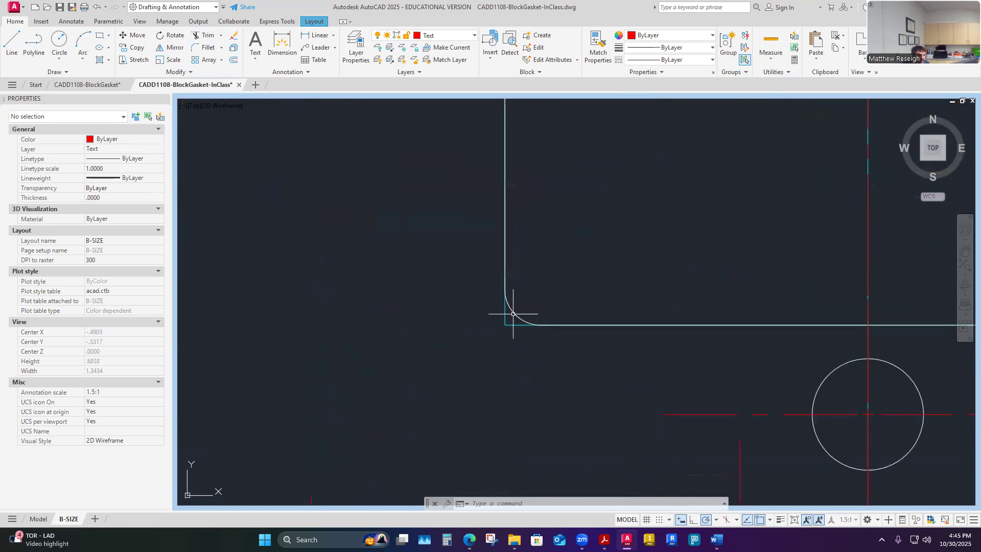
click(515, 316)
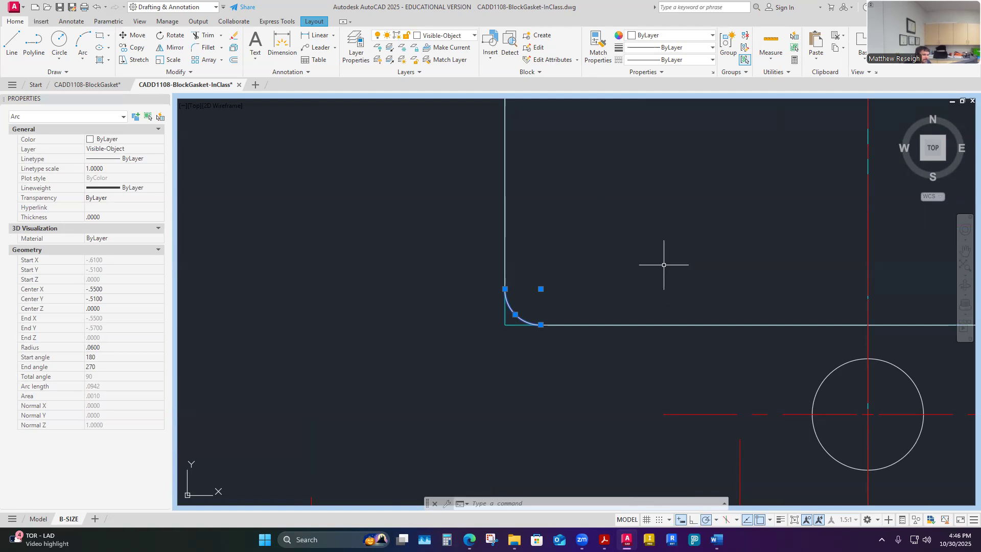
scroll(661, 263, down, 10)
scroll(716, 347, up, 3)
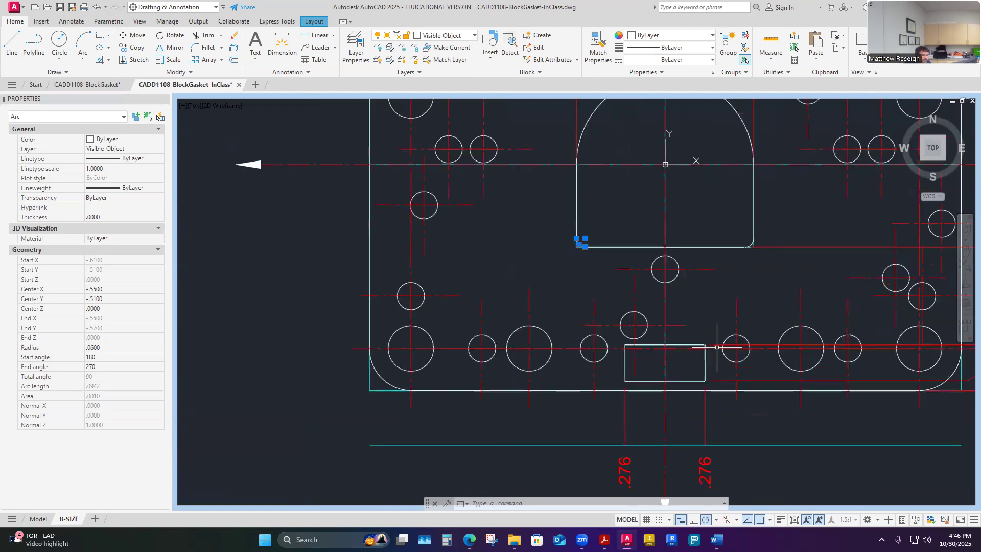
scroll(717, 347, down, 4)
scroll(717, 347, up, 4)
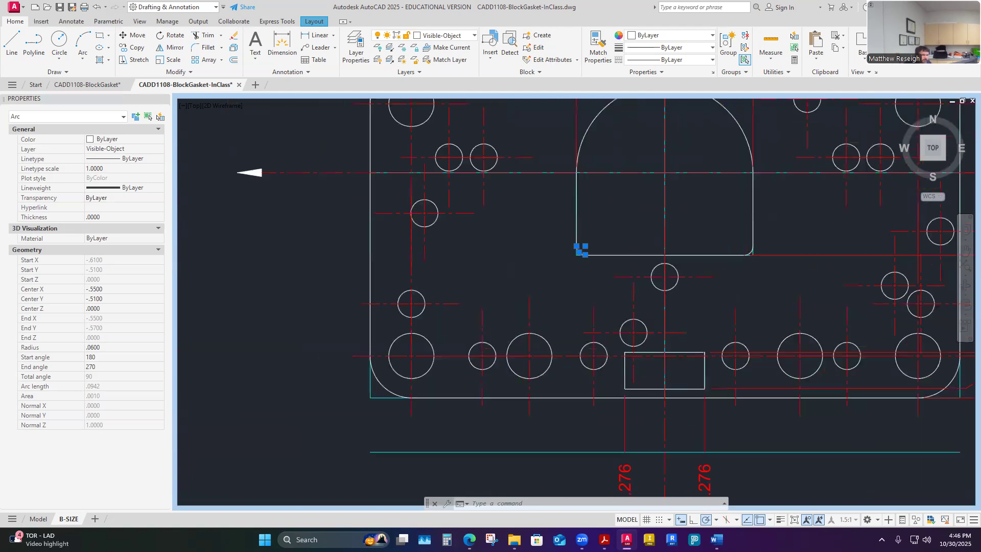
scroll(700, 347, up, 6)
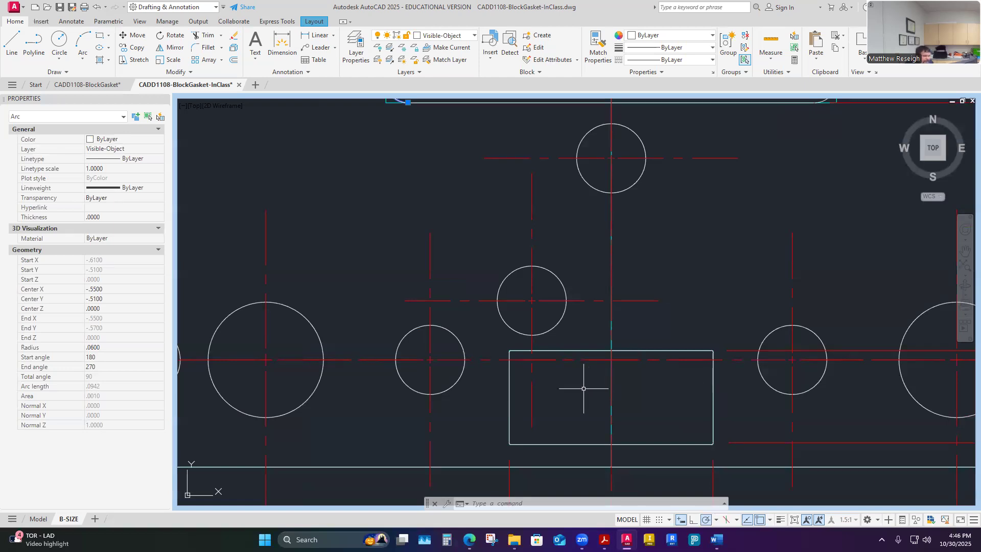
scroll(528, 359, up, 10)
click(403, 309)
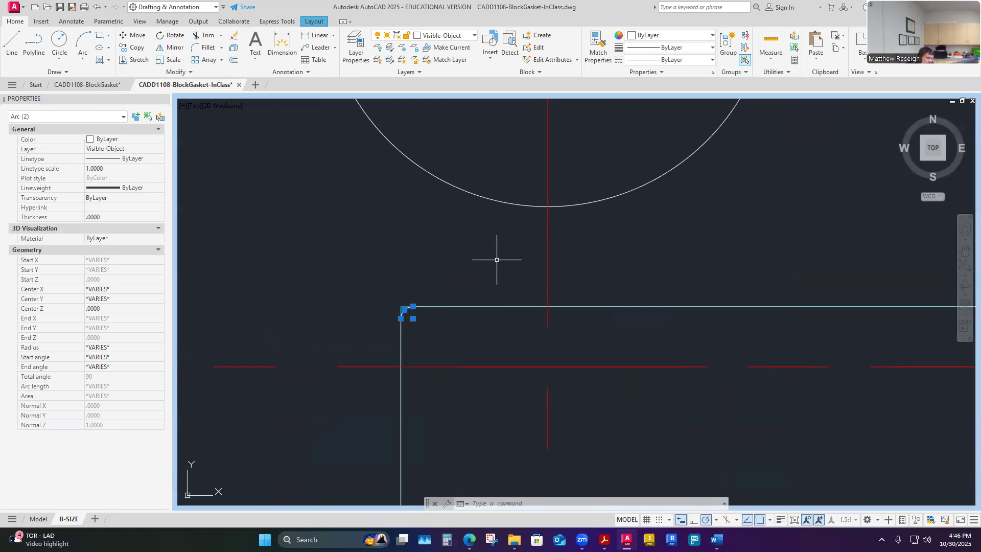
key(Escape)
key(Escape)
scroll(514, 293, down, 6)
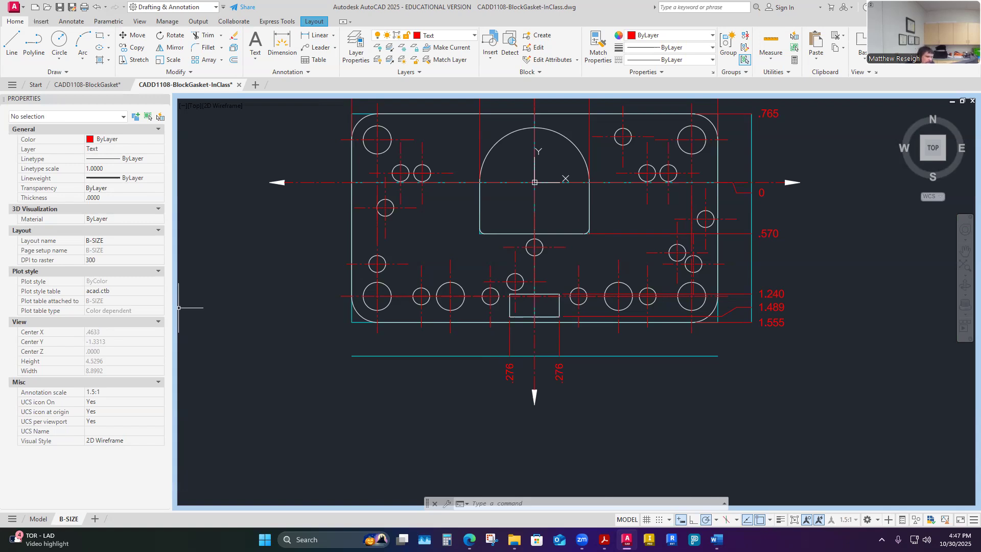
click(515, 134)
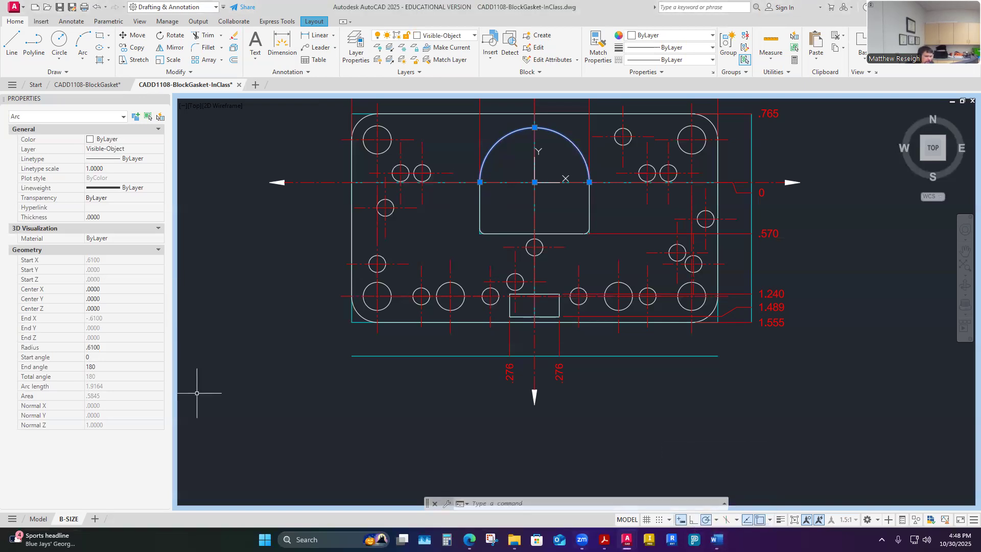
Switch to the Word assignment sheet, read its dimensioning instructions and tabular dimensioning example, and return to AutoCAD with nothing selected.
key(alt+Tab)
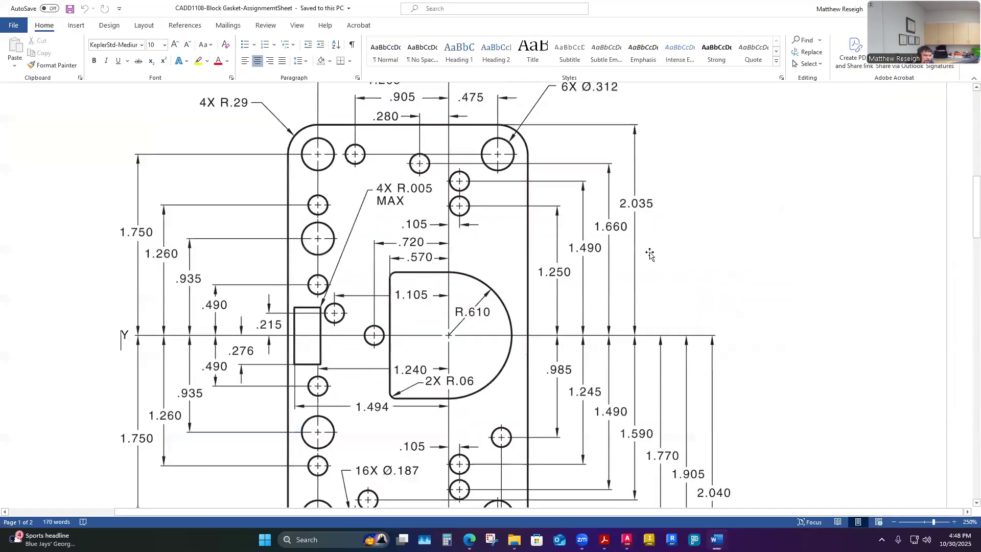
scroll(641, 262, up, 5)
scroll(586, 279, down, 1)
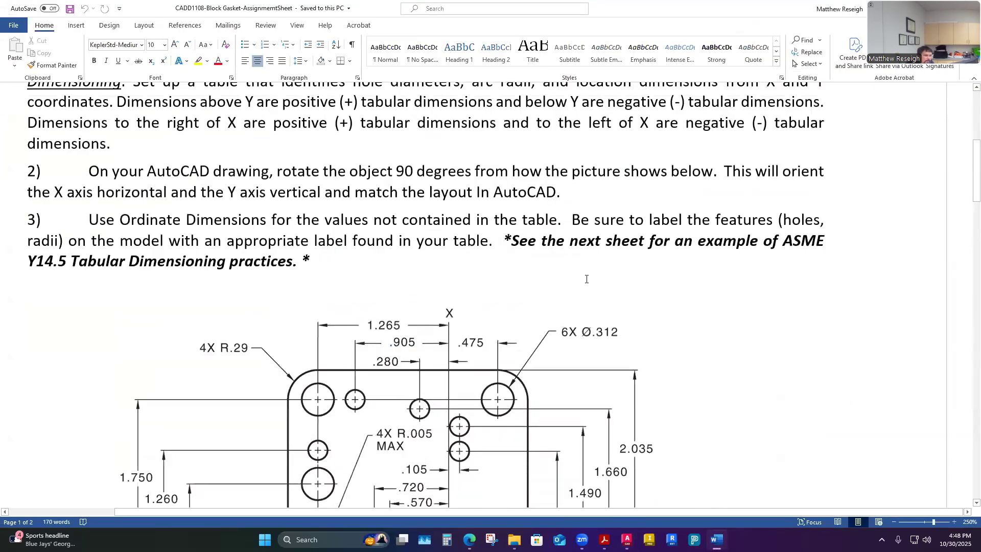
scroll(586, 278, down, 5)
scroll(583, 297, down, 12)
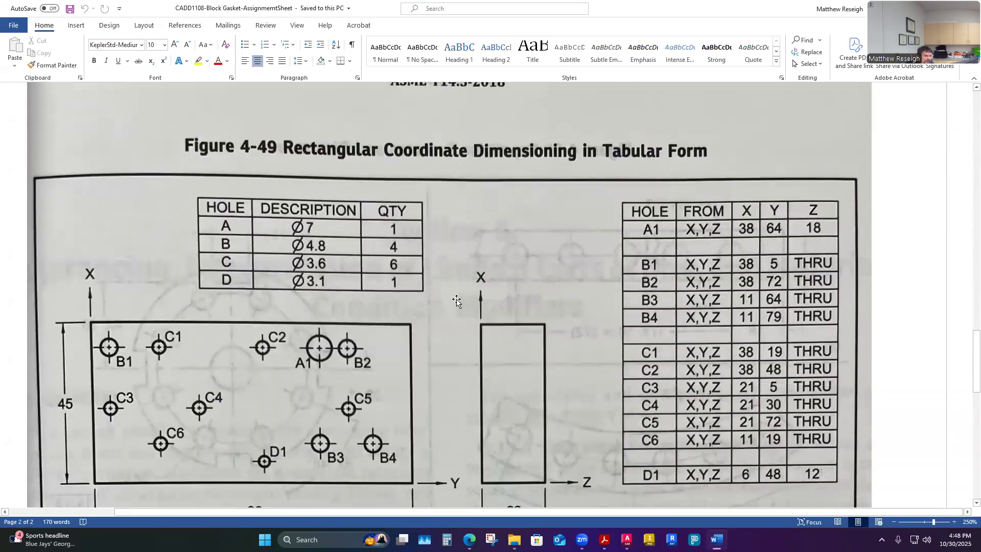
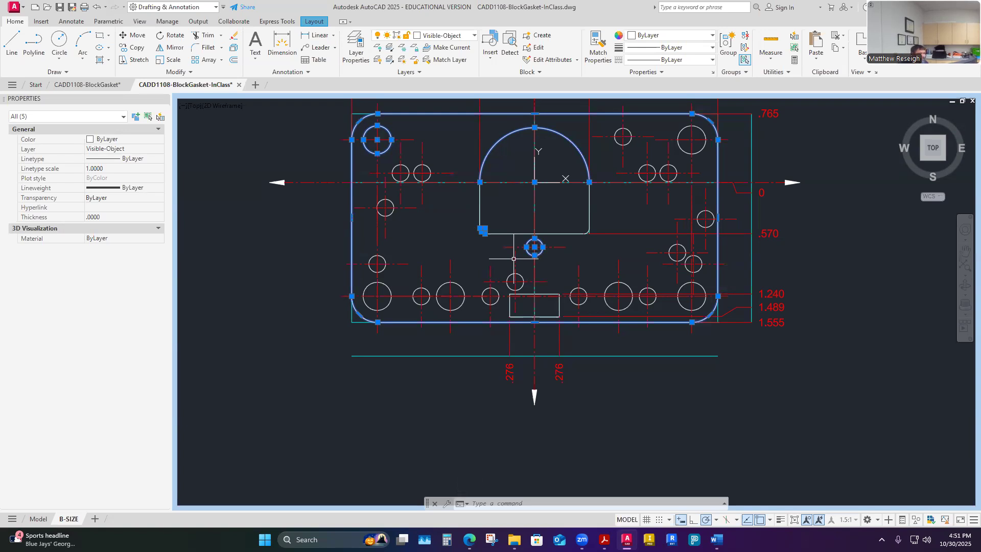
key(Escape)
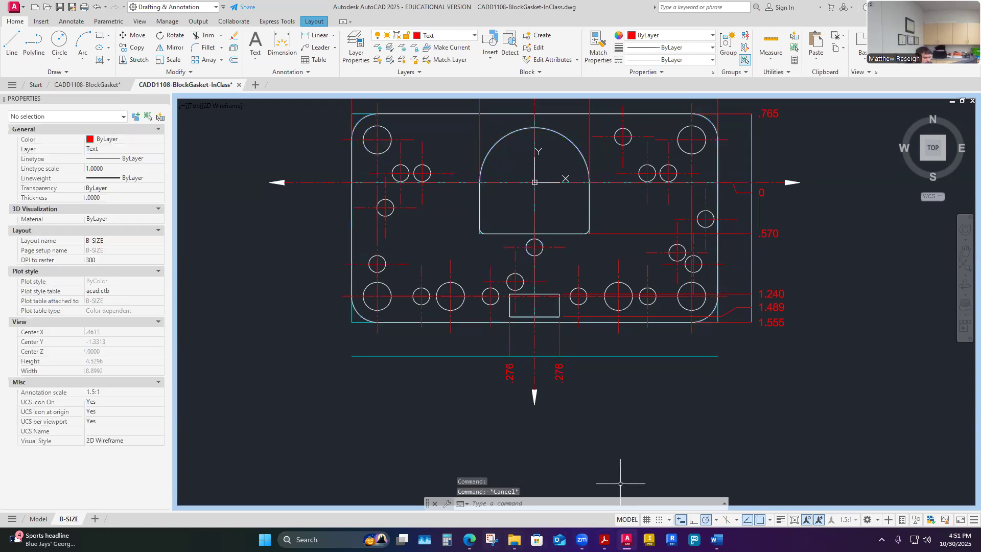
Compare the feature labels in the Acrobat reference PDF with the gasket view in AutoCAD.
click(604, 540)
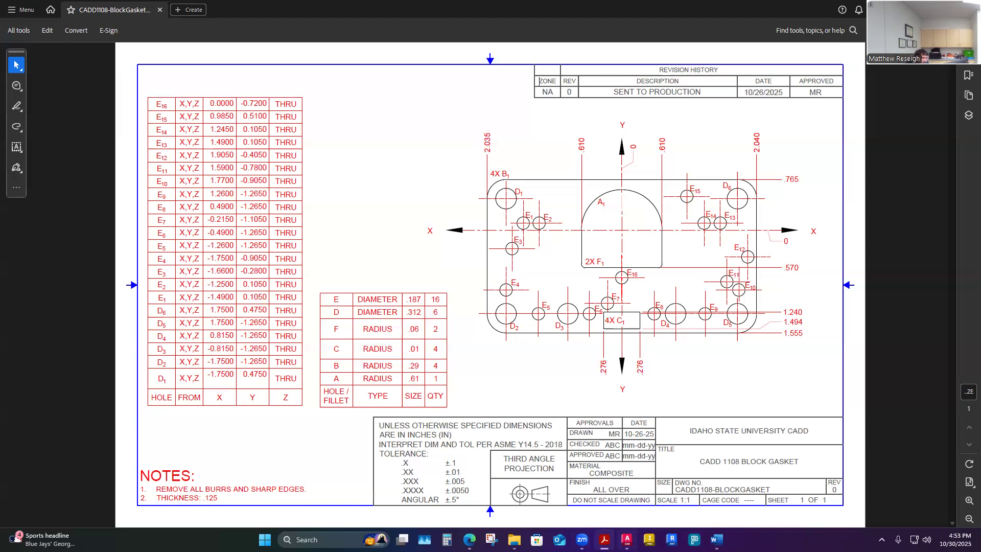
click(627, 539)
scroll(607, 290, down, 4)
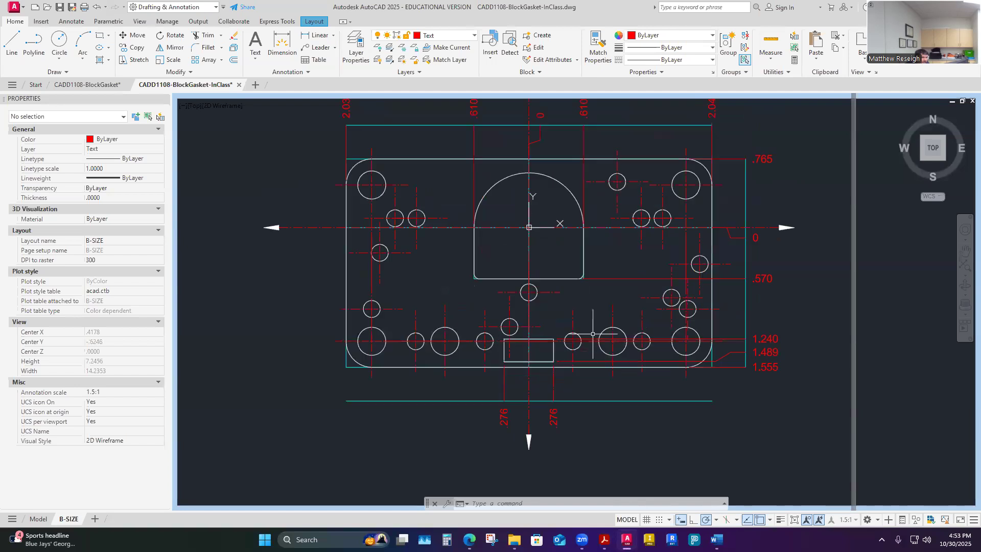
scroll(607, 289, up, 2)
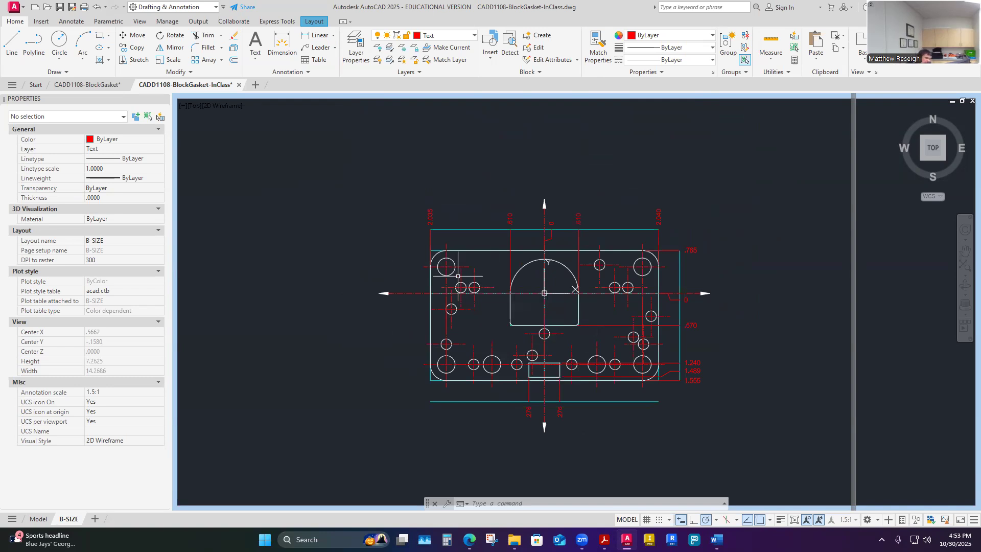
scroll(468, 282, up, 2)
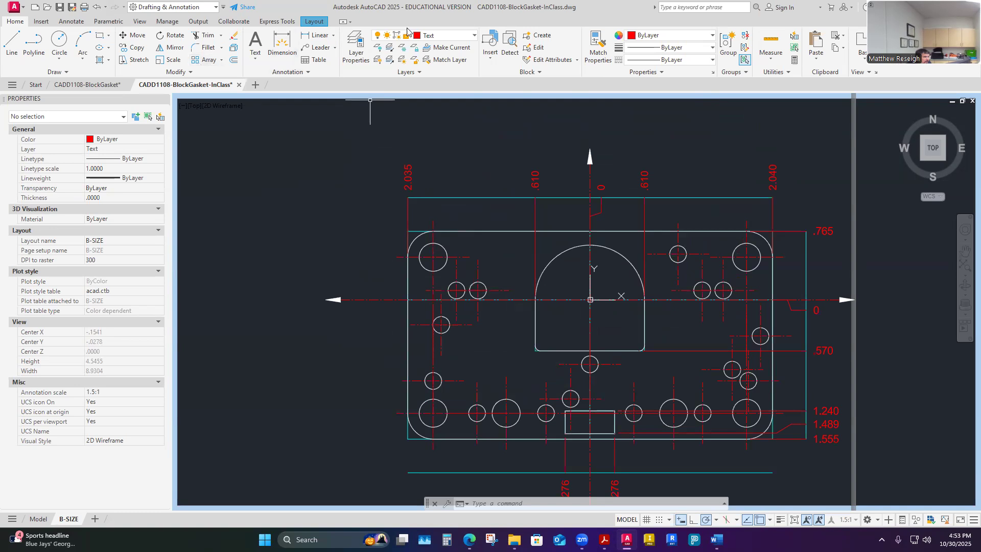
Define a multiline text box just outside the gasket's upper-left rounded corner, checking the label placement in the Acrobat reference PDF beforehand.
click(71, 21)
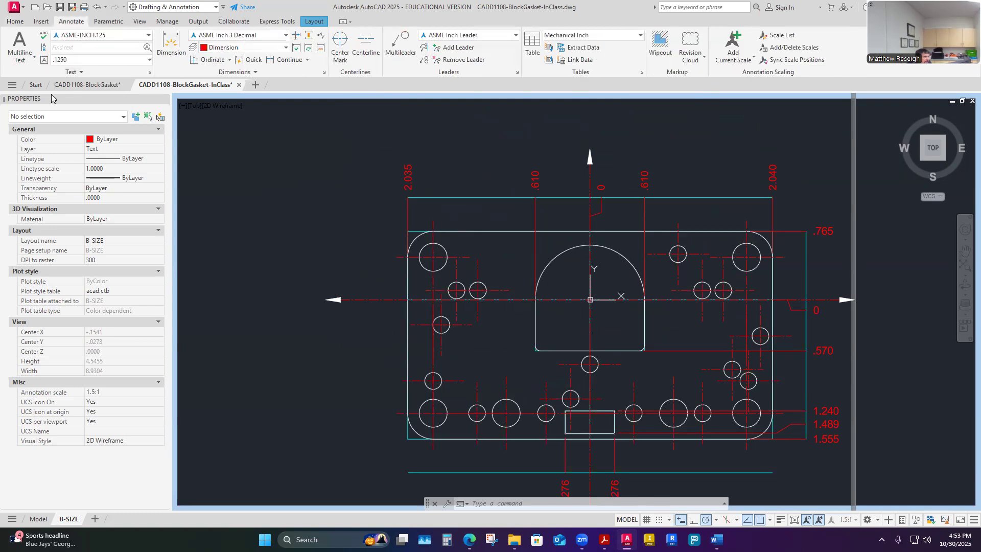
click(18, 57)
click(31, 76)
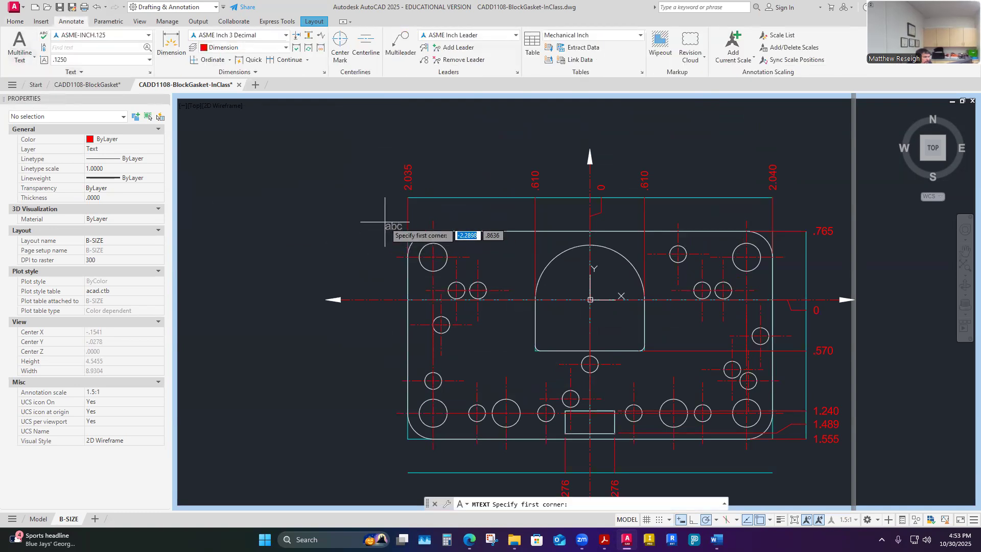
scroll(407, 250, up, 2)
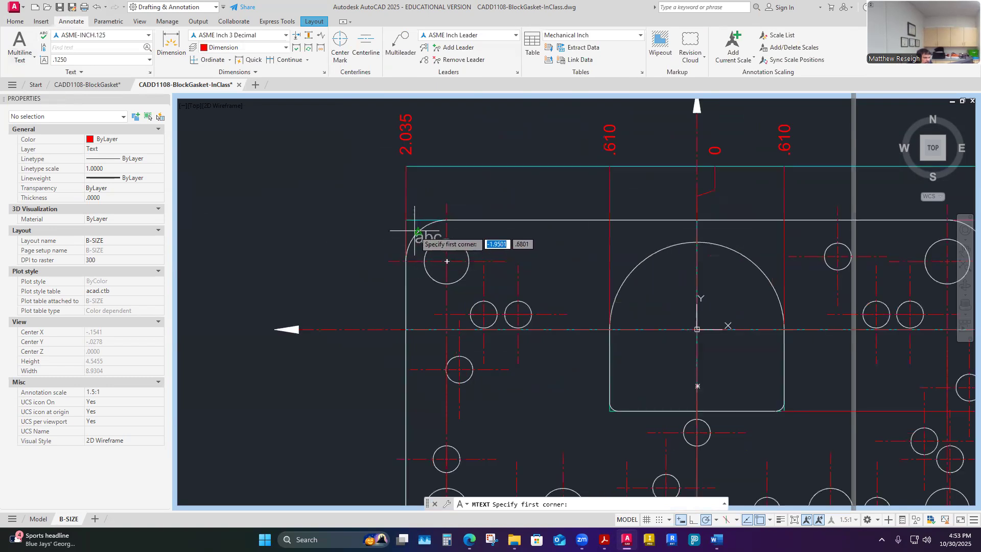
scroll(413, 251, down, 4)
scroll(414, 250, up, 2)
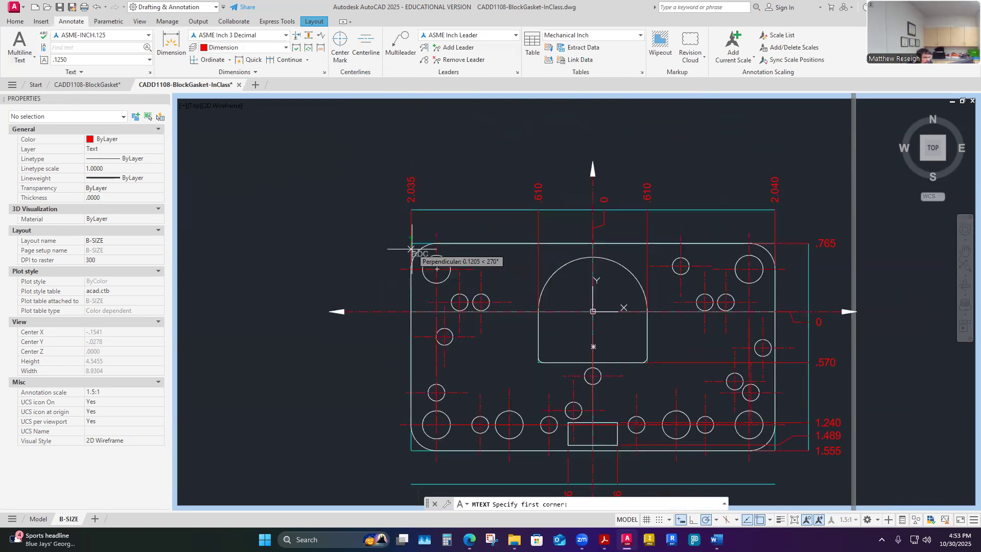
scroll(414, 250, up, 4)
scroll(427, 249, down, 4)
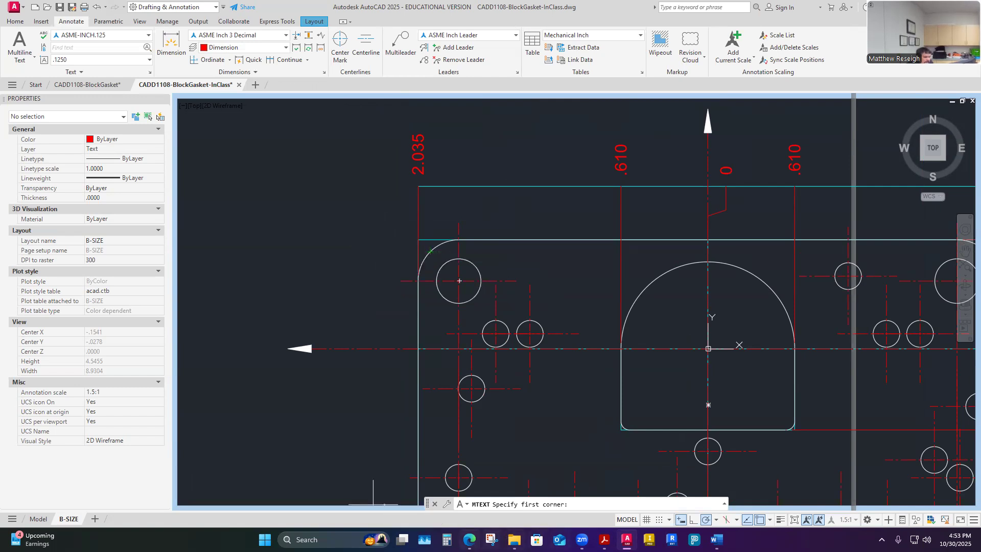
mouse_move(626, 539)
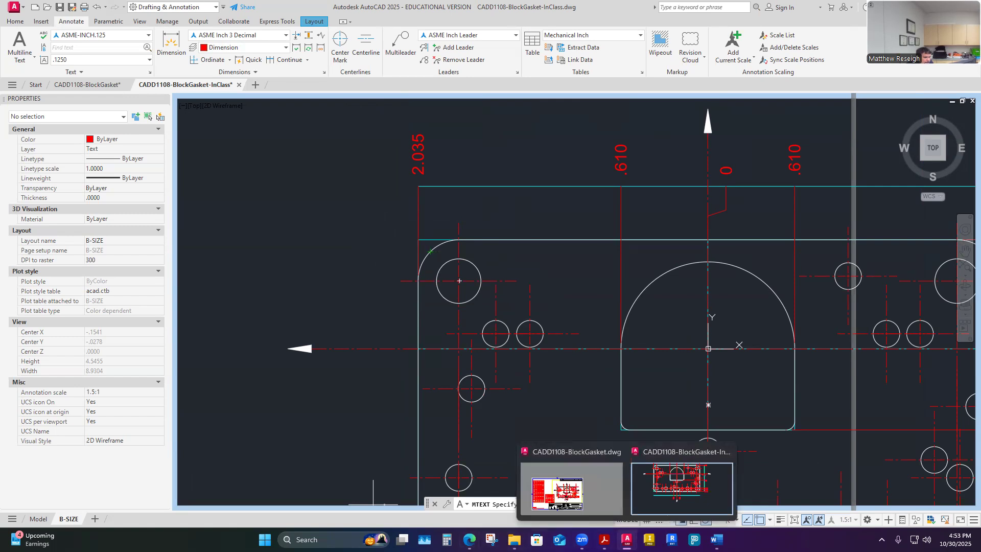
mouse_move(582, 540)
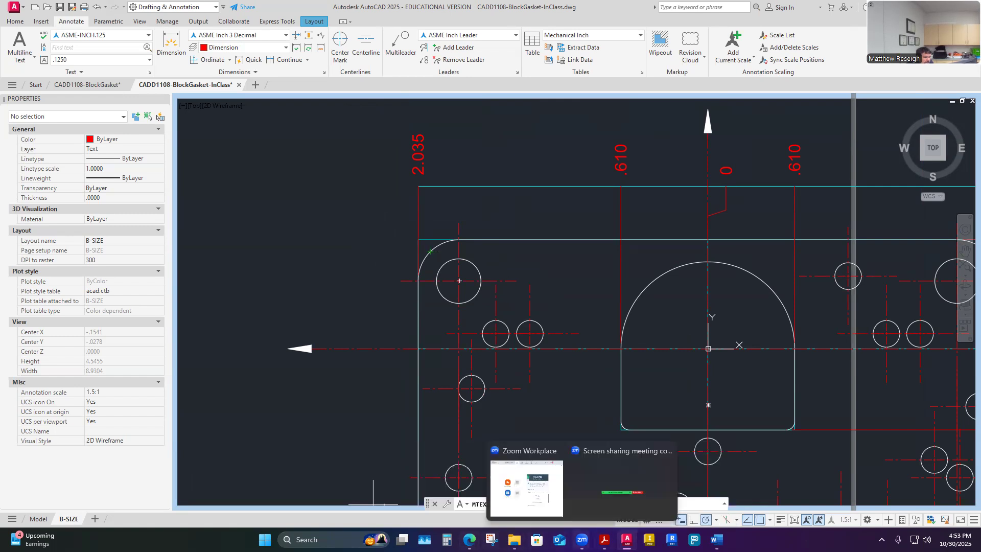
click(605, 539)
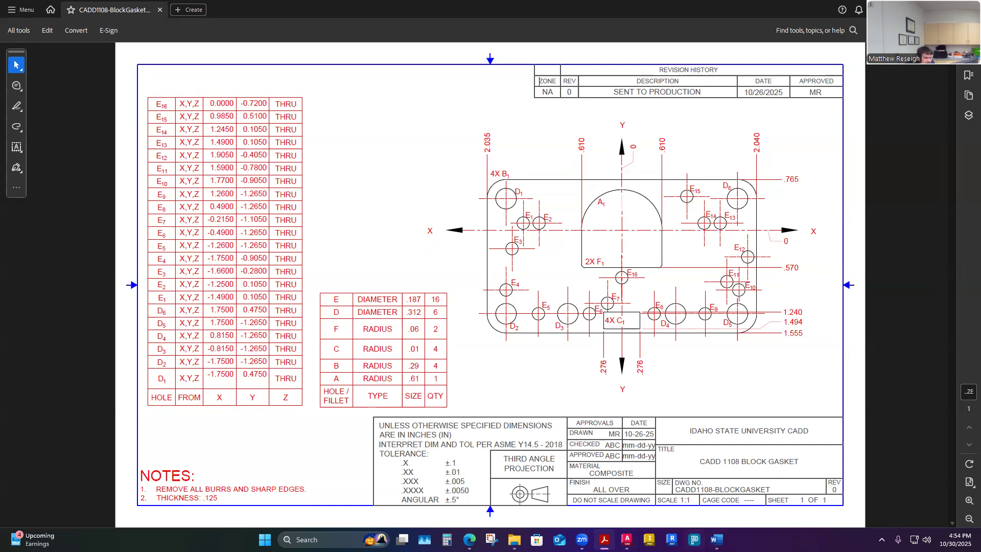
mouse_move(627, 540)
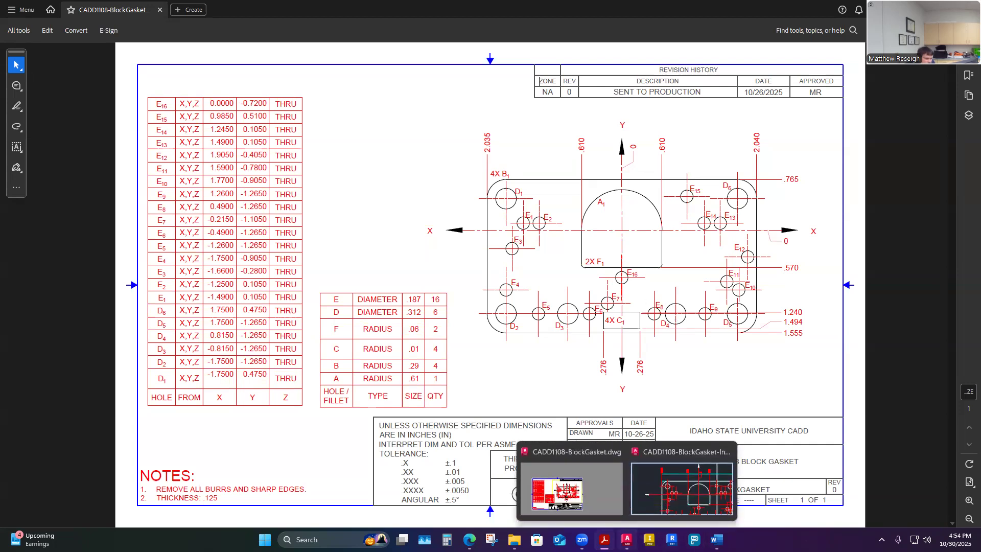
click(650, 511)
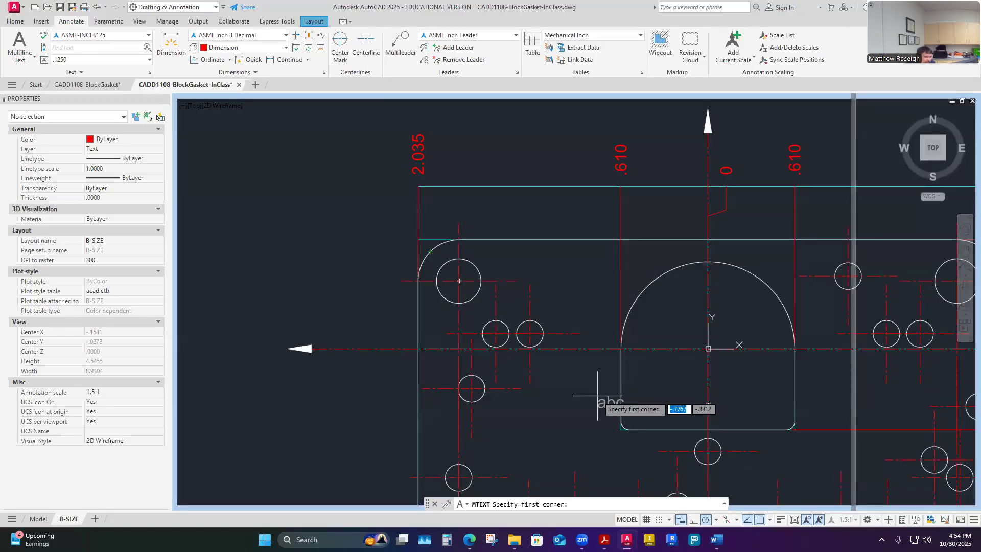
scroll(595, 395, down, 2)
scroll(596, 395, up, 2)
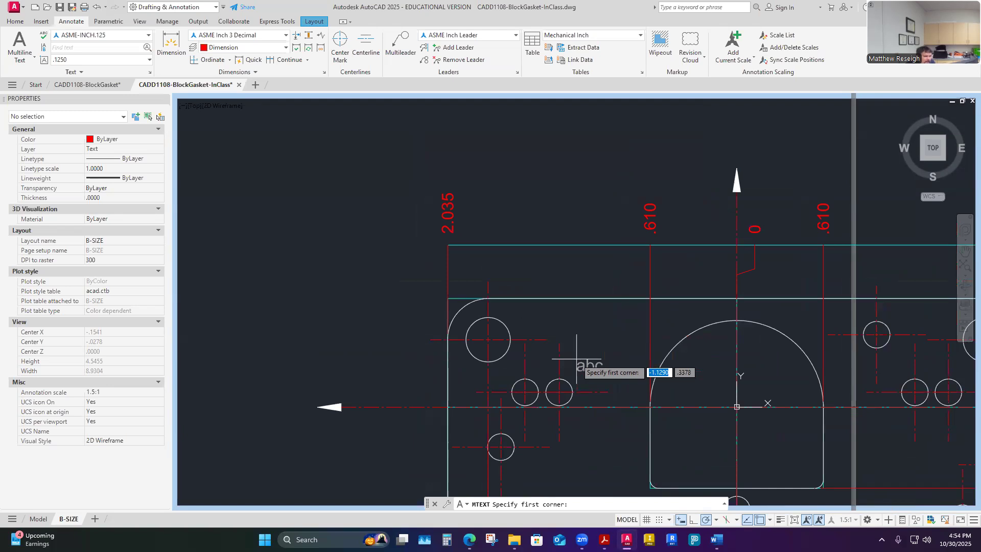
scroll(472, 302, up, 1)
scroll(466, 312, down, 2)
scroll(449, 310, up, 1)
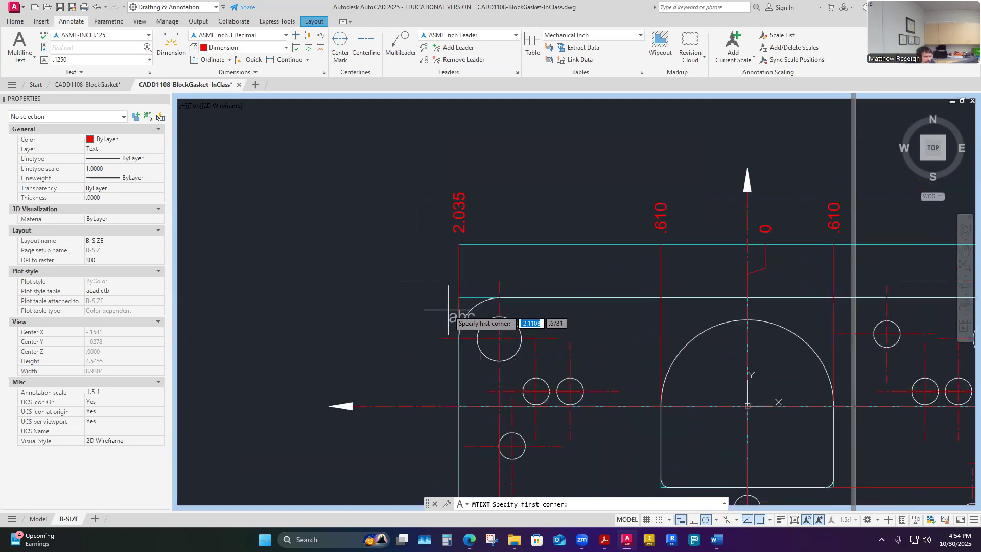
scroll(449, 310, up, 2)
click(380, 285)
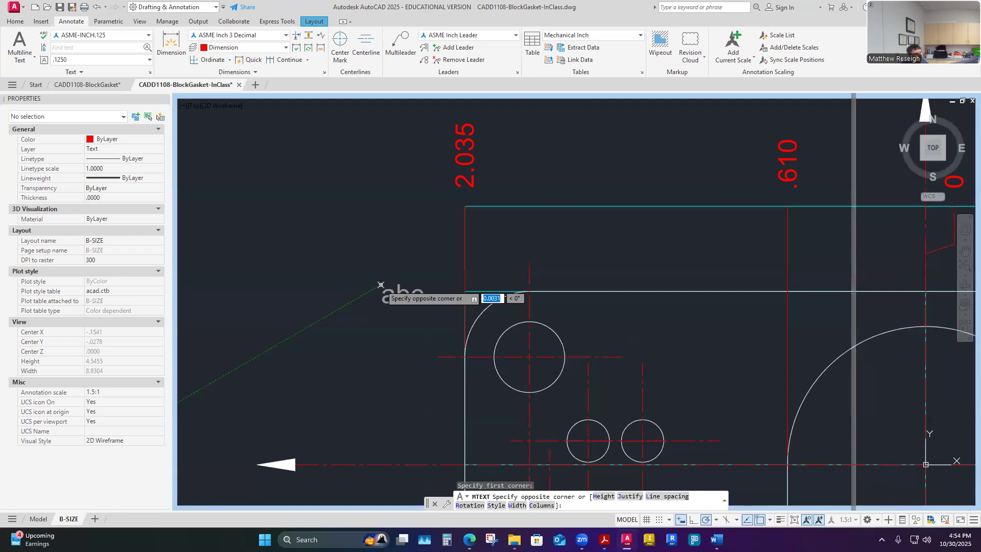
click(445, 345)
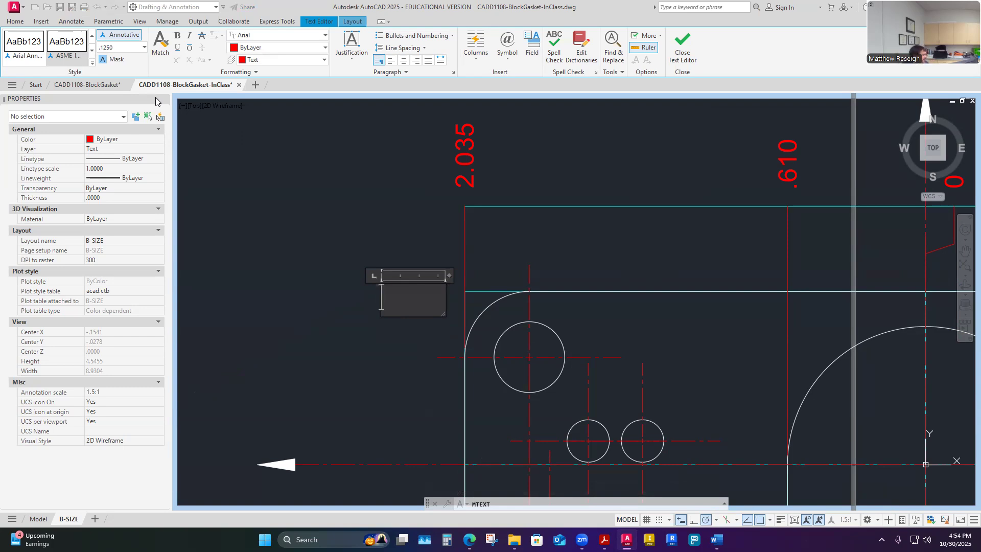
Enter 4X A as the label for the rounded corners and finish the text.
text(a)
key(BackSpace)
text(A)
text(4X)
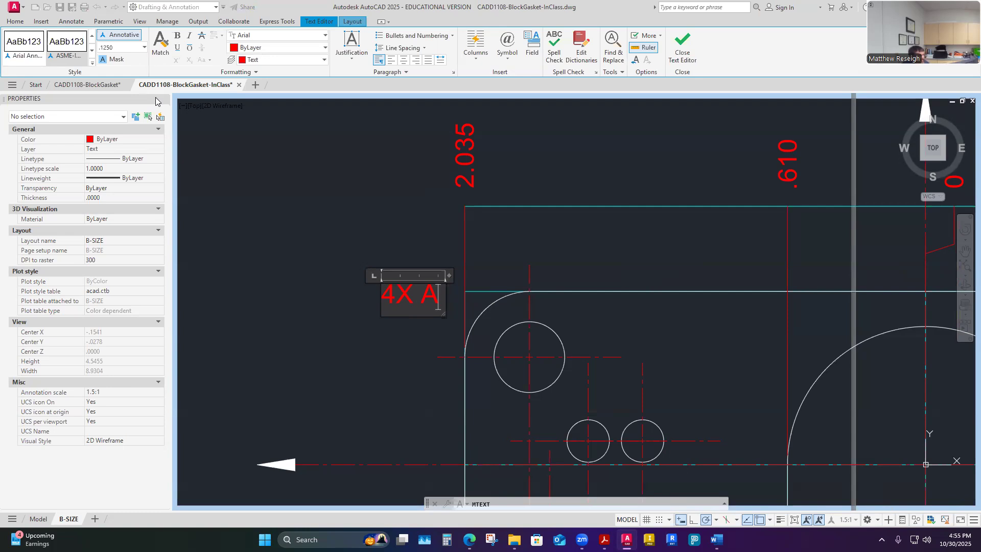
click(376, 237)
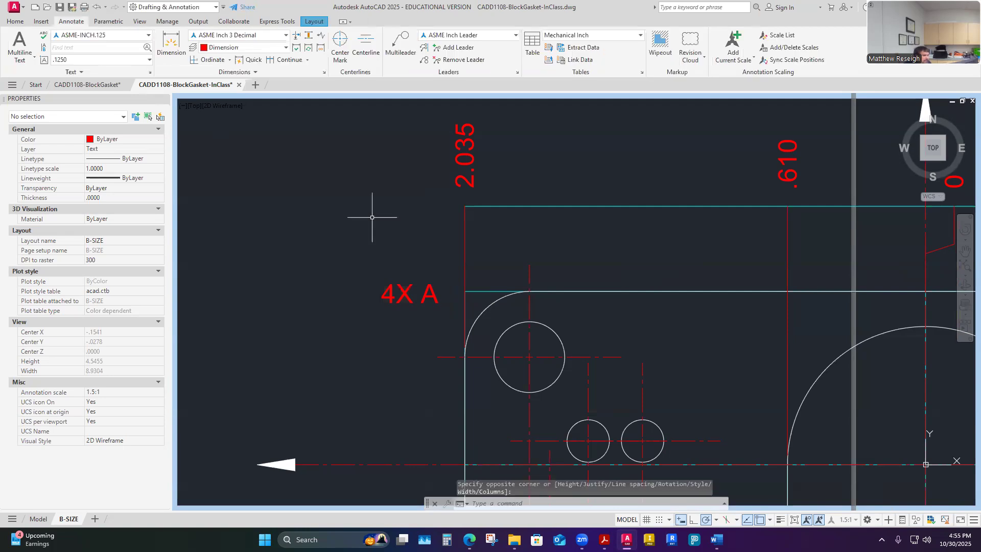
Check the radius and hole labels and the size table in the Acrobat reference PDF, and return to AutoCAD.
click(604, 539)
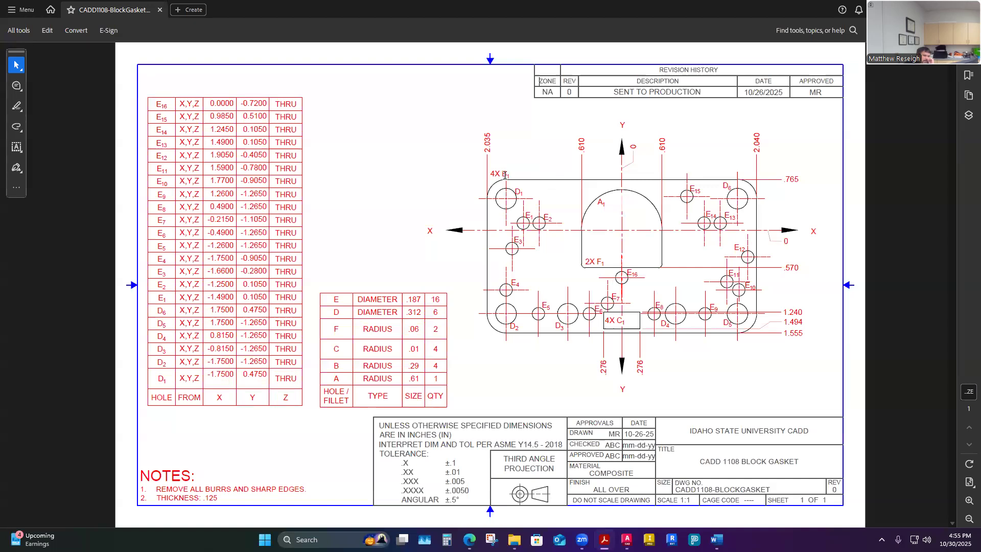
ctrl+scroll(503, 176, up, 1)
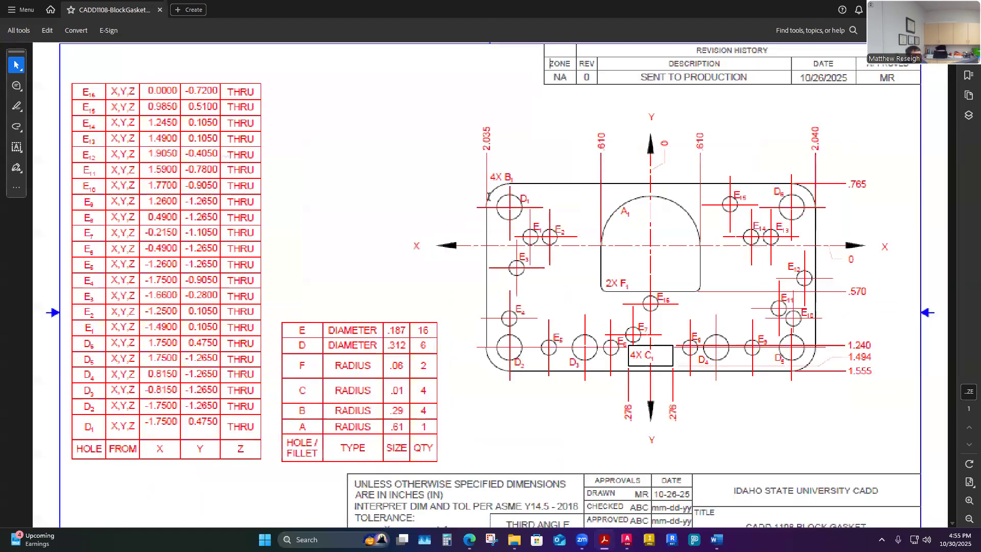
ctrl+scroll(488, 203, up, 1)
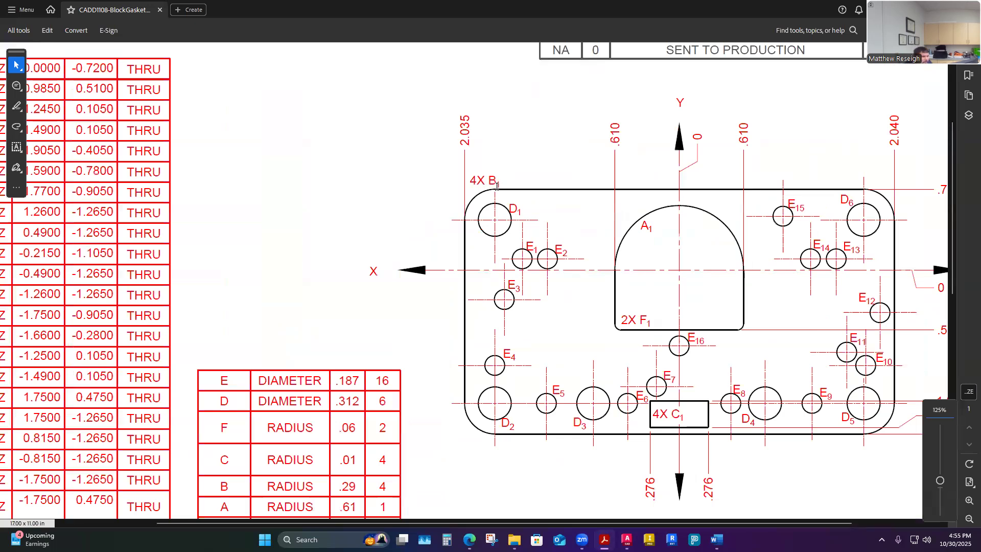
scroll(508, 205, down, 2)
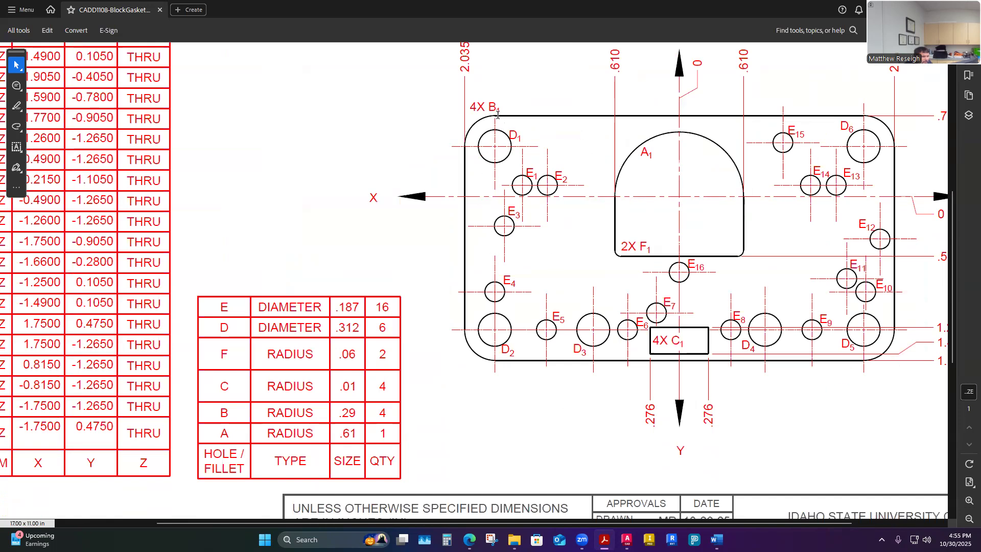
scroll(539, 287, down, 1)
scroll(539, 287, up, 1)
click(627, 540)
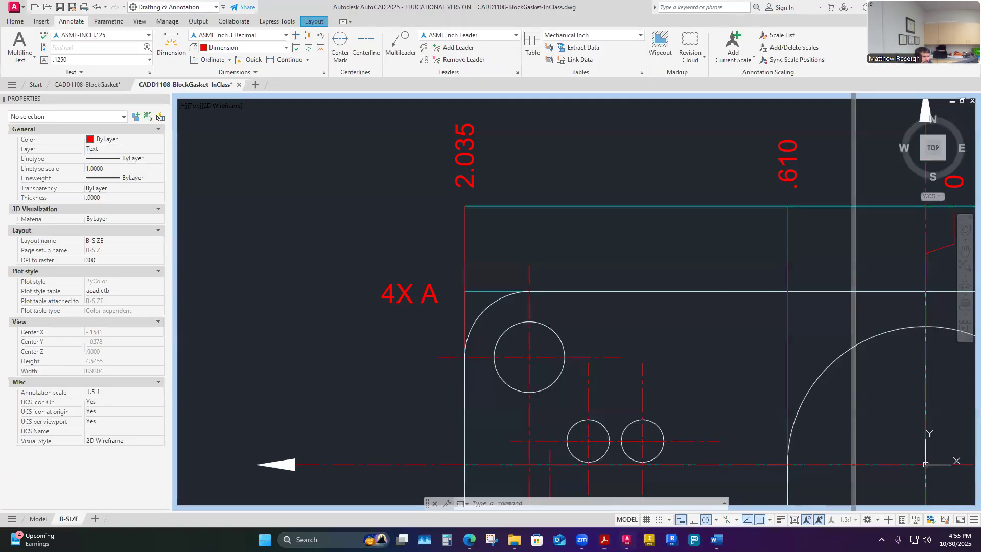
Move the 4X A label slightly down and closer to the gasket's upper-left rounded corner, and clear the selection.
click(423, 298)
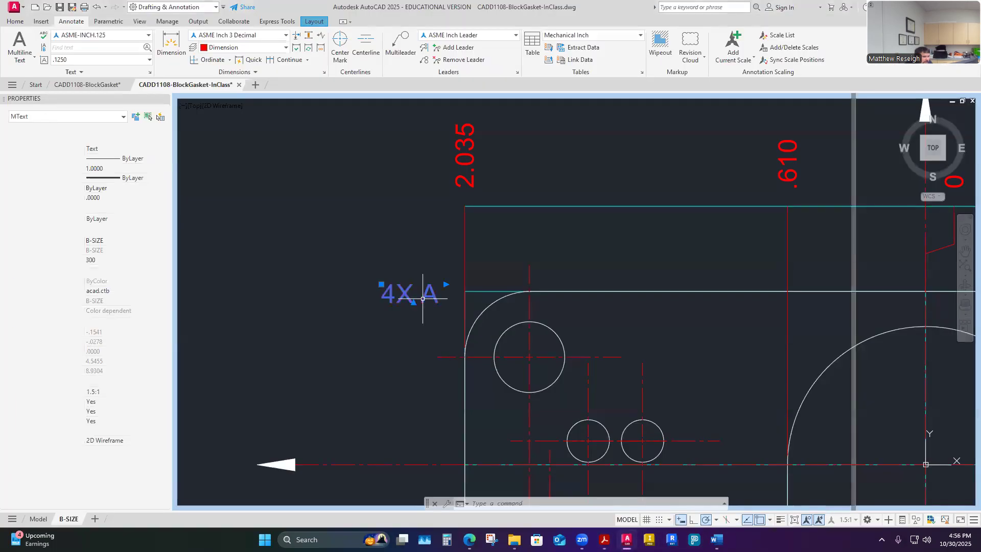
click(381, 284)
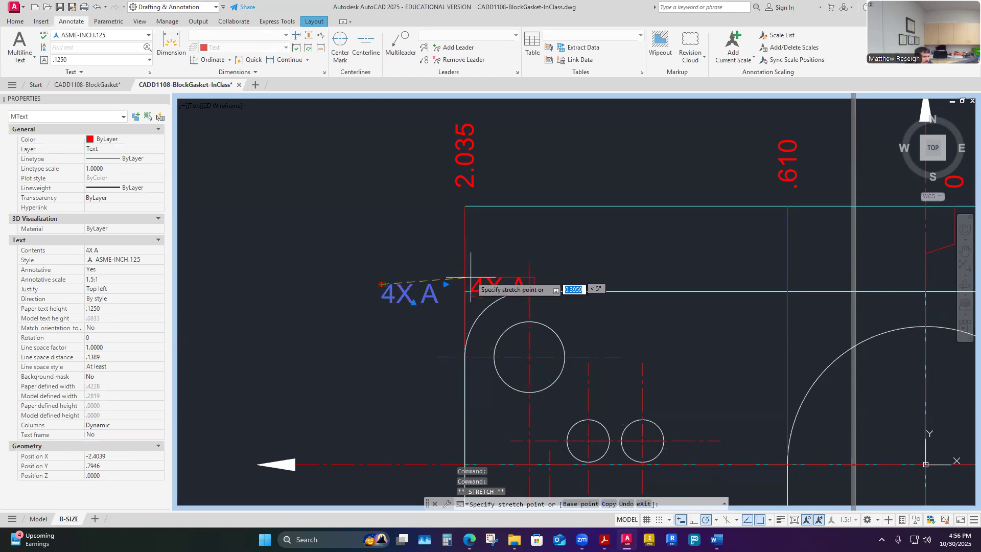
click(392, 302)
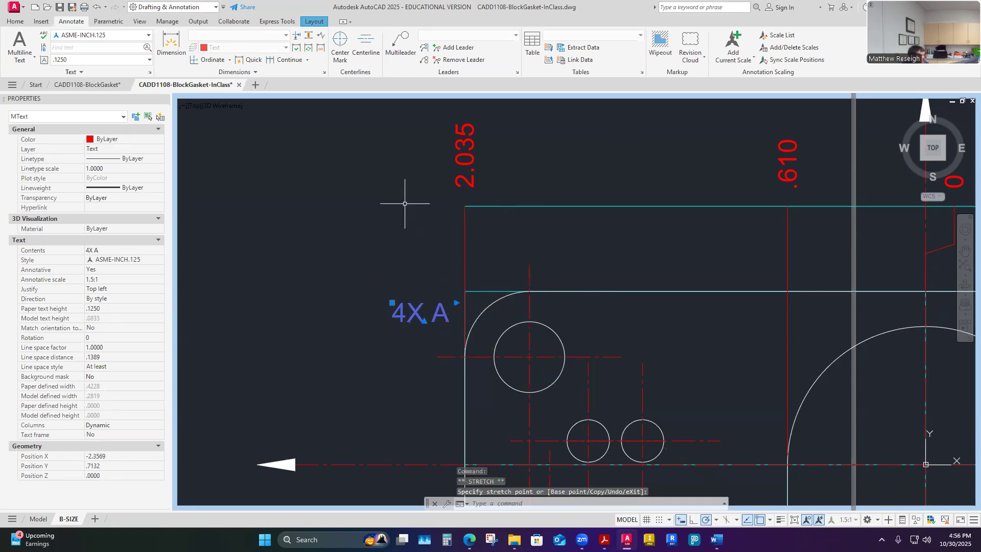
key(Escape)
Examine the gasket view around the 4X A label and the small fillets at the bottom of the arched cutout.
scroll(398, 202, down, 5)
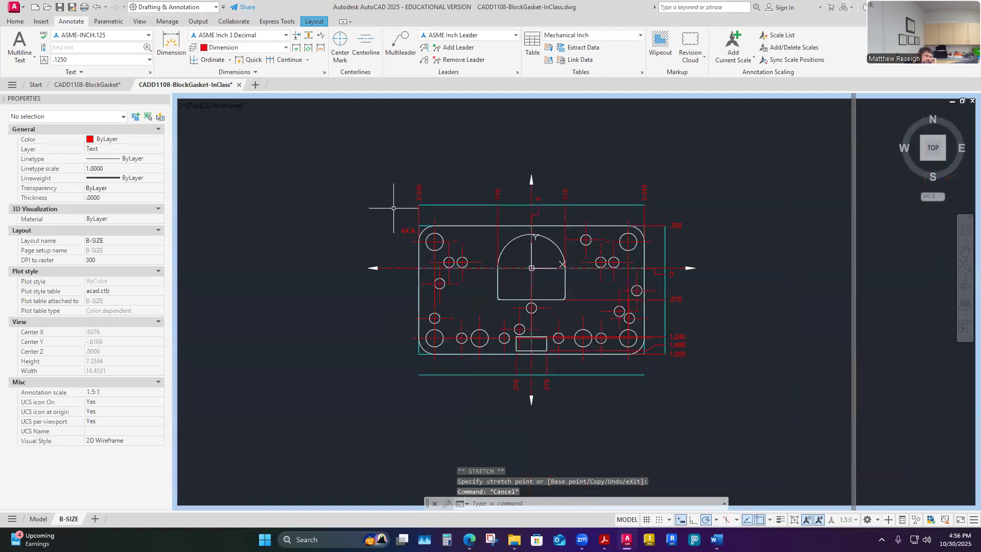
scroll(392, 206, up, 3)
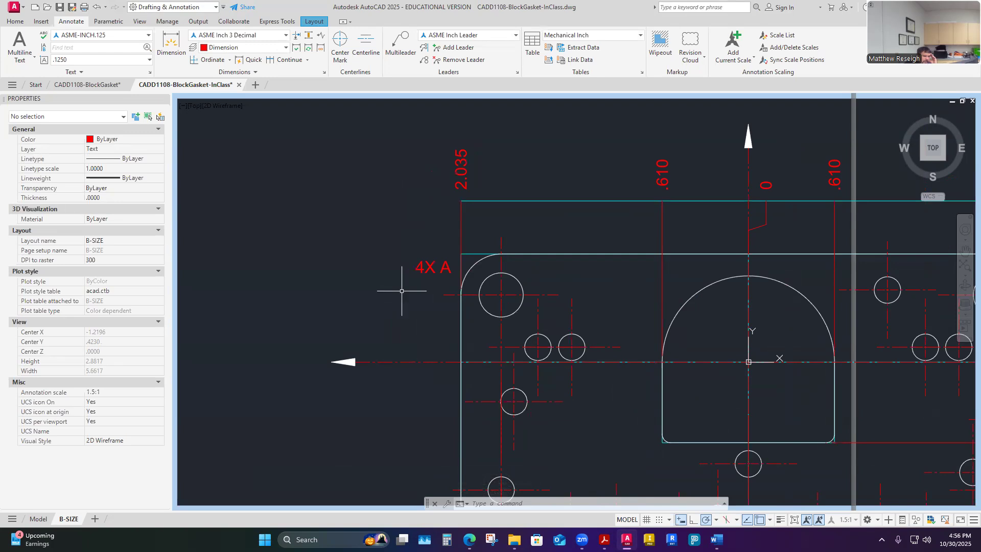
scroll(440, 332, up, 2)
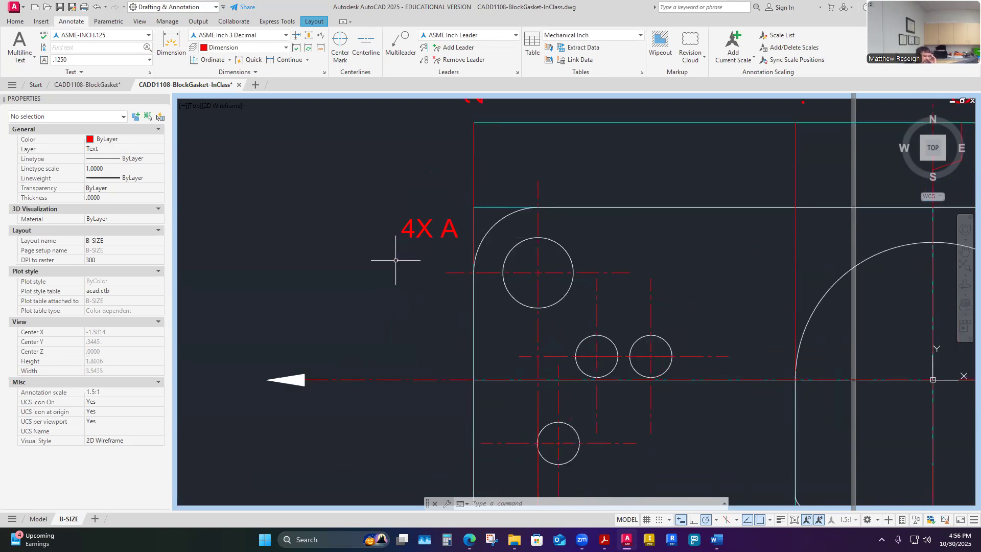
scroll(401, 265, down, 5)
scroll(412, 255, up, 3)
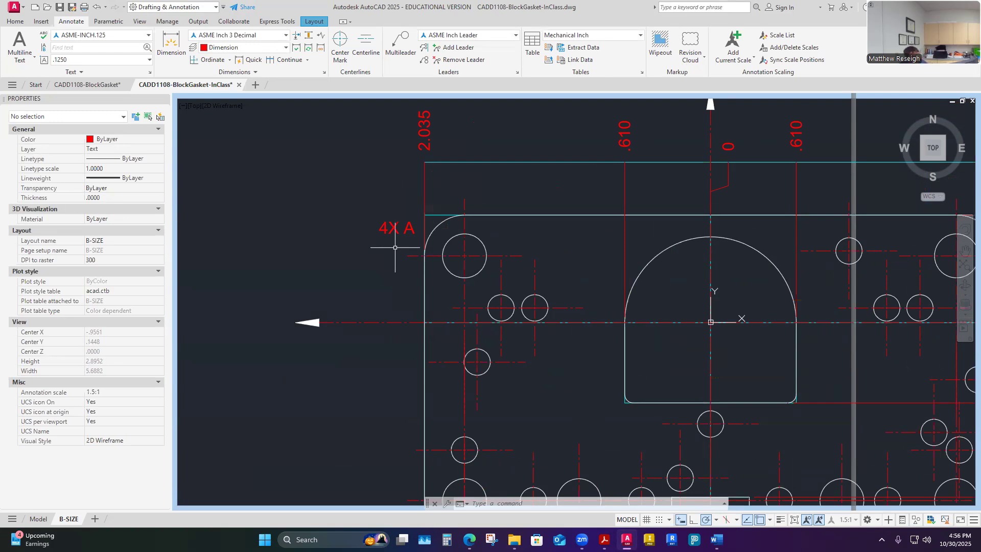
scroll(482, 267, down, 8)
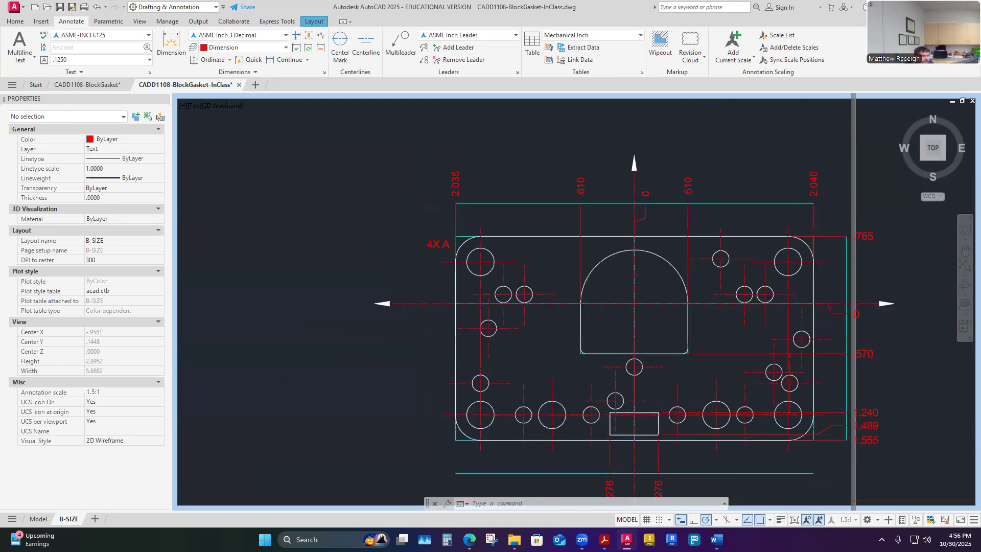
scroll(530, 289, up, 6)
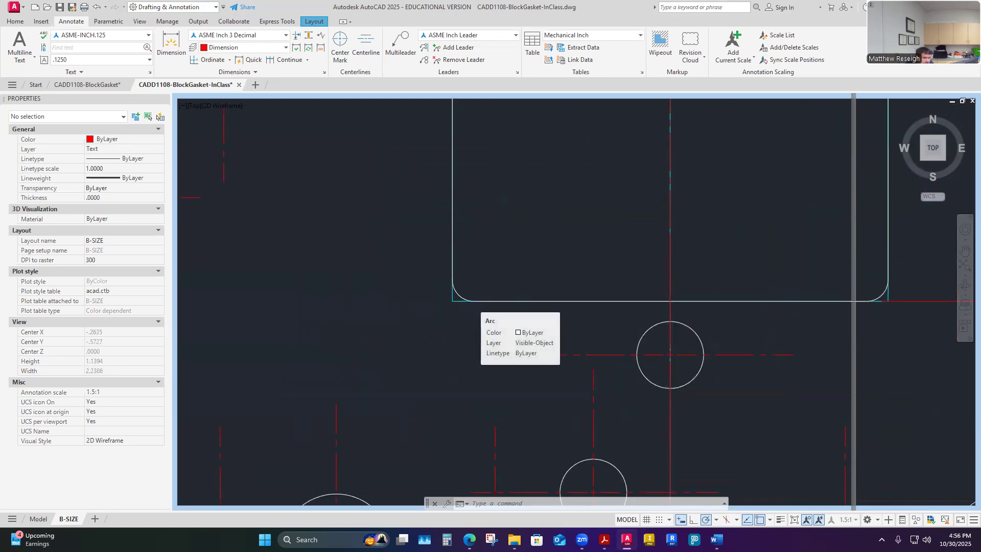
scroll(470, 300, down, 6)
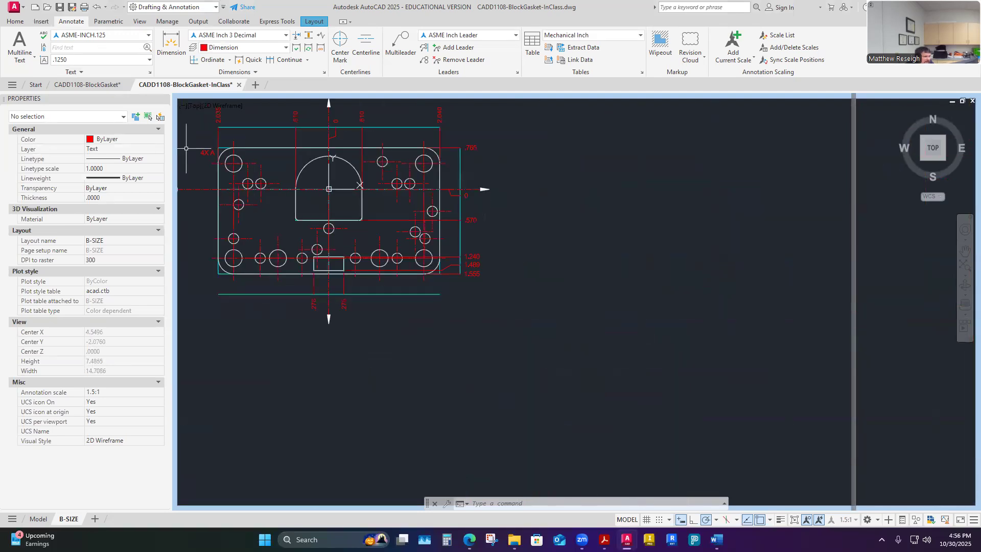
Copy the 4X A label to just inside the lower-left fillet of the arched cutout.
scroll(192, 149, up, 10)
click(15, 22)
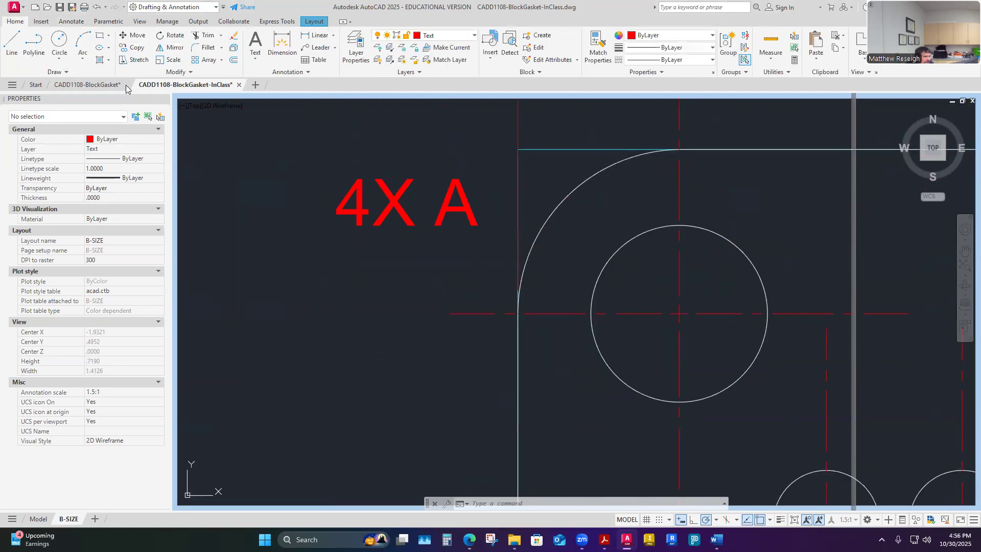
click(133, 48)
click(352, 210)
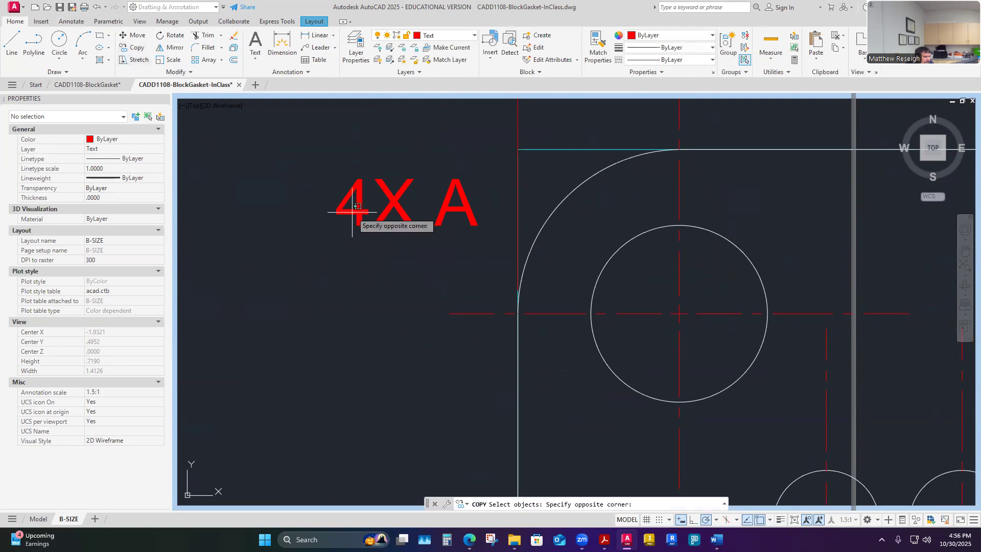
click(364, 211)
scroll(363, 218, down, 3)
click(418, 180)
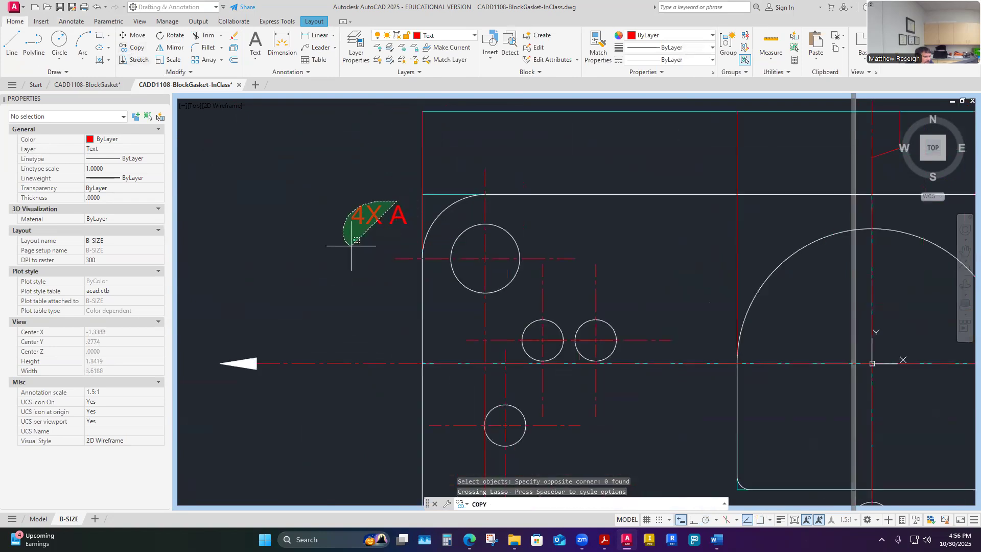
click(338, 236)
key(Return)
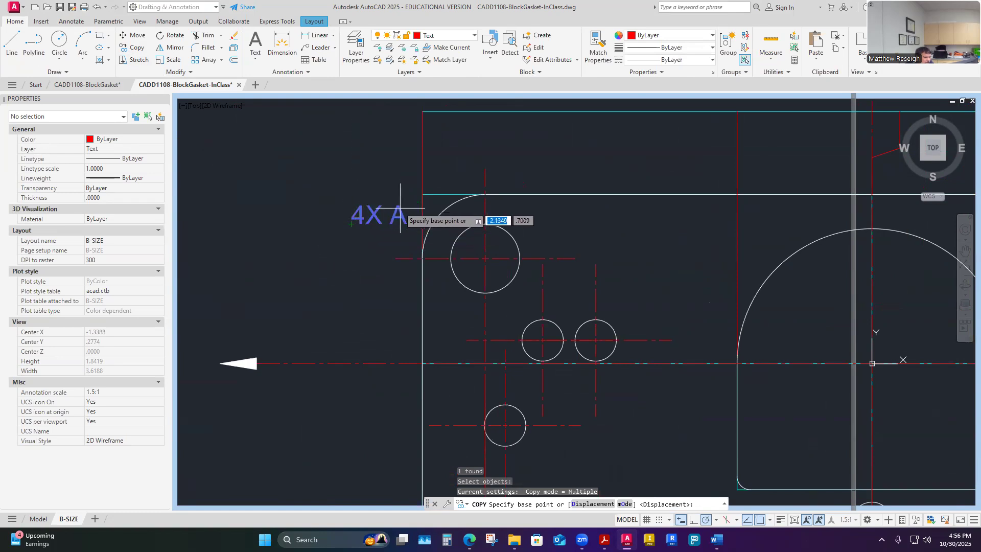
click(351, 223)
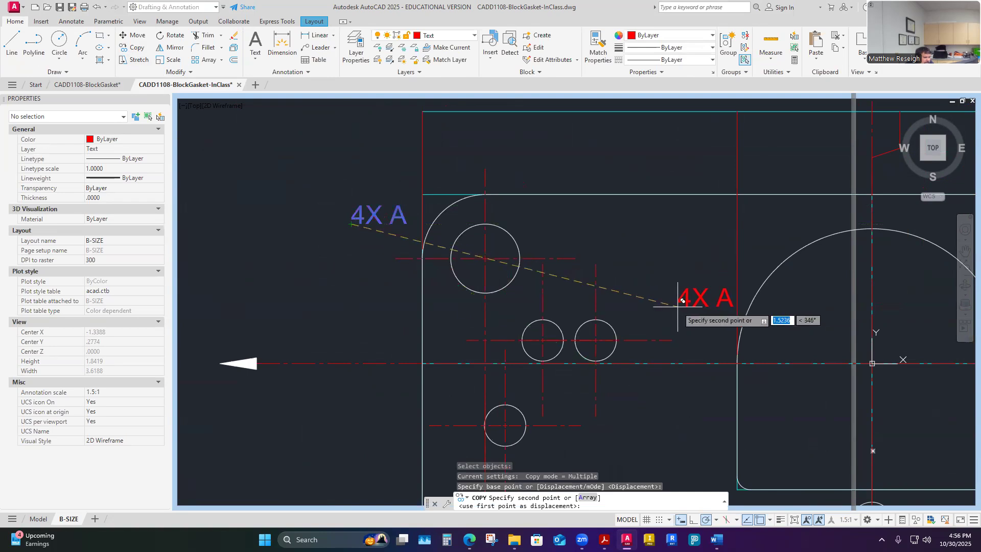
scroll(766, 479, down, 5)
scroll(766, 479, up, 6)
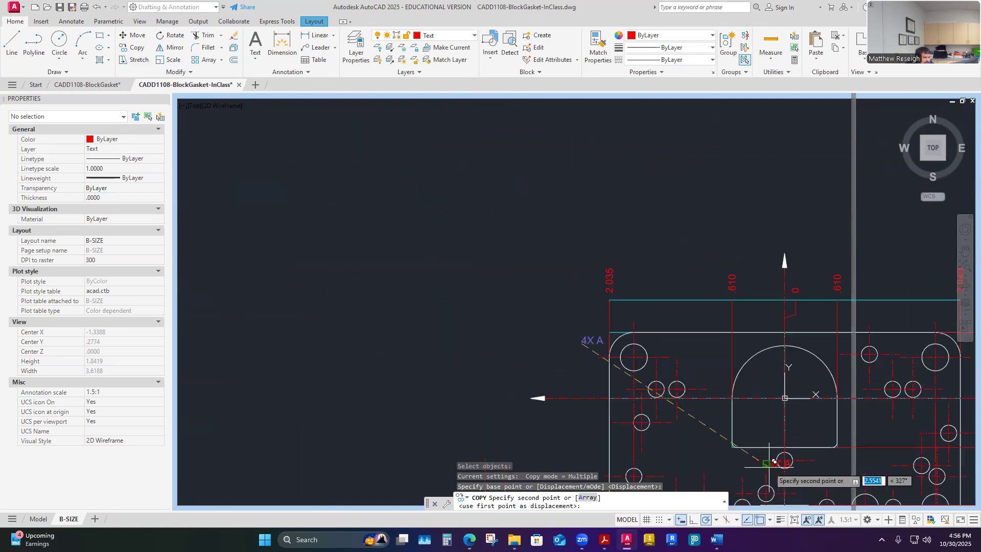
click(699, 399)
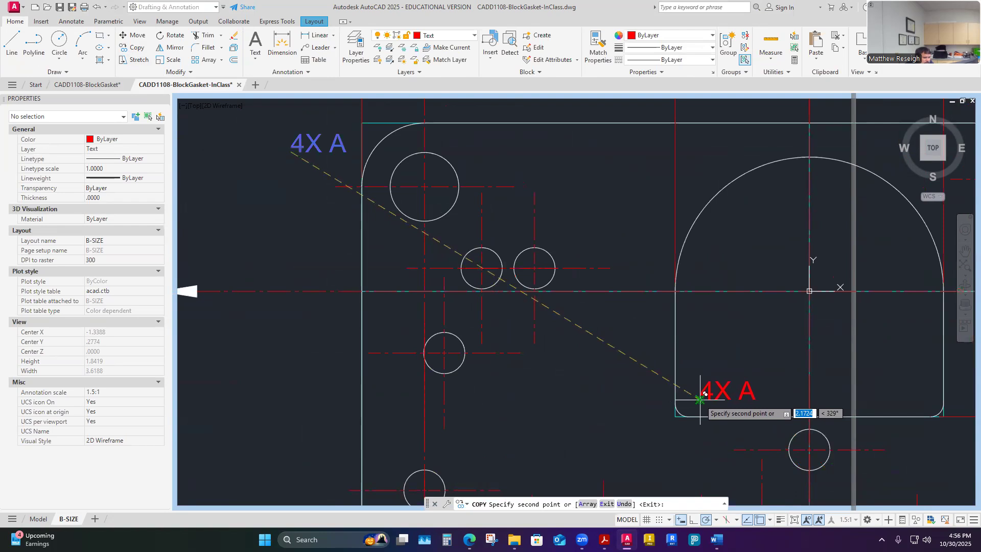
key(Escape)
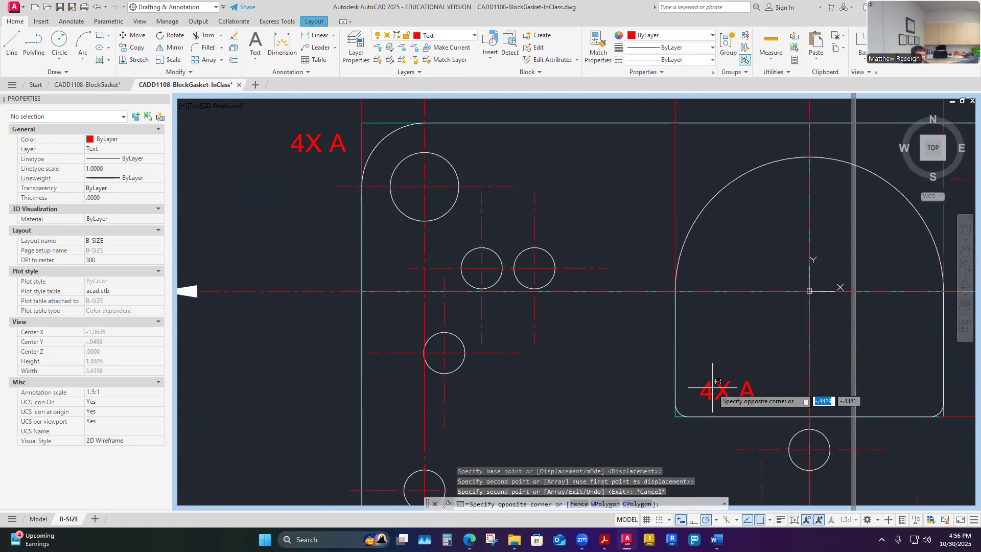
Change the copied label in the arched cutout to 2X B and close the text editor.
double_click(710, 386)
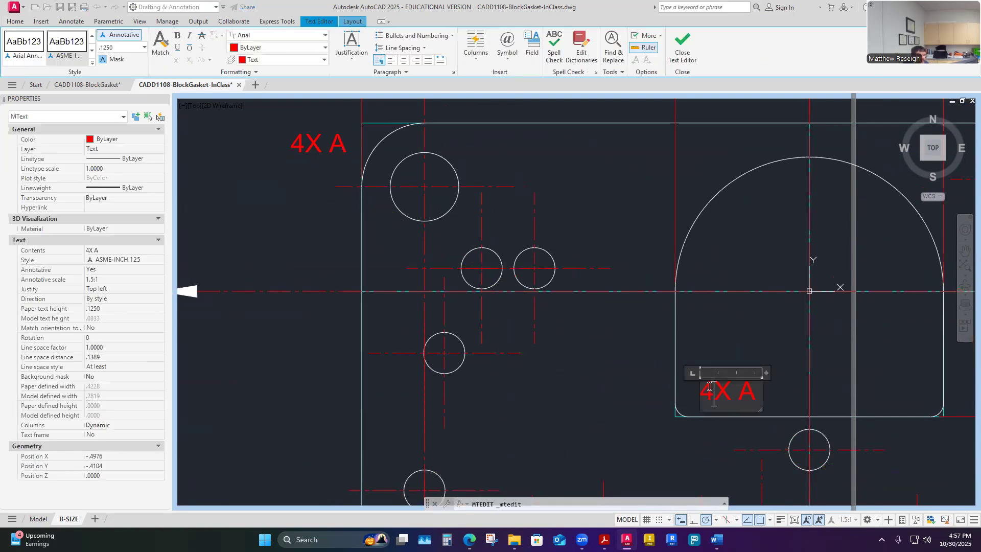
text(2)
key(End)
key(BackSpace)
text(B)
click(721, 291)
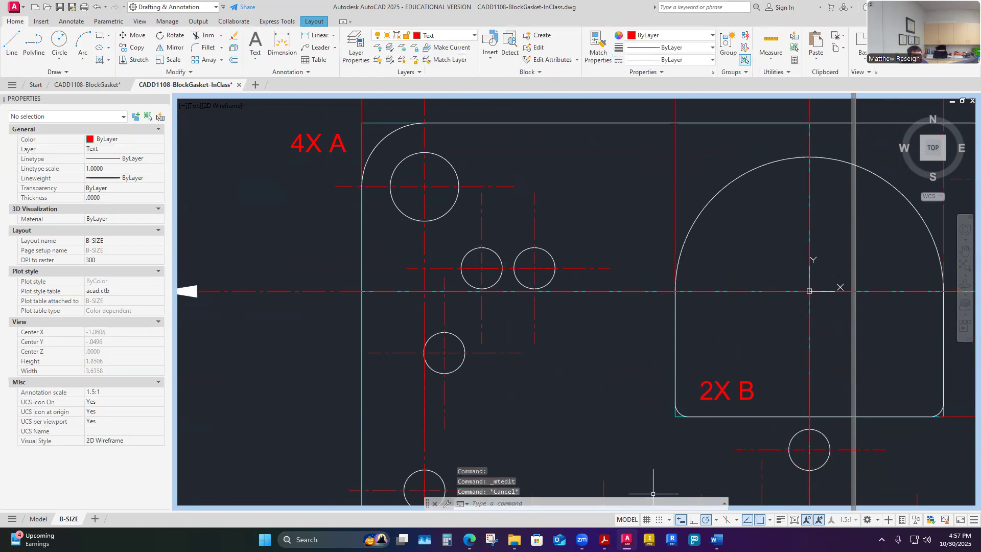
Check the cutout labels in the Acrobat reference PDF and compare them with the arched and rectangular cutouts in AutoCAD.
key(alt+Tab)
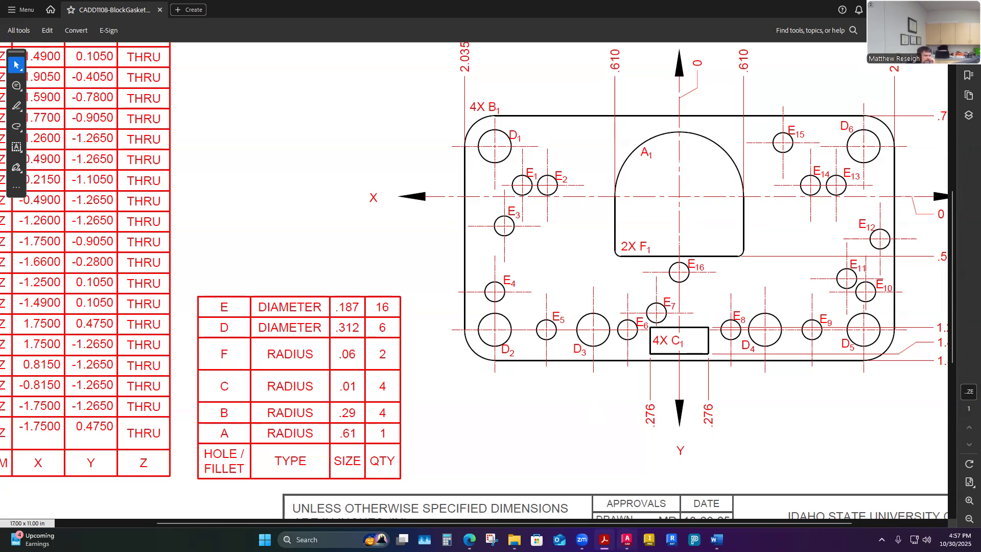
click(626, 539)
scroll(580, 356, down, 2)
middle_drag(777, 369, 654, 360)
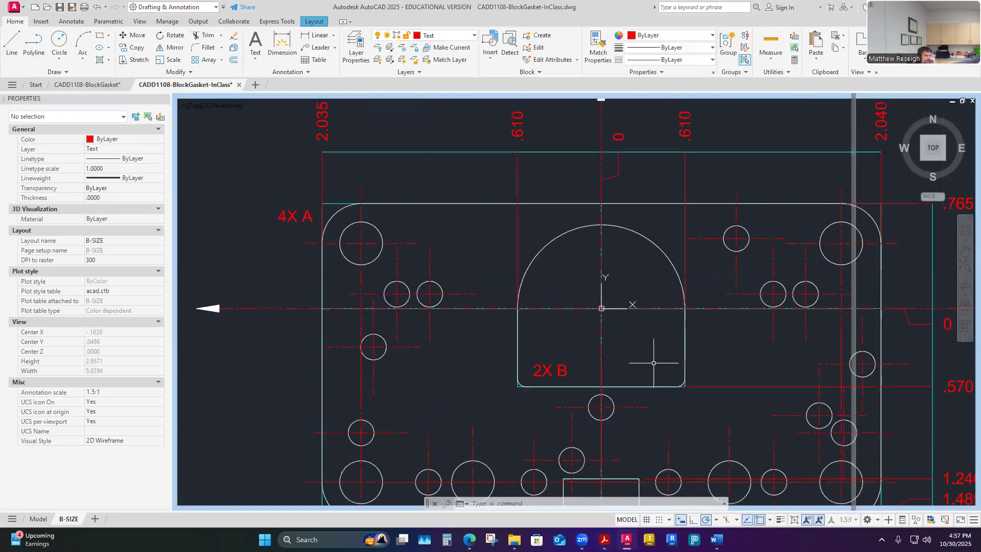
scroll(633, 387, up, 2)
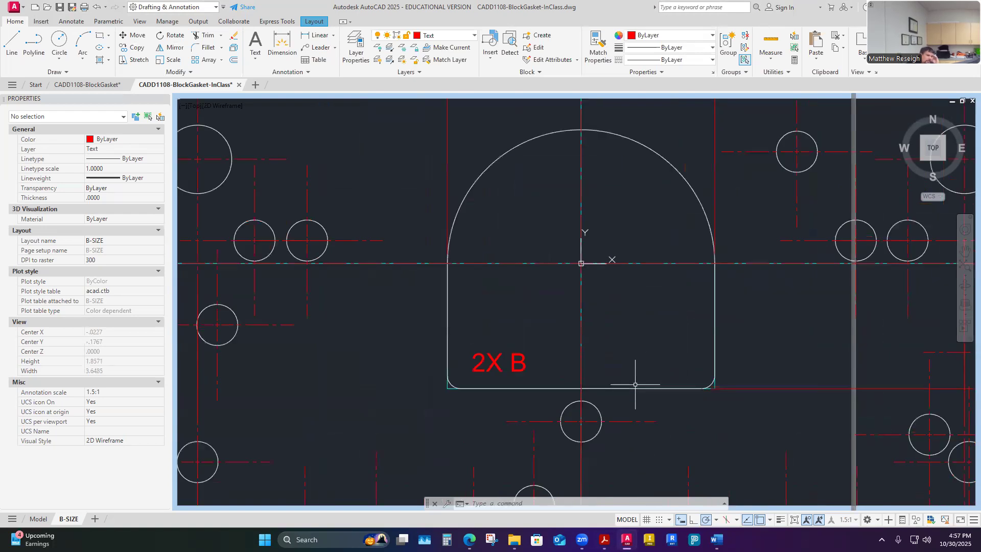
scroll(628, 390, down, 4)
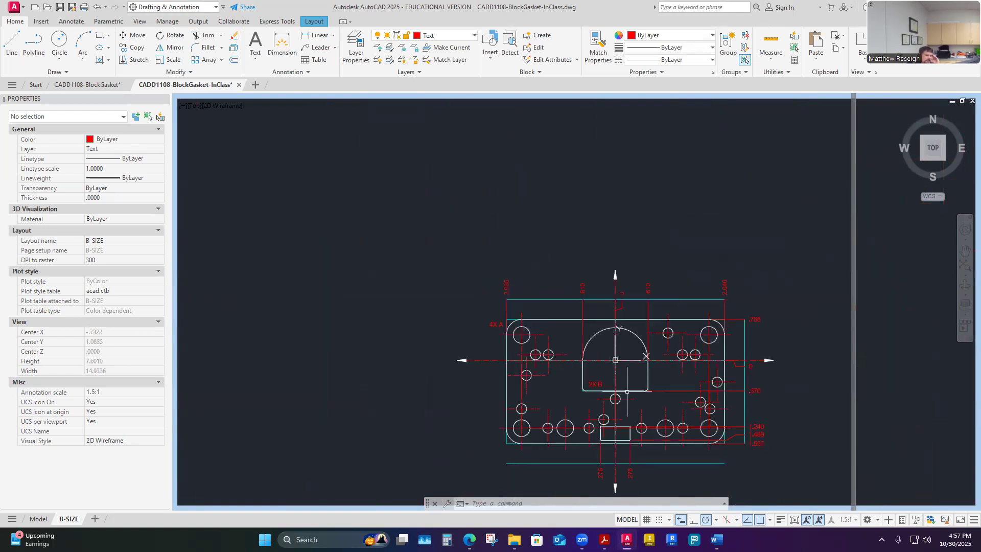
scroll(609, 442, up, 3)
scroll(609, 441, up, 2)
scroll(450, 291, down, 2)
scroll(465, 166, up, 2)
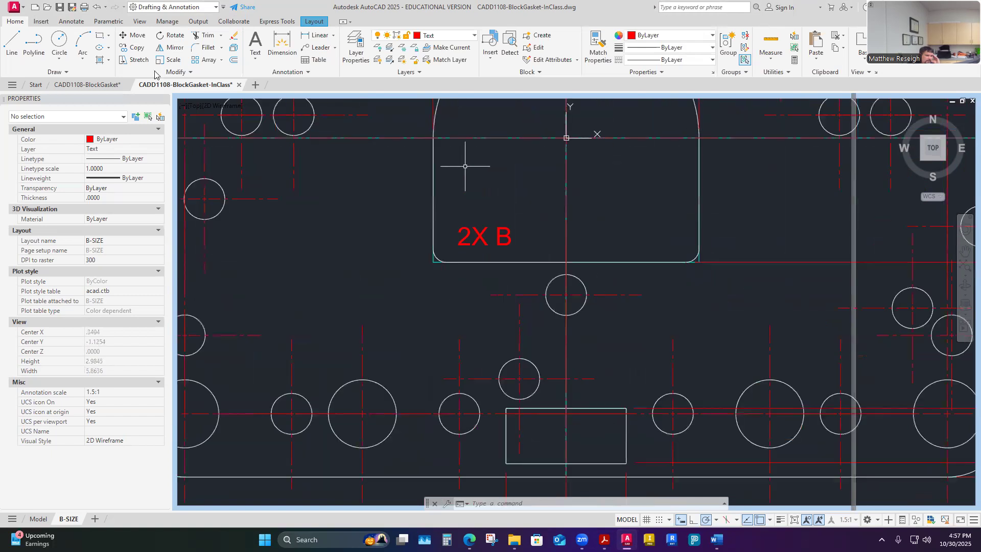
Copy the 2X B label into the lower-right area of the small rectangular cutout at the gasket's bottom edge.
click(134, 47)
click(467, 234)
key(Return)
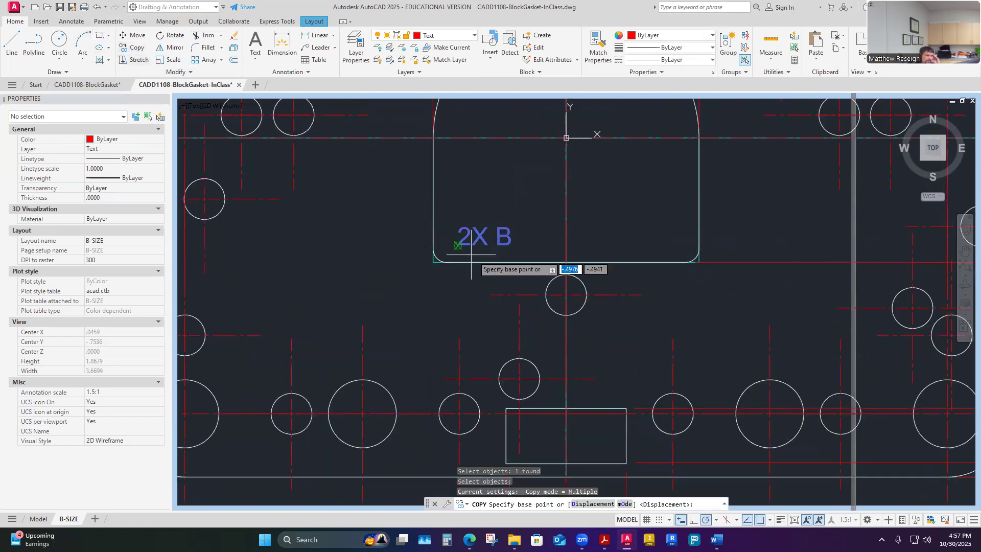
click(458, 246)
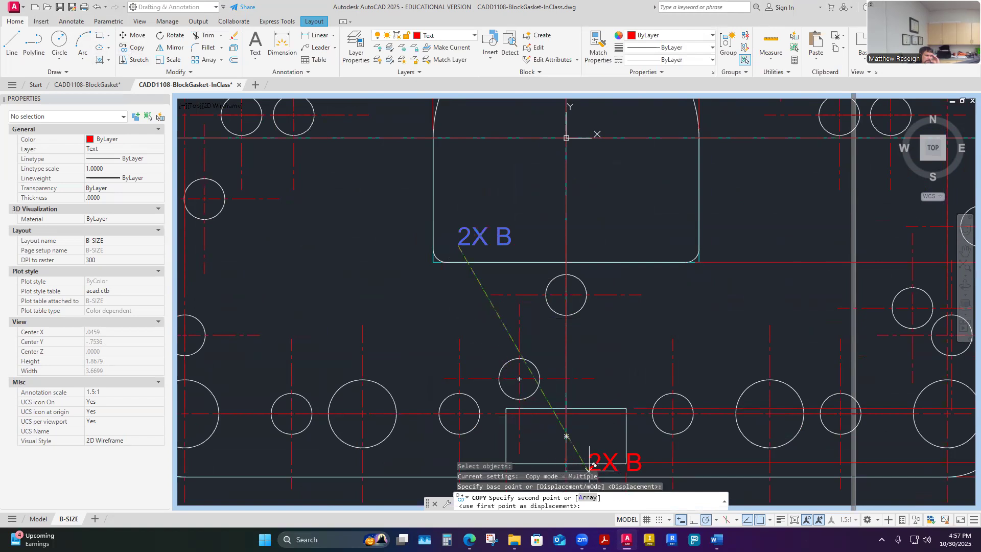
scroll(597, 447, up, 3)
scroll(605, 393, up, 5)
scroll(611, 404, down, 7)
scroll(588, 409, up, 5)
scroll(471, 377, down, 6)
scroll(461, 357, up, 5)
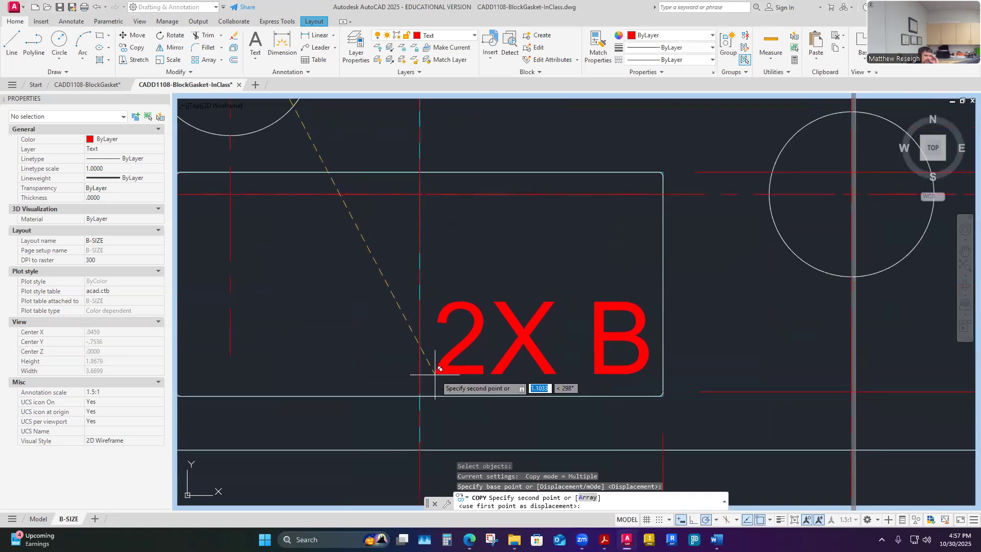
click(434, 374)
key(Escape)
key(Escape)
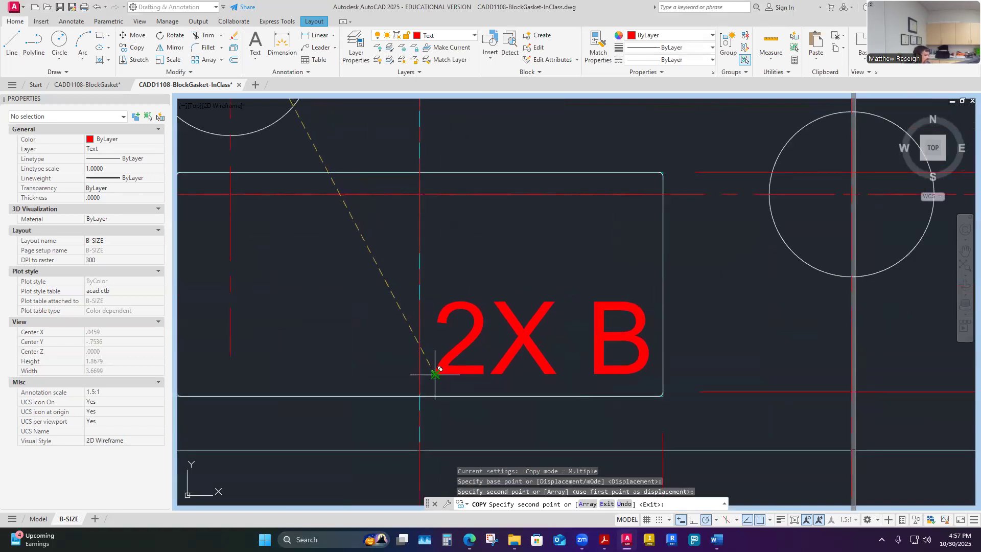
Change the copied label in the small rectangular cutout to 4X C and close the text editor.
click(499, 369)
key(Escape)
click(508, 355)
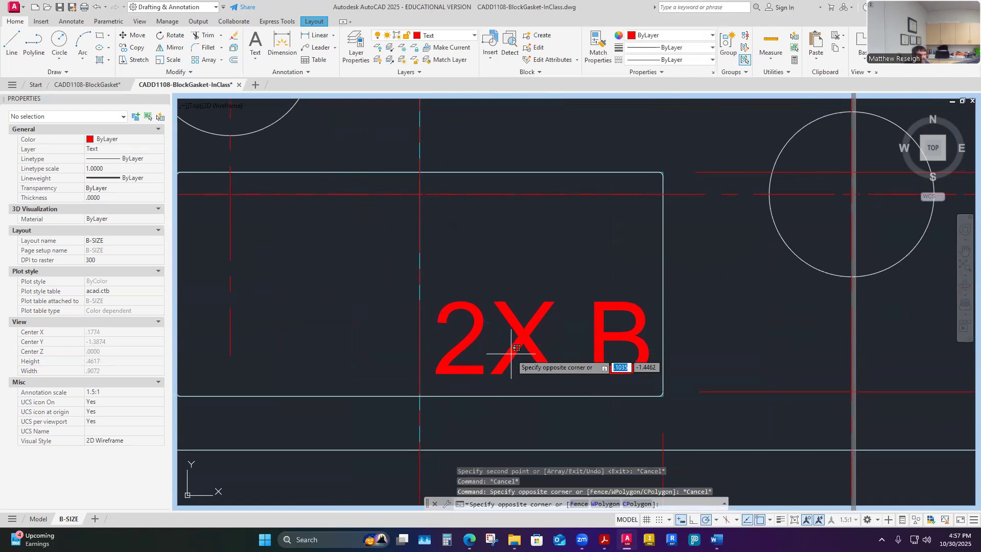
key(Escape)
double_click(482, 314)
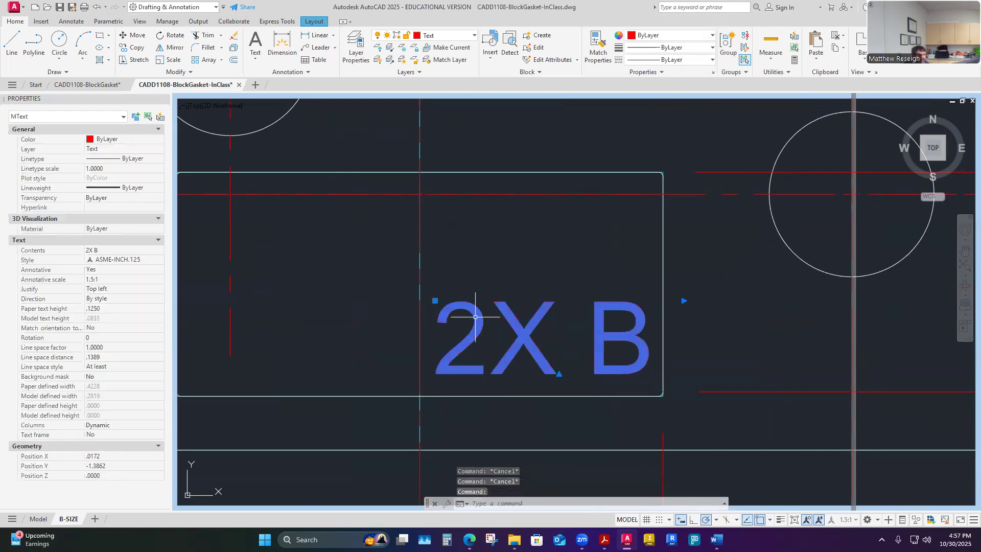
key(BackSpace)
text(4)
key(Right)
key(Right)
key(Right)
key(BackSpace)
text(C)
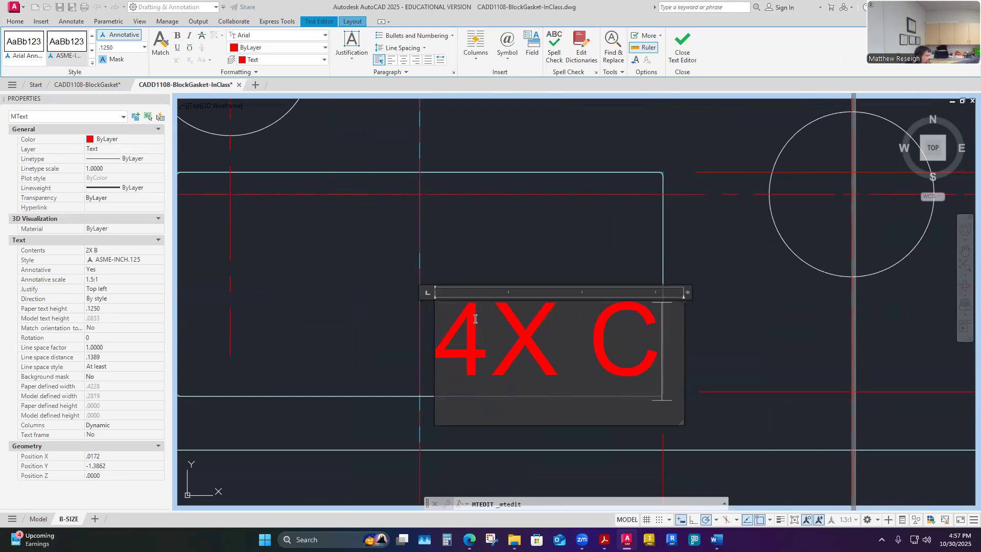
click(726, 327)
scroll(715, 329, down, 6)
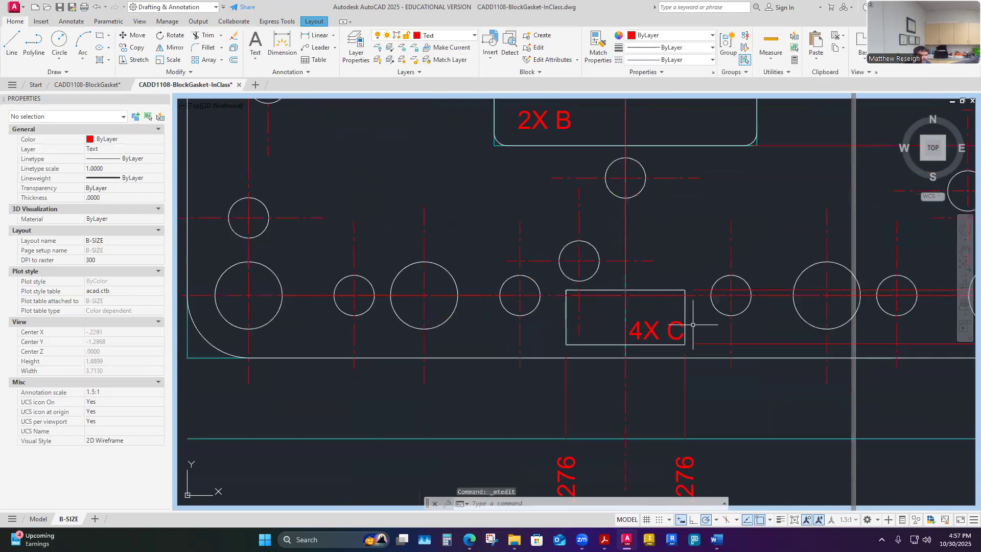
Copy the 2X B label from the arched cutout's lower corner to just inside the upper-left part of its arc.
scroll(693, 328, up, 4)
scroll(697, 329, down, 8)
scroll(695, 332, up, 4)
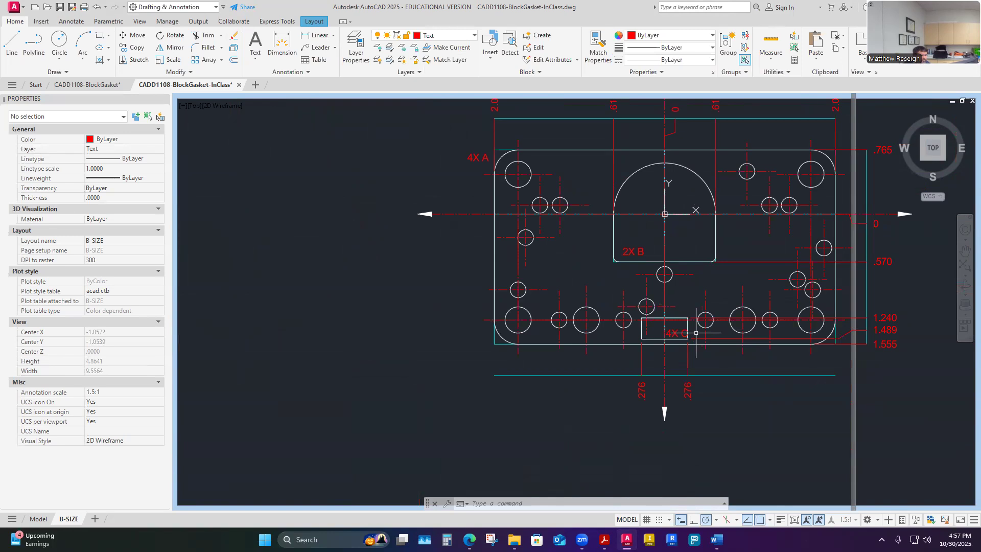
scroll(662, 168, up, 6)
scroll(659, 167, down, 6)
scroll(642, 227, up, 3)
text(co)
key(Return)
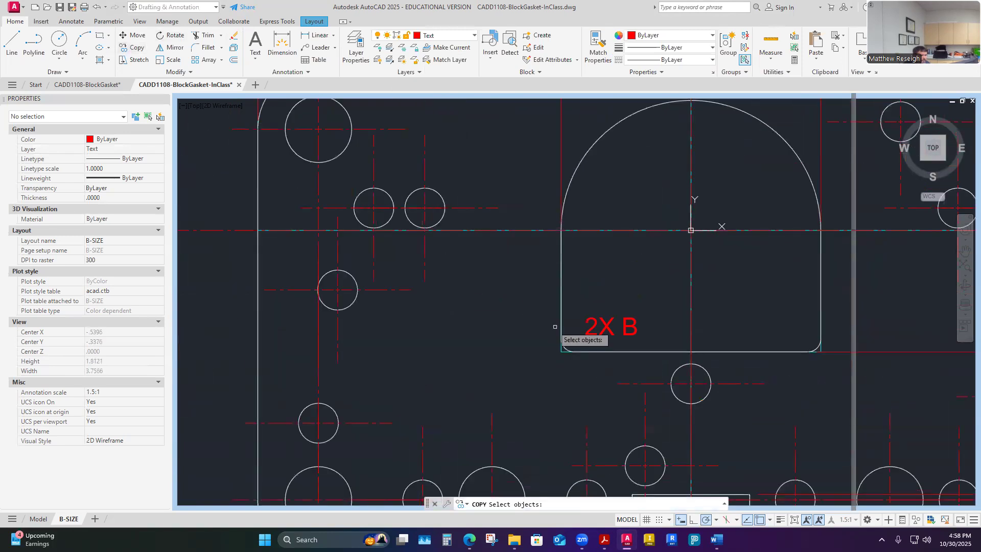
click(599, 327)
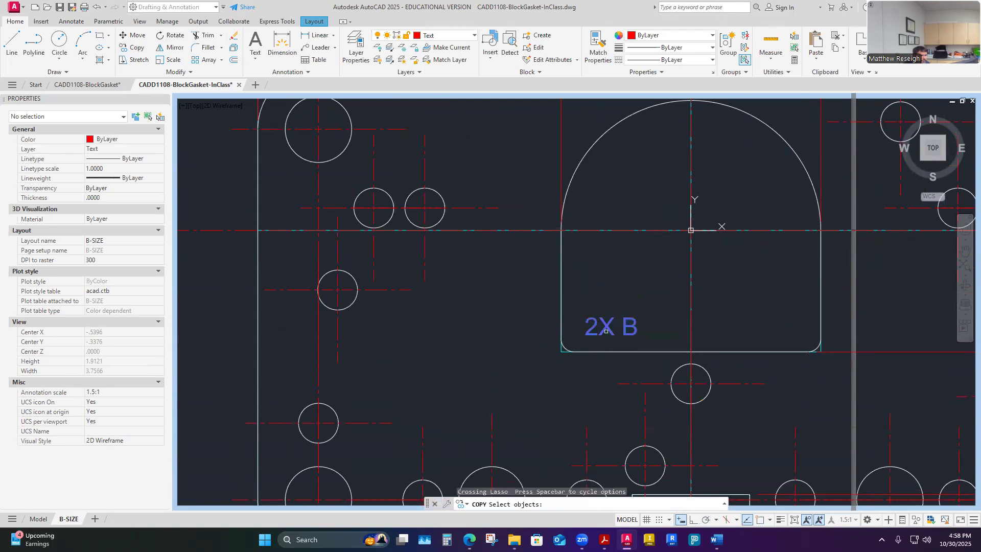
key(Return)
click(586, 335)
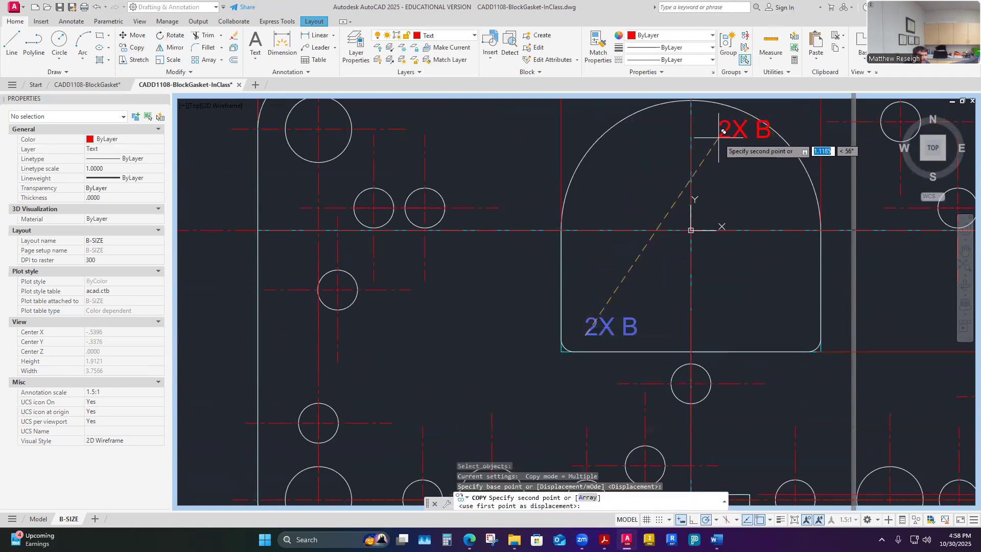
click(626, 136)
key(Escape)
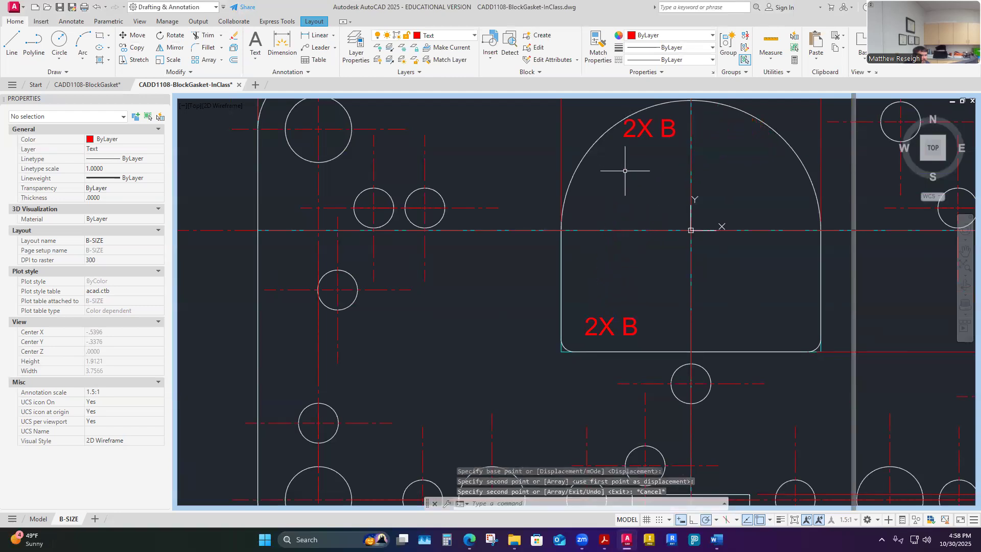
Change the copied label under the arc to D and close the text editor.
scroll(630, 120, up, 4)
double_click(651, 160)
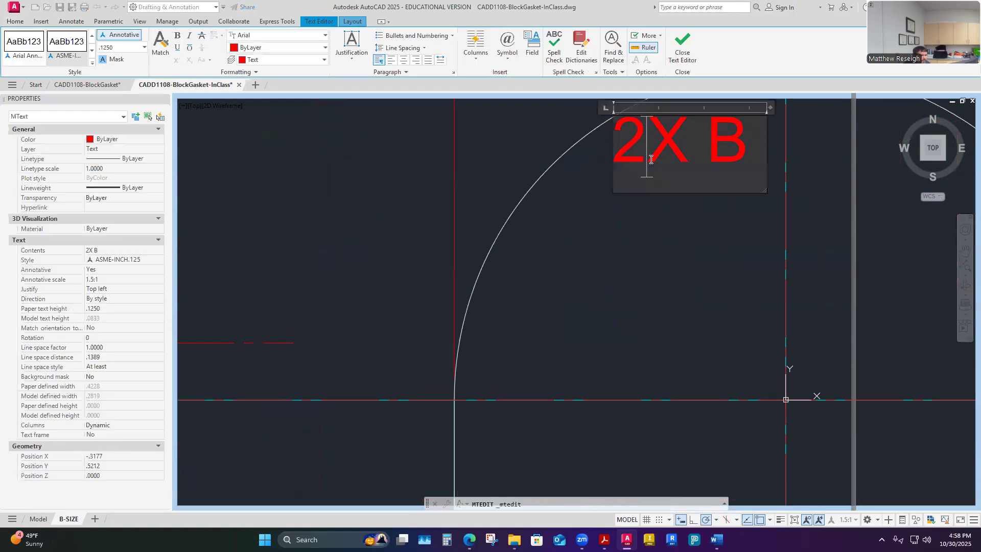
key(BackSpace)
key(BackSpace)
key(BackSpace)
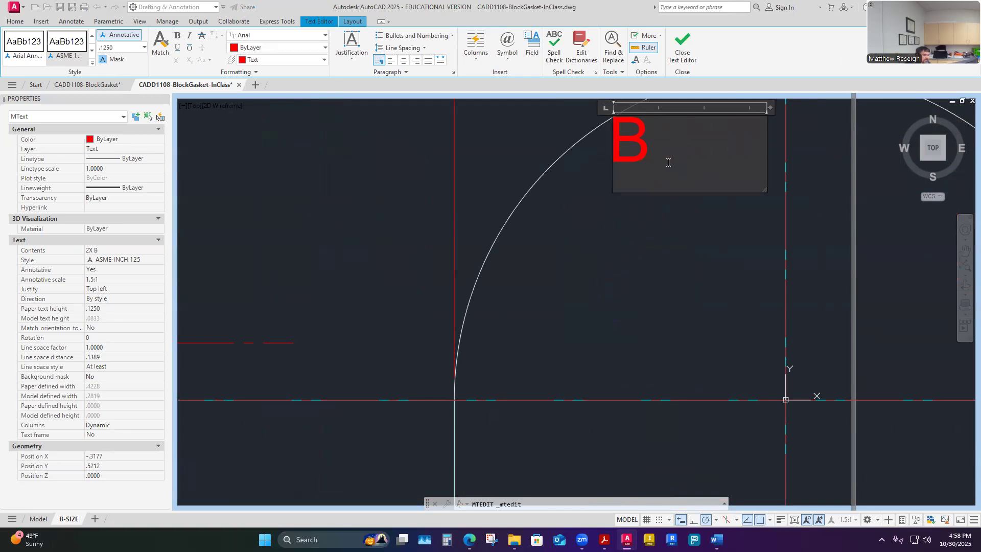
key(BackSpace)
text(D)
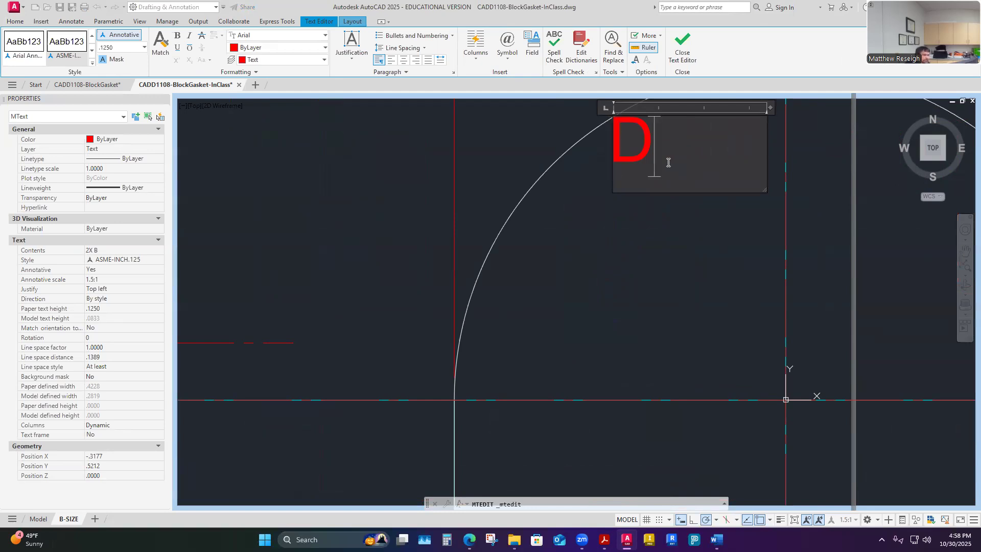
click(668, 277)
Shift the D label slightly right so it sits inside the arc, and narrow its text frame to fit the letter.
scroll(685, 239, down, 3)
scroll(686, 263, up, 4)
click(650, 289)
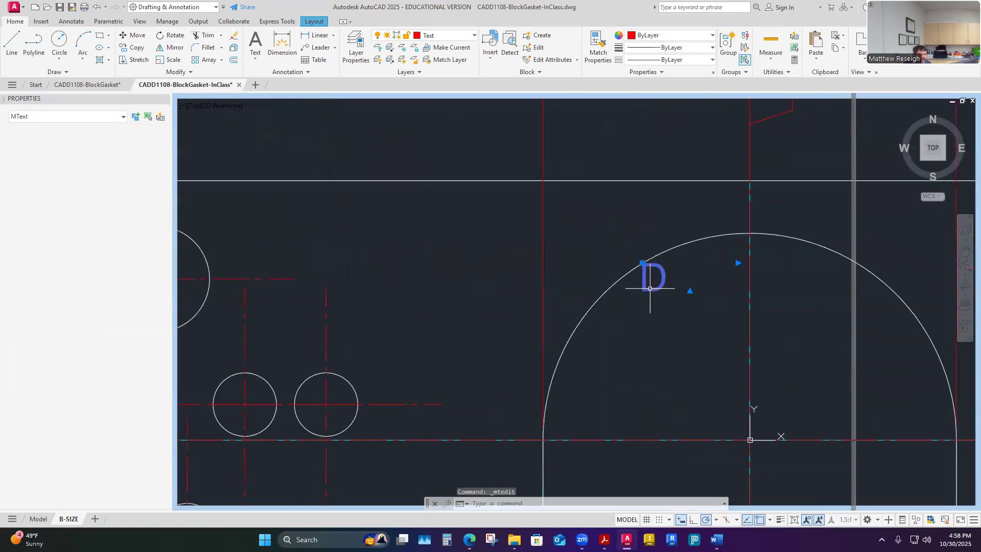
click(642, 262)
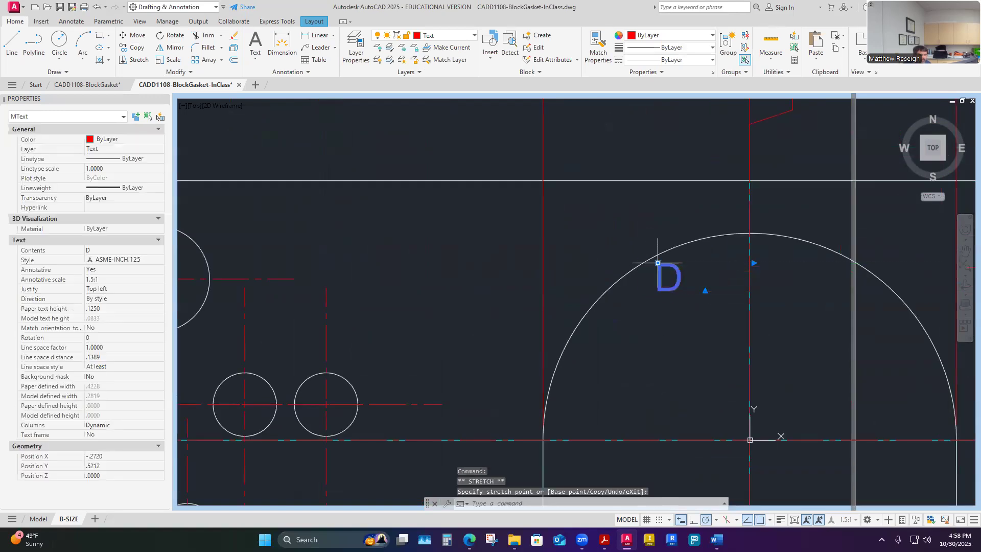
key(Escape)
key(Escape)
click(676, 289)
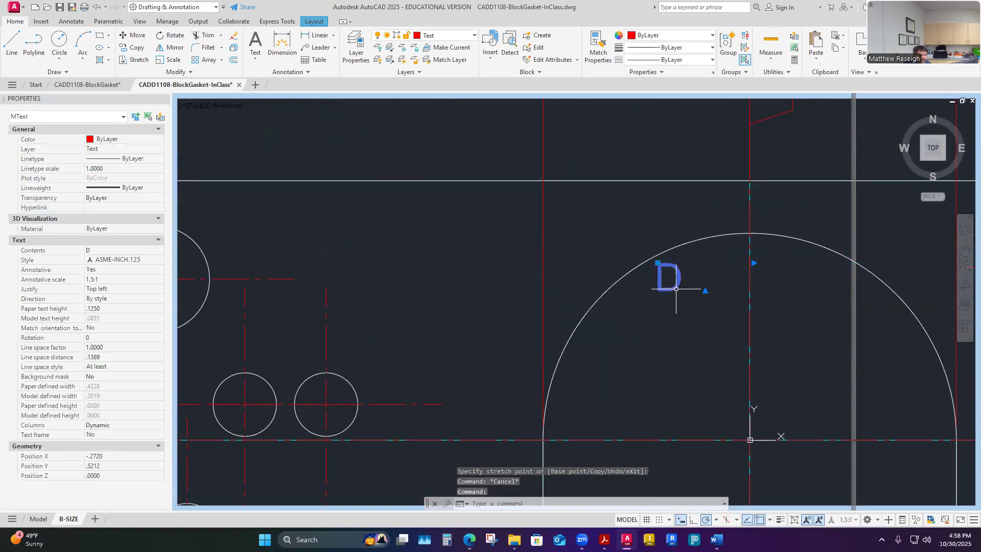
click(754, 262)
key(Escape)
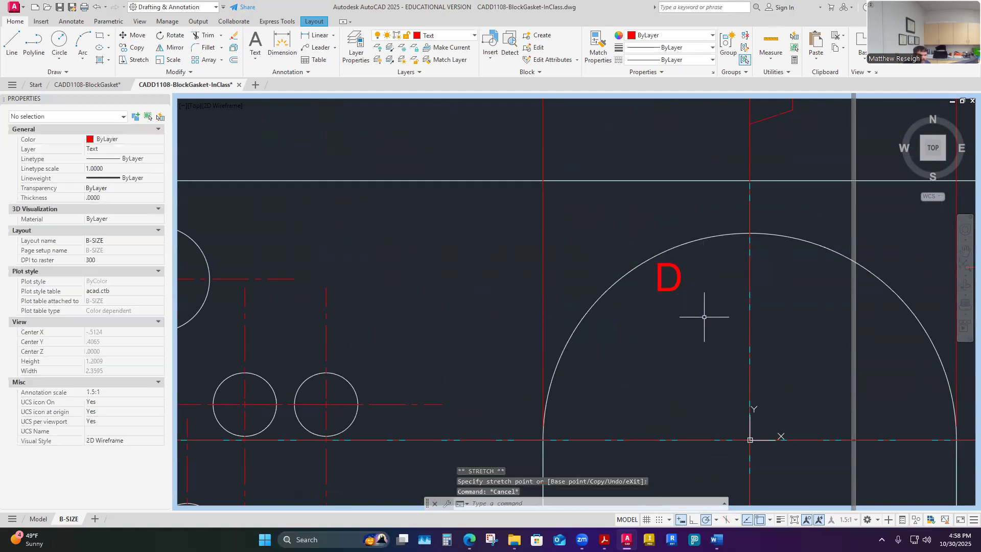
Look over the radius labels placed on the gasket and the holes that have no labels.
scroll(694, 315, down, 5)
scroll(705, 353, up, 4)
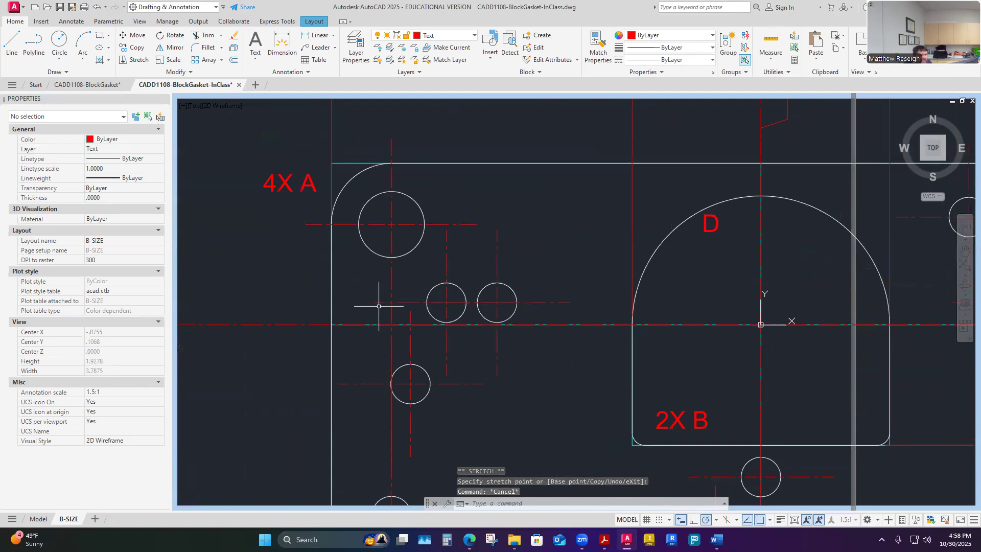
scroll(493, 318, down, 5)
scroll(516, 342, up, 4)
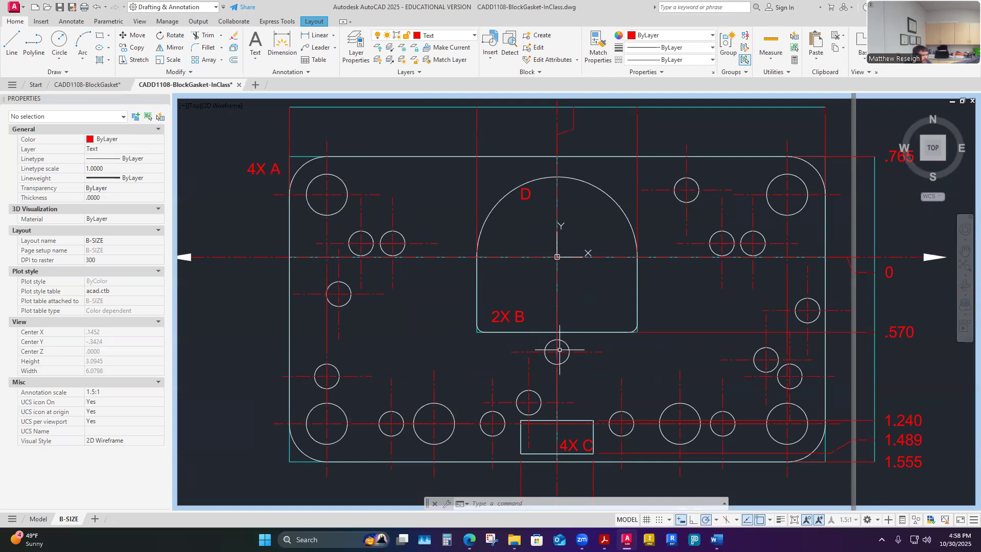
scroll(409, 245, down, 6)
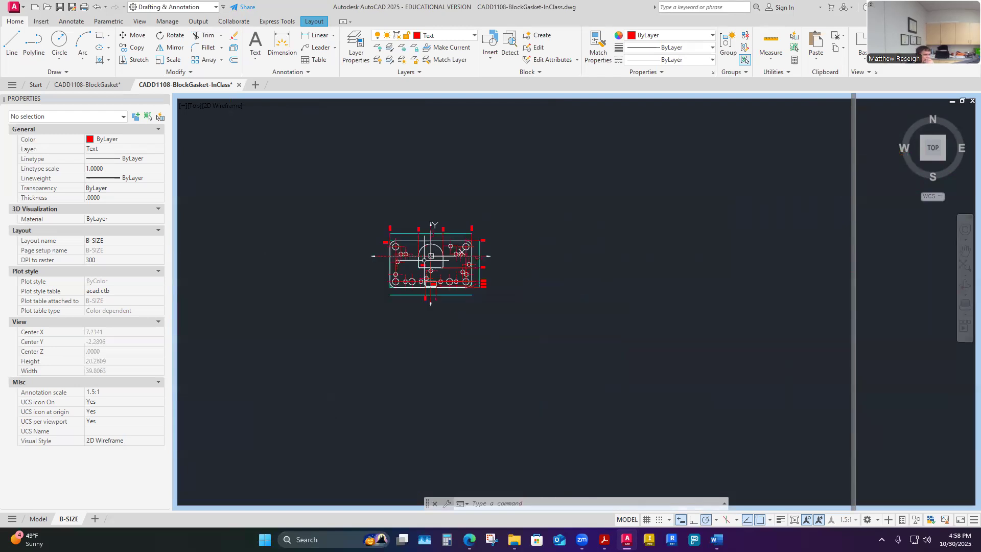
scroll(403, 241, up, 5)
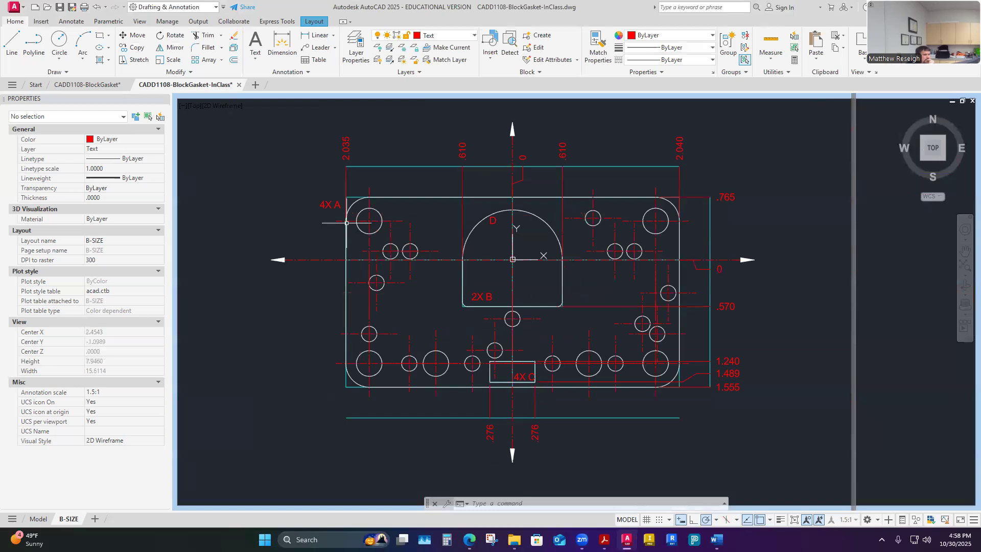
scroll(346, 223, up, 2)
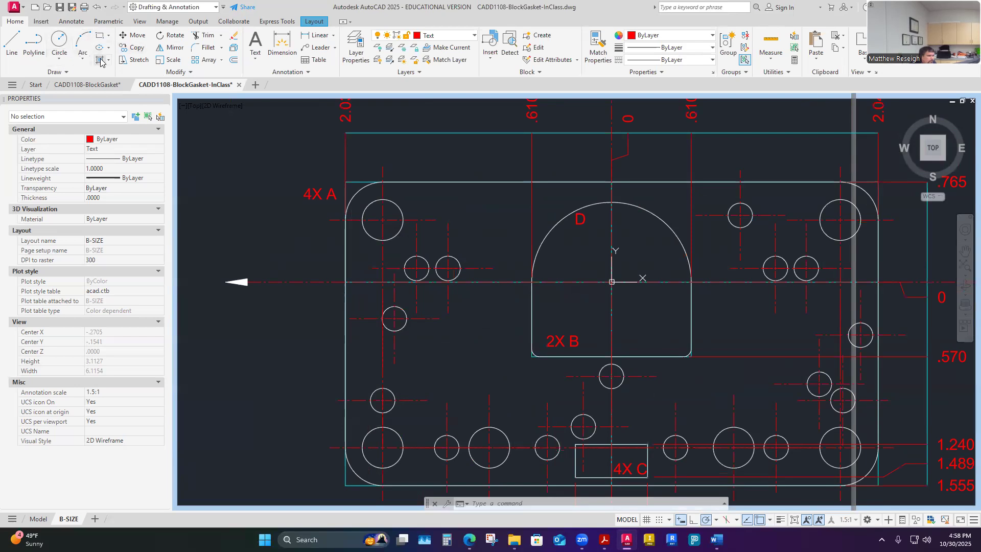
Copy the D label from the arched cutout to just above the large hole in the gasket's upper-left corner.
click(578, 218)
right_click(580, 223)
key(Escape)
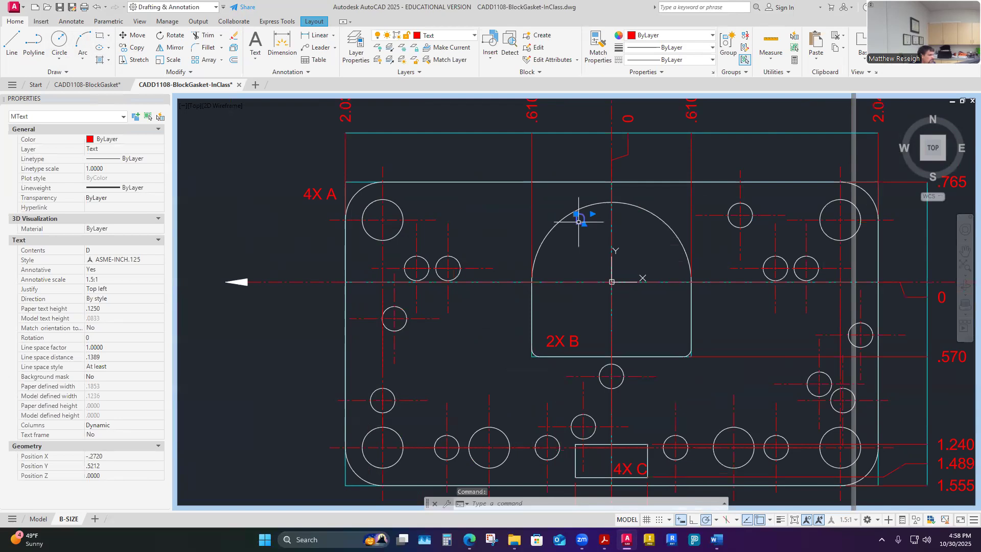
key(Escape)
click(134, 47)
click(579, 219)
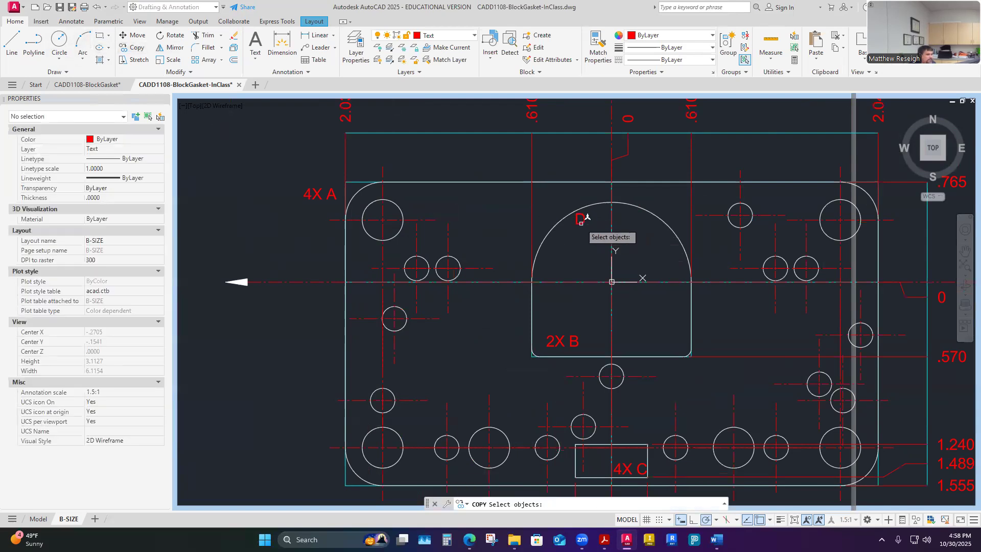
key(Return)
click(577, 223)
scroll(365, 204, up, 6)
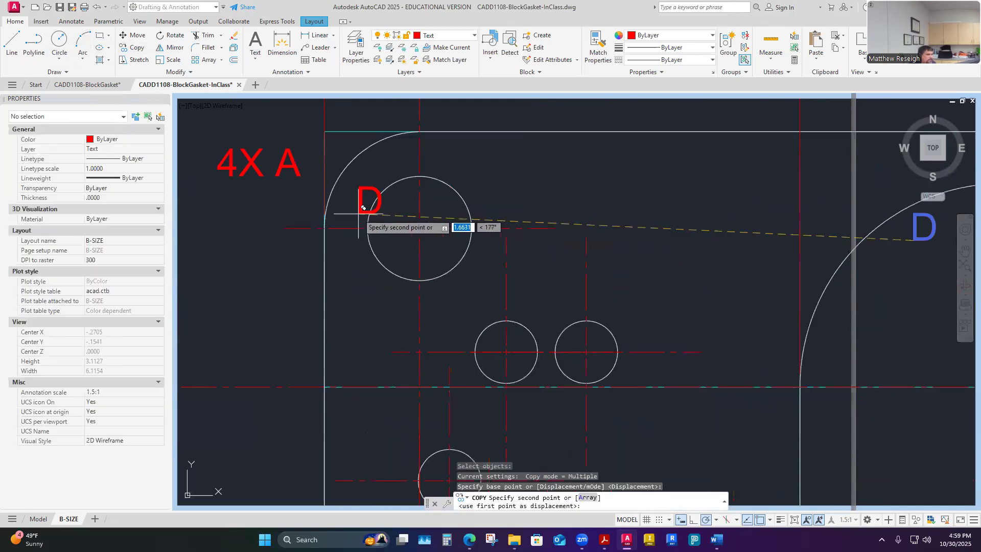
scroll(365, 211, down, 6)
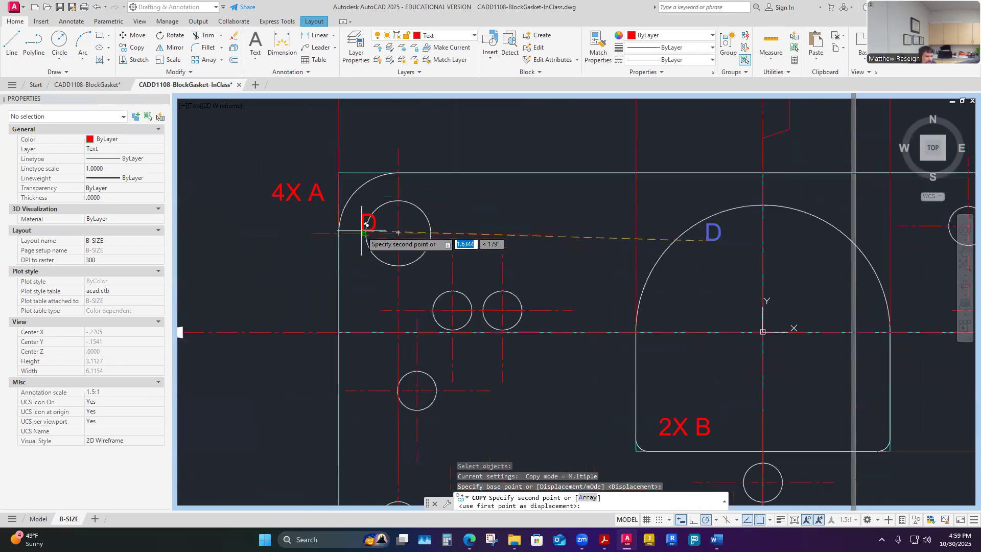
scroll(368, 218, up, 4)
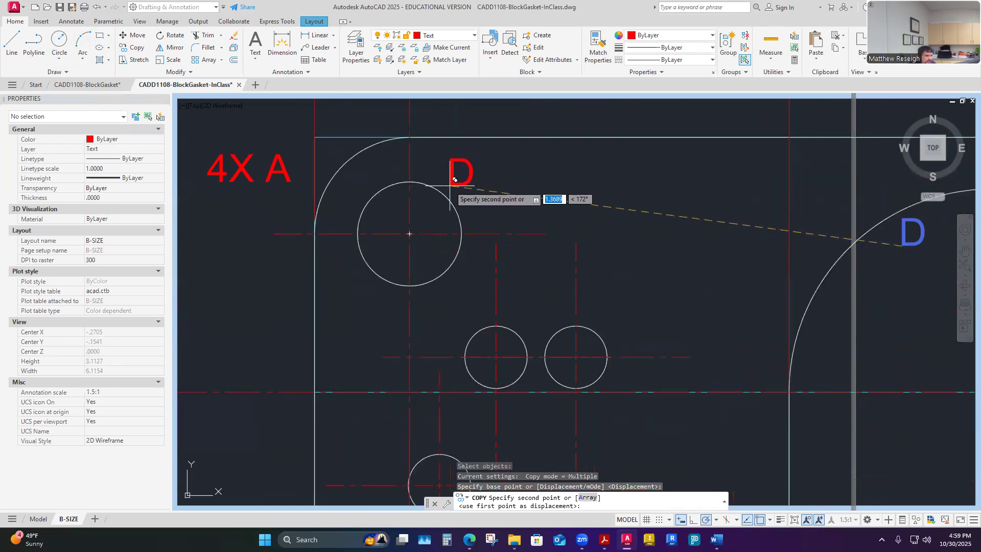
click(420, 177)
key(Escape)
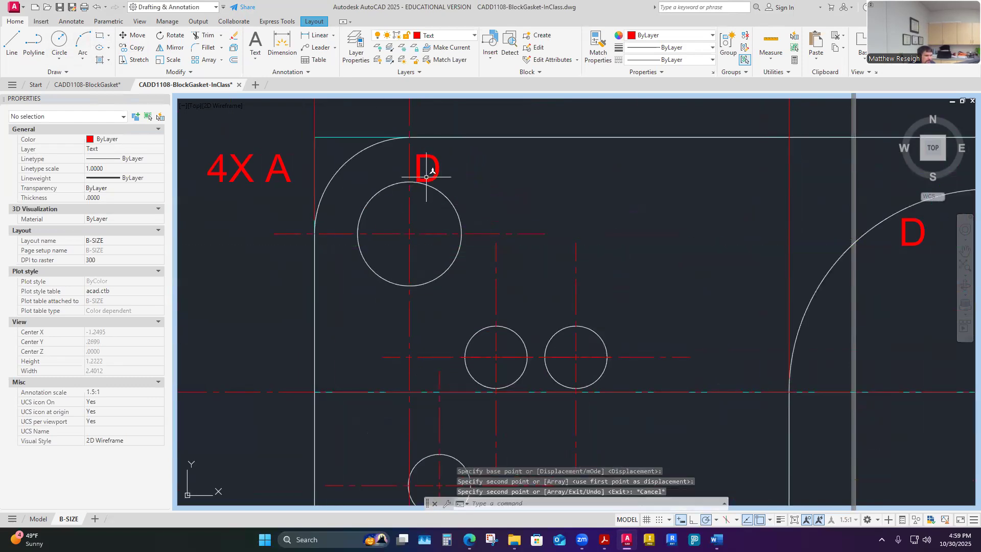
Move the copied D label to the upper-right side of the large upper-left corner hole.
click(420, 178)
click(421, 154)
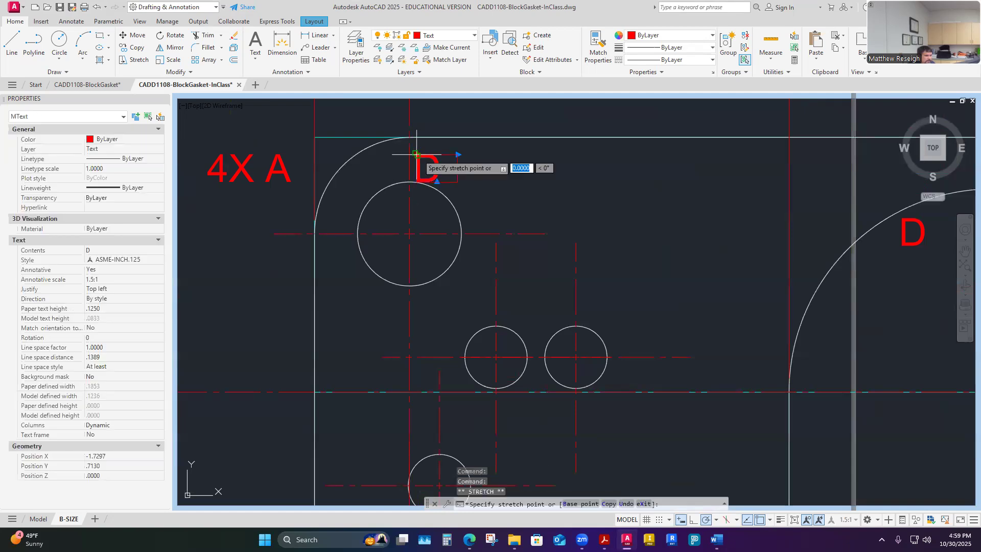
click(455, 171)
key(Escape)
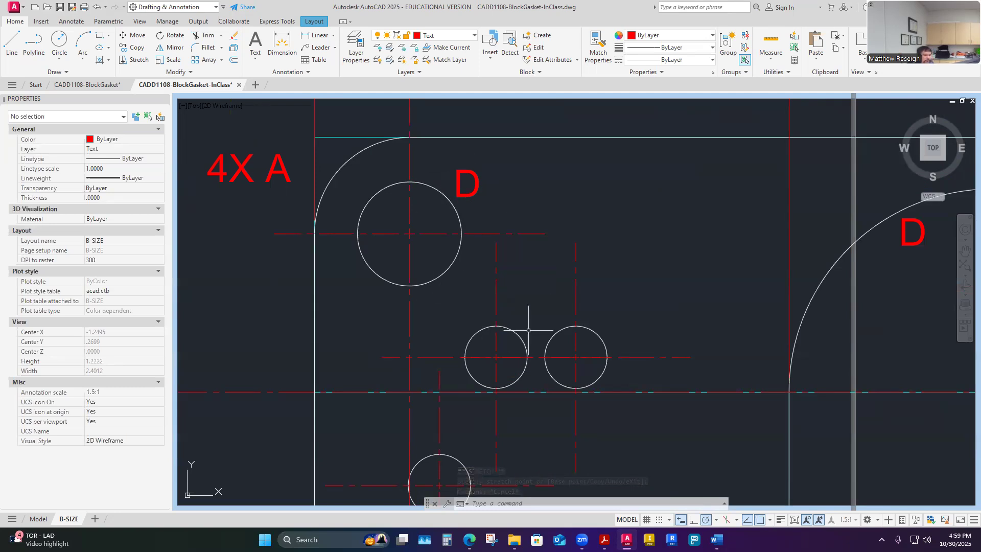
Examine the large and small holes across the gasket and the label beside the upper-left corner hole.
scroll(635, 322, down, 4)
scroll(573, 328, up, 2)
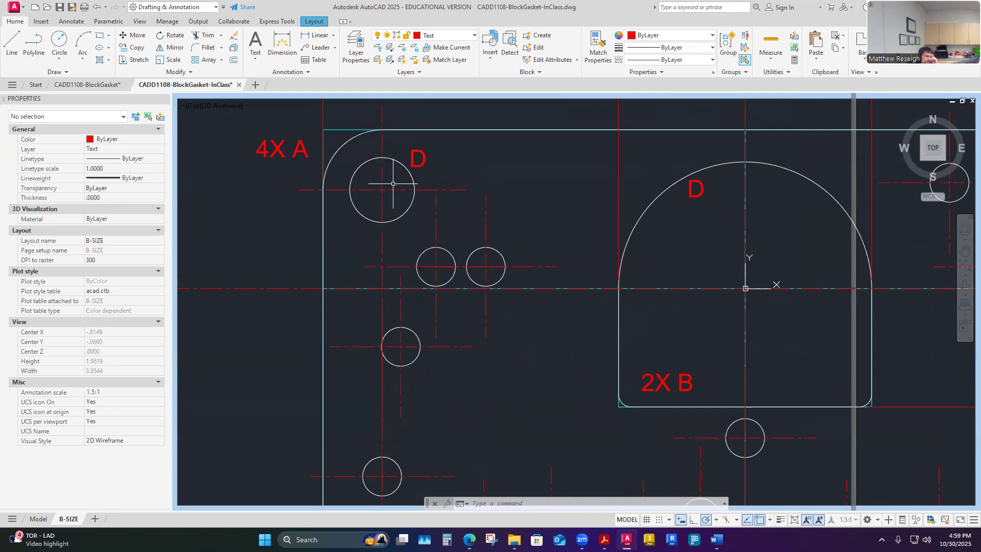
scroll(392, 146, up, 4)
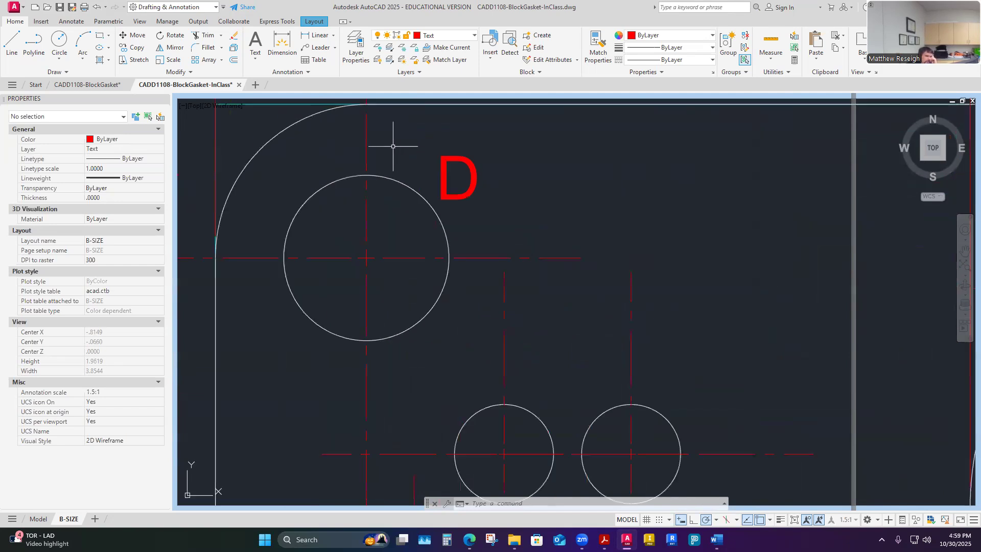
scroll(418, 162, down, 4)
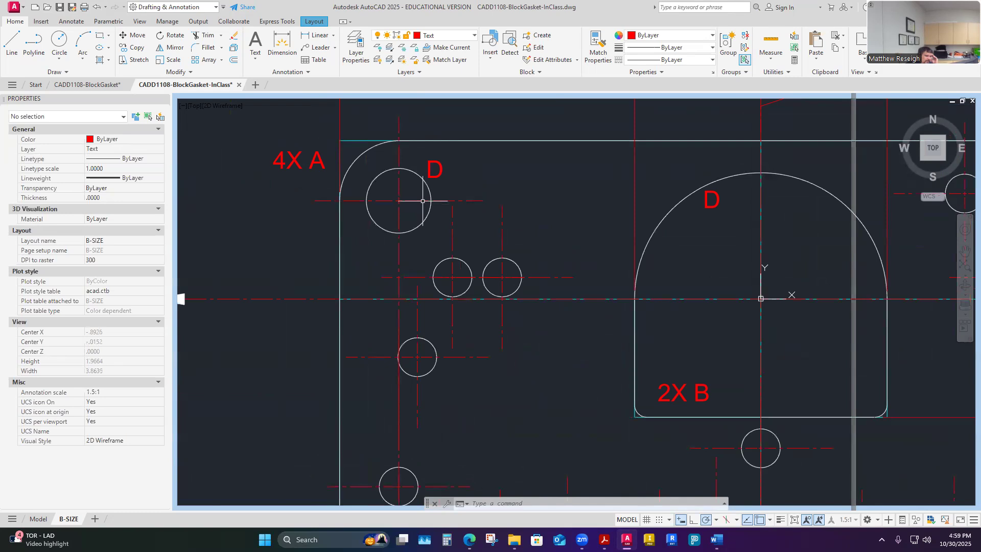
scroll(422, 201, down, 5)
scroll(494, 229, up, 2)
scroll(623, 268, up, 4)
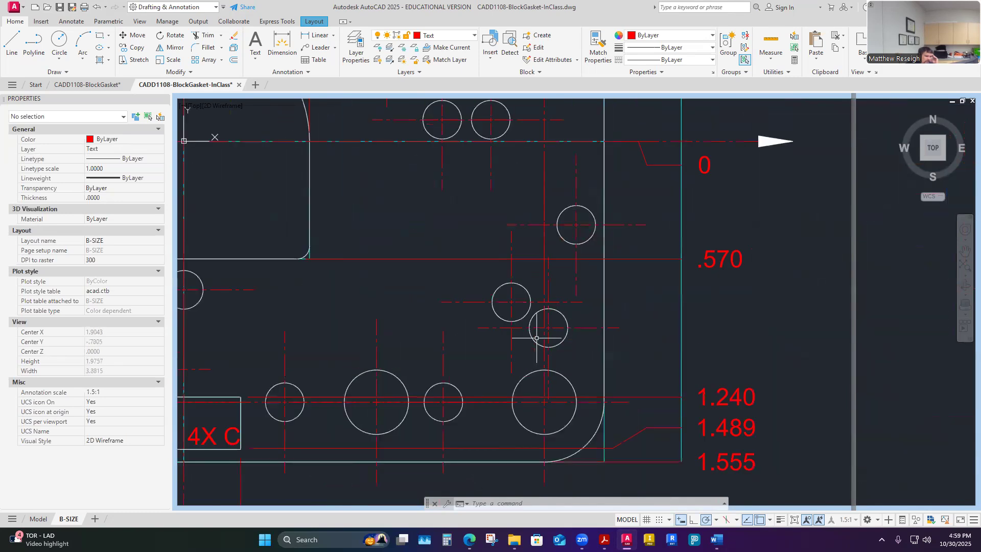
scroll(523, 335, down, 5)
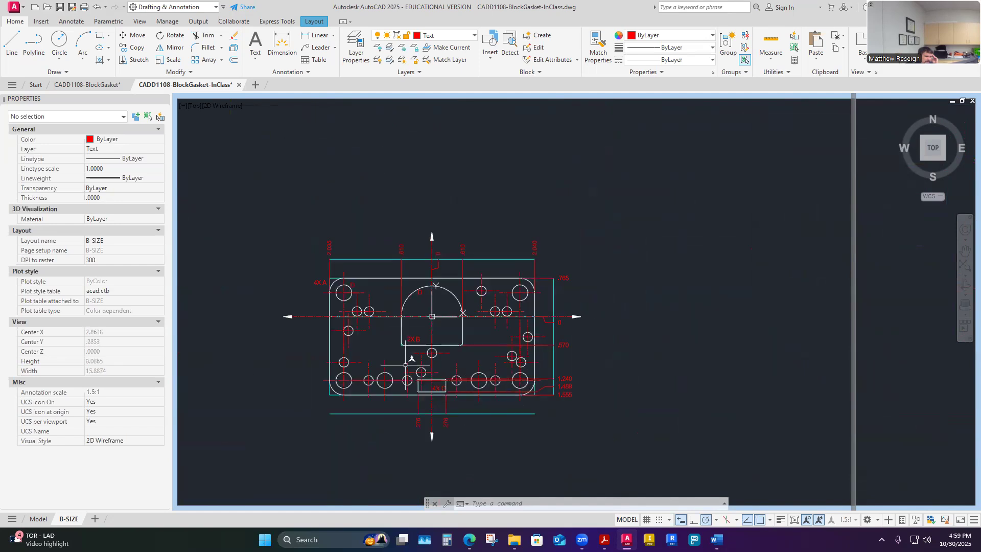
scroll(335, 285, up, 6)
scroll(357, 286, up, 4)
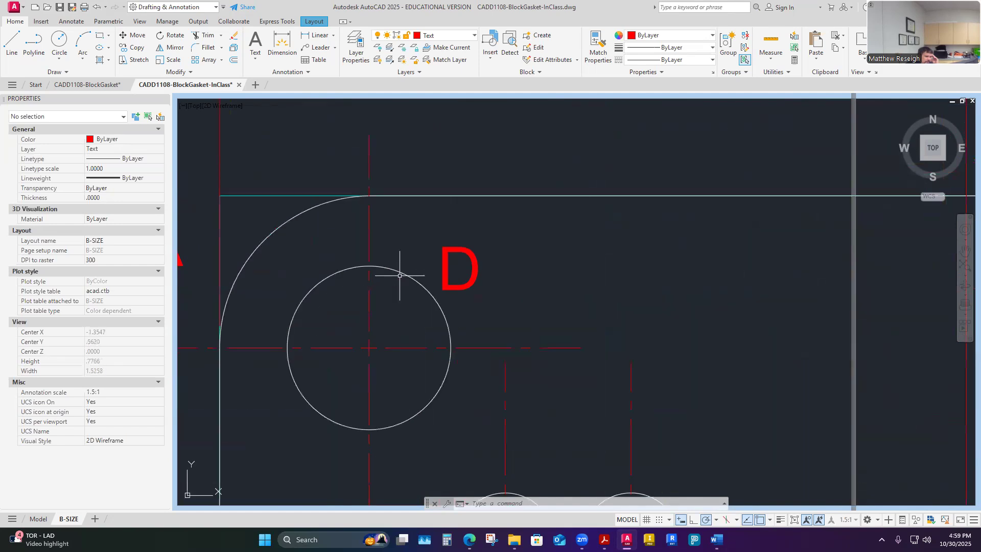
Change the copied D label beside the large upper-left corner hole to D1.
click(463, 287)
click(456, 288)
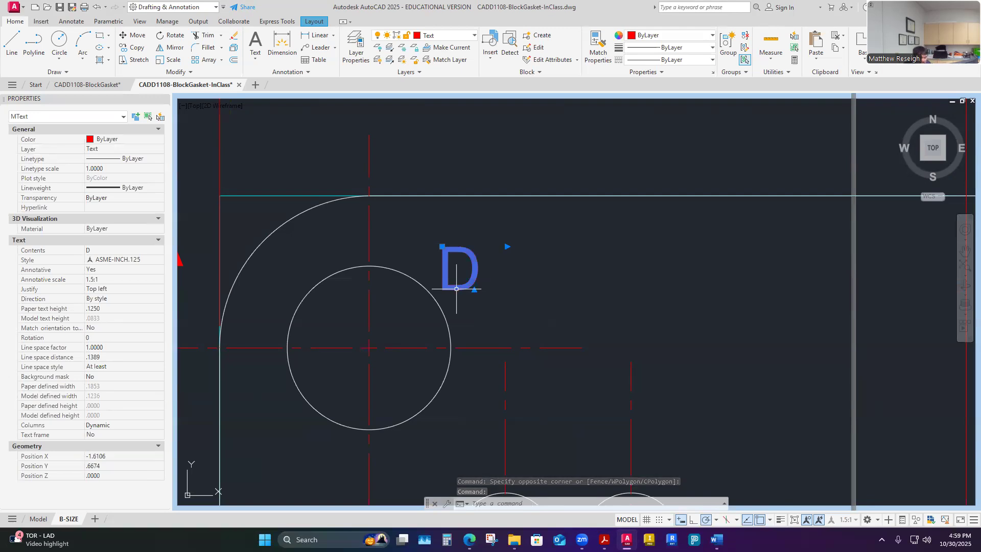
scroll(457, 286, down, 4)
scroll(476, 304, up, 2)
scroll(476, 303, up, 2)
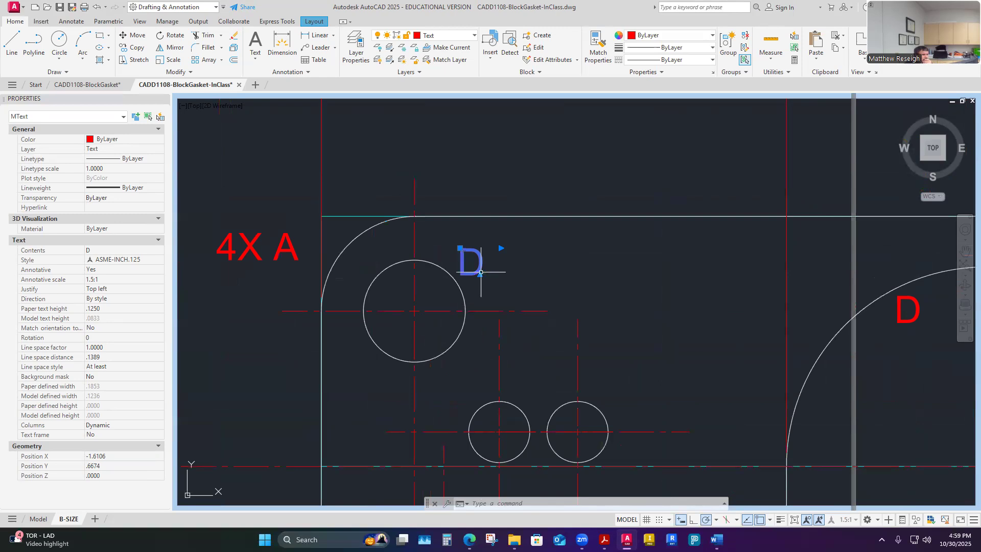
double_click(479, 267)
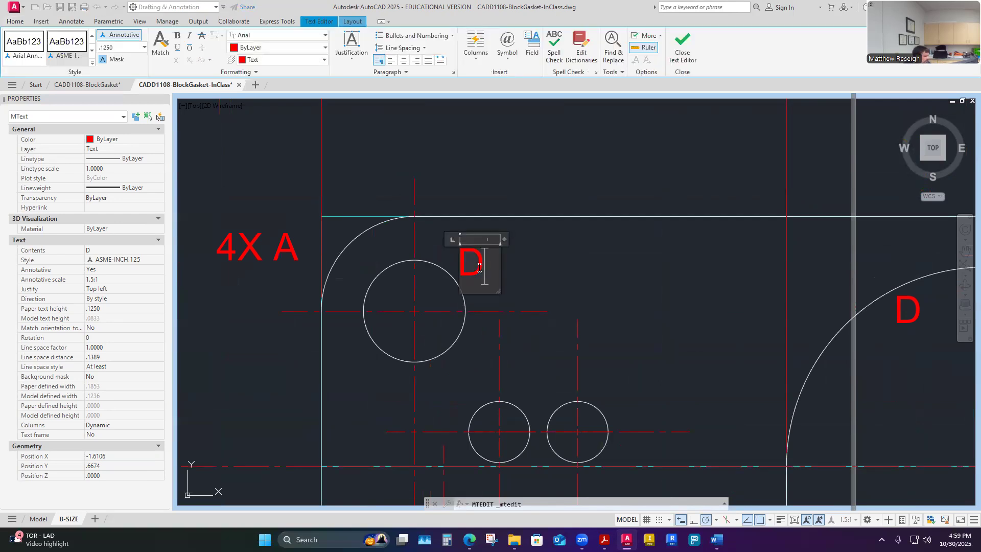
click(591, 297)
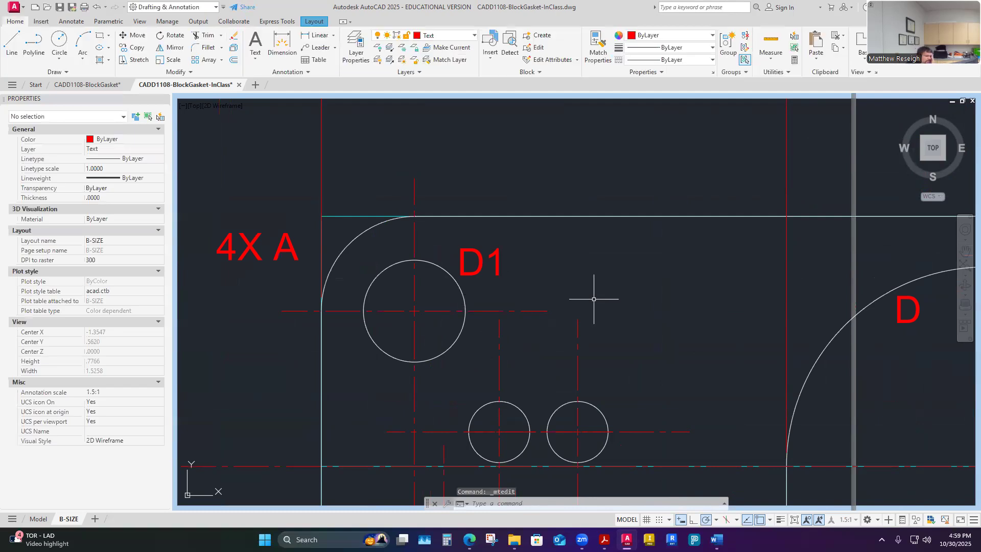
Format the 1 in the upper-left corner hole's D1 label as a subscript.
double_click(480, 270)
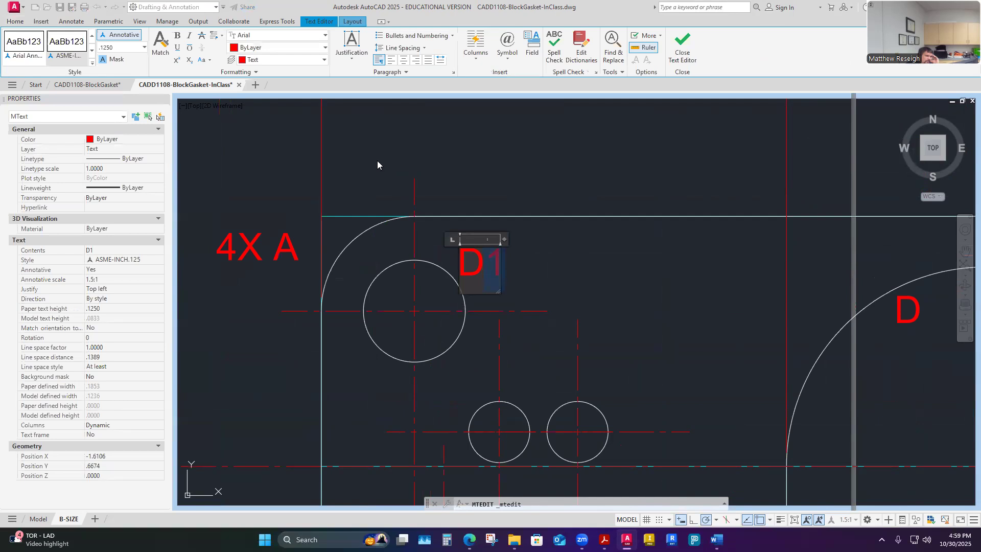
click(189, 61)
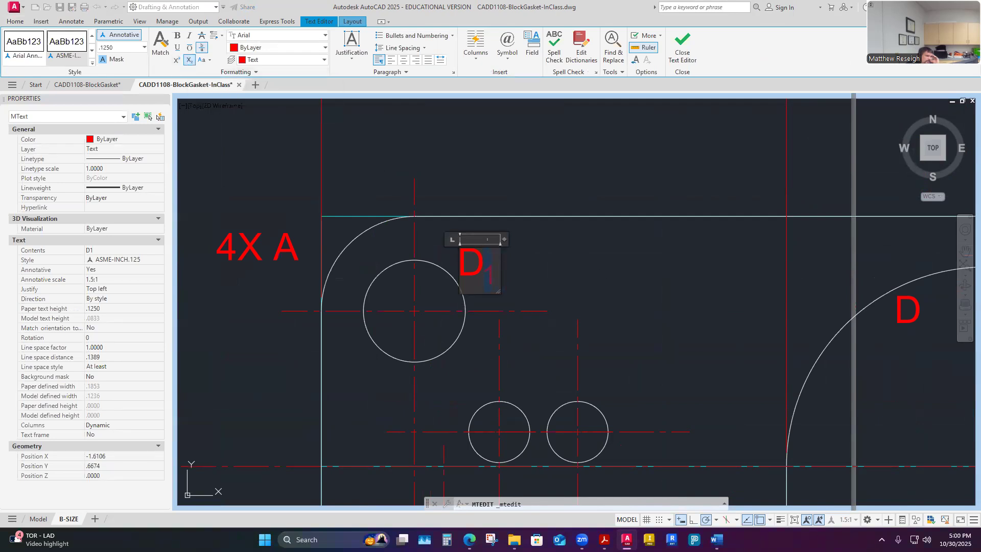
click(600, 270)
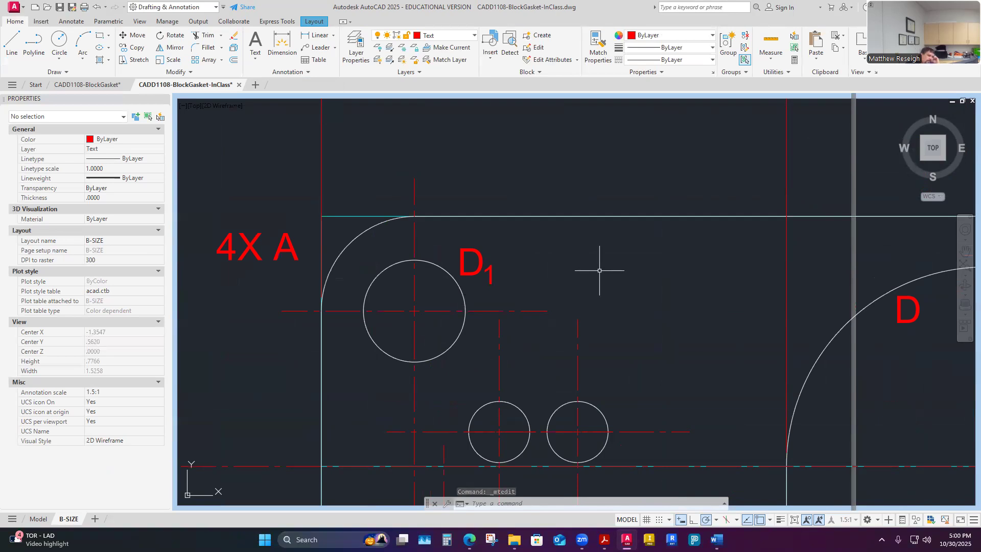
Examine the subscripted label at the upper-left corner hole against the other holes and labels across the gasket.
scroll(599, 270, down, 6)
scroll(540, 278, up, 2)
scroll(540, 278, up, 6)
scroll(509, 263, down, 6)
scroll(510, 262, up, 4)
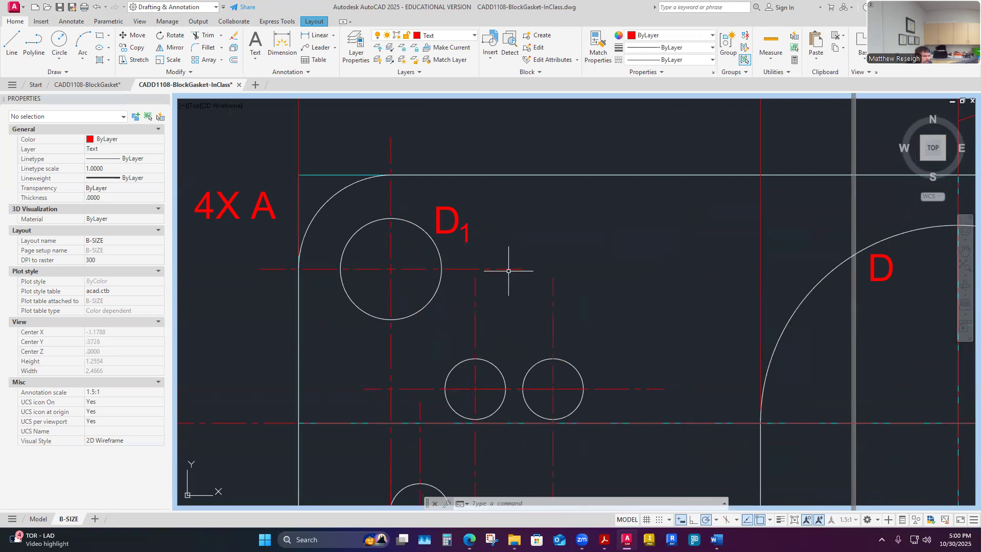
scroll(533, 258, down, 6)
scroll(559, 262, up, 2)
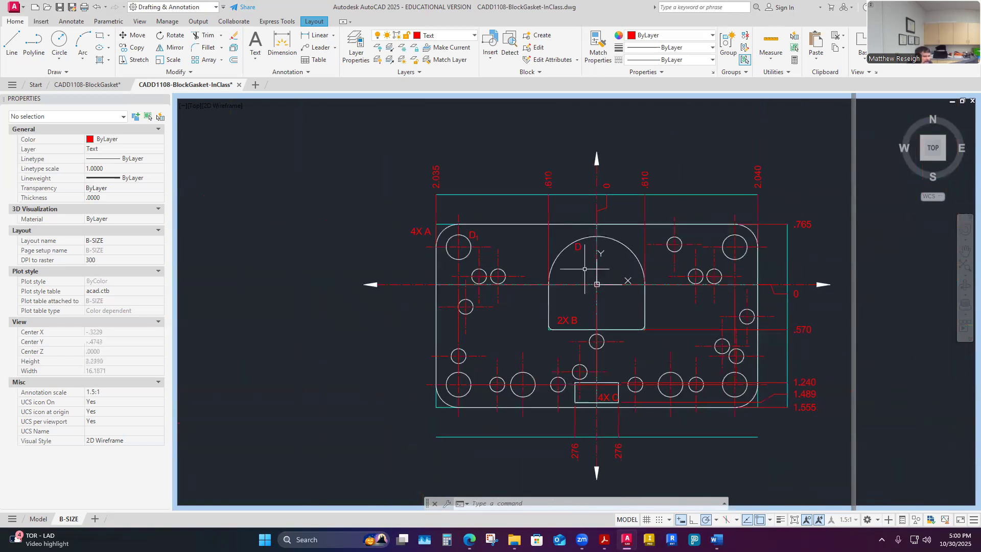
scroll(414, 225, up, 4)
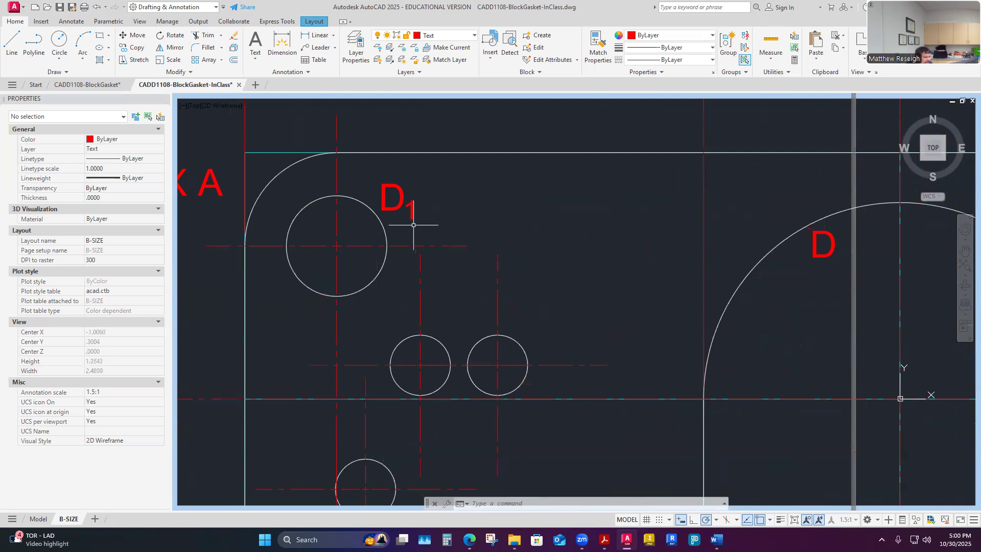
scroll(324, 176, down, 4)
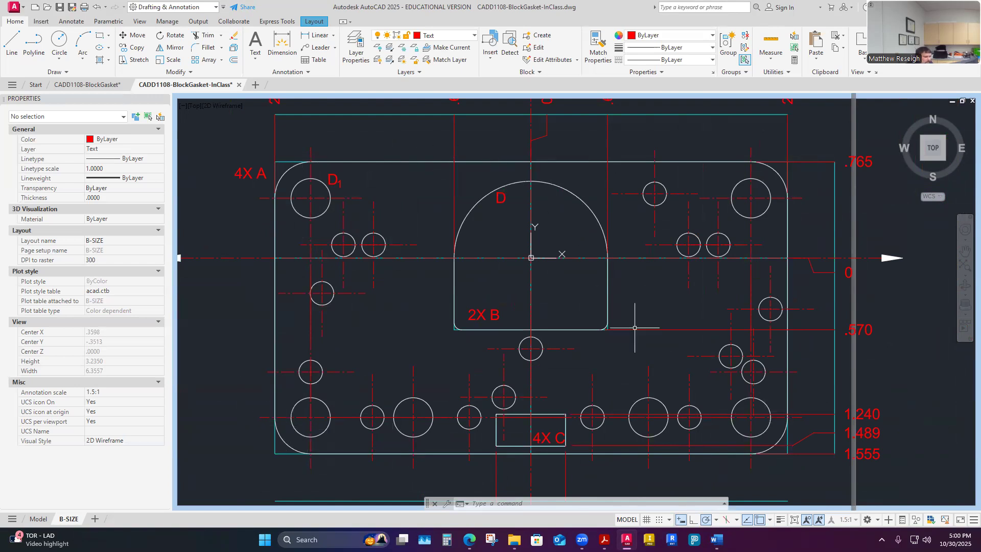
Copy the D1 label from the upper-left corner hole to the matching upper-right side of the large upper-right corner hole.
click(134, 47)
scroll(305, 169, up, 4)
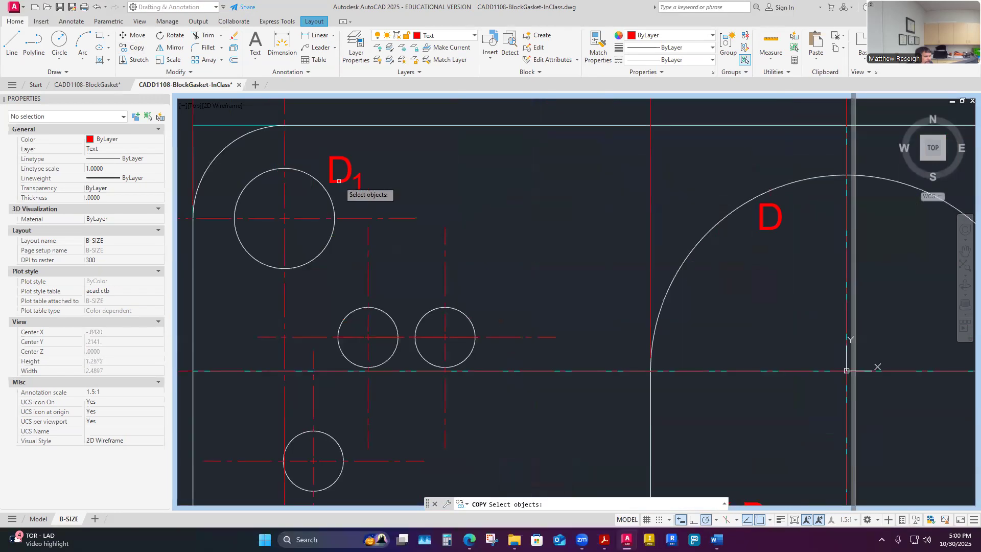
click(332, 177)
key(Return)
click(329, 180)
scroll(332, 175, down, 4)
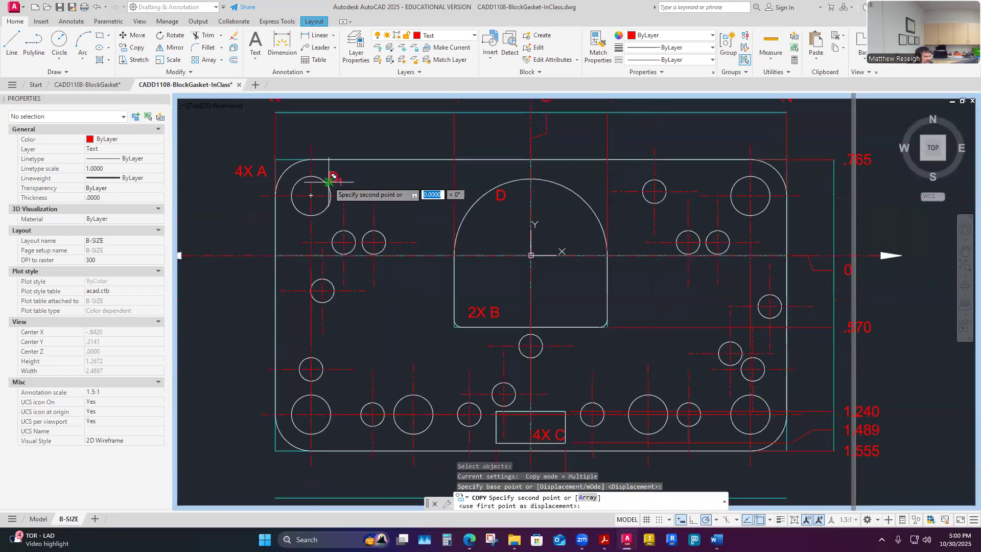
scroll(779, 173, up, 4)
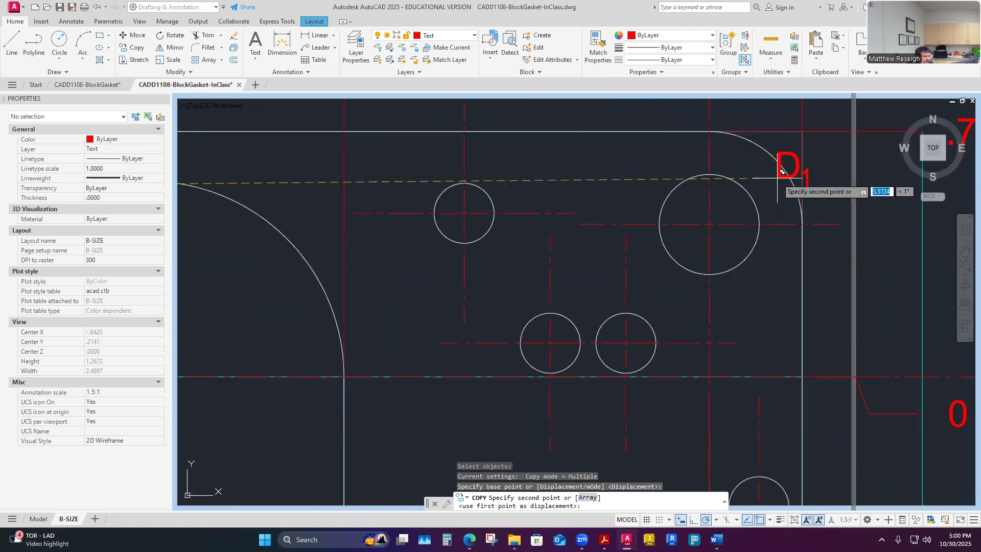
click(749, 182)
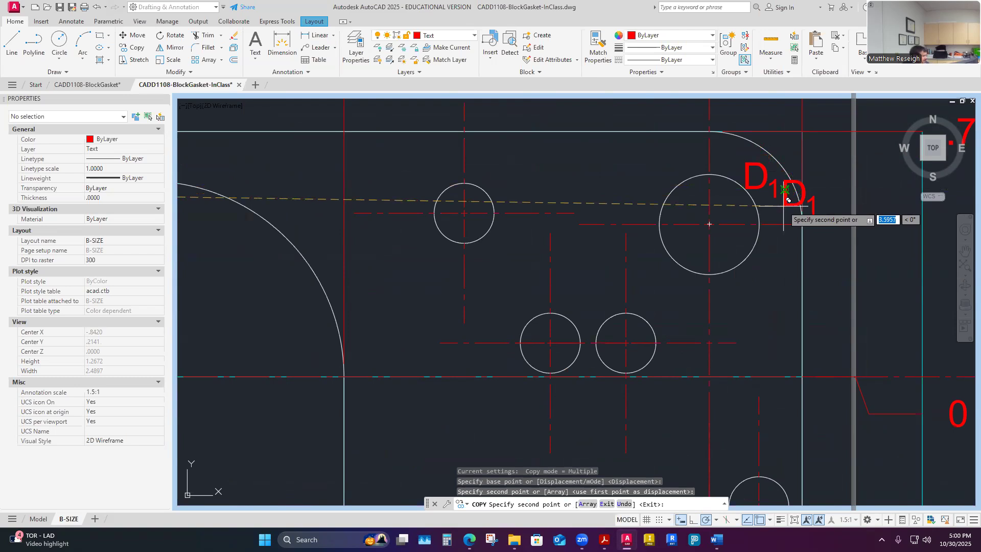
key(Escape)
key(Escape)
Nudge the copied D1 label slightly to the right, away from the edge of the large upper-right corner hole.
scroll(787, 197, up, 4)
click(721, 177)
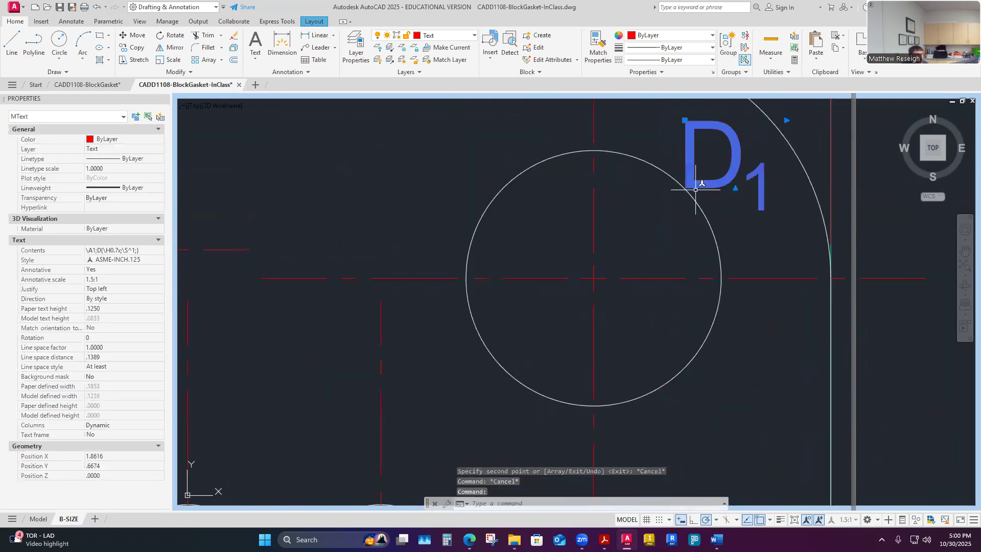
click(681, 124)
key(Escape)
scroll(738, 197, down, 4)
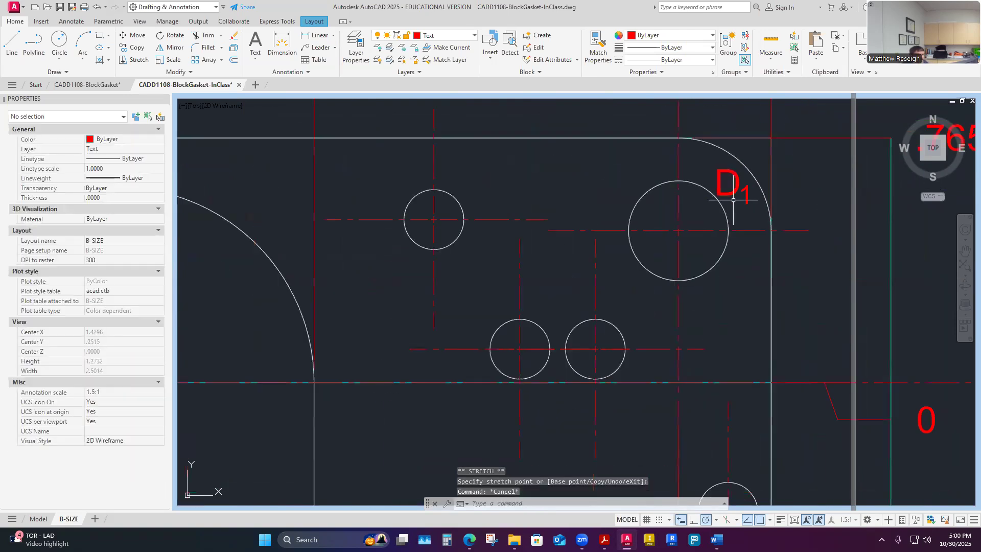
scroll(727, 198, up, 4)
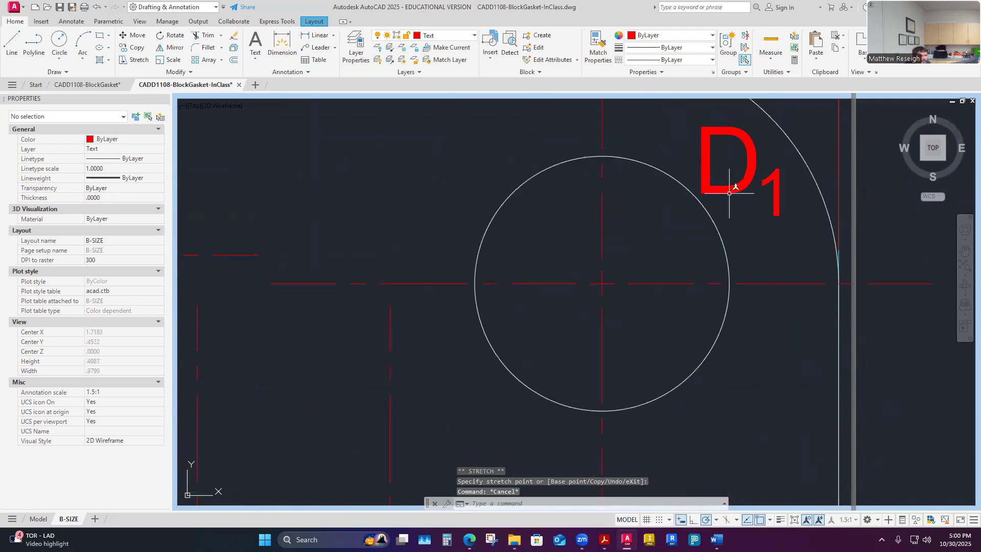
click(729, 193)
click(725, 193)
click(716, 193)
click(716, 193)
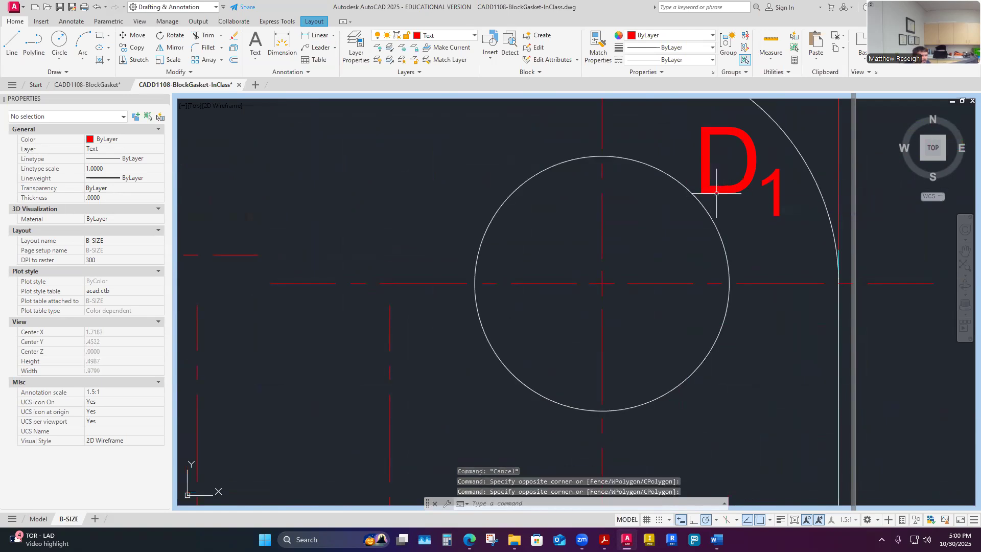
click(716, 193)
key(Escape)
Change the upper-right corner hole's label to D2, with the 2 formatted as a subscript.
click(723, 178)
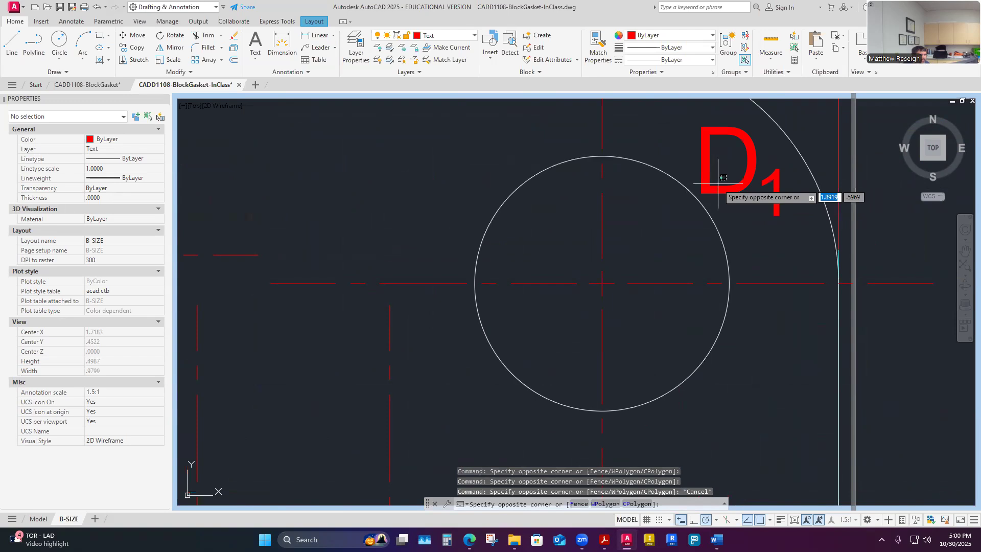
click(772, 199)
double_click(772, 199)
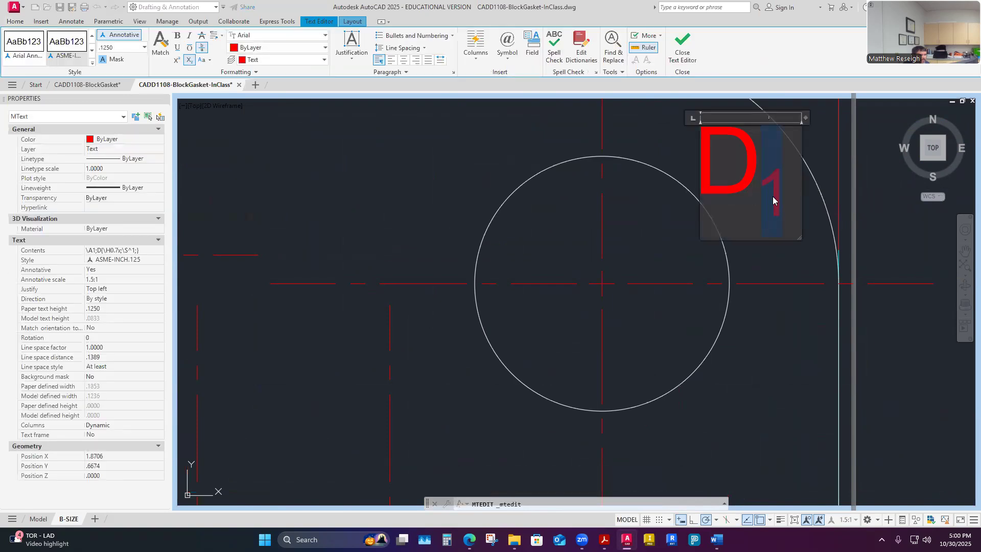
text(2)
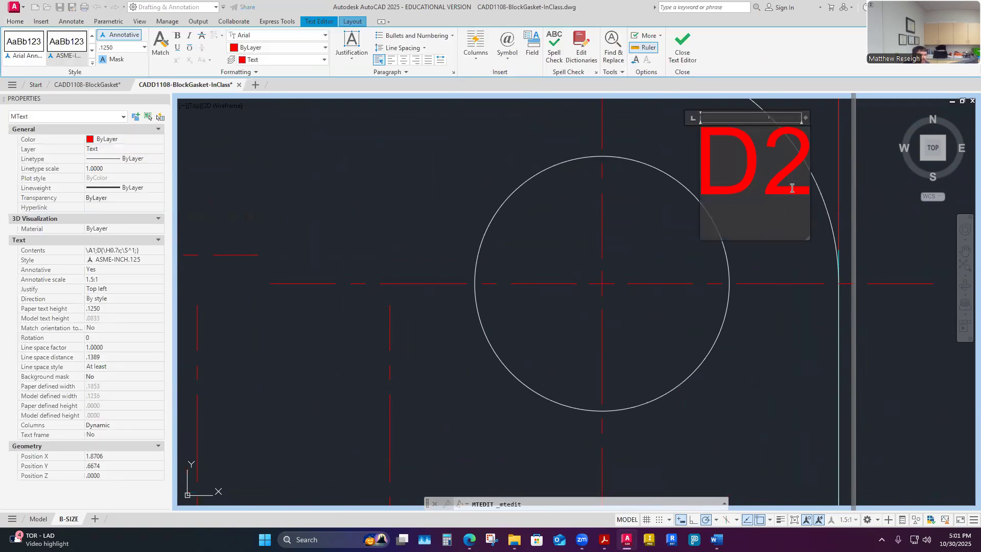
key(shift+Left)
click(189, 60)
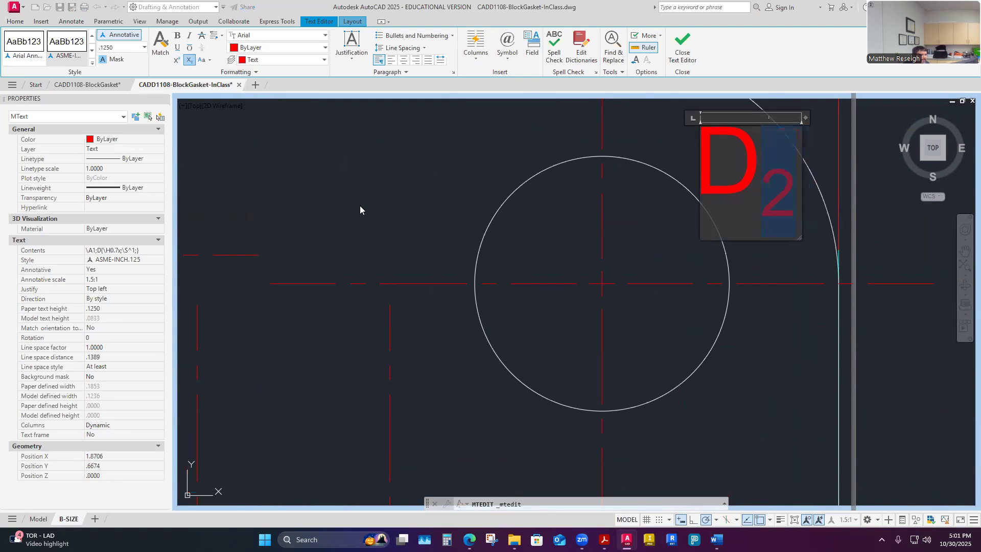
click(361, 210)
Start copying the D2 label beside the large upper-right corner hole.
scroll(408, 246, down, 5)
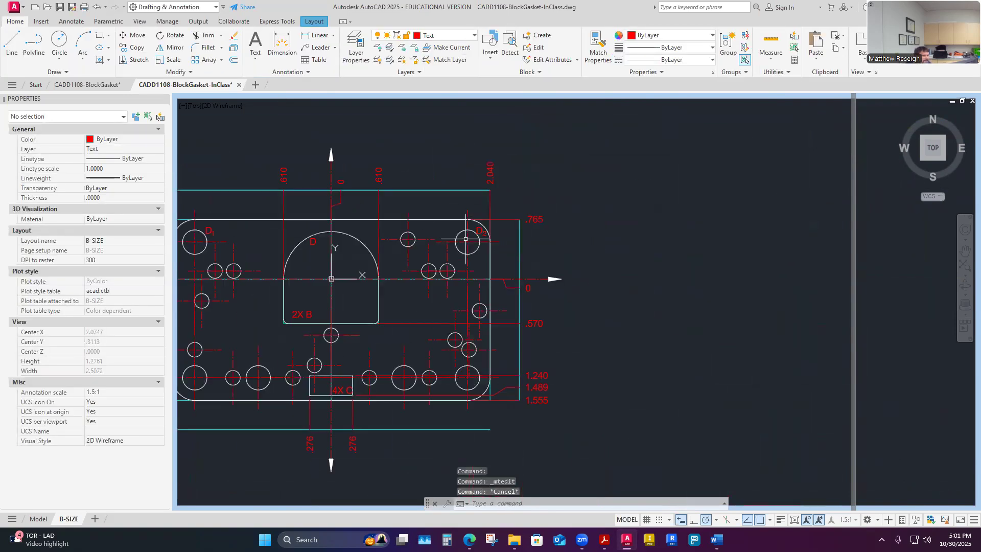
scroll(458, 283, up, 6)
scroll(458, 286, down, 5)
scroll(460, 193, up, 7)
click(134, 47)
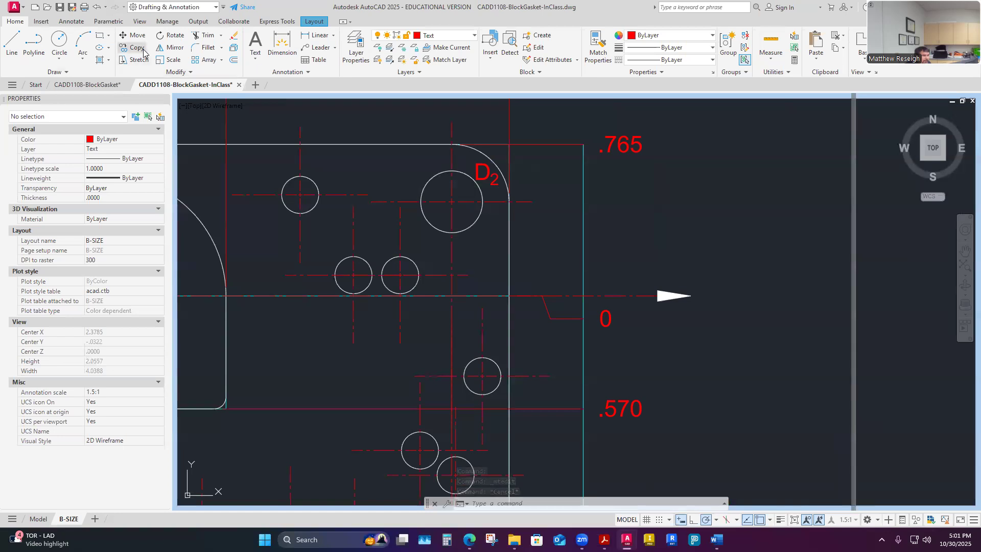
click(487, 178)
key(Return)
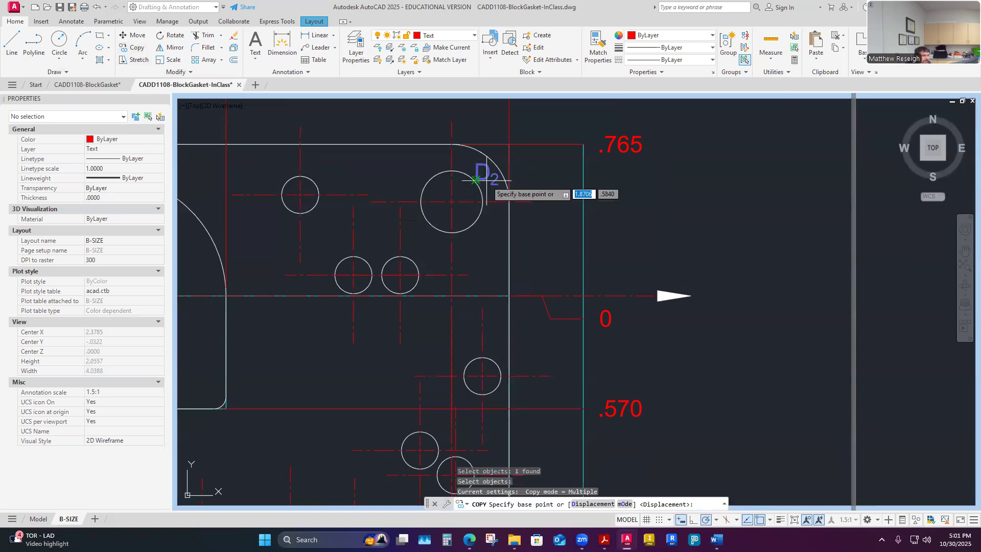
scroll(480, 178, up, 6)
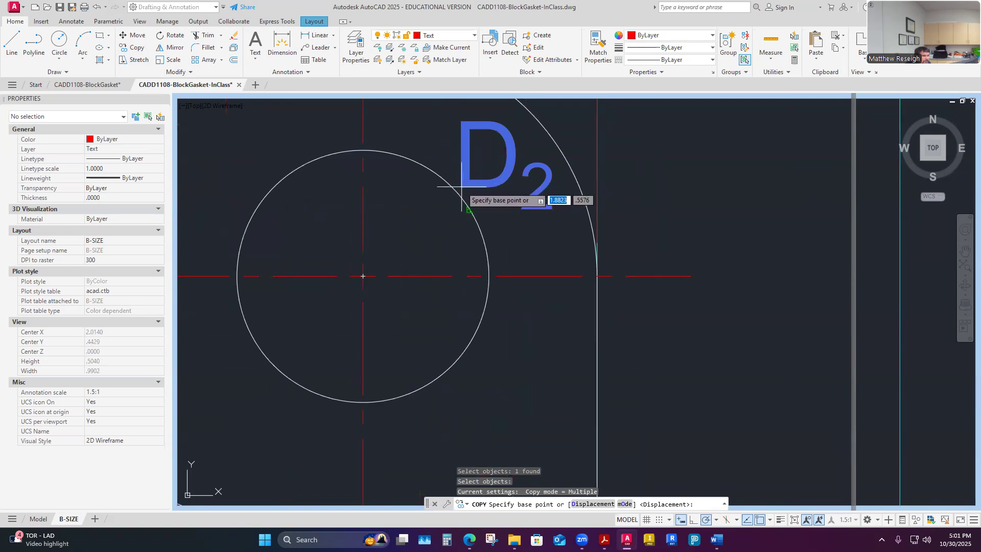
scroll(460, 184, up, 6)
scroll(456, 200, down, 8)
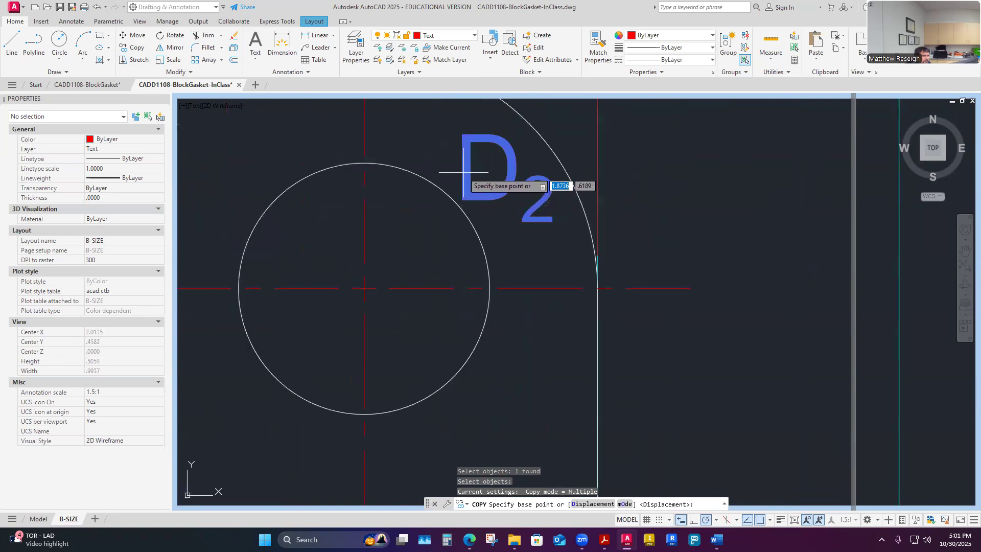
Copy the D2 label straight down to the upper-right edge of the large hole in the gasket's lower-right corner.
click(462, 184)
scroll(468, 186, down, 5)
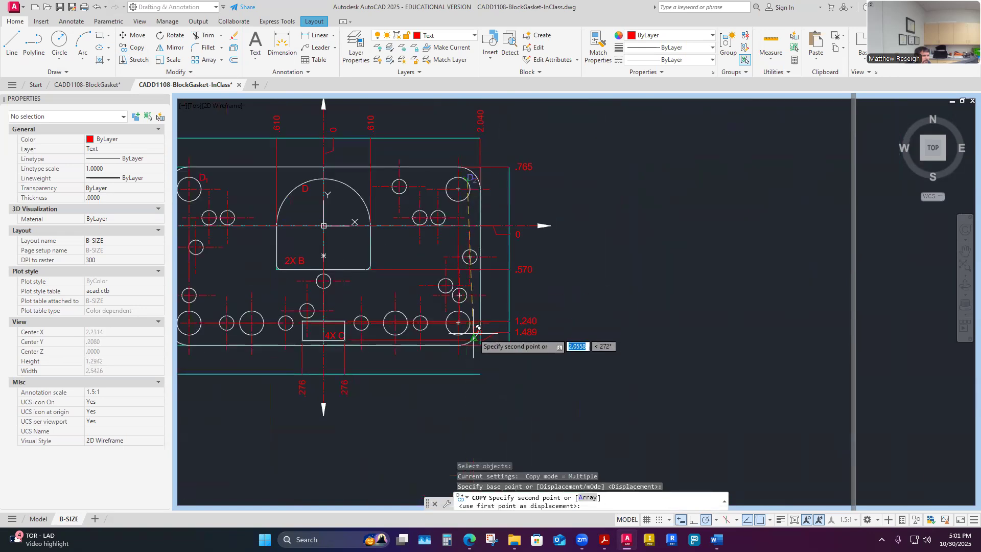
scroll(471, 339, up, 4)
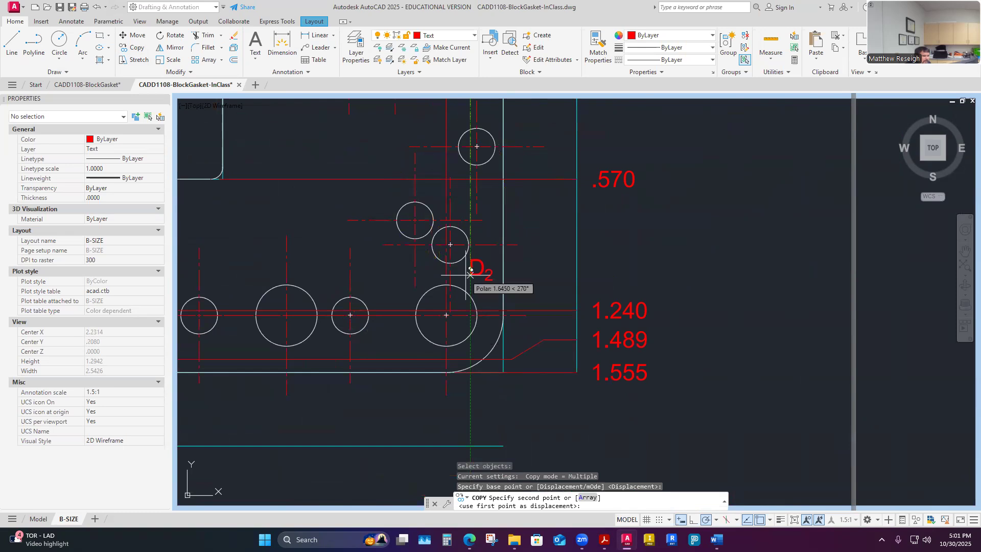
scroll(469, 286, up, 5)
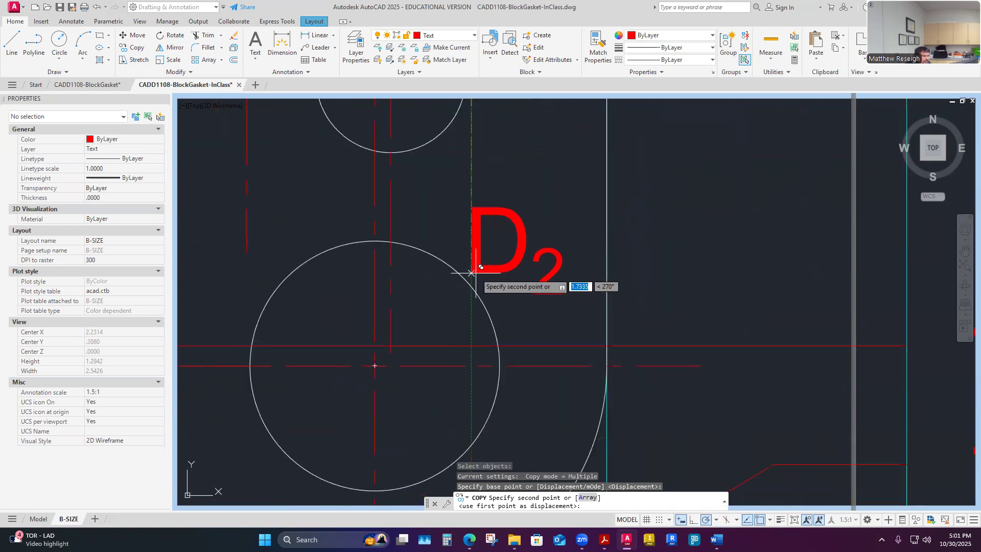
click(483, 271)
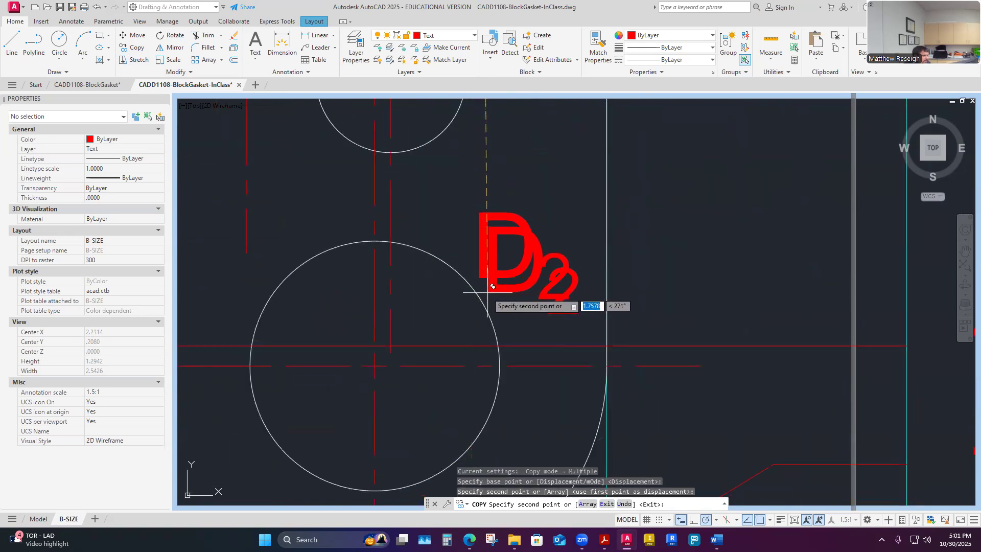
key(Escape)
key(Escape)
Change the copied label at the lower-right corner hole to D3, with the 3 formatted as a subscript.
double_click(509, 270)
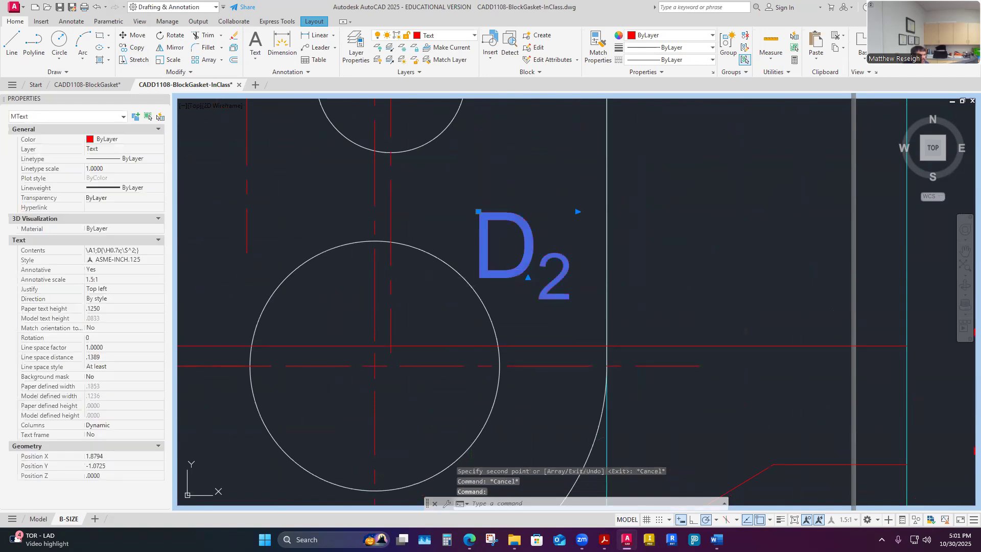
double_click(544, 280)
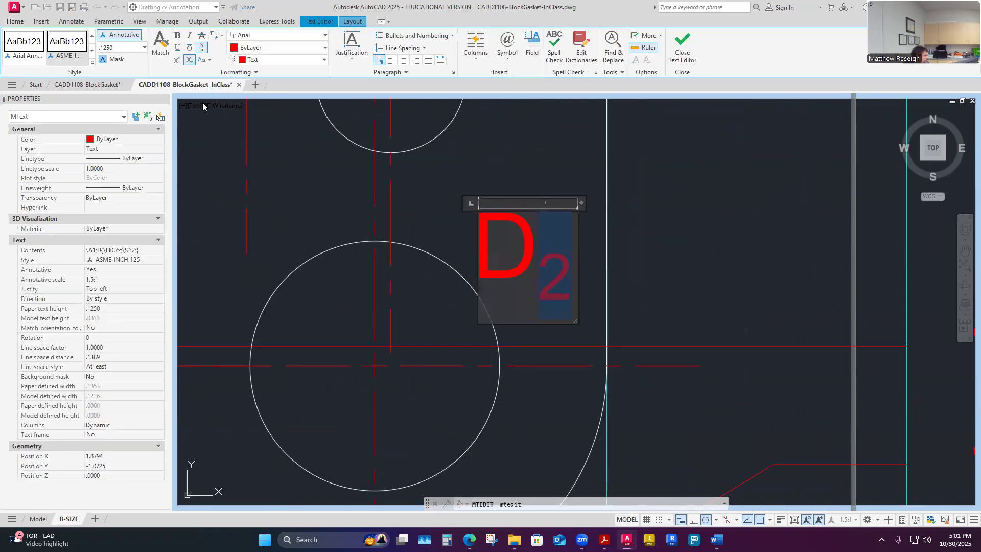
text(3)
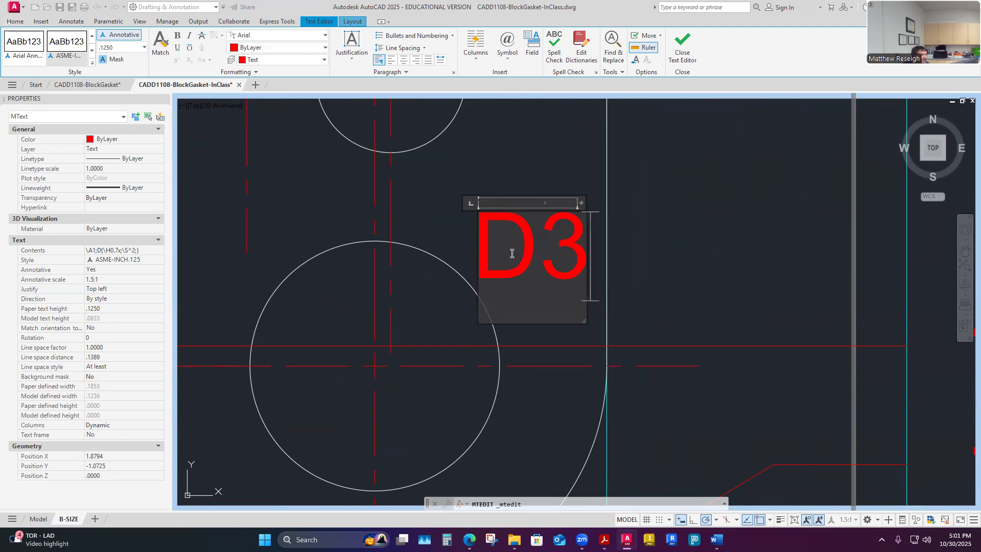
drag(537, 255, 585, 255)
click(189, 60)
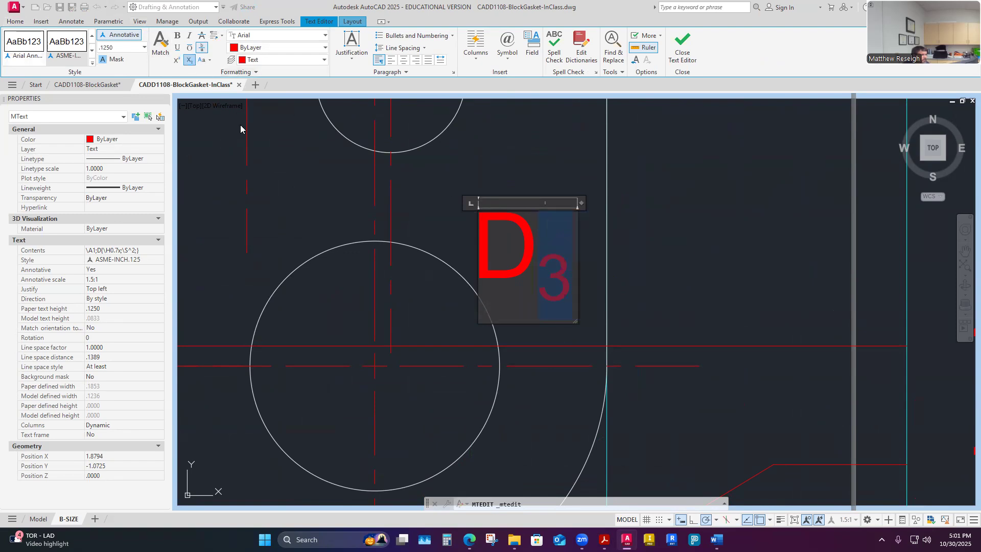
key(Escape)
Copy the D3 label horizontally to the upper-right edge of the other large bottom-row hole right of the rectangular cutout.
scroll(452, 262, down, 6)
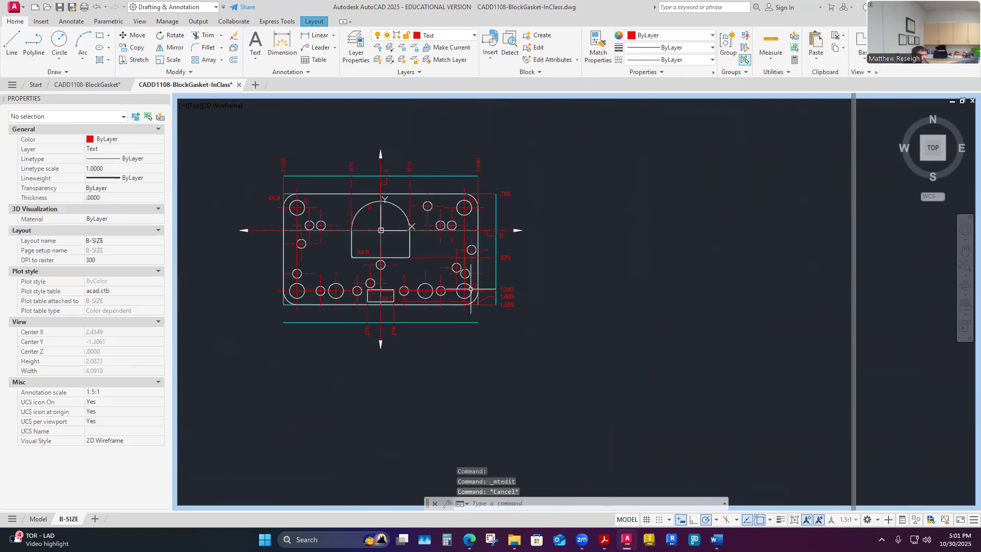
scroll(375, 292, up, 3)
scroll(490, 281, up, 3)
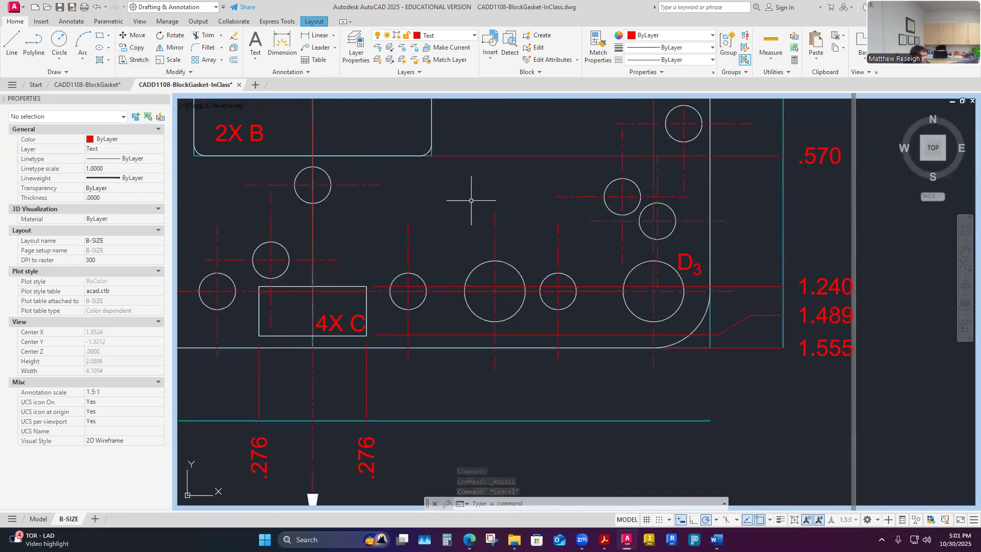
text(C)
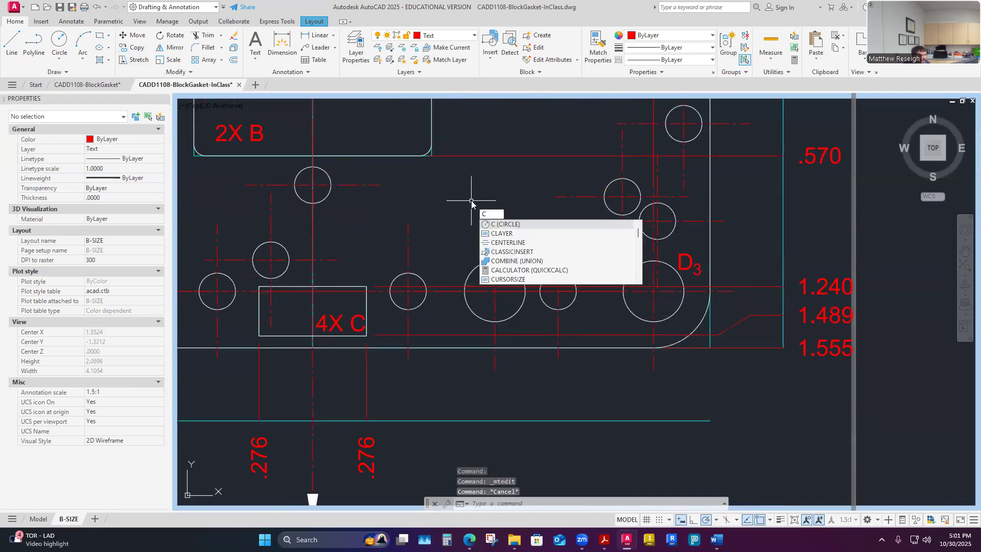
text(O)
click(503, 225)
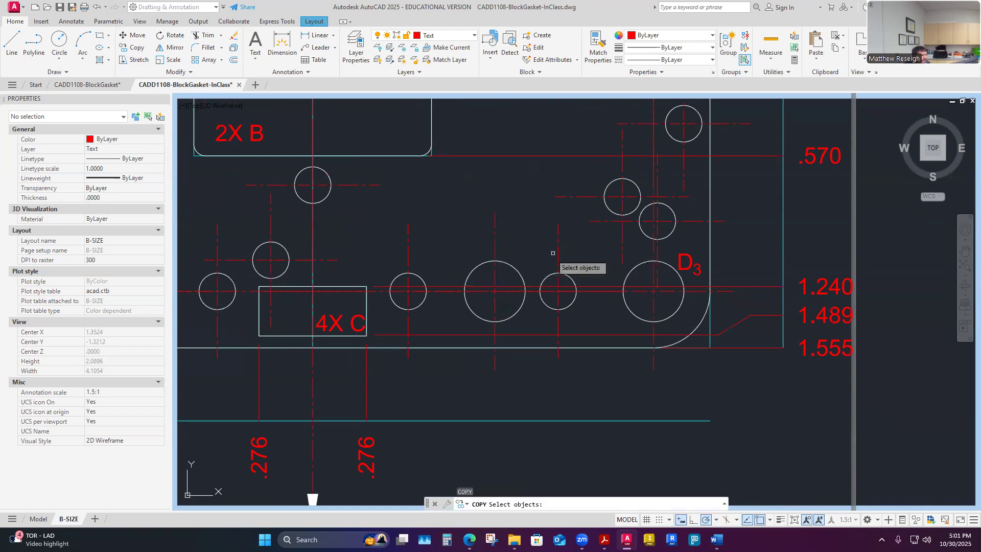
click(687, 269)
scroll(686, 269, up, 2)
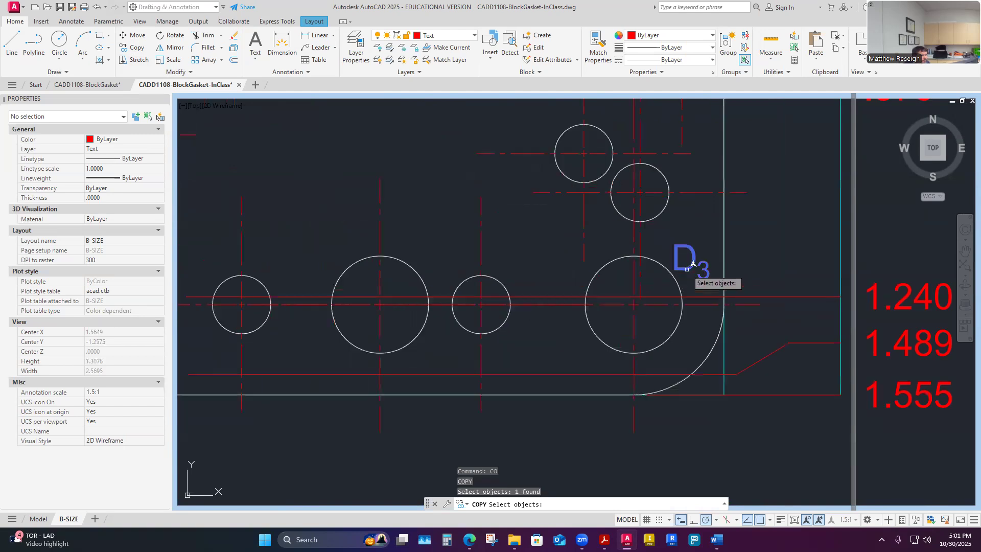
scroll(690, 266, up, 2)
key(Return)
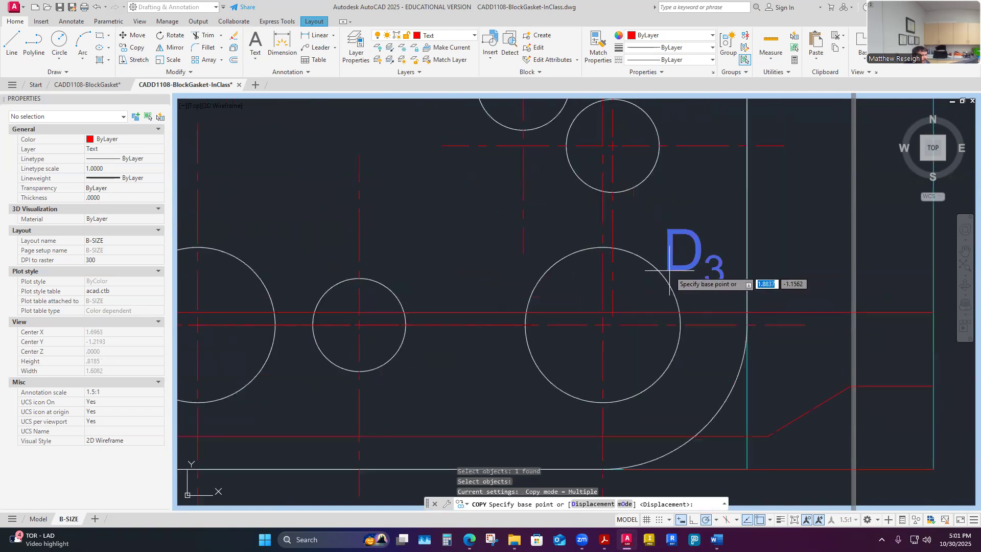
click(669, 271)
scroll(670, 271, down, 4)
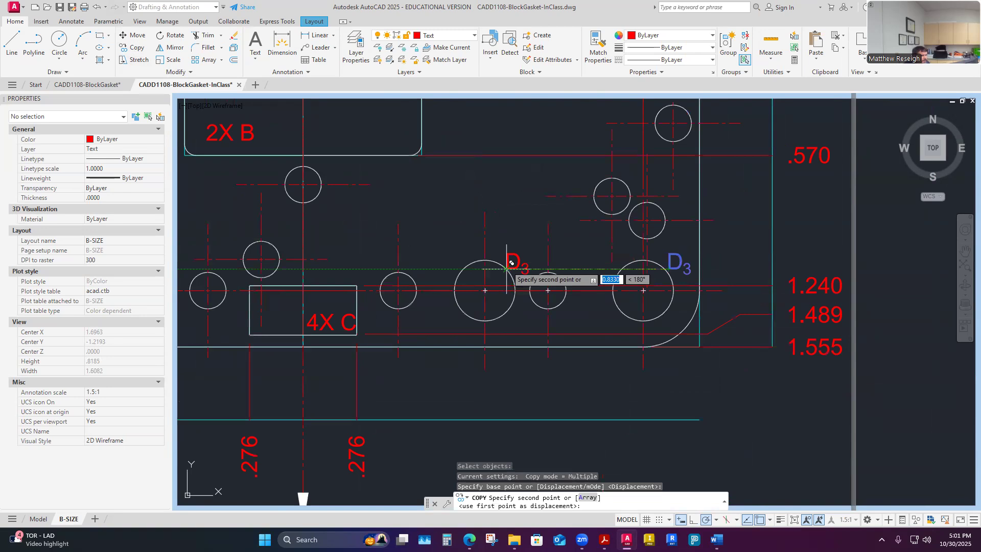
scroll(507, 269, up, 4)
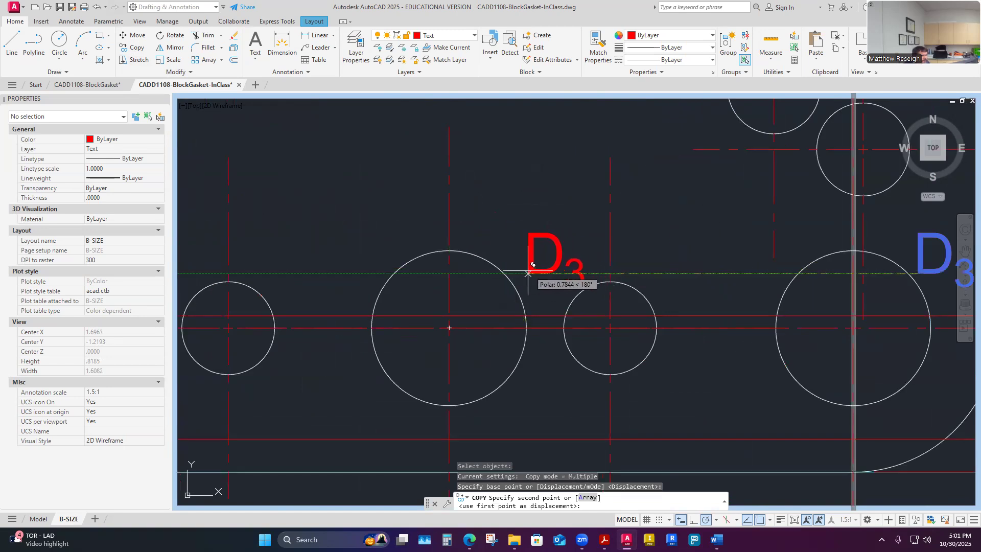
click(515, 272)
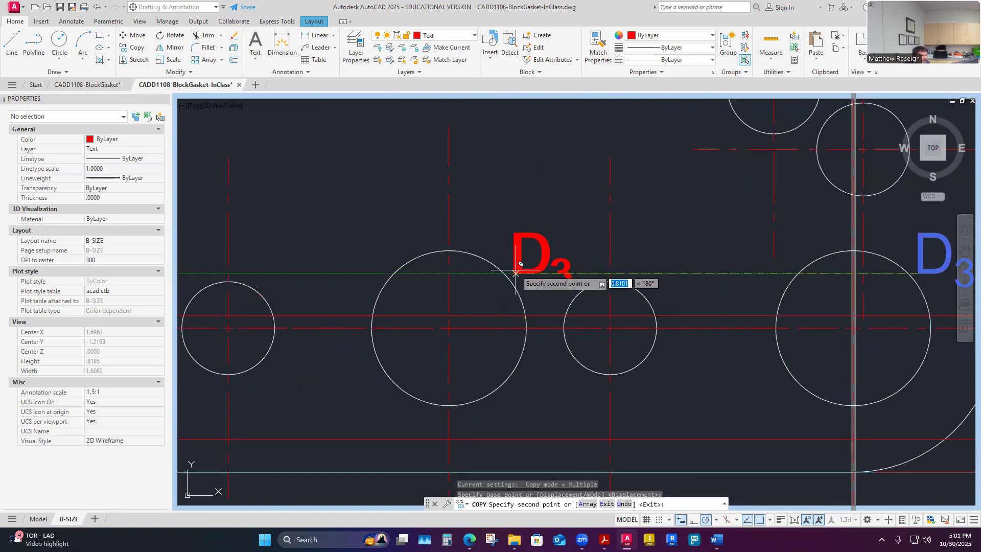
key(Escape)
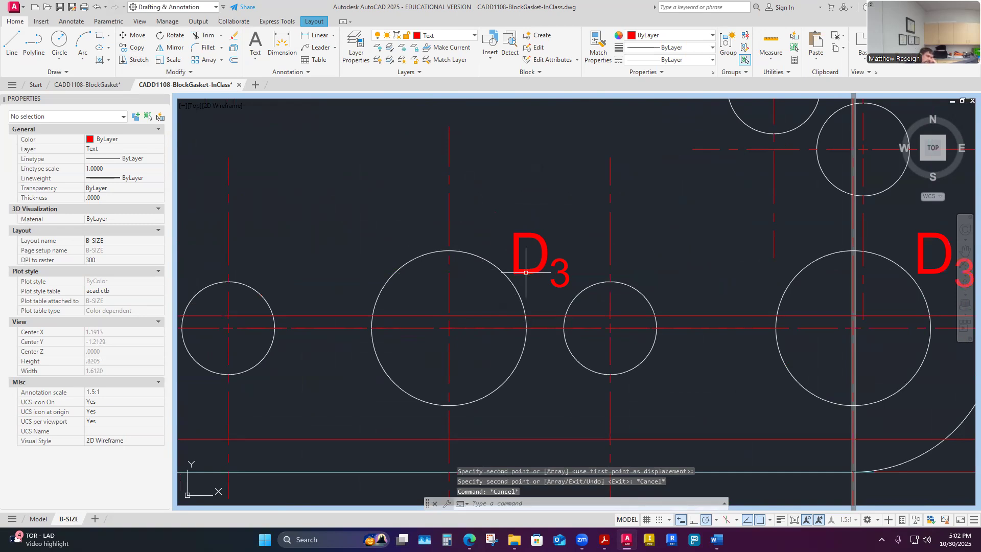
Change the copied label at that bottom-row hole to D4, with the 4 formatted as a subscript.
click(525, 273)
click(594, 288)
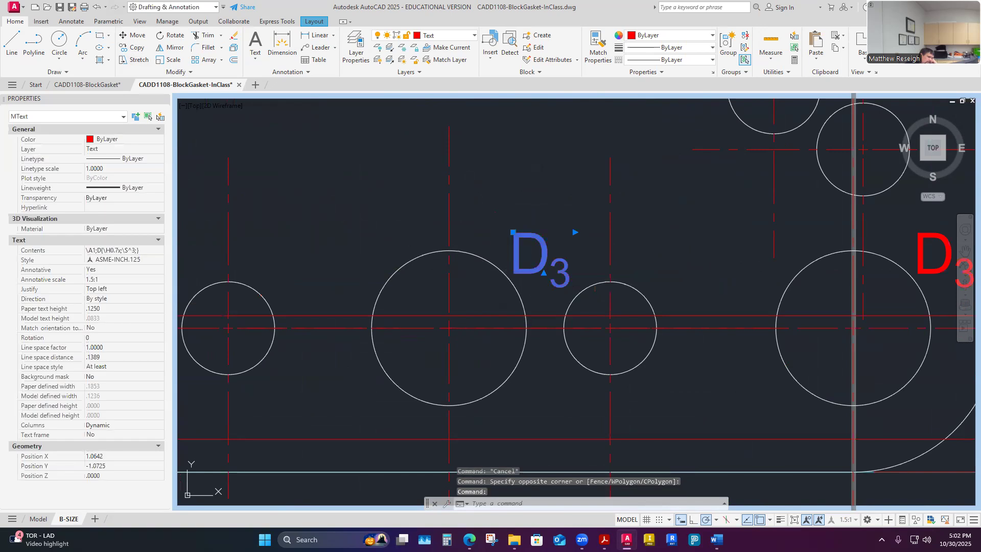
double_click(531, 270)
drag(552, 275, 562, 277)
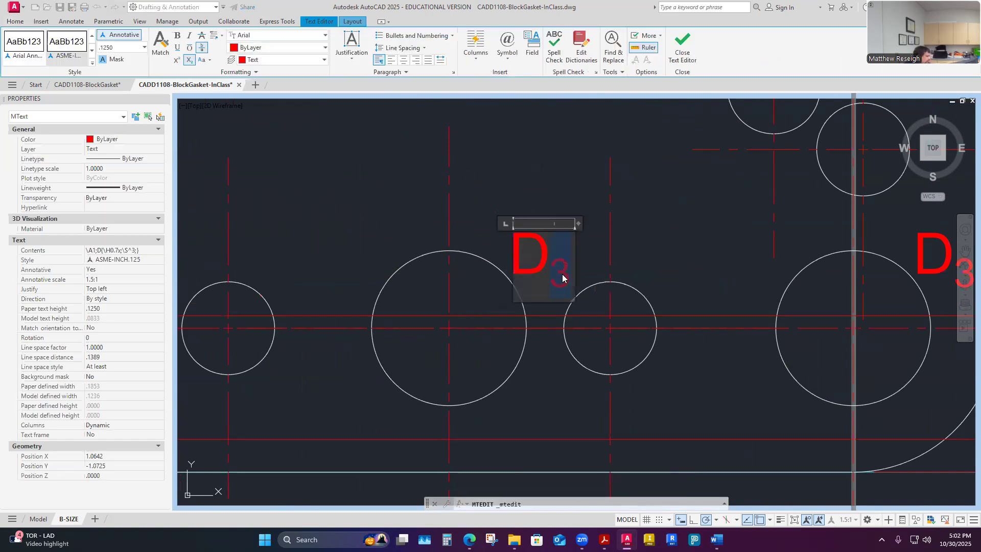
text(4)
drag(553, 253, 579, 261)
click(189, 60)
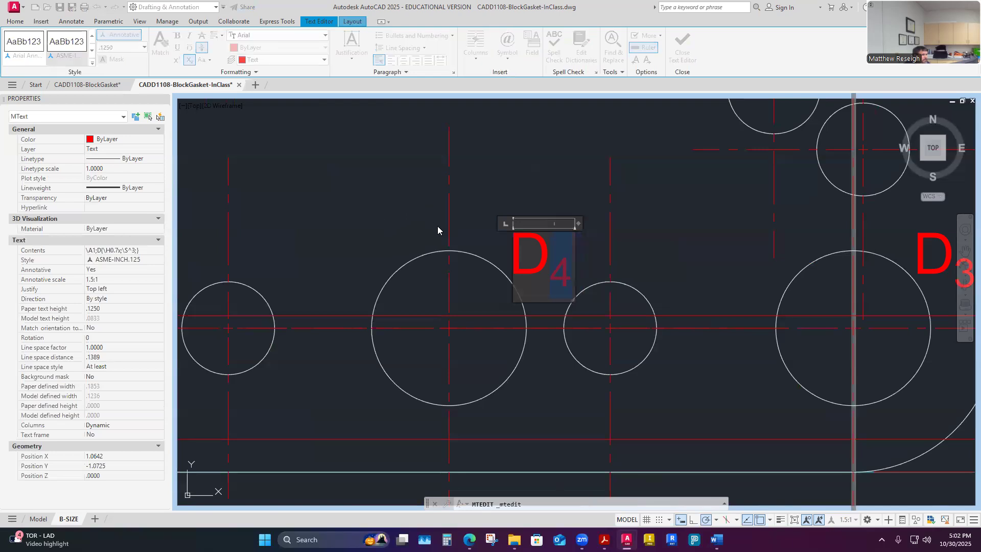
key(Escape)
click(504, 269)
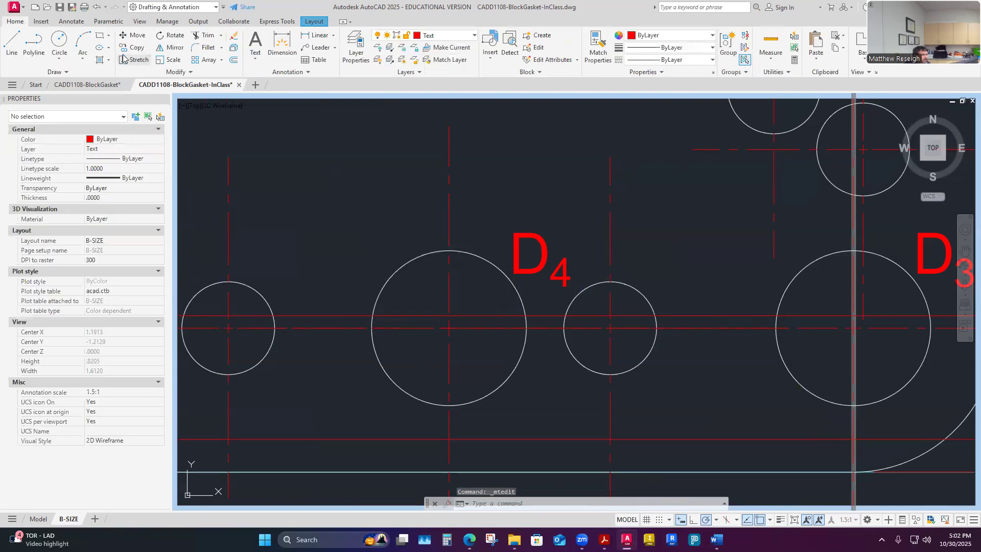
Copy the D4 label to the upper-right edge of the nearest large bottom-row hole left of the rectangular cutout.
text(co)
key(Return)
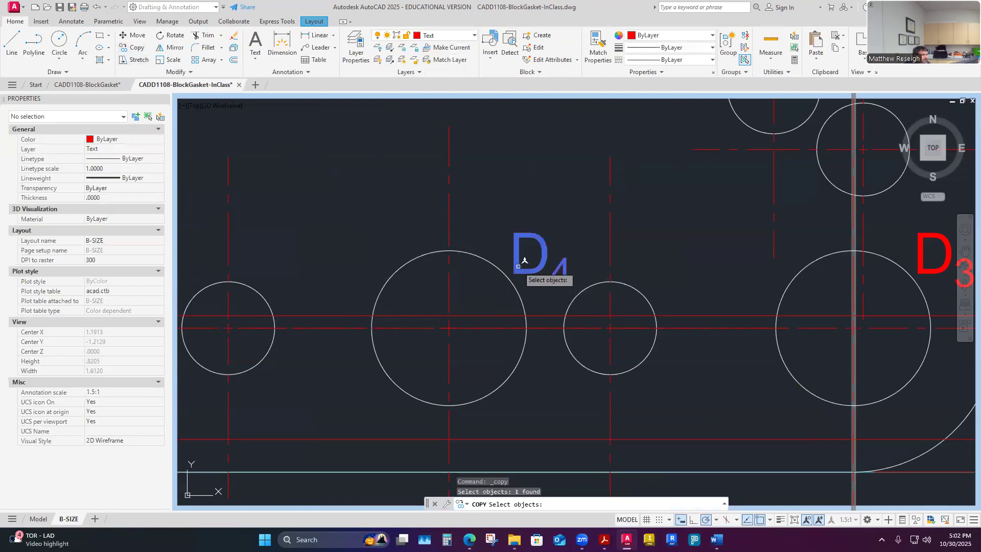
click(515, 265)
key(Return)
scroll(514, 272, down, 3)
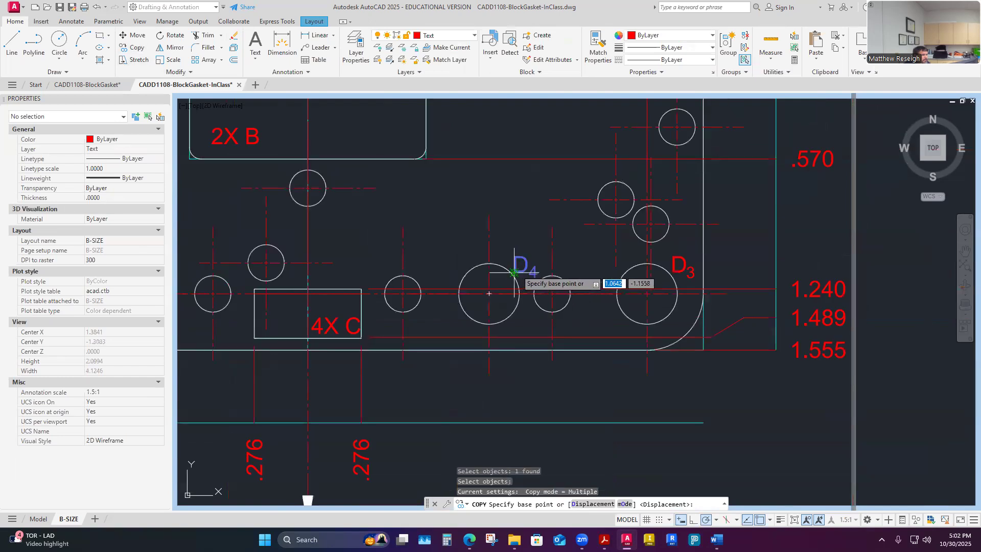
click(513, 273)
scroll(518, 271, down, 3)
scroll(449, 271, up, 6)
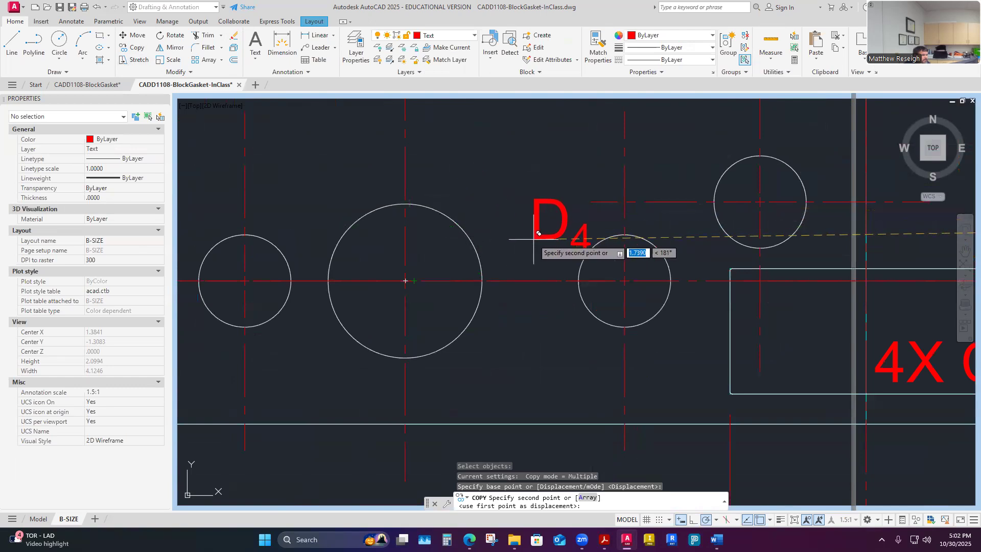
click(467, 224)
key(Escape)
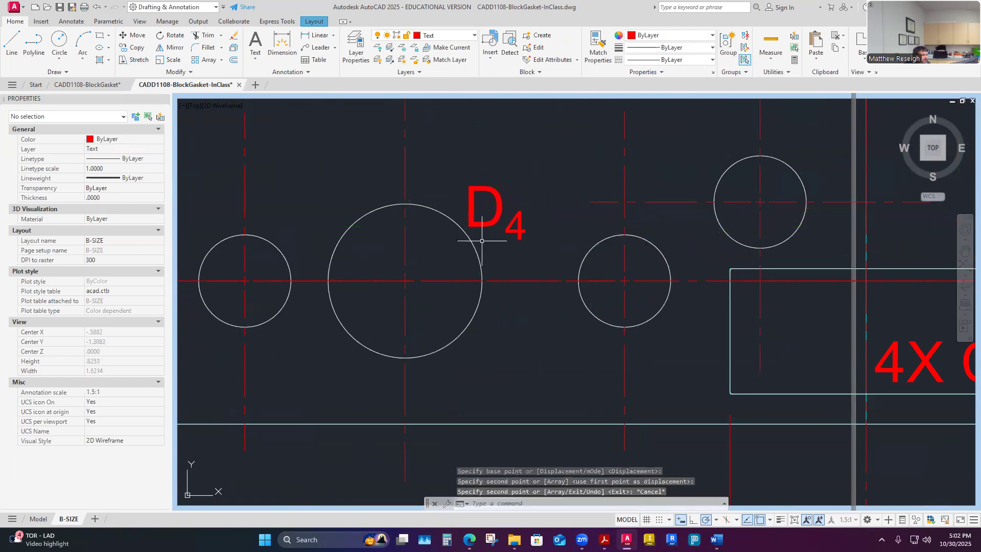
Change the copied label left of the rectangular cutout to D5, with the 5 formatted as a subscript.
double_click(482, 230)
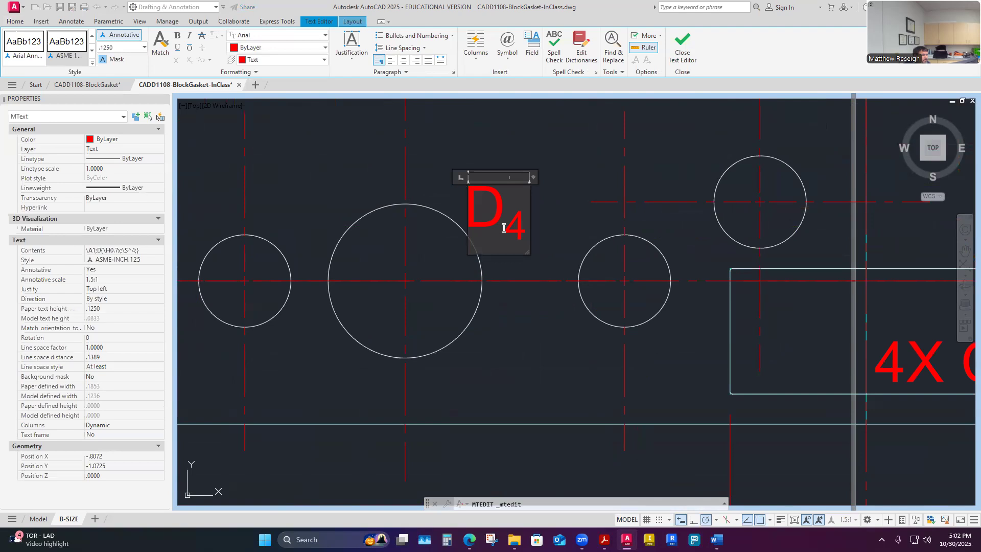
drag(504, 229, 517, 235)
text(5)
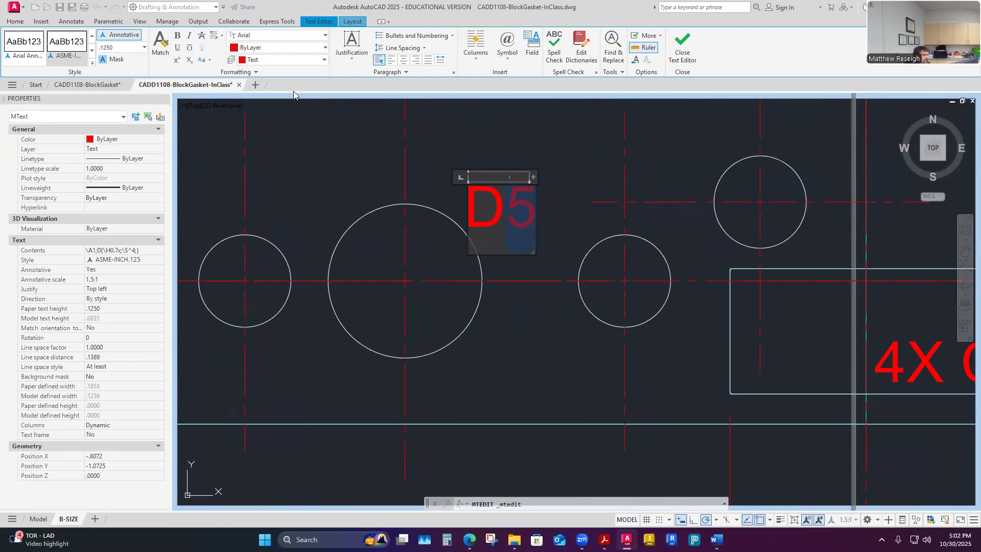
click(190, 60)
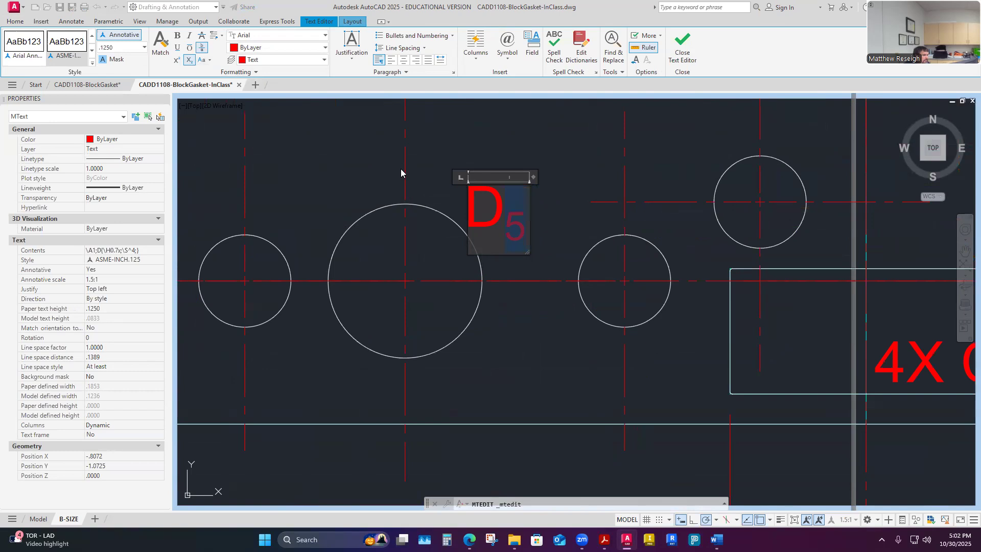
click(434, 175)
Copy the D5 label horizontally to the upper-right edge of the large hole in the gasket's lower-left corner.
scroll(486, 240, down, 5)
scroll(384, 233, up, 4)
right_click(396, 233)
click(492, 198)
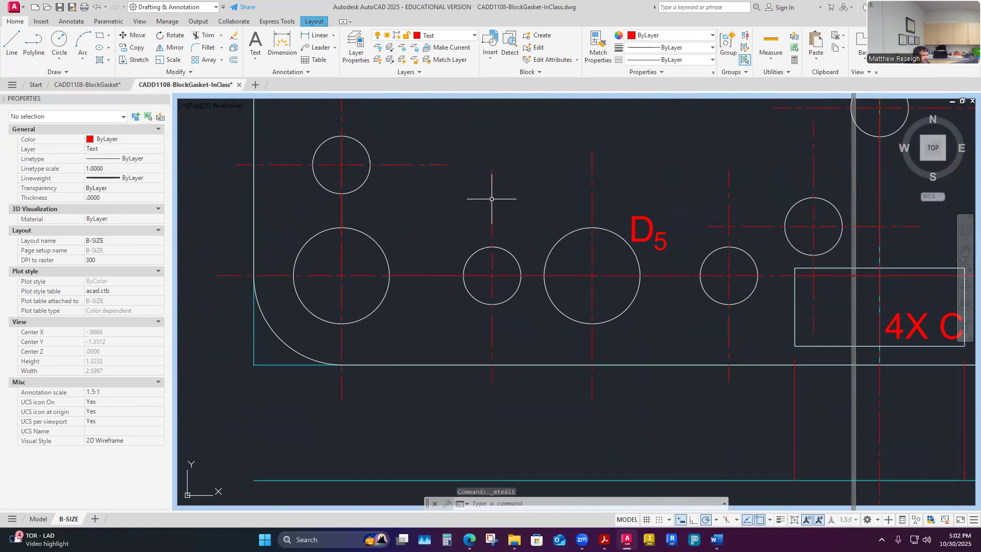
click(136, 47)
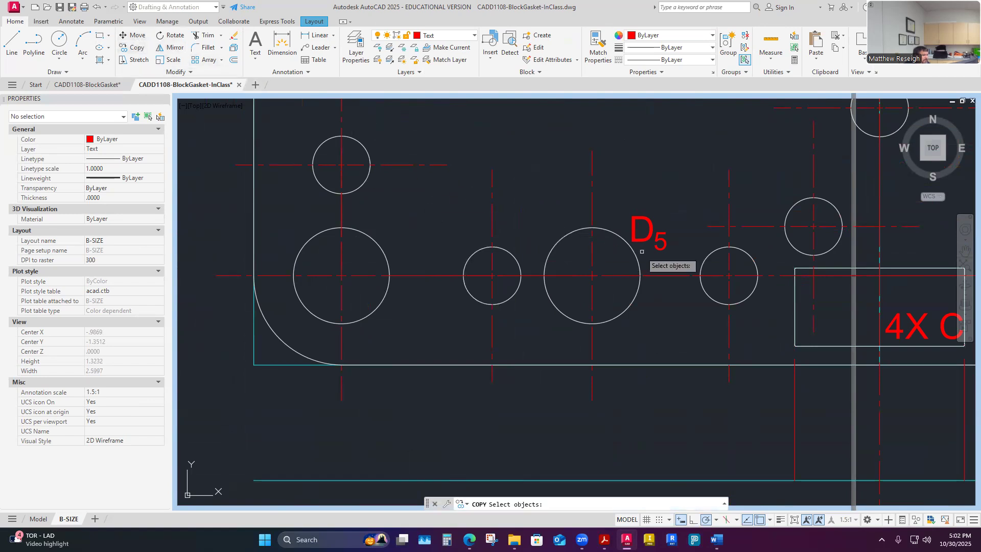
click(642, 240)
key(Return)
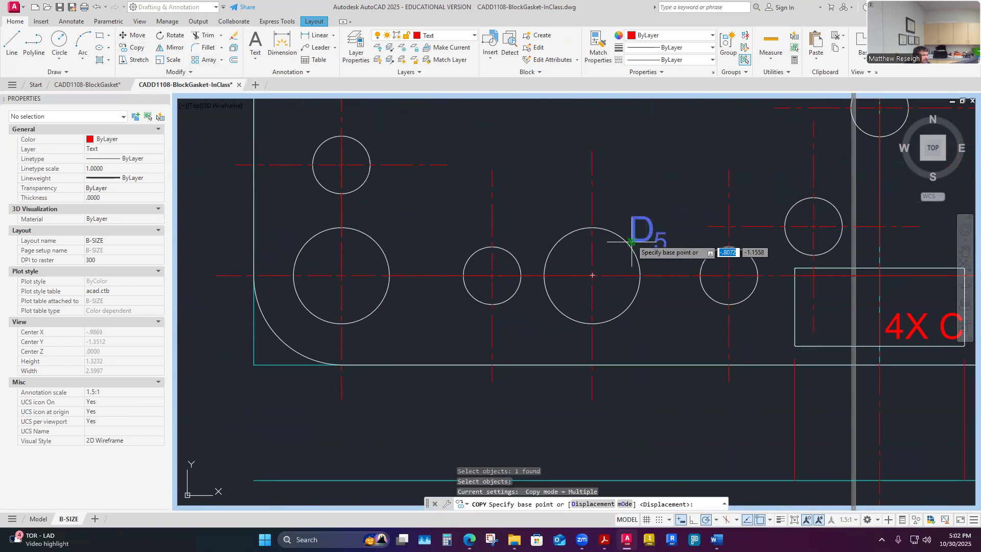
click(633, 241)
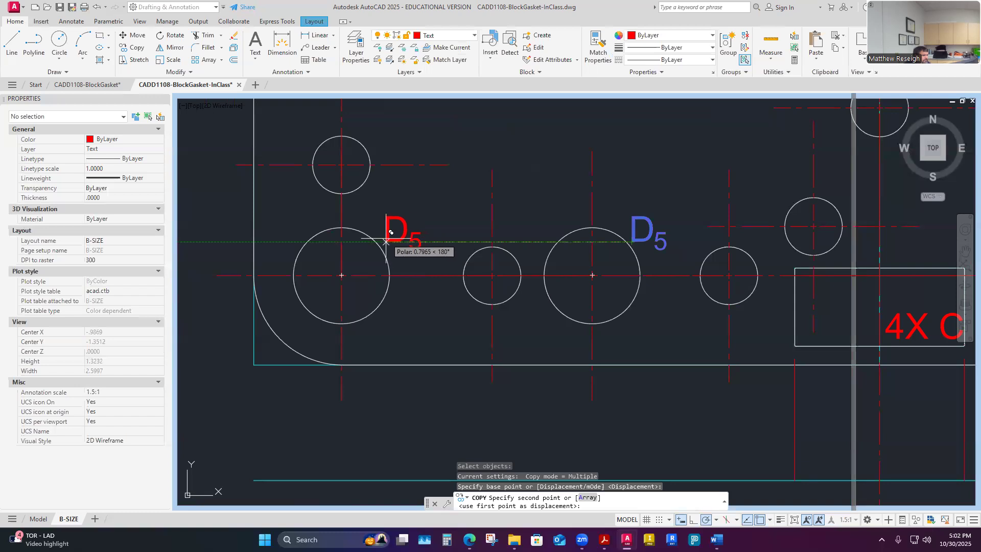
click(388, 240)
key(Escape)
Change the copied label at the gasket's lower-left large hole to D6, with the 6 formatted as a subscript.
double_click(400, 241)
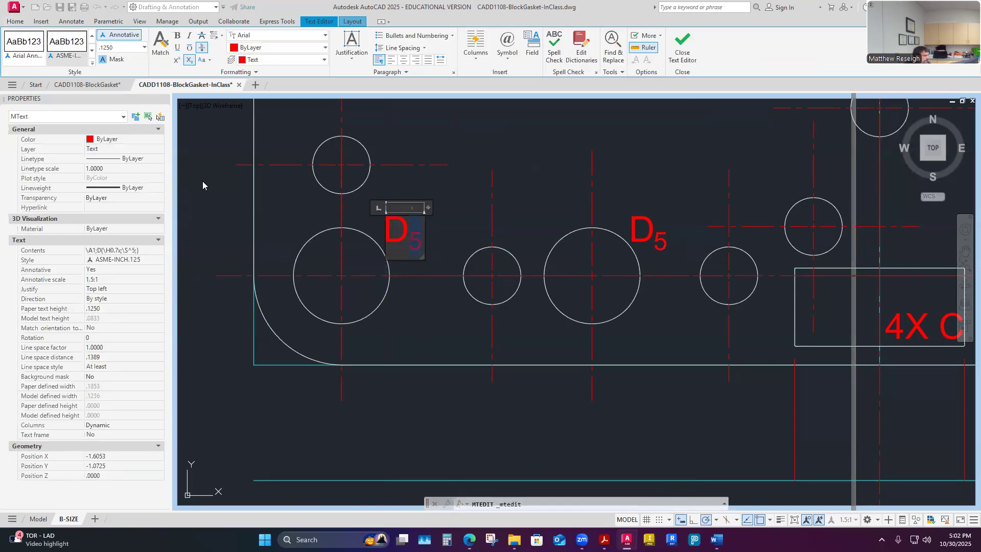
text(6)
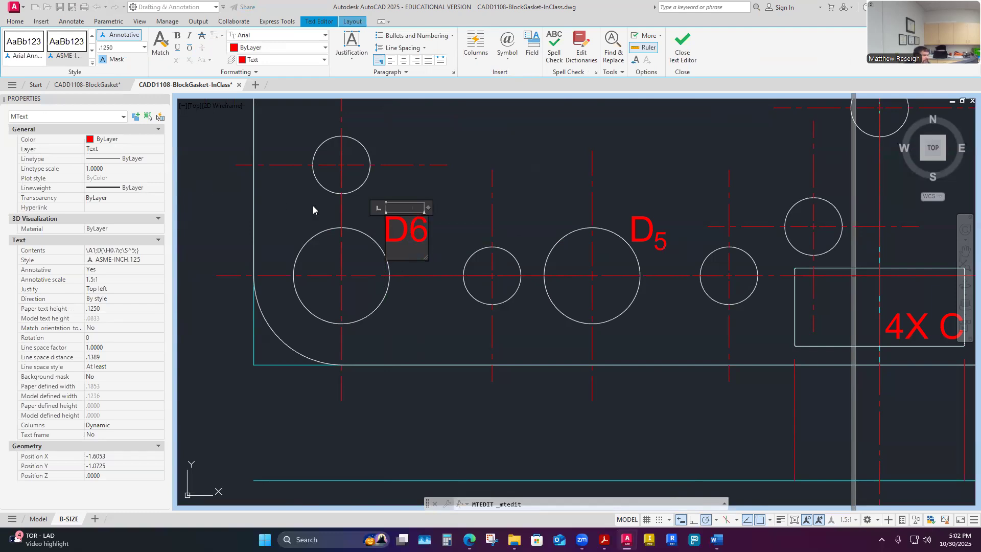
drag(409, 230, 447, 230)
click(190, 60)
key(Escape)
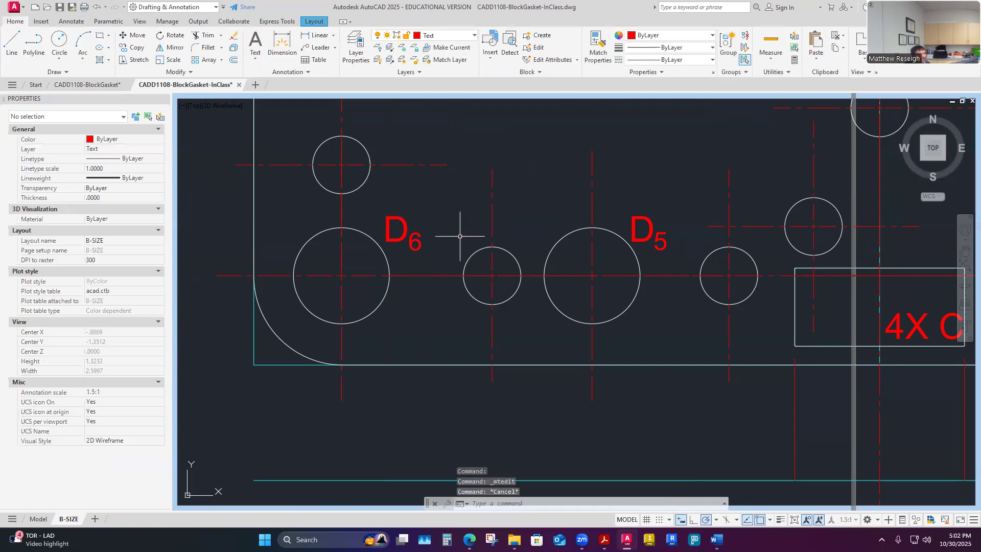
Examine the large-hole labels around the gasket and the label inside the central arched cutout for duplicate letters.
scroll(461, 225, down, 3)
scroll(434, 246, up, 4)
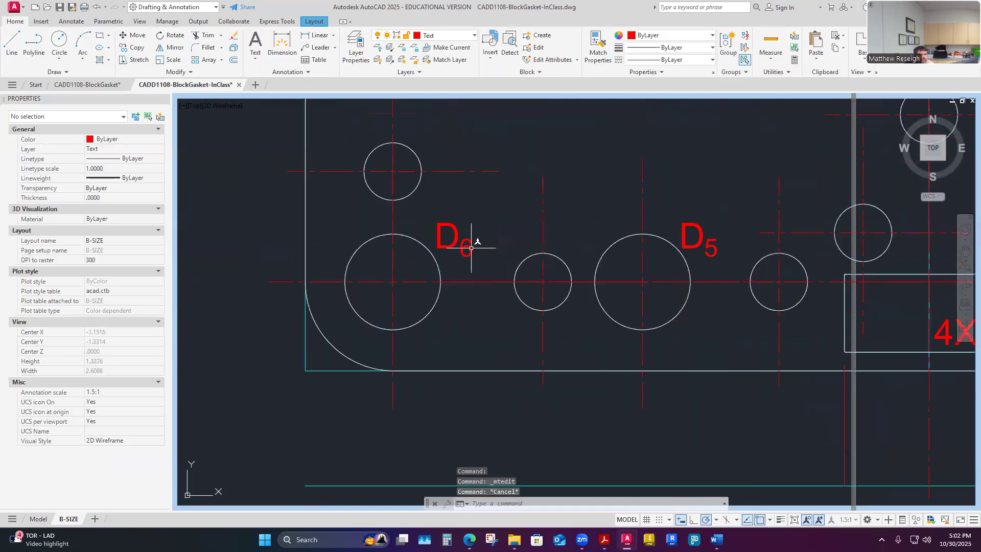
double_click(446, 244)
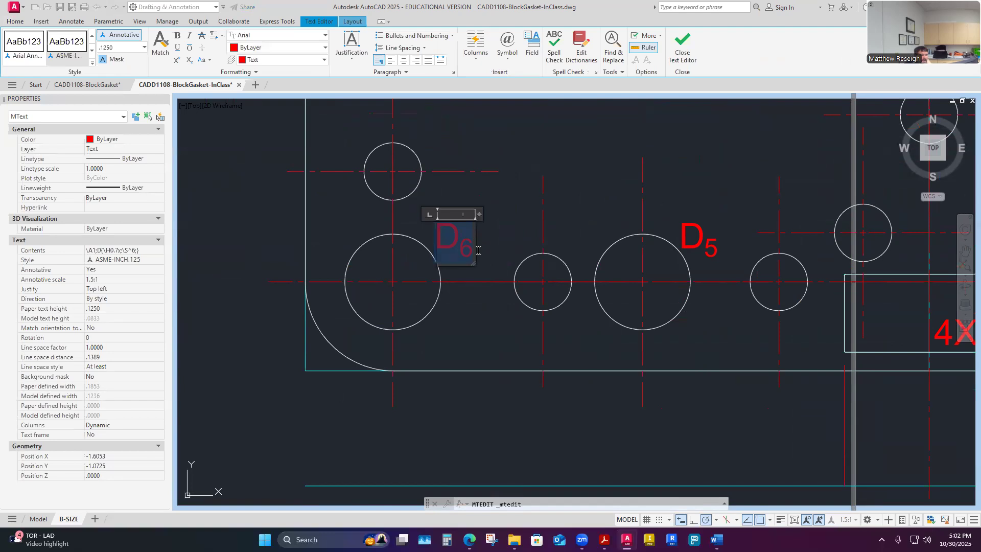
key(Escape)
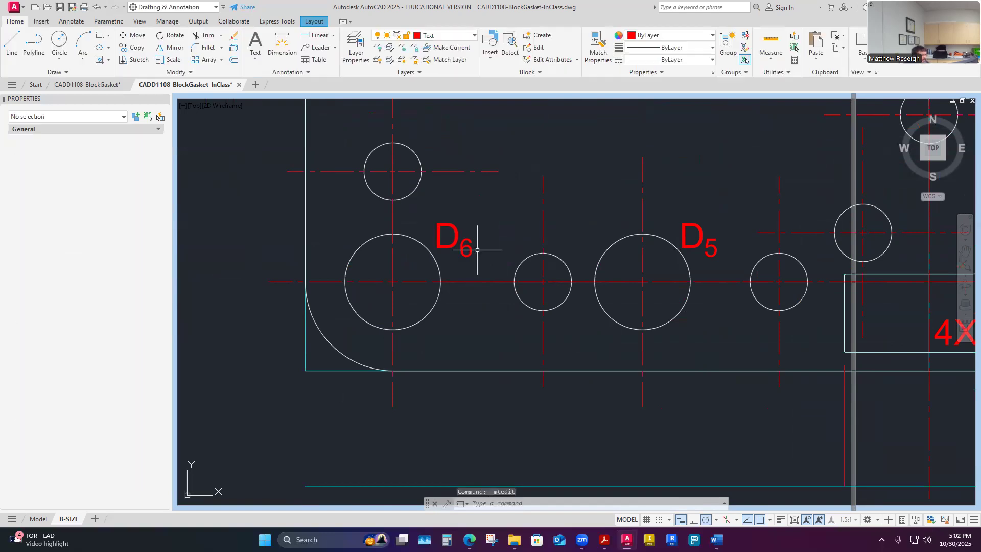
scroll(468, 235, down, 5)
scroll(468, 235, up, 7)
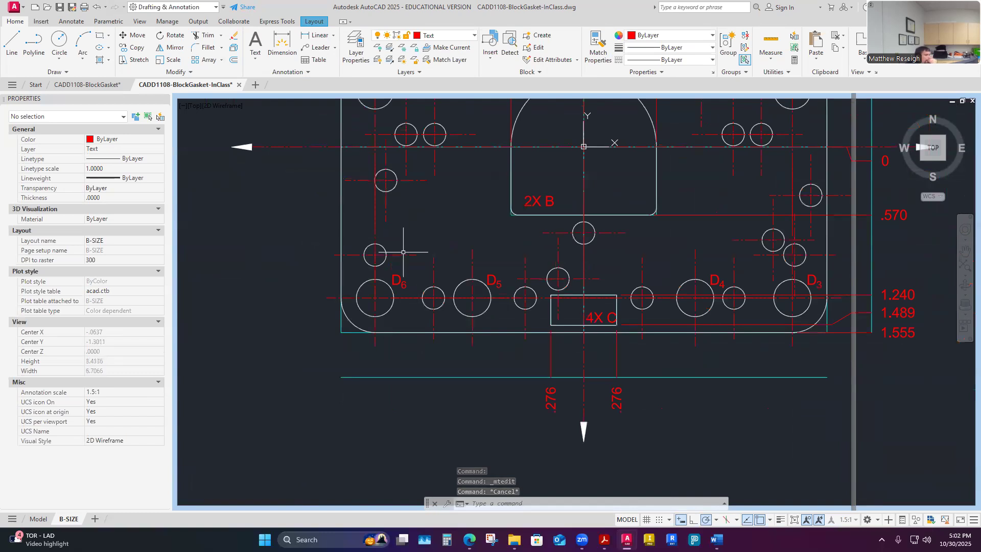
scroll(388, 246, down, 3)
scroll(370, 236, up, 4)
scroll(370, 236, up, 2)
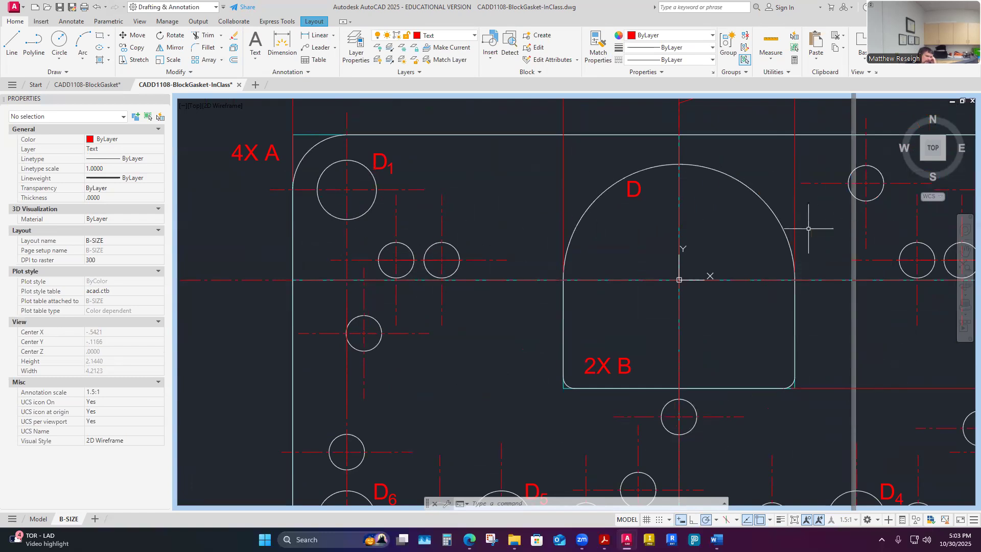
scroll(357, 286, down, 4)
scroll(430, 301, up, 2)
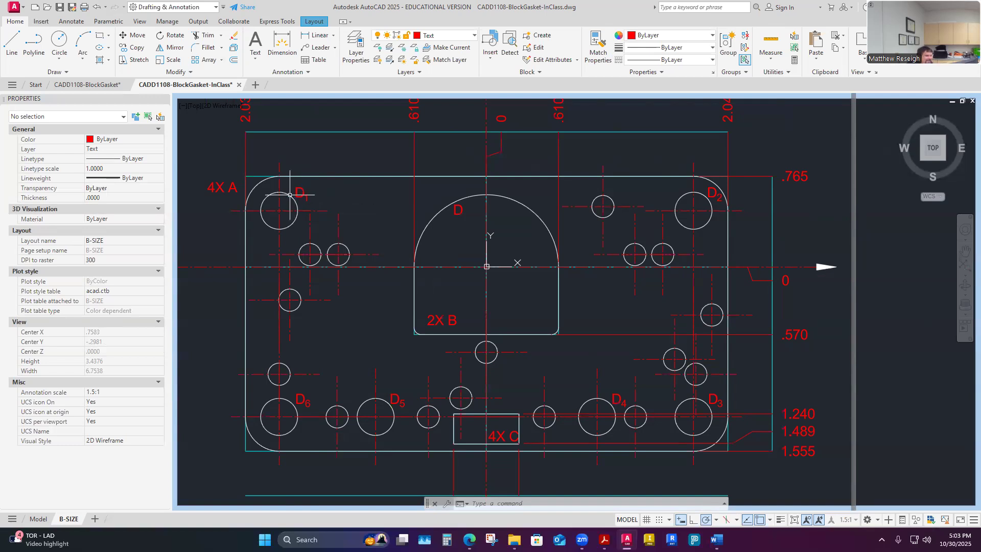
scroll(294, 192, up, 6)
click(316, 194)
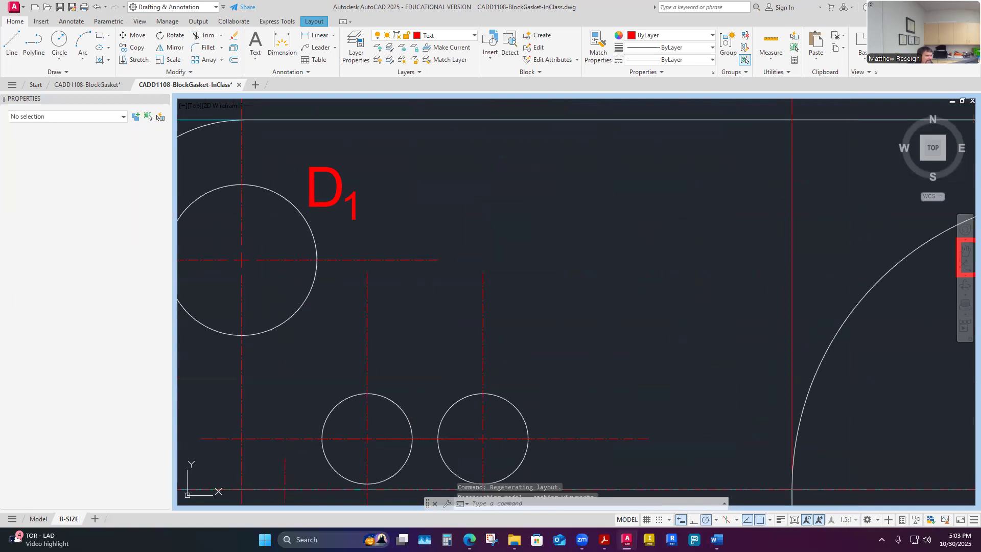
key(Escape)
click(322, 198)
key(Escape)
click(323, 200)
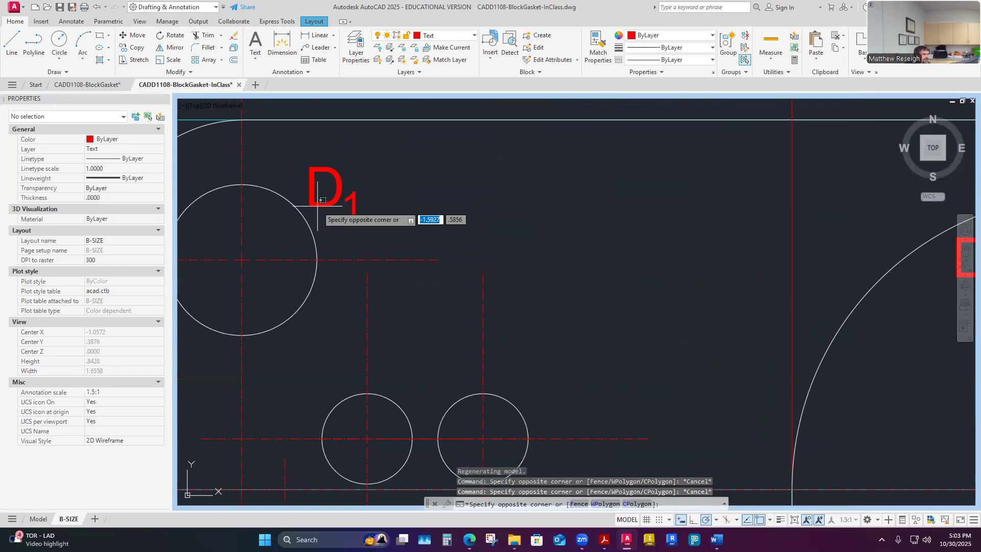
click(321, 201)
key(Escape)
Change the label at the gasket's upper-left large hole to E1, with the 1 formatted as a subscript.
click(318, 202)
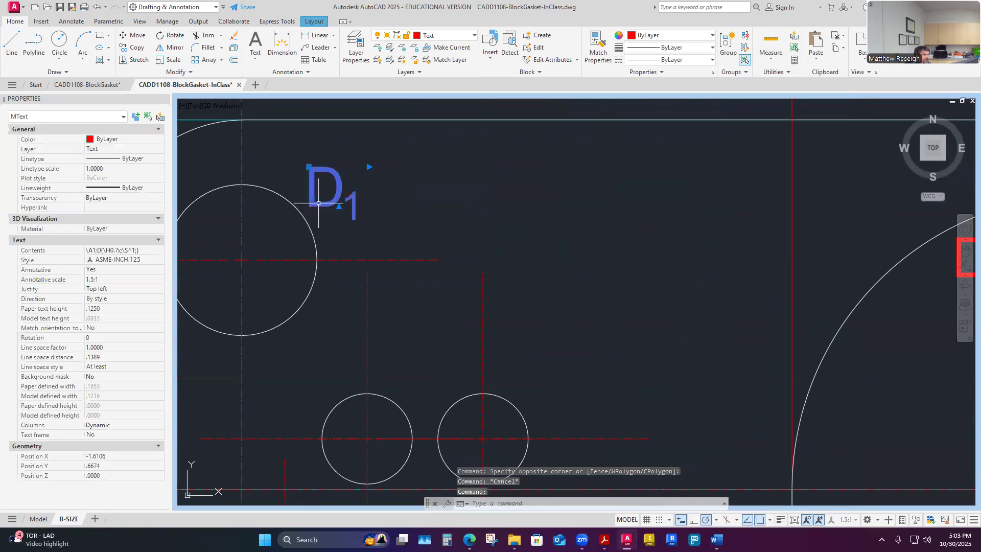
double_click(309, 195)
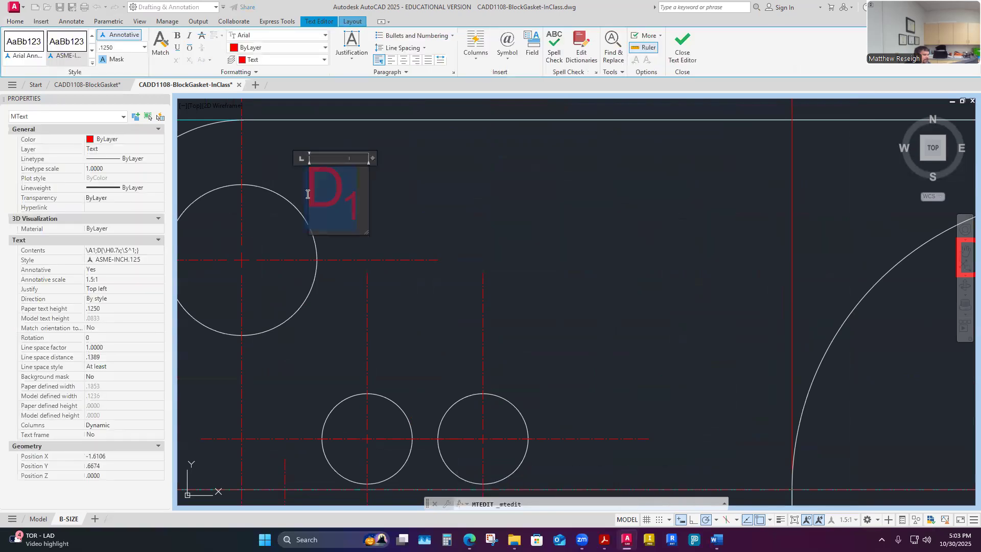
text(E)
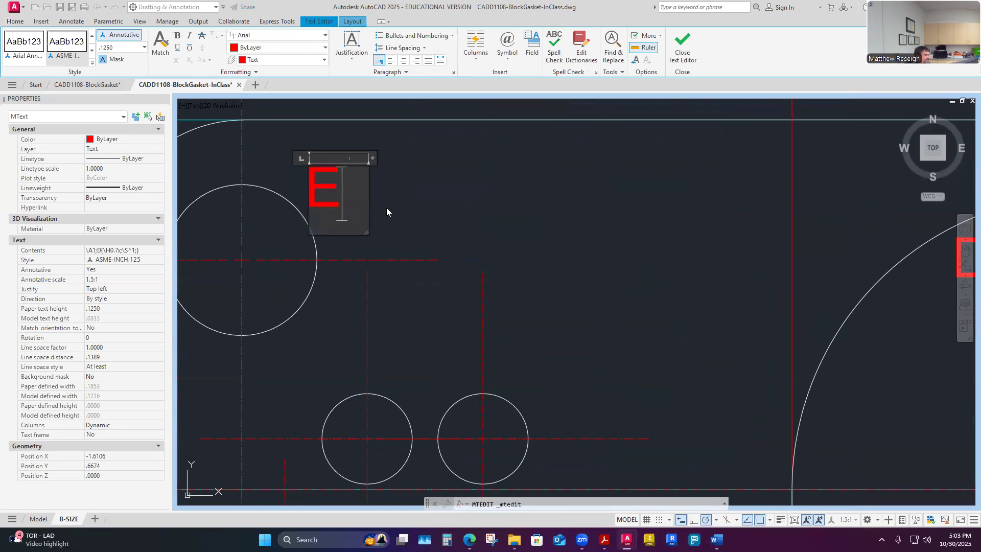
text(1)
key(shift+Left)
click(188, 60)
key(Escape)
Change the label at the gasket's upper-right large hole to E2, with the 2 formatted as a subscript.
scroll(511, 219, down, 5)
scroll(523, 222, up, 5)
scroll(522, 222, up, 5)
click(514, 255)
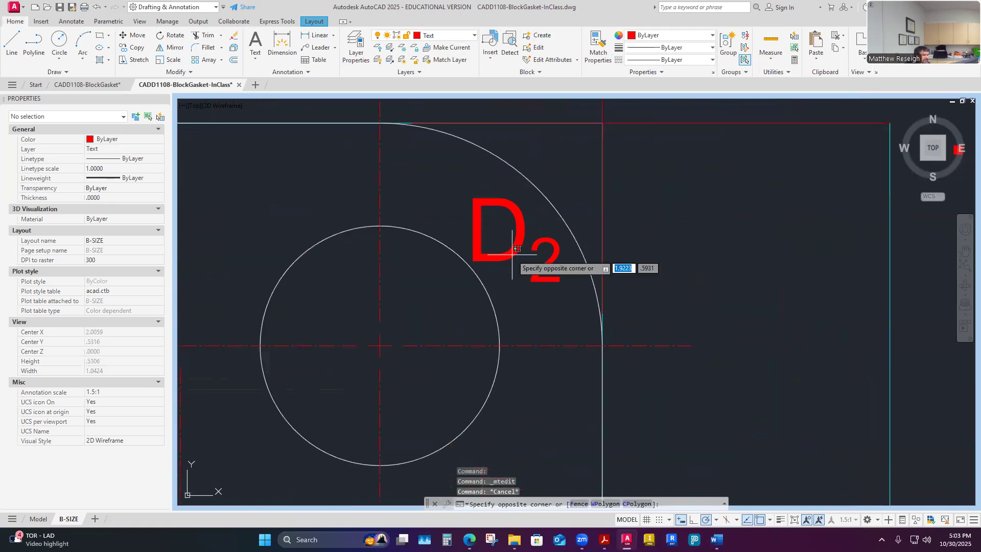
key(Escape)
click(500, 252)
click(499, 255)
double_click(495, 262)
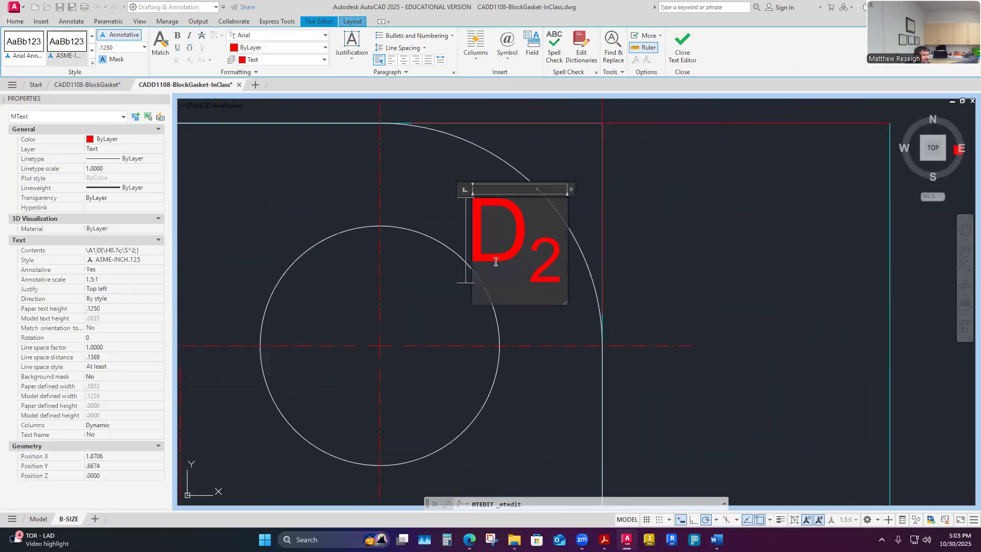
double_click(516, 259)
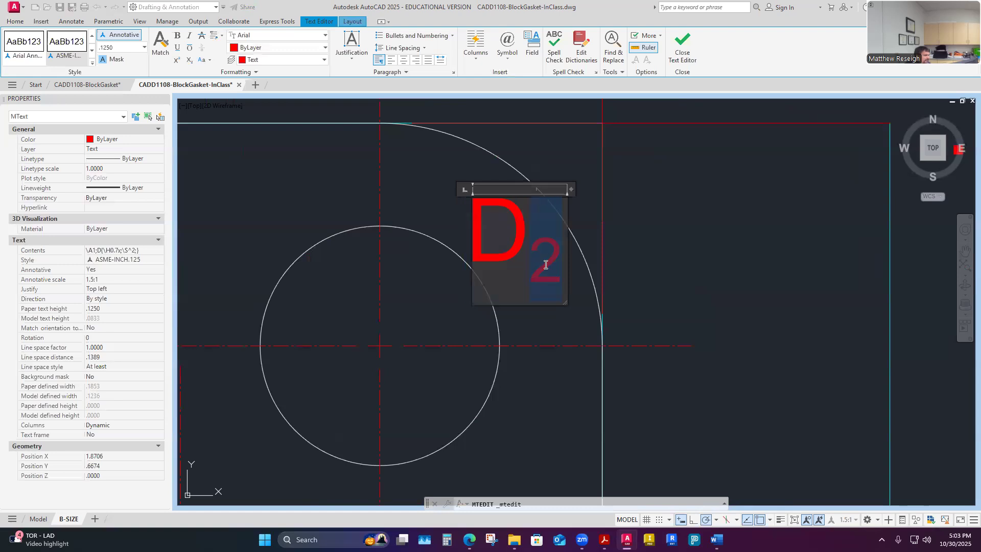
click(497, 255)
drag(480, 253, 557, 266)
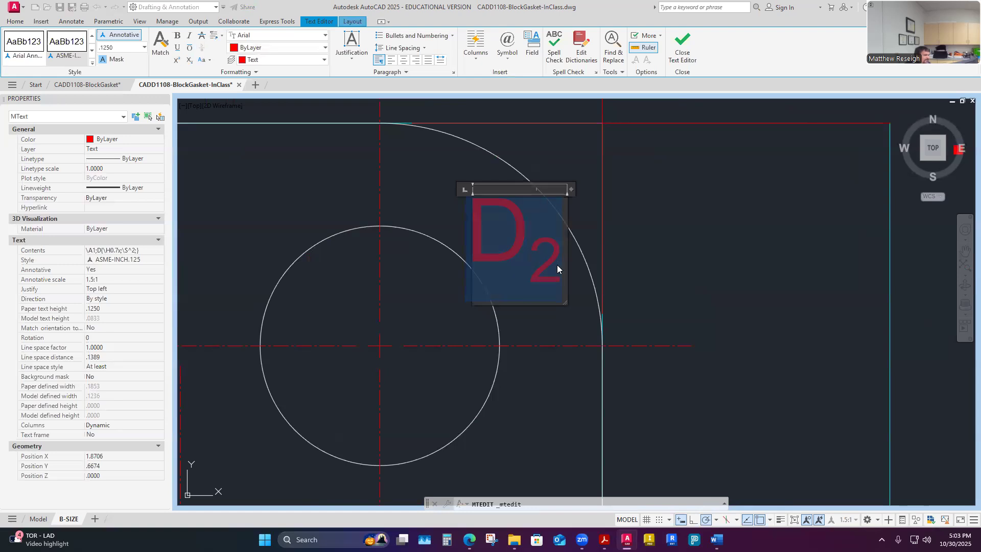
text(E)
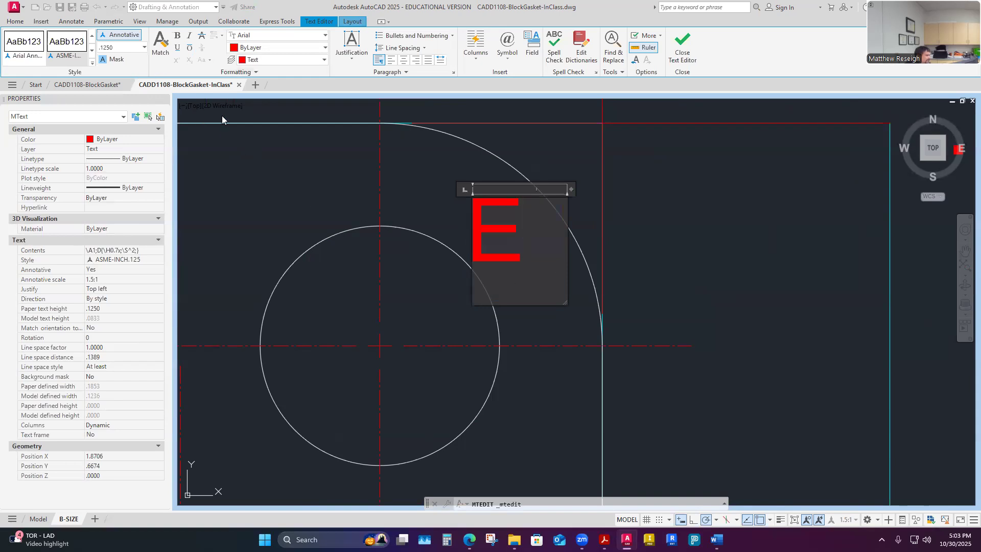
text(2)
drag(506, 225, 587, 245)
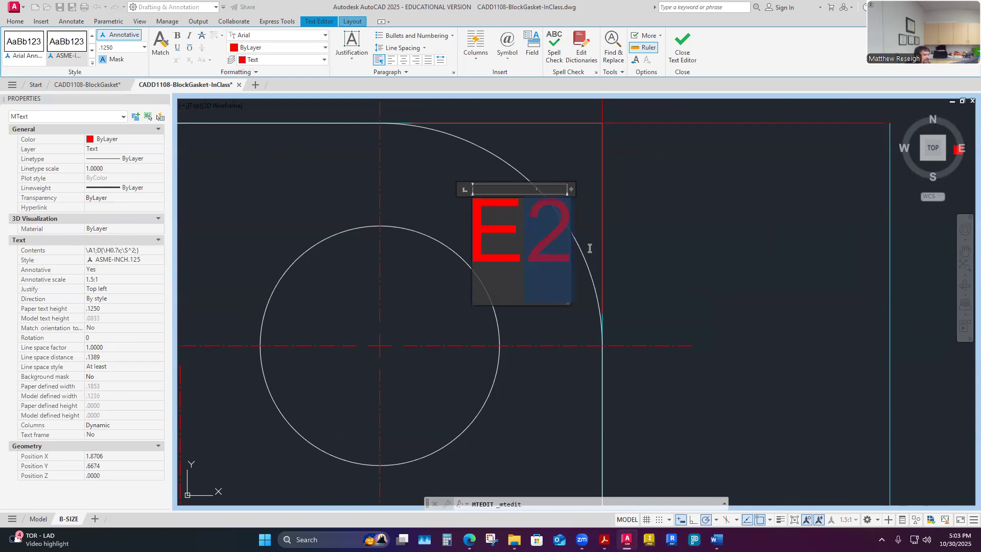
click(189, 60)
key(Escape)
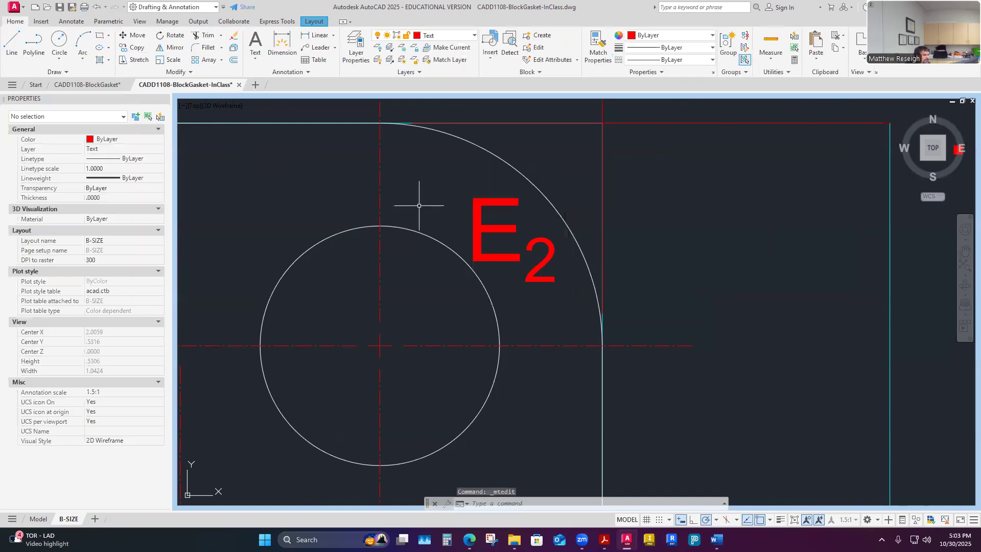
Change the label at the gasket's lower-right large hole to E3, with the 3 formatted as a subscript.
scroll(416, 203, down, 5)
scroll(485, 332, up, 6)
double_click(489, 332)
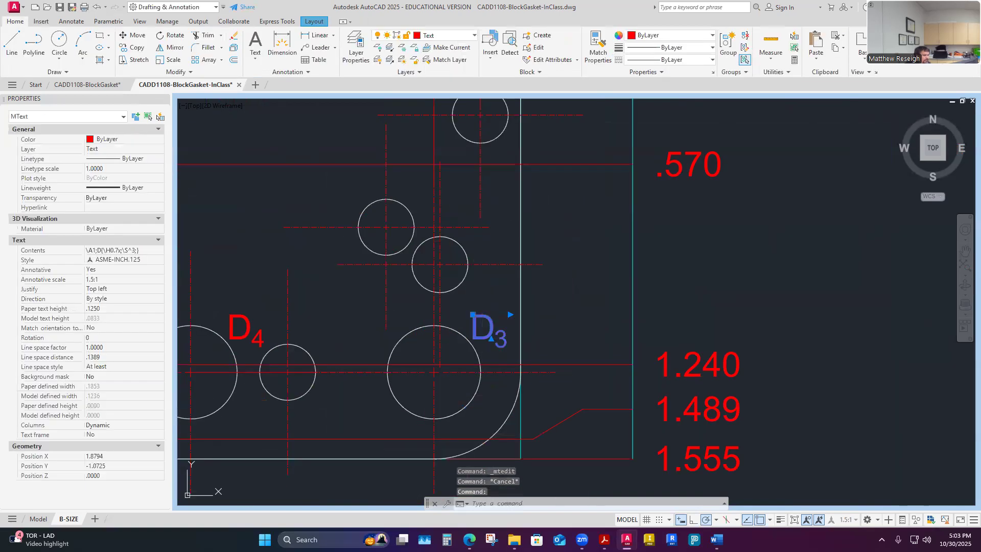
double_click(480, 329)
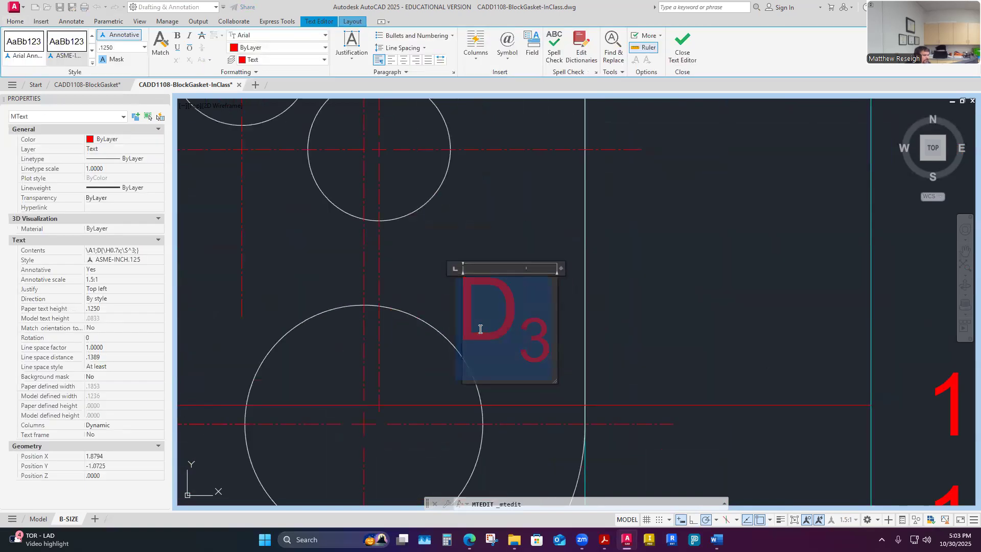
text(E)
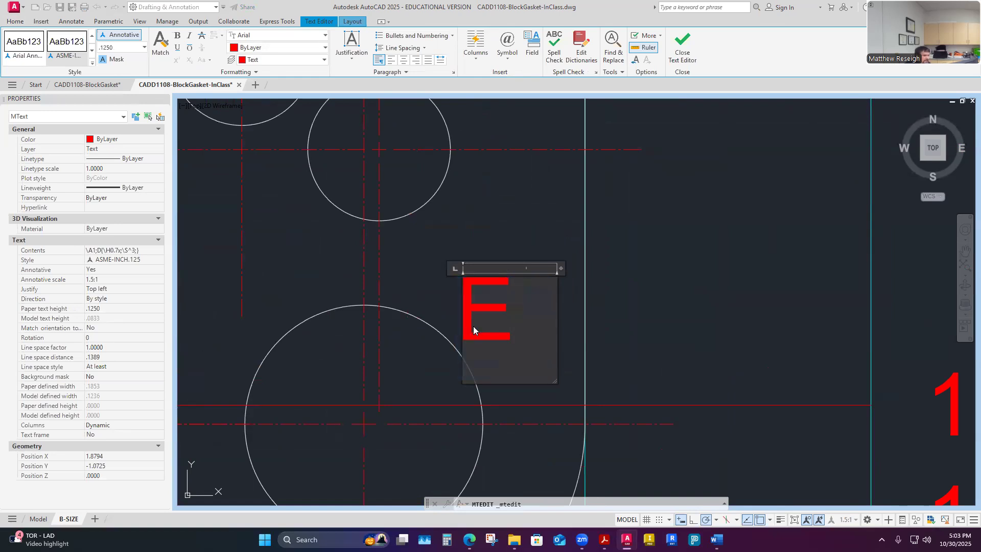
text(3)
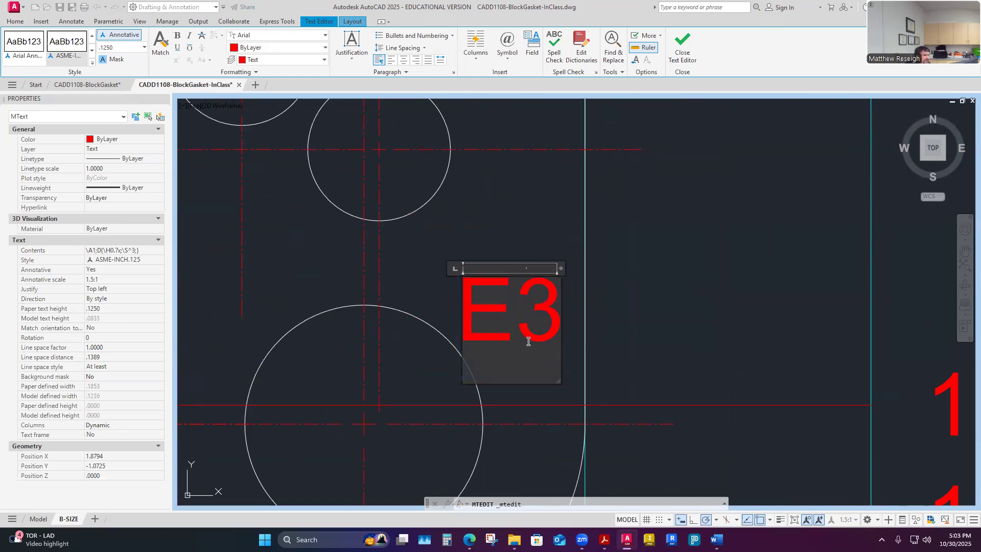
drag(512, 332, 559, 327)
click(191, 61)
key(Escape)
Change the D4 label on the bottom row to E4, with the 4 formatted as a subscript.
scroll(346, 275, down, 5)
scroll(314, 287, up, 8)
double_click(348, 308)
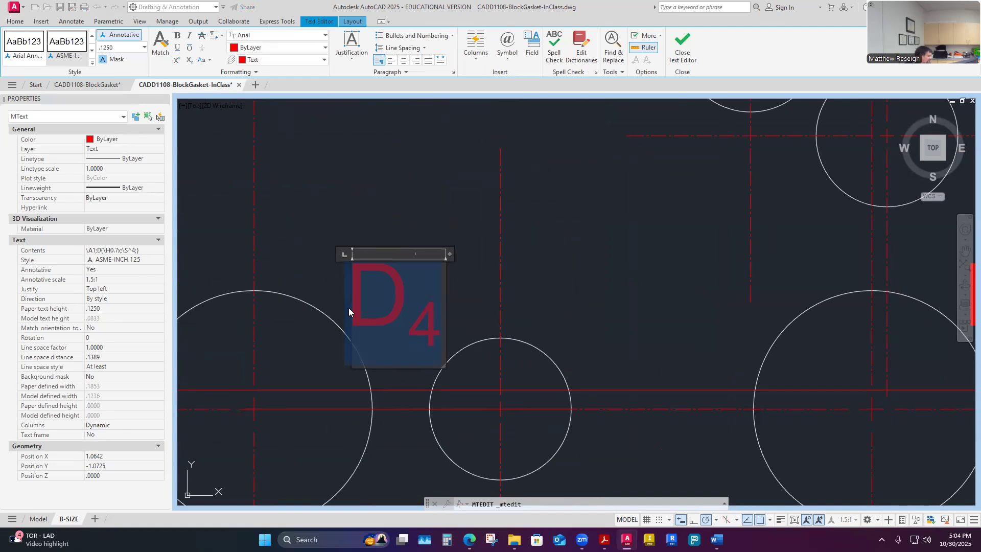
text(E)
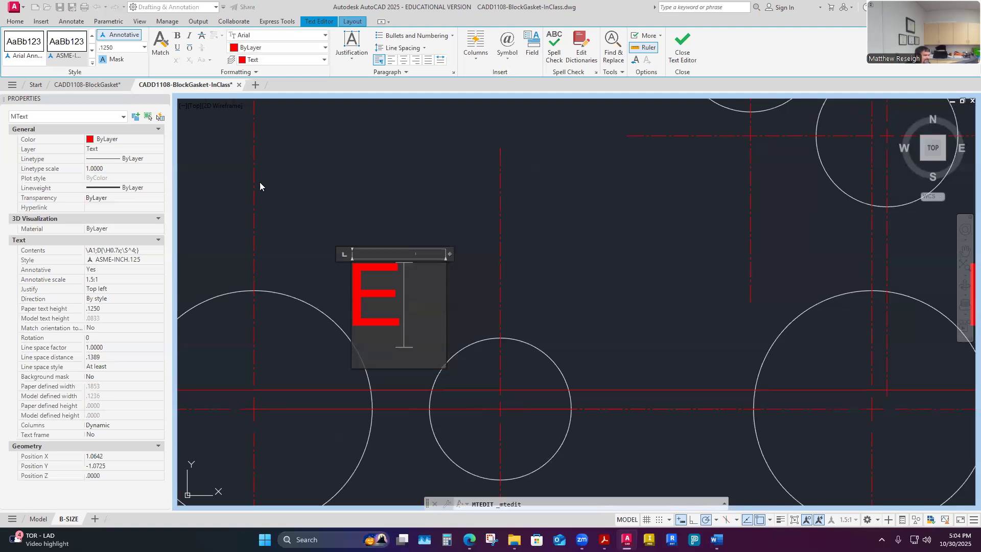
text(4)
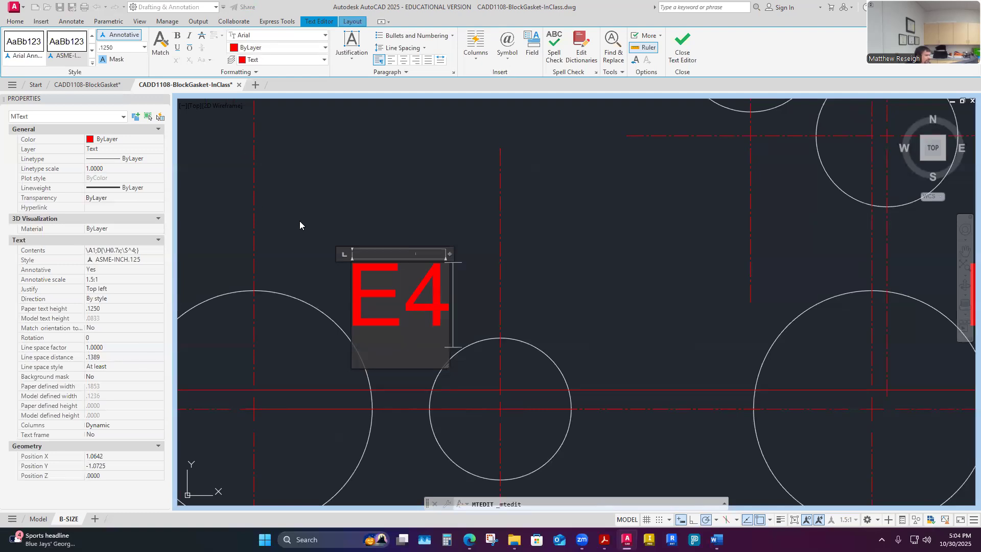
drag(405, 286, 450, 289)
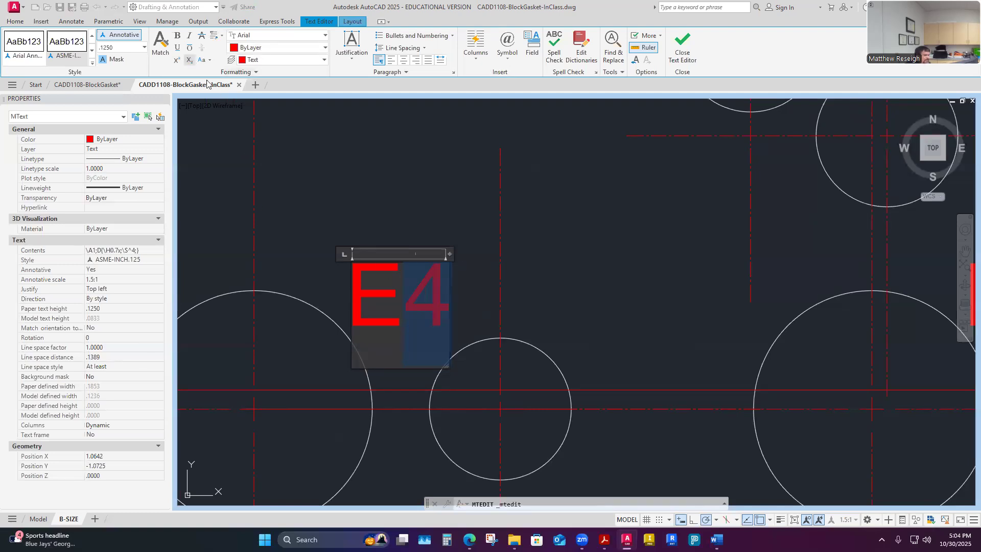
click(189, 60)
click(453, 245)
Change the label at the large bottom-row hole left of the rectangular cutout to E5, with the 5 formatted as a subscript.
scroll(207, 270, down, 3)
scroll(264, 268, up, 6)
click(286, 253)
double_click(281, 263)
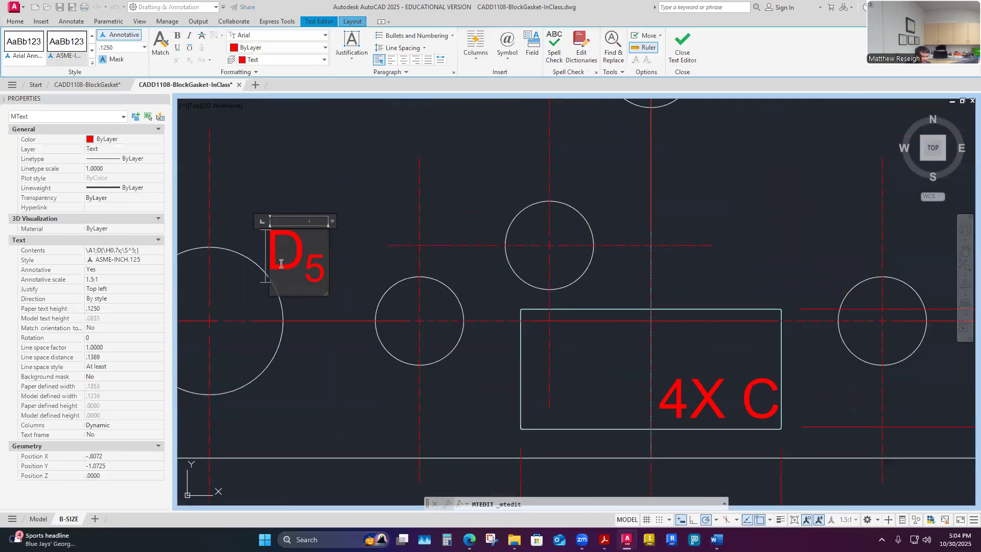
double_click(305, 258)
text(E)
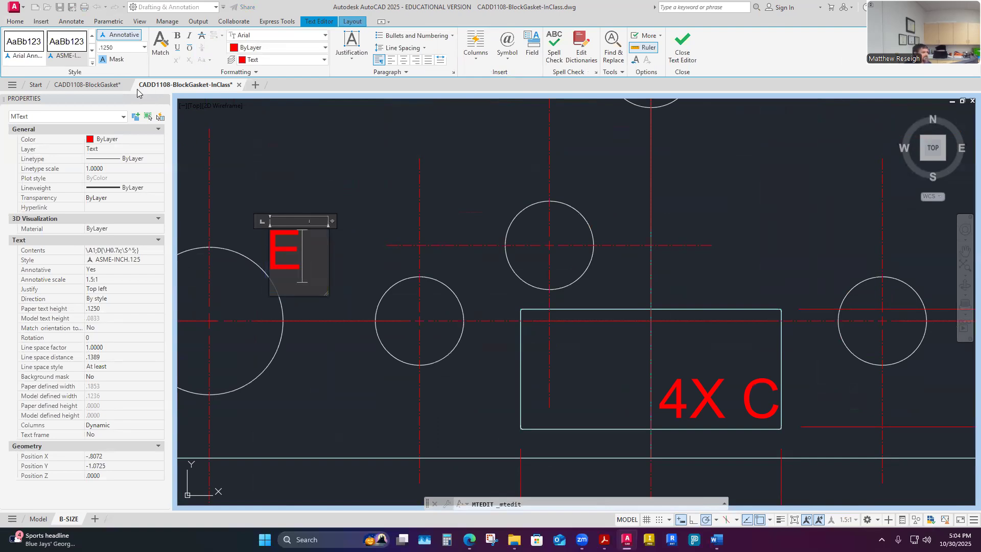
text(5)
drag(301, 248, 331, 248)
click(189, 60)
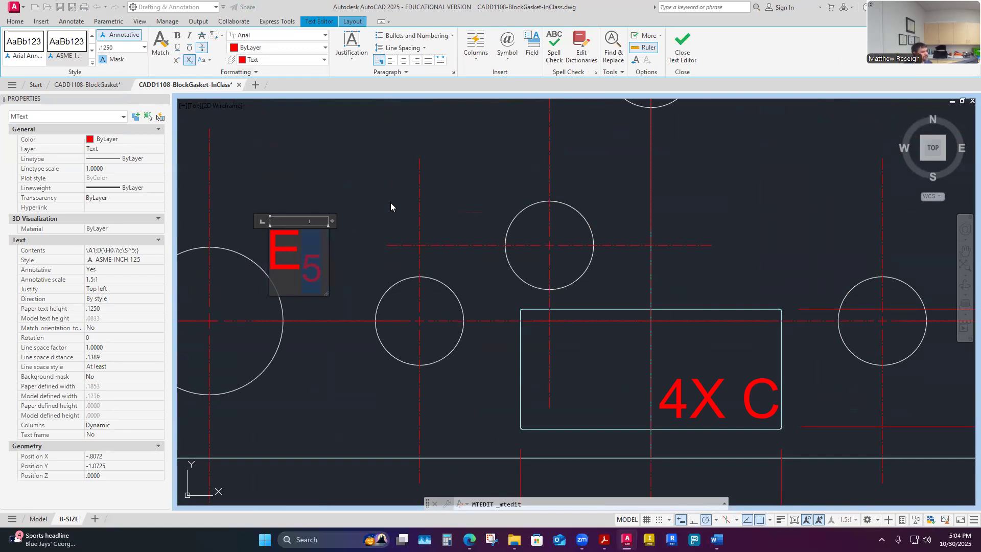
click(390, 200)
Change the label at the gasket's lower-left large hole to E6, keeping the 6 as a subscript.
scroll(321, 217, down, 5)
scroll(321, 218, up, 5)
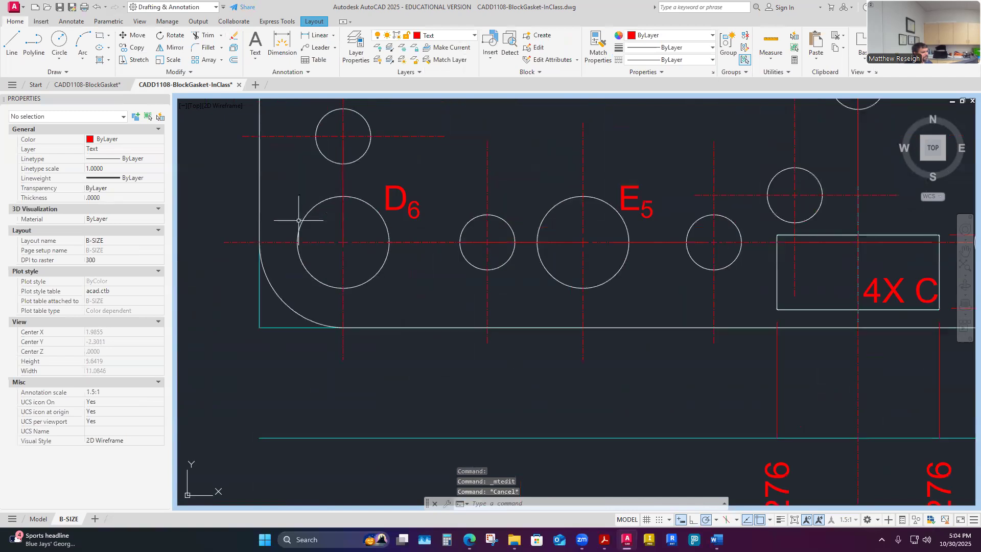
double_click(393, 207)
key(ctrl+a)
key(Delete)
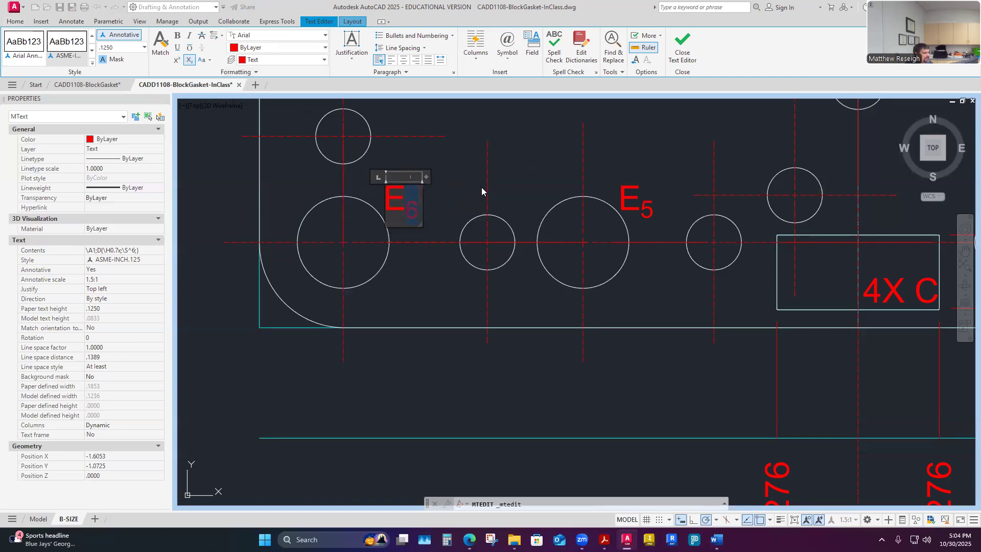
key(Escape)
scroll(467, 175, down, 6)
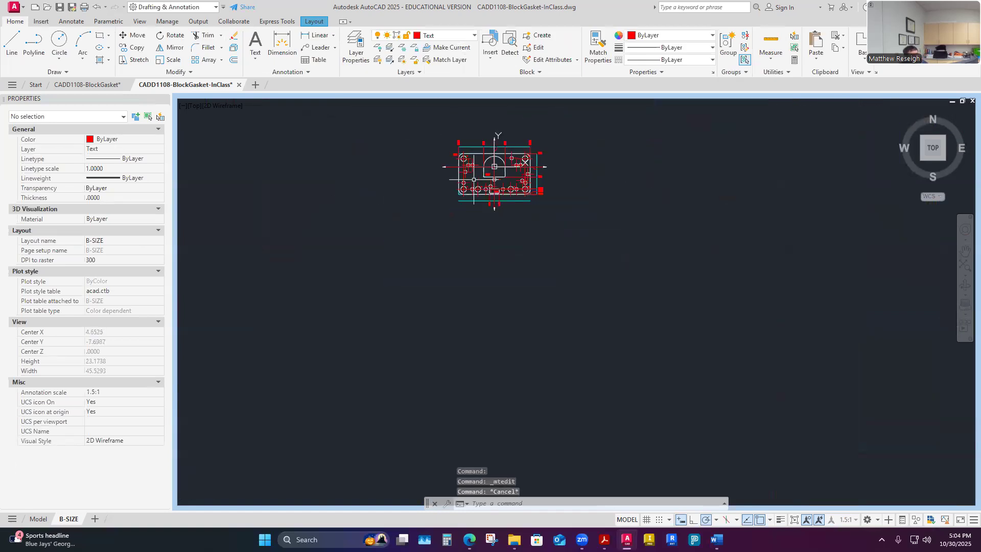
Look over the E1–E6 labels and the unlabelled small holes across the gasket.
scroll(475, 180, up, 6)
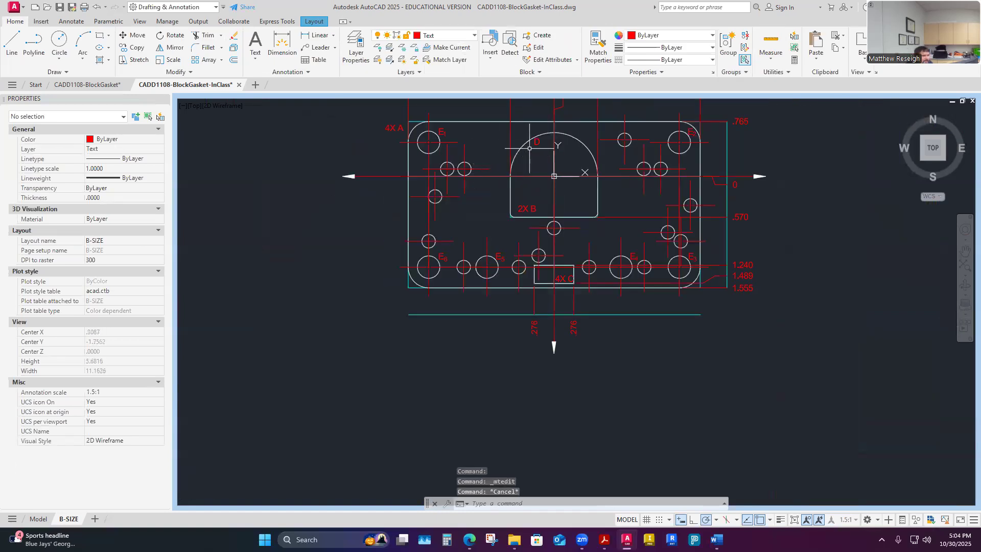
scroll(529, 149, up, 4)
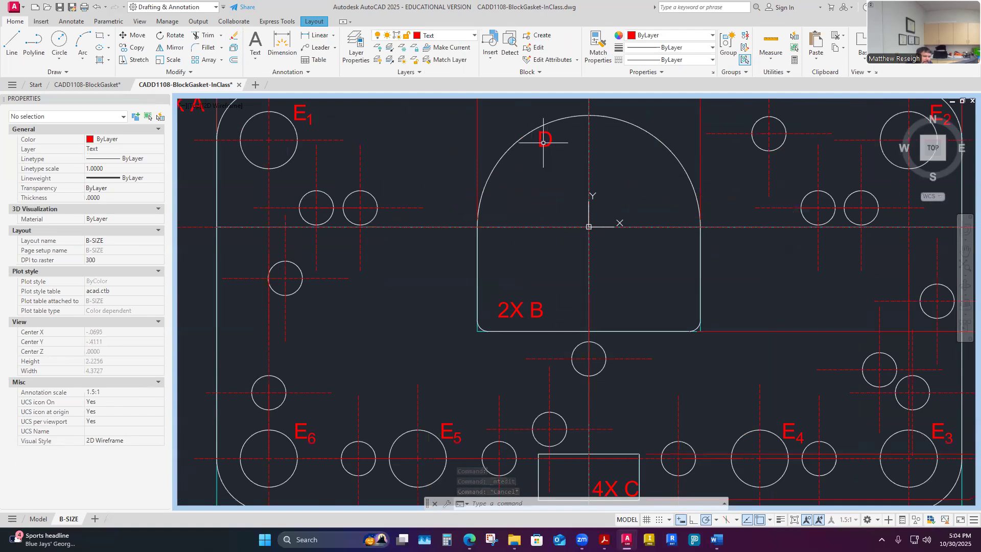
scroll(534, 193, down, 4)
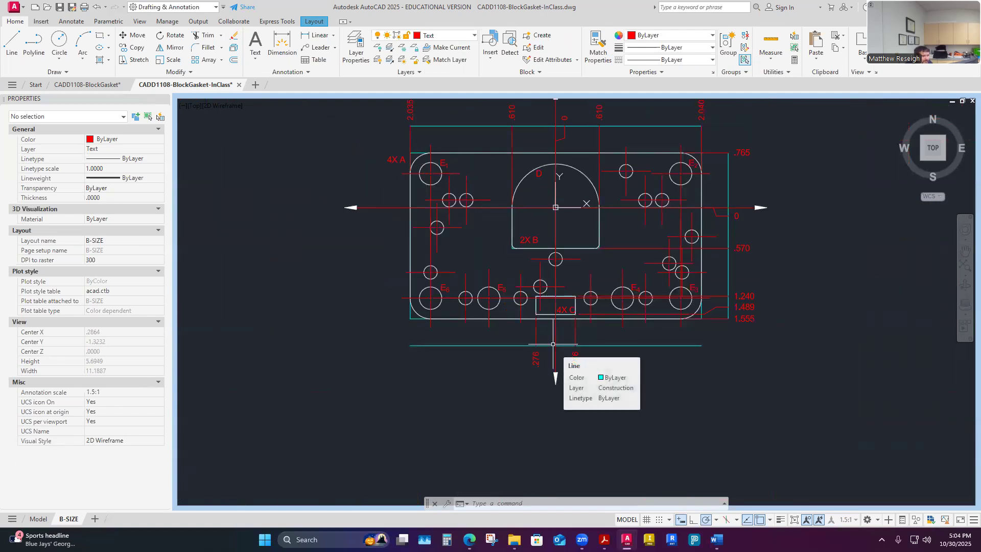
scroll(456, 213, up, 3)
scroll(456, 214, down, 3)
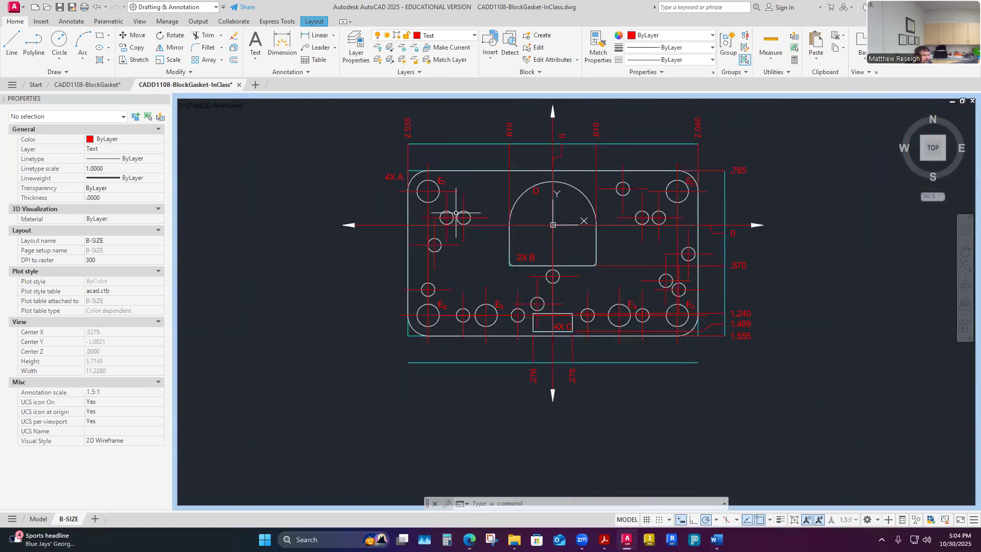
scroll(451, 212, up, 2)
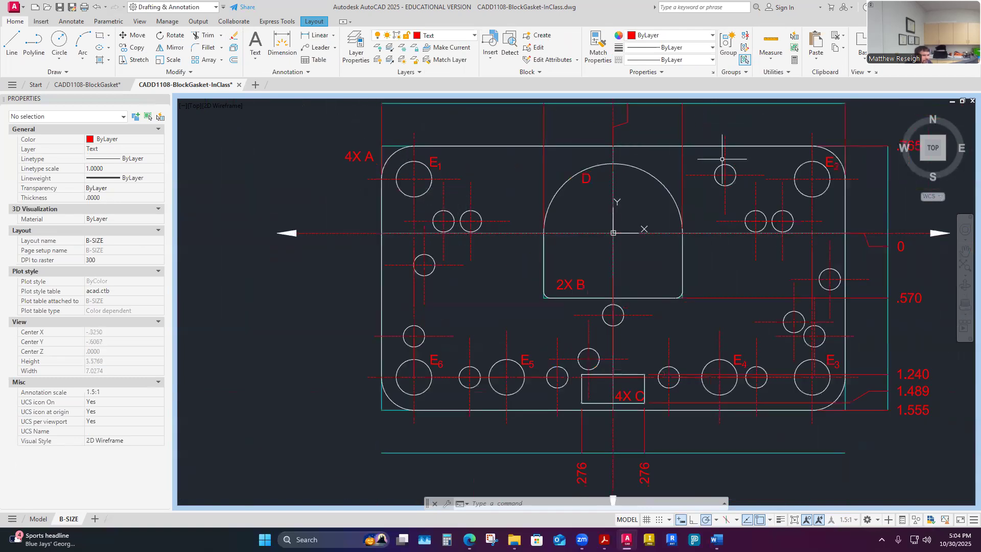
scroll(449, 201, up, 2)
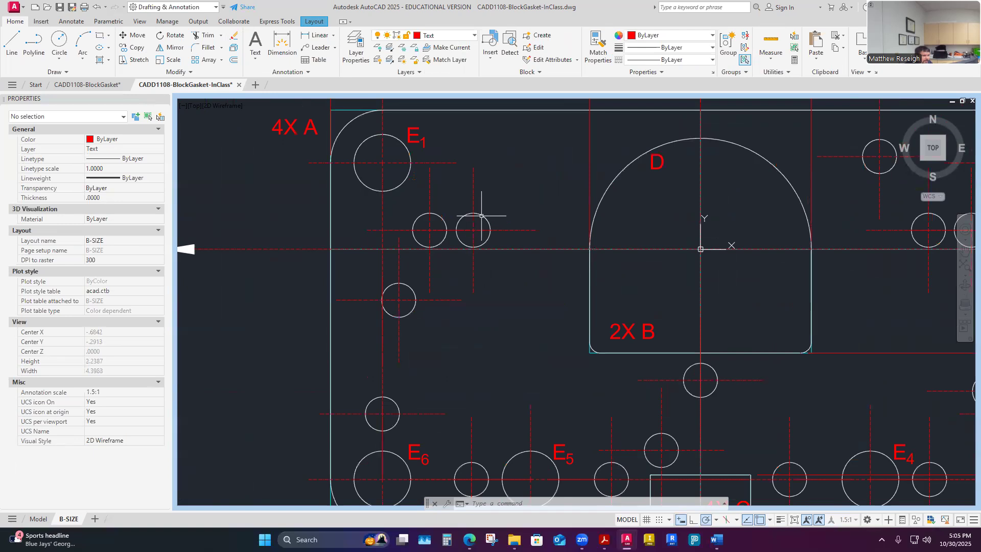
Copy the E1 label to the upper right of the right-hand small hole in the gasket's upper-left pair.
mouse_move(481, 215)
click(133, 47)
click(420, 136)
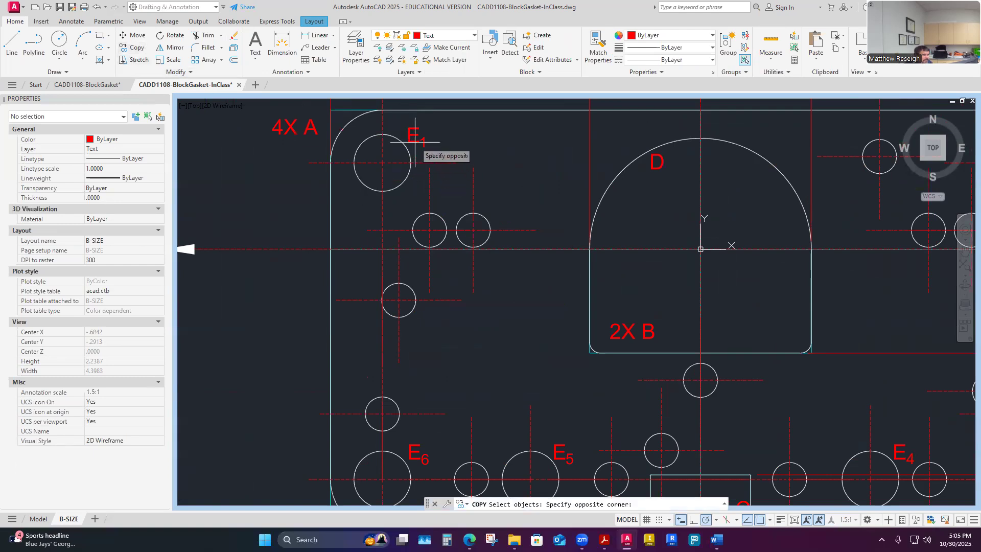
click(420, 136)
click(412, 137)
key(Return)
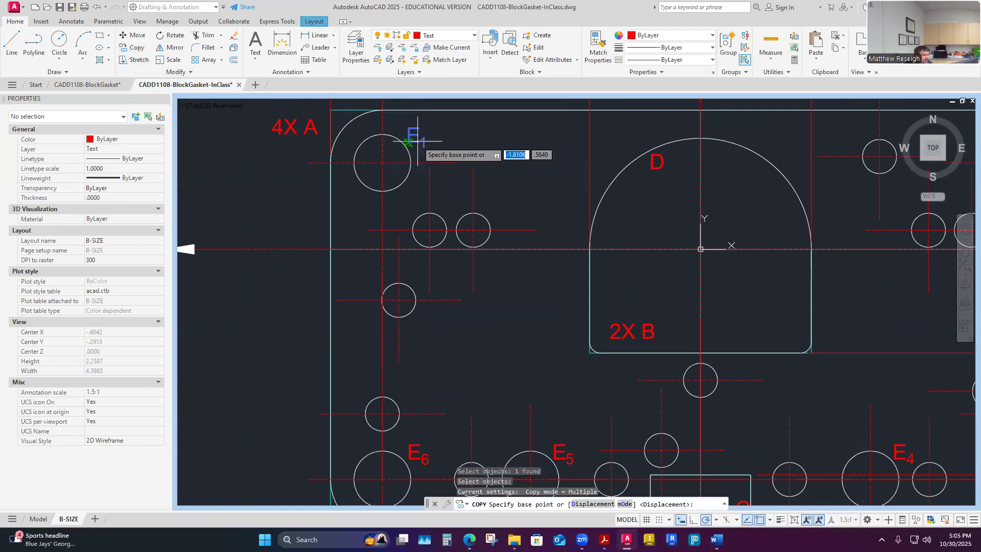
click(408, 142)
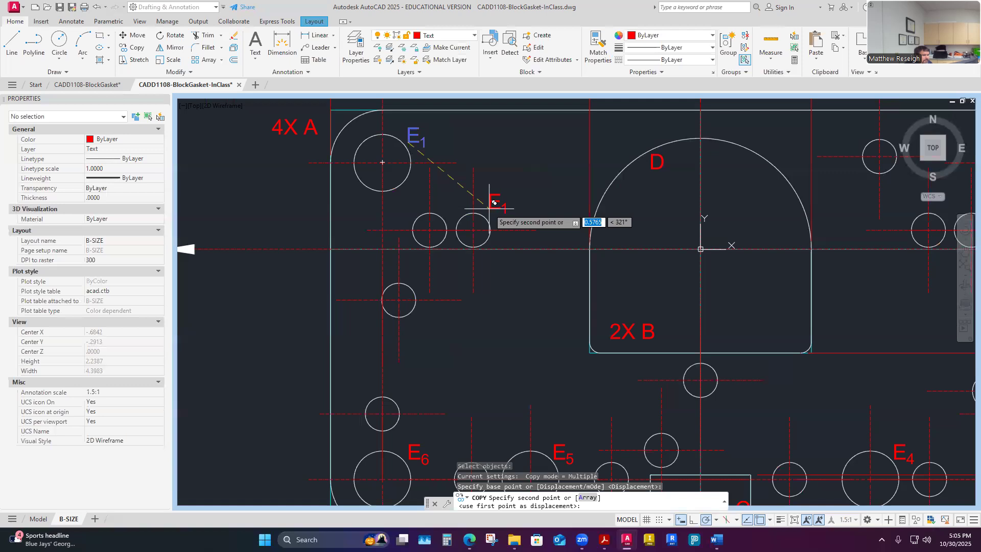
scroll(488, 215, up, 6)
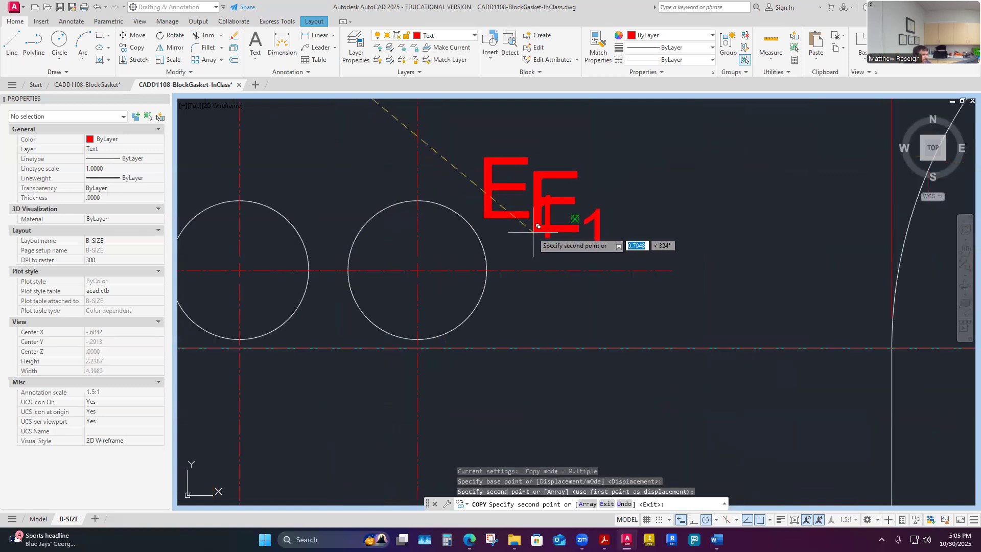
Place another copy of the E1 label at the left-hand small hole of the upper-left pair and finish copying.
scroll(539, 219, down, 4)
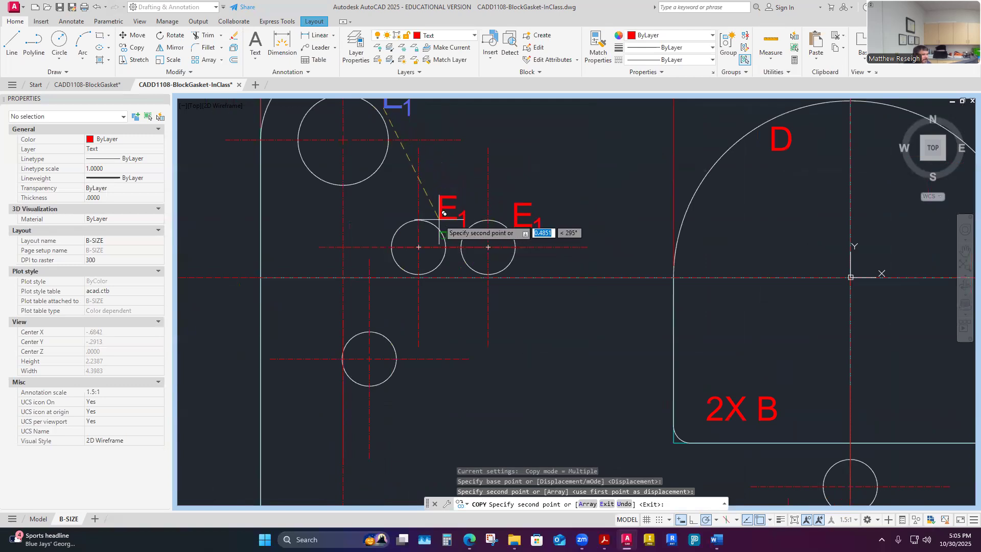
scroll(438, 215, up, 2)
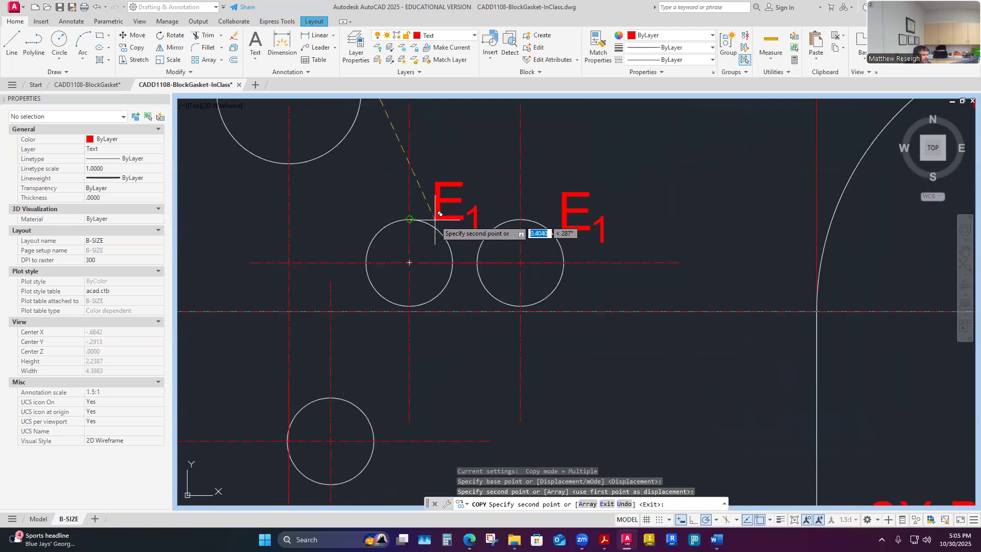
scroll(441, 211, up, 4)
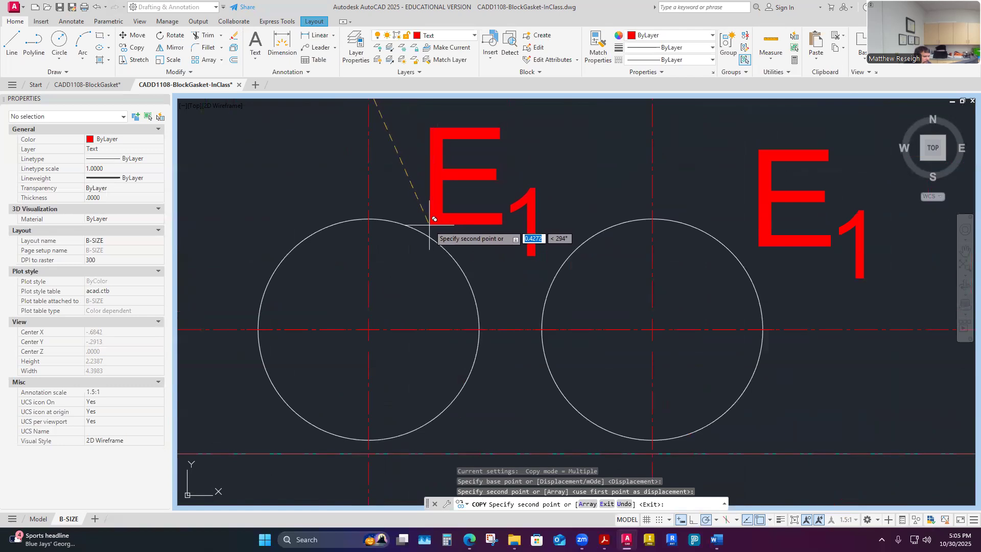
click(438, 221)
scroll(425, 202, down, 8)
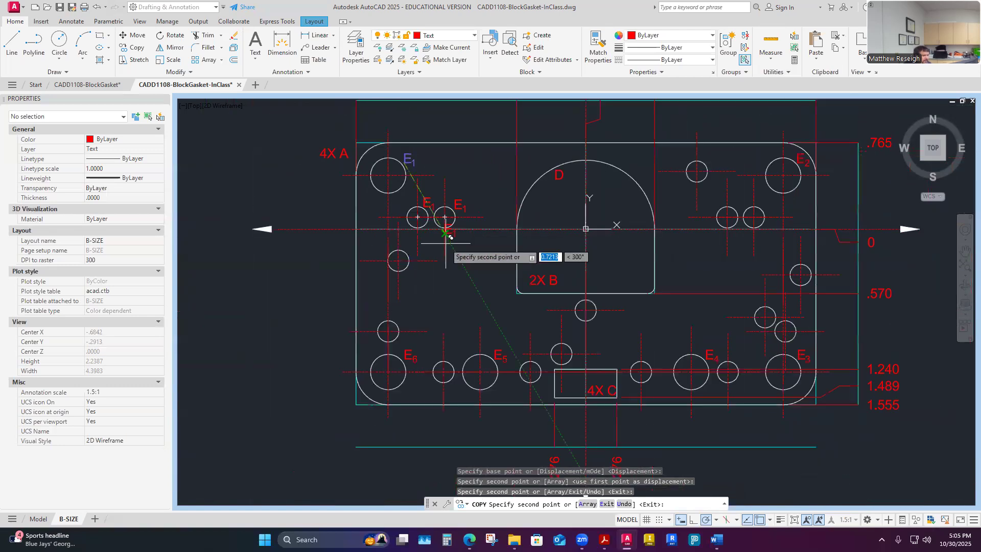
key(Escape)
scroll(446, 217, up, 4)
click(475, 197)
click(478, 197)
double_click(479, 196)
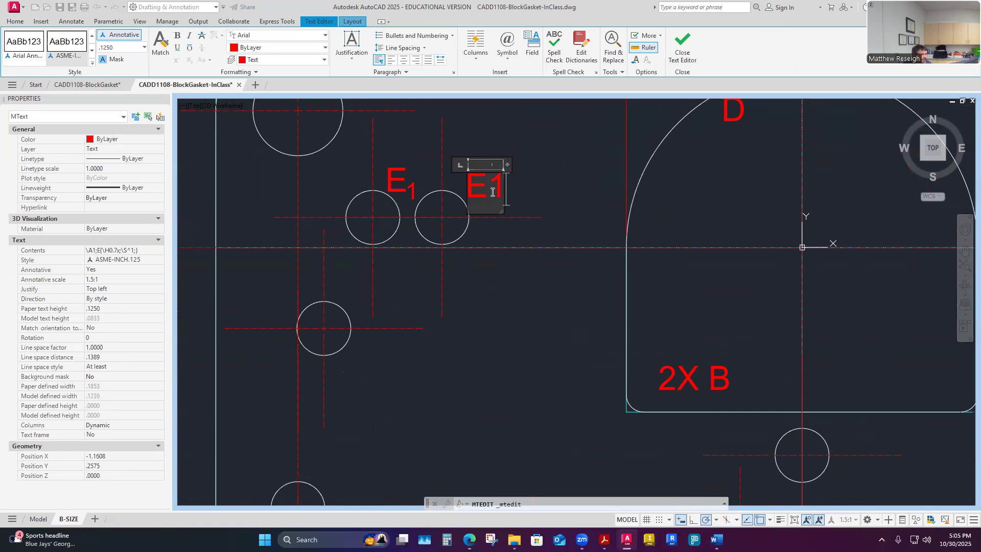
key(Escape)
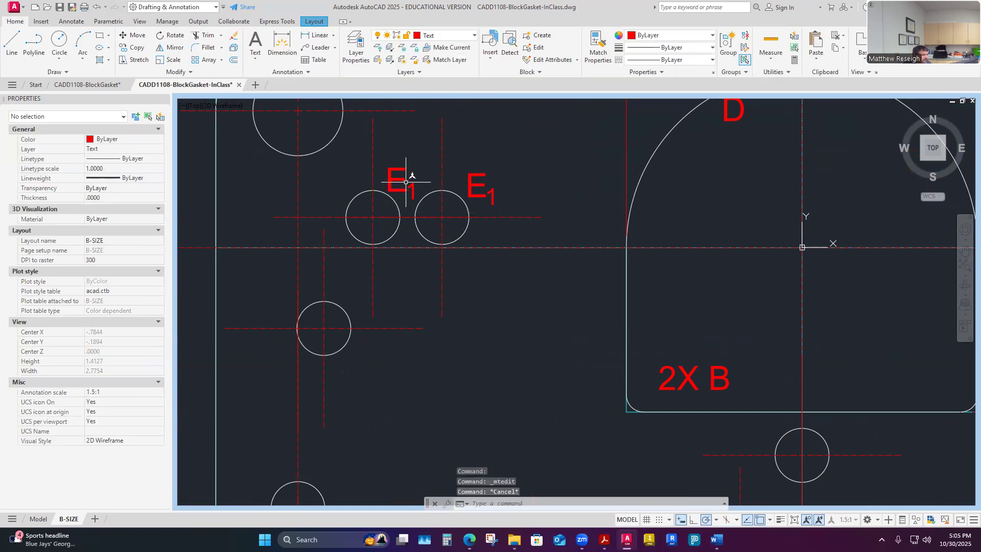
Change the copied label at the right-hand small hole of the upper-left pair to F1, keeping the 1 as a subscript.
scroll(494, 197, down, 3)
scroll(498, 200, up, 5)
double_click(482, 175)
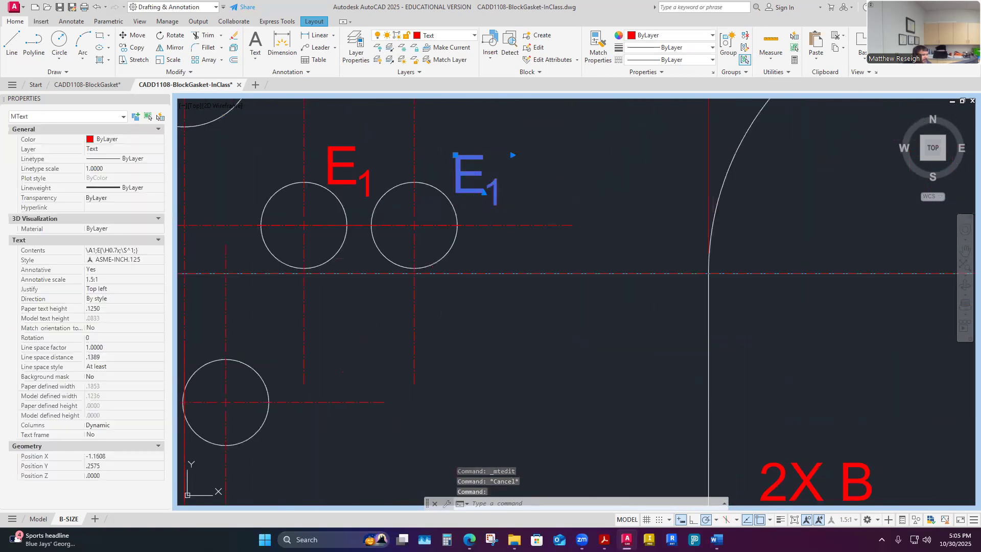
key(shift+Right)
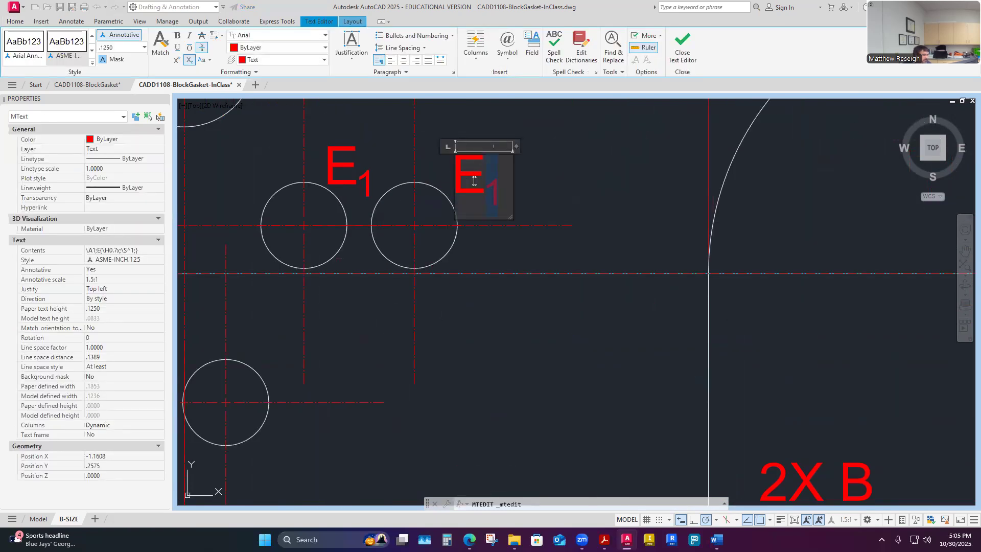
key(ctrl+a)
click(485, 192)
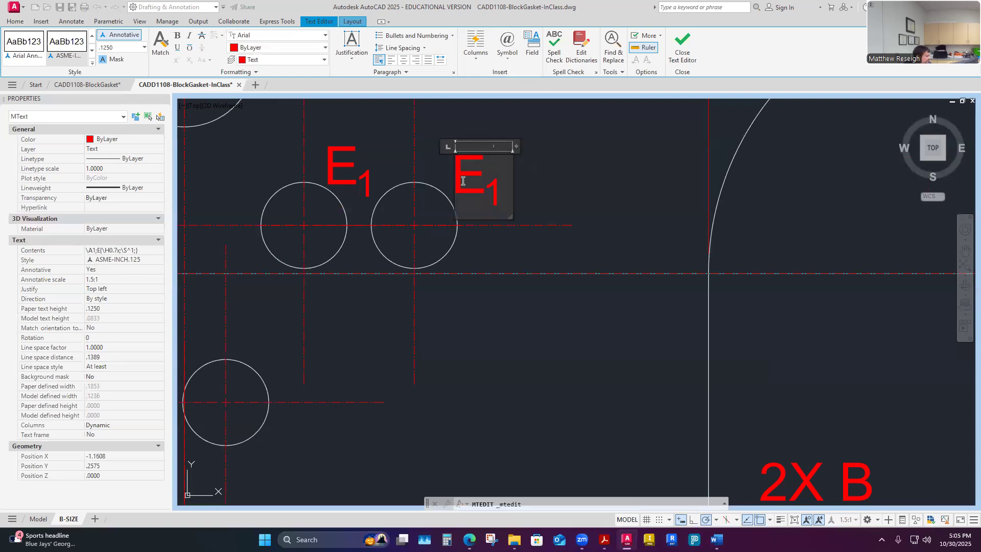
text(F)
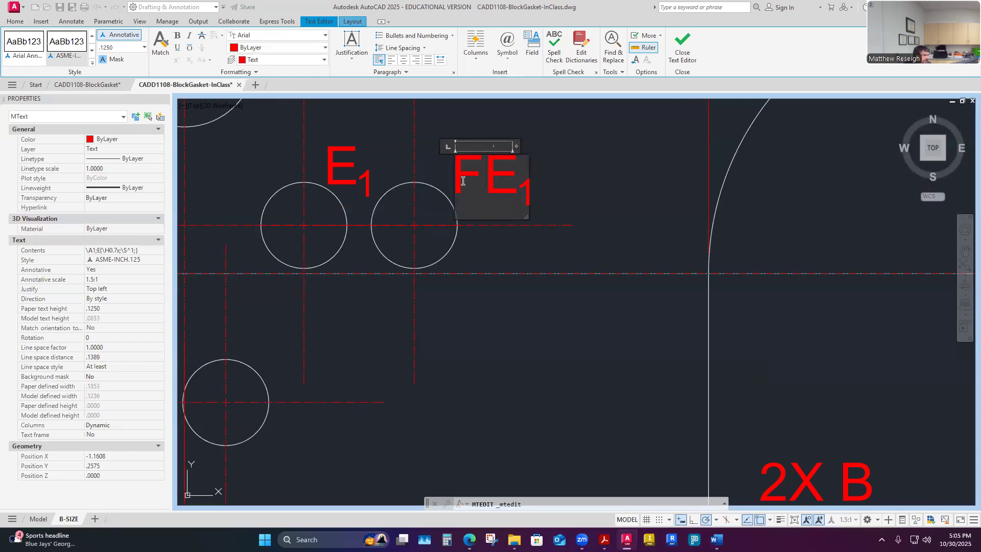
key(Delete)
click(566, 205)
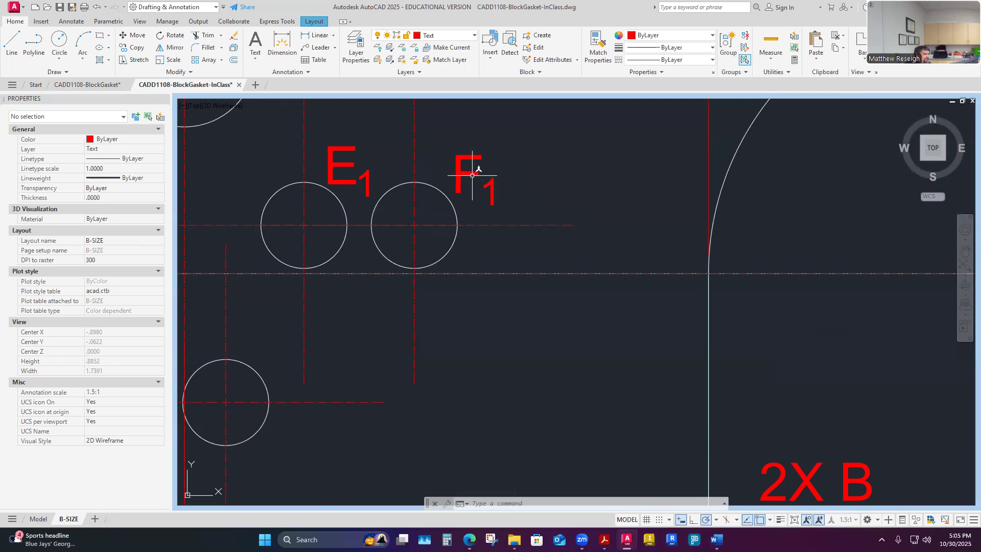
Replace the E1 label at the left-hand small hole of the upper-left pair with a copy of the F1 label.
click(343, 168)
key(Delete)
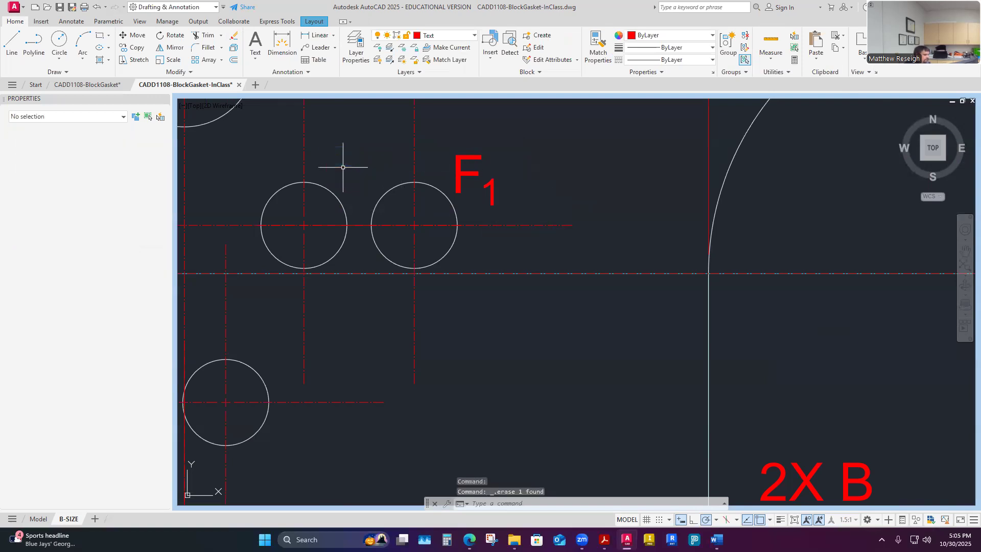
click(137, 48)
click(460, 170)
click(465, 172)
click(460, 173)
key(Return)
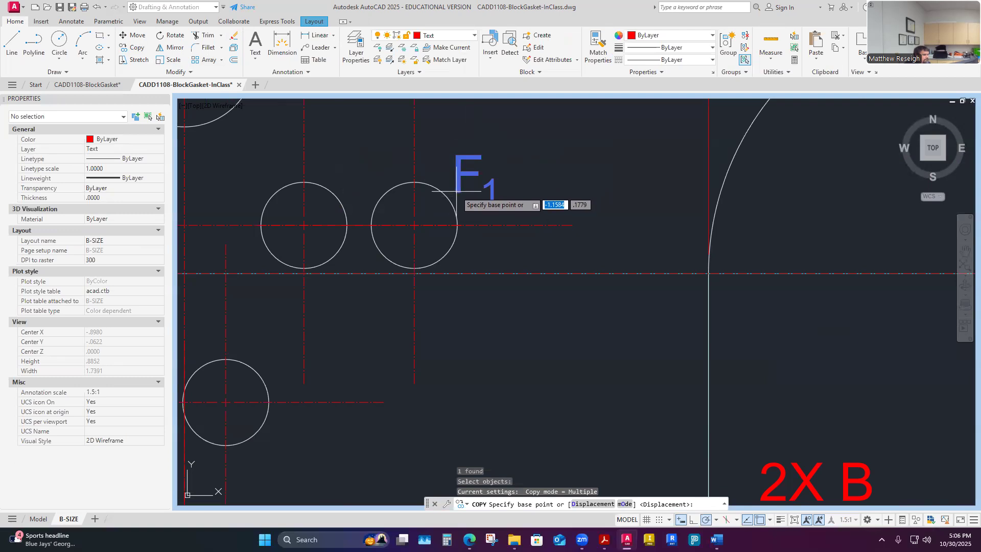
scroll(453, 180, down, 2)
click(454, 187)
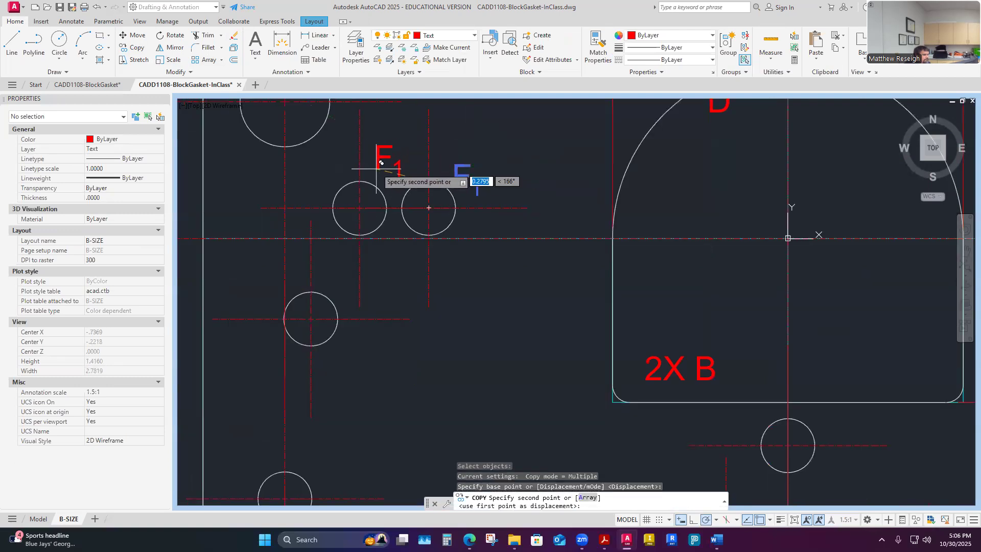
scroll(375, 173, up, 5)
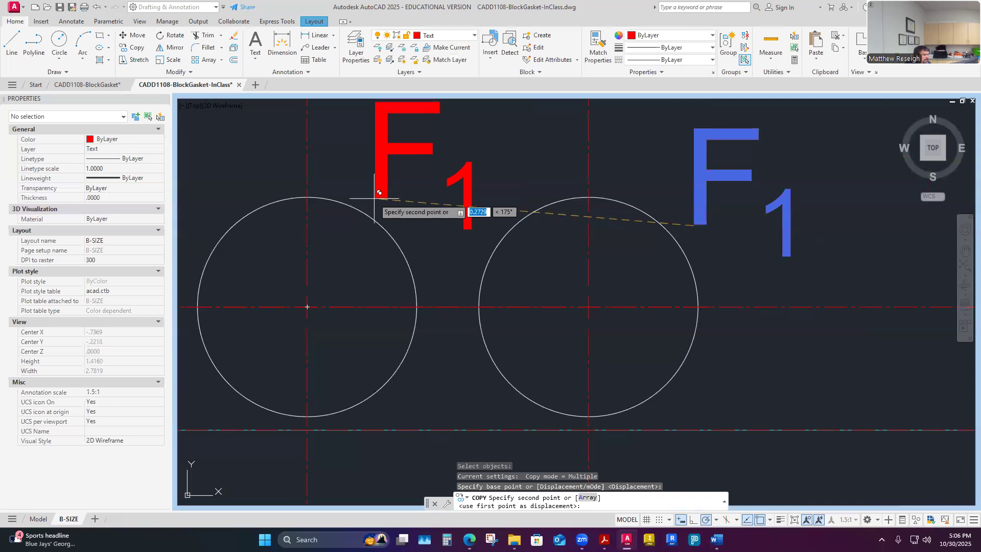
click(378, 196)
key(Escape)
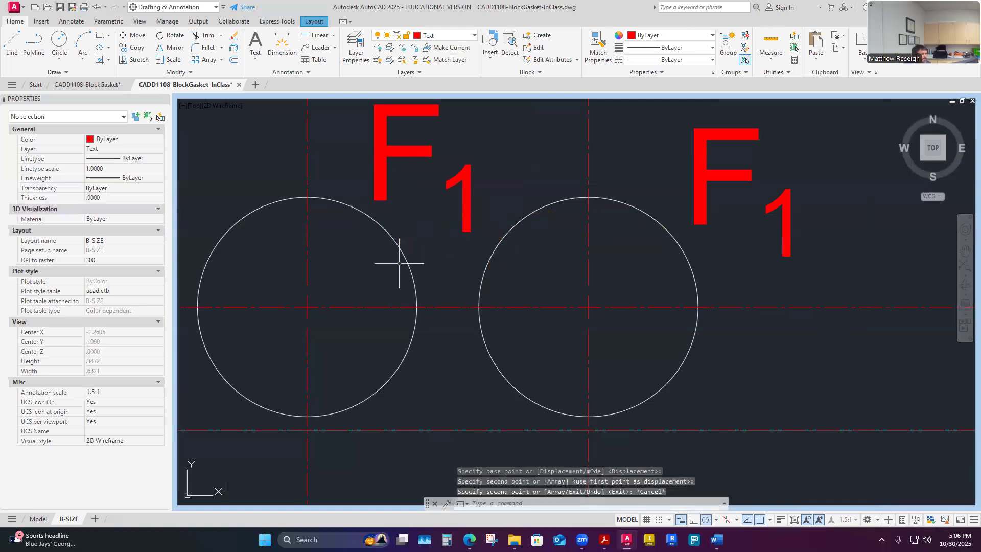
Change the copied label at the left-hand small hole of the upper-left pair to F2, with the 2 formatted as a subscript.
click(407, 195)
click(407, 151)
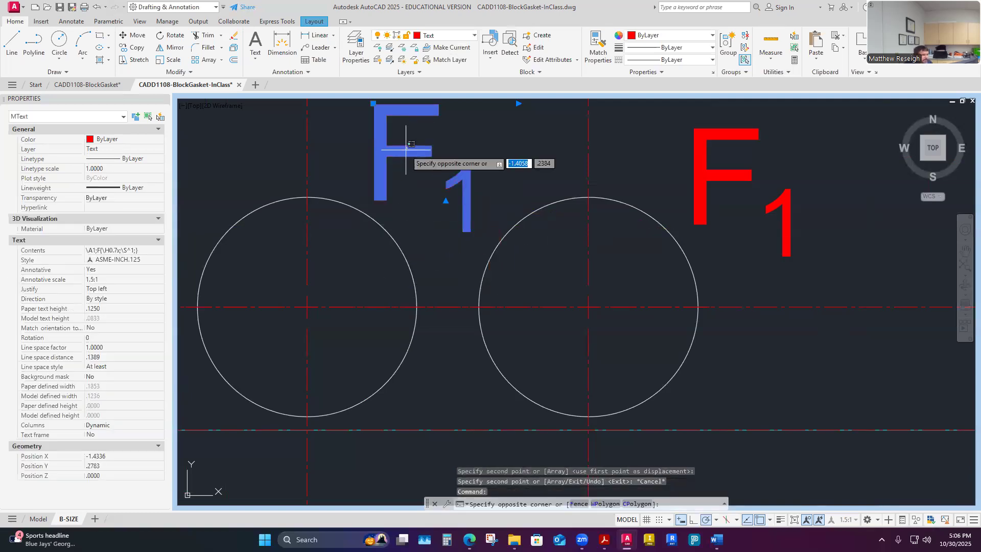
click(414, 155)
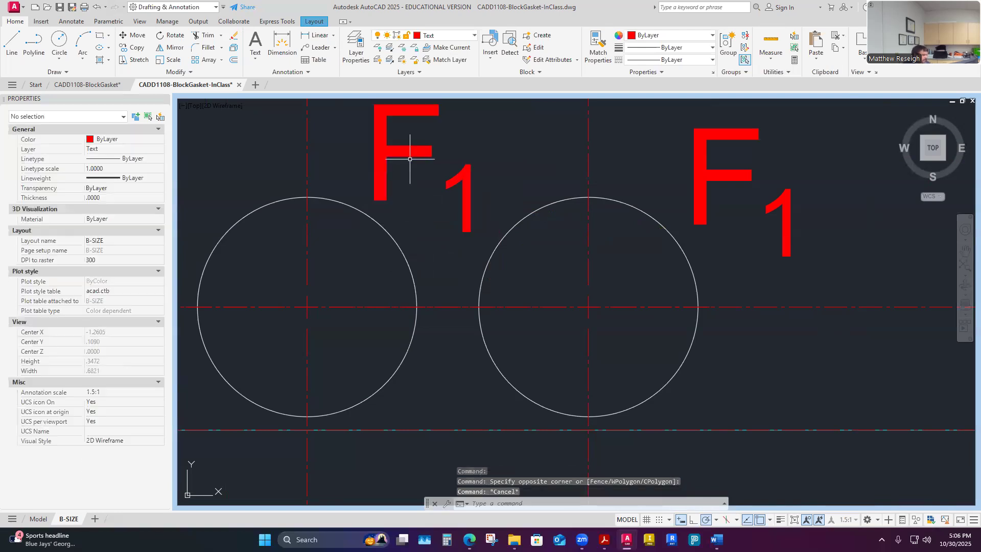
double_click(423, 153)
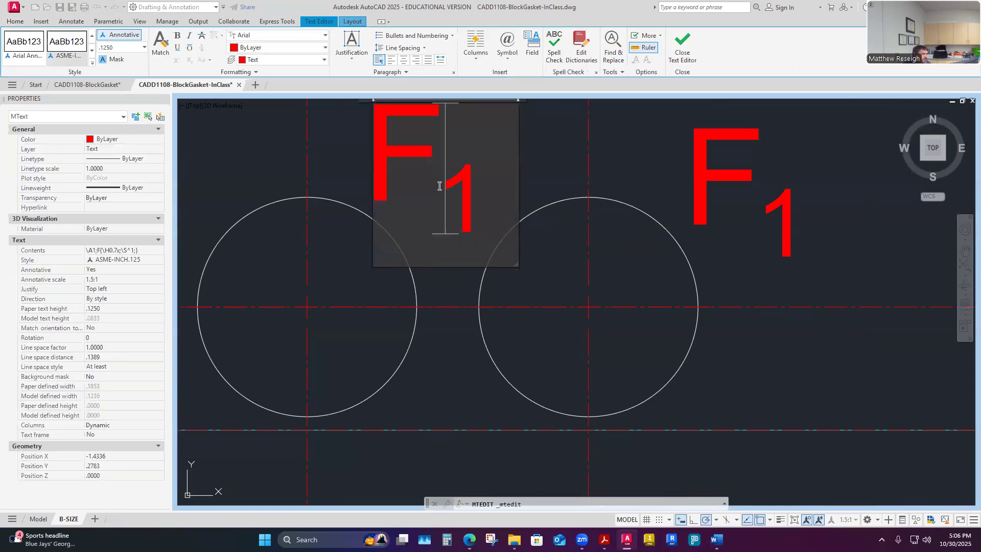
double_click(476, 199)
click(478, 200)
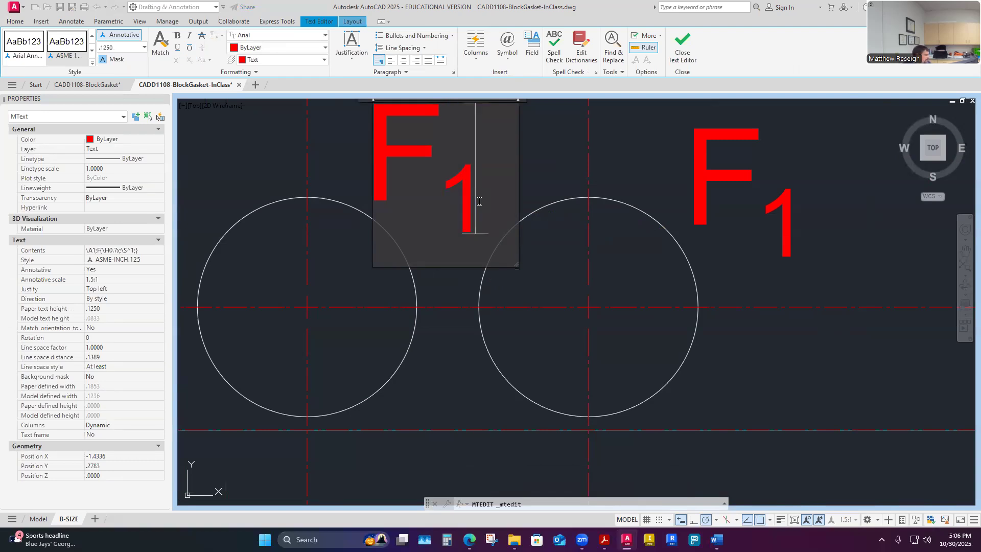
text(2)
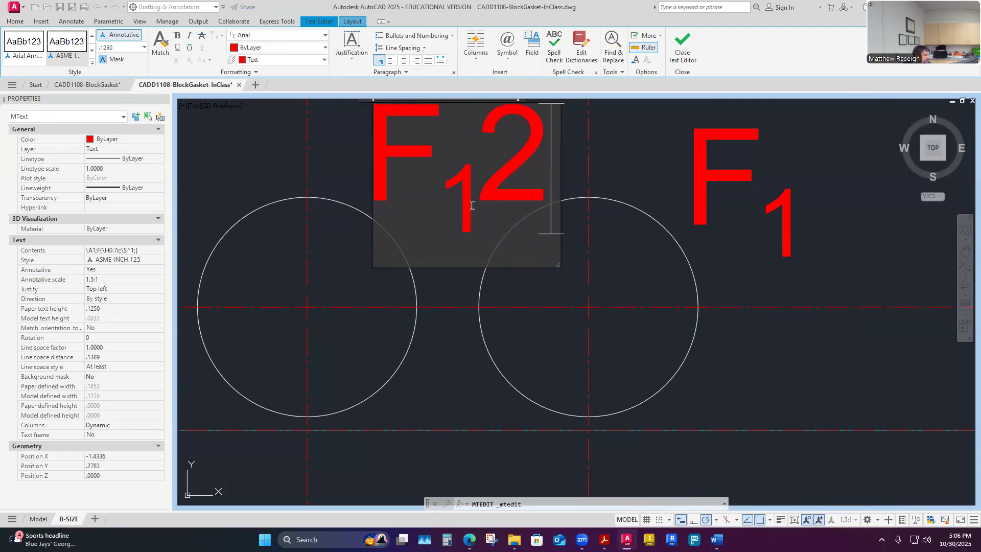
key(BackSpace)
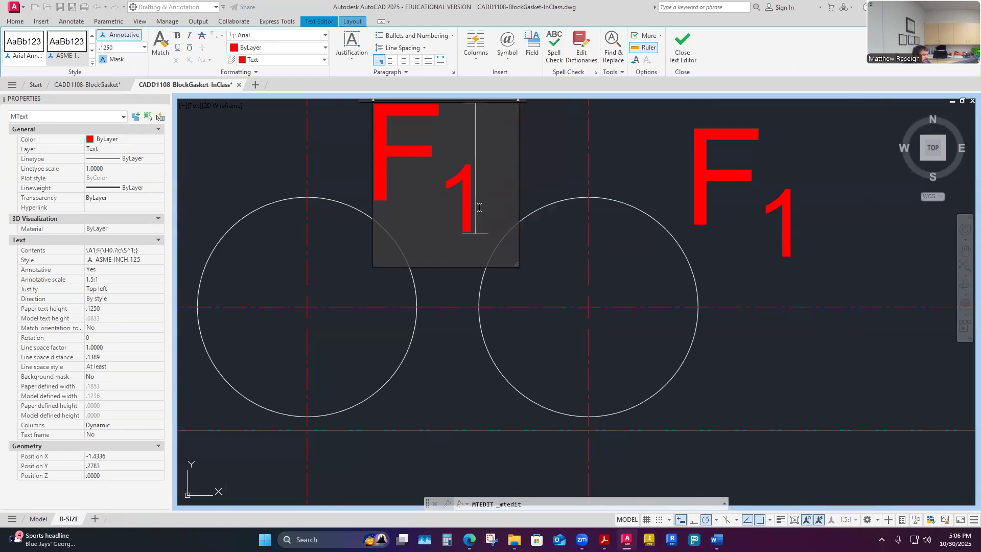
key(BackSpace)
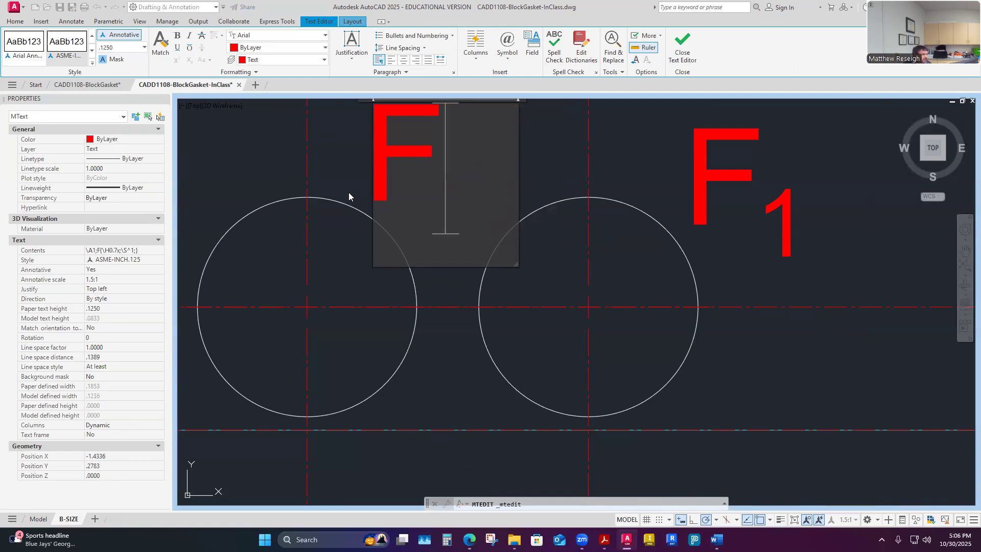
text(2)
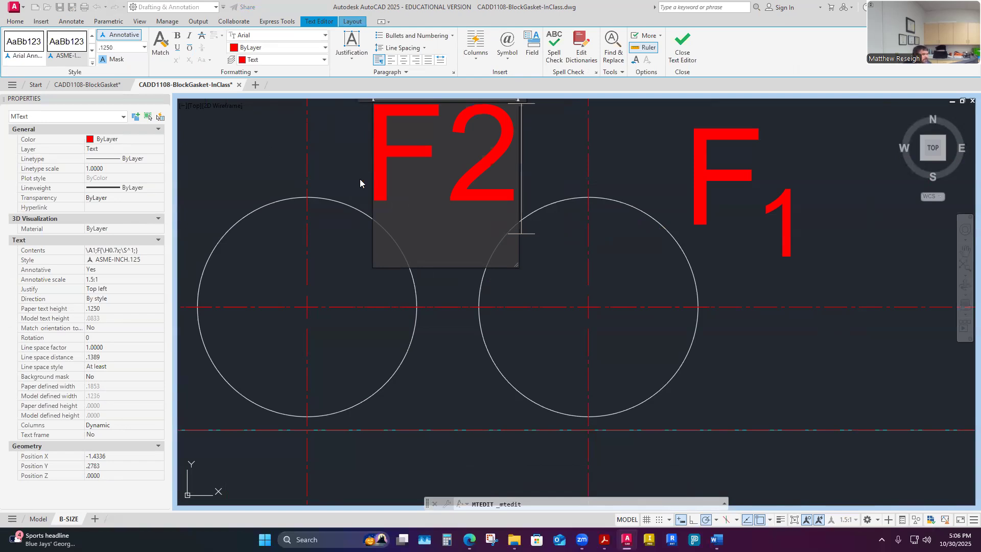
drag(445, 176, 498, 184)
click(189, 60)
key(Escape)
scroll(339, 170, down, 5)
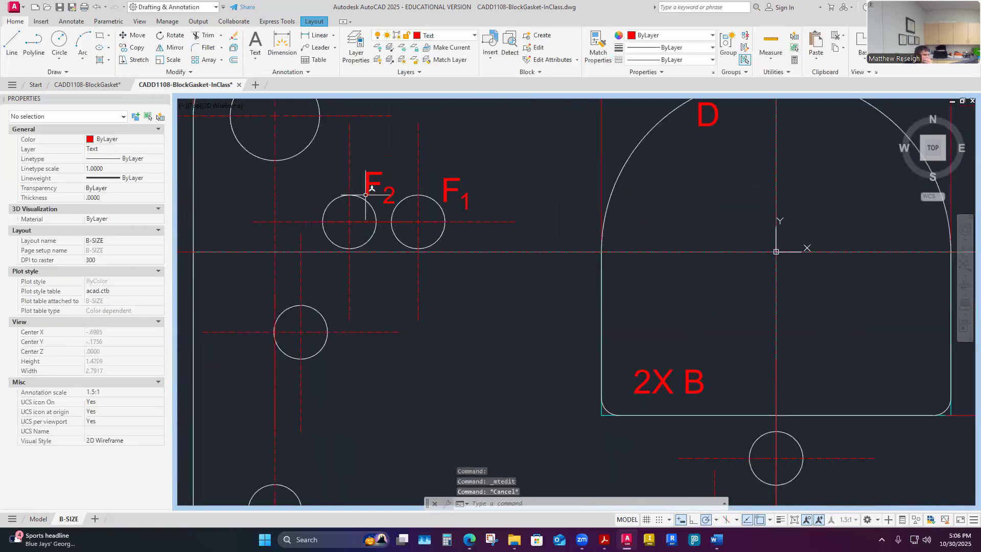
scroll(410, 211, down, 4)
scroll(513, 182, up, 4)
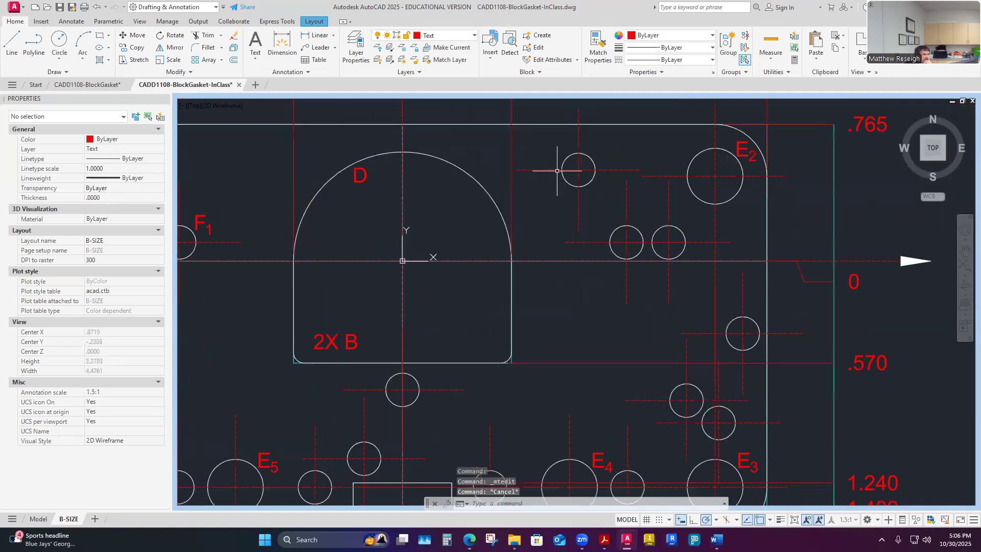
scroll(735, 331, down, 5)
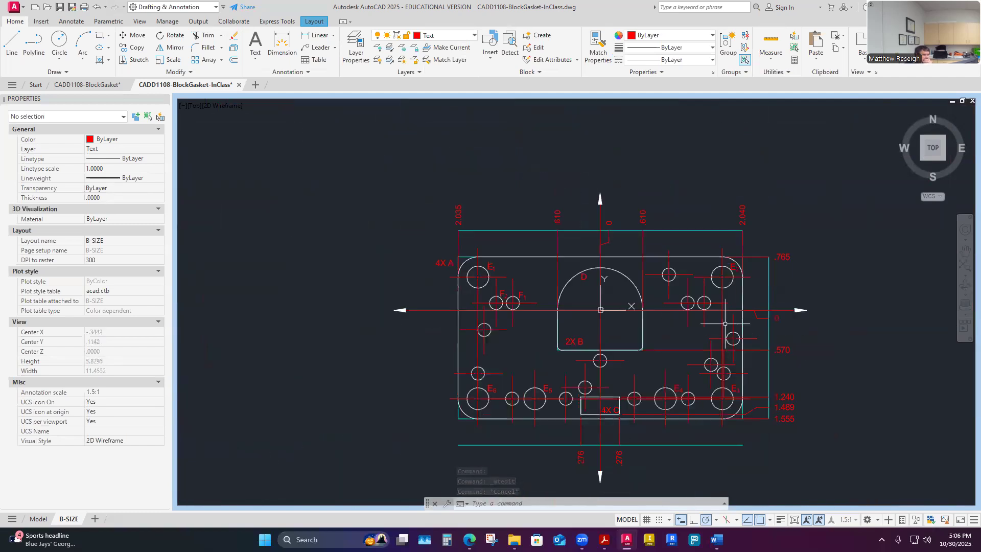
scroll(509, 307, up, 3)
scroll(510, 307, up, 4)
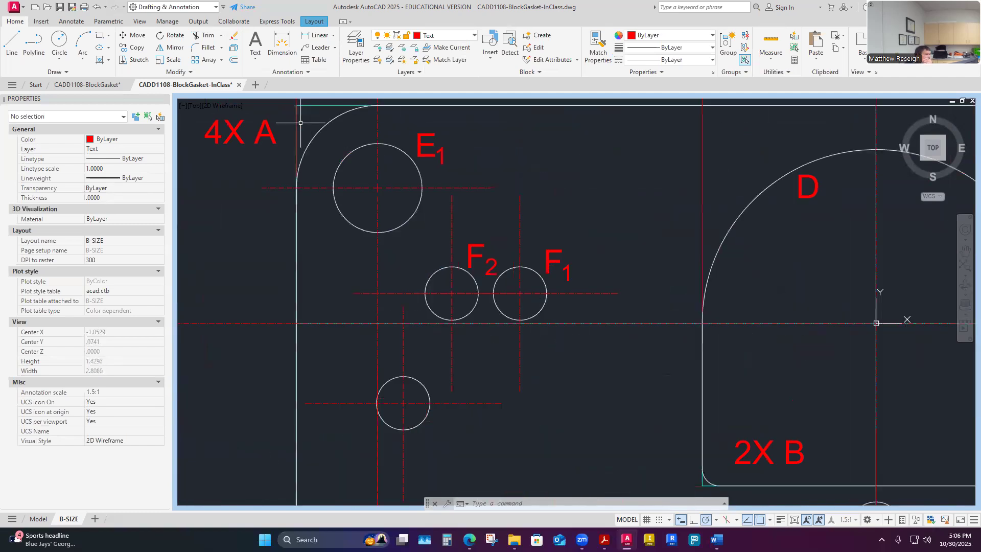
Copy the F1 label from its lower-left corner to the single small hole between the arch cutout and the E2 hole.
click(134, 47)
scroll(610, 332, up, 6)
scroll(451, 198, down, 4)
scroll(451, 197, up, 2)
click(417, 161)
key(Return)
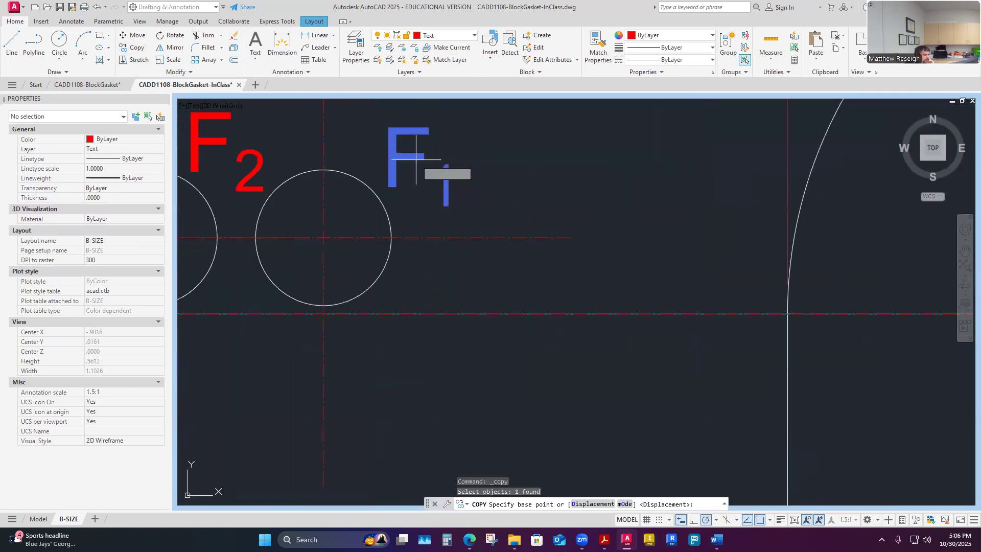
scroll(398, 182, up, 4)
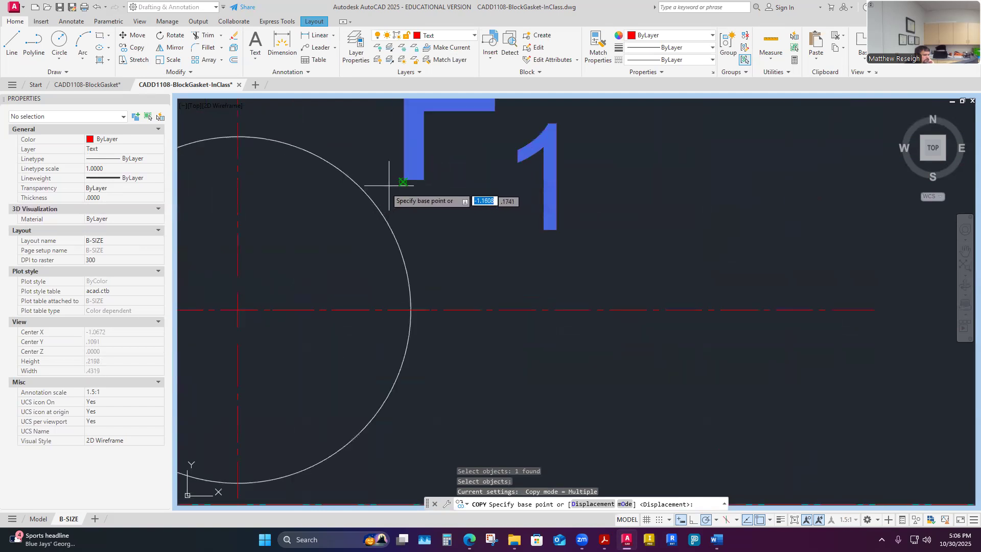
scroll(399, 182, down, 5)
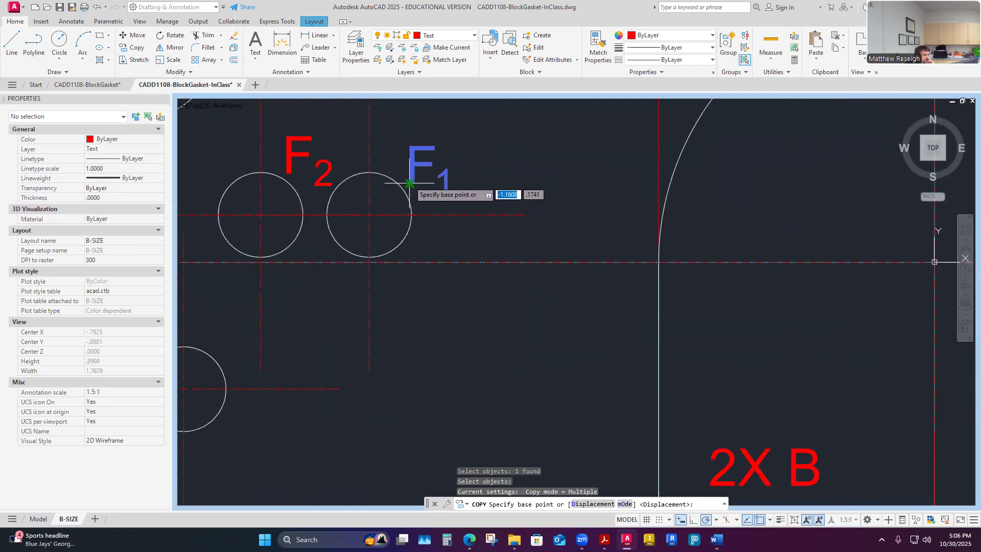
click(418, 187)
scroll(432, 192, down, 4)
scroll(692, 148, up, 4)
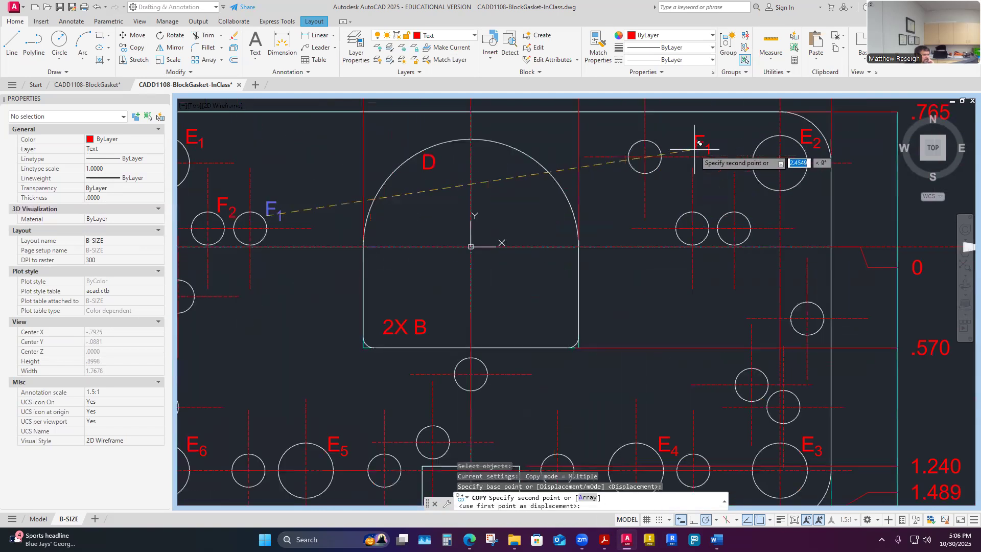
scroll(648, 223, down, 4)
scroll(638, 184, up, 6)
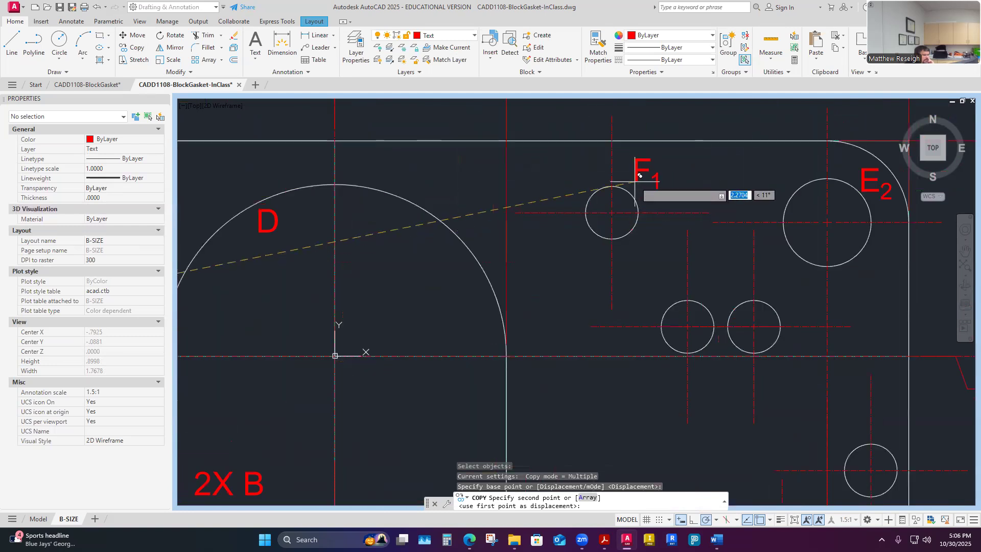
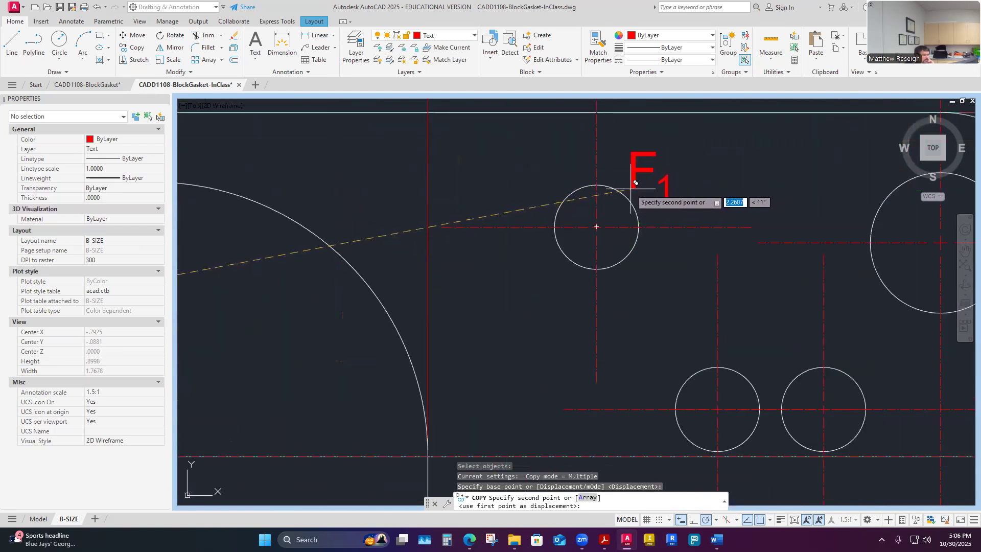
click(633, 183)
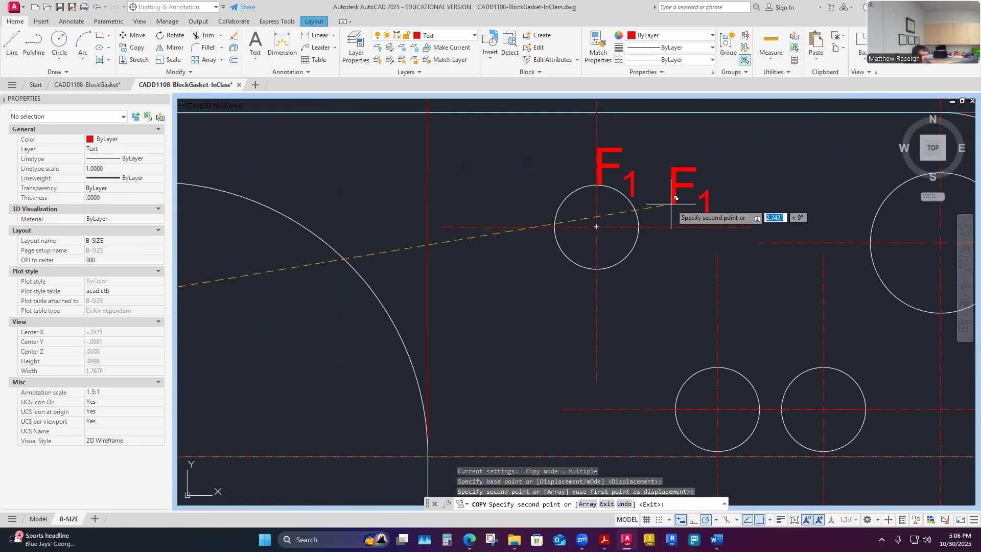
Place copies of the F1 label at both small holes of the upper-right pair.
scroll(644, 207, down, 4)
scroll(712, 280, up, 6)
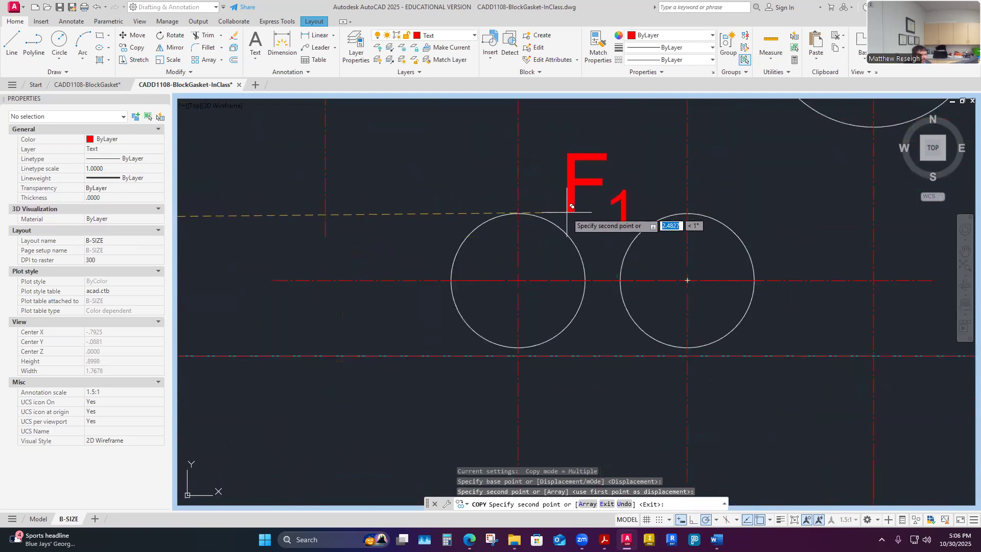
click(562, 206)
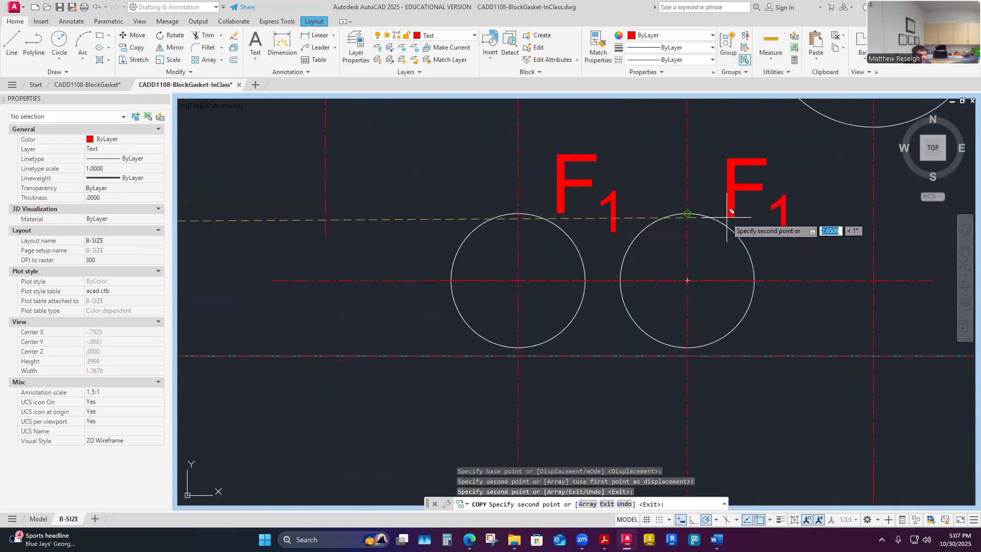
click(743, 212)
Place a copy of the F1 label at the small hole near the gasket's right edge, below the upper-right pair.
scroll(740, 217, down, 6)
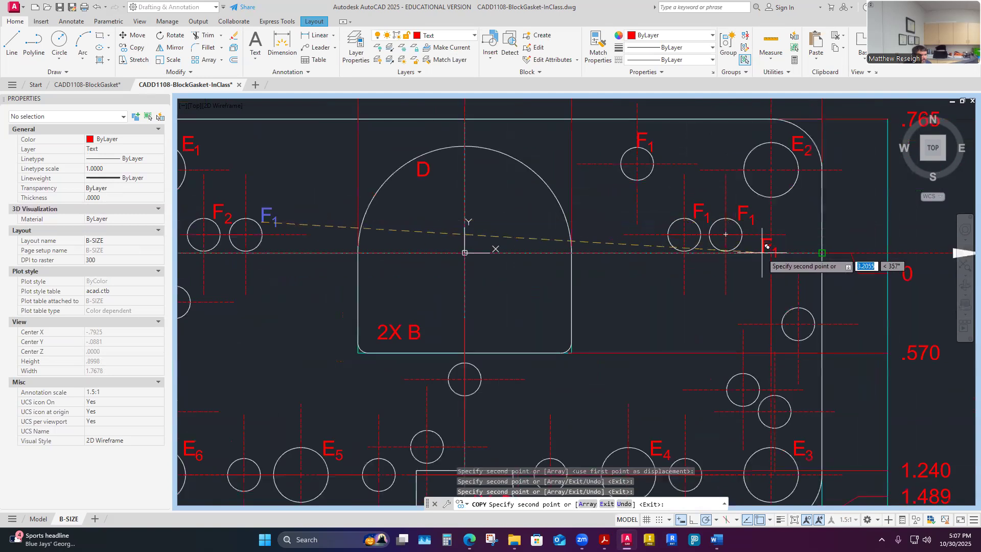
scroll(764, 244, down, 4)
scroll(780, 271, up, 8)
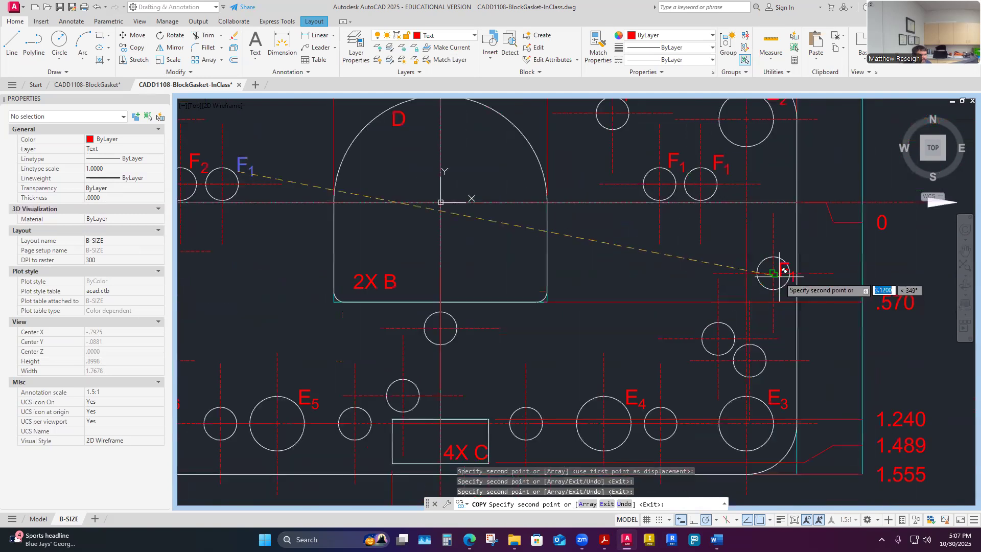
scroll(792, 243, down, 3)
scroll(789, 241, up, 3)
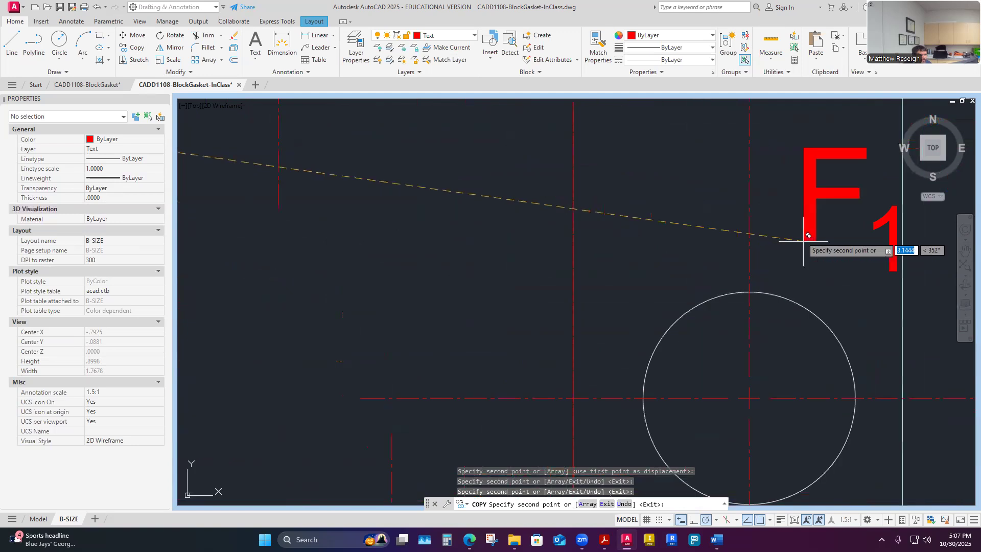
scroll(794, 274, down, 3)
click(793, 274)
Place copies of the F1 label at the two diagonally adjacent small holes above the E3 hole.
scroll(776, 286, down, 3)
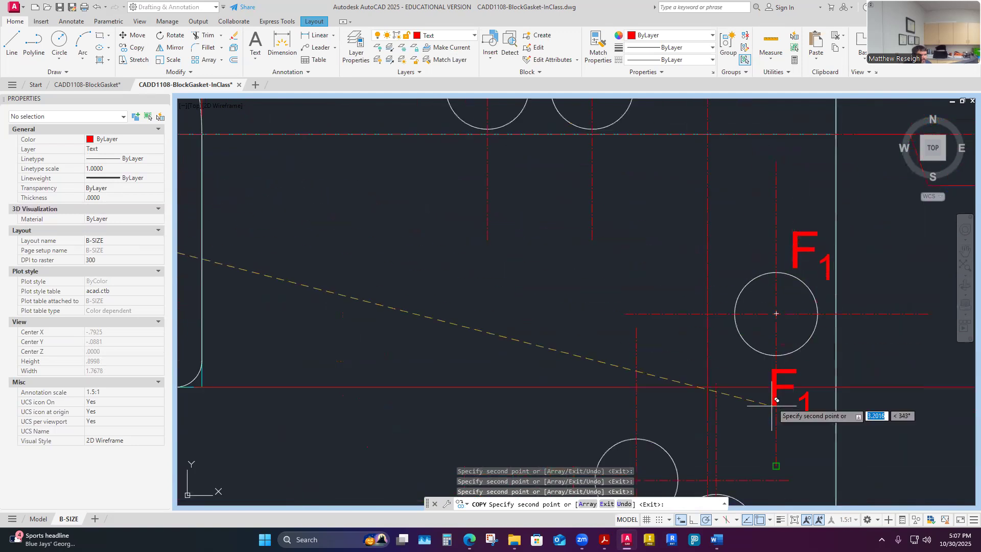
scroll(760, 301, down, 3)
scroll(664, 325, up, 4)
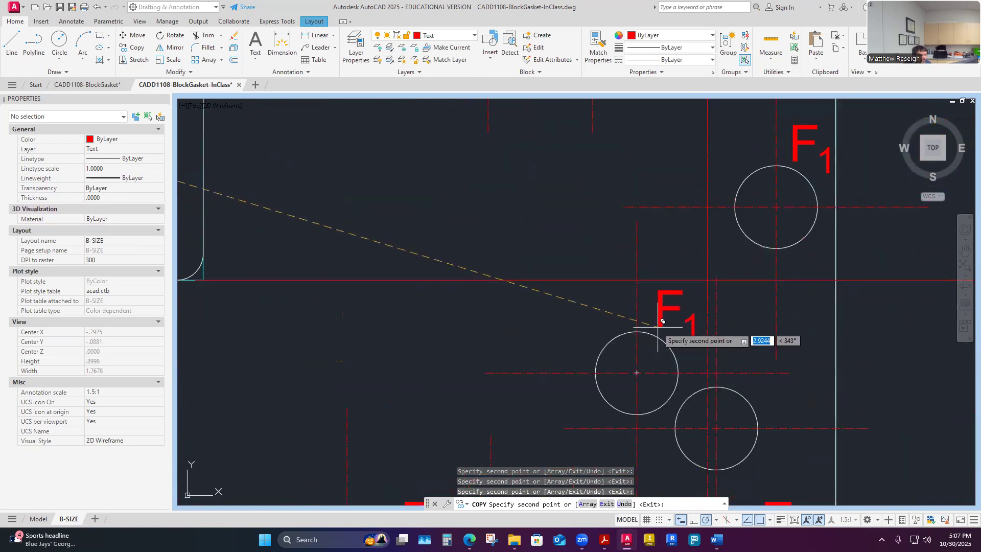
scroll(764, 398, up, 4)
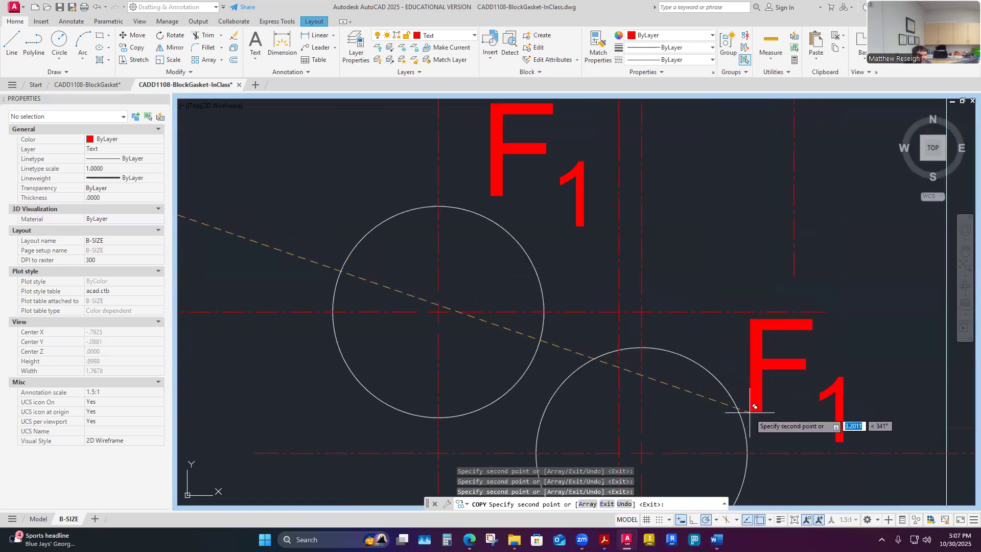
Place copies of the F1 label at the small holes on both sides of the E4 hole.
scroll(763, 351, down, 5)
scroll(763, 351, down, 3)
scroll(725, 352, up, 6)
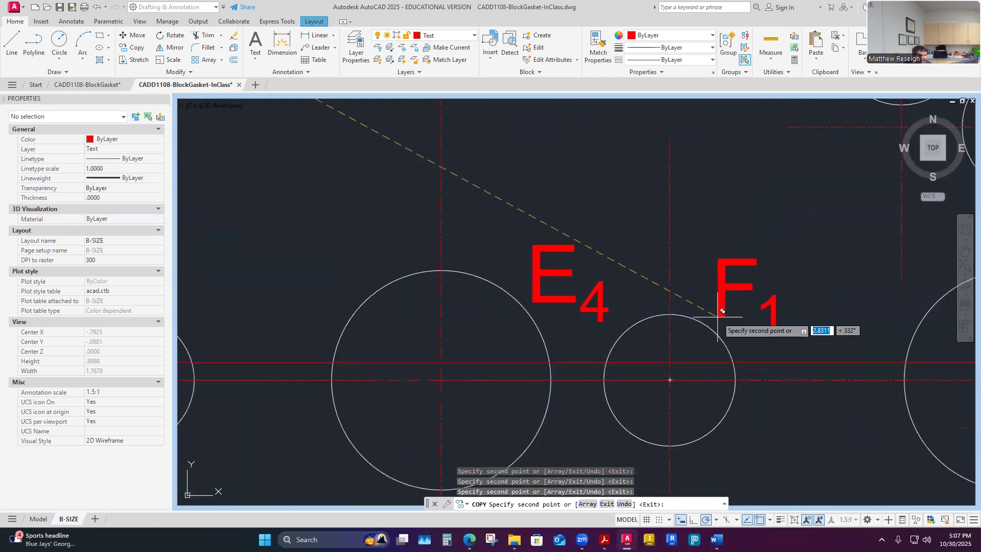
scroll(726, 312, down, 3)
scroll(736, 327, up, 5)
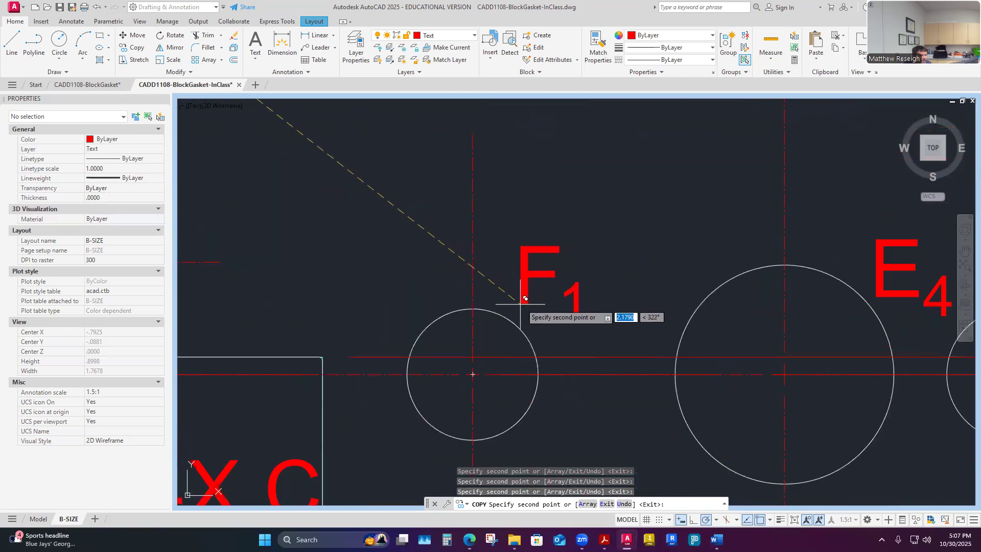
Place copies of the F1 label at the small hole centred below the arch cutout and the one just above the 4X C rectangle.
scroll(546, 307, down, 3)
scroll(536, 343, up, 5)
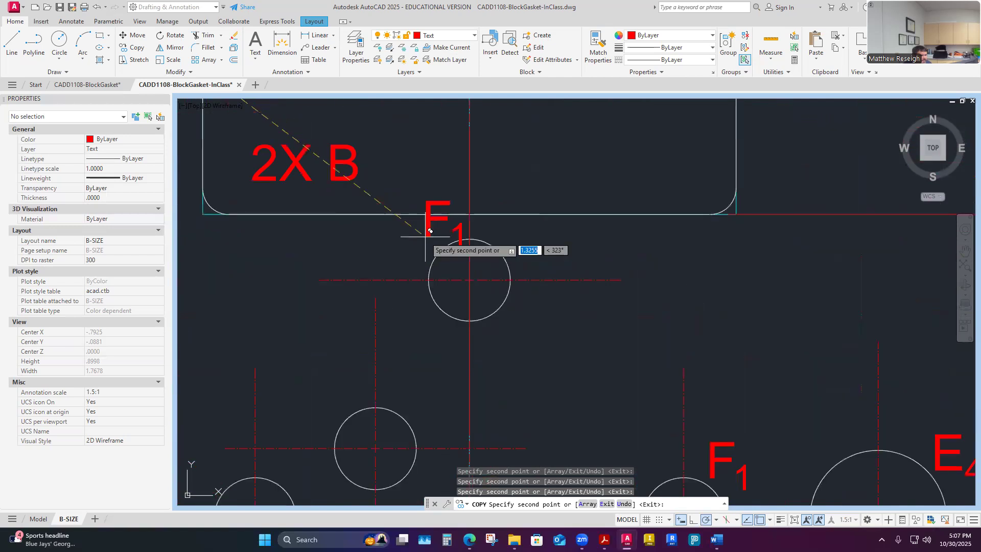
scroll(430, 231, up, 2)
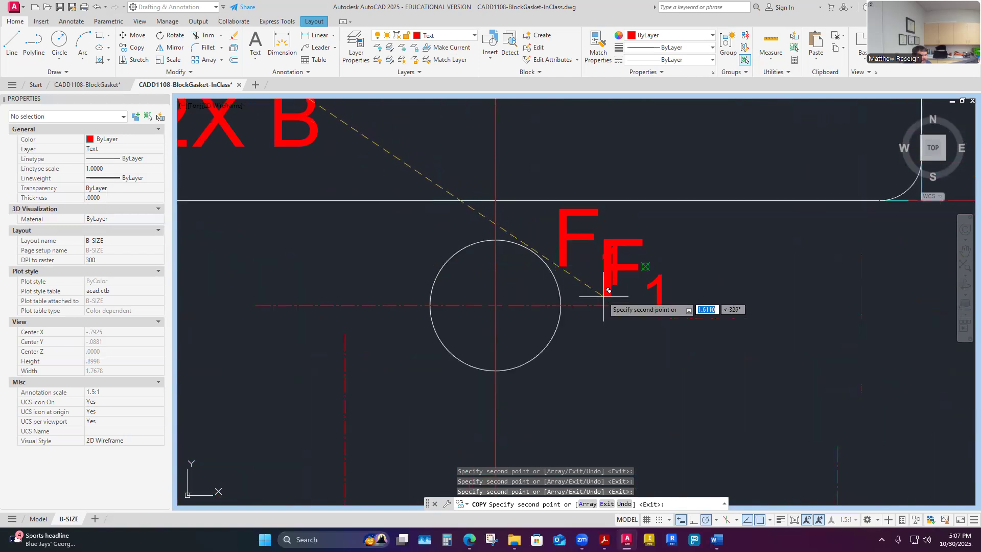
scroll(608, 290, down, 4)
scroll(555, 324, up, 4)
click(575, 200)
Place copies of the F1 label at the small holes on both sides of the E5 hole.
scroll(439, 375, down, 4)
scroll(517, 312, up, 4)
scroll(516, 313, down, 4)
scroll(588, 317, up, 5)
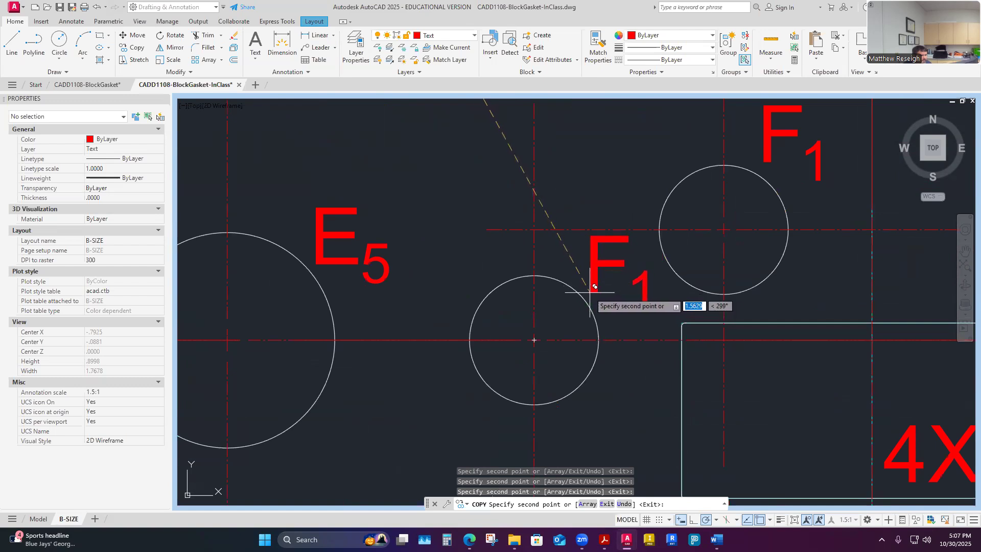
scroll(635, 327, down, 3)
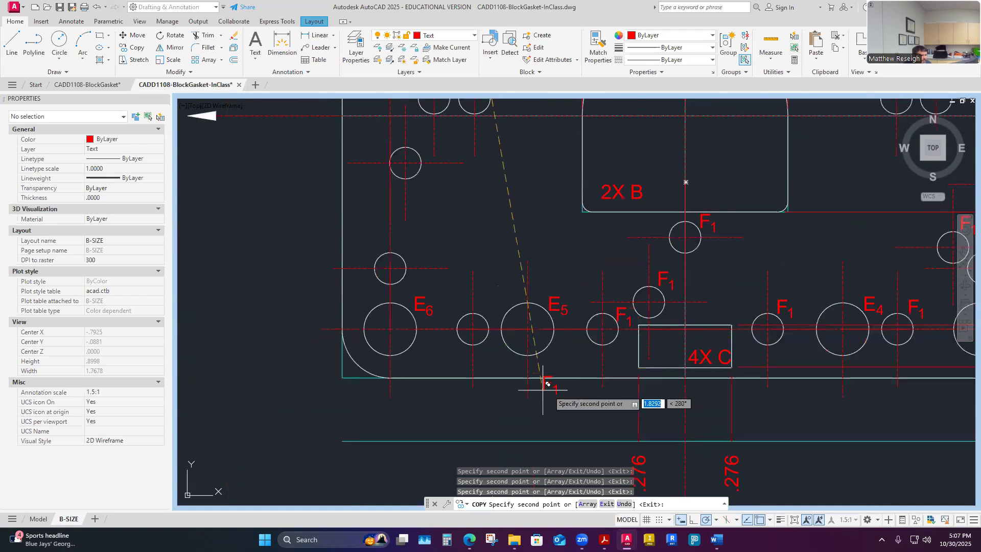
scroll(543, 386, up, 3)
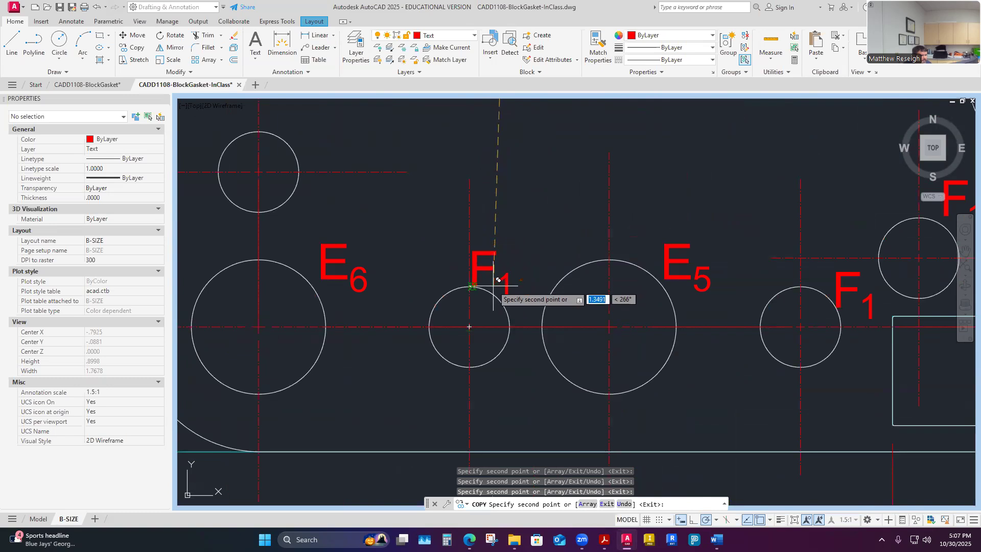
Place copies of the F1 label at the small hole above E6 and the one below the upper-left pair, and finish copying.
scroll(498, 280, down, 3)
scroll(466, 281, up, 3)
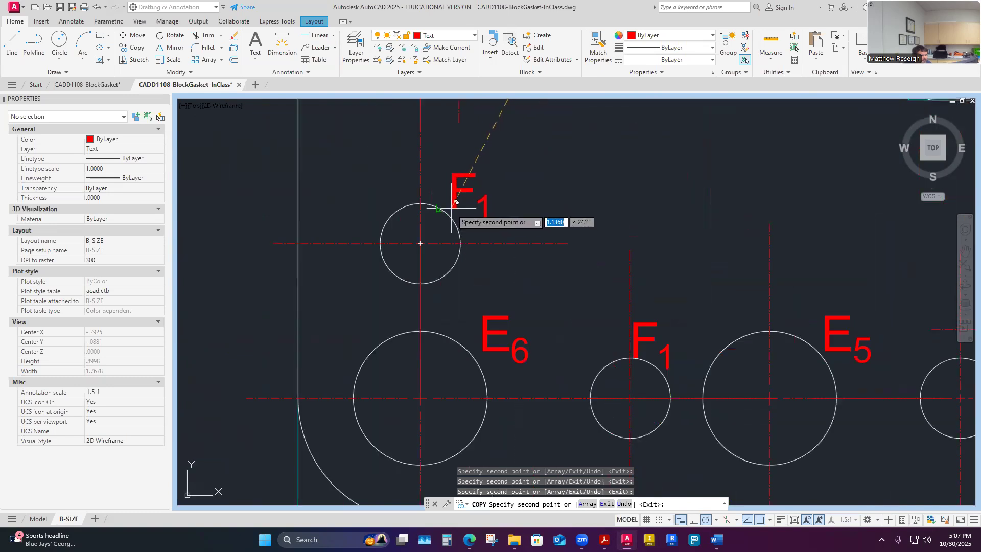
scroll(490, 286, down, 4)
scroll(504, 305, up, 4)
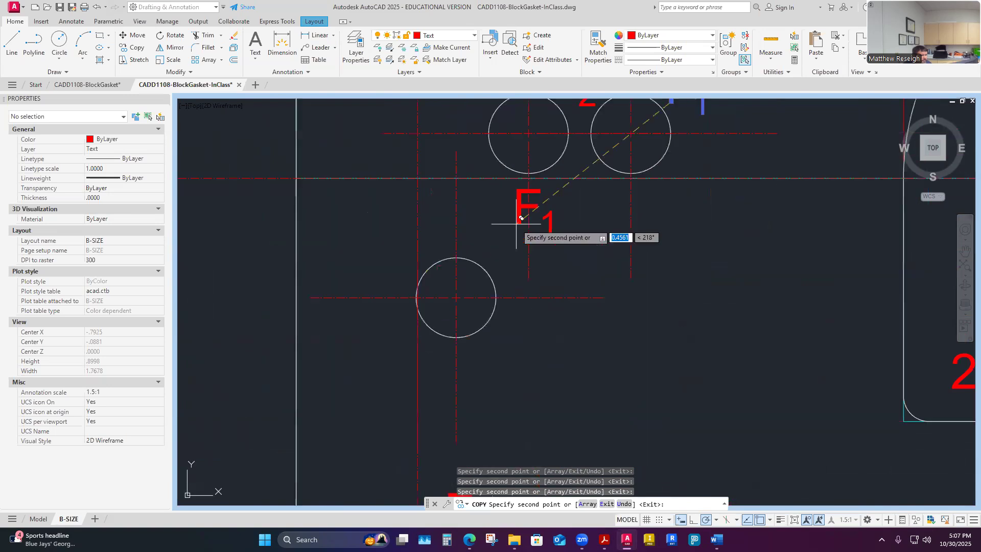
click(483, 257)
key(Escape)
Shift the F1 label at the single small hole beside the arch cutout about .037 to the right, off the vertical centerline.
scroll(542, 276, down, 4)
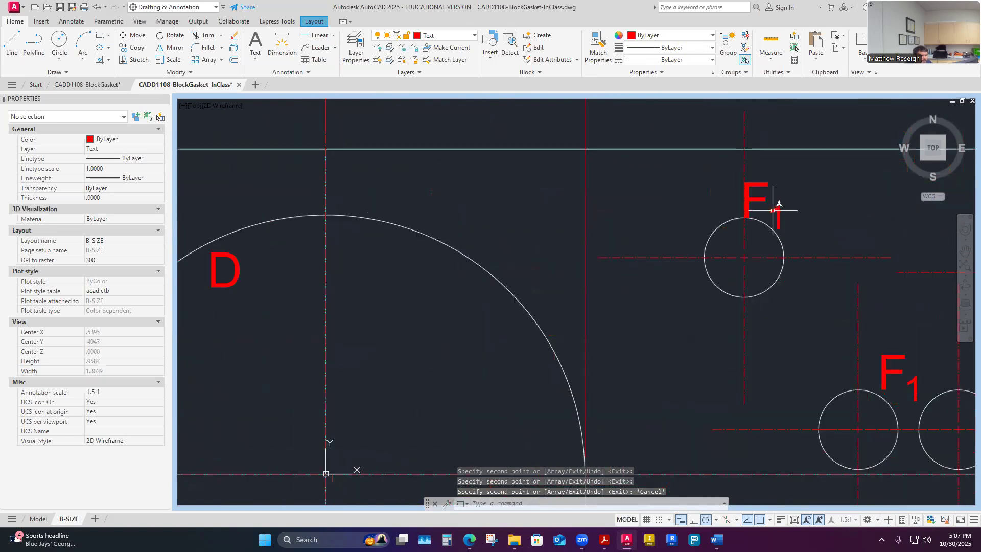
click(772, 209)
click(745, 183)
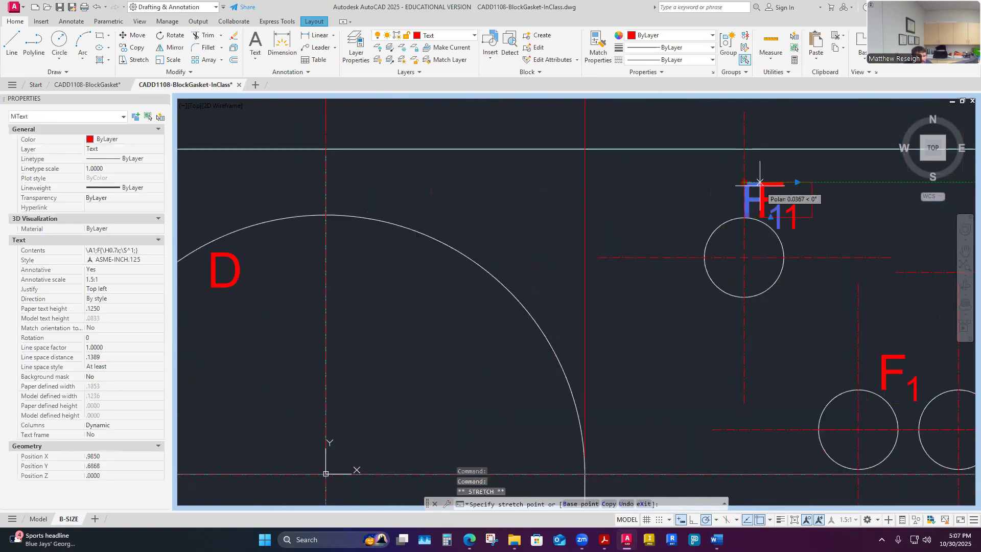
click(759, 182)
key(Escape)
Change the label at the single small hole between the arch cutout and E2 to F3, with the 3 as a subscript.
click(769, 199)
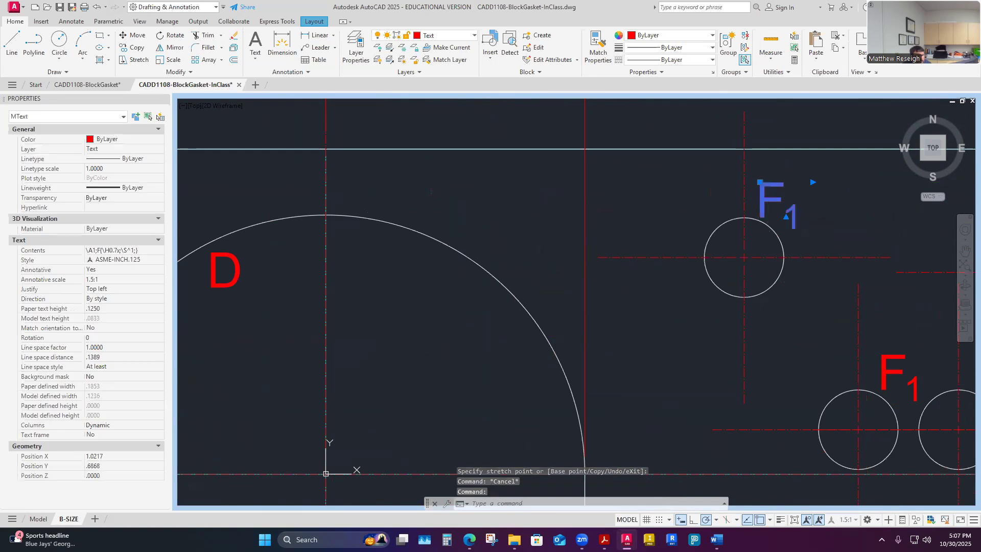
double_click(769, 204)
key(Delete)
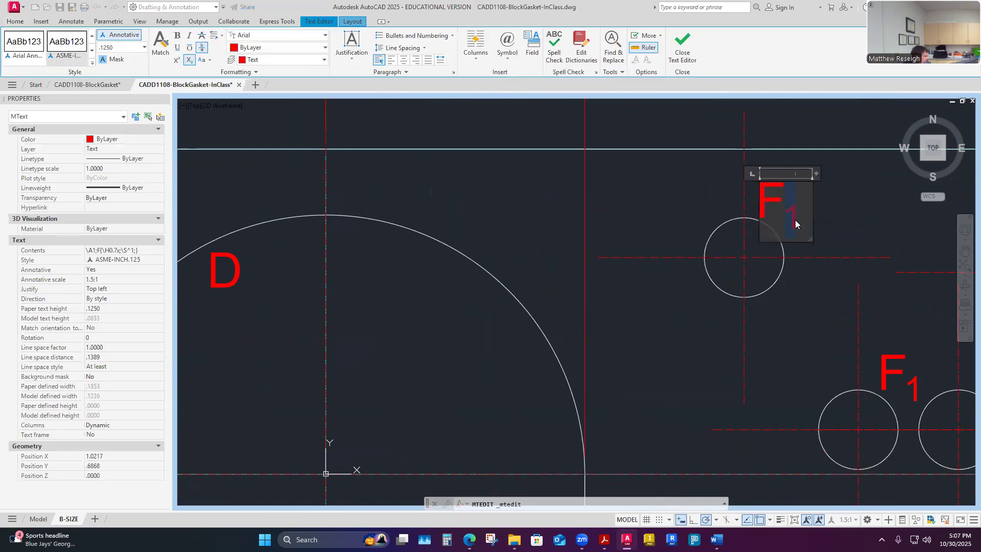
text(3)
drag(787, 209, 804, 211)
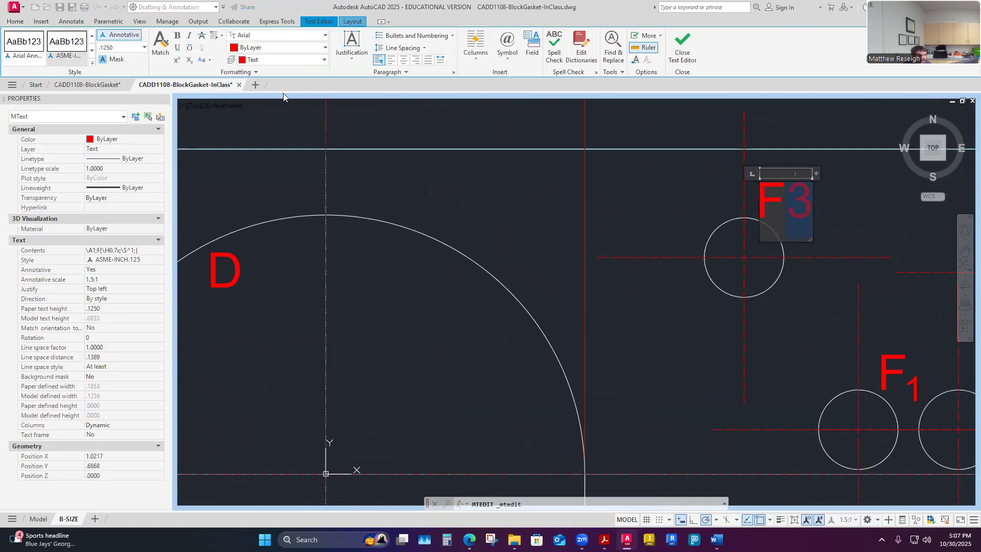
click(189, 60)
click(637, 217)
Change the label at the left-hand small hole of the upper-right pair to F4, with the 4 formatted as a subscript.
scroll(646, 224, down, 3)
scroll(645, 224, down, 4)
scroll(712, 259, up, 4)
click(704, 263)
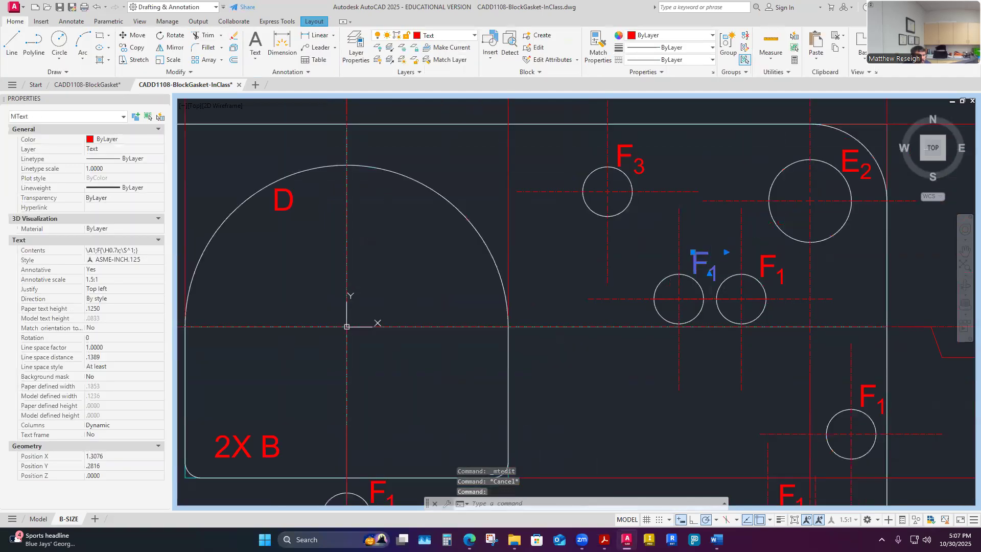
double_click(709, 269)
text(4)
drag(713, 265, 729, 266)
click(190, 59)
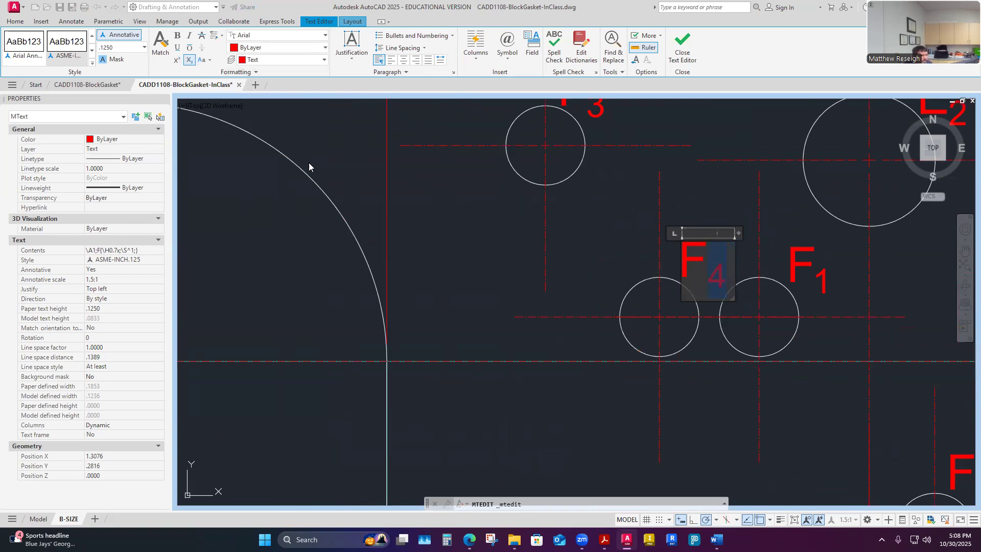
Change the label at the right-hand small hole of the upper-right pair to F5, with the 5 as a subscript.
click(805, 275)
double_click(807, 265)
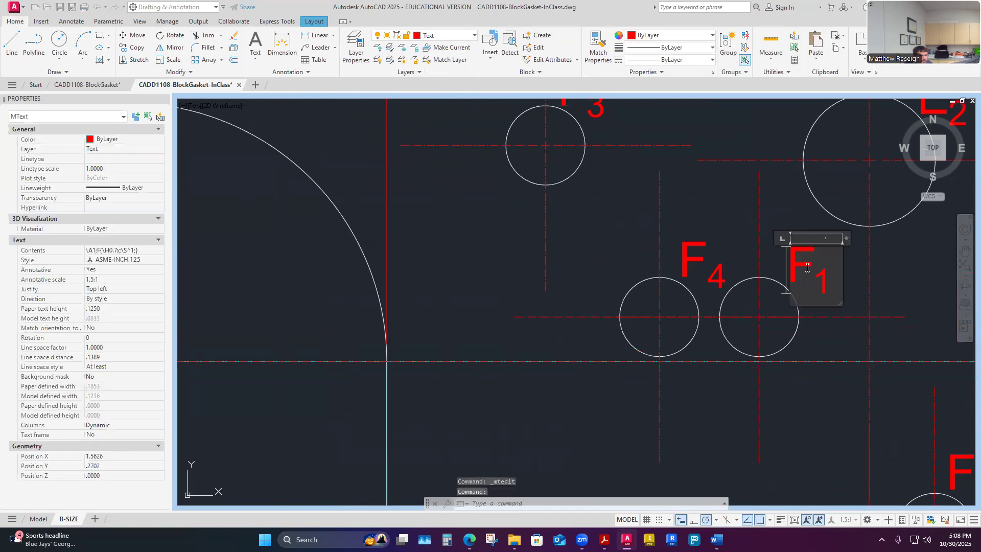
drag(817, 277, 823, 278)
text(5)
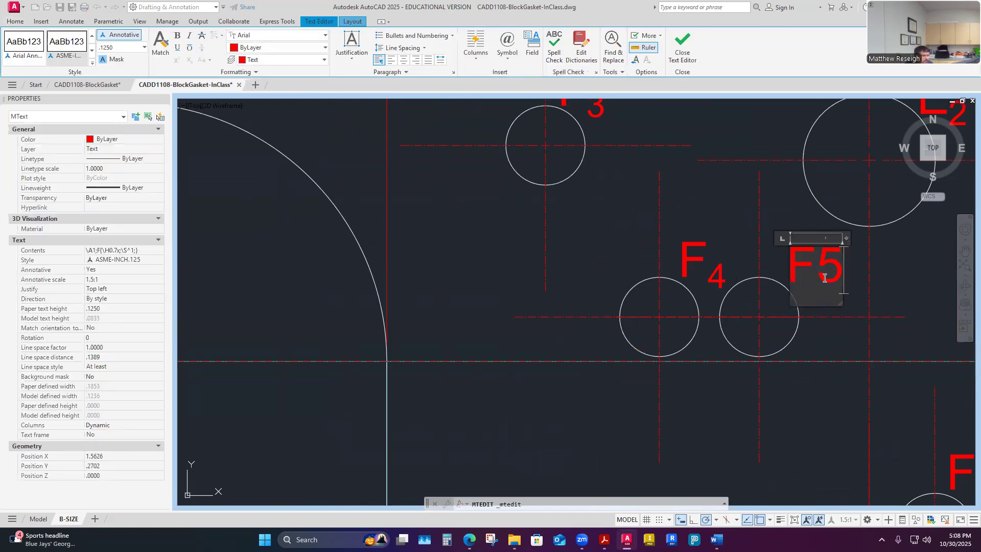
key(shift+Left)
click(189, 60)
click(593, 250)
Change the label at the single small hole near the gasket's right edge to F6, with the 6 formatted as a subscript.
scroll(766, 395, down, 4)
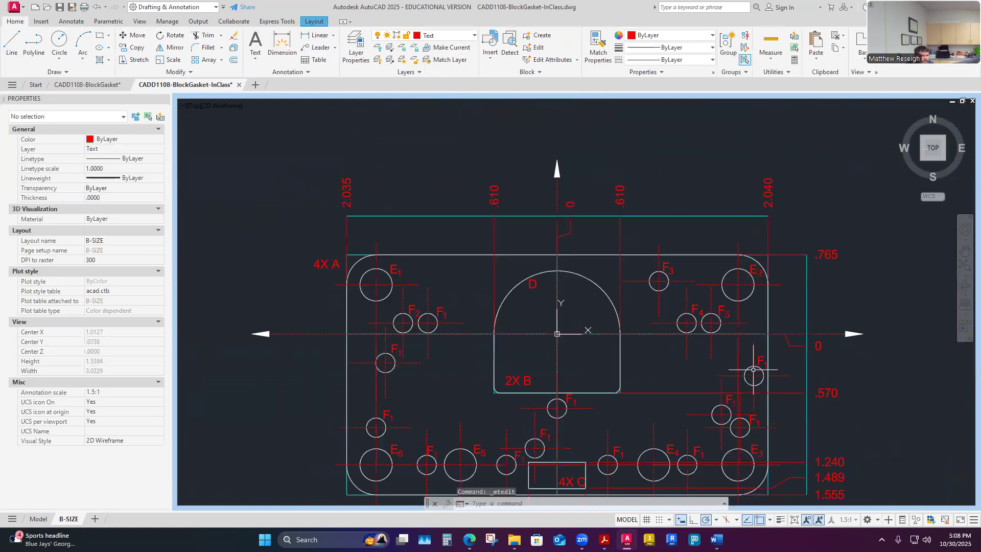
scroll(753, 370, up, 4)
double_click(764, 365)
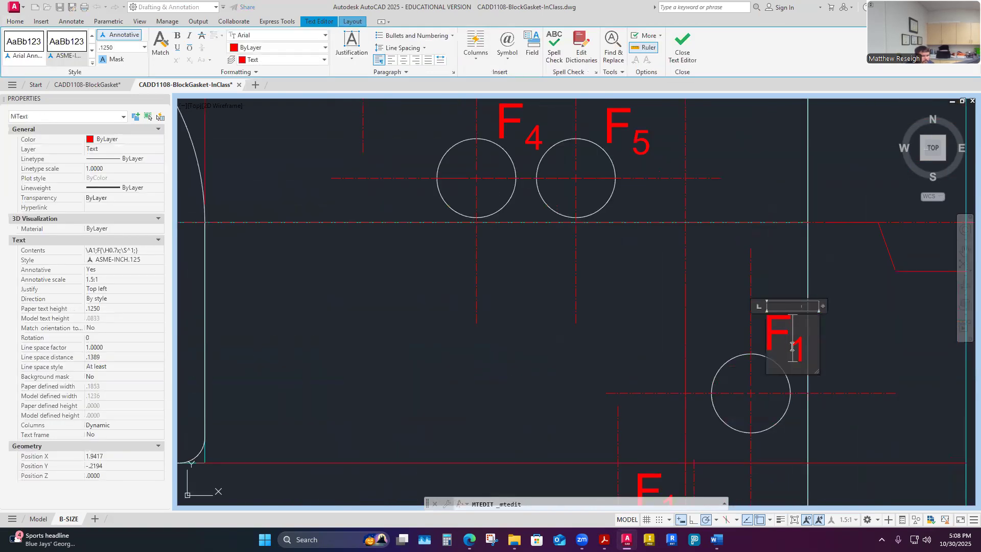
drag(804, 349, 801, 351)
text(6)
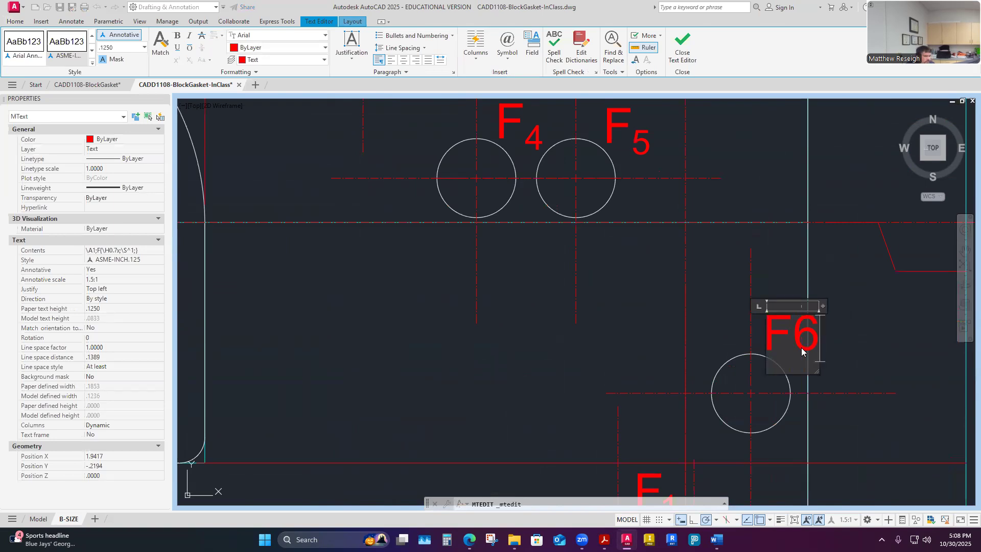
key(shift+Left)
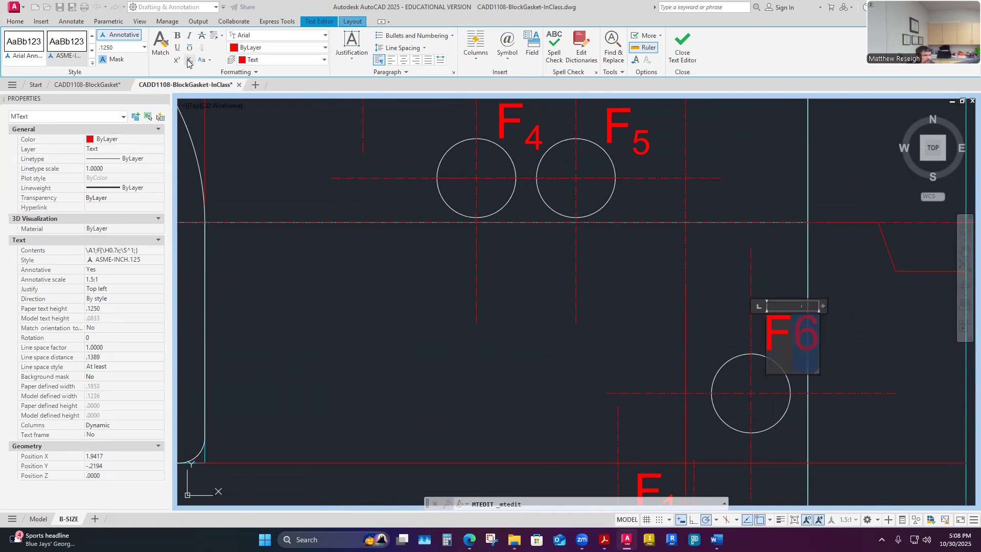
click(189, 62)
click(565, 329)
Shift the F6 label about .019 to the left, away from the gasket's right edge line.
scroll(565, 329, down, 3)
scroll(580, 328, up, 1)
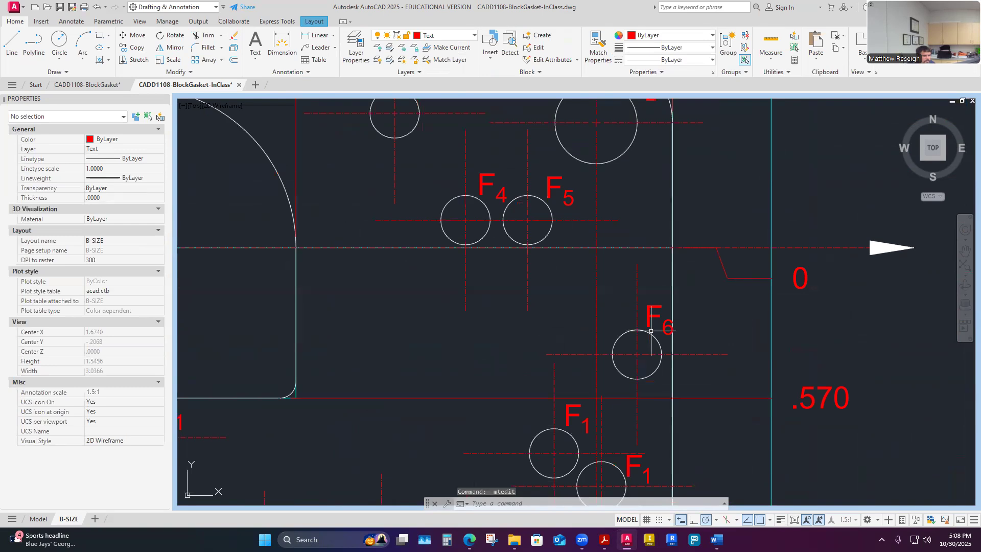
scroll(655, 331, up, 4)
click(645, 304)
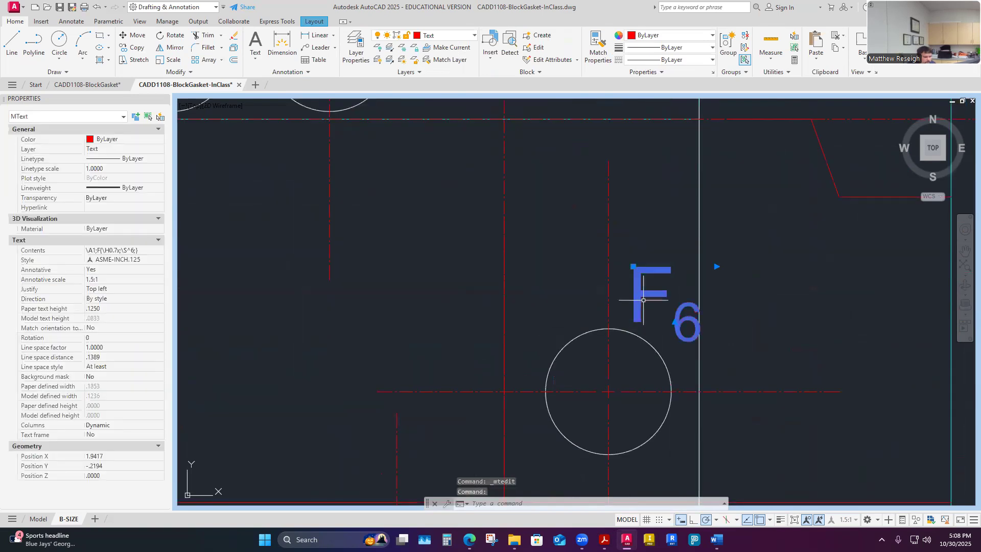
click(628, 266)
key(Escape)
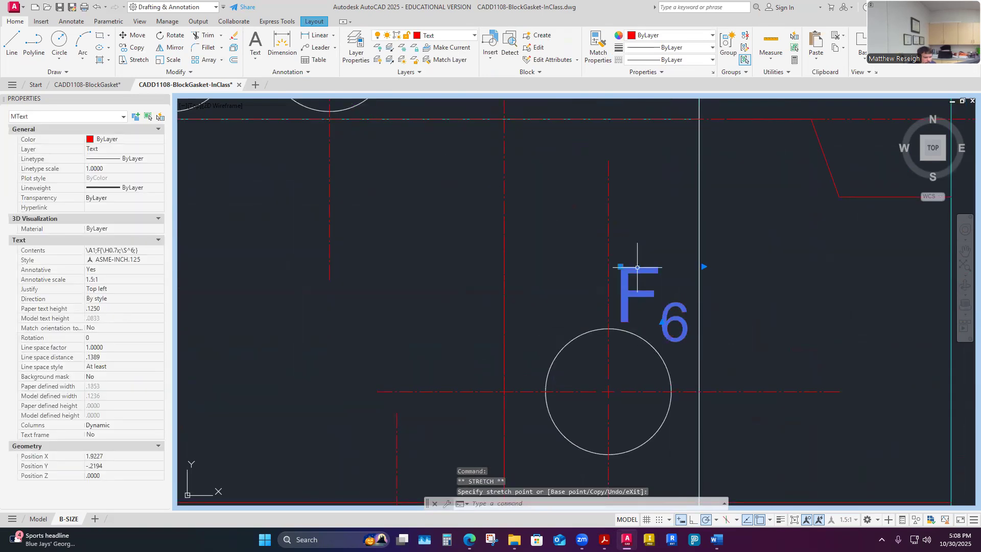
key(Escape)
Change the label at the upper-left hole of the small pair above E3 to F7, with the 7 as a subscript.
scroll(713, 308, down, 2)
scroll(713, 307, down, 3)
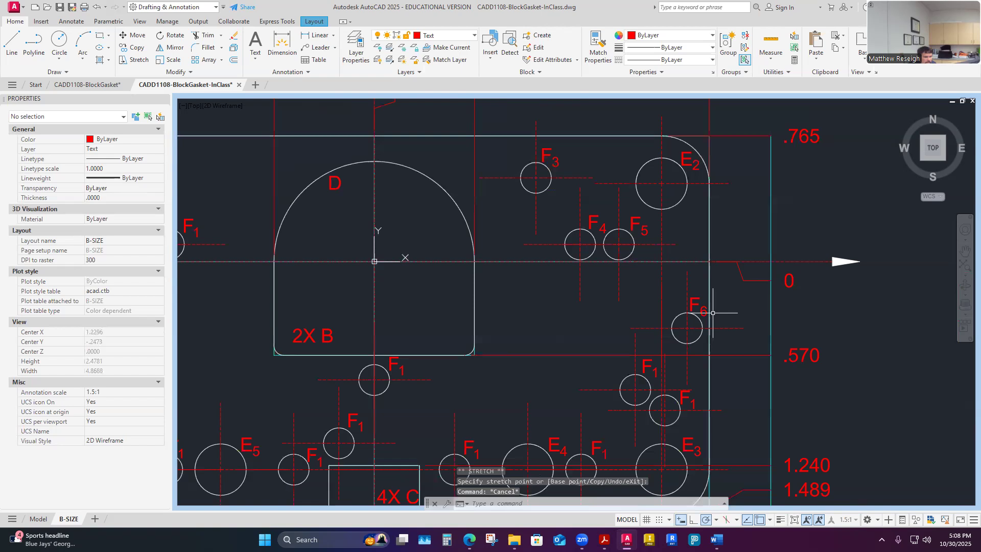
scroll(702, 343, down, 3)
scroll(701, 343, up, 3)
scroll(702, 343, up, 5)
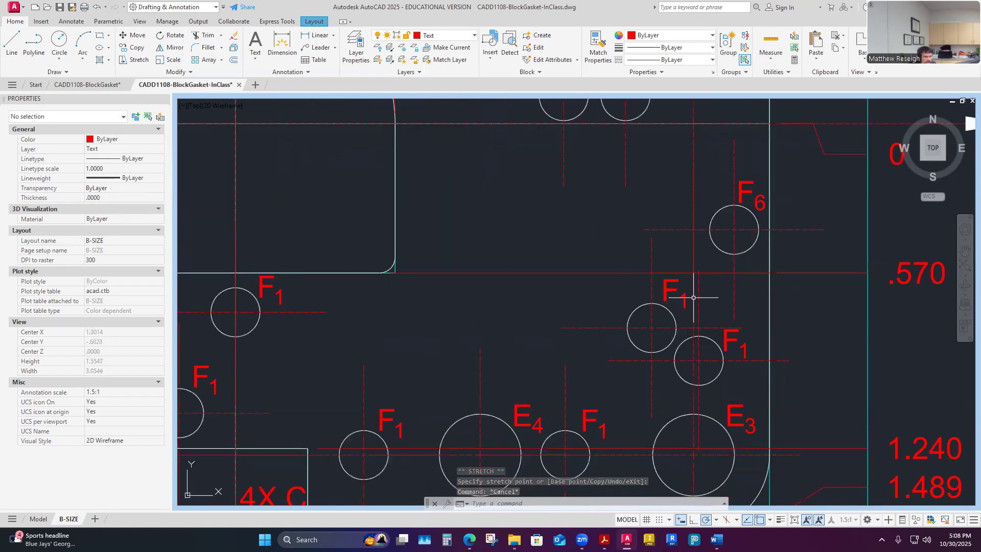
double_click(665, 305)
key(Delete)
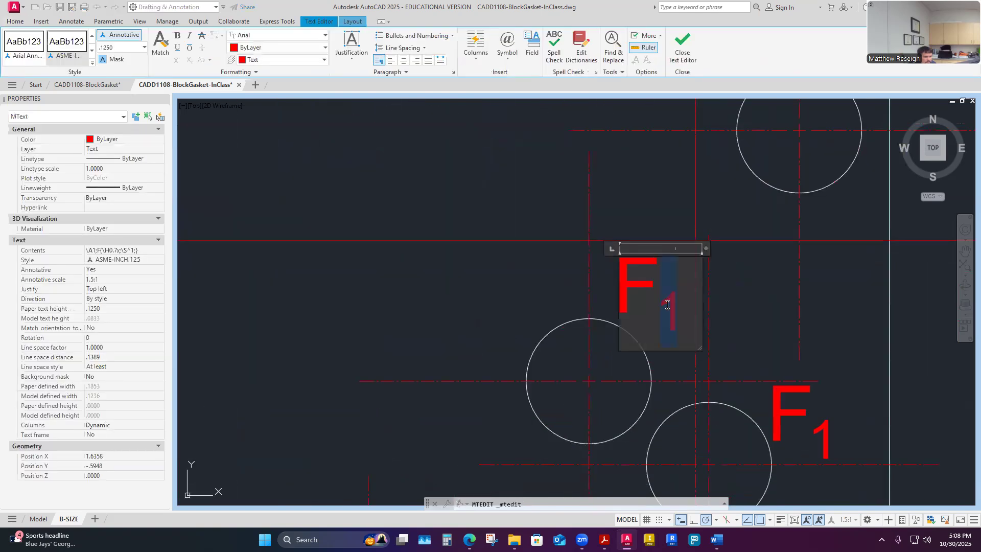
text(7)
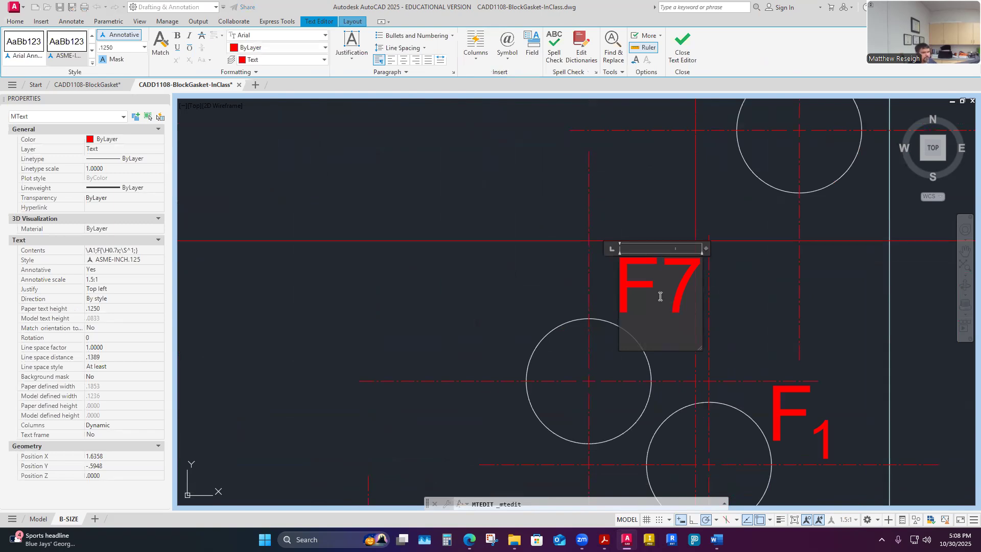
drag(661, 298, 688, 298)
click(190, 60)
click(466, 280)
Change the label at the small hole directly above E3 to F8, with the 8 as a subscript.
double_click(793, 414)
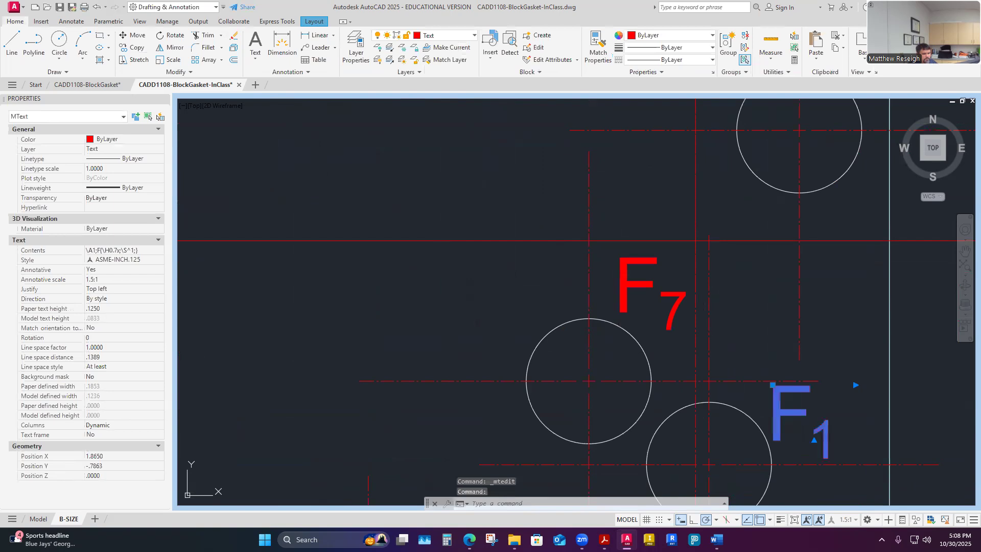
drag(814, 427, 829, 437)
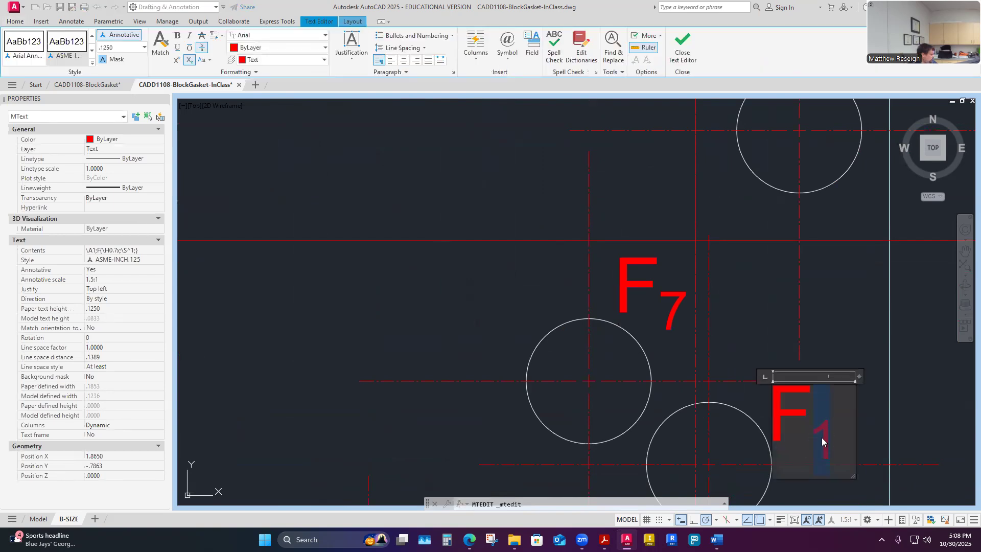
text(8)
double_click(835, 430)
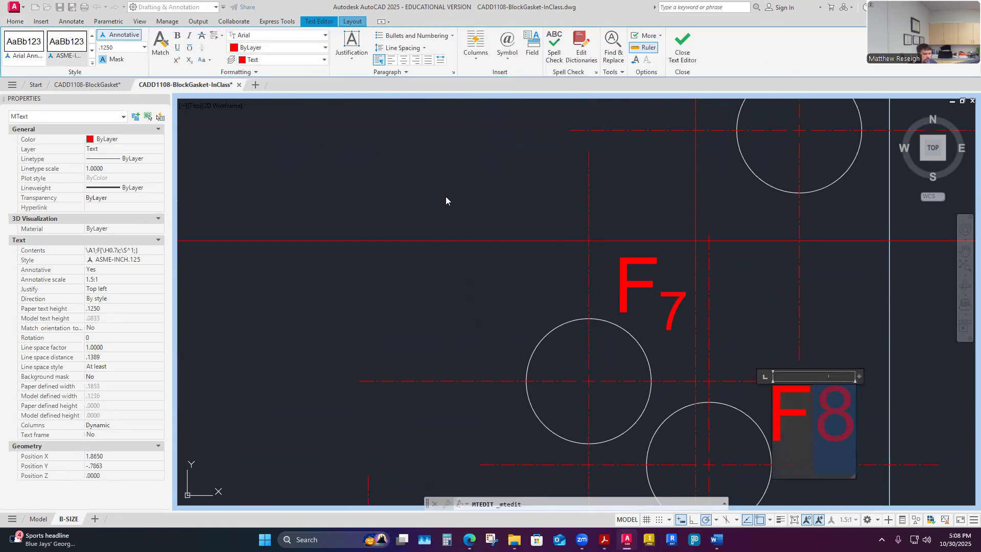
click(188, 61)
click(330, 175)
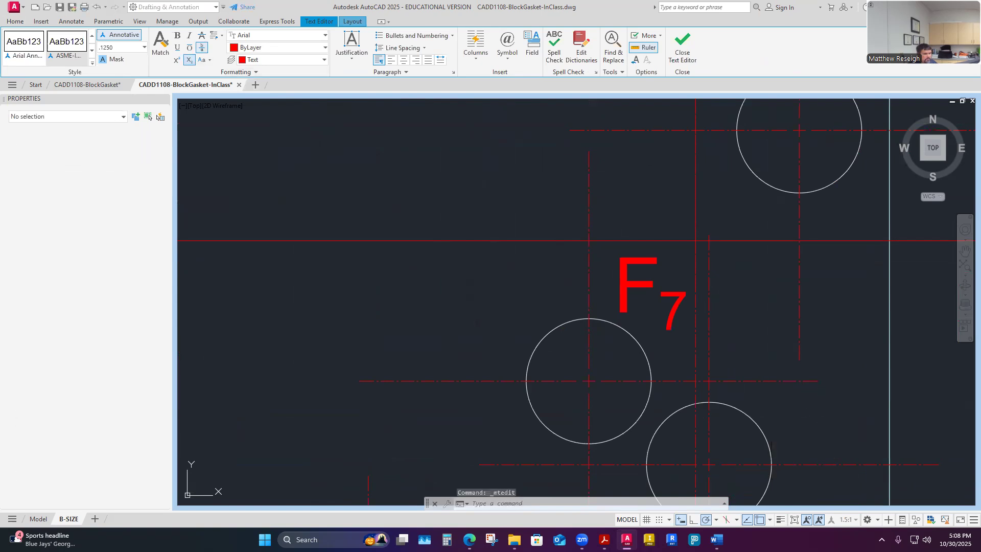
scroll(502, 246, down, 5)
scroll(572, 352, up, 4)
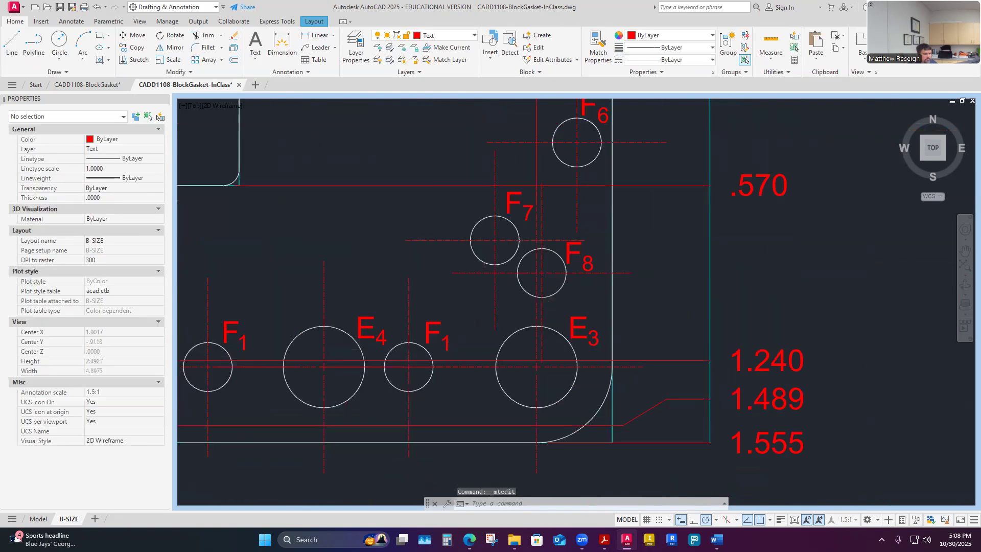
click(583, 333)
key(Escape)
key(Escape)
Change the label at the small hole between E4 and E3 to F9, with the 9 as a subscript.
scroll(383, 372, down, 5)
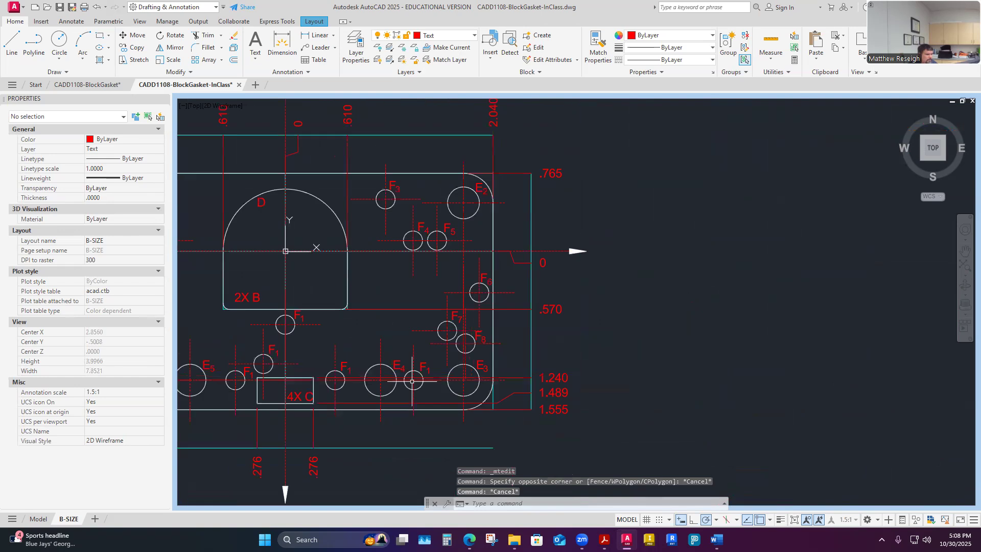
scroll(393, 383, up, 4)
double_click(644, 361)
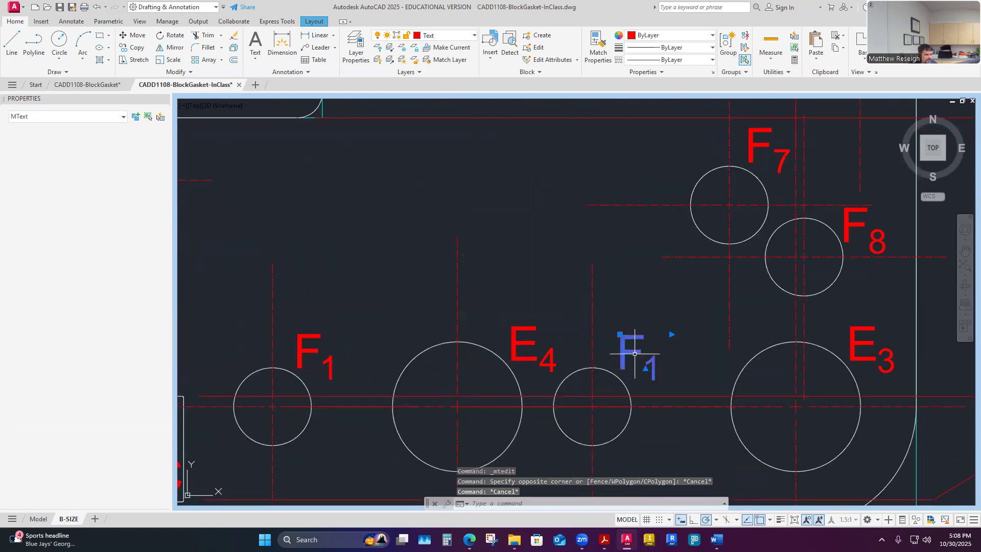
double_click(652, 363)
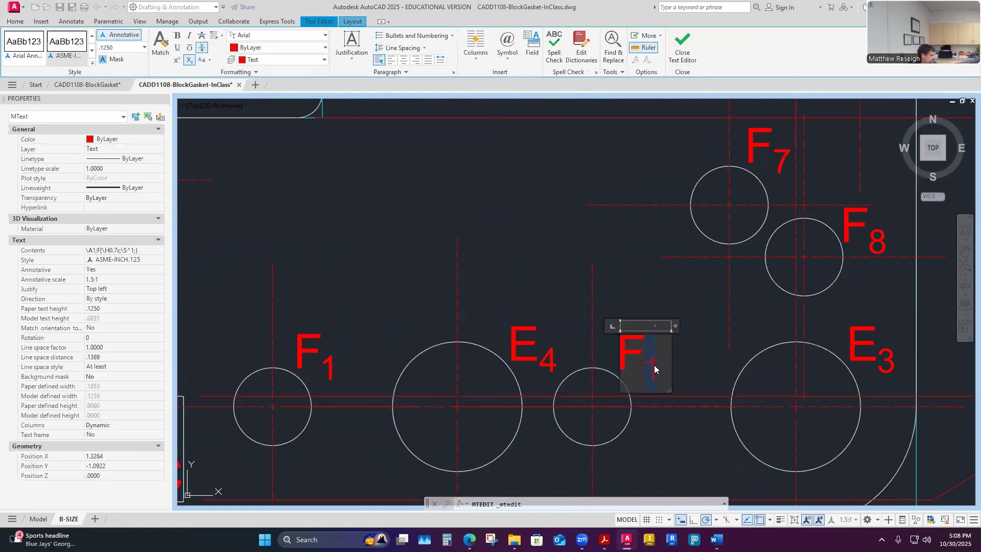
text(9)
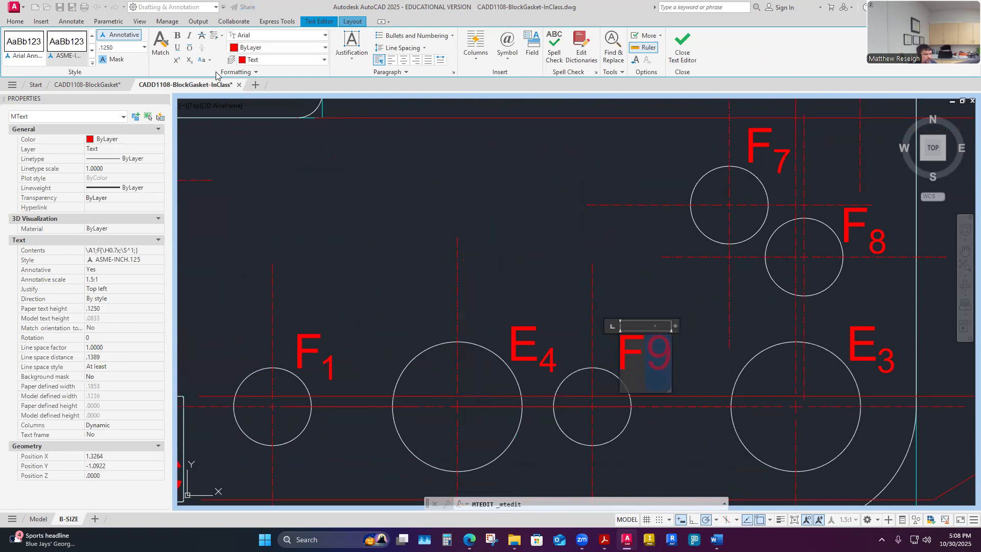
click(189, 61)
click(280, 397)
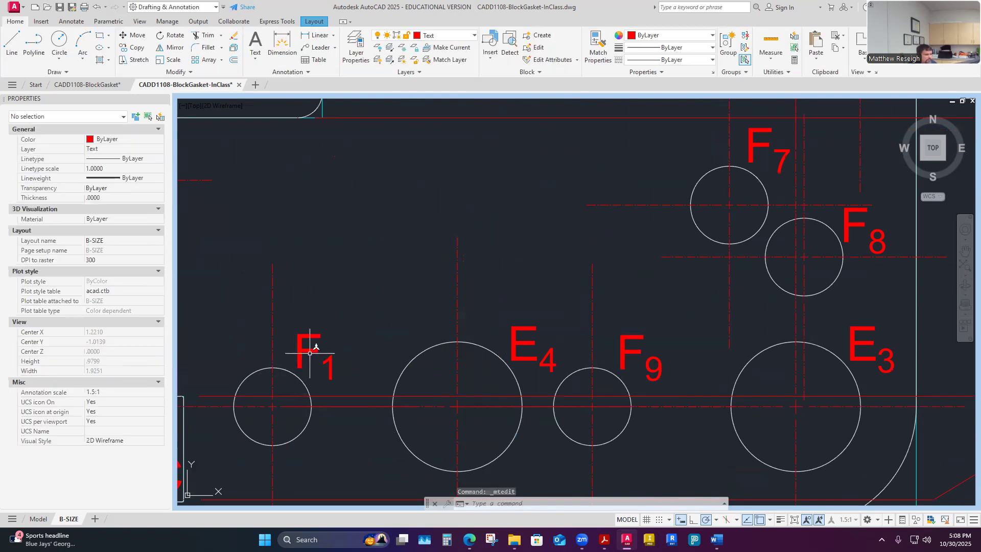
Change the label at the small hole left of E4 to F10, with the 10 as a subscript.
click(309, 353)
double_click(324, 357)
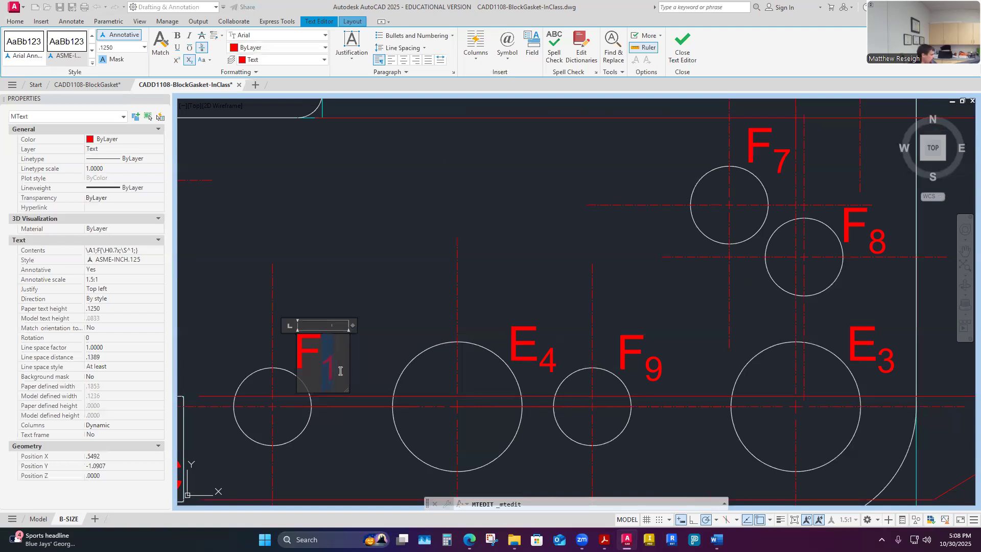
text(0)
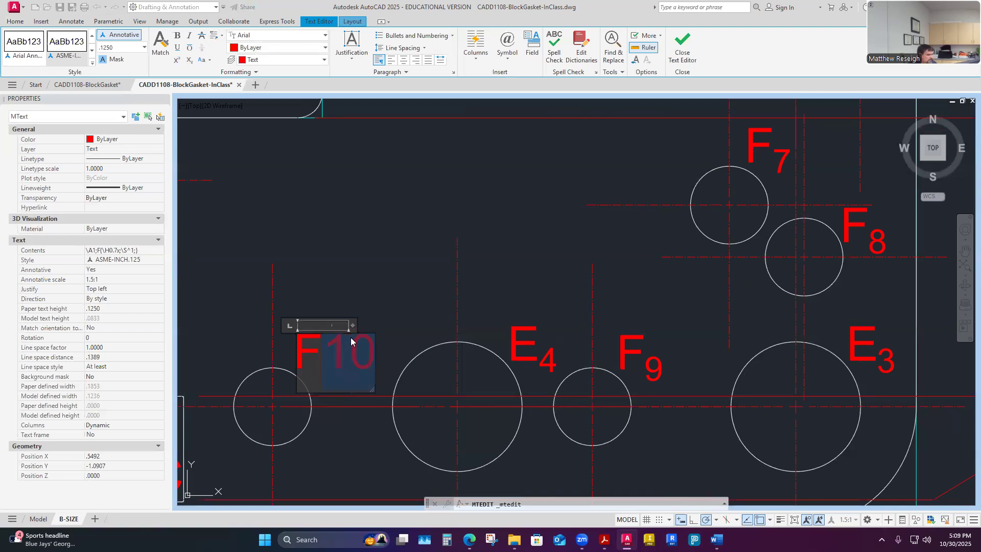
click(187, 60)
click(357, 284)
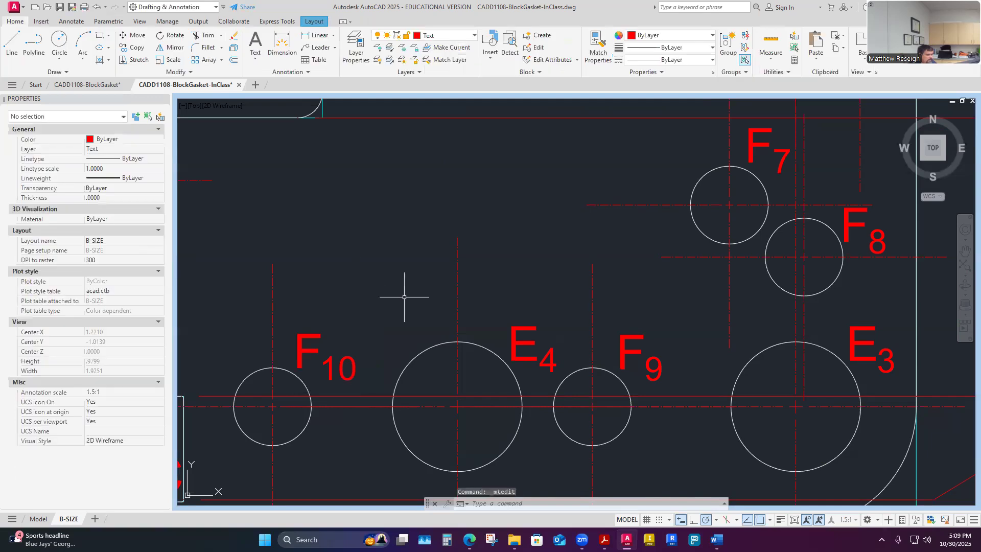
Change the label at the small hole just below the arch cutout to F11, with both digits as a subscript.
scroll(450, 319, down, 5)
scroll(303, 322, up, 2)
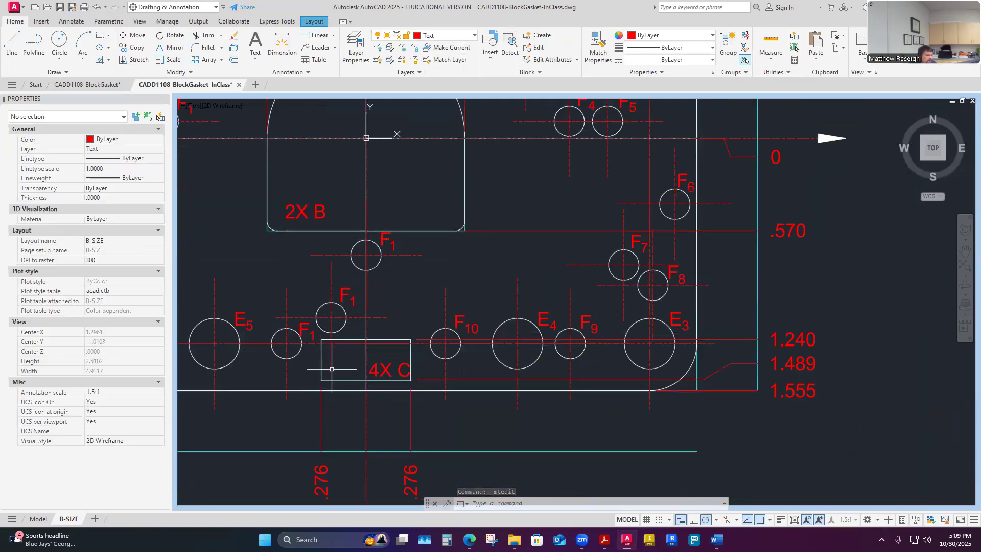
scroll(391, 244, up, 2)
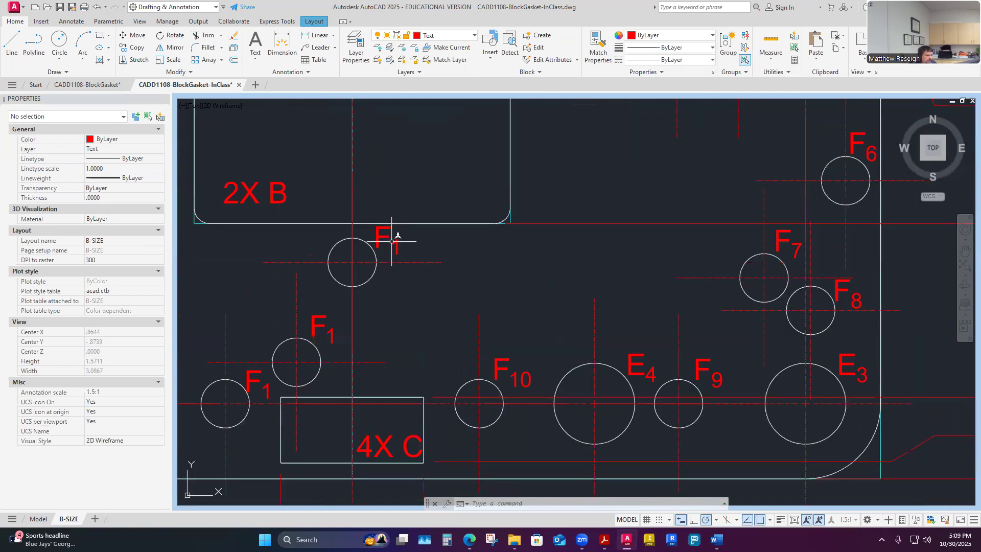
click(393, 238)
double_click(392, 242)
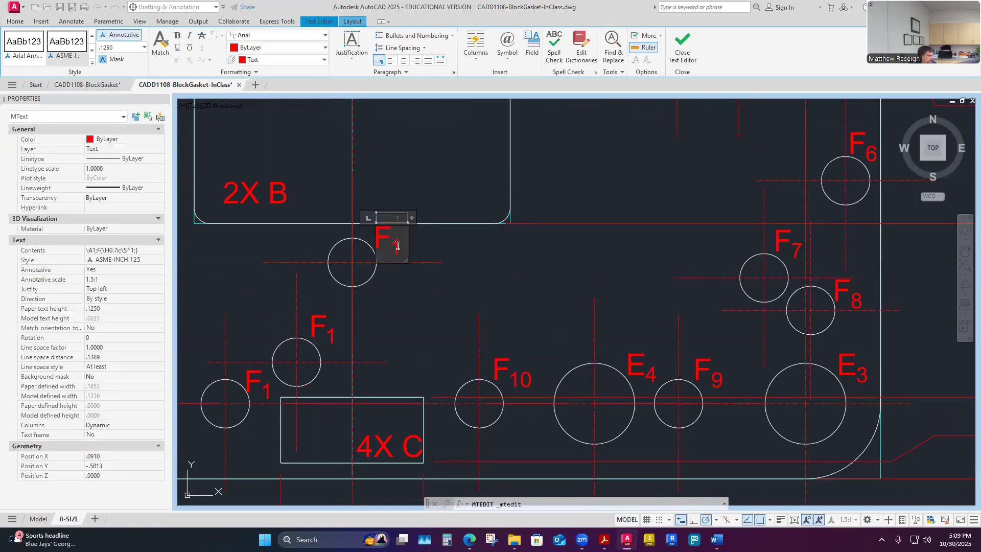
text(1)
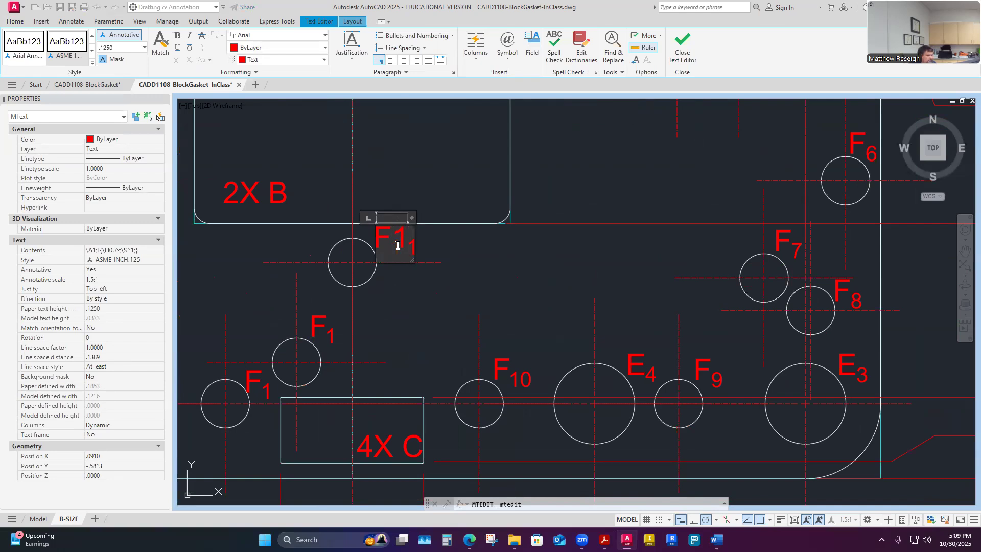
click(189, 61)
click(429, 292)
Change the label at the small hole above the rectangular cutout's left end to F12, with the 12 as a subscript.
click(330, 329)
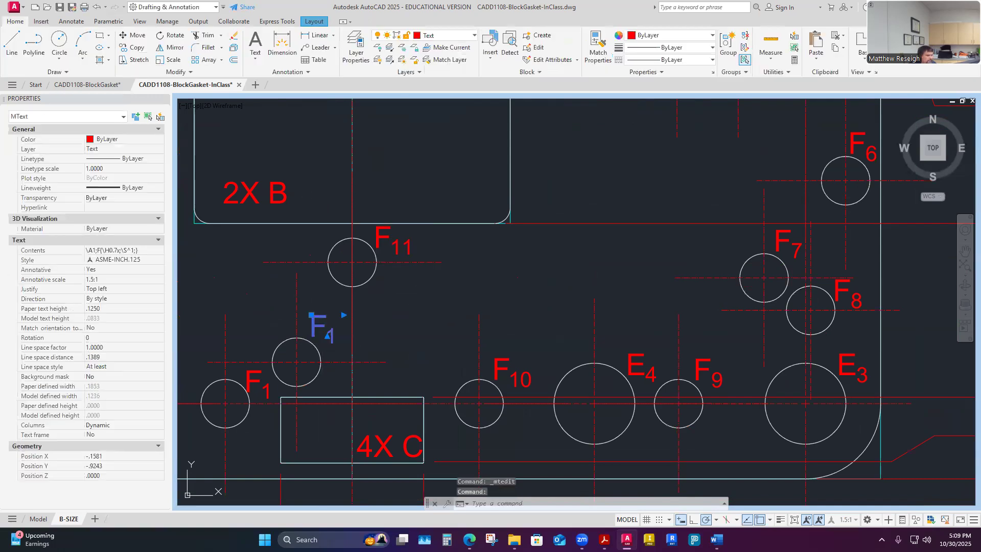
double_click(333, 334)
text(2)
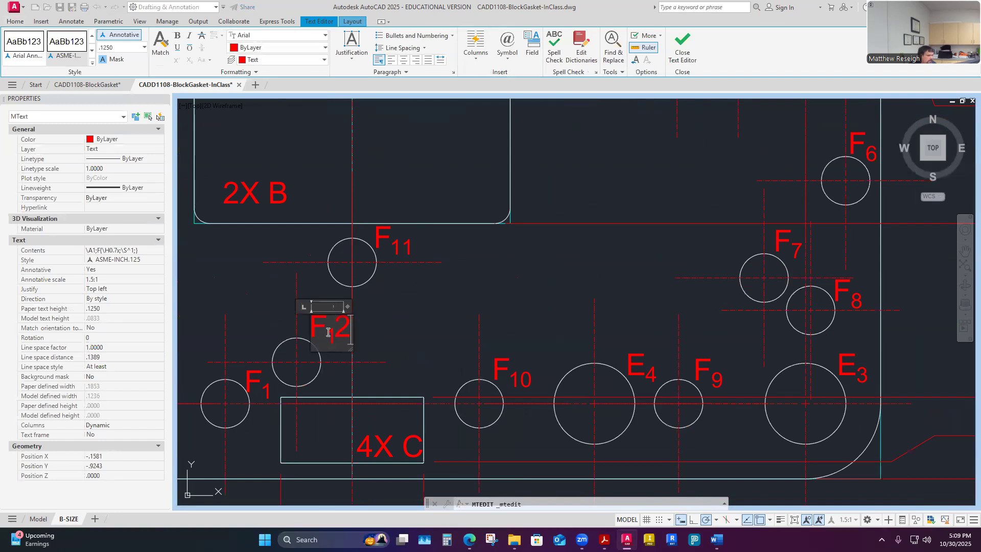
click(189, 60)
click(189, 60)
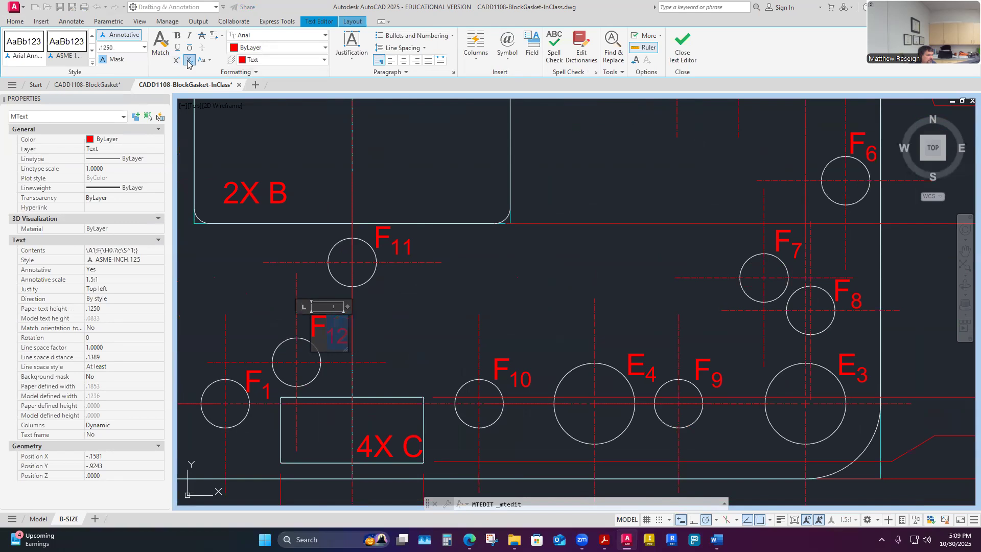
click(249, 378)
Change the label at the small hole left of the rectangular cutout to F13, with the 13 as a subscript.
click(249, 379)
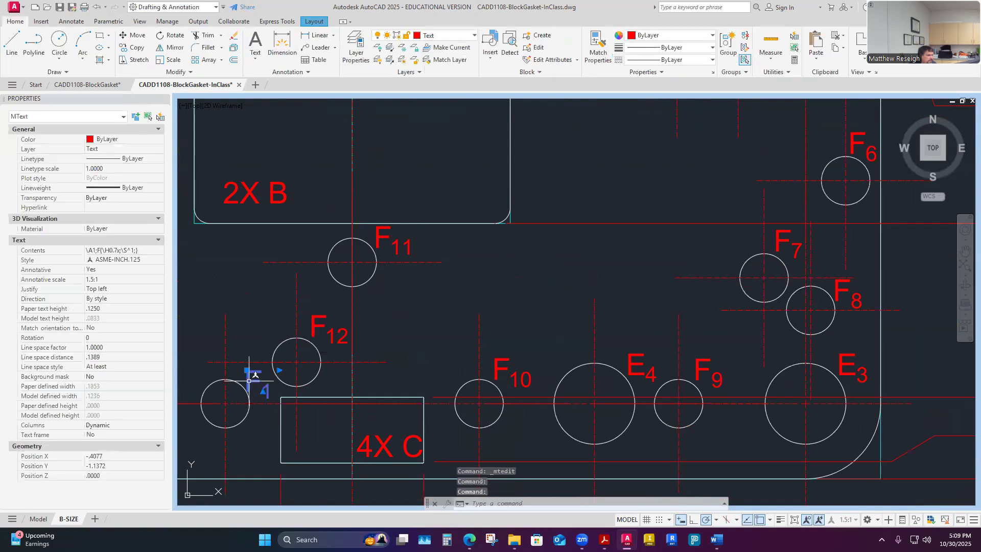
double_click(257, 392)
click(276, 394)
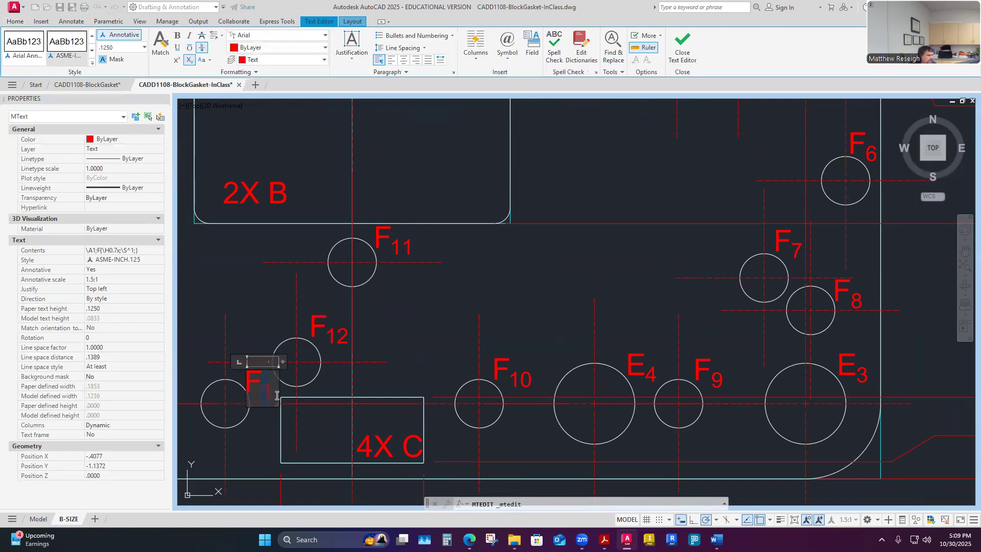
text(3)
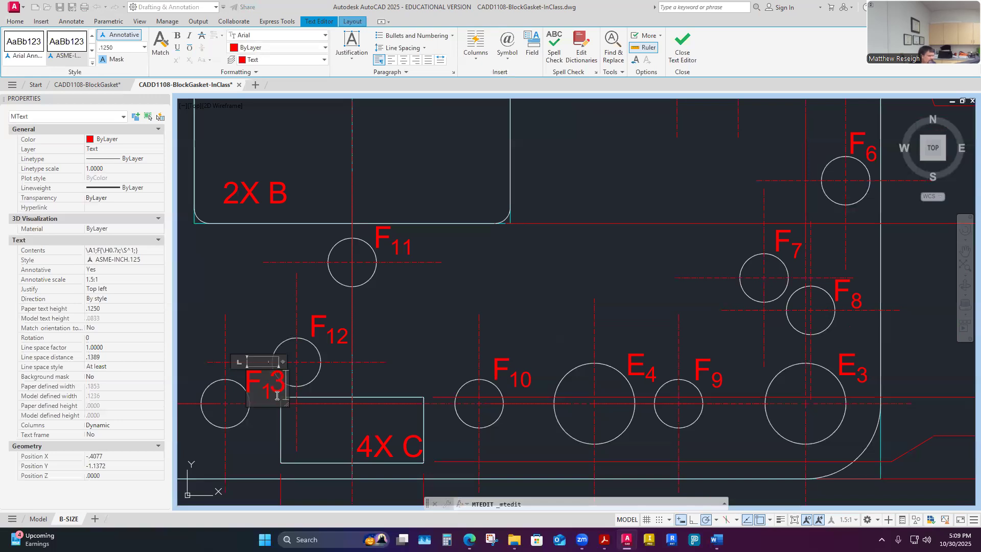
drag(261, 389, 286, 390)
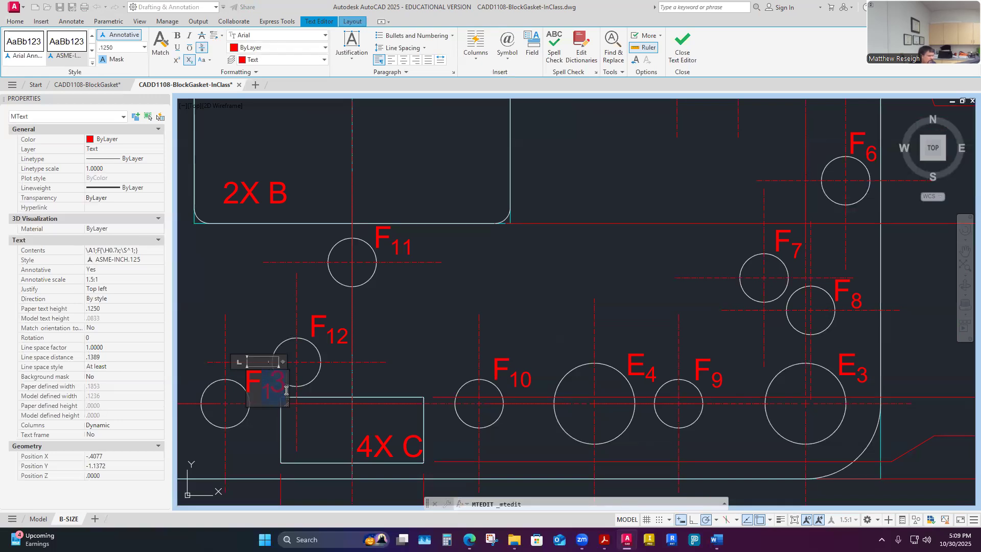
click(189, 60)
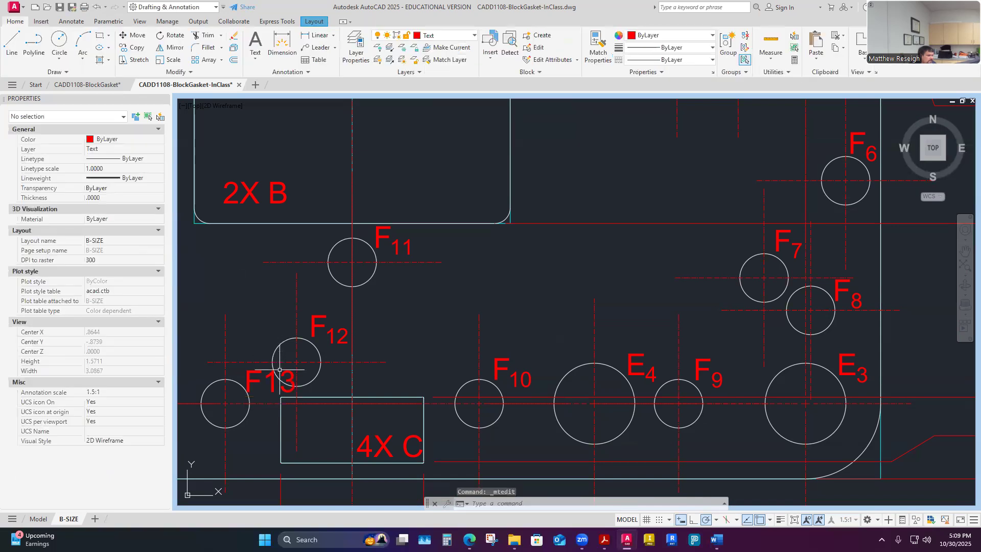
double_click(267, 382)
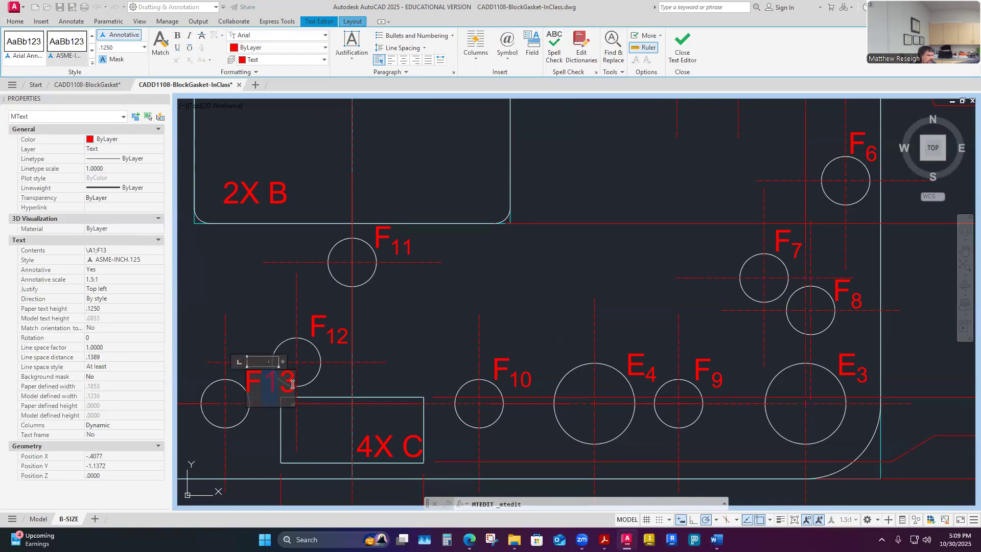
click(189, 60)
click(280, 321)
Move the F13 label slightly up and left, clear of the rectangular cutout's corner.
scroll(281, 320, down, 4)
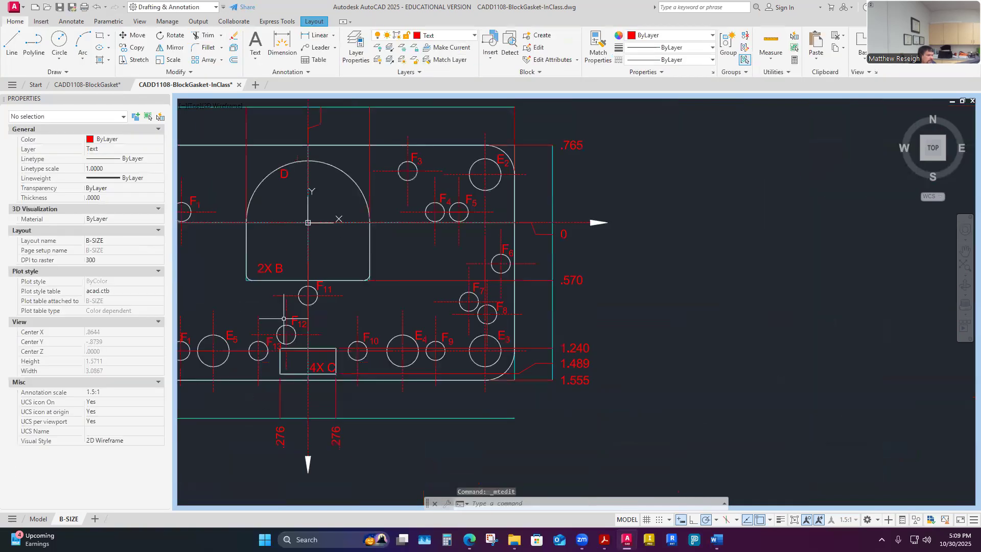
scroll(240, 334, up, 2)
scroll(275, 330, up, 10)
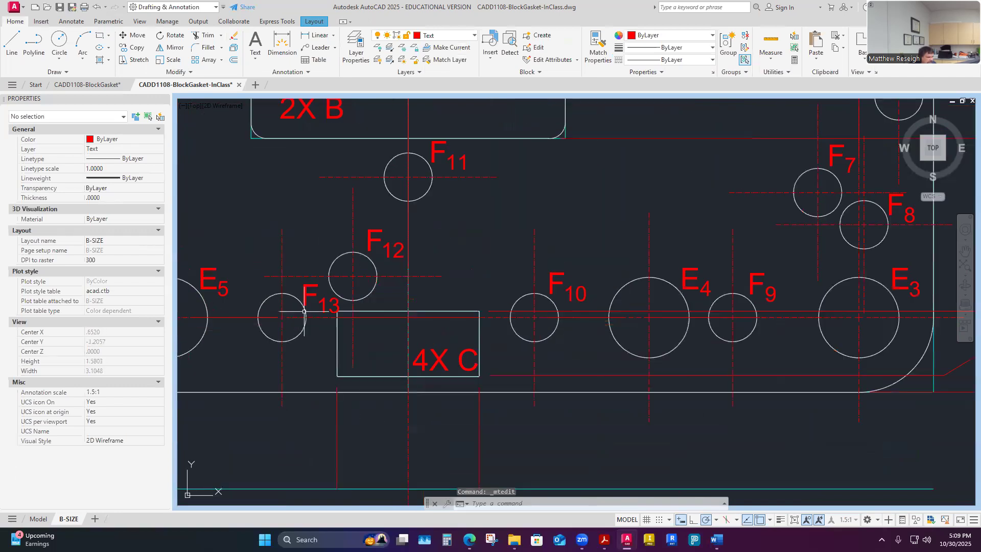
scroll(338, 288, down, 5)
scroll(367, 312, up, 4)
click(366, 311)
key(Escape)
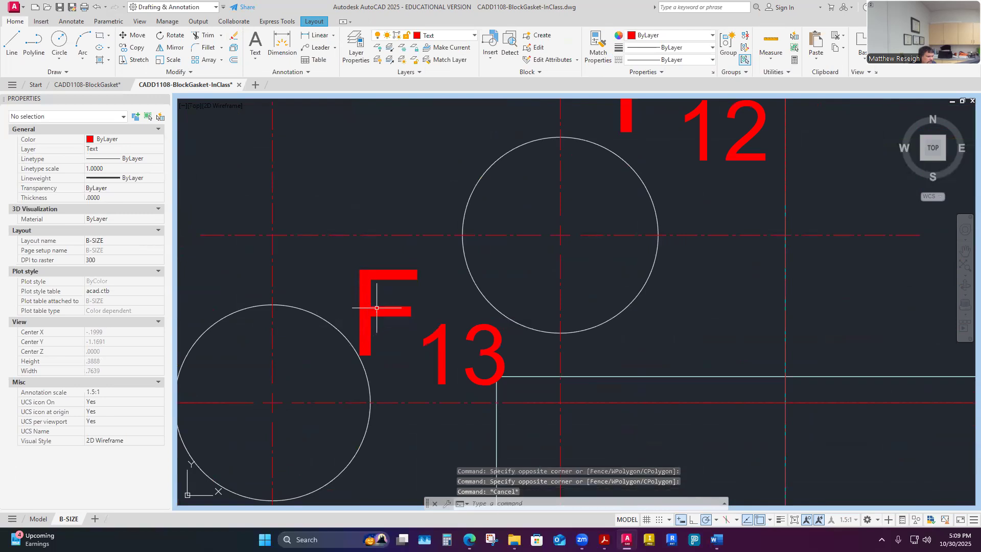
key(F1)
click(851, 119)
click(393, 274)
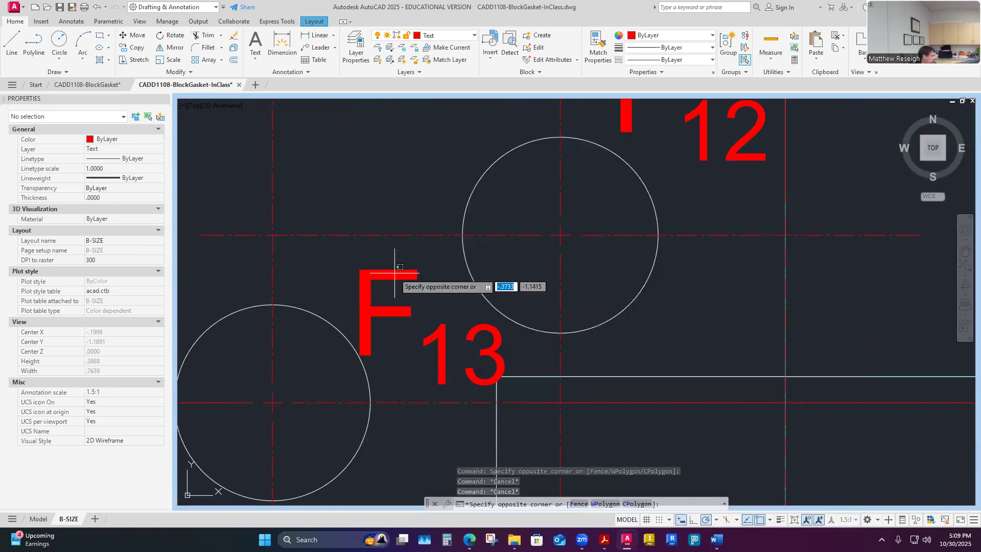
click(401, 268)
click(413, 273)
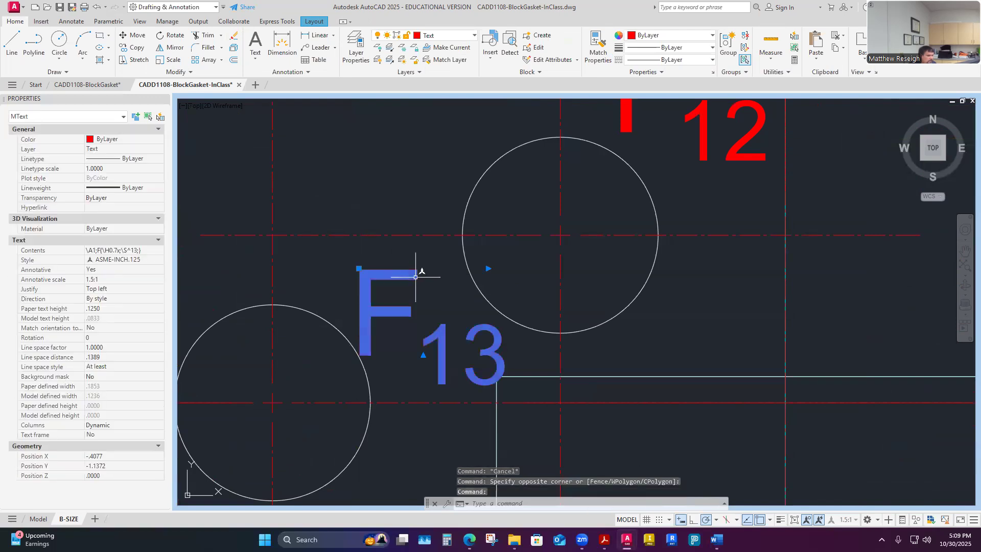
click(359, 269)
click(349, 250)
key(Escape)
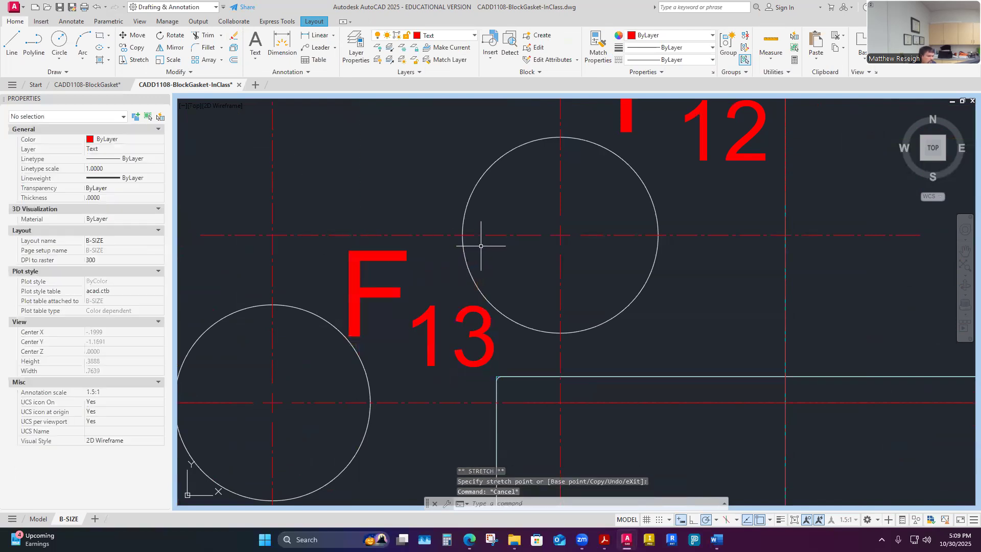
Change the label at the small hole between E6 and E5 to F14, with the 14 as a subscript.
scroll(480, 246, down, 2)
scroll(489, 248, down, 4)
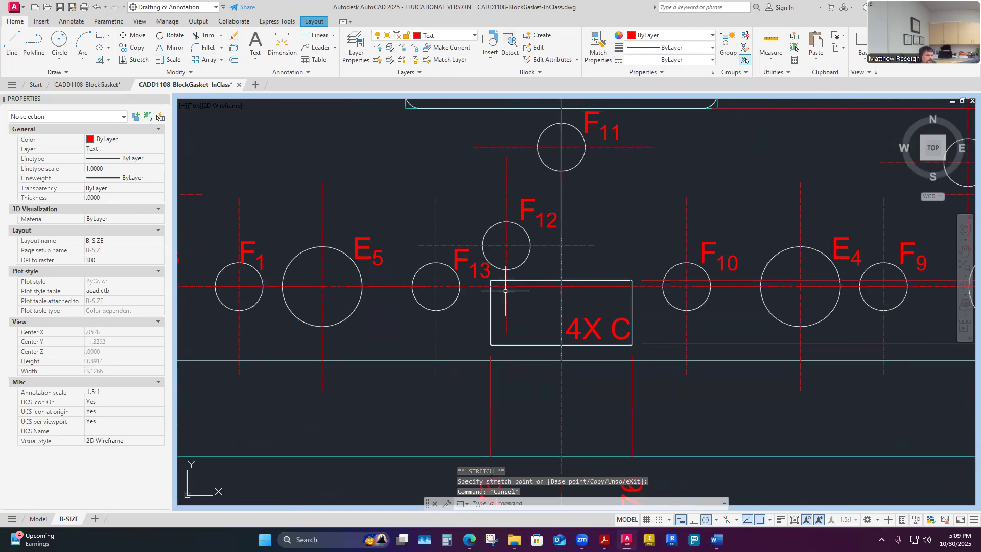
scroll(287, 276, down, 2)
scroll(322, 286, up, 2)
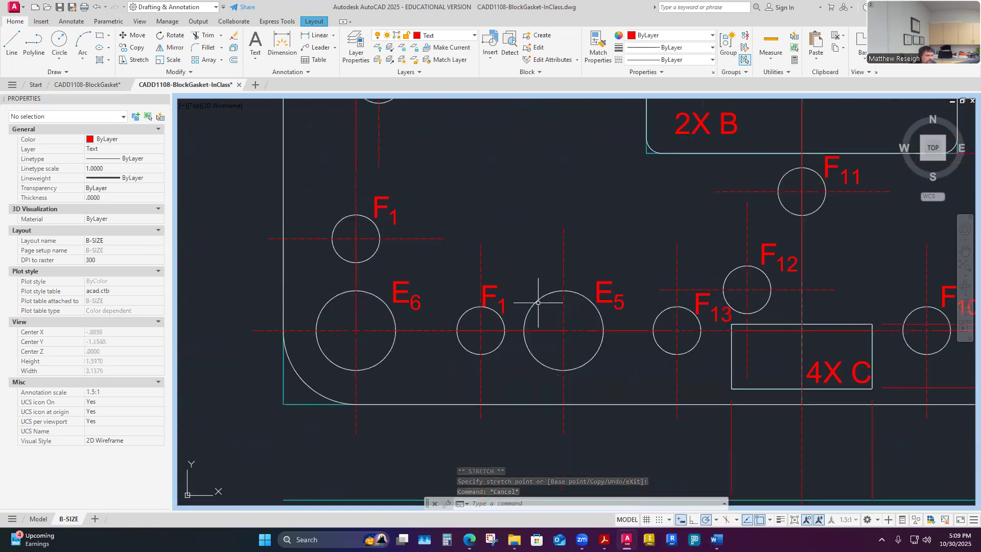
double_click(498, 300)
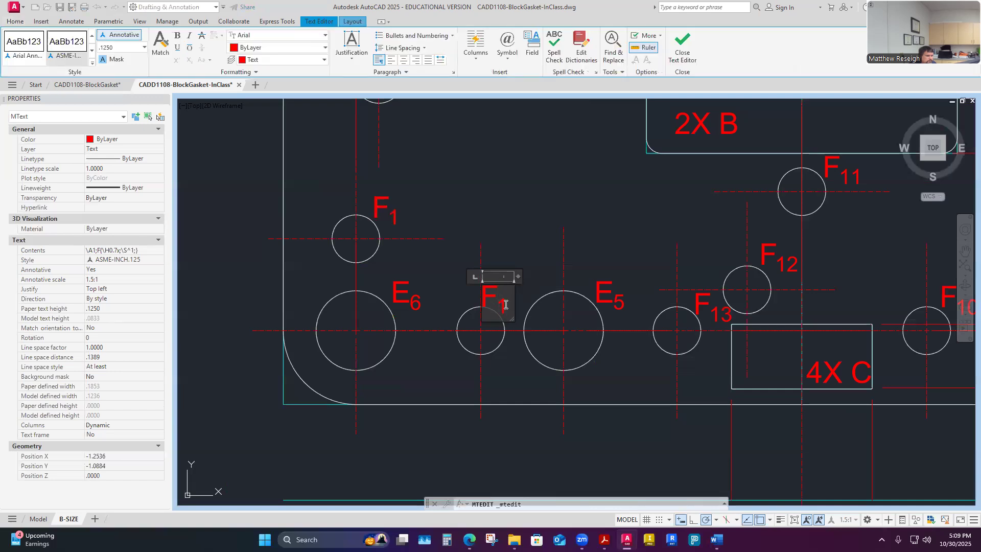
text(4)
drag(498, 300, 529, 303)
click(188, 61)
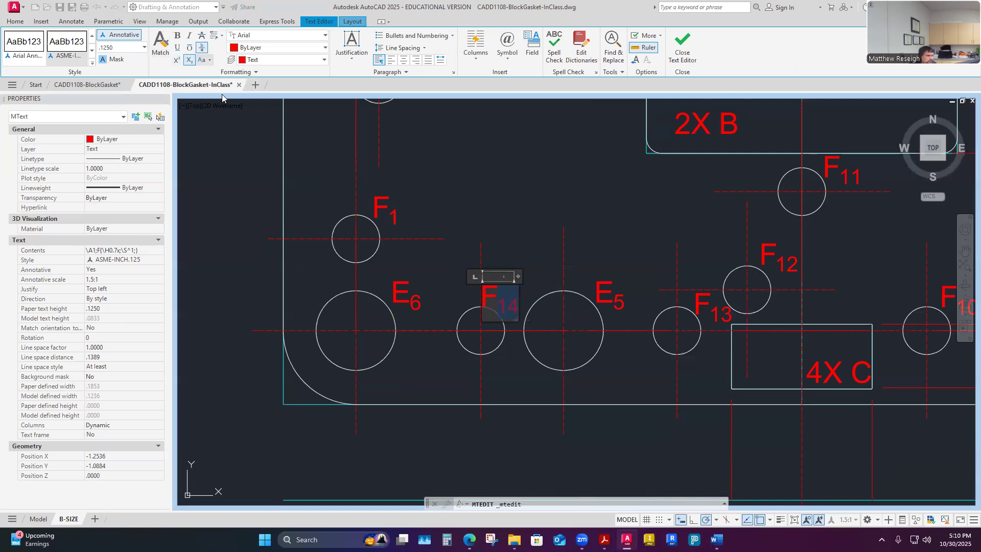
Change the label at the small hole just above E6 to F15, with both digits as a subscript.
click(379, 212)
double_click(383, 210)
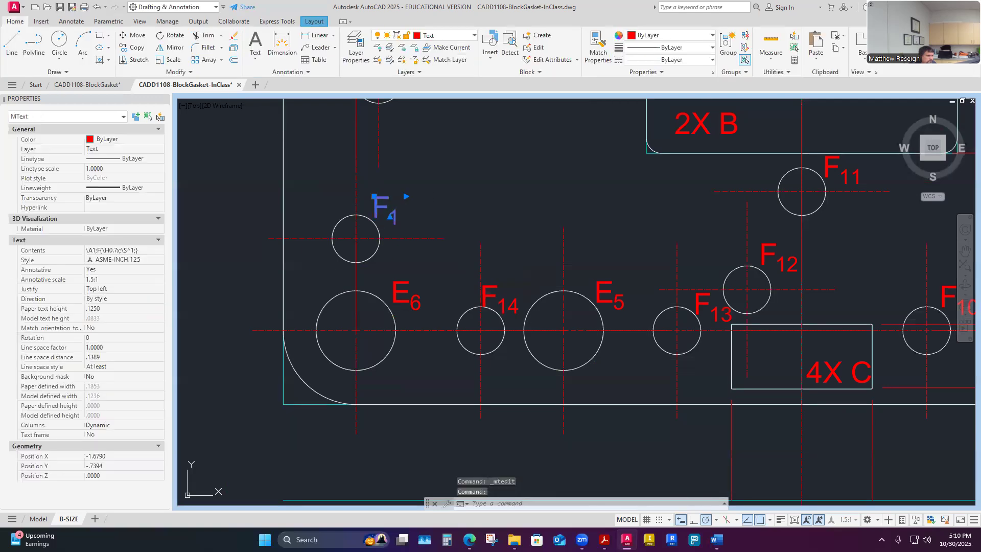
drag(388, 213, 400, 217)
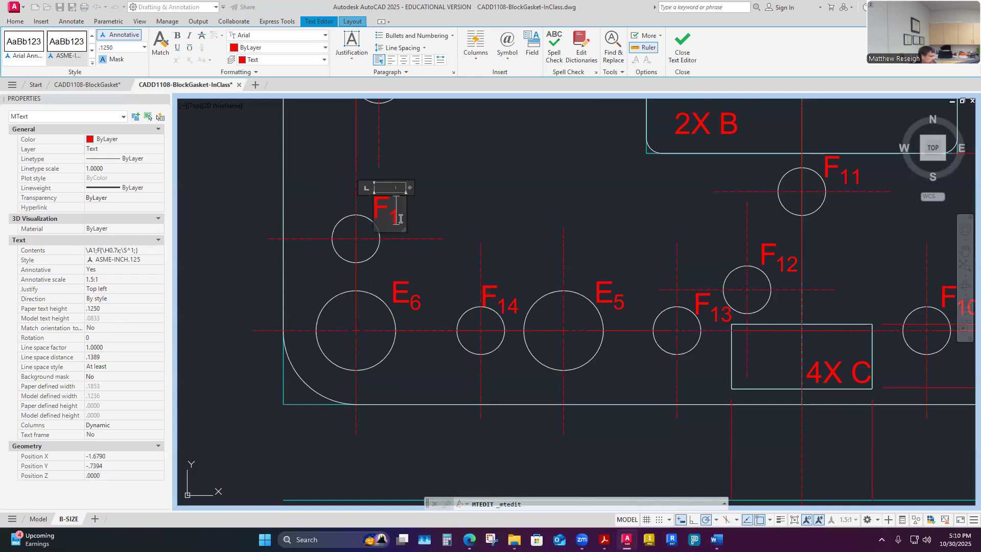
text(45)
key(BackSpace)
key(BackSpace)
text(5)
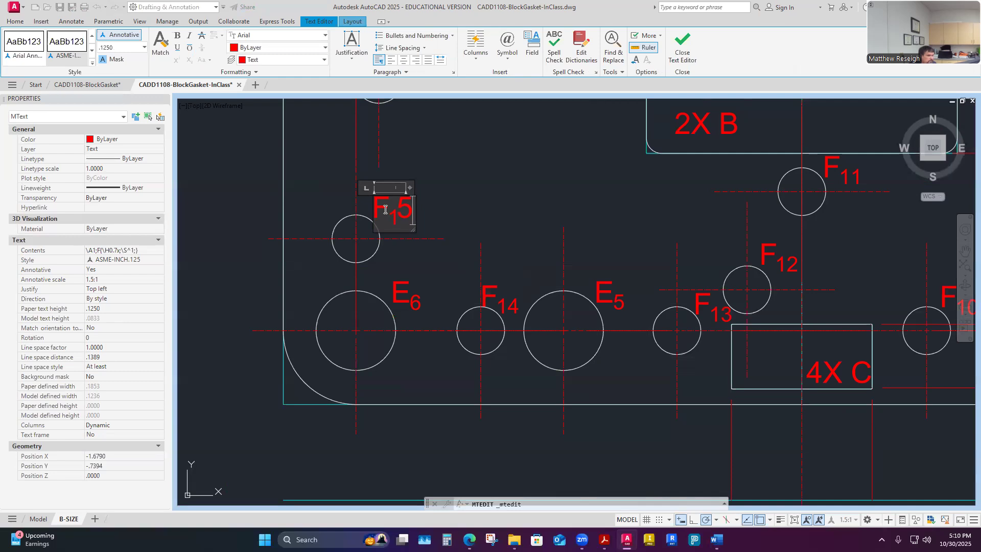
drag(403, 212, 413, 213)
click(190, 61)
click(486, 227)
Change the F1 label at the small hole above F15, near the left edge, to F16, with the 16 as a subscript.
scroll(478, 220, down, 3)
scroll(463, 182, up, 4)
scroll(463, 182, up, 2)
double_click(435, 192)
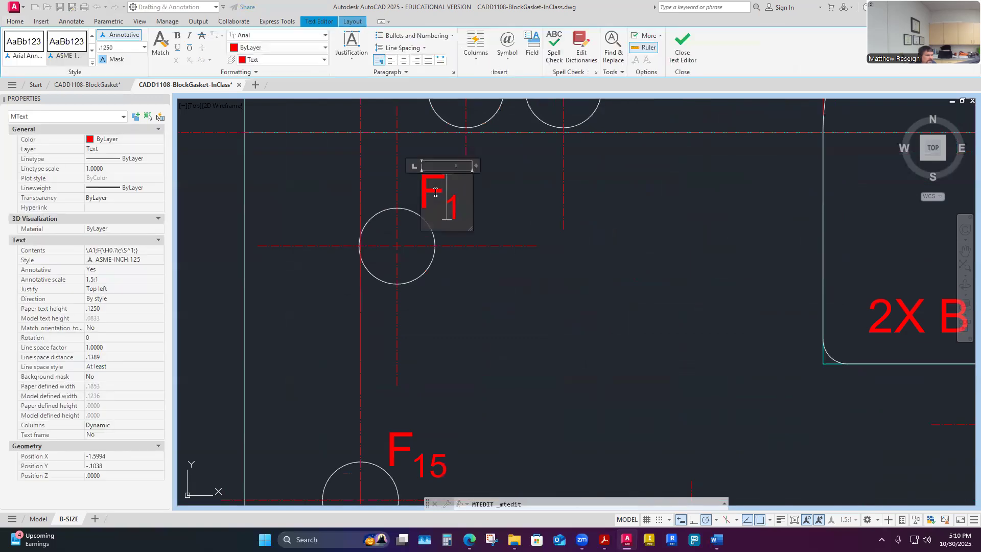
text(6)
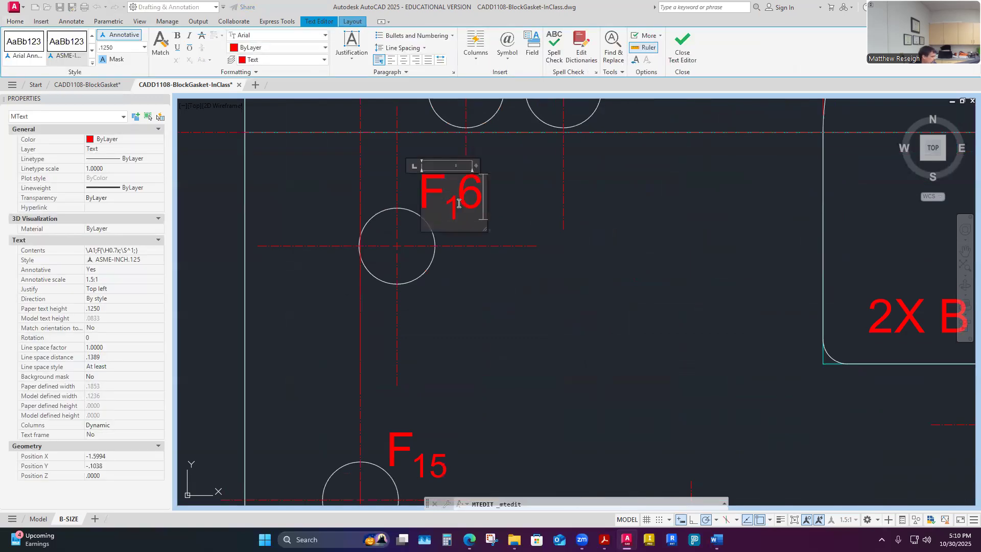
drag(443, 199, 485, 204)
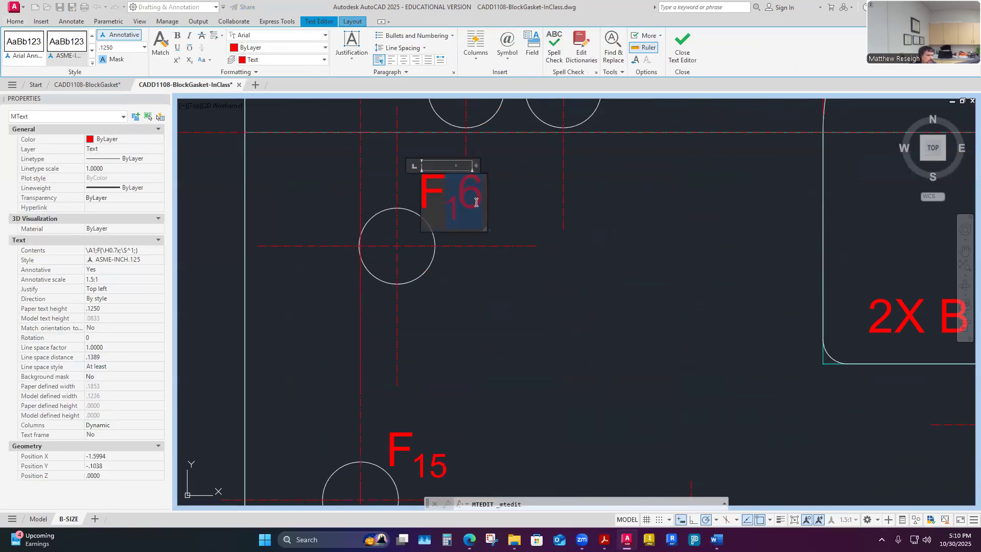
click(189, 62)
key(Escape)
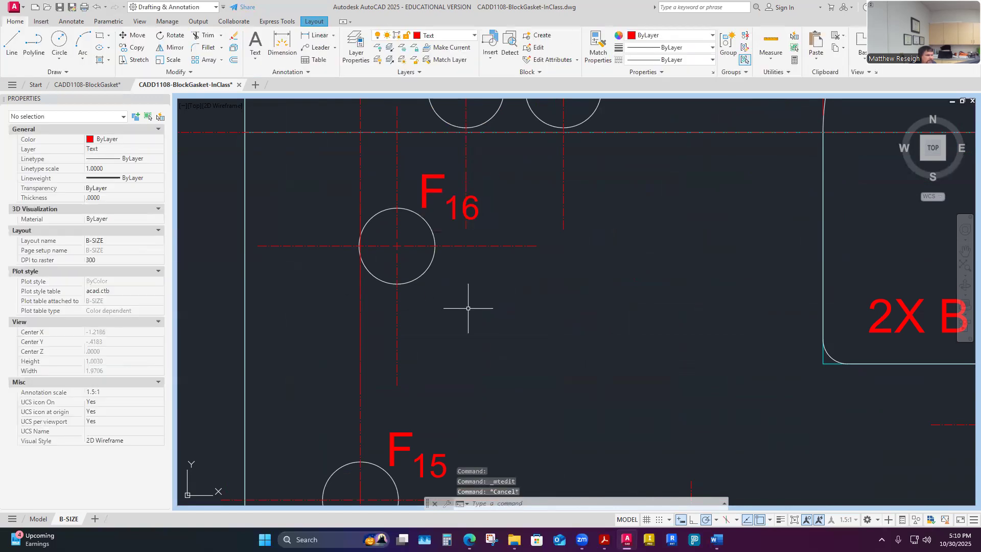
Move the F16 label slightly up and left, above its hole.
click(428, 205)
click(420, 173)
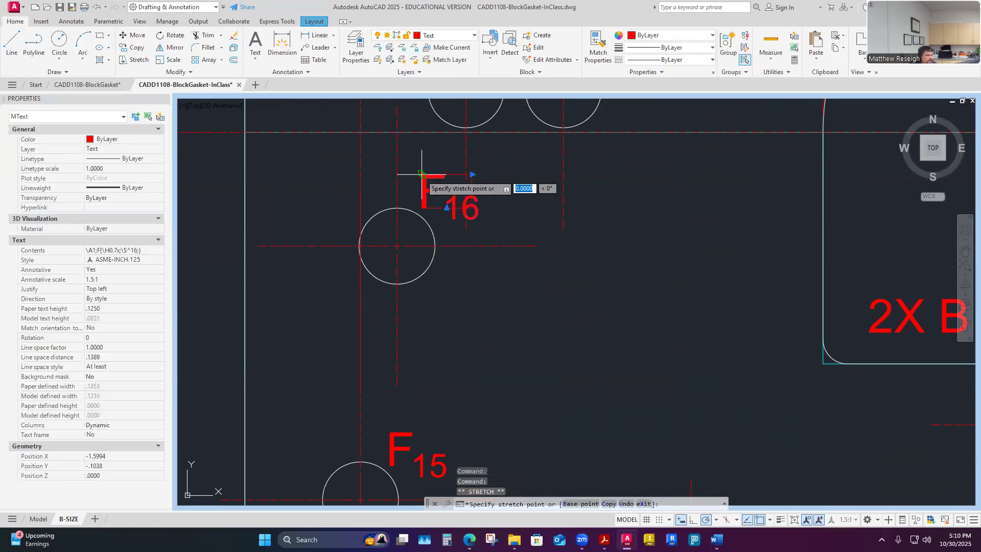
key(Escape)
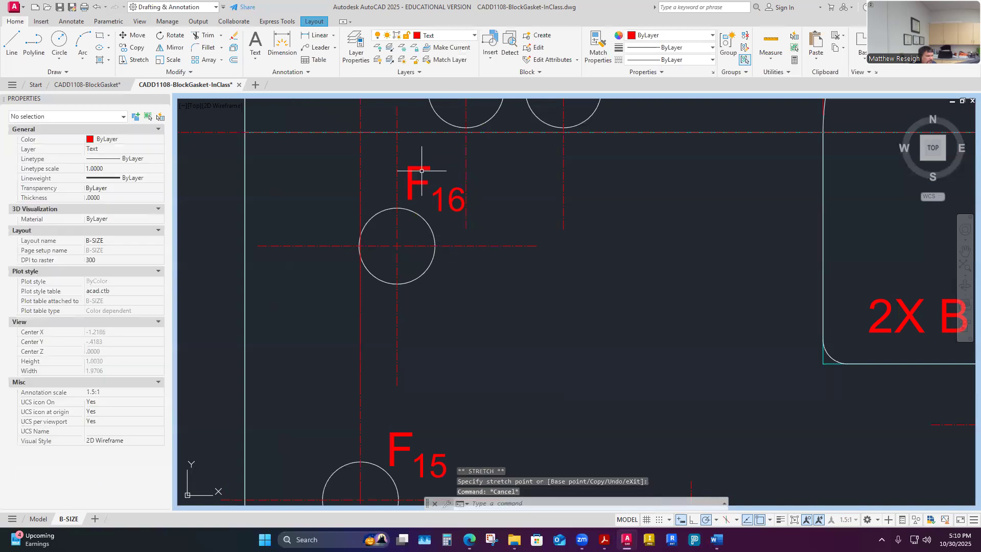
Move the F14 label slightly up and right, away from its hole's vertical centerline.
scroll(425, 267, down, 5)
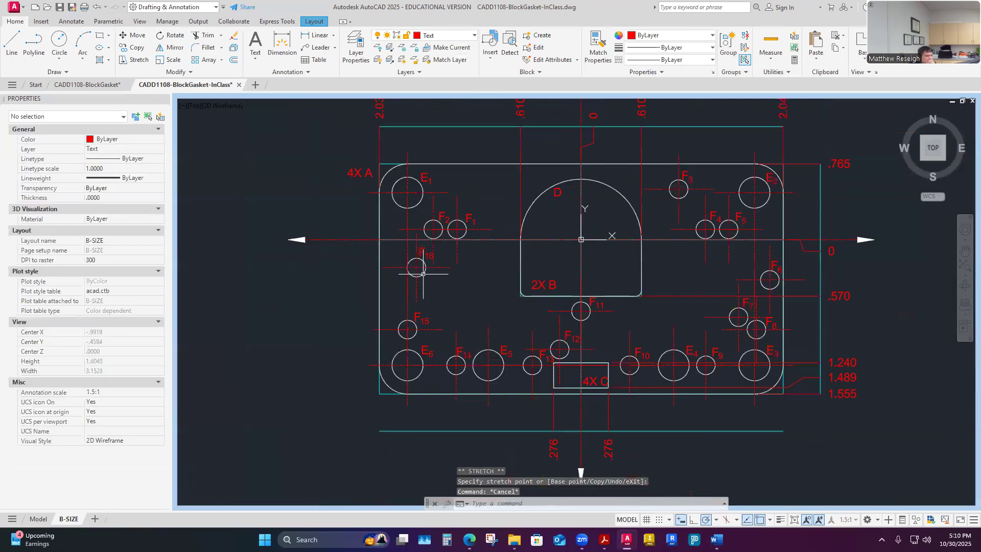
scroll(459, 357, up, 8)
click(471, 326)
click(448, 326)
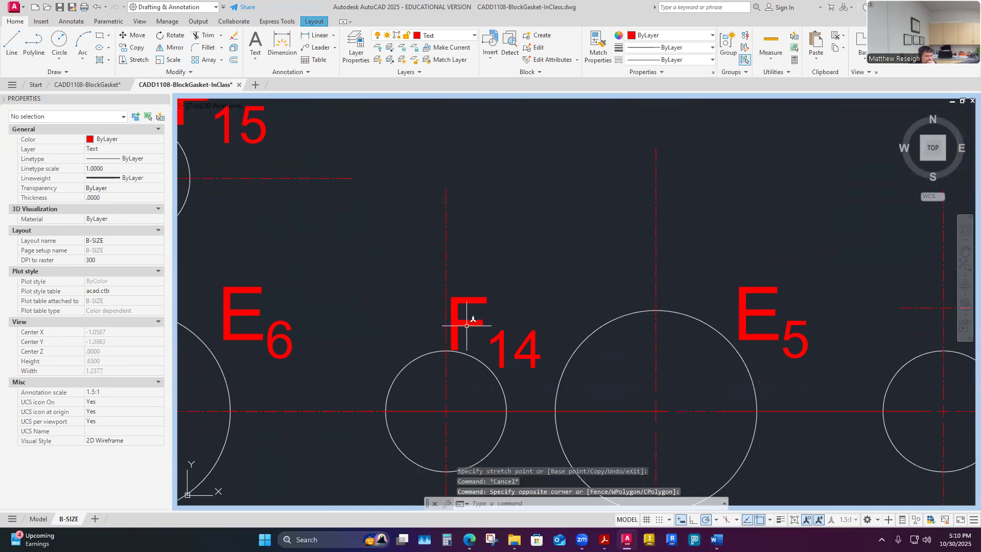
click(450, 297)
key(Escape)
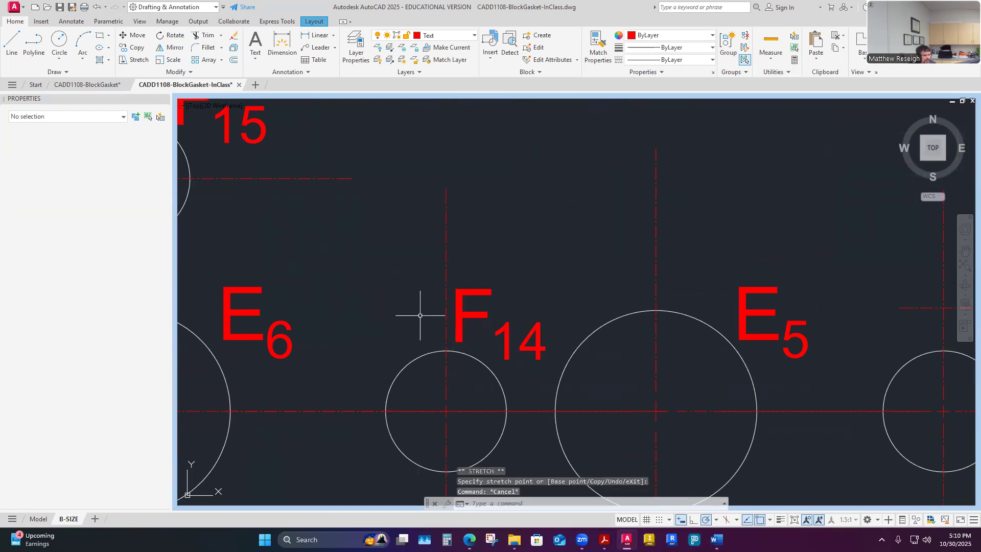
key(Escape)
Turn off the layer that holds the cyan construction lines around the gasket.
scroll(420, 315, down, 8)
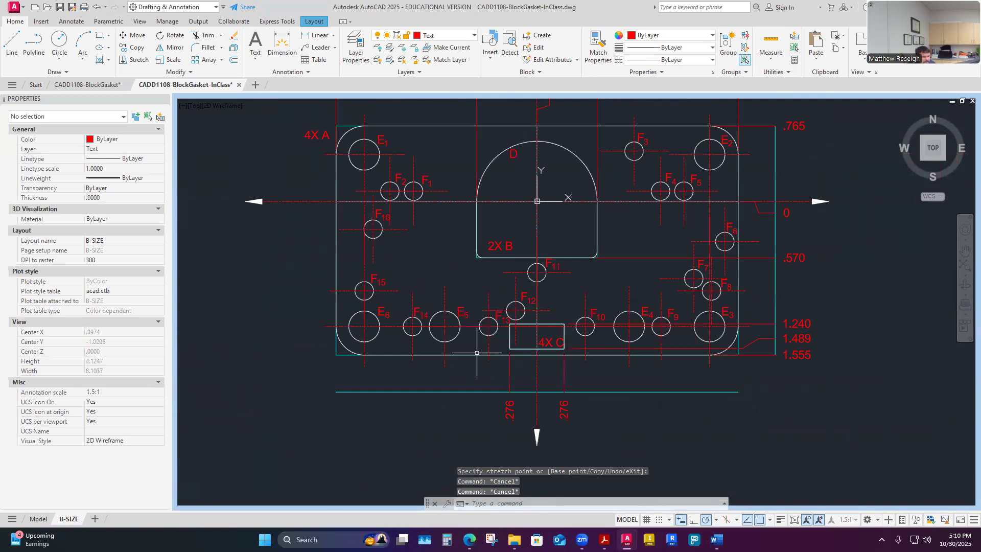
scroll(543, 257, up, 6)
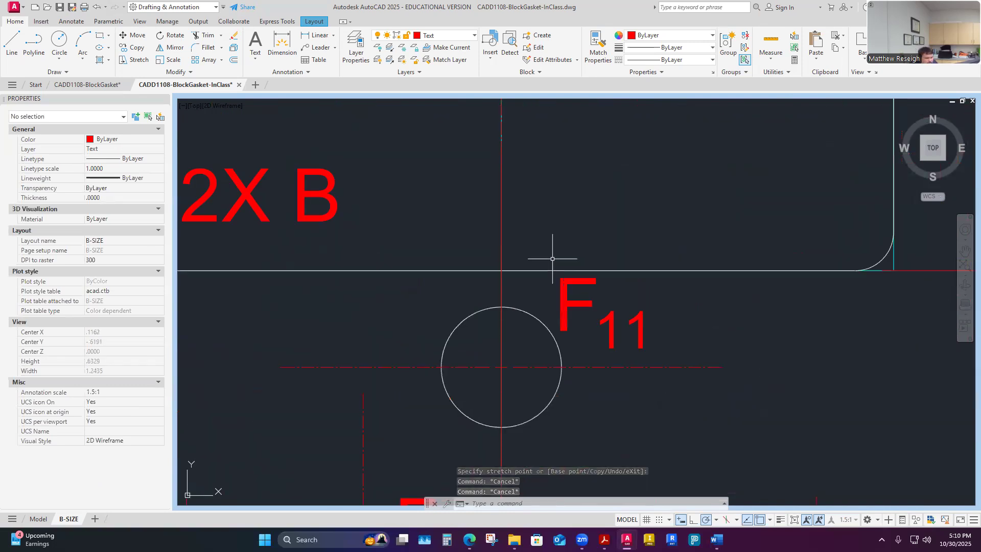
scroll(627, 294, down, 8)
scroll(625, 298, down, 4)
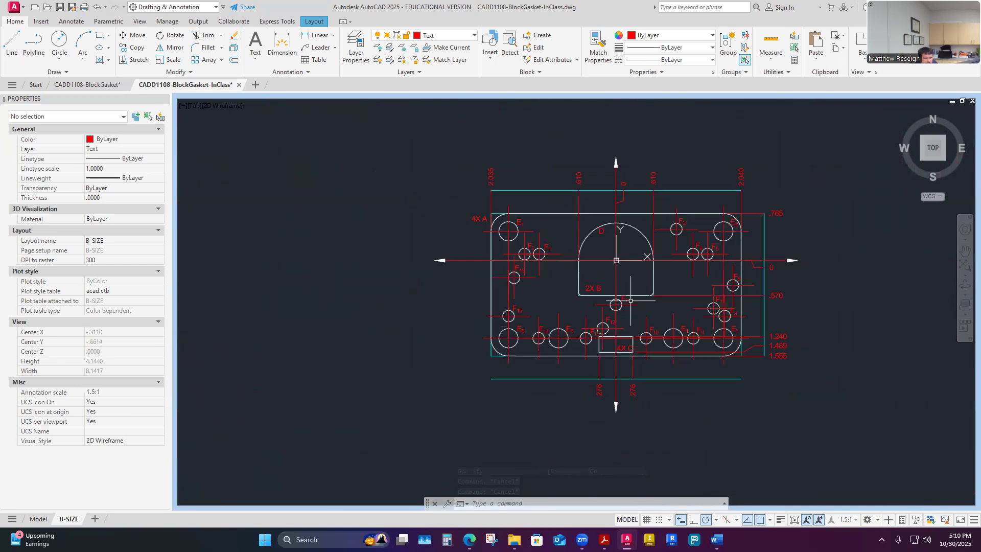
scroll(703, 273, up, 4)
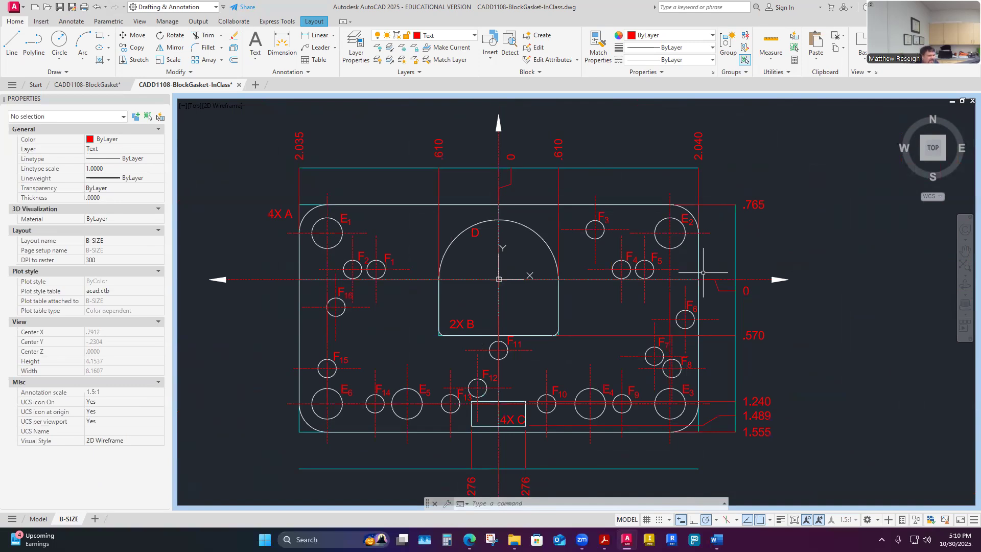
click(475, 36)
click(379, 121)
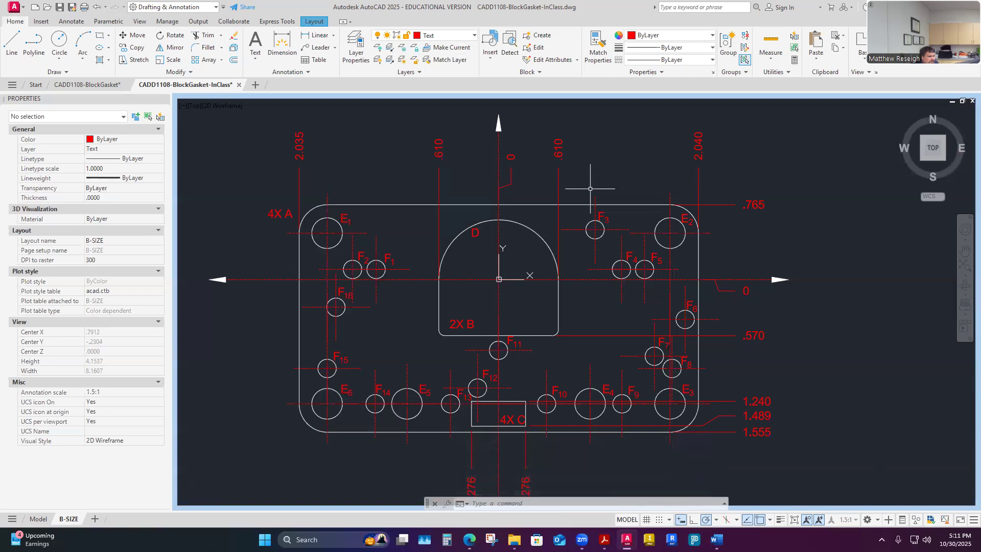
Break the 2.040 dimension's extension line where it crosses the .765 extension line near the gasket's upper-right corner.
scroll(697, 202, up, 8)
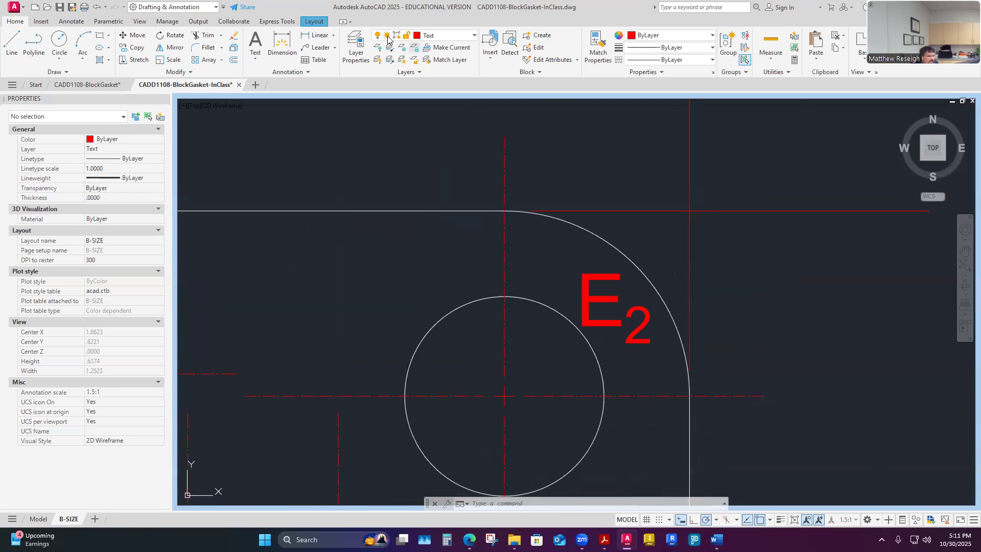
click(71, 22)
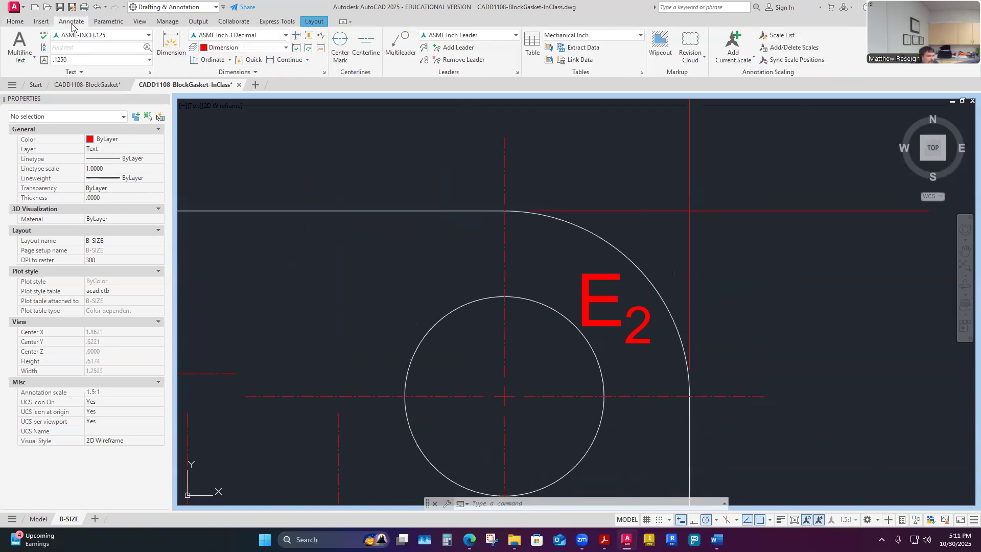
click(297, 38)
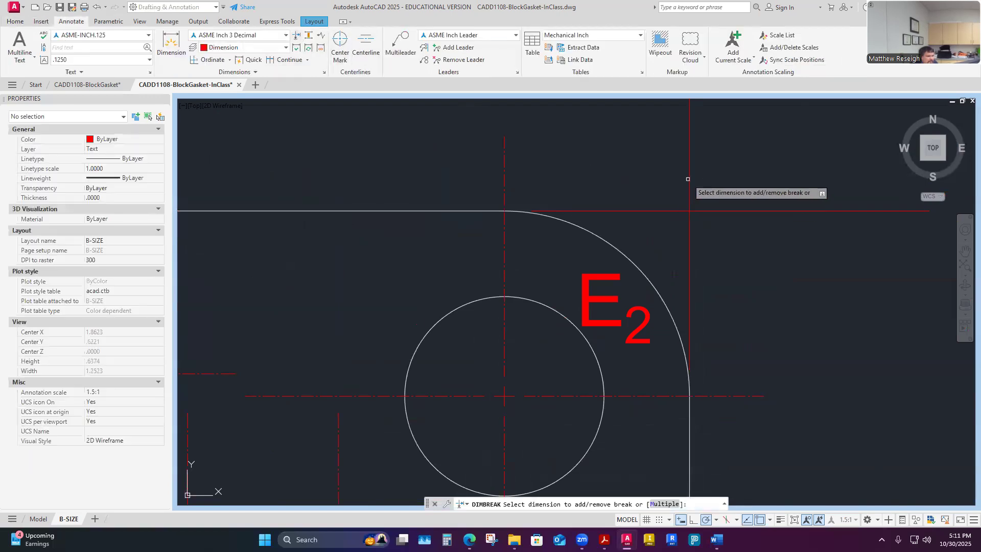
click(690, 180)
click(724, 209)
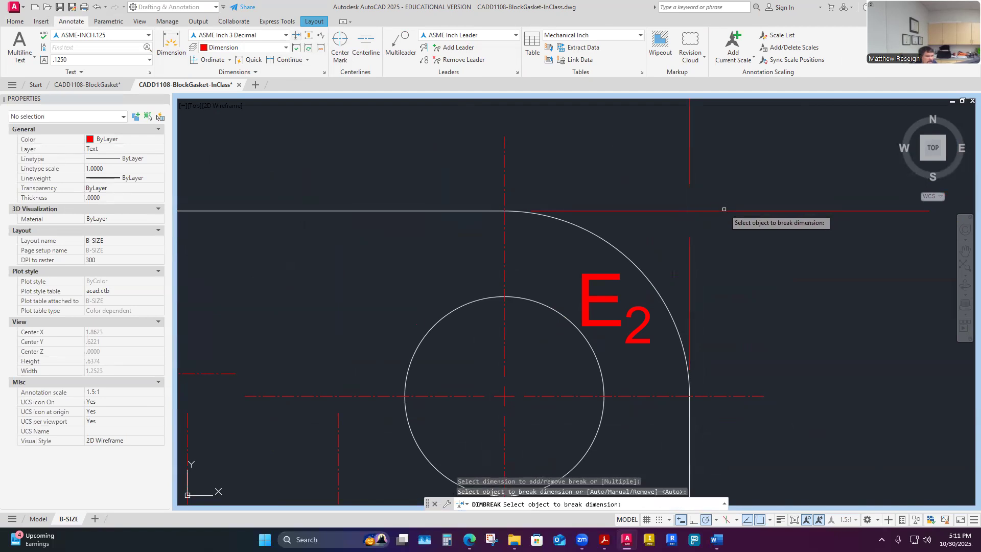
key(Return)
scroll(751, 194, down, 5)
scroll(734, 199, down, 2)
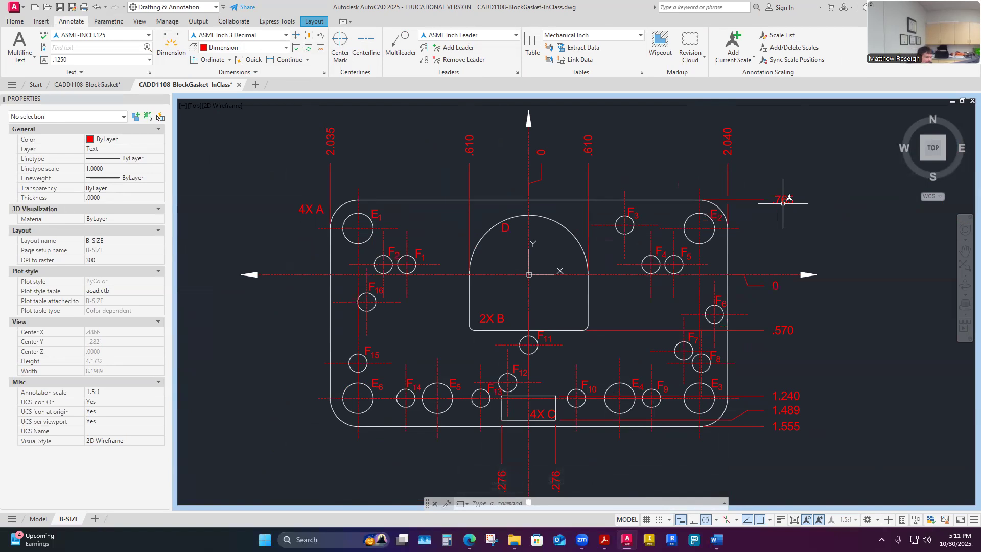
scroll(341, 209, up, 4)
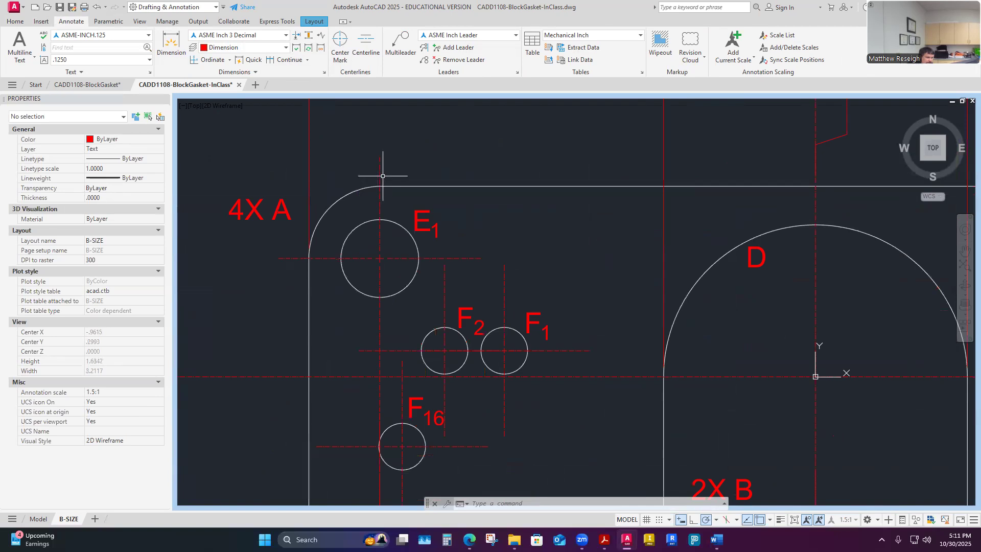
click(380, 170)
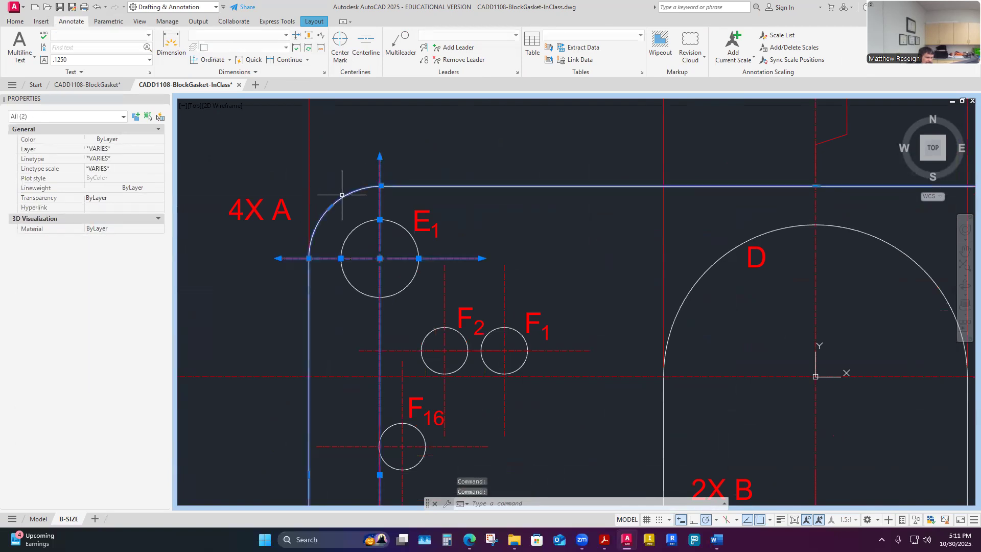
key(Escape)
key(Escape)
scroll(409, 214, down, 6)
scroll(379, 252, up, 2)
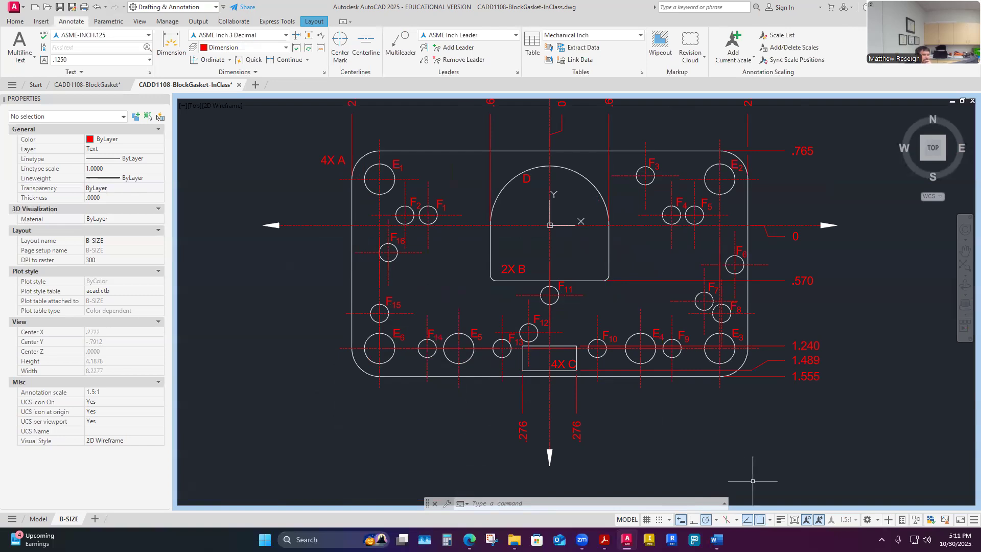
Return from the maximized viewport to the sheet and narrow the gasket viewport to about 9.4 in by pulling in both sides.
click(794, 519)
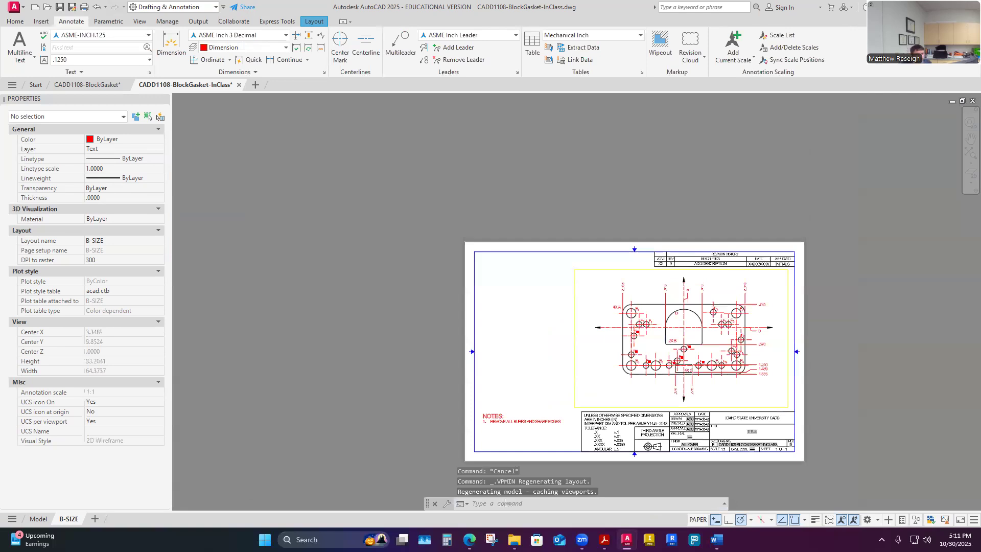
scroll(659, 376, up, 2)
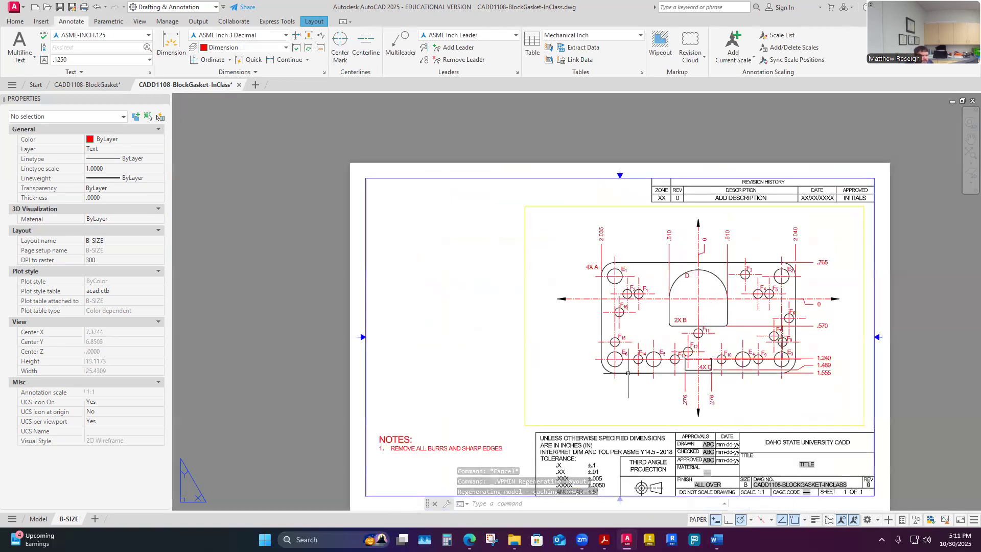
click(525, 211)
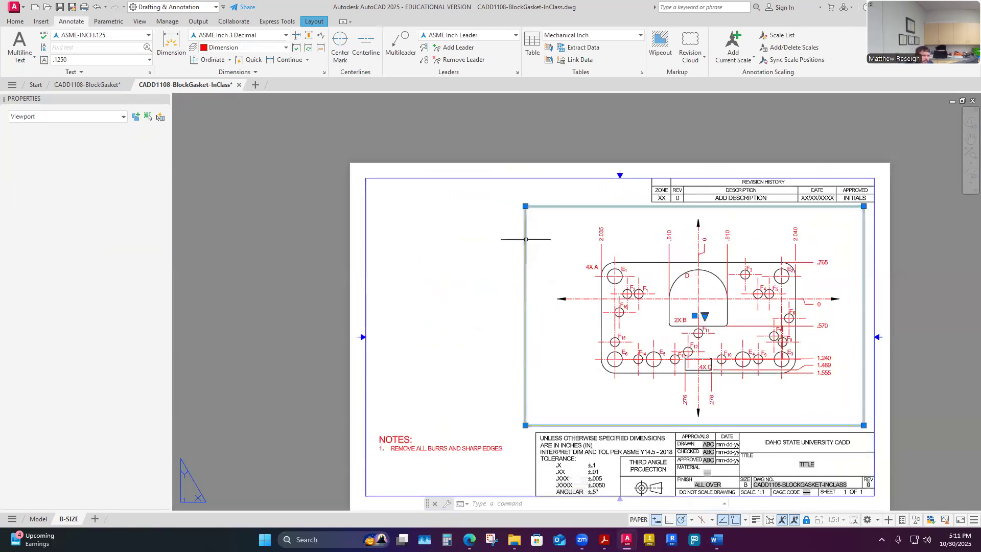
click(525, 207)
click(552, 206)
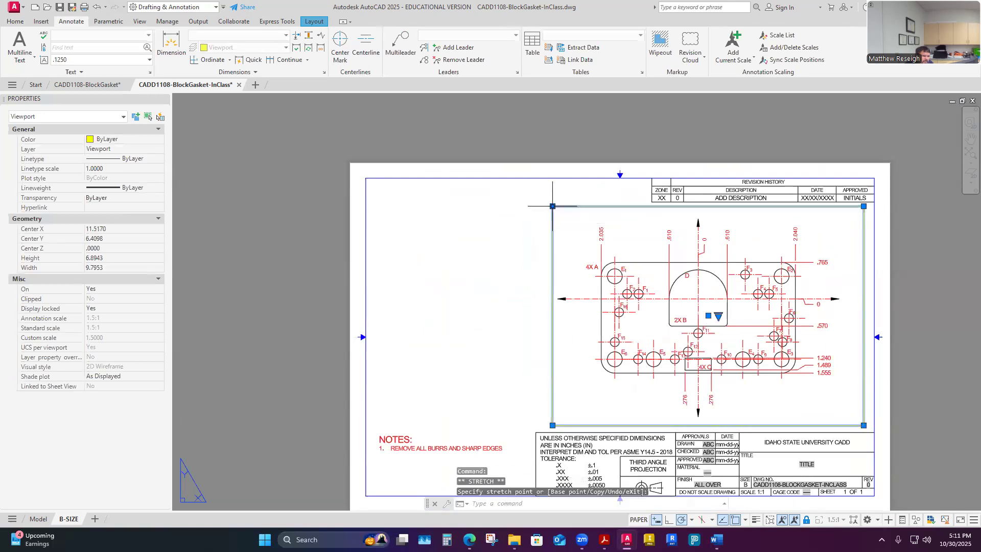
click(864, 425)
click(851, 425)
Move the gasket viewport to the right and slightly down, with its center at about X 11.77, Y 6.33.
click(701, 316)
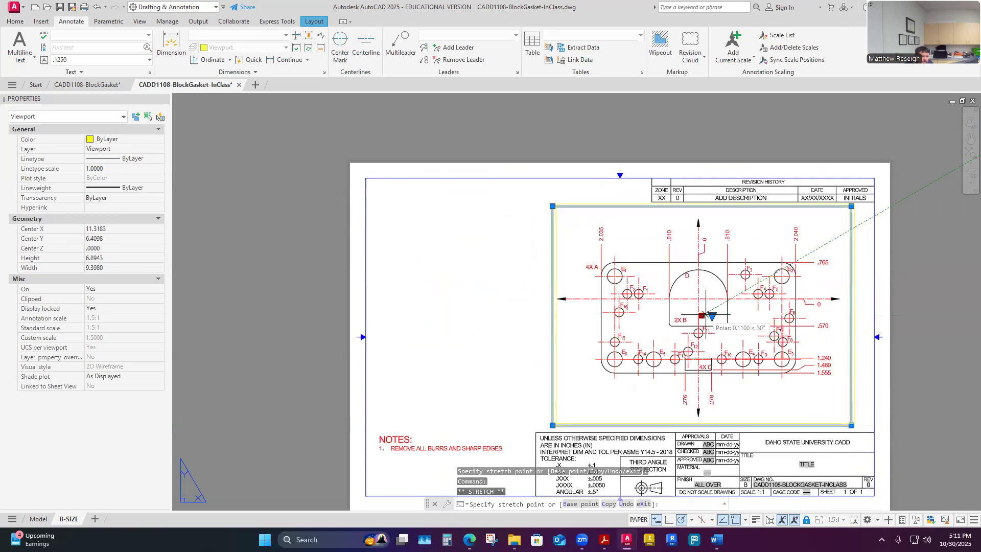
click(712, 316)
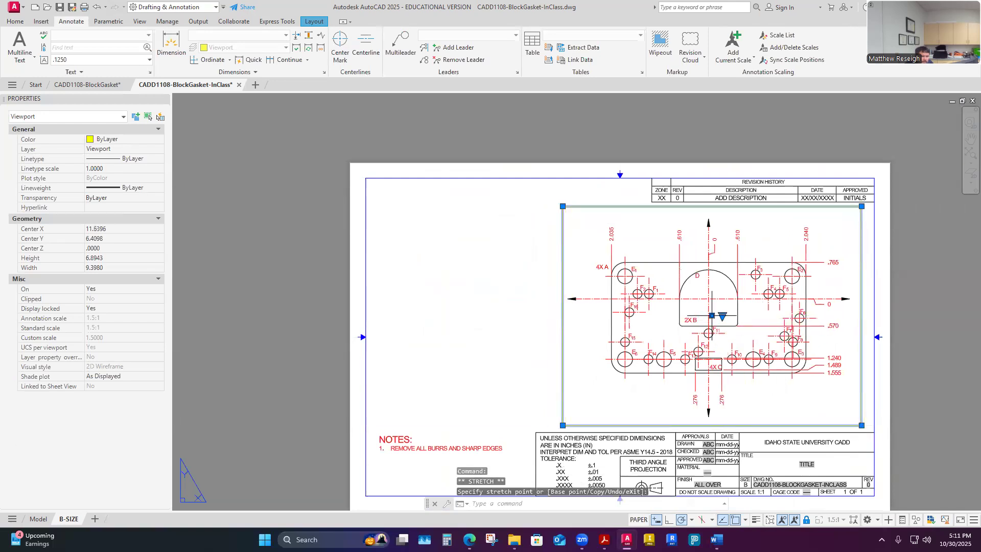
click(712, 315)
click(717, 318)
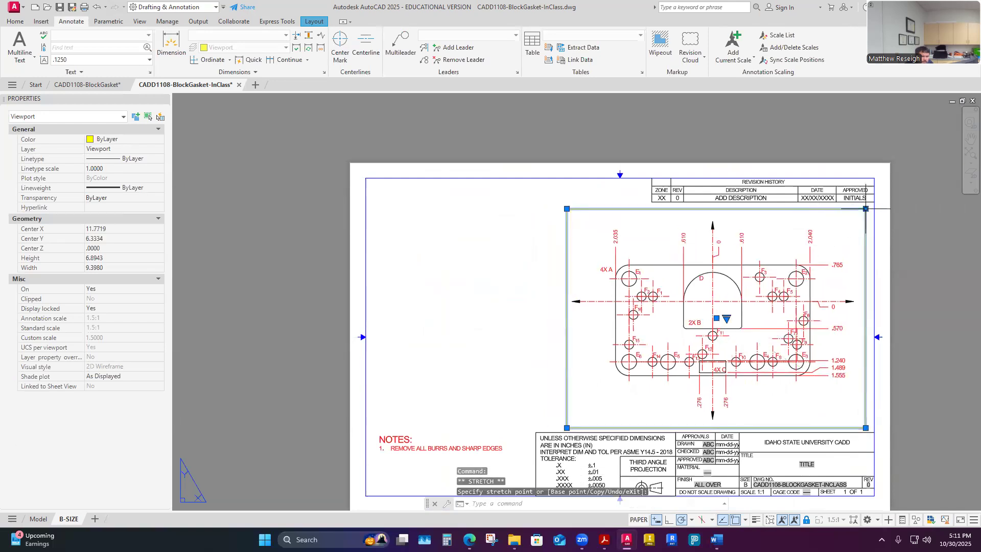
Tighten the viewport frame around the dimensioned gasket to about 9.26 in wide and 6.49 in high.
click(865, 208)
click(859, 219)
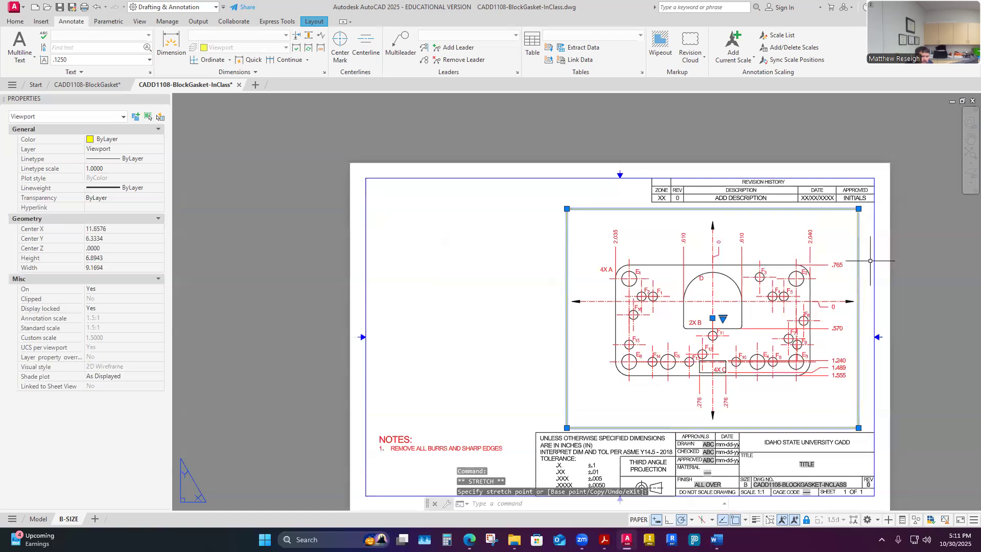
click(858, 216)
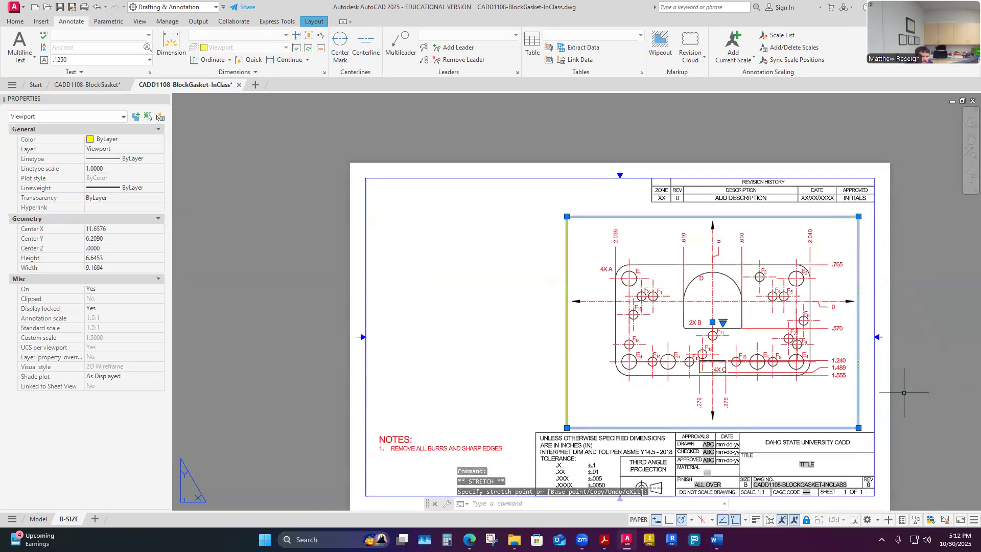
click(858, 428)
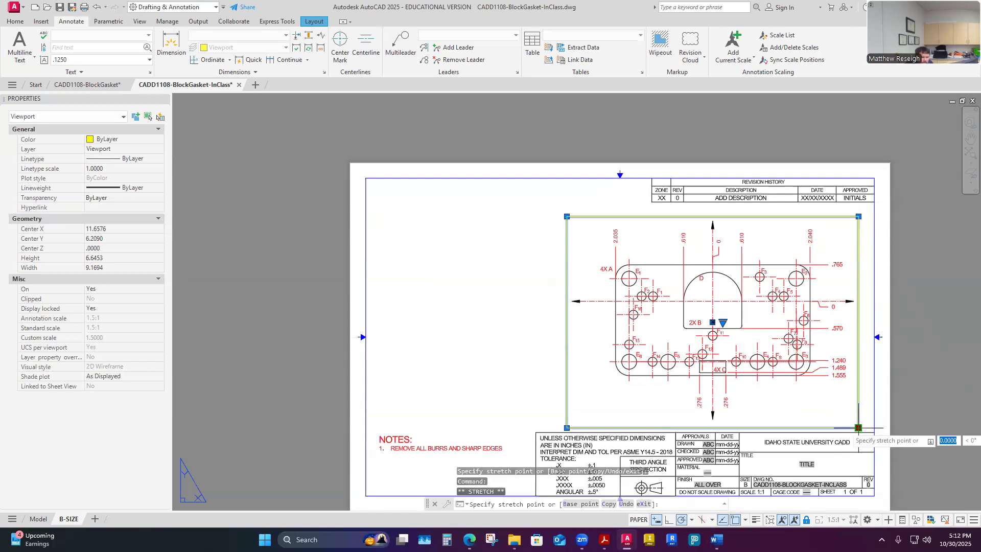
click(861, 423)
Move the viewport down to sit just above the title block, centered at about X 11.80, Y 6.00, and deselect it.
click(714, 319)
click(717, 328)
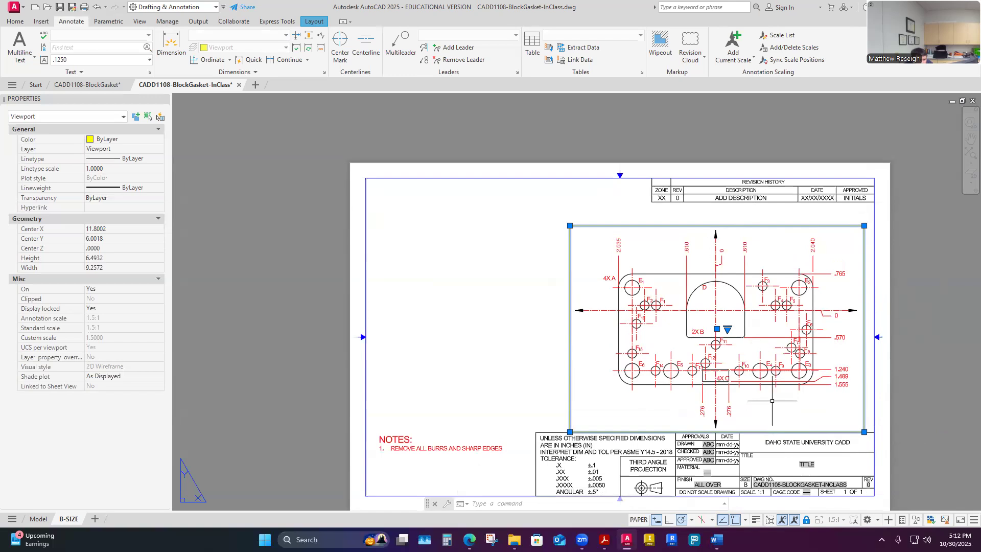
scroll(772, 400, up, 2)
scroll(634, 358, down, 5)
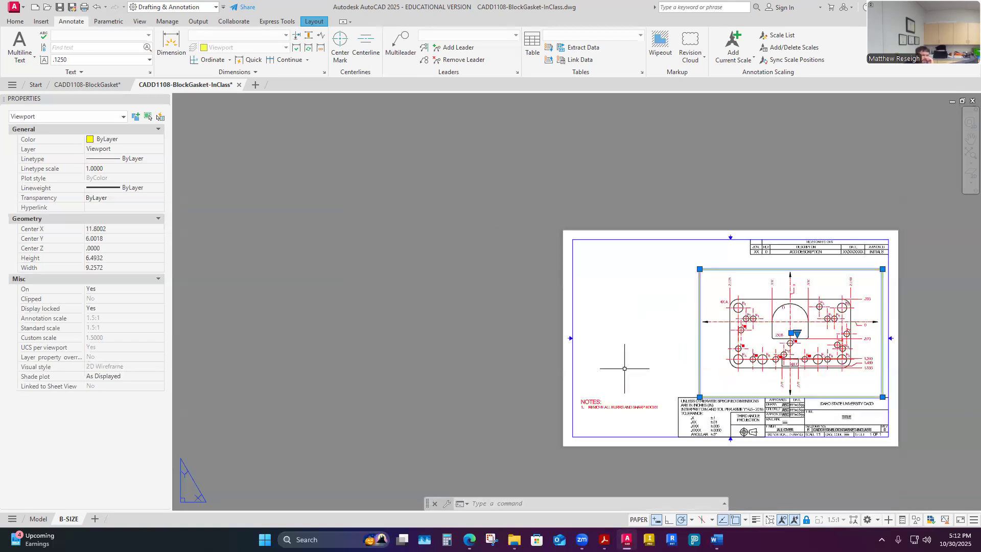
click(627, 350)
key(Escape)
key(Escape)
key(Escape)
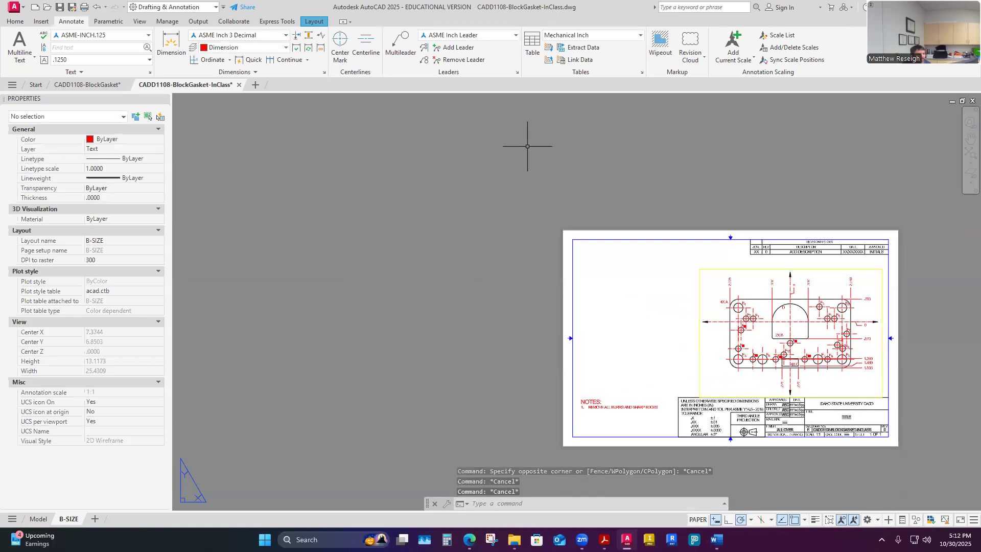
click(15, 21)
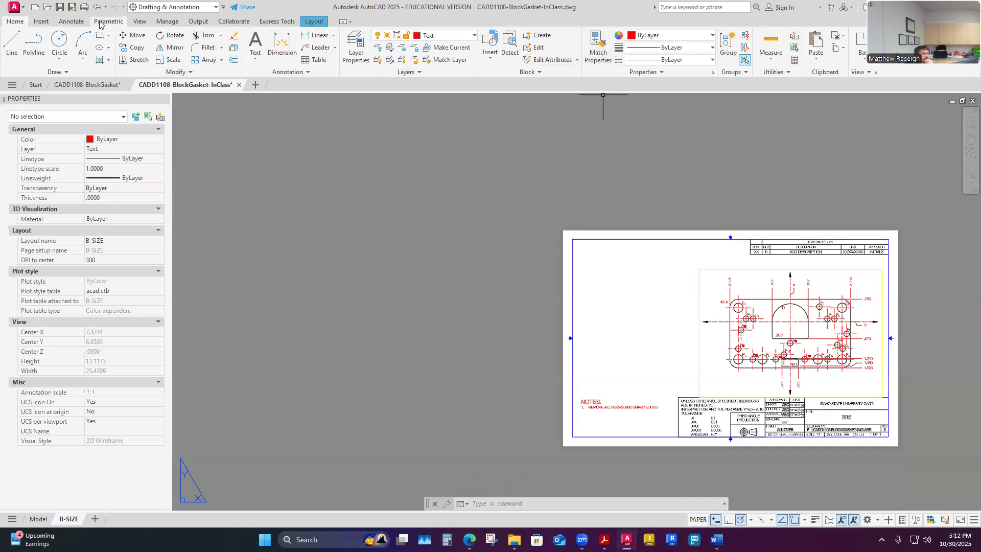
click(71, 21)
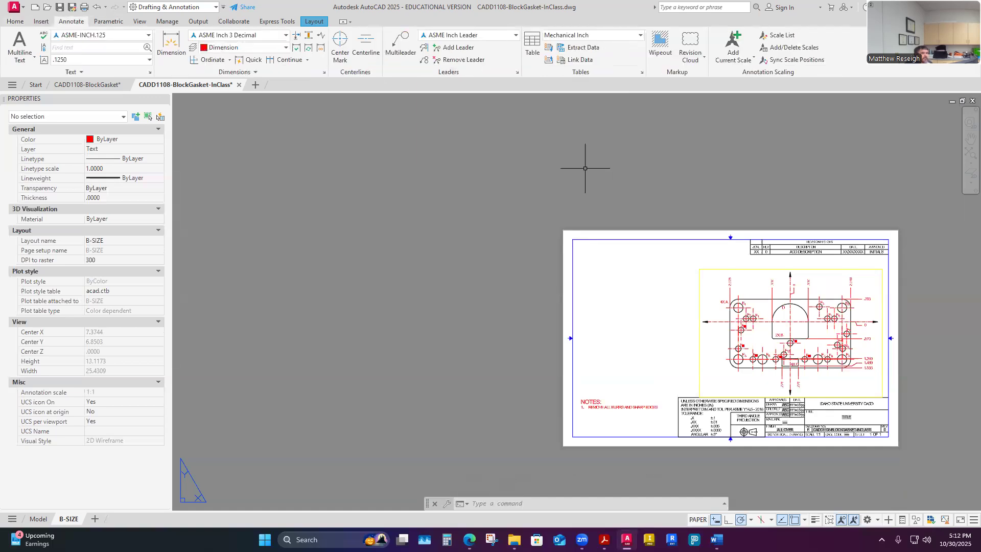
scroll(863, 375, up, 2)
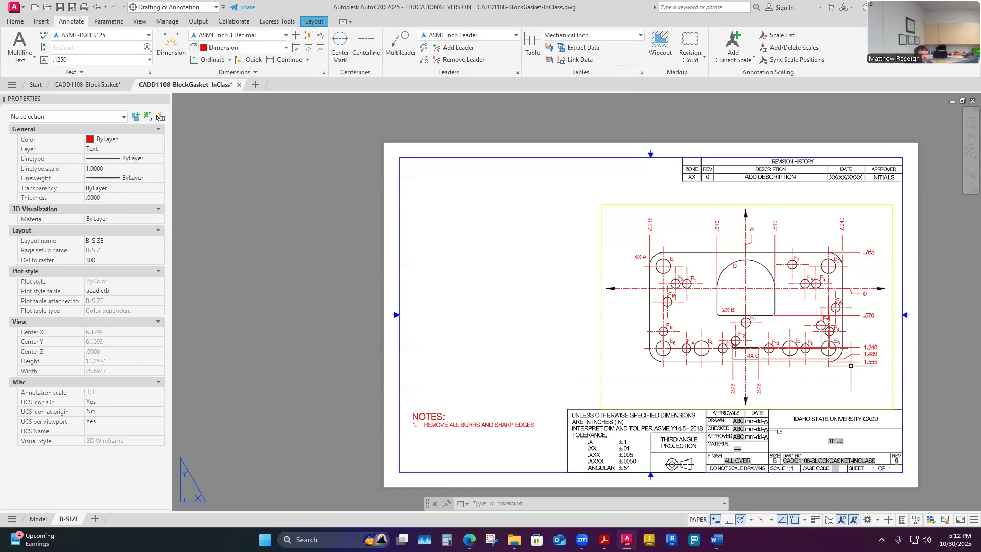
scroll(801, 359, up, 2)
scroll(800, 361, up, 2)
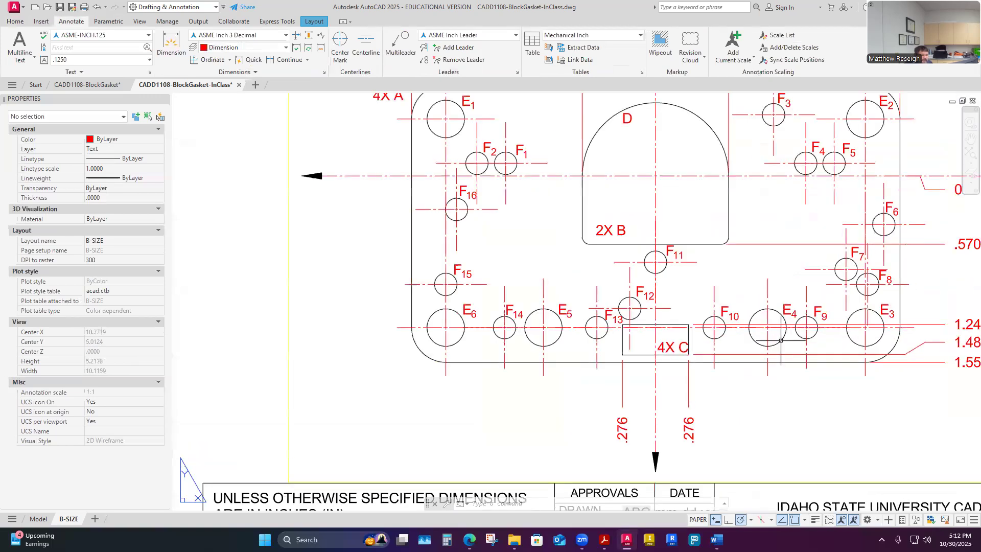
click(784, 337)
click(794, 414)
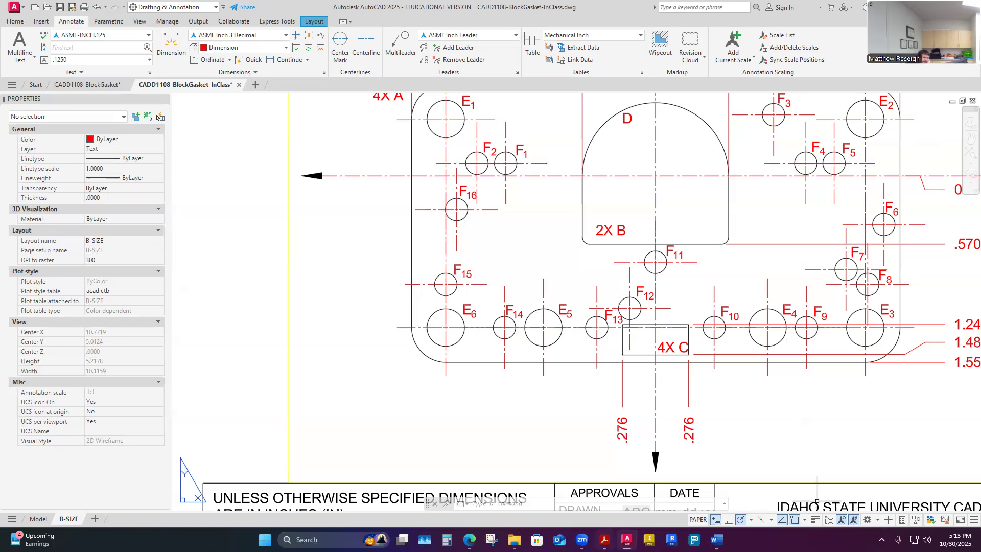
Switch to the reference block gasket PDF in Acrobat, examine its hole and fillet tables, and return to the AutoCAD drawing.
key(alt+Tab)
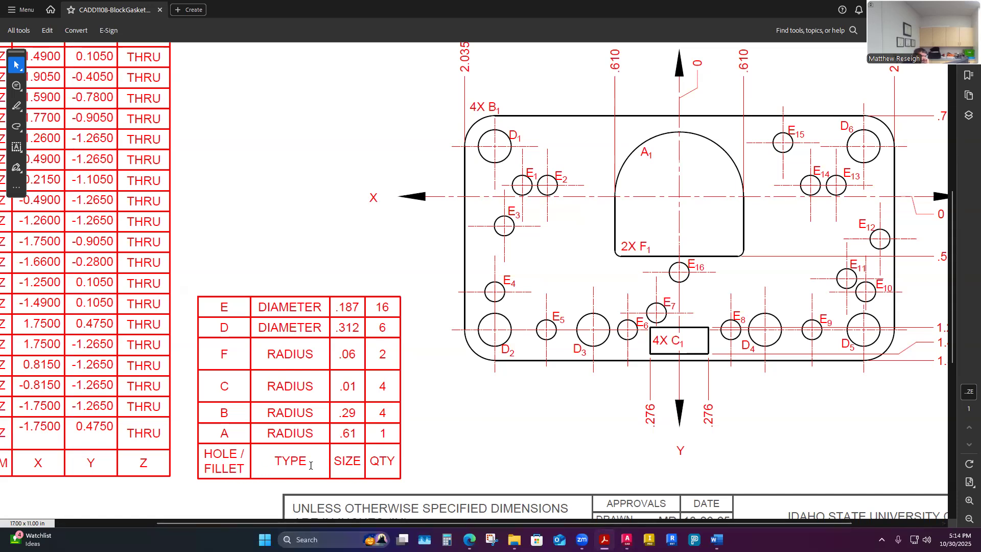
scroll(578, 429, down, 2)
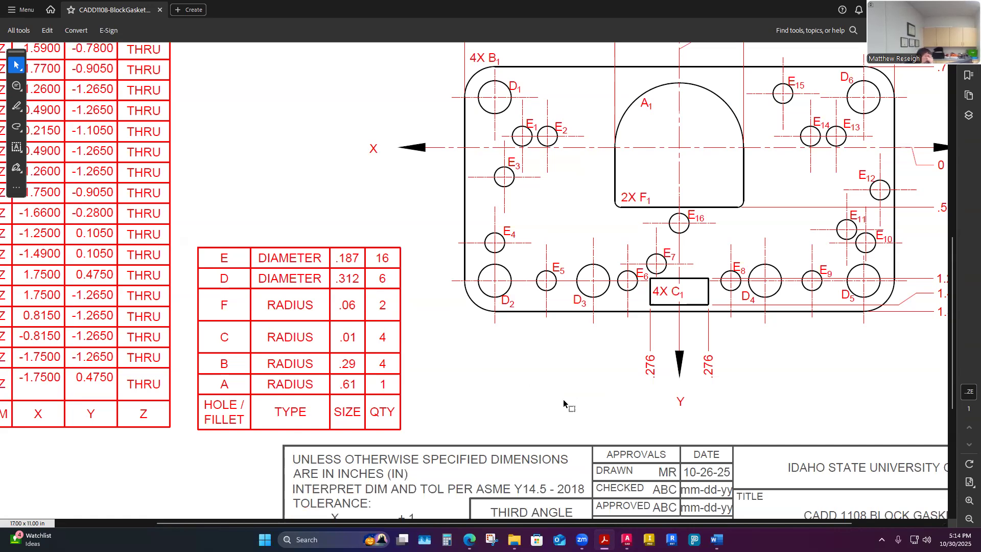
ctrl+scroll(735, 363, down, 4)
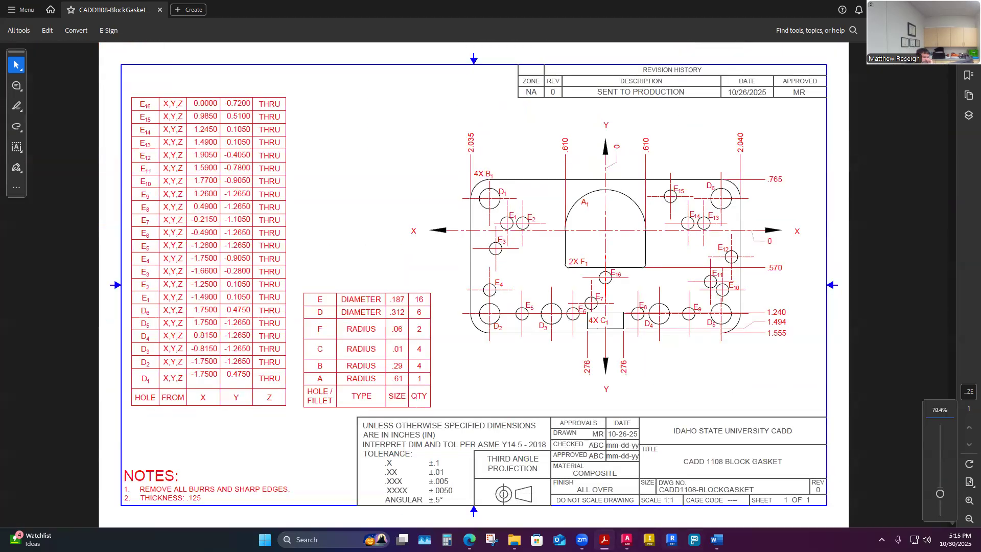
mouse_move(716, 540)
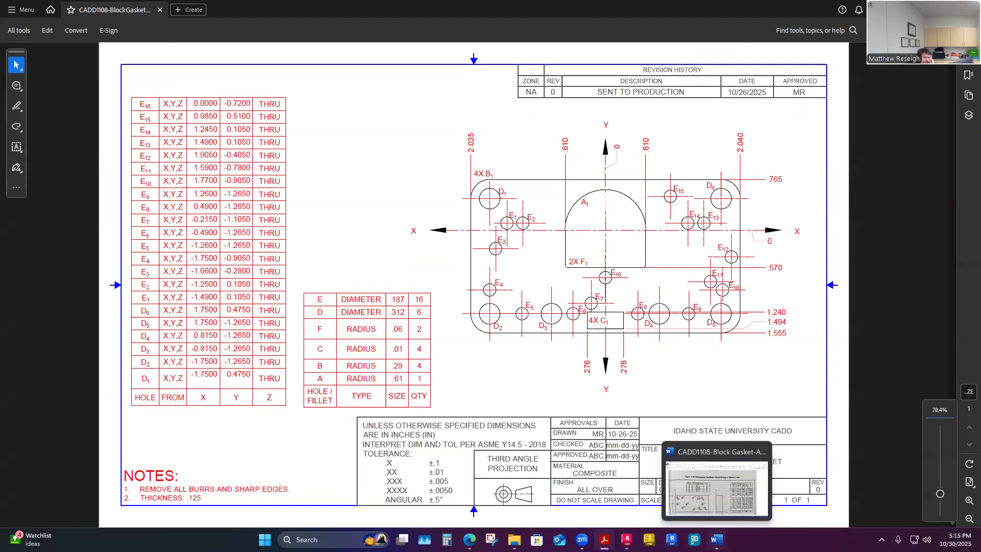
mouse_move(627, 539)
click(715, 490)
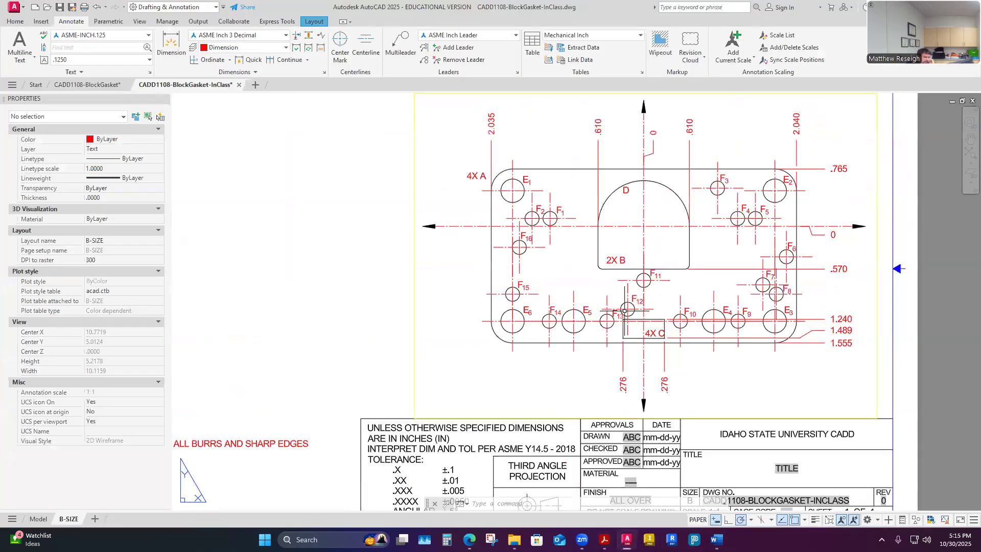
Start a new empty table in the Mechanical Inch style with 4 columns and 6 data rows.
middle_drag(405, 298, 536, 306)
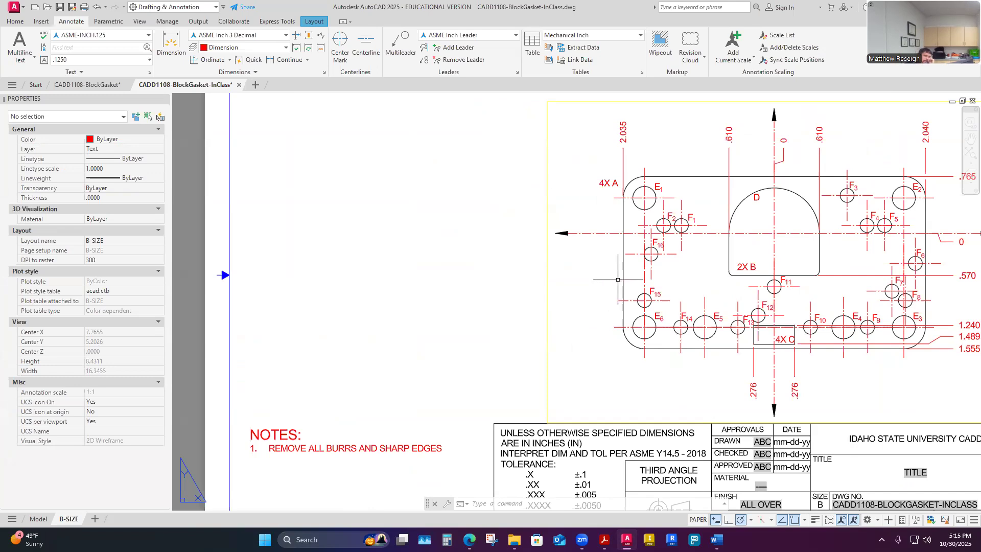
click(532, 44)
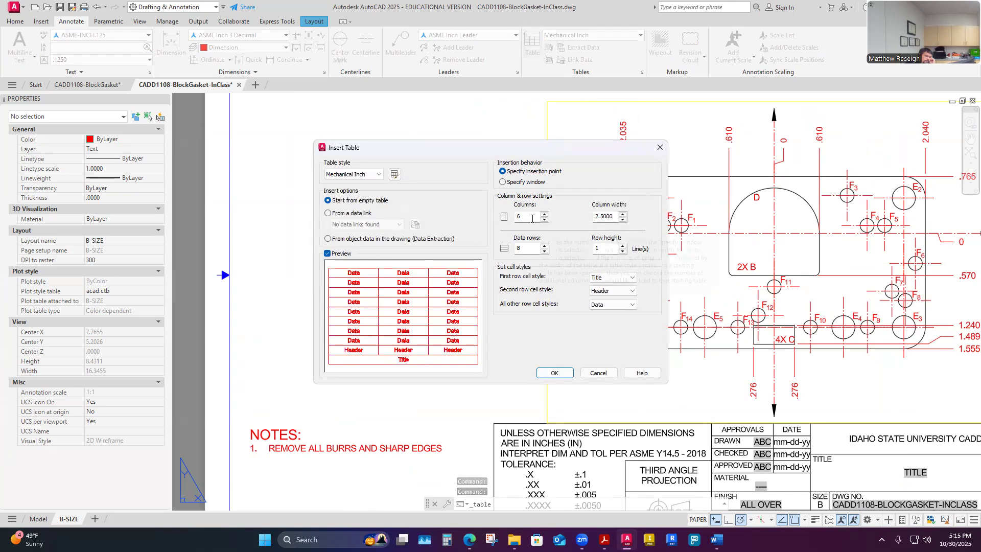
double_click(523, 219)
text(4)
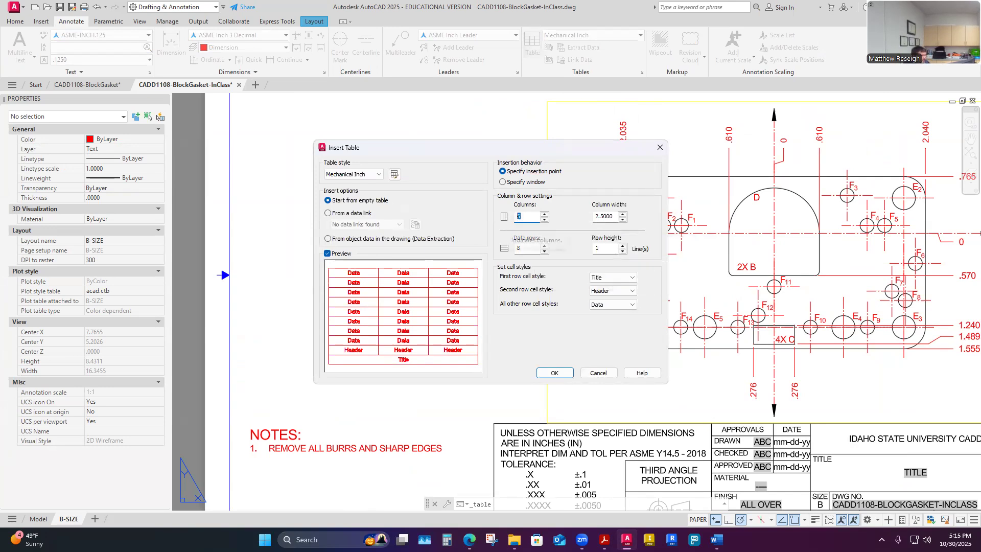
double_click(523, 248)
text(6)
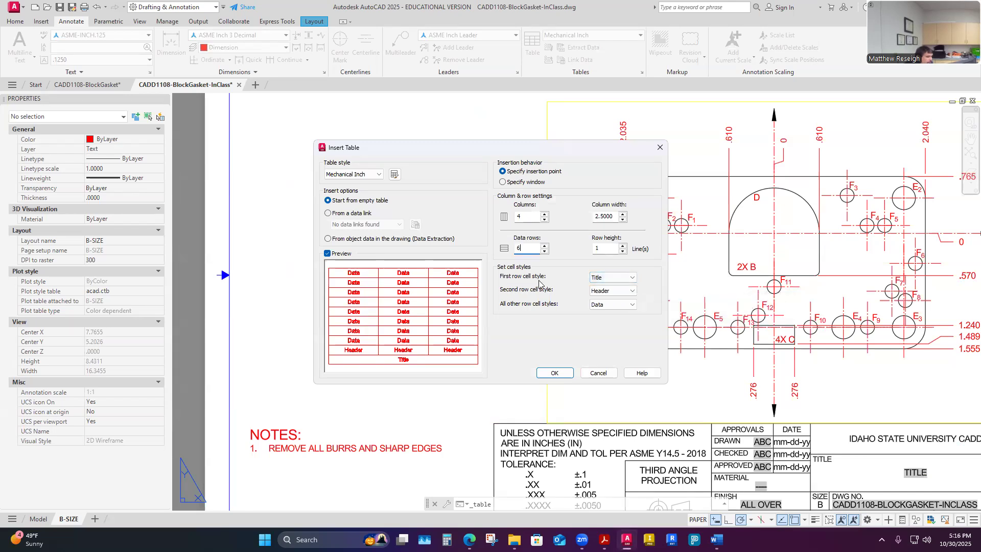
Set the new table's first row cell style to Header and its second row cell style to Data.
click(633, 278)
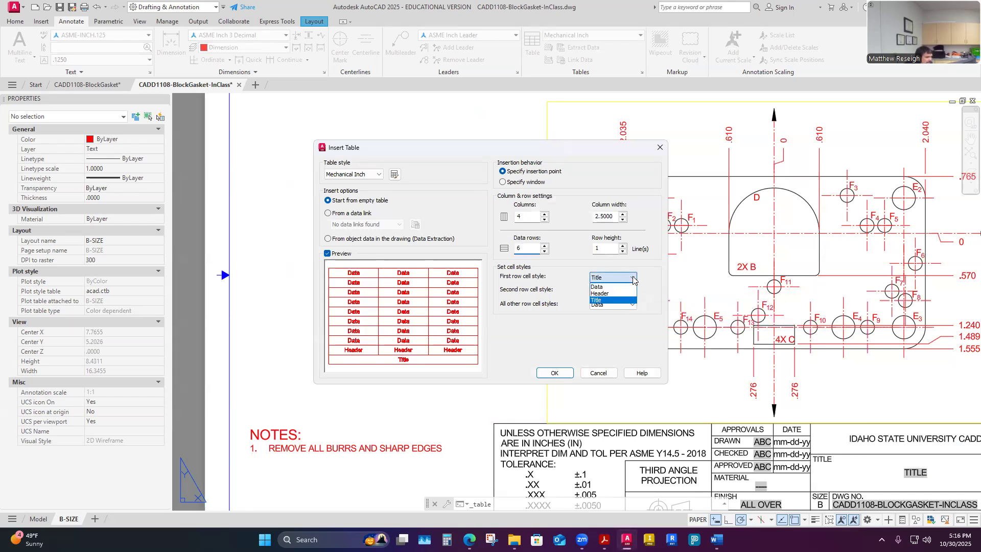
click(604, 293)
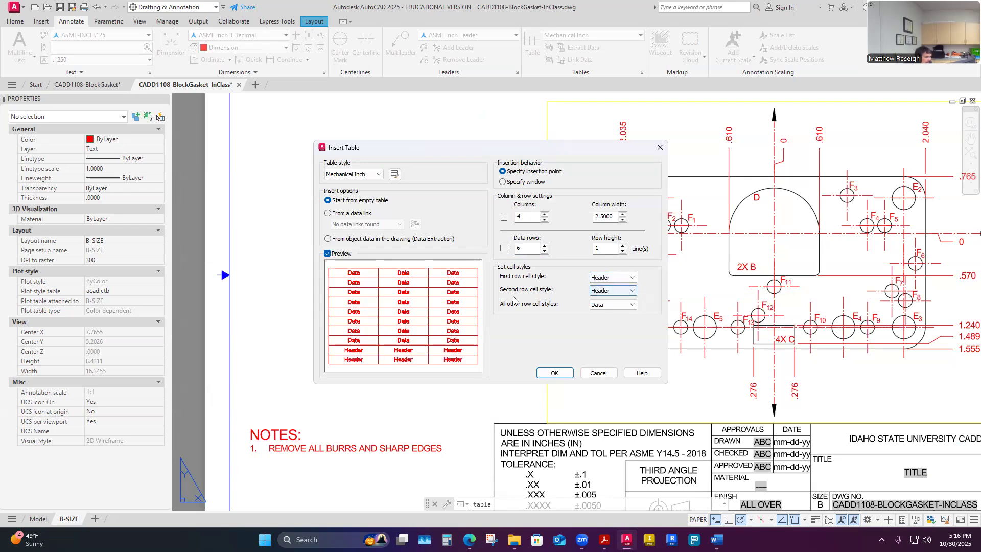
click(607, 291)
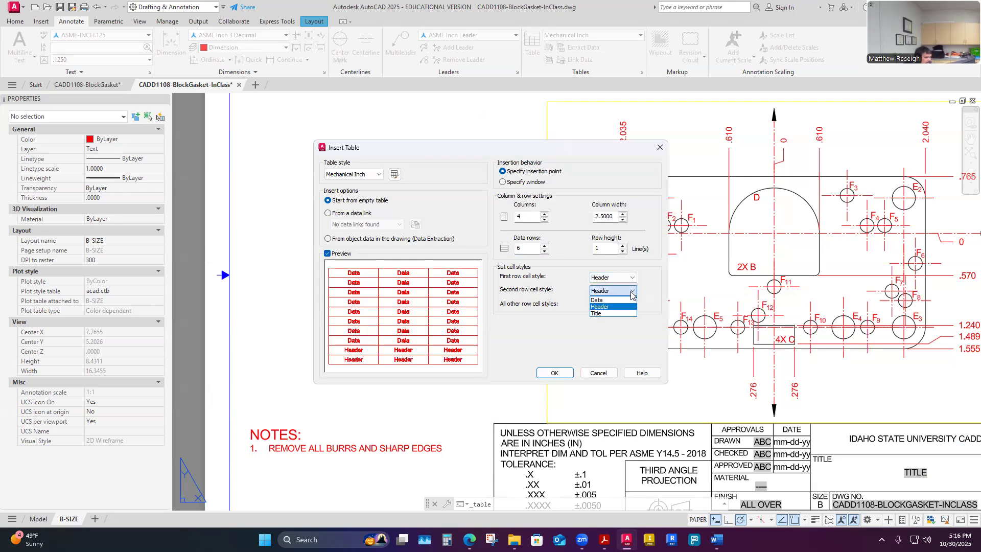
click(607, 307)
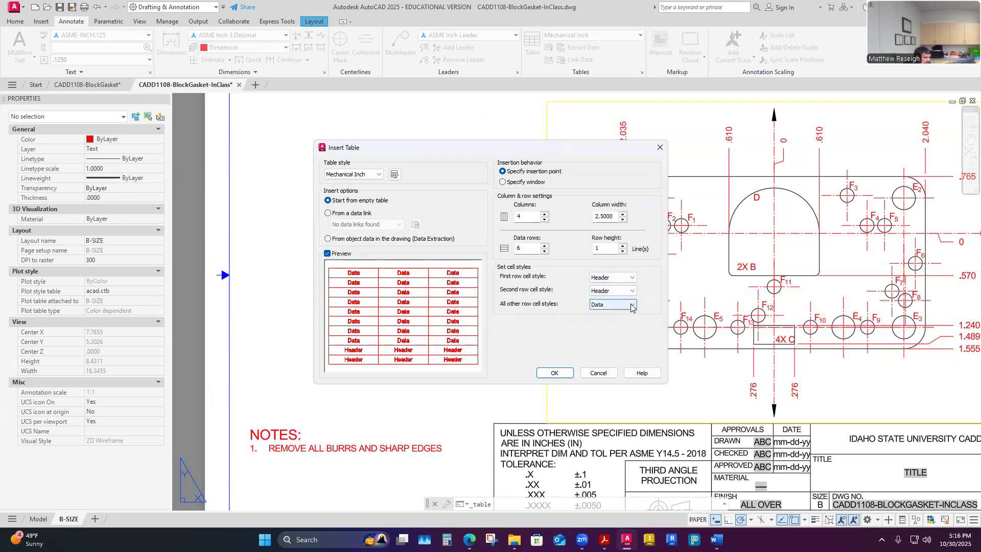
click(631, 291)
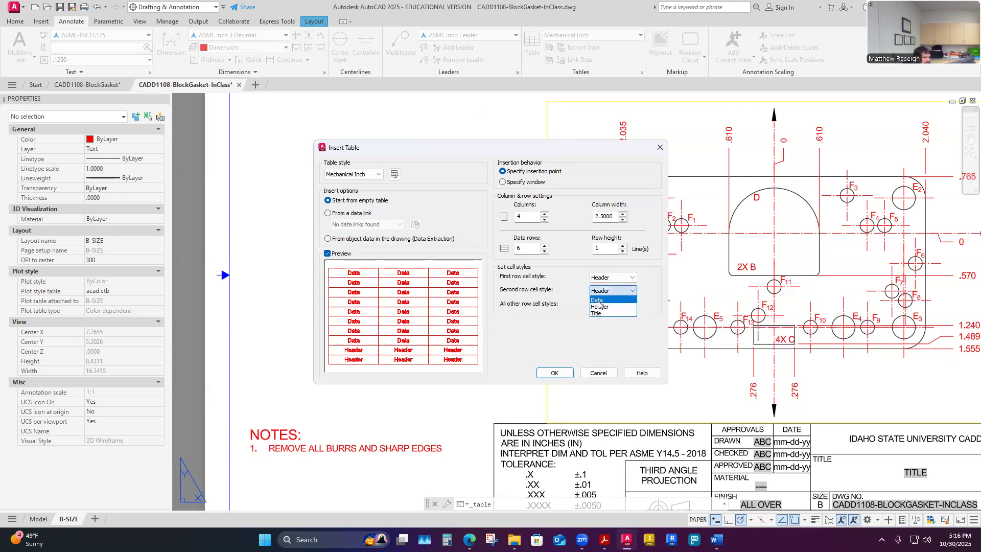
click(598, 301)
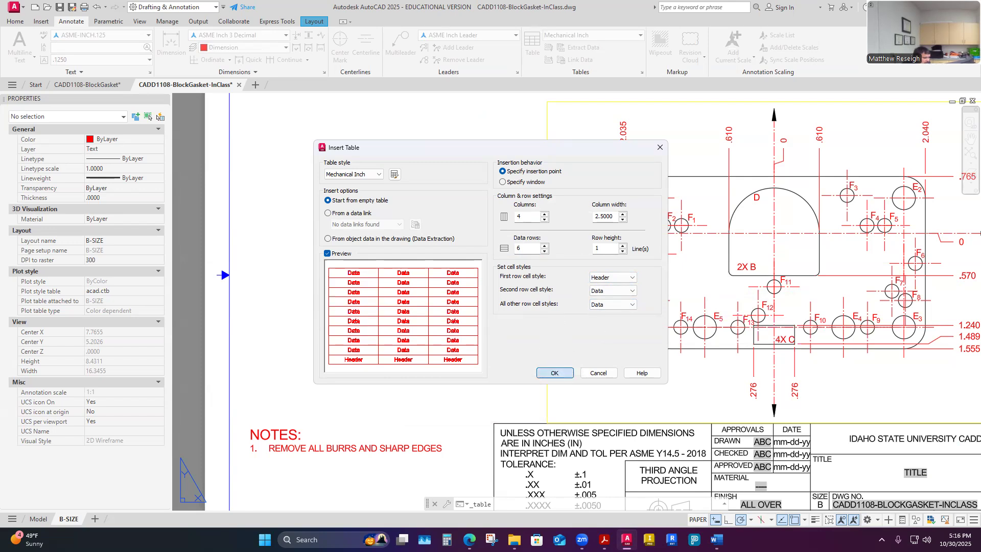
Place the table in the empty space just beyond the sheet's right edge, at about X 17.98, Y 4.04, and leave its cell editor.
click(555, 373)
scroll(546, 357, down, 3)
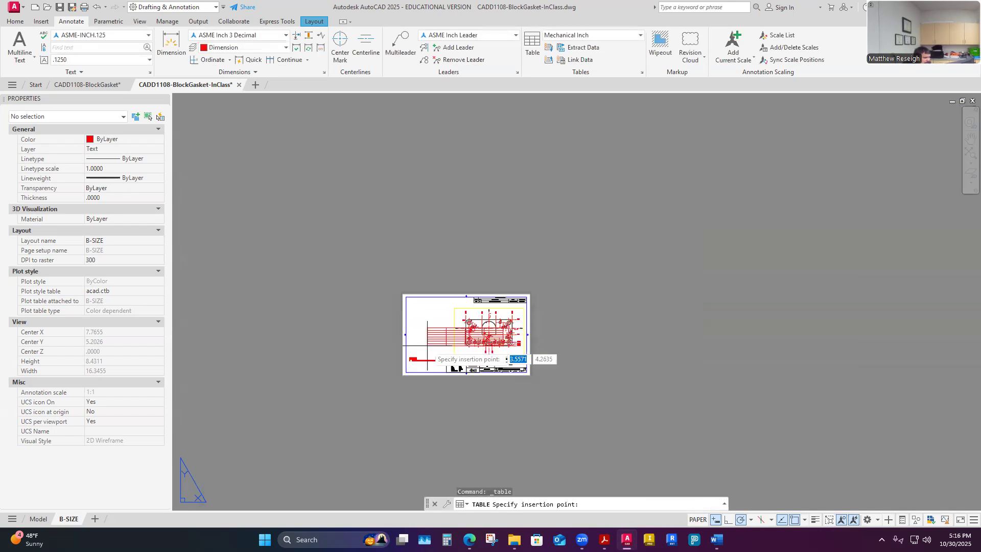
scroll(438, 345, down, 2)
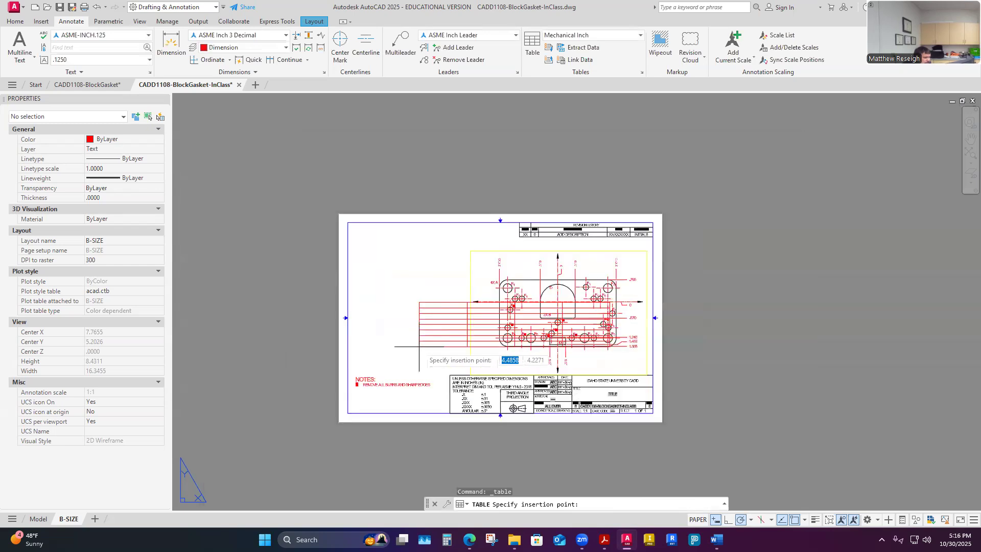
click(669, 354)
scroll(757, 359, up, 4)
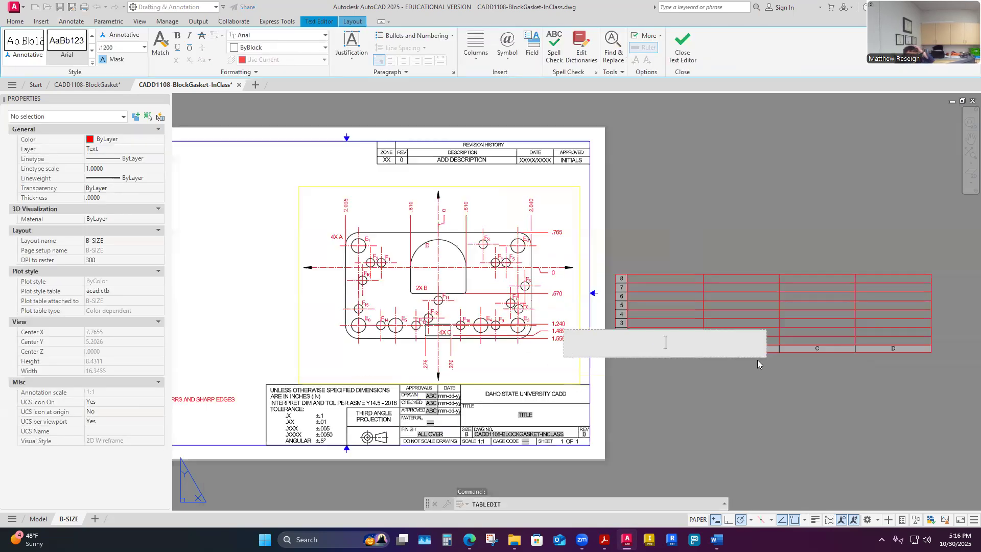
scroll(721, 222, down, 8)
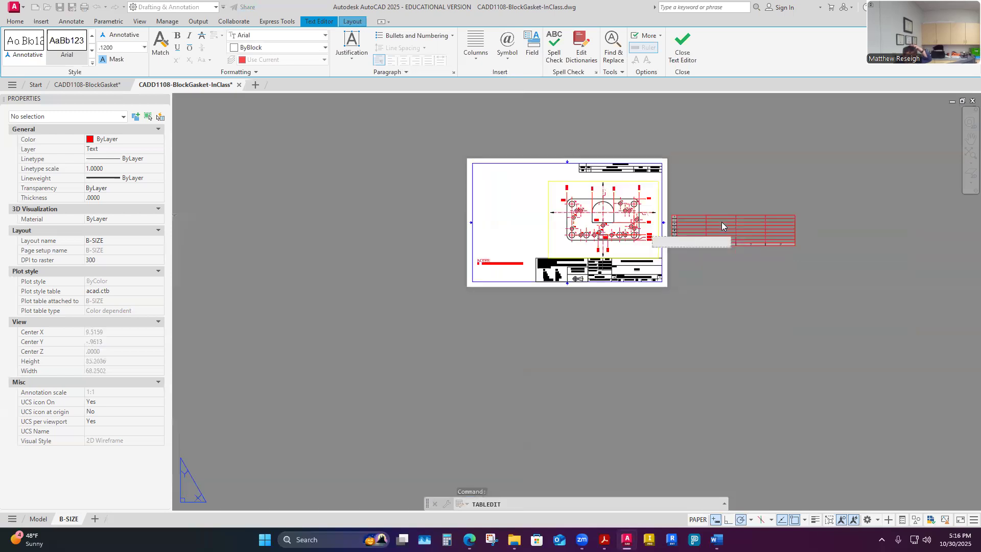
scroll(722, 219, up, 6)
click(684, 329)
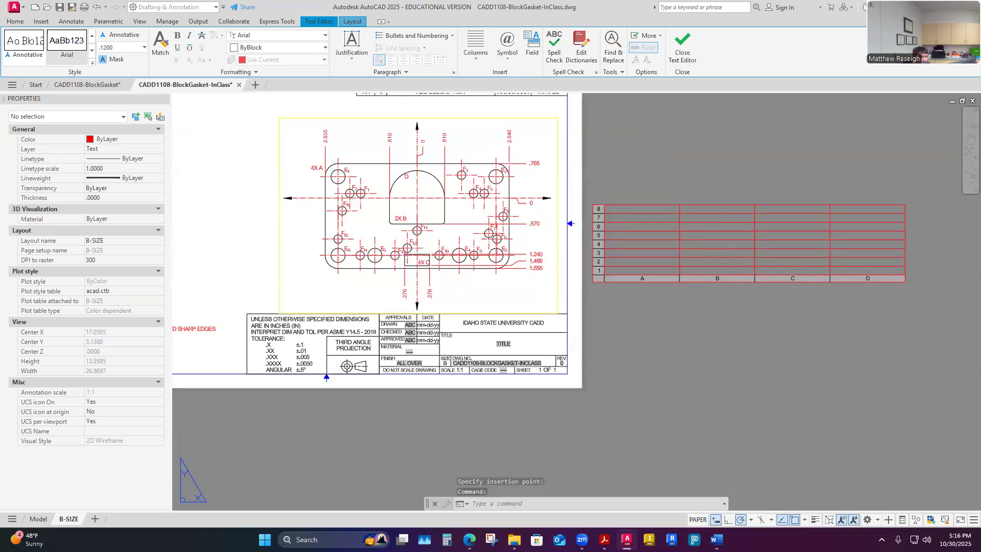
Enter the header "HOLE \ FILLET" in cell A1 of the new table and continue to cell B1.
scroll(664, 266, up, 2)
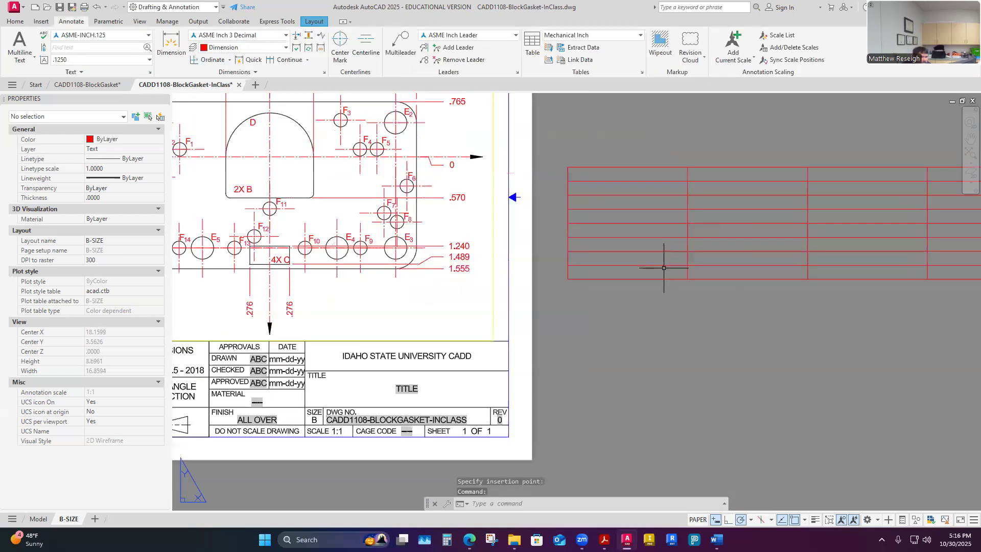
click(620, 265)
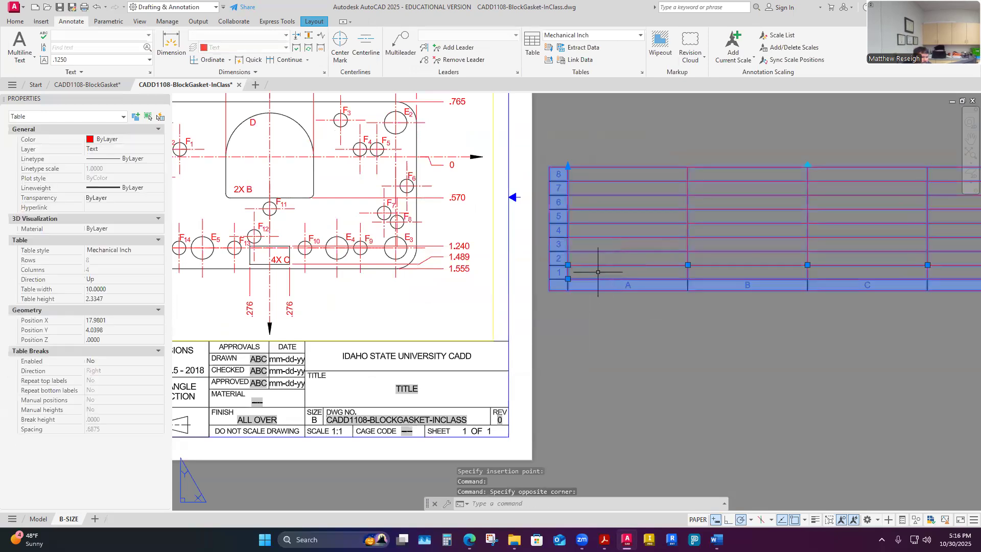
click(598, 272)
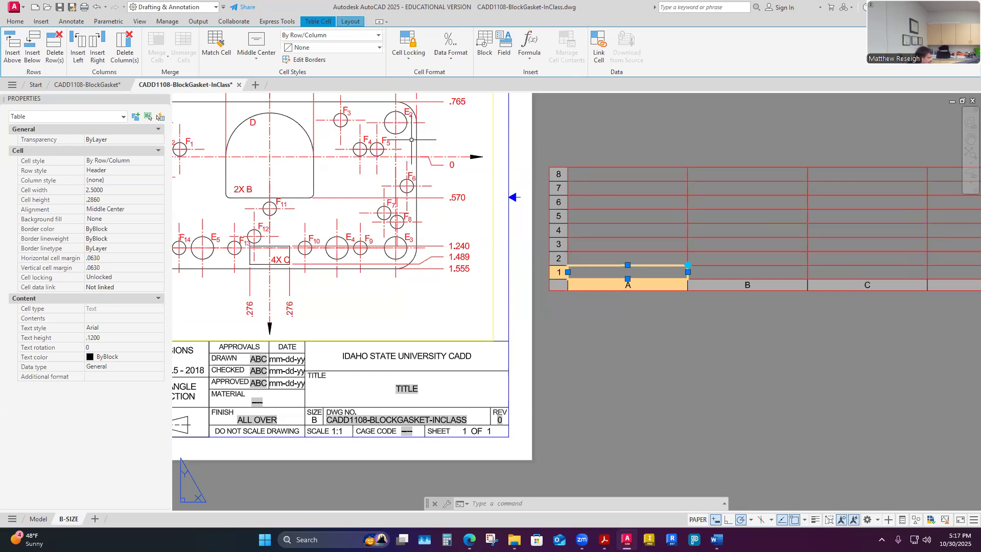
text(HOLE)
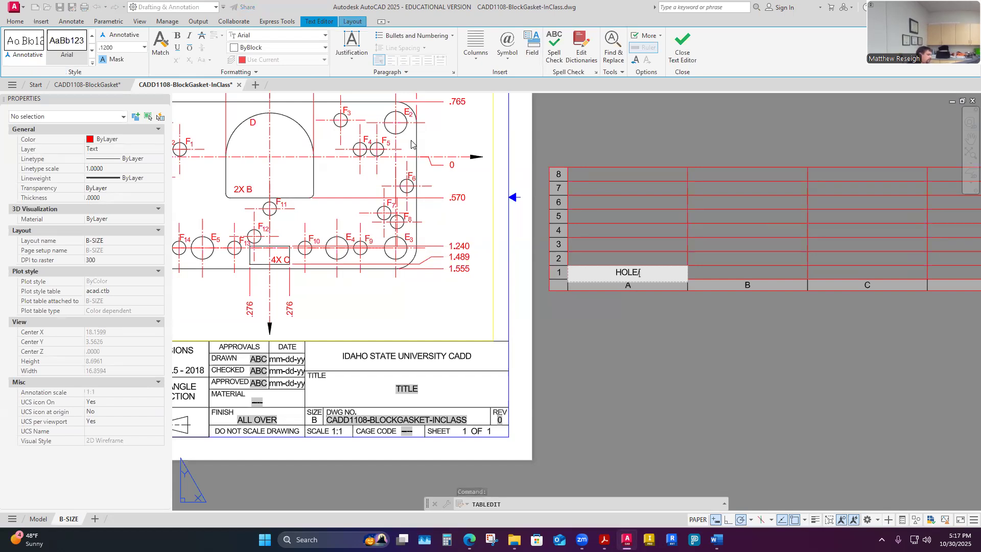
text(/ F)
key(BackSpace)
key(BackSpace)
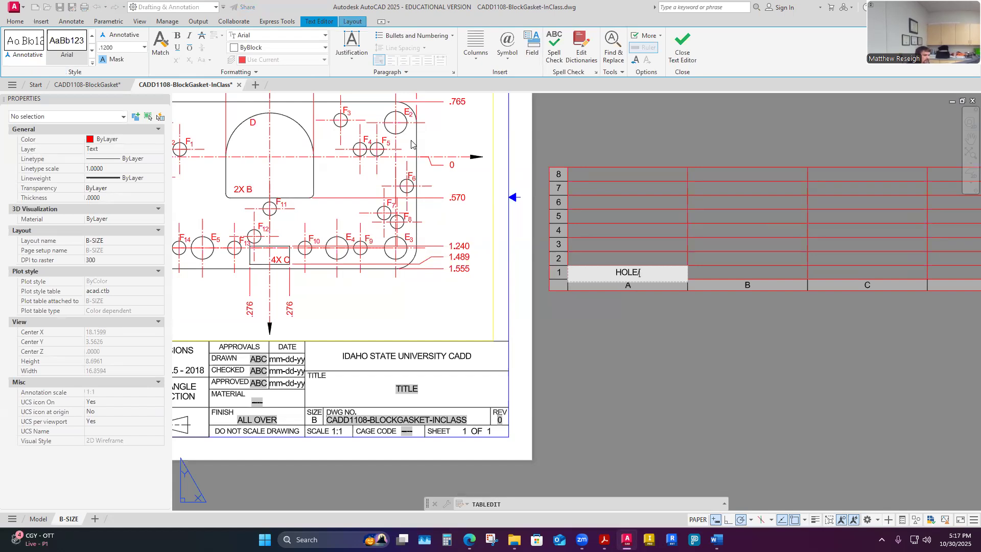
key(BackSpace)
text(\ FILLET)
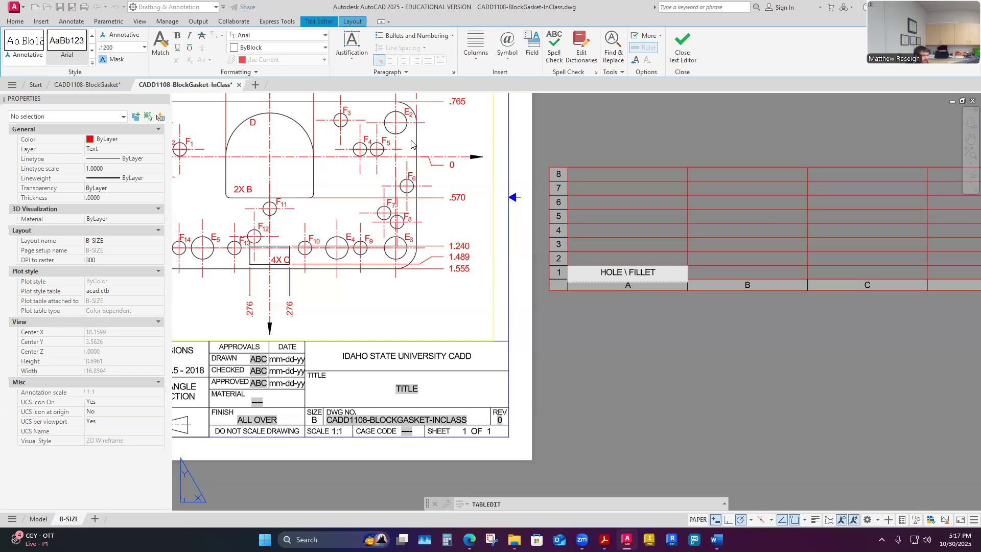
key(Tab)
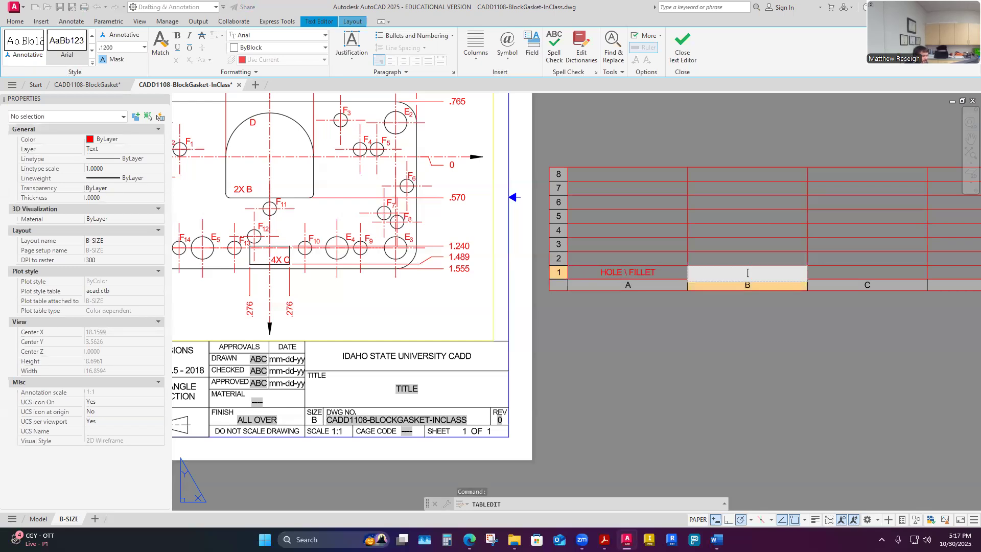
click(747, 231)
click(747, 245)
click(747, 272)
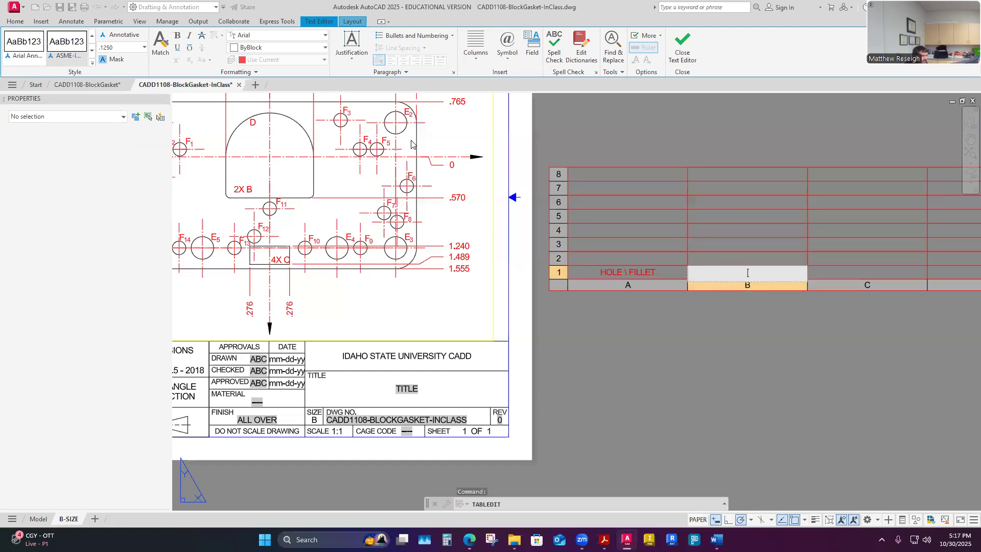
key(Tab)
key(Tab)
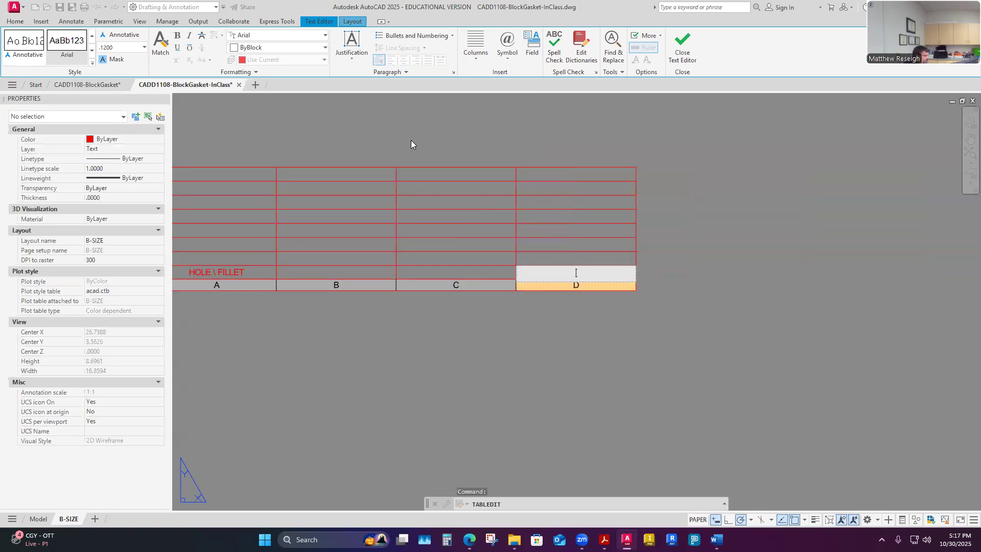
key(shift+Tab)
key(shift+Tab)
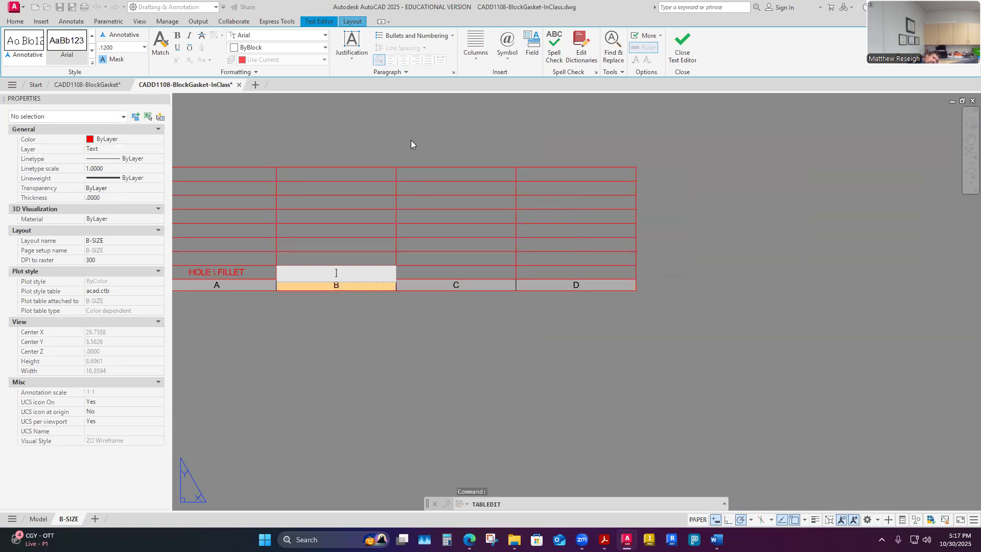
key(Escape)
key(Up)
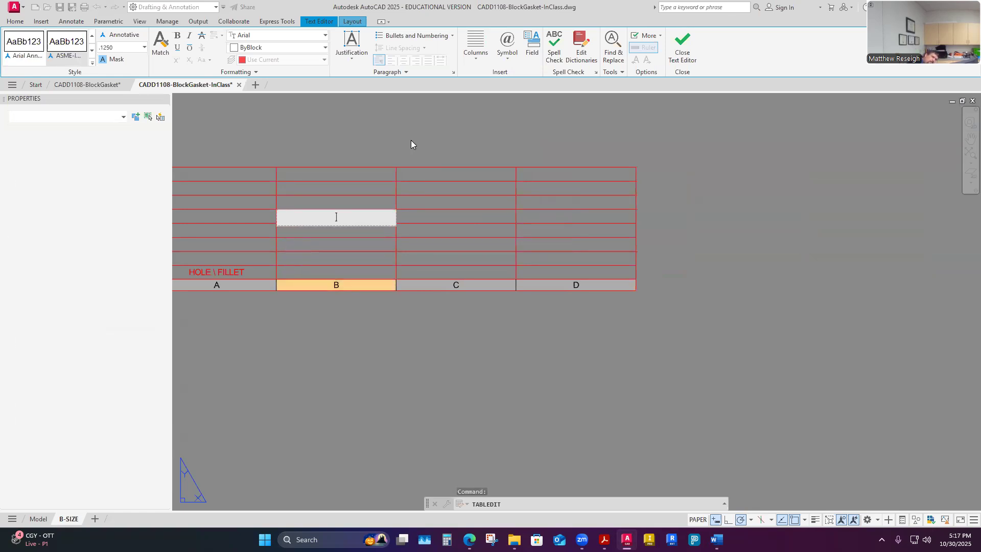
key(Down)
key(Down)
key(Down)
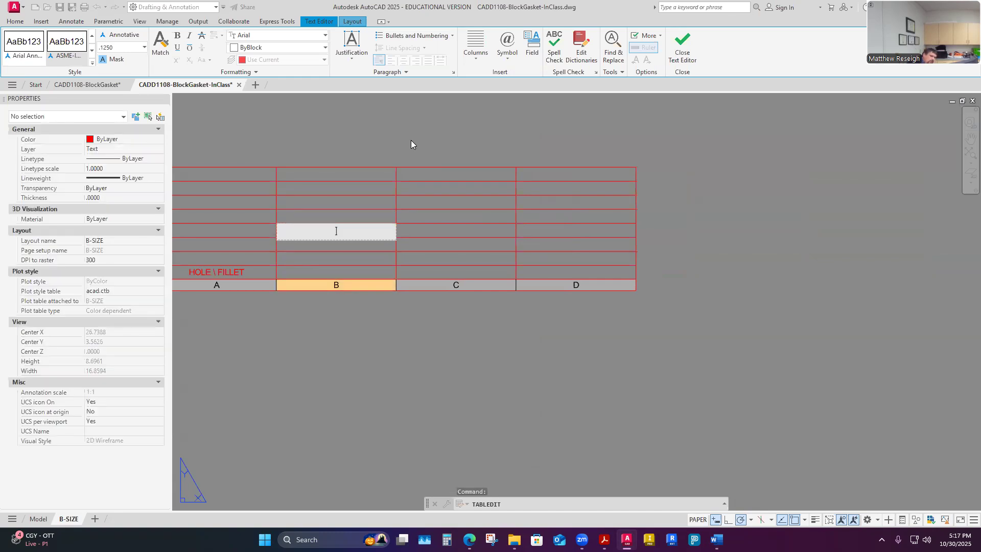
key(Up)
key(Up)
key(Up)
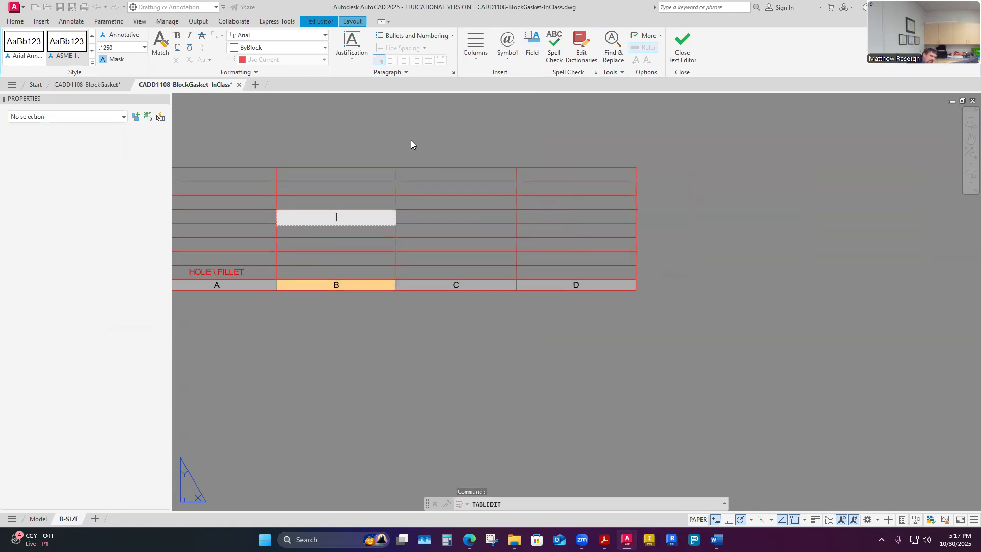
key(Down)
key(Down)
key(Down)
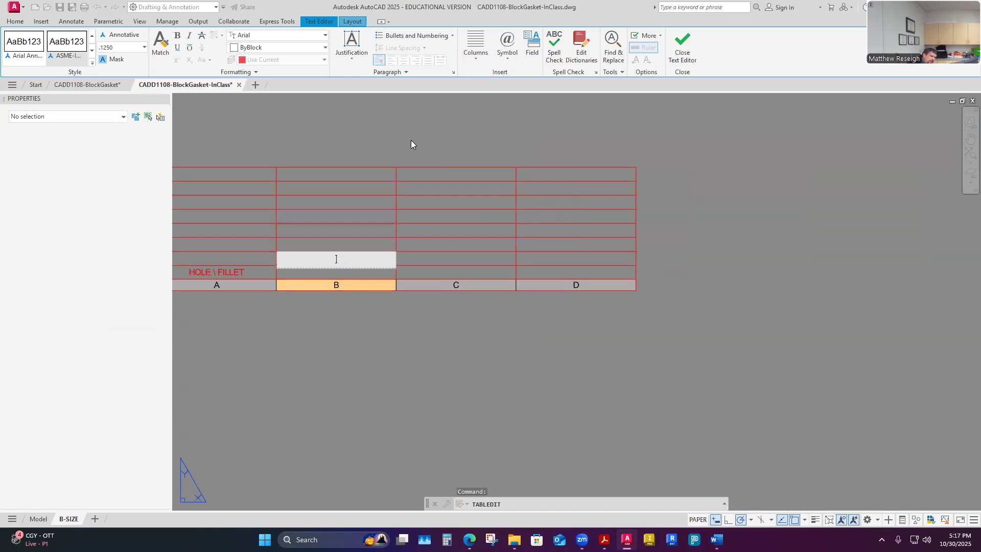
key(Down)
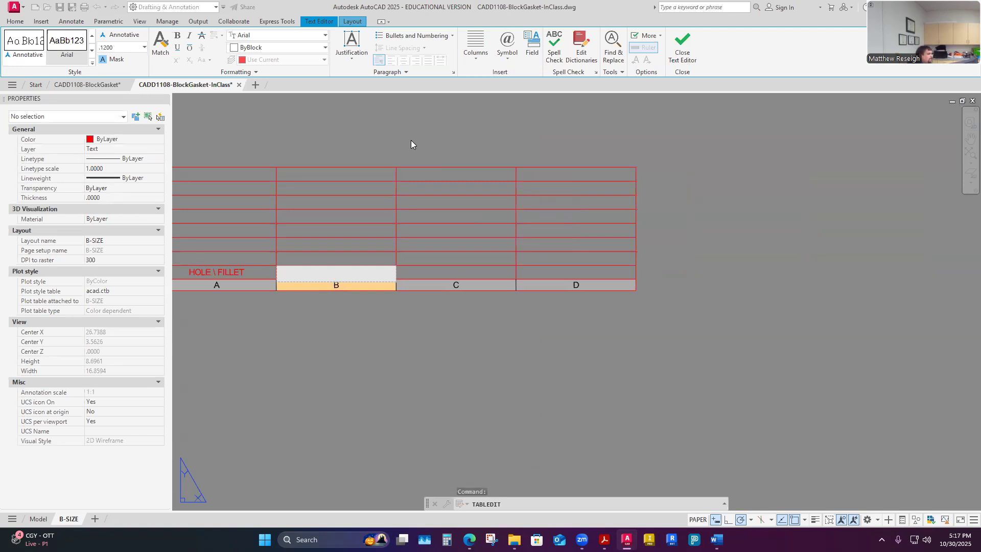
Enter the headers TYPE, SIZE and QTY in cells B1, C1 and D1, finishing in cell D2.
text(TY)
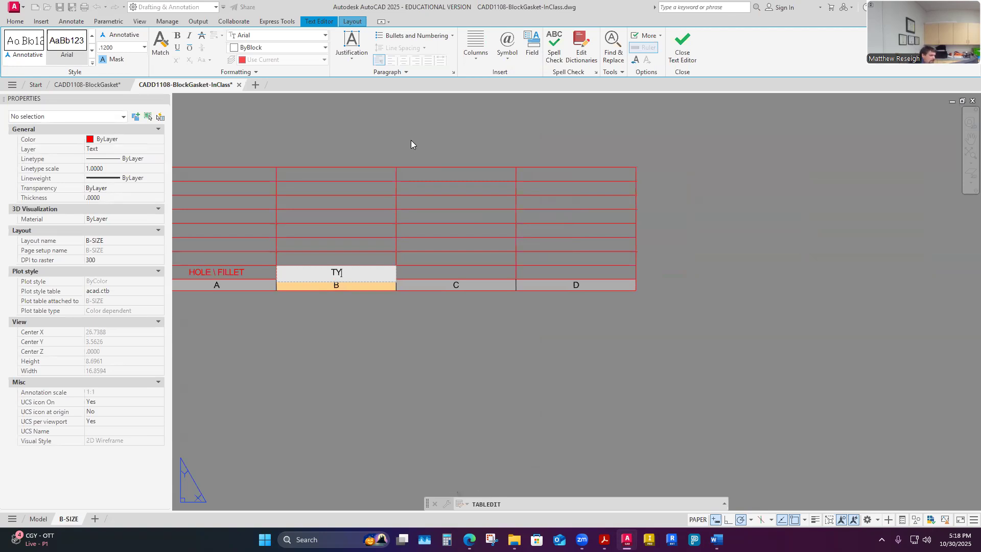
text(PE)
key(Tab)
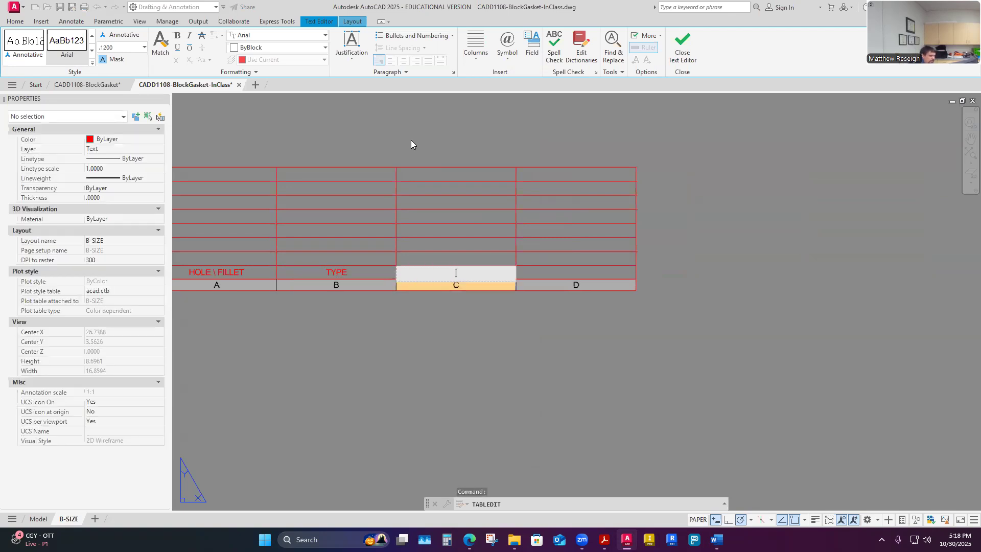
text(SIZE)
key(Tab)
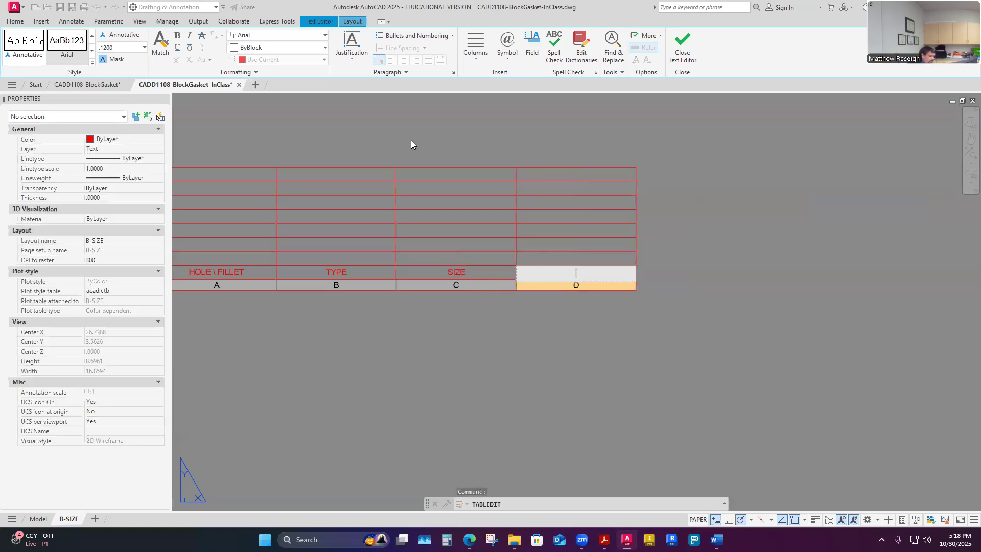
text(QTY)
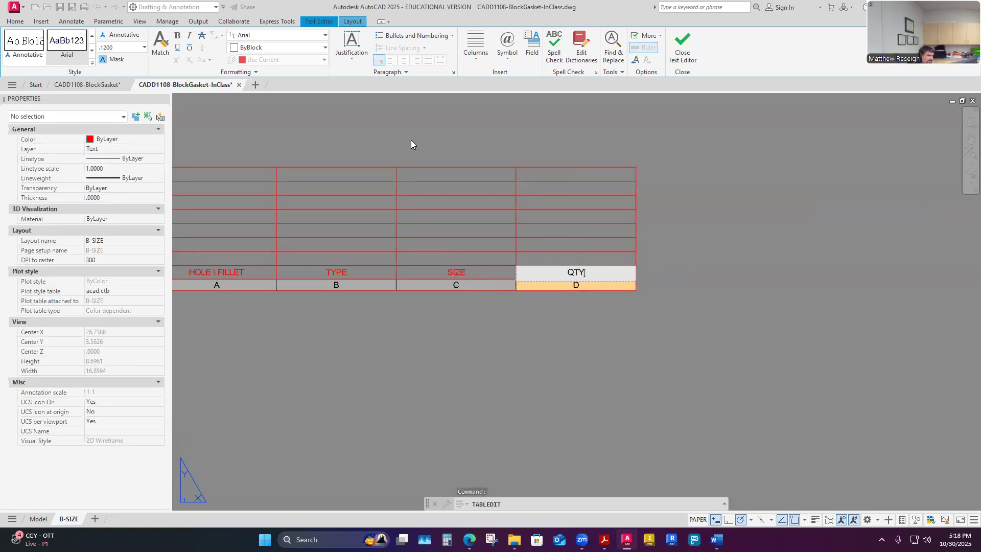
key(Up)
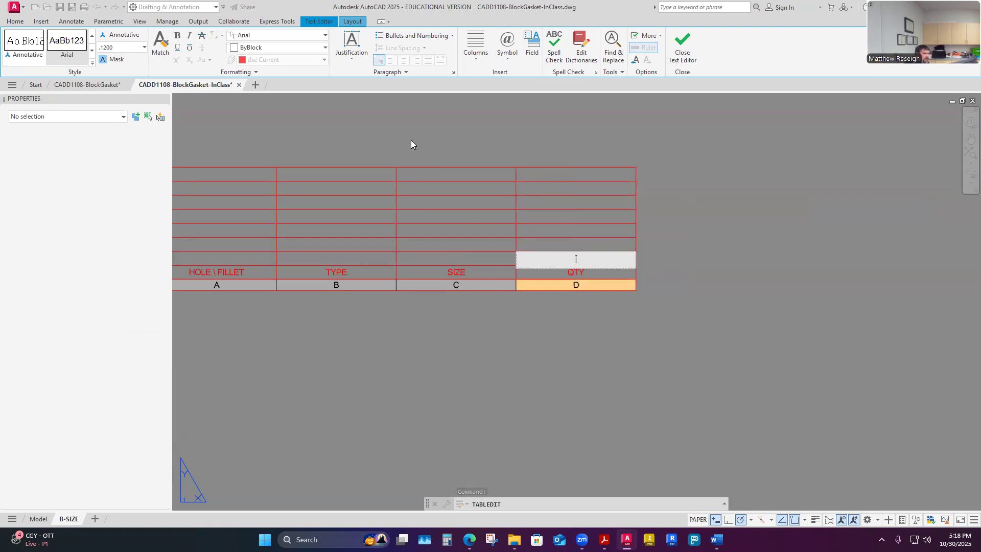
Enter the letters A through F in cells A2 to A7 of the HOLE \ FILLET column, finishing in cell B7.
key(Left)
key(Left)
key(Left)
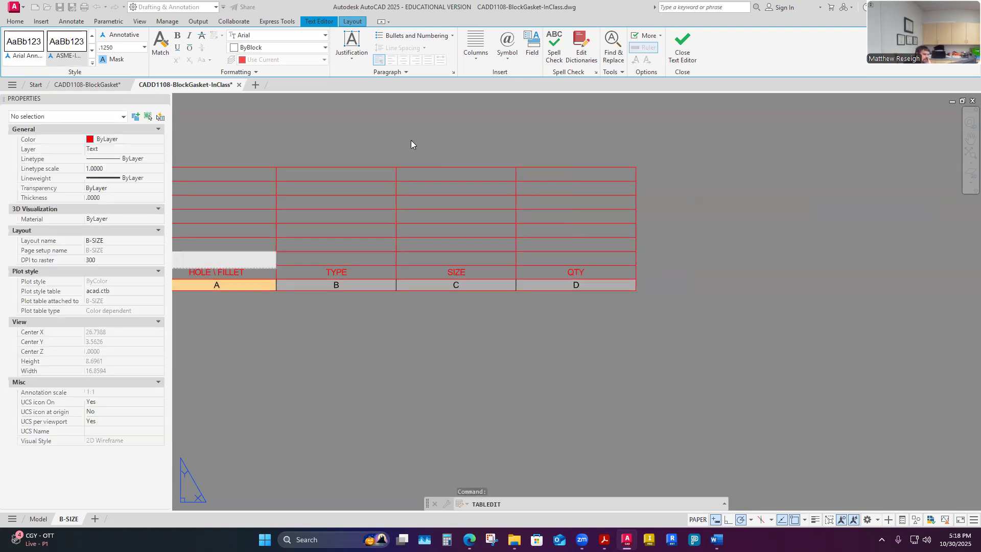
text(A)
key(Return)
text(B)
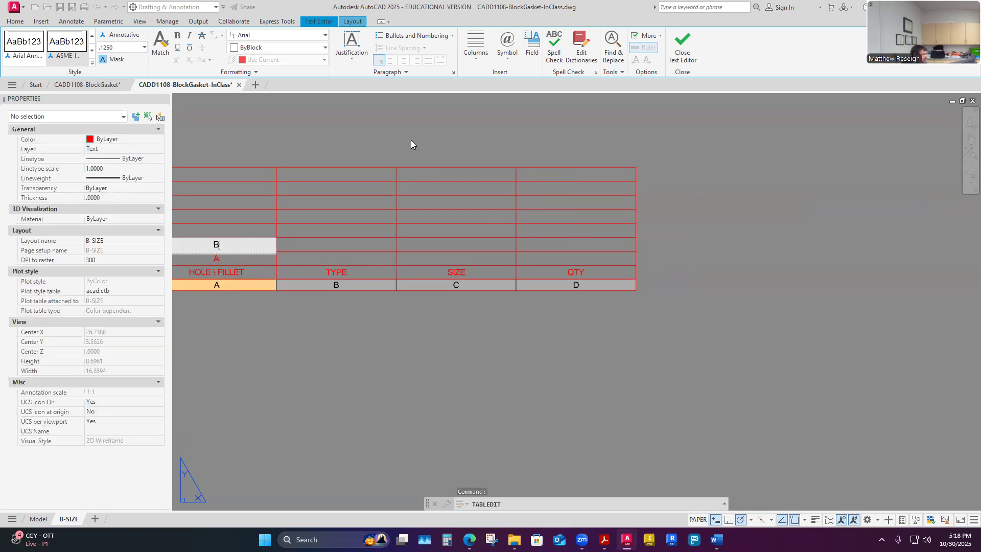
key(Return)
text(C)
key(Return)
text(D)
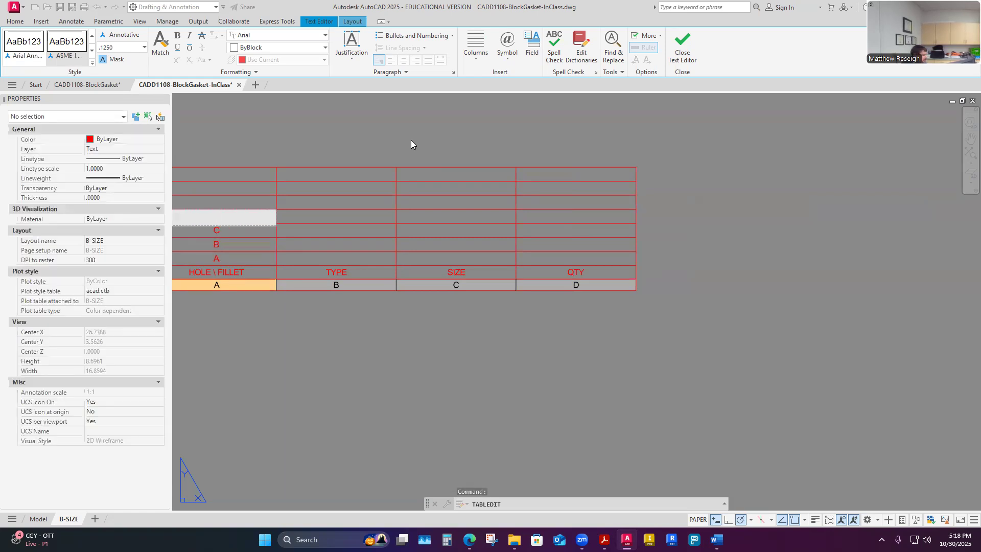
key(Return)
text(E)
key(Return)
text(F)
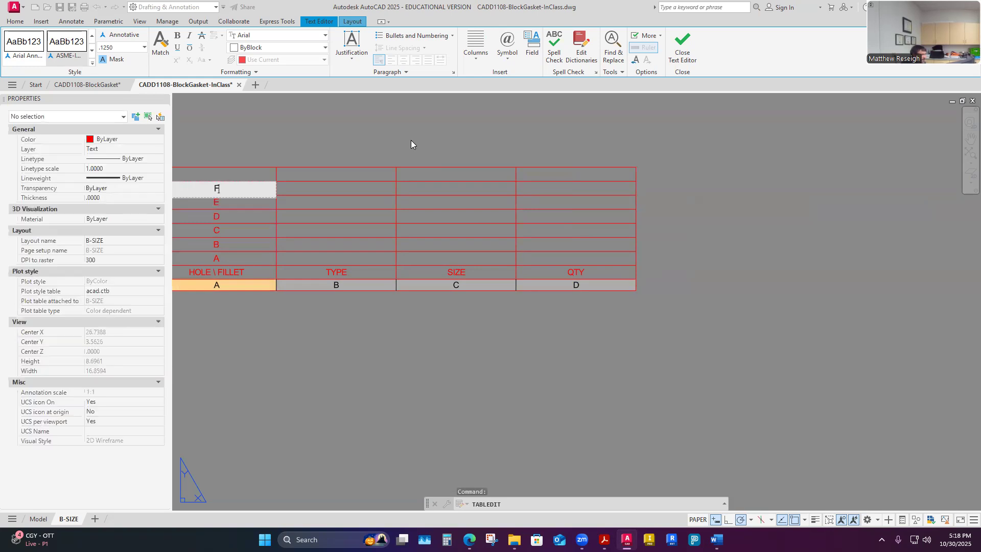
key(Tab)
key(shift+Tab)
key(Tab)
Leave the cell editor, delete the empty row 8 from the table and clear the selection.
scroll(502, 201, down, 2)
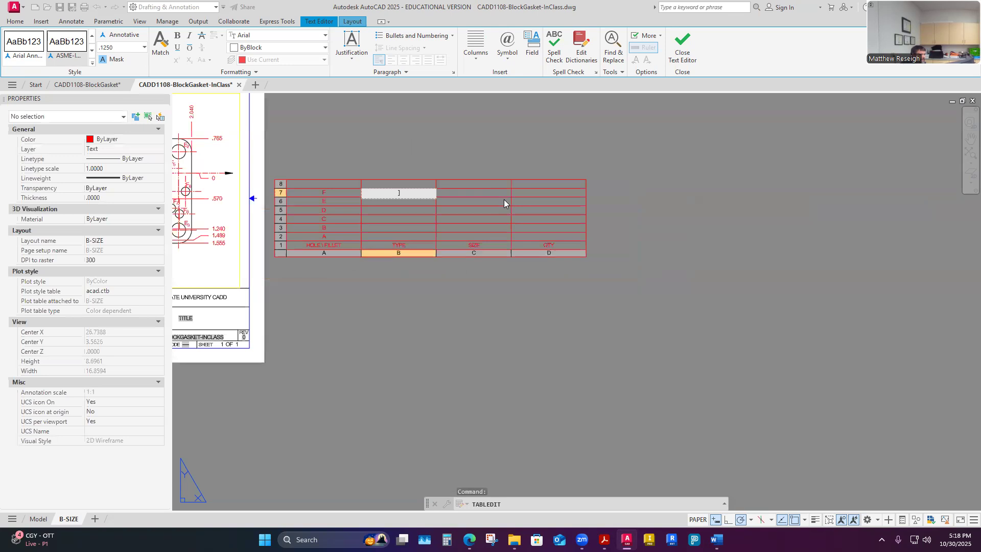
scroll(505, 194, up, 5)
scroll(521, 187, down, 4)
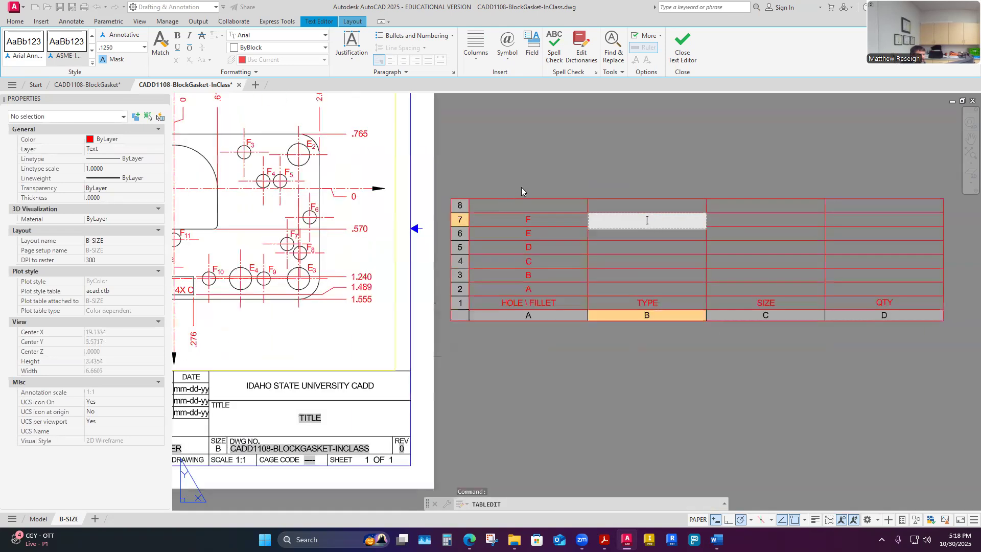
scroll(521, 187, up, 3)
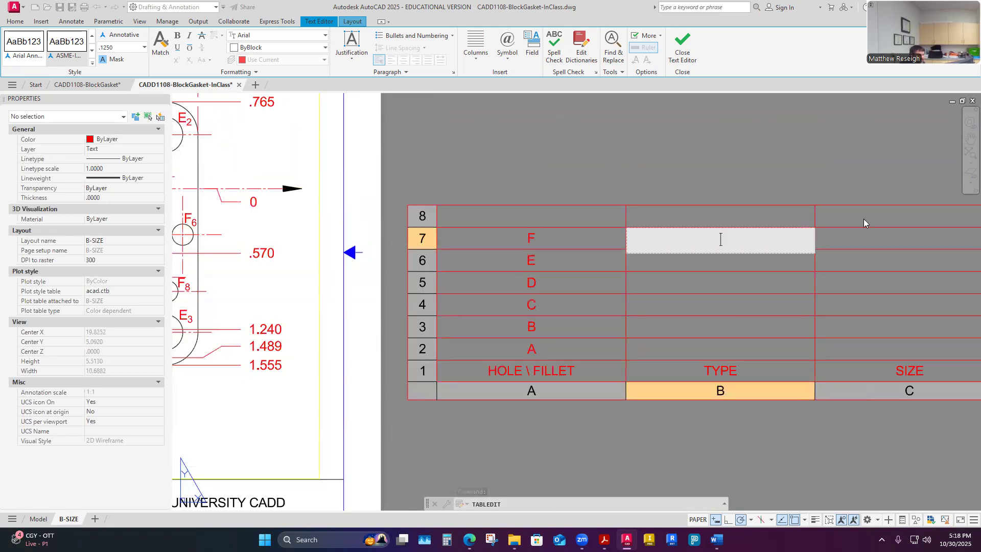
key(Escape)
click(516, 219)
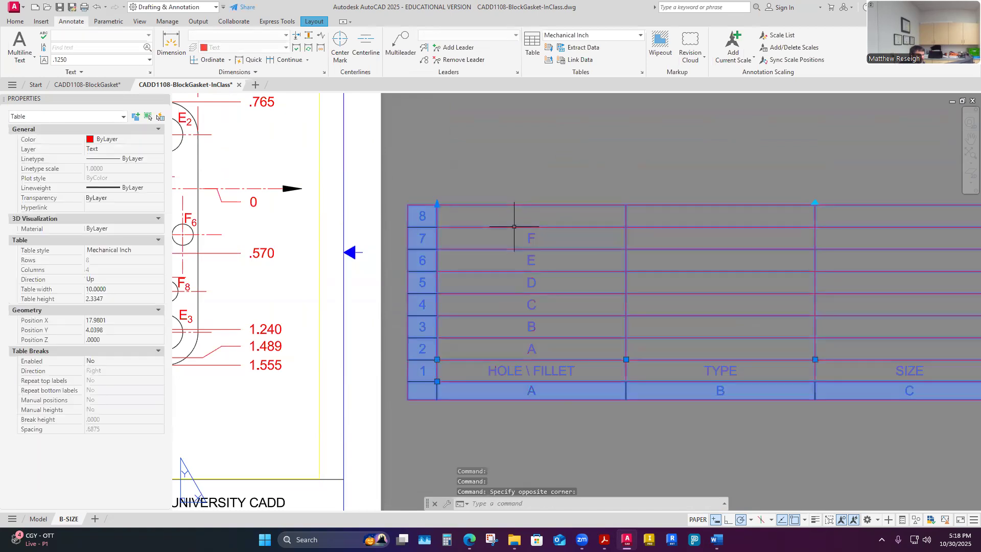
click(427, 218)
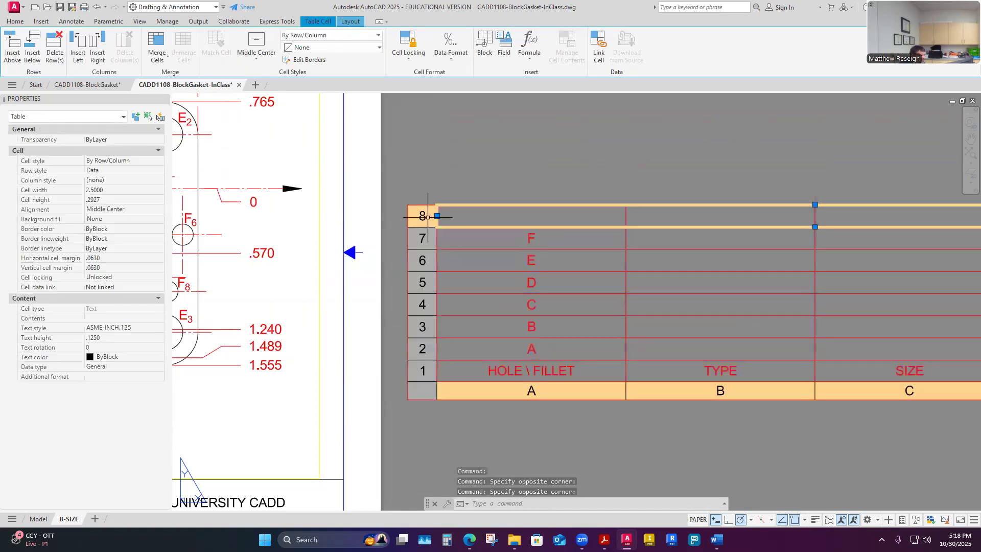
click(55, 49)
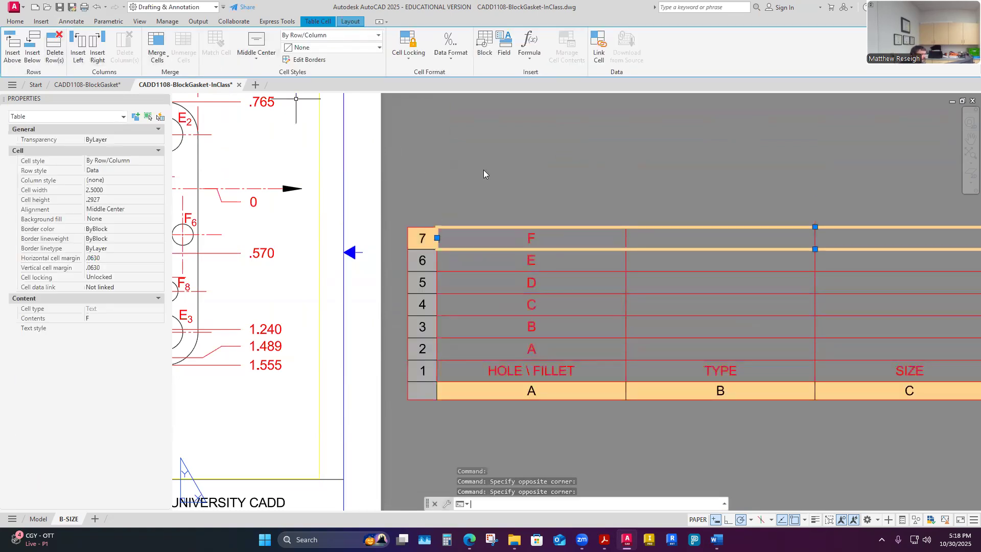
click(502, 171)
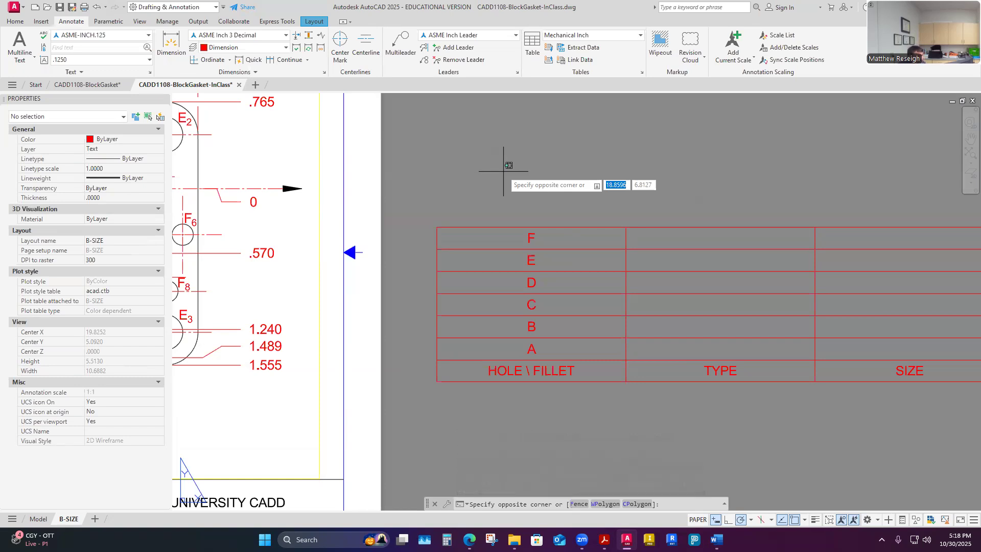
key(Escape)
key(Escape)
Enter RADIUS as the type for row A in cell B2 and copy the word.
scroll(567, 224, down, 2)
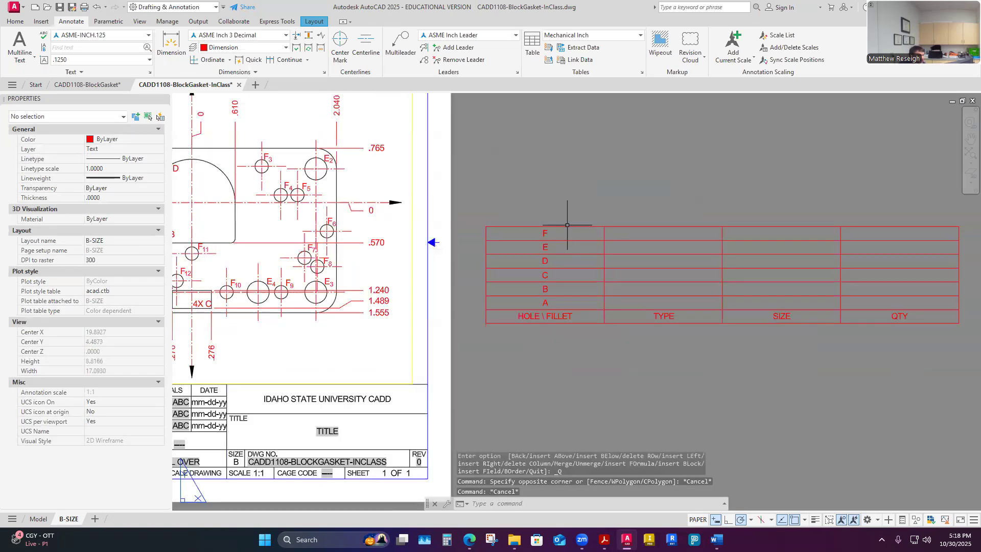
scroll(657, 269, down, 4)
scroll(619, 266, up, 6)
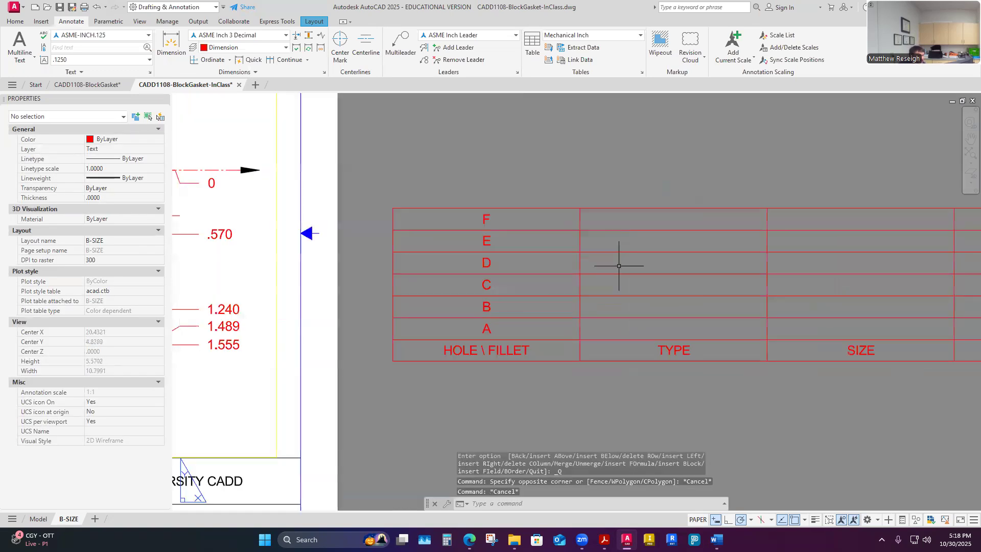
scroll(618, 265, down, 2)
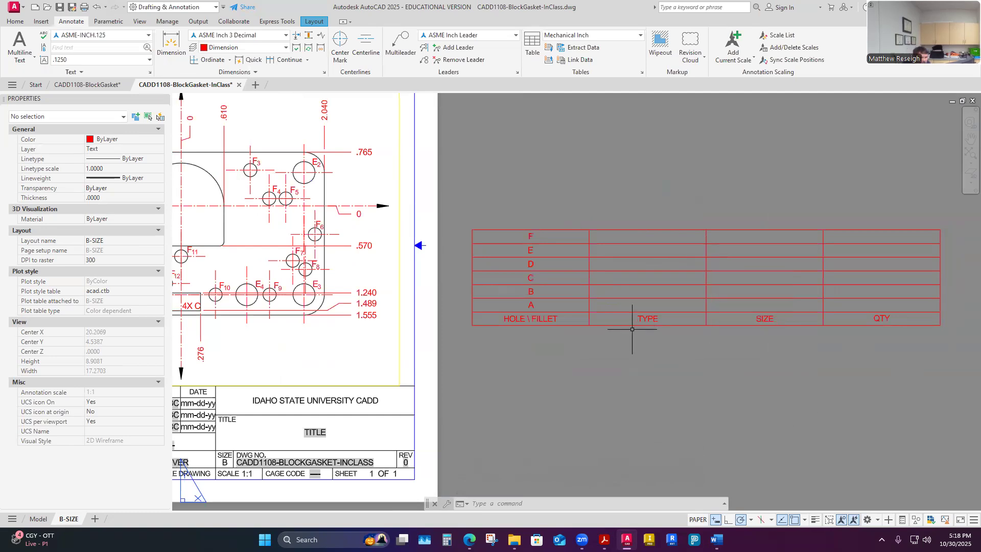
click(659, 304)
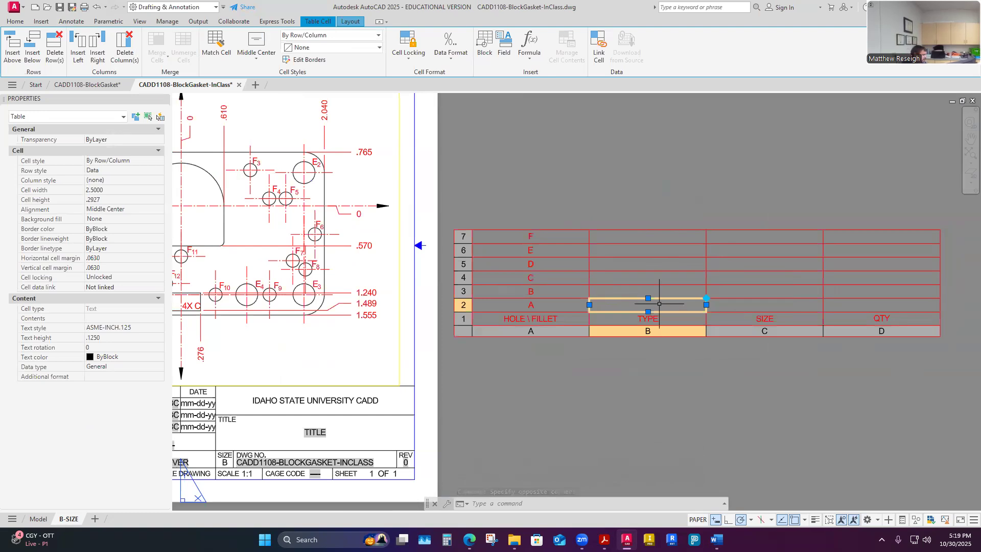
text(R)
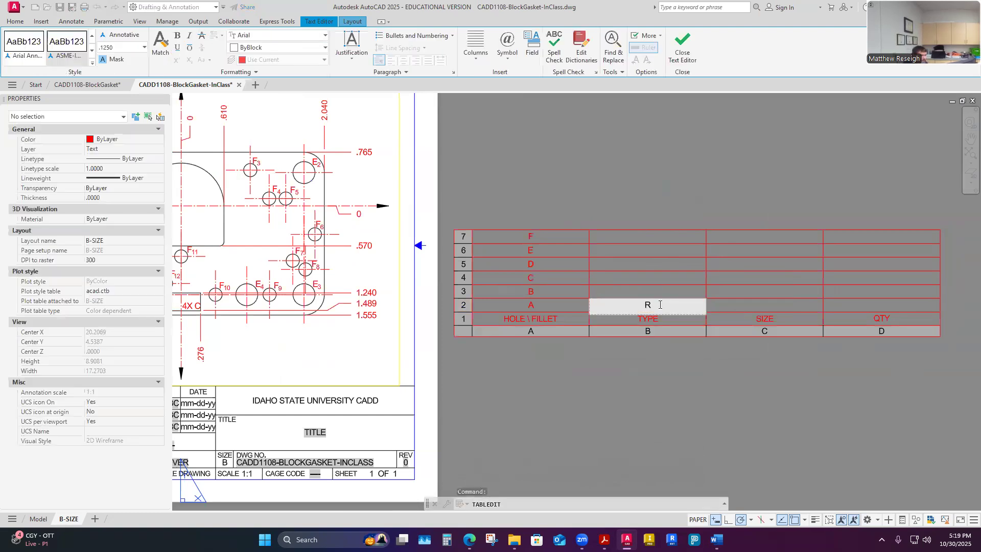
text(ADIUS)
drag(686, 304, 603, 303)
key(ctrl+c)
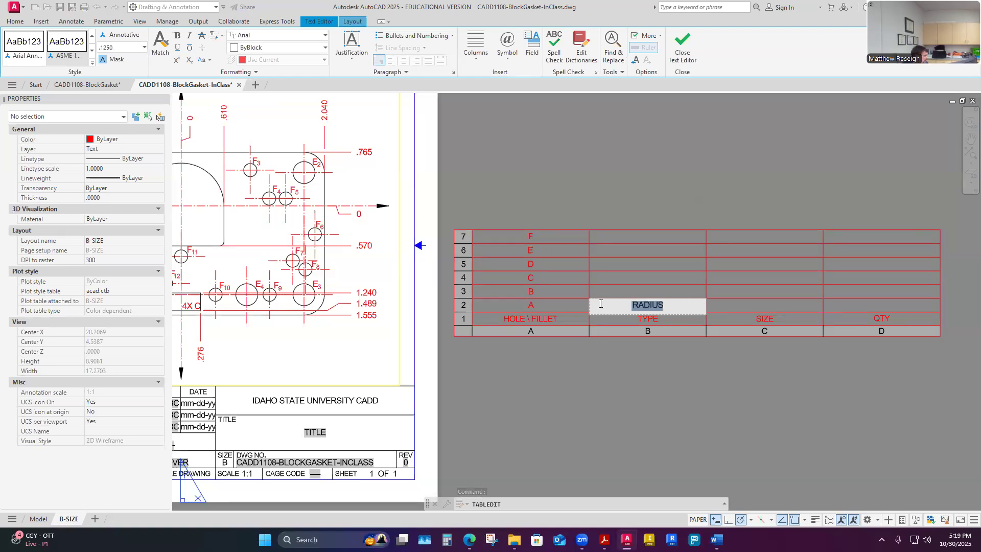
Paste RADIUS into cells B3, B4 and B5 as the type for rows B, C and D.
click(630, 292)
click(633, 291)
key(ctrl+v)
click(636, 265)
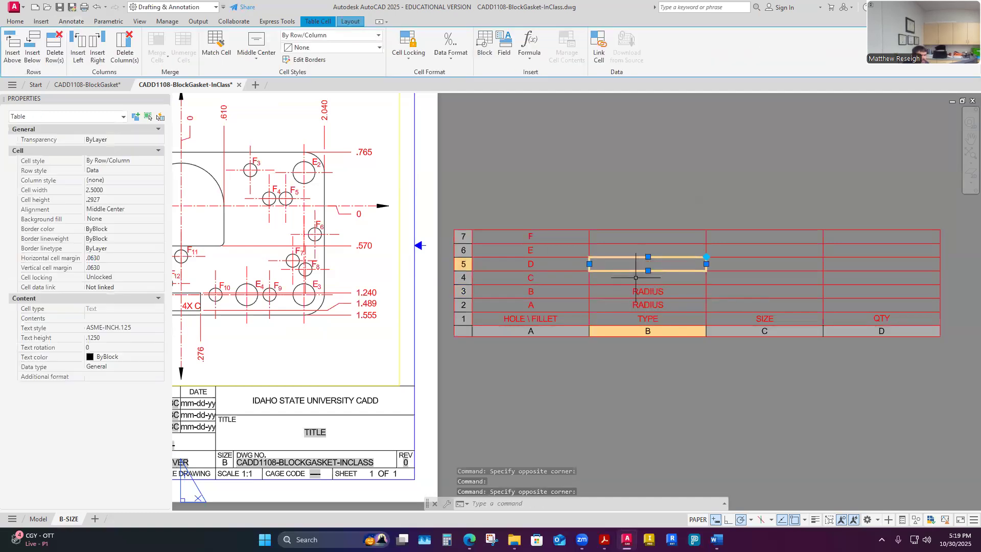
click(635, 277)
key(ctrl+v)
click(639, 266)
key(ctrl+v)
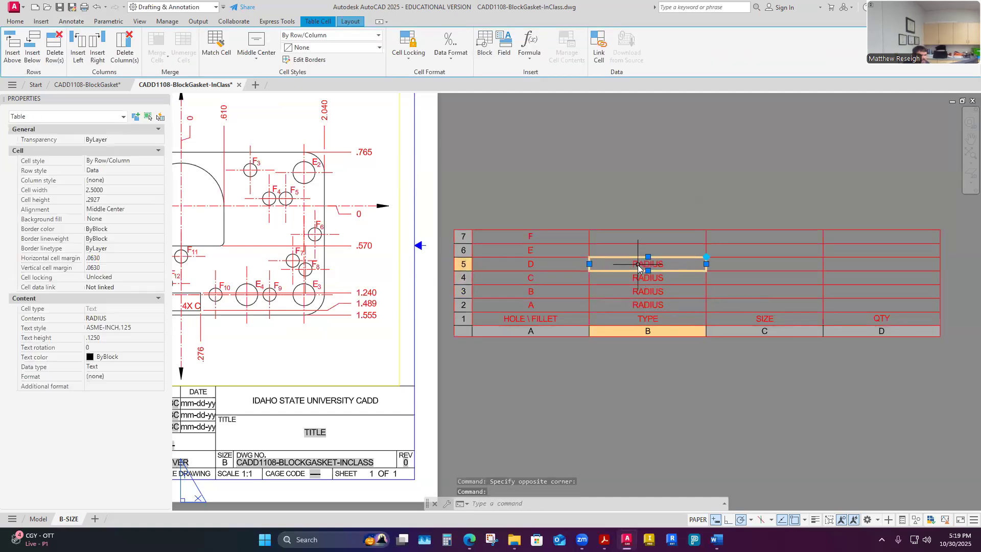
Enter DIAMETER as the type in cell B6 and copy it into cell B7 for rows E and F.
click(639, 250)
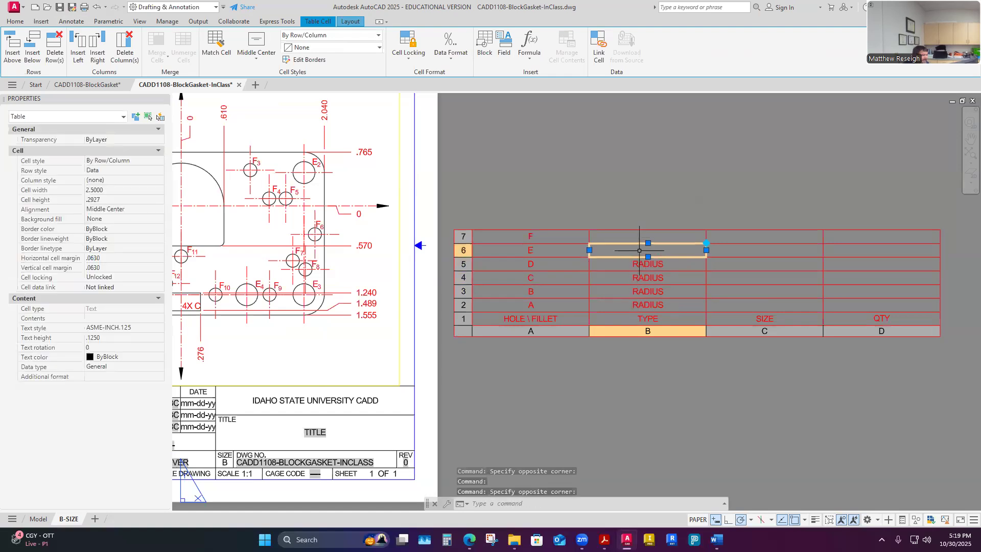
double_click(639, 250)
text(DIAMETER)
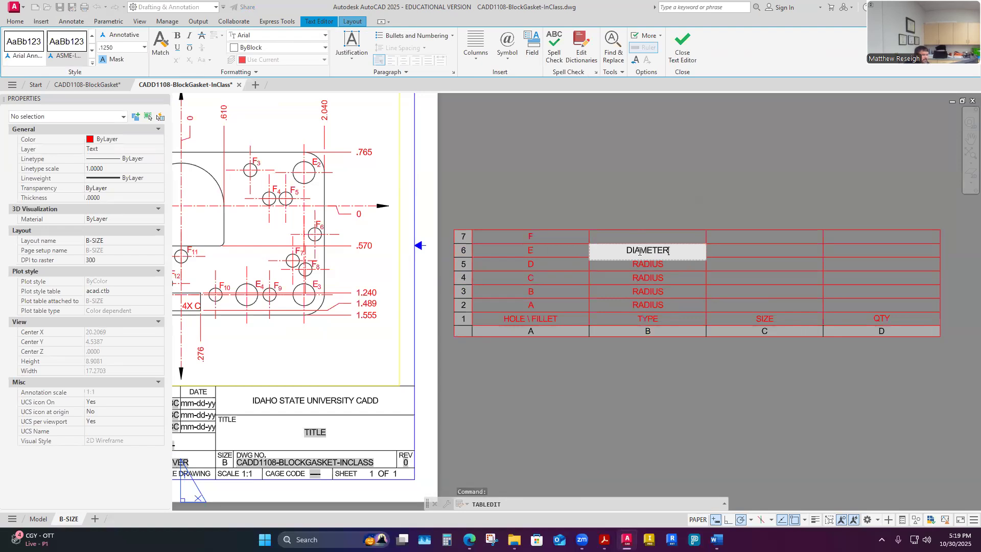
drag(680, 250, 614, 254)
key(ctrl+c)
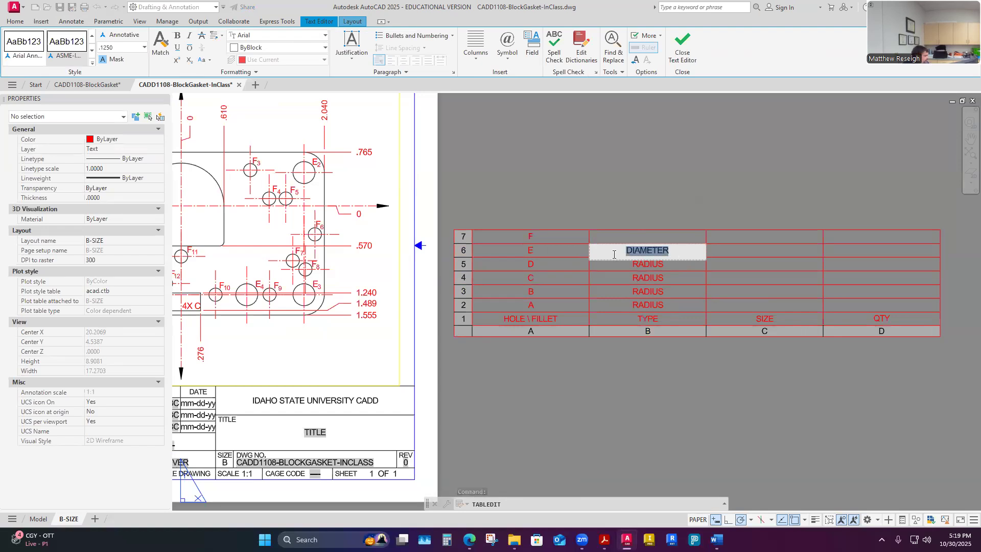
click(630, 236)
click(630, 236)
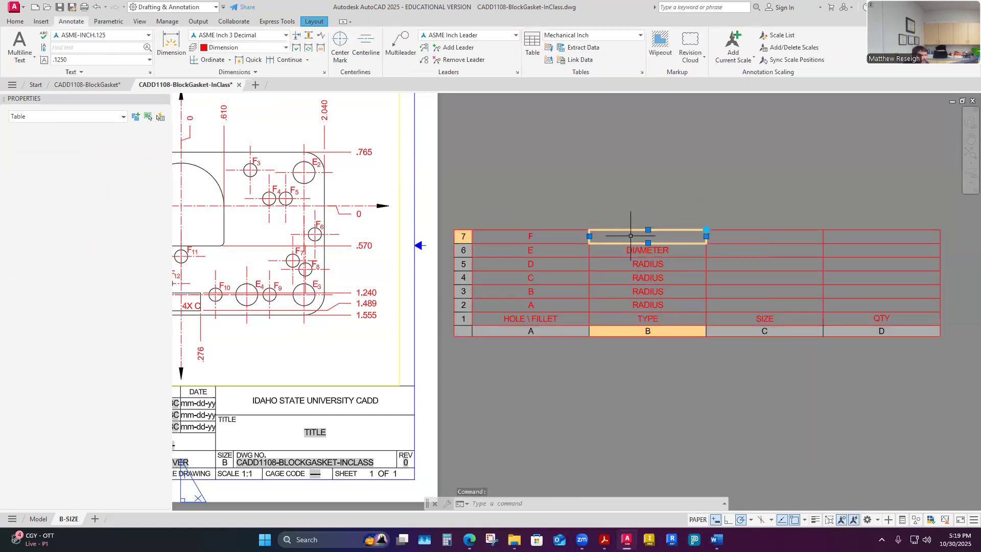
key(ctrl+v)
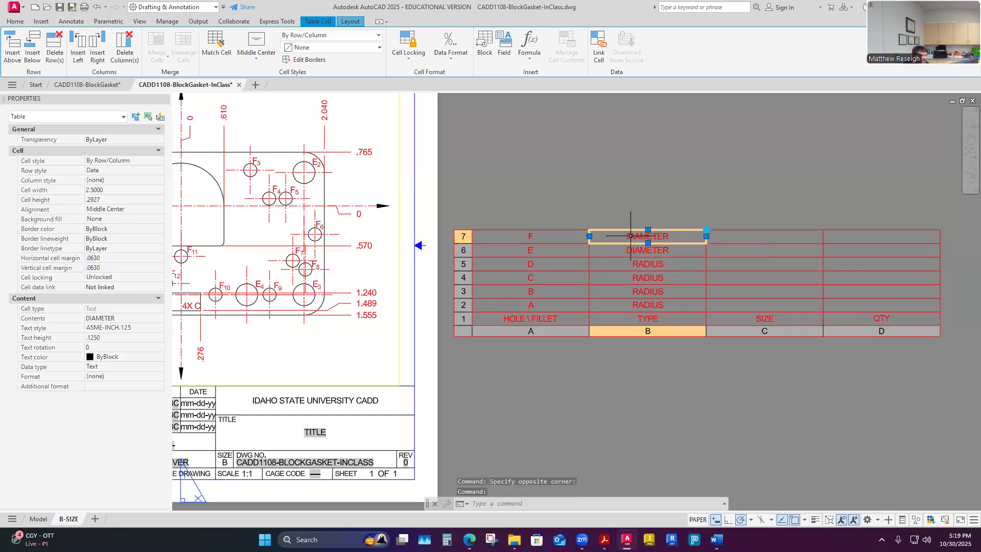
Enter the sizes .29, .06 and .005 in cells C2, C3 and C4 for rows A, B and C.
click(745, 236)
click(752, 306)
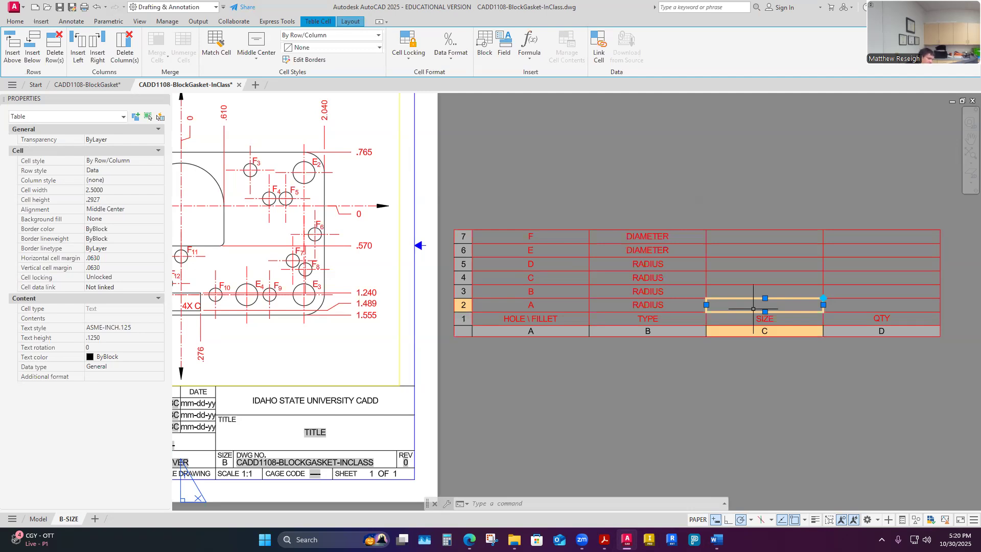
double_click(753, 308)
text(.29)
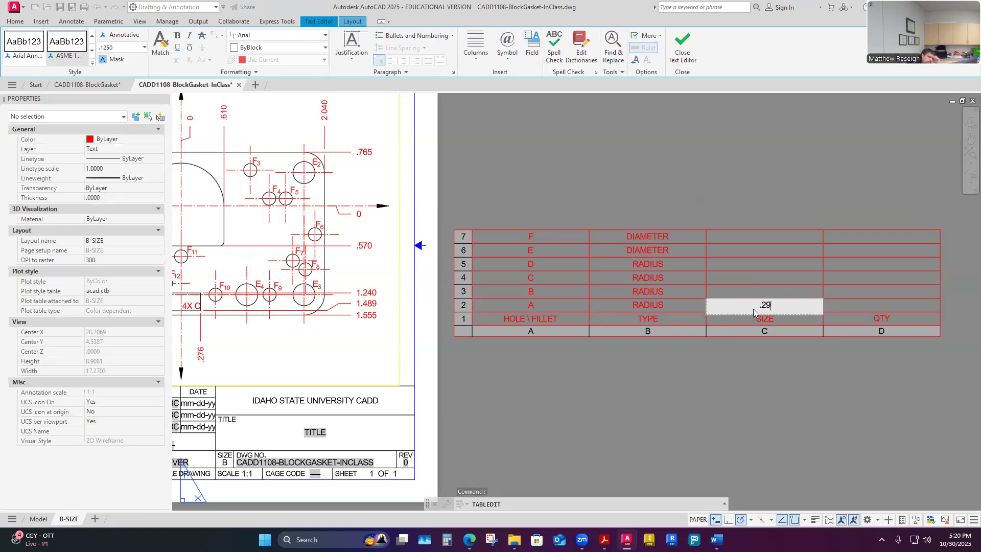
key(Return)
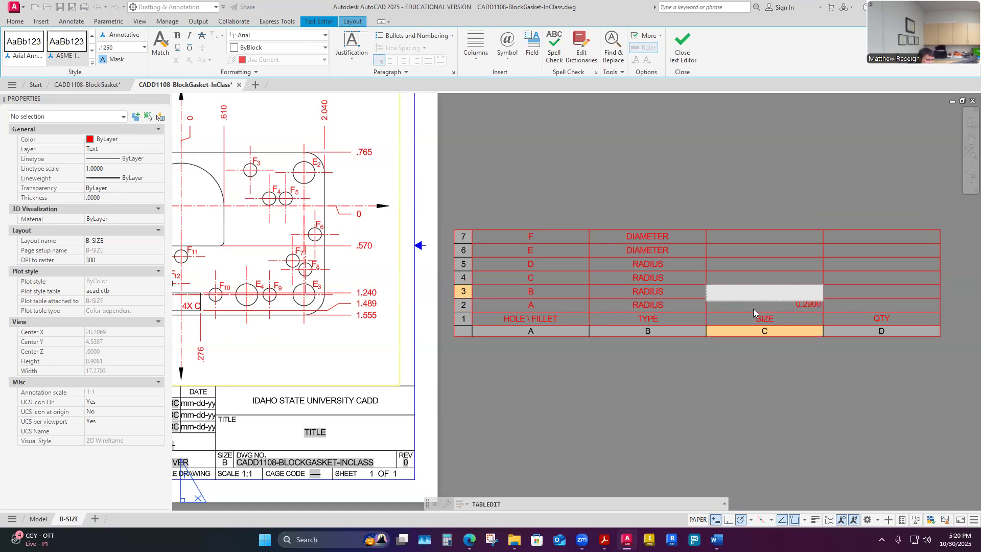
text(.06)
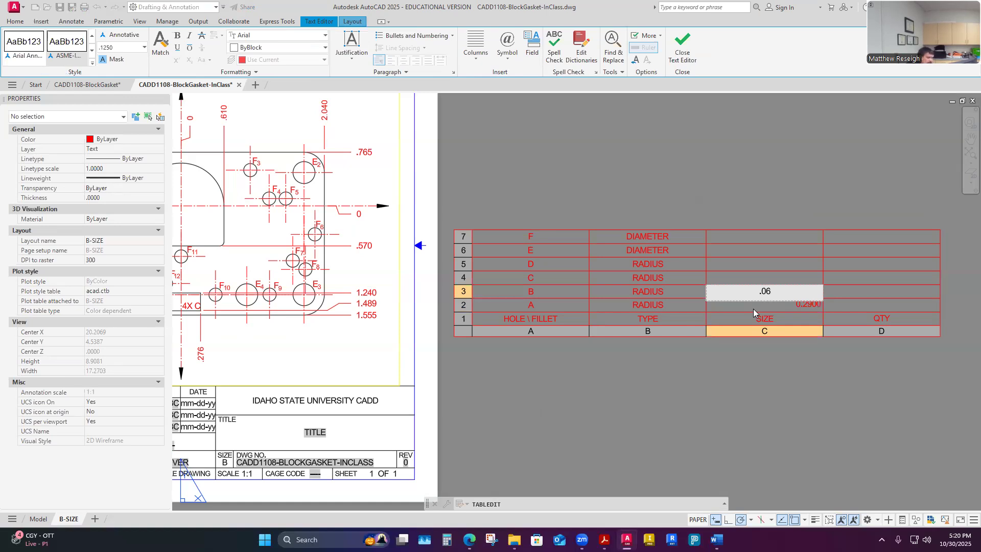
key(Return)
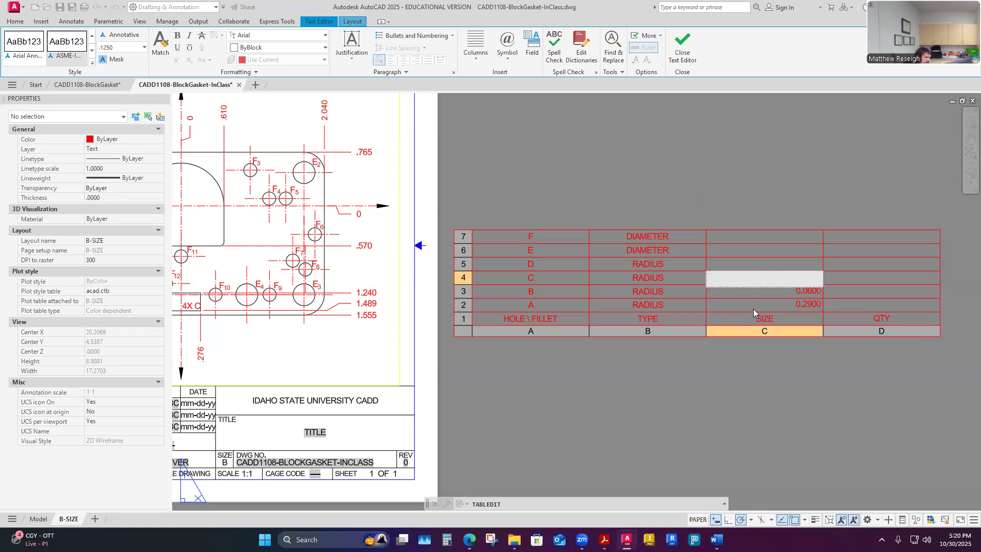
text(.005)
key(Return)
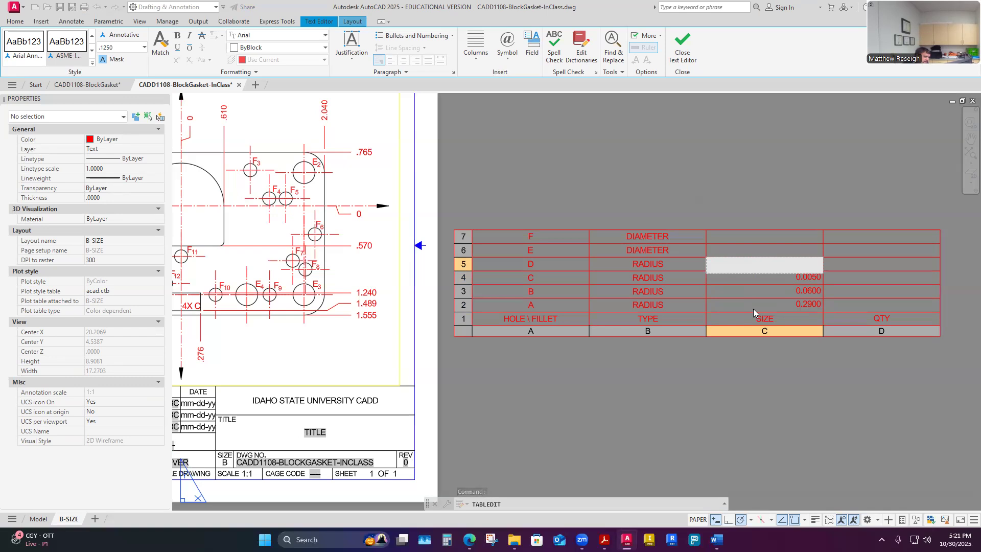
Enter the sizes .610, .312 and .187 in cells C5, C6 and C7 for rows D, E and F.
text(.610)
key(Return)
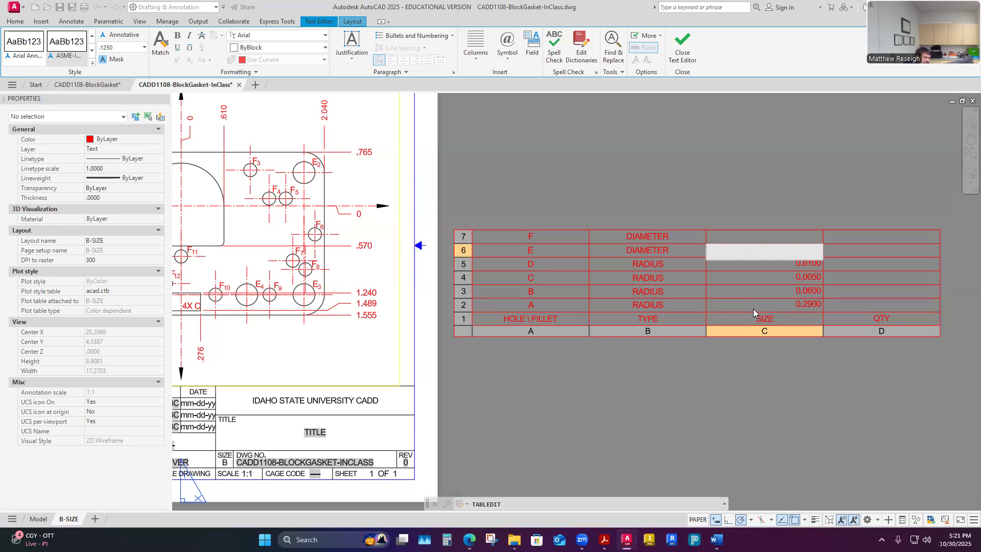
text(.312)
key(Return)
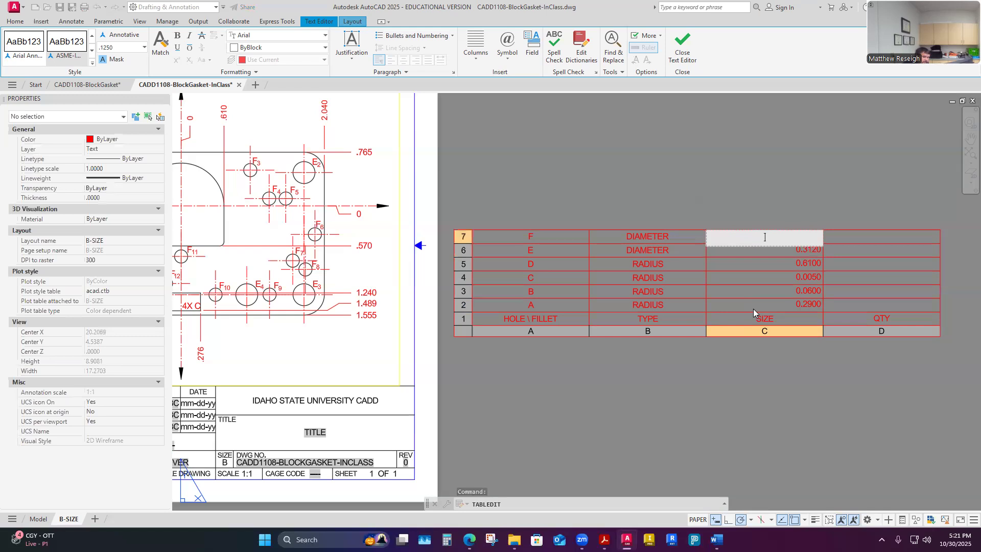
text(.187)
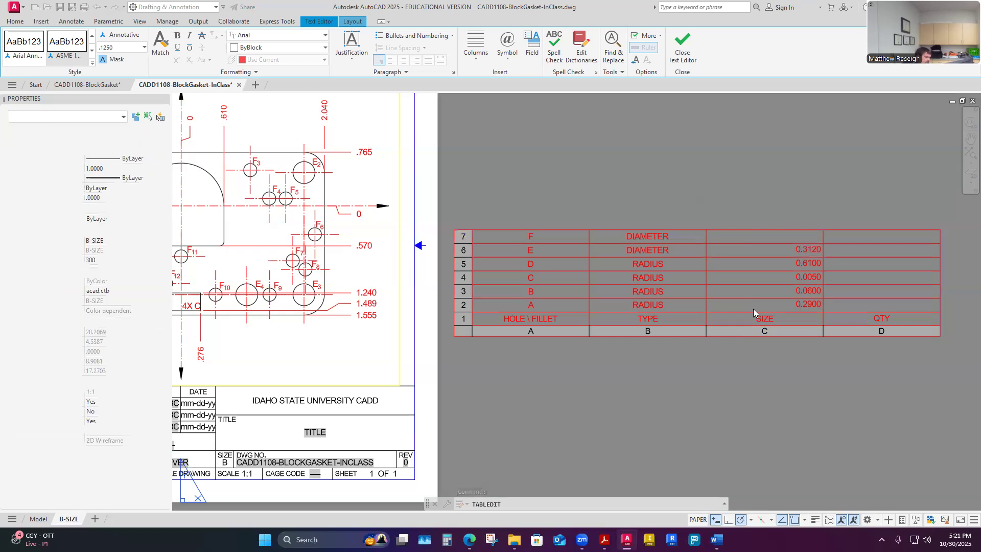
key(Down)
Enter the quantity 4 for row A in cell D2 of the QTY column and continue to cell D3.
key(Tab)
key(Down)
key(Down)
key(Down)
key(Down)
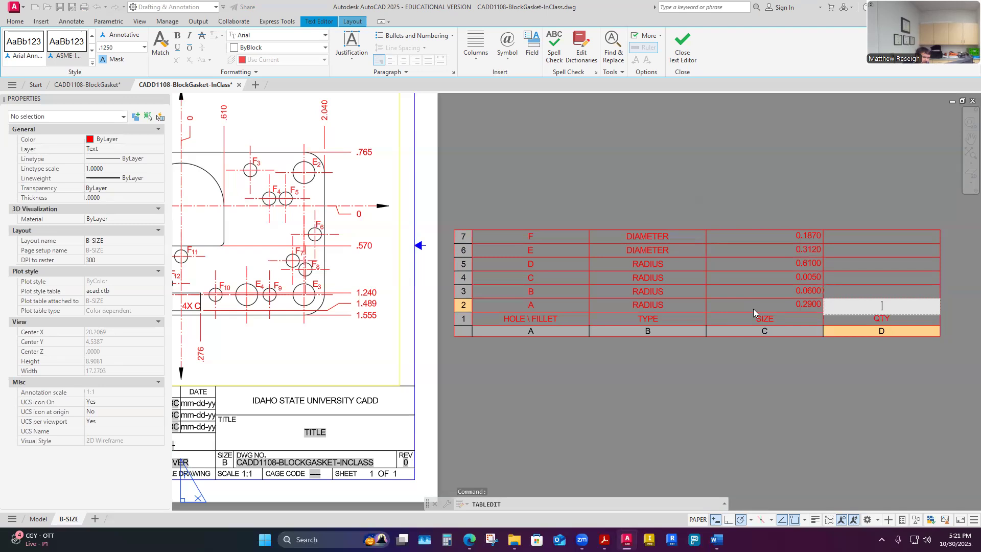
text(4)
key(Return)
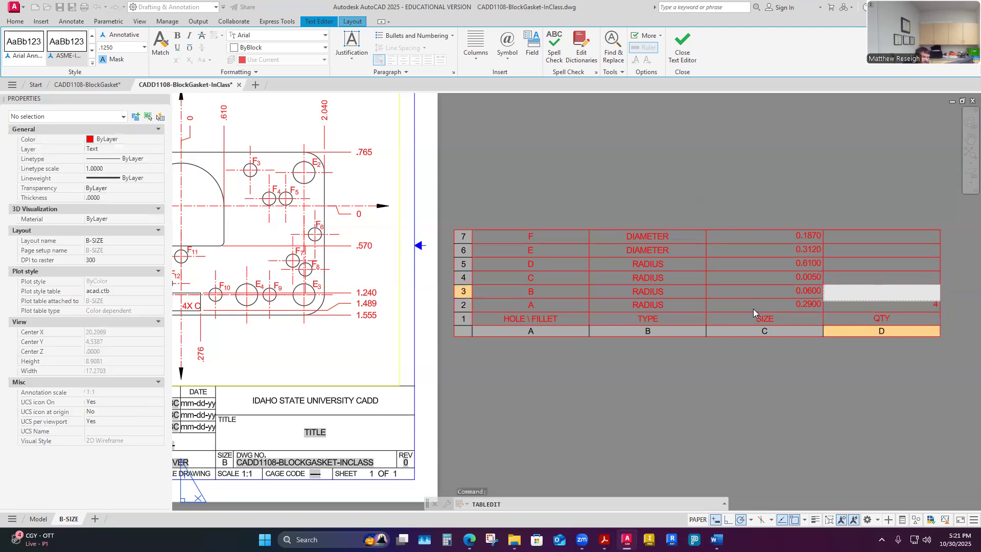
Enter the quantities 2, 4, 1, 6 and 16 in cells D3 to D7 for rows B to F and finish table editing.
text(2)
key(Return)
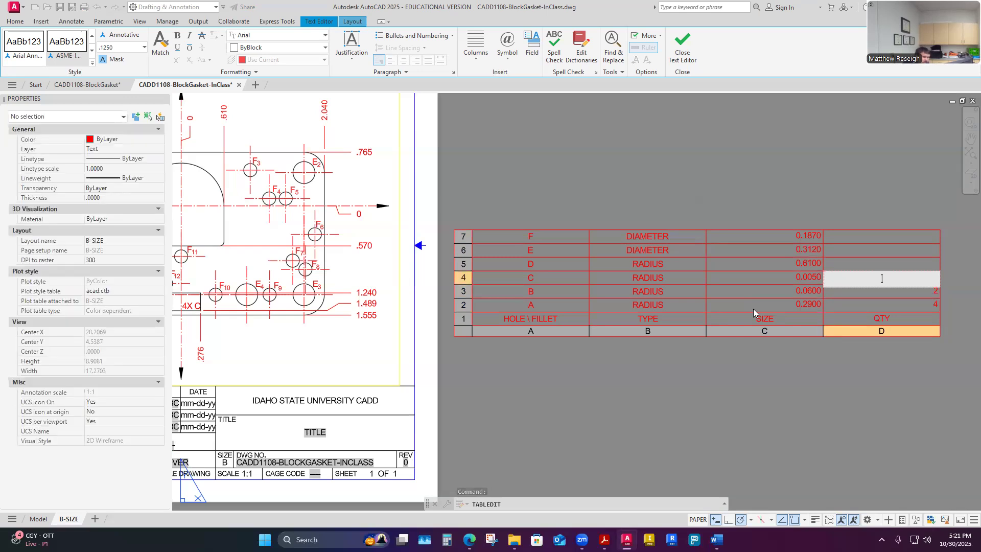
text(4)
key(Return)
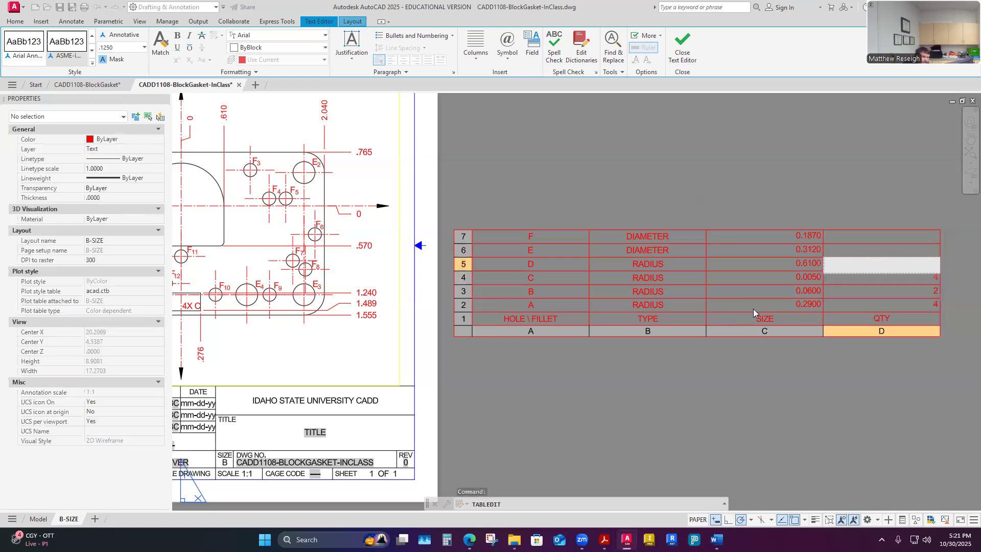
text(1)
key(Return)
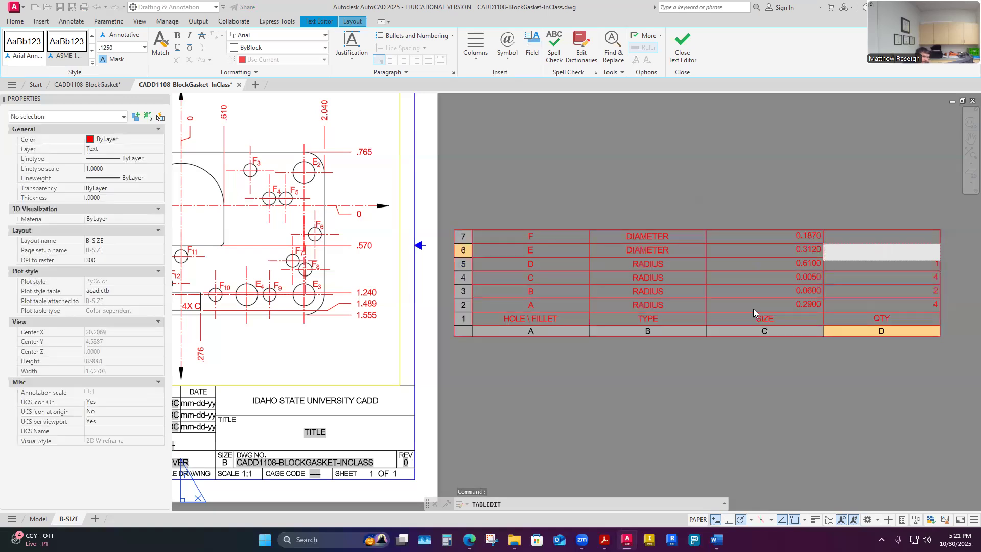
text(6)
key(Return)
text(16)
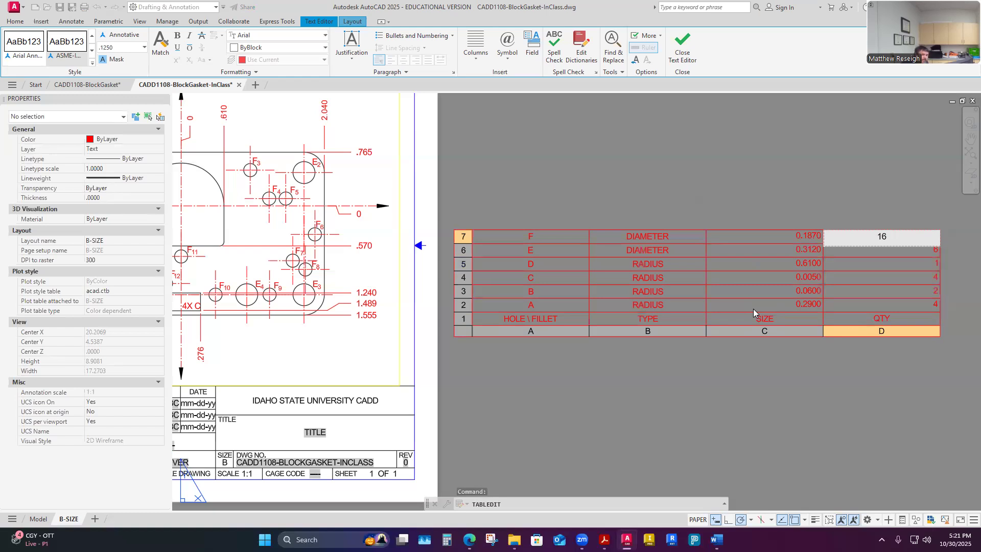
click(817, 199)
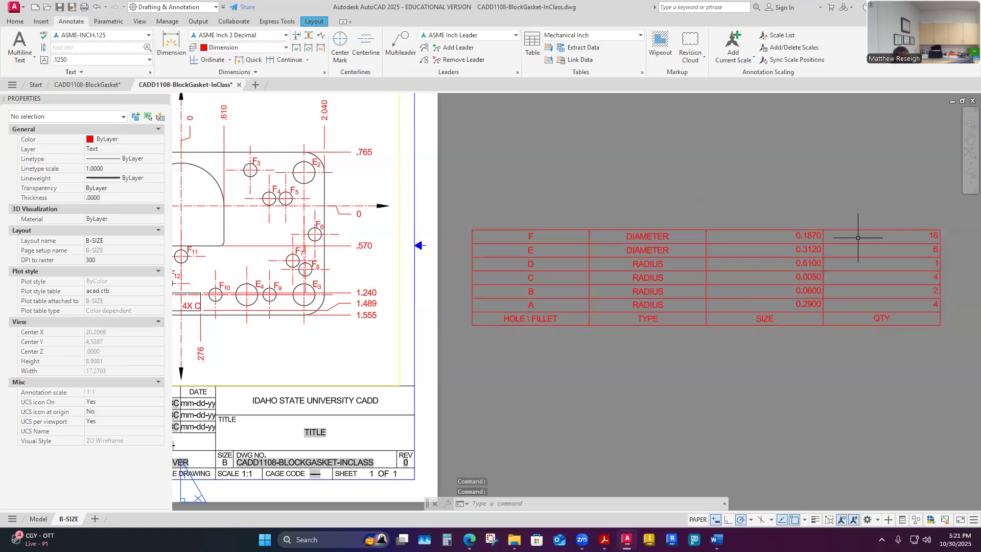
Set the alignment of row A's size cell C2 to Middle Center.
scroll(789, 302, up, 2)
scroll(792, 302, down, 2)
click(785, 308)
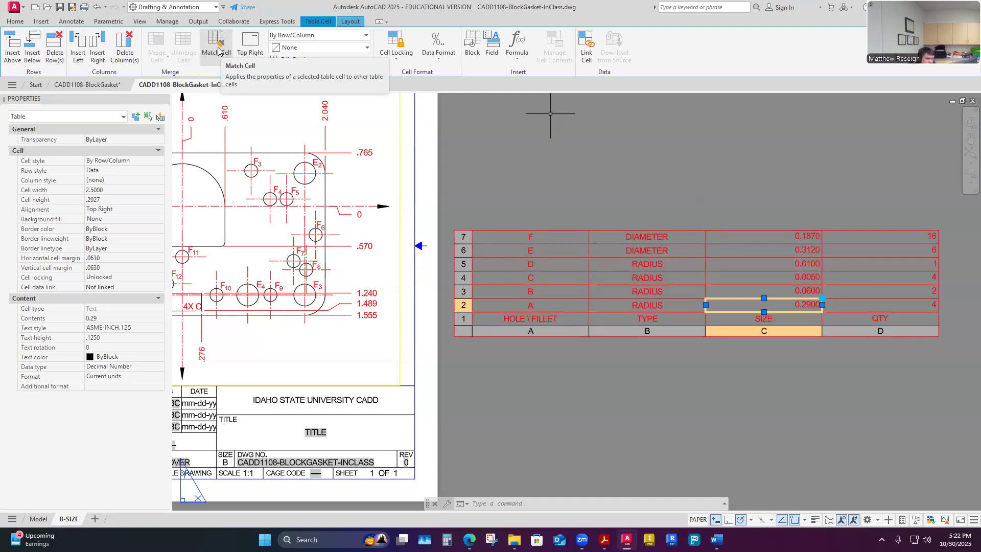
click(254, 49)
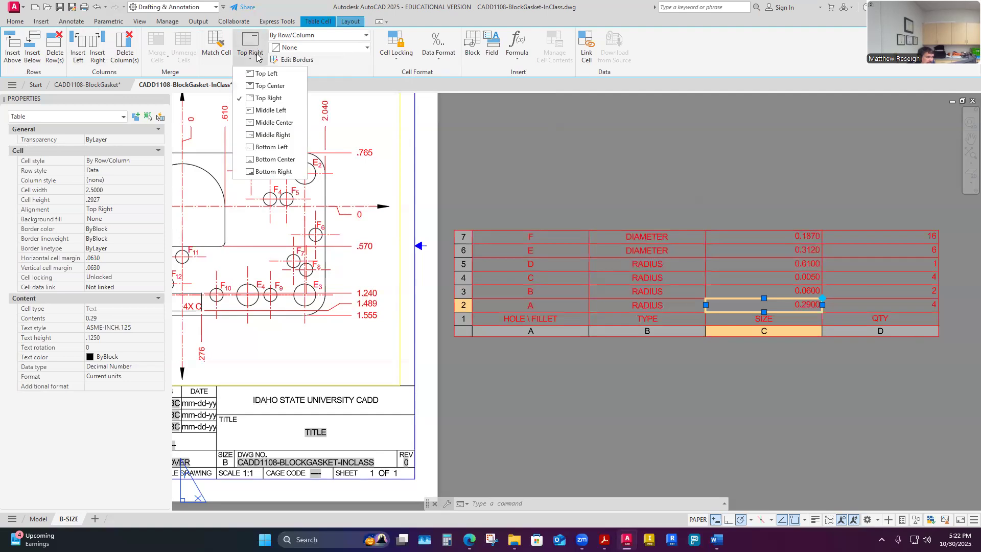
click(263, 127)
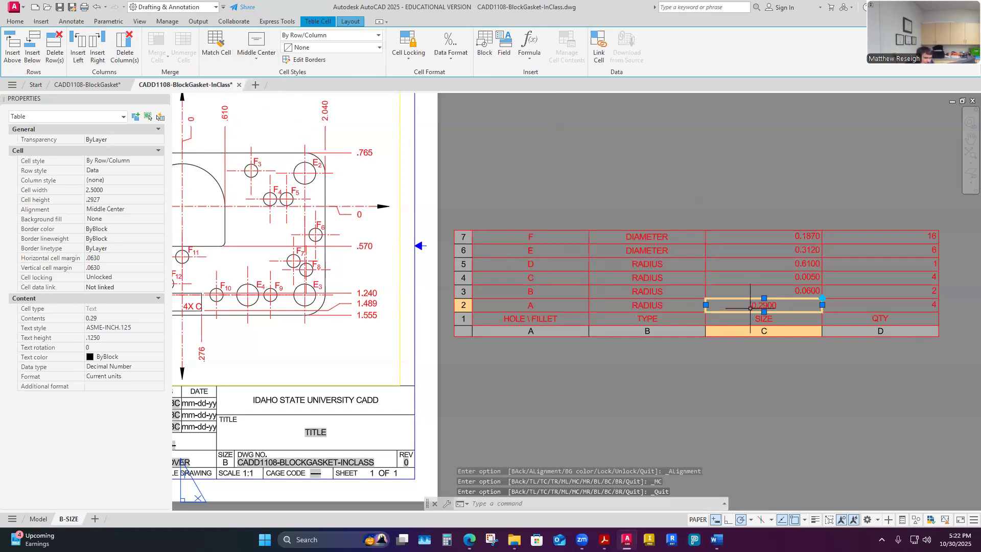
Apply Middle Center alignment to all size values in cells C2 to C7 and clear the selection.
click(795, 318)
drag(786, 307, 785, 240)
click(793, 321)
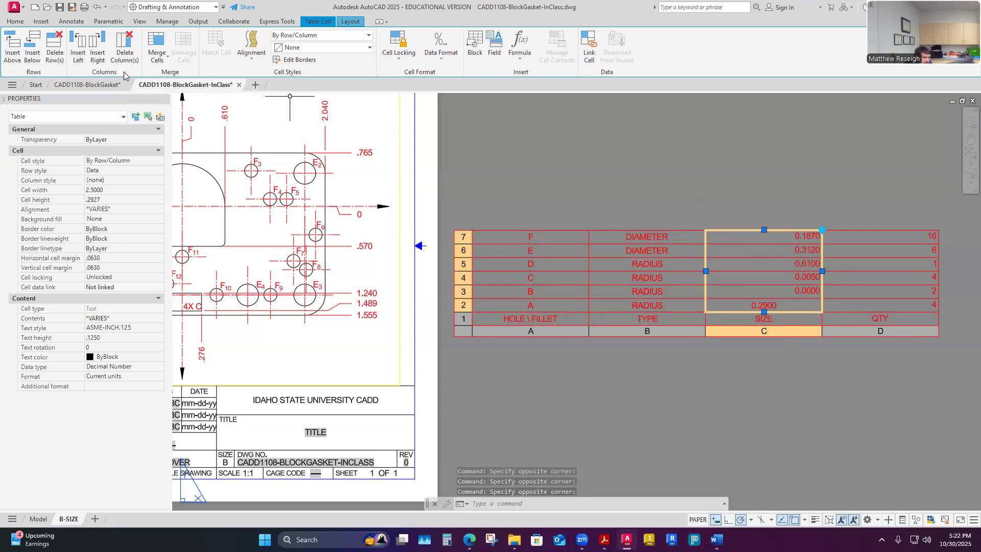
click(256, 64)
click(267, 117)
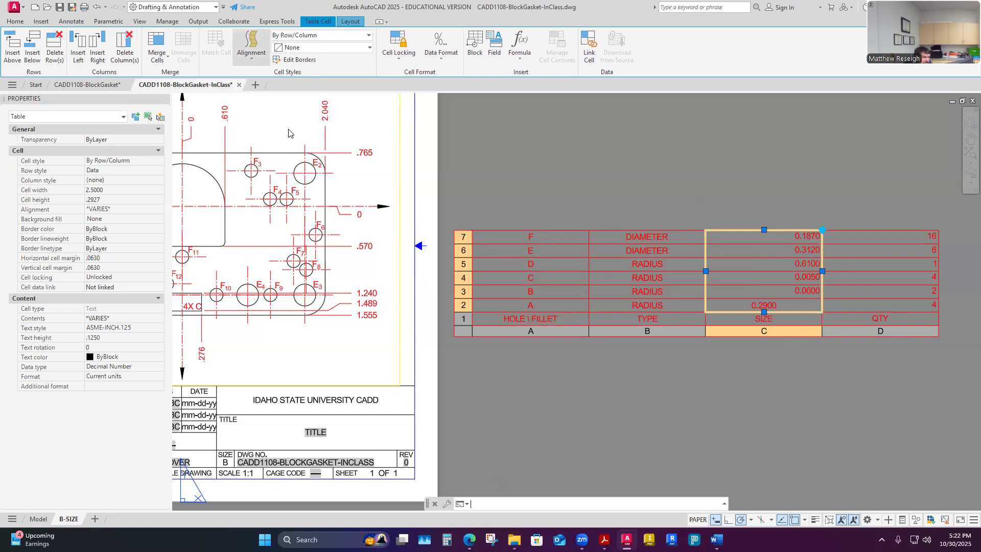
click(696, 180)
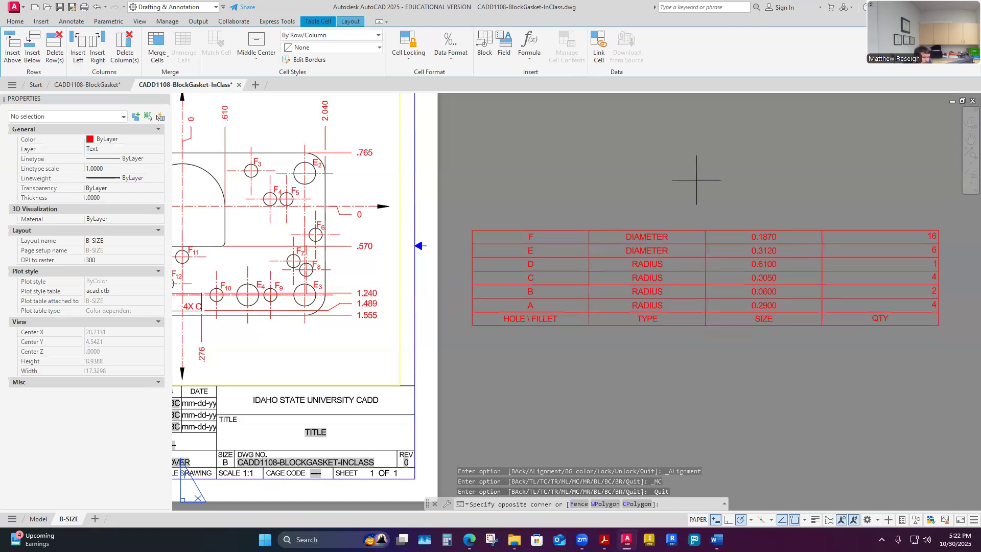
key(Escape)
click(906, 308)
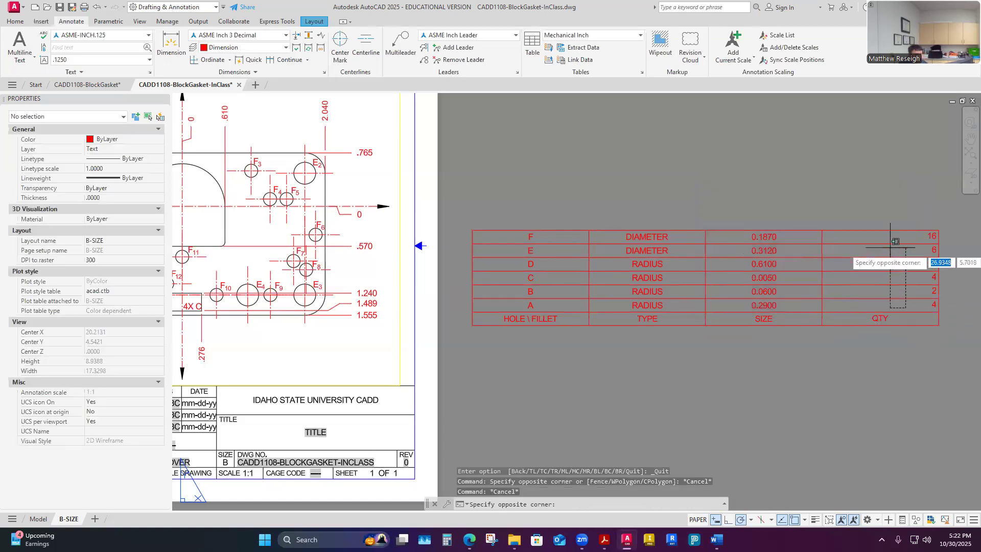
click(887, 230)
key(Escape)
key(Escape)
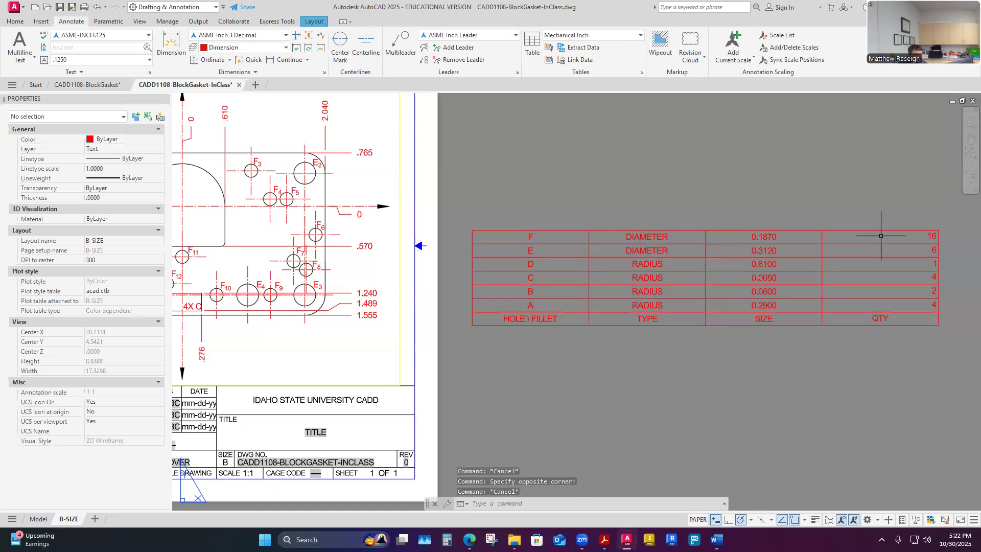
click(909, 306)
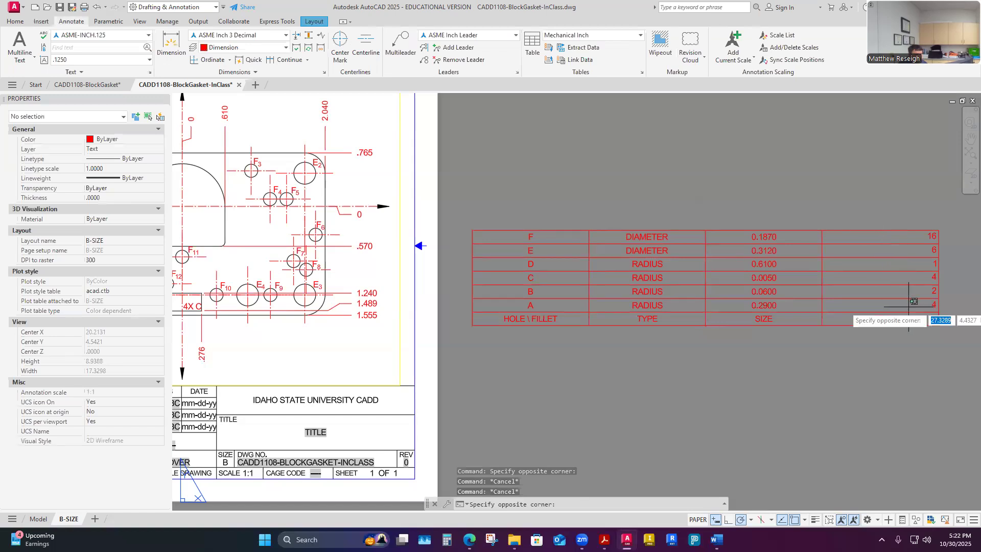
click(865, 236)
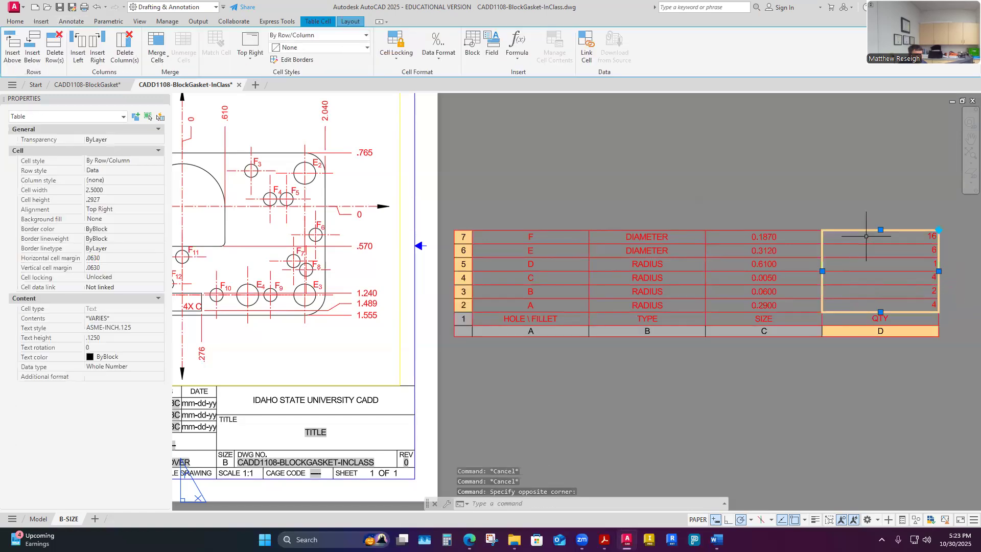
key(Escape)
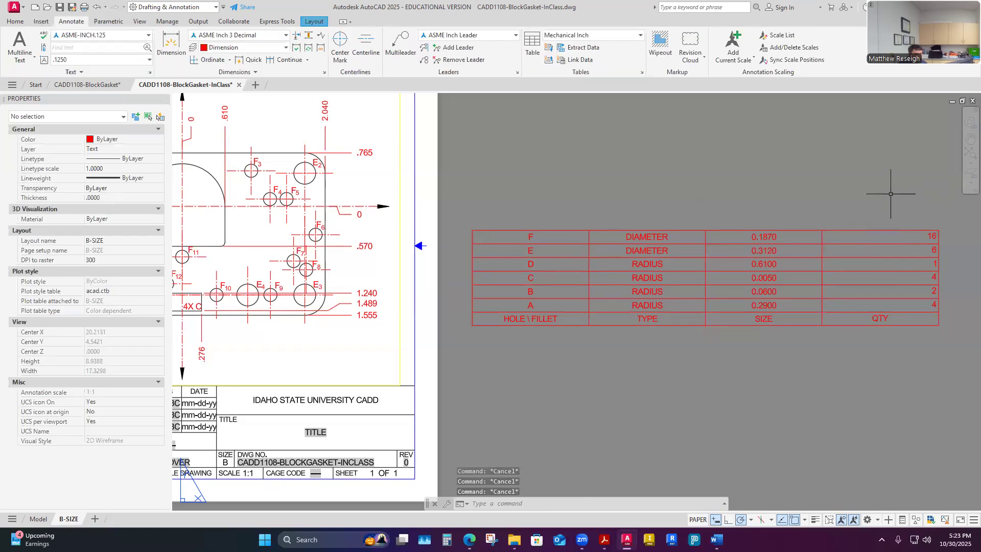
Apply Middle Center alignment to the quantity values in cells D2 to D7 and deselect the table.
click(908, 309)
click(871, 235)
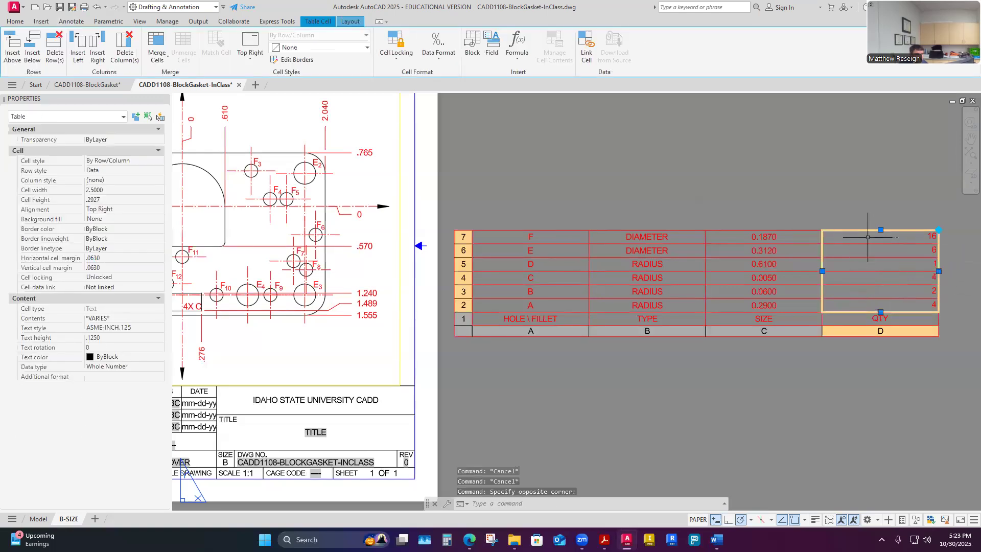
click(251, 51)
click(261, 125)
key(Escape)
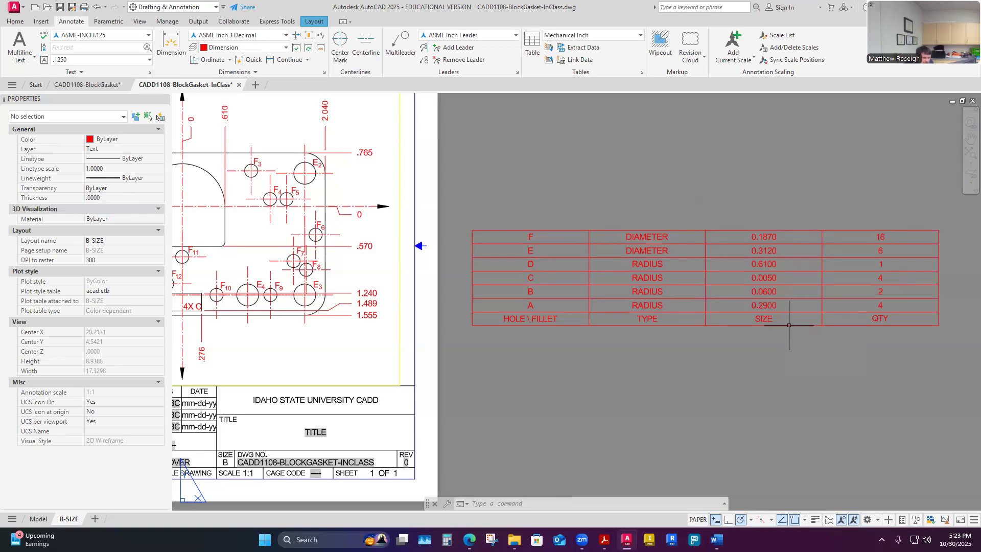
click(780, 318)
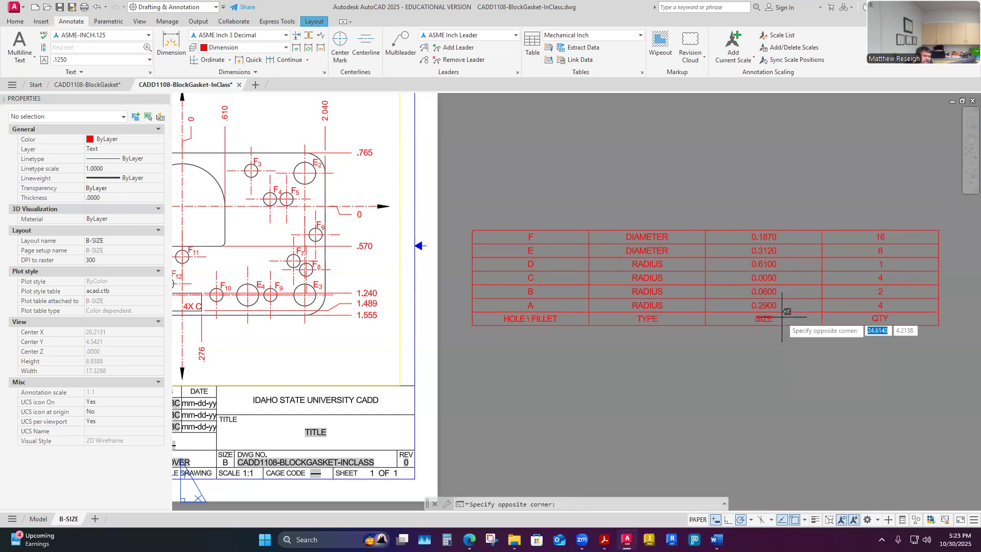
click(784, 232)
click(786, 318)
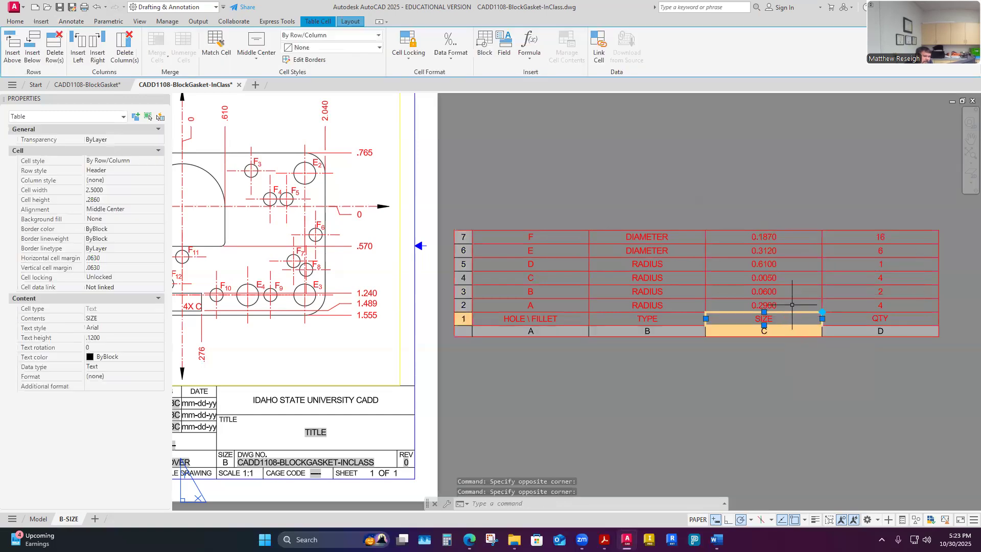
click(793, 290)
key(Escape)
Open the custom table cell format settings for size cells C2 to C7 and move the dialog clear of their values.
click(793, 324)
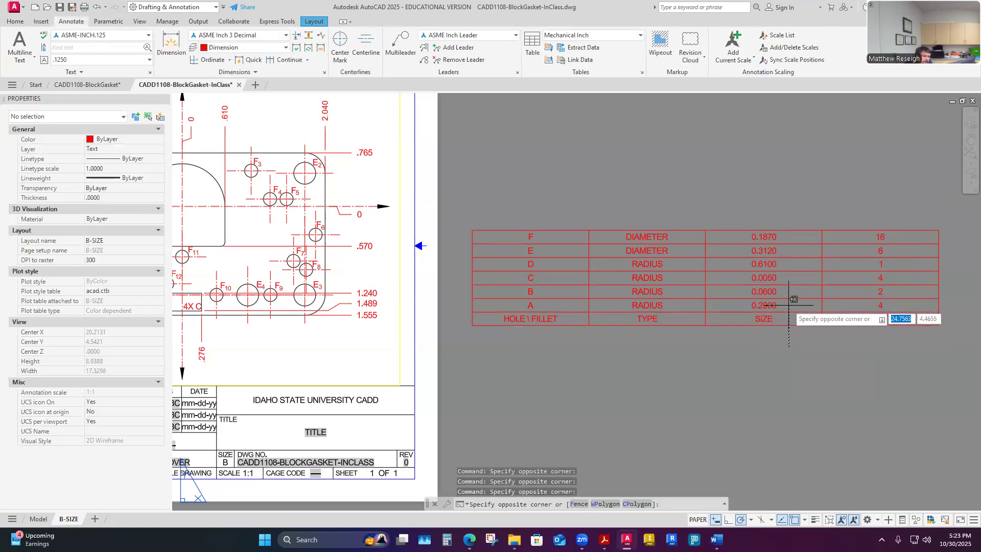
click(789, 305)
click(764, 227)
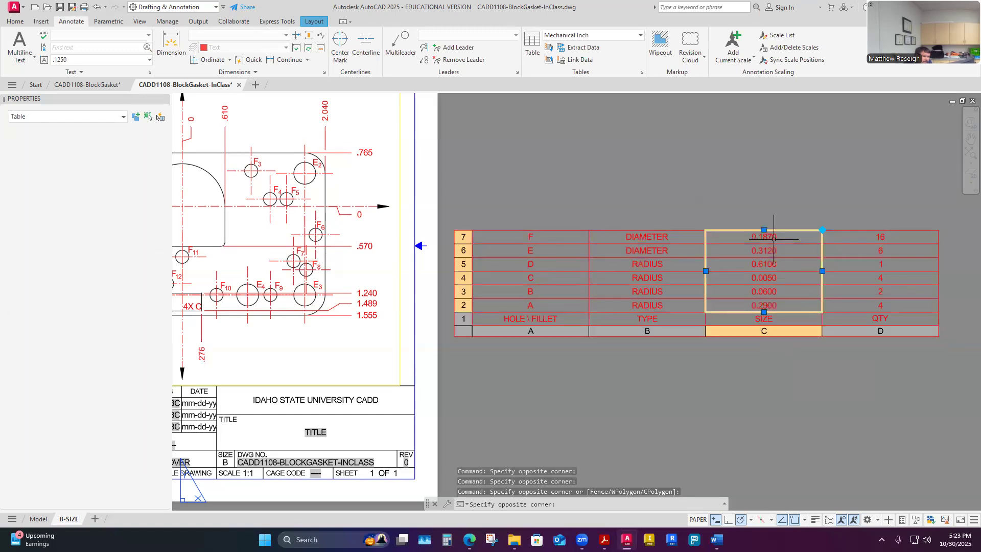
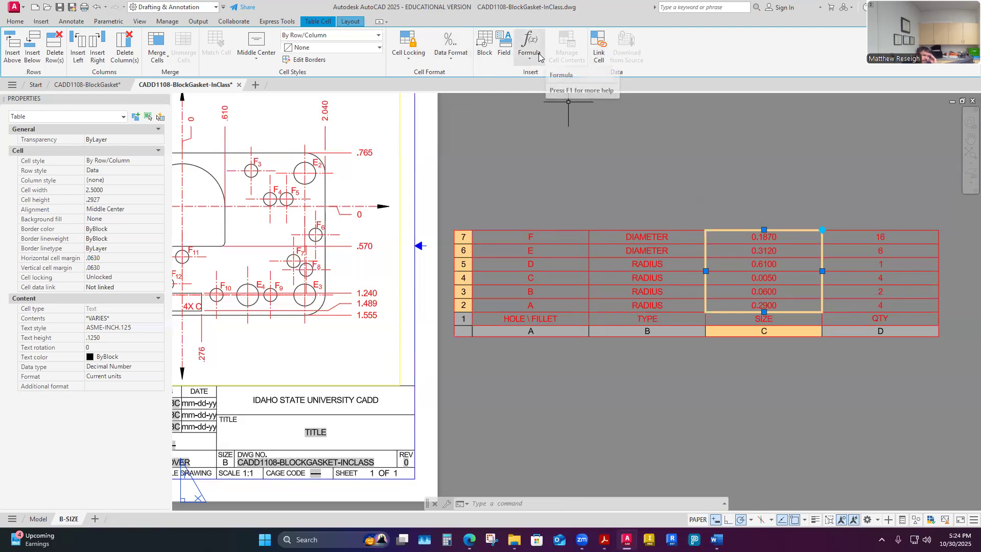
click(453, 59)
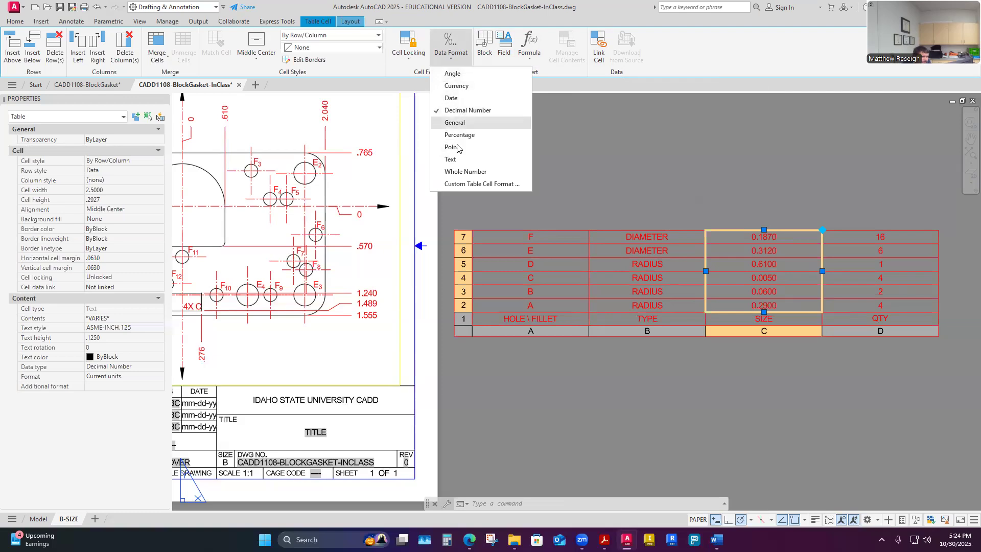
click(463, 184)
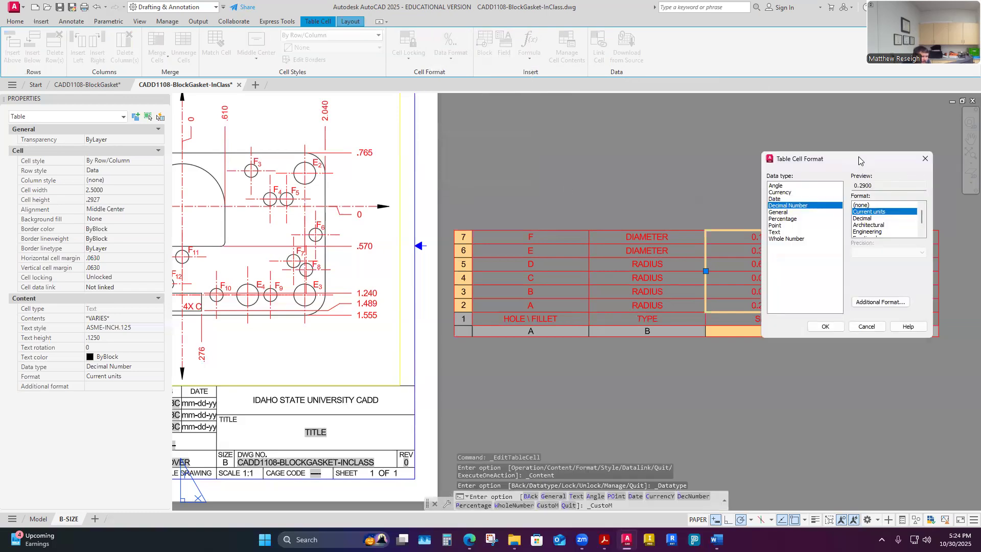
drag(859, 161, 586, 117)
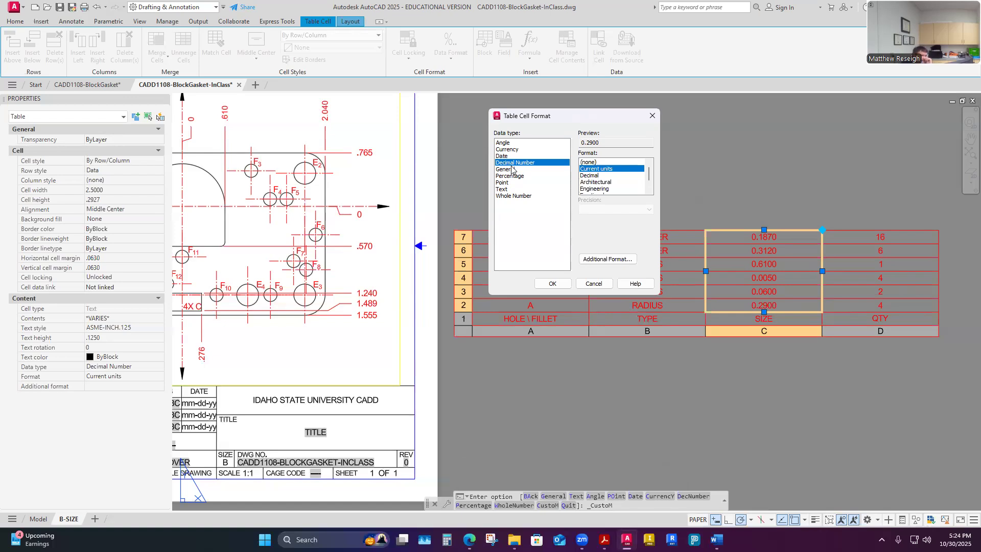
Try the Decimal format and its precision setting for the size values, switching between it and Current units.
scroll(610, 174, down, 1)
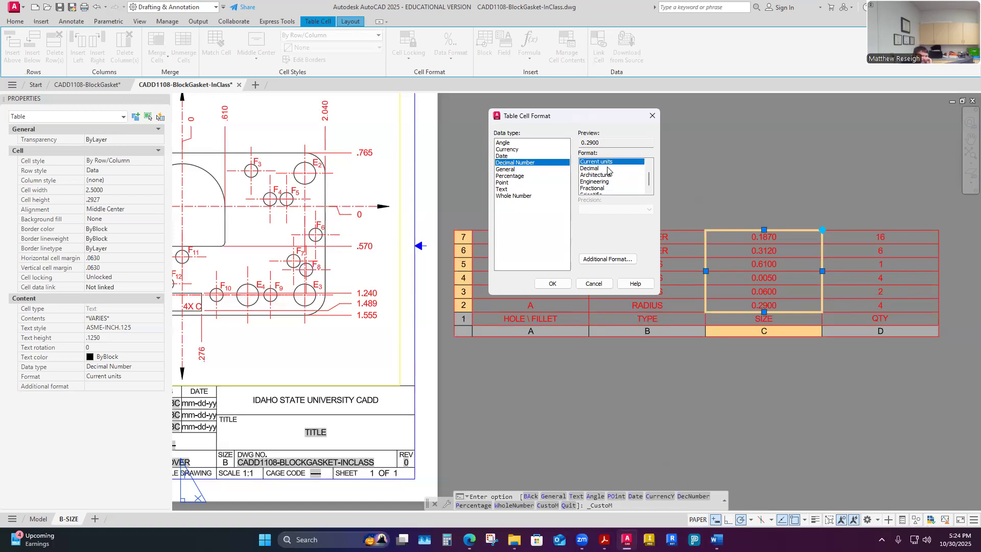
scroll(613, 173, up, 1)
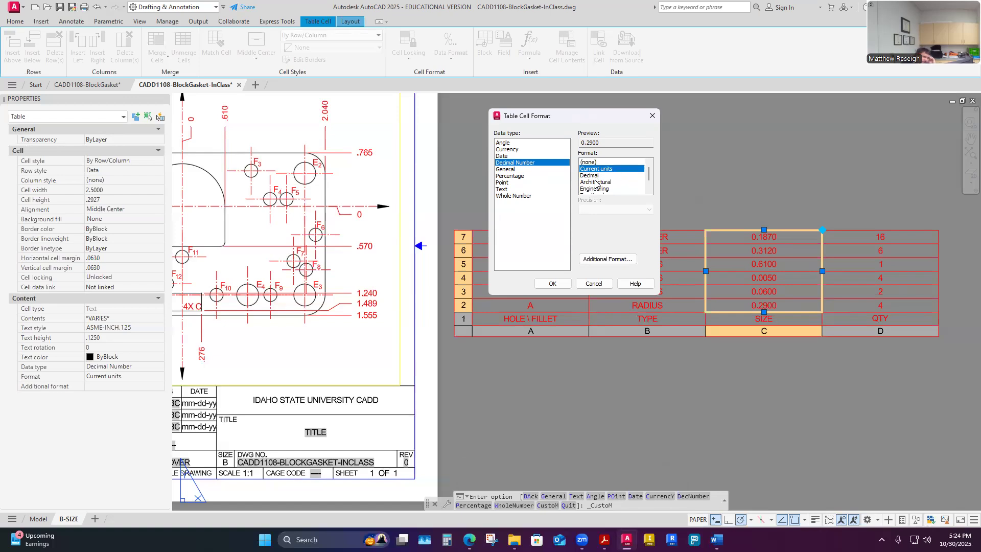
scroll(596, 185, down, 1)
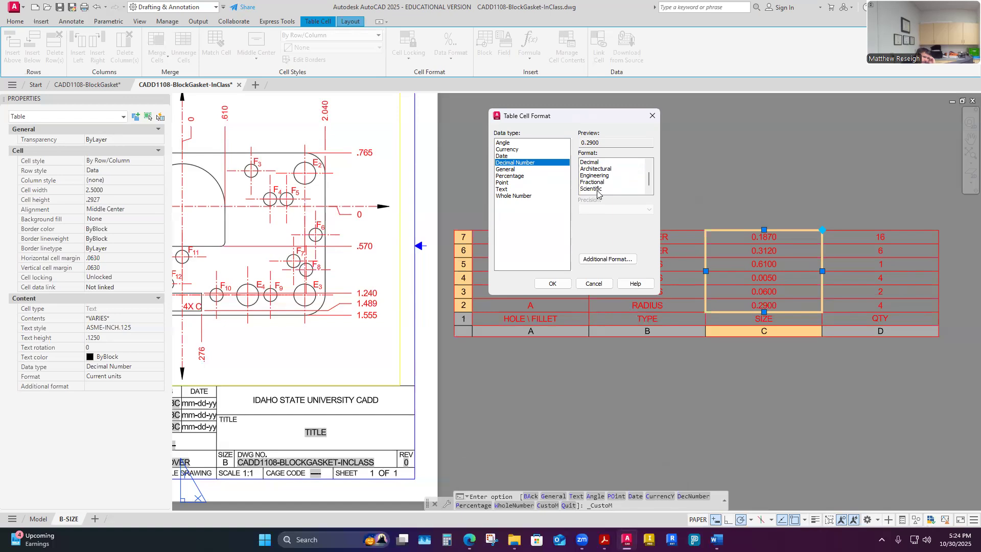
scroll(598, 192, up, 1)
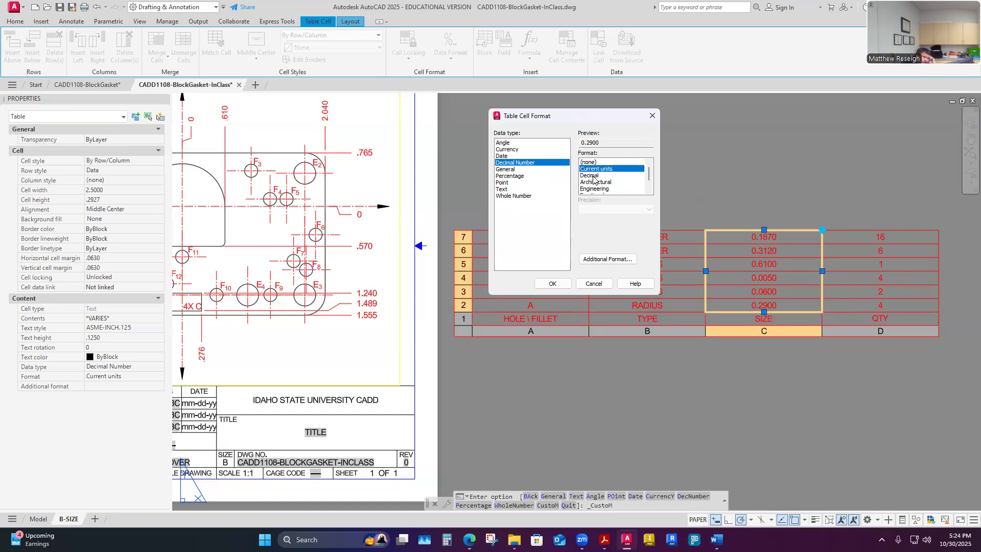
click(593, 176)
click(595, 169)
click(590, 176)
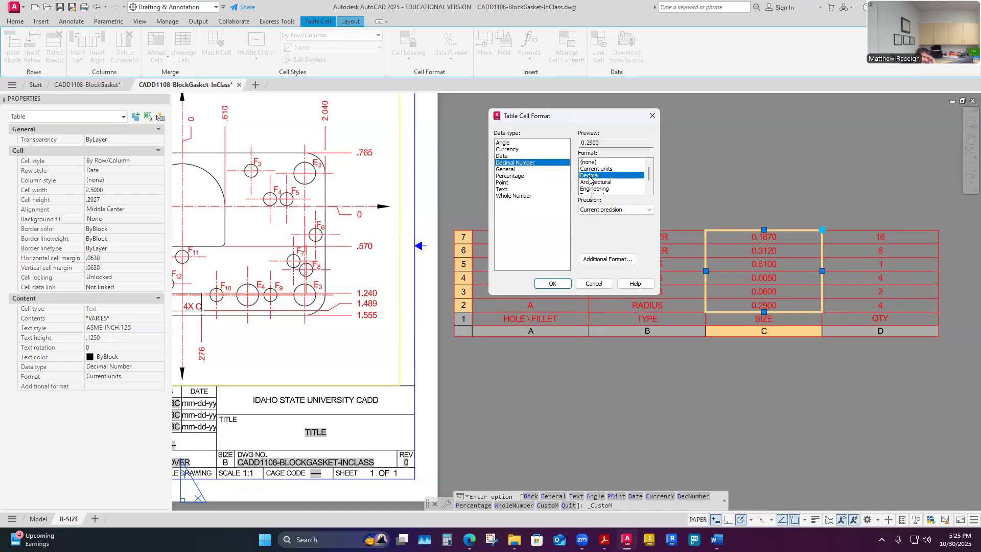
click(613, 209)
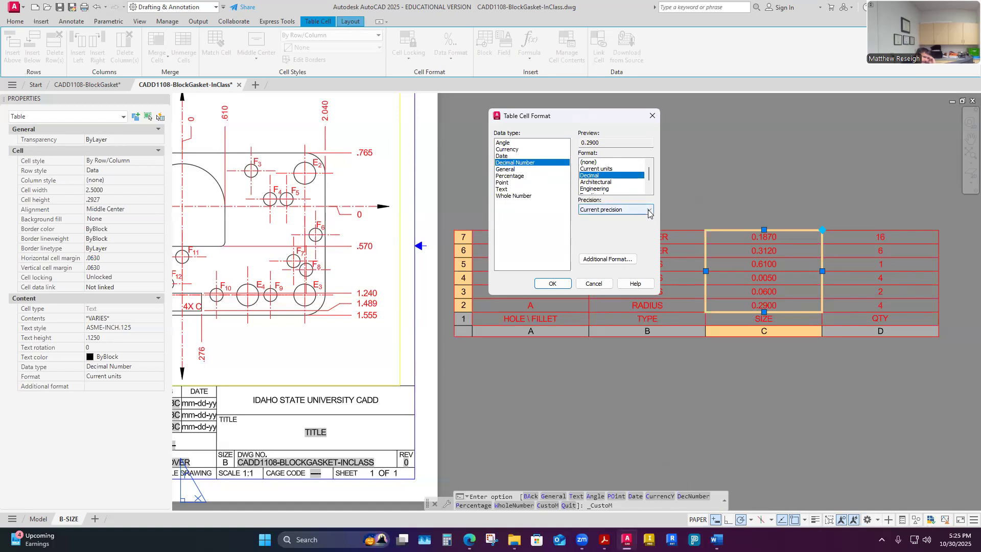
click(594, 169)
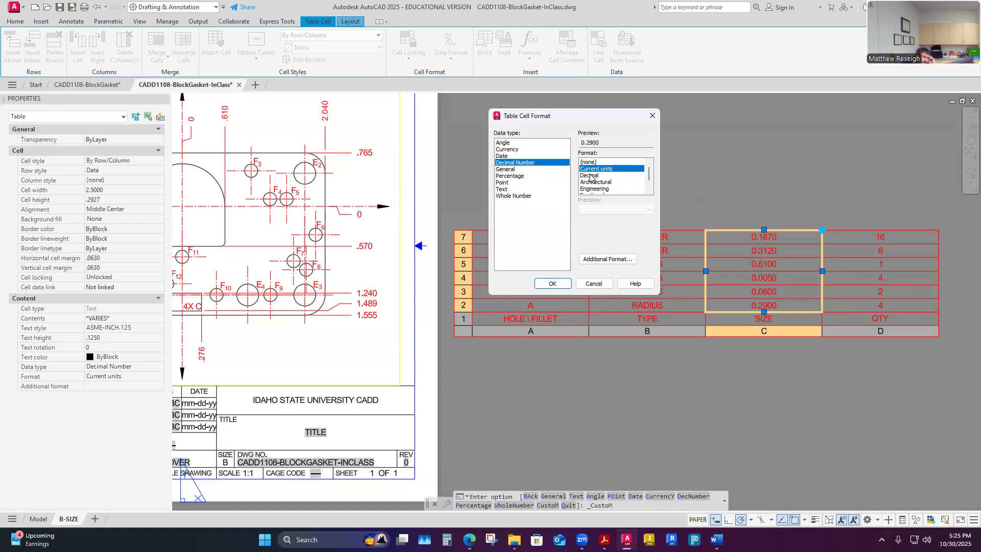
Set the selected SIZE cells' number format to Decimal with 0.000 precision.
click(591, 176)
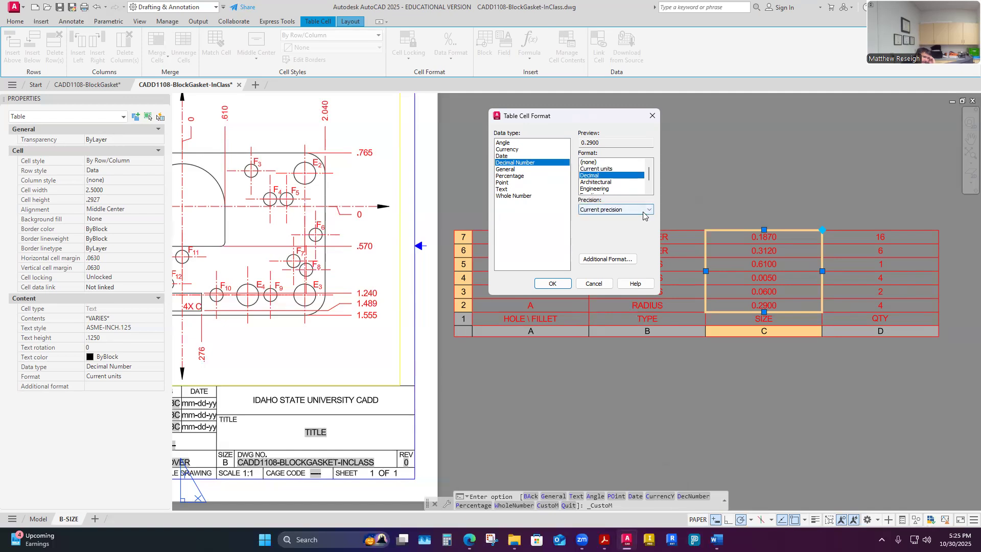
click(647, 210)
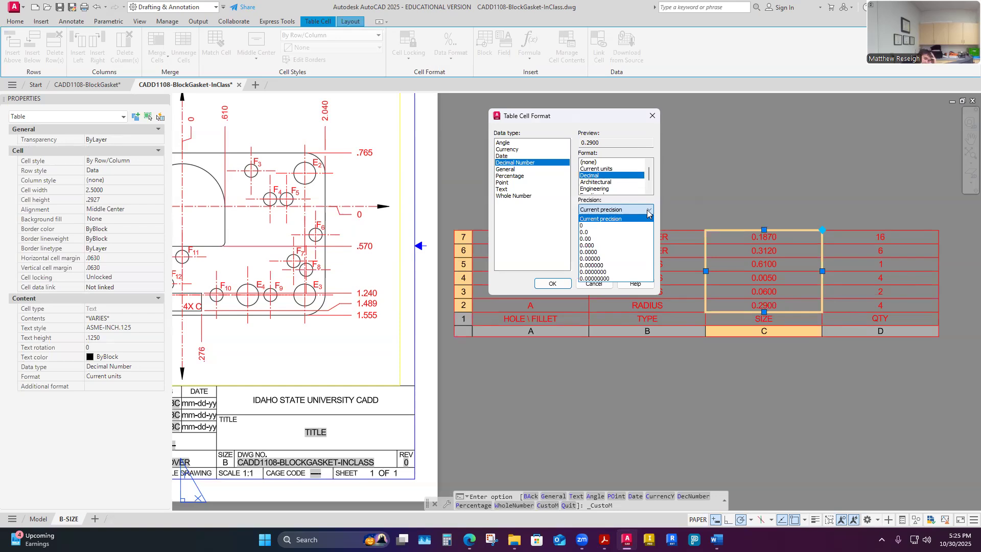
click(596, 245)
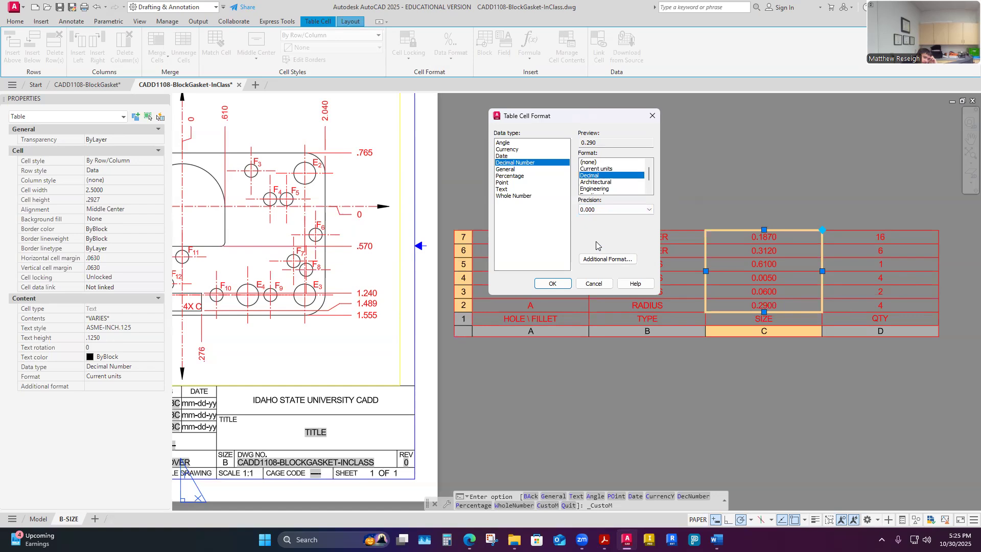
Suppress leading zeros for the selected SIZE cells, apply the cell format and deselect the table.
click(609, 259)
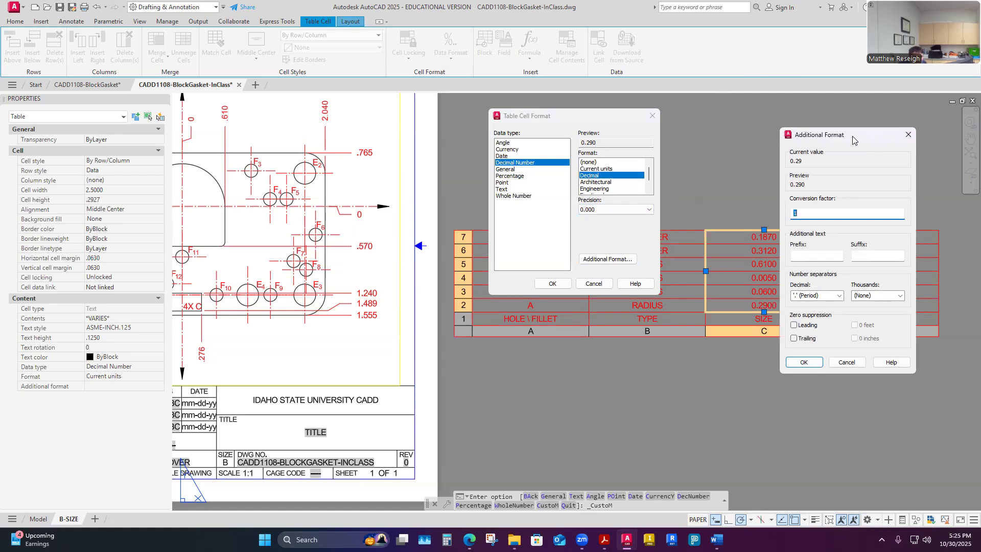
drag(853, 140, 875, 117)
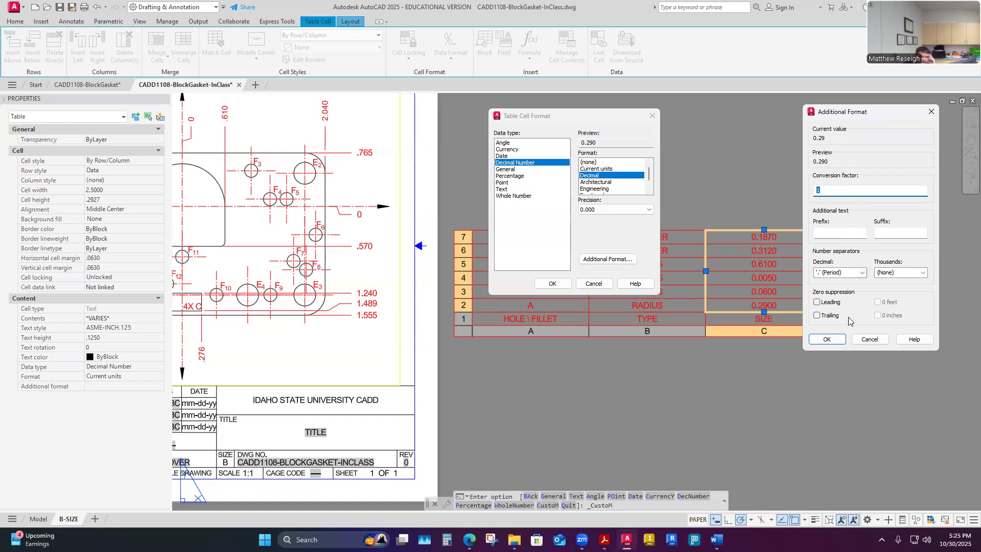
click(817, 302)
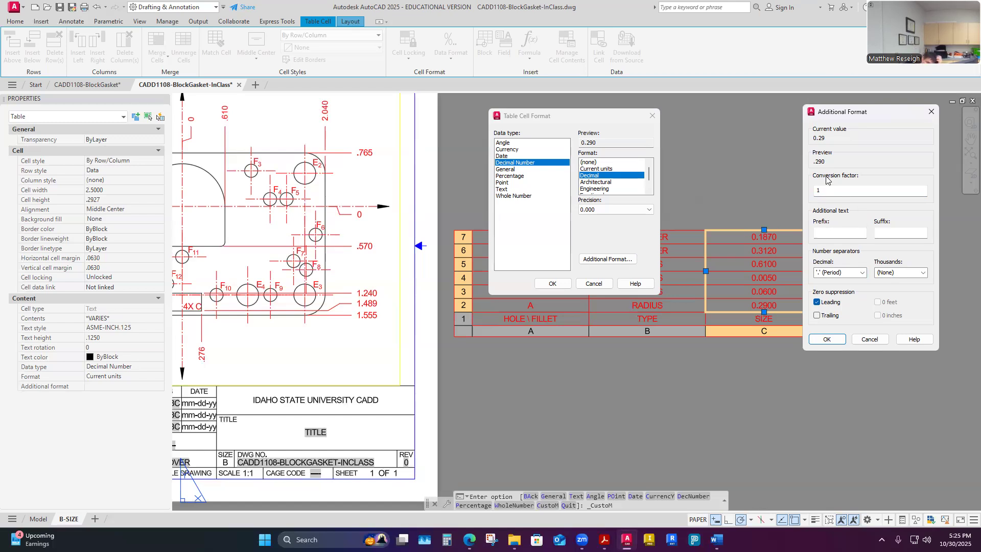
click(827, 340)
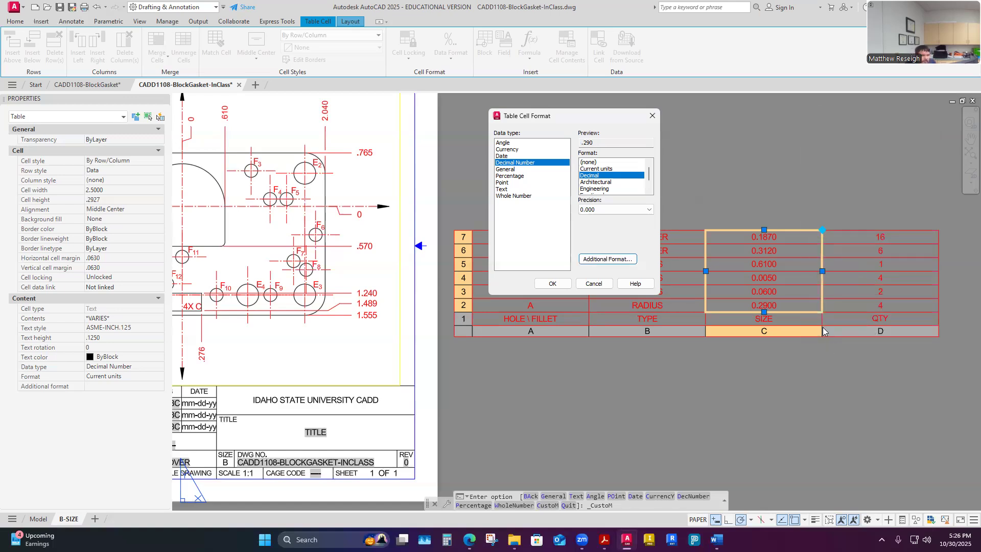
click(552, 284)
scroll(791, 317, up, 4)
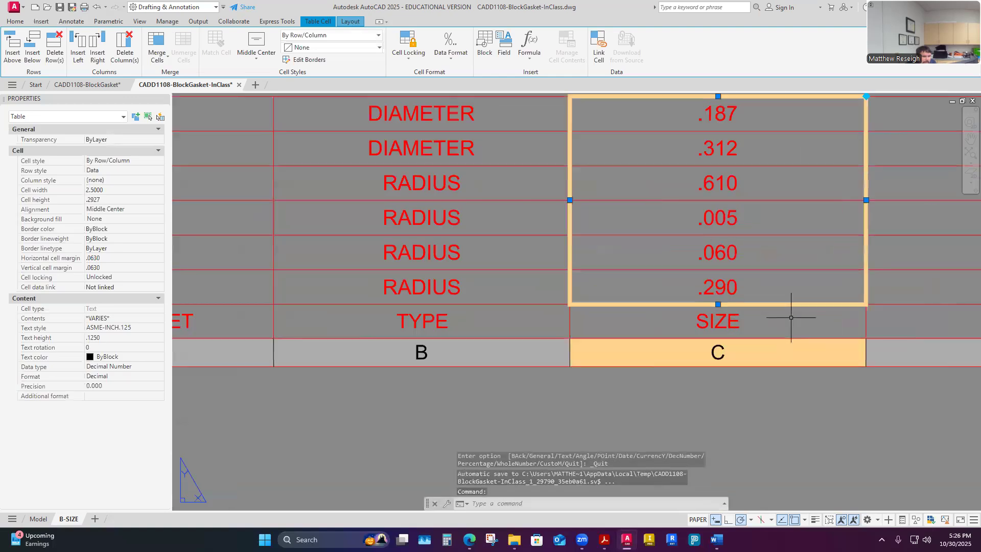
scroll(783, 182, down, 3)
click(781, 163)
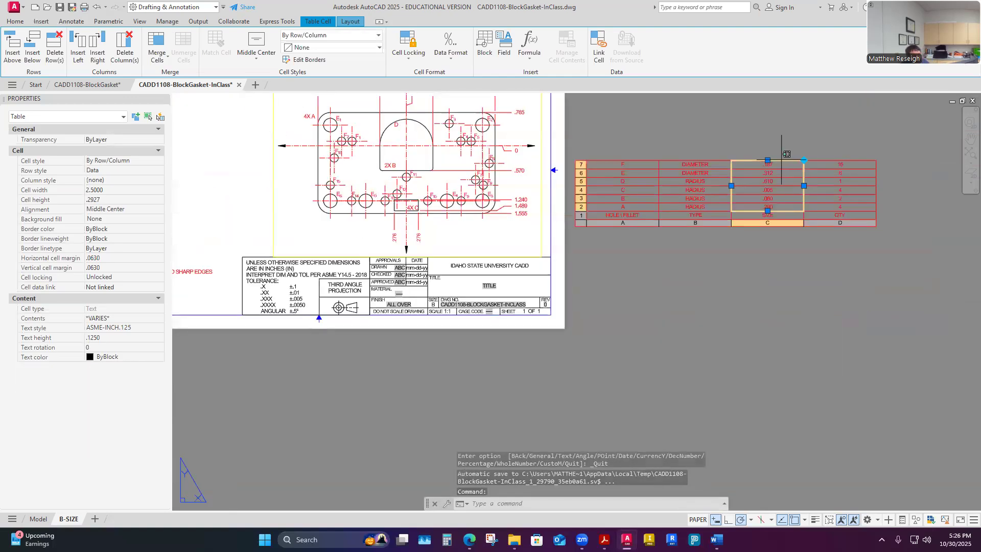
click(782, 147)
key(Escape)
scroll(797, 167, up, 1)
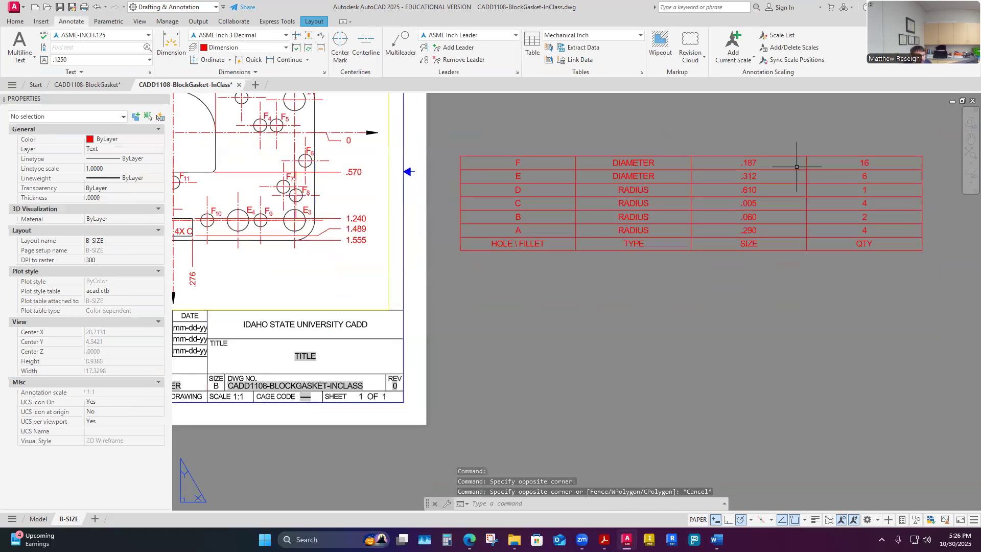
scroll(796, 167, up, 1)
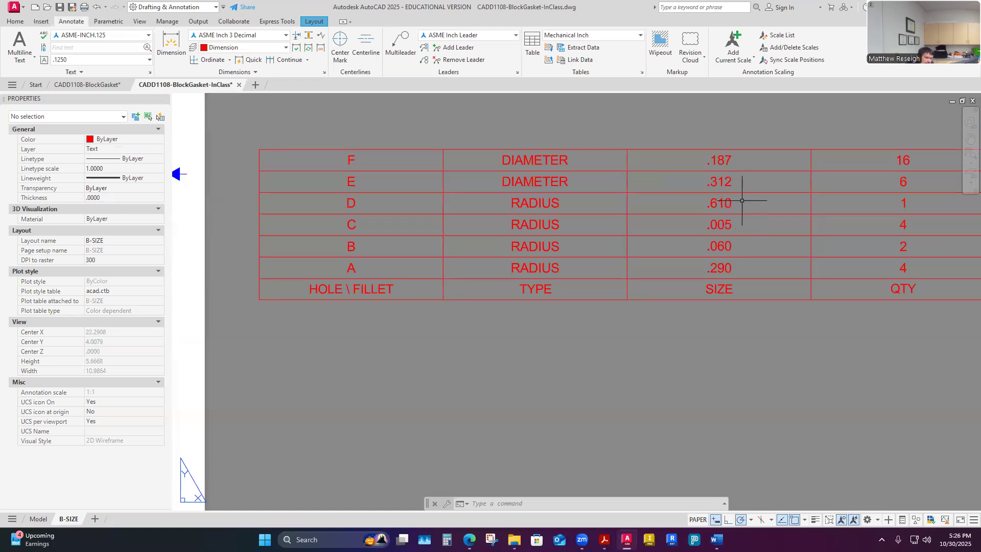
click(738, 271)
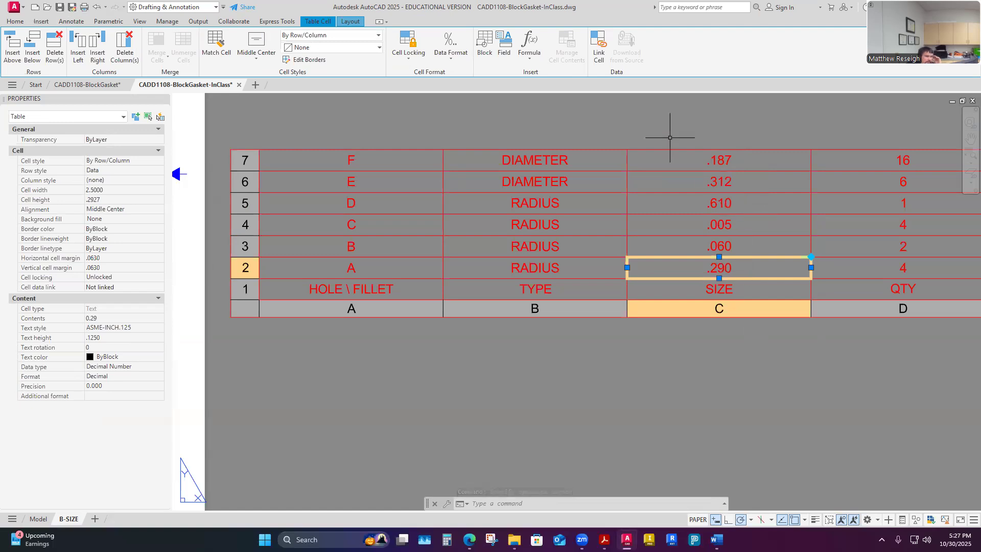
click(450, 61)
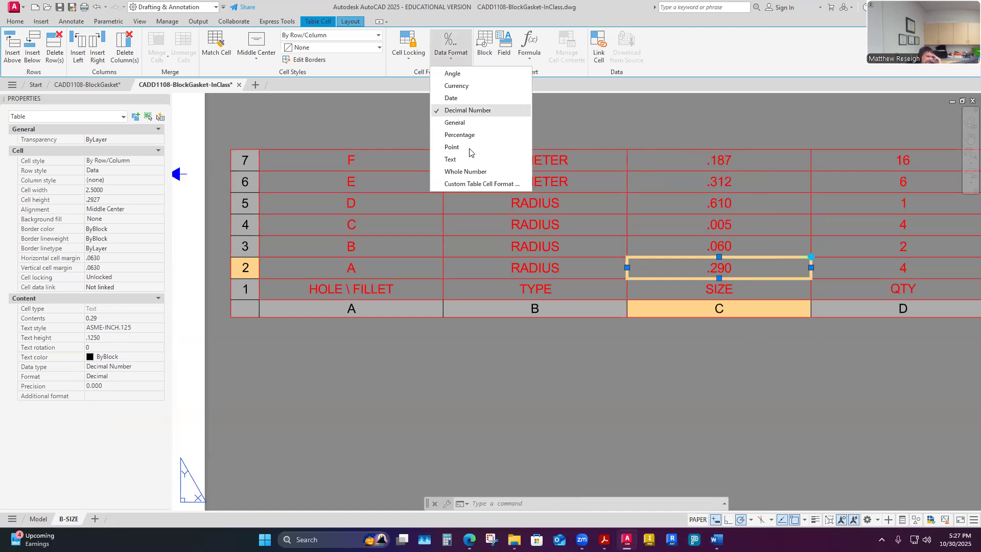
click(502, 212)
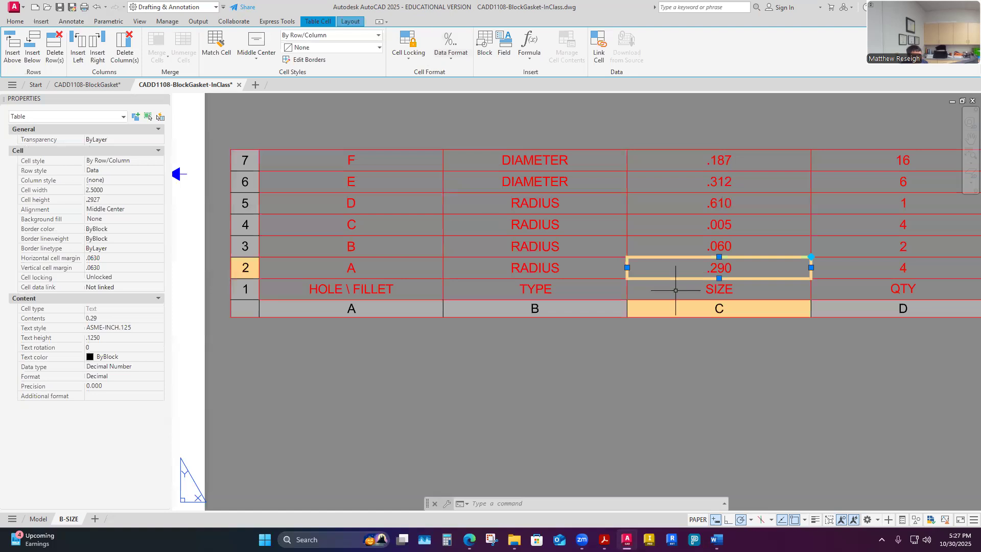
right_click(759, 272)
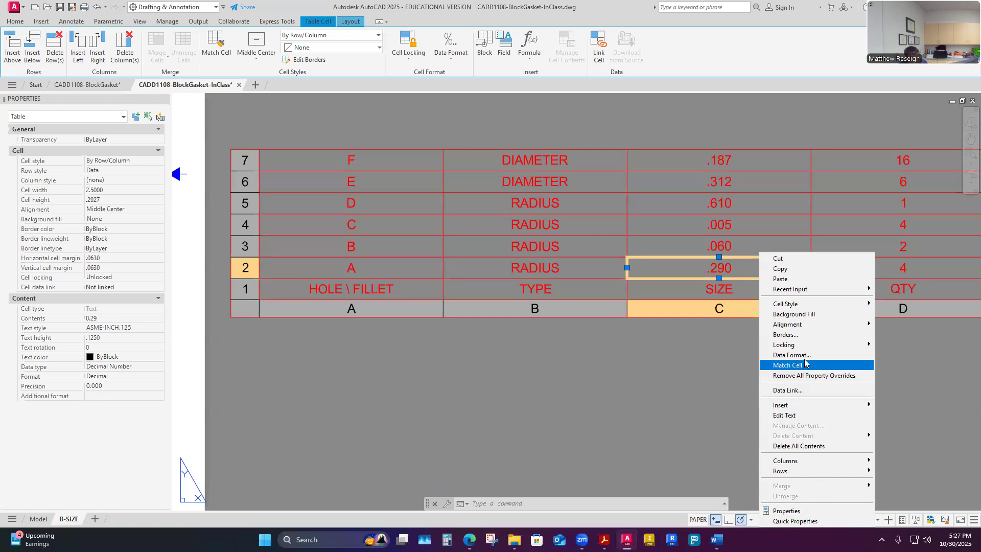
mouse_move(802, 306)
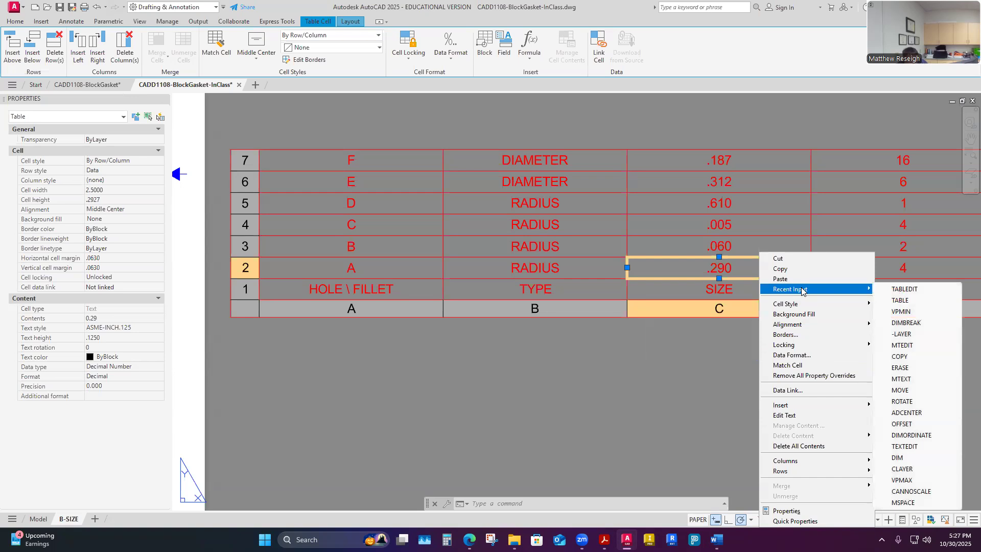
key(Escape)
key(Escape)
key(Escape)
click(730, 132)
key(Escape)
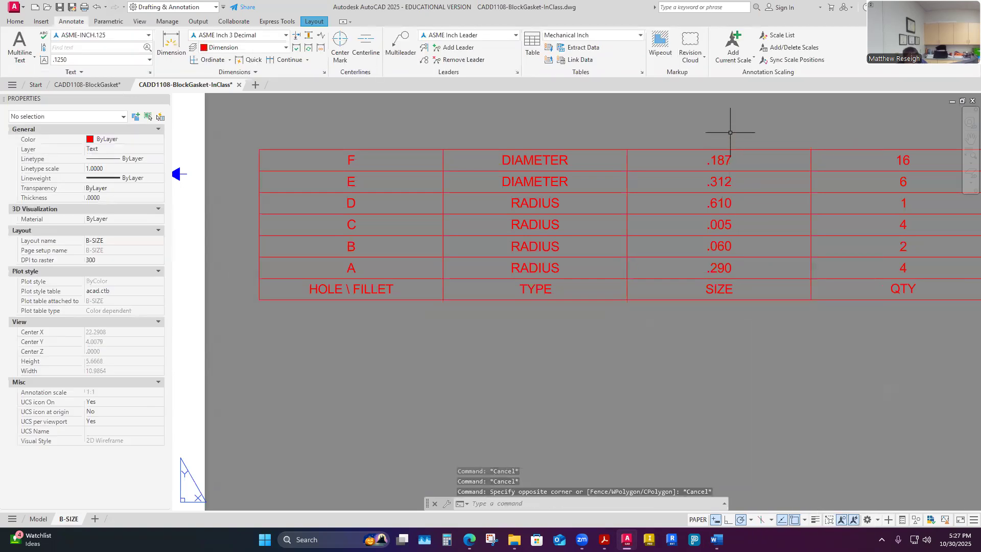
Show the properties of the SIZE cell in row A and clear the selection.
click(752, 270)
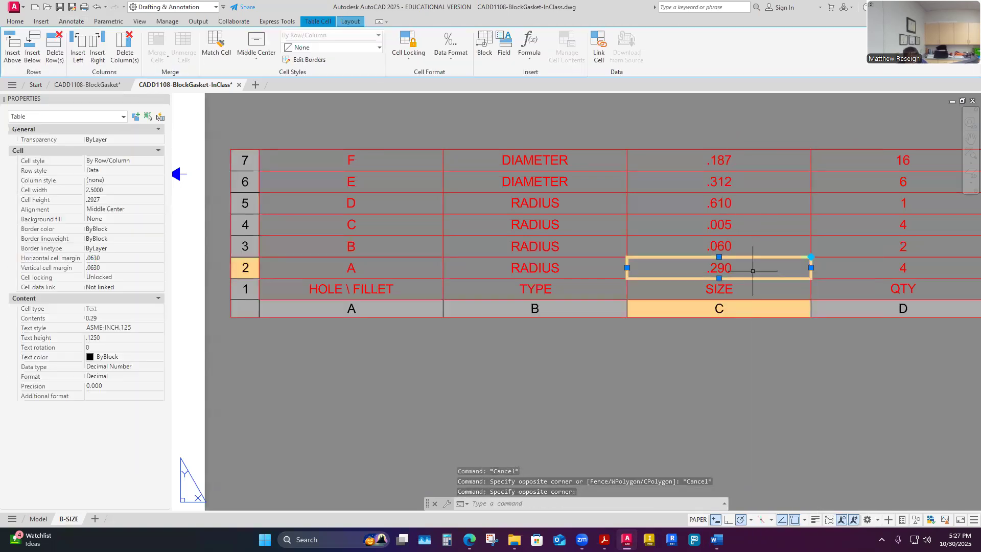
right_click(752, 271)
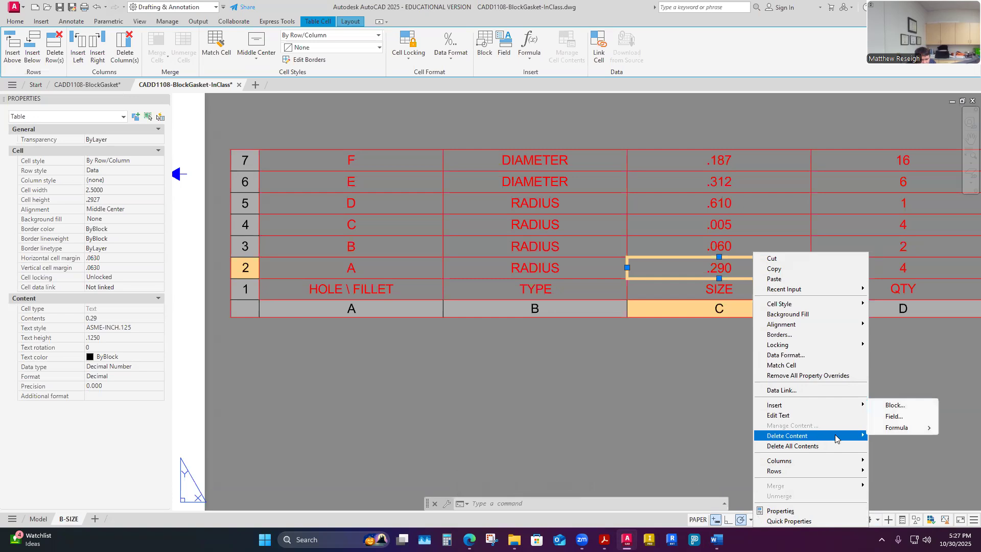
mouse_move(842, 471)
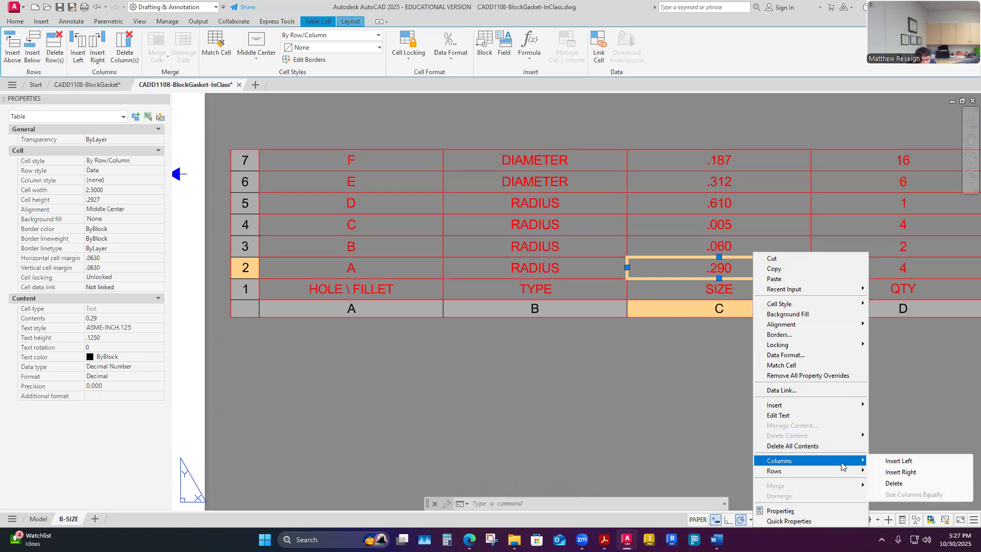
click(785, 511)
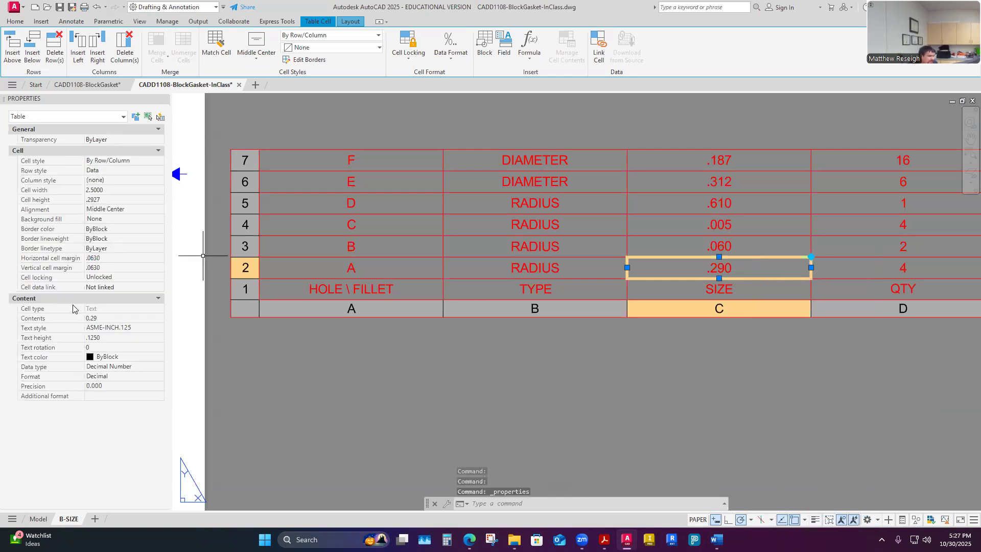
key(Escape)
key(Escape)
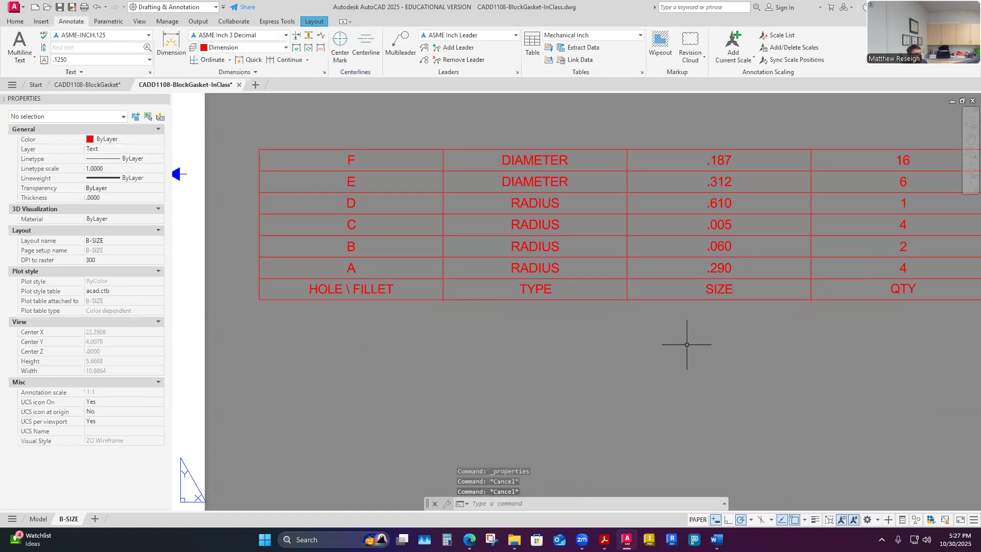
Set the decimal precision of the SIZE cell in row A to 0.00 through a custom table cell format.
click(758, 263)
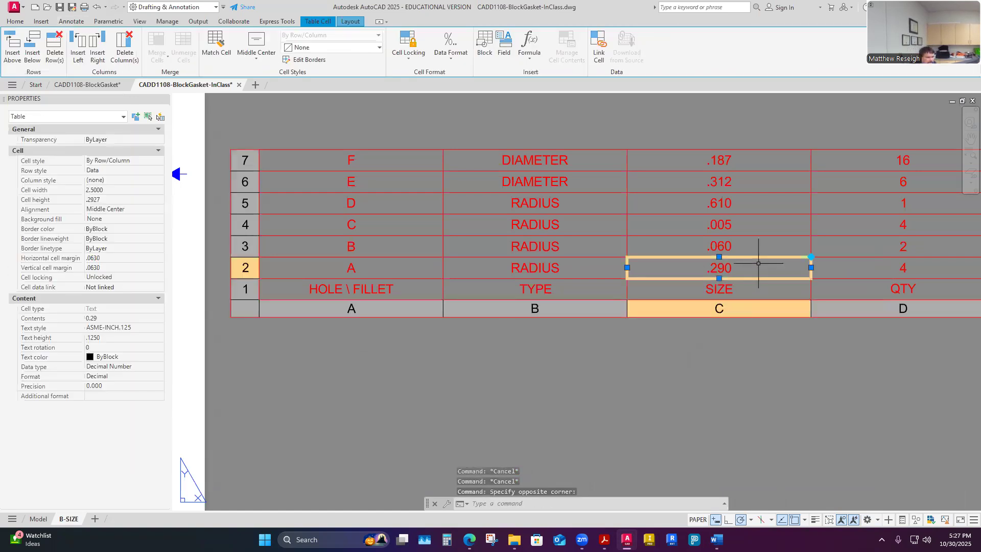
click(449, 55)
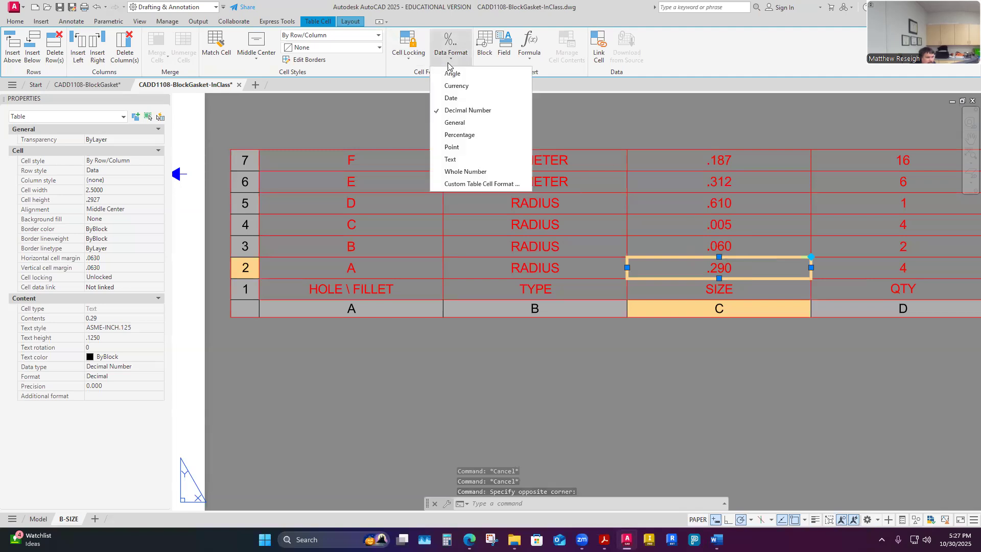
click(464, 184)
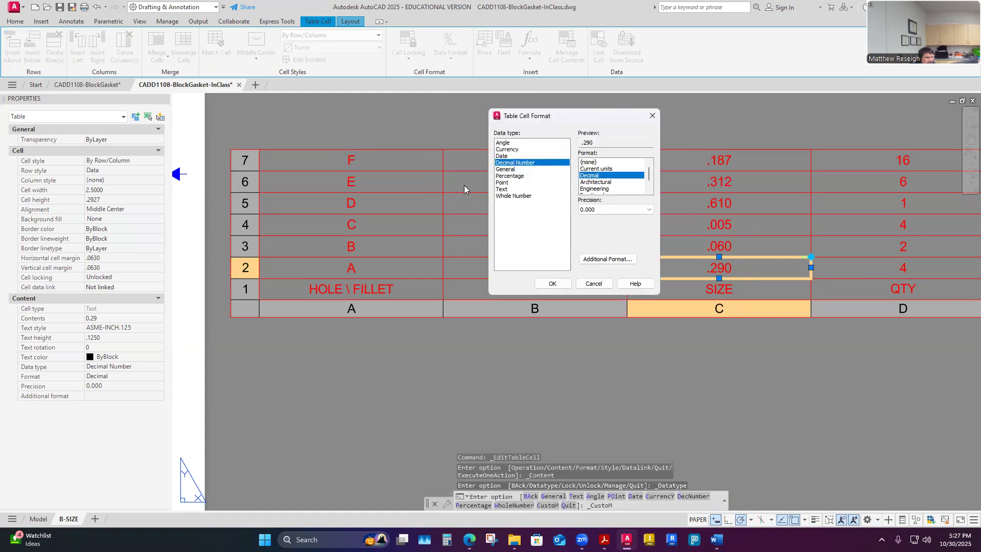
click(648, 209)
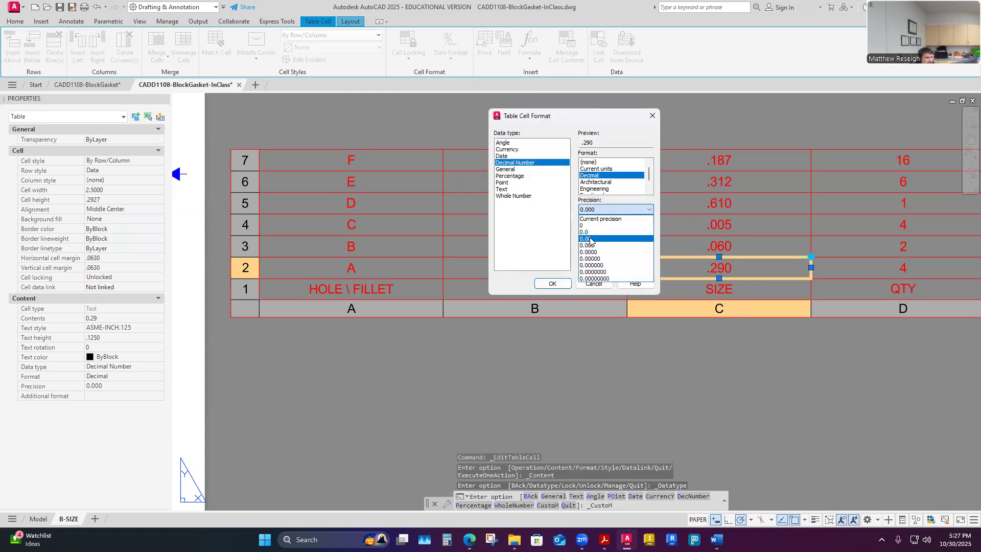
click(590, 239)
click(554, 284)
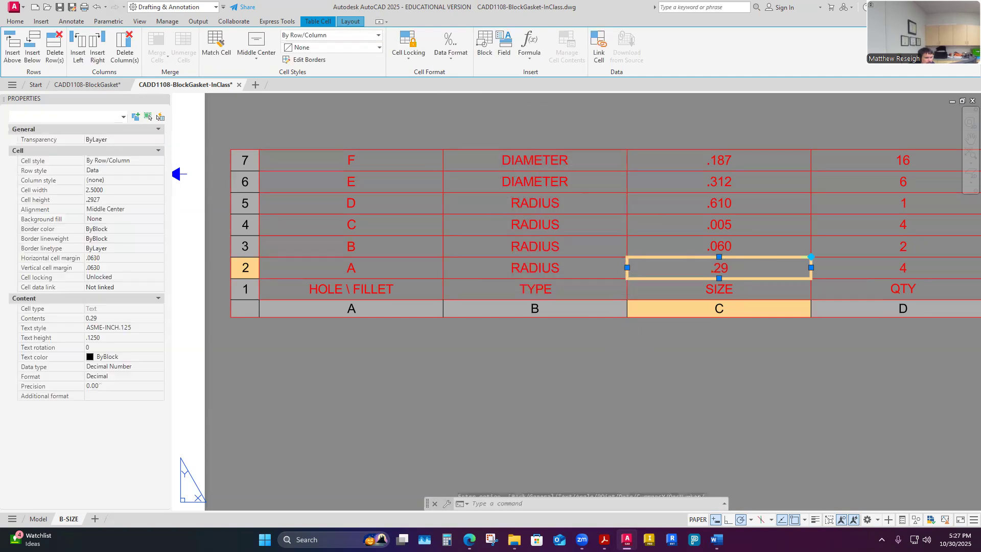
click(659, 368)
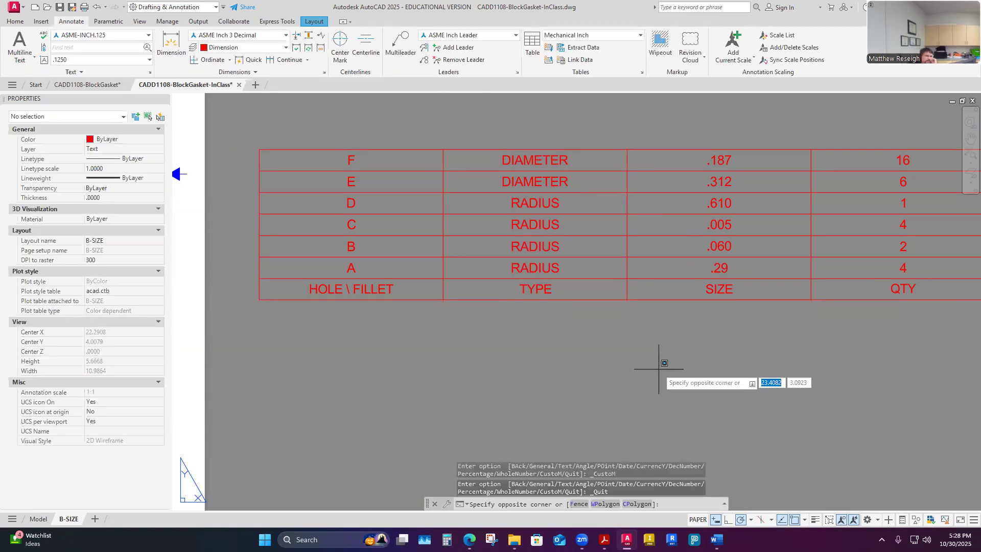
key(Escape)
key(Escape)
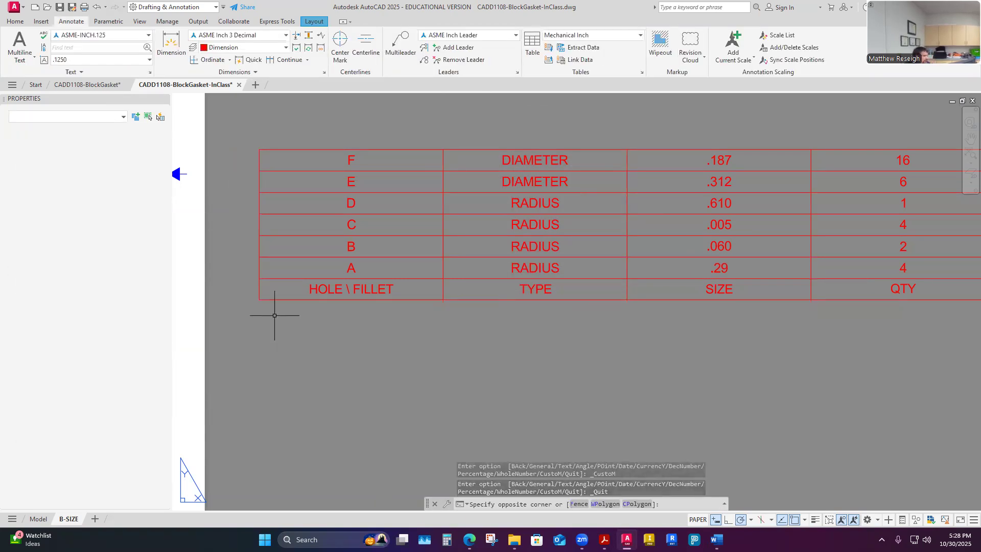
Set the Precision property of the SIZE cell in row B to 0.00 and deselect it.
click(752, 247)
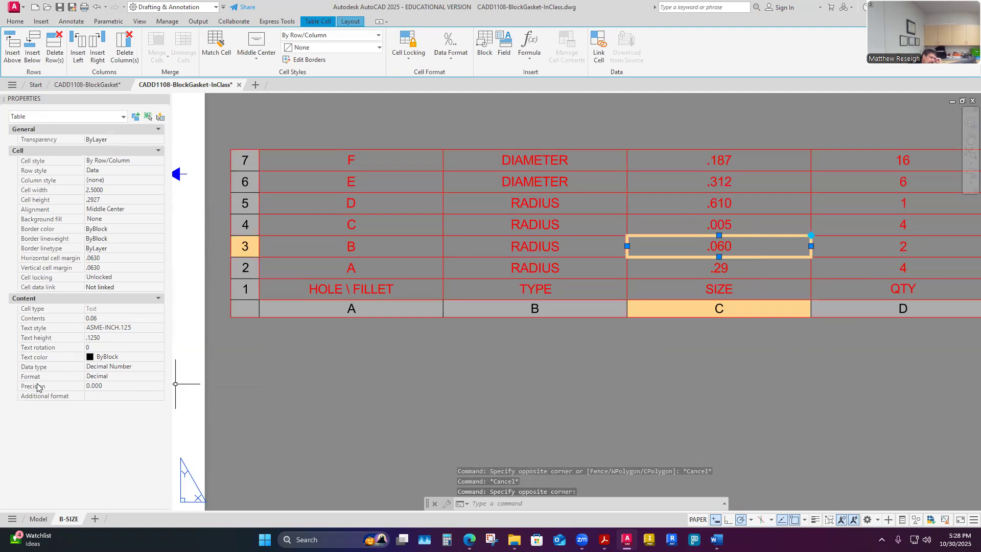
click(113, 386)
click(160, 386)
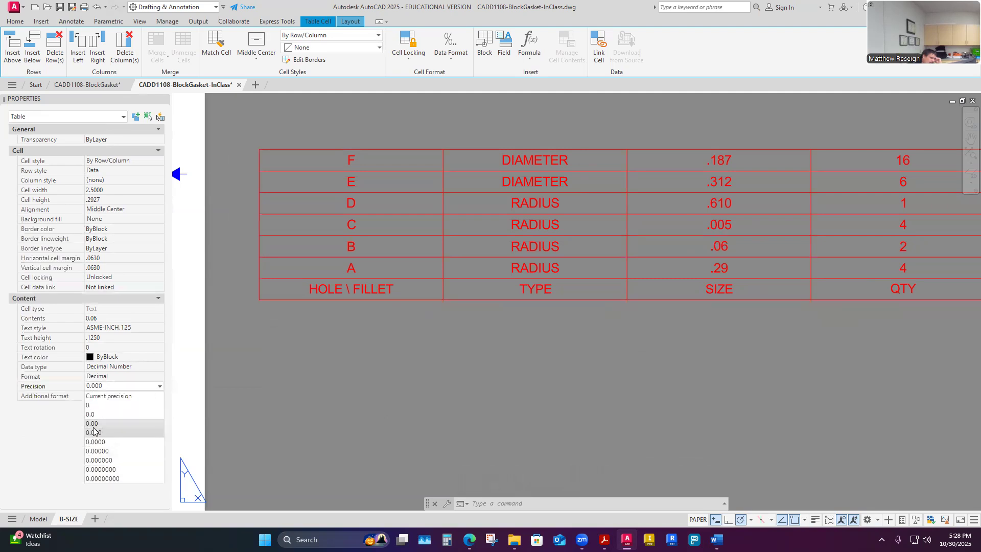
click(93, 424)
click(526, 379)
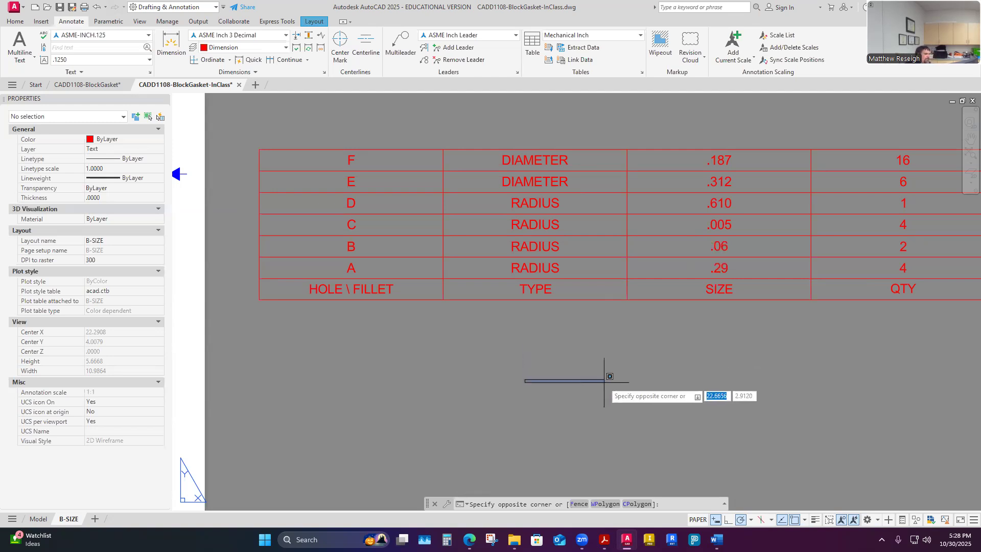
key(Escape)
key(Escape)
click(650, 256)
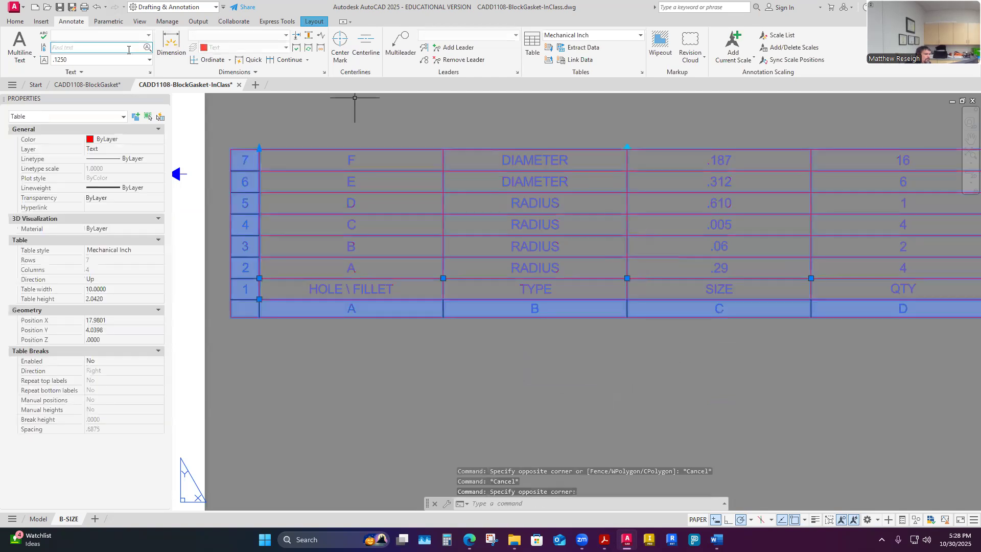
key(Escape)
click(455, 209)
click(486, 228)
click(474, 218)
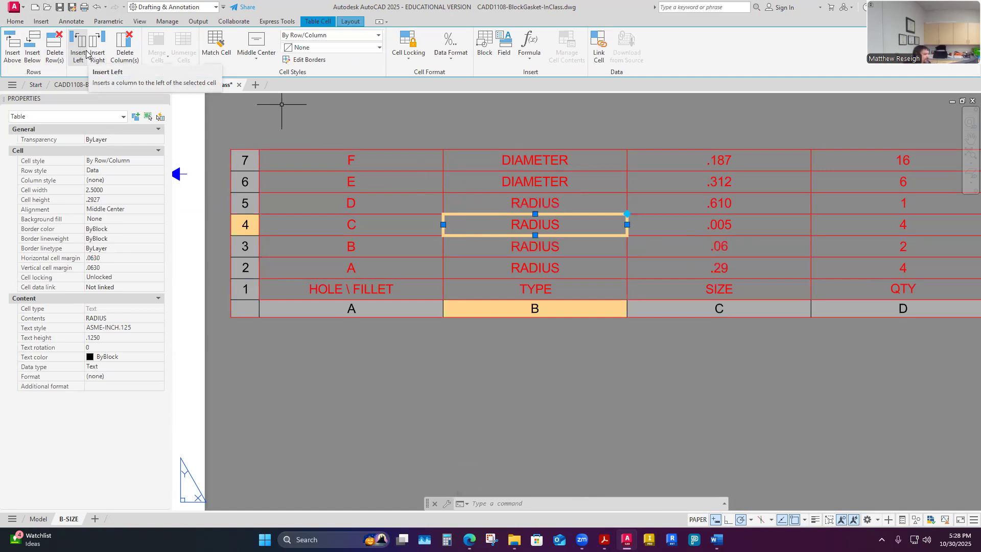
key(Escape)
key(Escape)
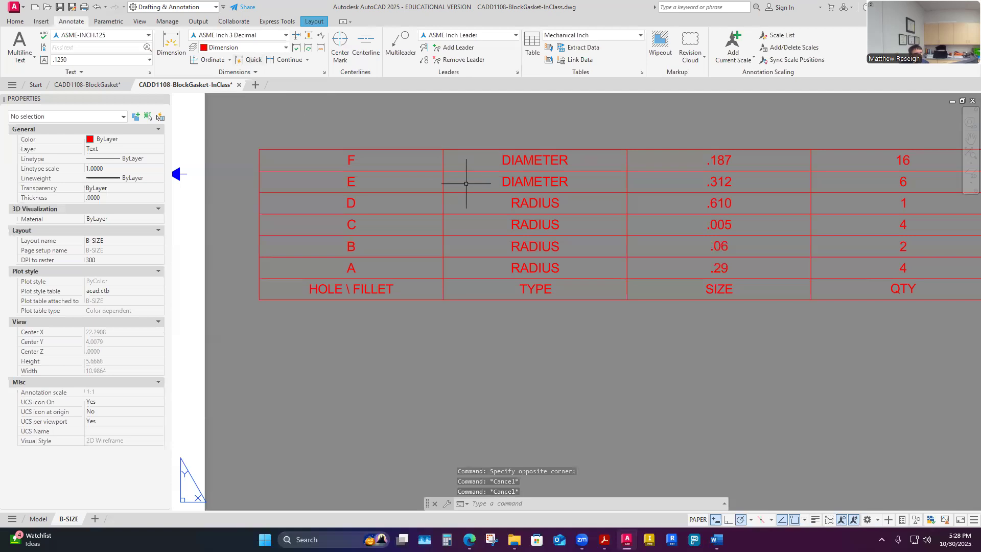
Select the table's HOLE \ FILLET column and narrow it by stretching its edge to a cell width of about 0.97.
scroll(476, 200, down, 2)
scroll(476, 200, down, 3)
scroll(429, 204, up, 5)
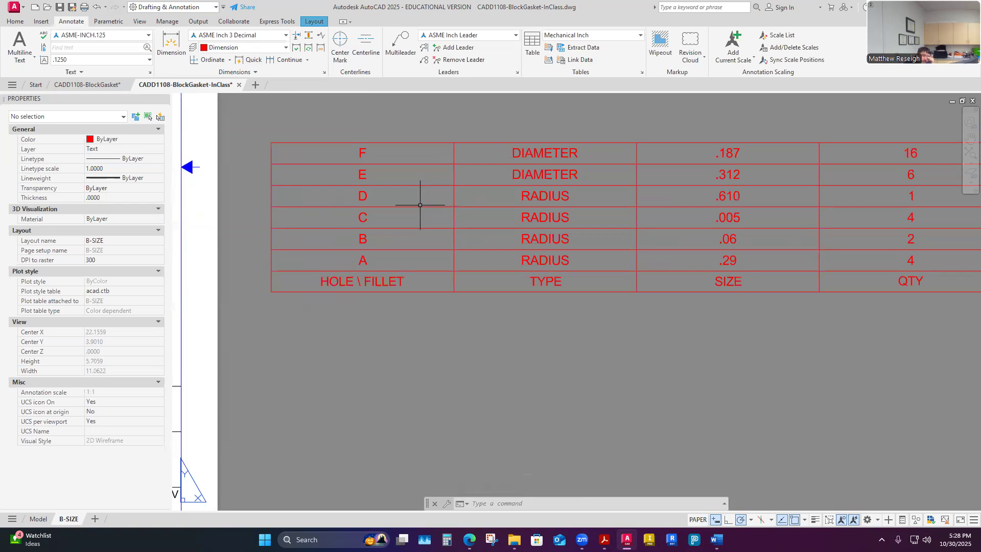
click(422, 270)
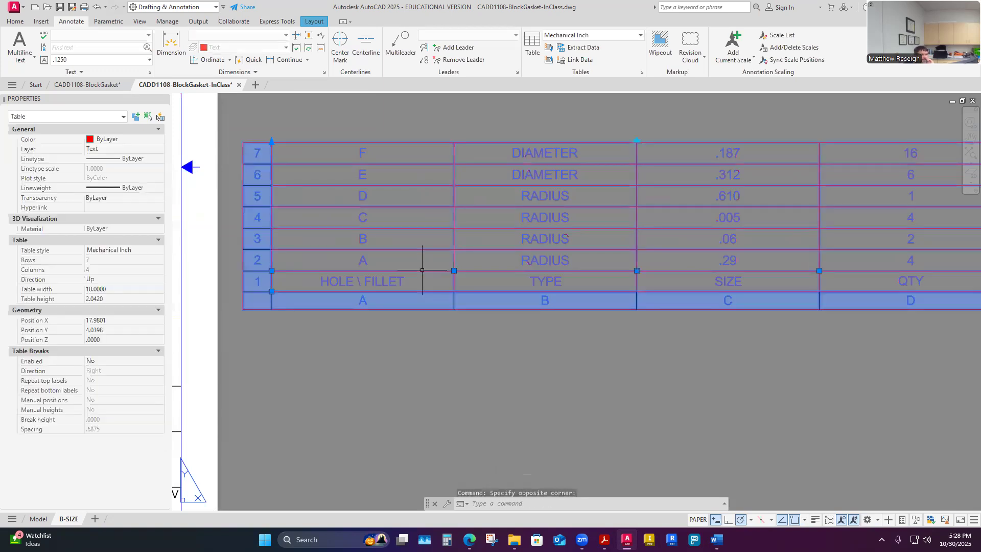
click(431, 301)
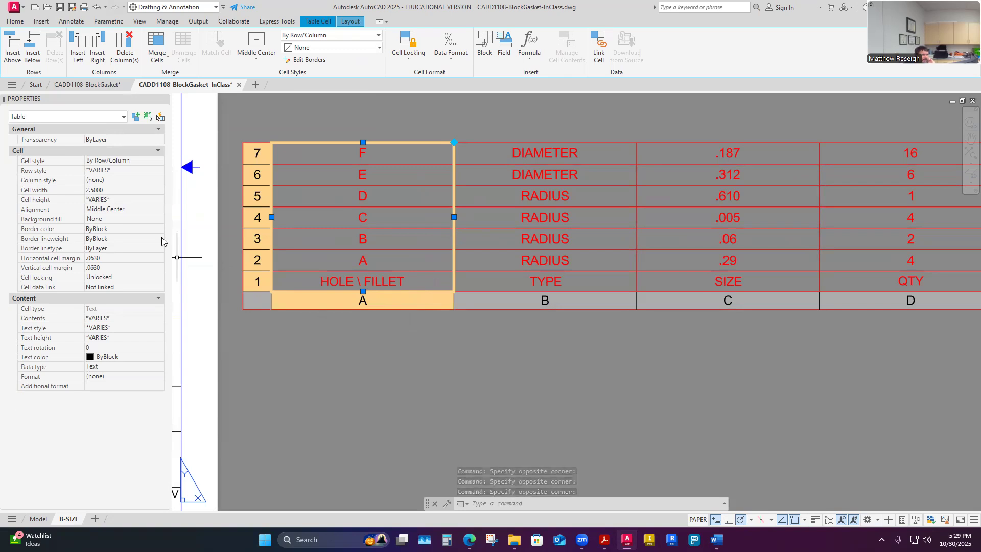
click(454, 216)
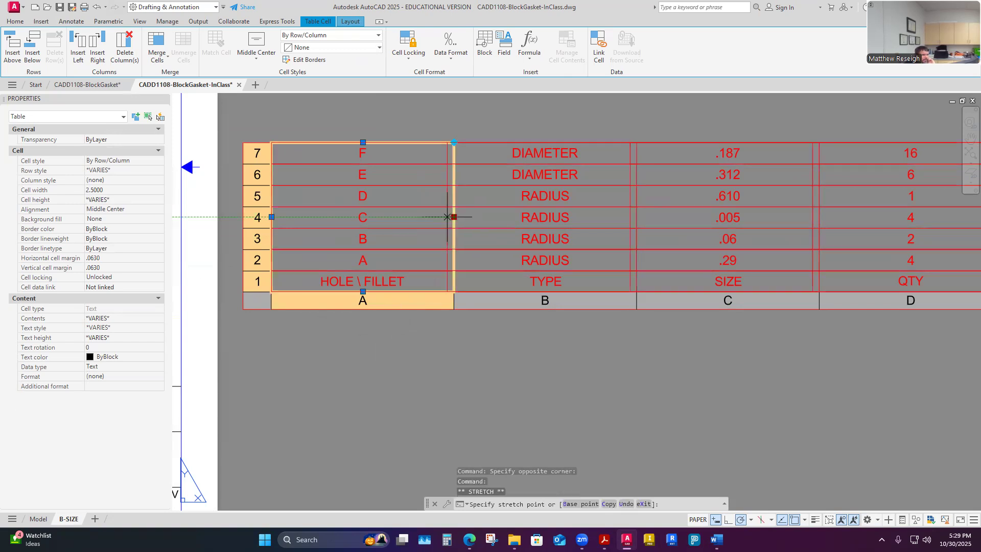
click(390, 216)
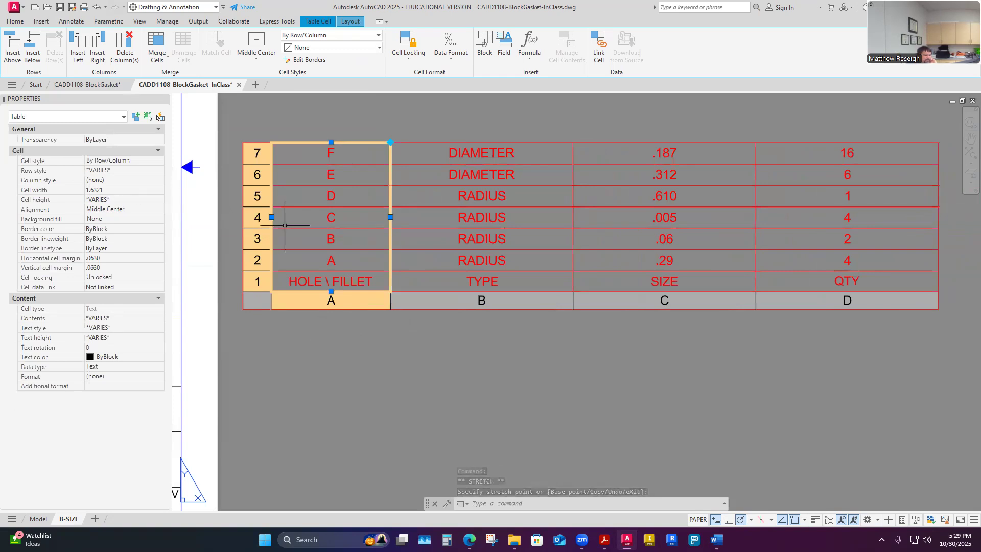
click(390, 217)
click(364, 217)
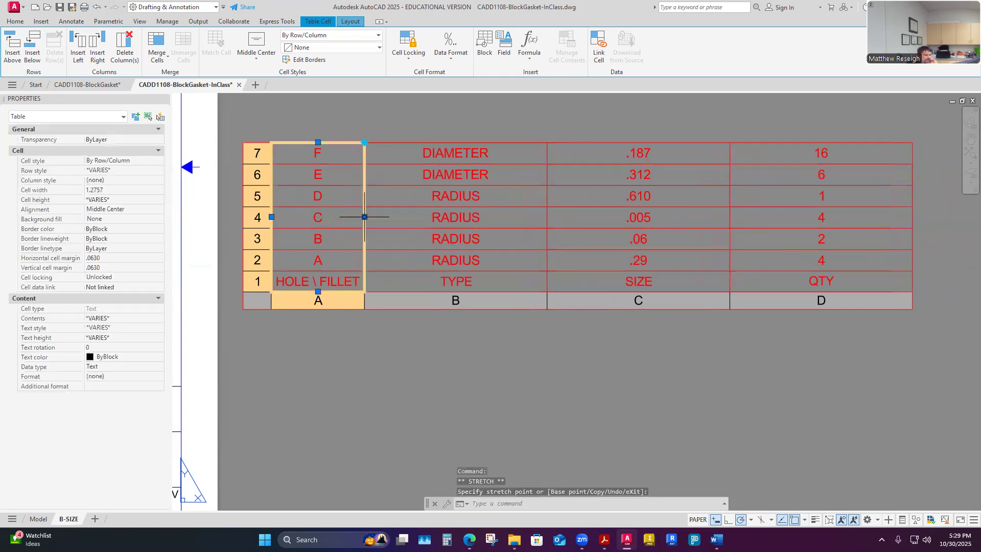
click(341, 216)
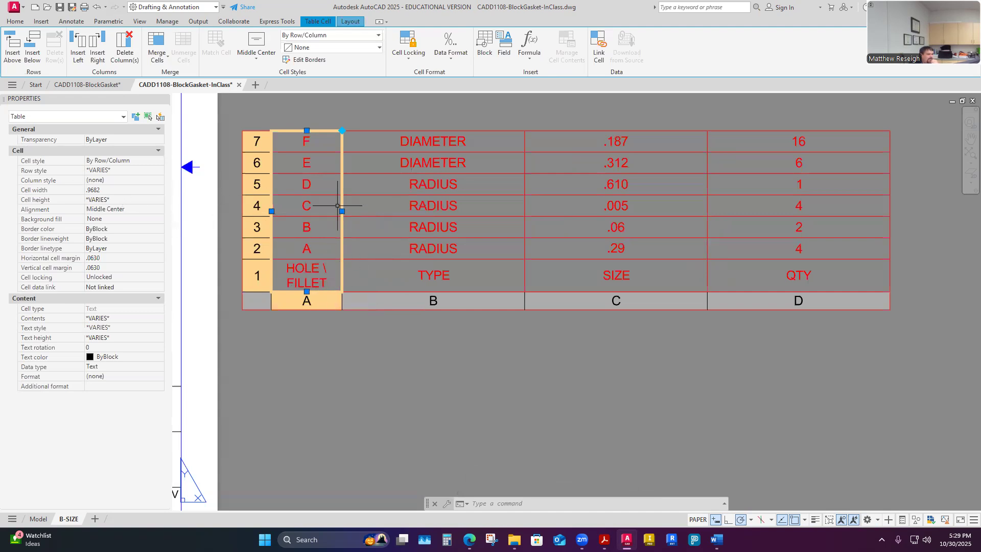
Set the cell width of the HOLE \ FILLET column to .75.
click(104, 190)
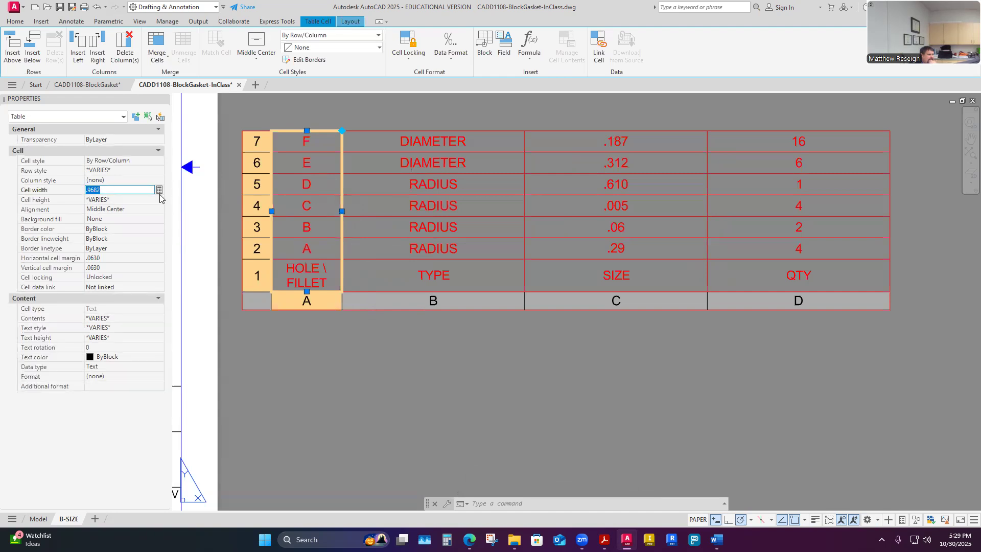
text(.75)
key(Return)
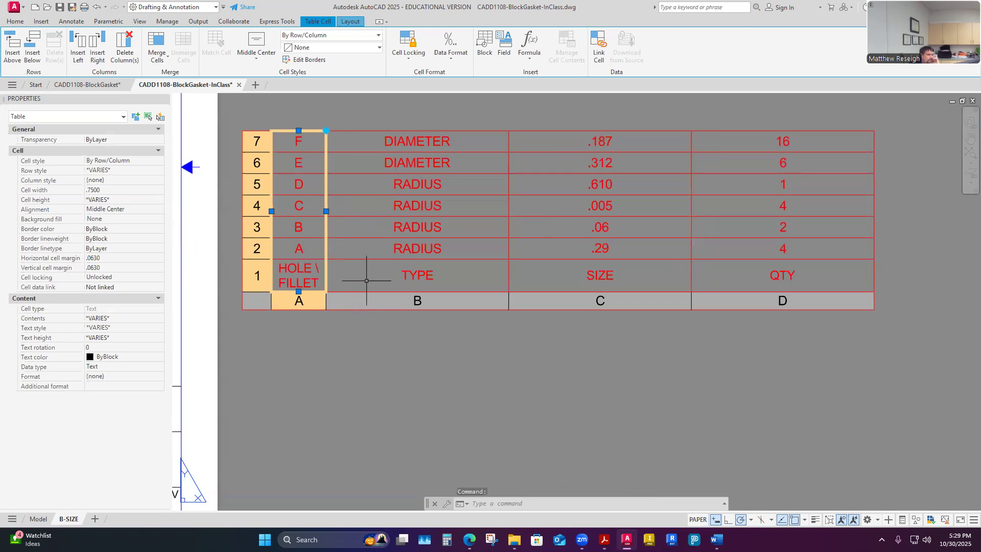
Set the cell width of the table's SIZE column to .75.
click(556, 305)
click(110, 190)
text(.7)
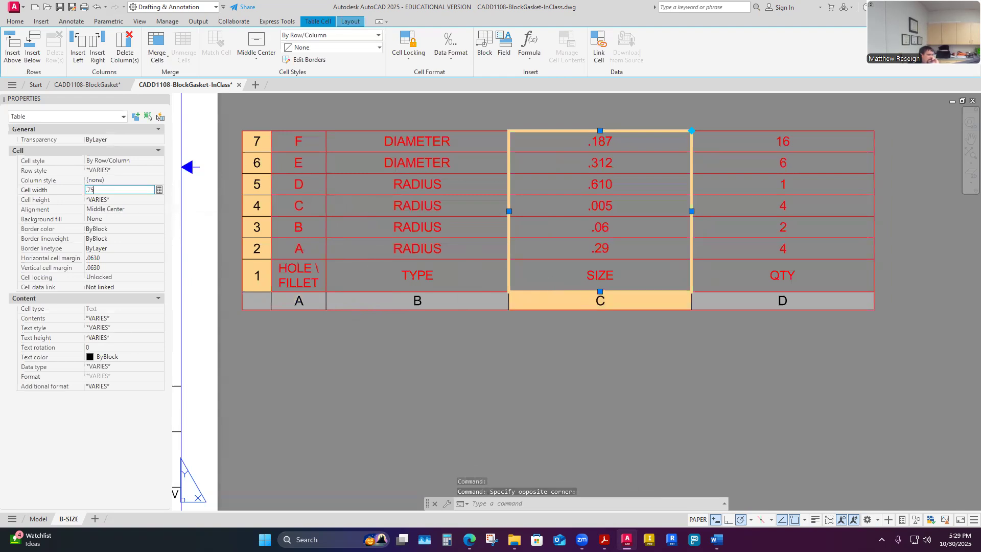
text(5)
key(Return)
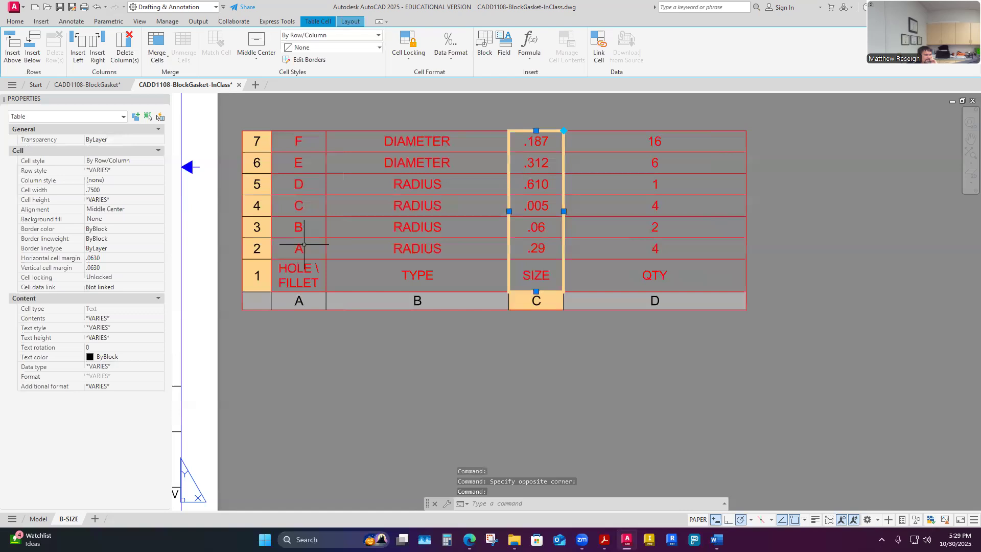
Set the cell width of the table's QTY column to .75.
click(701, 302)
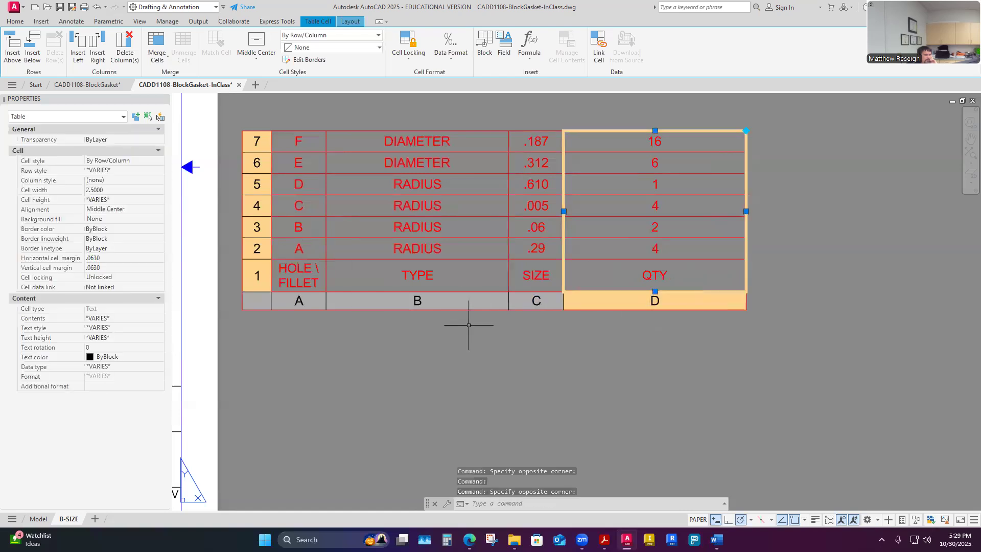
click(126, 190)
text(.)
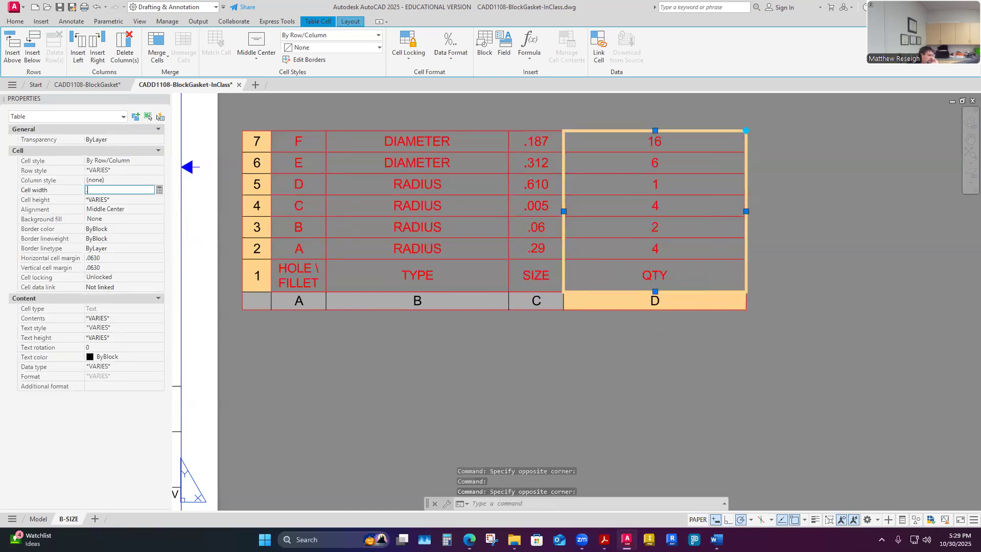
text(75)
key(Return)
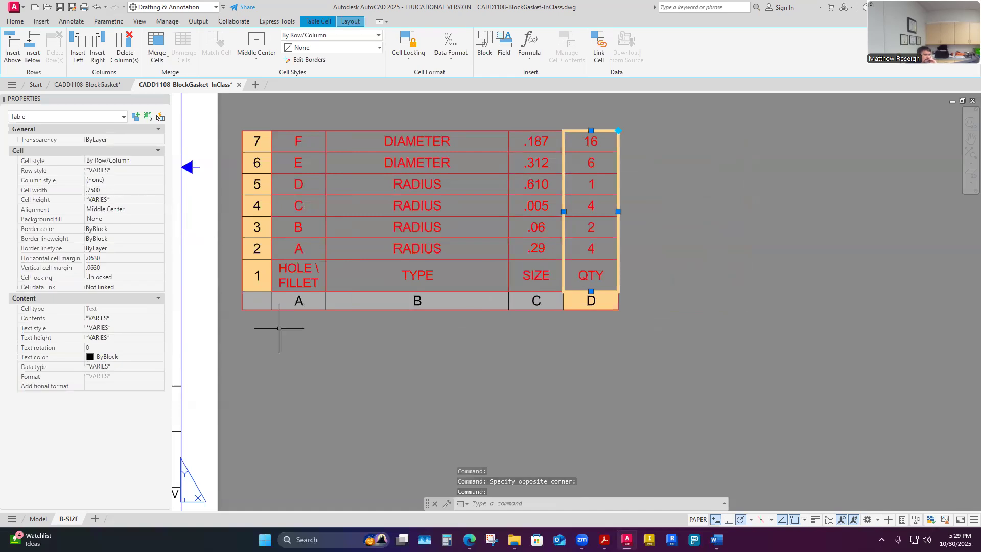
Select the TYPE column and narrow it by stretching its edge in stages to a cell width of about 1.39.
click(488, 300)
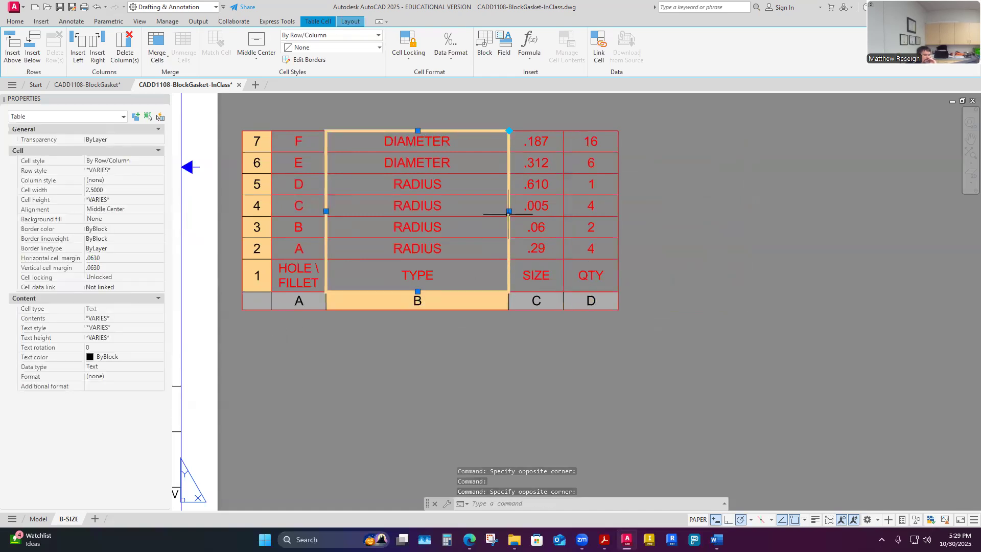
click(508, 211)
click(462, 207)
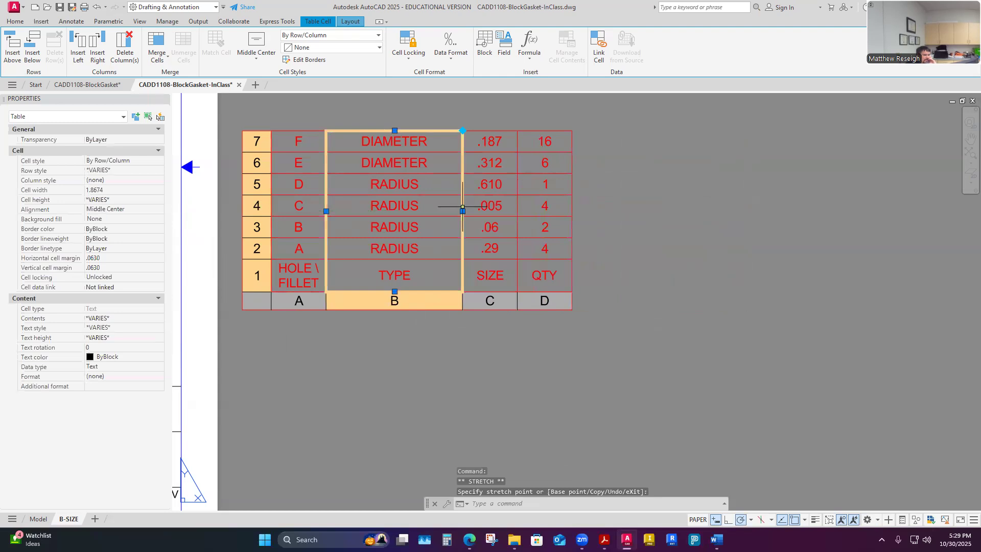
click(462, 211)
click(442, 210)
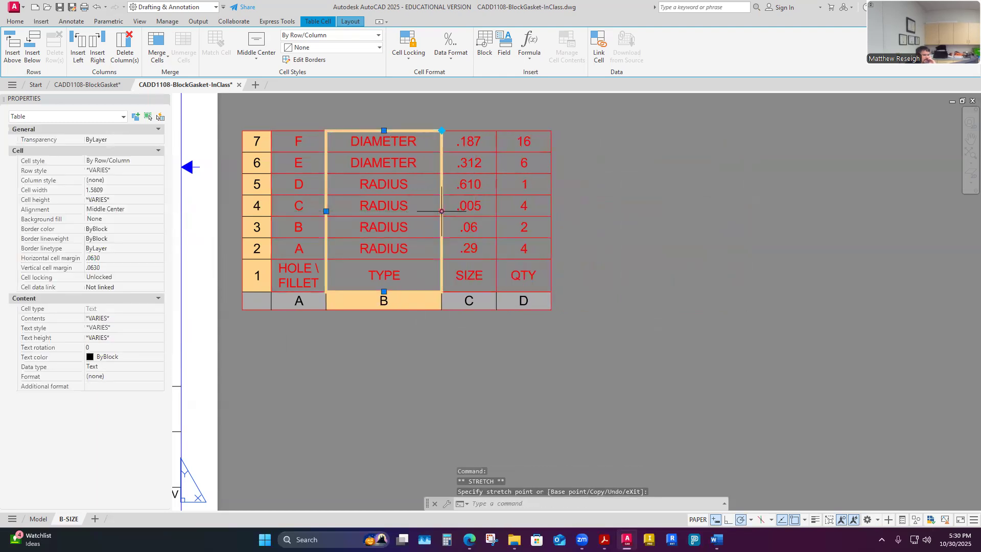
click(427, 211)
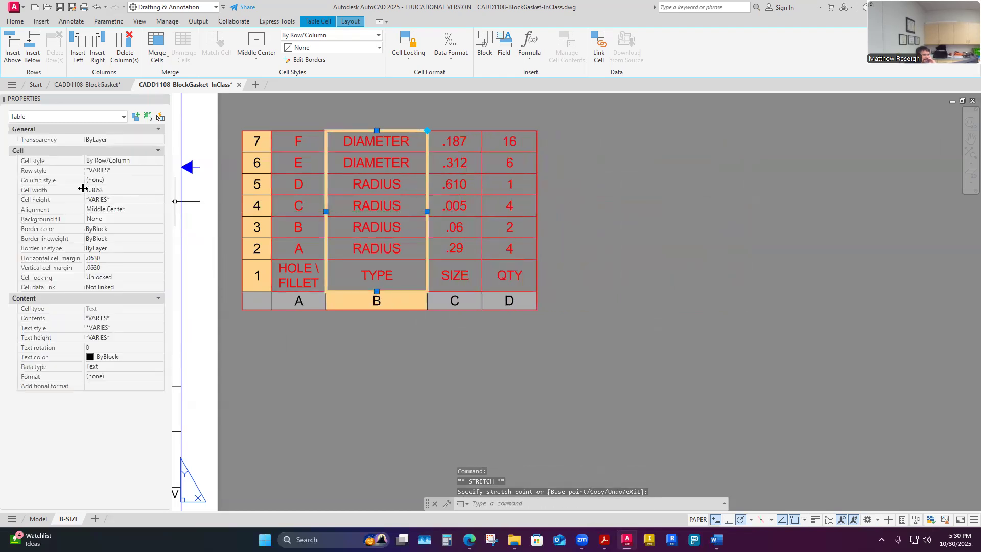
Set the cell width of the TYPE column to 1.2500.
click(109, 189)
text(1.2)
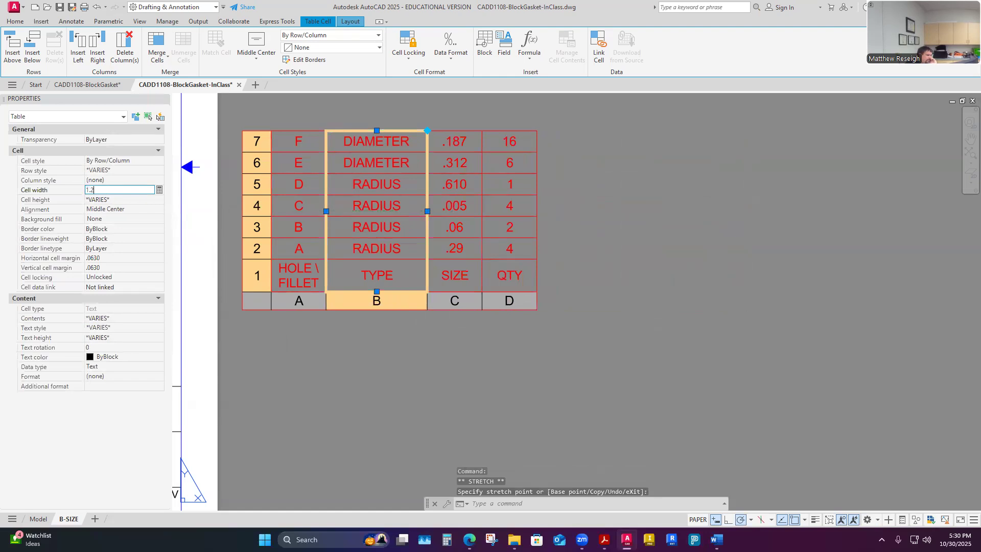
text(500)
key(Return)
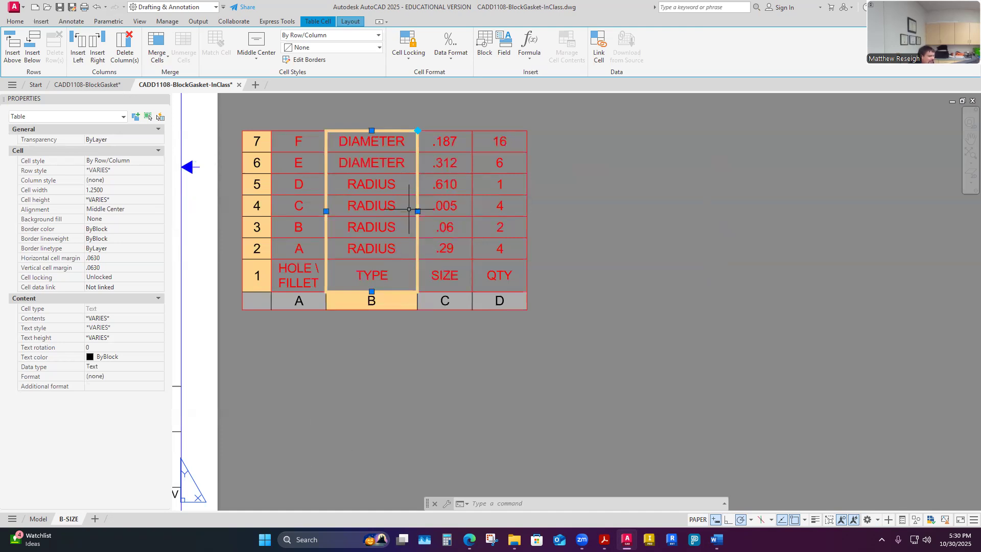
Try to narrow the TYPE column further by stretching its edge, and undo the stretch.
click(417, 211)
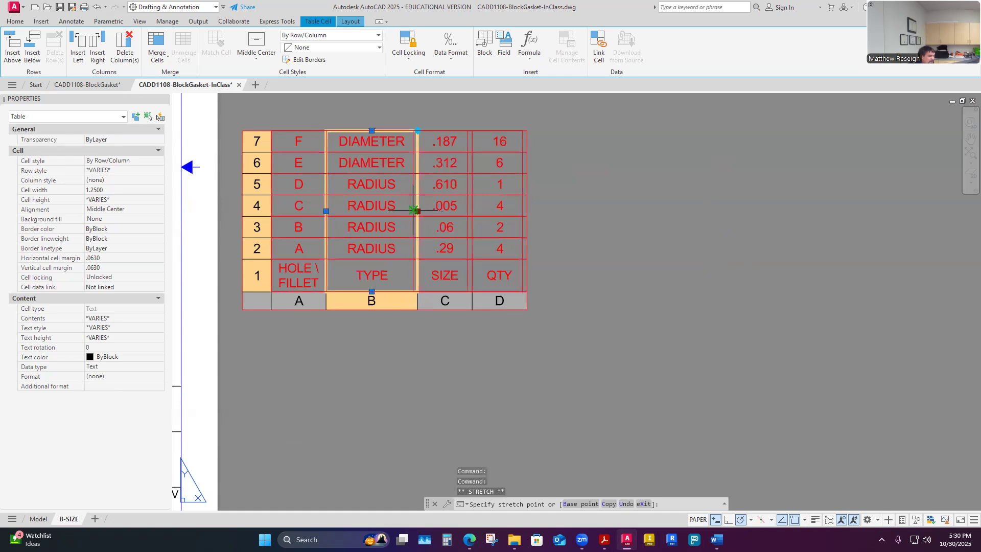
click(414, 211)
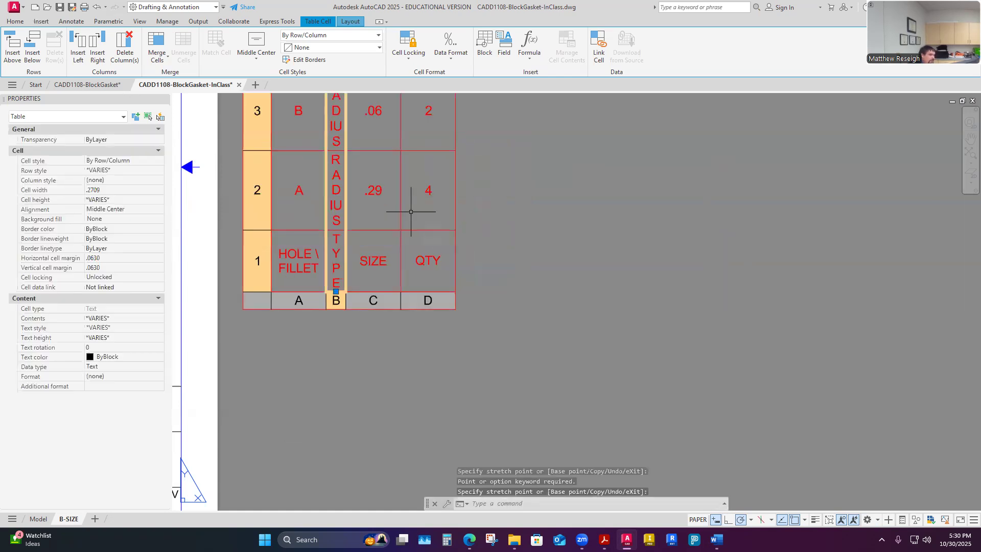
click(96, 6)
Select all cells of the TYPE column and set their cell width to 1.
click(399, 280)
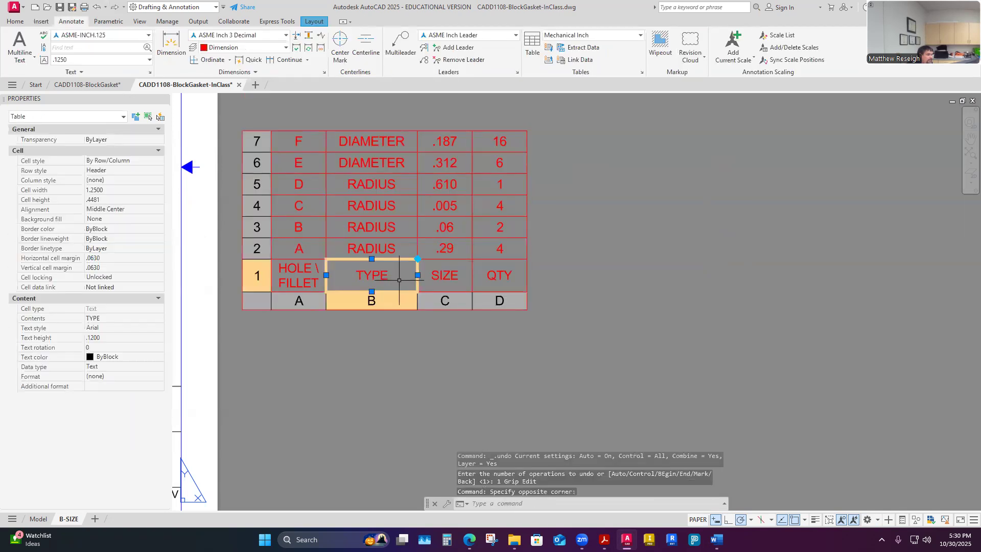
drag(399, 280, 389, 143)
click(114, 188)
text(1)
key(Return)
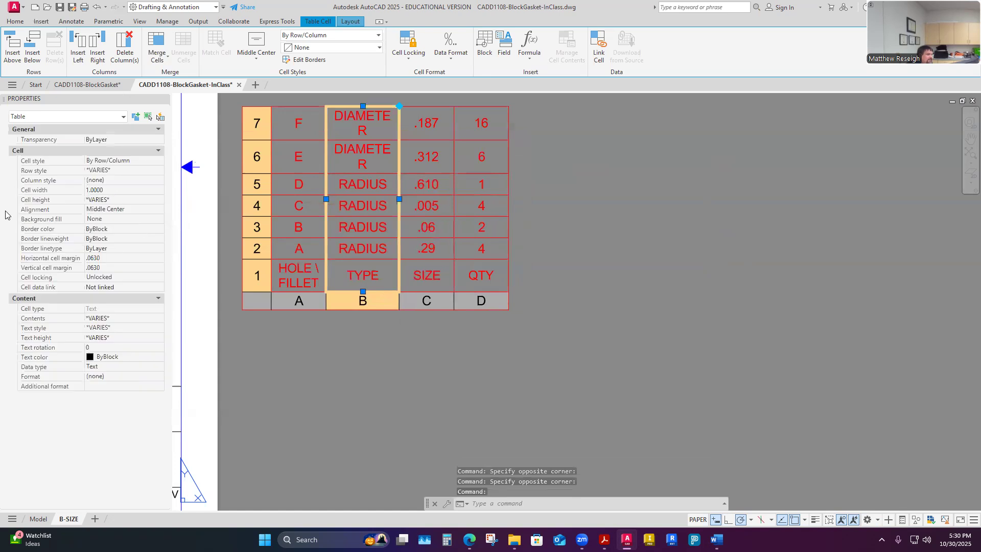
Change the TYPE column's cell width to 1.25 and deselect the table.
click(110, 190)
text(1.25)
key(Return)
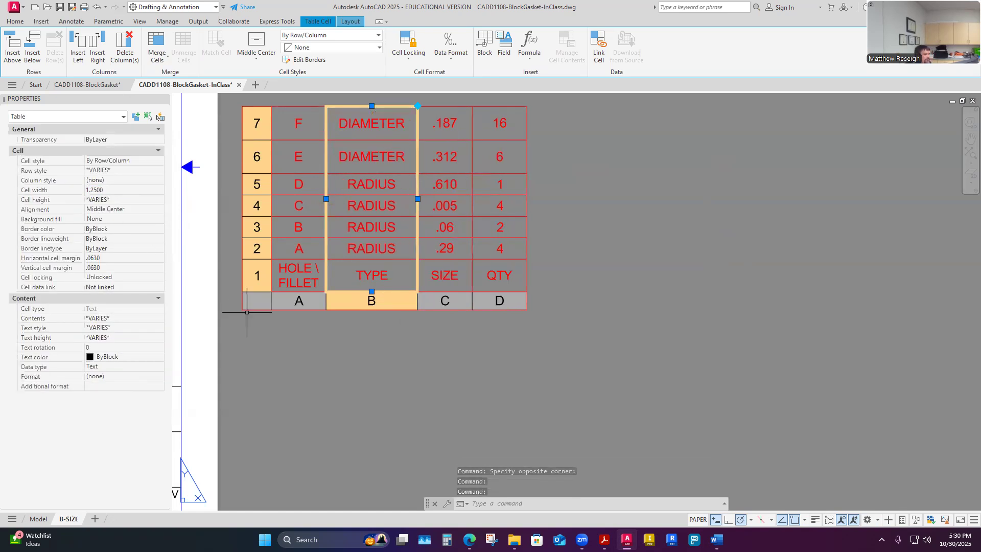
click(368, 363)
key(Escape)
Move the hole and fillet table by its base corner onto the sheet, above the NOTES text and beside the gasket view.
scroll(444, 352, down, 5)
scroll(440, 373, up, 2)
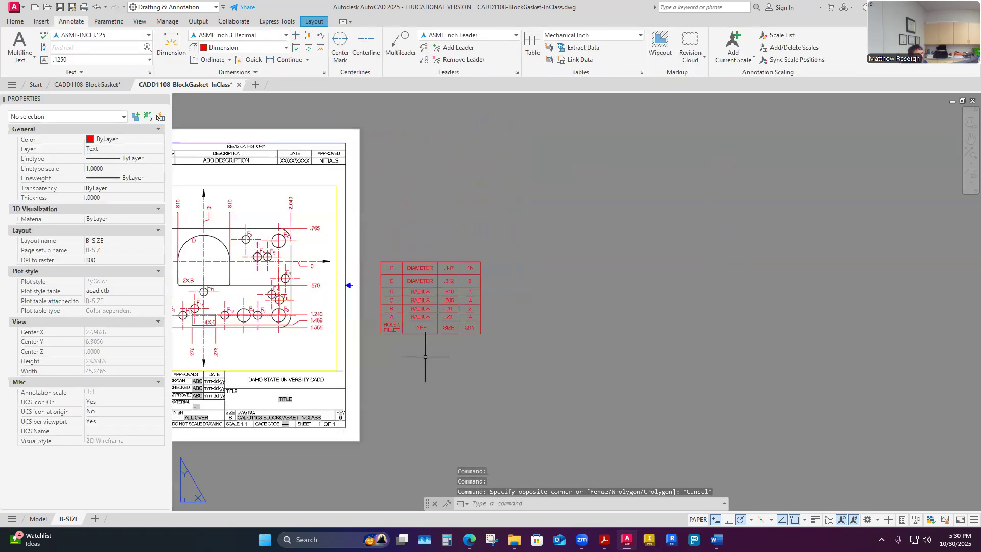
scroll(460, 404, down, 3)
scroll(460, 404, up, 2)
scroll(354, 354, up, 2)
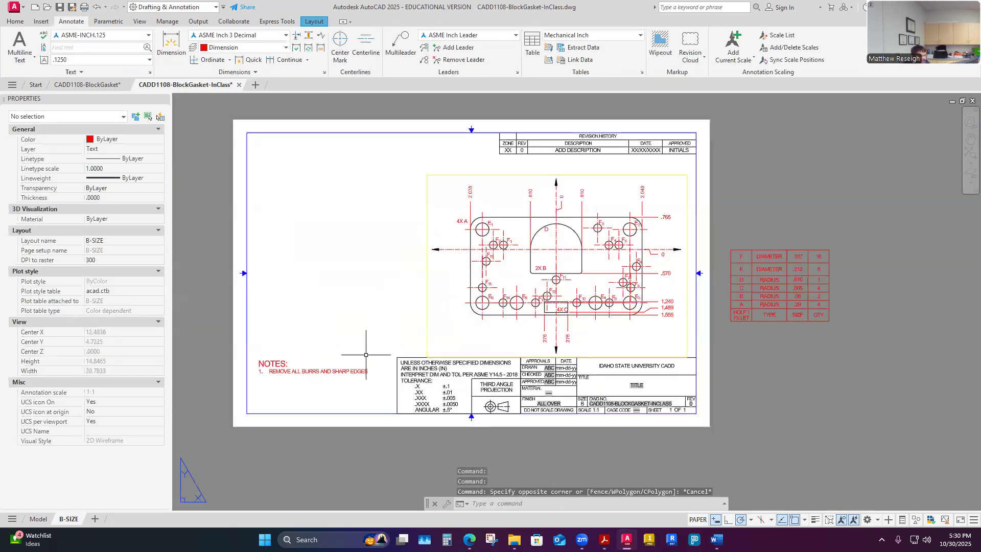
click(783, 321)
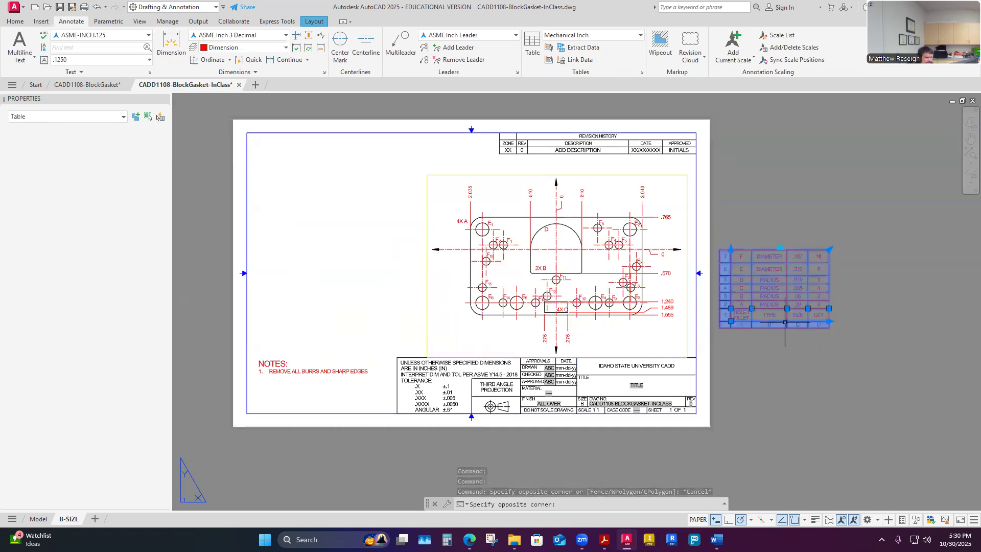
key(Escape)
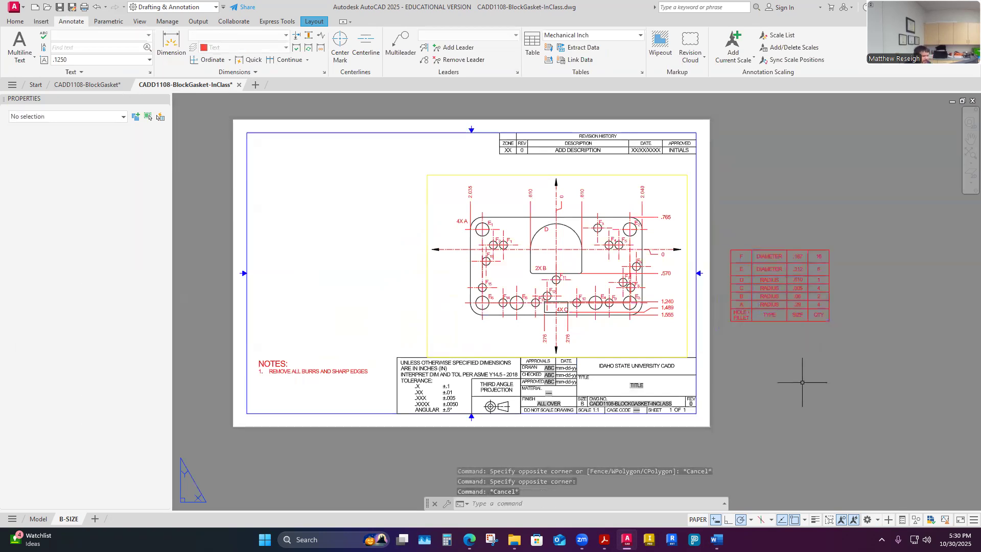
click(794, 379)
click(771, 353)
click(772, 322)
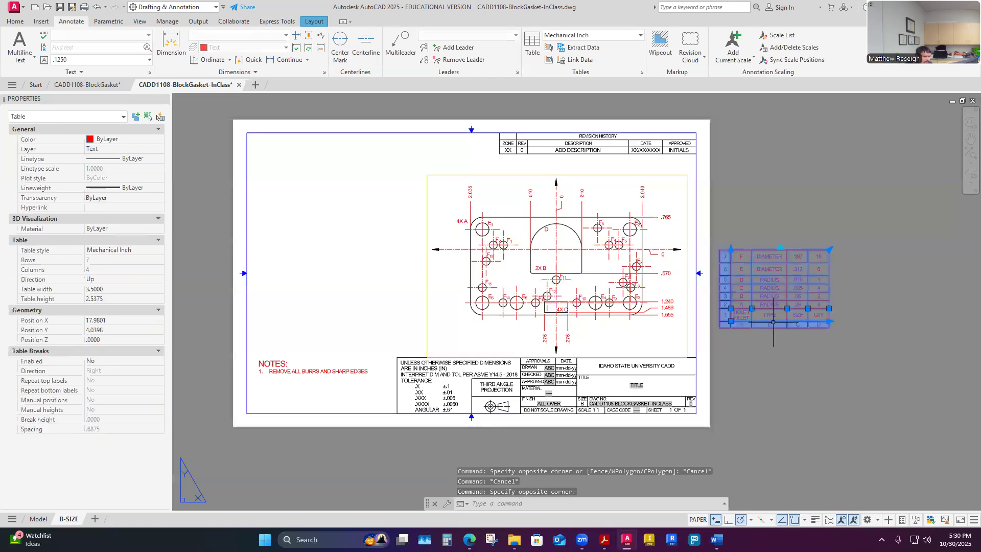
click(731, 322)
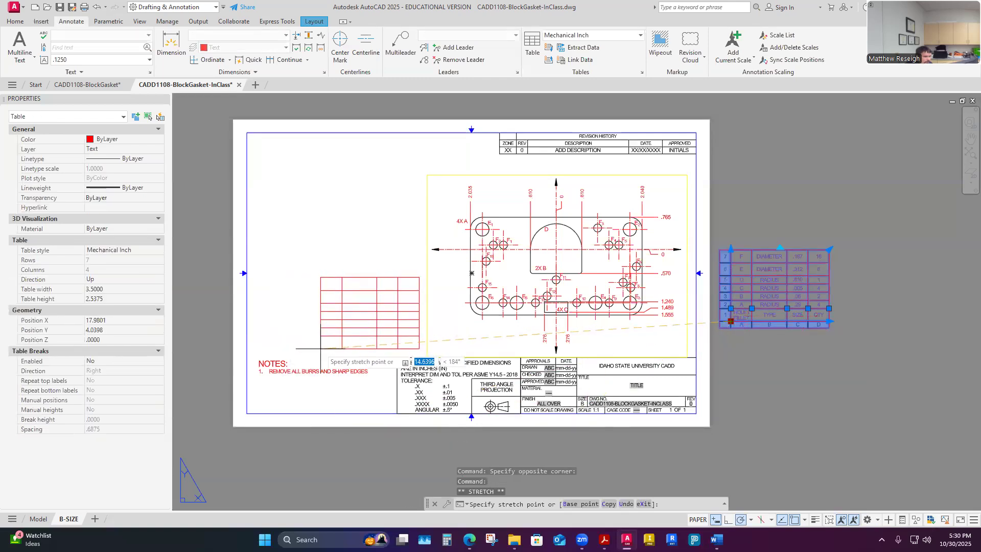
click(320, 348)
key(Escape)
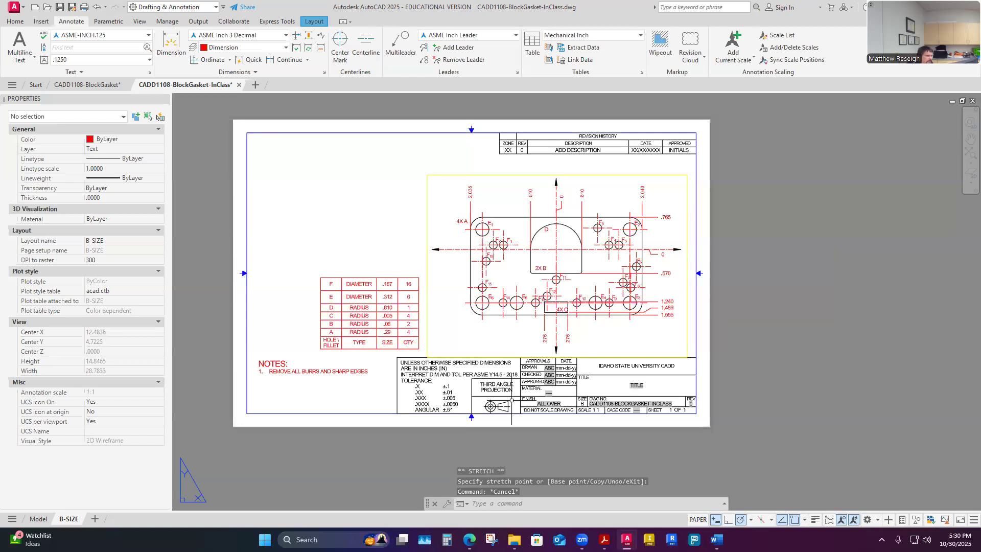
Shift the table horizontally toward the gasket view, to a position of about X 4.52, Y 3.05, and deselect it.
scroll(375, 368, up, 2)
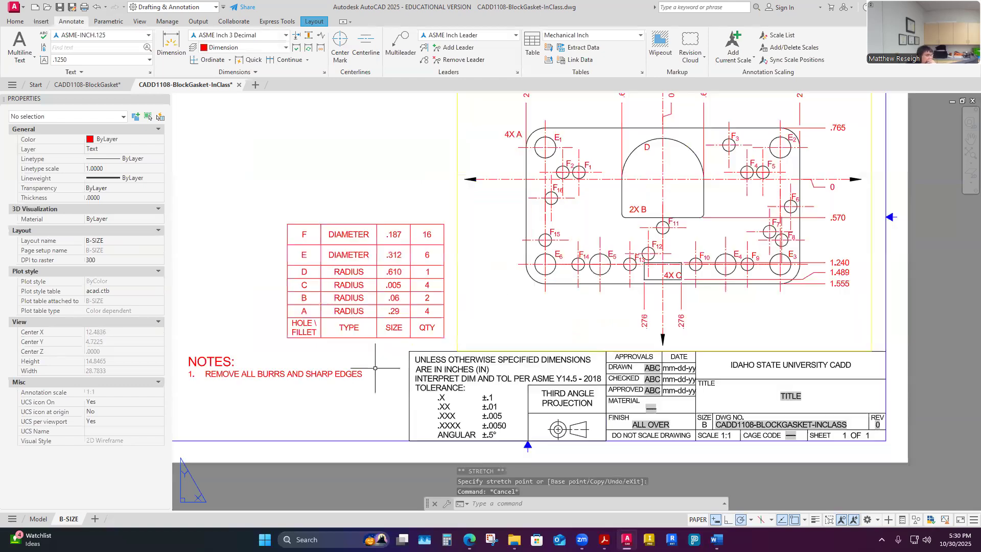
drag(375, 368, 353, 327)
click(287, 338)
click(338, 338)
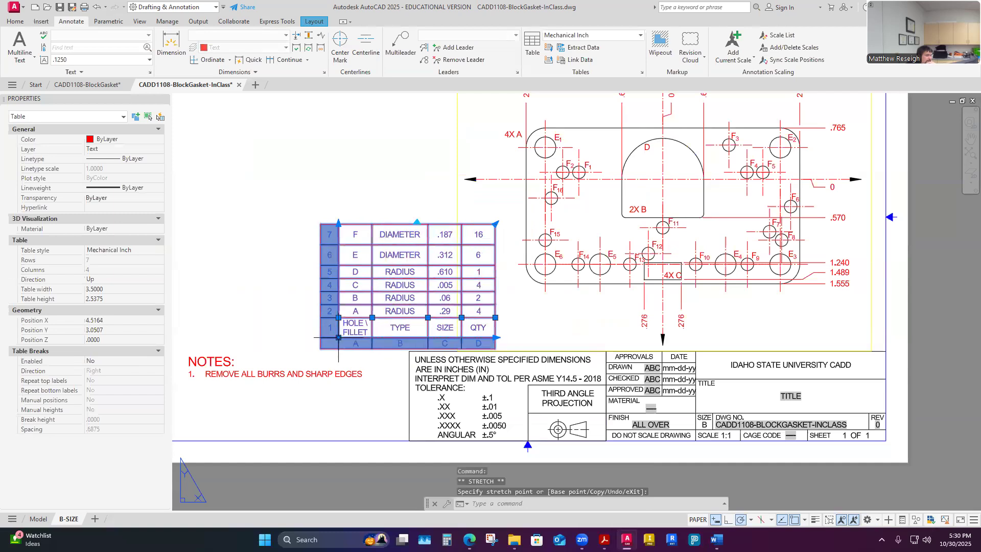
click(391, 429)
key(Escape)
key(Escape)
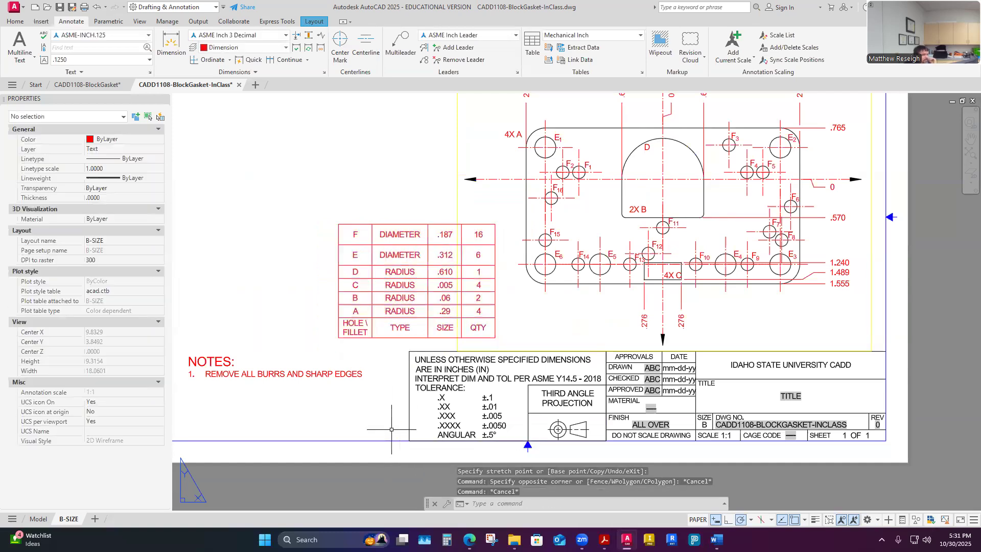
Check the hole coordinate table in the finished gasket reference PDF and return to the AutoCAD drawing.
scroll(404, 368, down, 2)
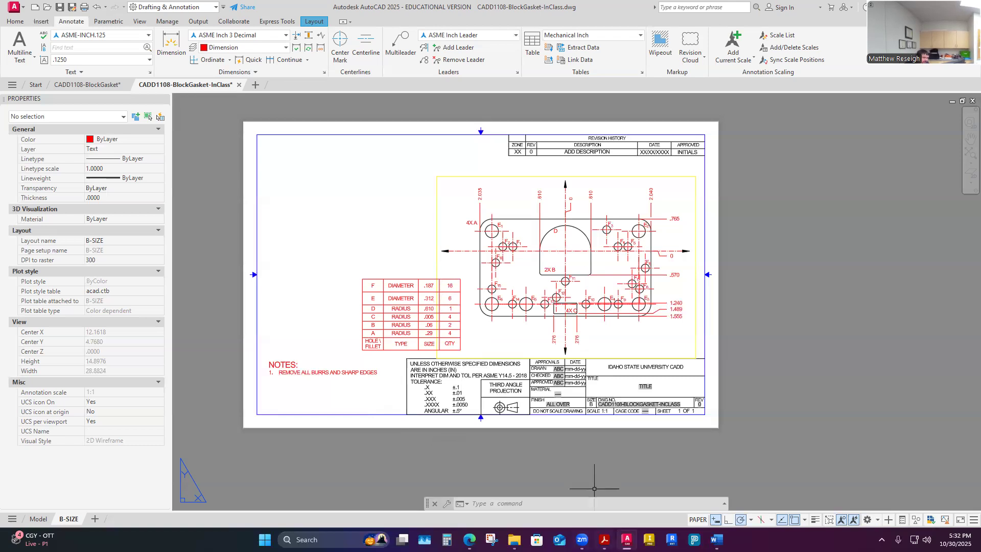
click(604, 540)
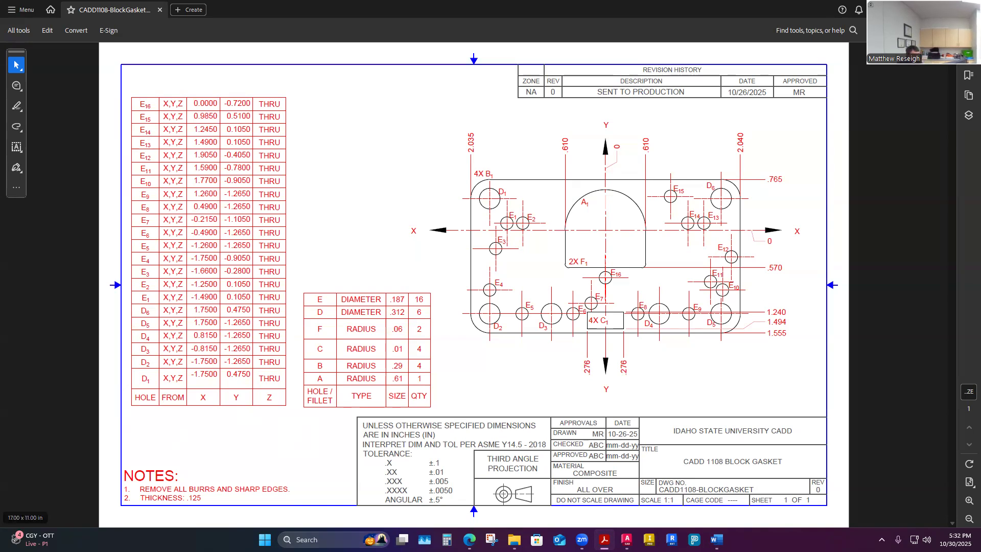
click(628, 539)
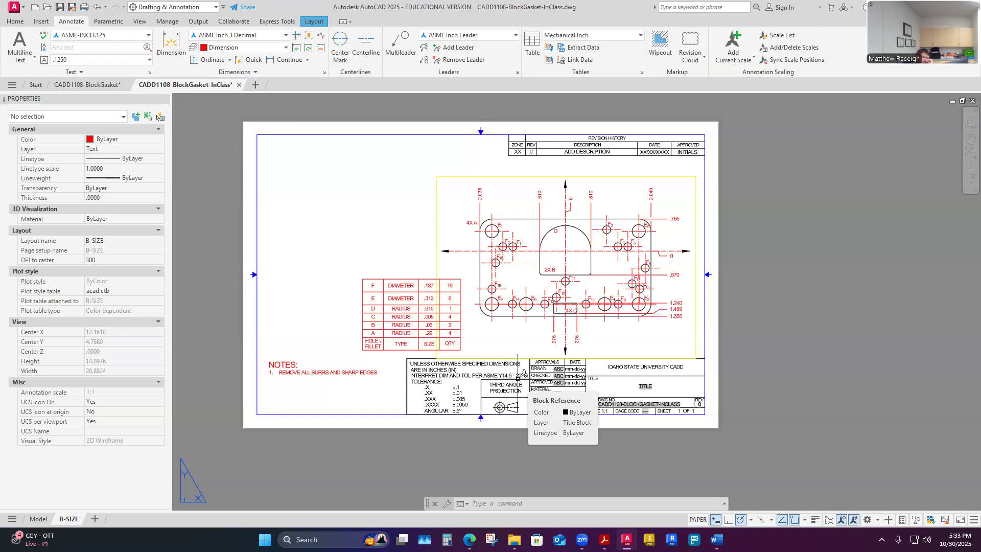
Set up a new empty table with 4 columns and 22 data rows, first row style Header and second row style Data.
click(535, 54)
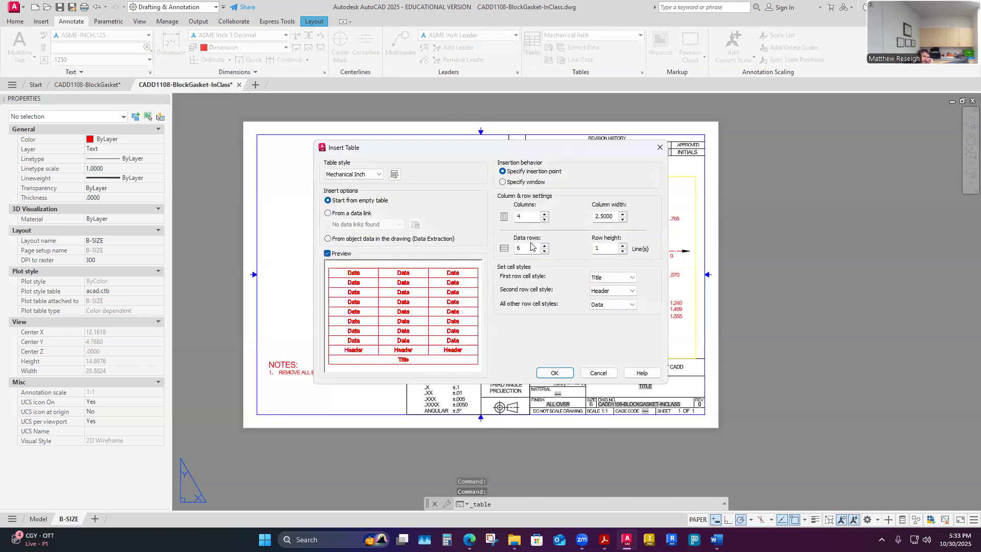
double_click(519, 248)
text(22)
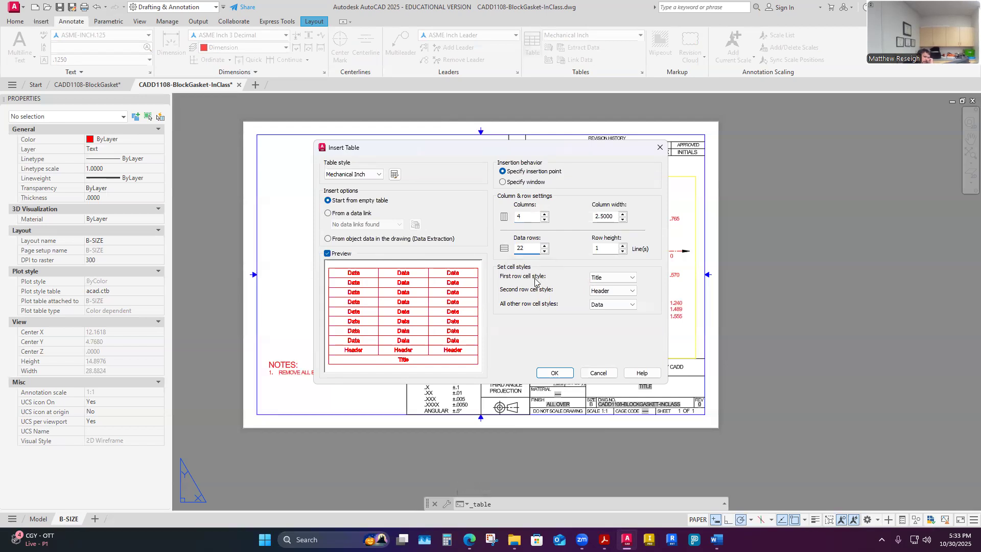
click(627, 277)
click(605, 295)
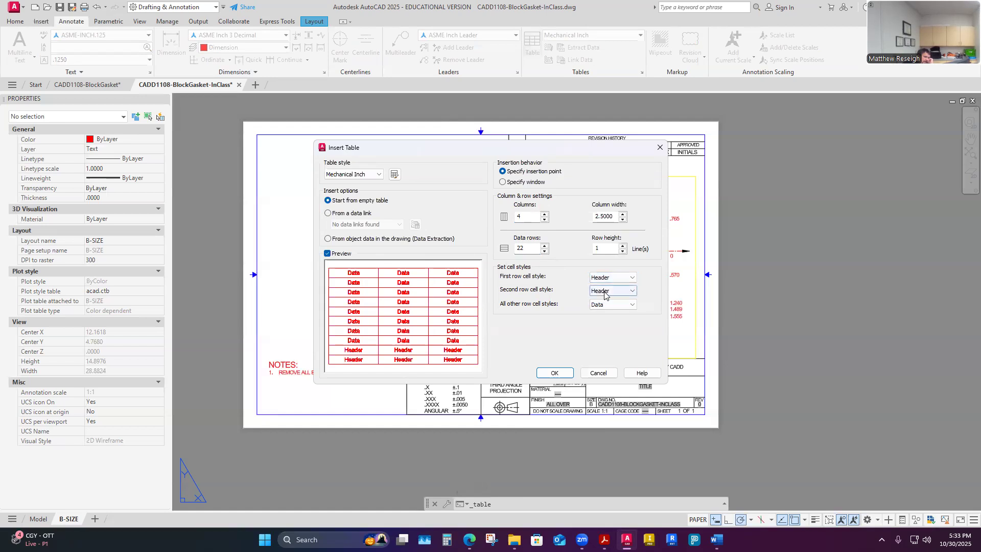
click(626, 290)
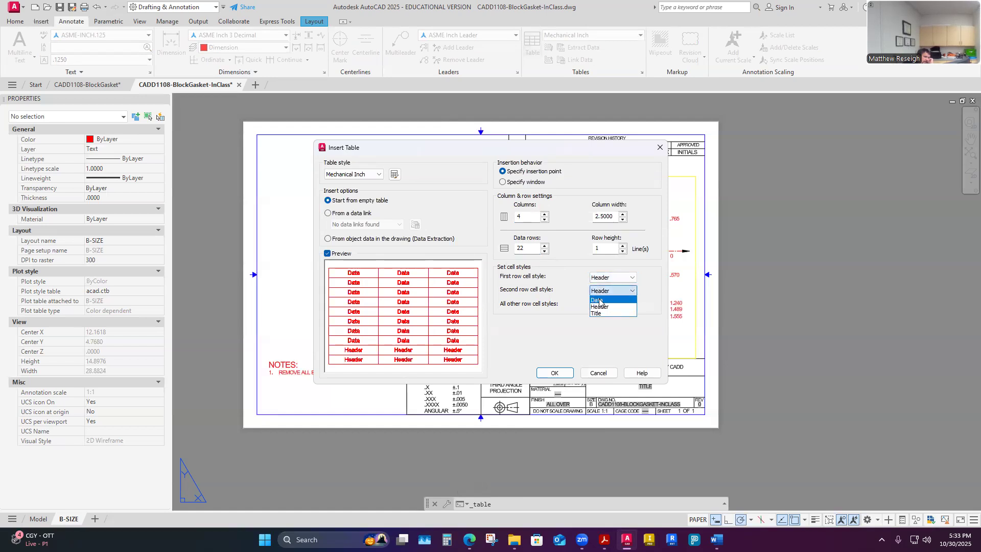
click(603, 300)
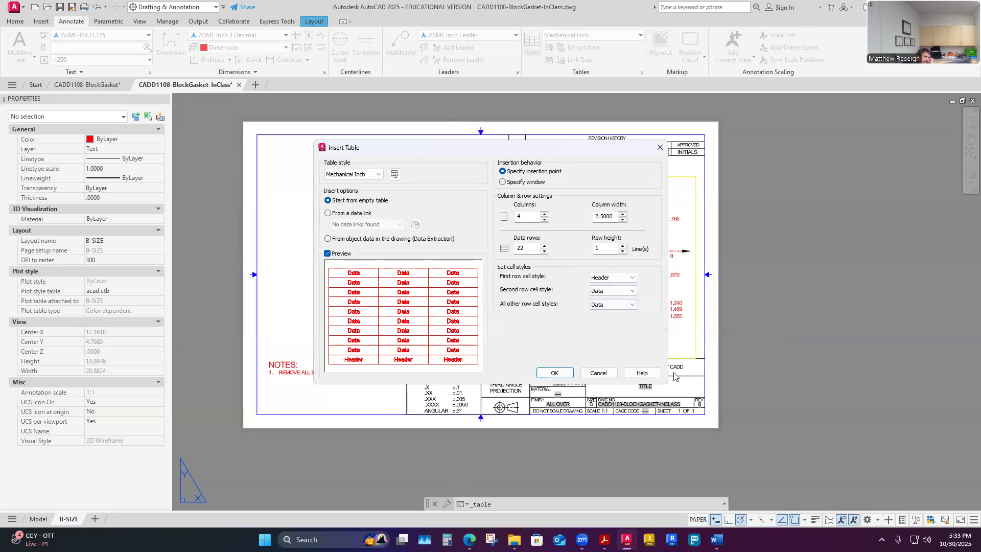
click(556, 372)
Place the table in the empty space outside the sheet's left edge, at about X -10.58, Y 3.28, and leave cell editing.
scroll(555, 367, down, 4)
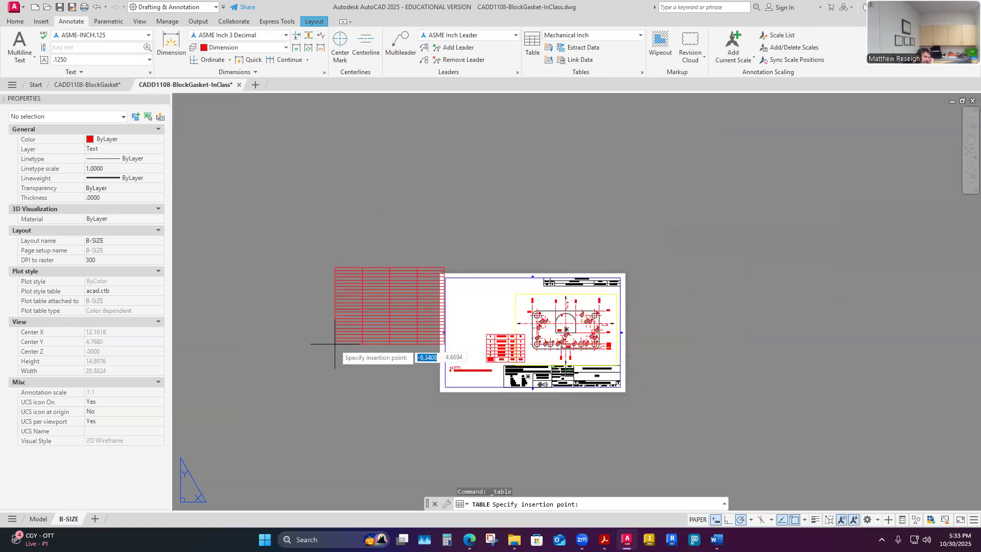
scroll(333, 353, up, 2)
click(302, 369)
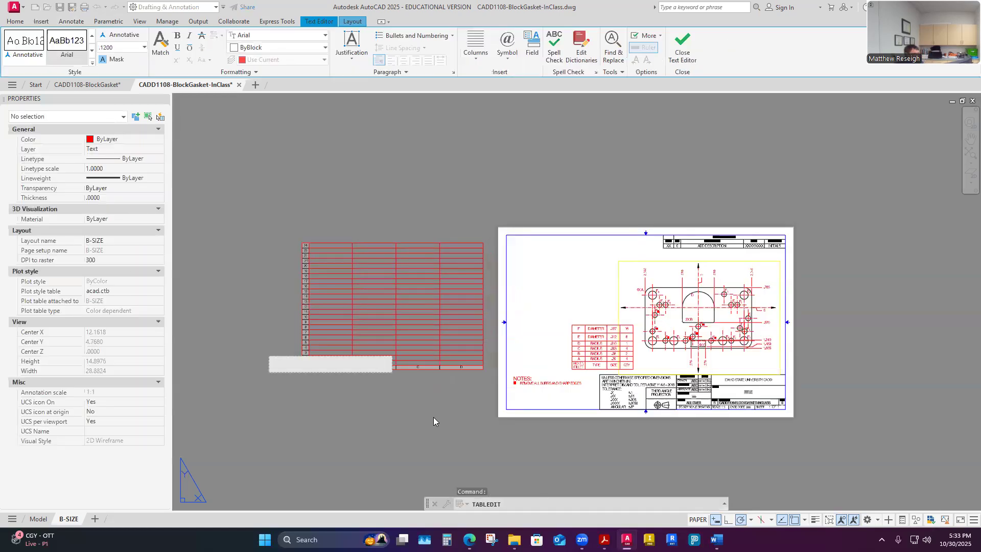
scroll(290, 390, up, 5)
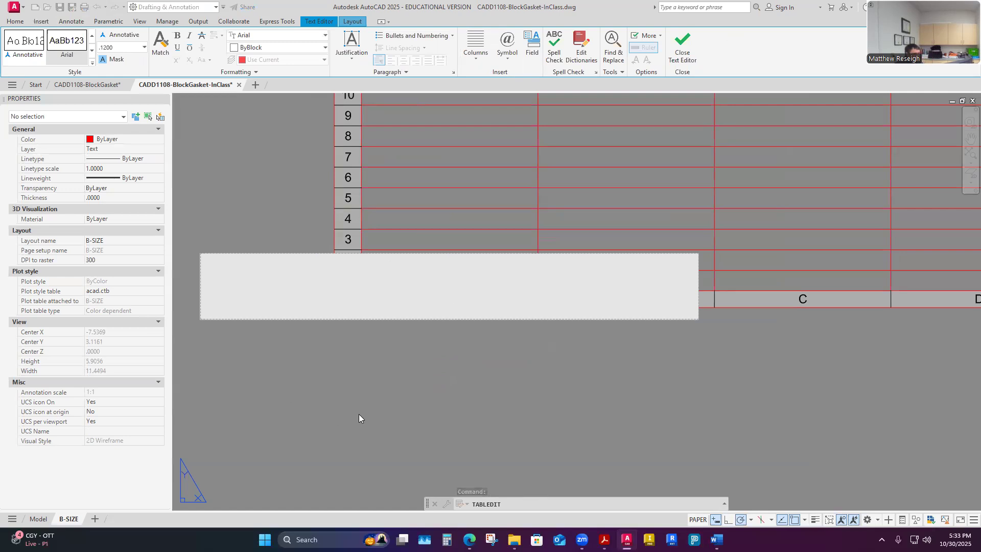
key(Escape)
scroll(438, 366, down, 4)
scroll(437, 363, up, 3)
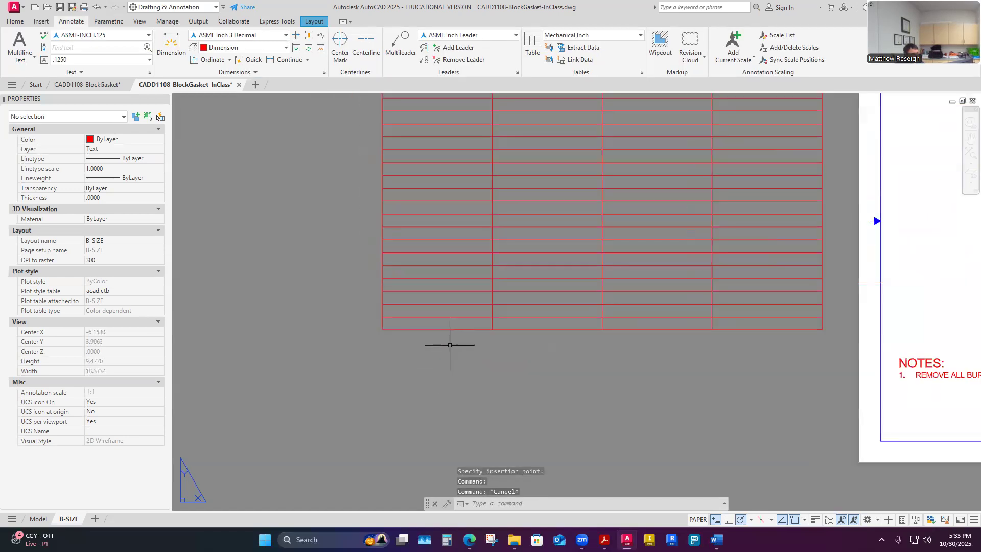
Enter HOLE as the heading of the new table's first column, in cell A1.
click(443, 328)
click(429, 326)
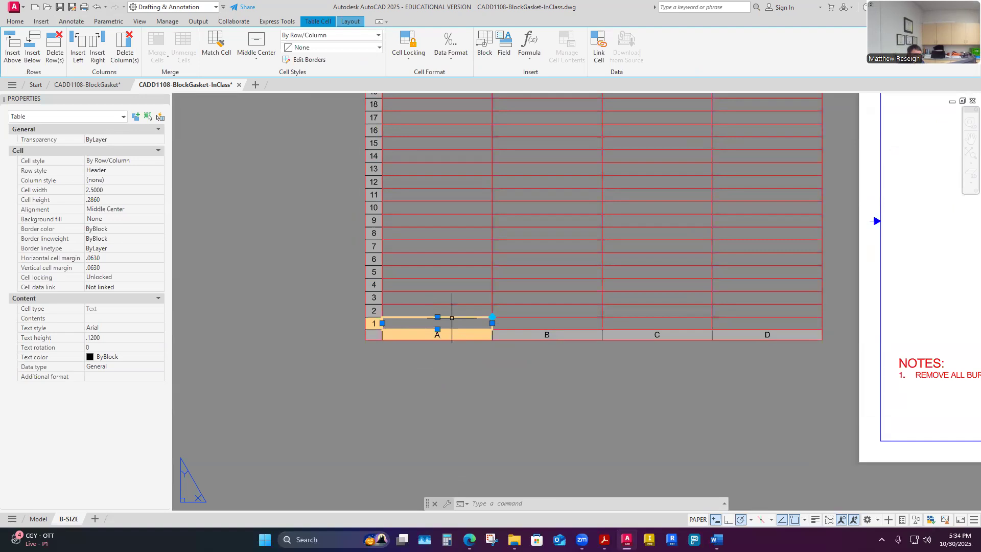
scroll(434, 324, down, 3)
scroll(739, 322, up, 4)
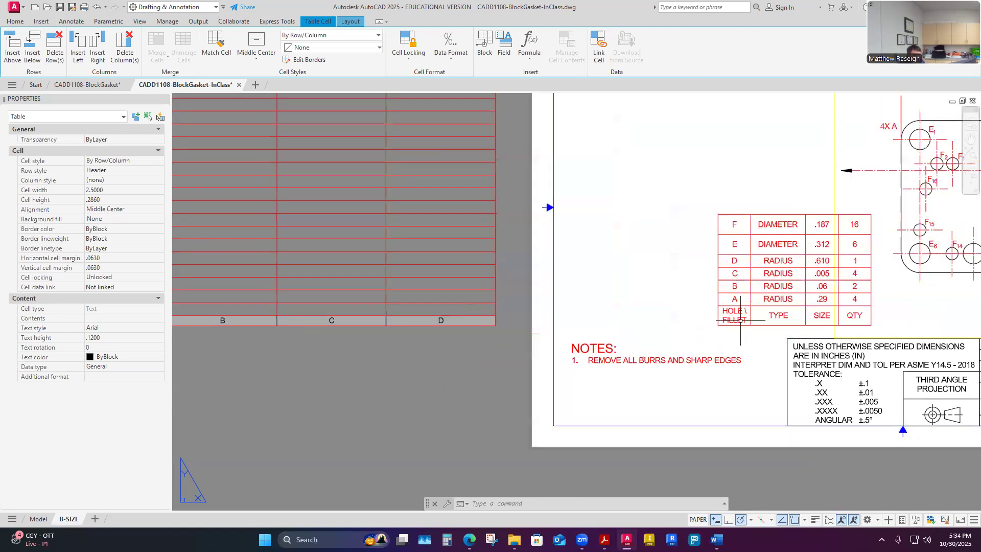
scroll(740, 322, down, 4)
scroll(499, 316, up, 4)
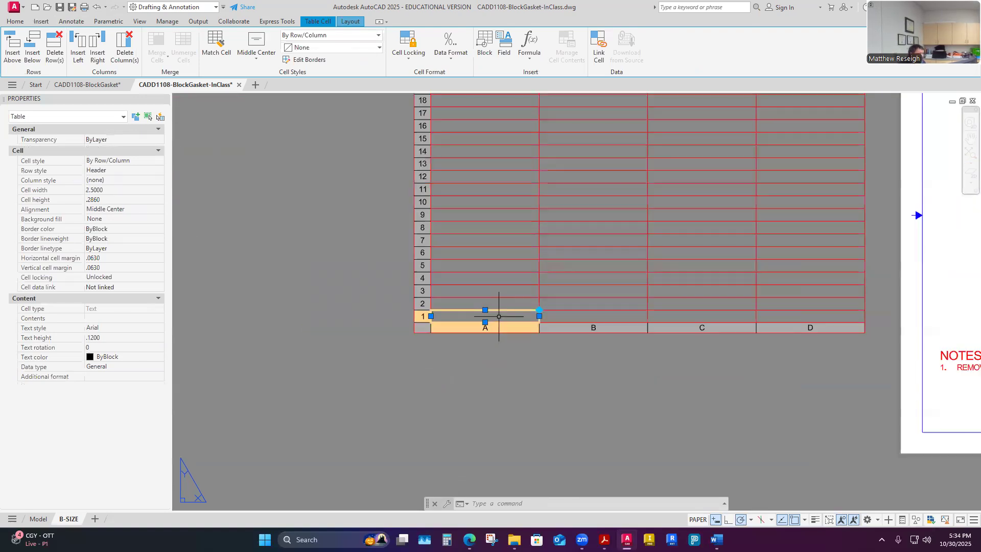
text(HOLE)
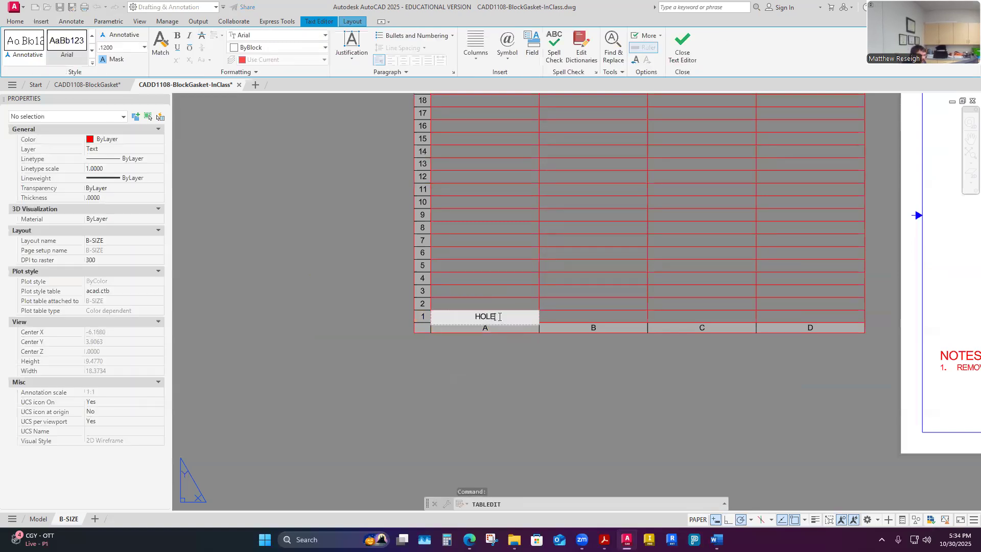
Compare the column headings in the reference PDF and the Word assignment sheet's Figure 4-49, and return to AutoCAD.
click(604, 540)
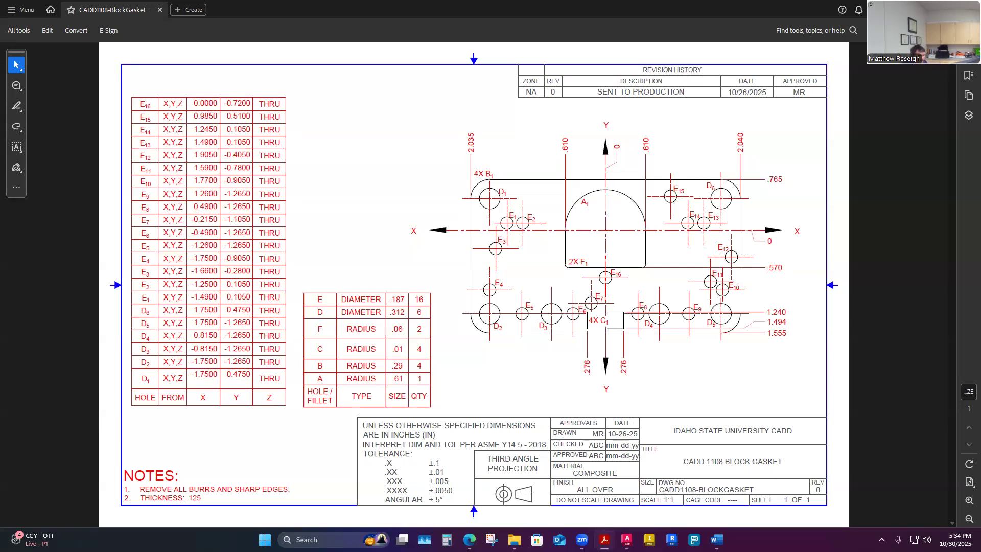
click(717, 540)
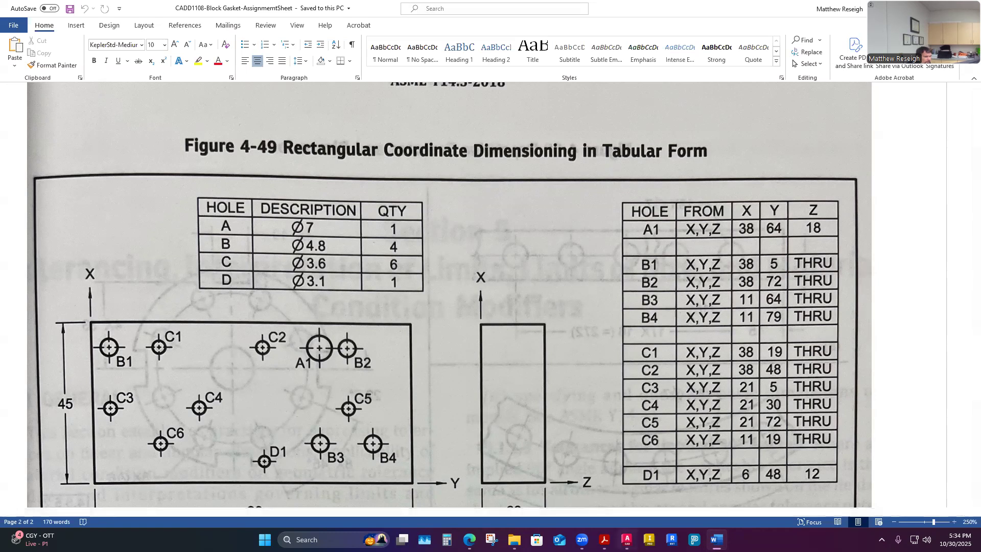
click(626, 540)
Enter the headings X, Y and Z in cells B1 to D1, check the reference PDF, and finish editing the header row.
key(Tab)
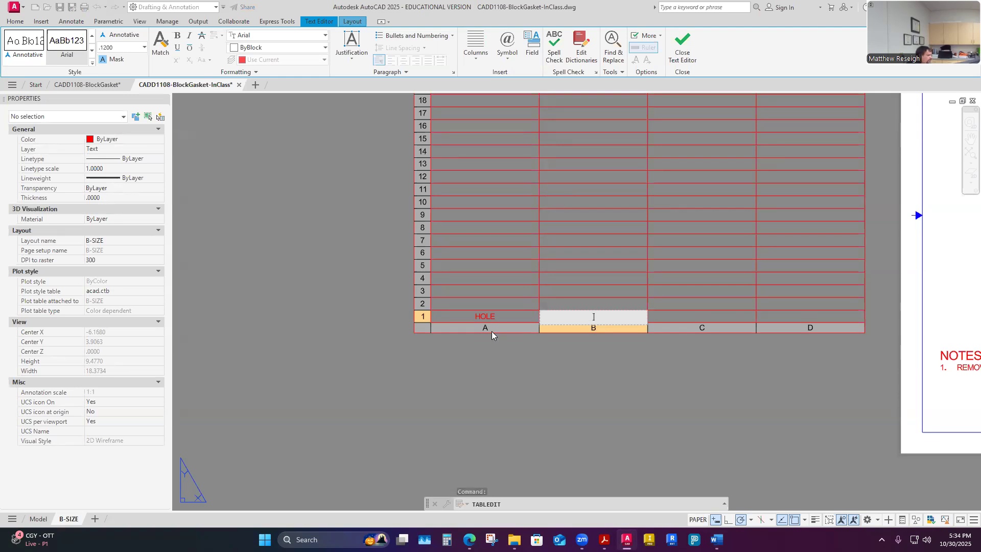
text(X)
key(Tab)
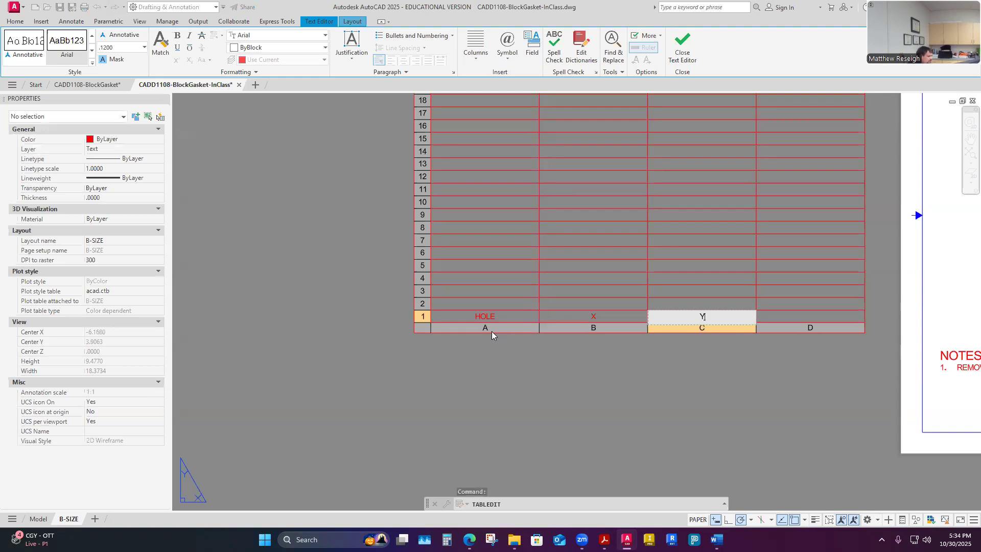
key(Tab)
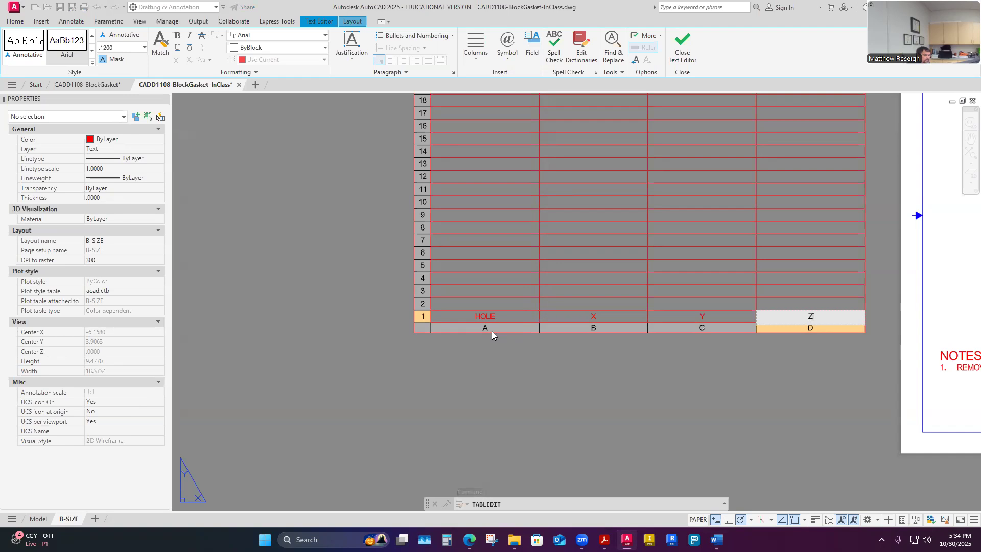
text(Z)
key(alt+Tab)
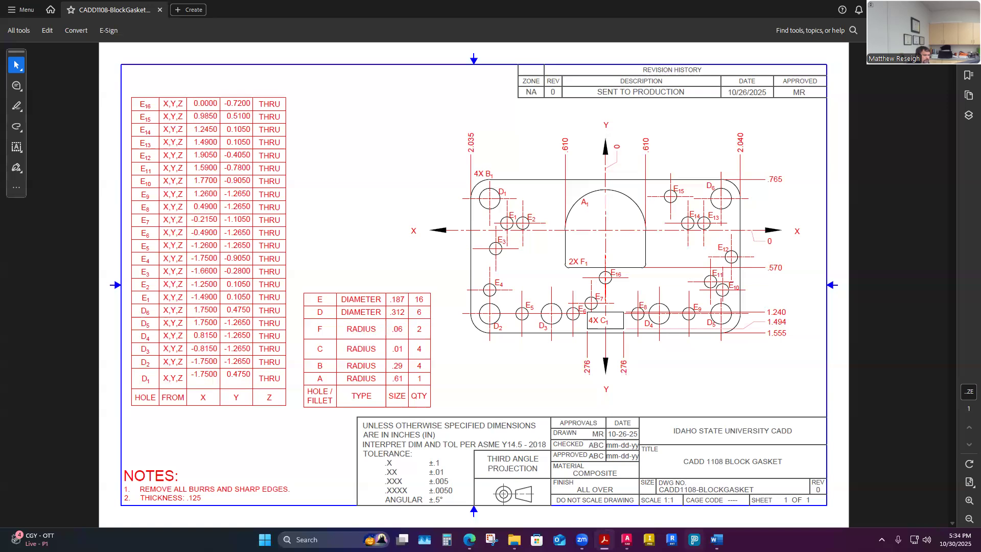
mouse_move(627, 540)
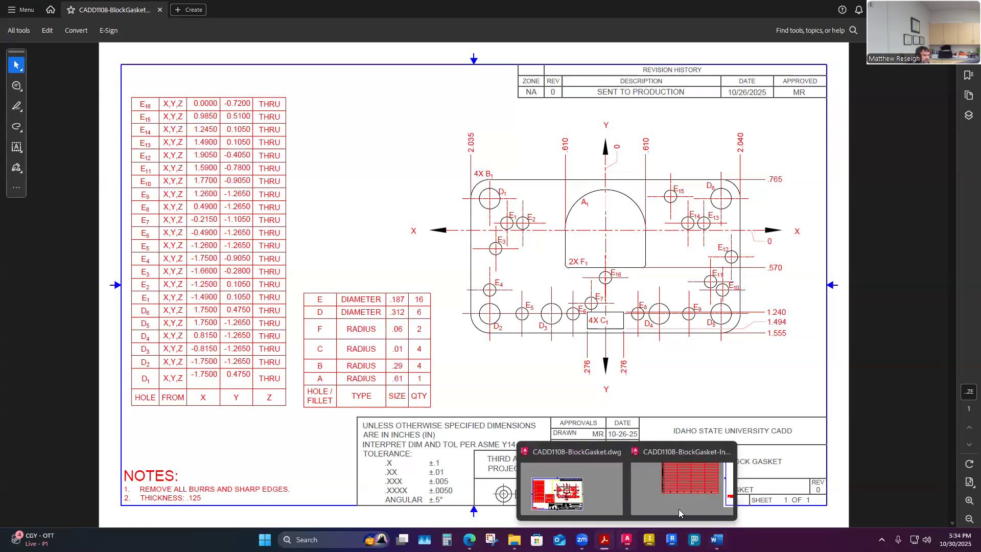
click(684, 503)
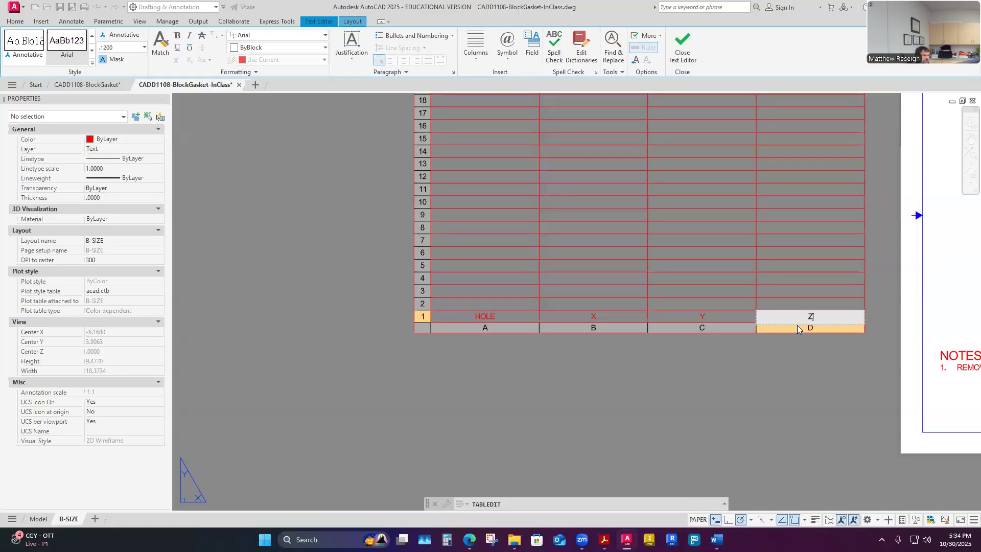
key(Escape)
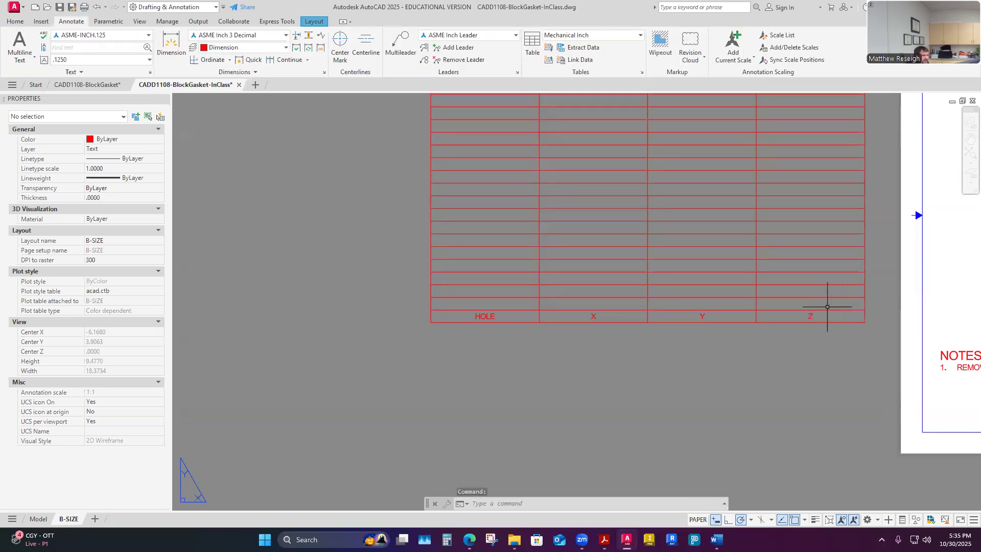
Enter THRU in the first data cell above the Z heading.
click(824, 305)
text(THRU)
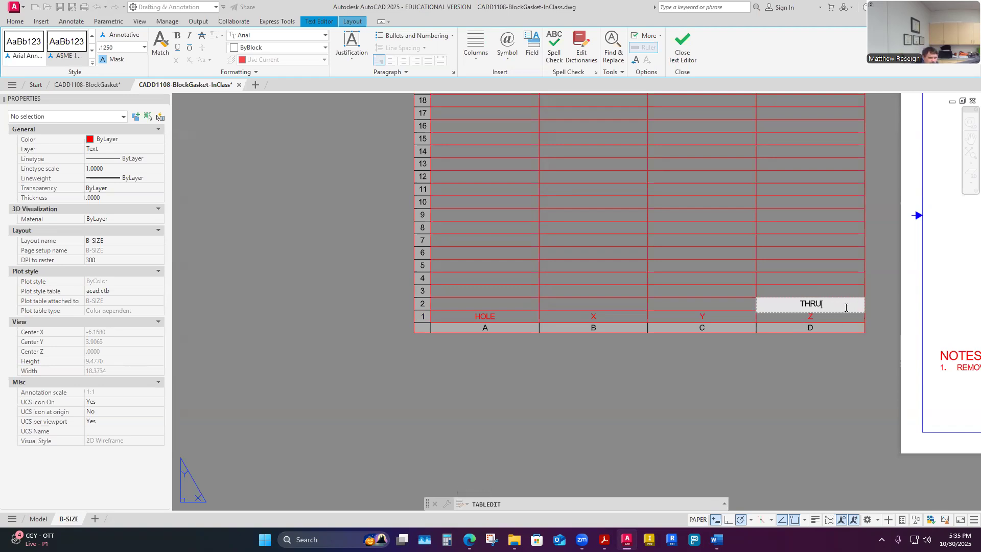
double_click(836, 304)
click(862, 305)
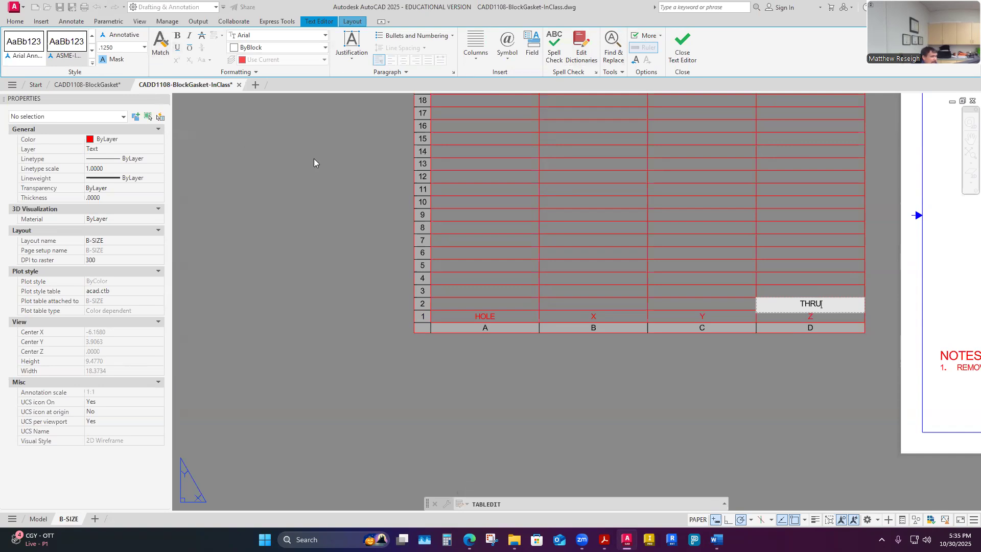
Copy the THRU text from cell D2 into the cell above it in the Z column, and deselect the table.
scroll(424, 264, down, 4)
scroll(485, 257, up, 2)
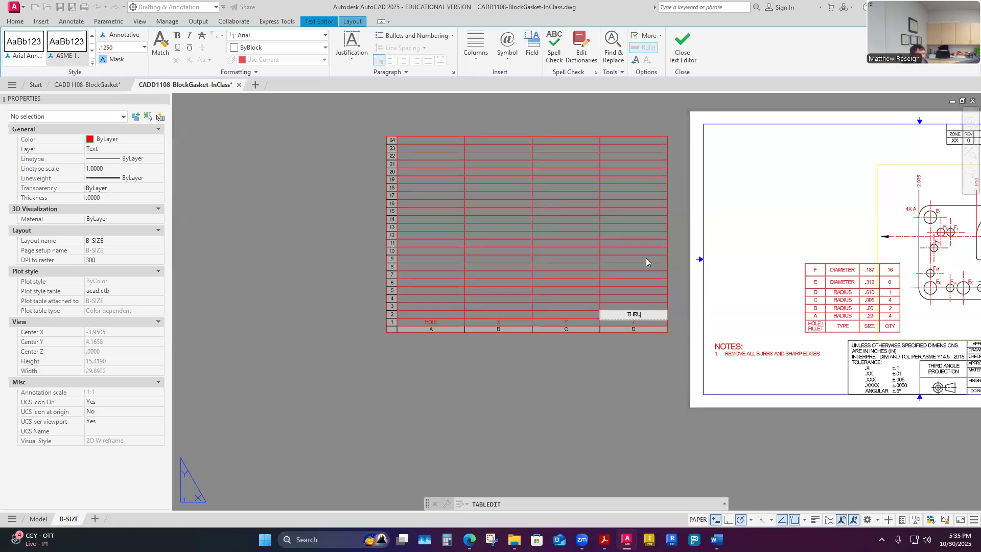
drag(642, 317, 598, 317)
key(ctrl+c)
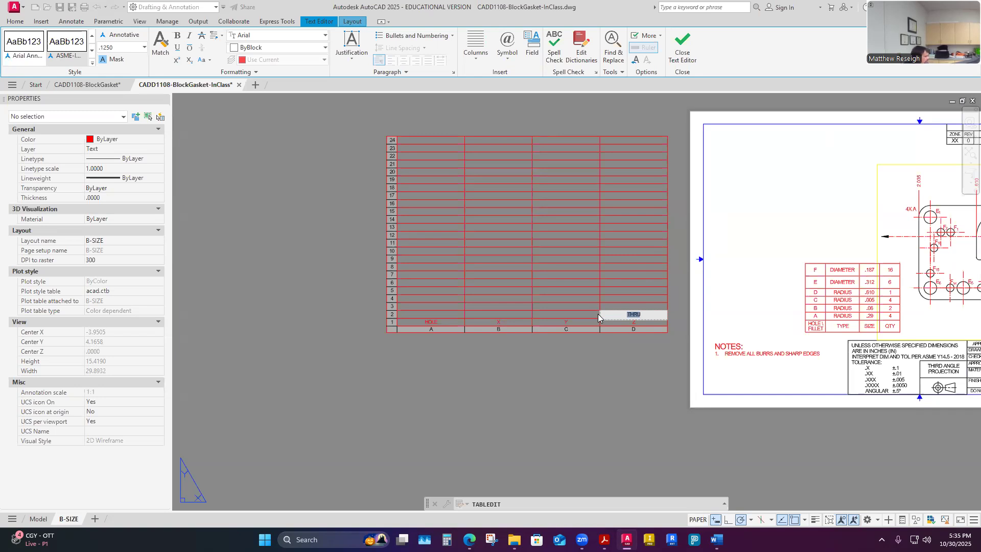
click(636, 368)
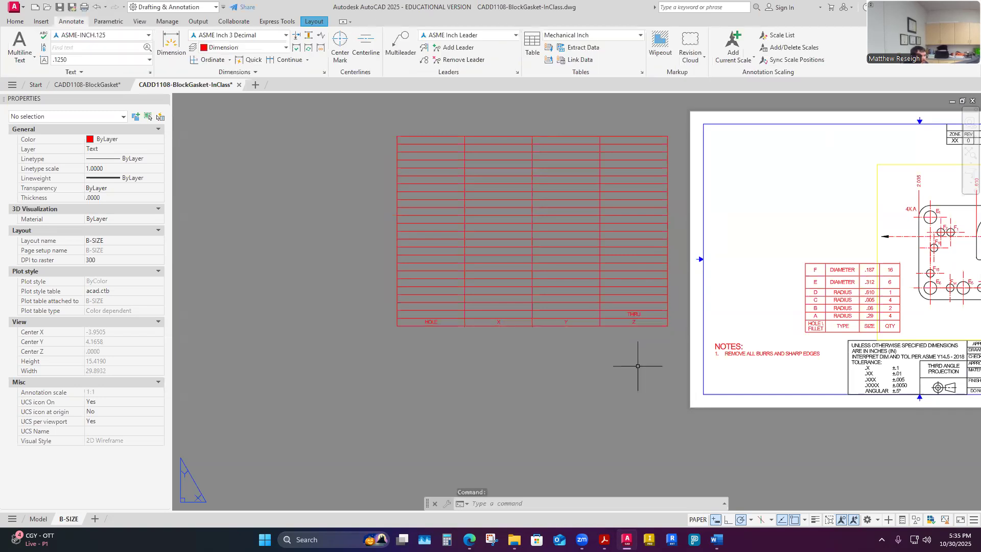
scroll(638, 307, up, 4)
click(638, 308)
key(ctrl+v)
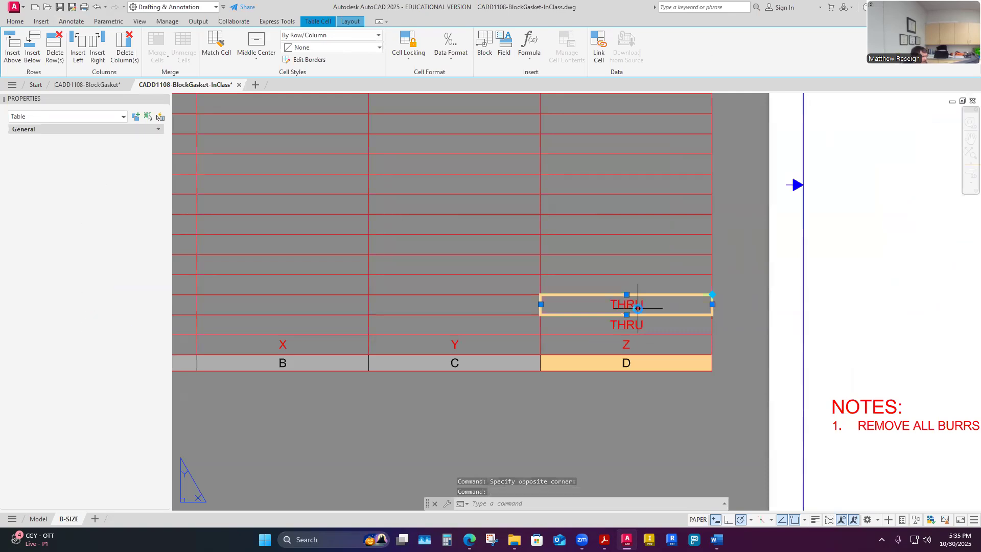
click(659, 394)
key(Escape)
Move the hole coordinate table by its lower-left corner to the empty area just outside the sheet's right edge, and deselect it.
scroll(659, 395, down, 3)
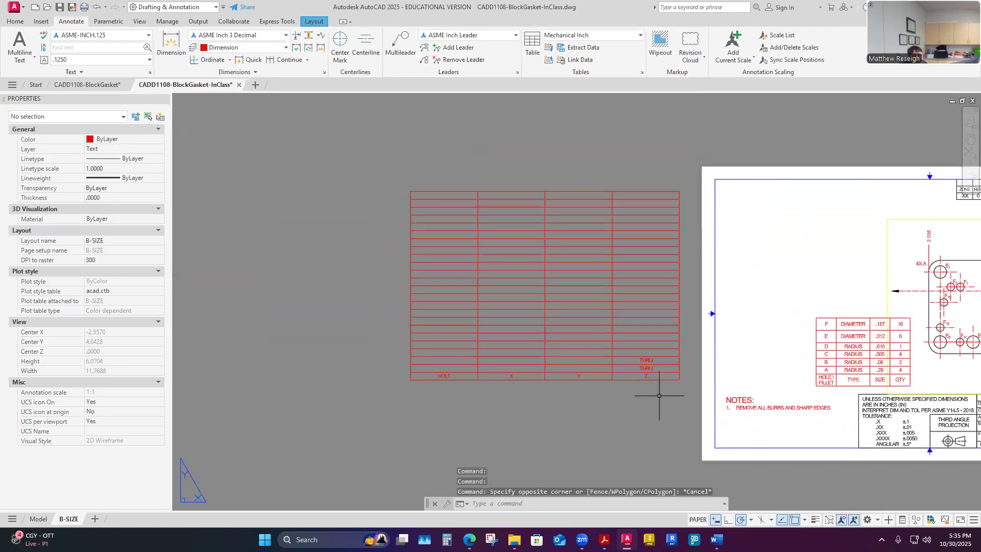
scroll(608, 389, down, 1)
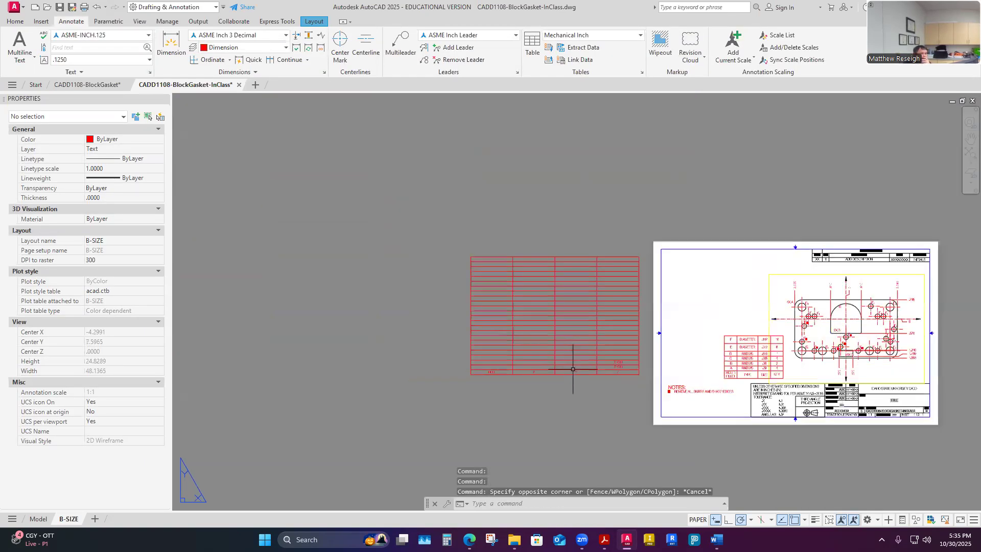
scroll(573, 368, up, 4)
scroll(572, 369, down, 4)
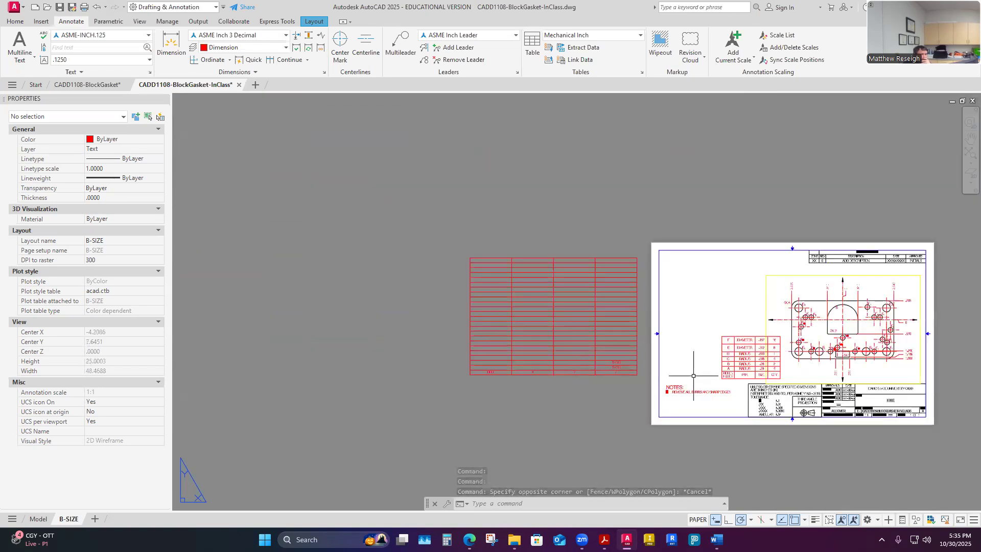
click(598, 379)
click(587, 373)
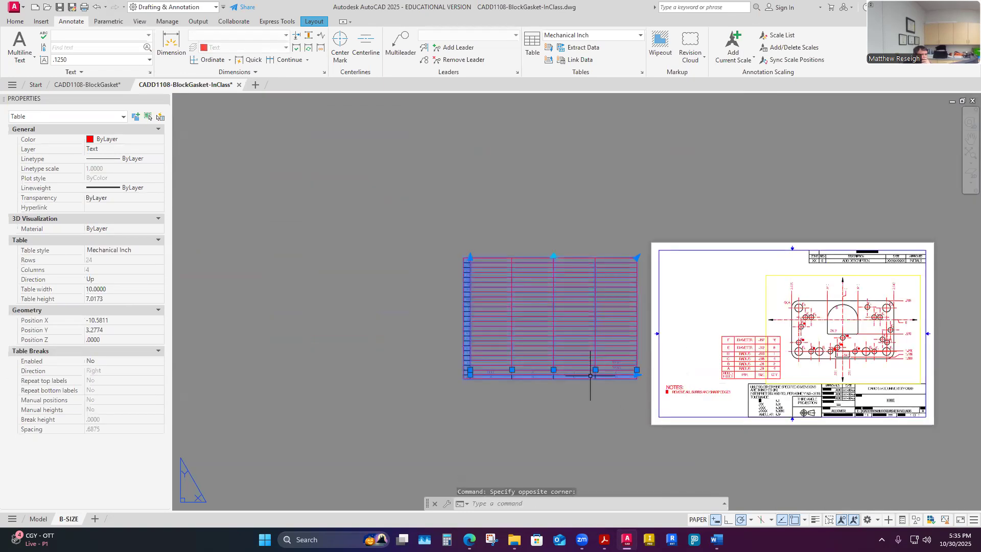
click(469, 374)
scroll(772, 230, down, 3)
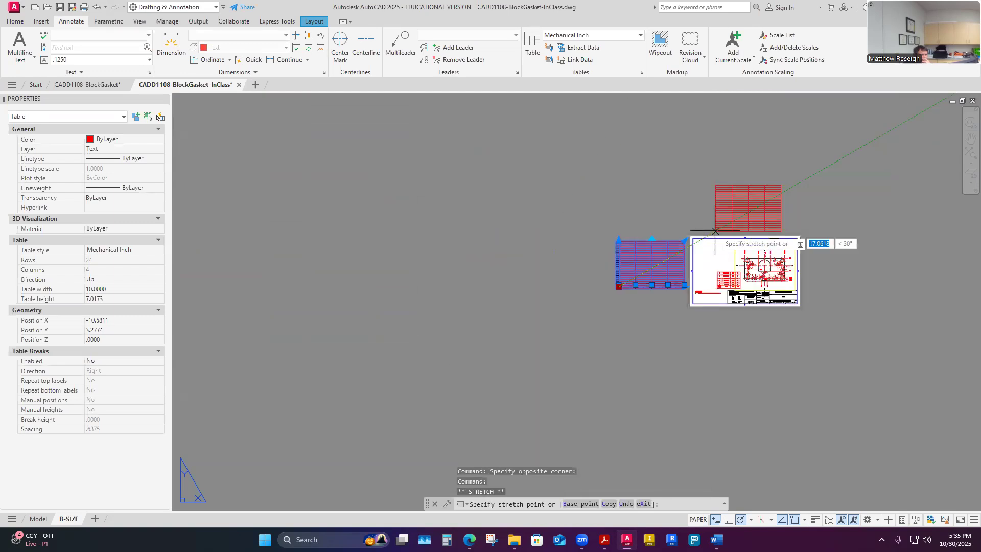
scroll(822, 275, up, 5)
click(728, 333)
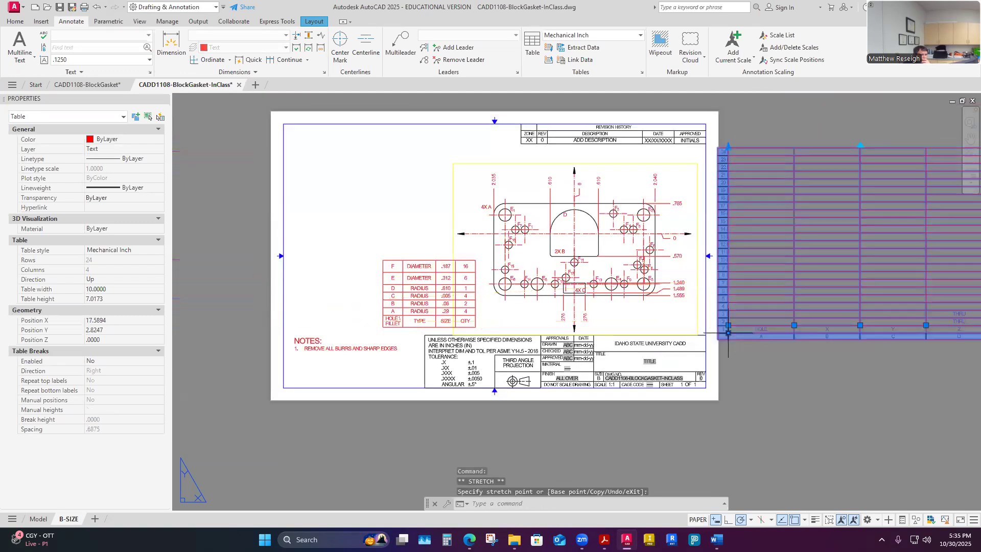
click(765, 370)
key(Escape)
key(Escape)
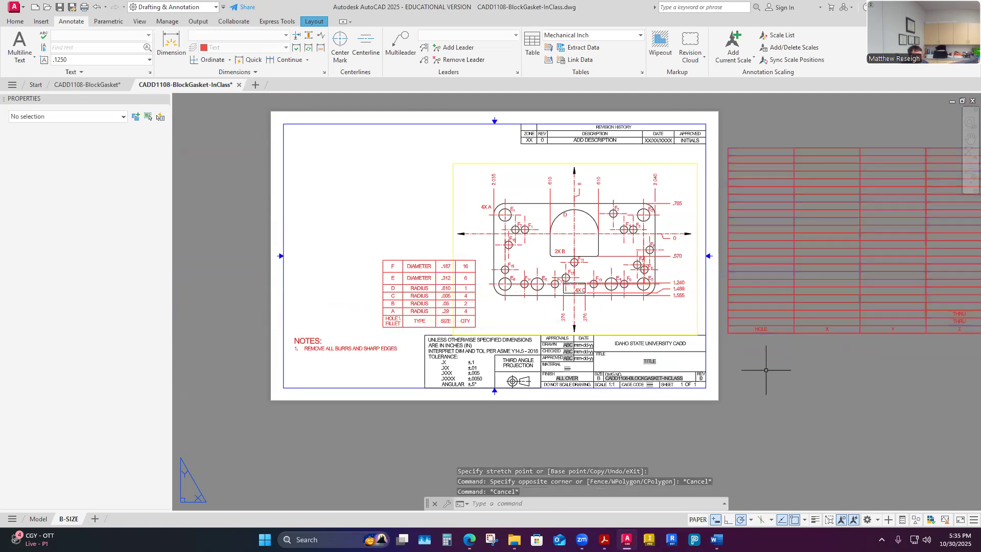
Activate the viewport and copy the subscripted E1 text from the label of the plate's upper-left hole.
scroll(781, 340, up, 2)
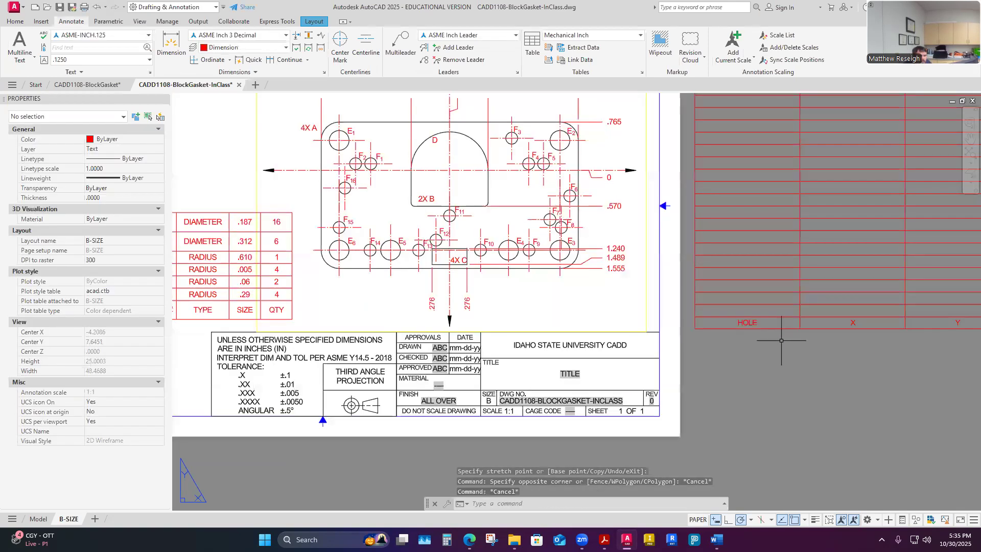
scroll(747, 321, up, 4)
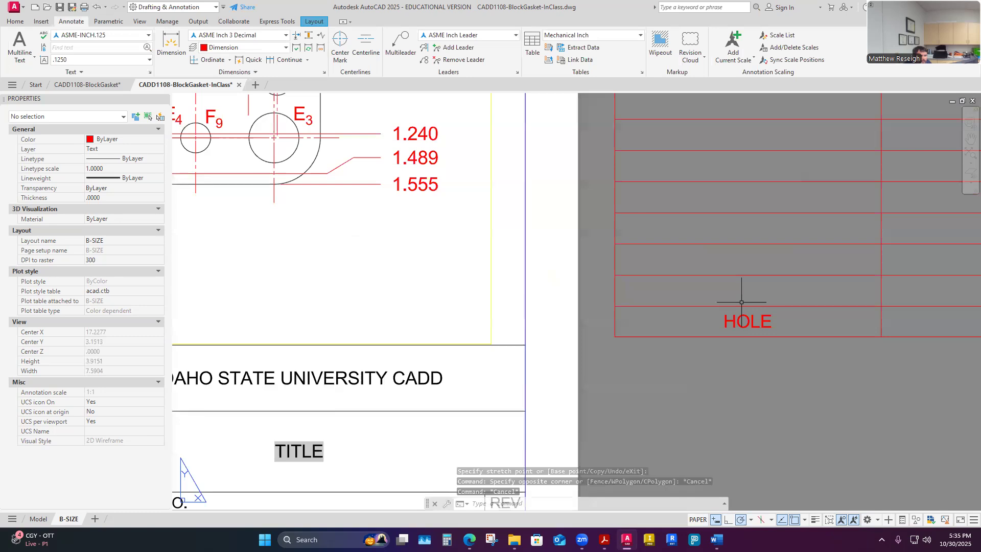
click(742, 298)
scroll(742, 298, down, 6)
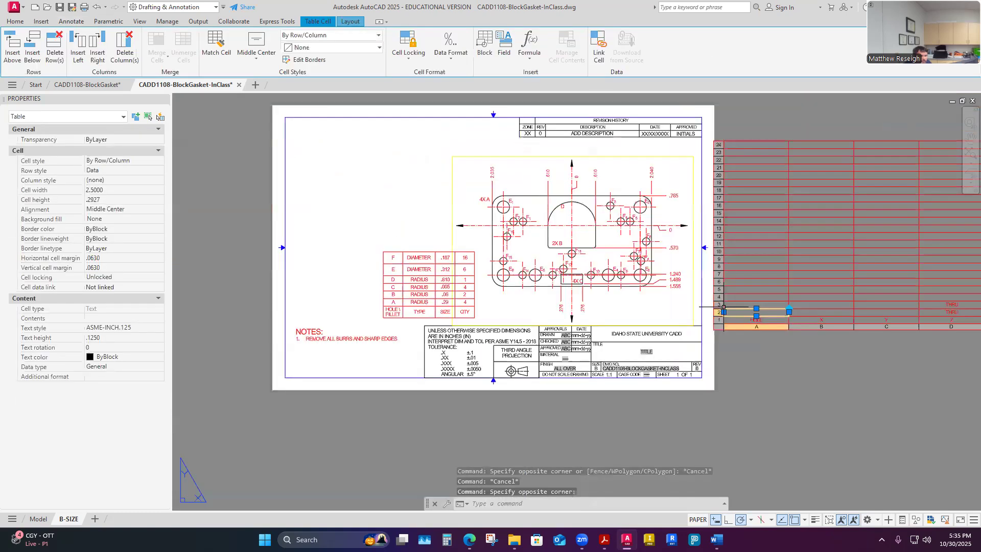
scroll(723, 307, up, 5)
scroll(675, 329, down, 5)
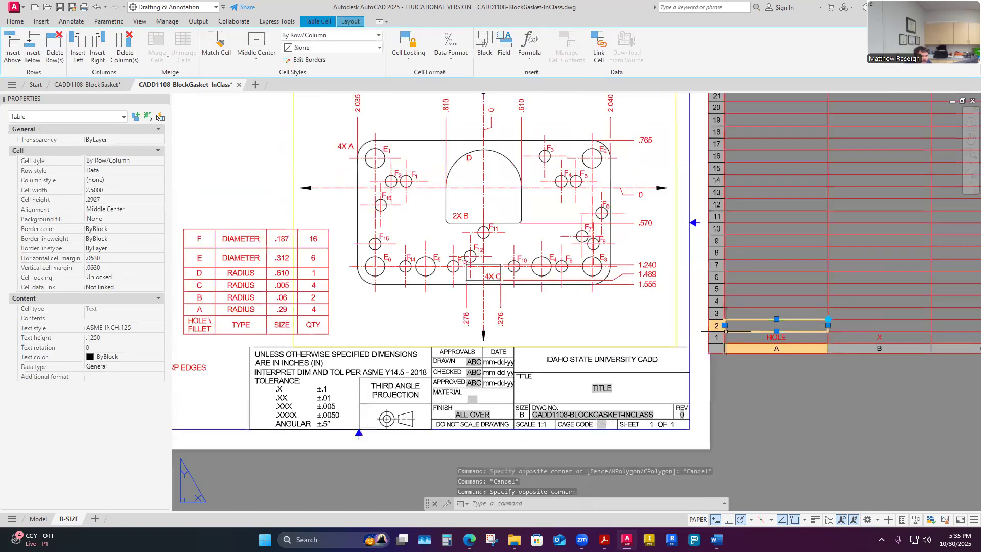
double_click(675, 329)
scroll(491, 221, up, 4)
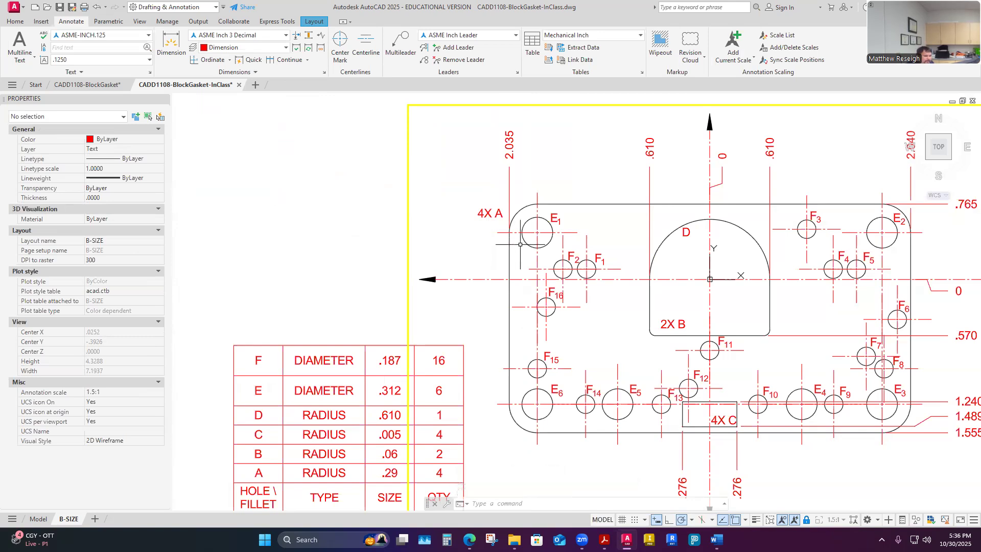
double_click(555, 220)
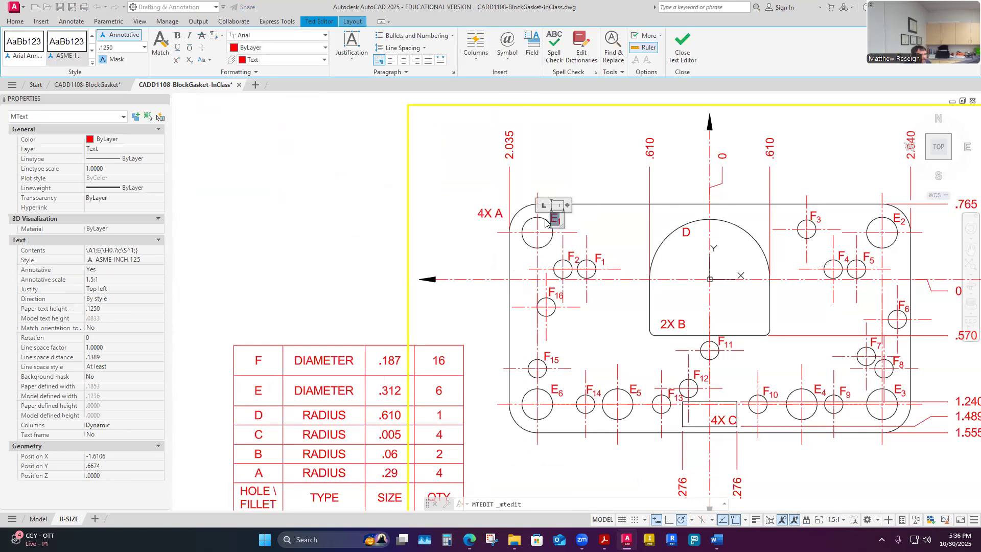
drag(550, 219, 562, 222)
key(ctrl+c)
Undo the accidental viewport zoom made while editing the E1 label, and cancel the stray selection window.
scroll(585, 227, down, 5)
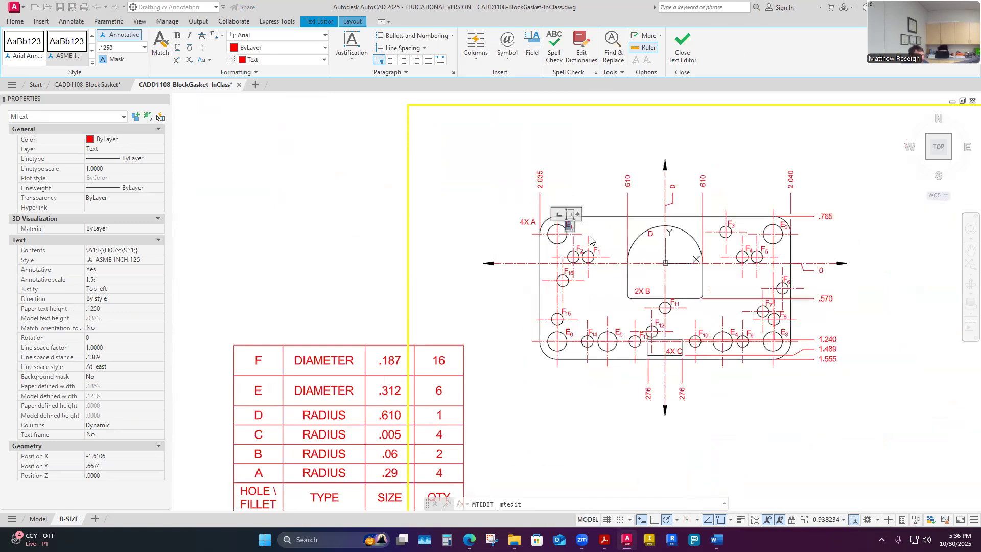
scroll(655, 277, down, 5)
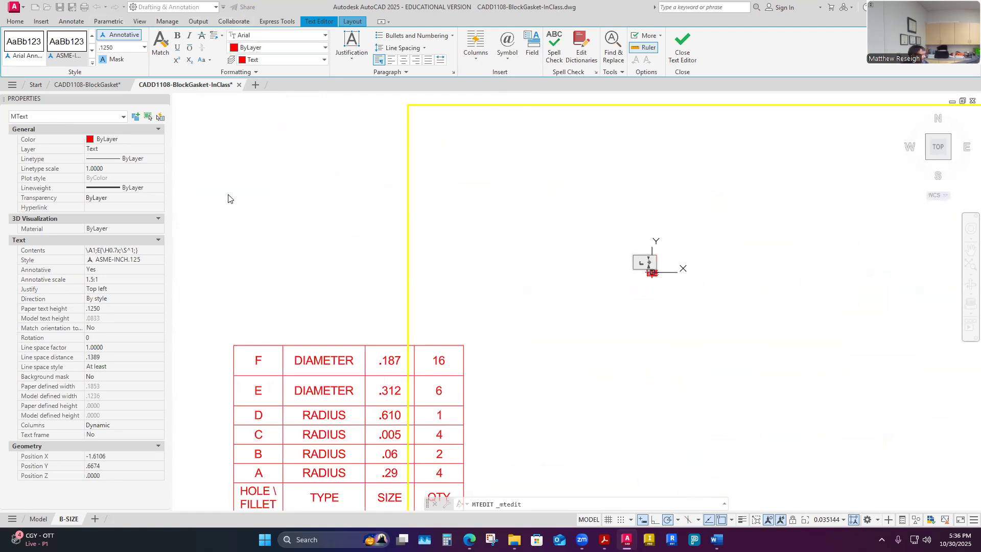
key(ctrl+z)
scroll(392, 290, down, 4)
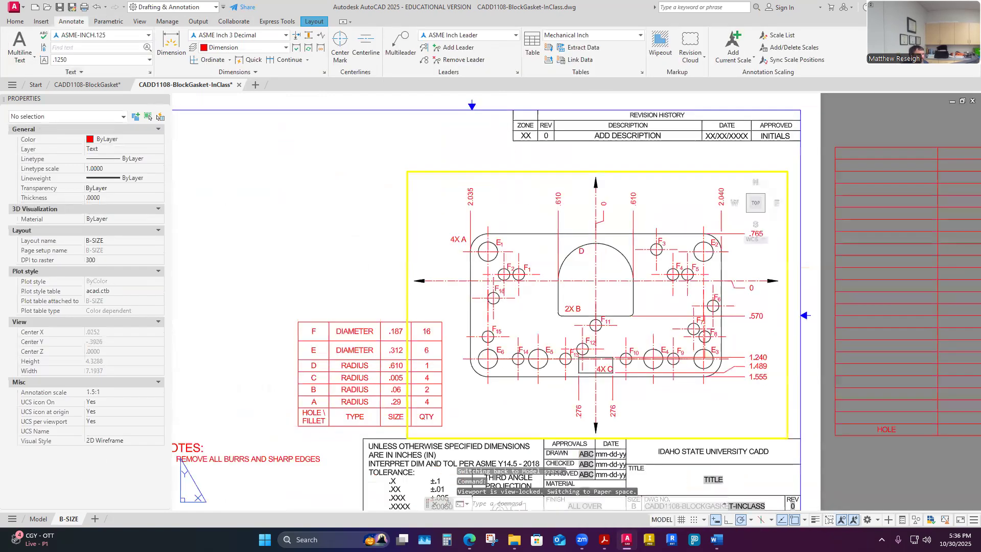
scroll(428, 332, up, 2)
click(448, 315)
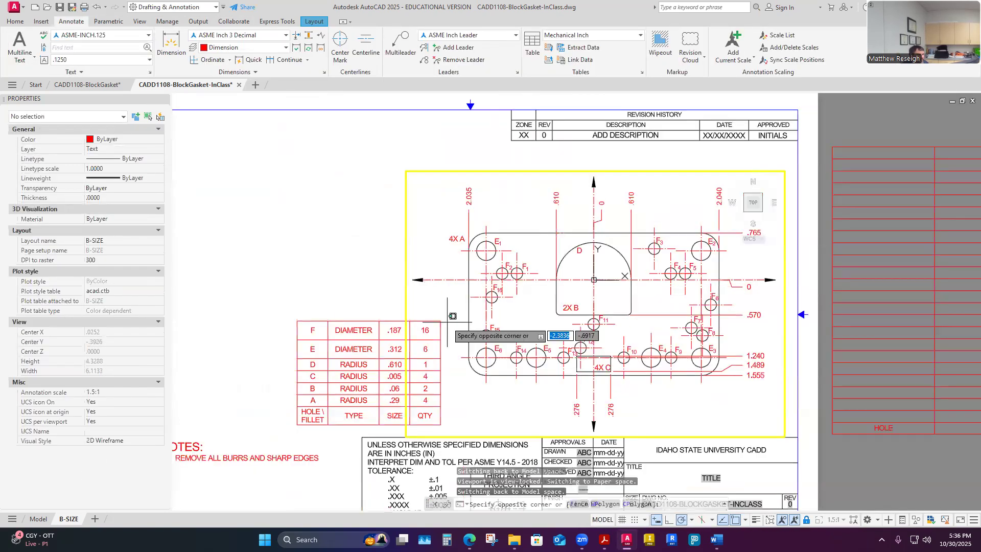
key(Escape)
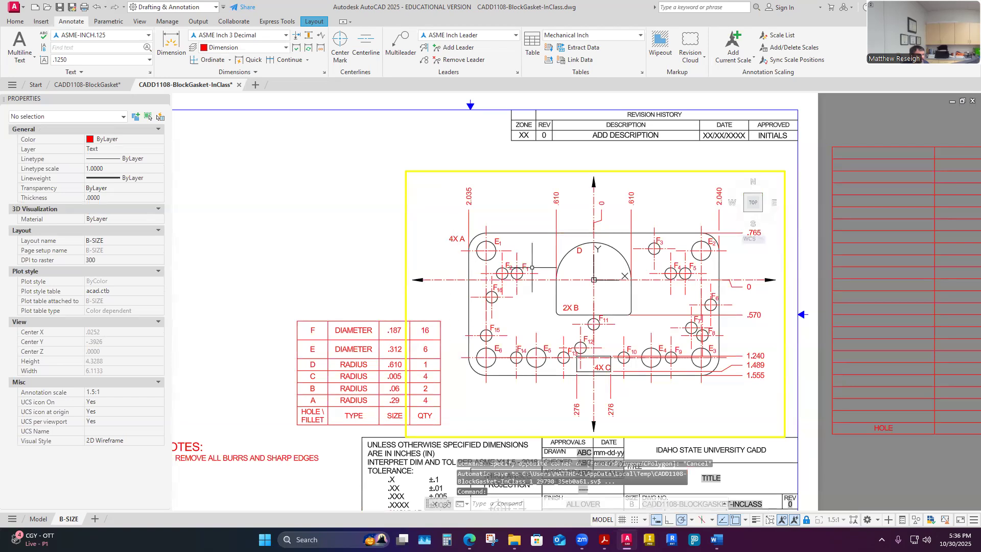
Return to paper space, paste the copied E1 label into cell A2 above the HOLE heading, and deselect the table.
double_click(880, 426)
click(877, 418)
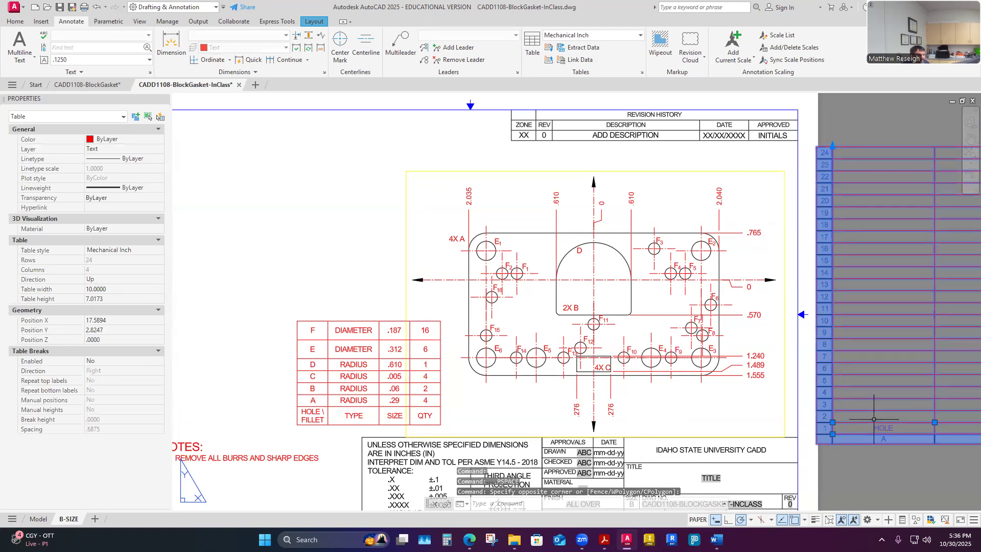
click(874, 419)
key(ctrl+v)
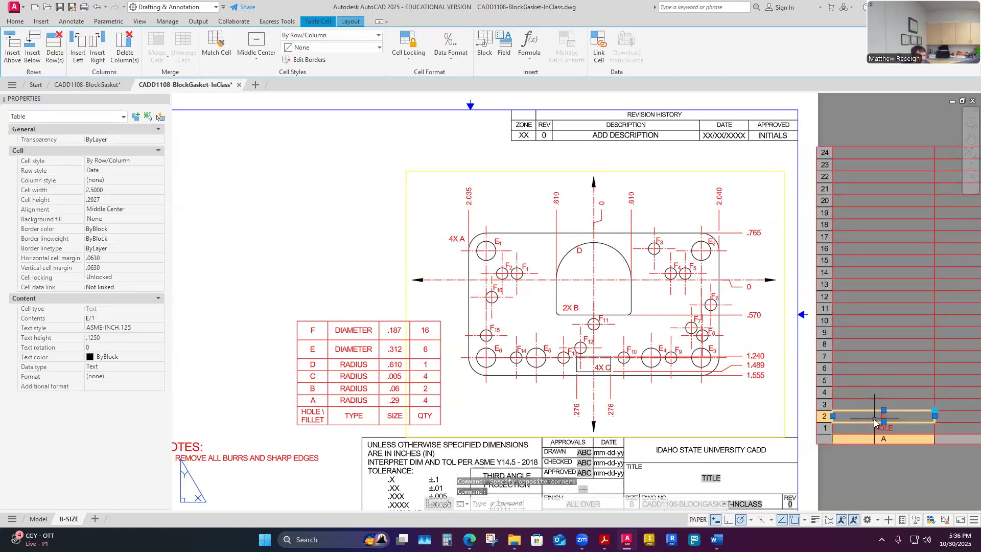
scroll(903, 440, up, 3)
scroll(839, 413, down, 5)
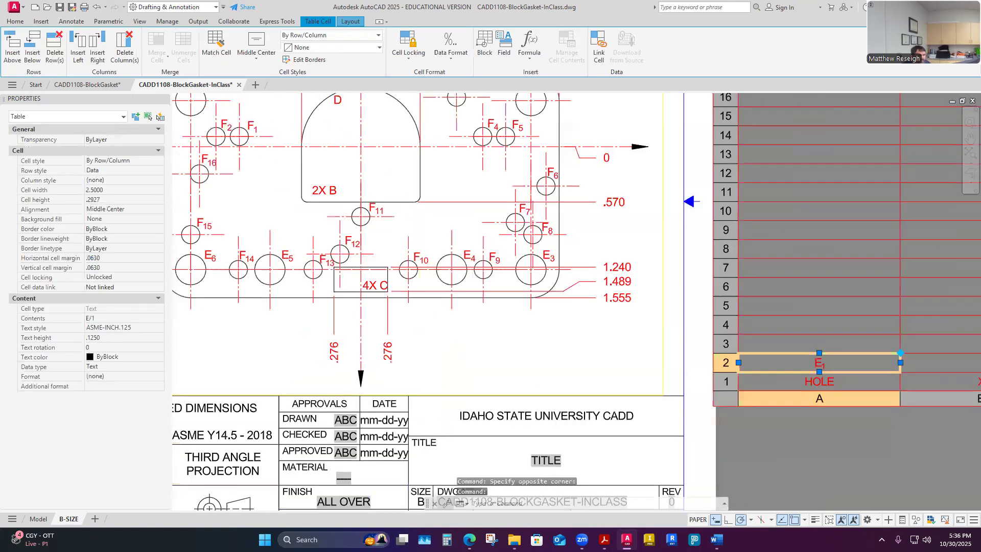
click(889, 425)
scroll(889, 424, up, 3)
scroll(815, 394, down, 3)
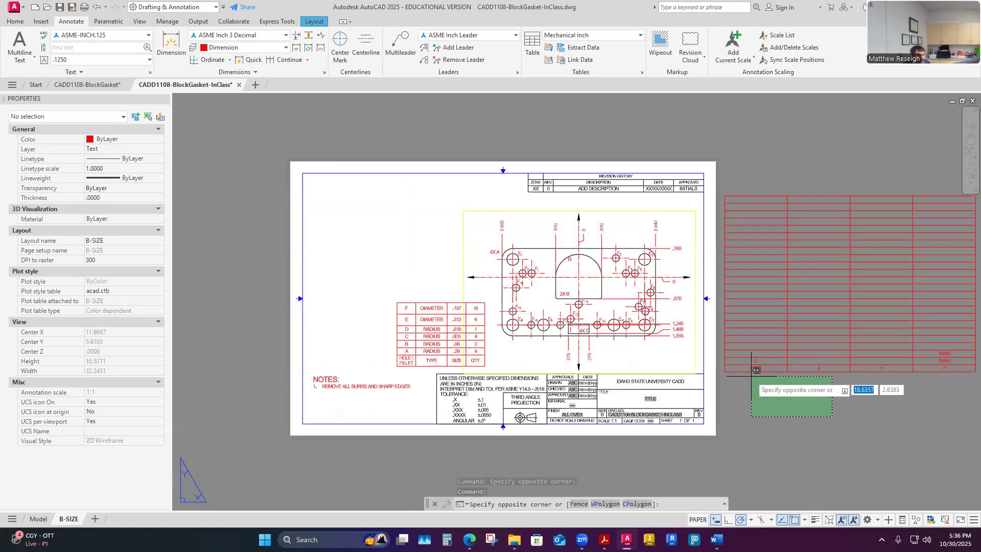
scroll(751, 390, up, 3)
key(Escape)
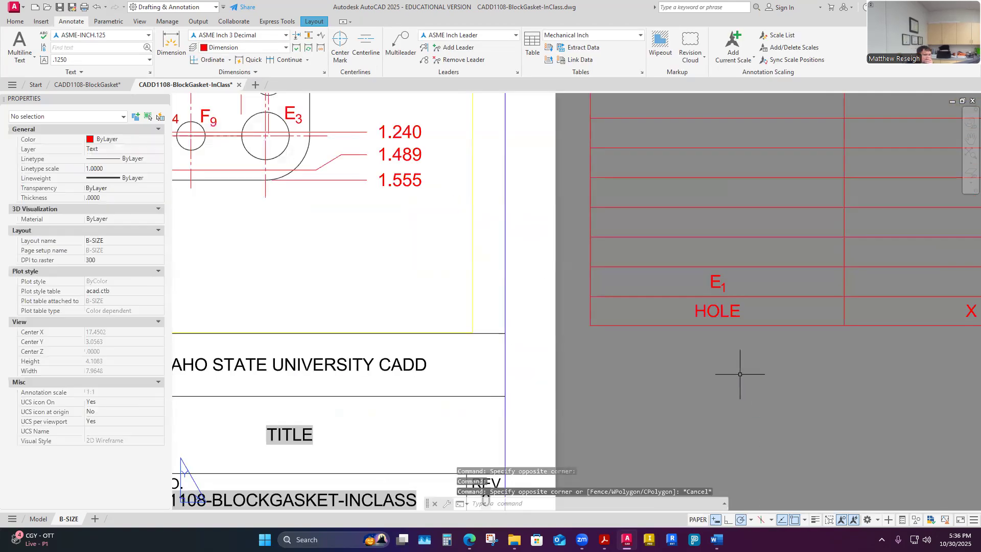
Enter E2 in cell A3 with the 2 formatted as a subscript, and finish editing the cell.
right_click(715, 278)
key(Escape)
scroll(718, 332, down, 3)
scroll(718, 329, up, 5)
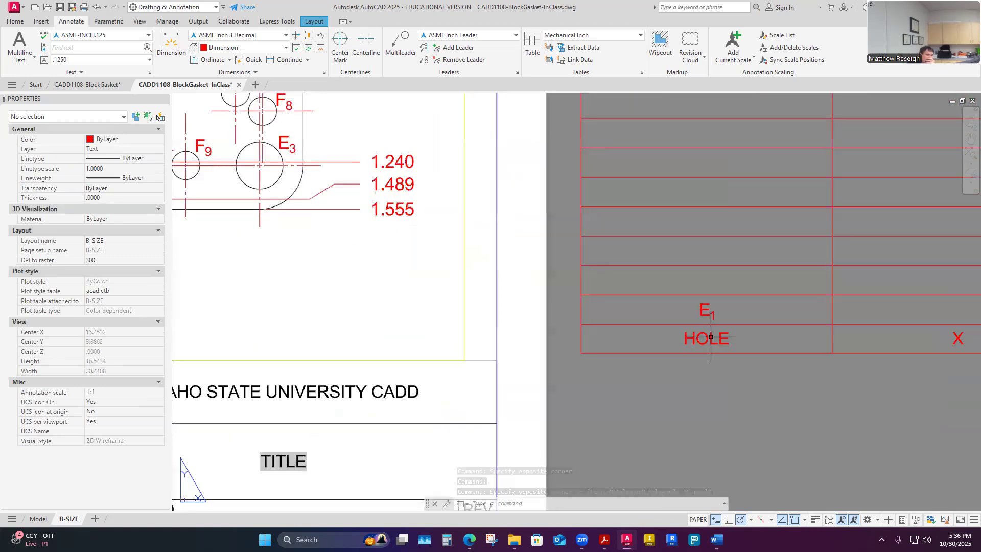
click(711, 286)
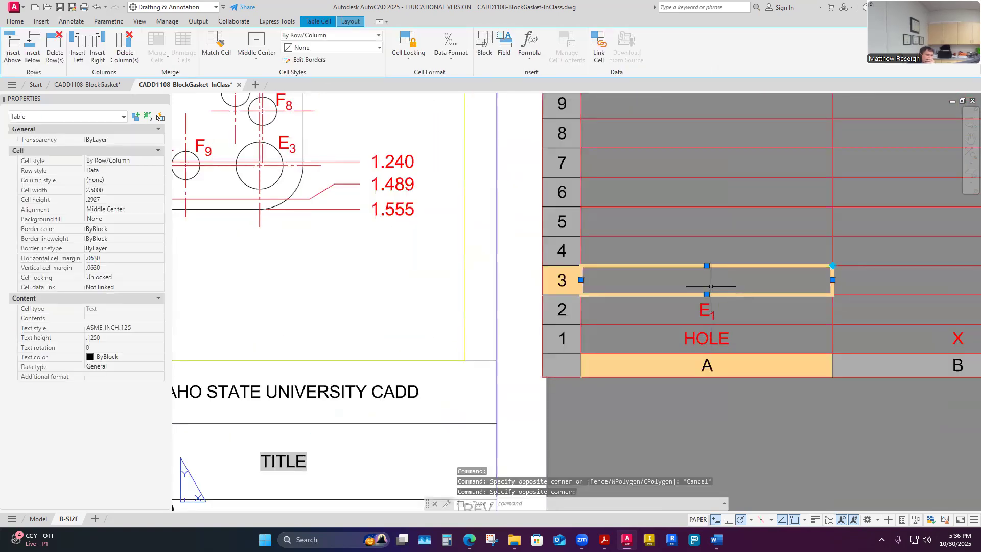
double_click(711, 287)
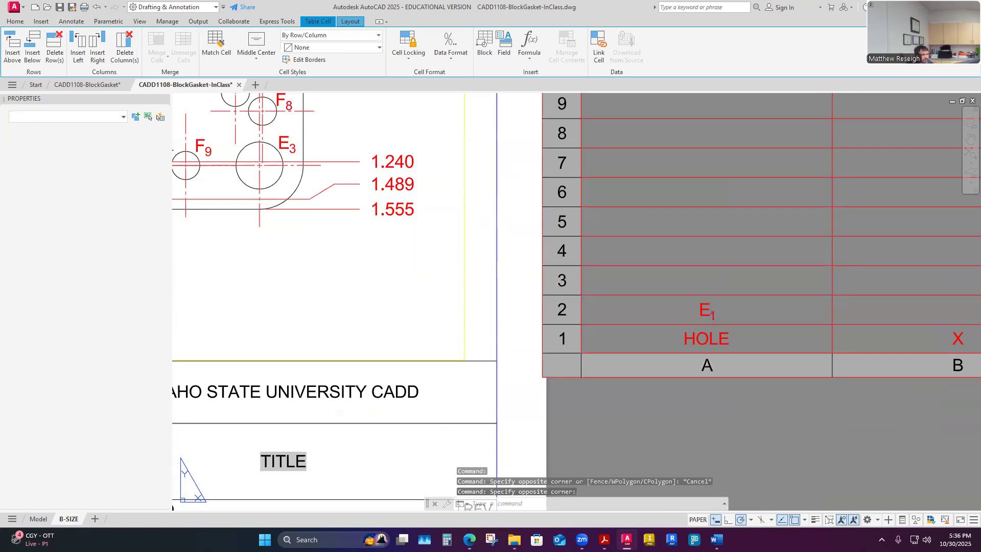
text(E)
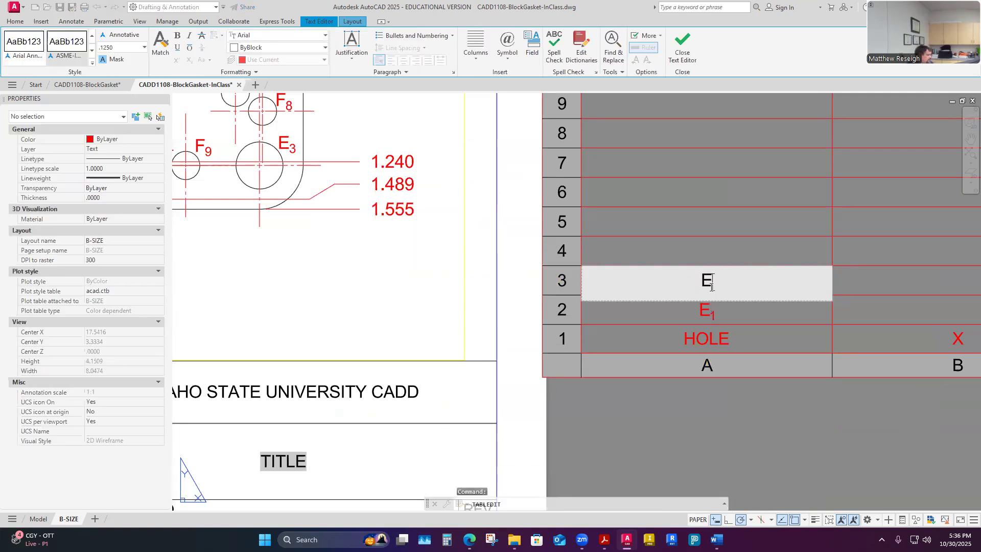
text(2)
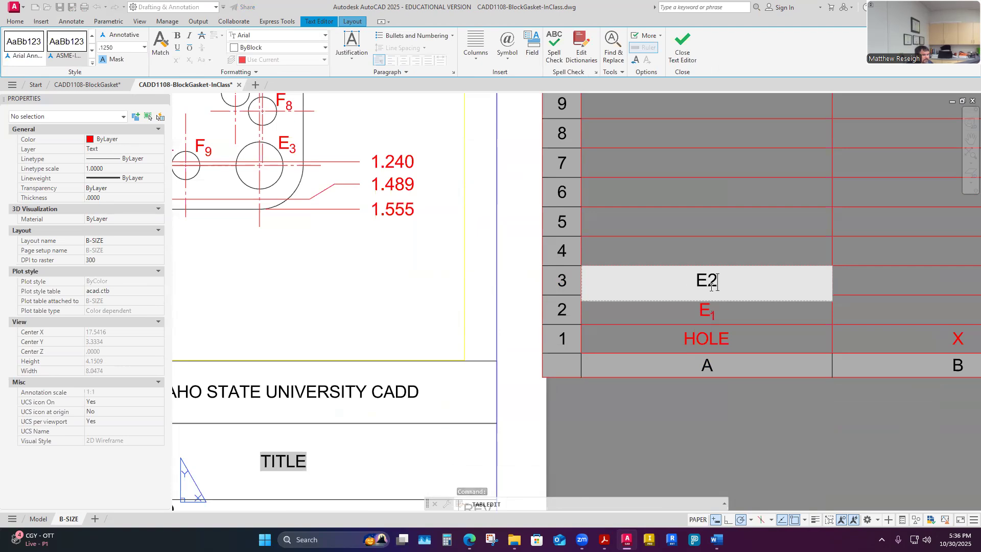
drag(723, 282, 710, 281)
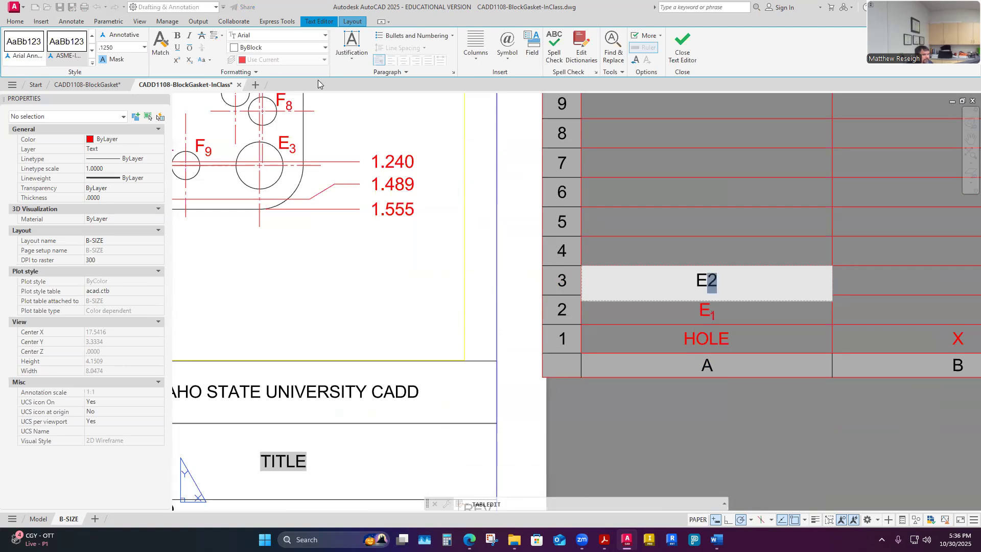
click(189, 60)
click(602, 411)
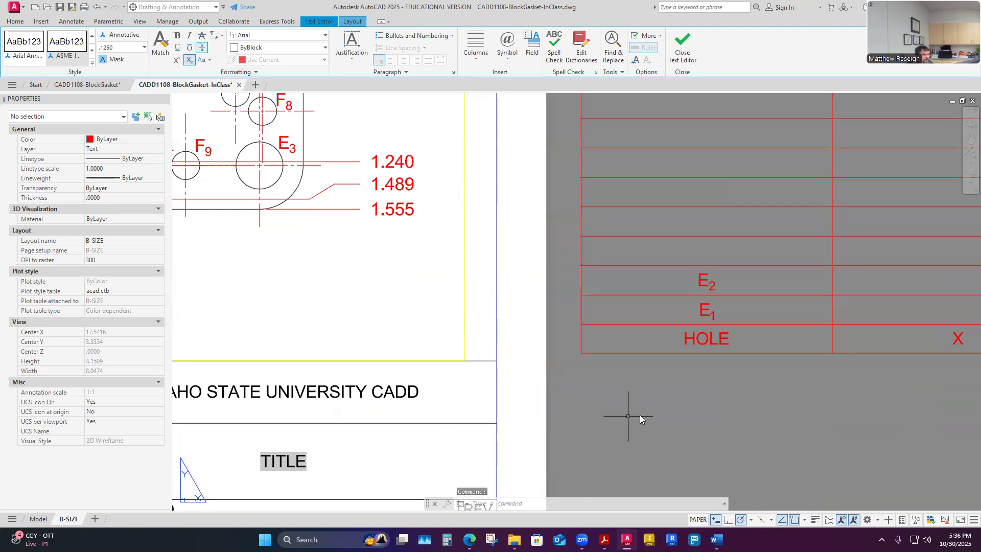
Activate the viewport and select the E3 label at the plate's lower-right hole.
scroll(710, 409, down, 5)
scroll(714, 412, up, 4)
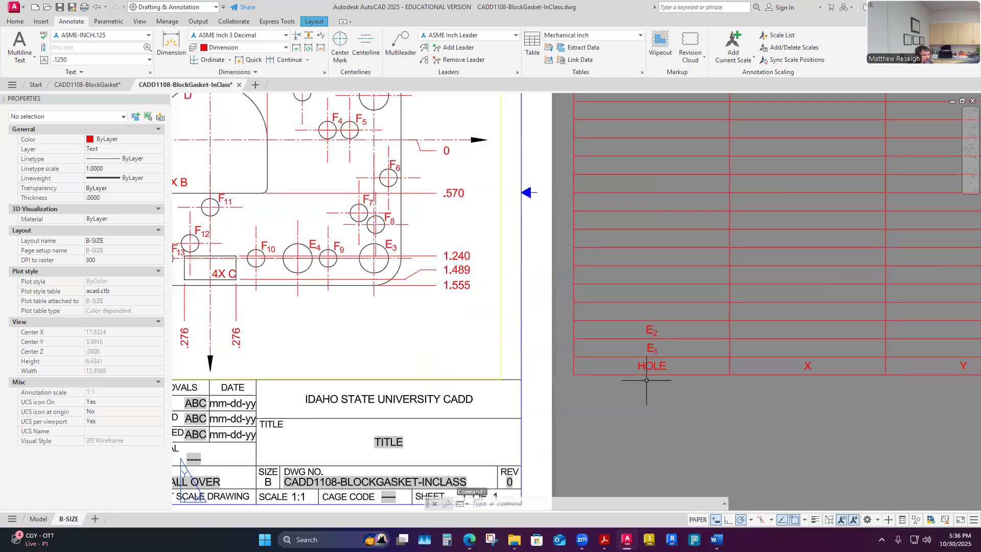
scroll(610, 353, down, 4)
scroll(429, 294, up, 4)
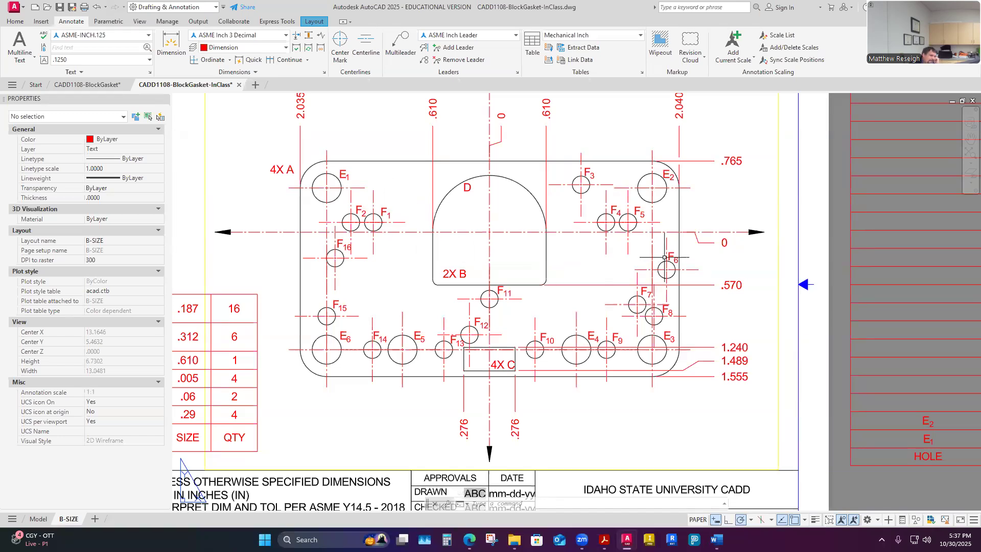
scroll(686, 341, up, 2)
click(666, 338)
click(654, 337)
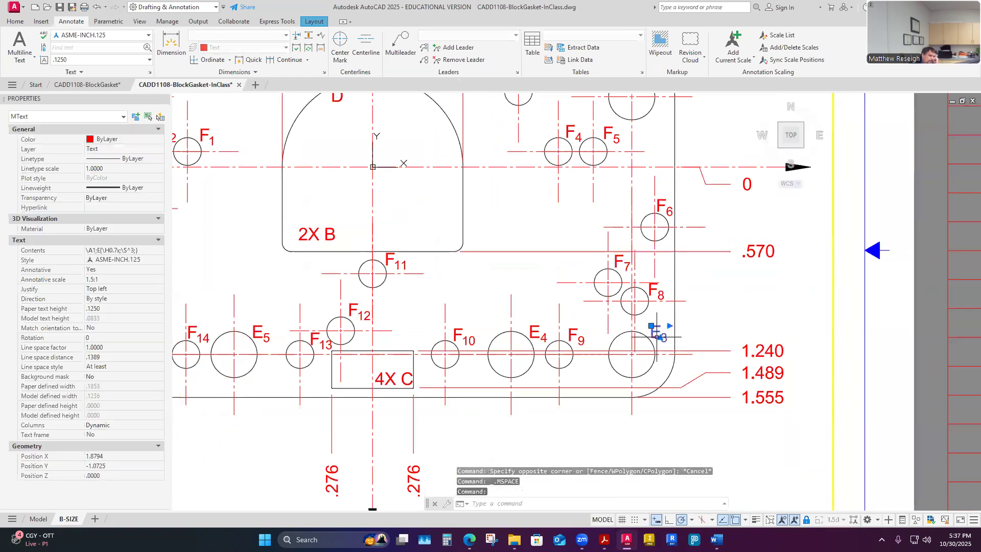
click(651, 325)
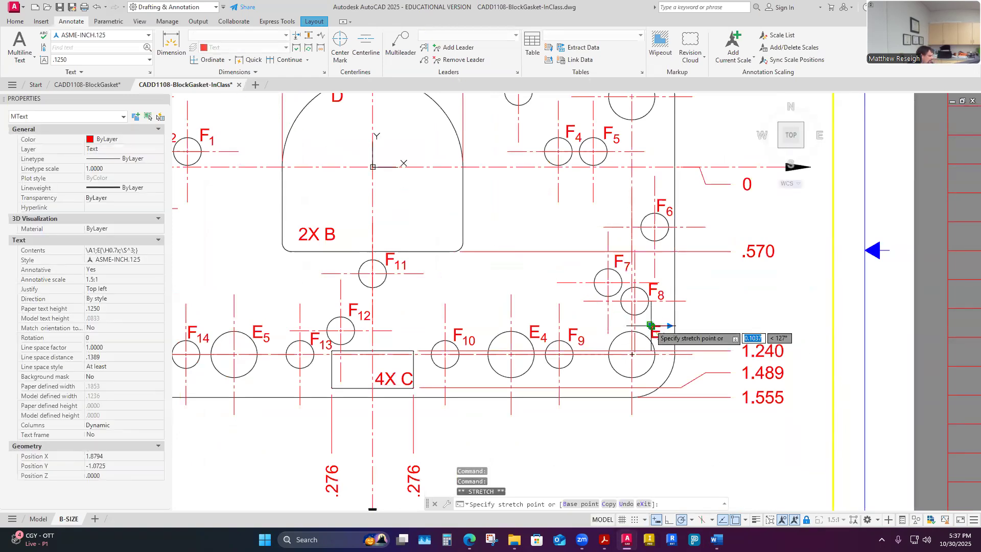
key(Escape)
click(658, 331)
key(Escape)
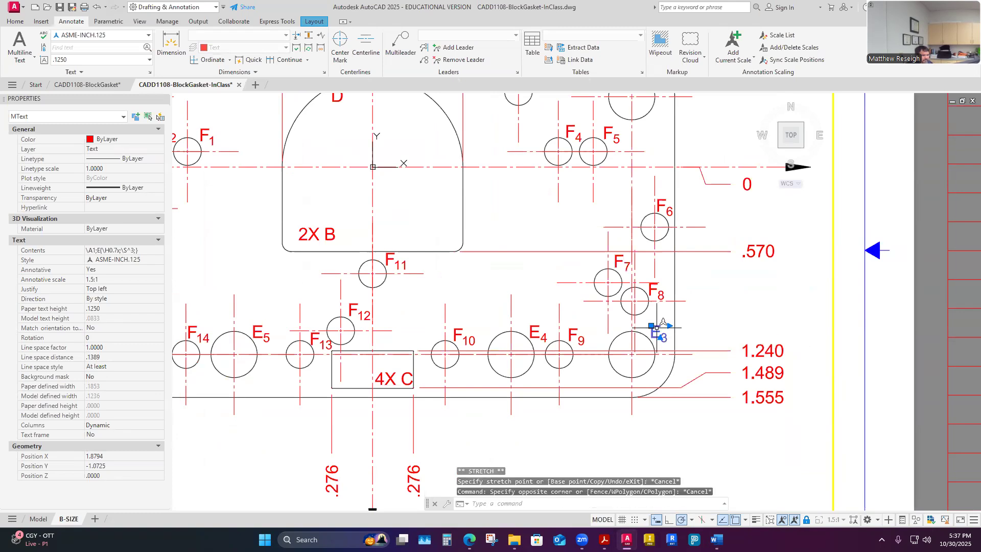
Copy the subscripted E3 text from the lower-right hole's label and finish editing the label.
double_click(657, 332)
drag(653, 332, 679, 339)
key(ctrl+c)
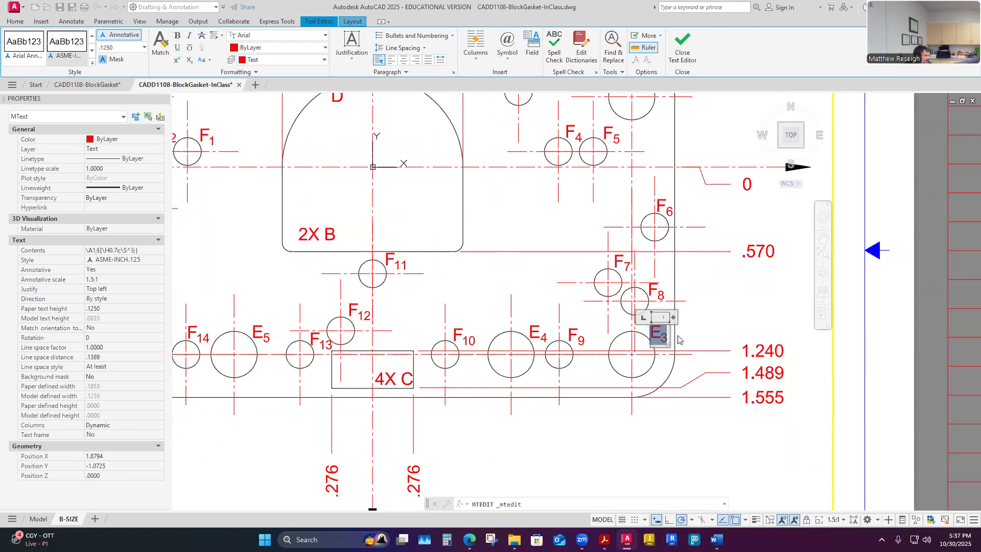
click(713, 435)
Return to paper space and paste the copied E3 text into cell A4 of the hole table.
double_click(913, 409)
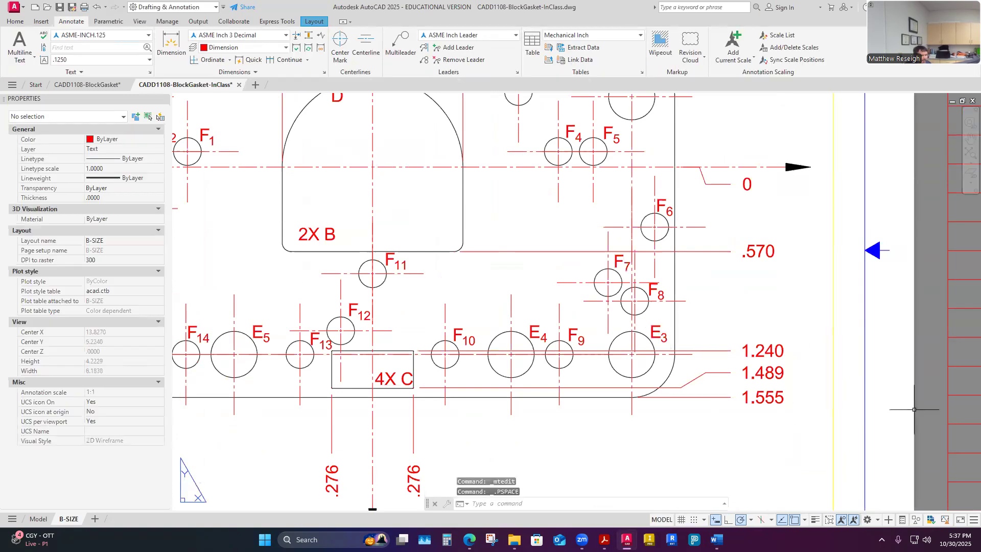
scroll(914, 409, down, 5)
scroll(890, 365, up, 5)
click(890, 365)
key(ctrl+v)
click(832, 331)
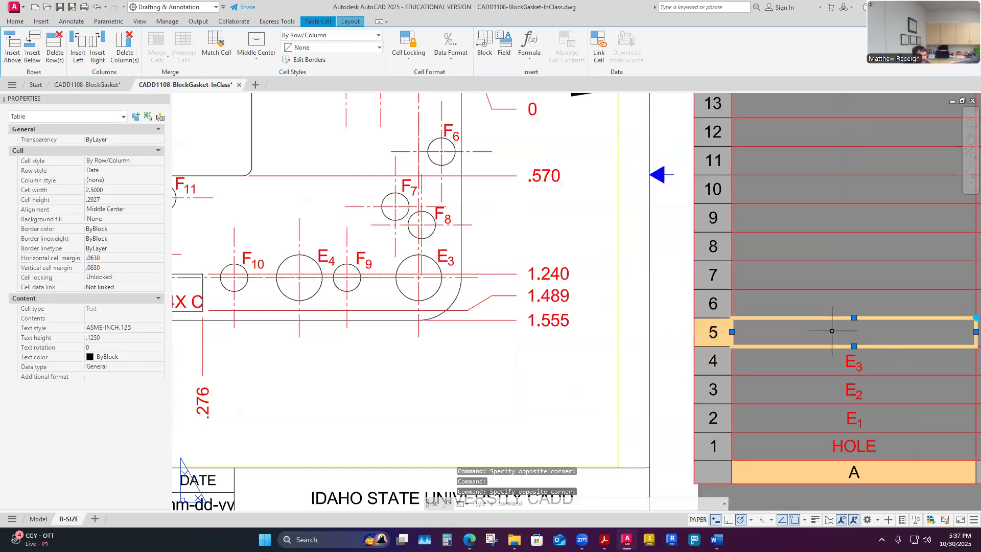
Activate the viewport, copy the subscripted E4 text from its hole label, and finish editing the label.
double_click(533, 401)
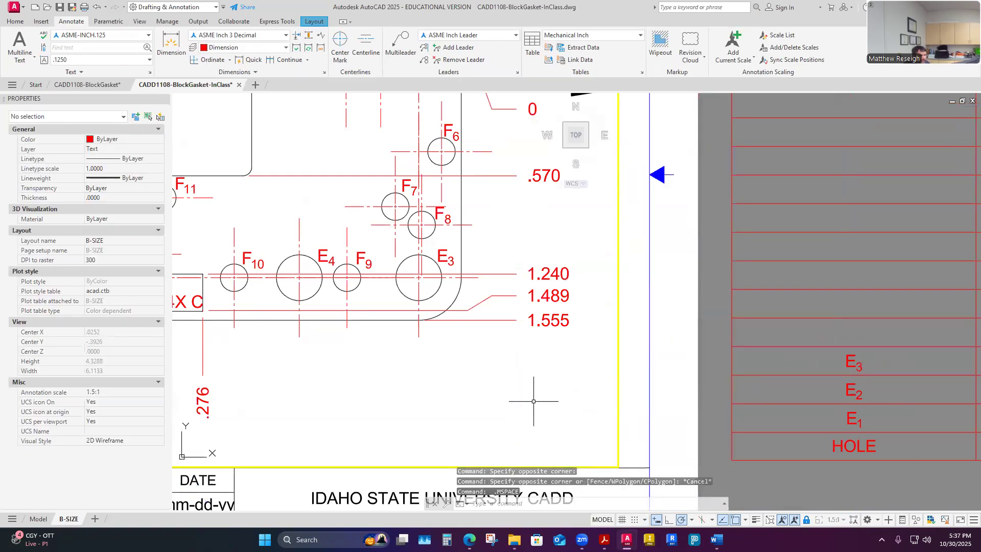
double_click(322, 258)
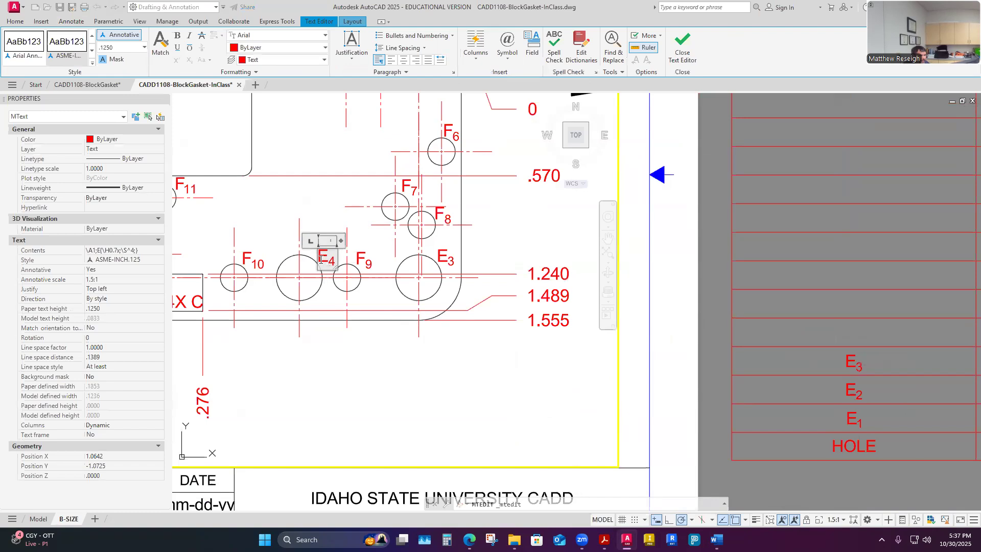
drag(318, 257, 345, 266)
key(ctrl+c)
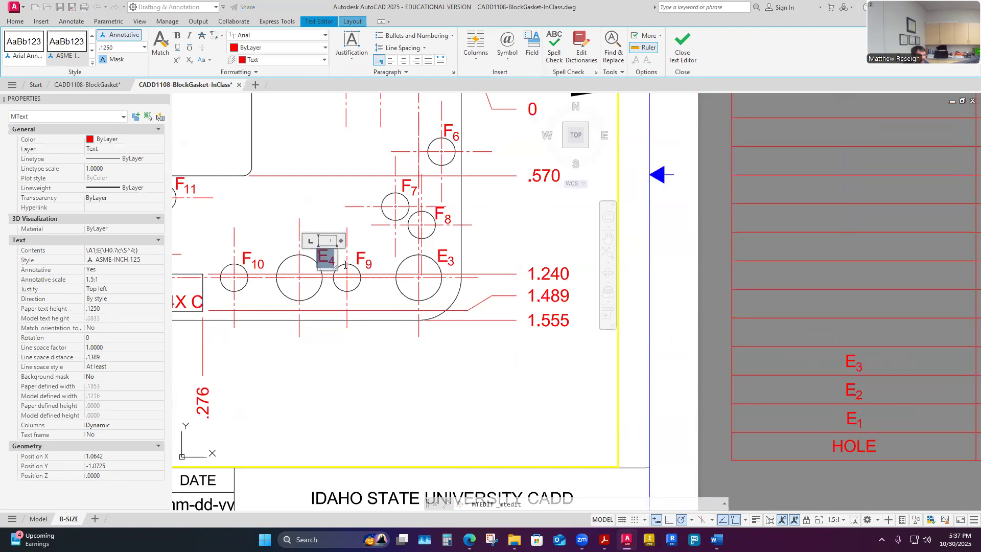
click(434, 429)
Return to paper space and paste the copied E4 text into cell A5 of the hole table.
double_click(703, 366)
click(702, 366)
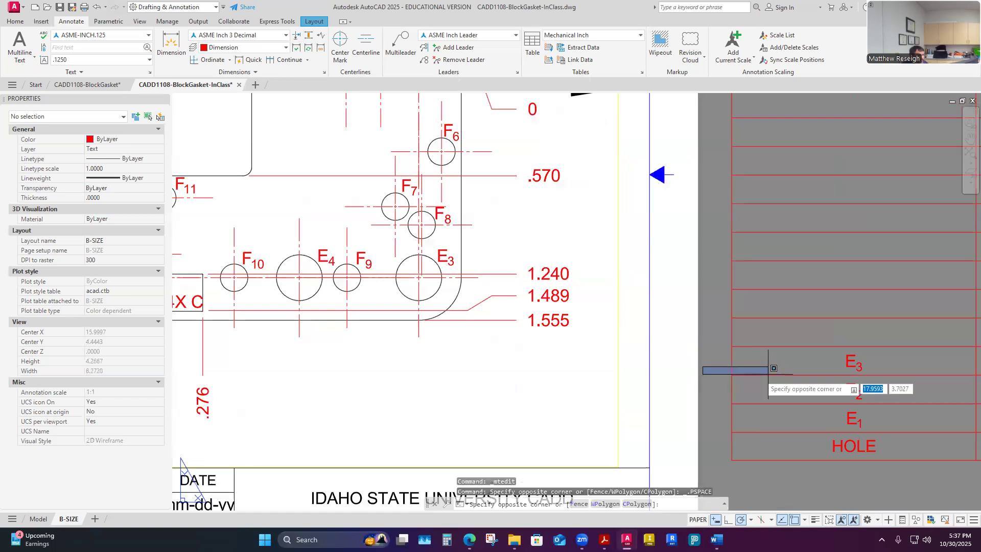
click(839, 333)
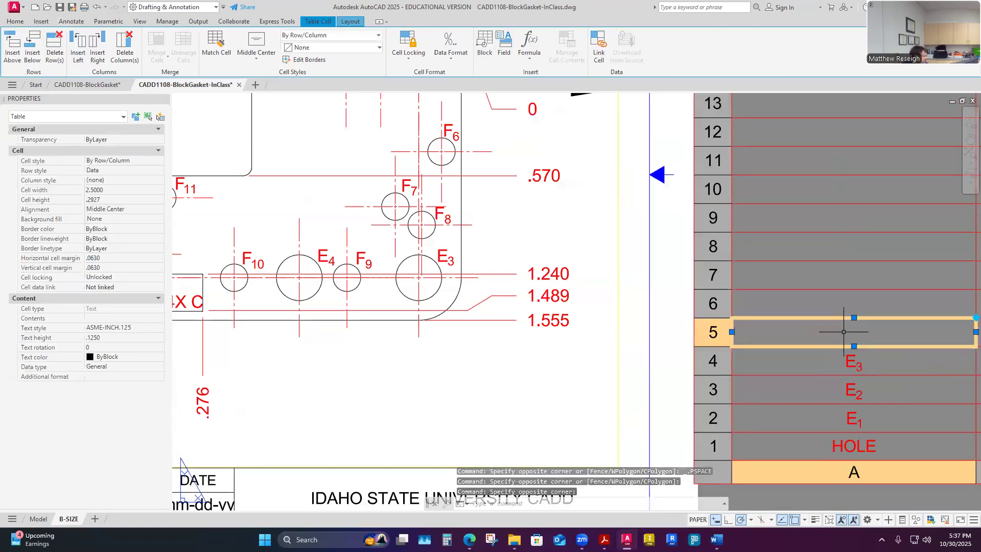
key(ctrl+v)
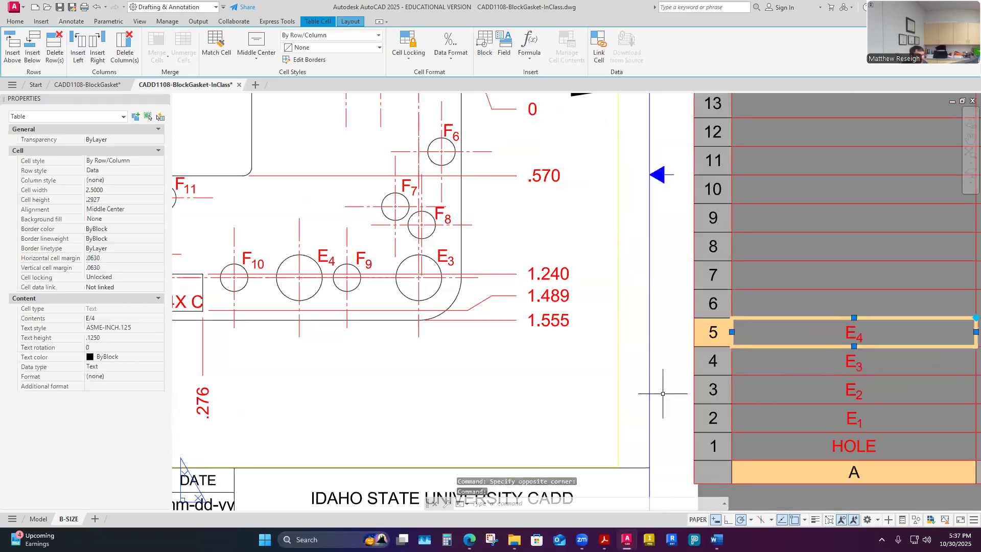
Activate the viewport and copy the subscripted E5 text from its hole label along the plate's bottom row.
double_click(429, 439)
scroll(566, 430, down, 4)
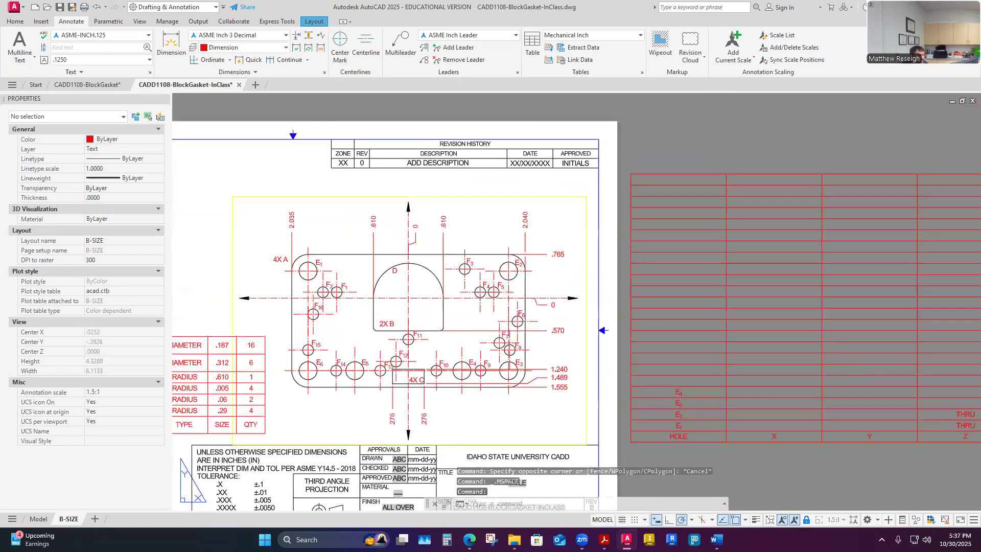
scroll(356, 397, up, 5)
double_click(377, 305)
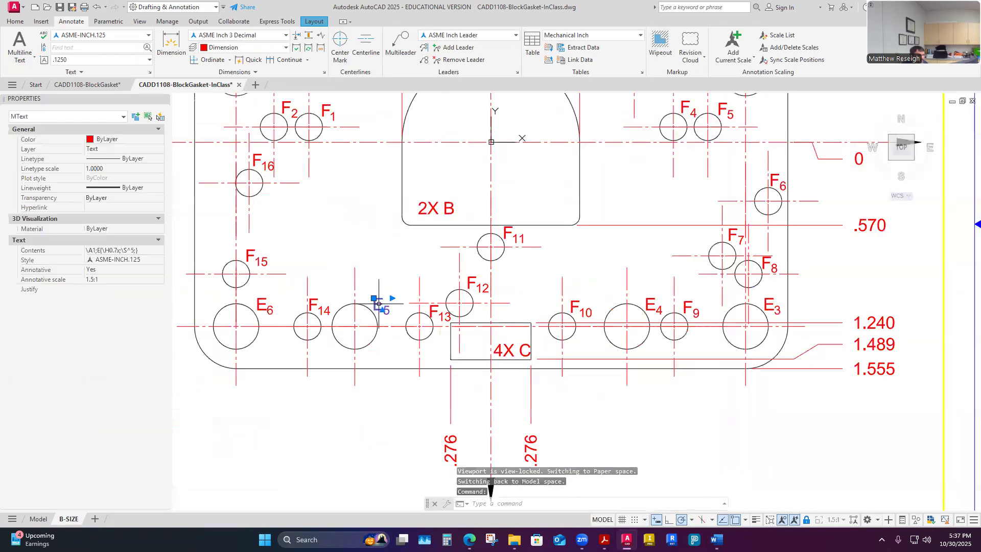
drag(377, 306, 397, 315)
key(ctrl+c)
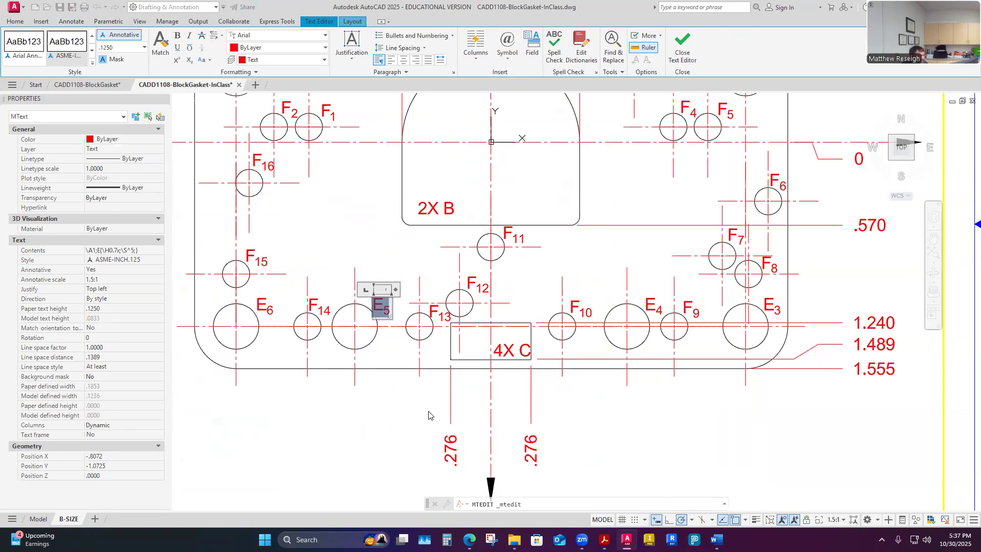
Return to paper space, paste the copied E5 text into cell A6, and cancel the stray selection window.
scroll(596, 426, down, 5)
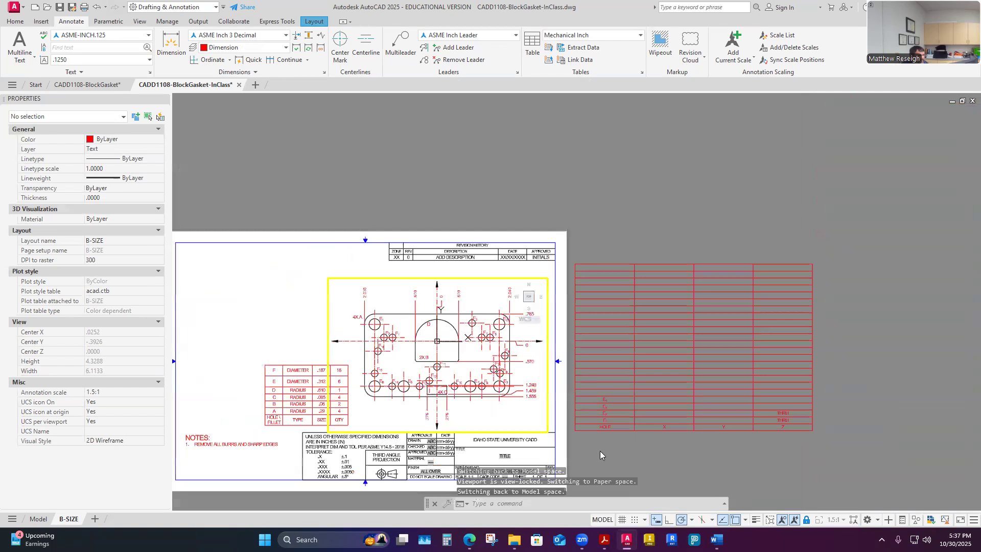
scroll(596, 424, up, 4)
double_click(604, 393)
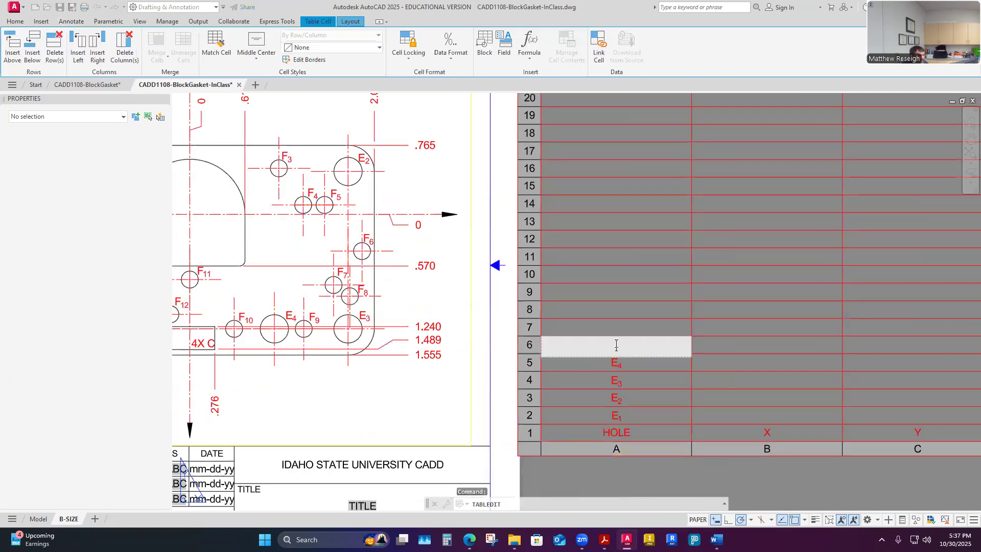
click(624, 332)
click(620, 340)
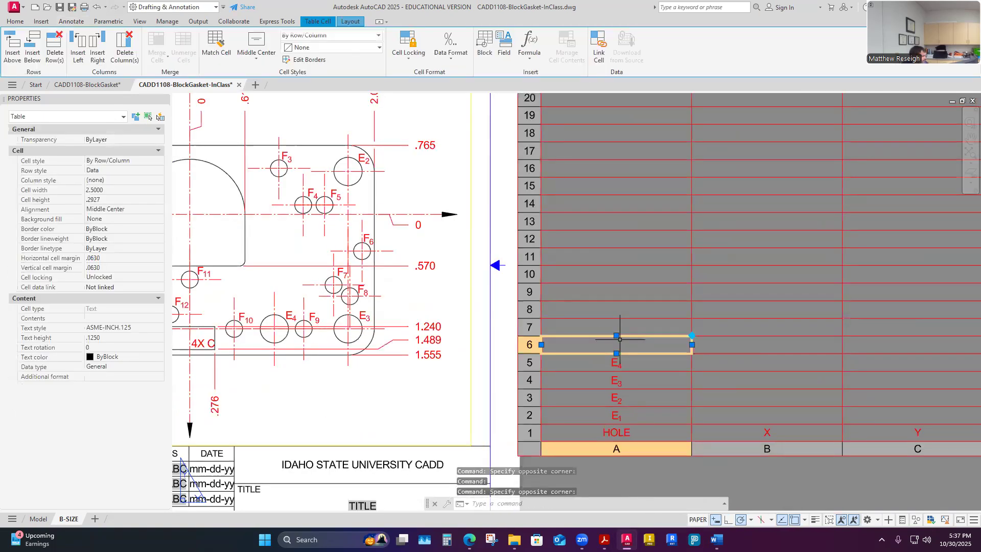
key(ctrl+v)
key(Escape)
scroll(402, 392, down, 2)
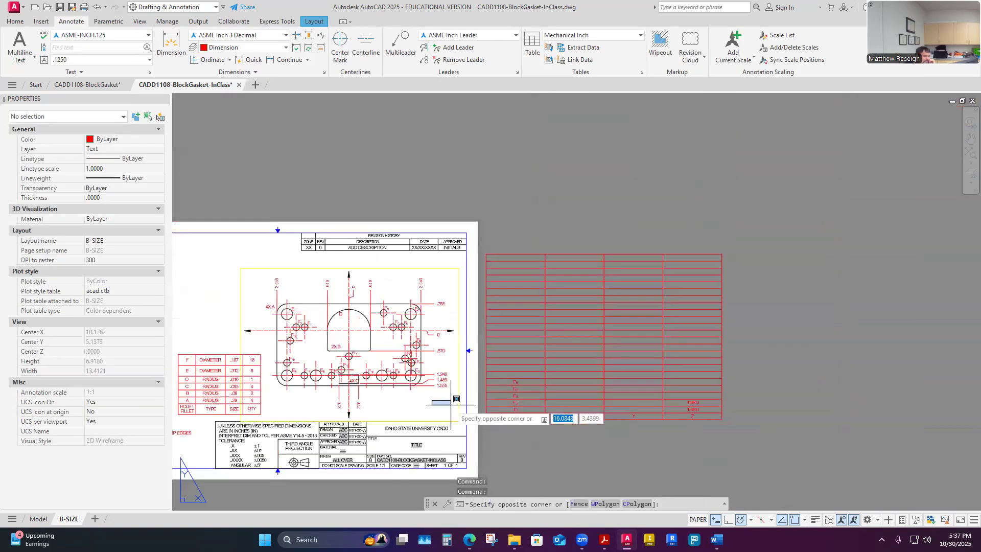
click(620, 398)
key(Escape)
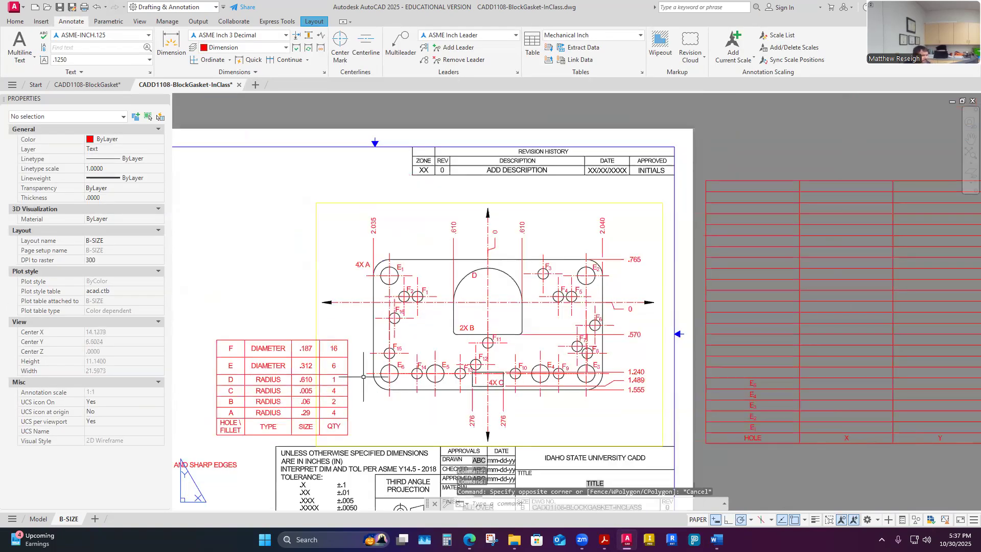
Activate the viewport, copy the subscripted E6 text from the lower-left hole's label, and finish editing the label.
scroll(384, 372, up, 2)
double_click(407, 363)
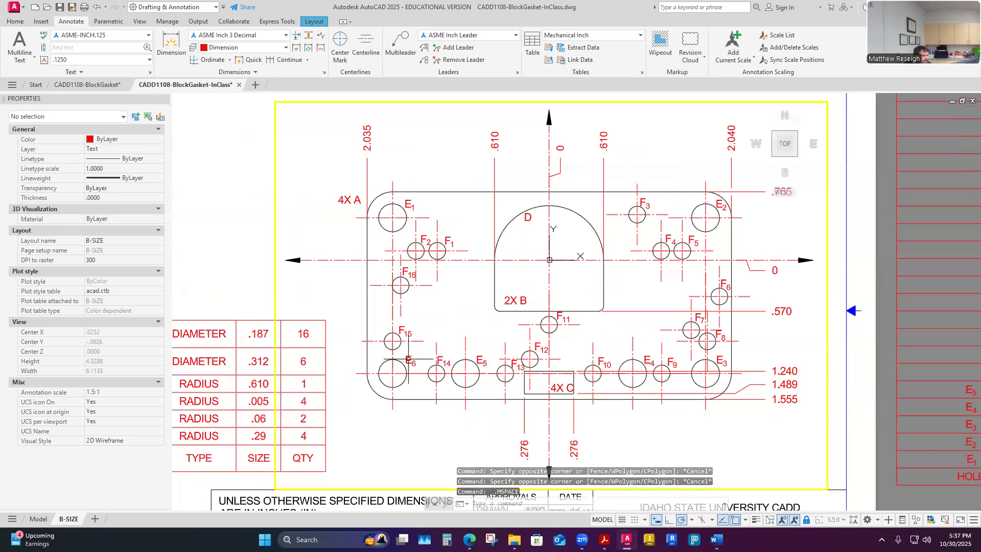
scroll(407, 363, up, 5)
click(406, 362)
double_click(405, 363)
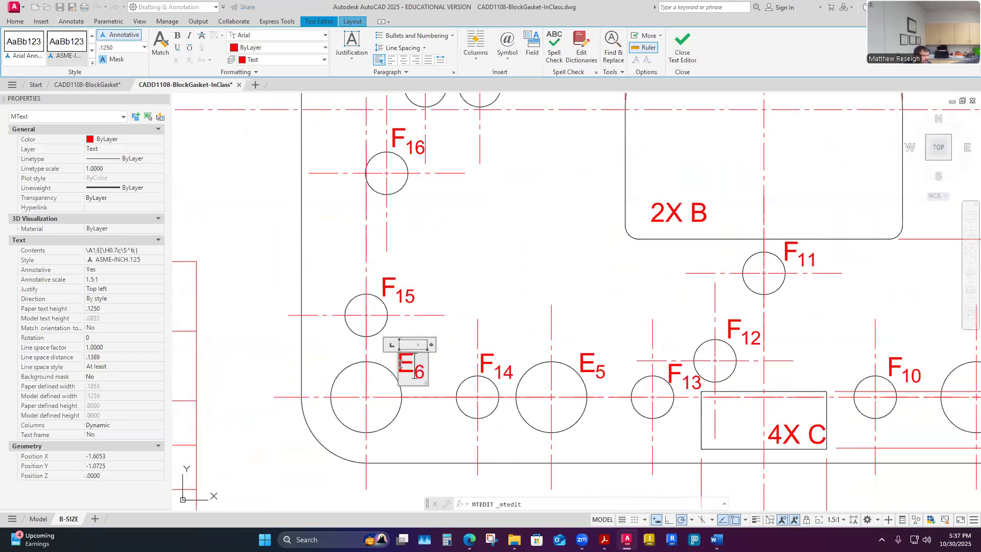
drag(400, 364, 426, 374)
key(ctrl+c)
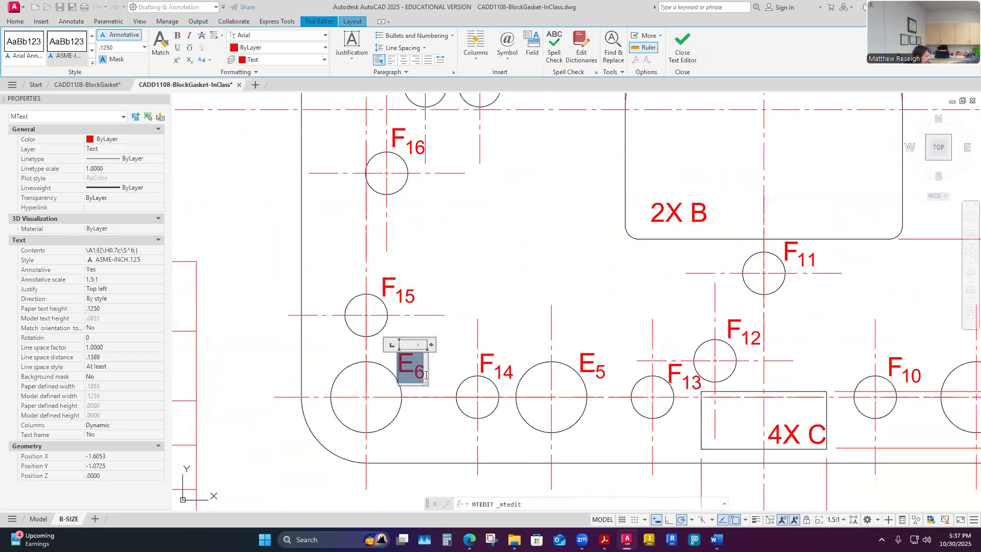
click(411, 480)
Return to paper space, paste the copied E6 text into cell A7, and deselect the table.
scroll(411, 480, down, 5)
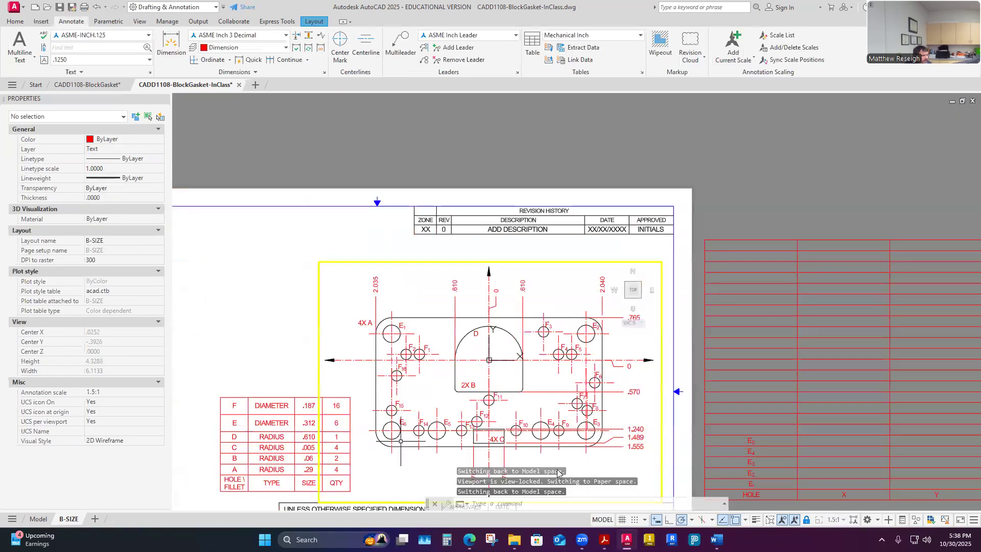
scroll(559, 474, up, 3)
scroll(716, 403, up, 2)
click(705, 402)
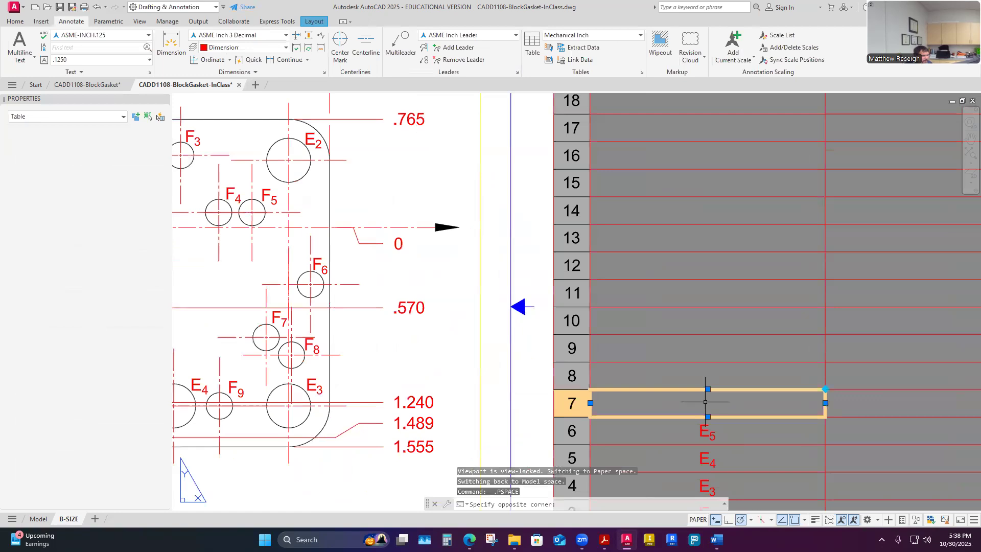
key(ctrl+v)
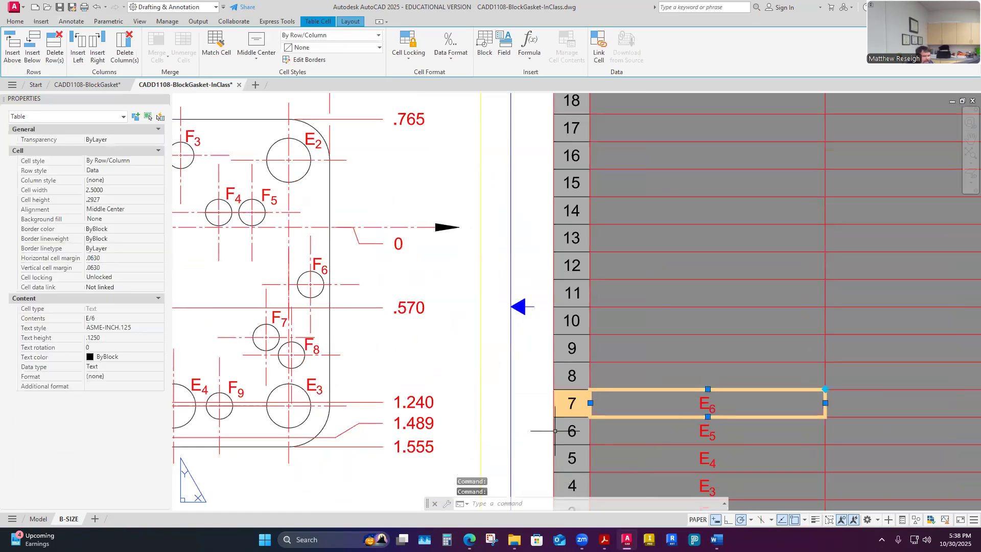
click(535, 430)
key(Escape)
scroll(535, 432, down, 5)
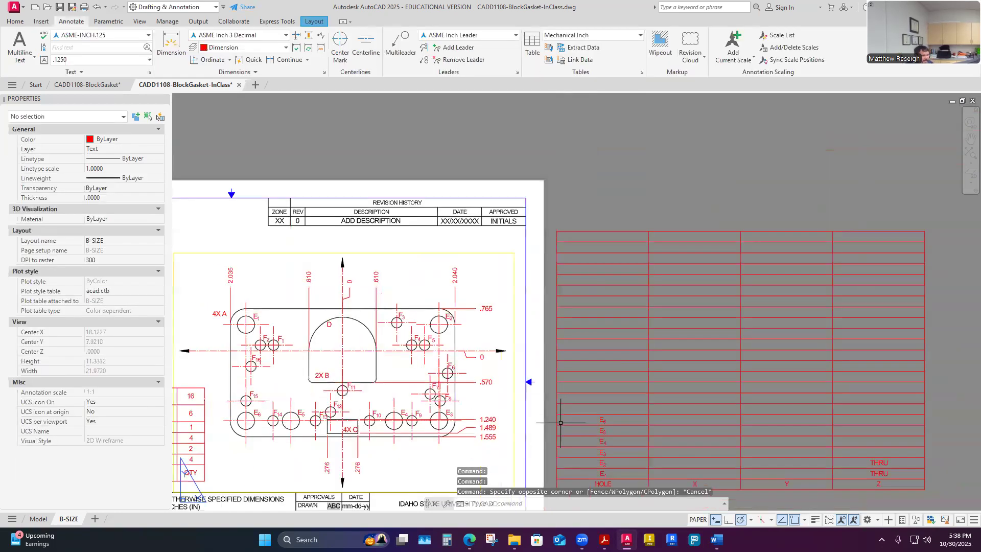
scroll(599, 431, up, 2)
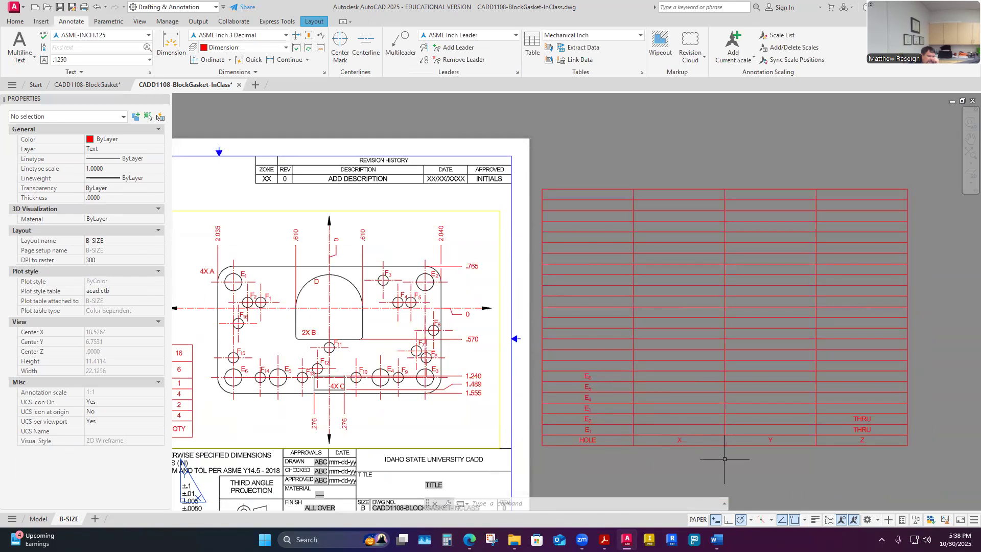
scroll(724, 459, up, 2)
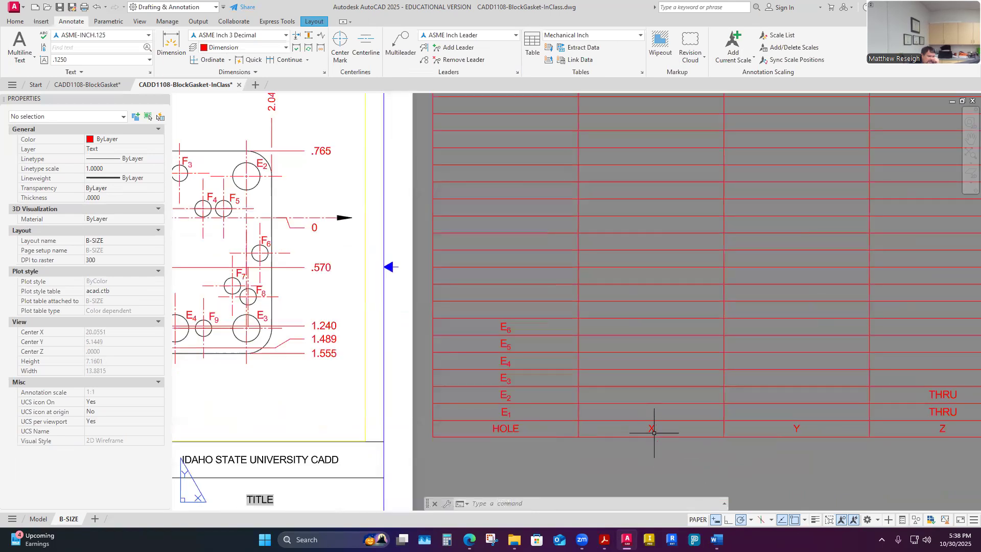
scroll(692, 443, down, 2)
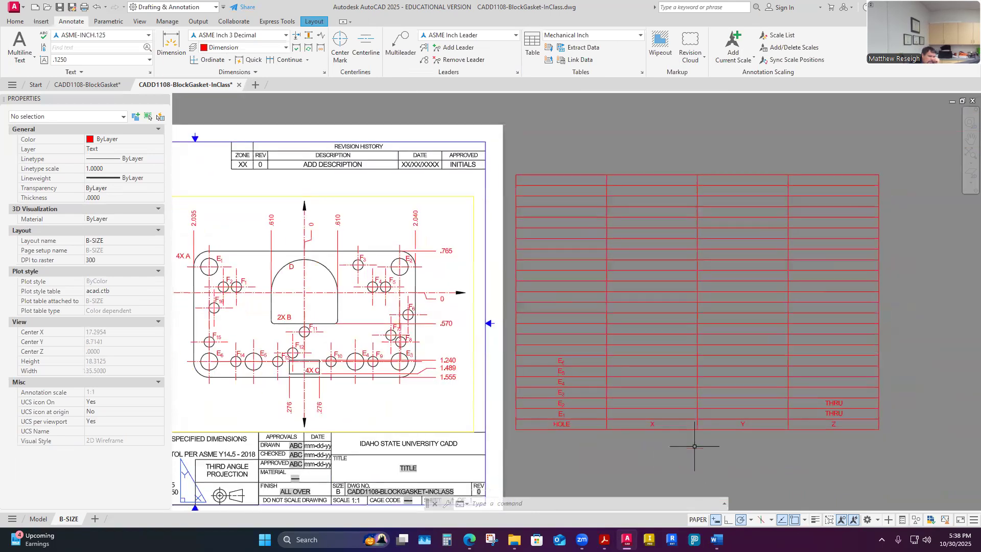
scroll(694, 445, down, 2)
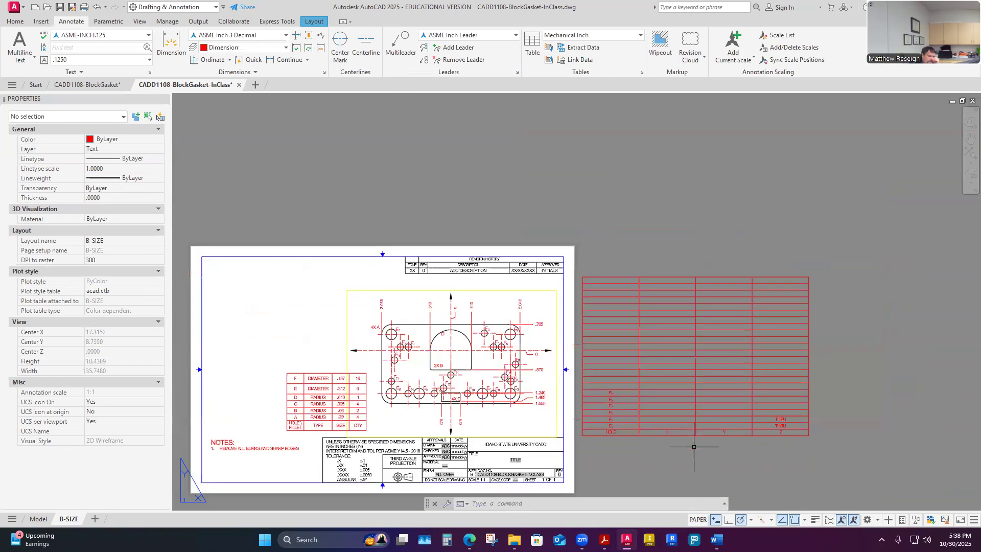
Activate the viewport, select the E1 circle at the plate's upper-left corner, and copy its Center X value.
scroll(664, 445, up, 2)
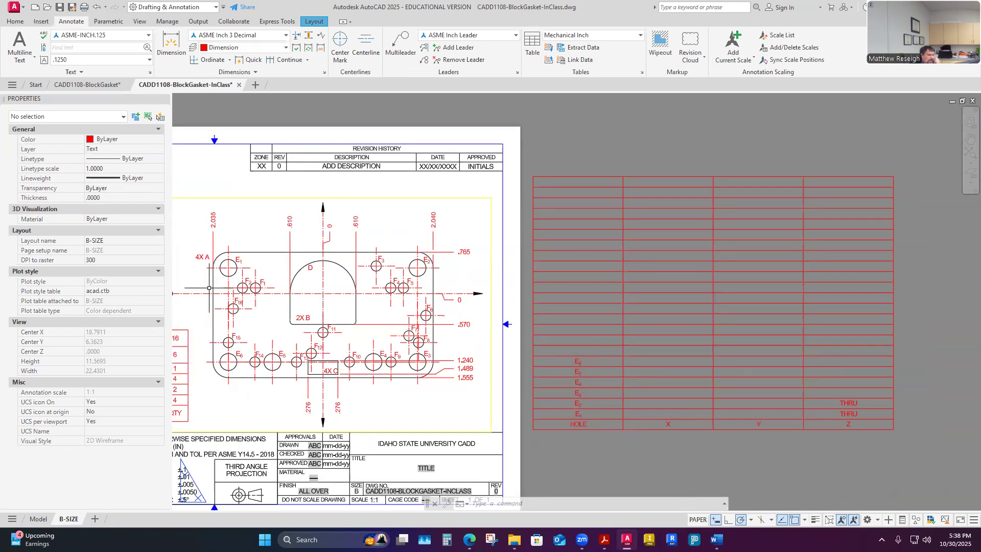
double_click(212, 266)
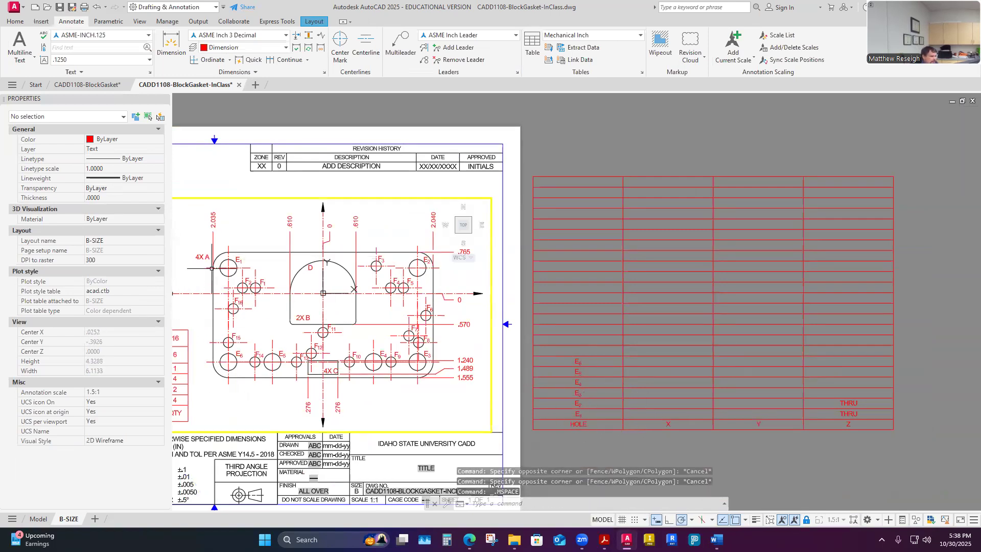
scroll(212, 268, up, 2)
click(220, 267)
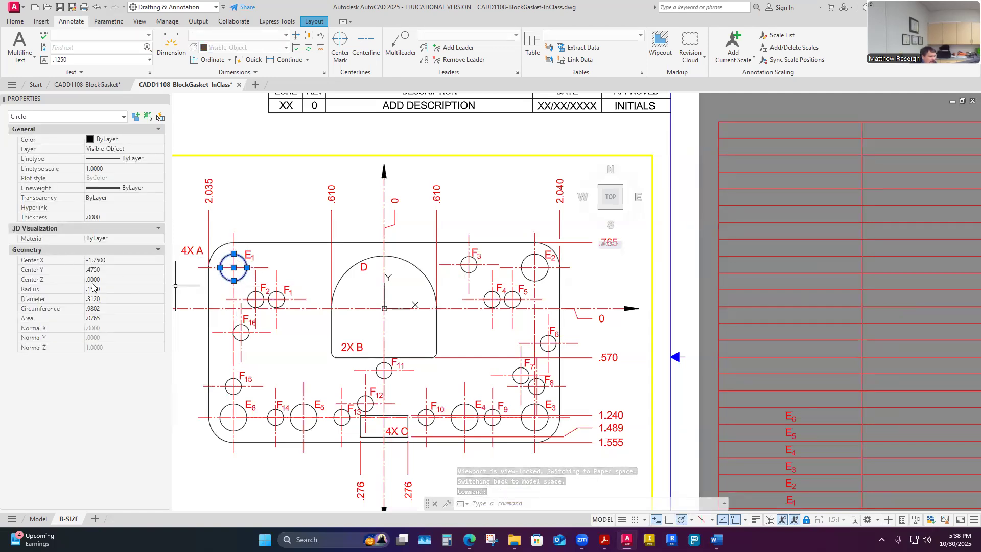
click(115, 261)
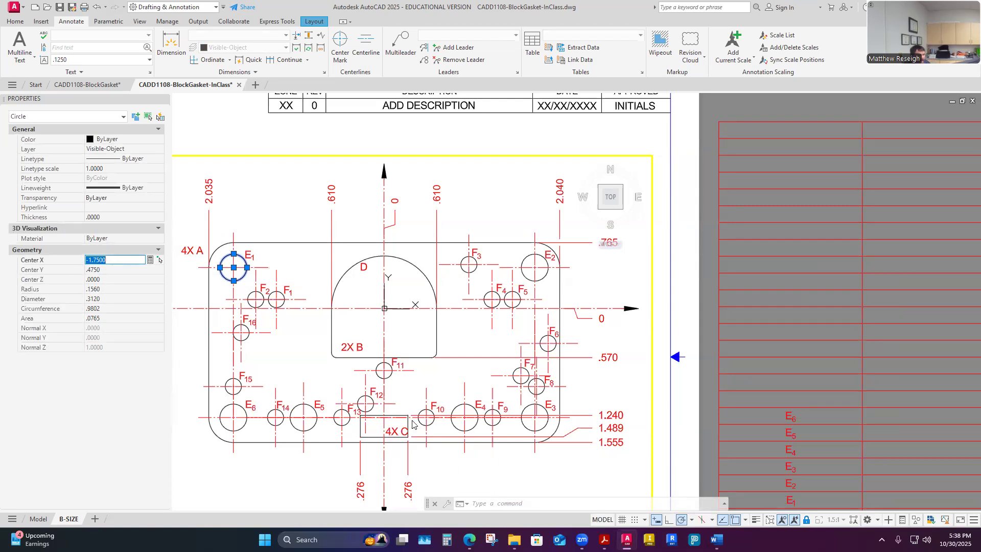
Return to paper space, paste -1.7500 into cell B2 as hole E1's X value, and cancel the stray selection window.
double_click(709, 374)
scroll(743, 389, down, 2)
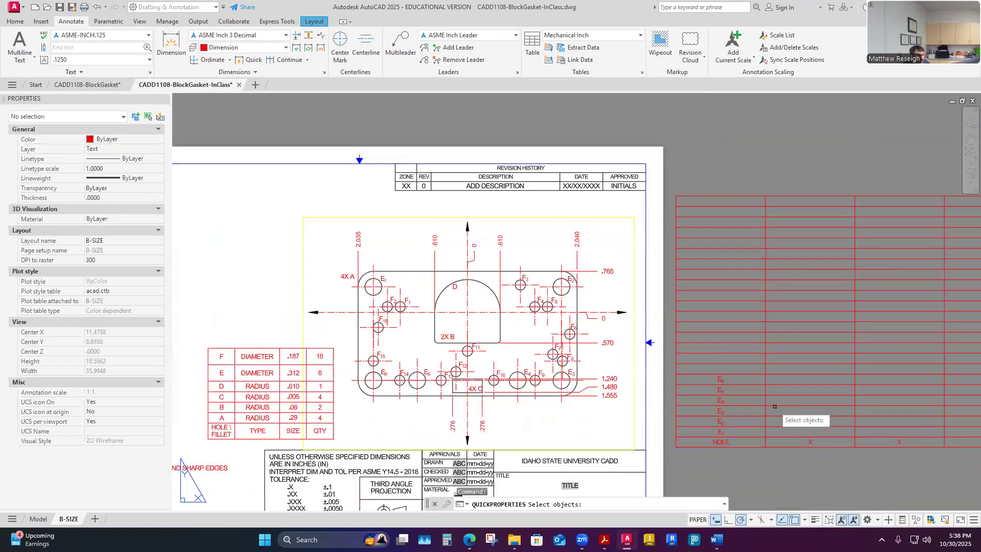
scroll(775, 406, up, 3)
drag(815, 387, 598, 450)
drag(739, 466, 816, 445)
key(Escape)
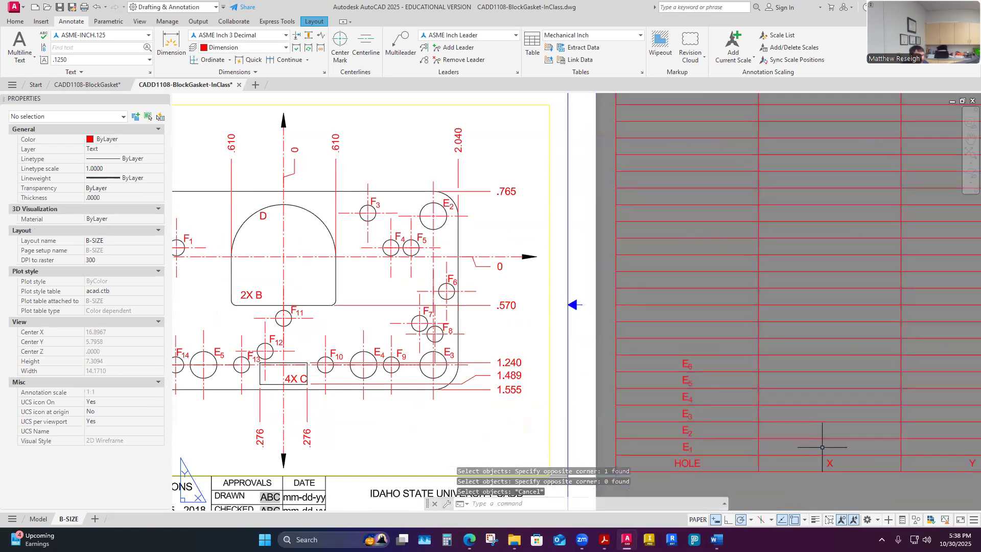
click(821, 447)
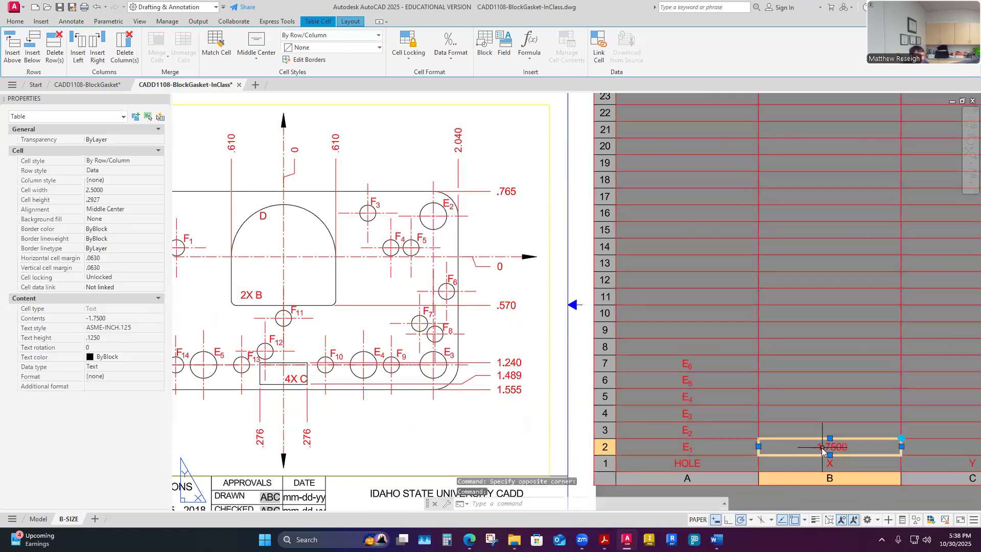
click(802, 494)
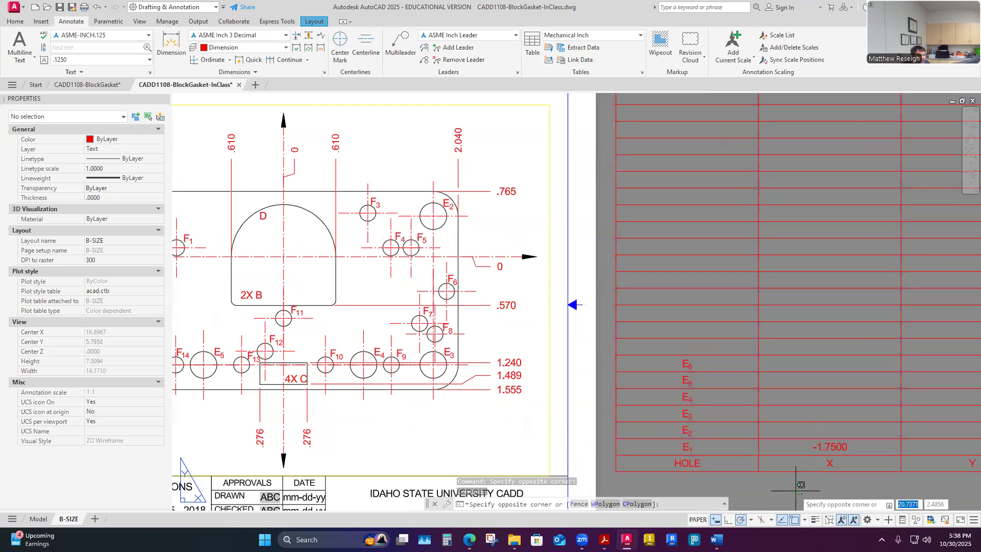
scroll(801, 484, down, 6)
scroll(517, 407, up, 6)
key(Escape)
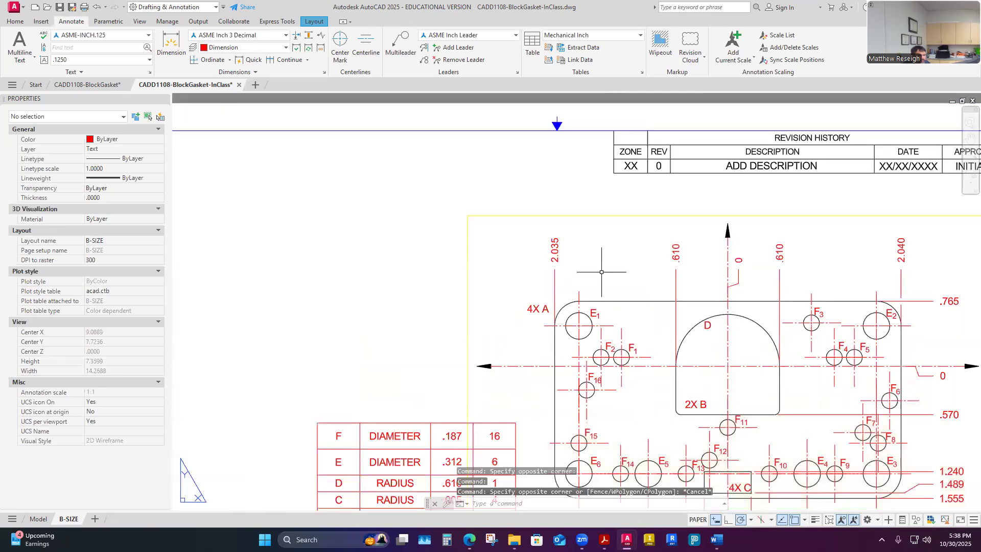
Activate the viewport, copy the E1 circle's Center Y value, and return to paper space.
double_click(602, 272)
click(584, 315)
click(111, 270)
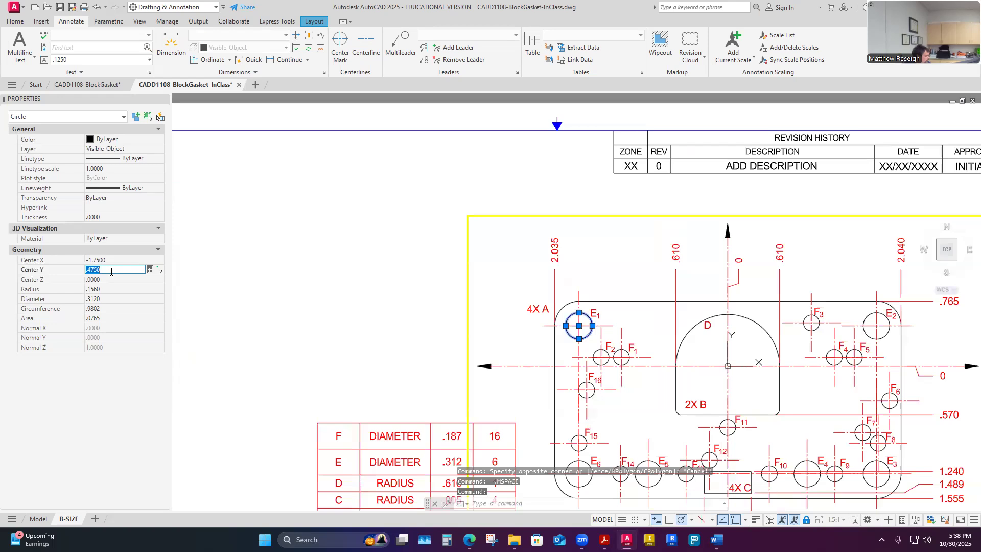
click(522, 314)
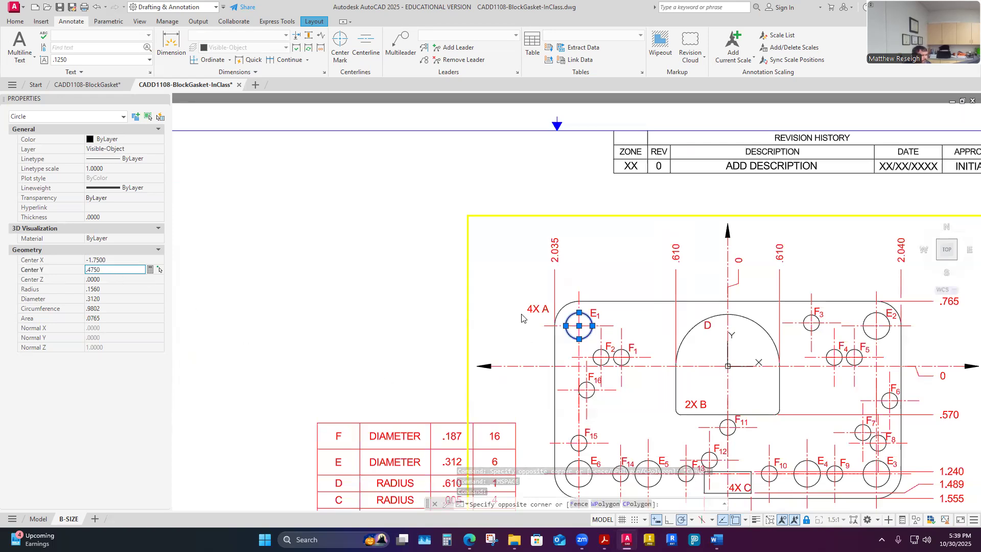
double_click(433, 314)
scroll(434, 314, down, 4)
scroll(536, 356, up, 3)
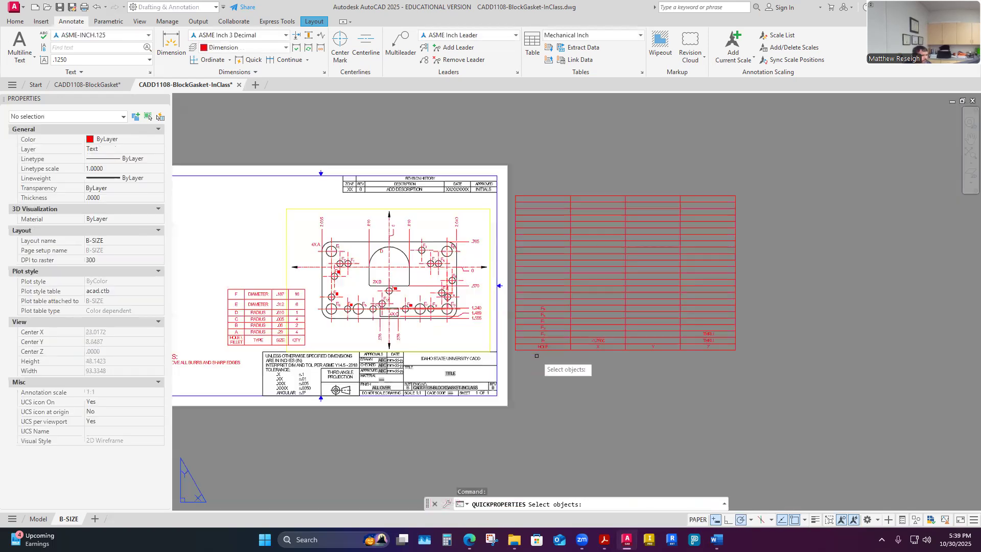
Try entering 0.4750 in the X cell of hole E2's row, and undo that table edit.
click(621, 324)
click(631, 322)
click(633, 316)
click(633, 324)
key(Escape)
click(634, 320)
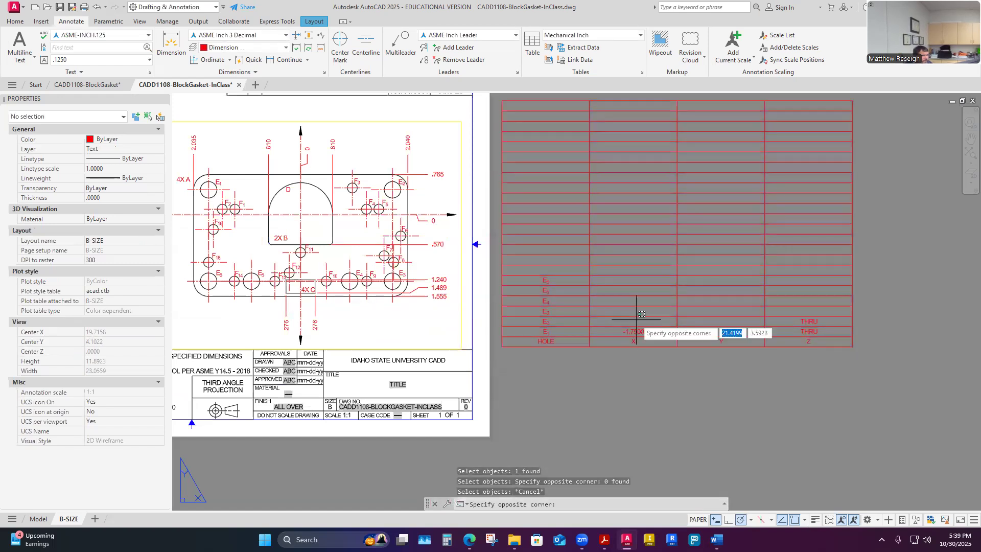
double_click(637, 320)
text(0.475)
click(661, 362)
scroll(655, 357, up, 2)
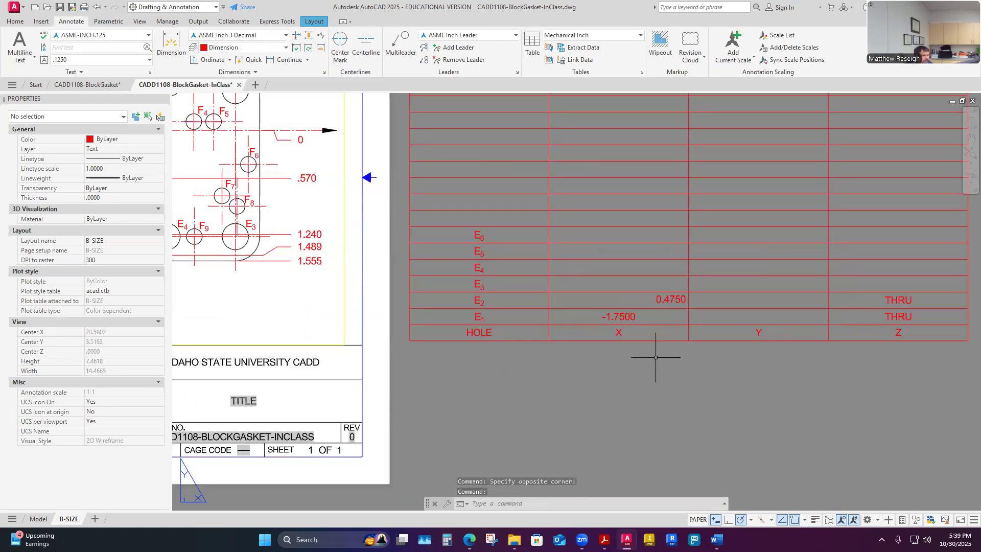
click(96, 6)
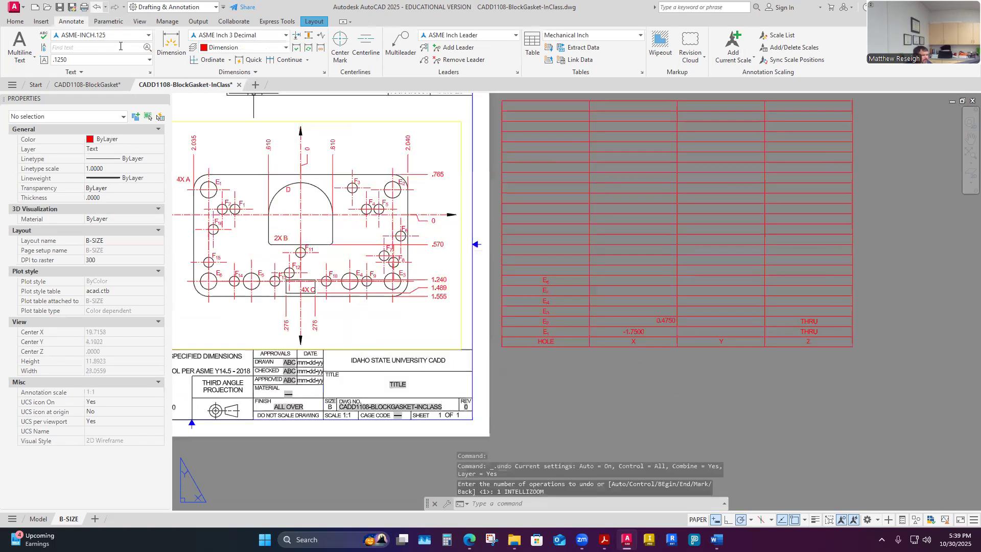
click(96, 7)
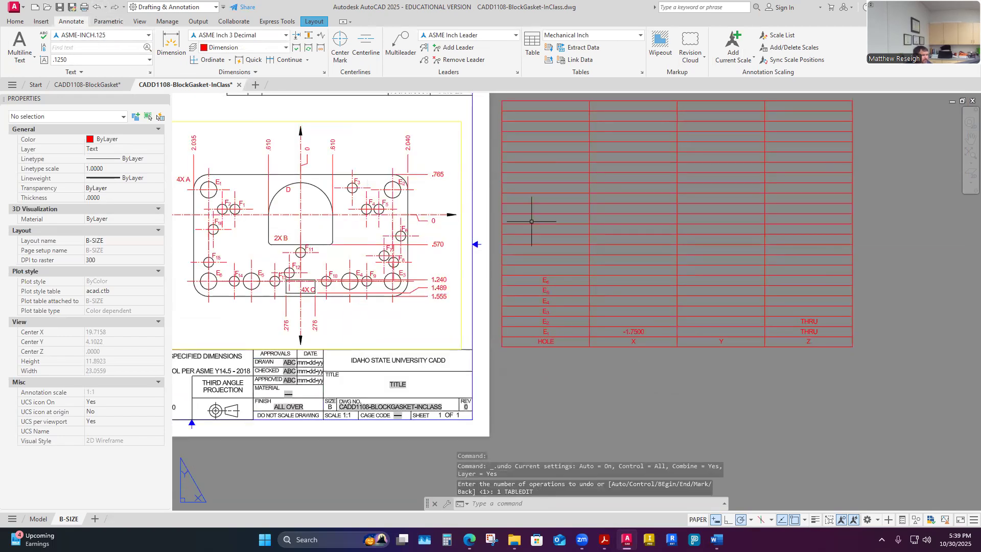
Paste .4750 into cell C2 as hole E1's Y value and deselect the table.
click(719, 331)
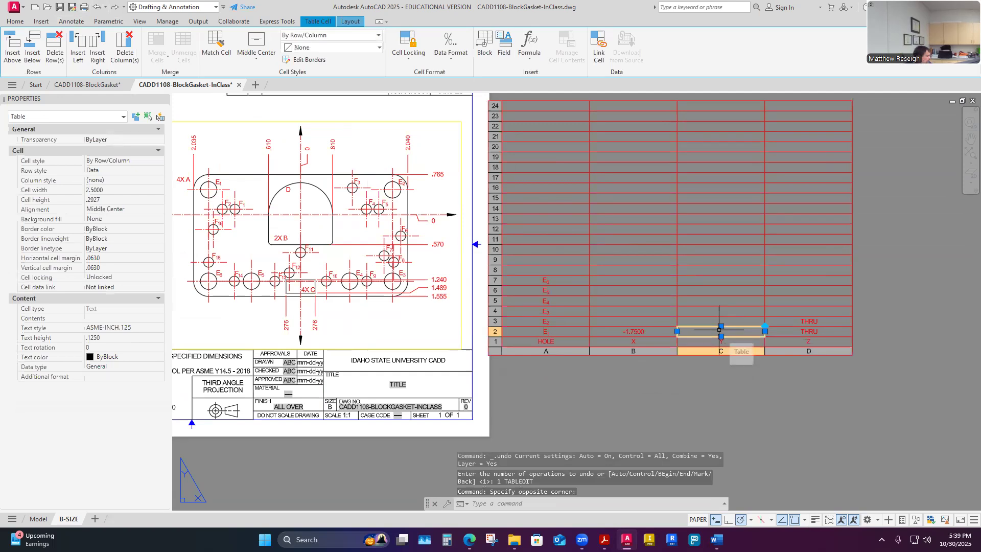
click(729, 400)
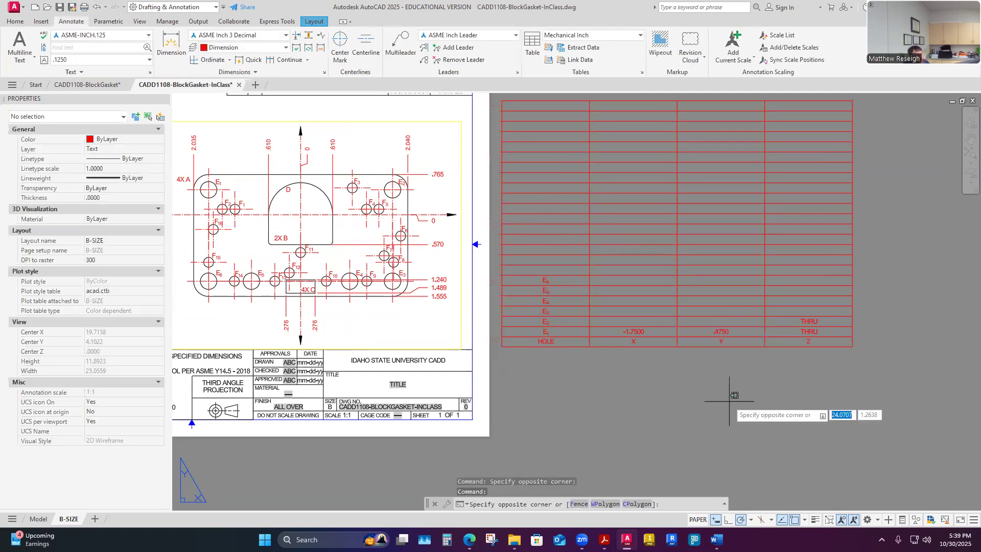
key(Escape)
Examine how cell B2 behaves when its text is opened for editing compared with when only the cell is selected.
double_click(650, 330)
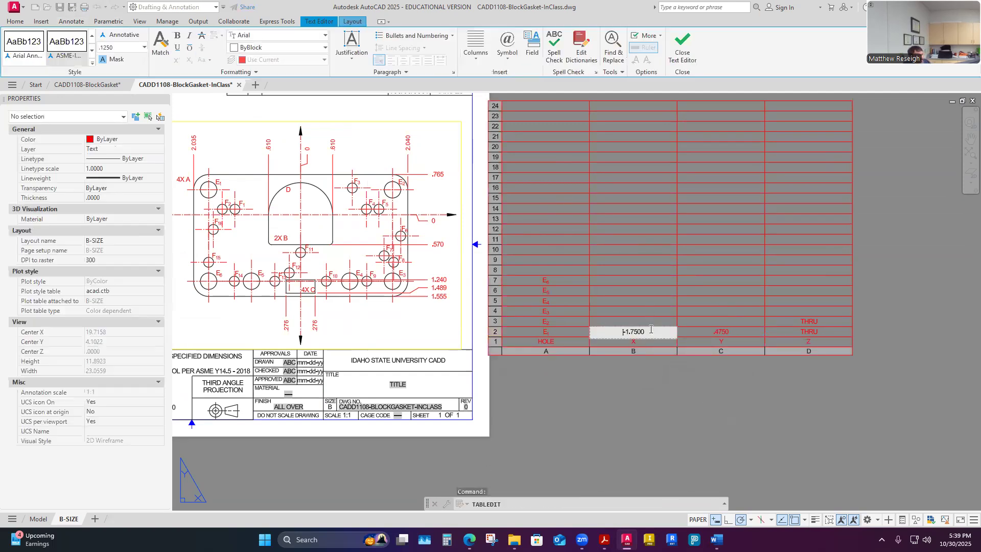
click(657, 378)
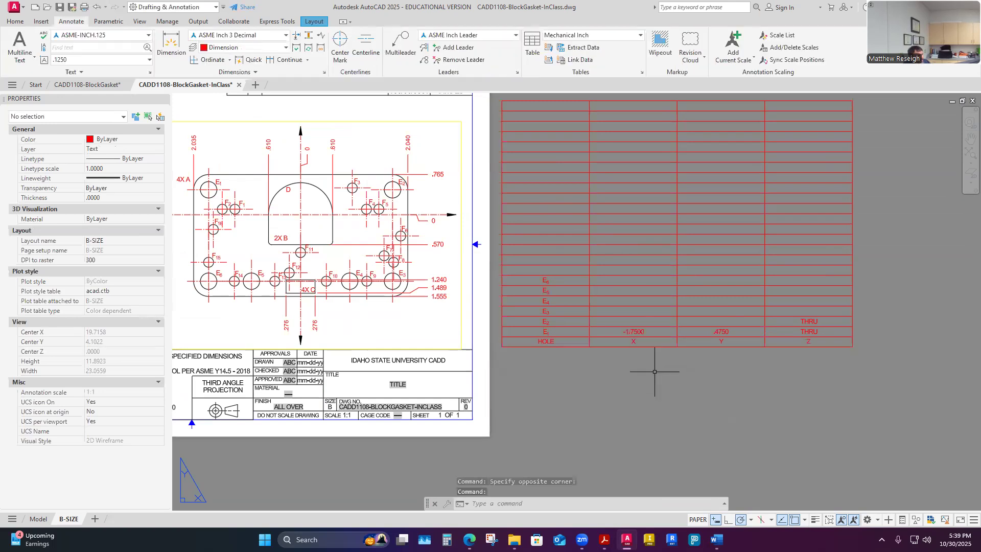
double_click(654, 332)
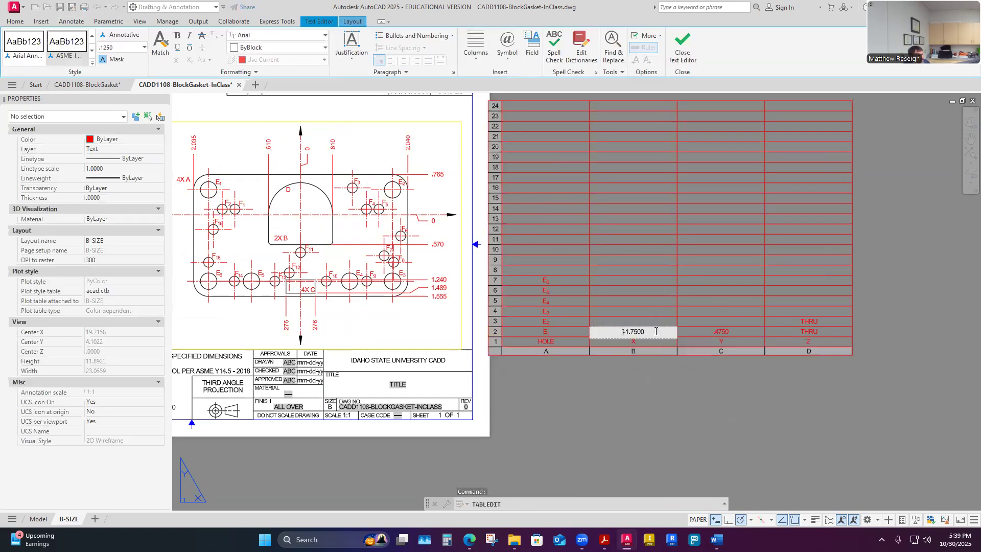
key(Escape)
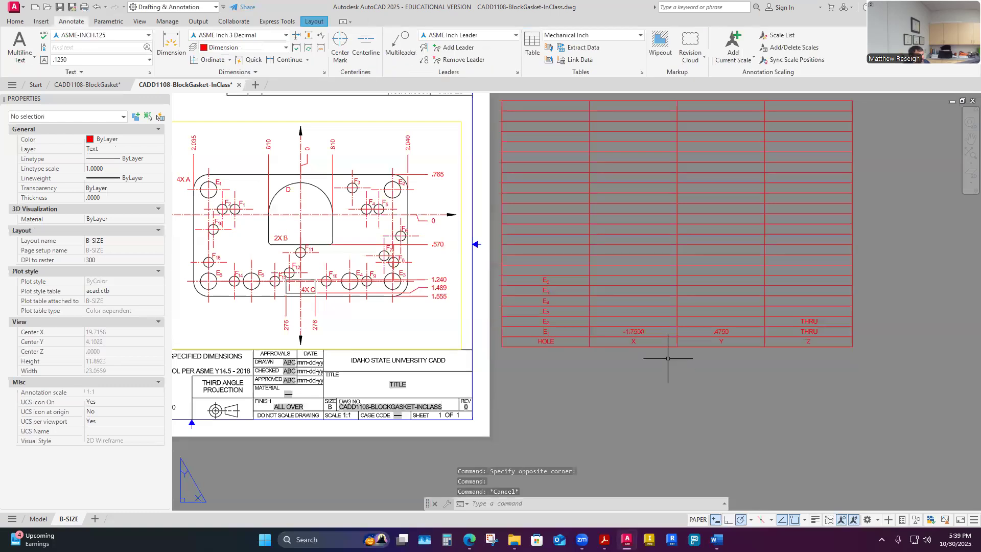
click(656, 329)
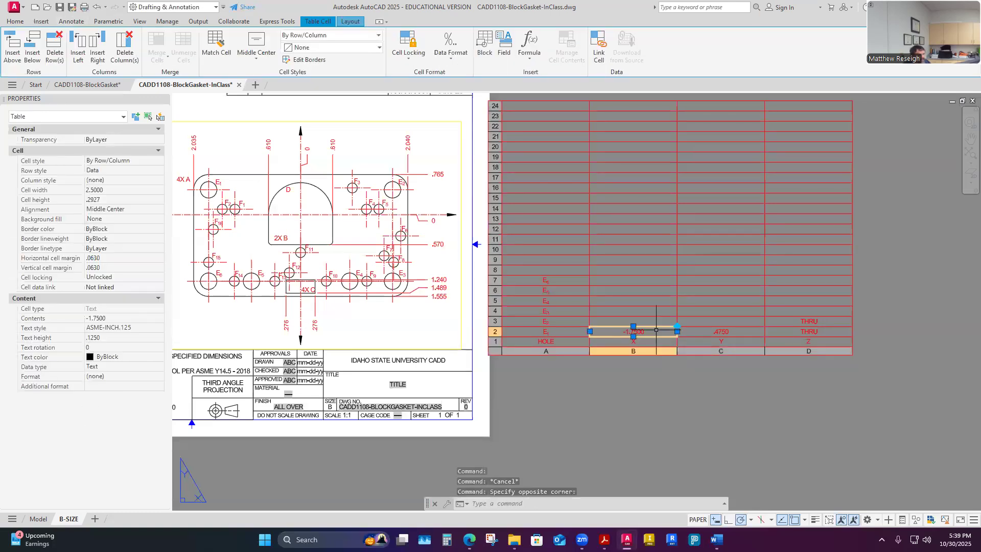
click(668, 382)
key(Escape)
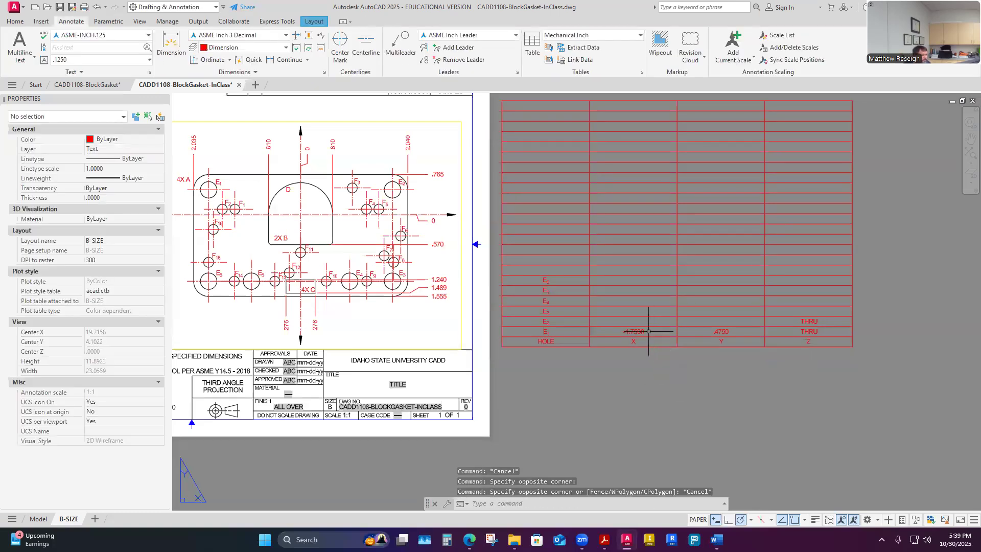
click(648, 331)
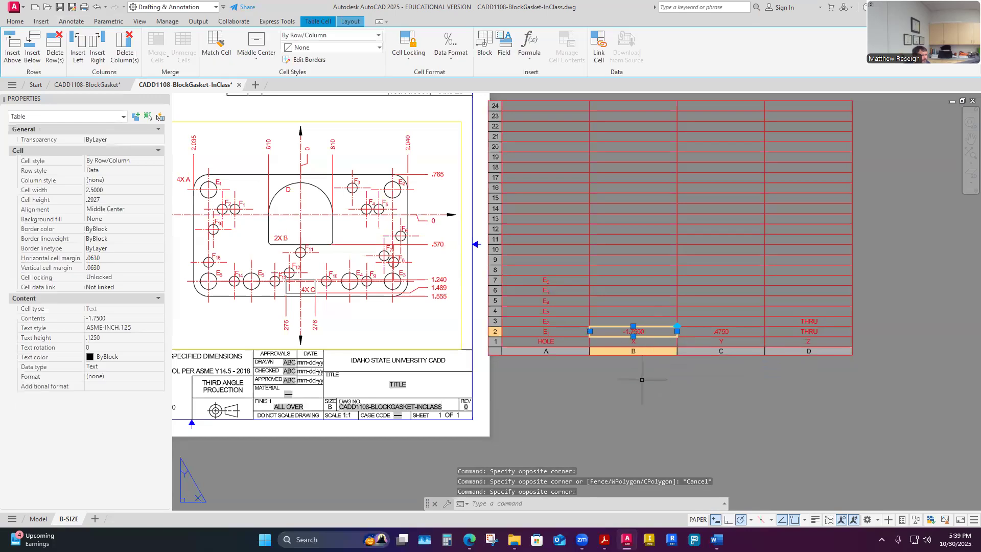
key(Escape)
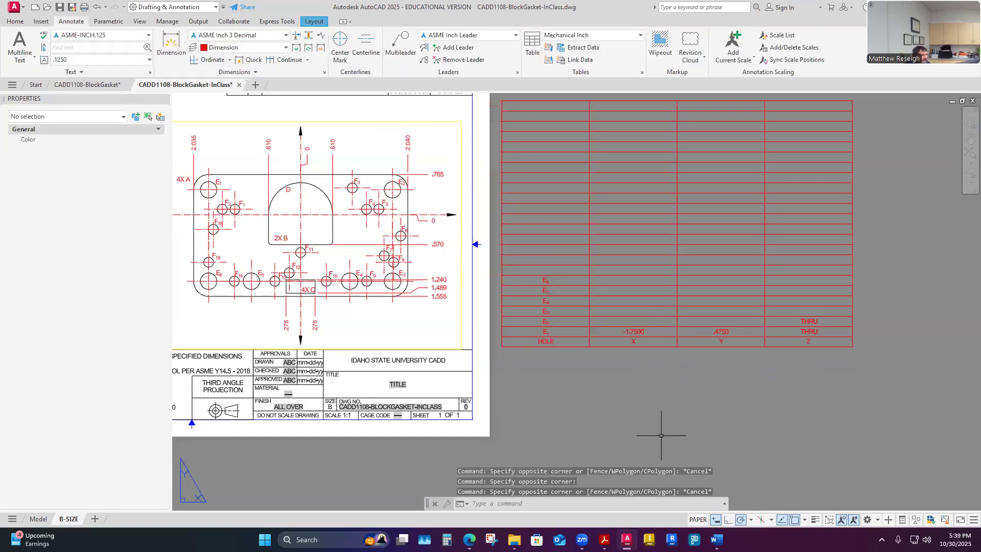
double_click(649, 332)
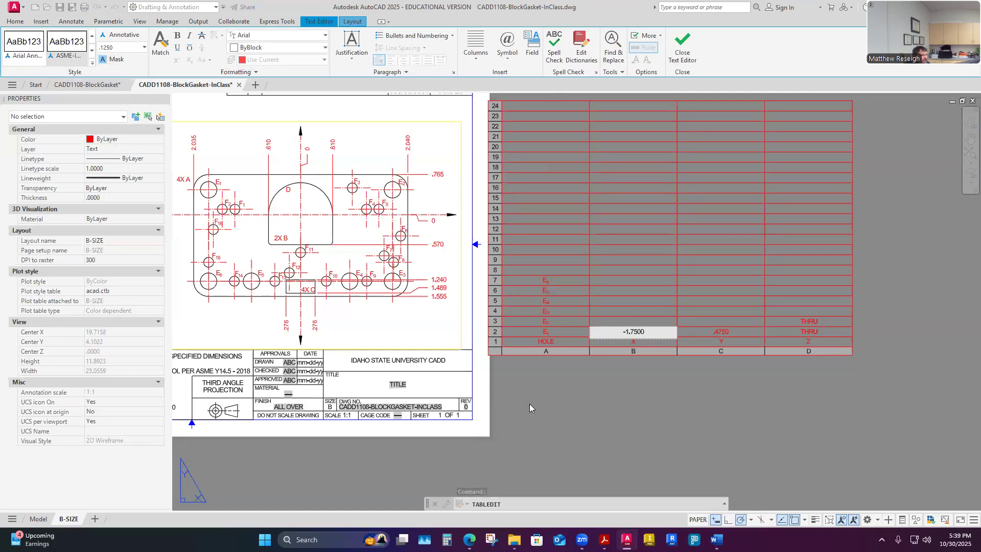
click(584, 386)
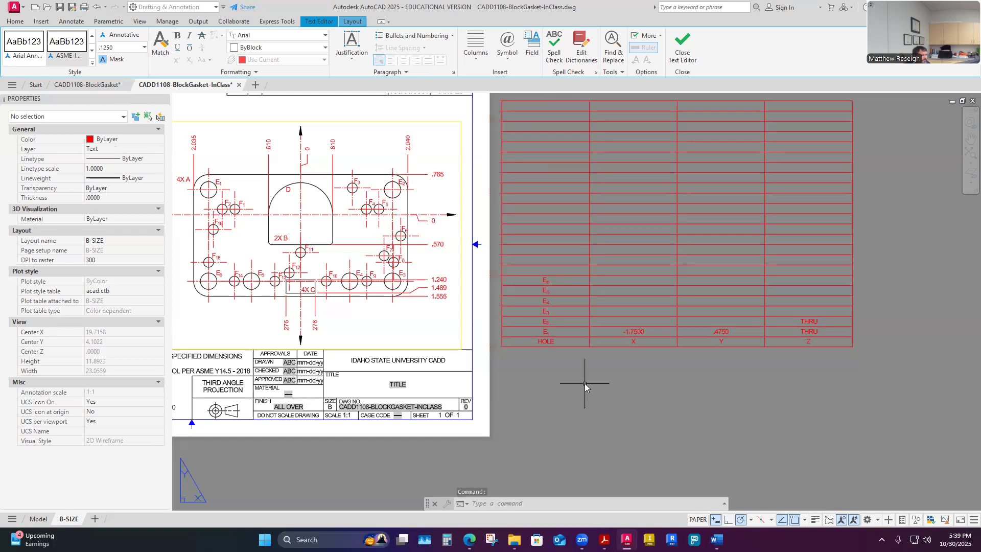
click(661, 331)
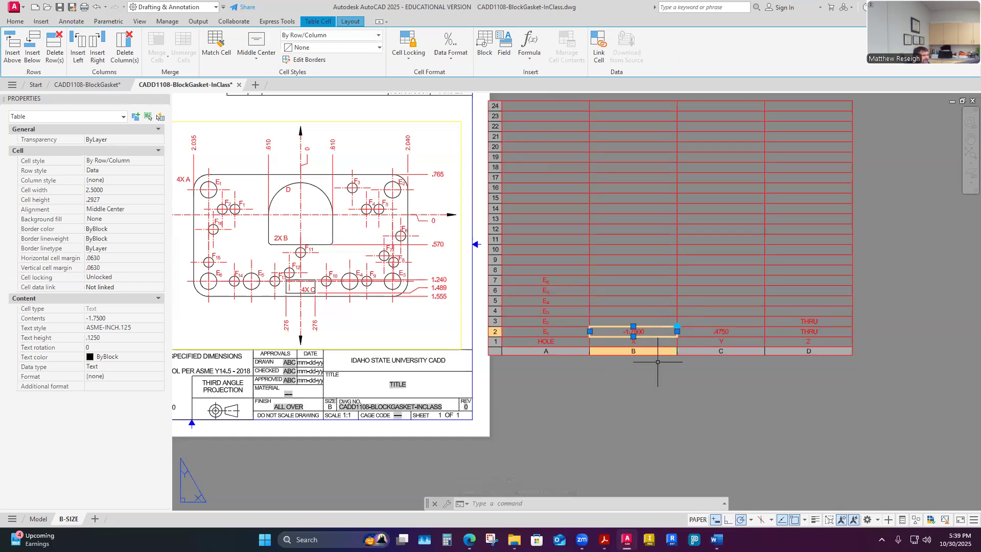
click(656, 366)
key(Escape)
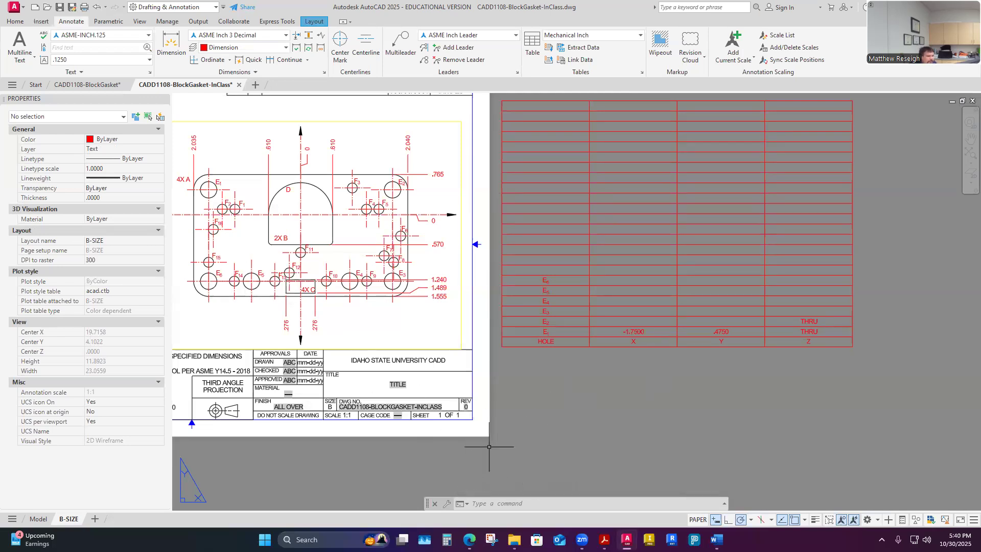
Activate the viewport, select the E2 circle at the plate's upper-right corner, and copy its Center X value.
click(376, 325)
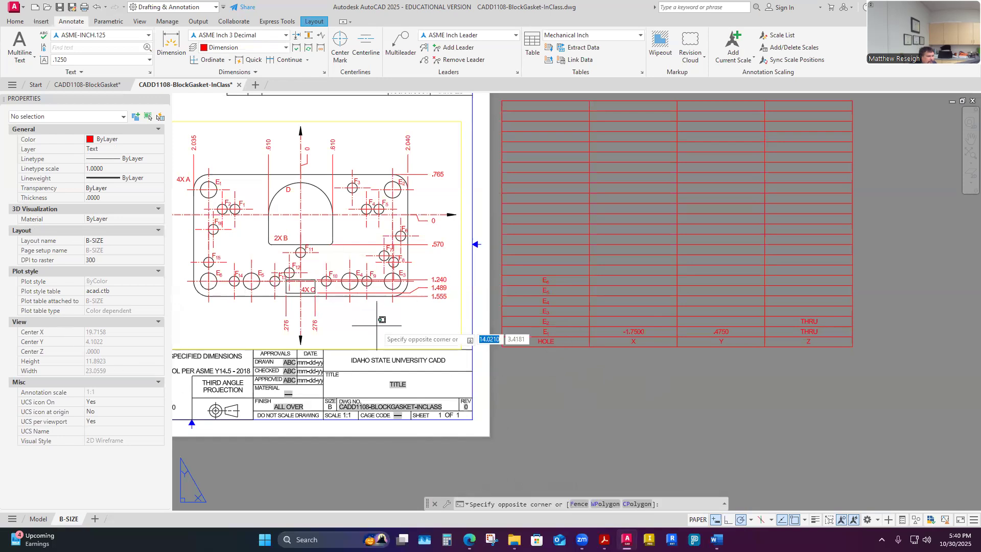
double_click(376, 326)
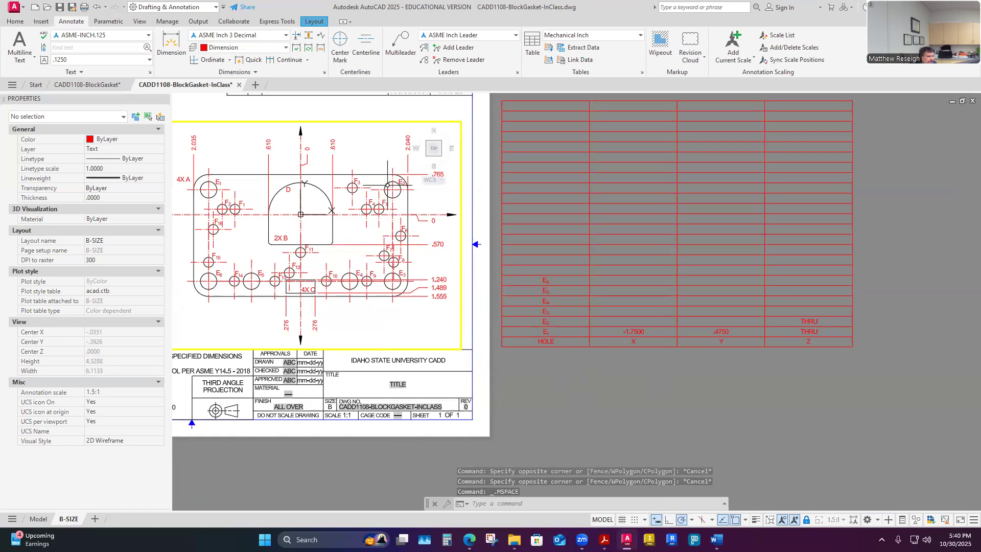
click(387, 185)
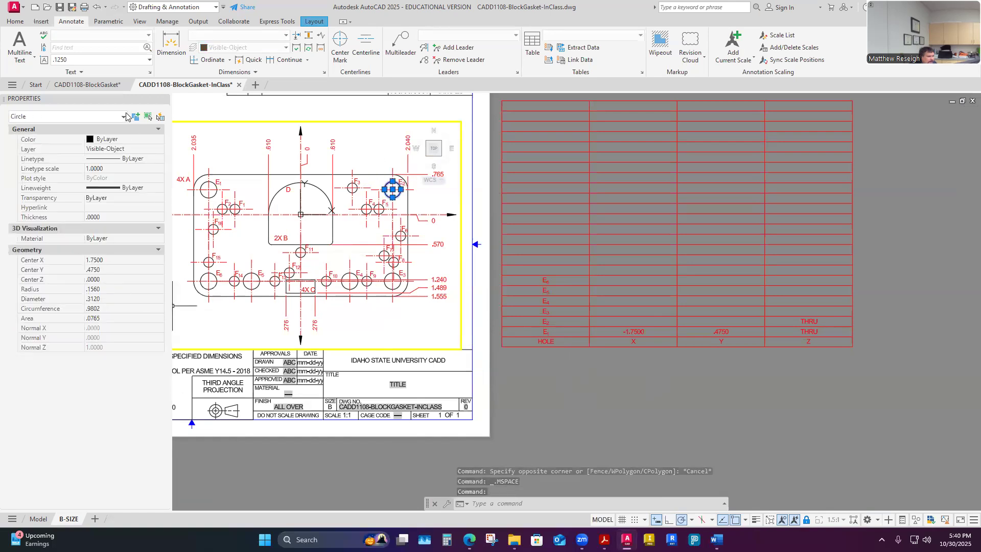
click(108, 261)
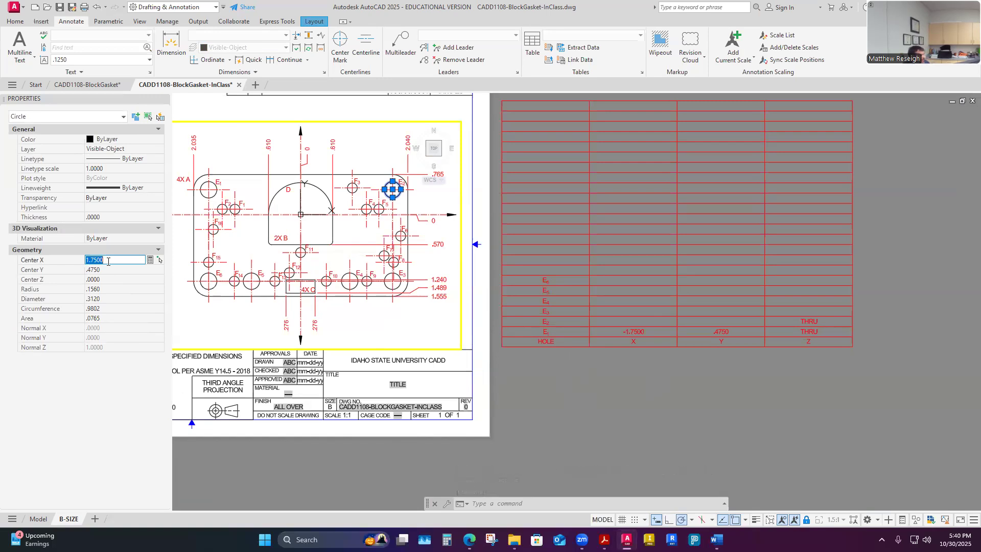
click(391, 329)
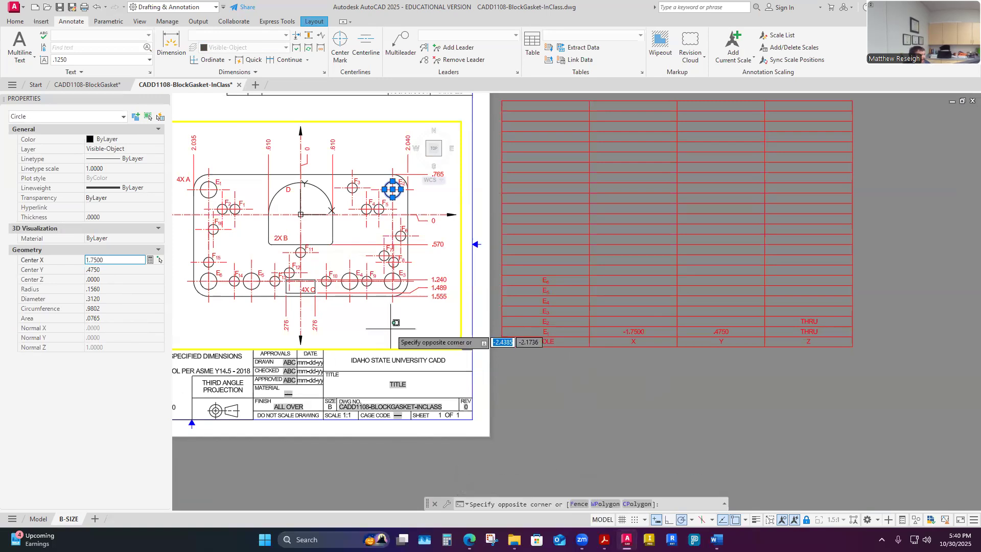
Return to paper space and try to pick the X cell in hole E2's table row.
click(465, 386)
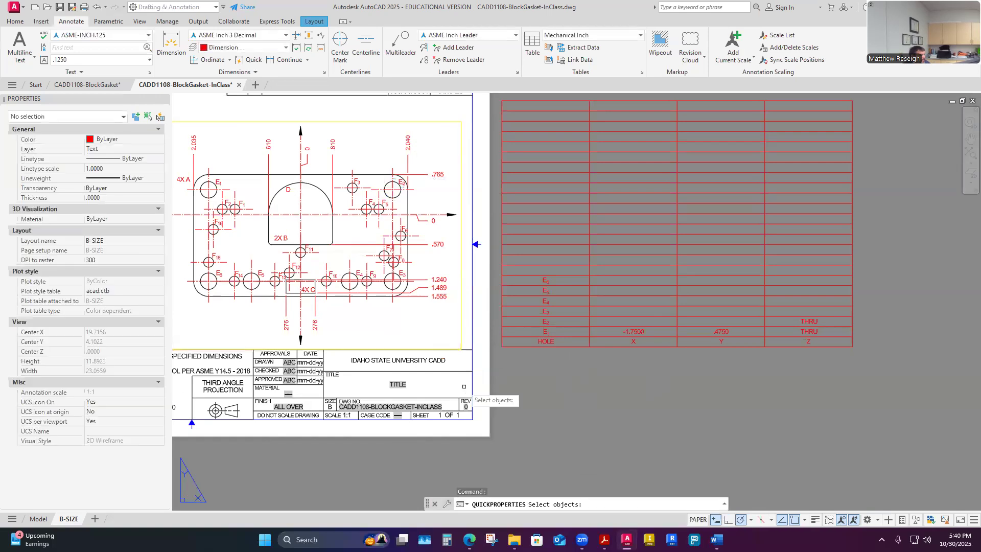
click(638, 321)
click(638, 321)
click(638, 321)
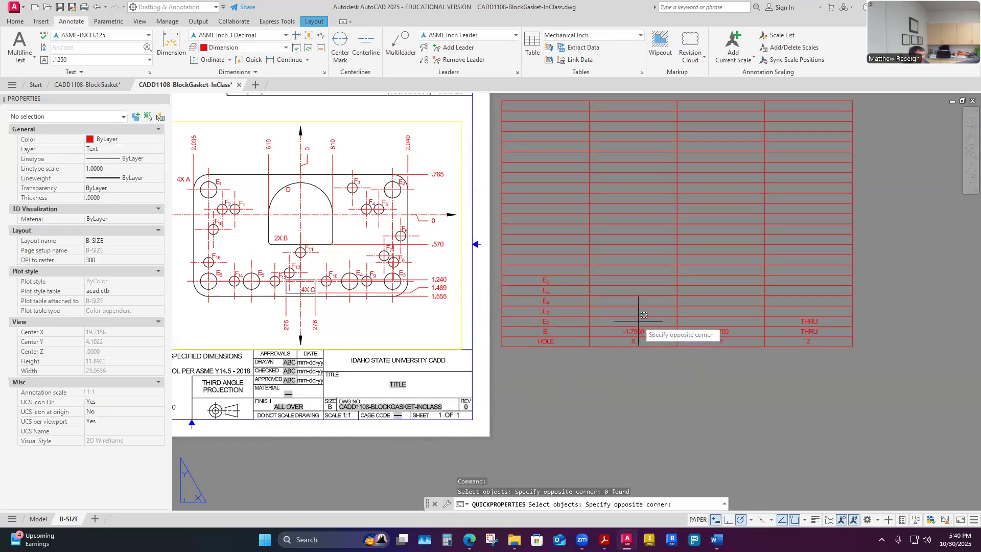
click(640, 376)
click(640, 376)
click(640, 376)
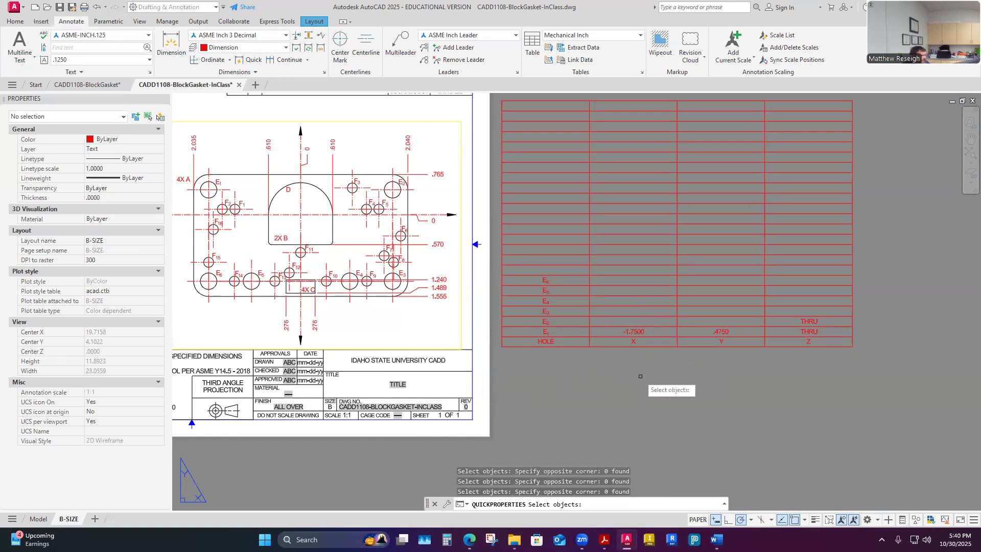
click(638, 321)
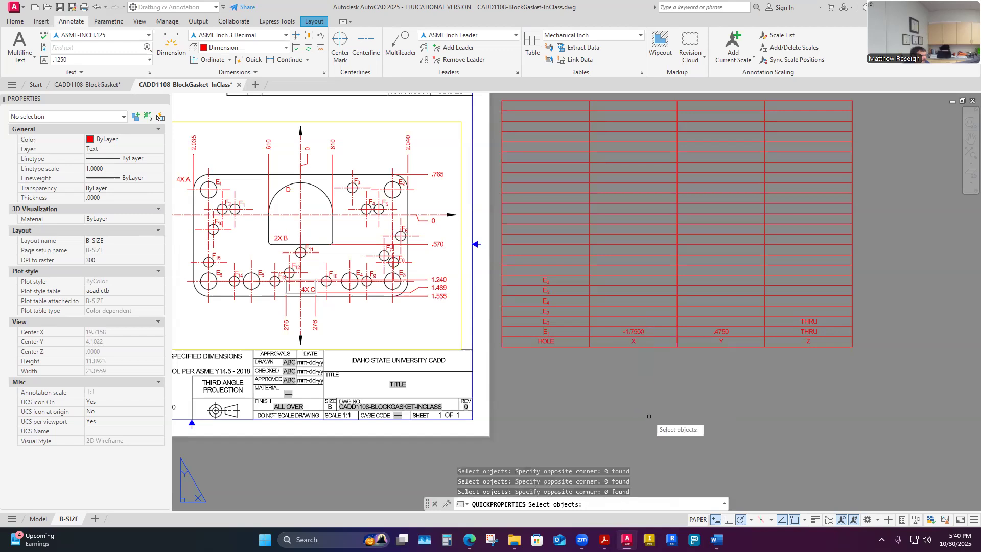
click(634, 347)
click(636, 347)
click(645, 323)
click(639, 349)
key(Escape)
key(Escape)
Enter 1.7500 in cell B3 as hole E2's X value and deselect the table.
click(639, 322)
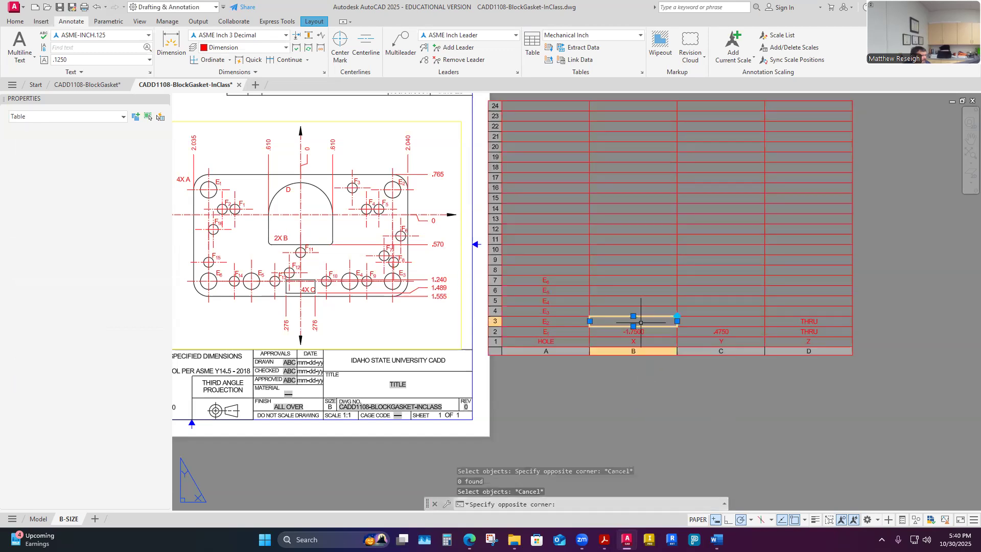
text(1.7500)
key(Return)
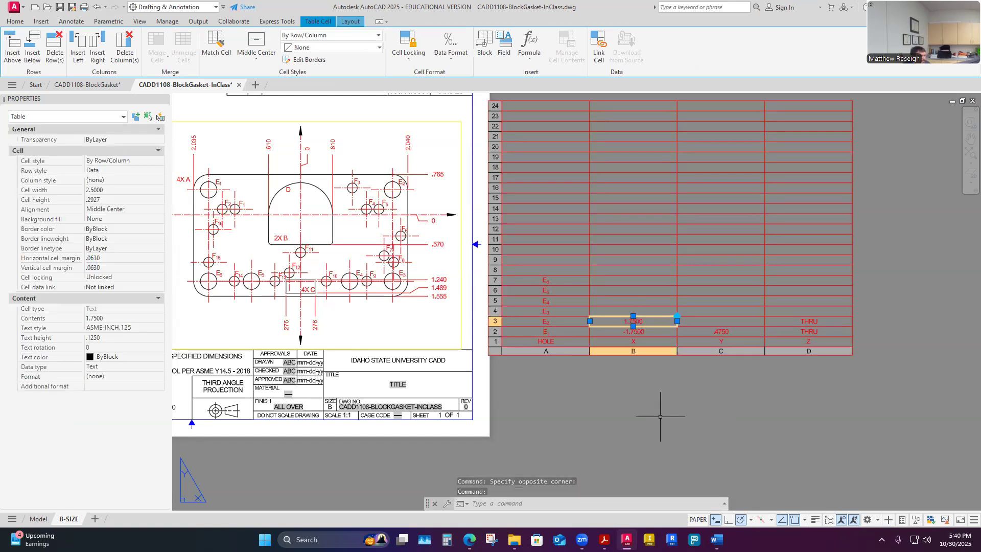
click(660, 415)
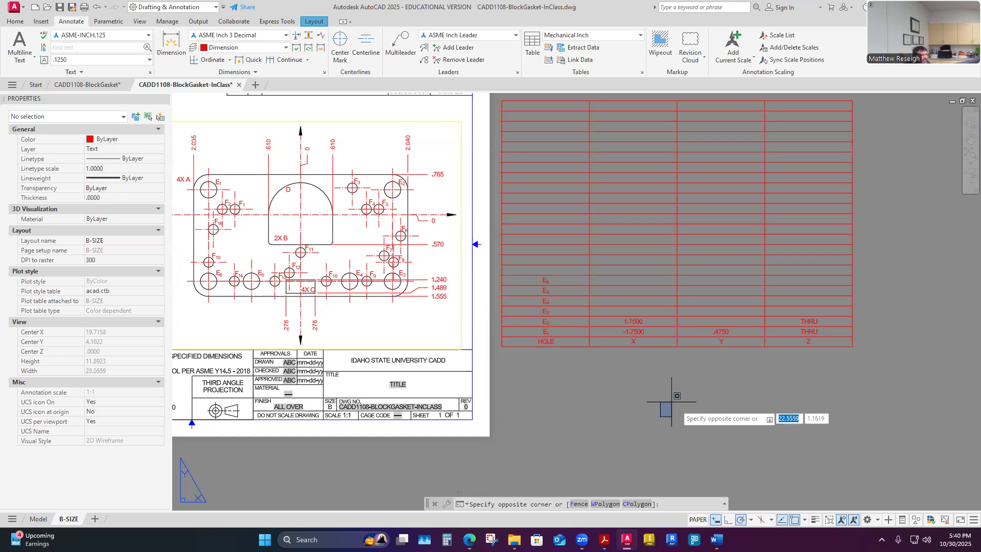
key(Escape)
Copy the E2 circle's Center Y value and paste .4750 into cell C3 as hole E2's Y value.
double_click(422, 203)
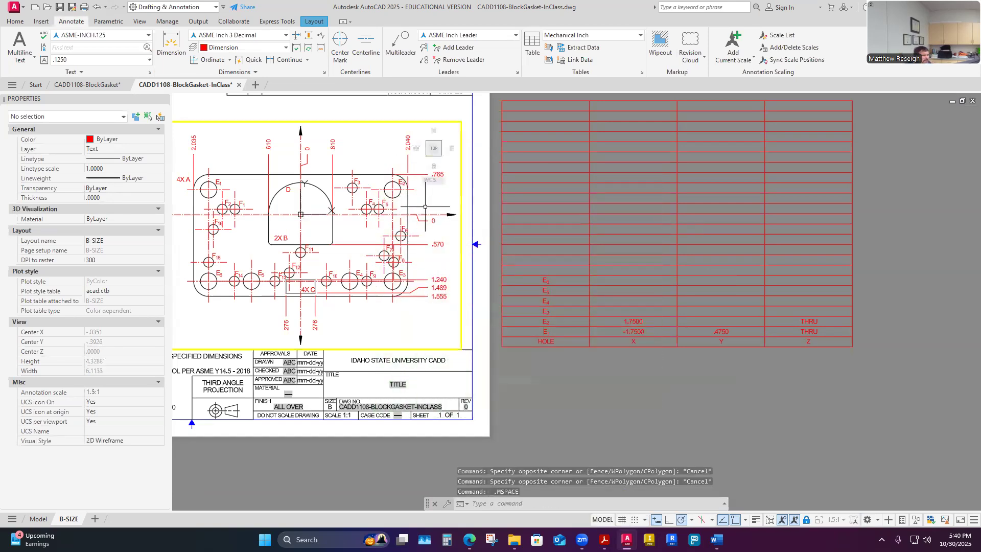
click(397, 194)
click(108, 269)
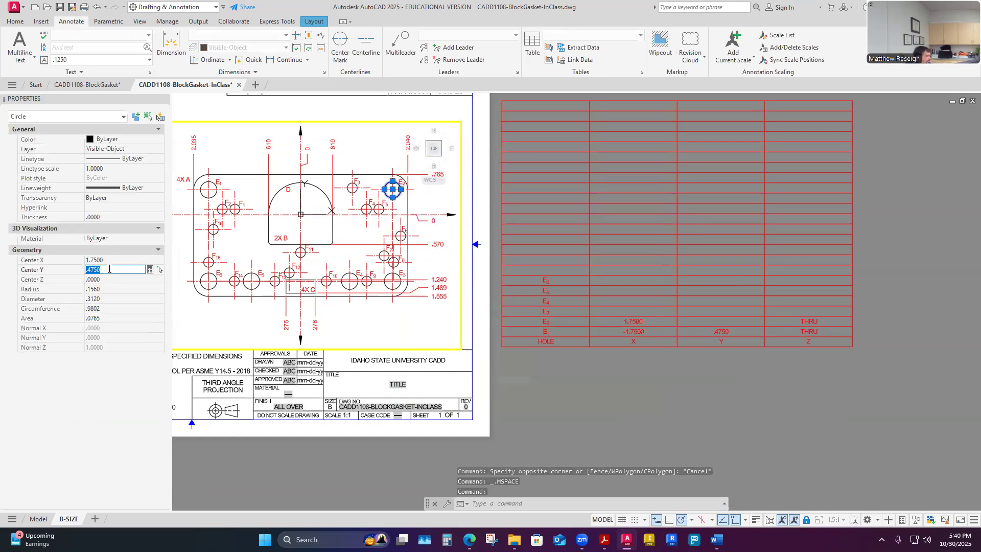
double_click(435, 389)
key(Escape)
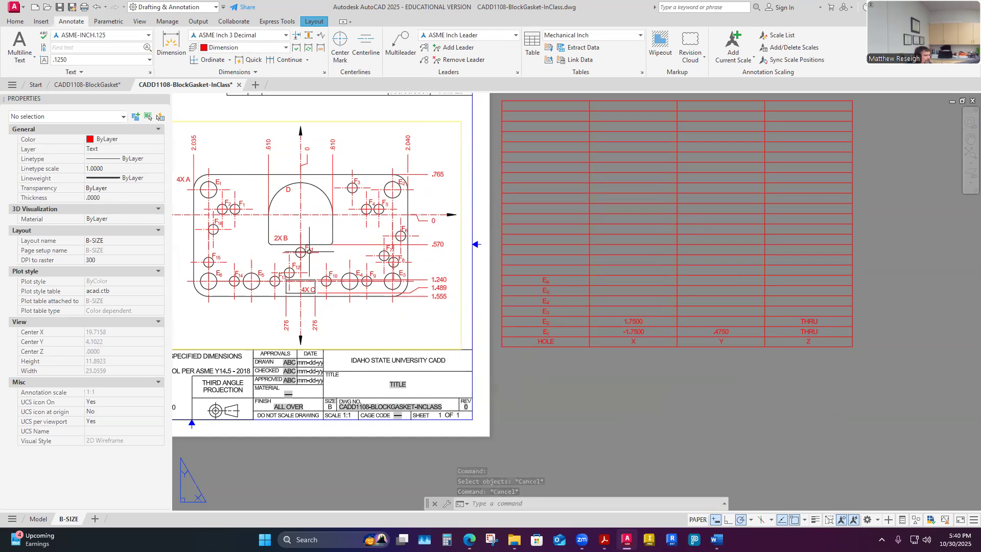
click(721, 321)
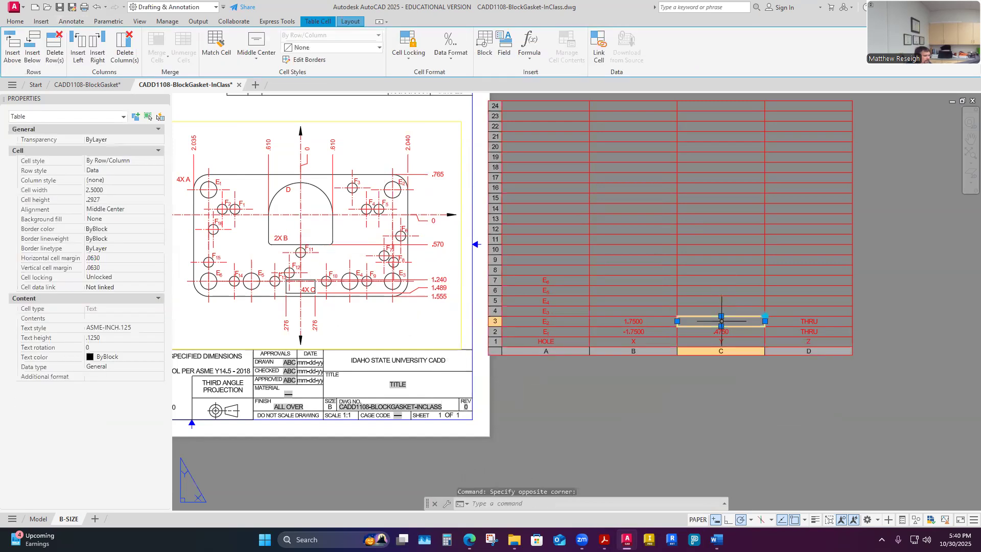
click(710, 379)
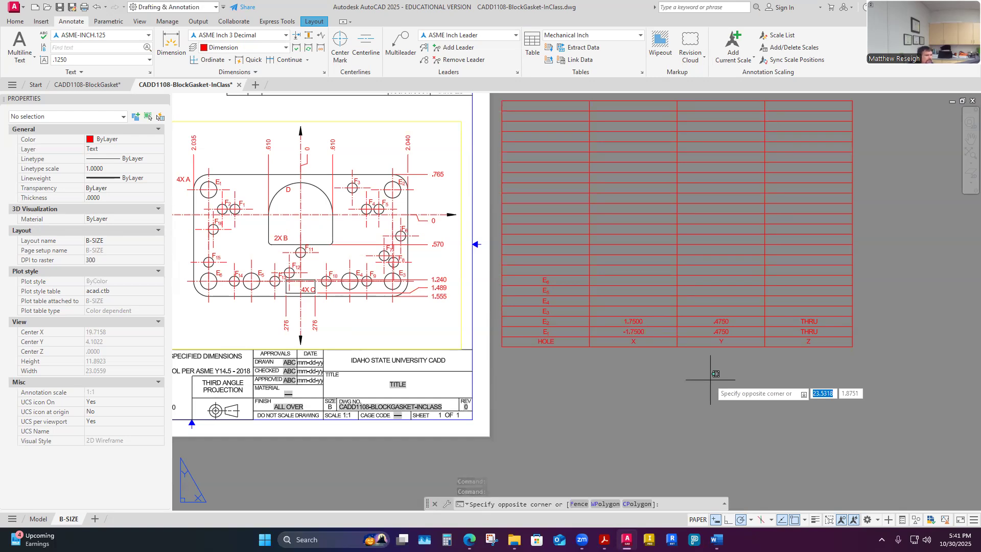
key(Escape)
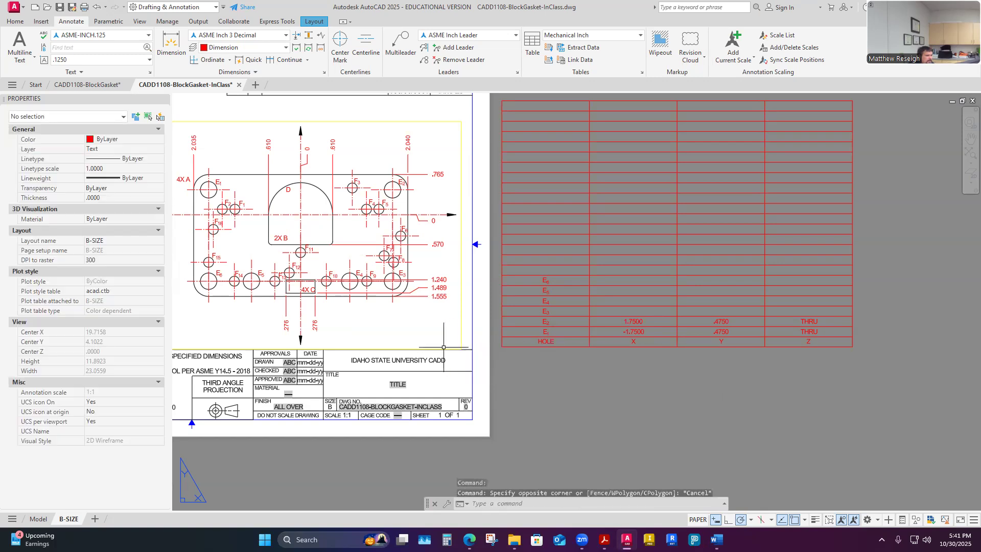
Activate the viewport, select only the E3 circle at the plate's lower-right corner, and copy its Center X value.
double_click(422, 321)
click(403, 272)
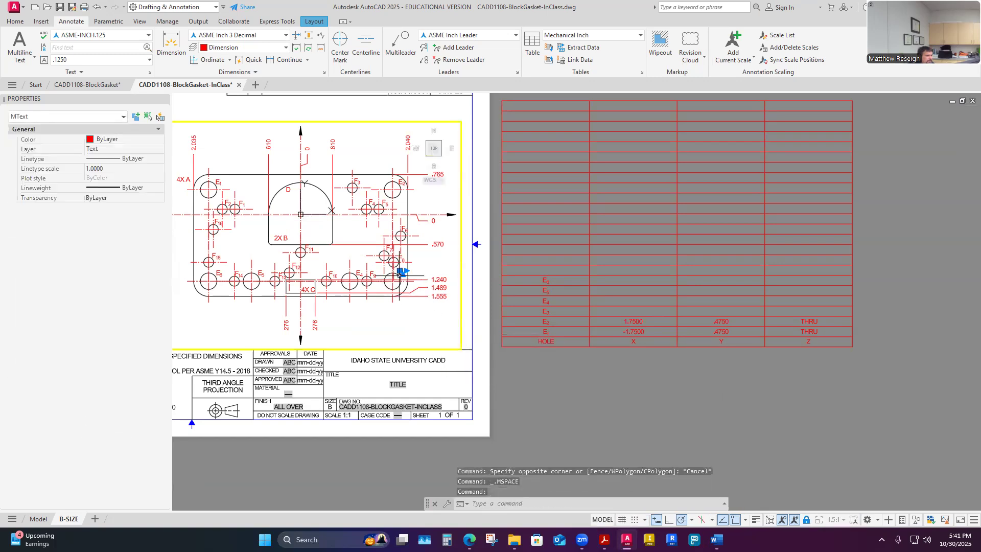
scroll(404, 268, up, 4)
click(401, 271)
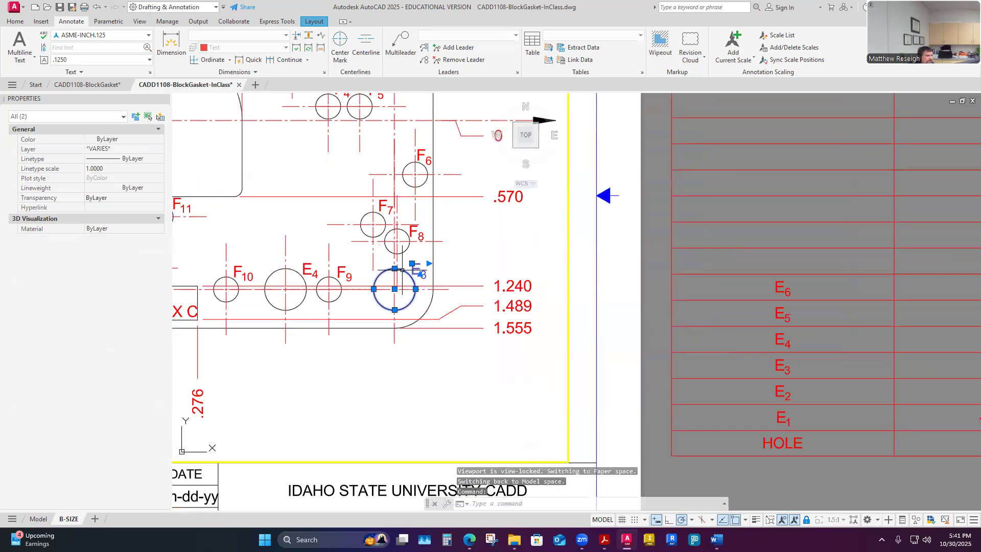
scroll(429, 326, down, 2)
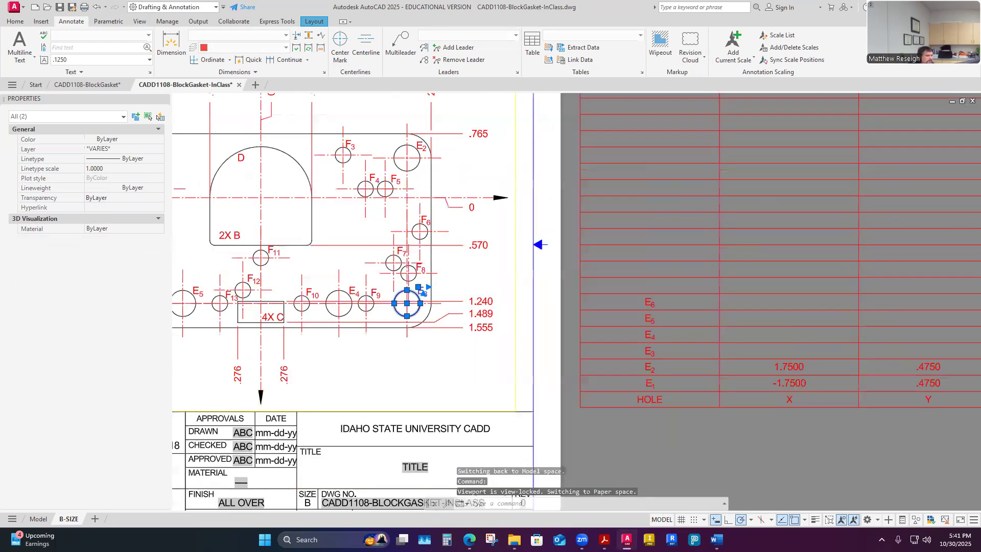
scroll(428, 325, down, 2)
key(Escape)
key(Escape)
click(422, 305)
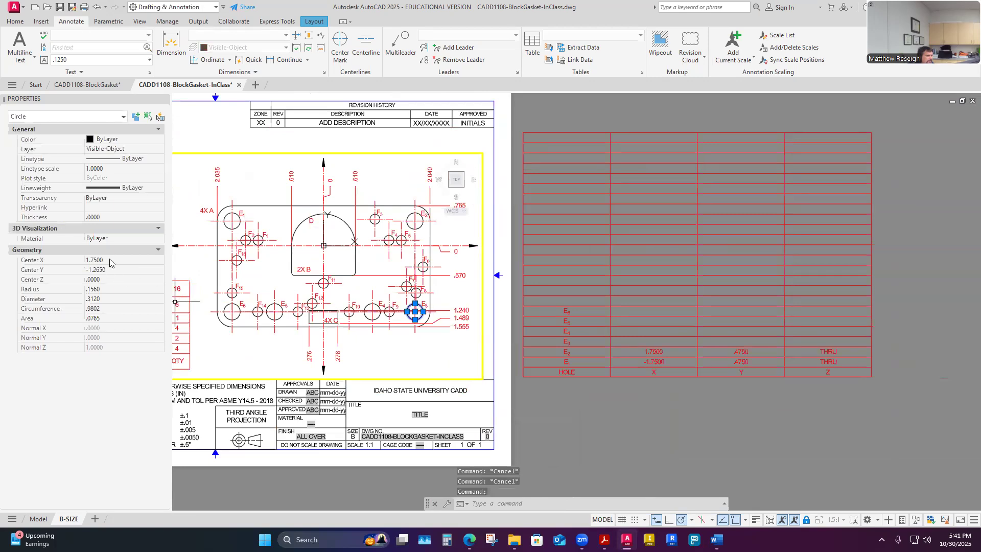
click(110, 260)
key(ctrl+c)
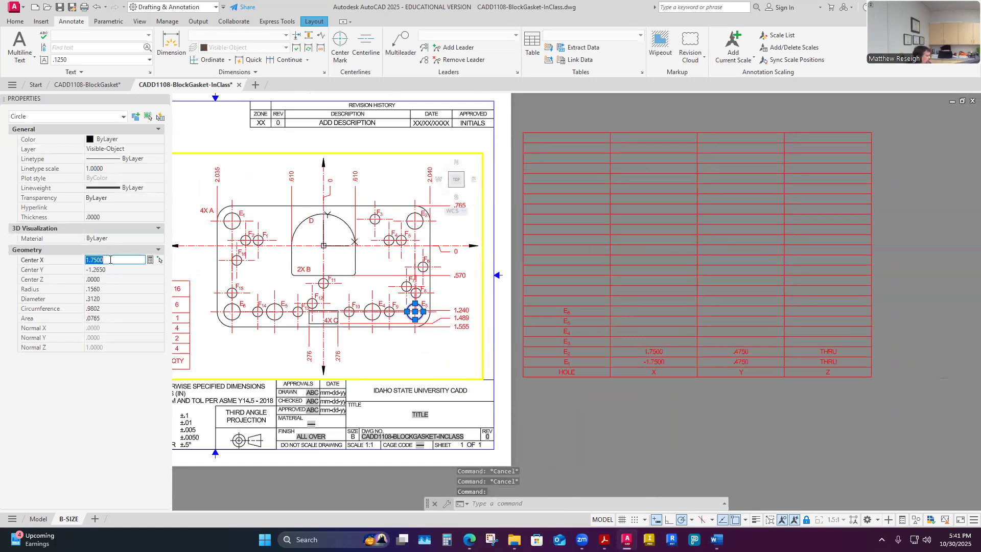
Return to paper space and paste 1.7500 into cell B4 as hole E3's X value.
double_click(551, 411)
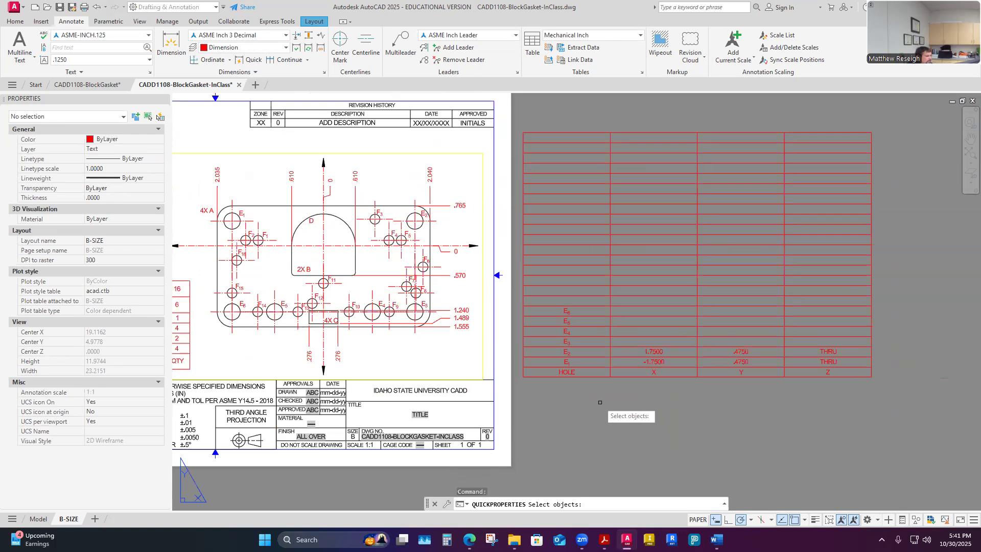
key(Escape)
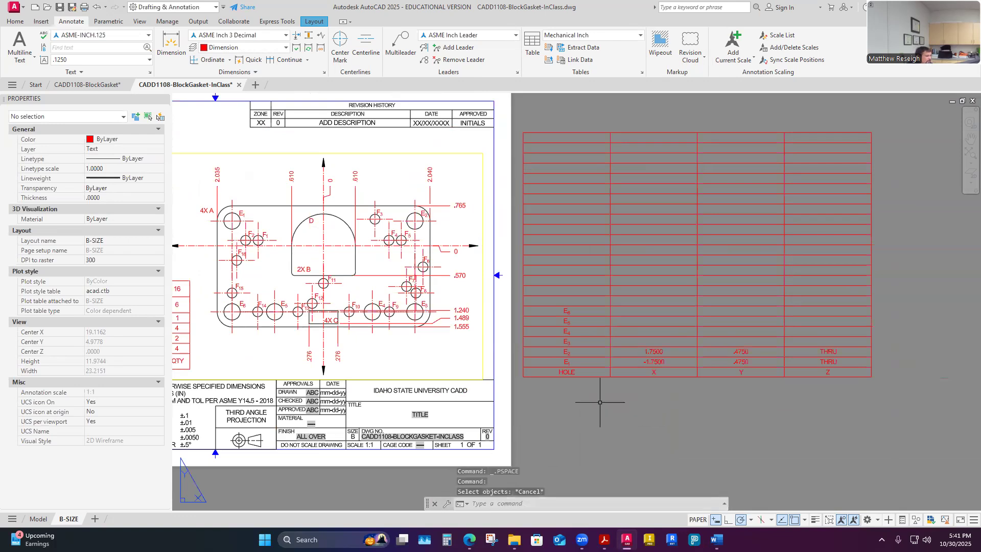
click(653, 342)
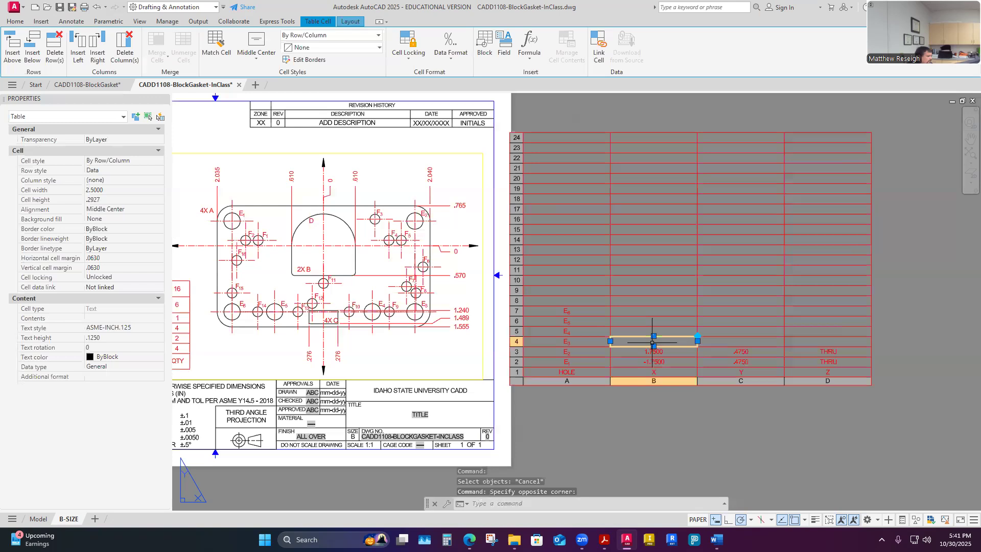
key(ctrl+v)
click(673, 423)
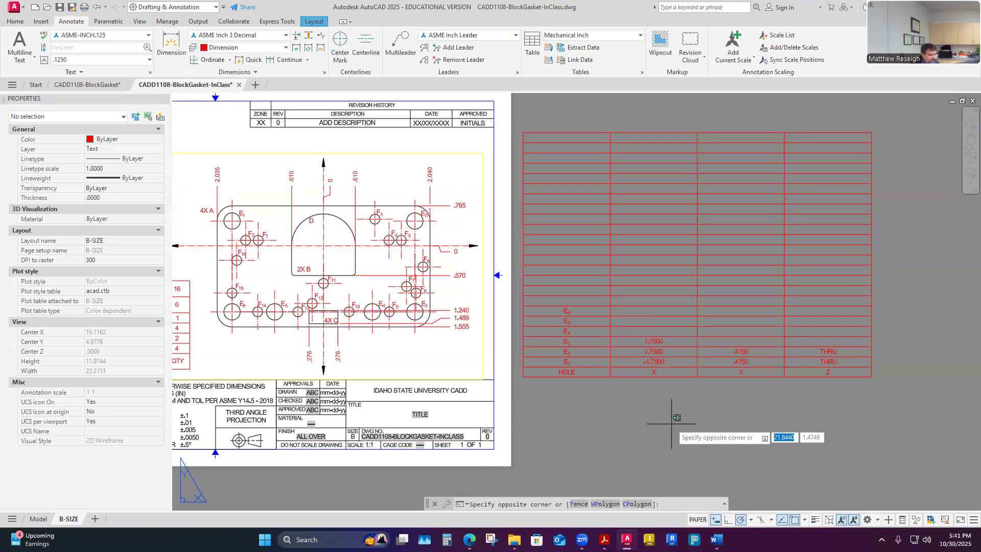
key(Escape)
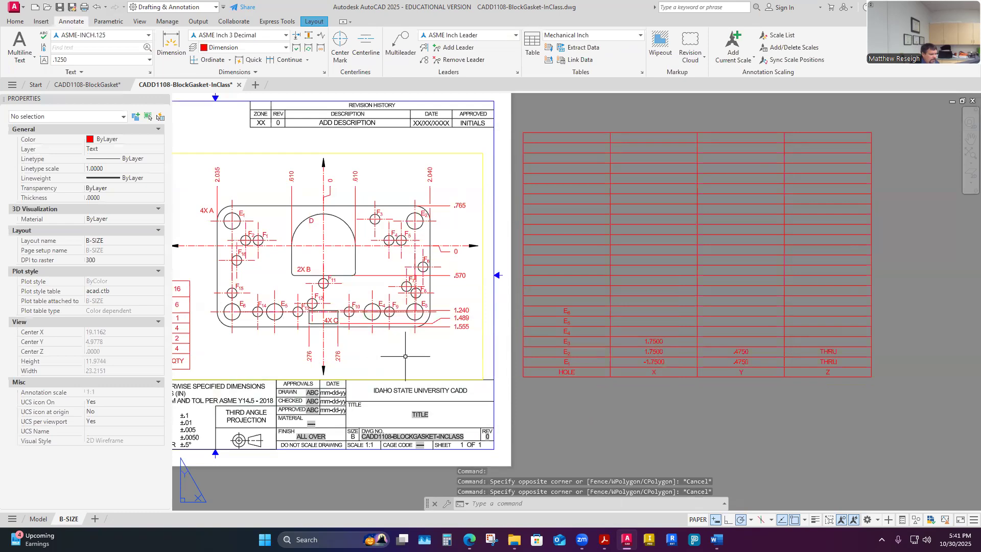
Copy the E3 circle's Center Y value from within the viewport and return to paper space.
double_click(405, 356)
click(414, 311)
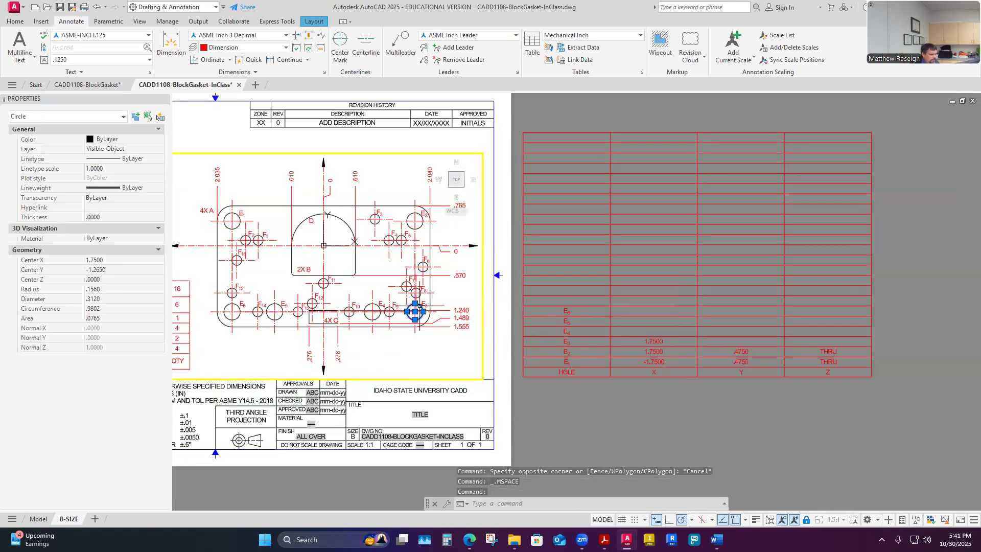
click(115, 269)
key(ctrl+c)
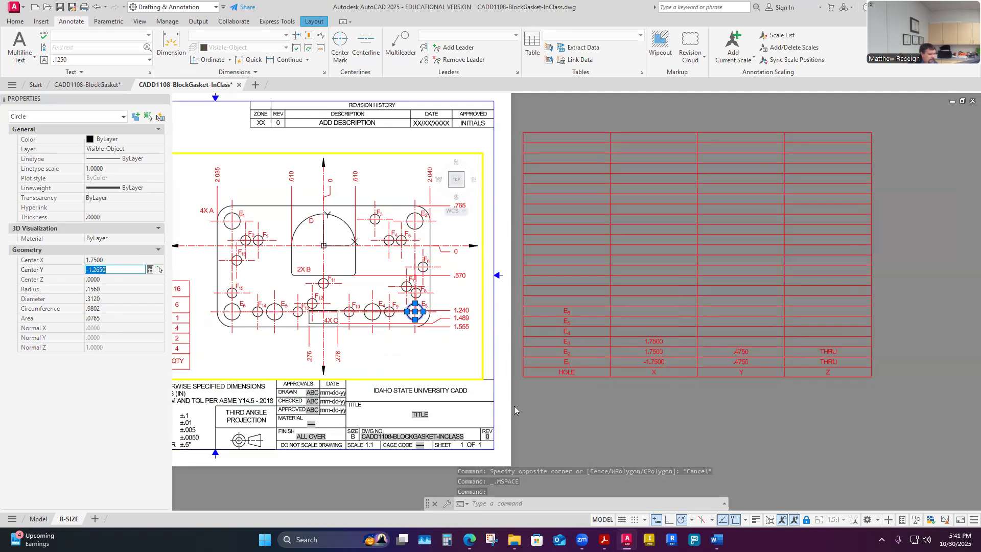
double_click(538, 405)
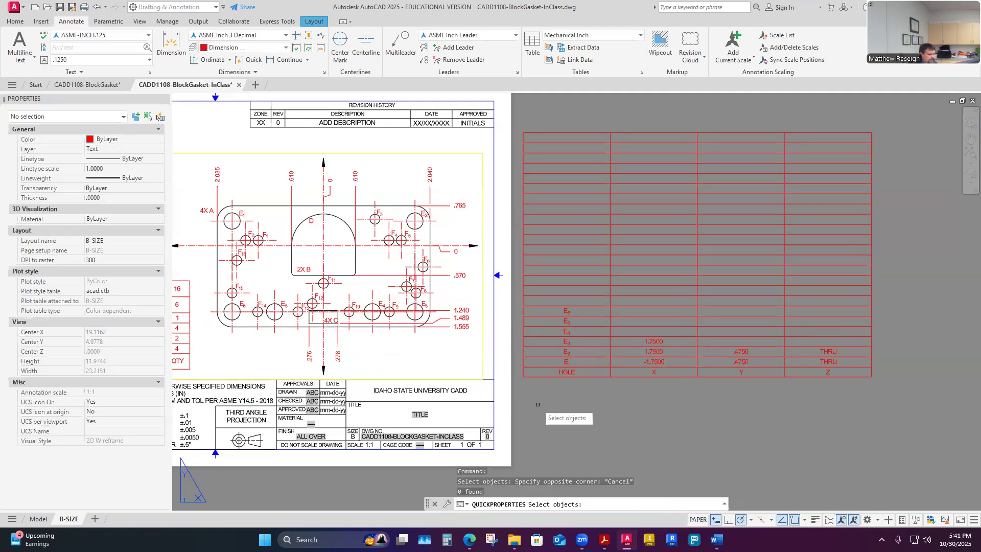
click(757, 341)
click(746, 342)
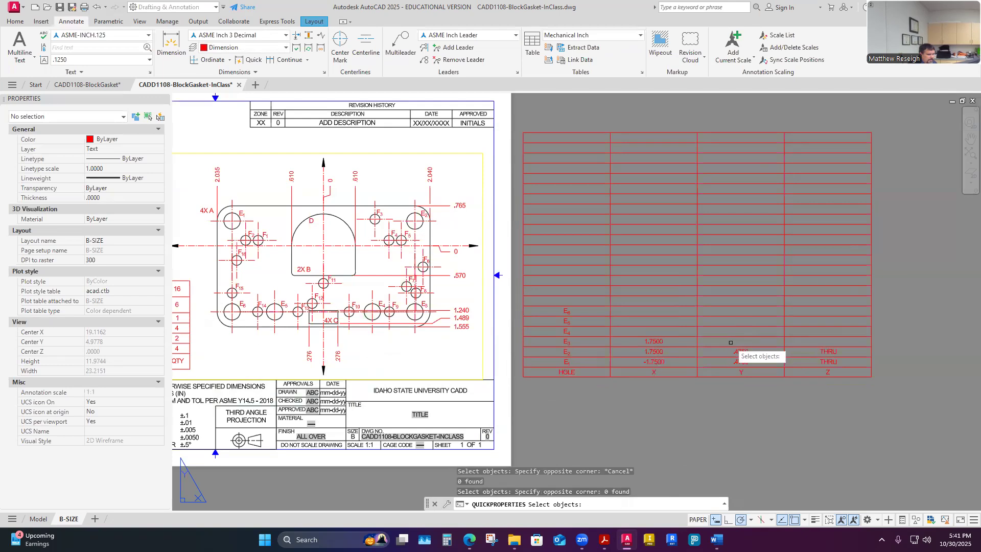
click(735, 341)
click(736, 341)
key(Escape)
key(Escape)
Paste -1.2650 into cell C4 as hole E3's Y value and deselect the table.
click(733, 352)
click(735, 343)
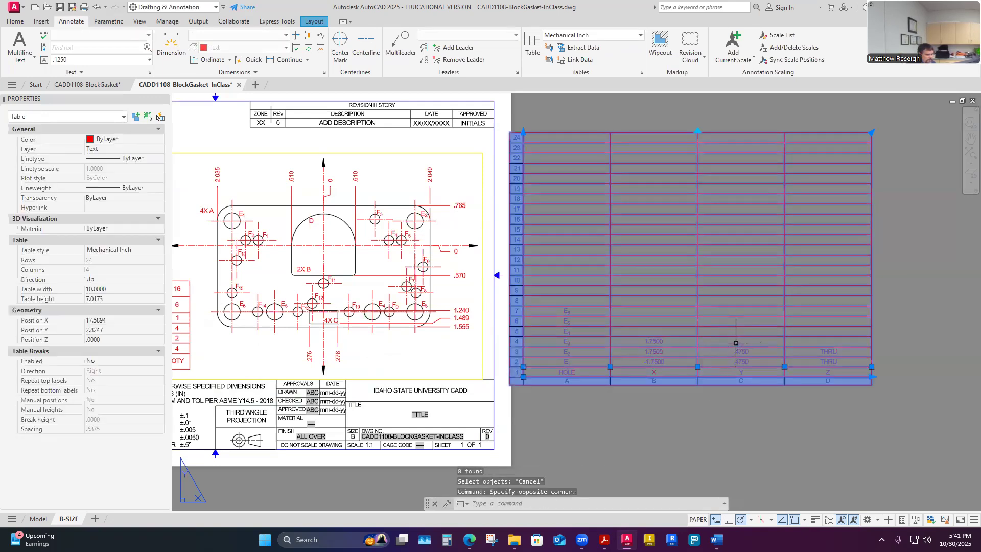
click(735, 343)
key(ctrl+v)
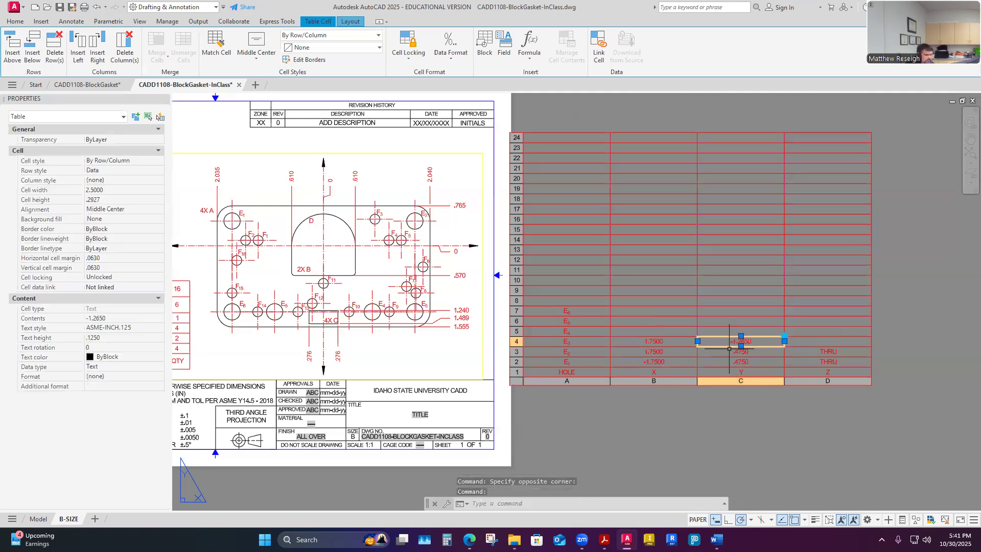
click(746, 442)
key(Escape)
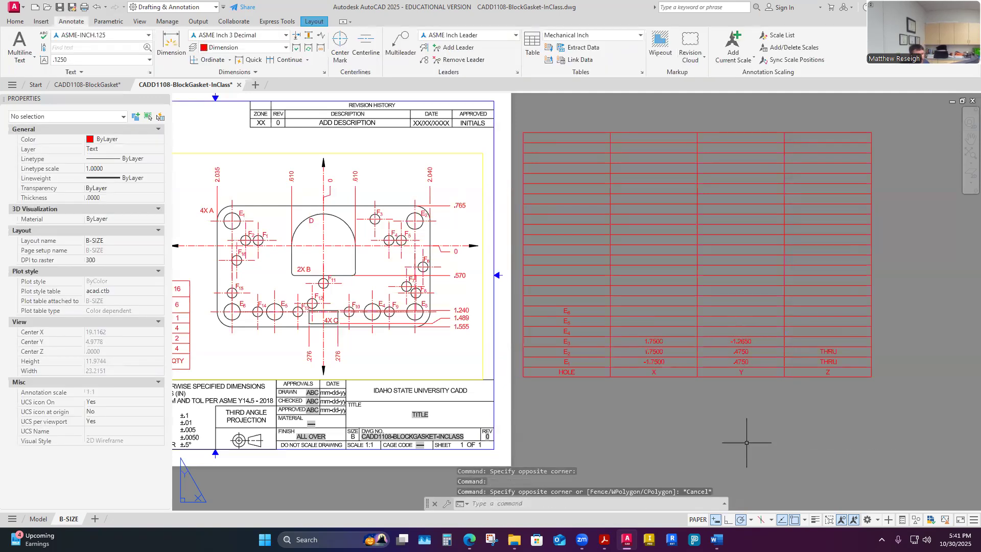
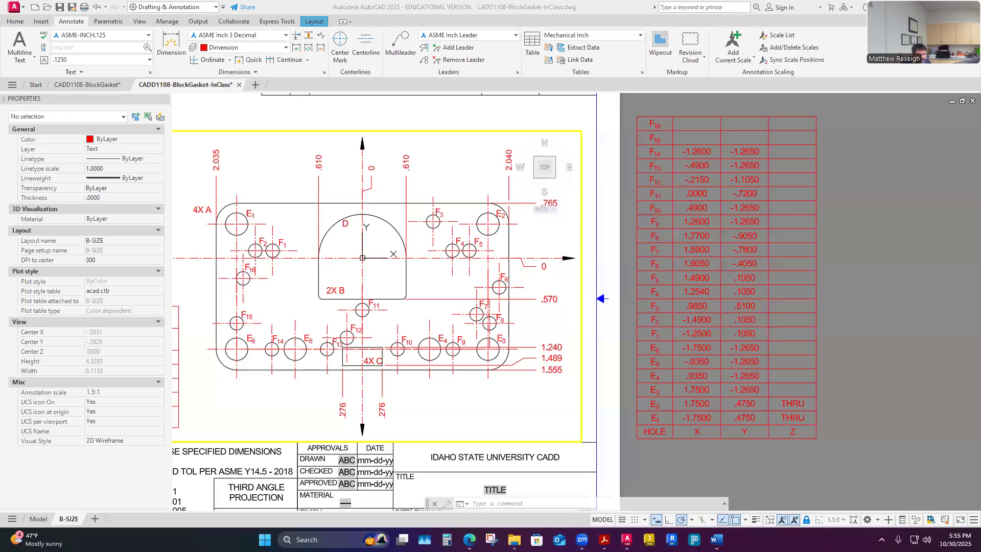
Activate the viewport, select the F15 circle above hole E6, and copy its Center X value.
double_click(746, 456)
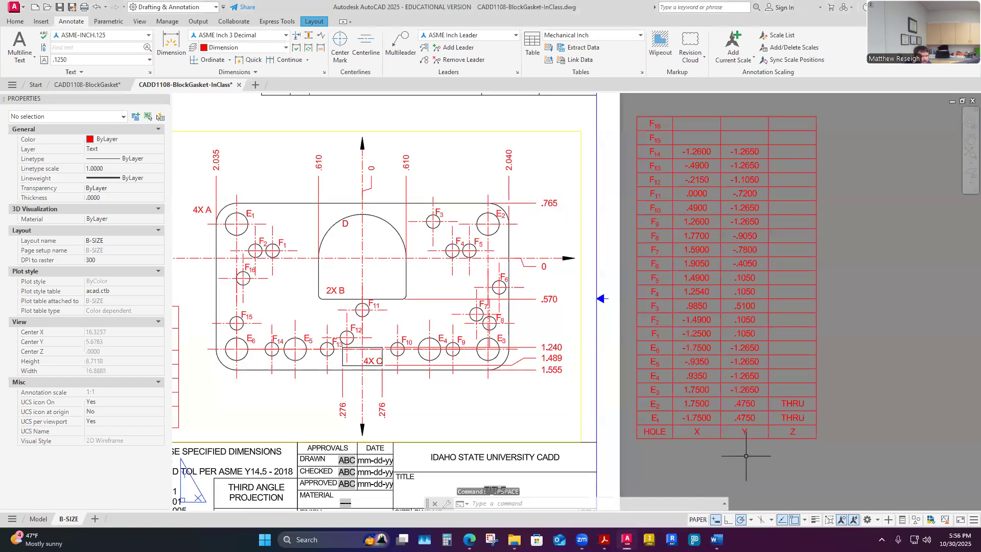
double_click(423, 286)
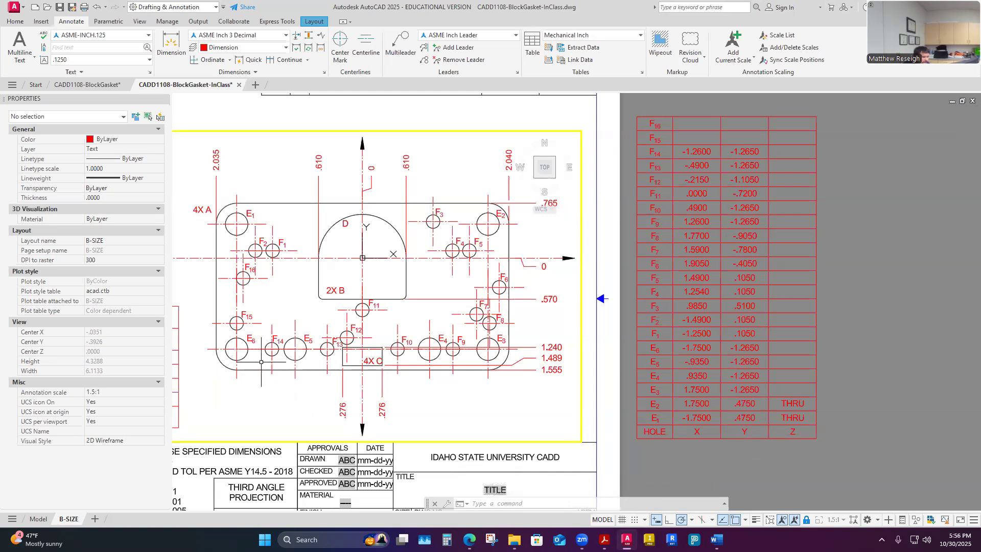
click(231, 321)
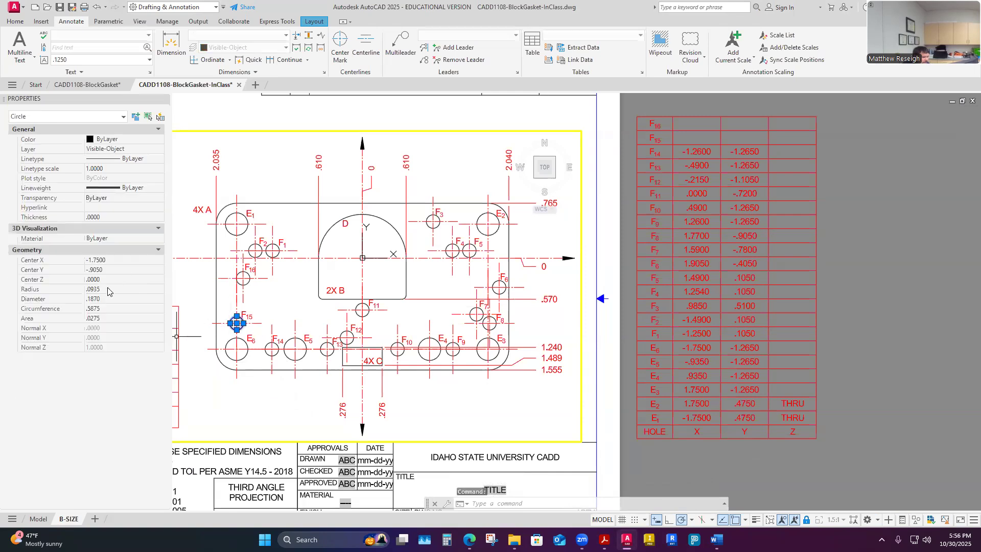
click(112, 260)
key(ctrl+c)
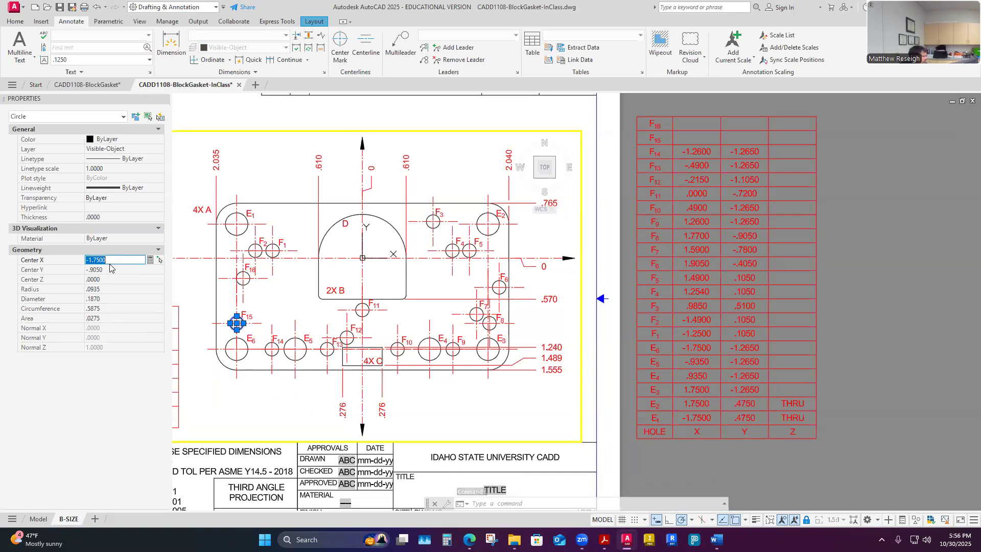
Return to paper space, paste -1.7500 into cell B22 as hole F15's X value, and deselect the table.
double_click(665, 462)
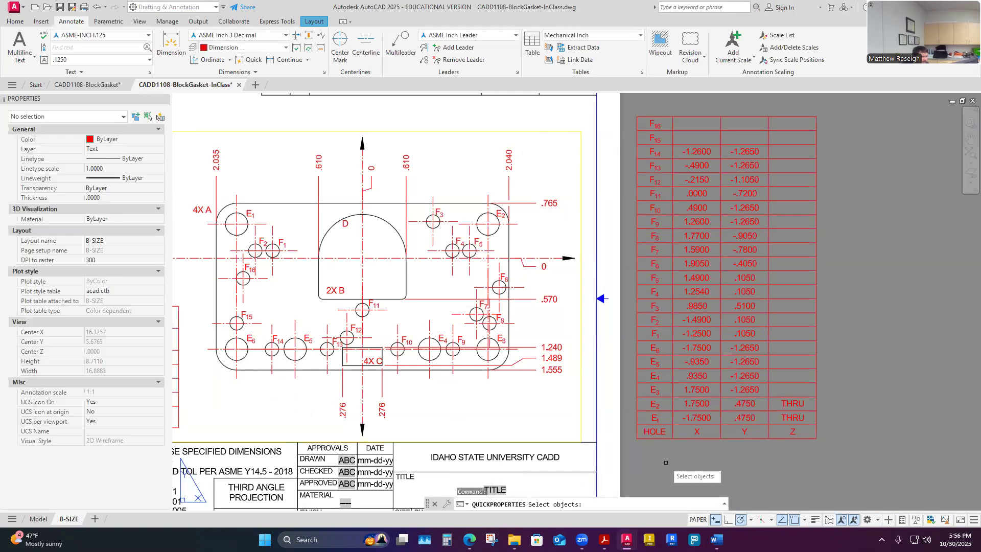
key(Escape)
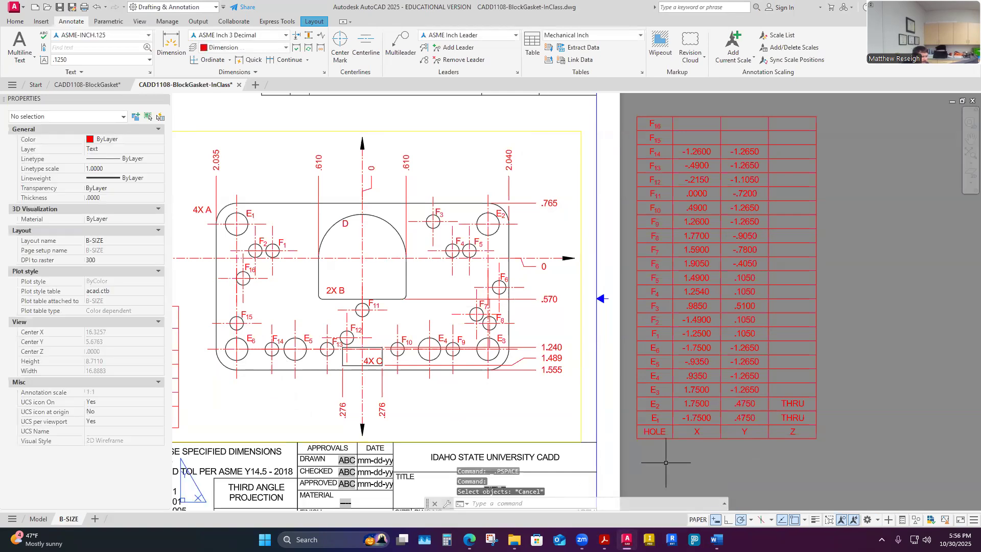
click(695, 137)
key(ctrl+v)
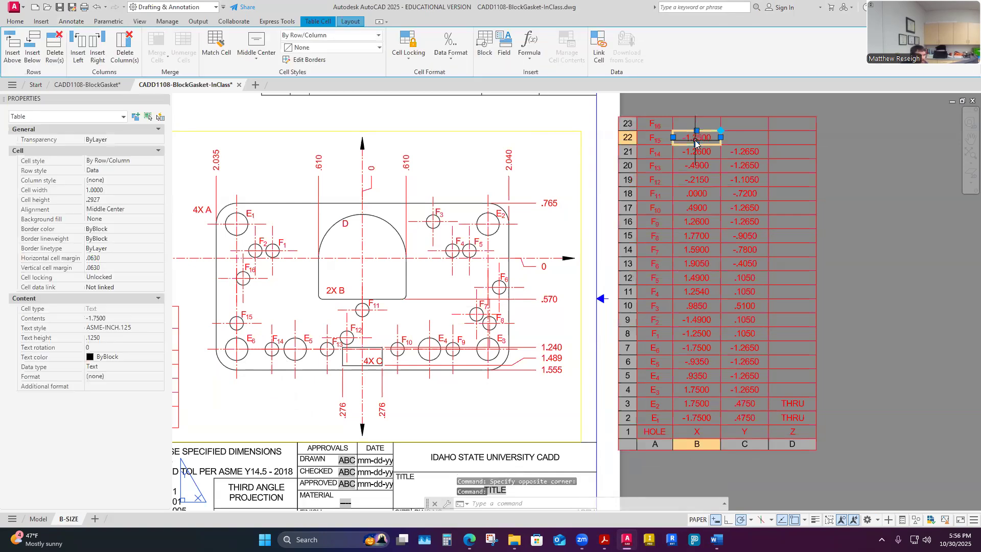
key(Escape)
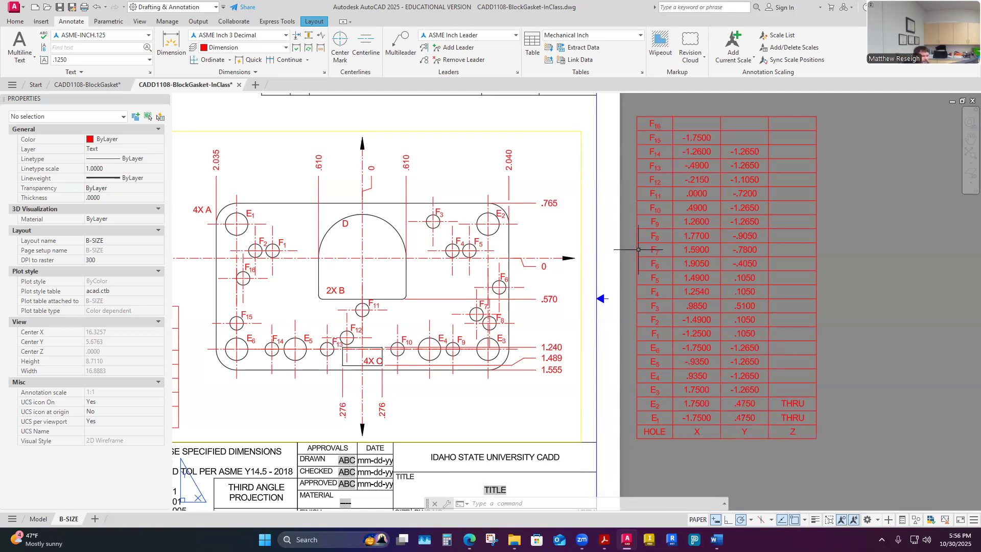
Activate the viewport, copy the F15 circle's Center Y value, and deselect the circle.
double_click(295, 294)
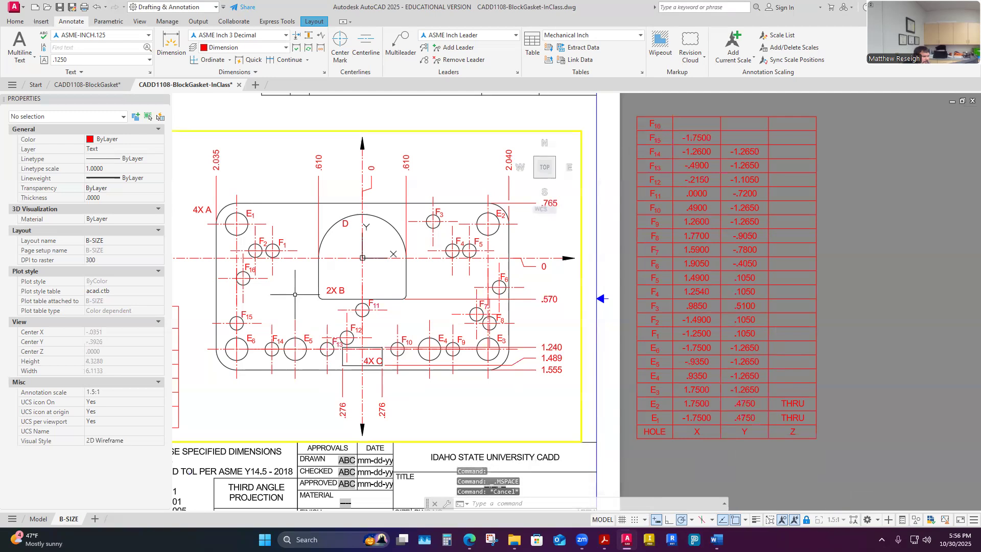
click(233, 321)
click(107, 270)
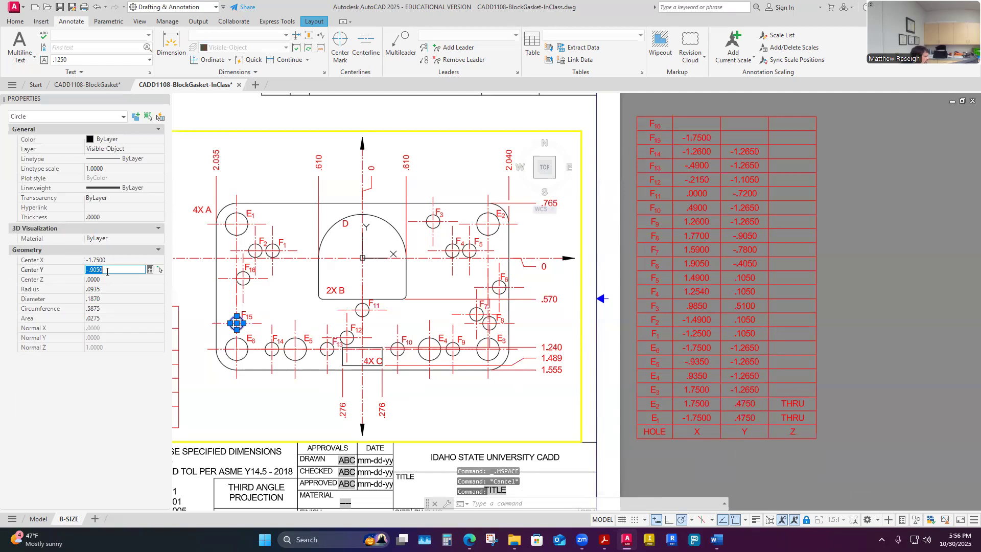
key(Escape)
key(Escape)
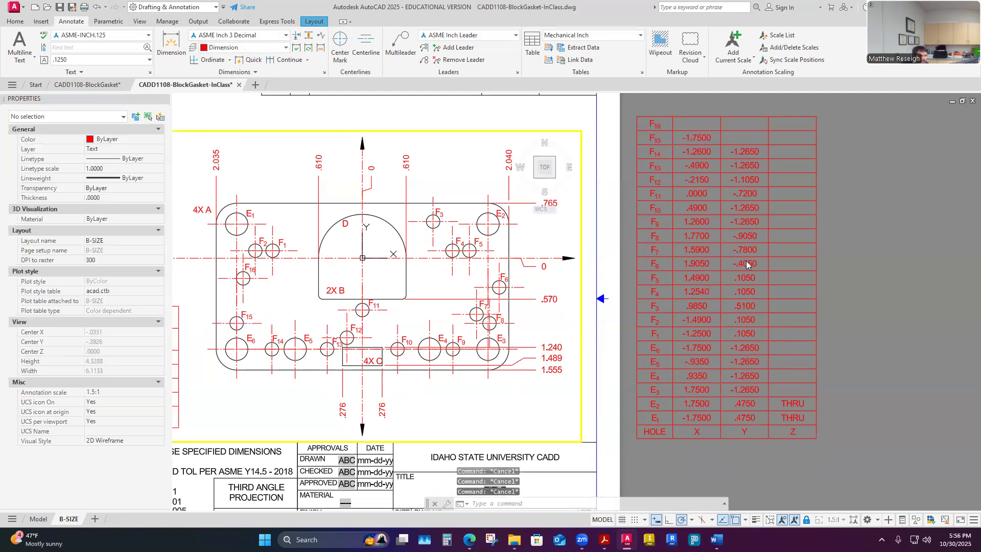
Return to paper space, paste -.9050 into cell C22 as hole F15's Y value, and deselect the table.
double_click(734, 459)
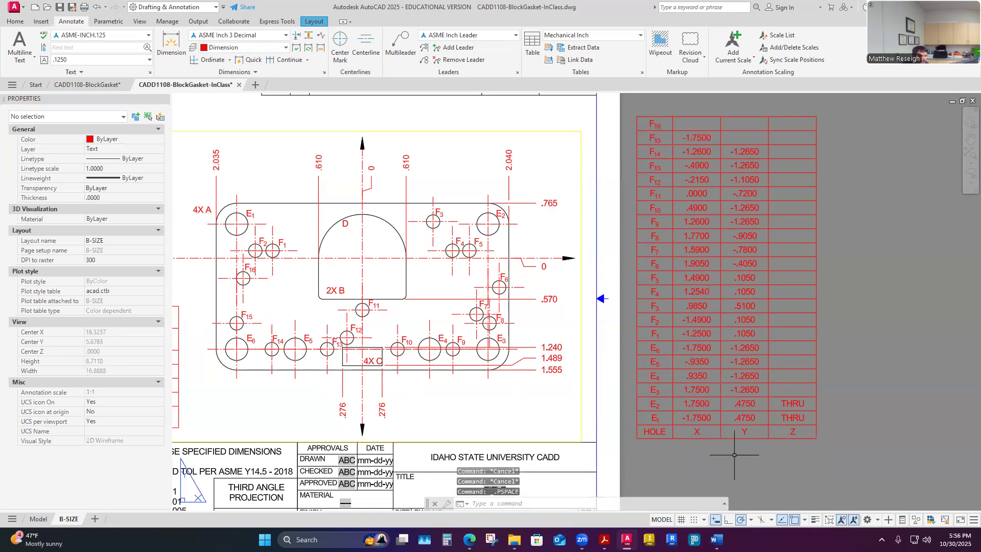
click(744, 137)
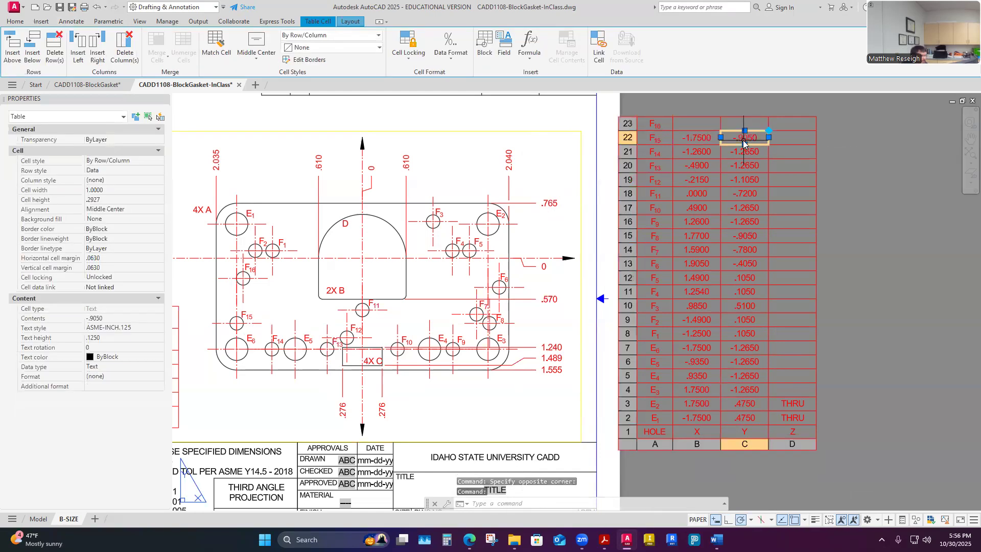
click(844, 258)
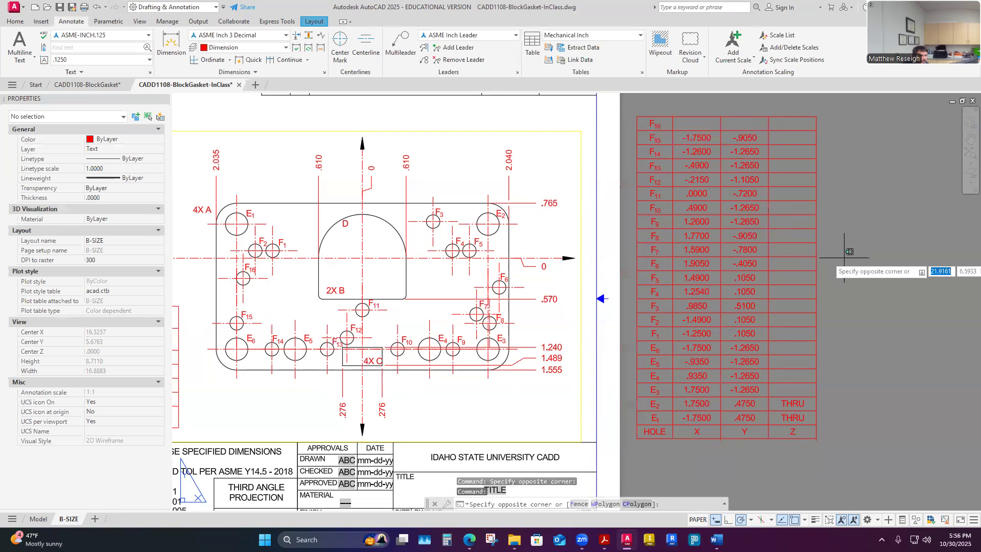
key(Escape)
Activate the viewport, select the F16 circle below hole F2, and copy its Center X value.
double_click(436, 277)
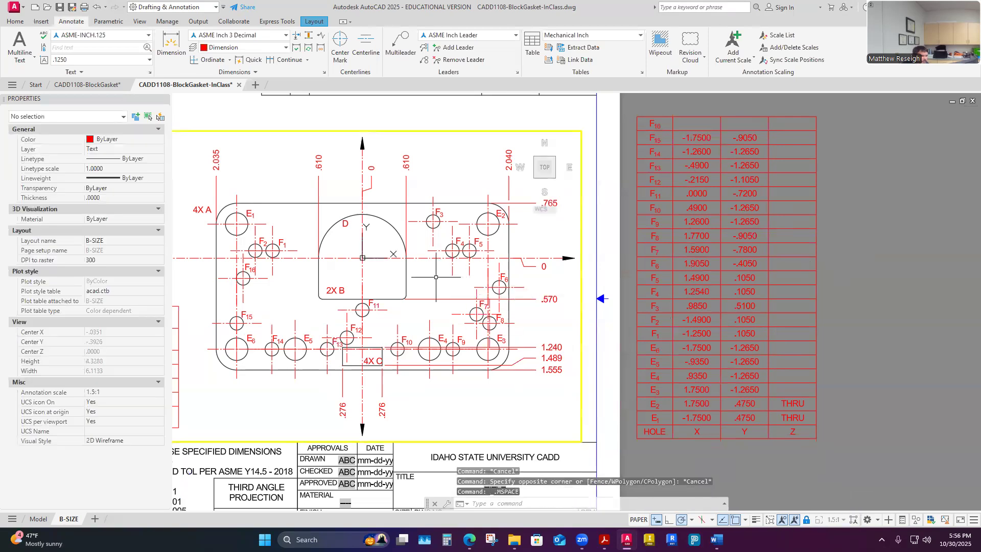
key(Escape)
click(247, 274)
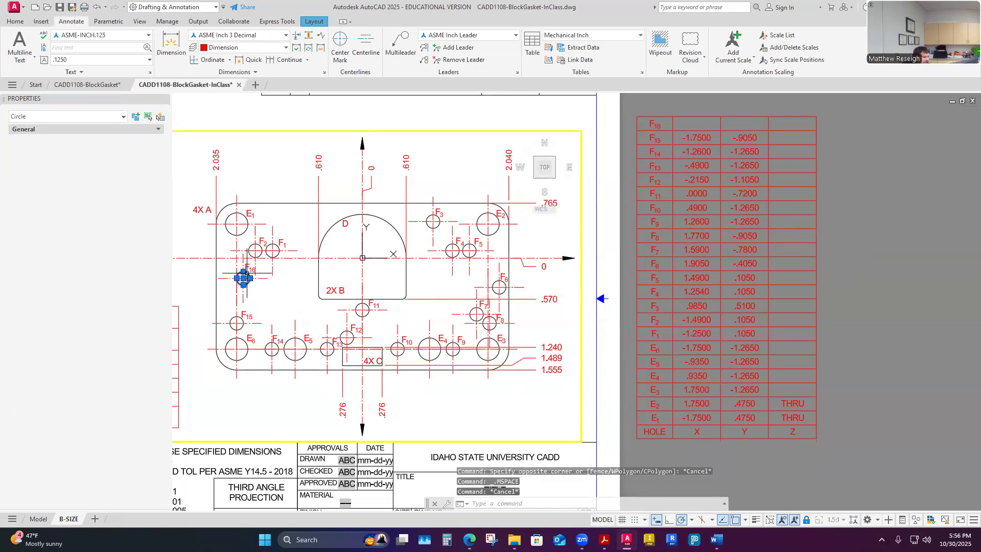
click(110, 260)
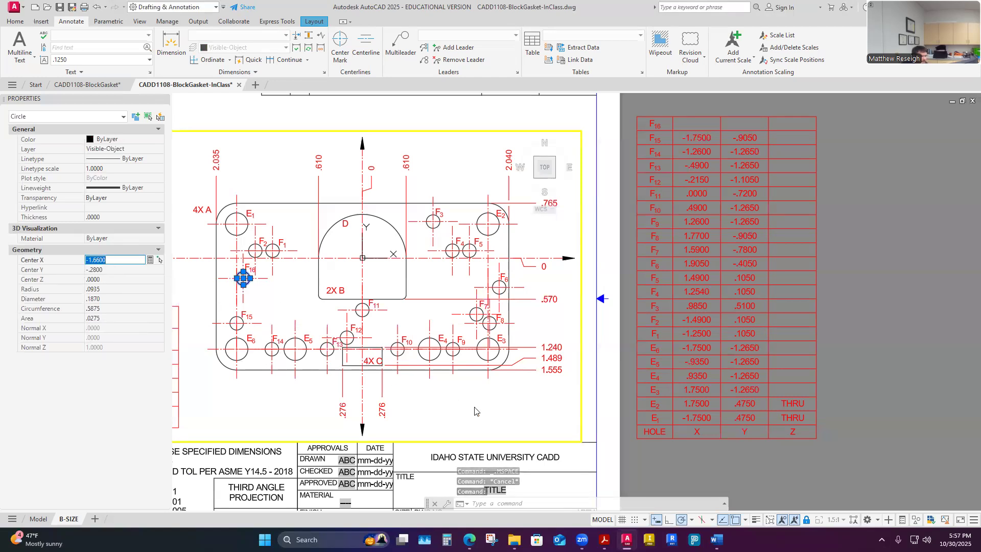
Return to paper space, paste -1.6600 into cell B23 as hole F16's X value, and deselect the table.
click(148, 116)
key(Escape)
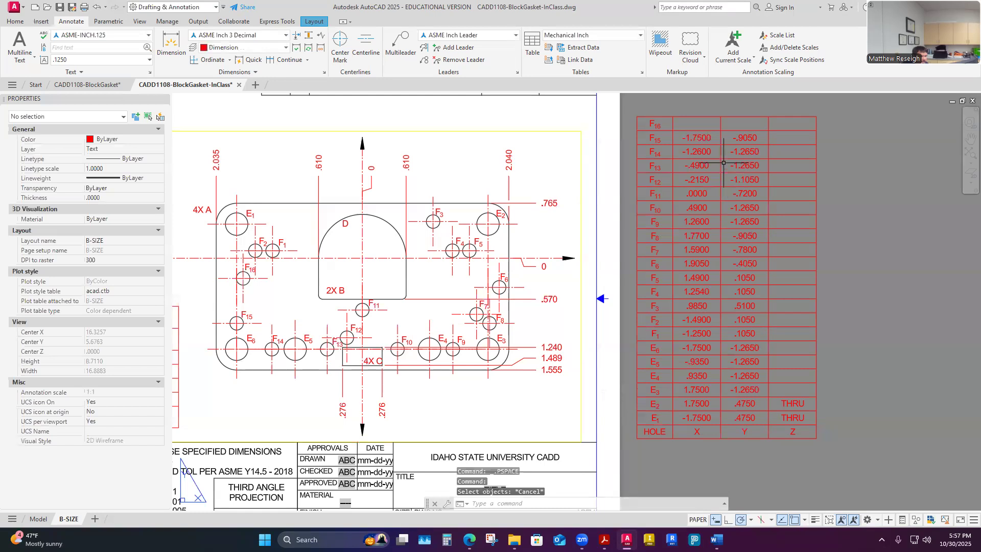
click(692, 125)
text(-1.8600)
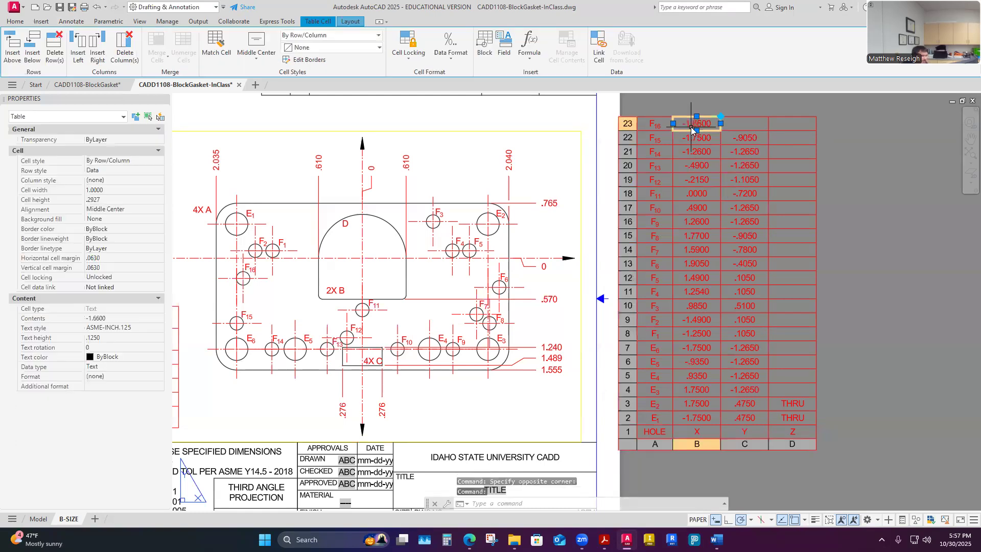
click(872, 339)
key(Escape)
Activate the viewport, reselect the F16 circle, and copy its Center Y value.
double_click(306, 305)
click(236, 284)
click(113, 270)
key(ctrl+c)
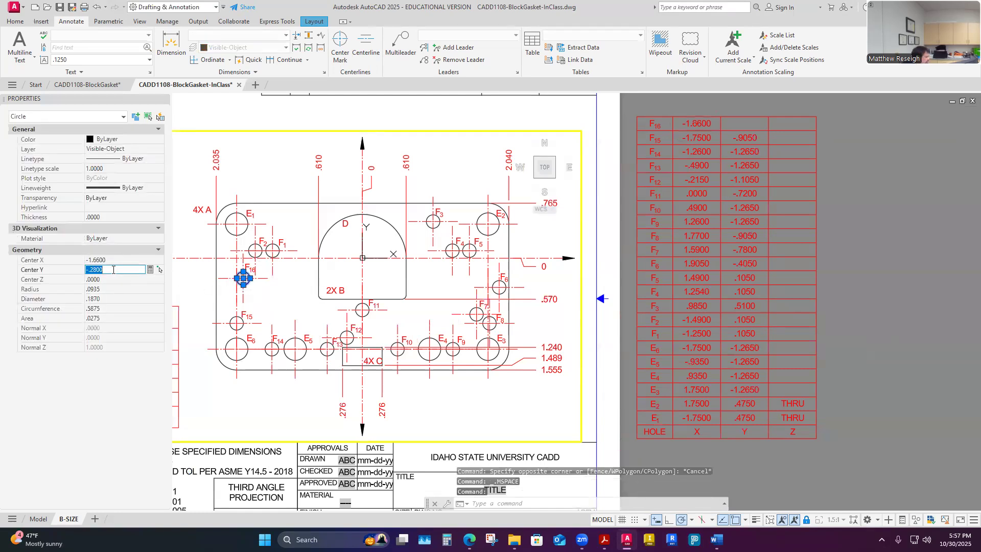
Return to paper space, paste -.2800 into cell C23 as hole F16's Y value, and deselect the table.
double_click(743, 475)
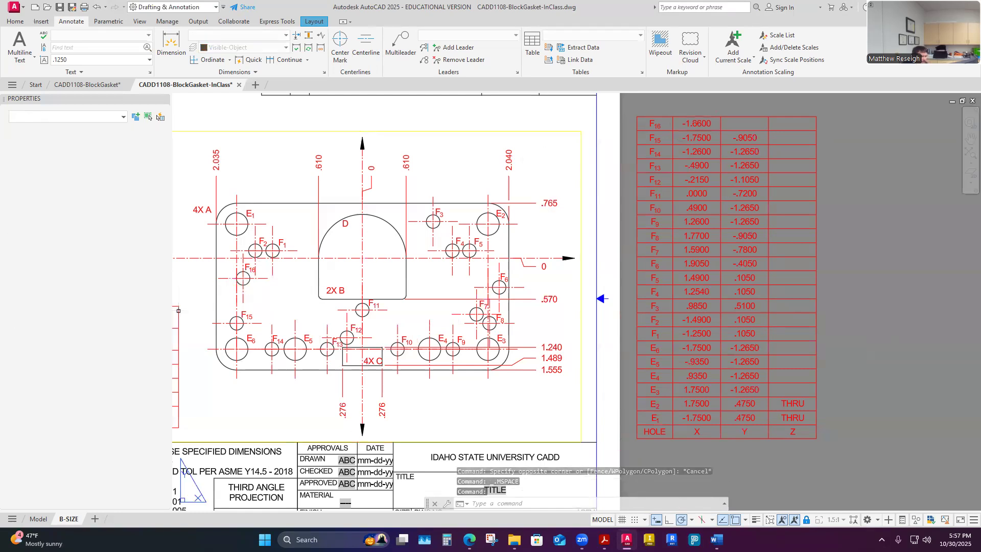
click(737, 123)
key(ctrl+v)
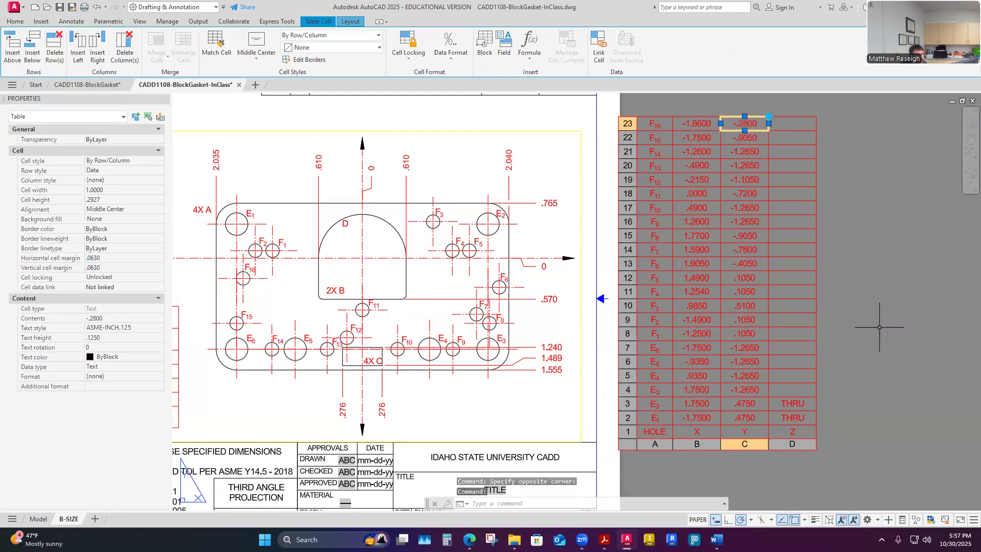
click(863, 341)
key(Escape)
Copy THRU from hole E2's Z cell and paste it into cells D4 through D7 for holes E3 to E6.
click(792, 404)
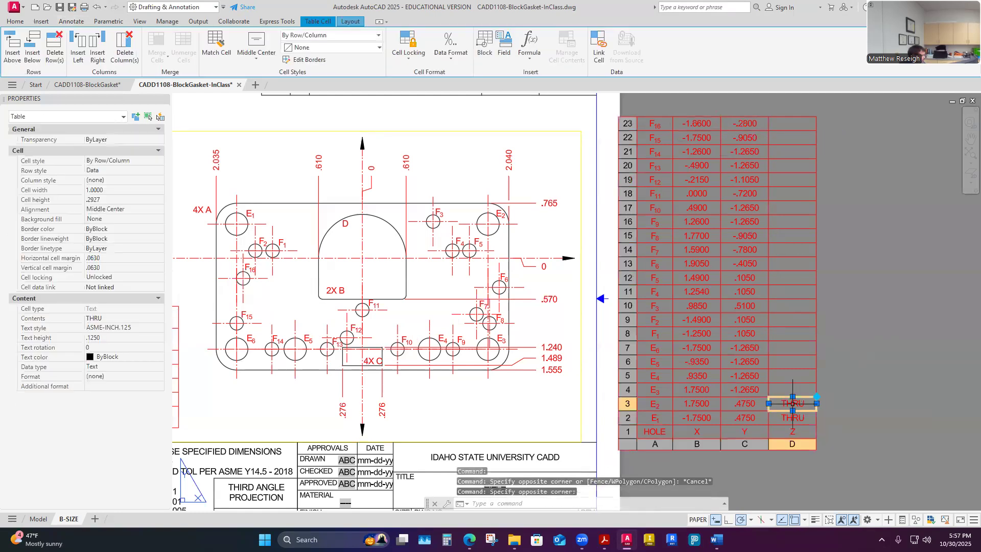
click(802, 391)
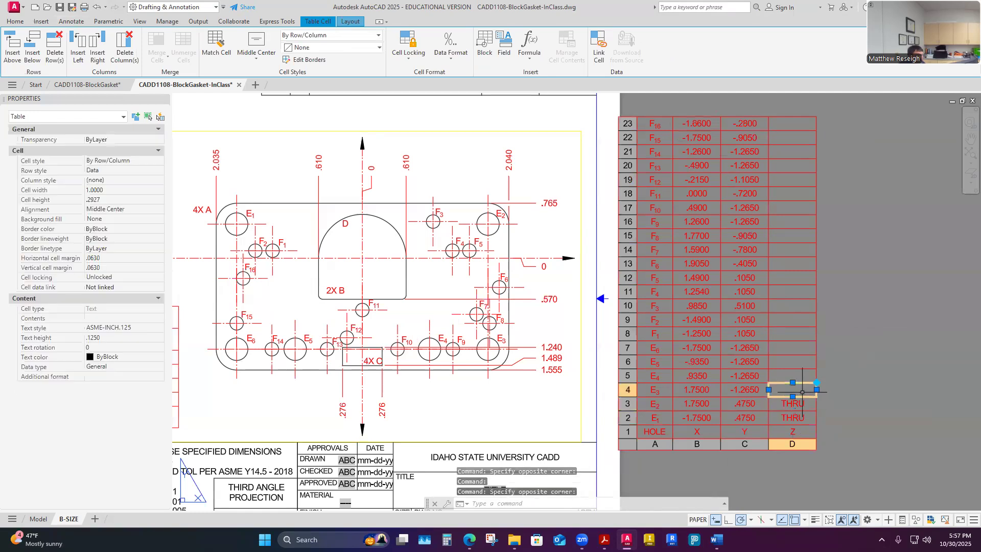
text(THRU)
click(794, 375)
text(THRU)
click(801, 360)
text(THRU)
click(800, 348)
text(THRU)
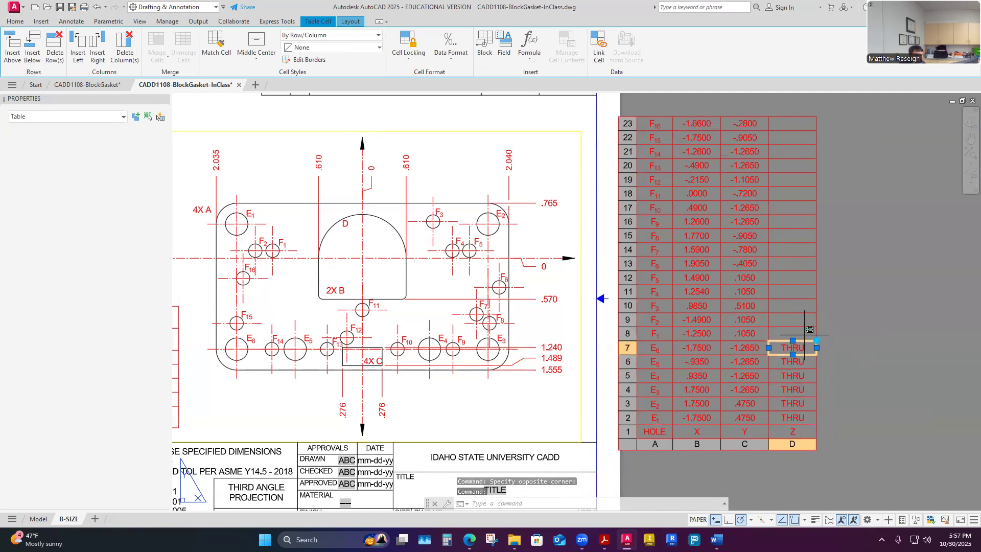
Paste THRU into cells D8 through D23 as the Z values of holes F1 to F16 and deselect the table.
click(800, 333)
click(799, 320)
key(ctrl+v)
click(801, 306)
key(ctrl+v)
click(803, 291)
text(THRU)
click(804, 278)
text(THRU)
click(804, 264)
text(THRU)
click(804, 250)
text(THRU)
click(803, 236)
text(THRU)
click(803, 219)
text(THRU)
click(802, 209)
text(THRU)
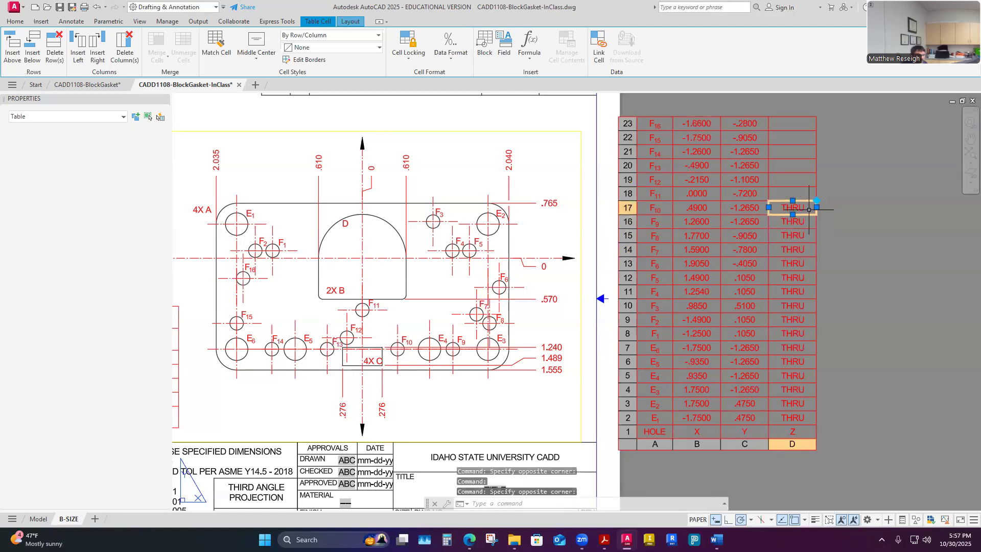
click(795, 193)
text(THRU)
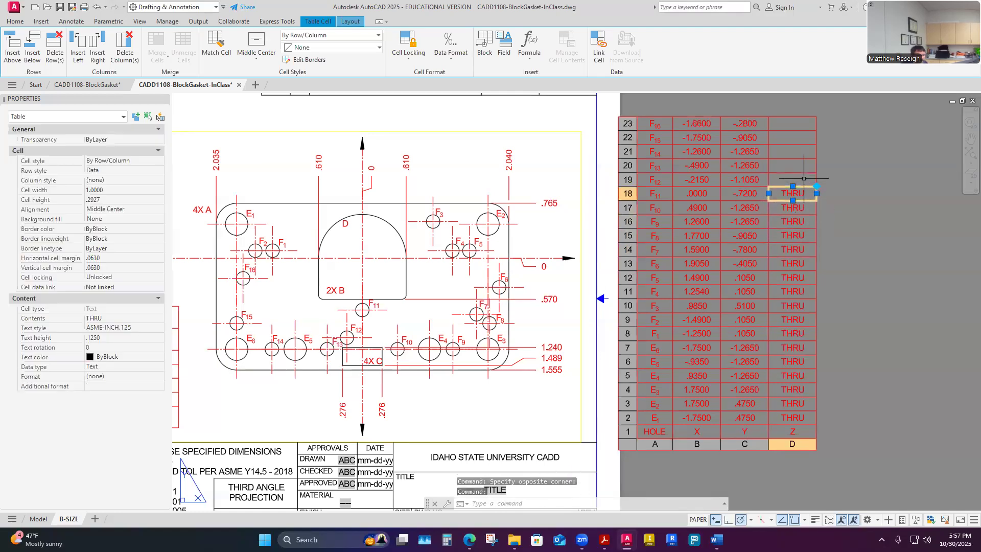
click(804, 178)
text(THRU)
click(804, 162)
text(THRU)
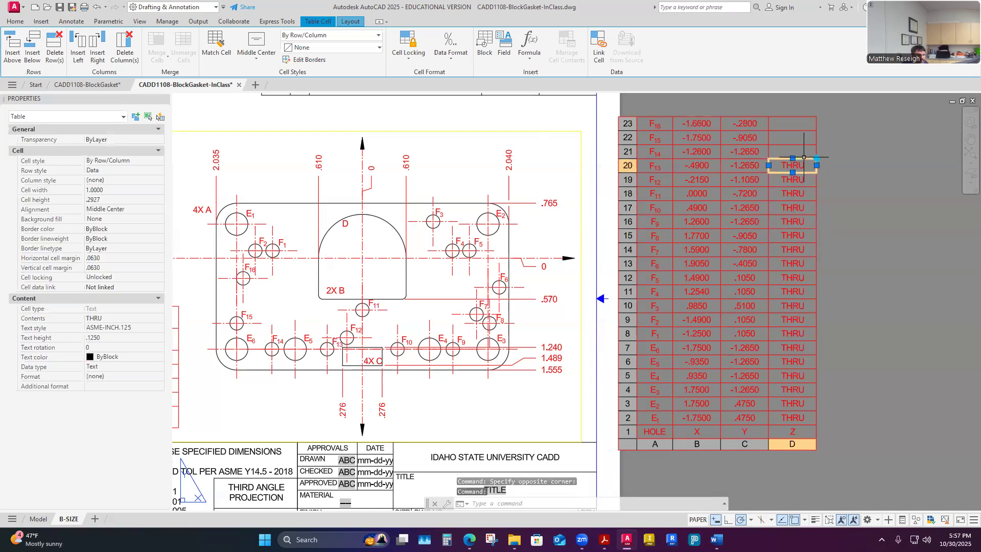
click(803, 150)
key(ctrl+v)
click(803, 135)
key(ctrl+v)
click(803, 128)
key(ctrl+v)
click(851, 171)
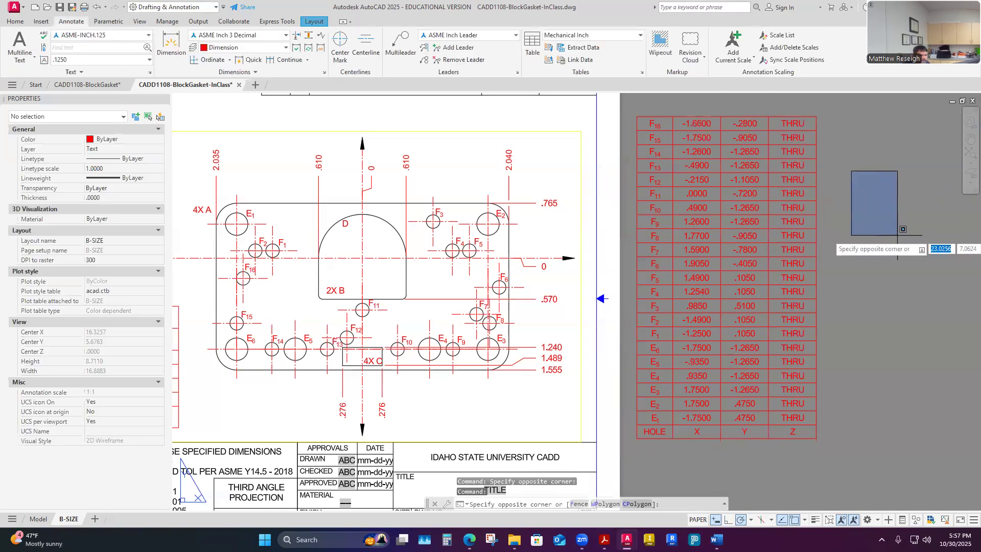
key(Escape)
key(Escape)
key(Escape)
Move the hole coordinate table onto the sheet, placing its lower-left corner on the left border line just above the notes.
scroll(868, 307, down, 2)
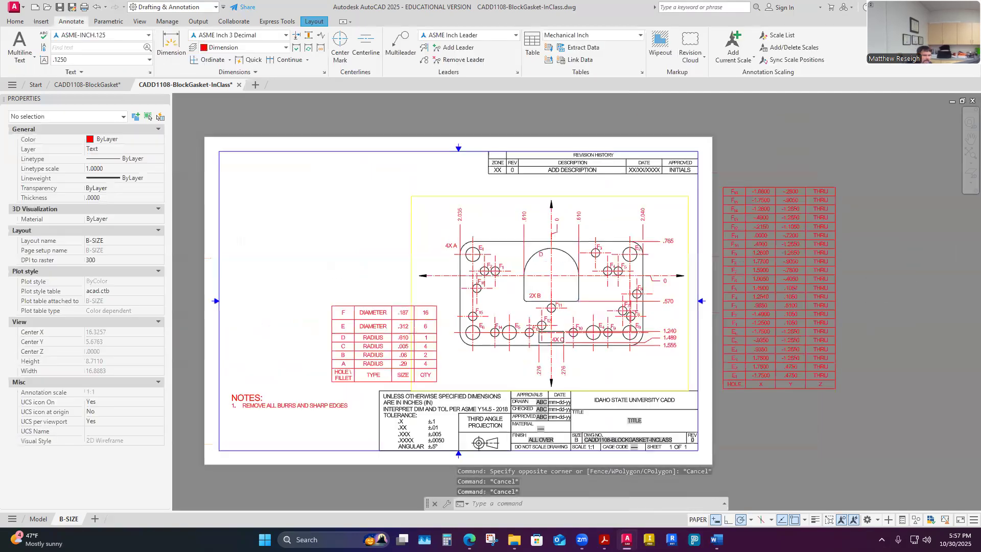
middle_drag(756, 385, 796, 358)
click(797, 380)
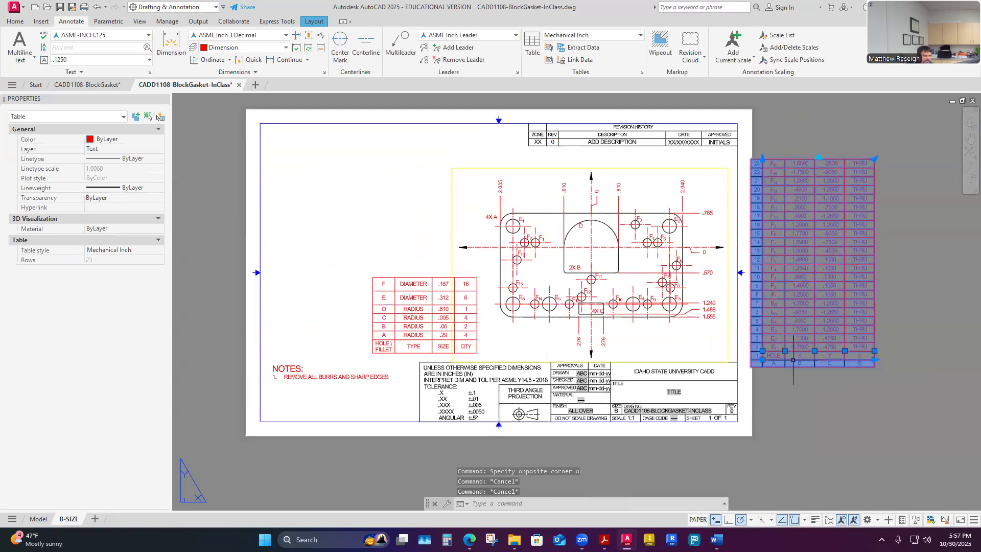
click(760, 362)
click(762, 359)
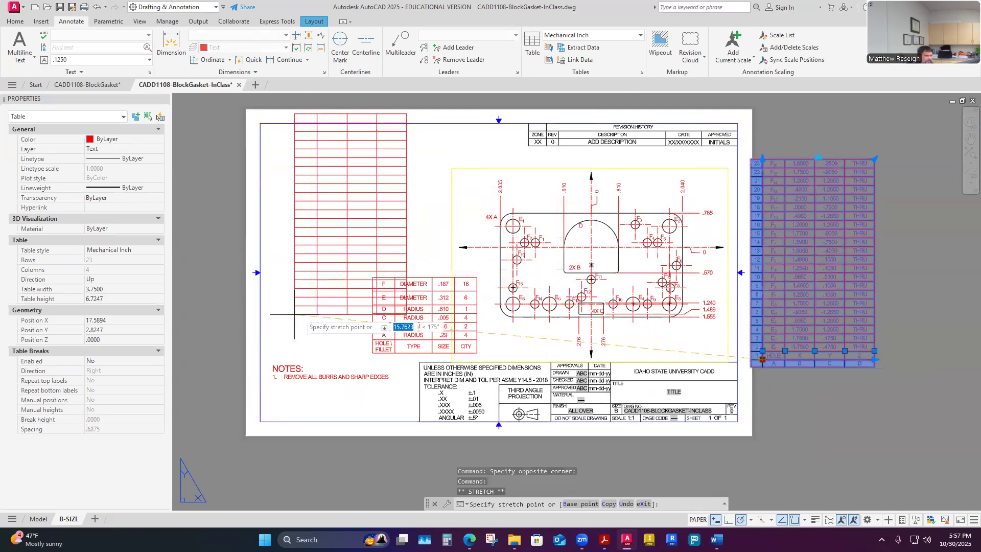
click(260, 360)
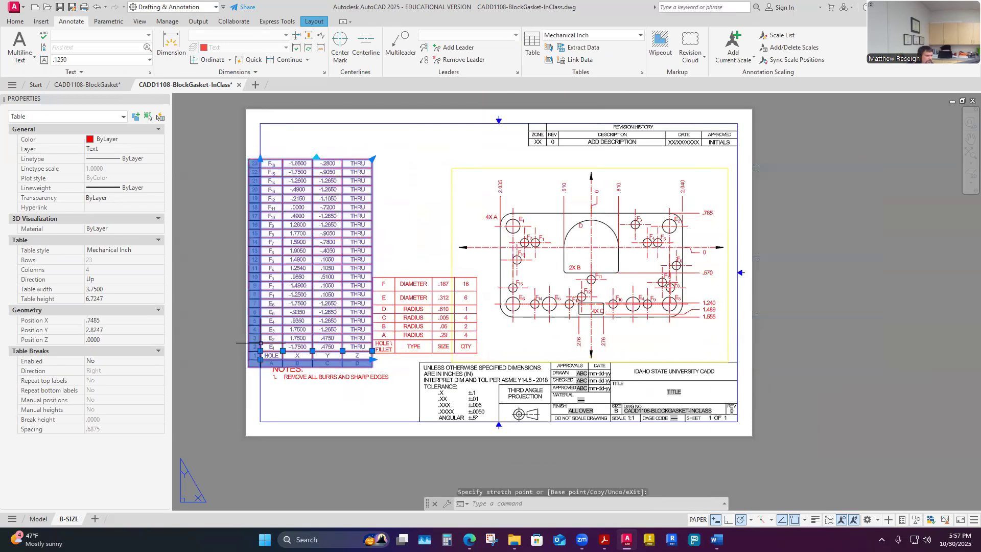
middle_drag(388, 294, 419, 280)
key(Escape)
Select column B, the X column of the hole coordinate table, and set its cell width to .75.
scroll(330, 323, up, 3)
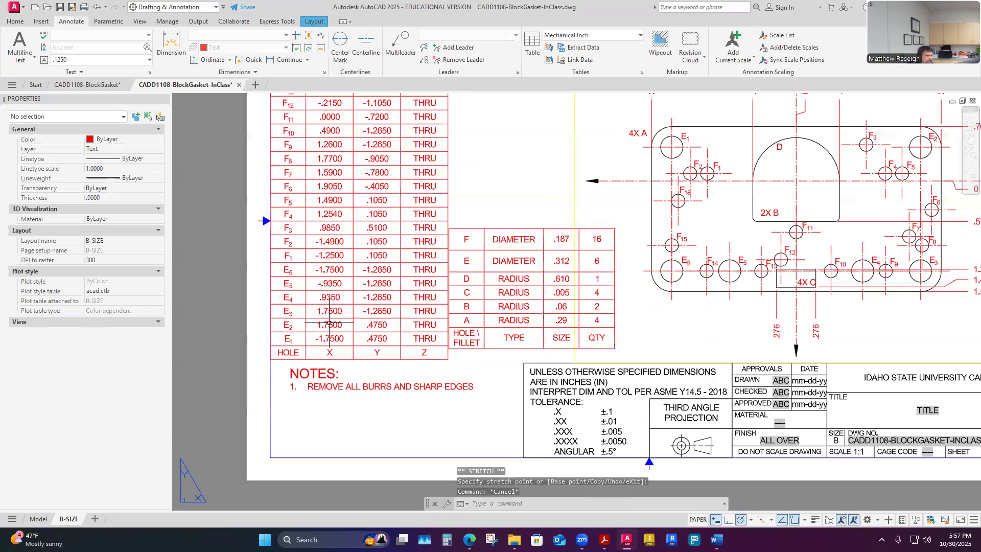
click(310, 359)
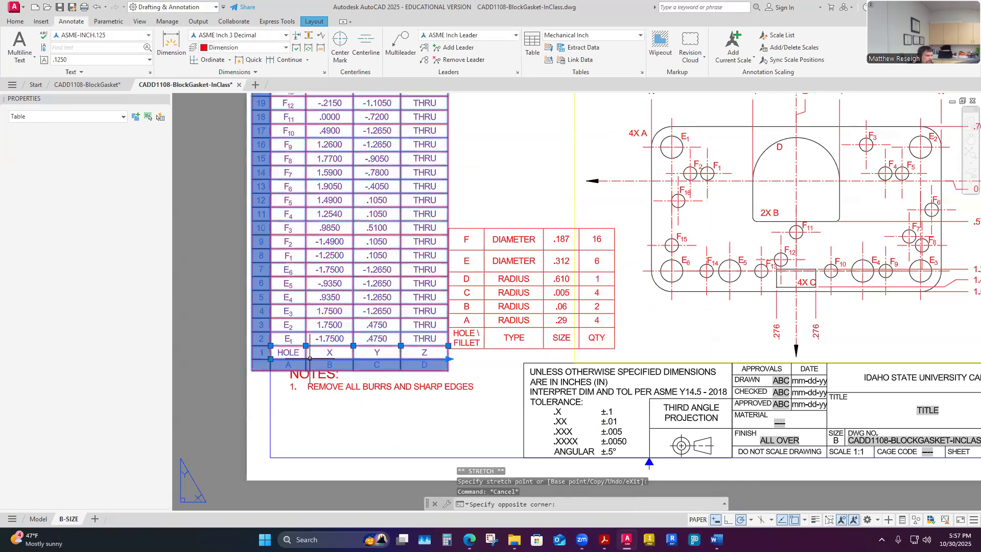
click(297, 364)
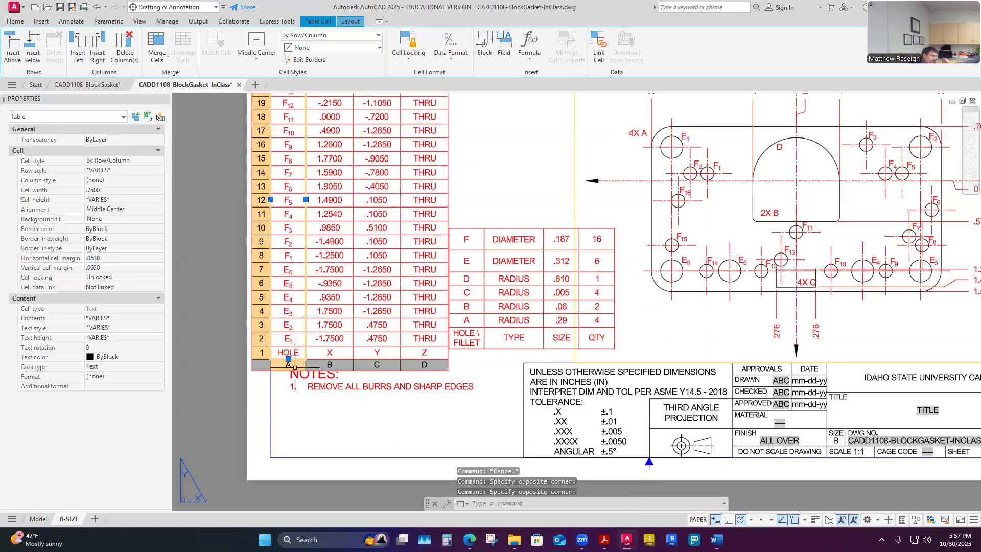
click(342, 366)
click(107, 191)
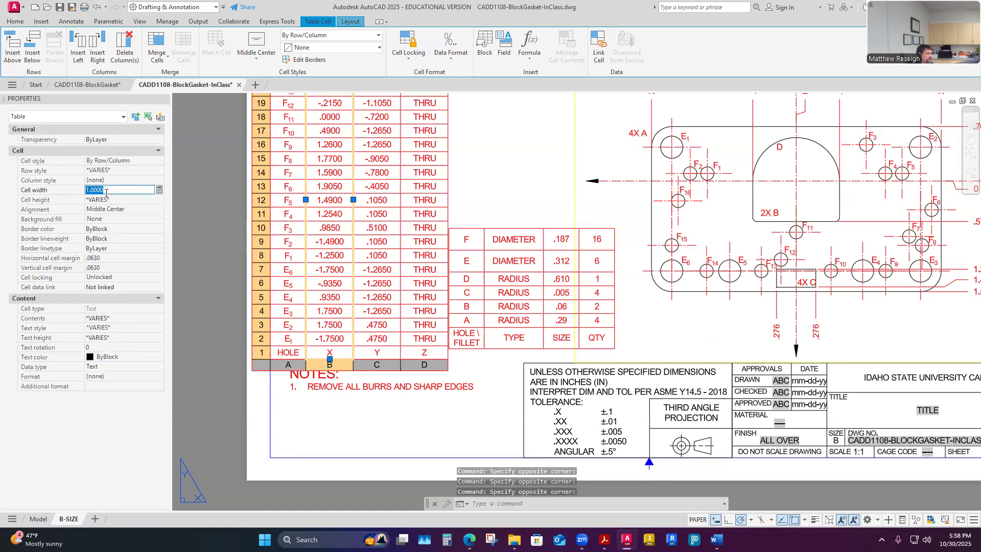
text(75)
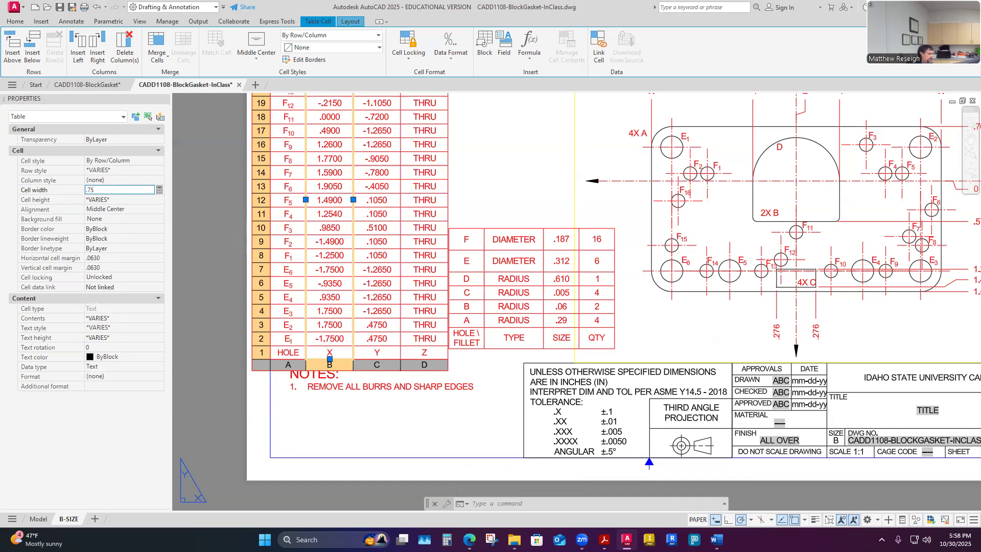
key(Return)
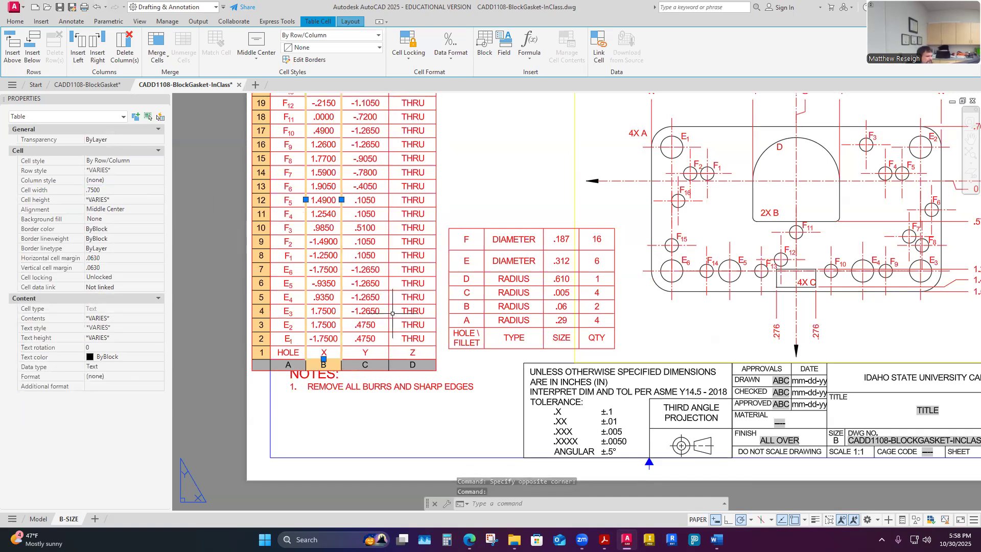
Select column C, the Y column of the hole coordinate table, and set its cell width to .75.
key(Escape)
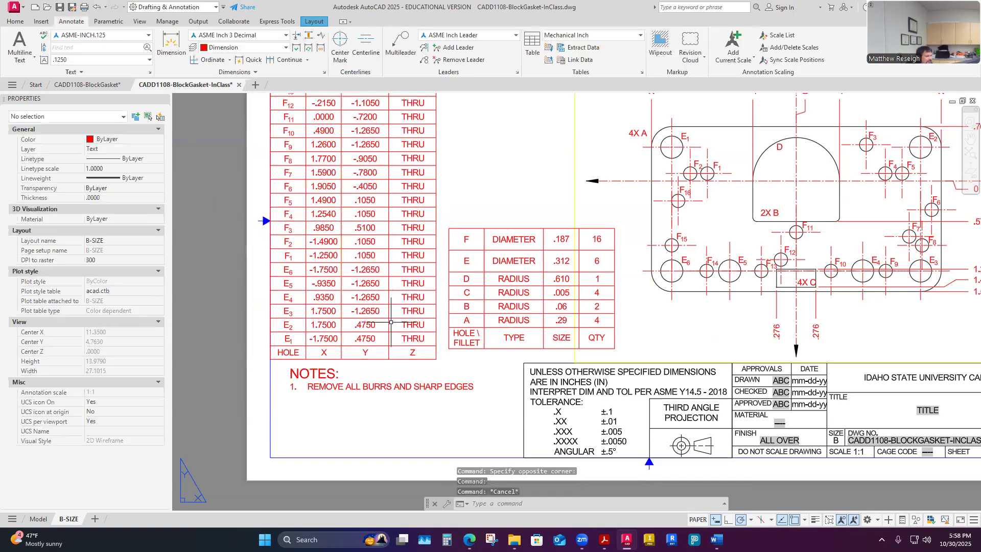
click(376, 354)
key(Escape)
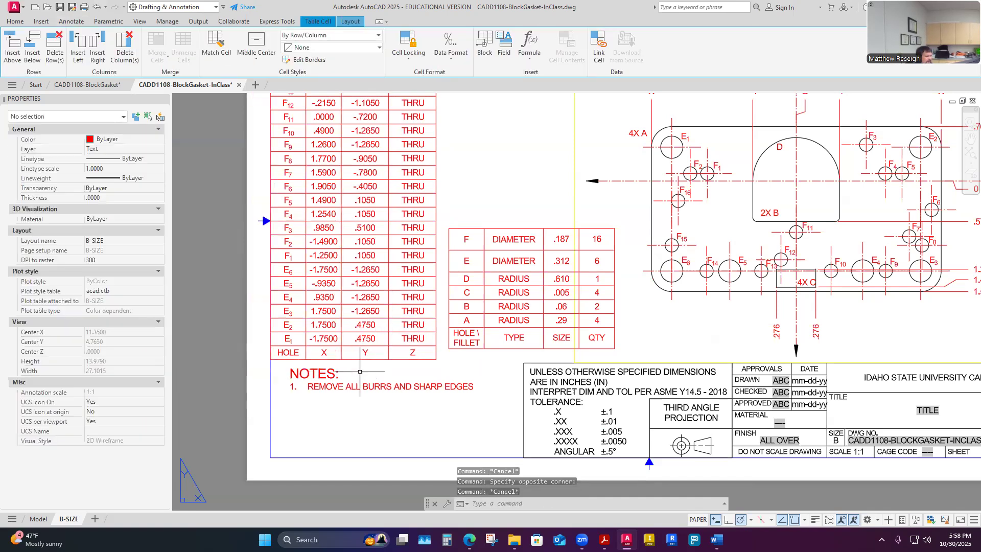
click(374, 359)
click(376, 364)
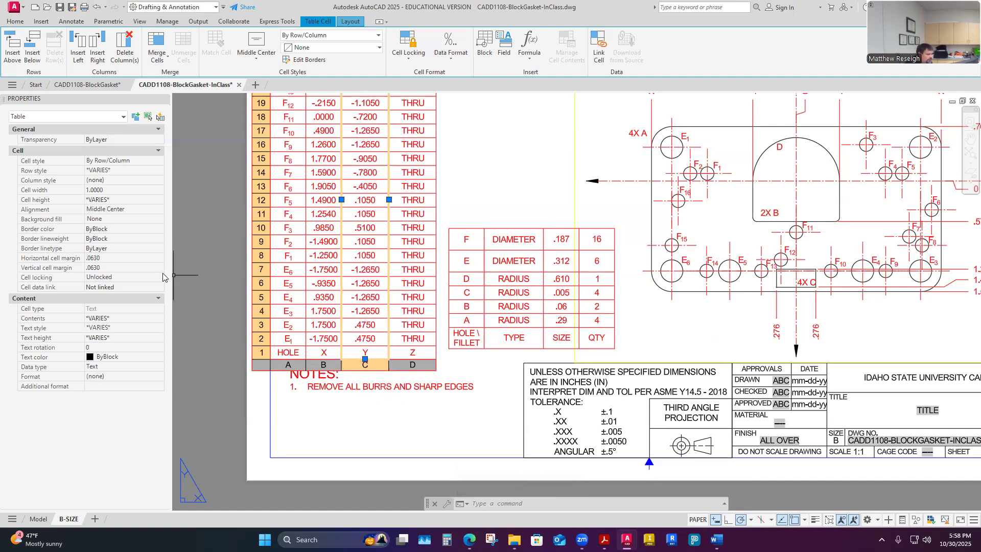
click(115, 190)
text(.75)
key(Return)
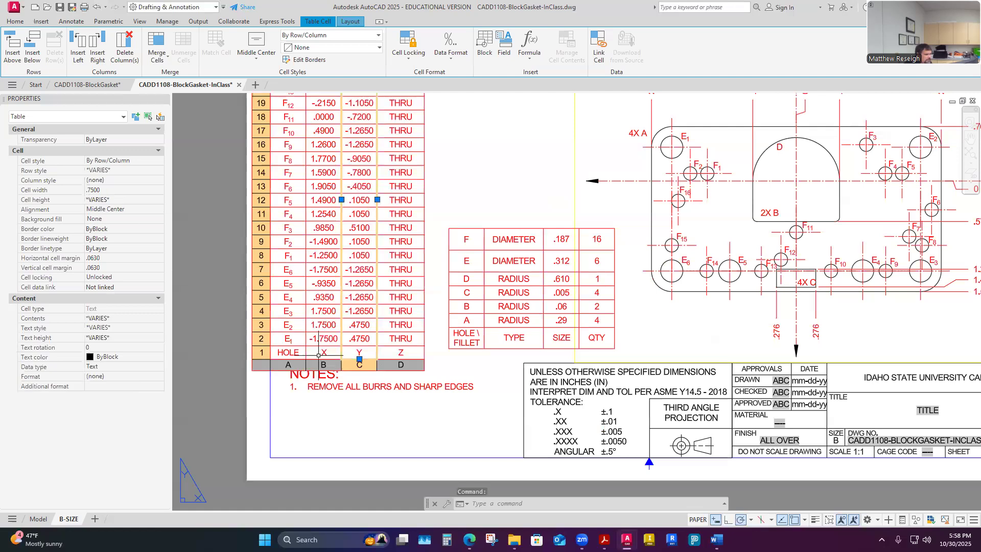
Set the cell width of column D, the table's Z column, to .75 and deselect the table.
click(400, 364)
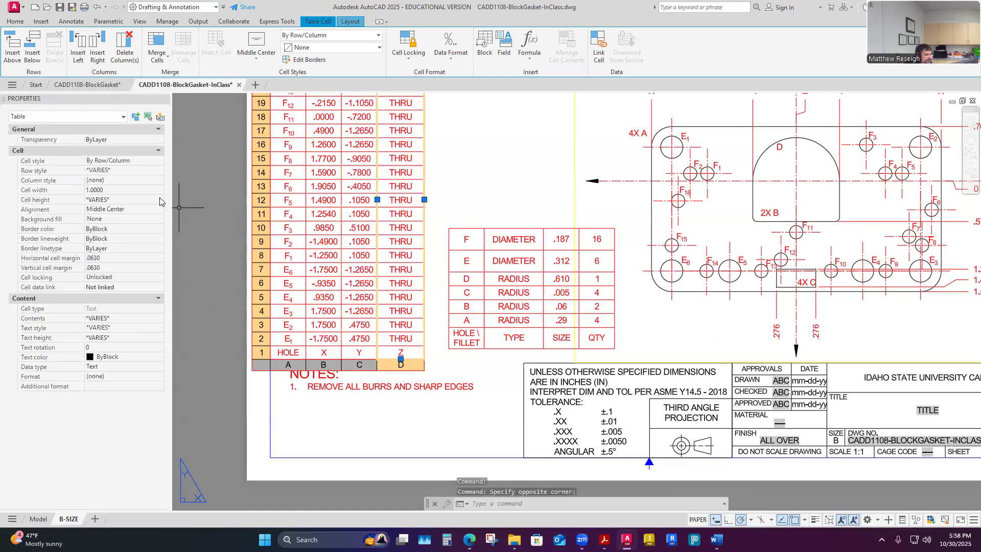
click(116, 191)
text(.75)
key(Return)
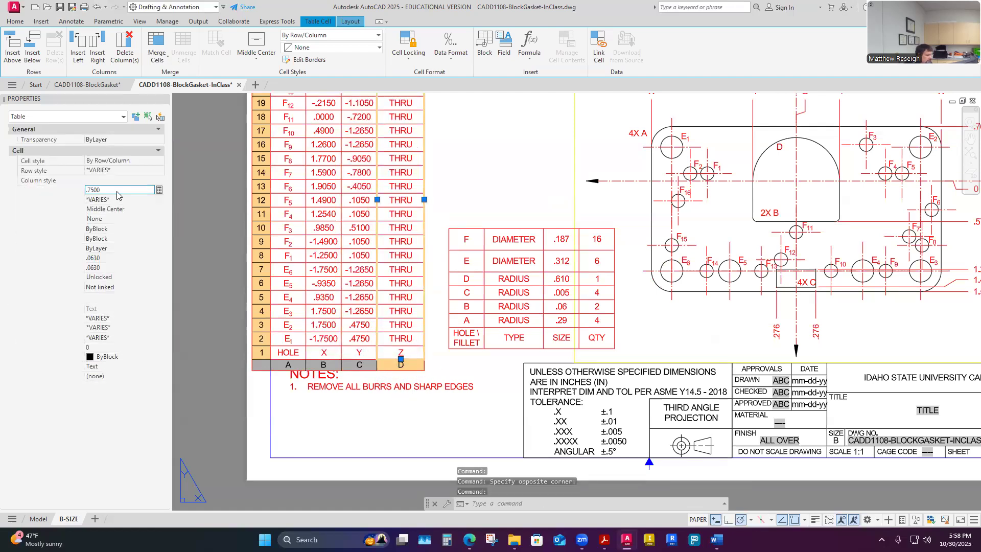
key(Escape)
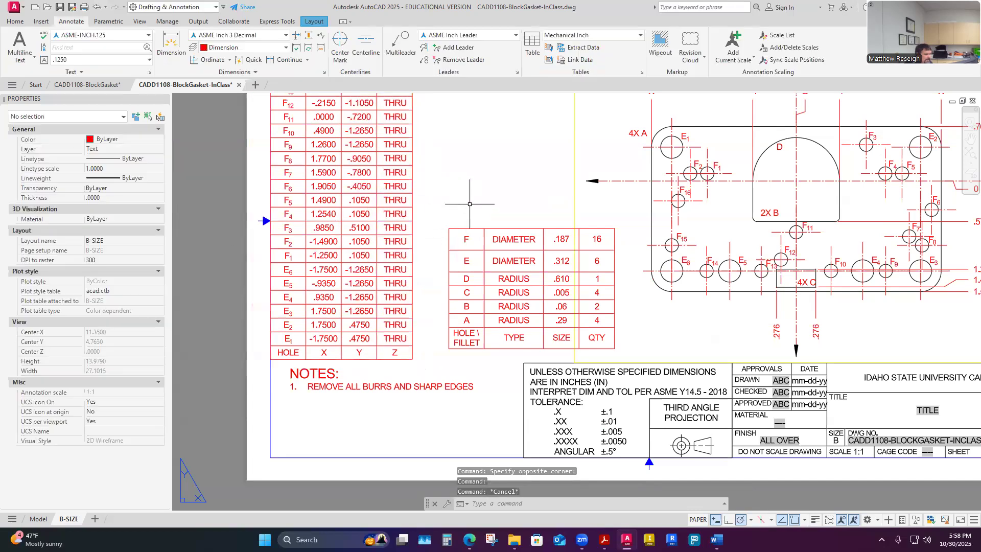
click(390, 355)
key(Escape)
click(390, 357)
click(279, 363)
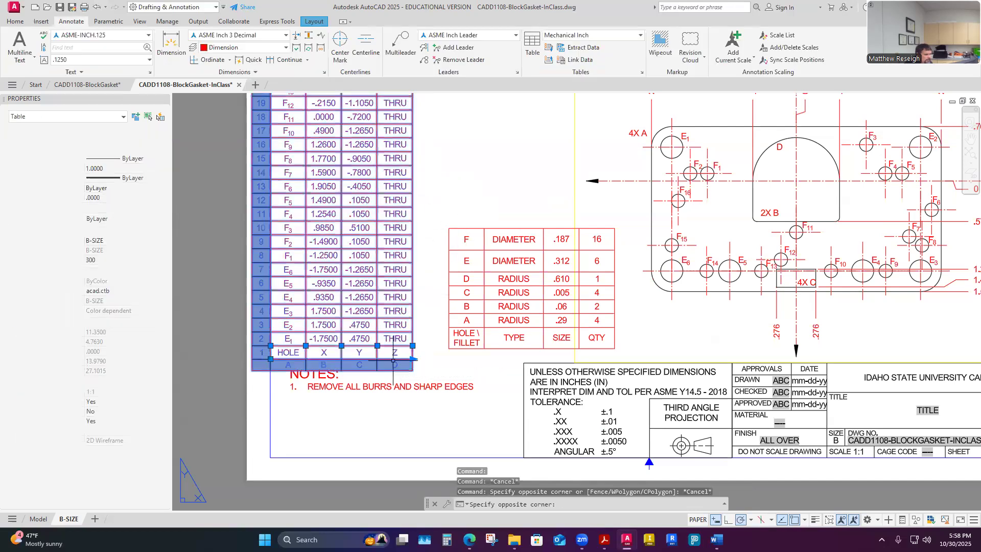
click(270, 359)
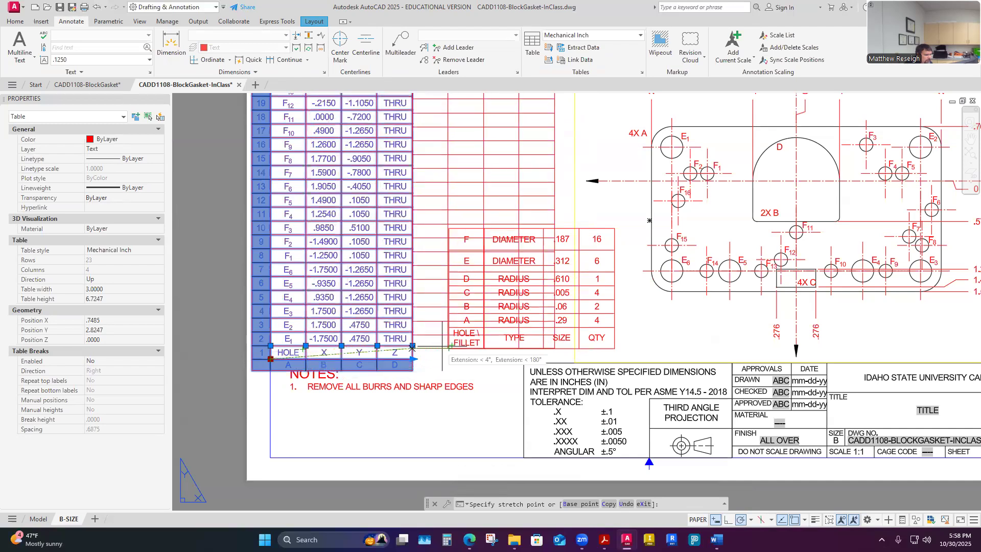
scroll(448, 348, up, 2)
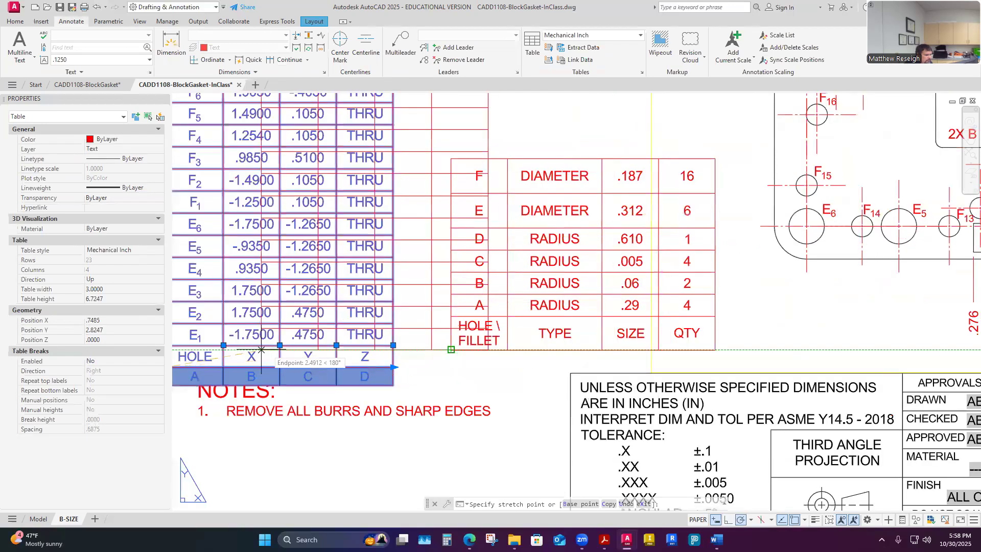
key(Escape)
key(Escape)
scroll(329, 357, down, 5)
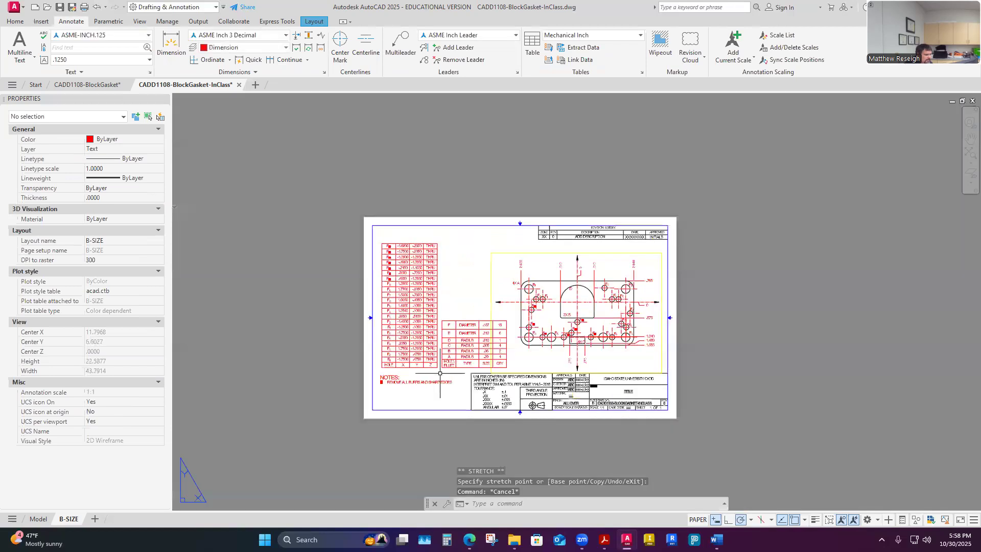
scroll(440, 374, up, 1)
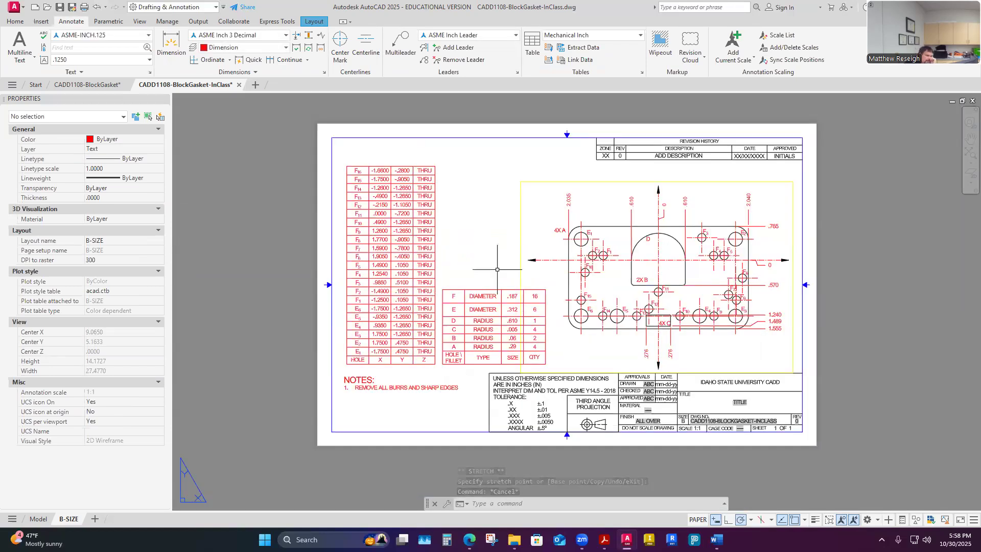
click(492, 222)
key(Escape)
key(Escape)
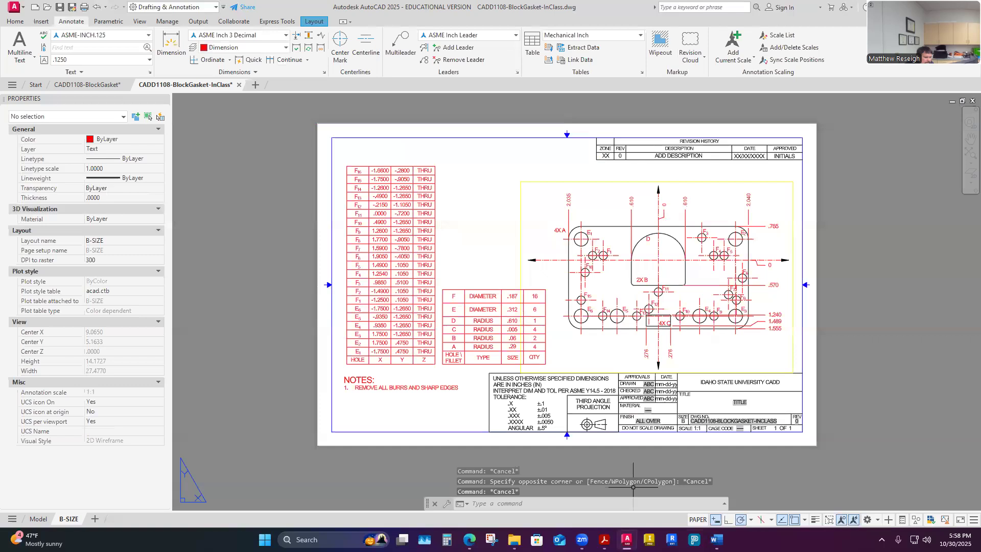
Switch to the Block Gasket assignment sheet in Word and review the part's material and the specific instructions.
click(721, 537)
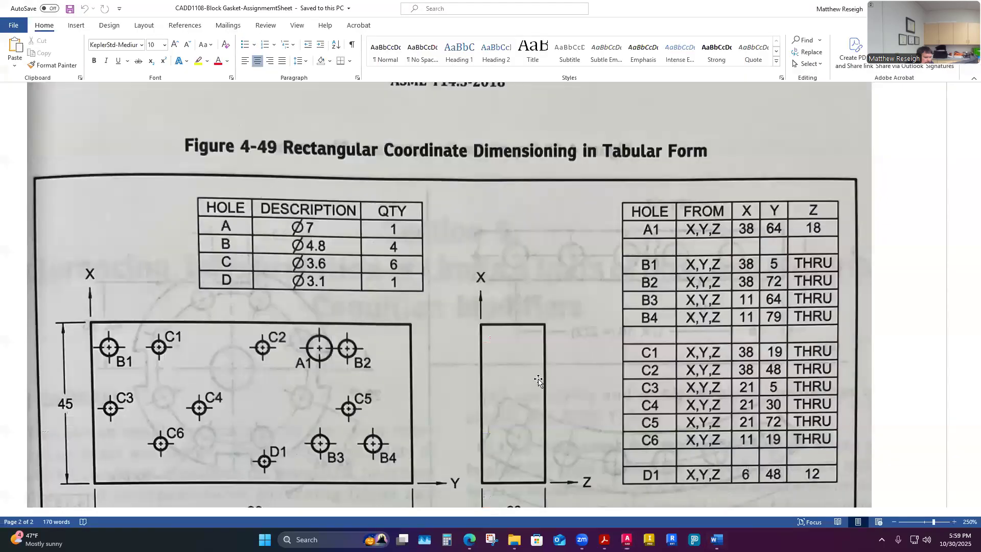
scroll(538, 381, up, 5)
ctrl+scroll(538, 381, down, 14)
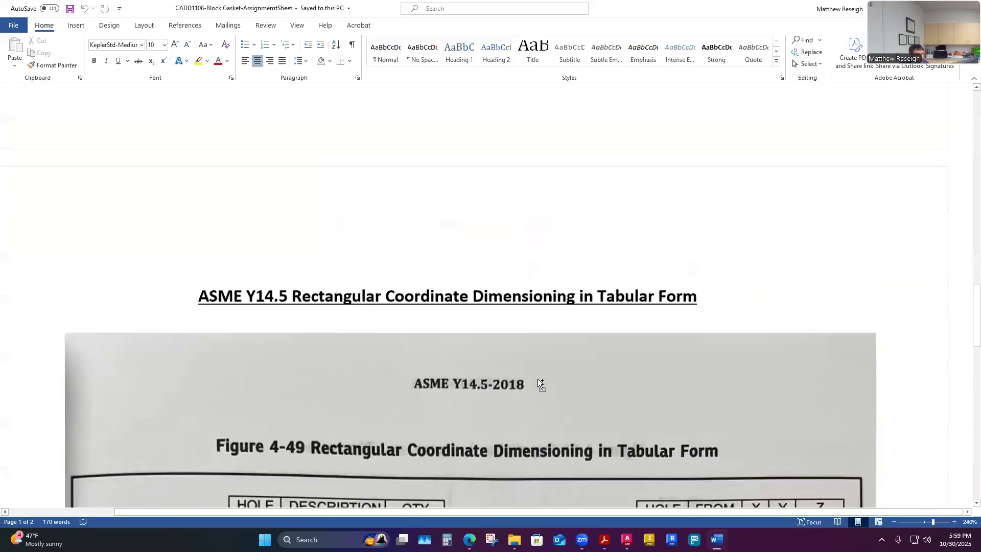
ctrl+scroll(539, 378, down, 2)
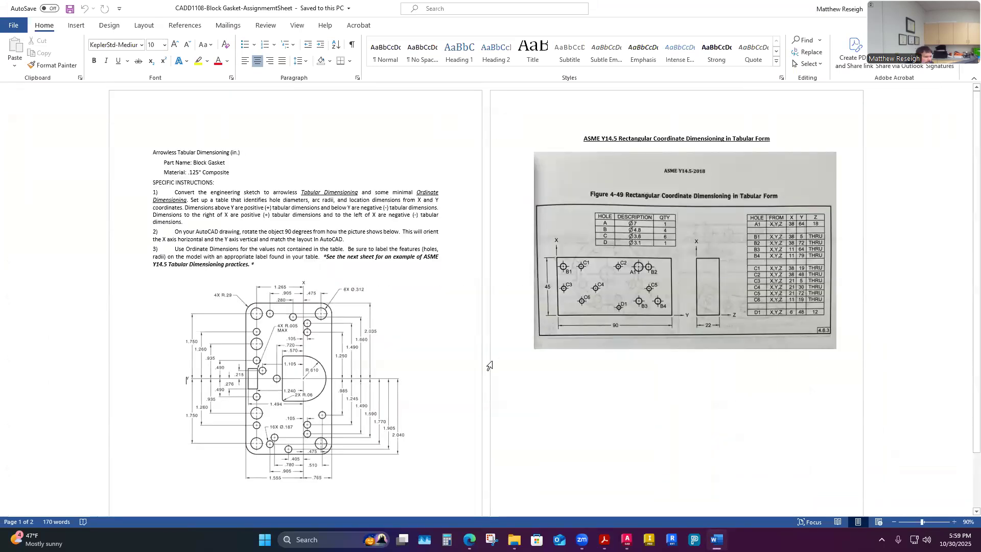
ctrl+scroll(489, 366, up, 5)
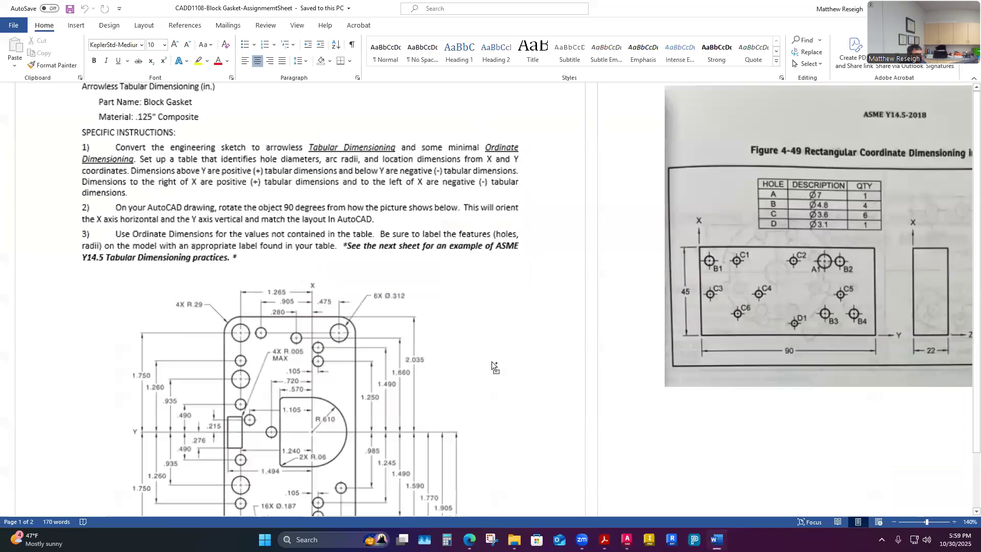
ctrl+scroll(493, 366, up, 1)
scroll(338, 228, up, 3)
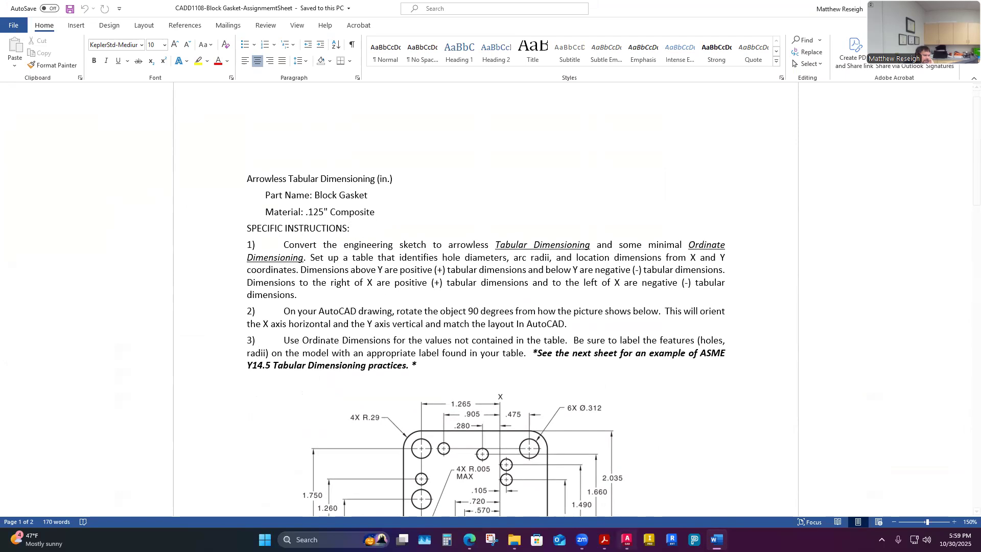
Switch back to AutoCAD and add THICKNESS .125 as note 2 under the burrs and sharp edges note.
mouse_move(624, 540)
click(681, 486)
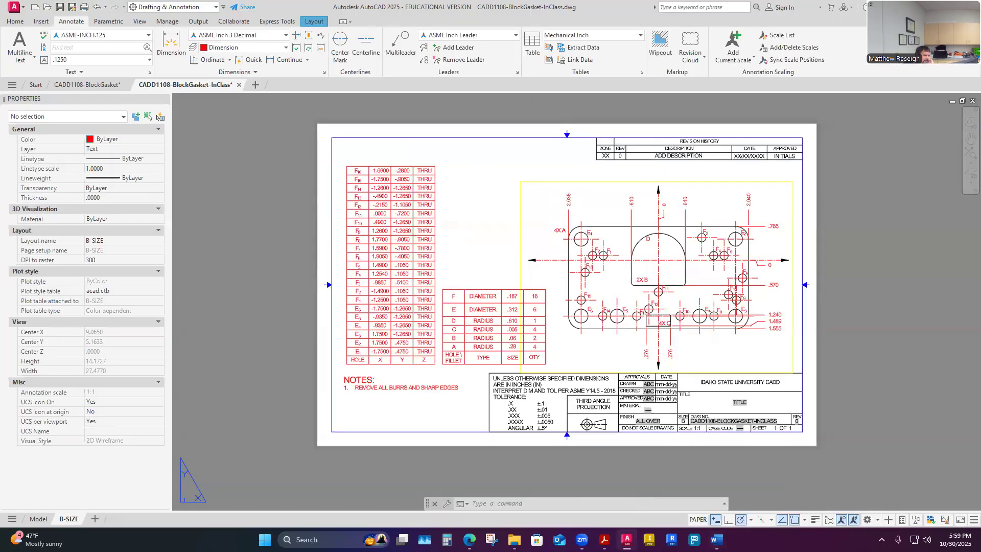
double_click(391, 388)
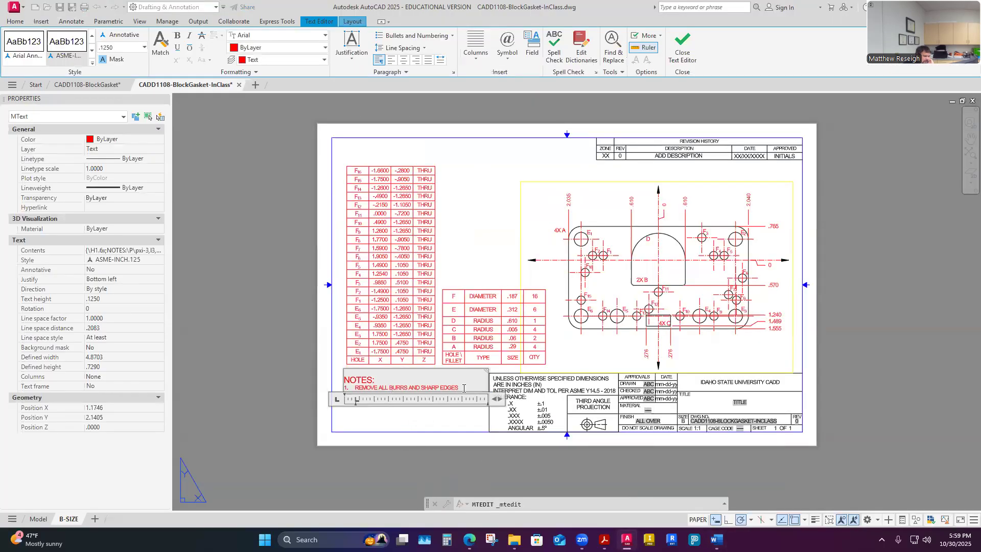
key(Return)
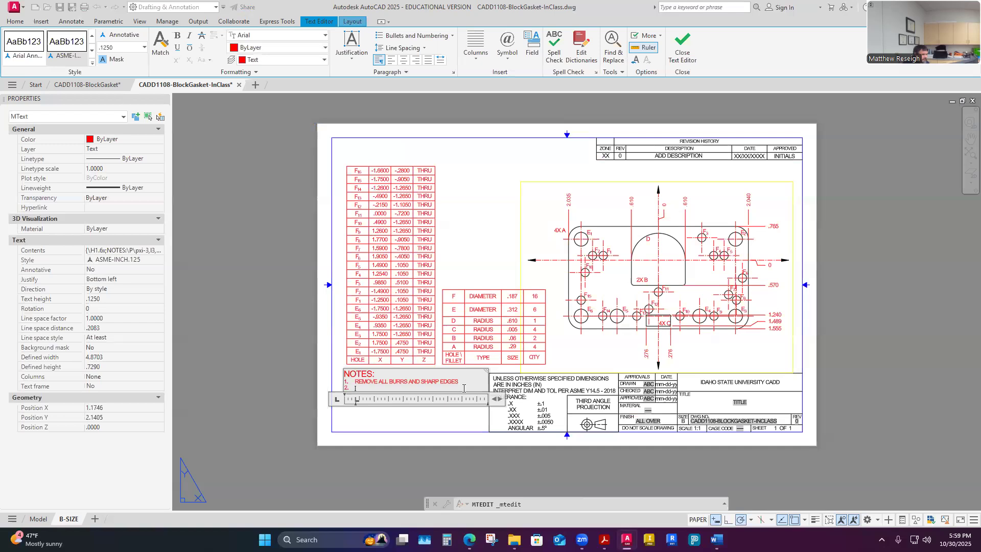
text(THICKNESS .1225)
key(BackSpace)
key(BackSpace)
text(5)
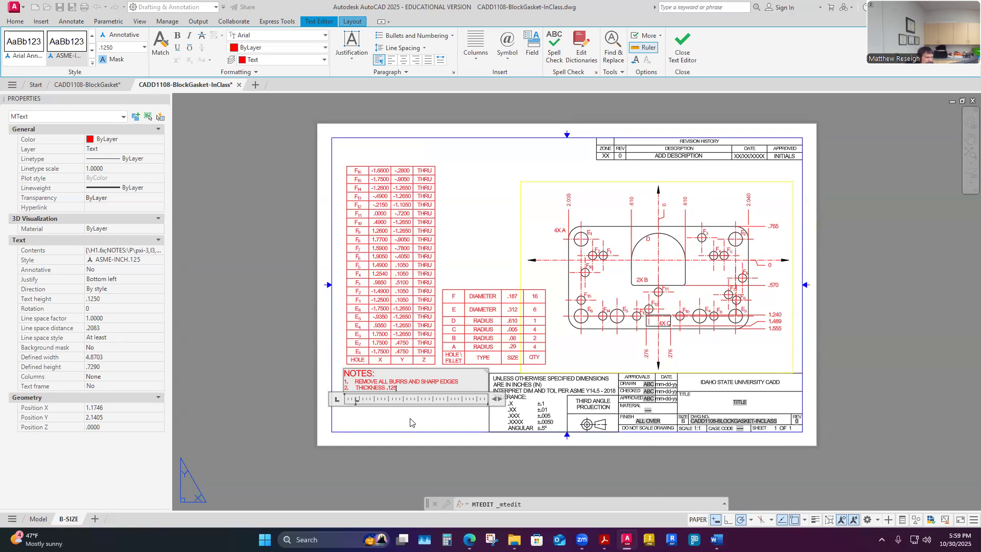
click(441, 427)
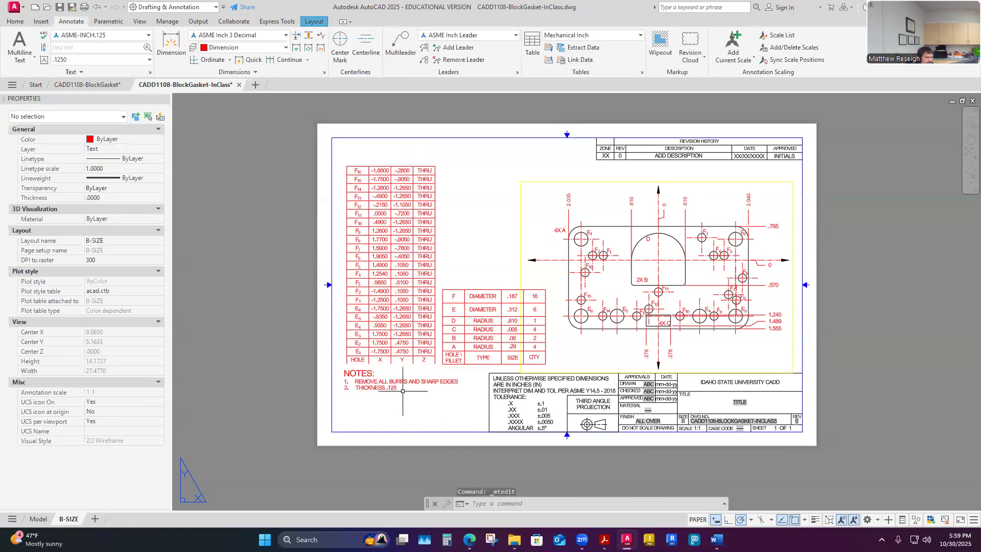
Move the notes text straight down to about Y 1.75, away from the hole coordinate table, and deselect it.
click(381, 384)
click(345, 390)
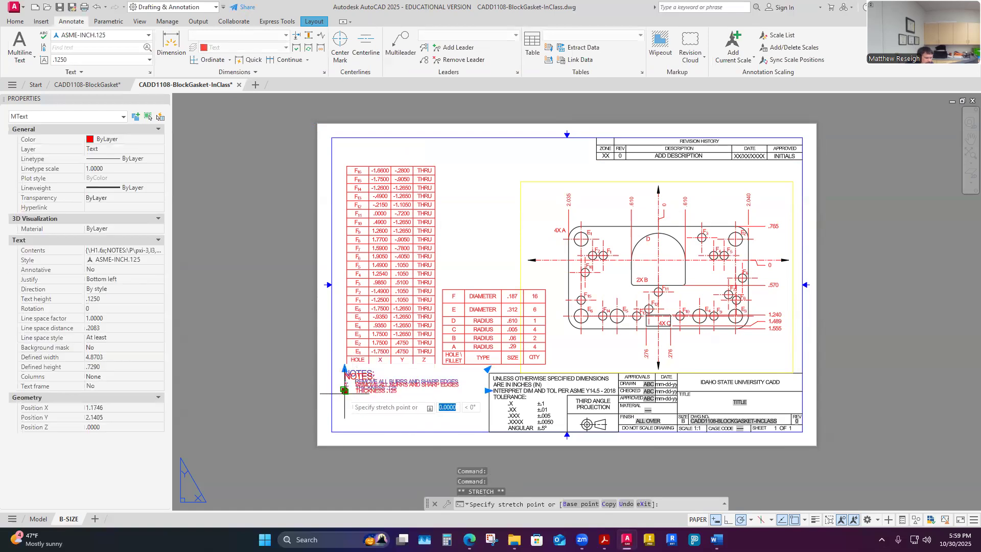
click(345, 402)
click(418, 414)
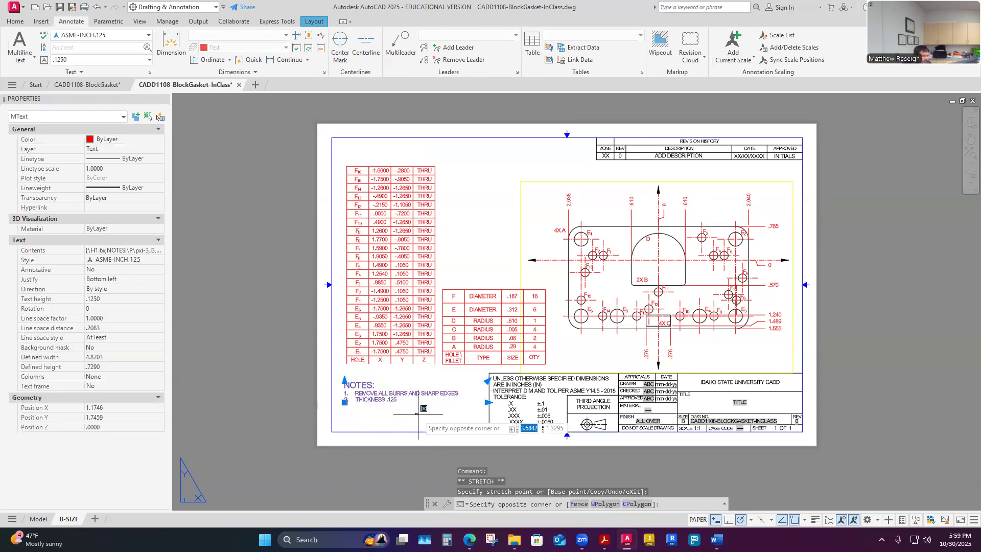
key(Escape)
key(Escape)
scroll(401, 376, up, 2)
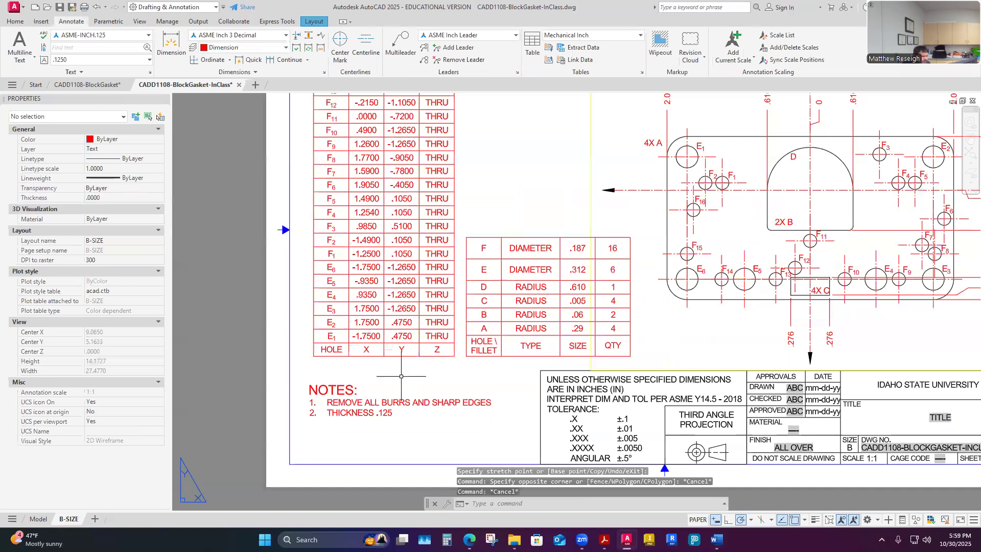
Open the title block's attributes for editing and set the SCALE value to 1.5:1.
scroll(404, 373, down, 2)
scroll(432, 374, down, 2)
scroll(420, 368, up, 2)
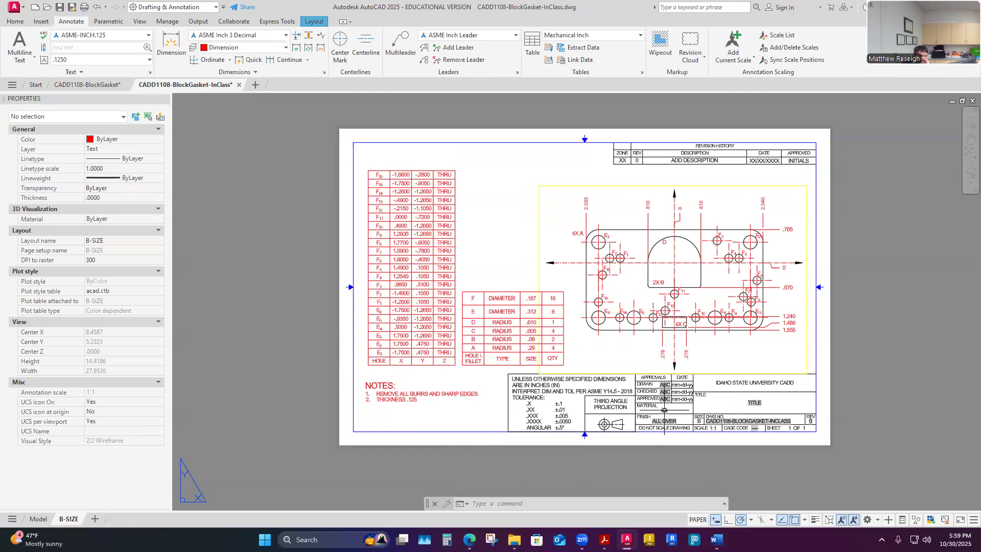
click(735, 414)
double_click(734, 414)
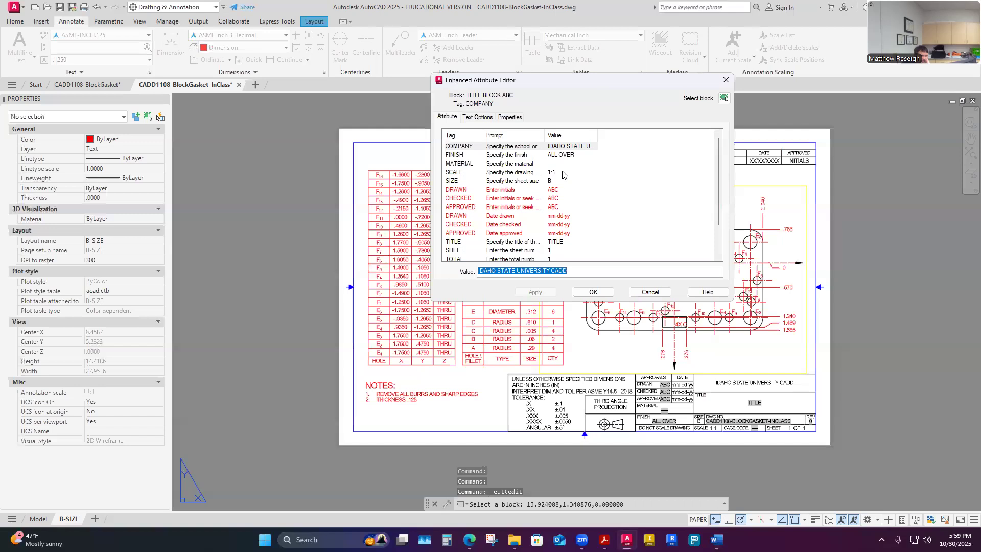
click(556, 173)
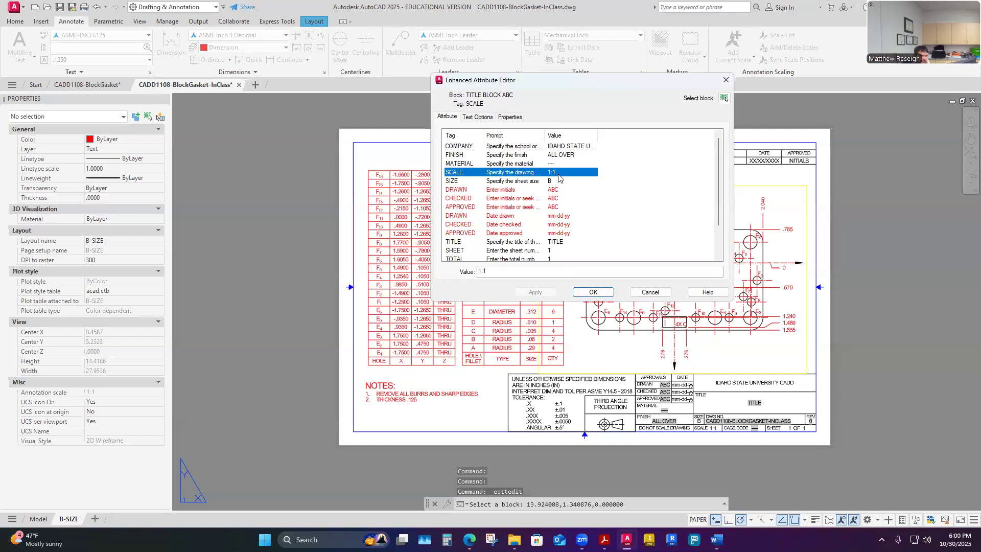
click(483, 272)
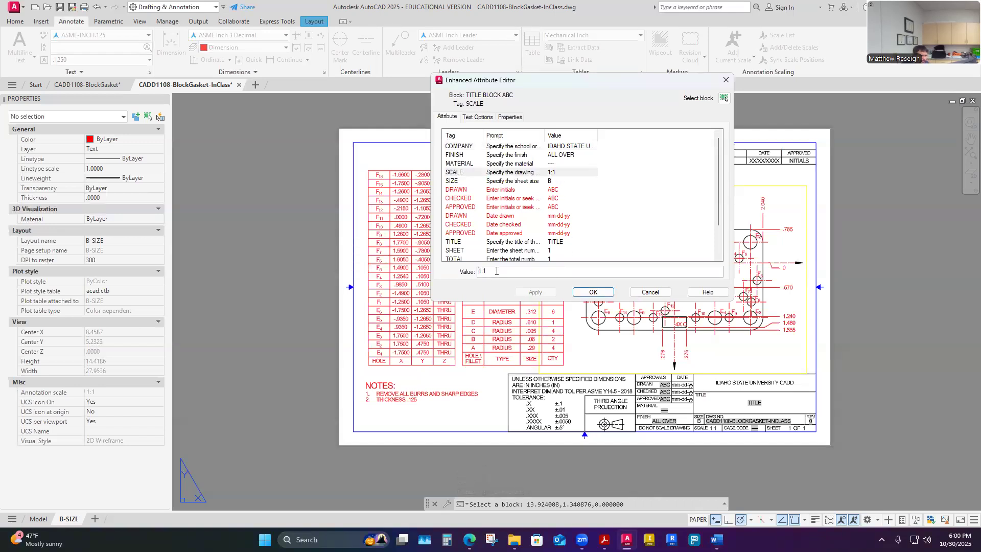
text(1.5)
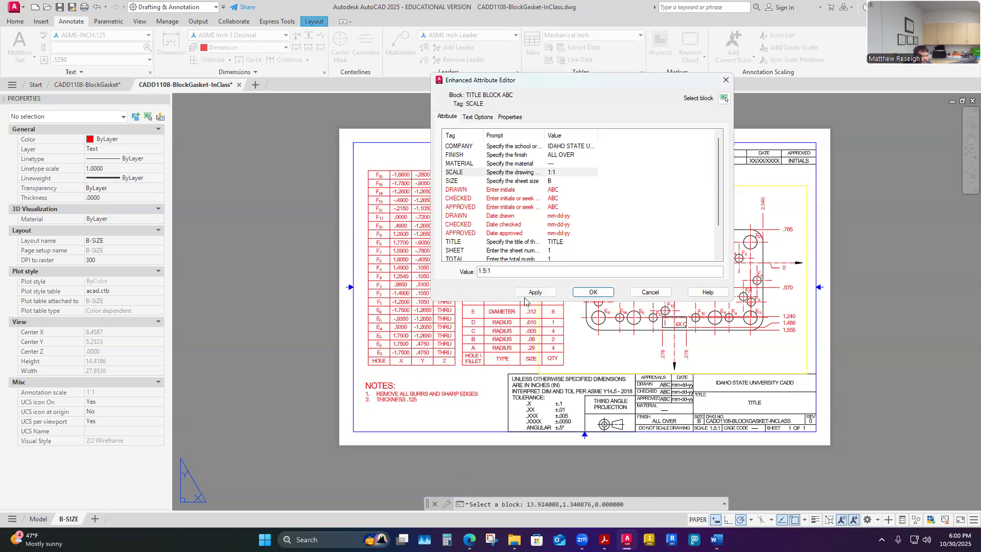
click(536, 293)
Enter the drafter's initials as the title block's DRAWN value and 10-30-25 as the date drawn.
click(558, 190)
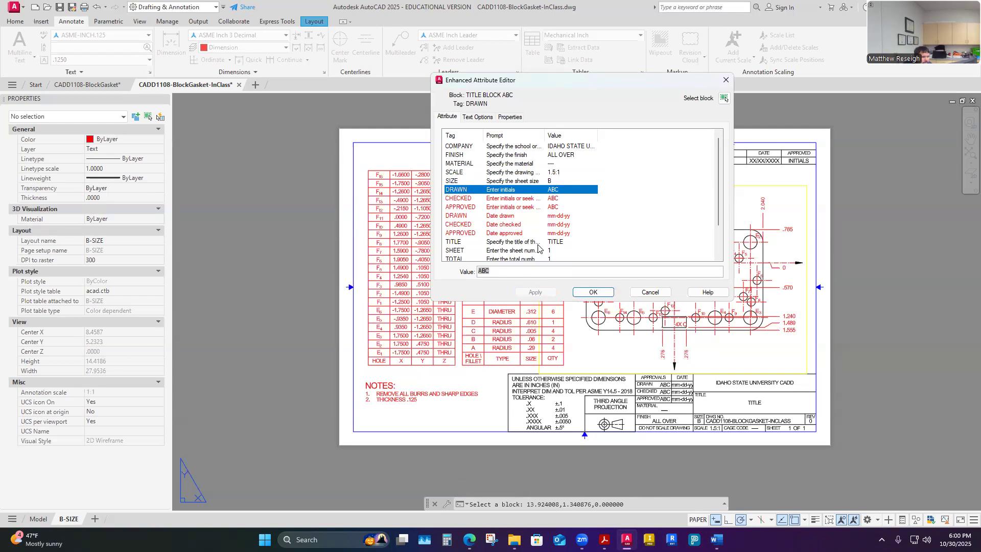
key(Tab)
text(MR)
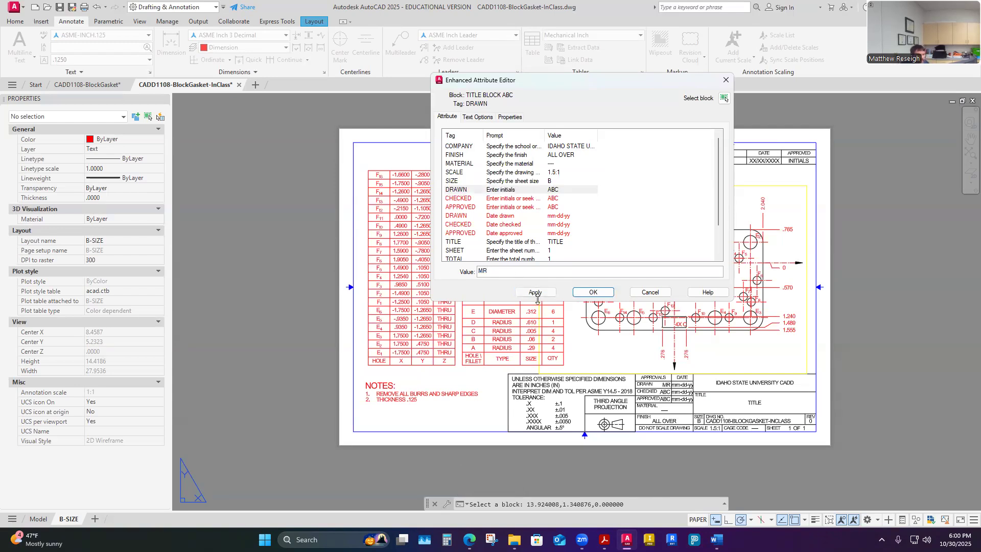
click(558, 216)
key(Tab)
text(10-30)
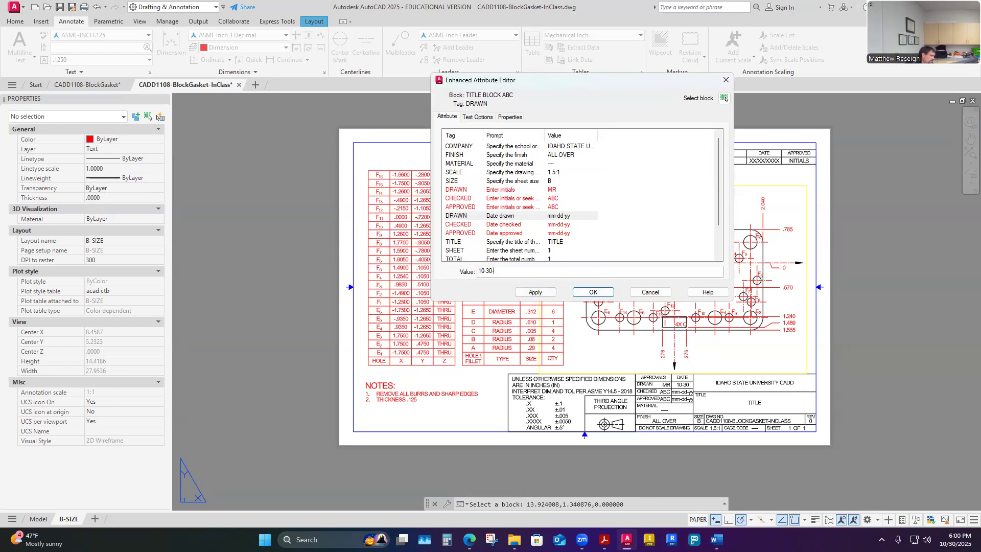
text(-25)
Set the title block's TITLE value to CADD 1108 BLOCK GASKET and apply it.
click(562, 243)
key(Tab)
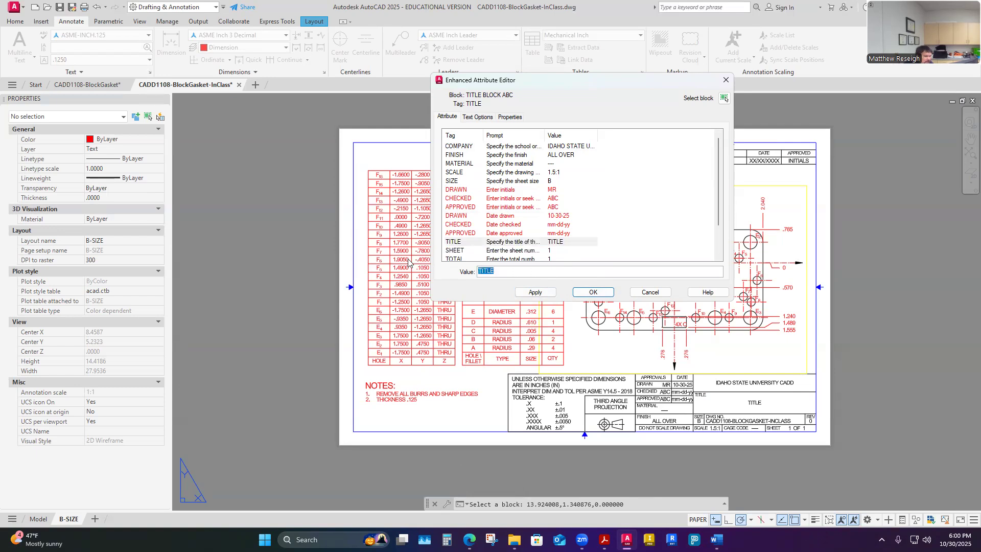
text(CADD 1108)
key(BackSpace)
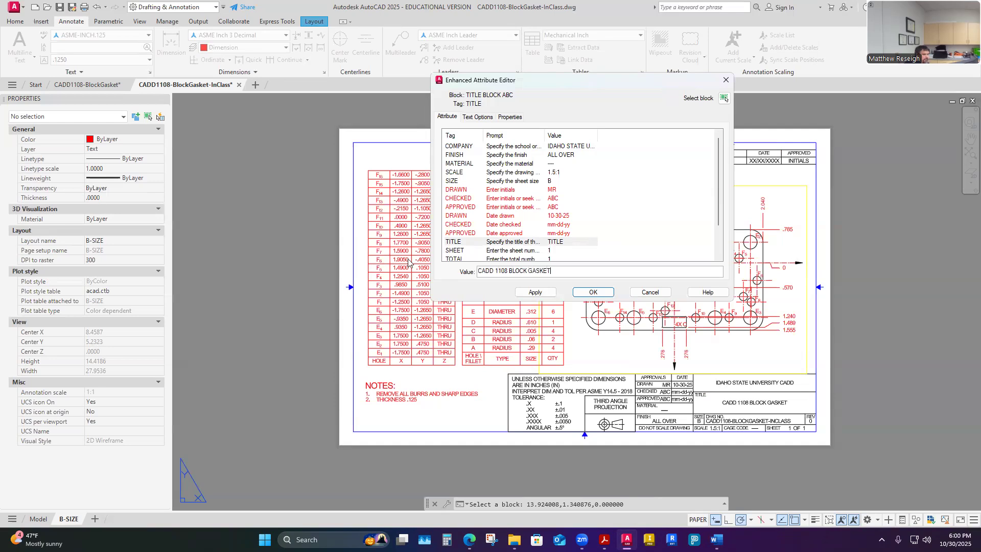
click(535, 292)
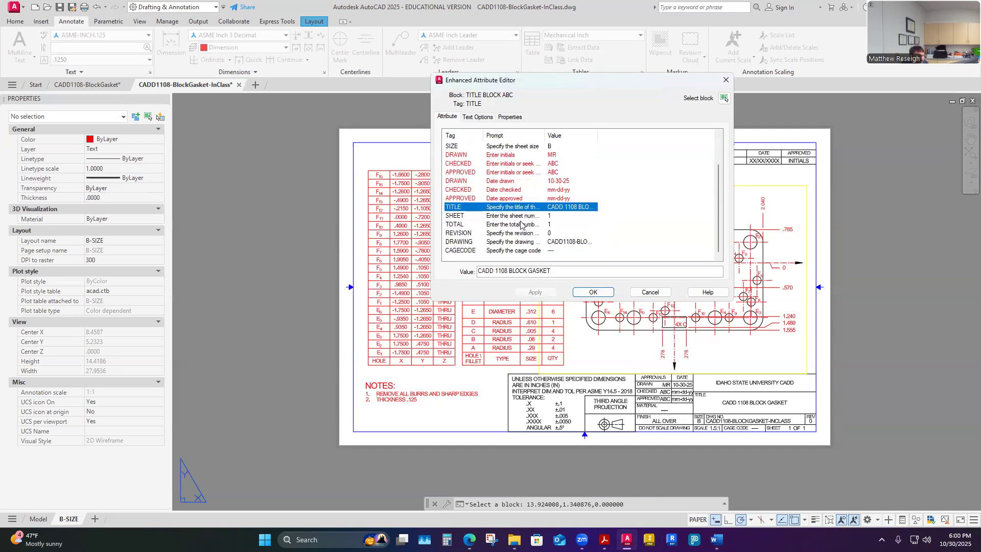
Set the title block's MATERIAL value to COMPOSITE, apply it and finish editing the title block attributes.
scroll(509, 229, up, 1)
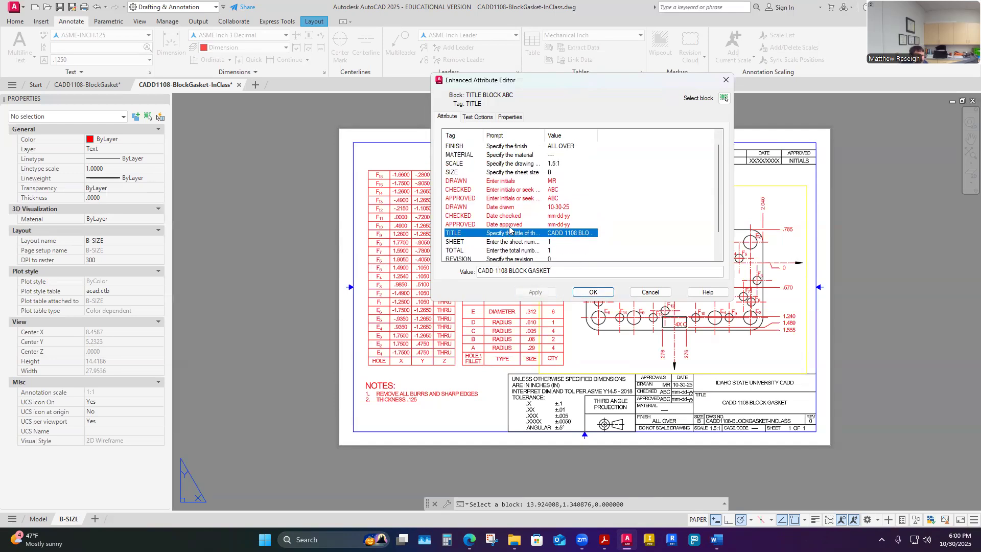
click(467, 156)
click(500, 273)
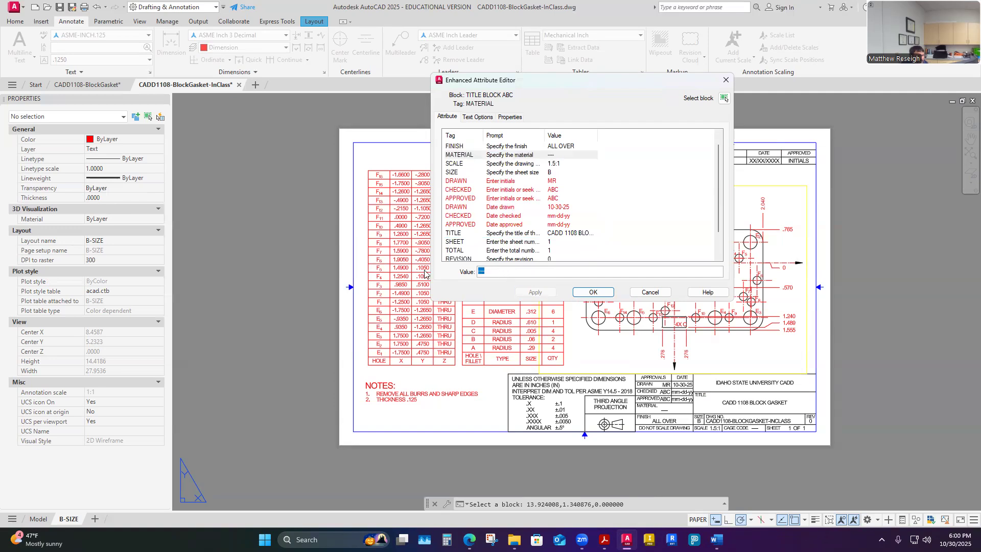
text(COMPOSITE)
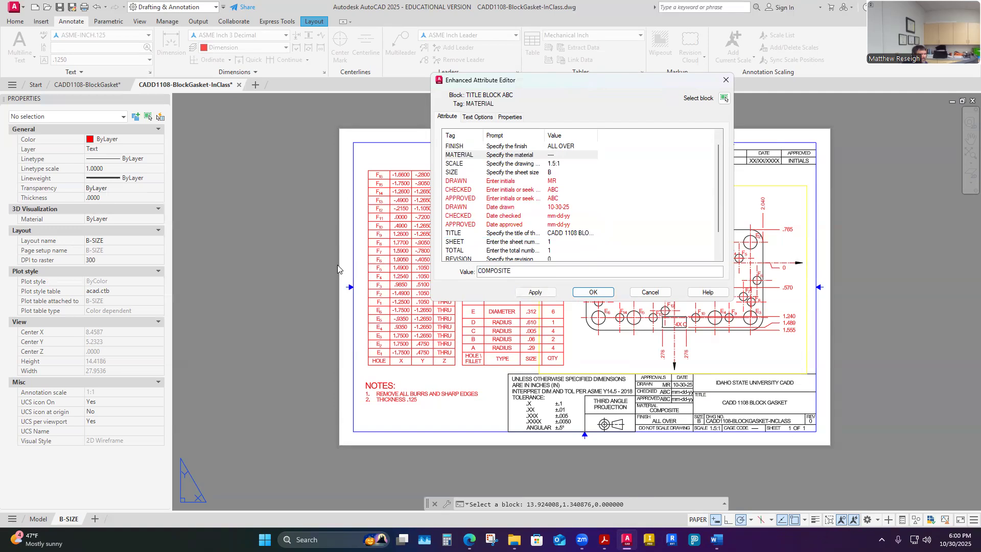
click(535, 292)
click(593, 292)
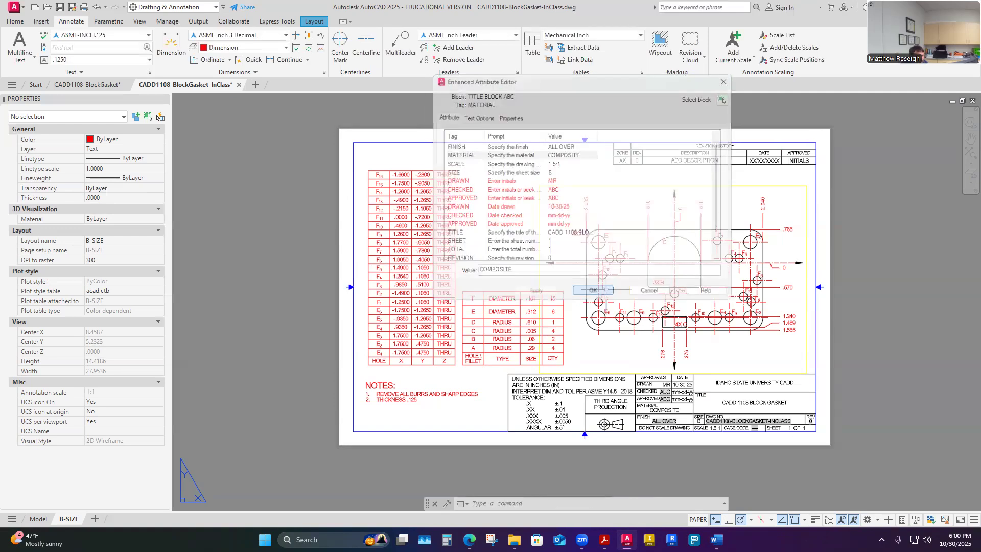
Open the revision history block's attributes for editing and enter the approver's initials and the date 10/30/2025.
scroll(686, 432, down, 1)
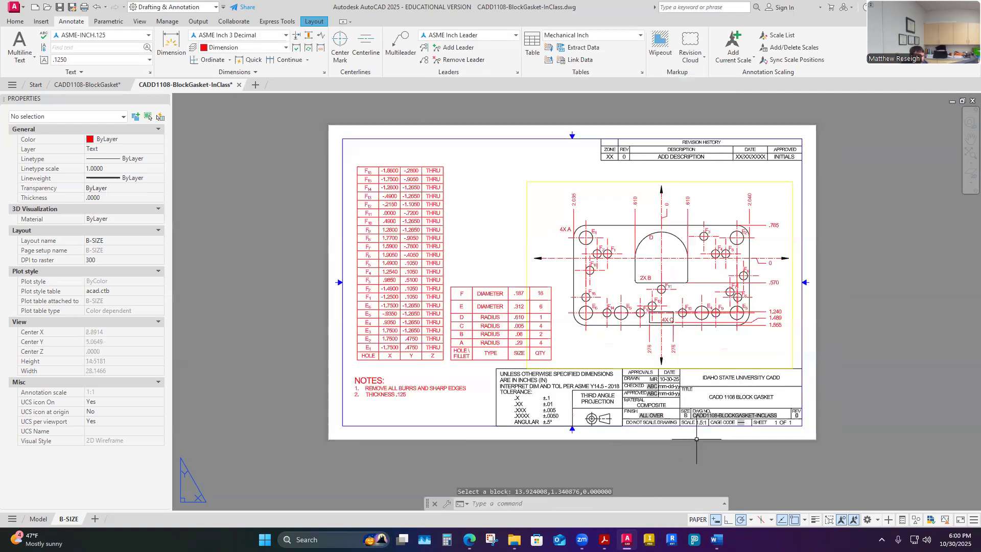
scroll(674, 420, up, 2)
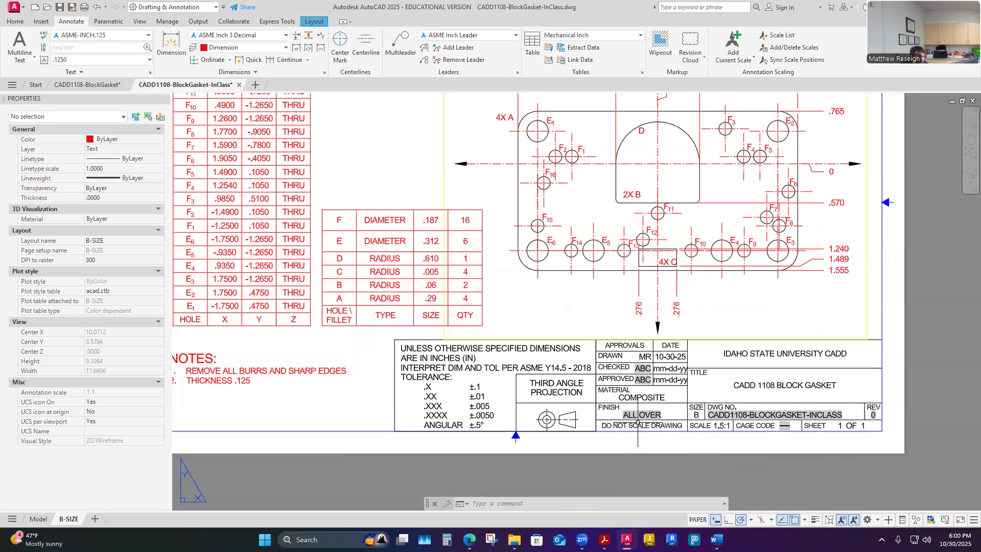
scroll(592, 431, down, 4)
scroll(634, 263, up, 2)
double_click(637, 263)
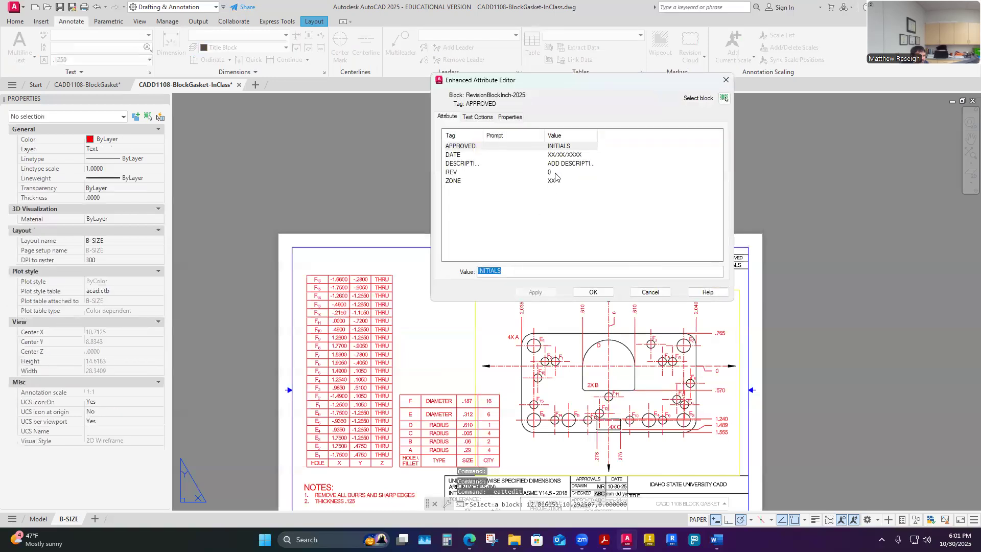
text(MR)
key(Return)
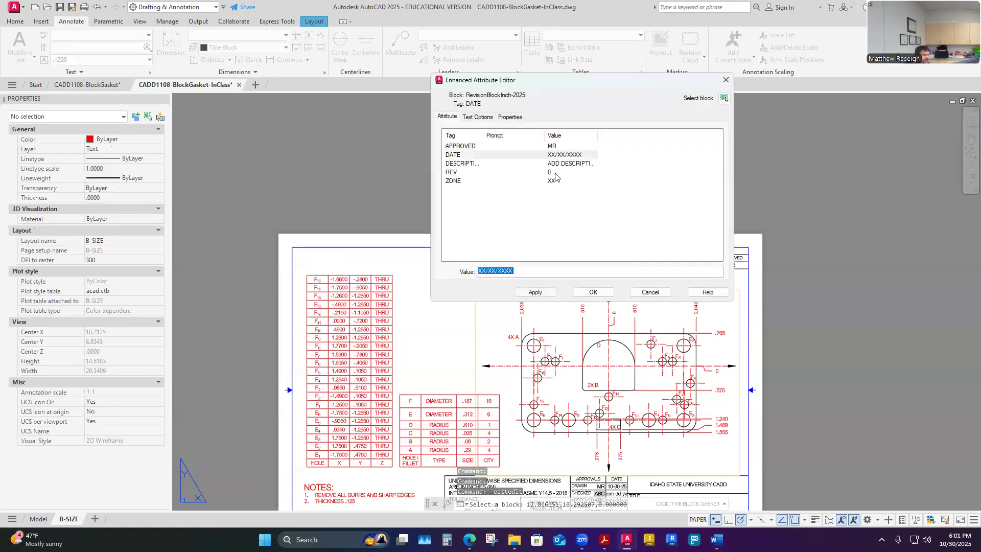
text(10/)
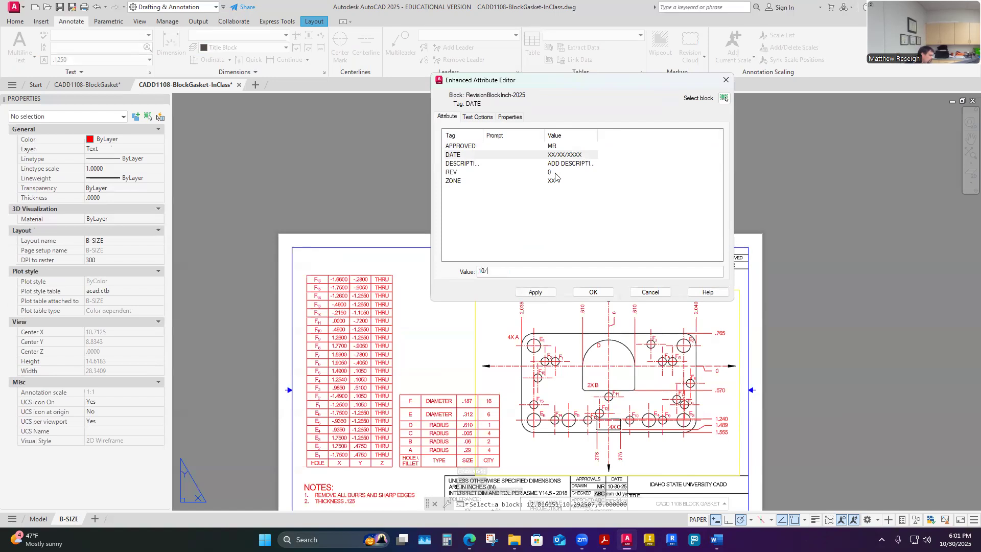
text(30/2025)
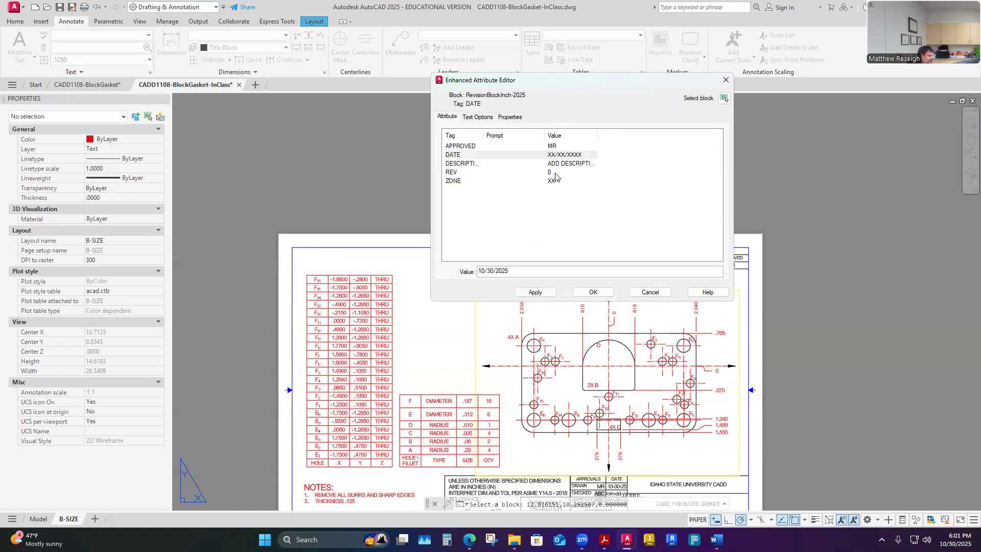
key(Return)
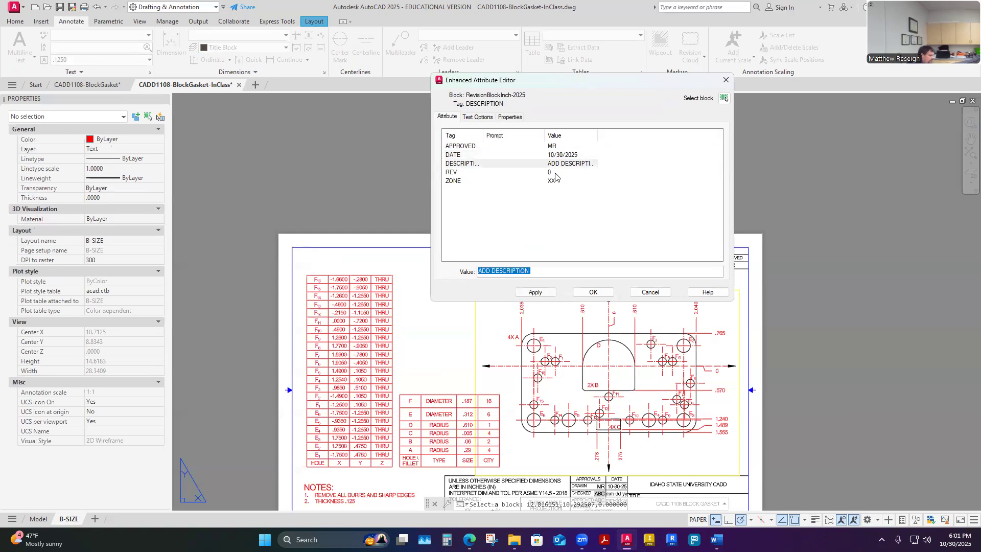
Set the revision block's description to SENT TO PRODUCTION and its zone to NA, and finish editing its attributes.
text(SENT)
text(O PRODUCTION)
click(556, 173)
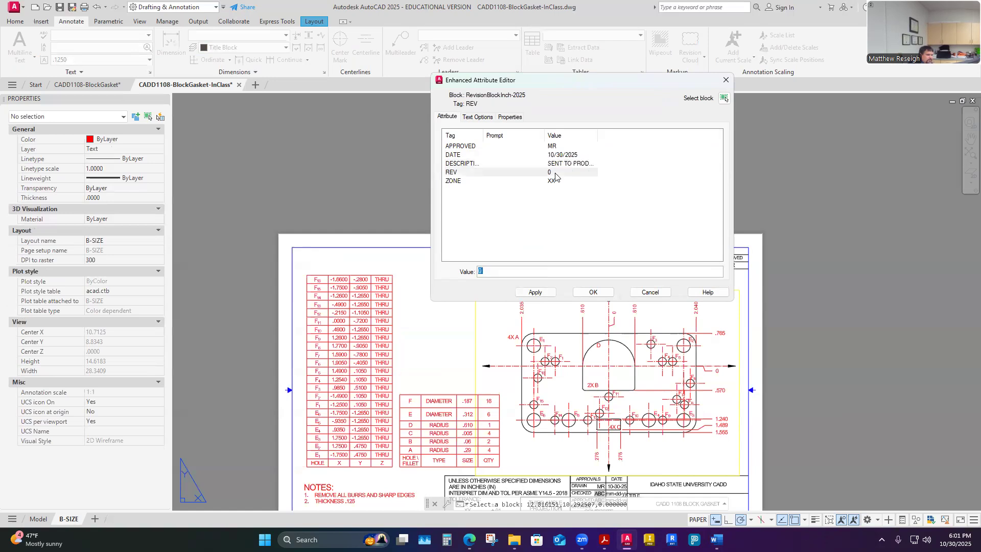
key(Return)
text(NA)
key(Return)
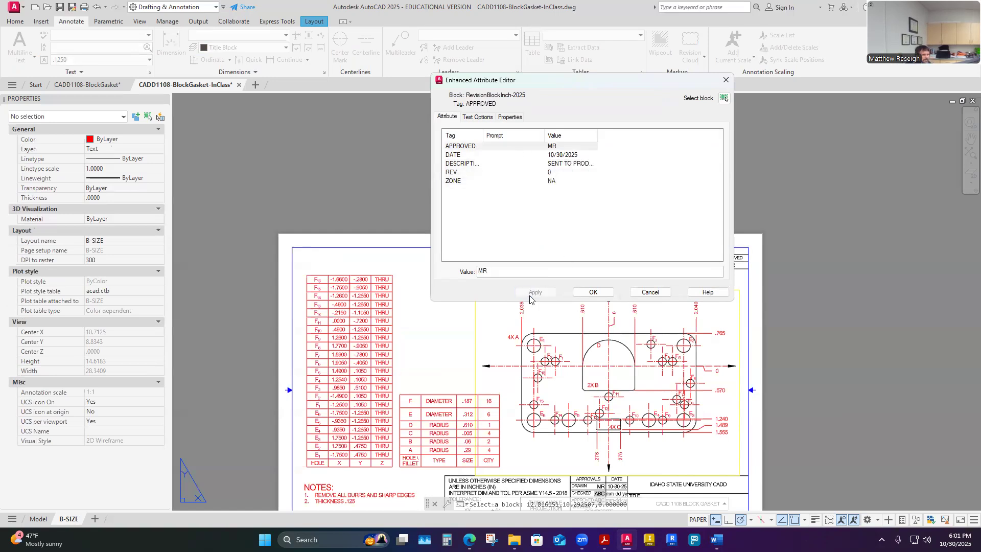
click(606, 293)
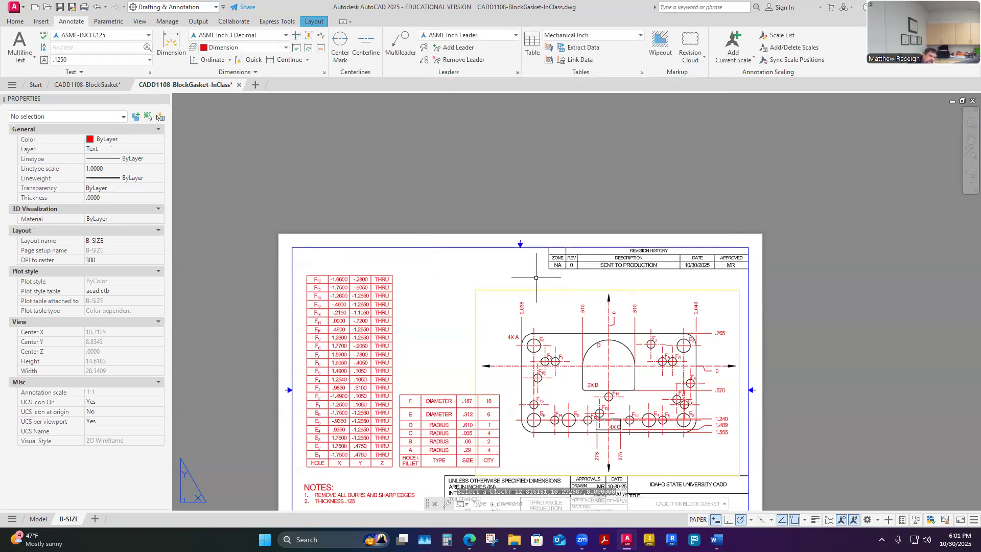
Preview the plot of the B-SIZE layout, inspect the whole sheet and the tables up close, and close the preview.
middle_drag(536, 277, 538, 226)
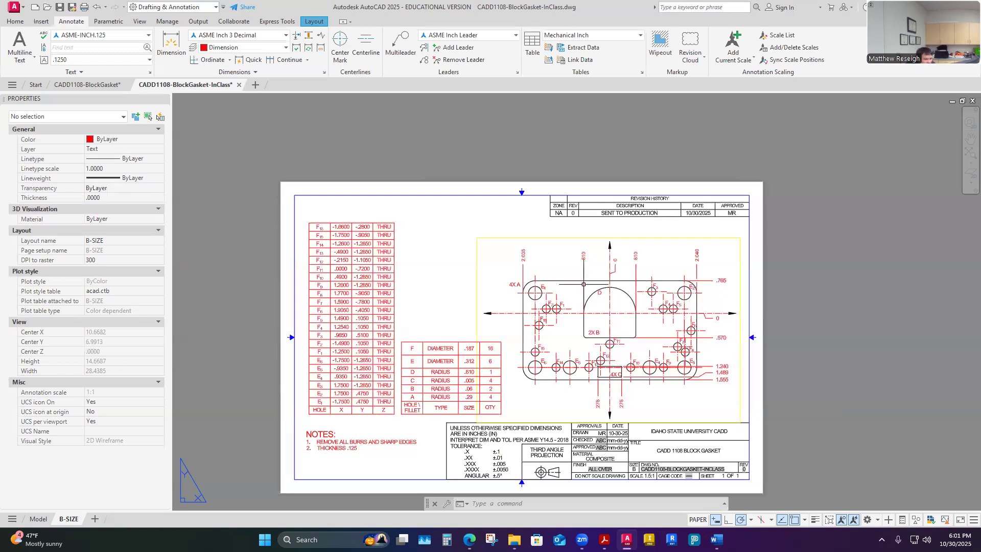
key(ctrl+p)
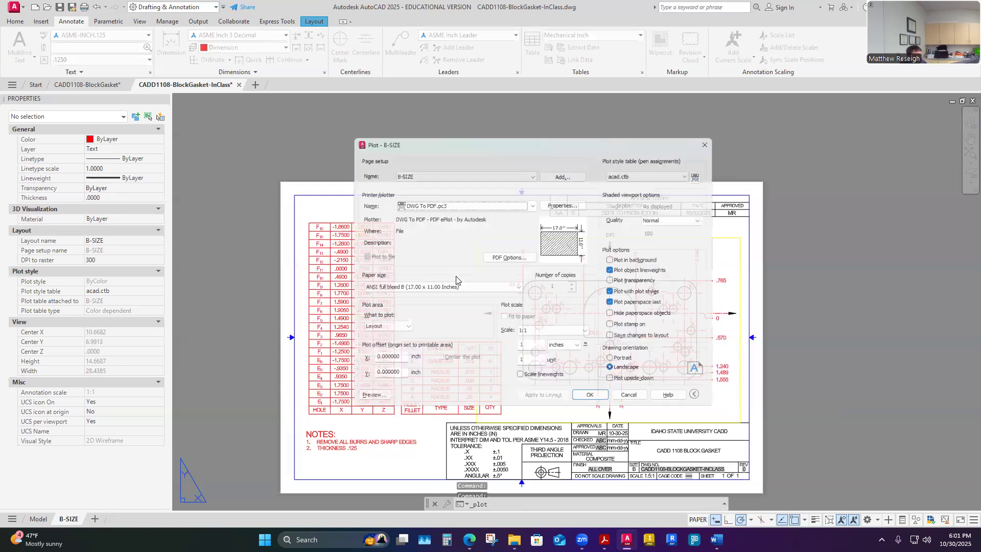
click(372, 395)
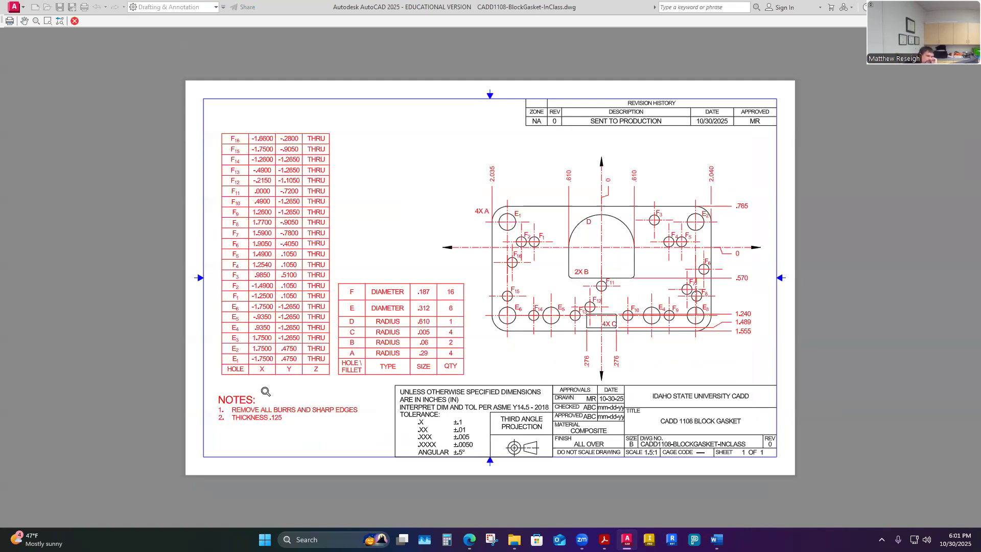
click(60, 20)
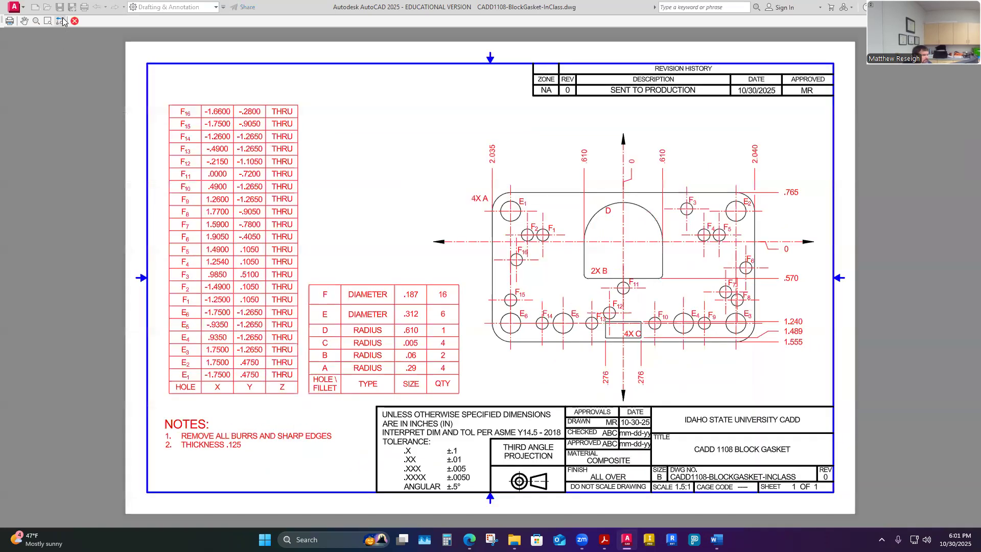
scroll(412, 297, up, 2)
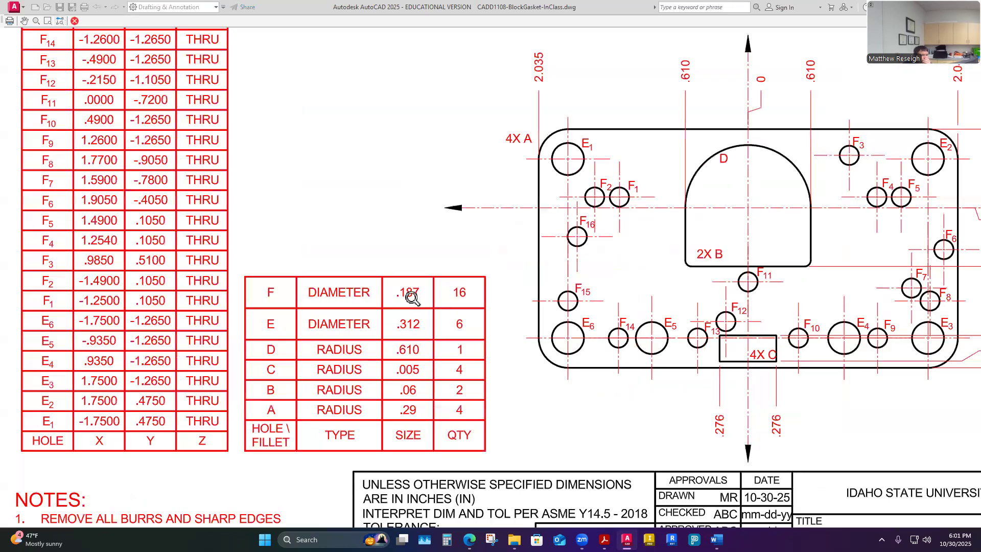
scroll(411, 297, down, 2)
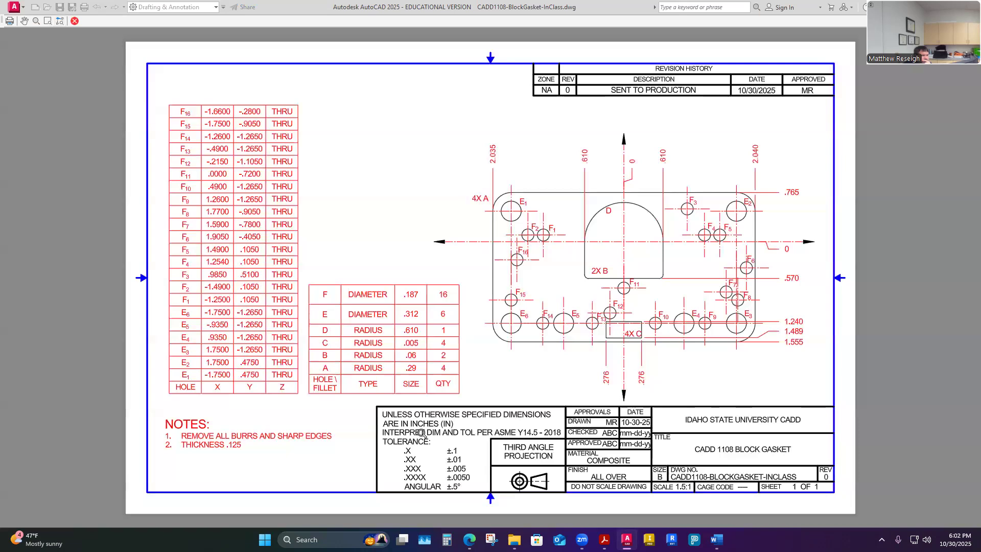
click(75, 20)
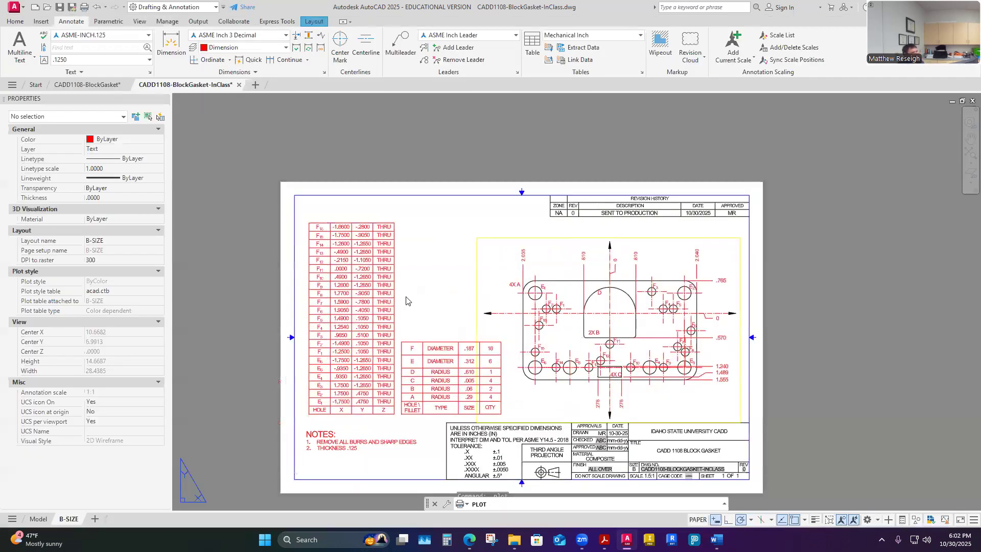
Plot the B-SIZE layout to PDF, choosing the CADD 1108 Block Gasket folder under ISU CADD, 01.1-CADD1108, 10-Week 10 as destination.
click(593, 402)
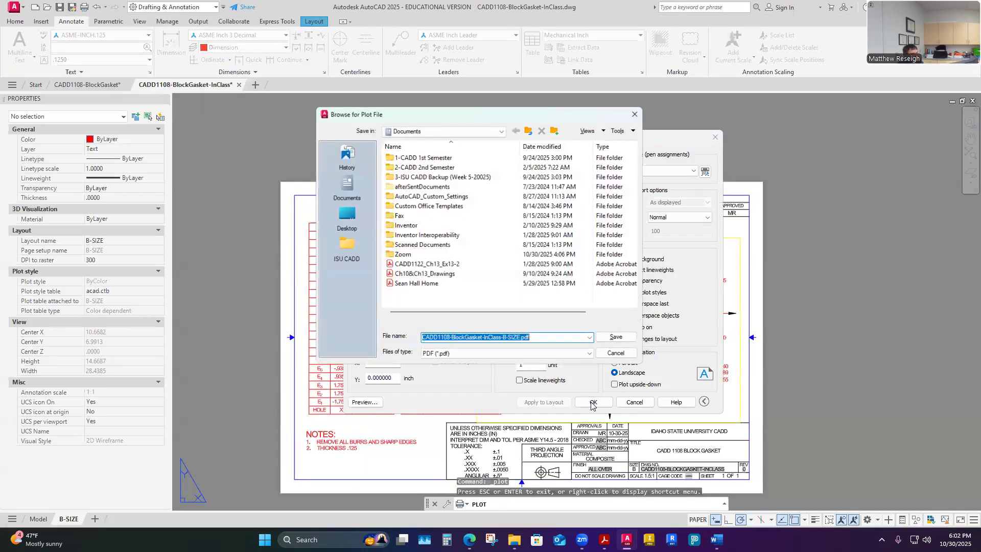
click(346, 246)
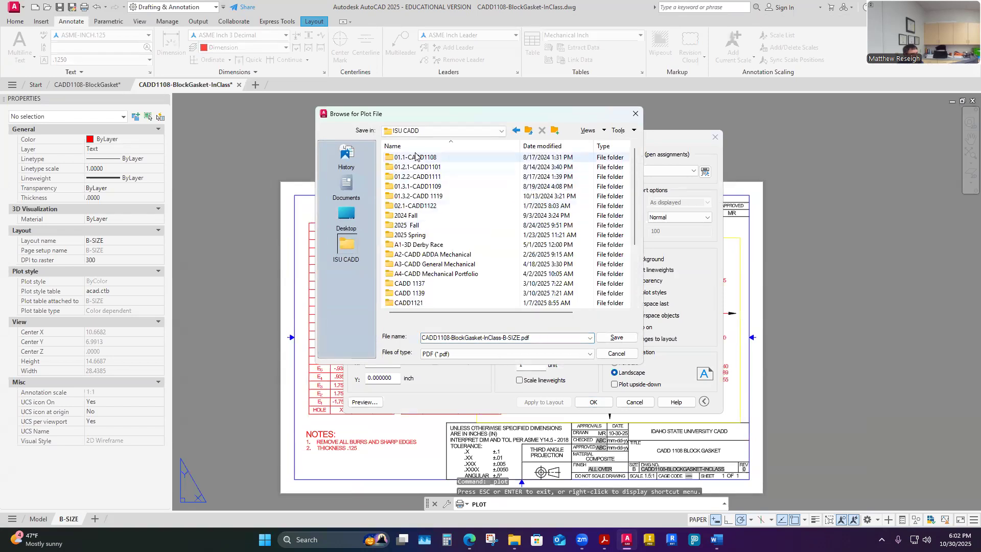
double_click(416, 157)
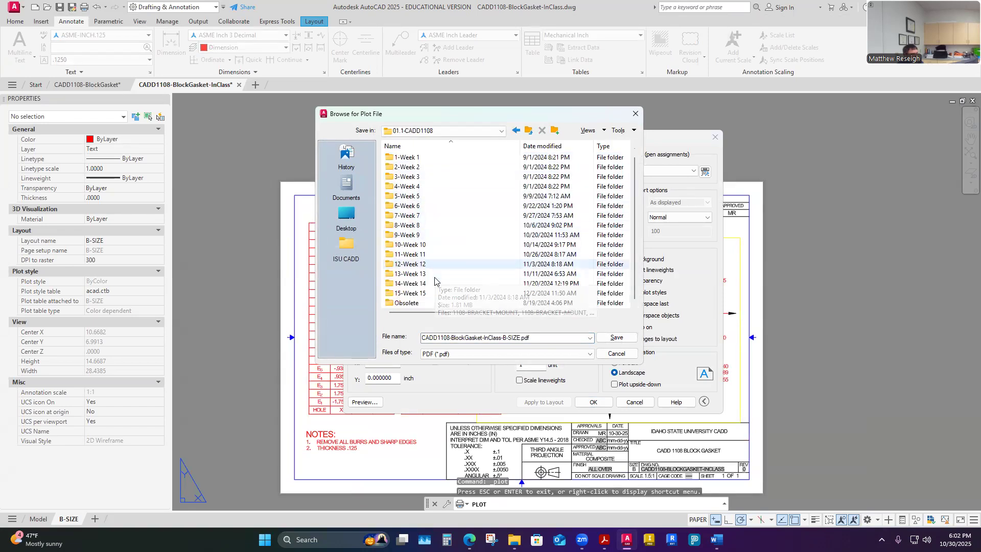
double_click(432, 245)
double_click(444, 167)
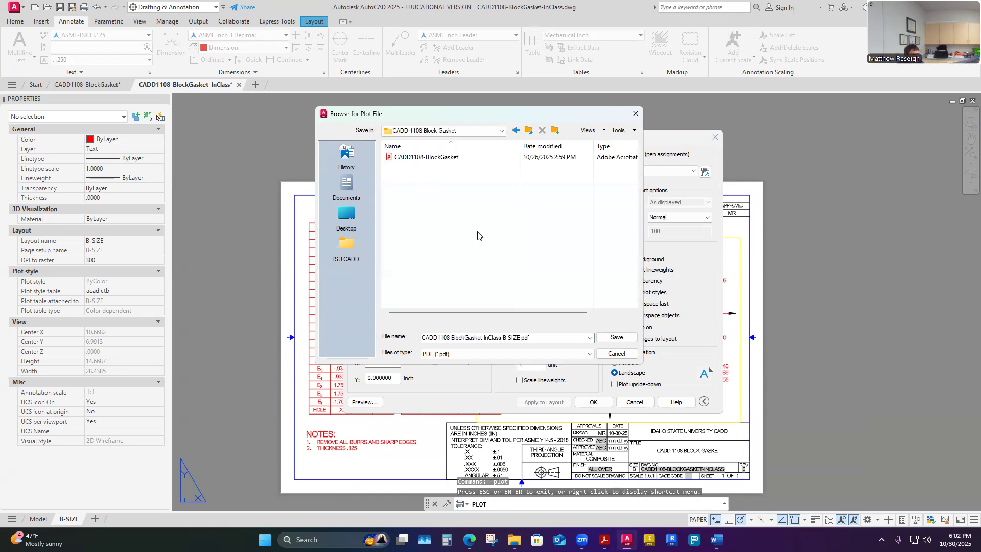
Name the plot file CADD1108-BlockGasket-InClass, without the B-SIZE suffix, and save the PDF.
click(540, 339)
click(540, 339)
key(BackSpace)
key(BackSpace)
key(BackSpace)
key(BackSpace)
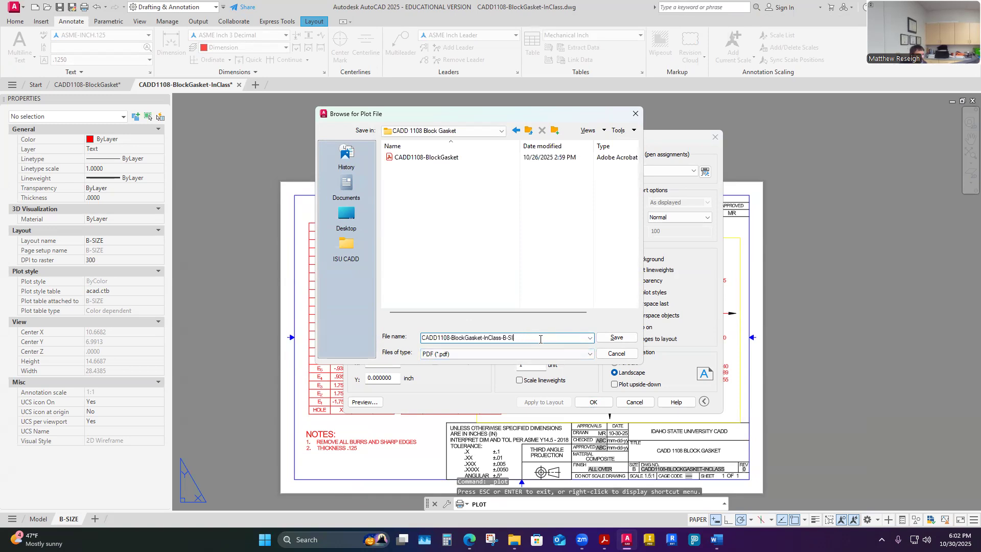
text(InC)
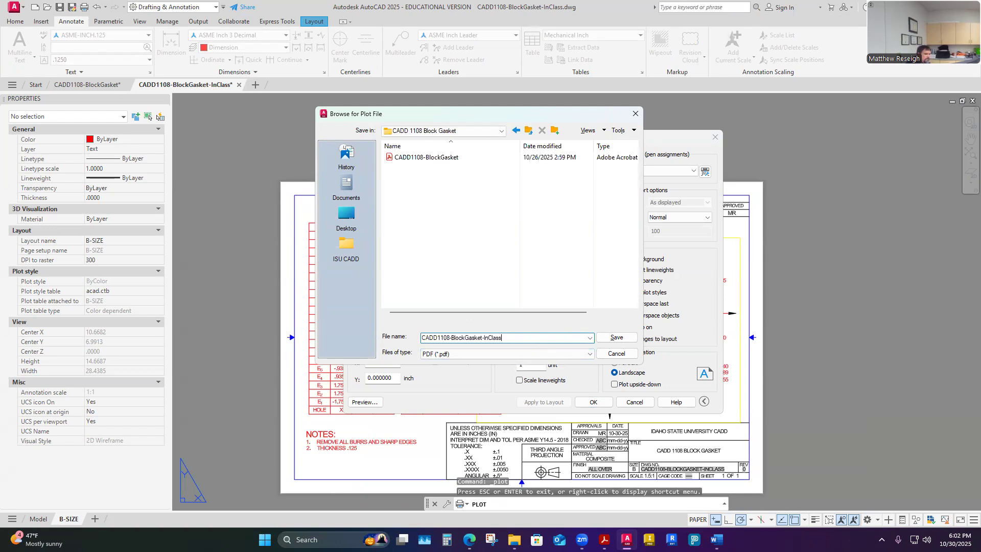
click(616, 337)
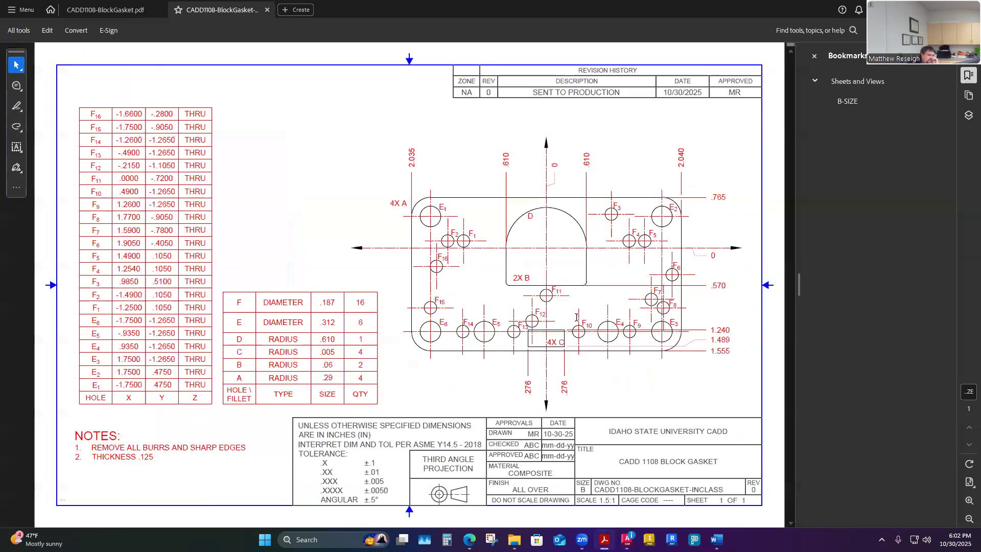
Compare the new in-class PDF with the reference CADD1108-BlockGasket PDF, checking tables, hole labels and title block.
click(107, 9)
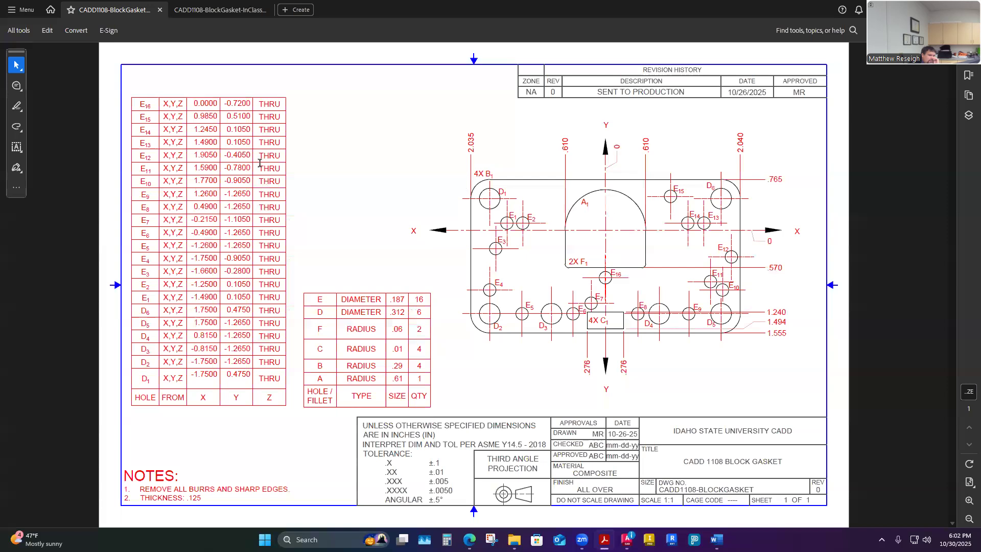
click(230, 10)
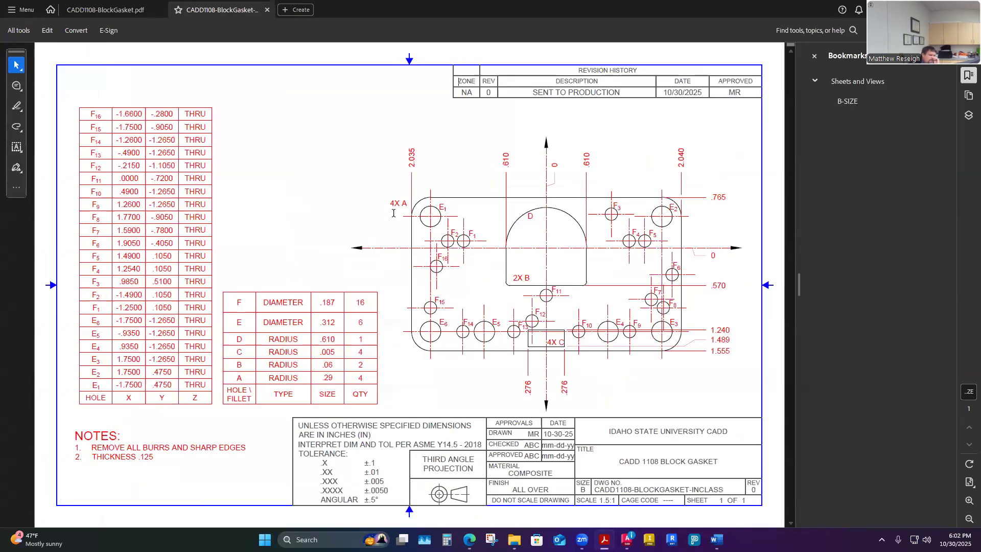
click(131, 14)
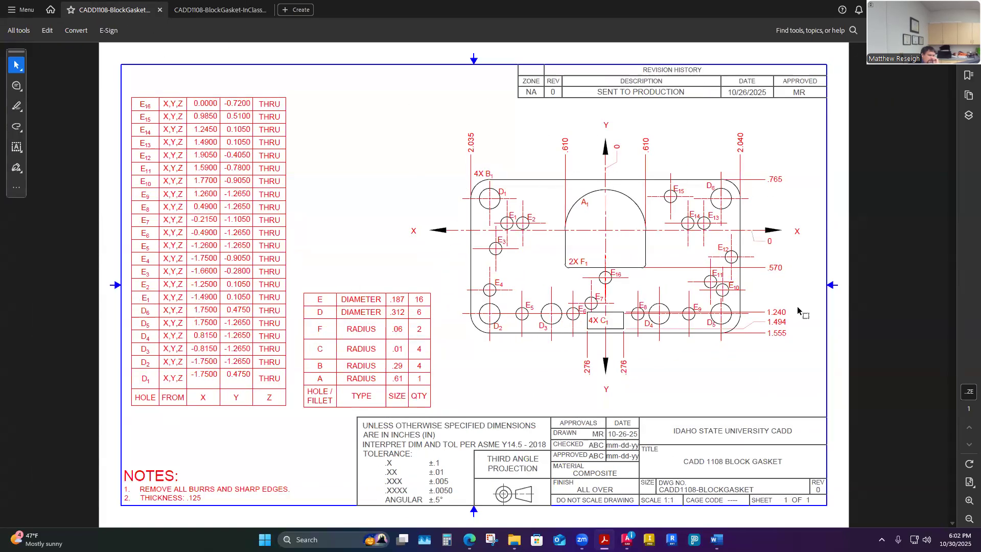
click(225, 10)
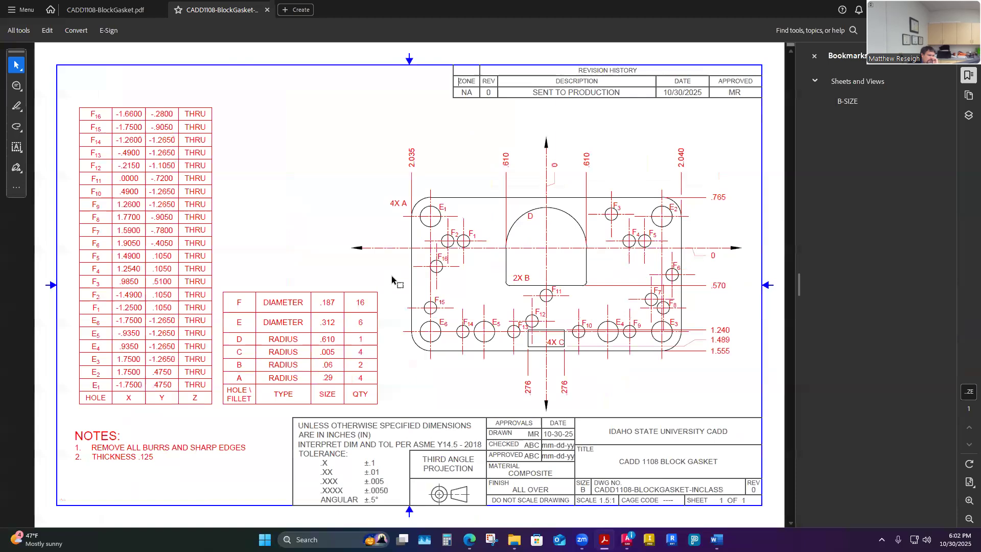